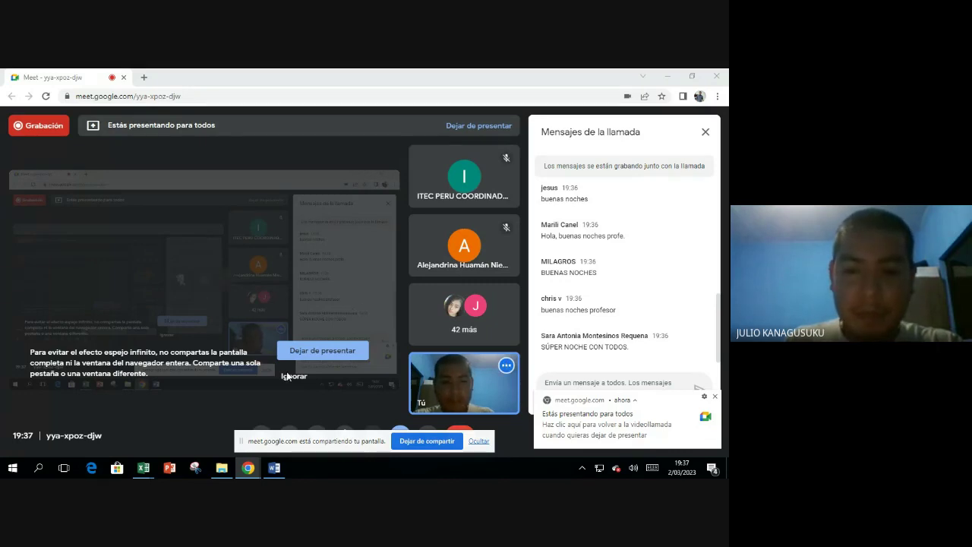
# Bring the FORMATO LIBRO MAYOR SUNAT workbook forward and dismiss the Meet screen-sharing notices
pyautogui.moveTo(144, 470)
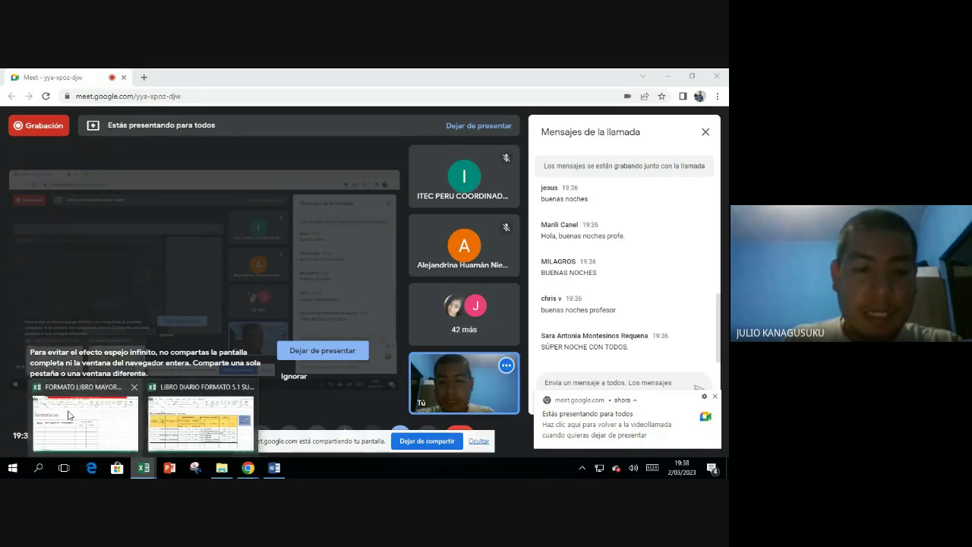
pyautogui.click(80, 425)
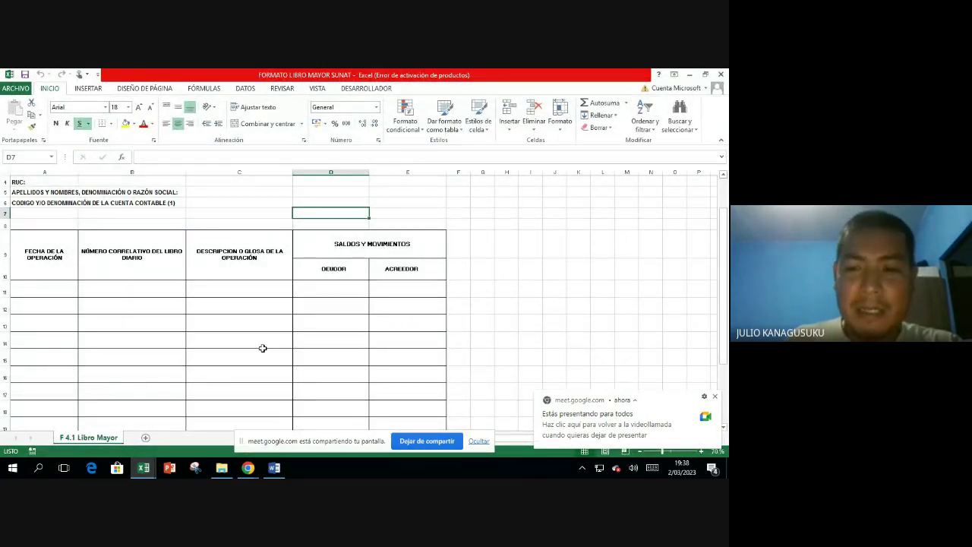
pyautogui.click(715, 398)
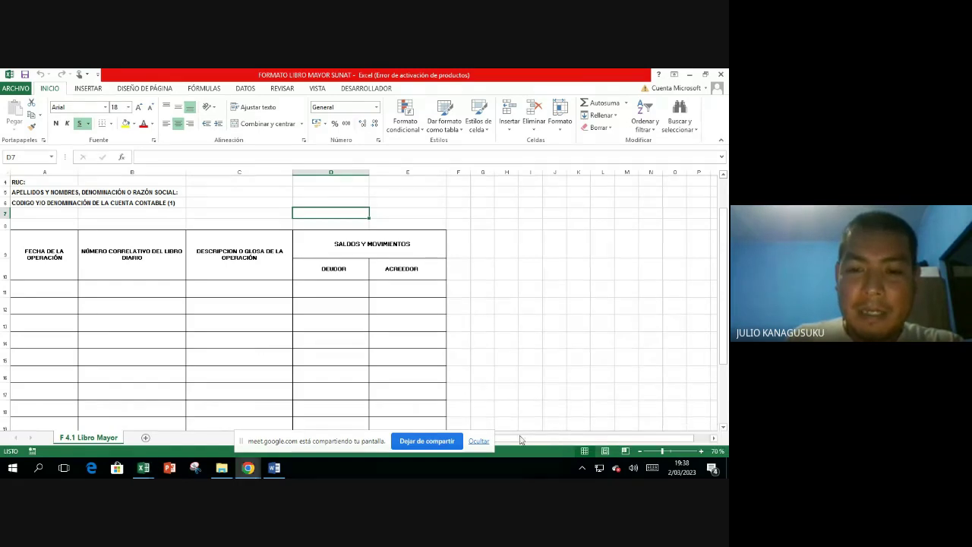
pyautogui.click(478, 441)
# Scroll through the blank Formato 6.1 Libro Mayor template with its Deudor/Acreedor columns
pyautogui.scroll(-2, 516, 384)
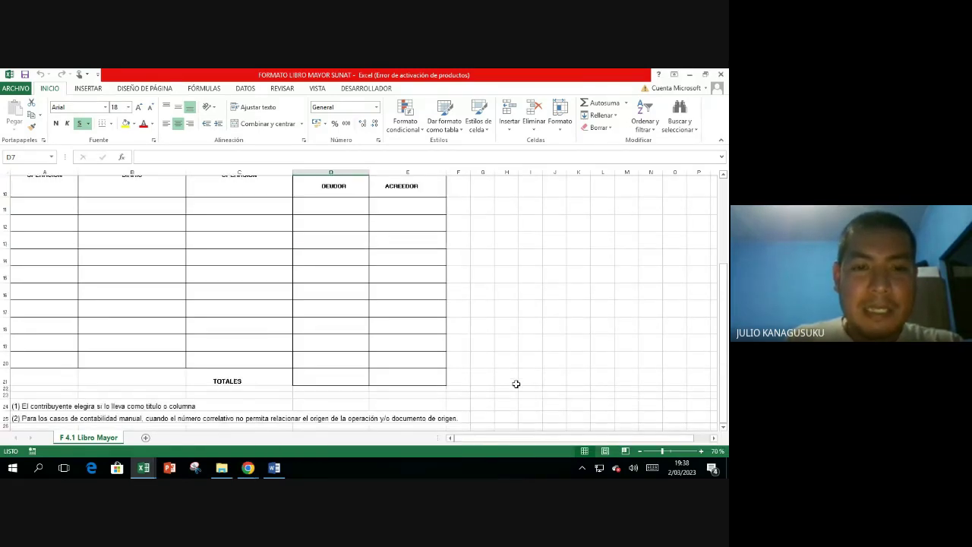
pyautogui.scroll(3, 516, 383)
pyautogui.scroll(-4, 516, 384)
pyautogui.scroll(1, 516, 383)
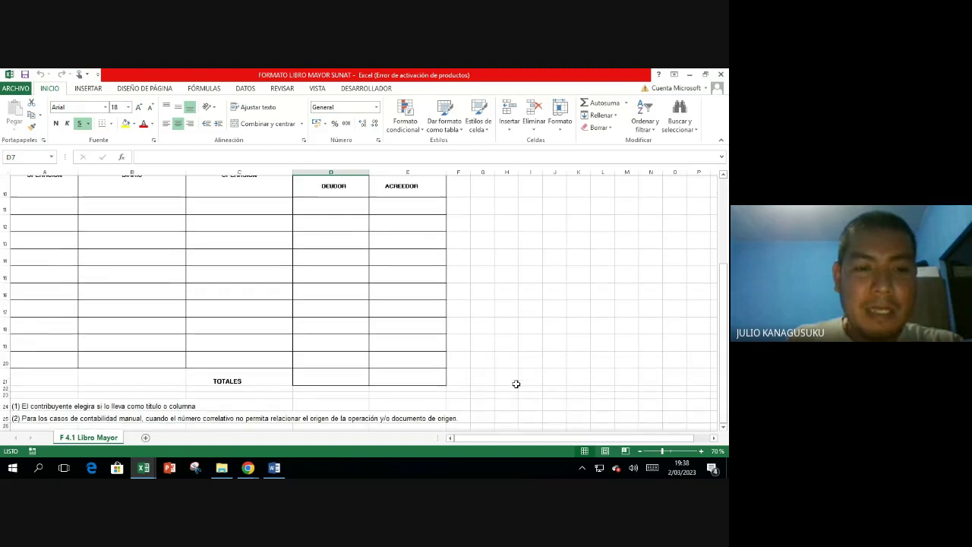
pyautogui.scroll(1, 516, 383)
pyautogui.scroll(2, 516, 384)
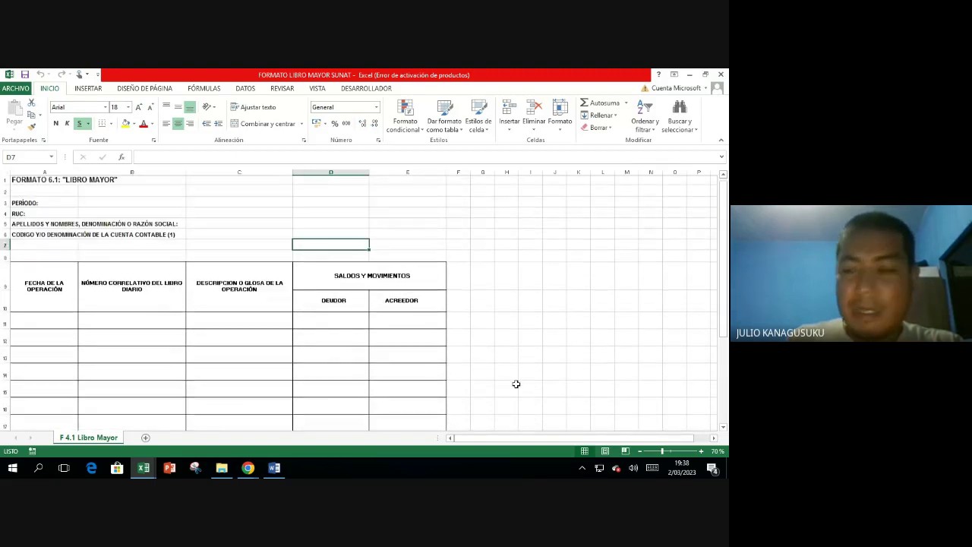
pyautogui.scroll(-1, 518, 371)
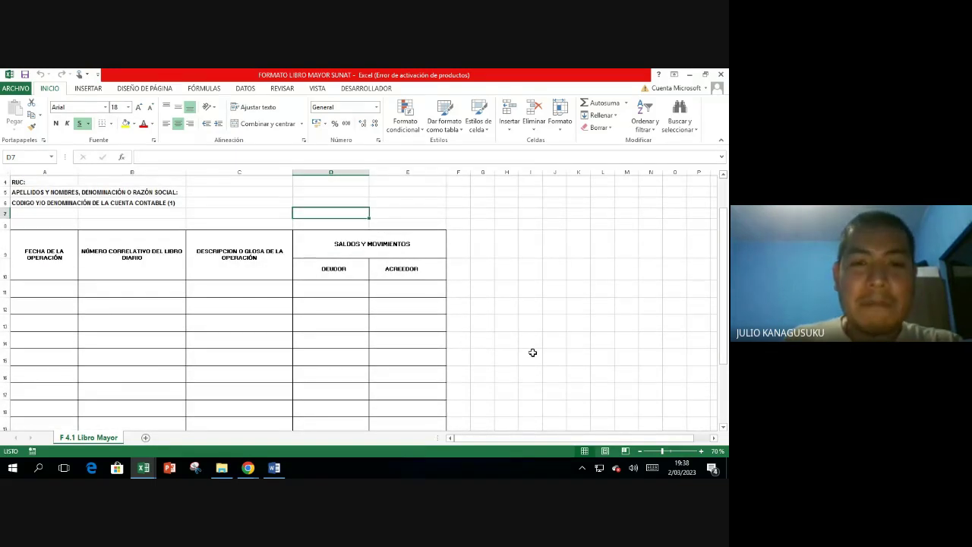
pyautogui.scroll(-2, 532, 352)
pyautogui.scroll(2, 533, 352)
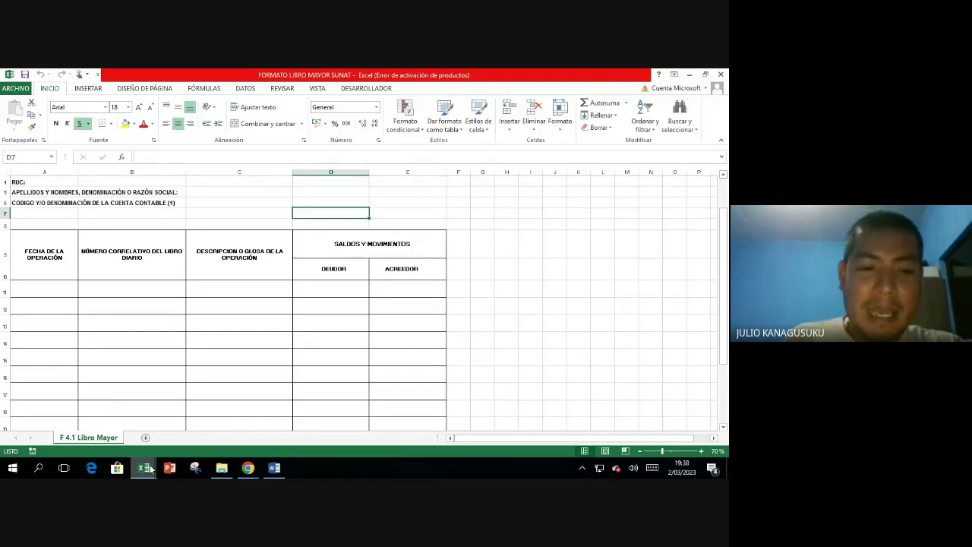
# Switch to the LIBRO DIARIO FORMATO 5.1 SUNAT workbook and glance over its journal entries
pyautogui.click(149, 468)
pyautogui.click(231, 440)
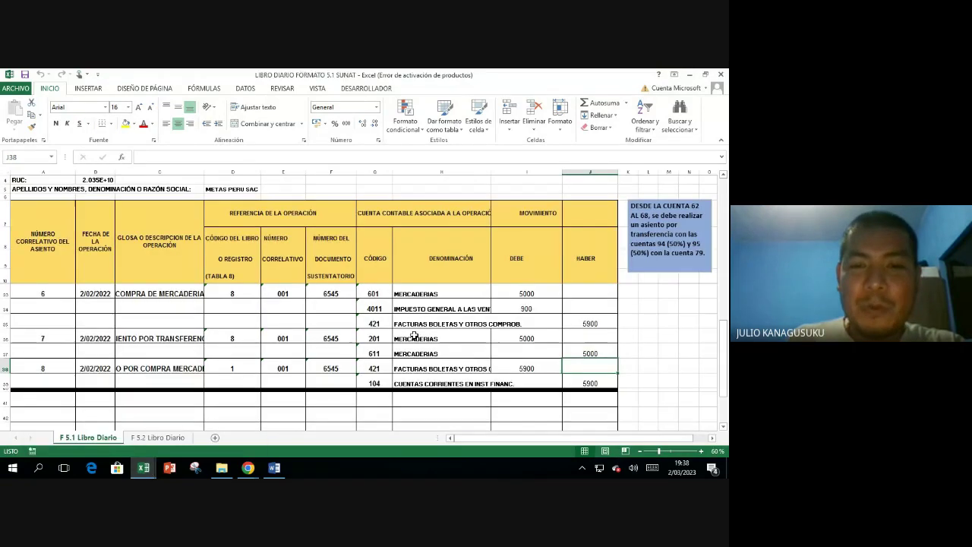
pyautogui.scroll(4, 414, 335)
pyautogui.scroll(3, 414, 335)
pyautogui.scroll(-3, 414, 335)
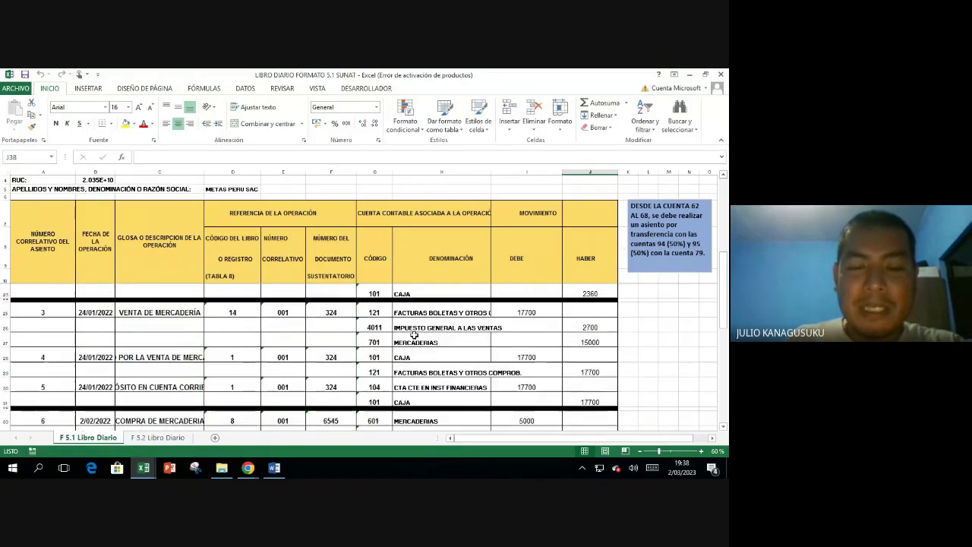
pyautogui.scroll(-3, 414, 334)
pyautogui.scroll(-2, 414, 335)
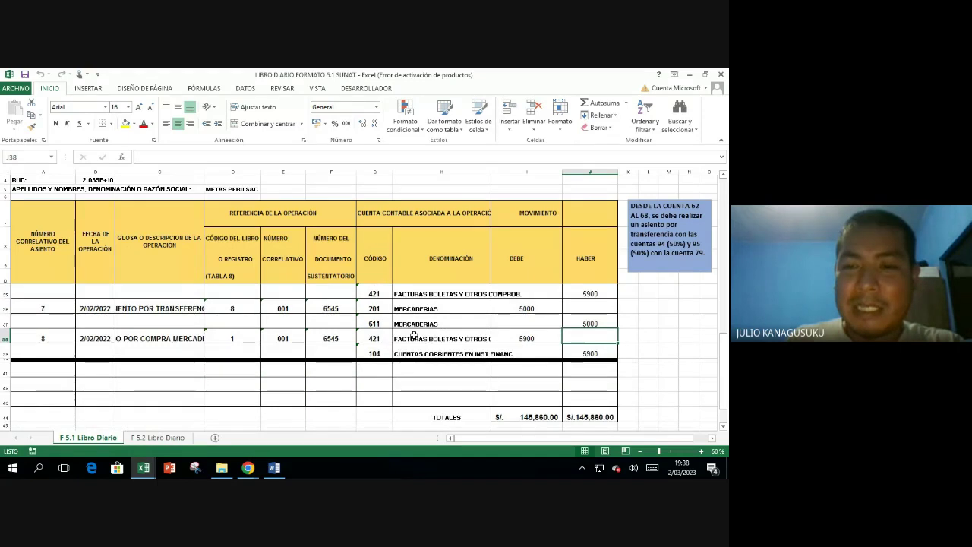
pyautogui.scroll(1, 414, 335)
pyautogui.scroll(1, 414, 335)
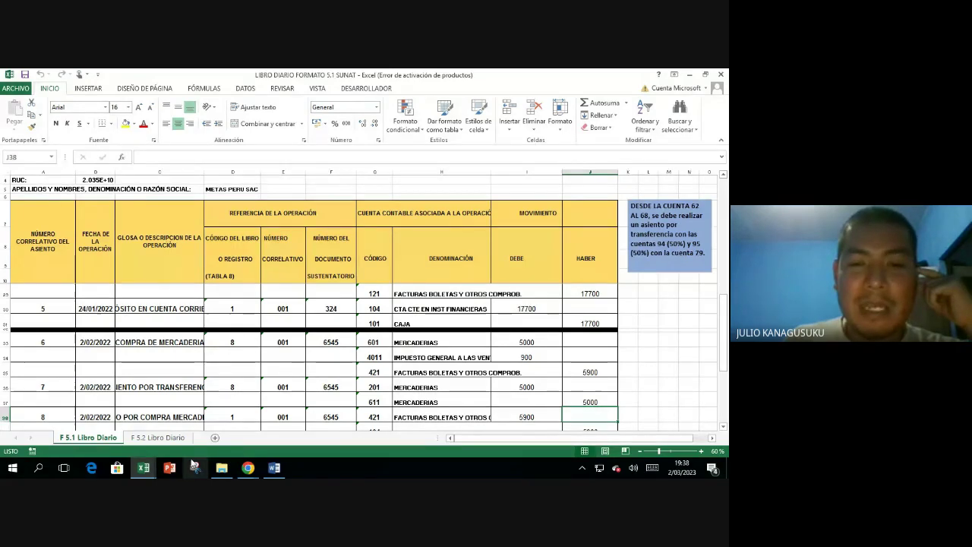
# Select the IGV line of entry 6 in cell H34 and review the surrounding entries
pyautogui.moveTo(148, 469)
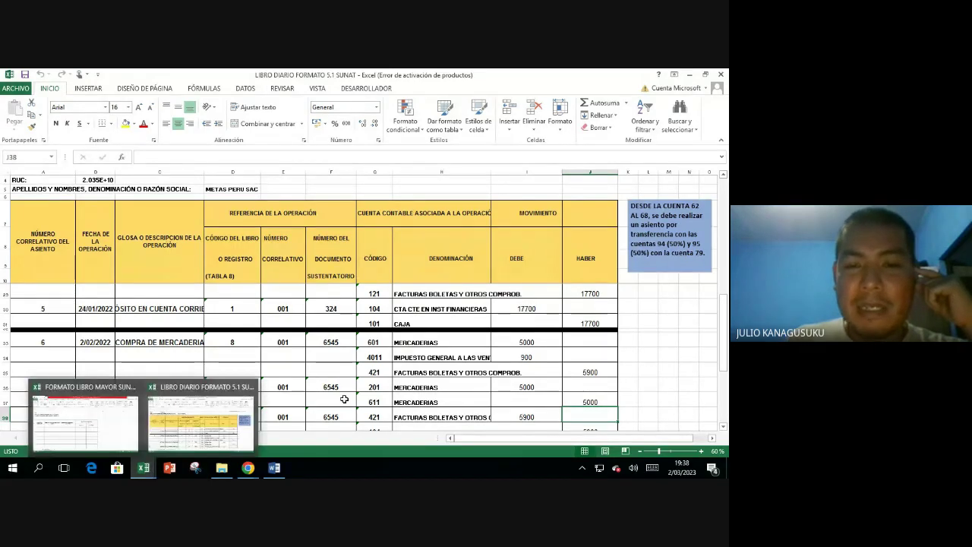
pyautogui.click(436, 357)
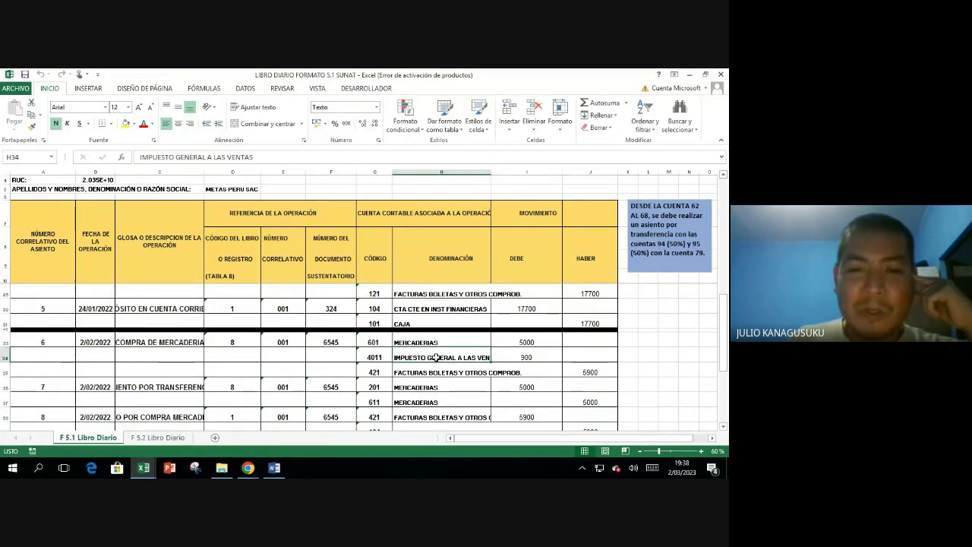
pyautogui.scroll(-2, 436, 357)
pyautogui.scroll(1, 438, 352)
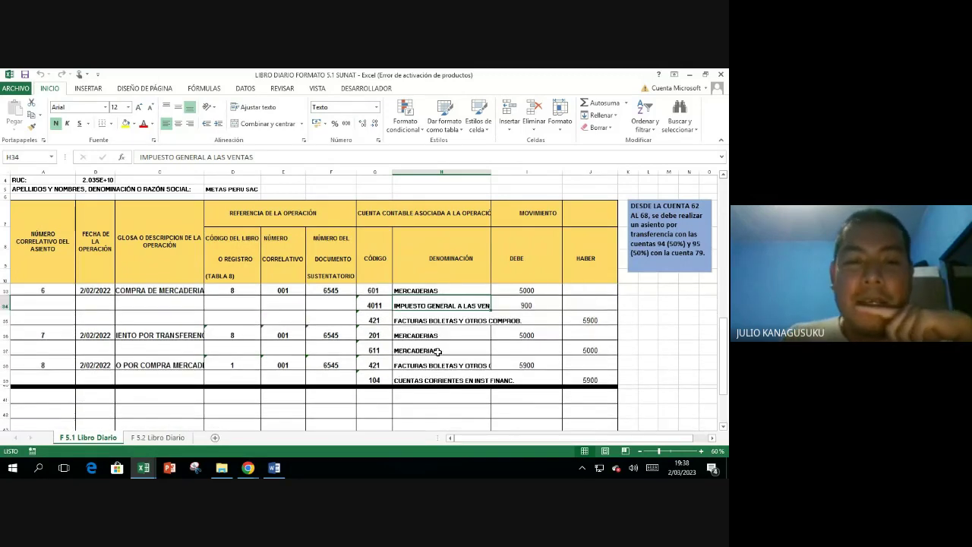
pyautogui.scroll(1, 438, 349)
pyautogui.scroll(1, 438, 346)
pyautogui.scroll(1, 438, 343)
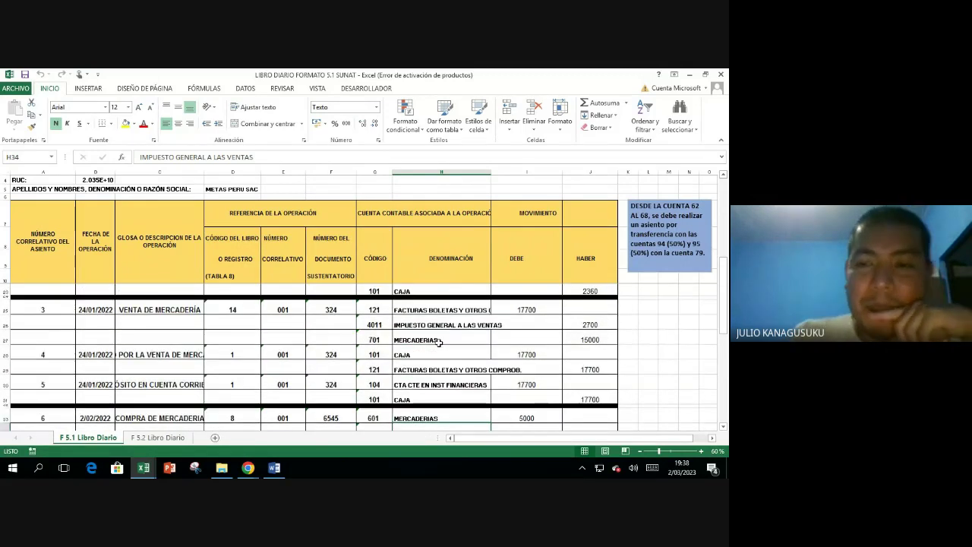
pyautogui.scroll(-1, 429, 351)
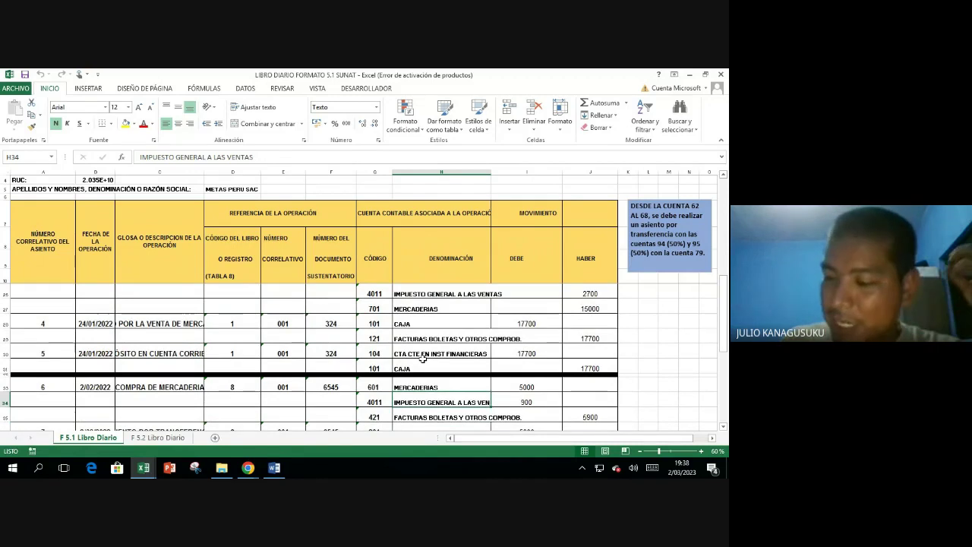
pyautogui.scroll(-2, 423, 359)
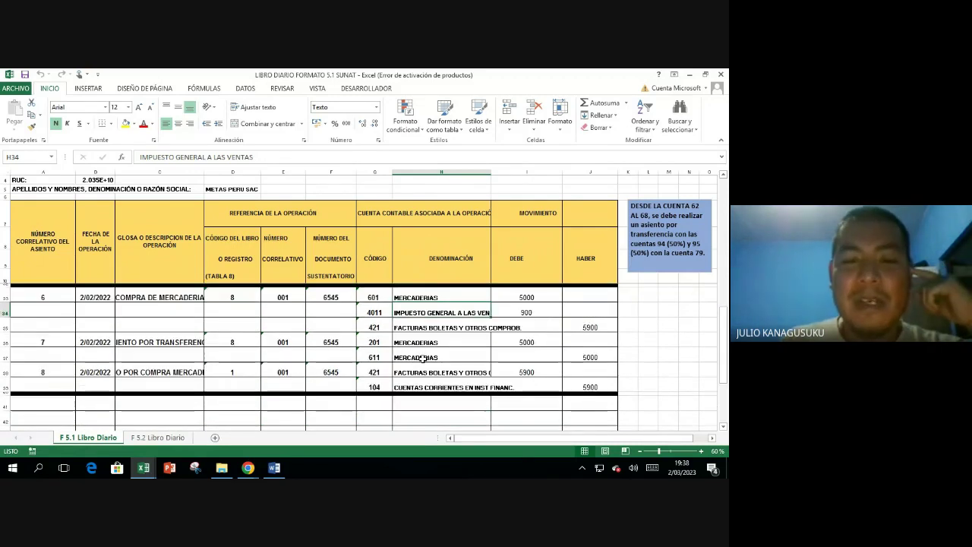
pyautogui.scroll(4, 423, 359)
pyautogui.scroll(3, 423, 358)
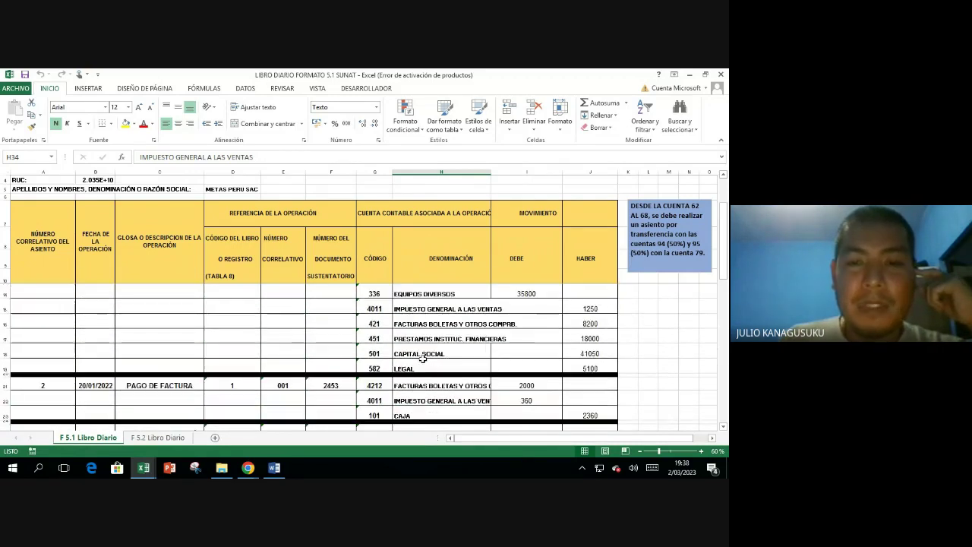
pyautogui.scroll(2, 423, 358)
pyautogui.scroll(-4, 423, 359)
pyautogui.scroll(-5, 423, 359)
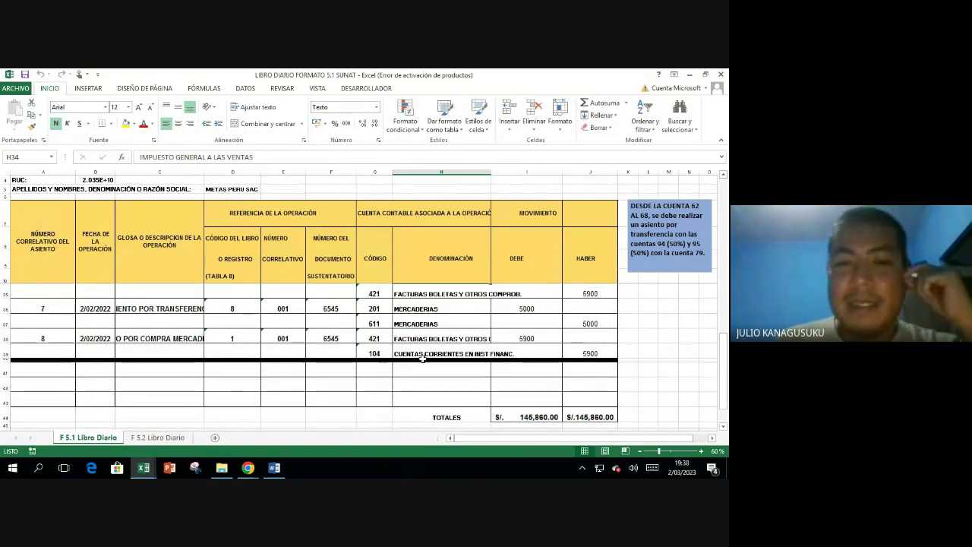
pyautogui.scroll(-1, 423, 358)
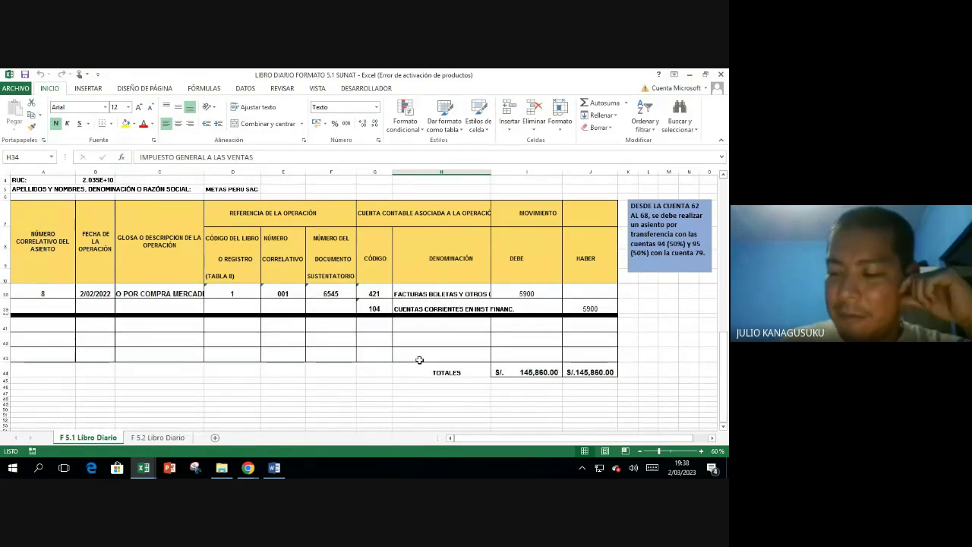
# Scroll through journal entries 1–8 and the TOTALES row, ending on the February purchases
pyautogui.scroll(2, 420, 360)
pyautogui.scroll(2, 419, 359)
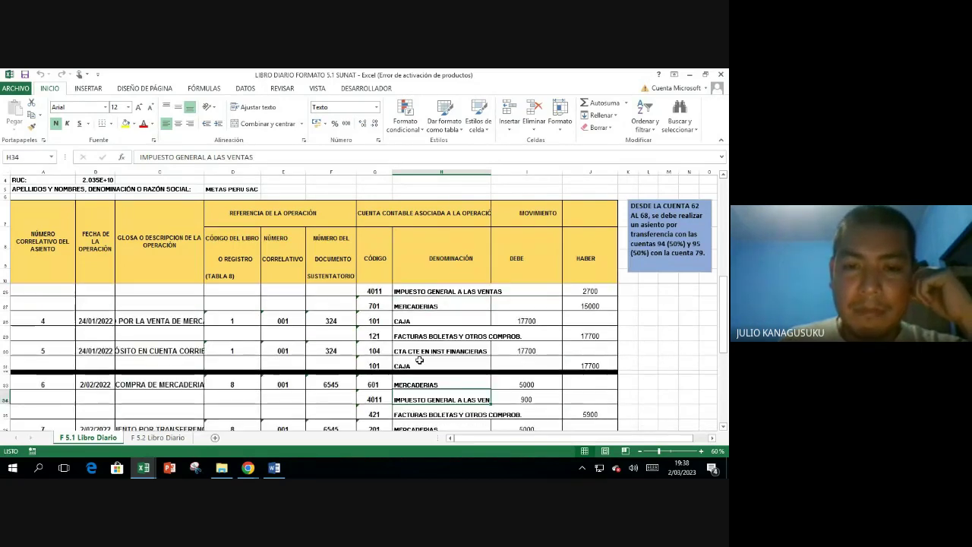
pyautogui.scroll(2, 419, 359)
pyautogui.scroll(2, 419, 359)
pyautogui.scroll(1, 419, 359)
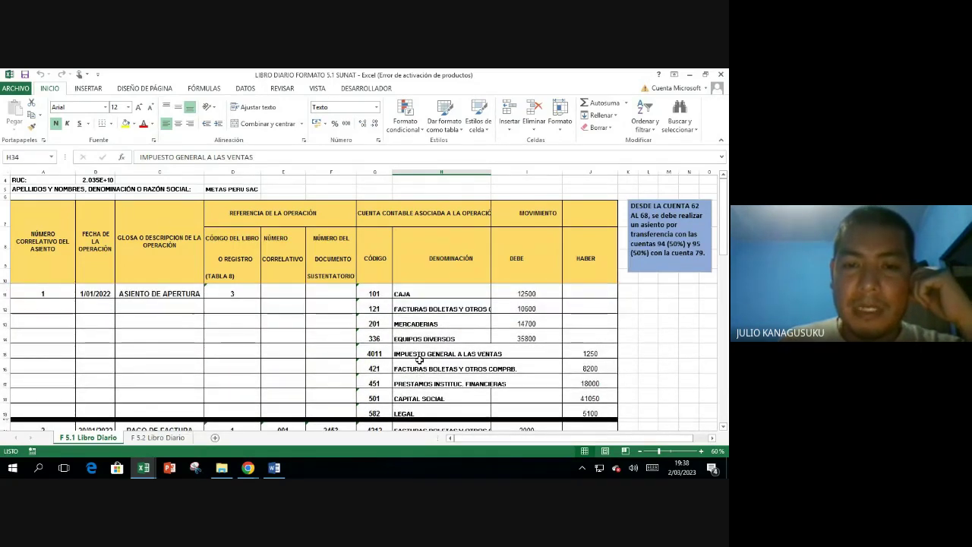
pyautogui.scroll(-1, 419, 359)
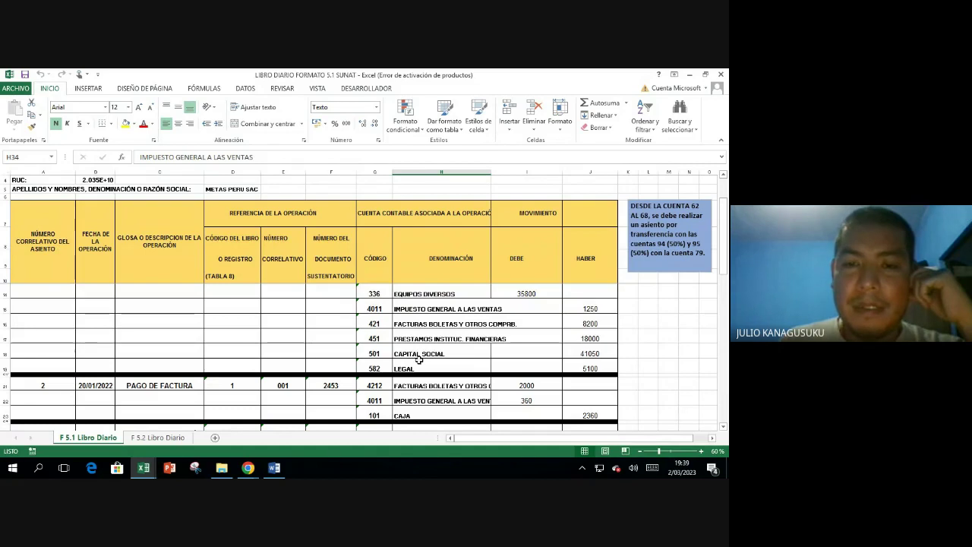
pyautogui.scroll(-1, 419, 359)
pyautogui.scroll(-1, 420, 359)
pyautogui.scroll(2, 419, 359)
pyautogui.scroll(1, 419, 359)
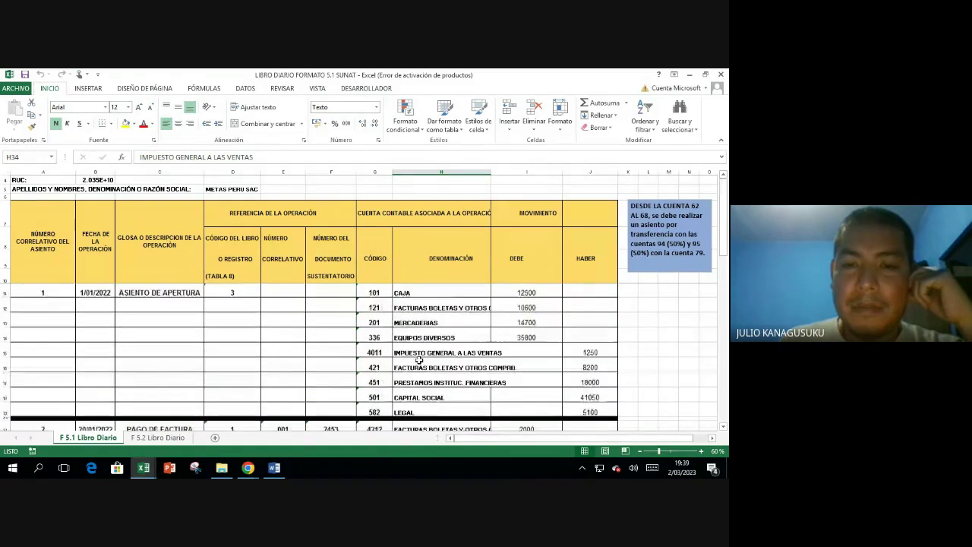
pyautogui.scroll(-2, 420, 359)
pyautogui.scroll(-2, 420, 360)
pyautogui.scroll(-2, 419, 359)
pyautogui.scroll(-2, 419, 359)
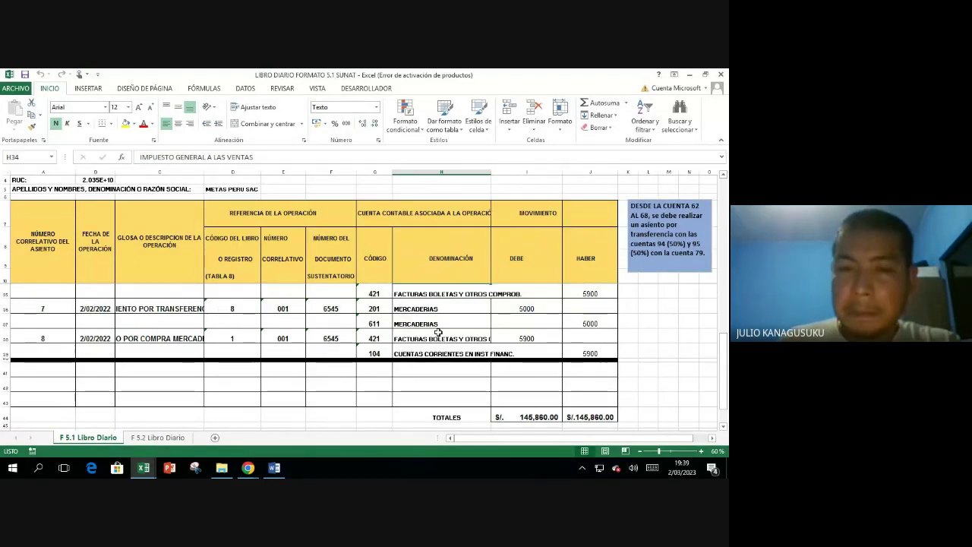
pyautogui.scroll(1, 438, 332)
pyautogui.scroll(1, 438, 332)
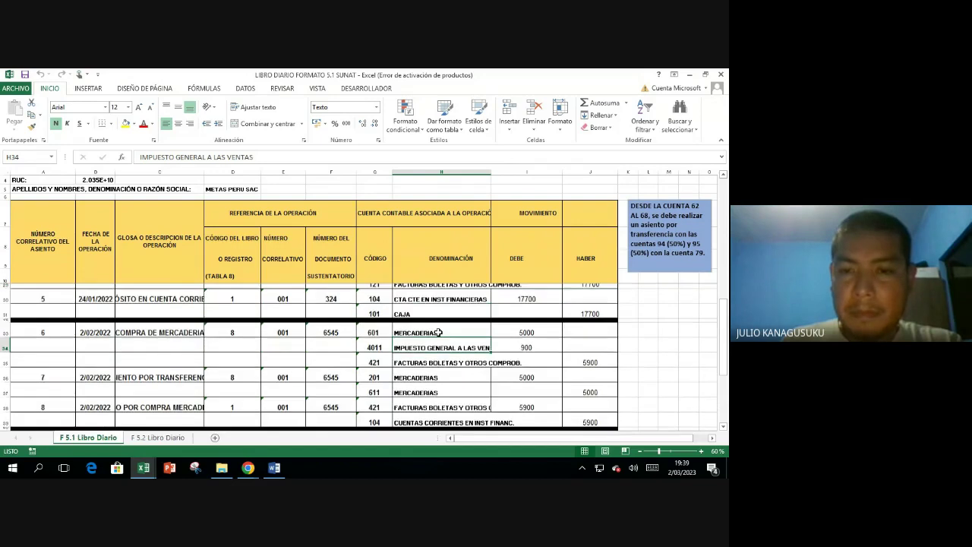
pyautogui.scroll(-1, 438, 332)
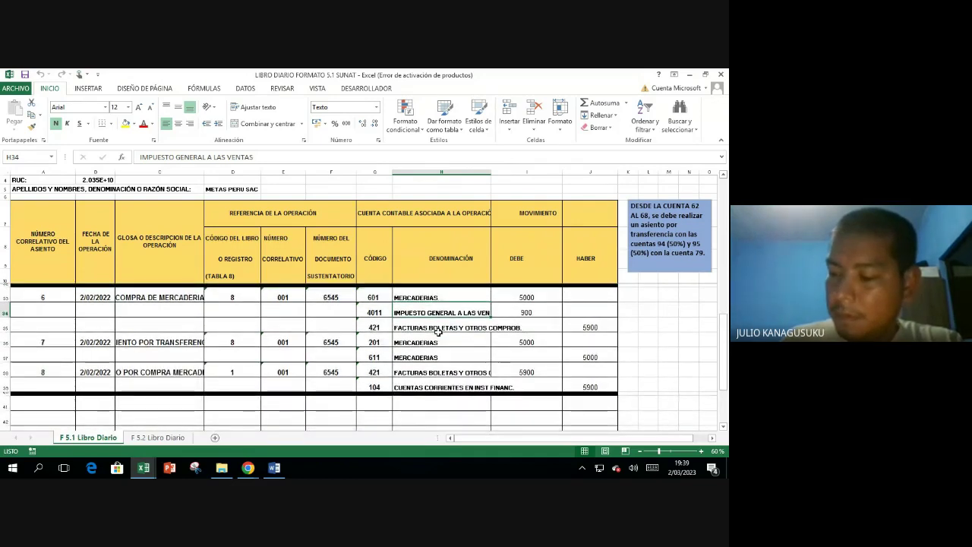
pyautogui.scroll(1, 438, 332)
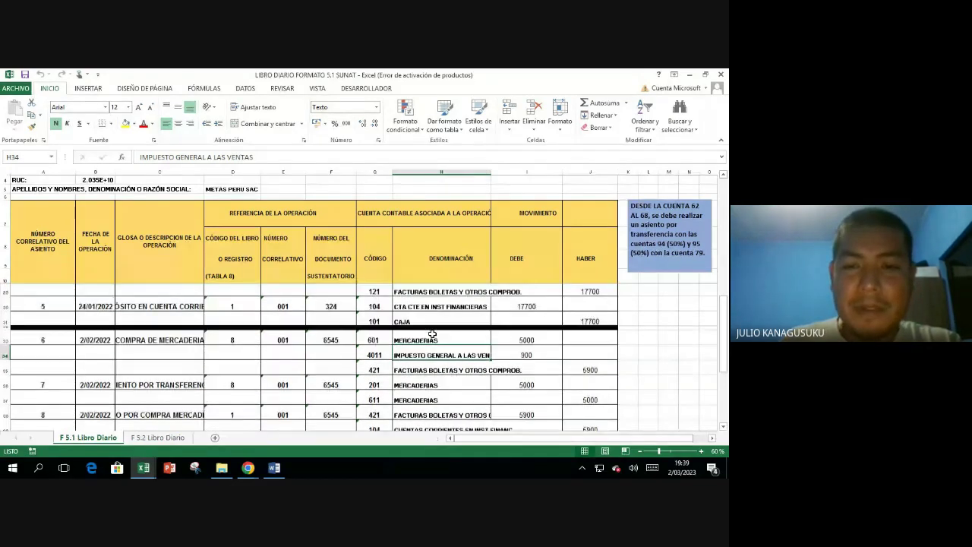
pyautogui.scroll(-1, 433, 334)
pyautogui.scroll(2, 432, 333)
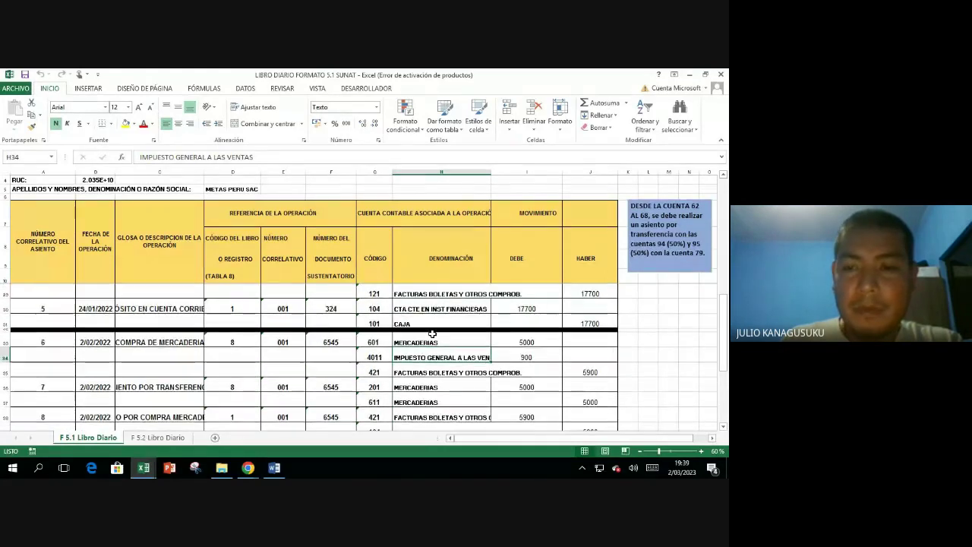
pyautogui.scroll(-1, 432, 334)
pyautogui.scroll(-1, 432, 333)
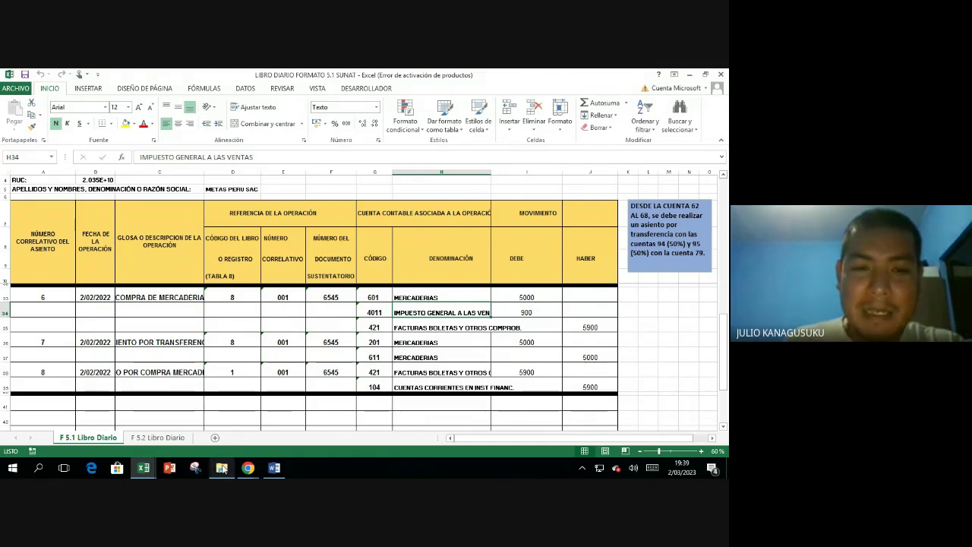
# Open the PCGE_2019 accounting plan PDF from the SESION 2 folder in Chrome
pyautogui.click(222, 468)
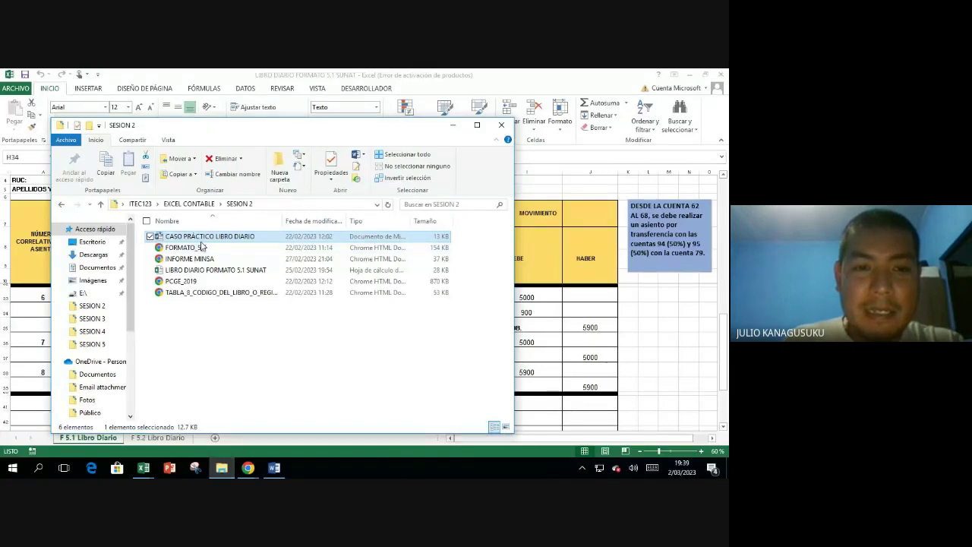
pyautogui.doubleClick(188, 283)
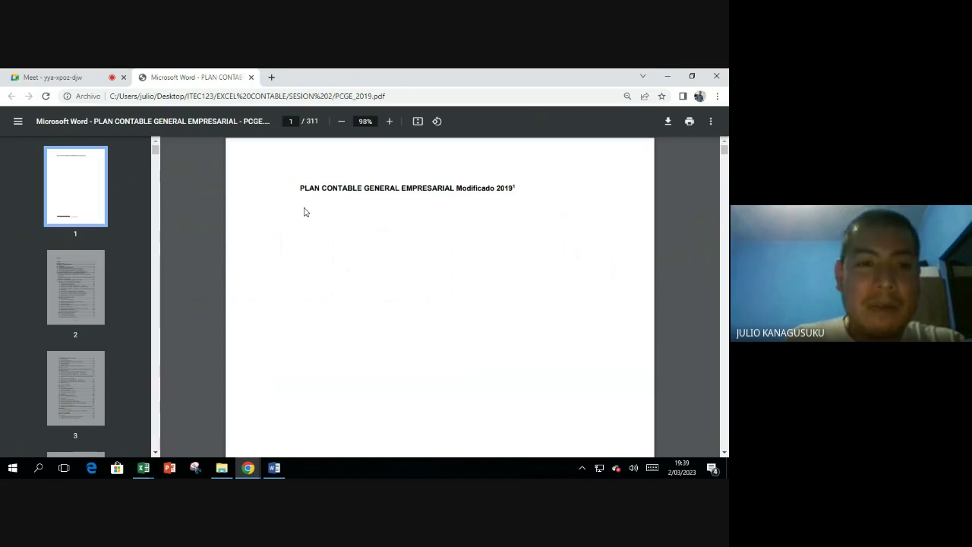
pyautogui.scroll(-10, 82, 335)
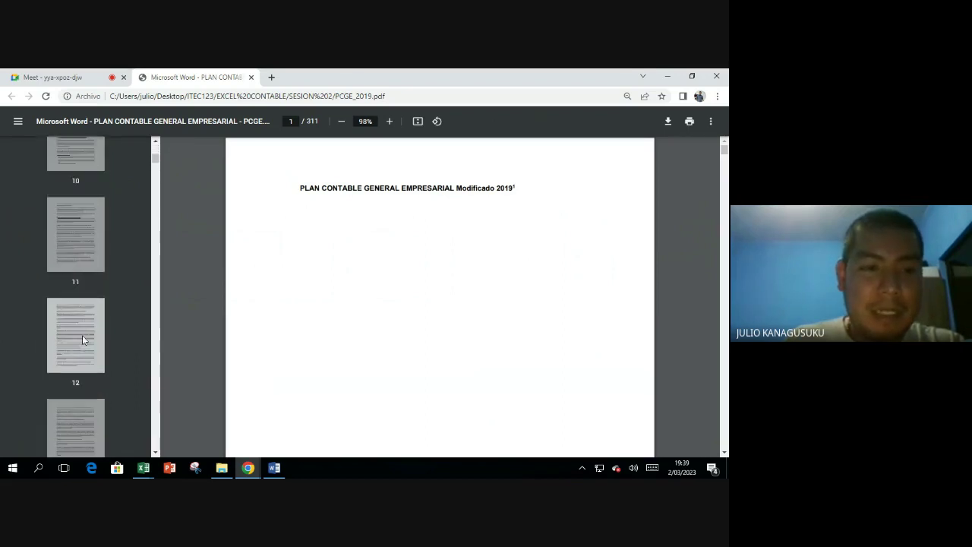
pyautogui.scroll(-3, 82, 335)
pyautogui.scroll(-2, 82, 335)
pyautogui.scroll(-3, 80, 334)
pyautogui.scroll(-2, 78, 335)
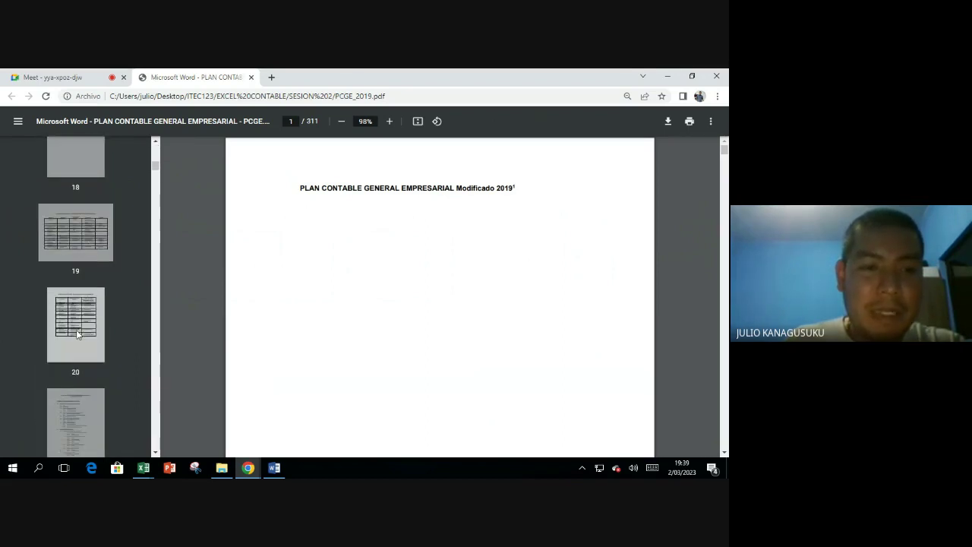
# Jump via pages 20 and 23 to page 21, where the Catálogo de Cuentas starts
pyautogui.click(78, 335)
pyautogui.scroll(-4, 70, 366)
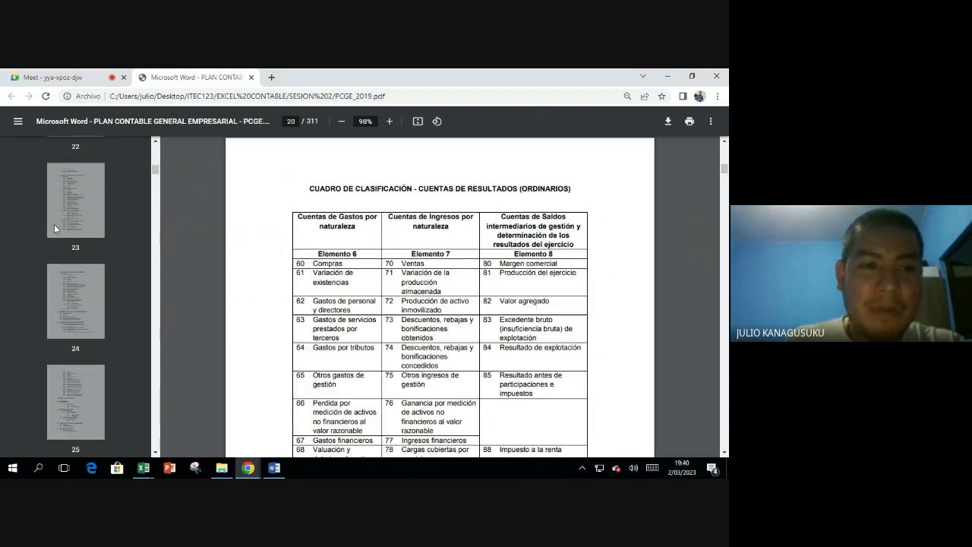
pyautogui.click(54, 228)
pyautogui.scroll(3, 81, 231)
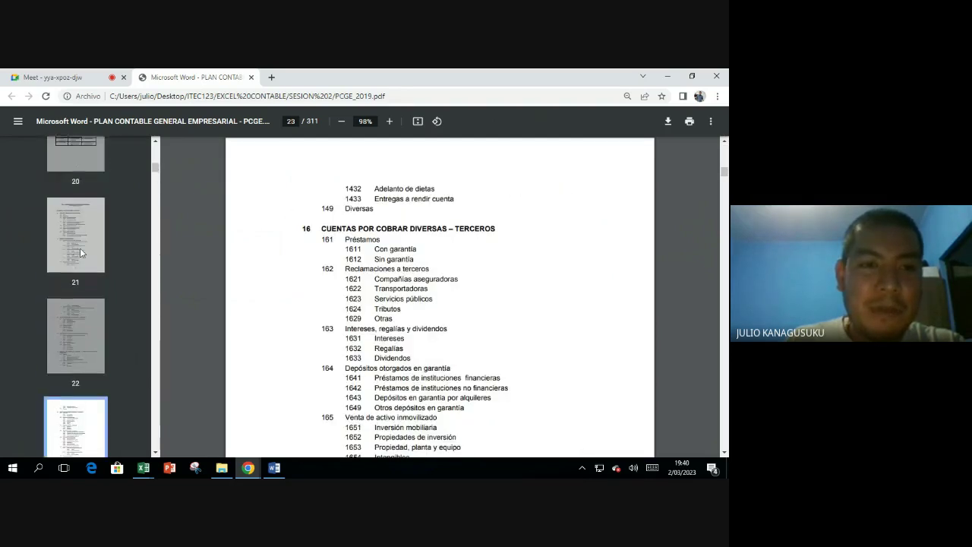
pyautogui.scroll(1, 79, 248)
pyautogui.click(76, 319)
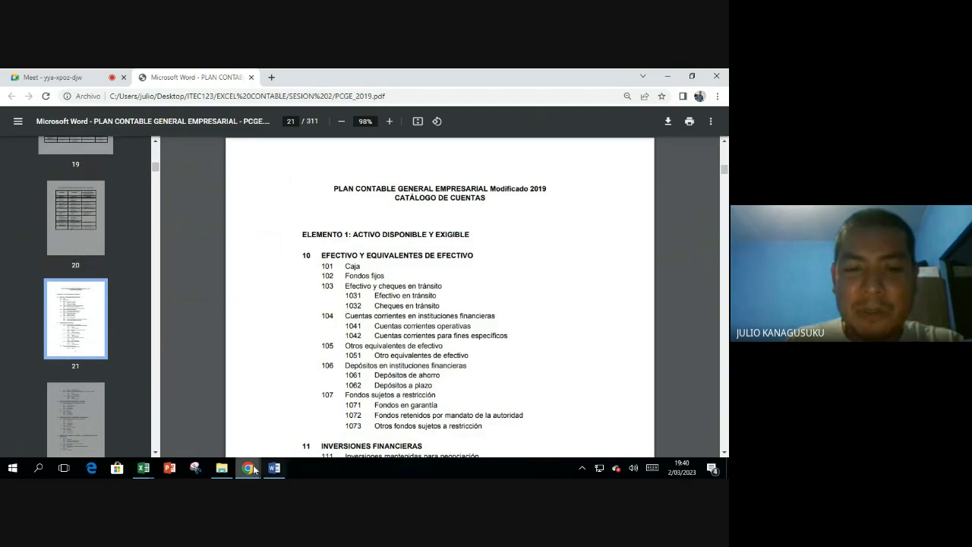
pyautogui.click(222, 469)
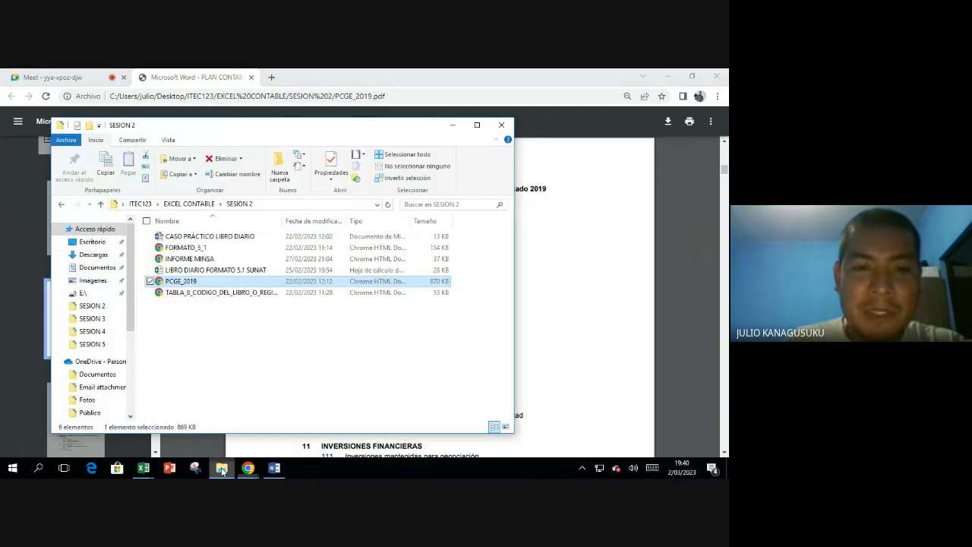
# Open the TABLA_8 book-code PDF, review its code table, then return to the Libro Mayor workbook
pyautogui.click(194, 296)
pyautogui.doubleClick(195, 296)
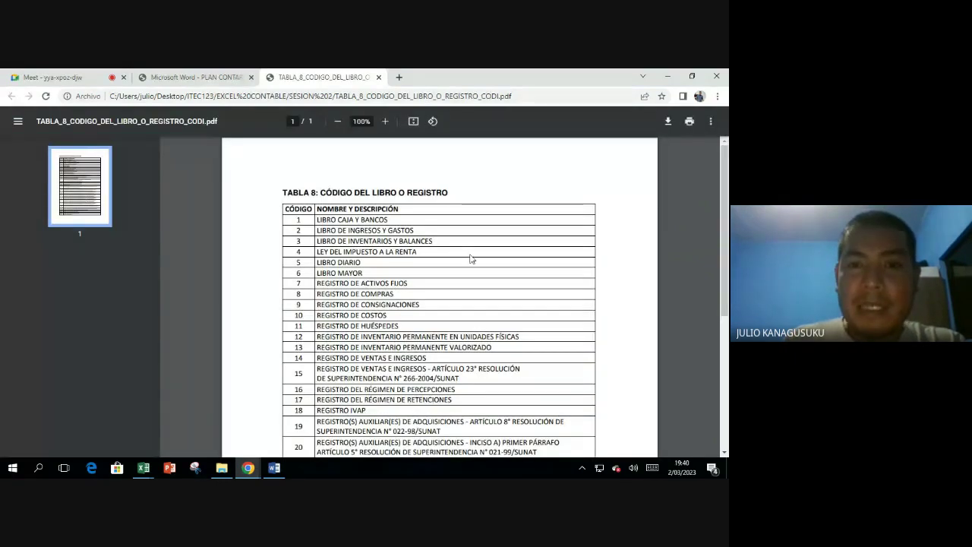
pyautogui.scroll(-2, 470, 259)
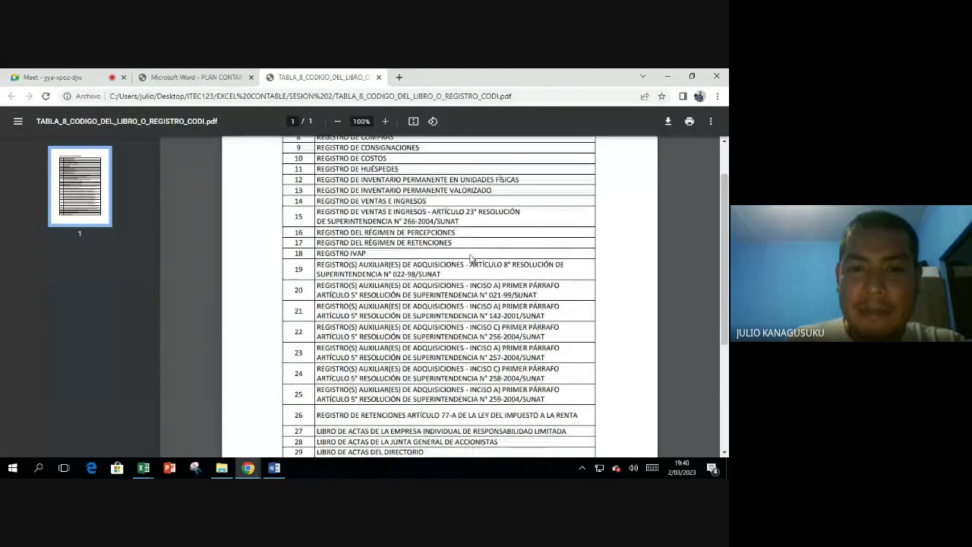
pyautogui.scroll(1, 471, 259)
pyautogui.scroll(1, 470, 260)
pyautogui.scroll(-4, 470, 259)
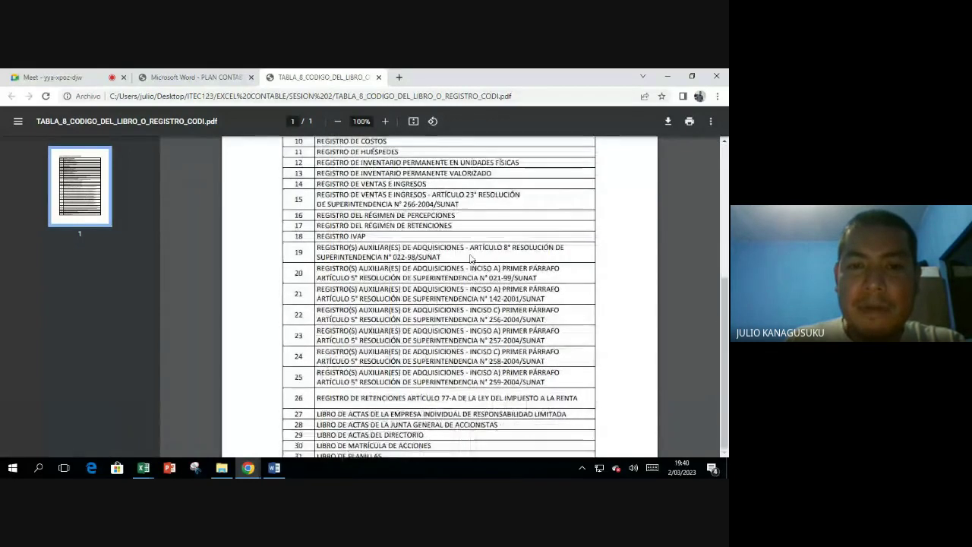
pyautogui.scroll(1, 470, 259)
pyautogui.scroll(2, 470, 259)
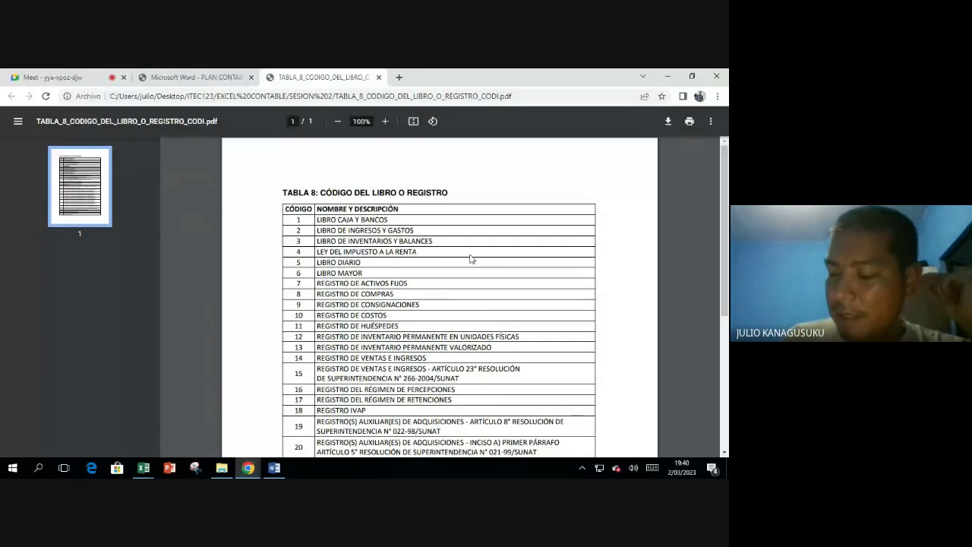
pyautogui.scroll(-1, 470, 259)
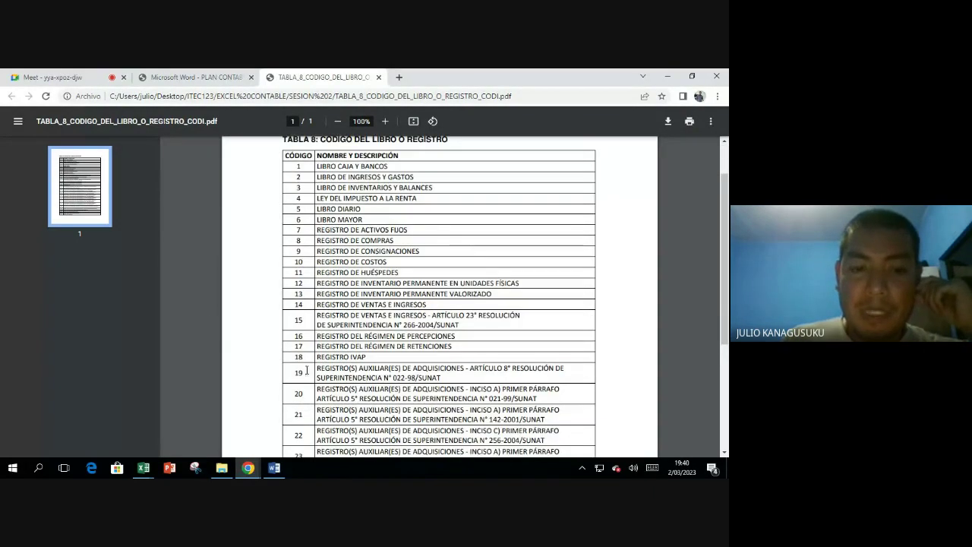
pyautogui.moveTo(145, 470)
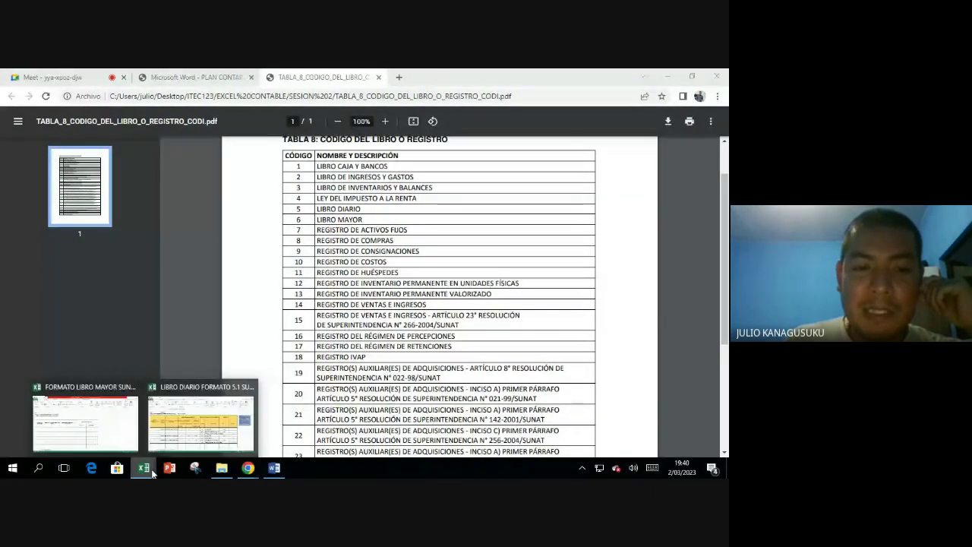
pyautogui.click(78, 408)
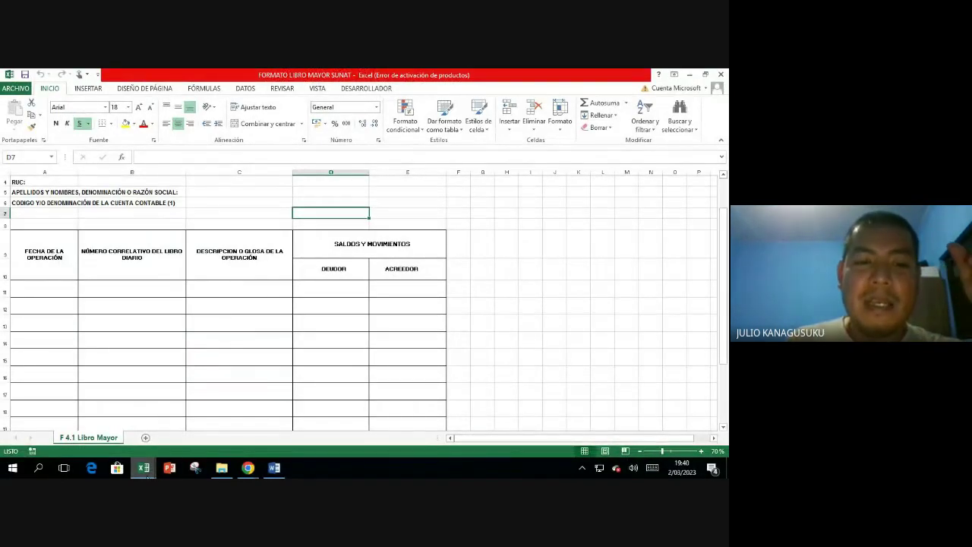
# Switch to the LIBRO DIARIO FORMATO 5.1 workbook
pyautogui.click(144, 468)
pyautogui.click(183, 432)
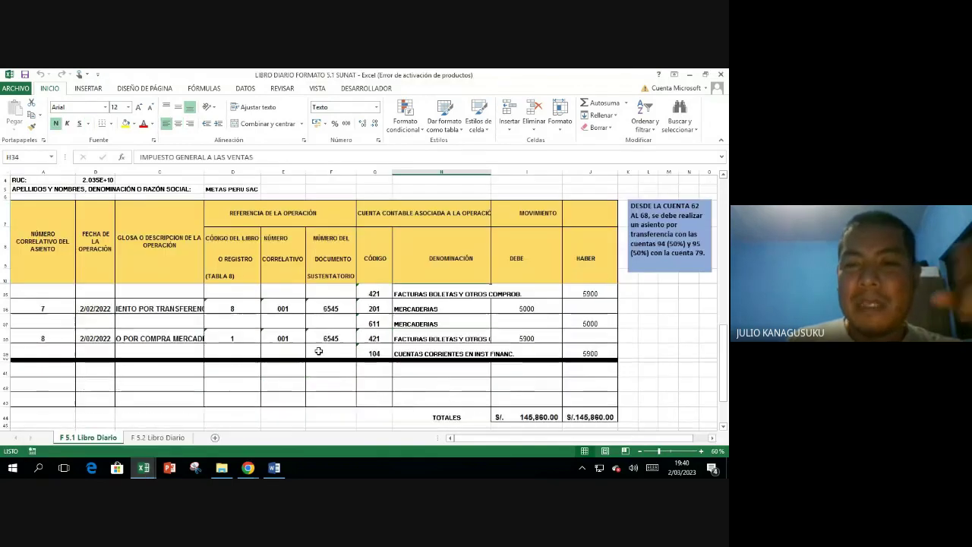
pyautogui.scroll(1, 319, 351)
pyautogui.scroll(1, 319, 351)
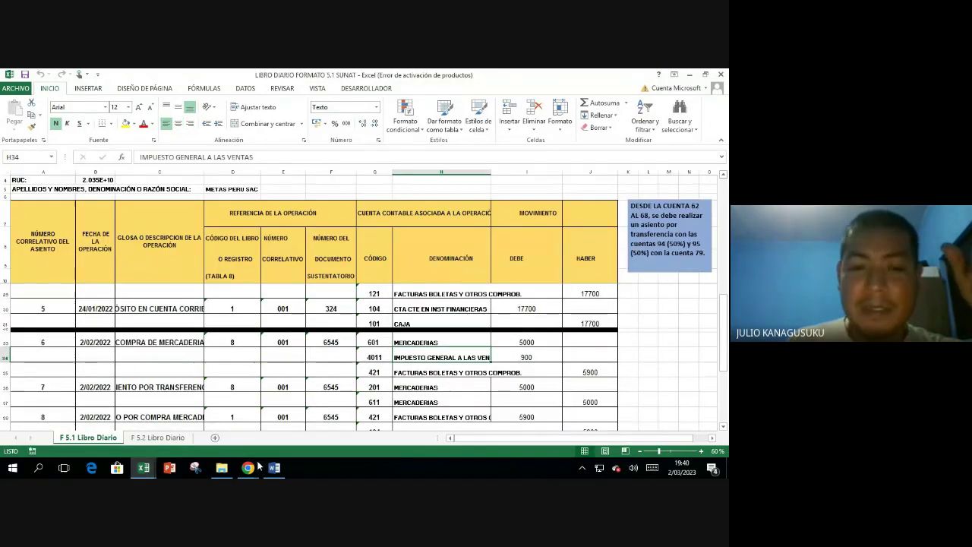
# Check the PCGE 2019 and Tabla 8 PDF tabs in Chrome, ending on Tabla 8
pyautogui.click(248, 468)
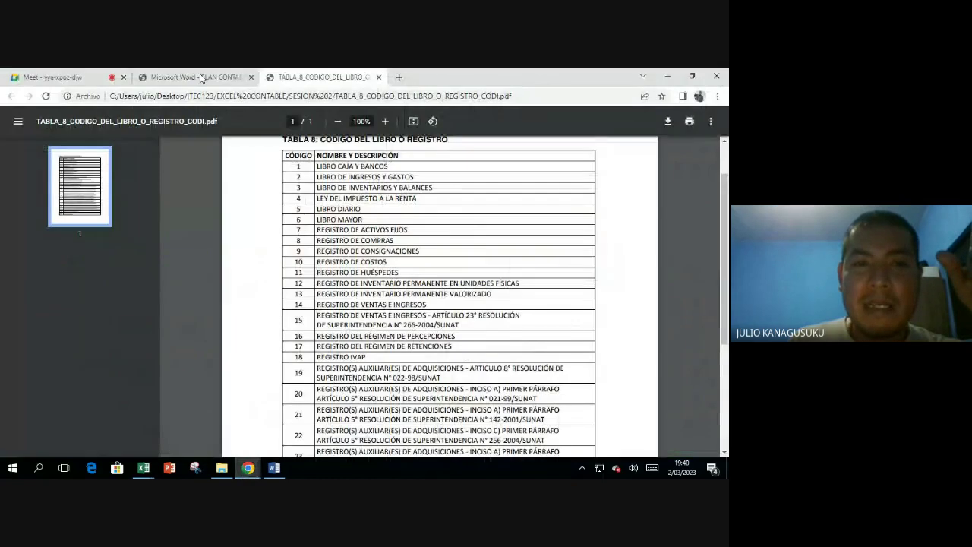
pyautogui.click(190, 418)
pyautogui.click(196, 72)
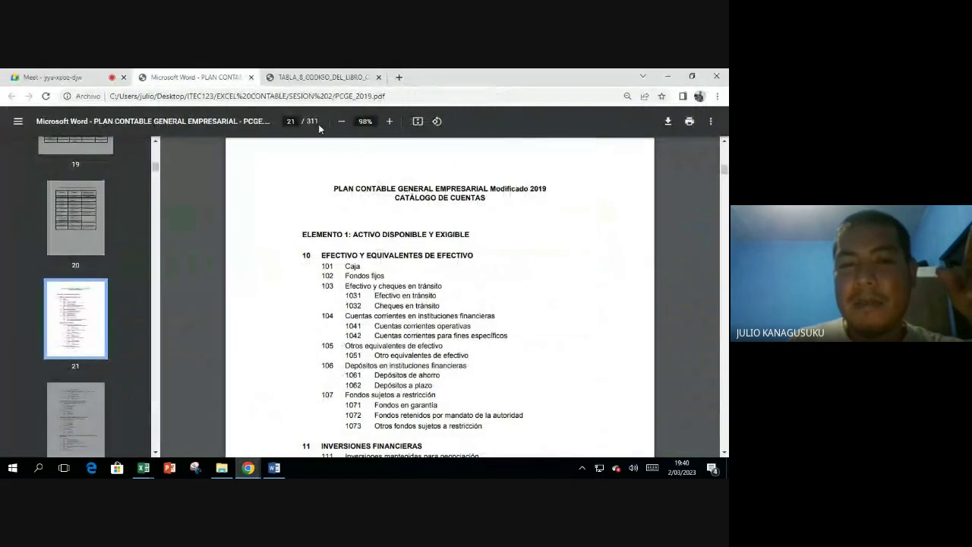
pyautogui.click(310, 78)
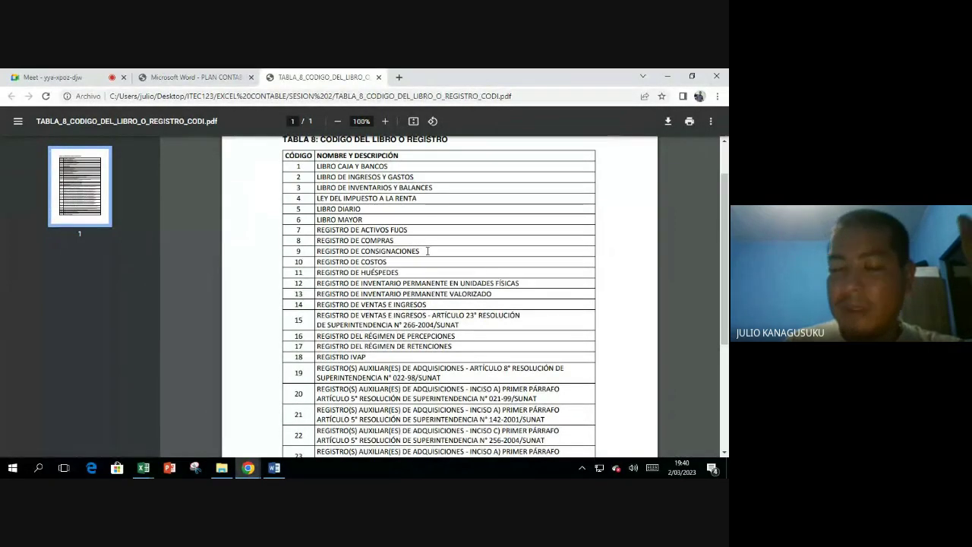
# Return to the Libro Diario workbook and scroll to entries 7, 8 and the totals row
pyautogui.moveTo(145, 465)
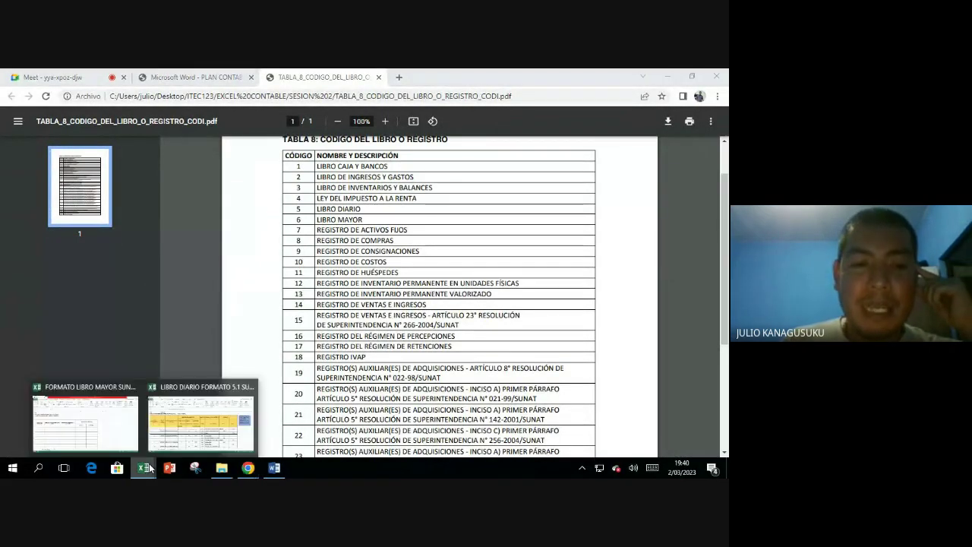
pyautogui.click(193, 437)
pyautogui.scroll(-2, 402, 351)
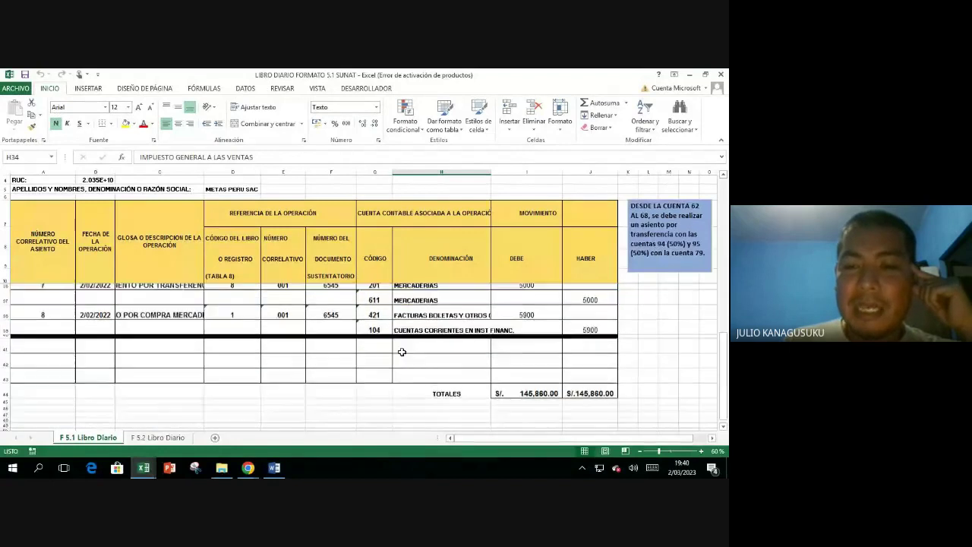
pyautogui.scroll(-1, 402, 351)
pyautogui.scroll(2, 402, 351)
pyautogui.scroll(1, 402, 351)
pyautogui.scroll(-2, 402, 351)
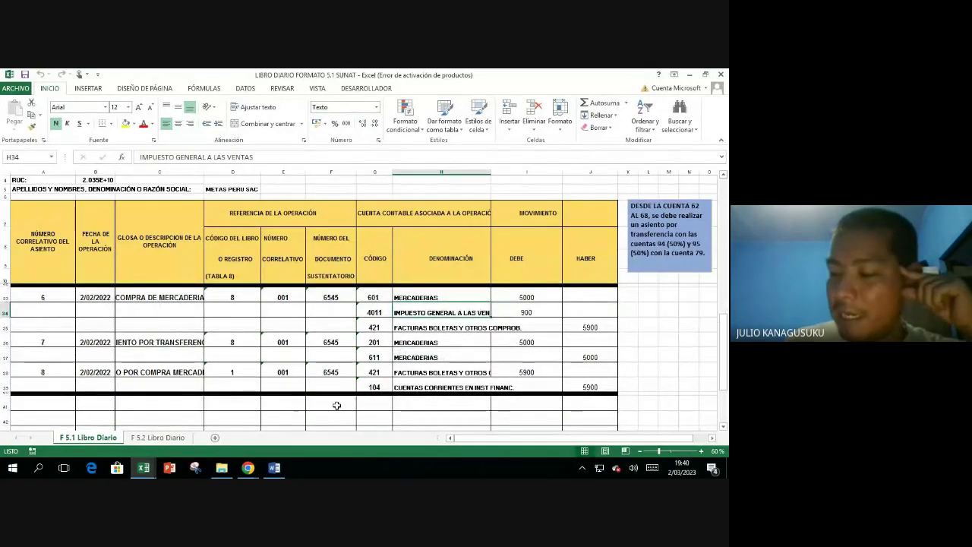
pyautogui.scroll(-1, 336, 406)
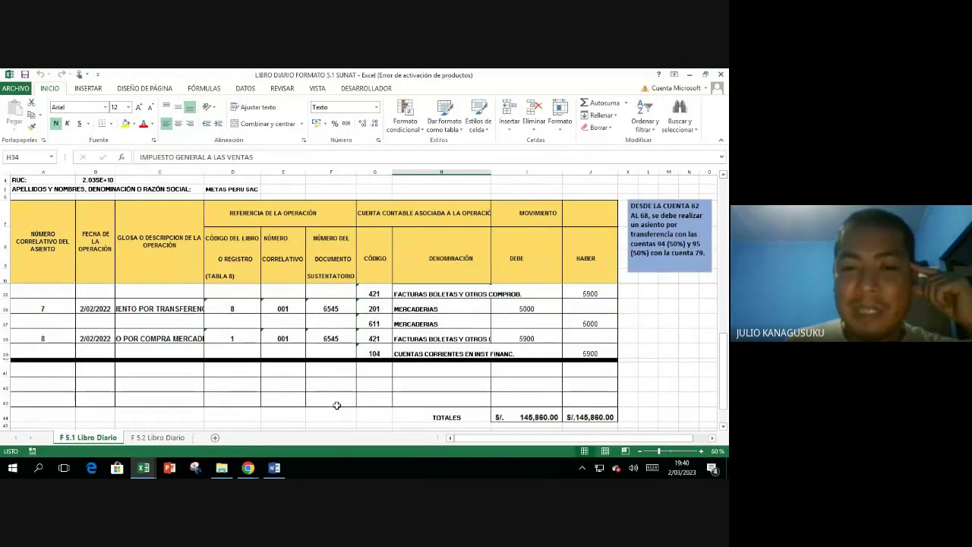
pyautogui.click(276, 467)
# Highlight the first two operation bullets of the case study in yellow
pyautogui.click(364, 304)
pyautogui.scroll(2, 363, 304)
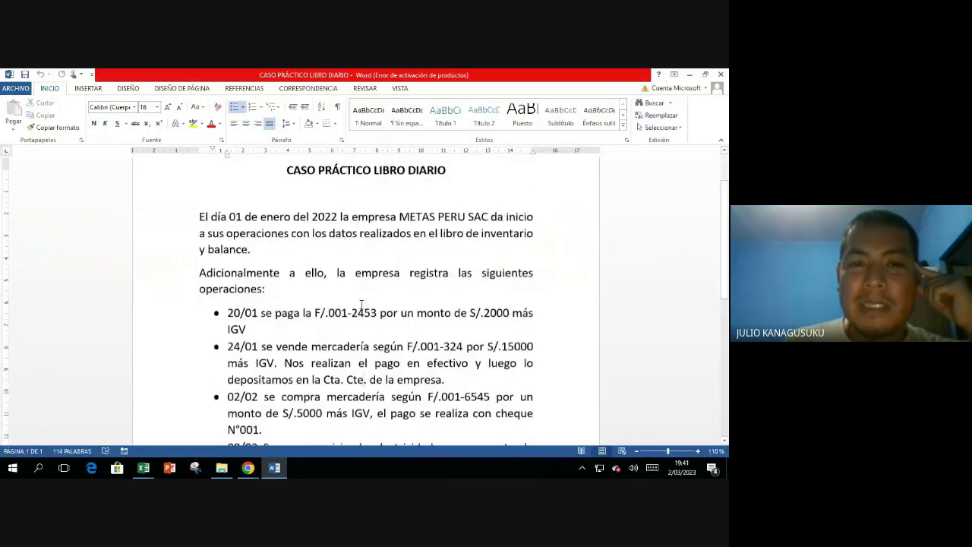
pyautogui.scroll(-1, 364, 302)
pyautogui.scroll(-1, 363, 302)
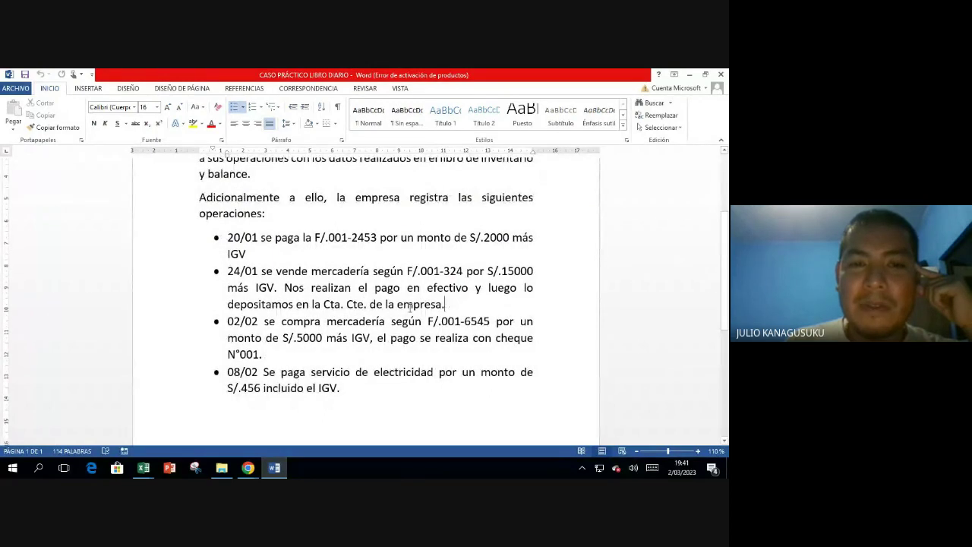
pyautogui.moveTo(410, 306); pyautogui.dragTo(223, 233)
pyautogui.click(192, 123)
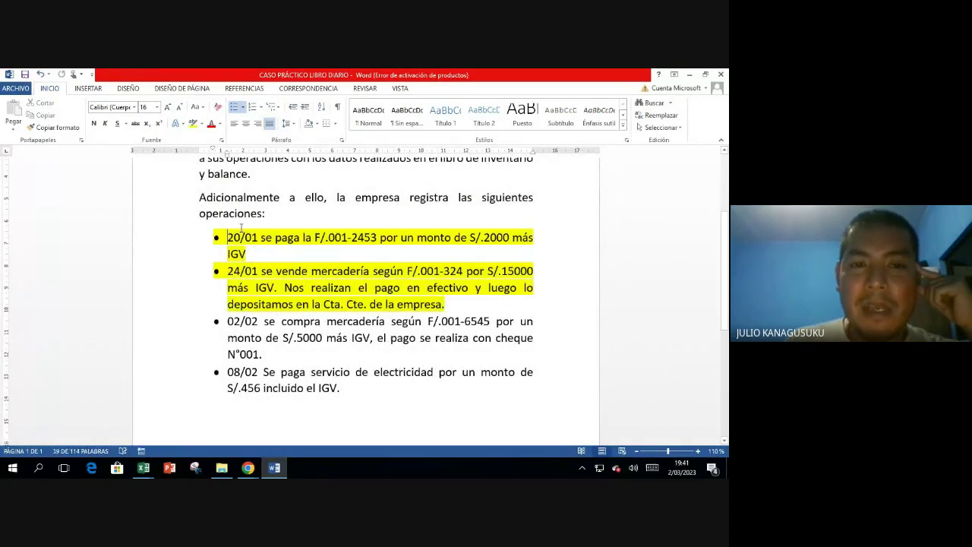
pyautogui.click(329, 289)
# Highlight the 02/02 merchandise purchase bullet in yellow
pyautogui.scroll(-1, 329, 291)
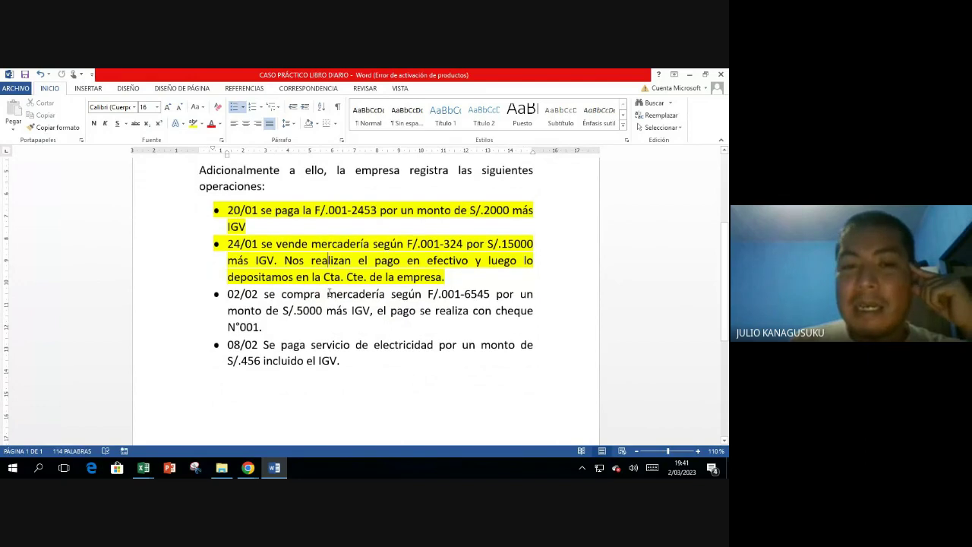
pyautogui.moveTo(347, 366); pyautogui.dragTo(242, 291)
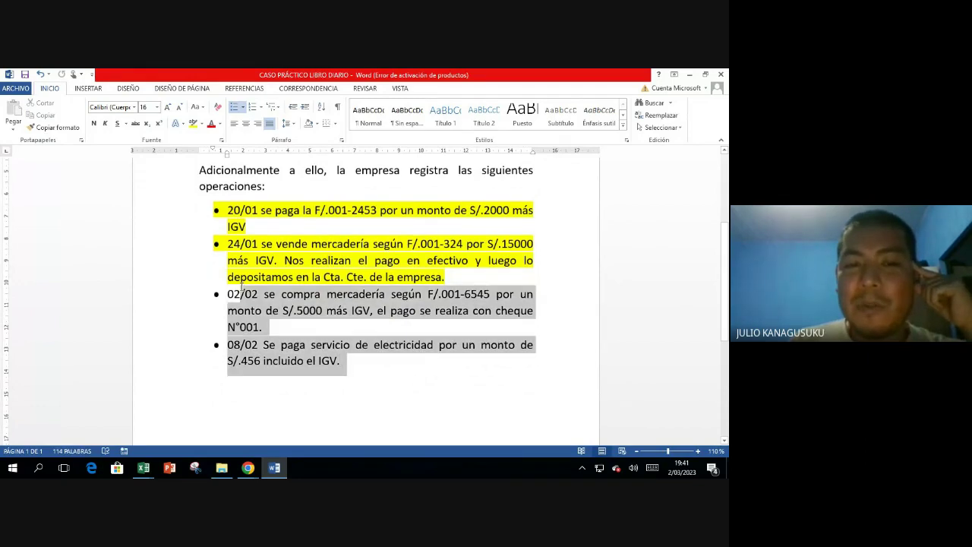
pyautogui.click(414, 355)
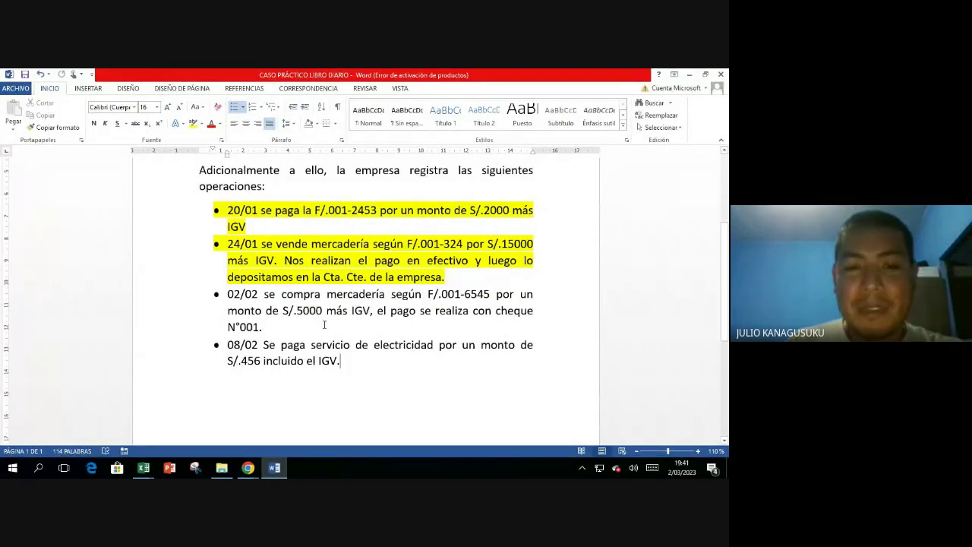
pyautogui.moveTo(306, 325); pyautogui.dragTo(226, 293)
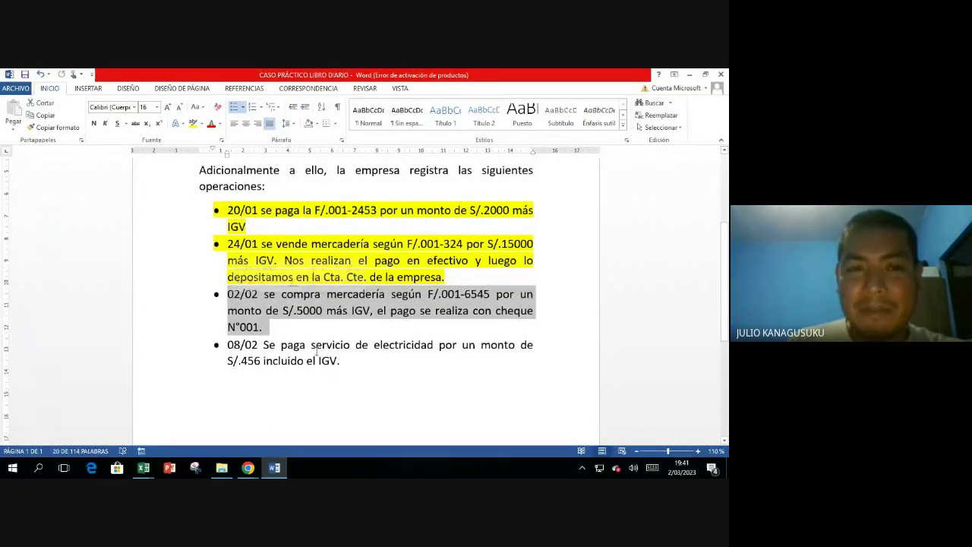
pyautogui.click(193, 123)
pyautogui.click(393, 328)
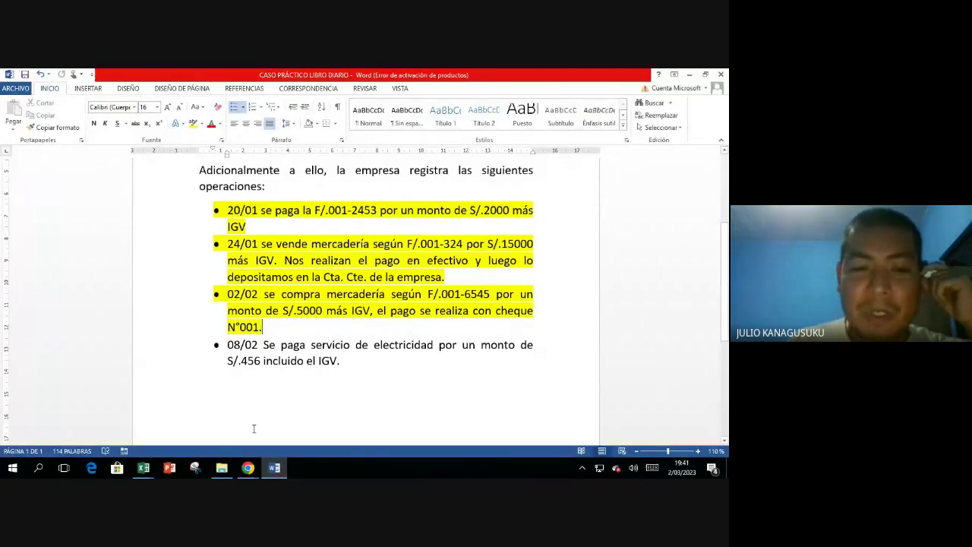
# Check the Libro Diario Formato 5.1 workbook's entries in Excel
pyautogui.moveTo(143, 467)
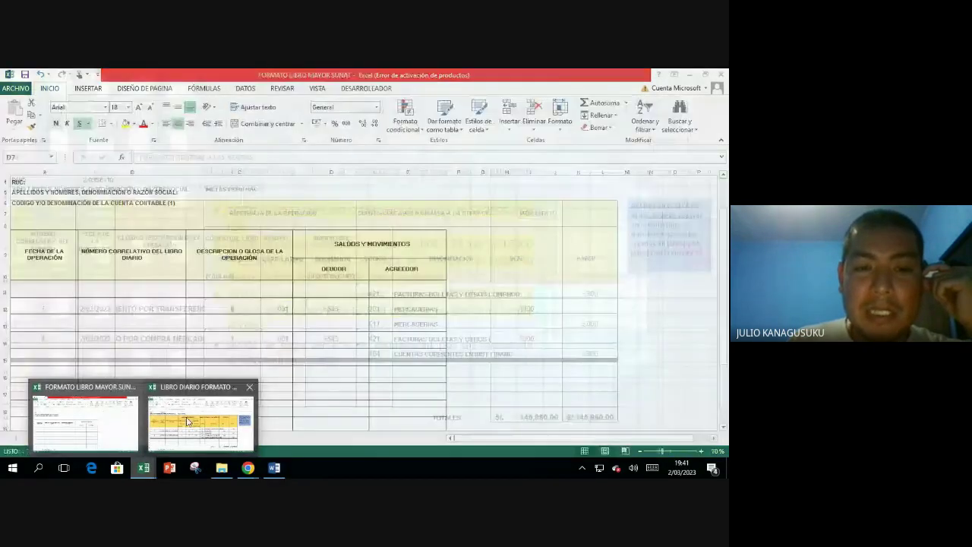
pyautogui.click(189, 423)
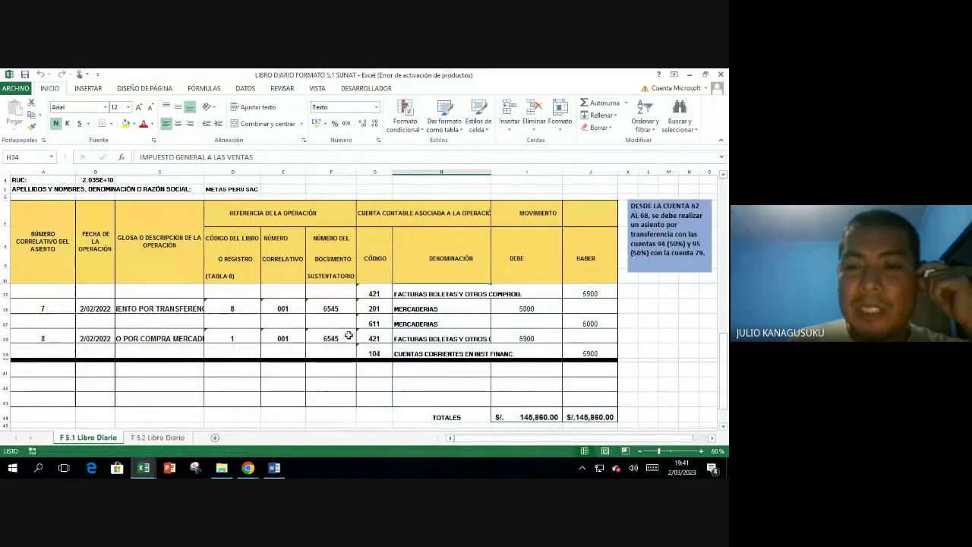
pyautogui.scroll(1, 347, 337)
pyautogui.scroll(1, 347, 336)
pyautogui.scroll(-2, 350, 337)
pyautogui.scroll(2, 350, 336)
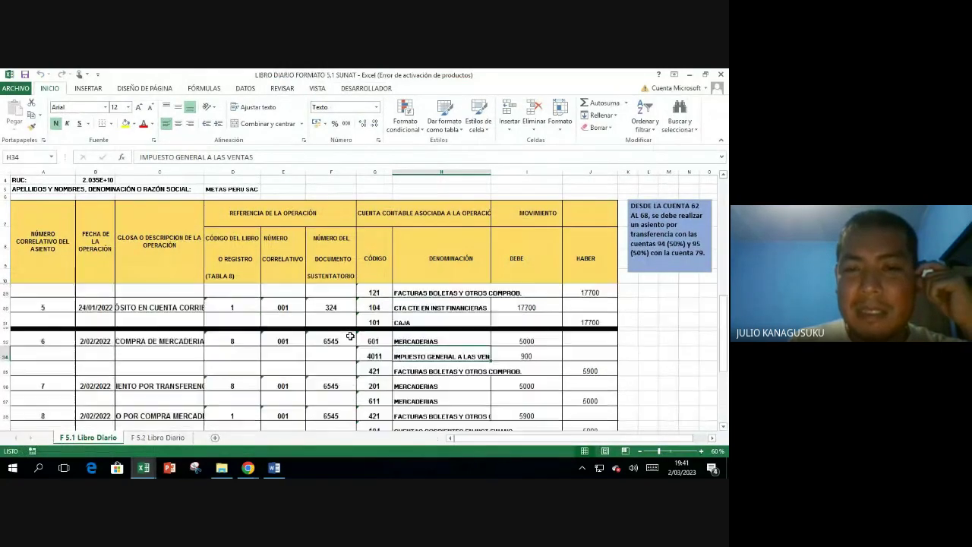
pyautogui.scroll(2, 351, 337)
pyautogui.scroll(-2, 351, 336)
pyautogui.scroll(-1, 351, 336)
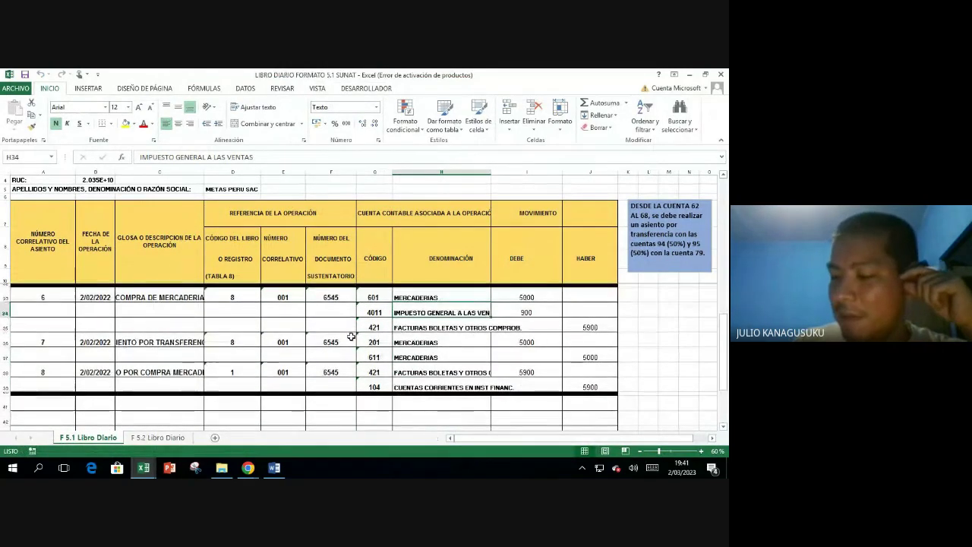
# Change the 02/02 purchase bullet's highlight to grey and return to the Libro Diario workbook
pyautogui.click(275, 470)
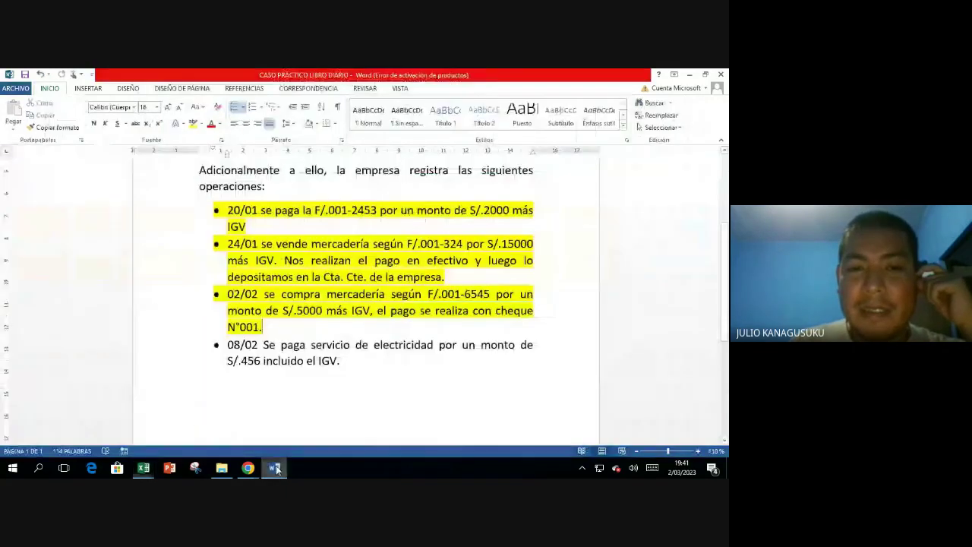
pyautogui.moveTo(286, 327)
pyautogui.mouseDown()
pyautogui.moveTo(220, 307)
pyautogui.moveTo(220, 288)
pyautogui.mouseUp()
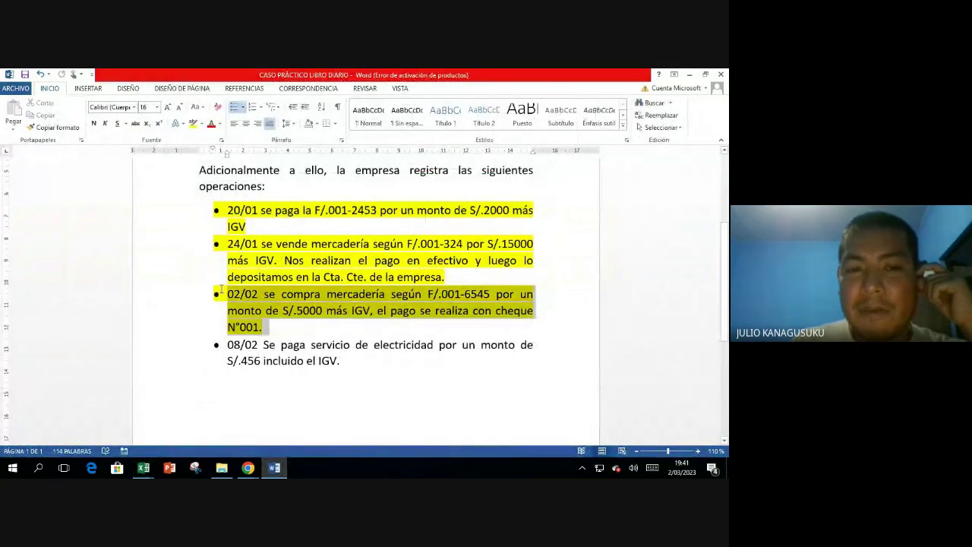
pyautogui.click(201, 124)
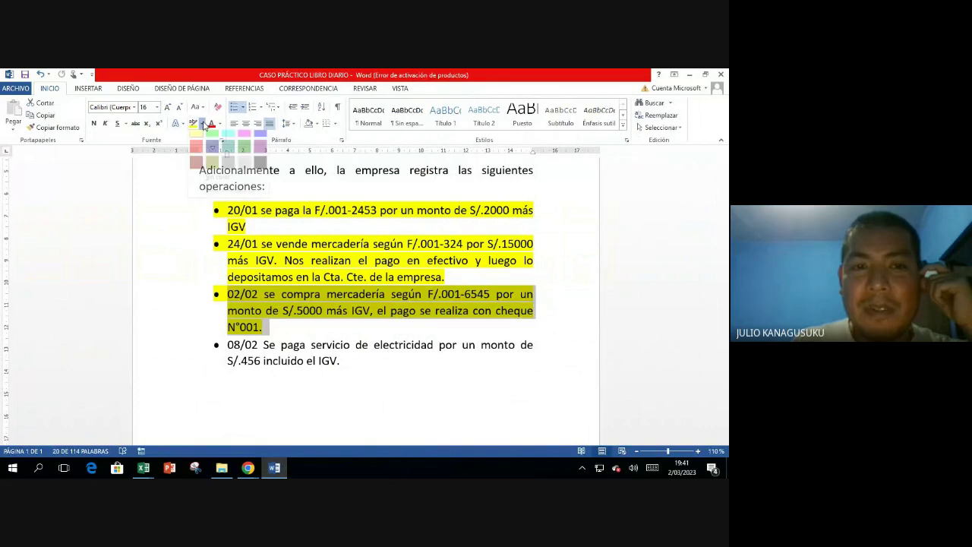
pyautogui.click(241, 176)
pyautogui.click(405, 408)
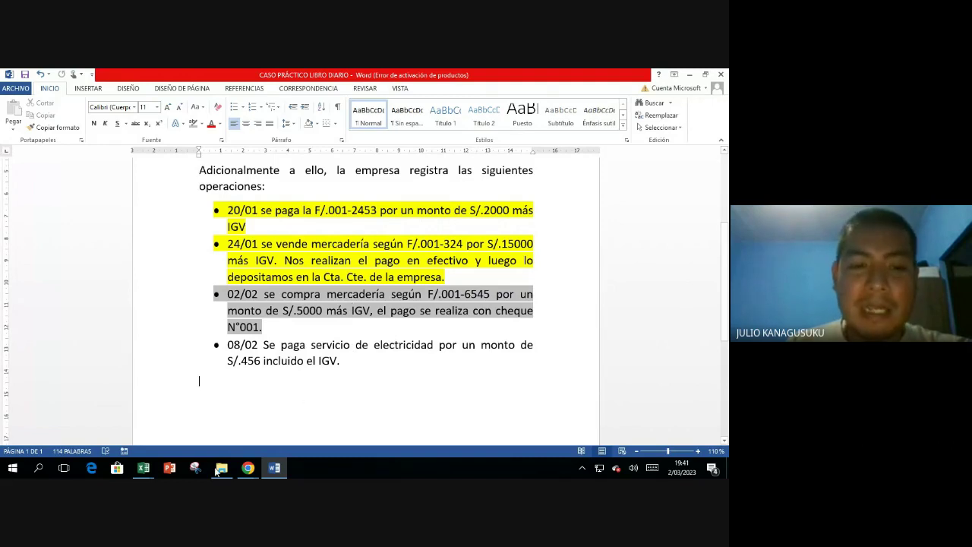
pyautogui.click(143, 468)
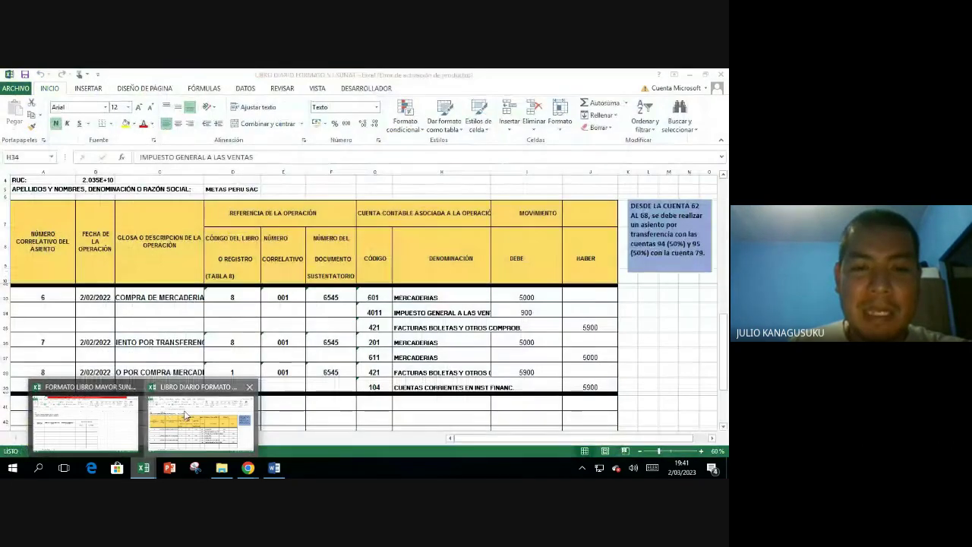
pyautogui.click(202, 421)
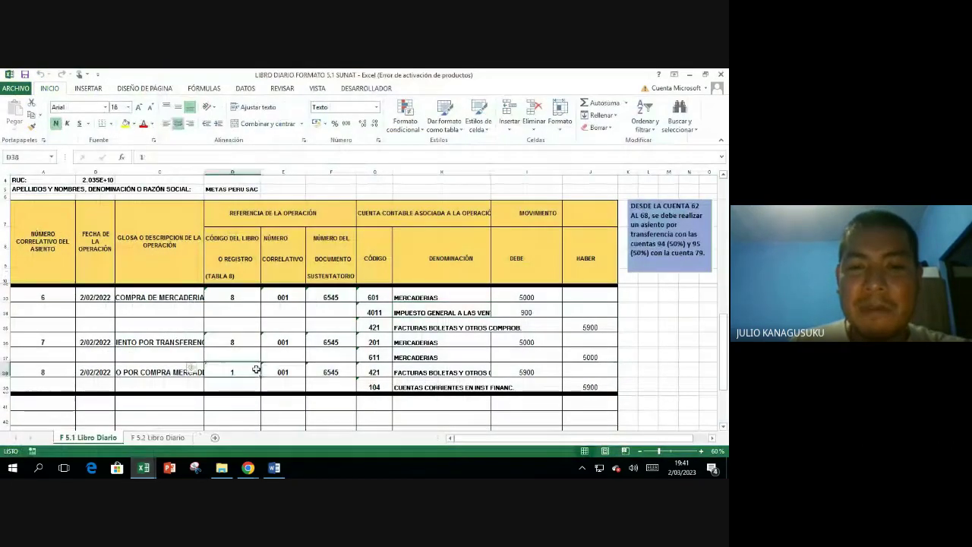
# Review journal entries 6 to 8, then go back to the CASO PRÁCTICO LIBRO DIARIO document in Word
pyautogui.scroll(2, 257, 370)
pyautogui.scroll(-1, 258, 371)
pyautogui.scroll(-1, 261, 374)
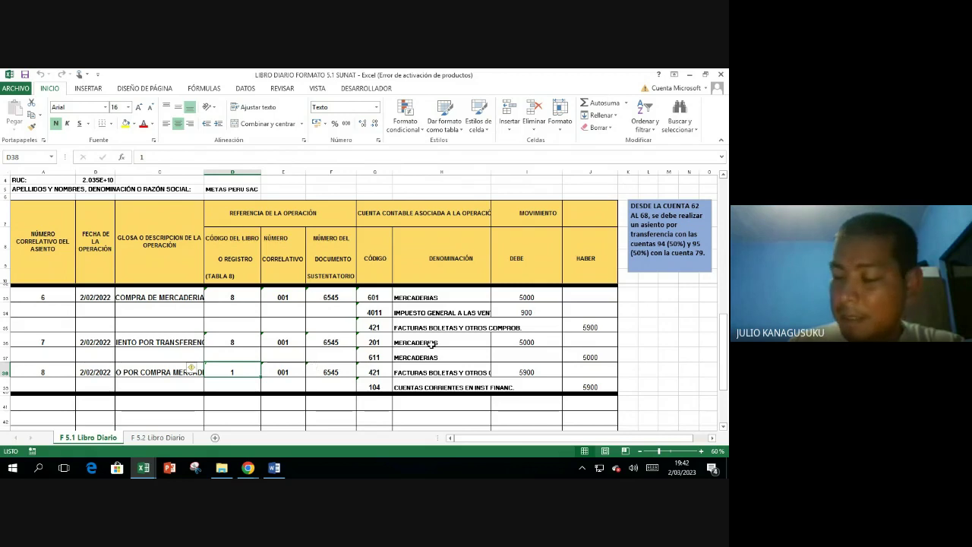
pyautogui.scroll(-2, 450, 354)
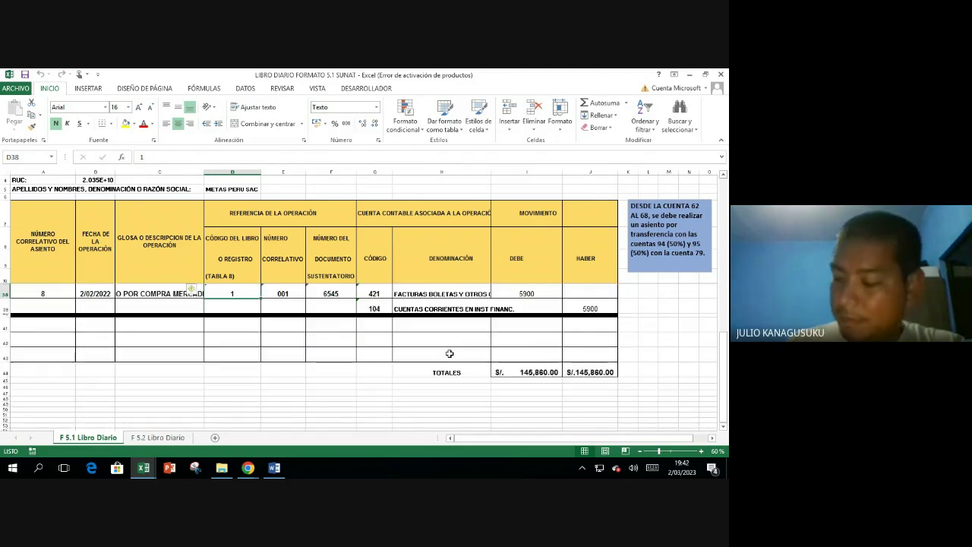
pyautogui.scroll(1, 449, 354)
pyautogui.scroll(1, 450, 354)
pyautogui.scroll(1, 450, 354)
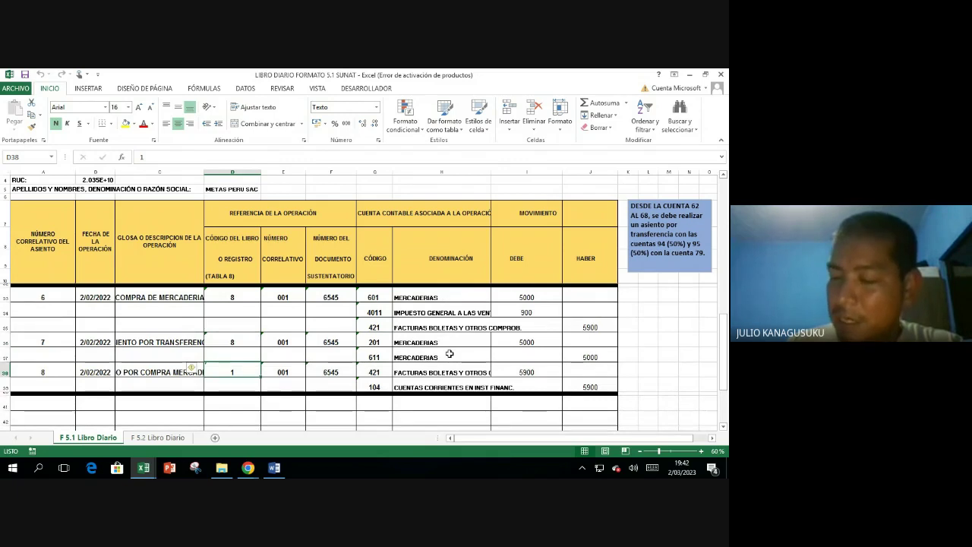
pyautogui.scroll(-2, 449, 354)
pyautogui.scroll(1, 450, 353)
pyautogui.scroll(1, 450, 354)
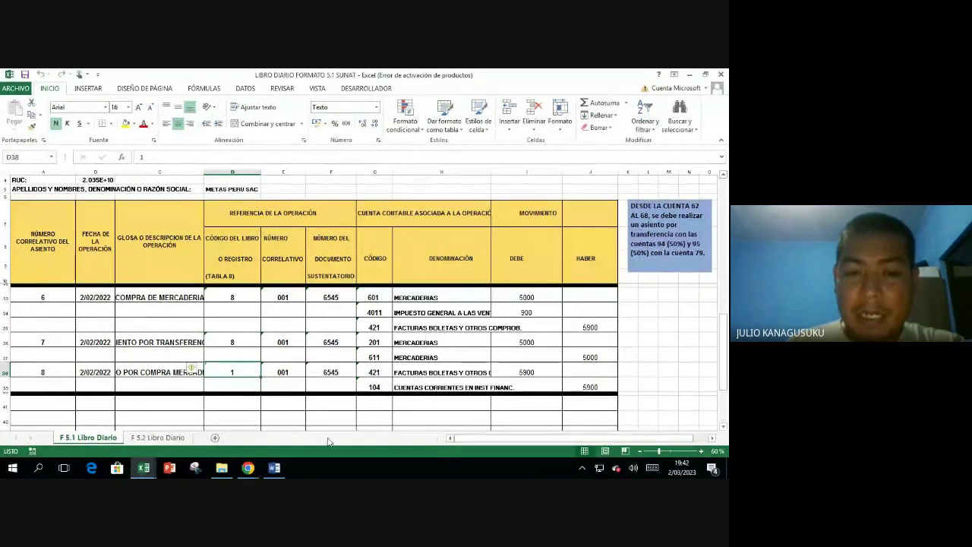
pyautogui.click(275, 467)
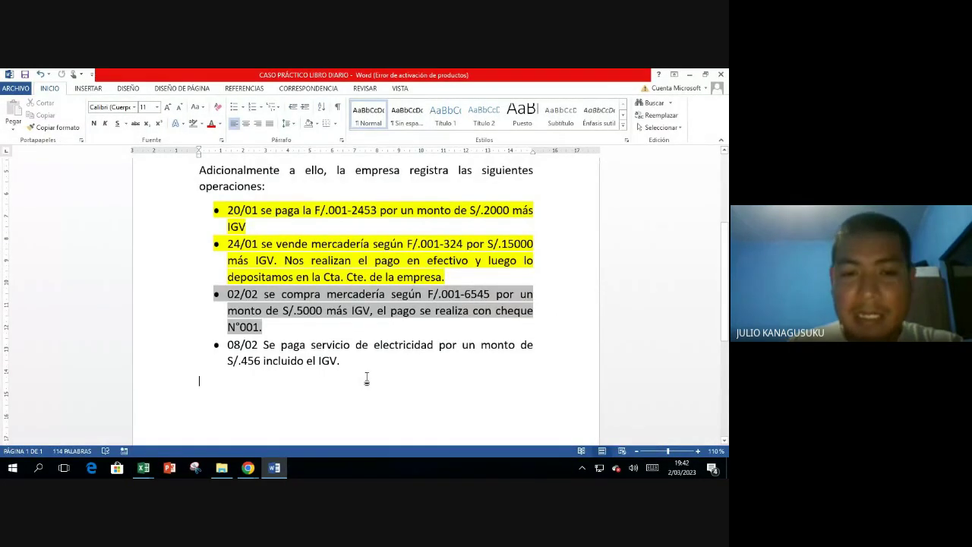
# Select the 08/02 S/.456 electricity payment bullet, then return to the Libro Diario Formato 5.1 SUNAT workbook
pyautogui.tripleClick(277, 347)
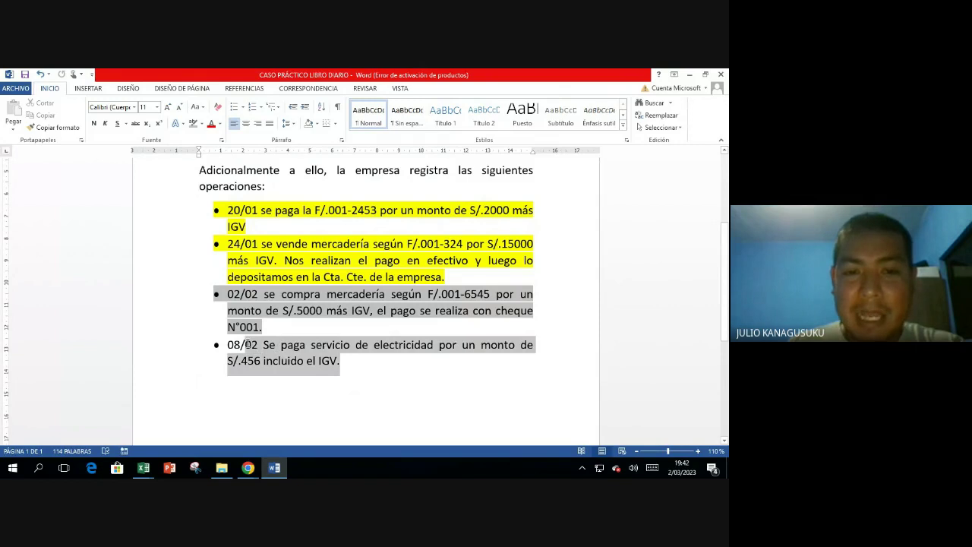
pyautogui.click(403, 365)
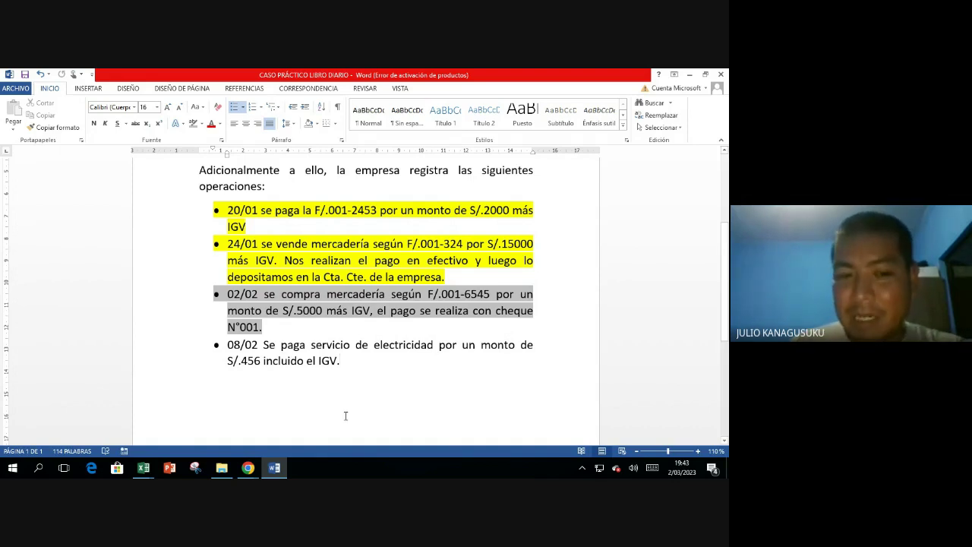
pyautogui.moveTo(142, 467)
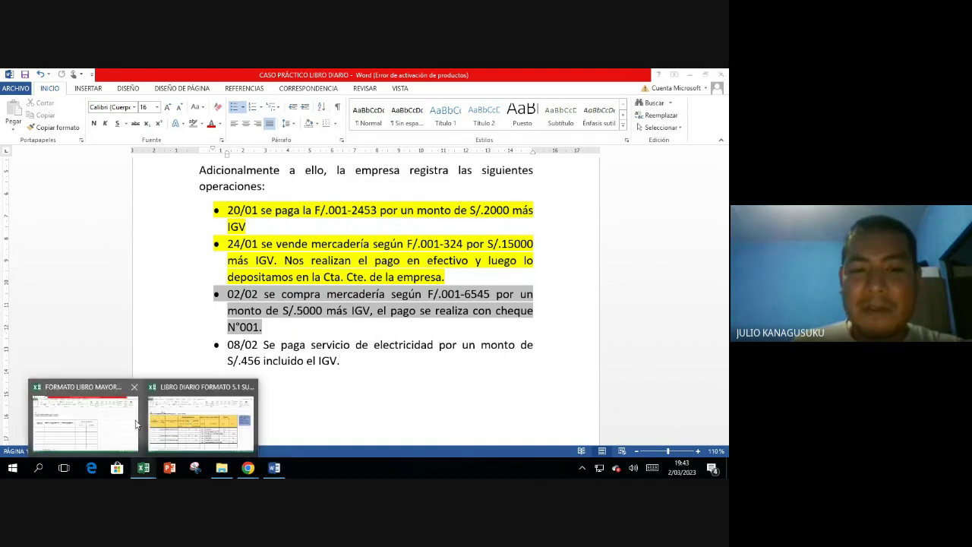
pyautogui.click(199, 421)
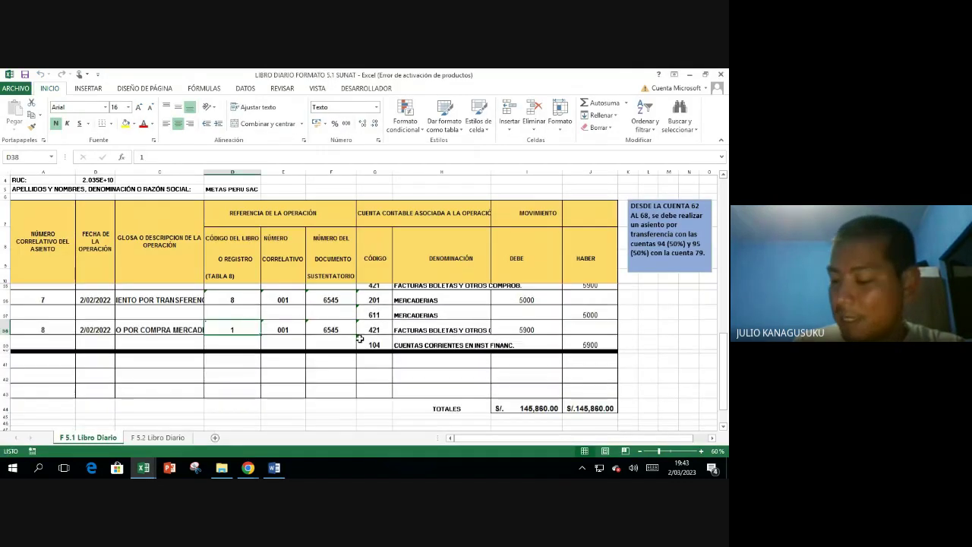
# Insert three blank rows above TOTALES, then undo the insertion
pyautogui.scroll(-1, 360, 339)
pyautogui.scroll(-1, 358, 339)
pyautogui.scroll(-1, 364, 357)
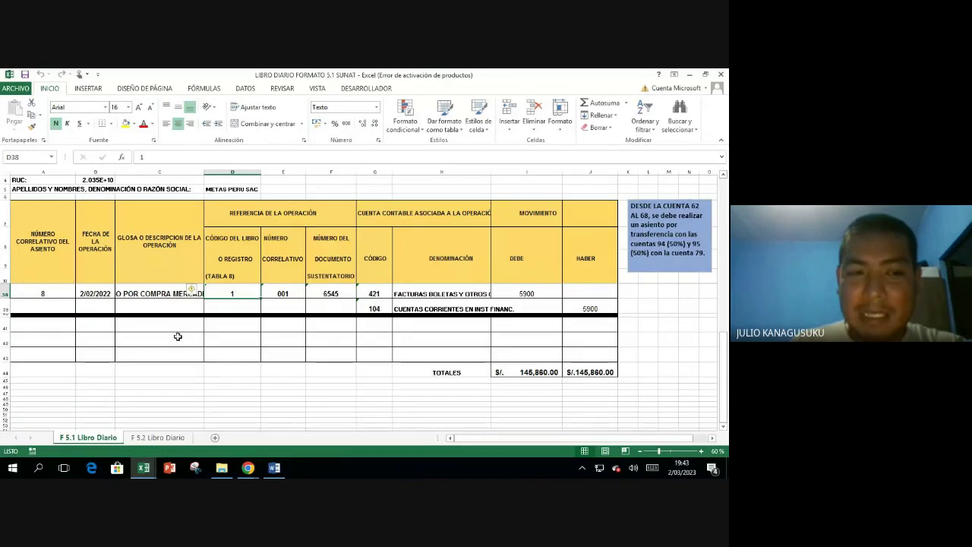
pyautogui.moveTo(4, 324); pyautogui.dragTo(4, 356)
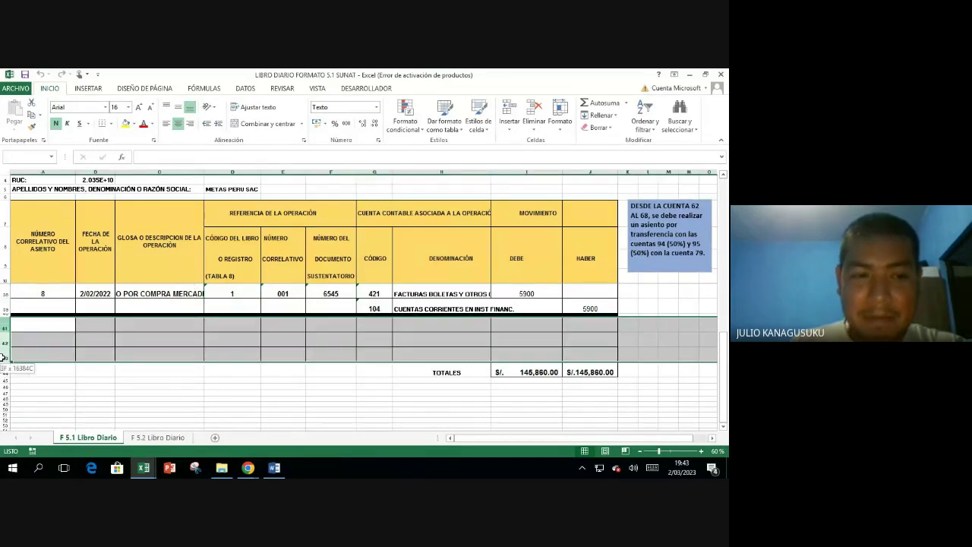
pyautogui.rightClick(4, 340)
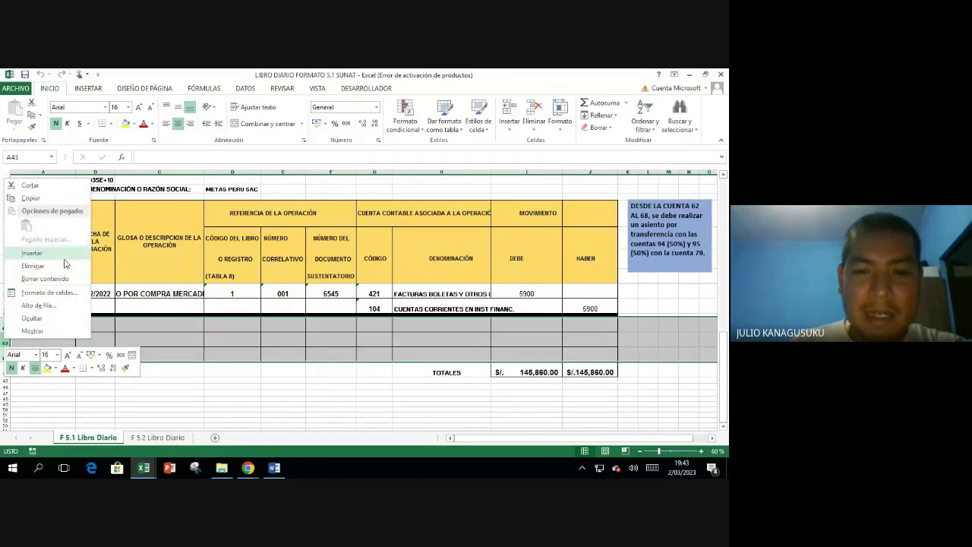
pyautogui.click(33, 252)
pyautogui.click(374, 363)
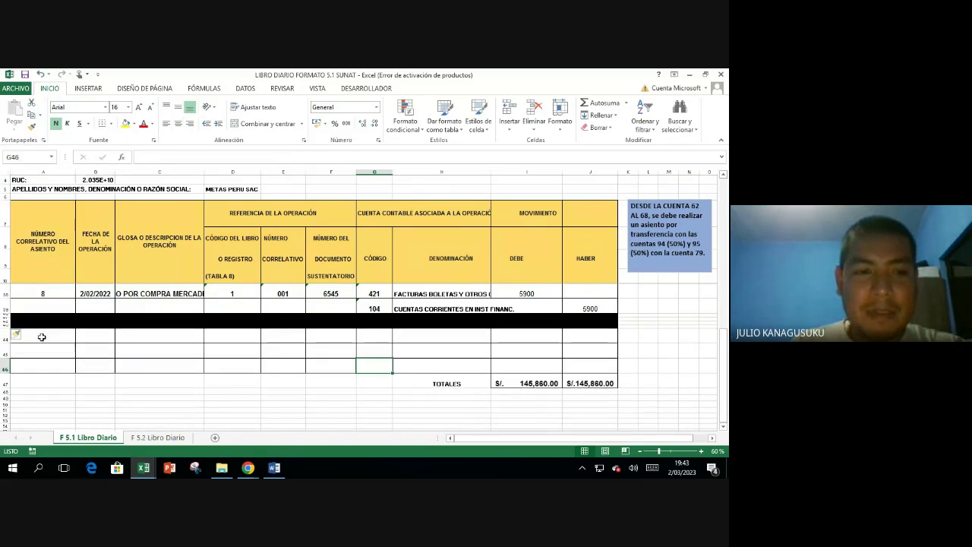
pyautogui.hotkey('ctrl', 'z')
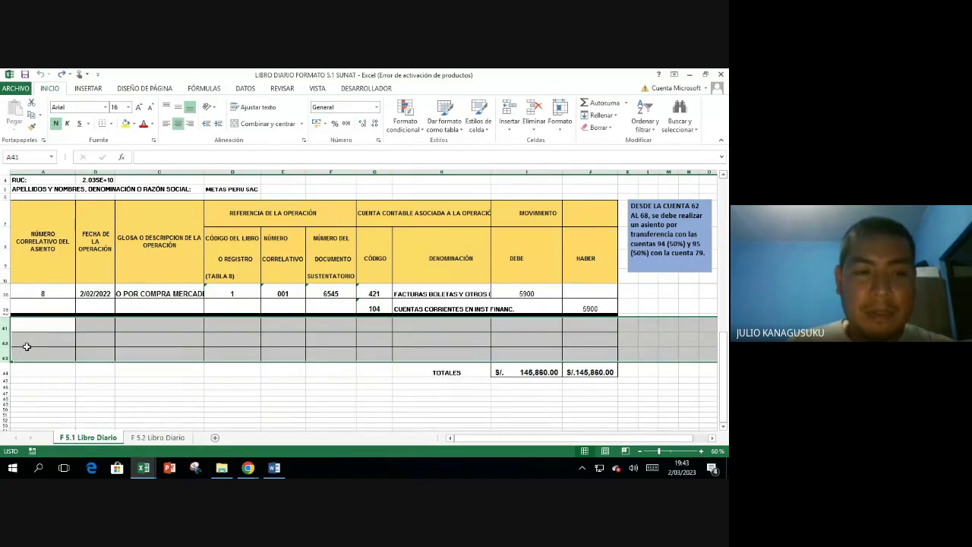
# Insert two blank rows above TOTALES, then three more below entry 8
pyautogui.moveTo(5, 341); pyautogui.dragTo(5, 356)
pyautogui.rightClick(7, 348)
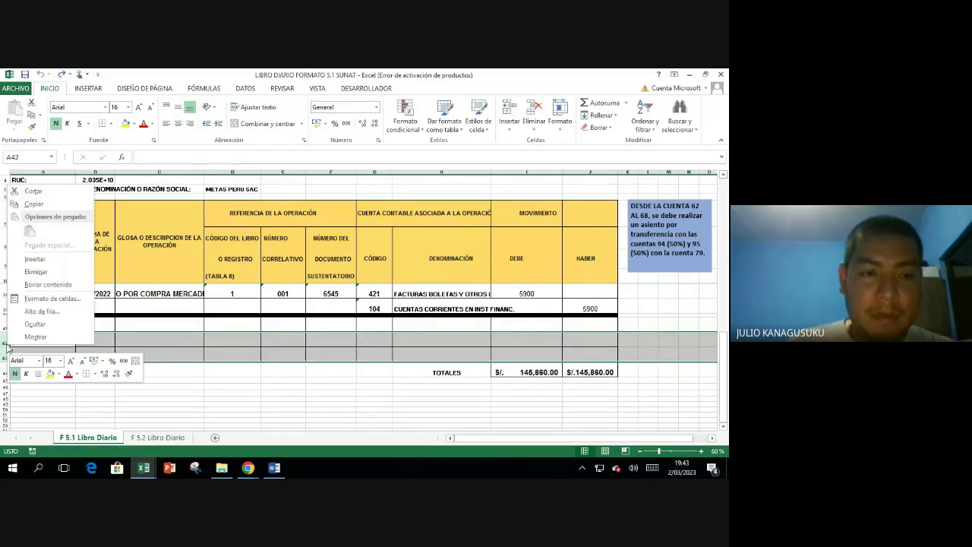
pyautogui.click(60, 260)
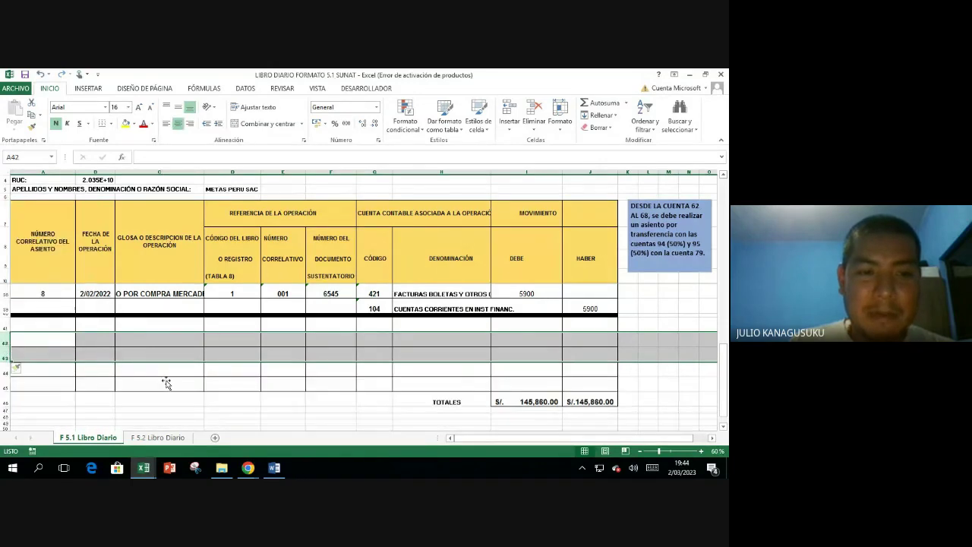
pyautogui.click(162, 382)
pyautogui.moveTo(5, 339); pyautogui.dragTo(5, 370)
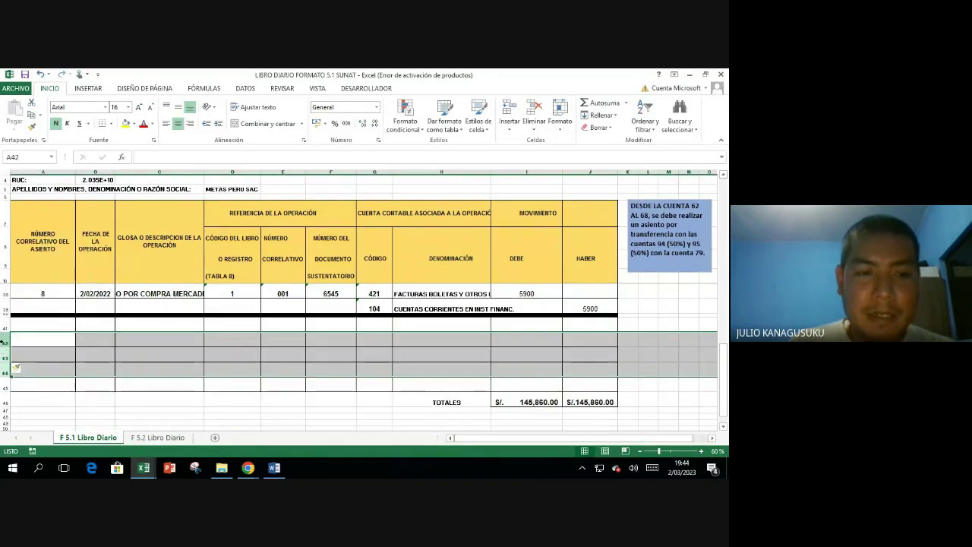
pyautogui.rightClick(7, 346)
pyautogui.click(32, 256)
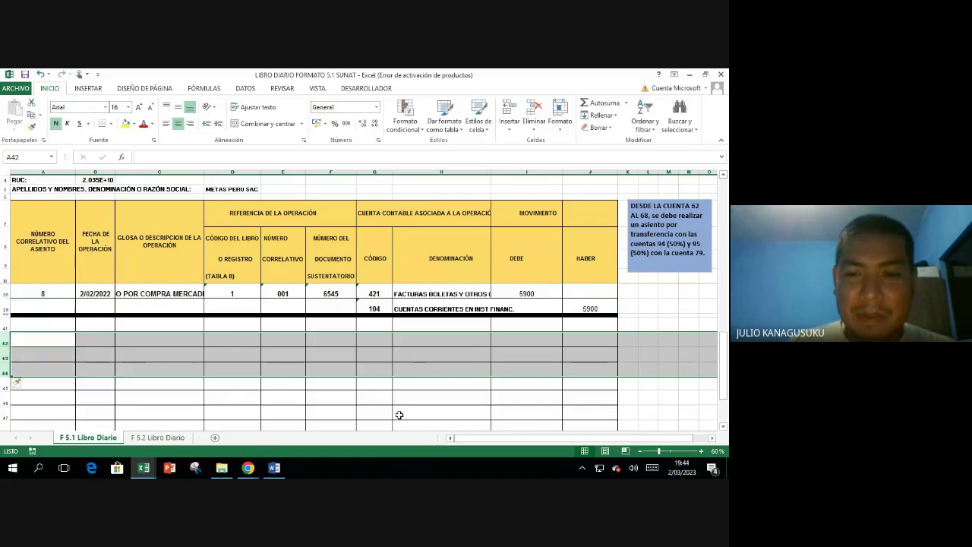
pyautogui.click(375, 383)
# Insert four more blank rows below entry 8 for the next entry
pyautogui.moveTo(5, 342); pyautogui.dragTo(6, 386)
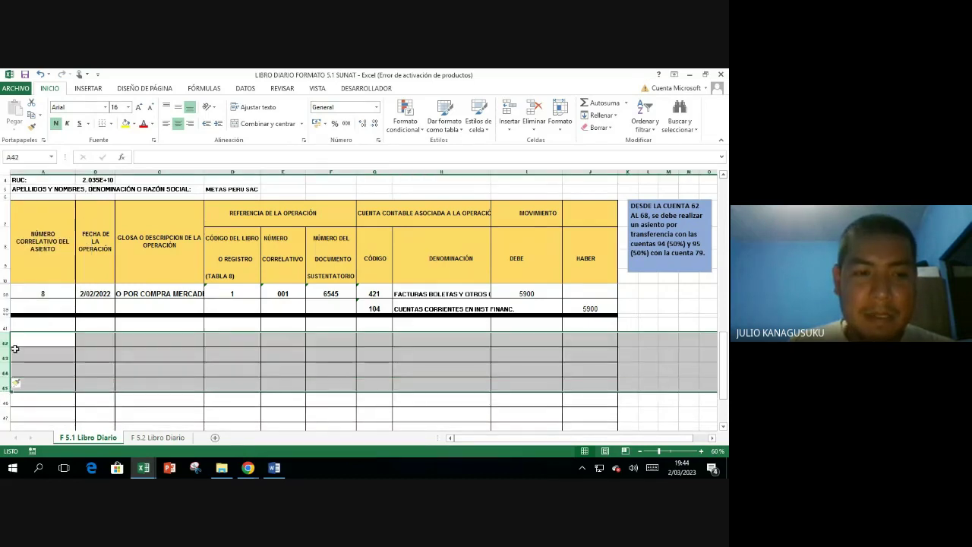
pyautogui.rightClick(6, 356)
pyautogui.click(33, 268)
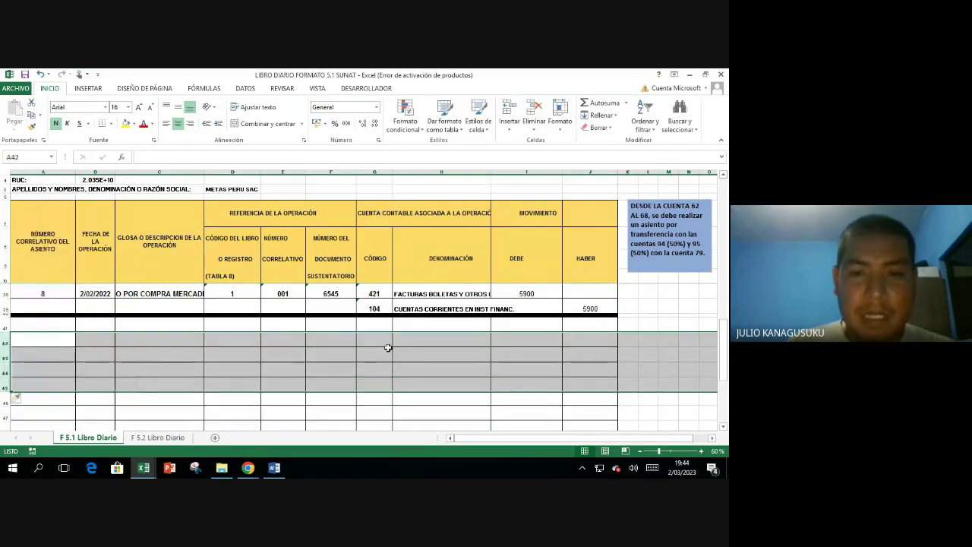
pyautogui.click(441, 338)
pyautogui.scroll(-4, 681, 384)
pyautogui.scroll(5, 681, 384)
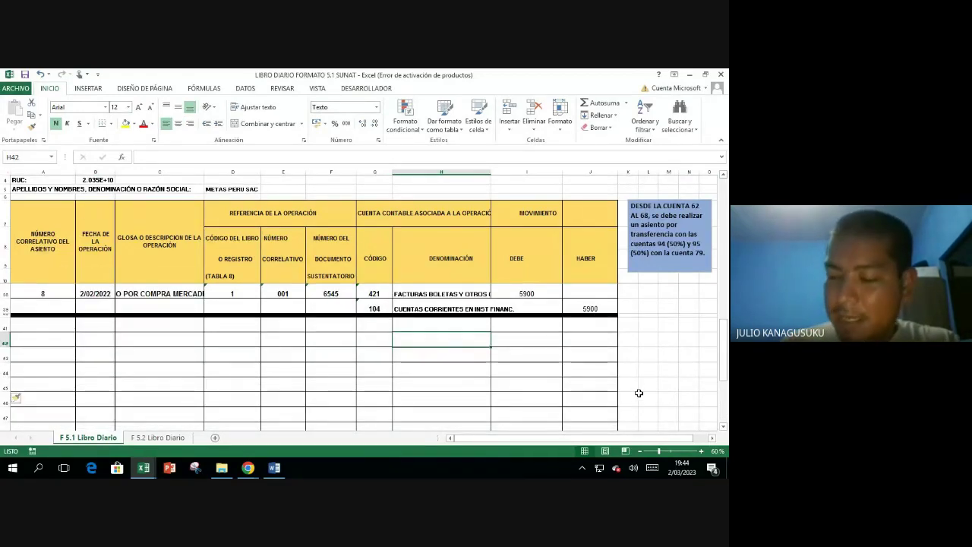
# Highlight the 08/02 S/.456 electricity payment bullet in yellow in Word
pyautogui.click(272, 473)
pyautogui.moveTo(346, 363); pyautogui.dragTo(230, 345)
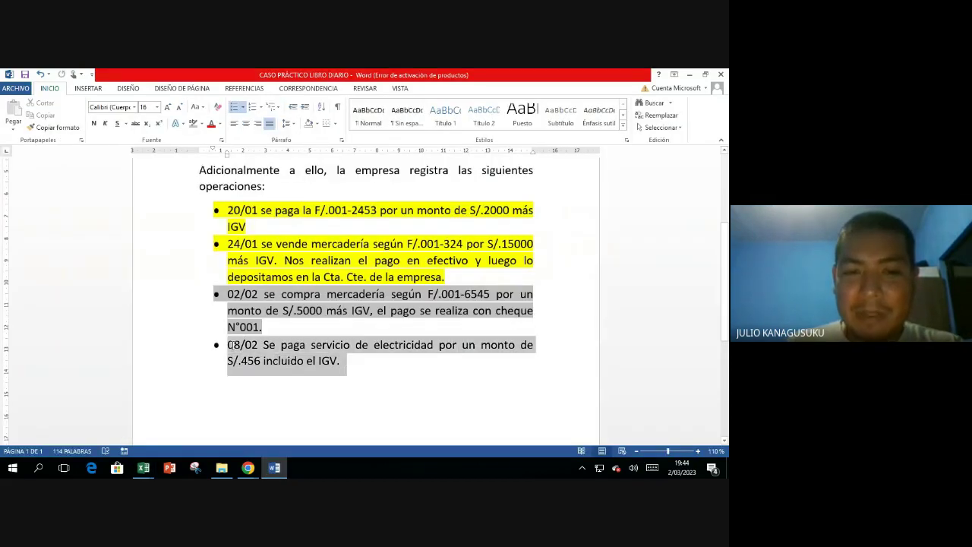
pyautogui.click(201, 124)
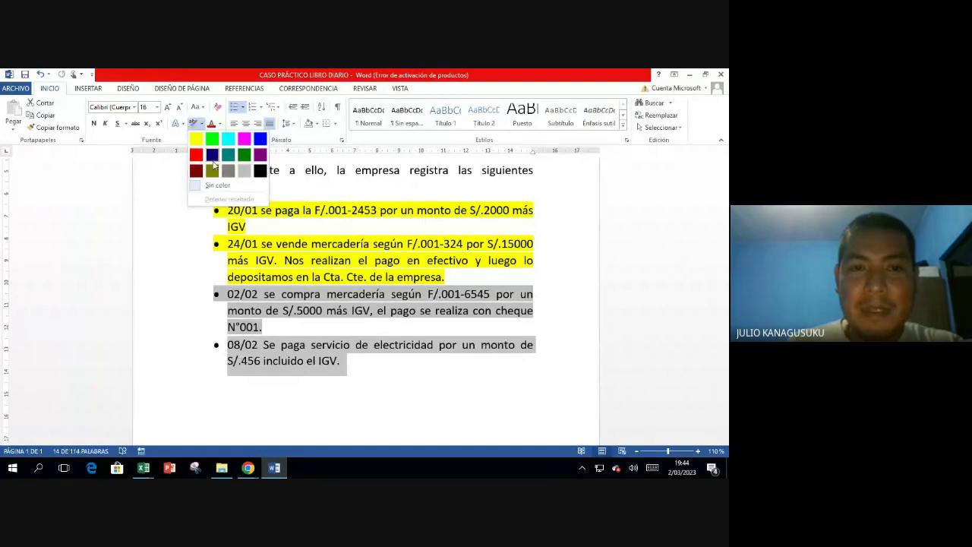
pyautogui.click(196, 139)
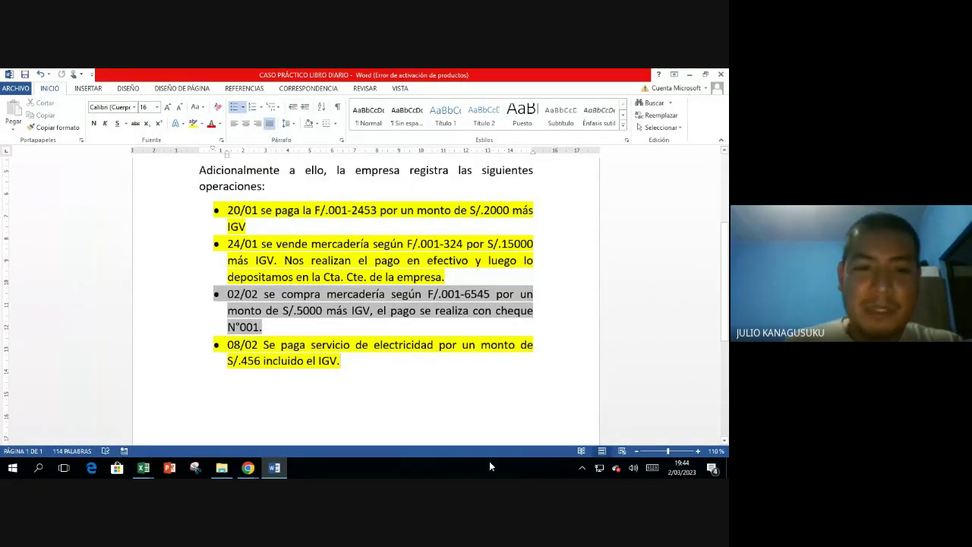
# Switch back to the LIBRO DIARIO FORMATO 5.1 SUNAT workbook in Excel
pyautogui.scroll(1, 252, 335)
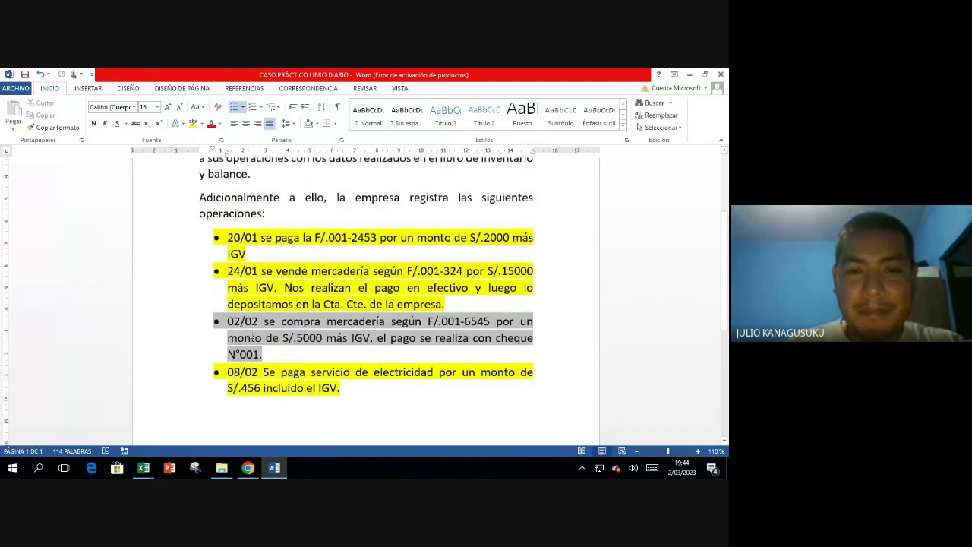
pyautogui.scroll(-1, 253, 337)
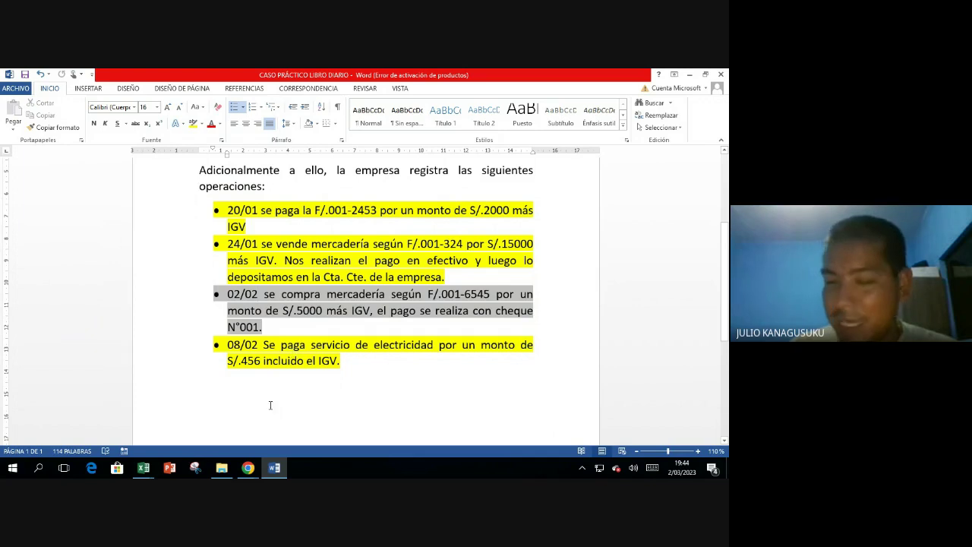
pyautogui.moveTo(144, 469)
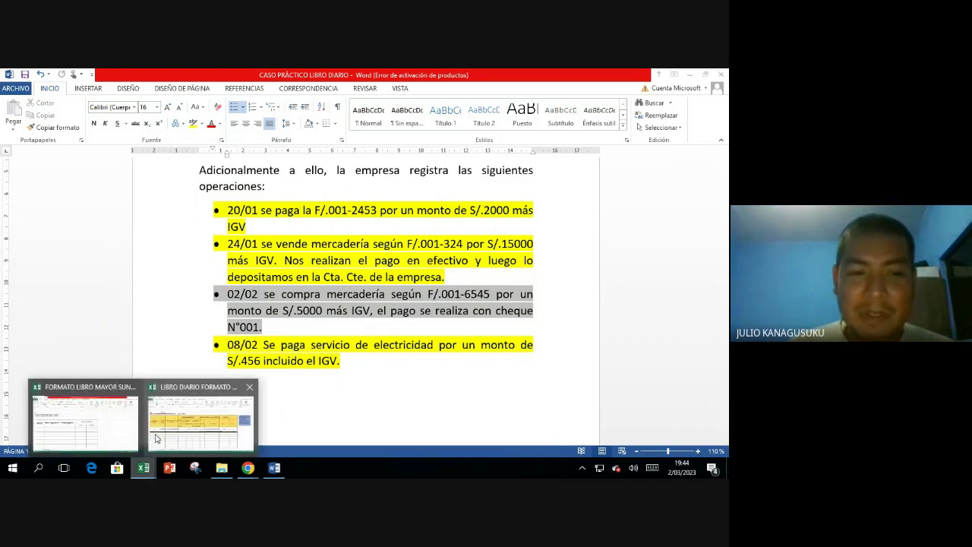
pyautogui.click(206, 416)
# Change the operation dates of entries 6, 7 and 8 to 25/01/2022
pyautogui.scroll(3, 258, 369)
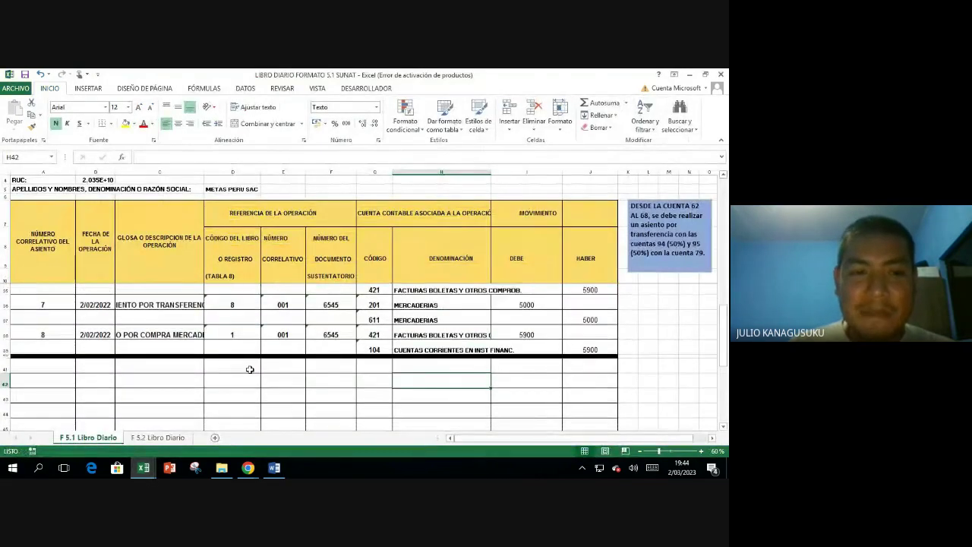
pyautogui.scroll(-1, 250, 370)
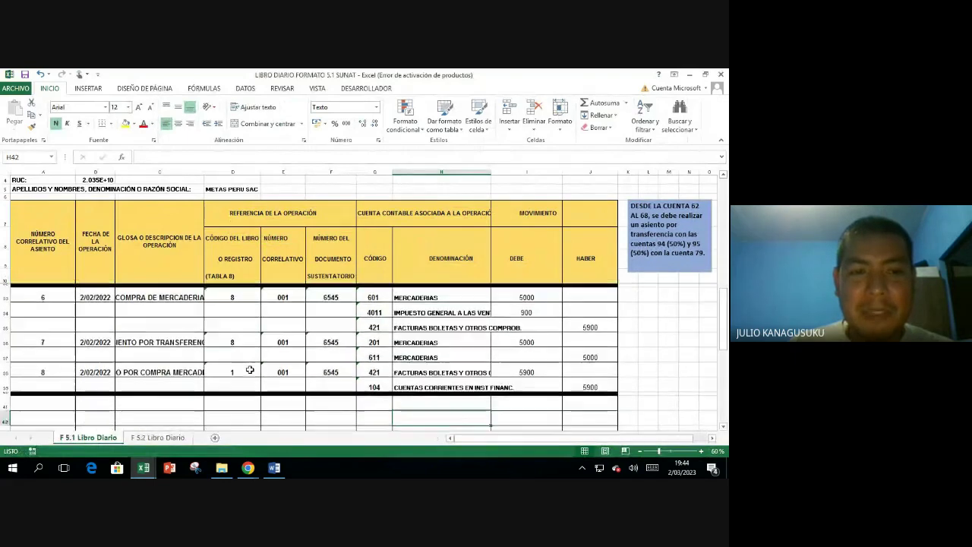
pyautogui.scroll(1, 190, 357)
pyautogui.click(99, 342)
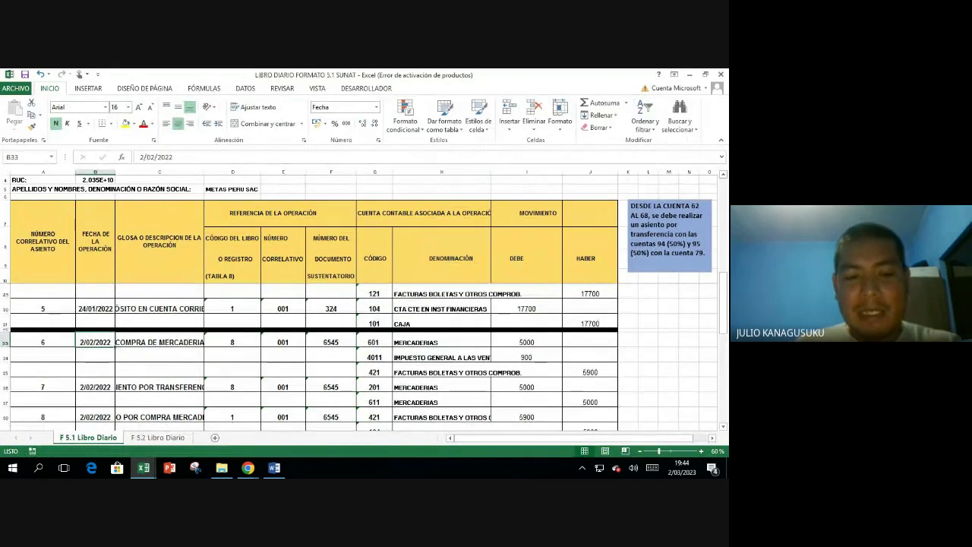
pyautogui.write('25-1')
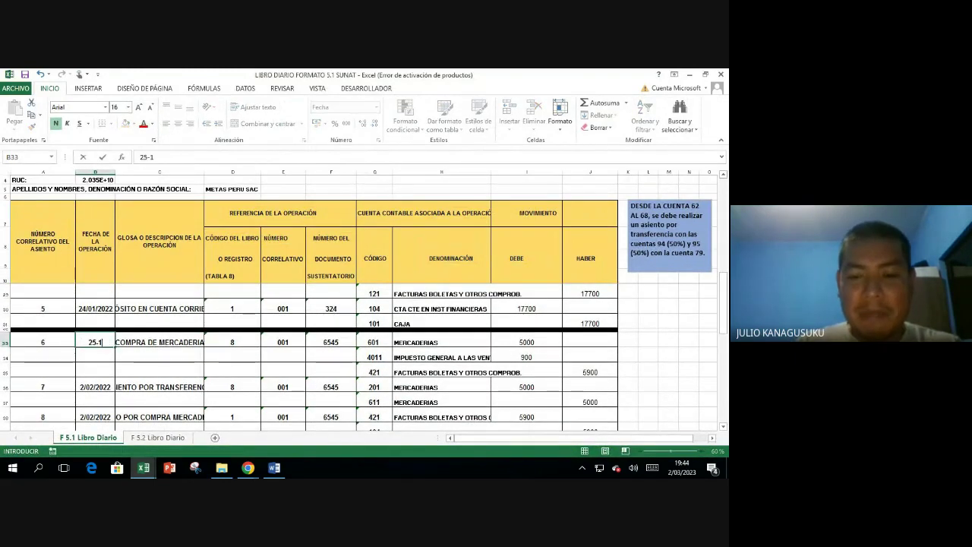
pyautogui.write('-22')
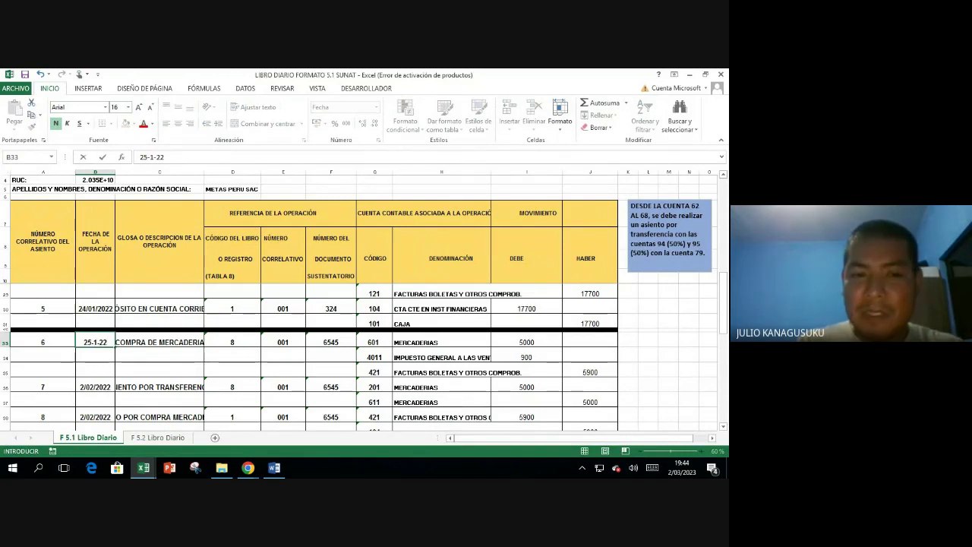
pyautogui.press('Return')
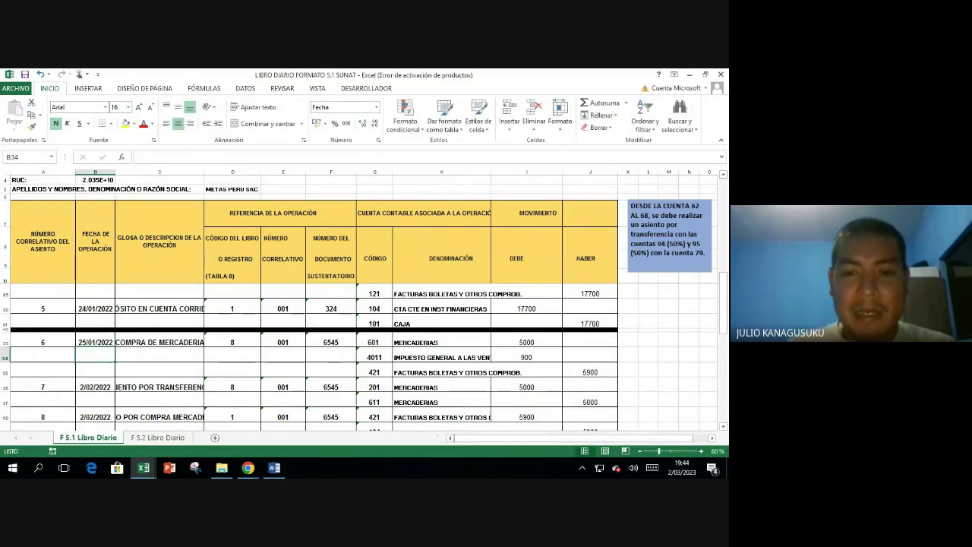
pyautogui.scroll(-1, 91, 346)
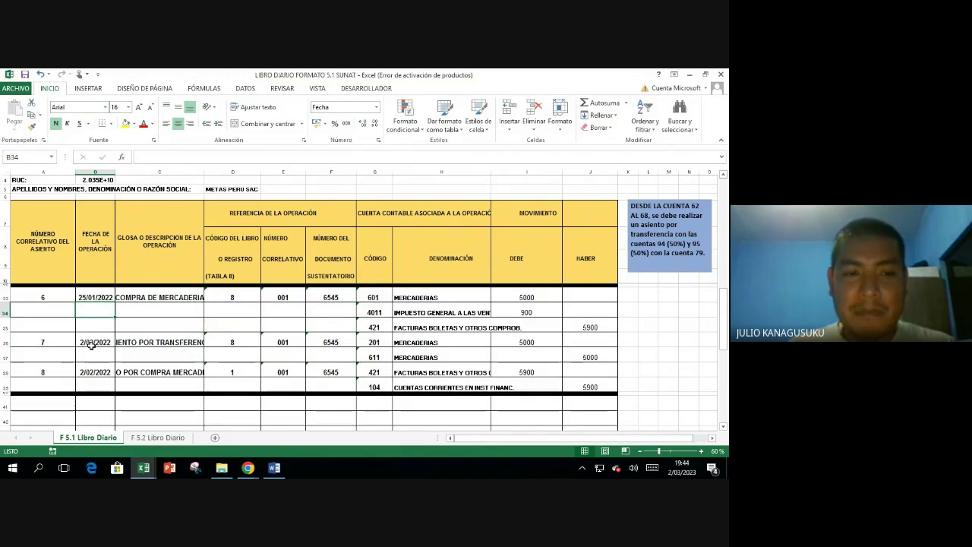
pyautogui.click(90, 345)
pyautogui.write('25-')
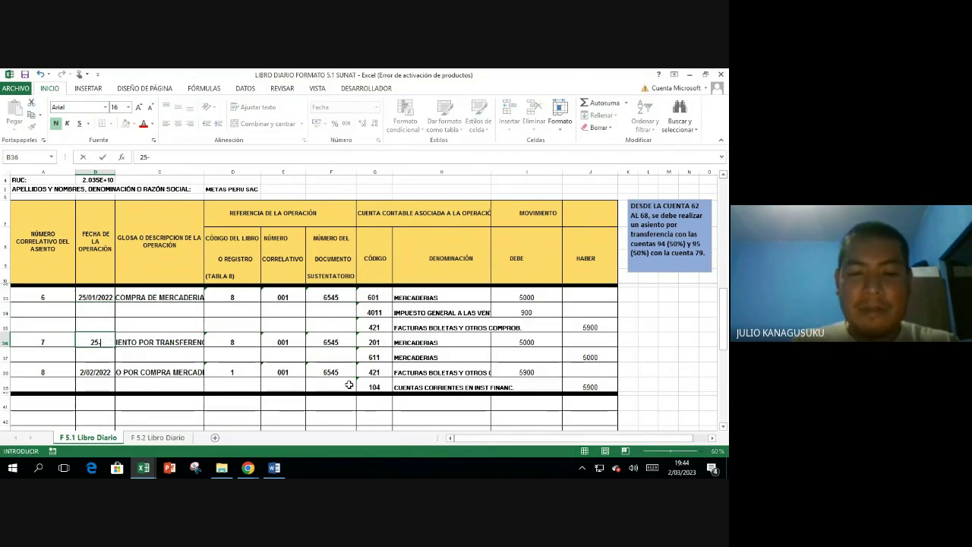
pyautogui.write('1-22')
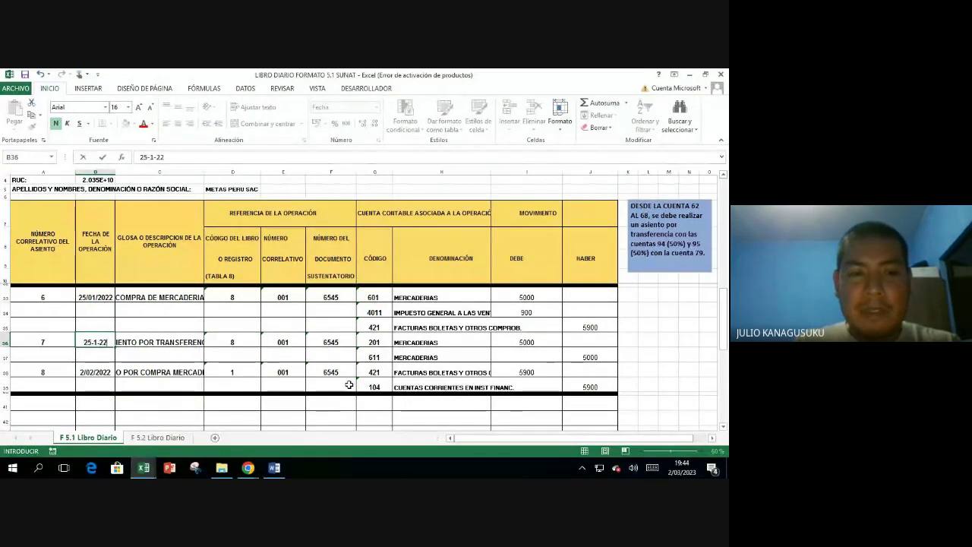
pyautogui.press('Return')
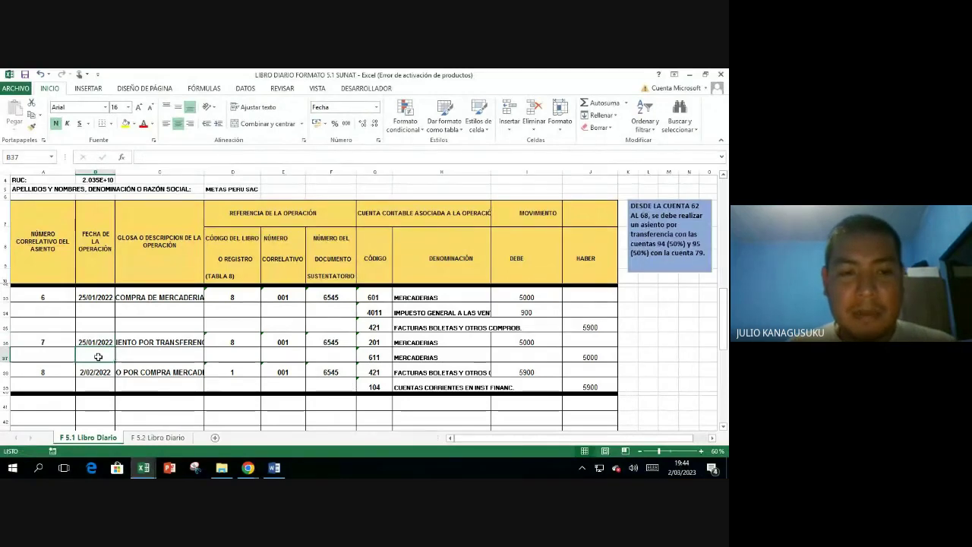
pyautogui.click(96, 371)
pyautogui.write('25-')
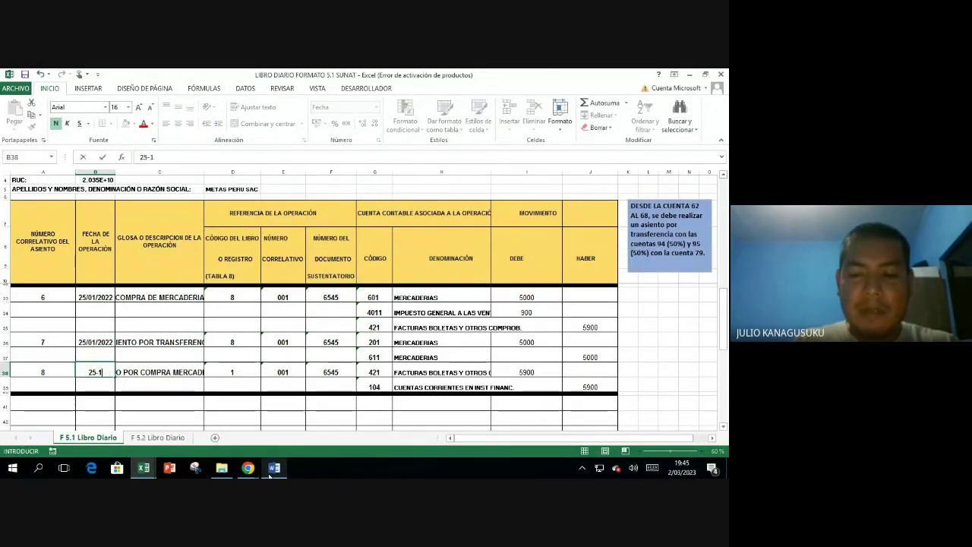
pyautogui.write('1-22')
pyautogui.press('Return')
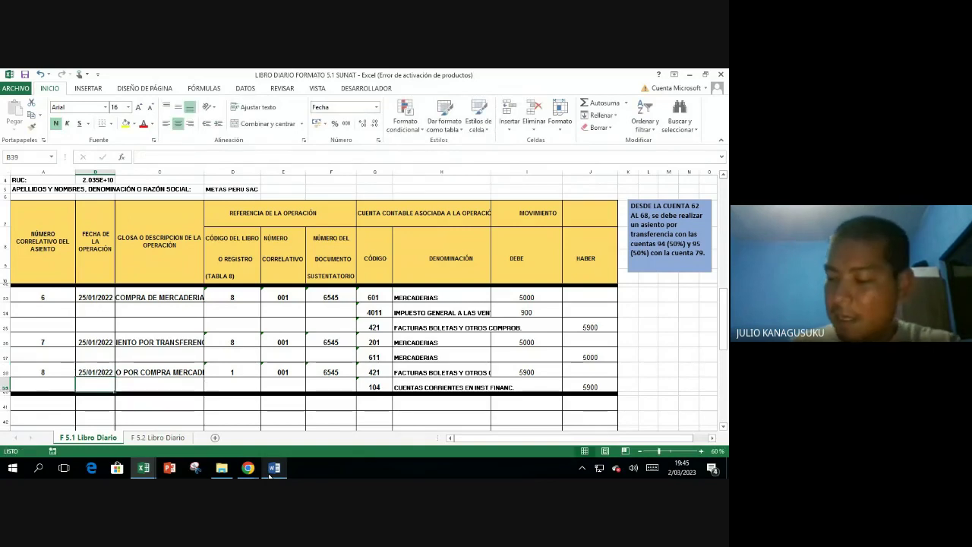
# Check entry 7's description and the Word case study, then return to the Libro Diario workbook
pyautogui.click(168, 336)
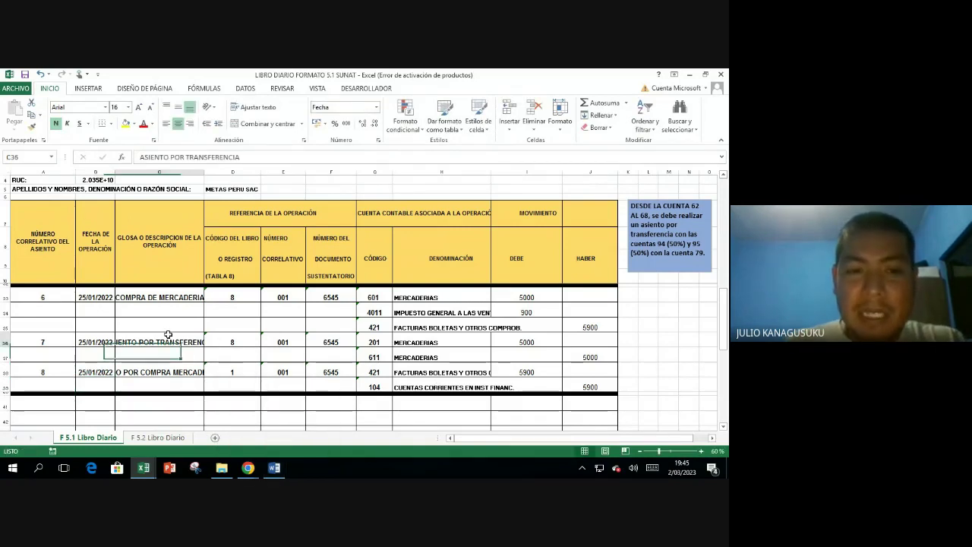
pyautogui.scroll(1, 168, 335)
pyautogui.scroll(-1, 168, 335)
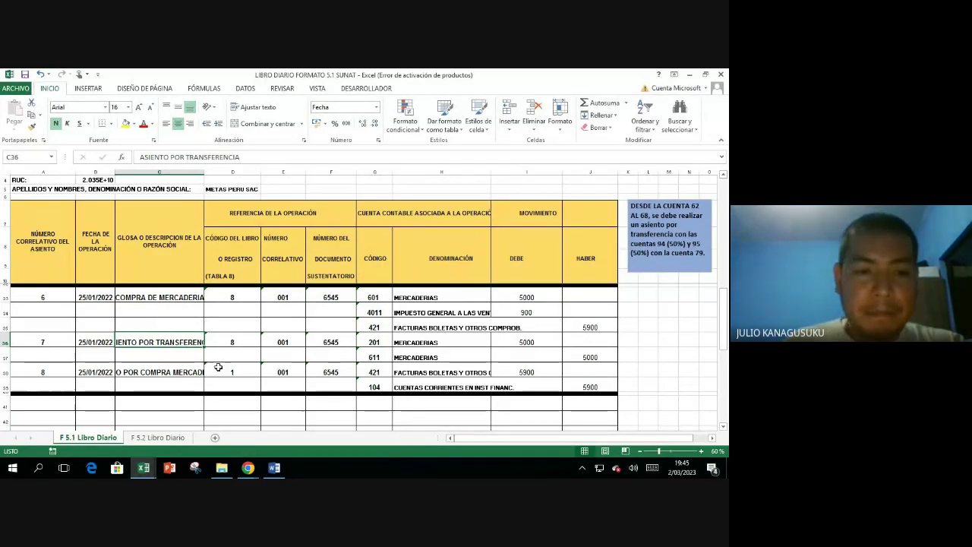
pyautogui.click(272, 468)
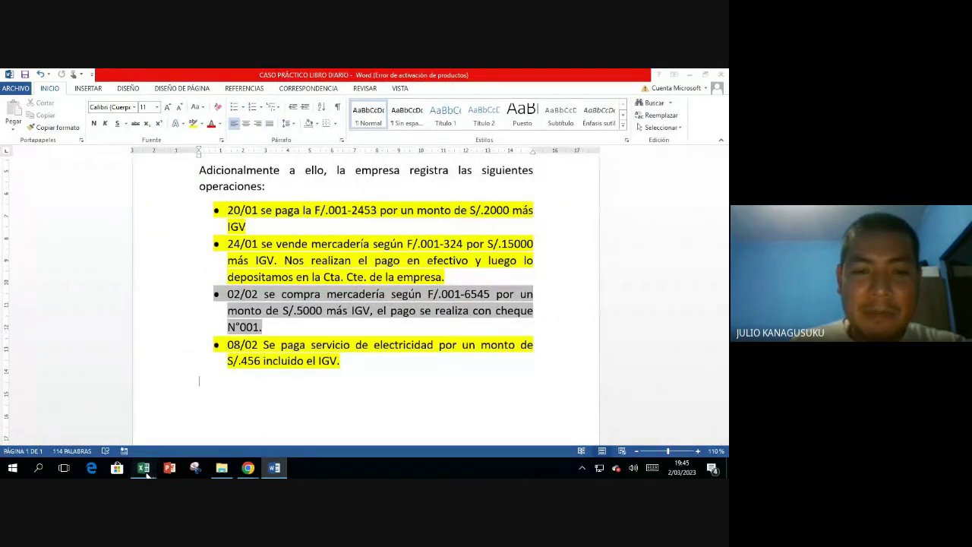
pyautogui.moveTo(144, 471)
pyautogui.click(201, 421)
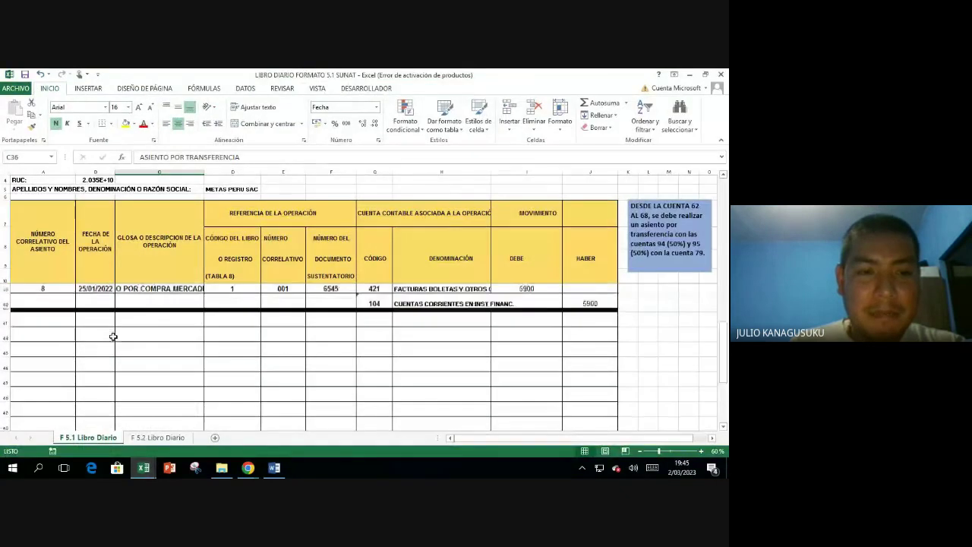
# Start entry 9 in row 41 with entry number 9 and date 26/01/2023
pyautogui.scroll(1, 113, 337)
pyautogui.click(103, 371)
pyautogui.scroll(1, 104, 372)
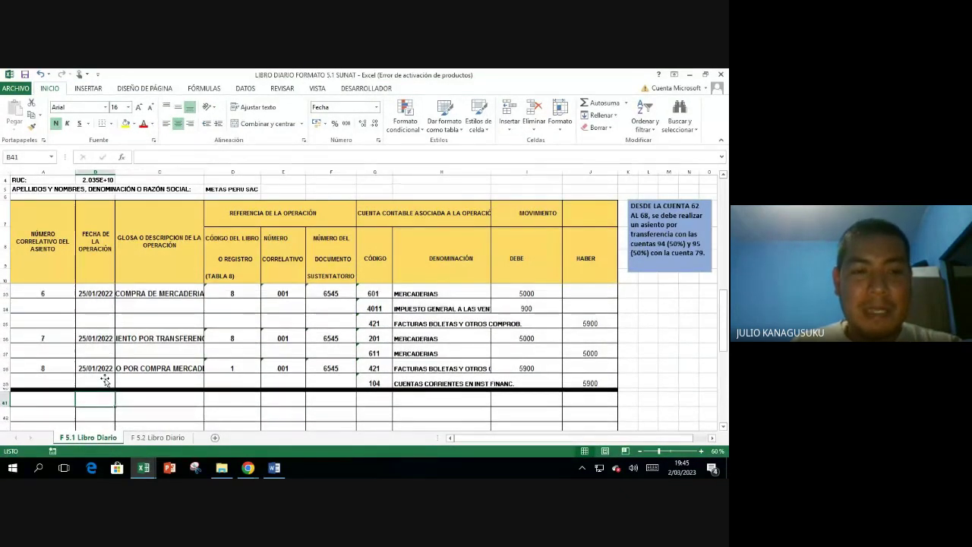
pyautogui.scroll(1, 105, 380)
pyautogui.scroll(-1, 105, 379)
pyautogui.scroll(2, 71, 370)
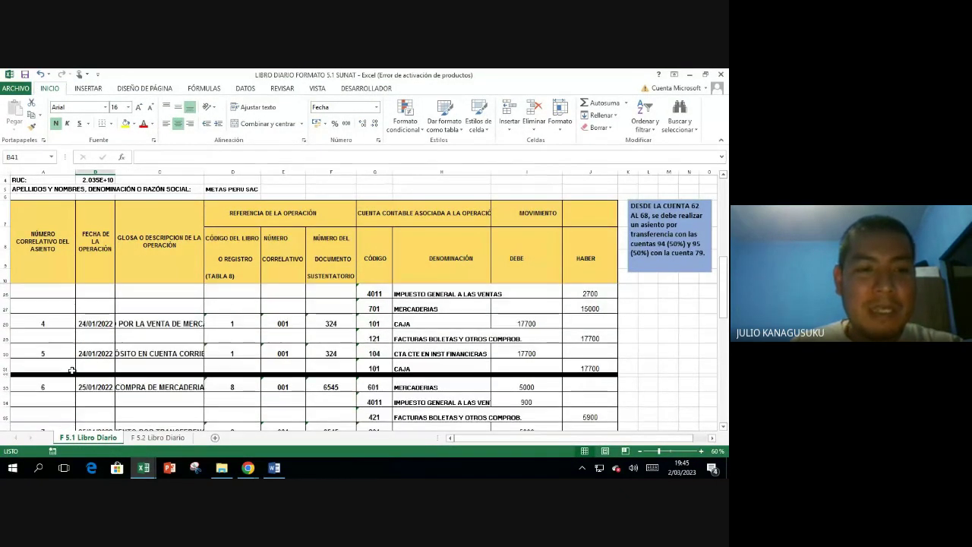
pyautogui.scroll(-3, 72, 370)
pyautogui.click(39, 326)
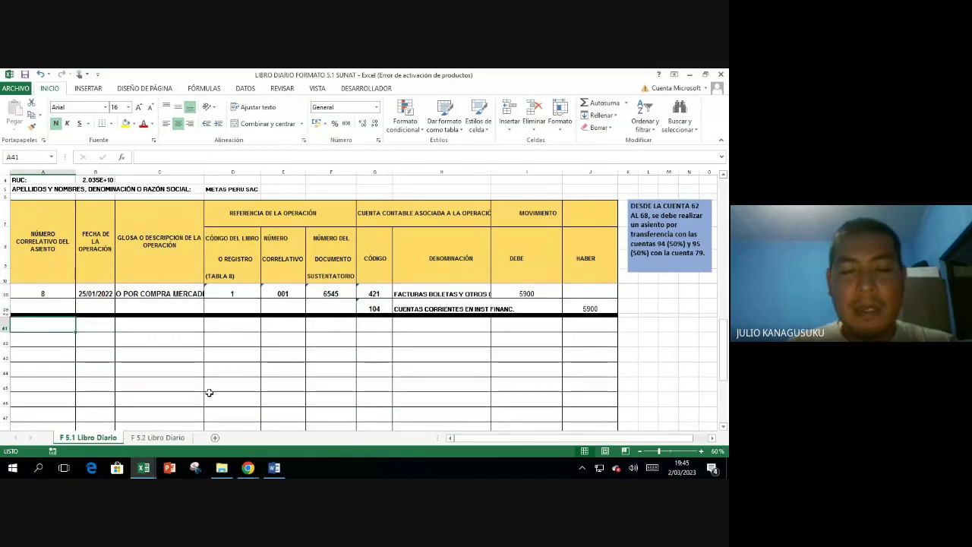
pyautogui.write('9')
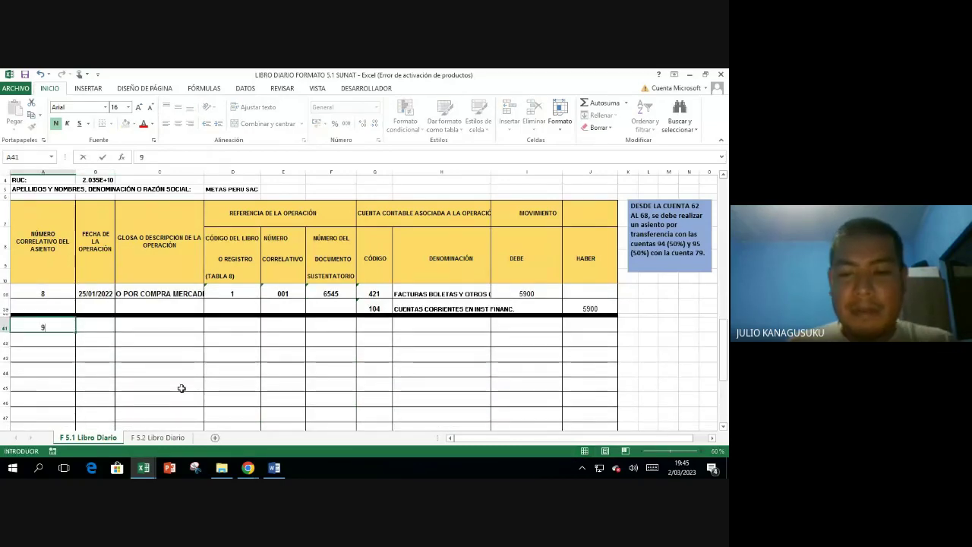
pyautogui.press('Tab')
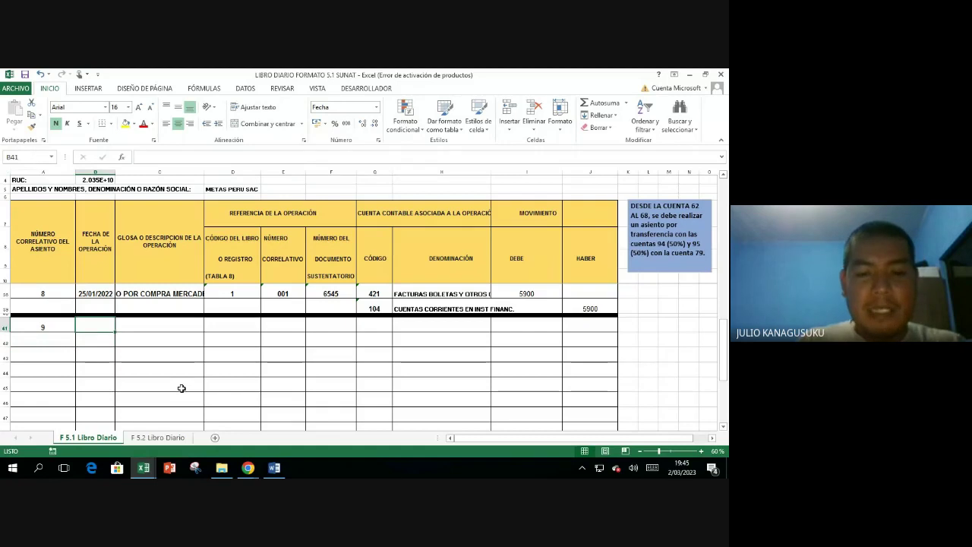
pyautogui.write('26-1')
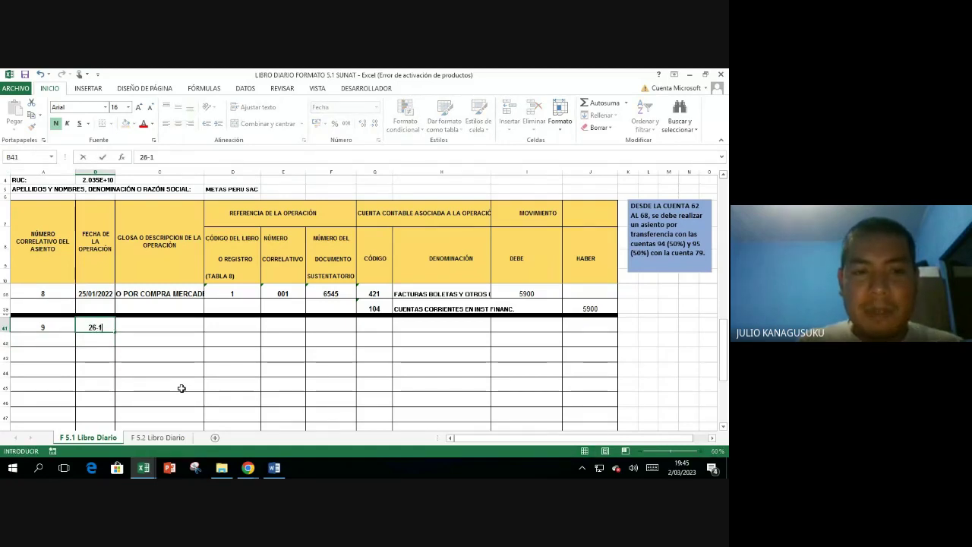
pyautogui.press('Return')
# Enter 'PAGO POR CONSUMO DE ELECTRICIDAD' as entry 9's description
pyautogui.scroll(1, 204, 398)
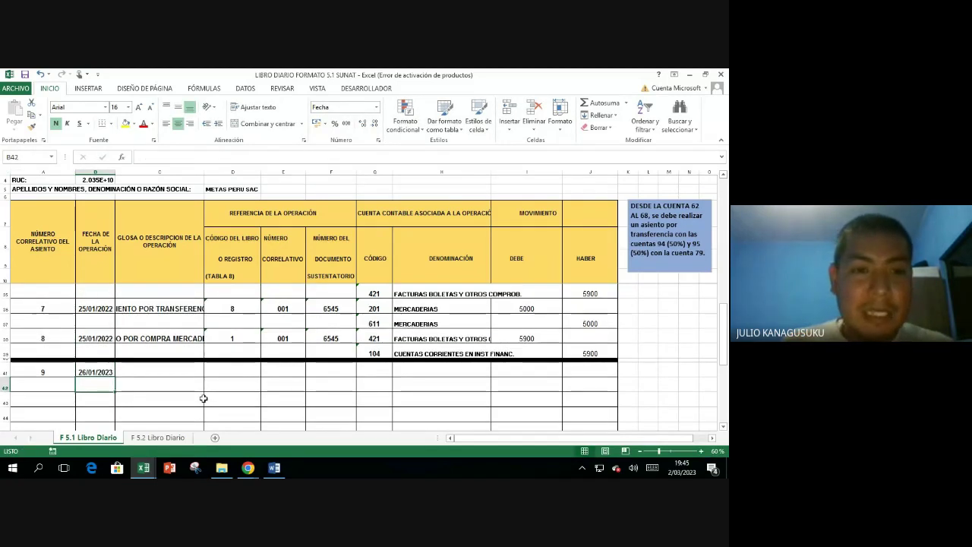
pyautogui.click(160, 370)
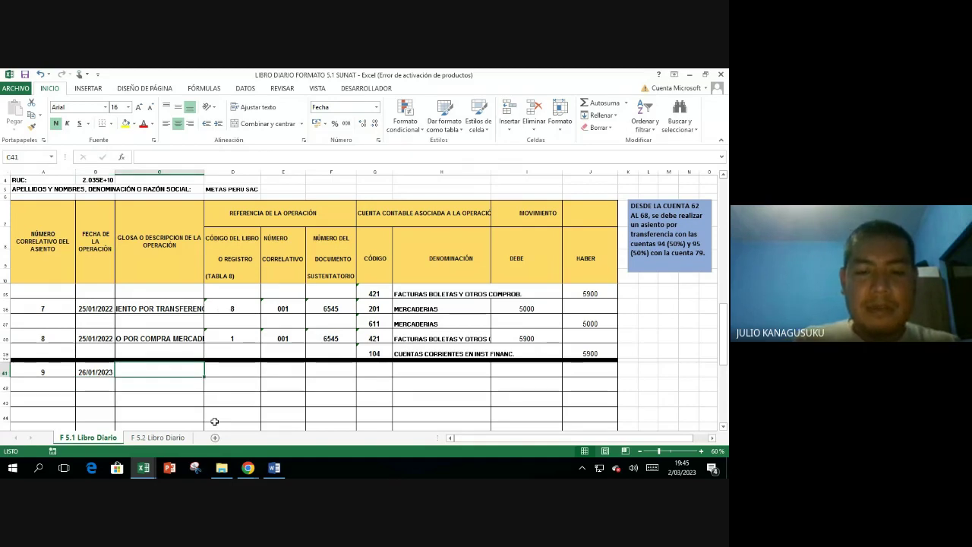
pyautogui.write('PAGO P')
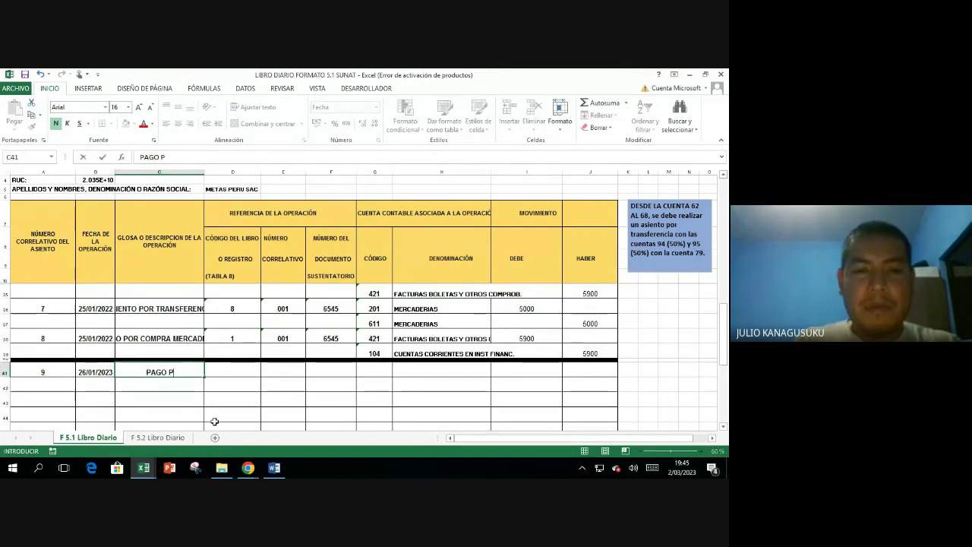
pyautogui.write('OR CO')
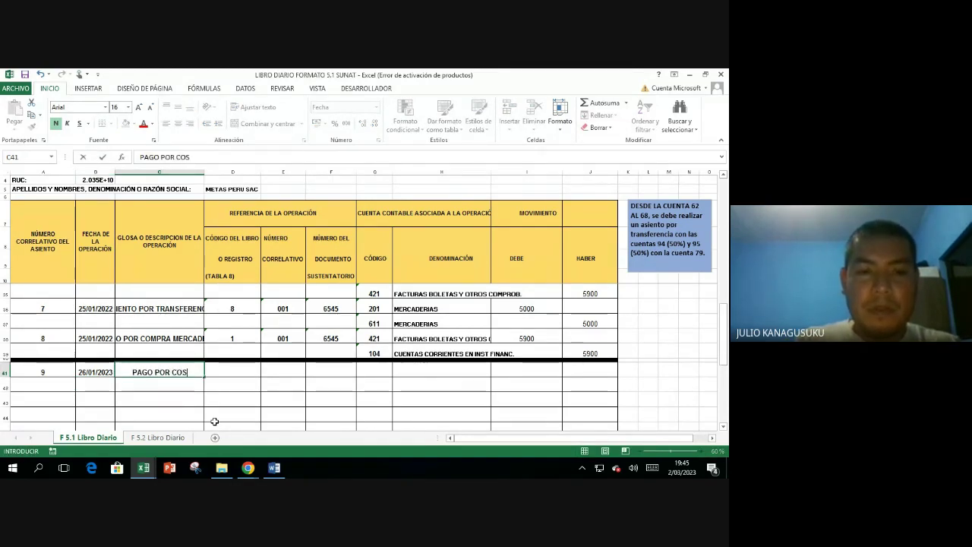
pyautogui.write('NSUMO DE')
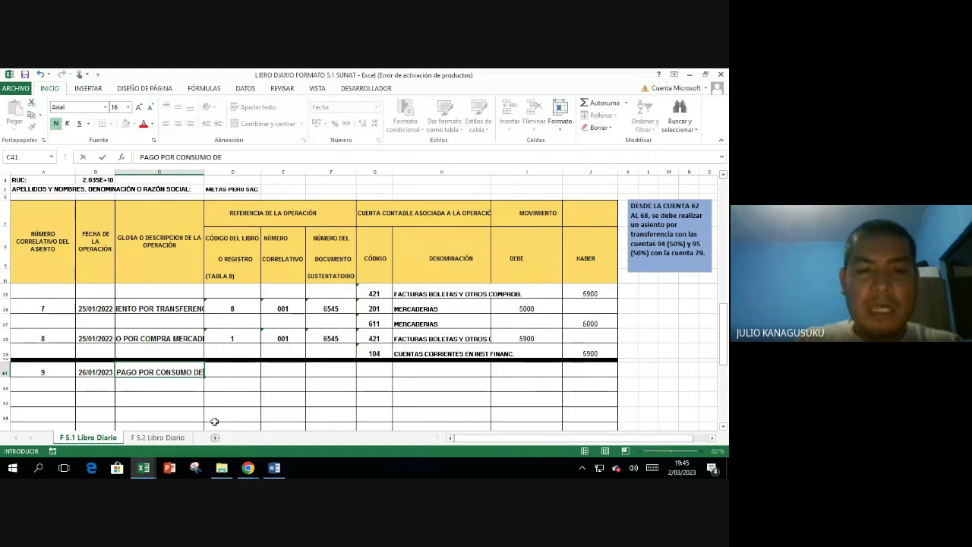
pyautogui.write(' ELECTRICIDAD')
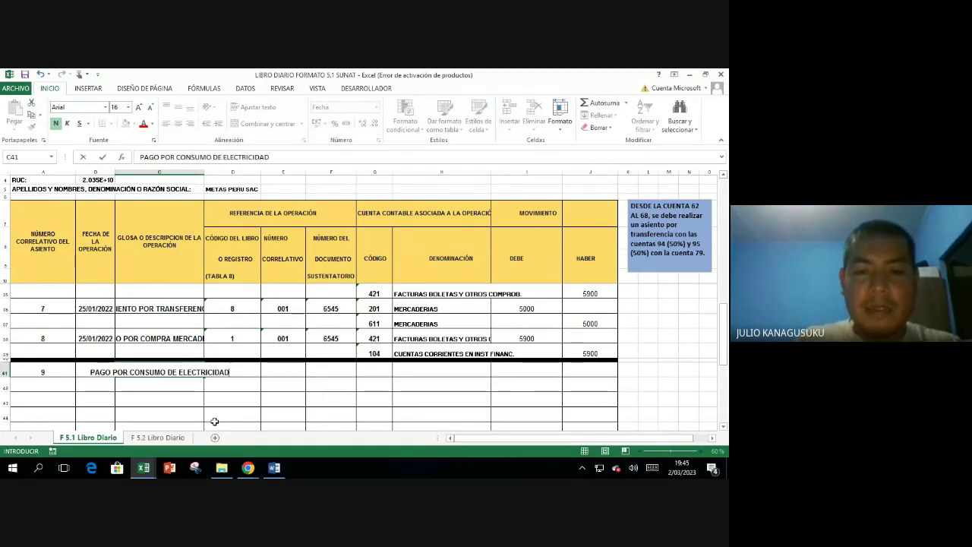
pyautogui.press('Return')
pyautogui.click(176, 372)
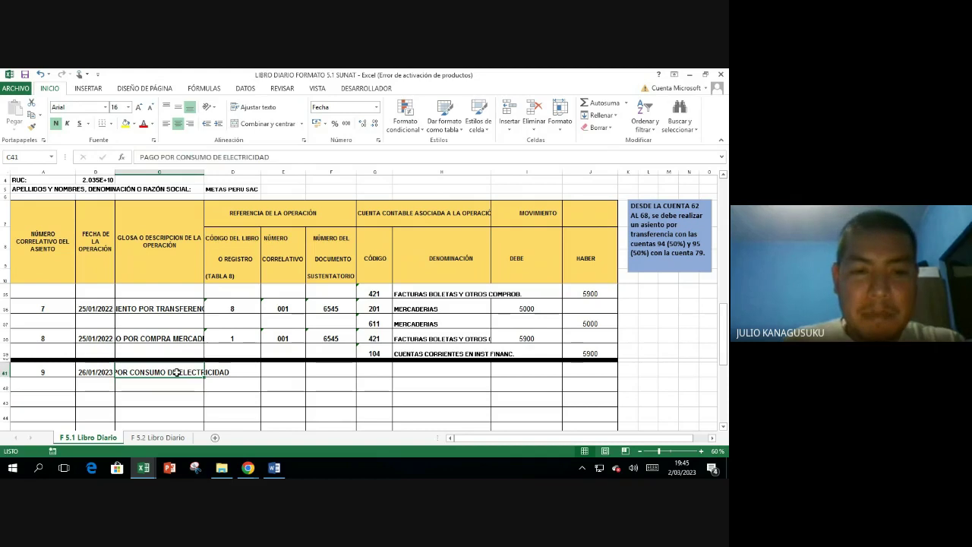
pyautogui.click(226, 373)
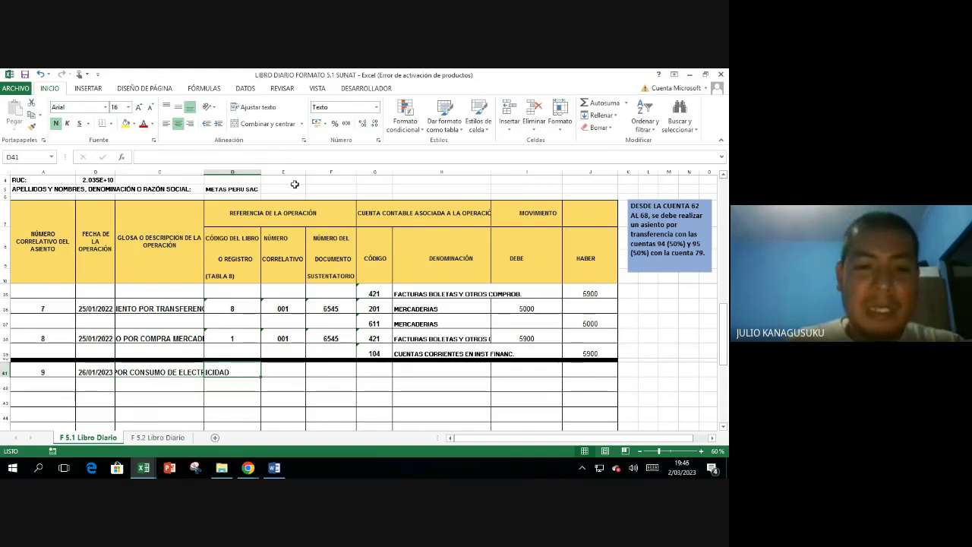
# Open the TABLA_8 book-code PDF in Chrome and highlight code 8, REGISTRO DE COMPRAS
pyautogui.moveTo(247, 472)
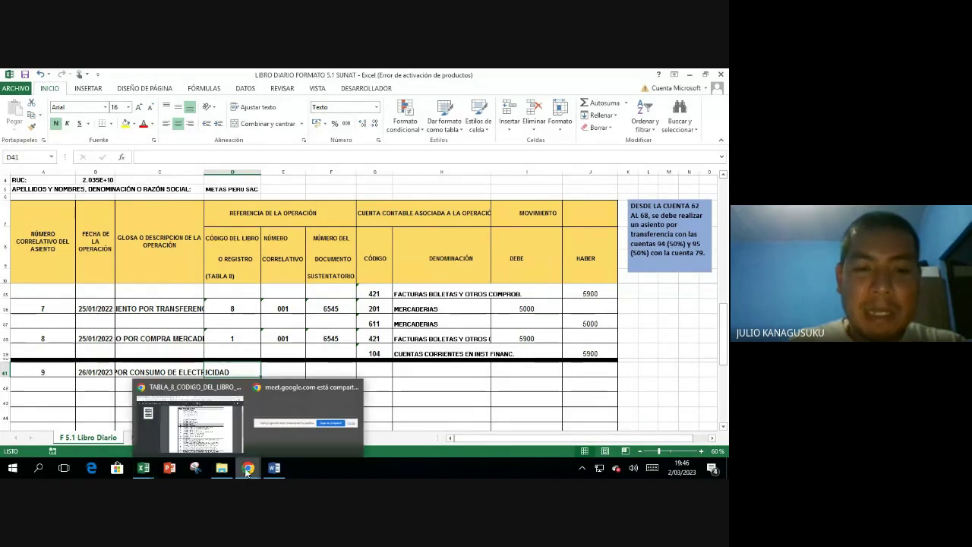
pyautogui.click(202, 422)
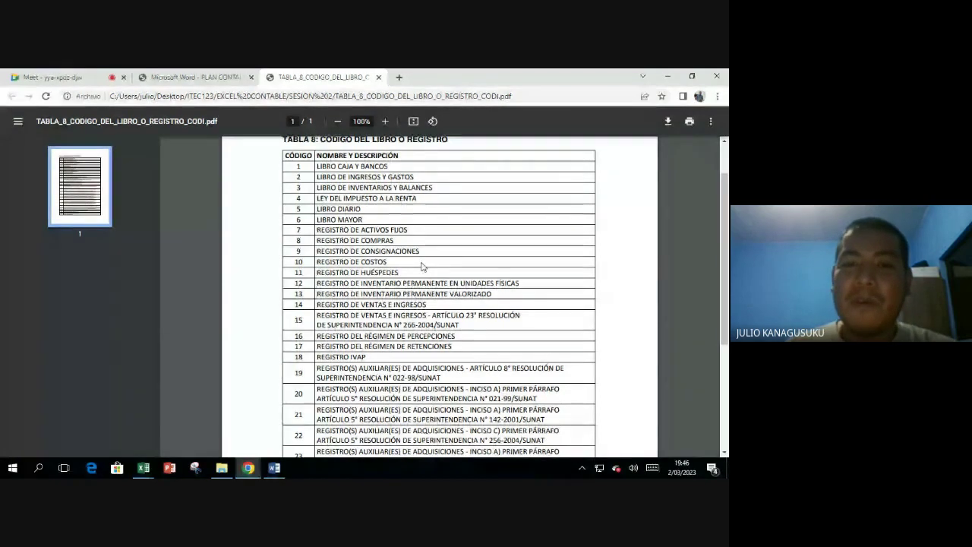
pyautogui.moveTo(396, 240); pyautogui.dragTo(293, 240)
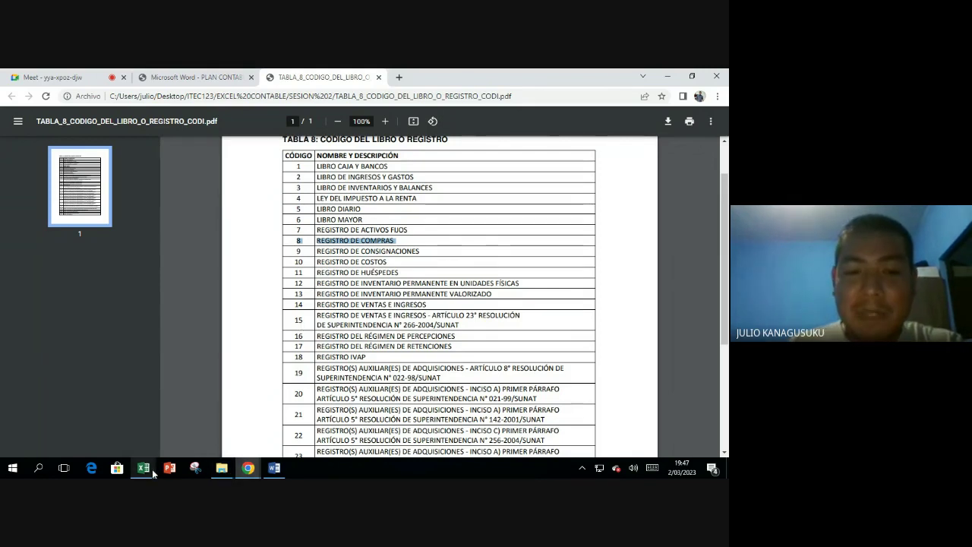
pyautogui.click(152, 469)
# Reread the 08/02 S/.456 electricity payment in Word, then bring up the FORMATO LIBRO MAYOR workbook
pyautogui.click(193, 433)
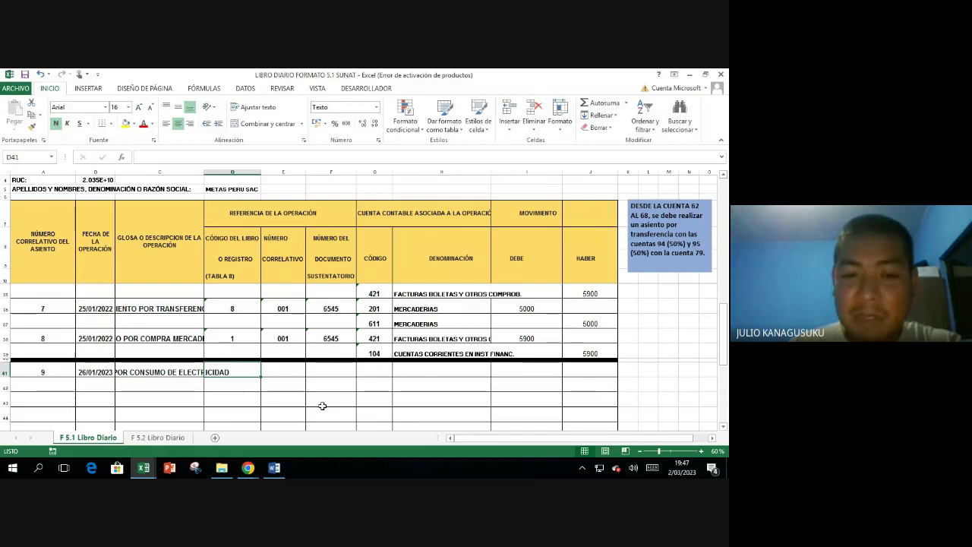
pyautogui.click(276, 468)
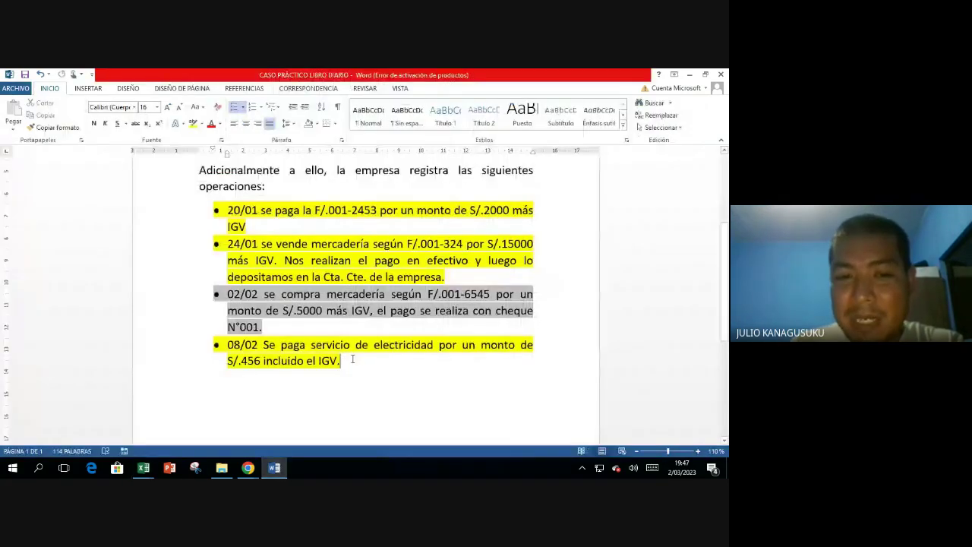
pyautogui.moveTo(353, 359); pyautogui.dragTo(211, 346)
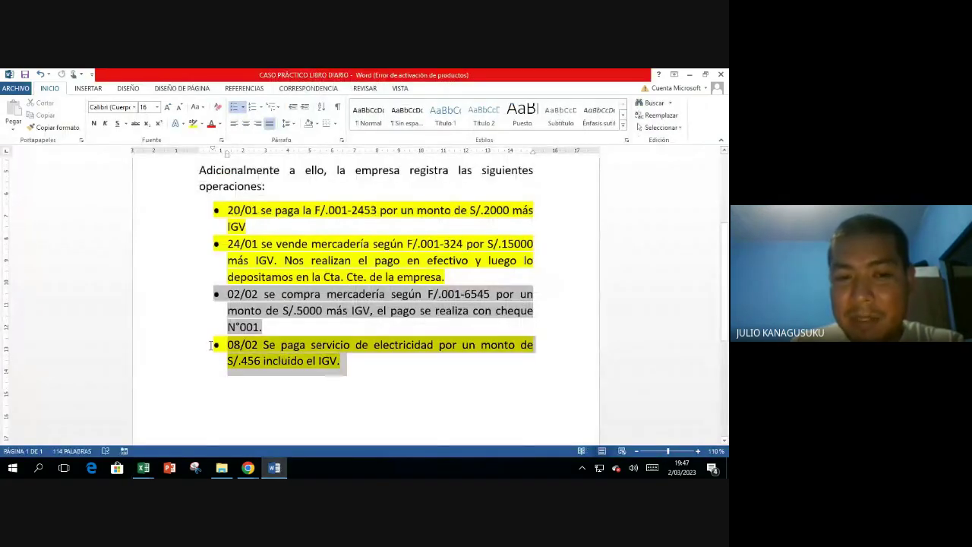
pyautogui.click(376, 379)
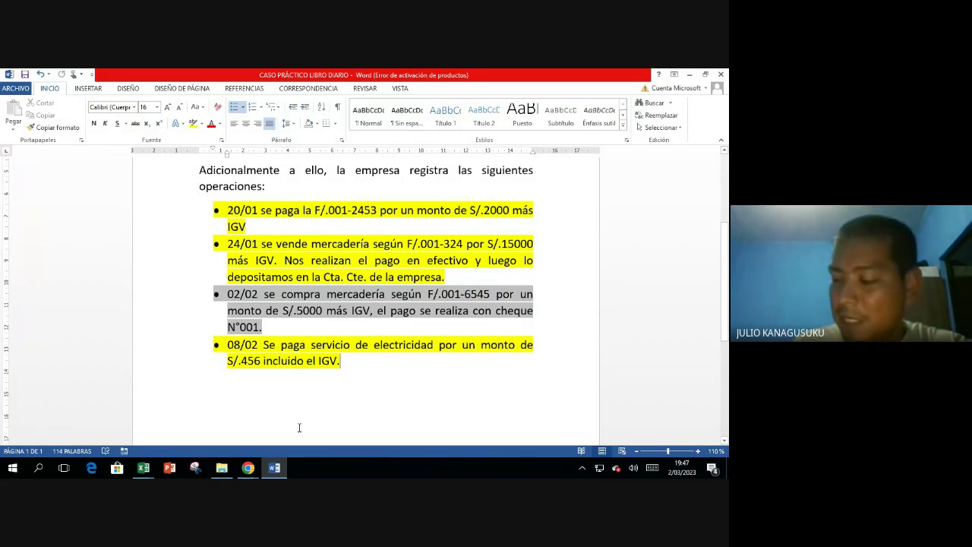
pyautogui.moveTo(144, 468)
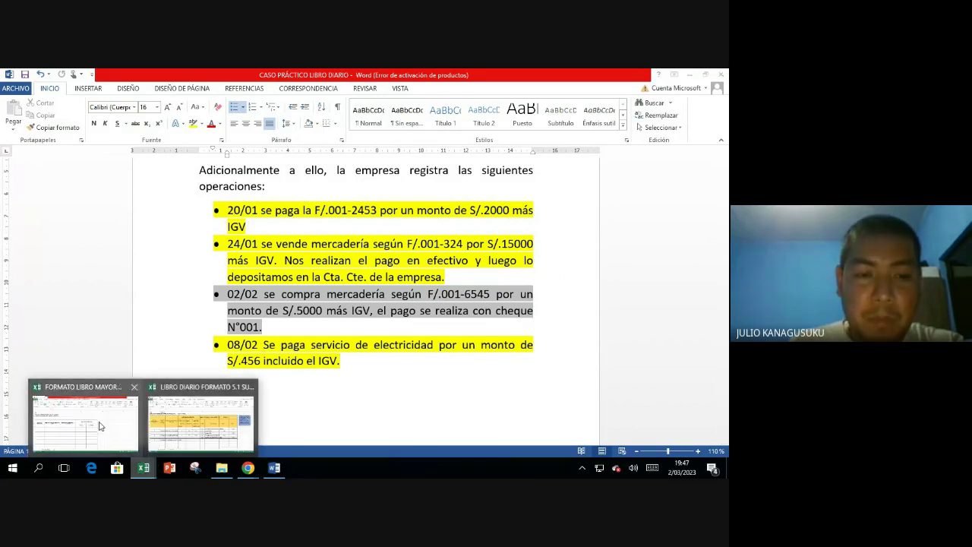
pyautogui.click(154, 424)
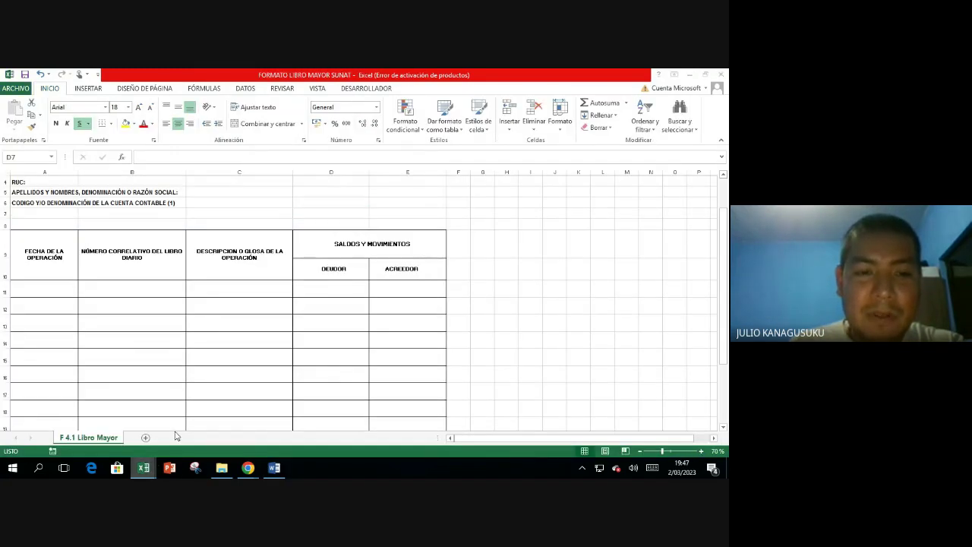
# Enter book code 8 for entry 9, checking the Word case study
pyautogui.click(199, 413)
pyautogui.write('8')
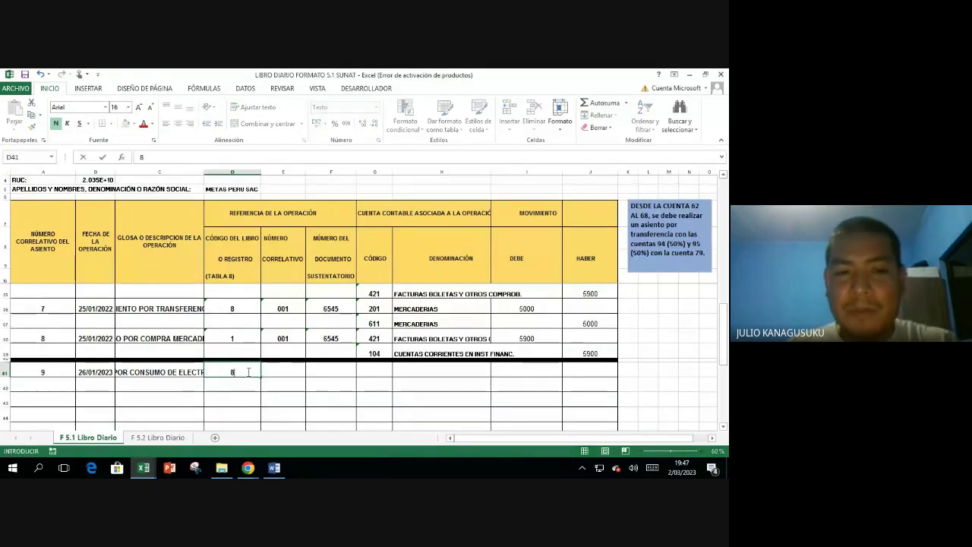
pyautogui.press('Tab')
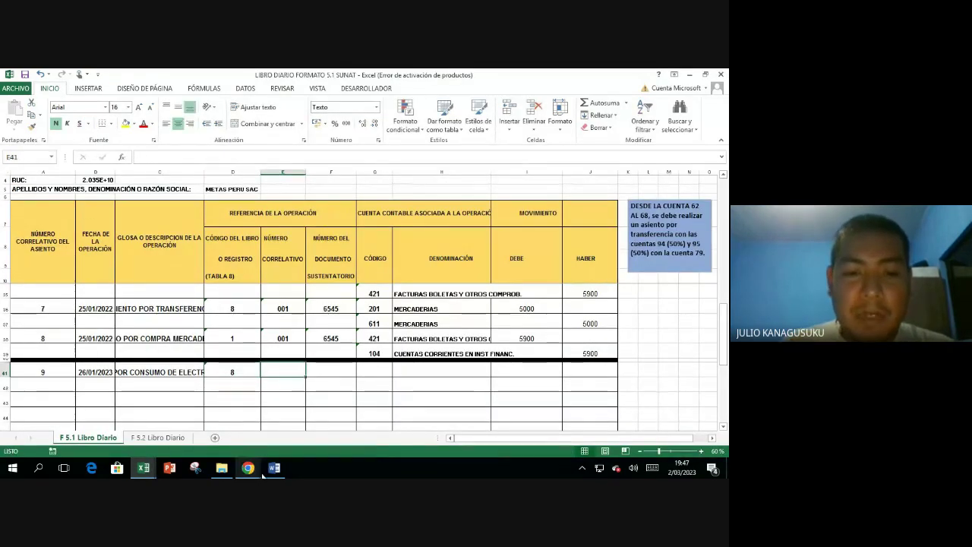
pyautogui.click(275, 466)
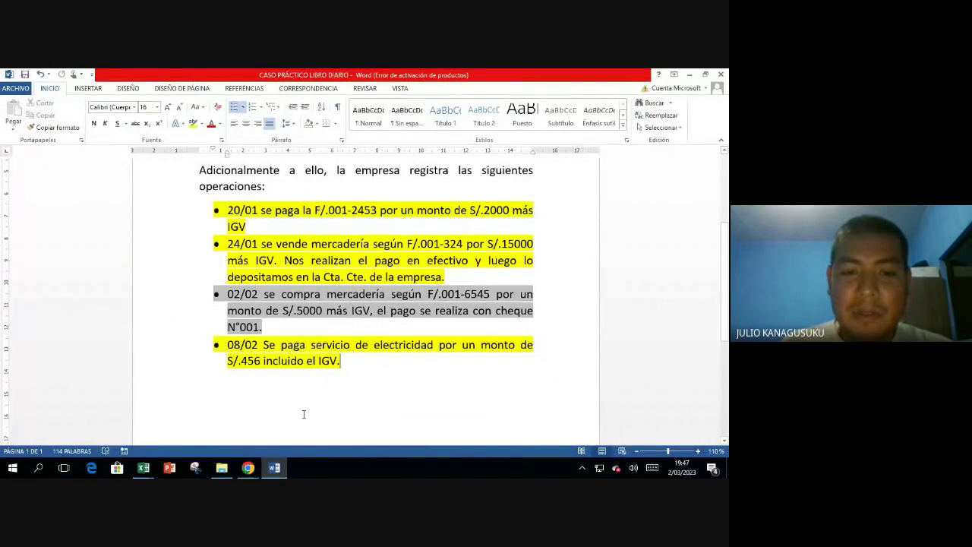
pyautogui.moveTo(142, 467)
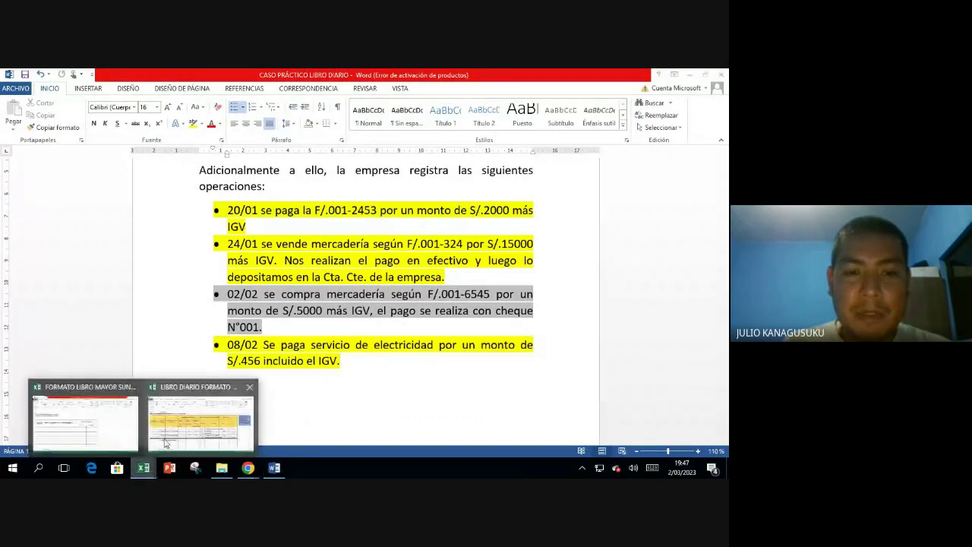
pyautogui.click(166, 444)
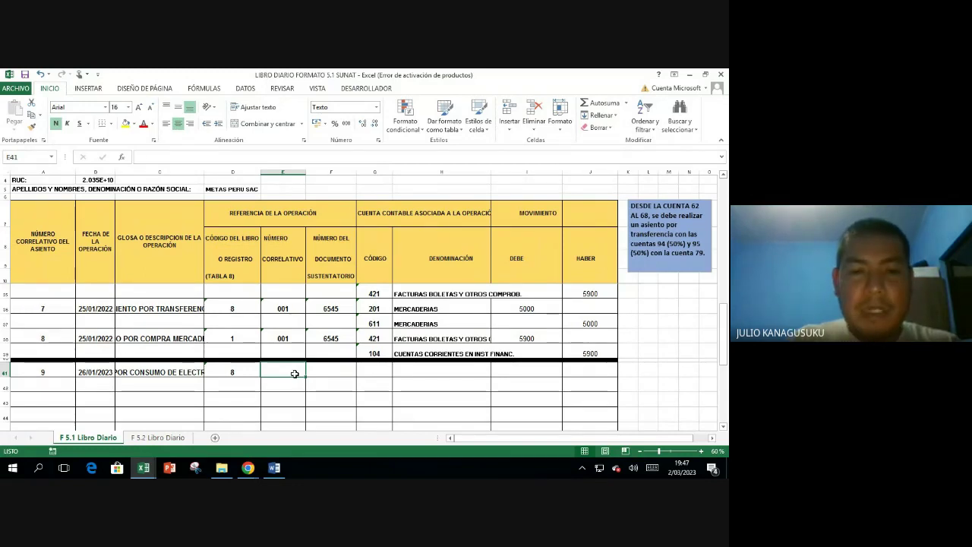
# Fill entry 9's correlative with xxx and its document number with an xxxxxxx placeholder
pyautogui.write('001')
pyautogui.press('Tab')
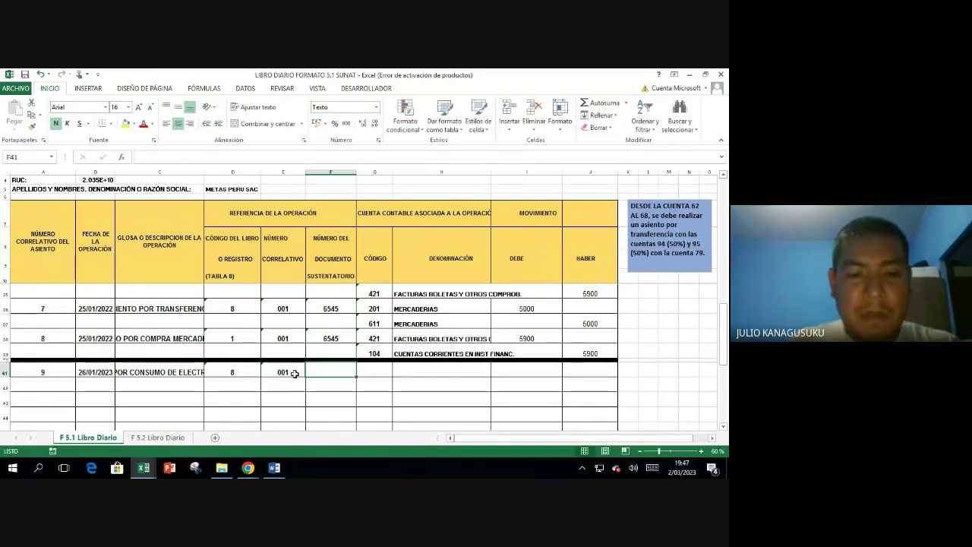
pyautogui.write('xxxxxxx')
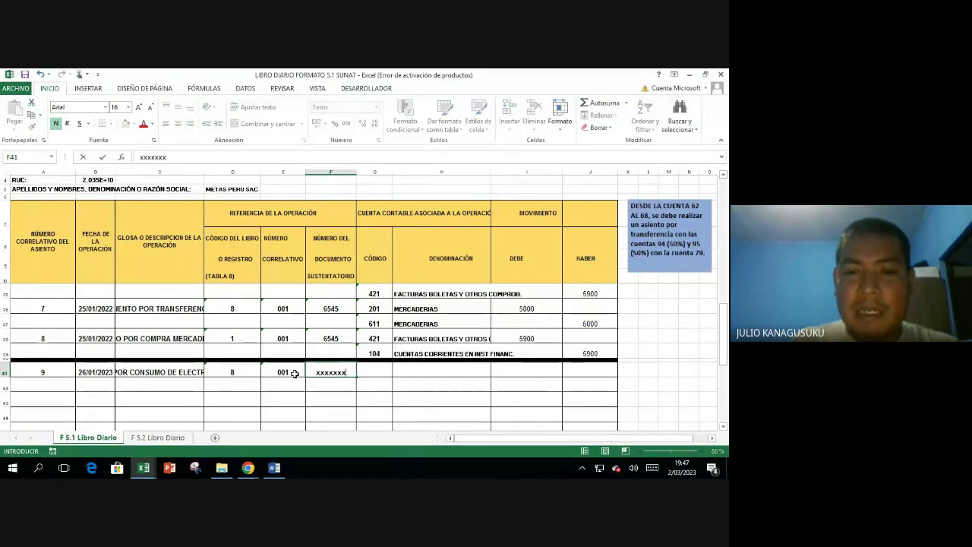
pyautogui.press('Return')
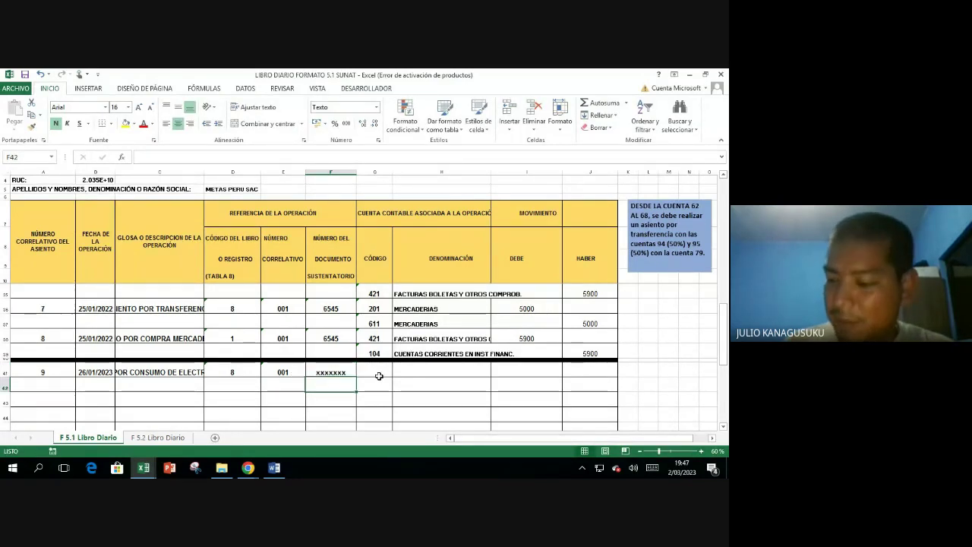
pyautogui.click(278, 372)
pyautogui.write('xxx')
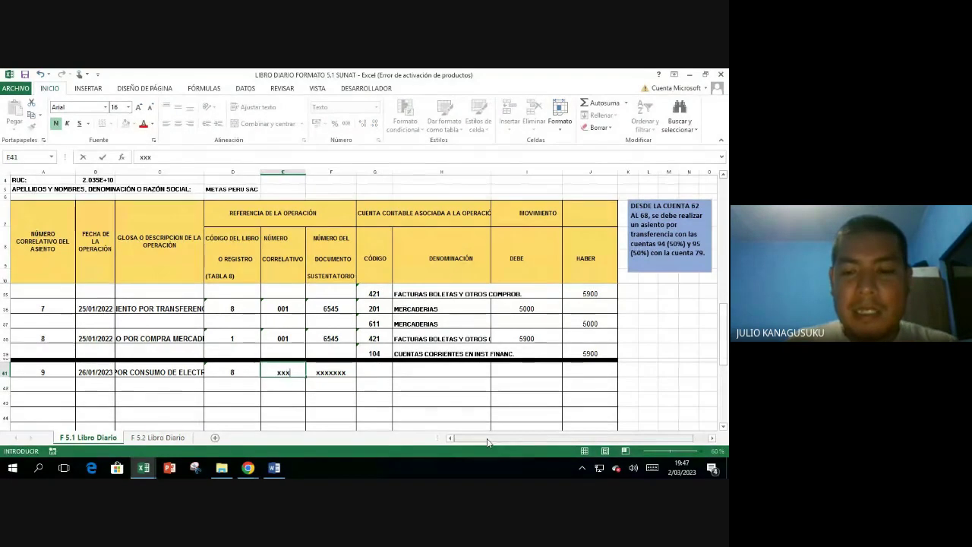
pyautogui.press('Return')
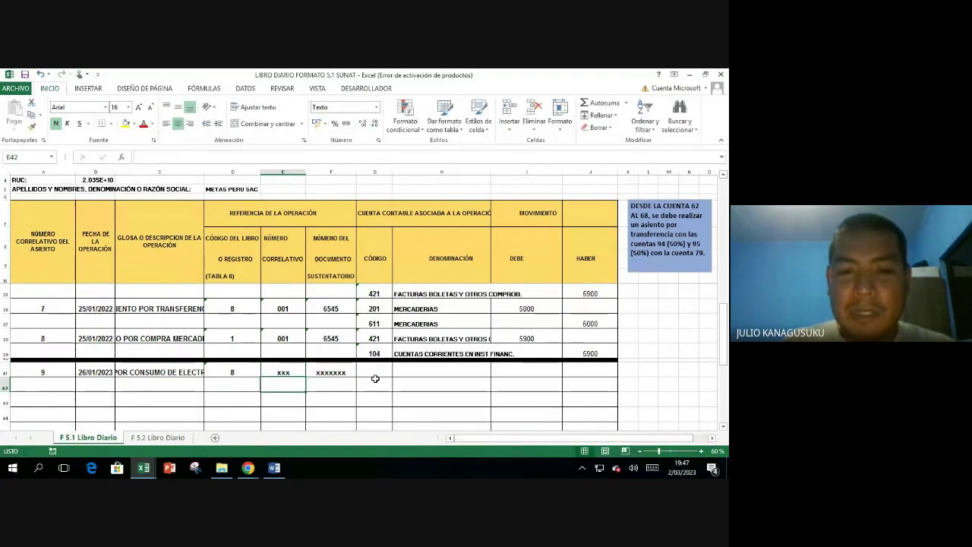
# Select entry 9's account code cell, consult the Word case study, and return to Libro Diario
pyautogui.click(359, 372)
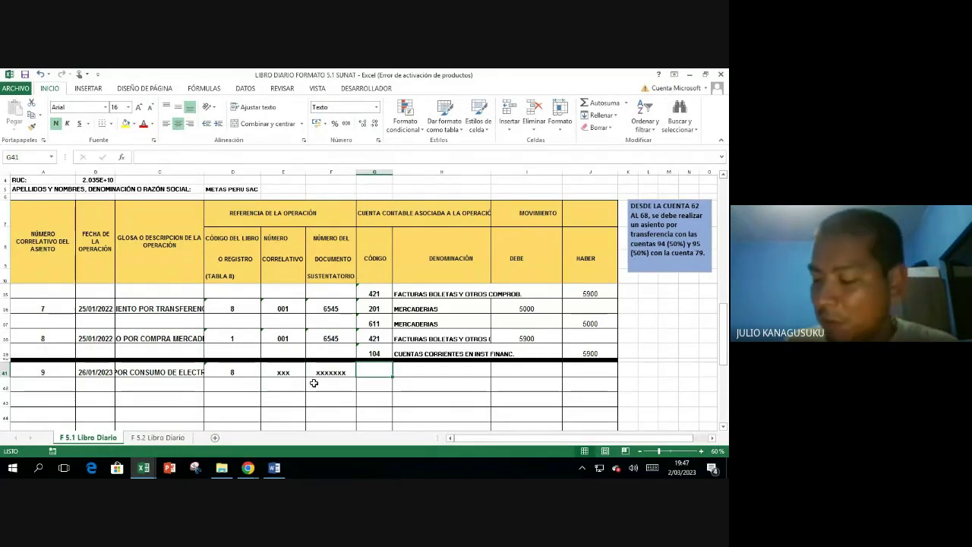
pyautogui.click(276, 467)
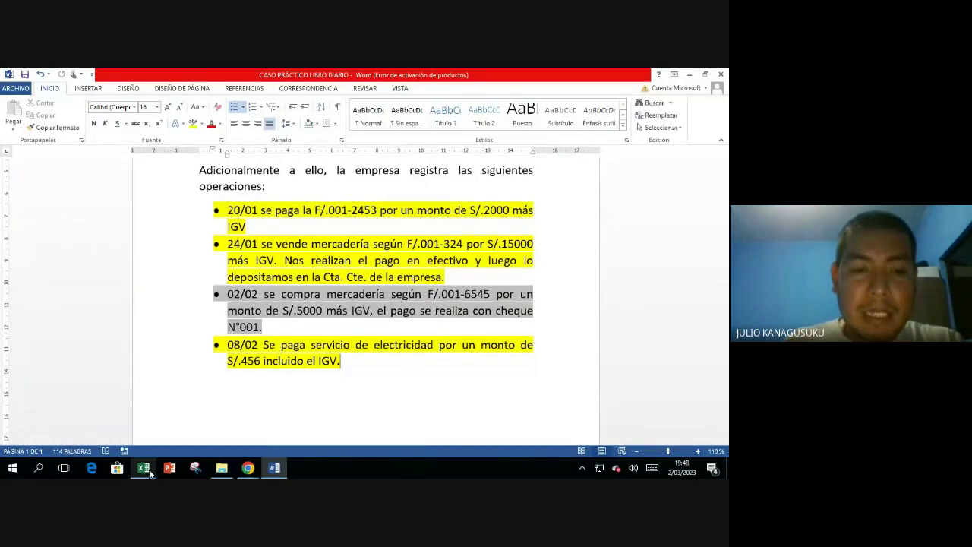
pyautogui.click(144, 468)
pyautogui.click(211, 429)
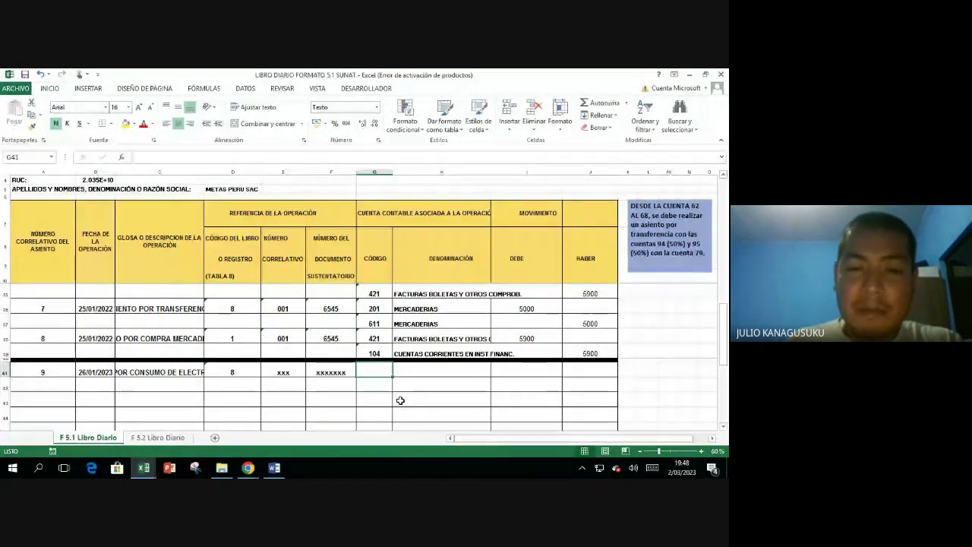
# In Chrome, switch to the PCGE 2019 plan PDF and scroll down to page 50
pyautogui.moveTo(251, 466)
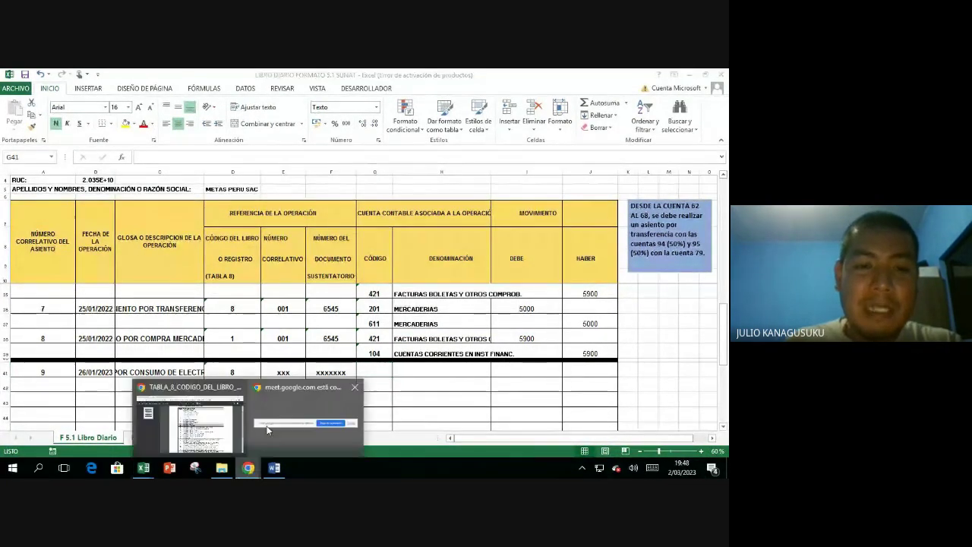
pyautogui.click(206, 423)
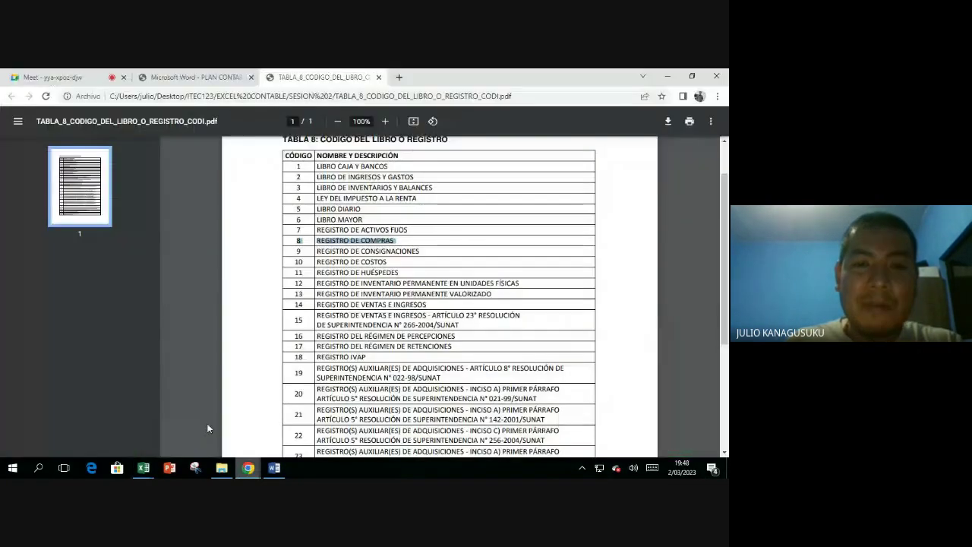
pyautogui.click(196, 77)
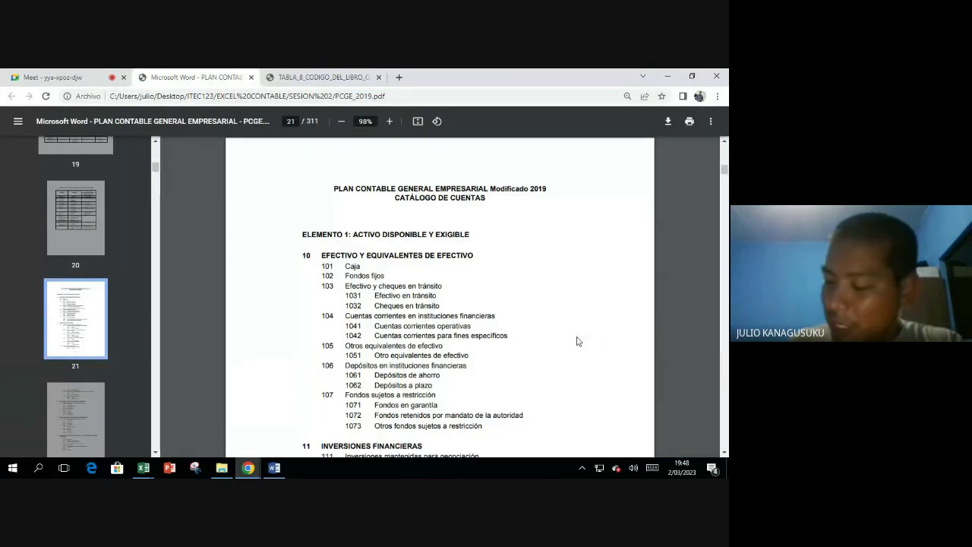
pyautogui.scroll(-4, 577, 342)
pyautogui.scroll(-4, 577, 342)
pyautogui.scroll(-4, 577, 342)
pyautogui.scroll(-5, 578, 342)
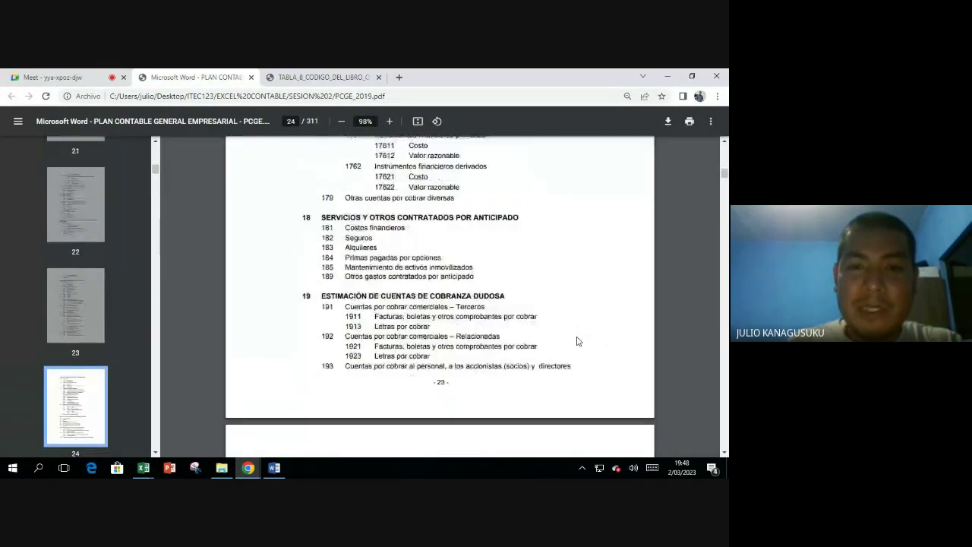
pyautogui.scroll(-5, 577, 342)
pyautogui.scroll(-5, 577, 342)
pyautogui.scroll(-5, 577, 342)
pyautogui.scroll(-5, 577, 342)
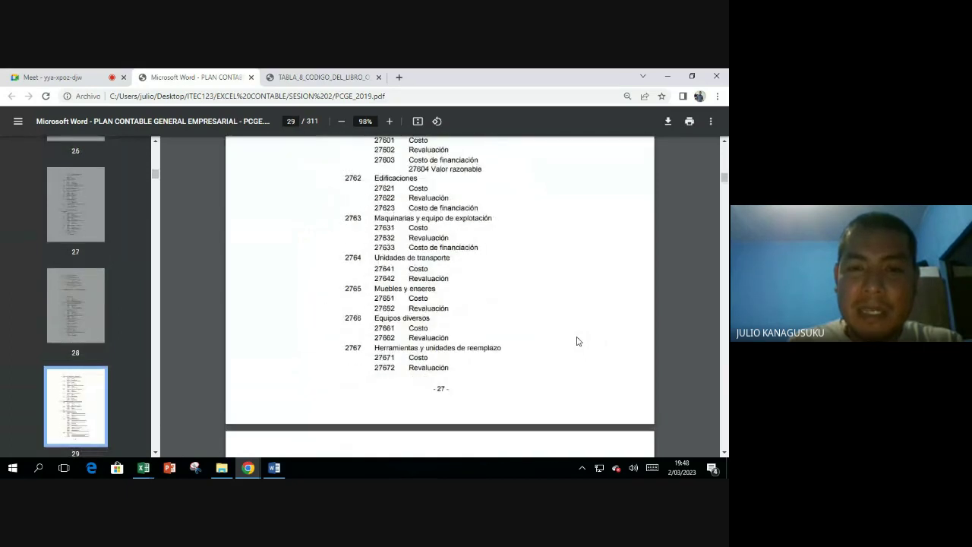
pyautogui.scroll(-5, 577, 342)
pyautogui.scroll(-5, 577, 342)
pyautogui.scroll(-5, 578, 342)
pyautogui.scroll(-5, 577, 342)
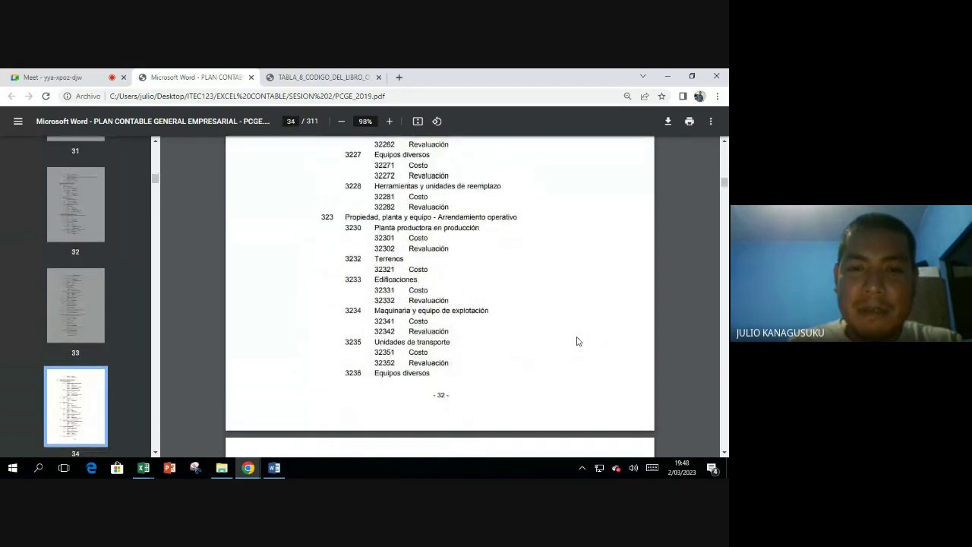
pyautogui.scroll(-5, 577, 342)
pyautogui.scroll(-5, 577, 342)
pyautogui.scroll(-5, 578, 341)
pyautogui.scroll(-5, 577, 342)
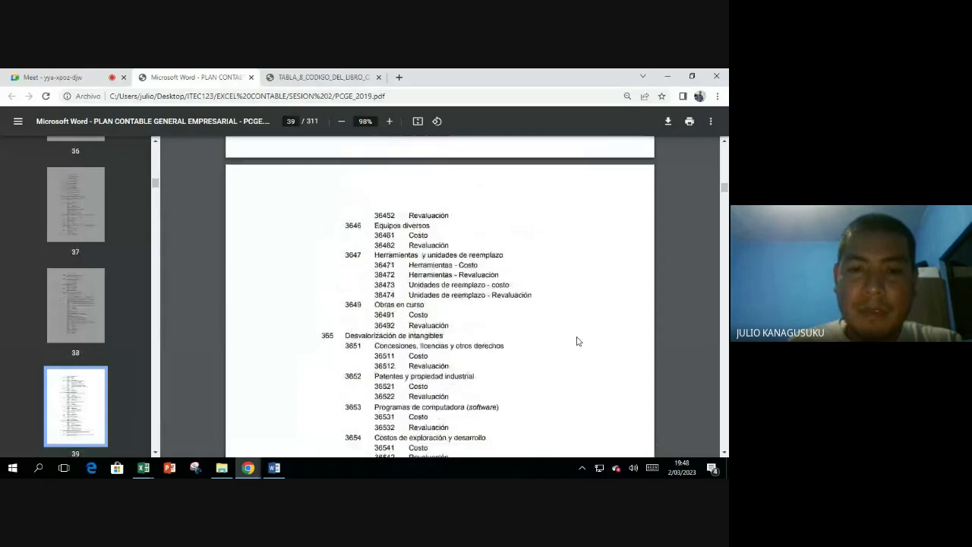
pyautogui.scroll(-5, 577, 342)
pyautogui.scroll(-5, 577, 342)
pyautogui.scroll(-5, 577, 341)
pyautogui.scroll(-5, 577, 342)
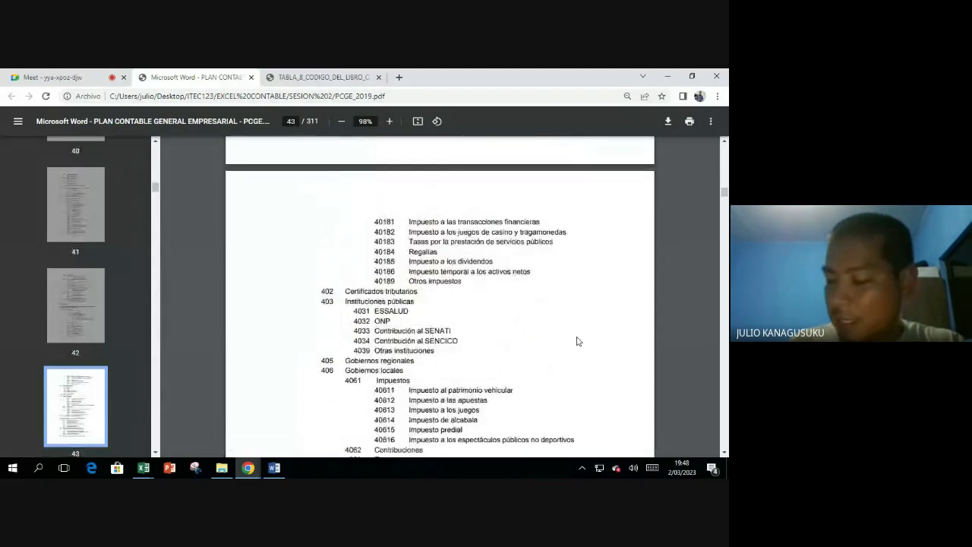
pyautogui.scroll(-5, 577, 342)
pyautogui.scroll(-5, 578, 341)
pyautogui.scroll(-4, 577, 342)
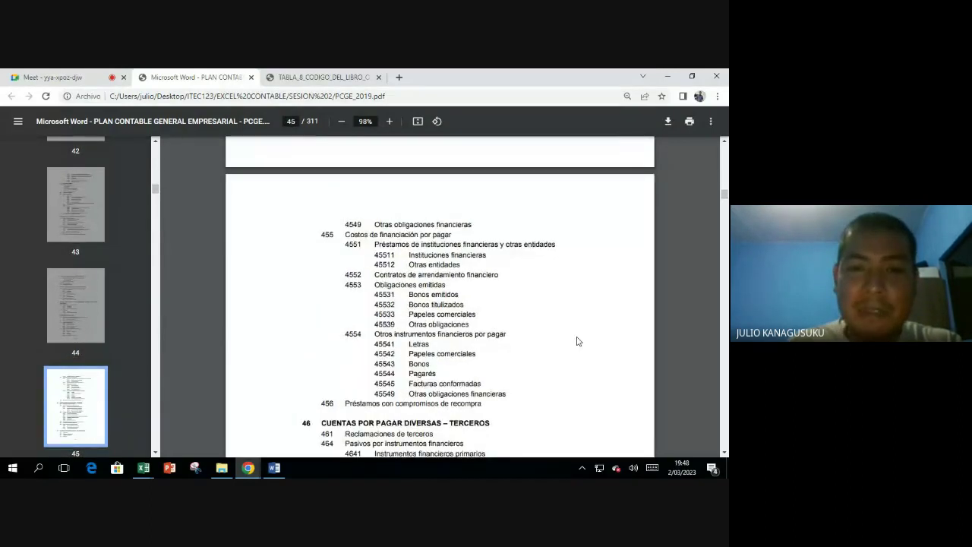
pyautogui.scroll(-4, 577, 341)
pyautogui.scroll(-4, 577, 341)
pyautogui.scroll(-4, 578, 341)
pyautogui.scroll(-4, 578, 340)
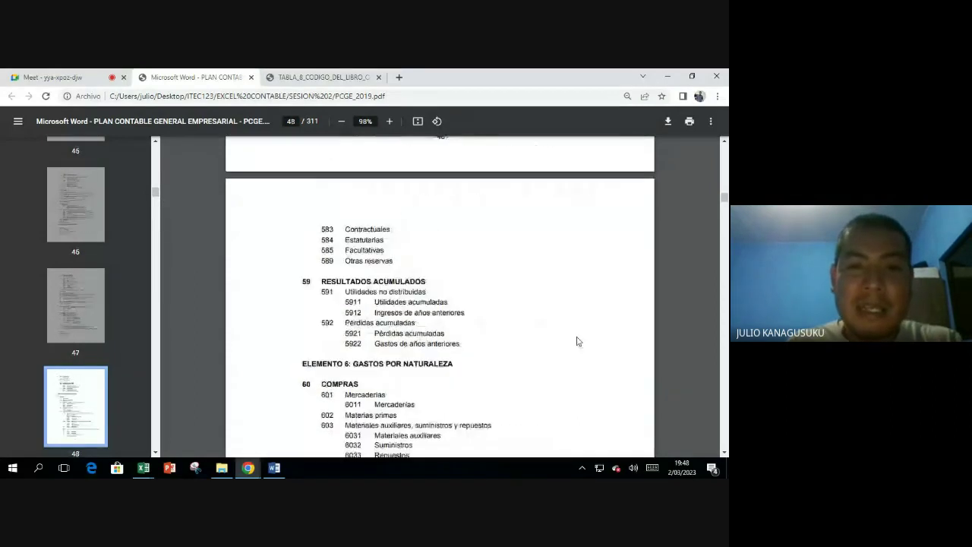
pyautogui.scroll(-4, 578, 340)
pyautogui.scroll(-4, 577, 341)
pyautogui.scroll(-4, 578, 341)
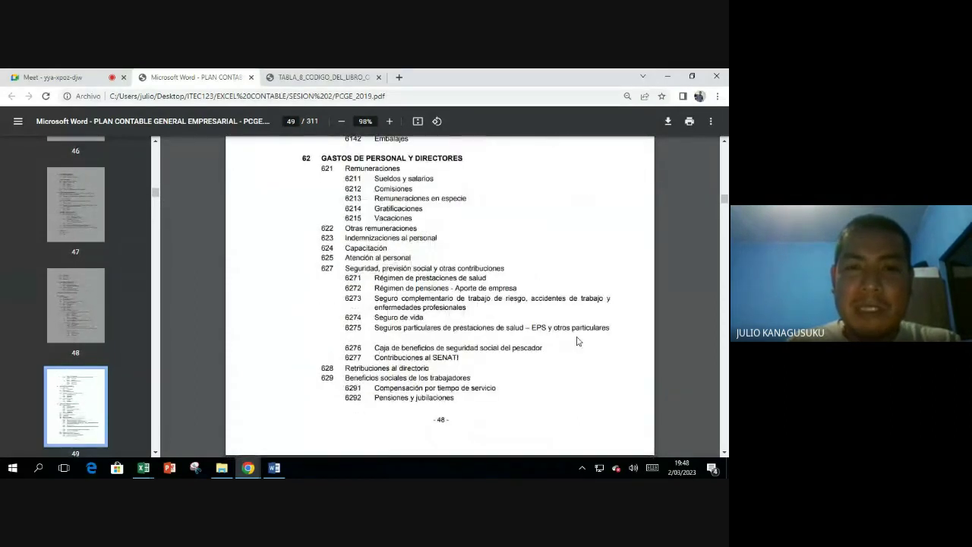
pyautogui.scroll(-4, 578, 342)
pyautogui.scroll(-3, 578, 342)
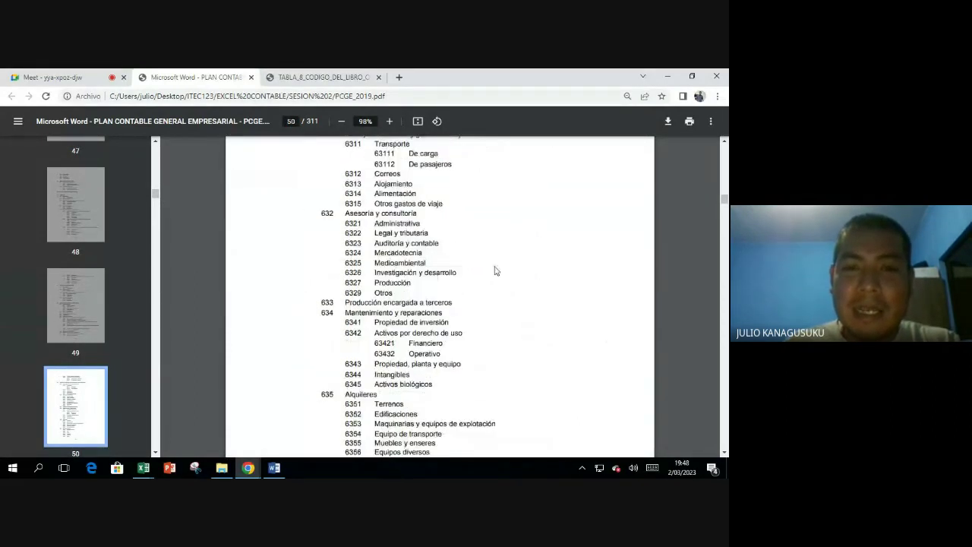
pyautogui.scroll(1, 486, 278)
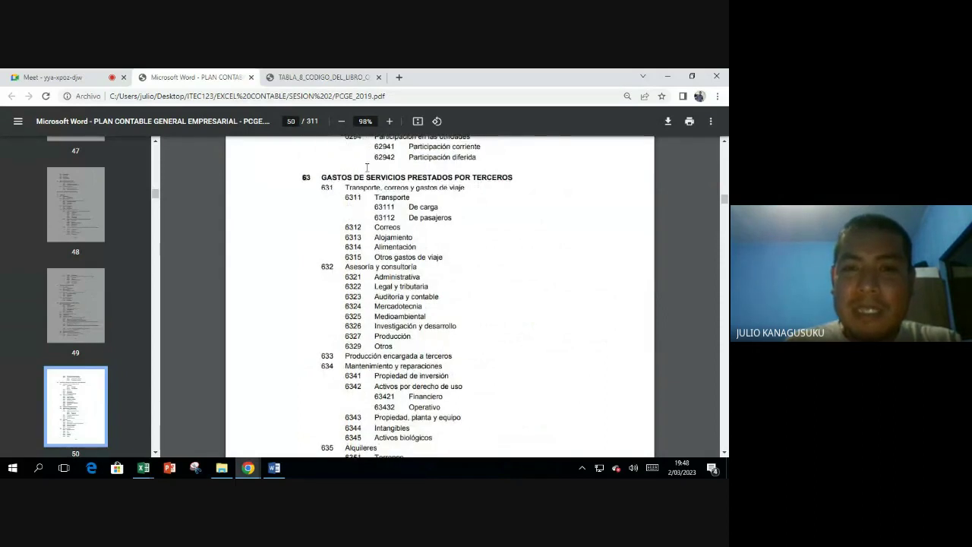
# Highlight the 63 Gastos de servicios prestados por terceros heading and the 6361 Energía eléctrica line
pyautogui.moveTo(302, 177); pyautogui.dragTo(525, 178)
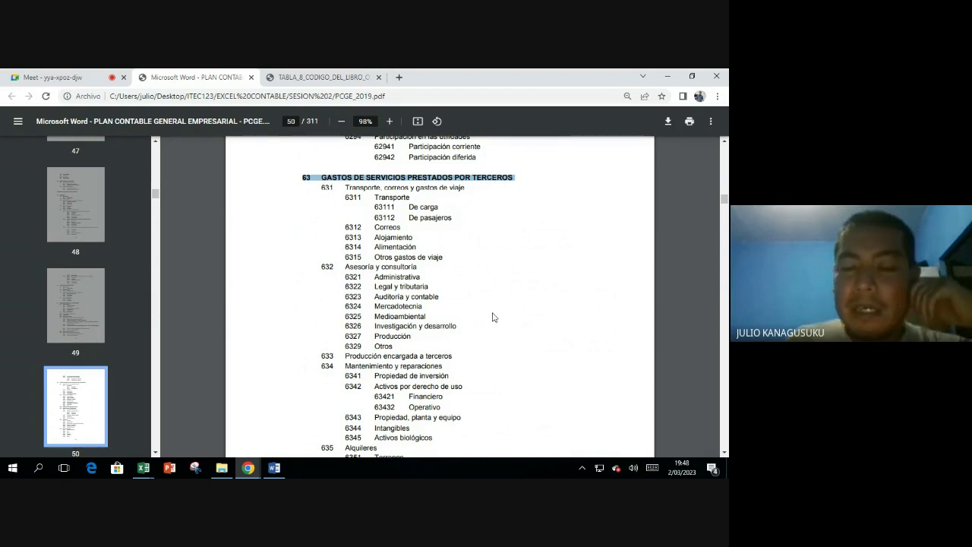
pyautogui.scroll(-1, 492, 317)
pyautogui.scroll(-1, 492, 317)
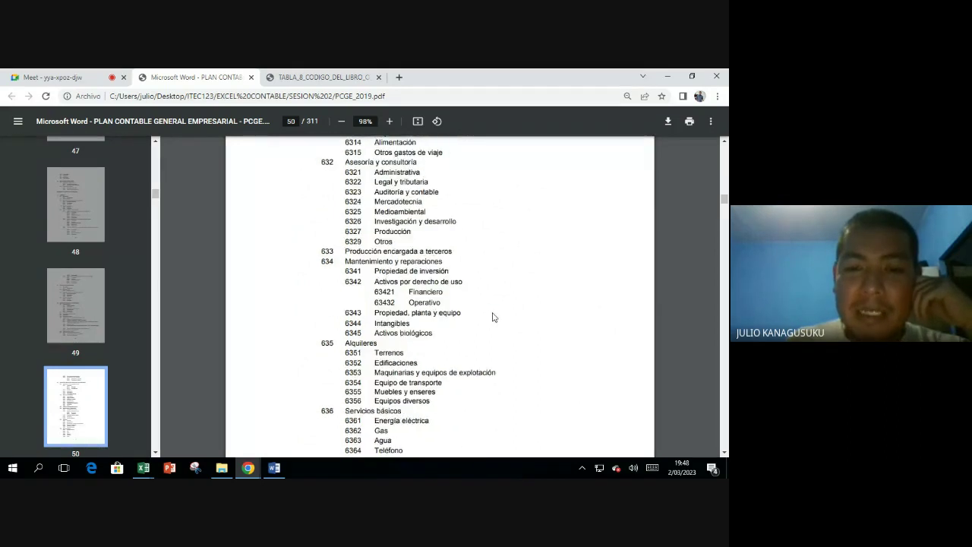
pyautogui.scroll(-1, 492, 316)
pyautogui.scroll(-1, 493, 317)
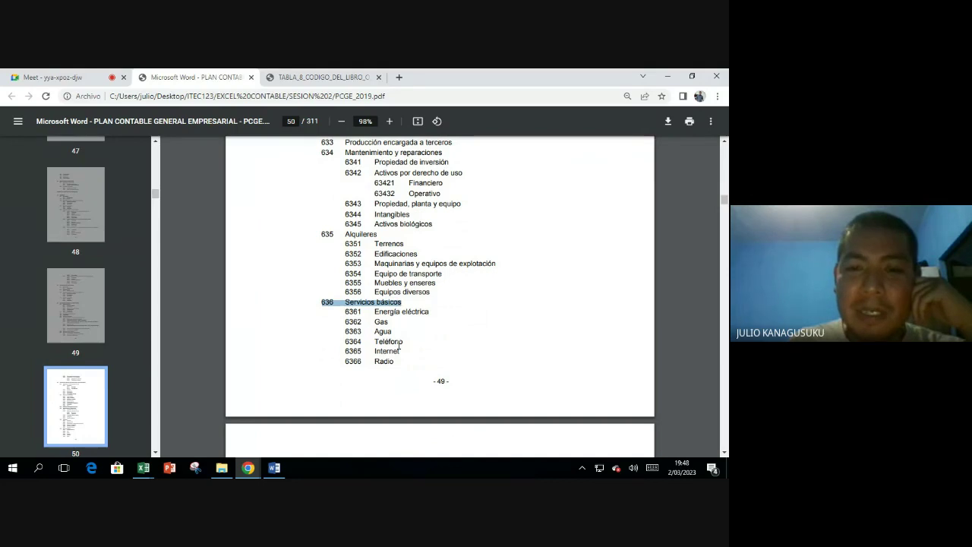
pyautogui.moveTo(436, 312); pyautogui.dragTo(362, 311)
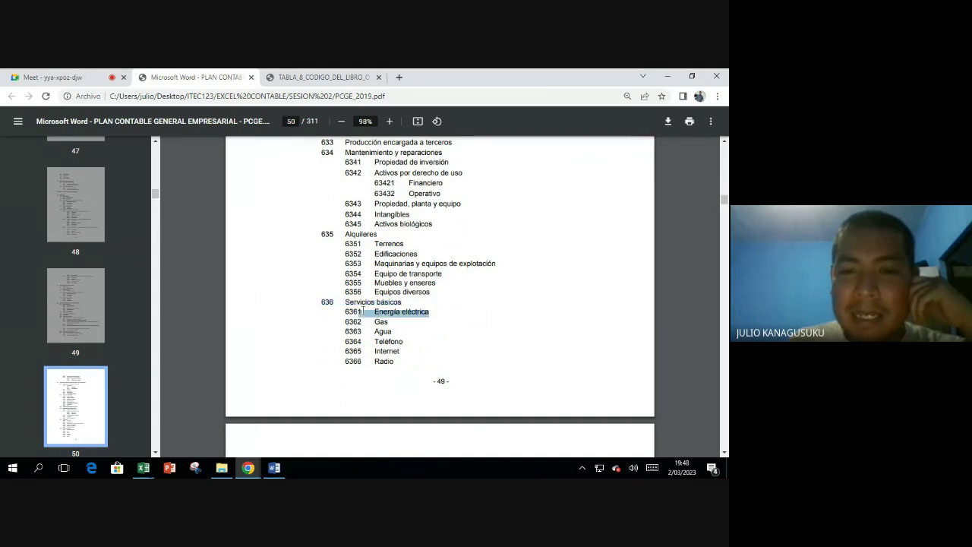
pyautogui.click(486, 340)
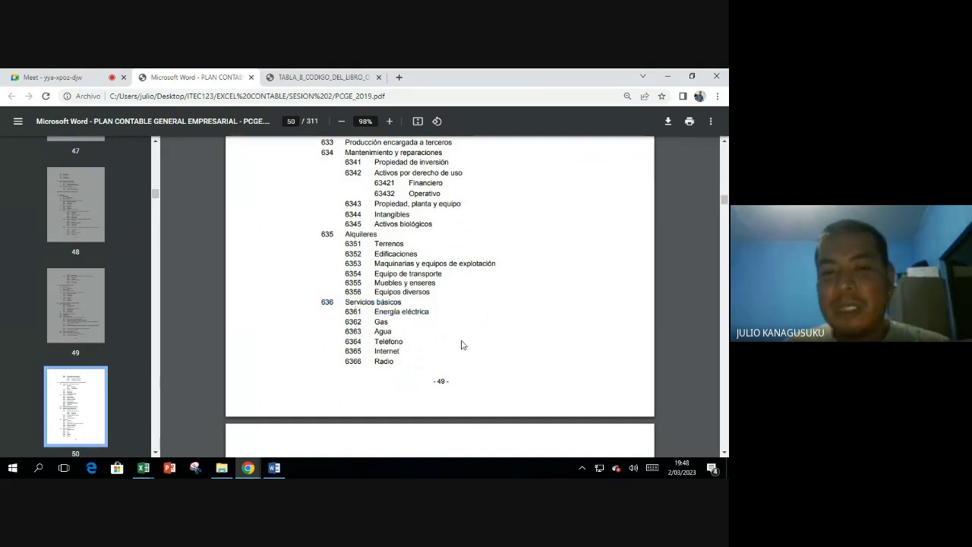
pyautogui.click(143, 468)
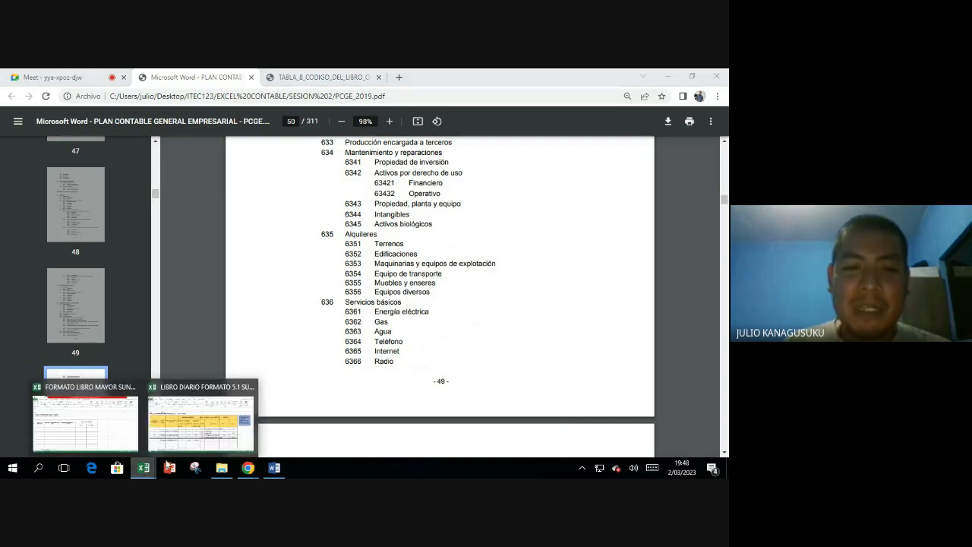
# Enter account 6361 in G41 and denomination ENERGÍA ELECTRICA in H41, checking the PCGE PDF
pyautogui.click(203, 430)
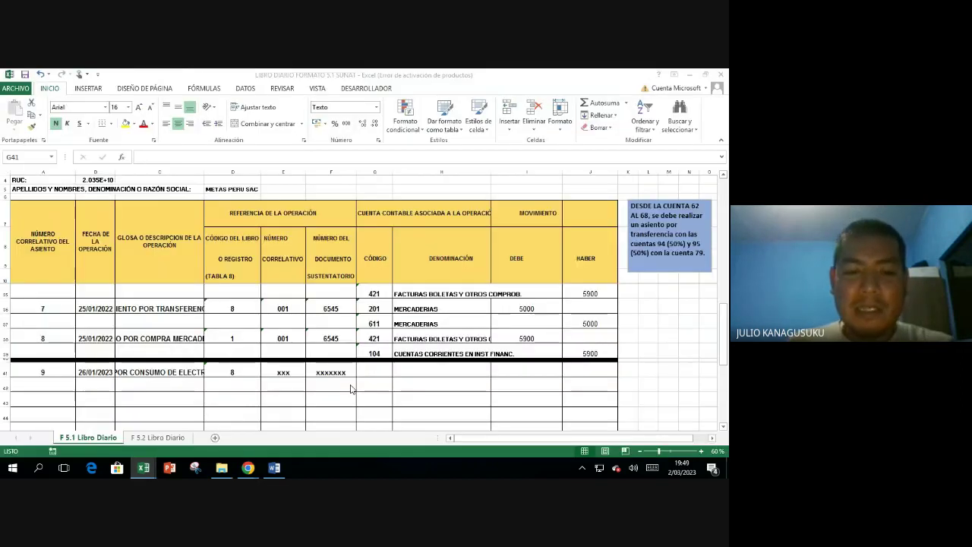
pyautogui.write('6361')
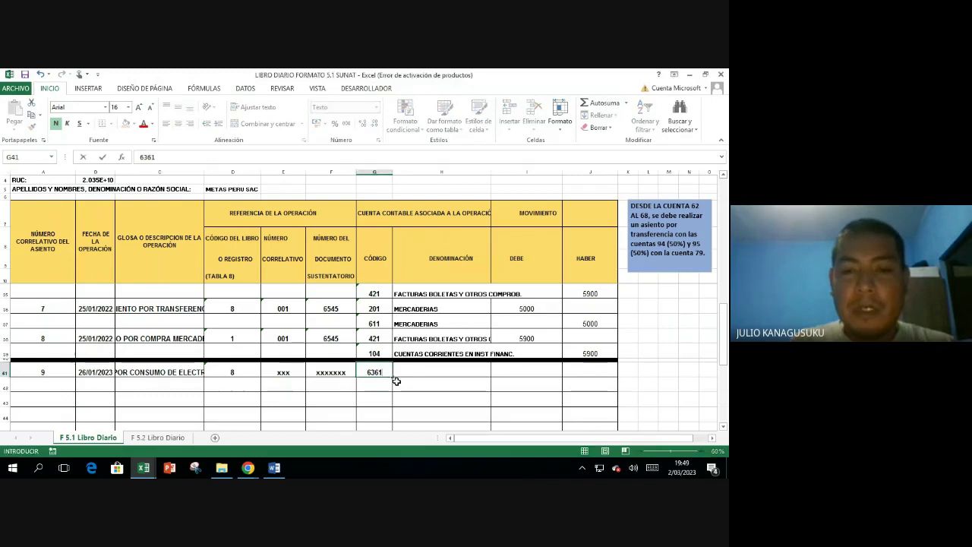
pyautogui.press('Tab')
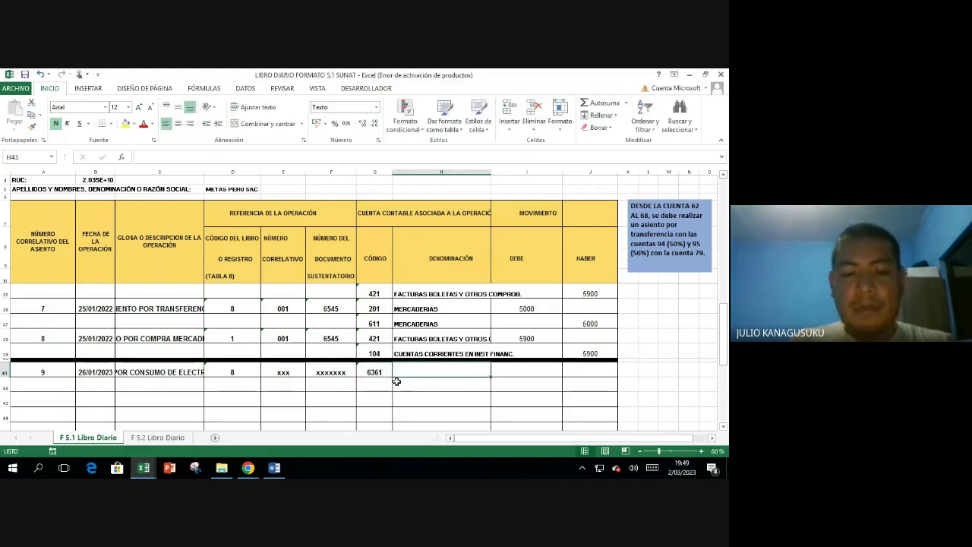
pyautogui.write('e')
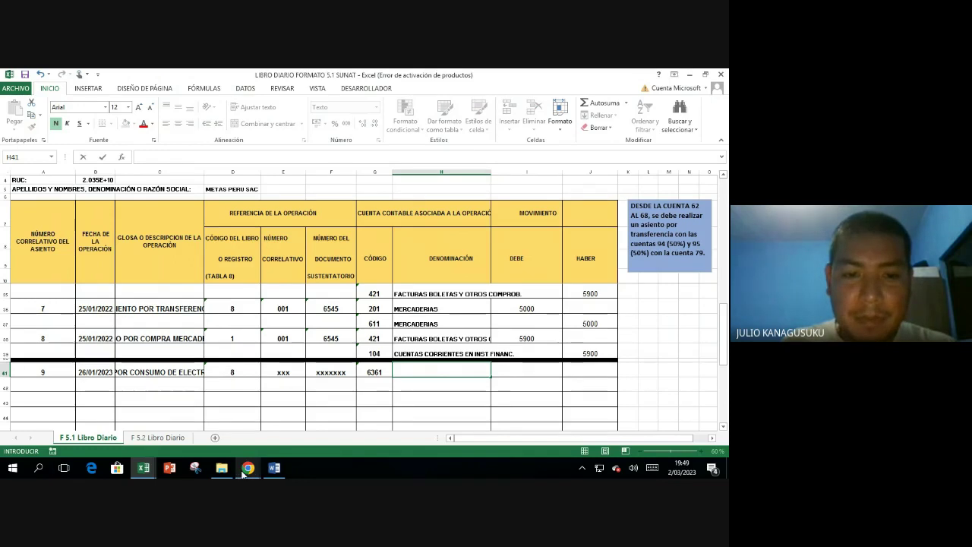
pyautogui.moveTo(244, 471)
pyautogui.click(211, 410)
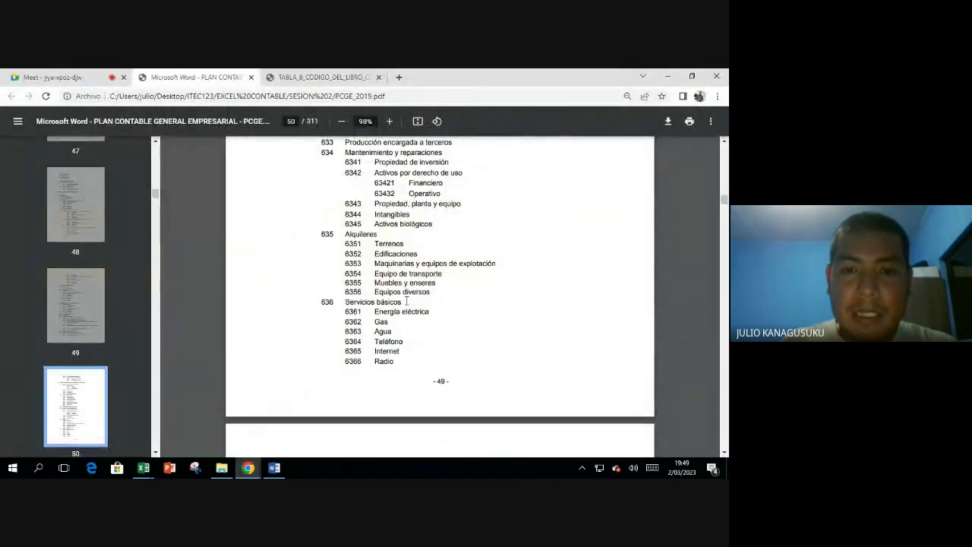
pyautogui.click(143, 468)
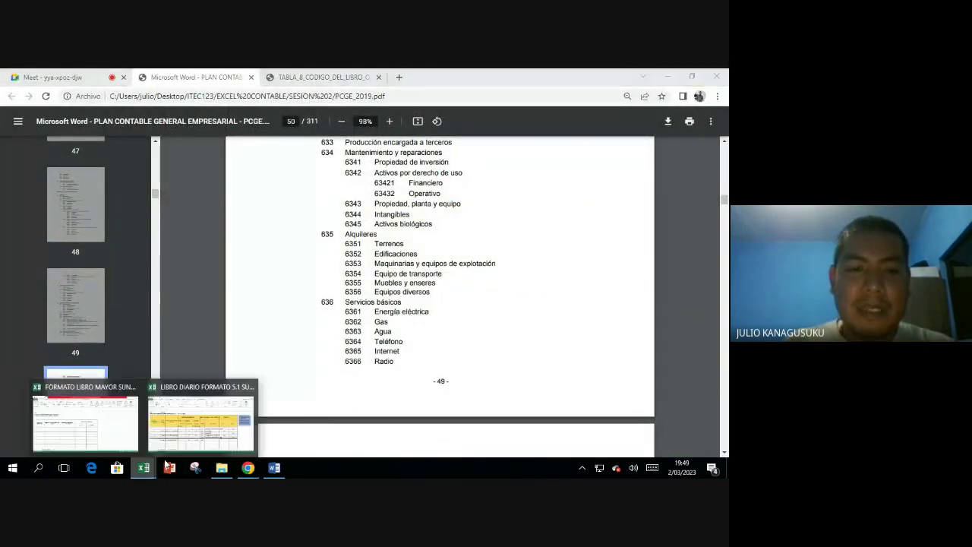
pyautogui.click(180, 427)
pyautogui.write('ENERGÍA EL')
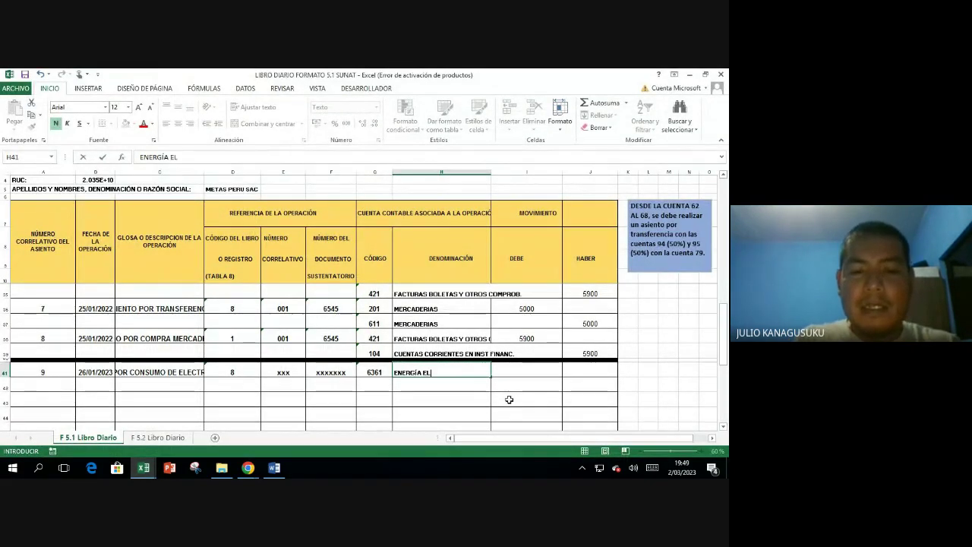
pyautogui.write('ECTRICA')
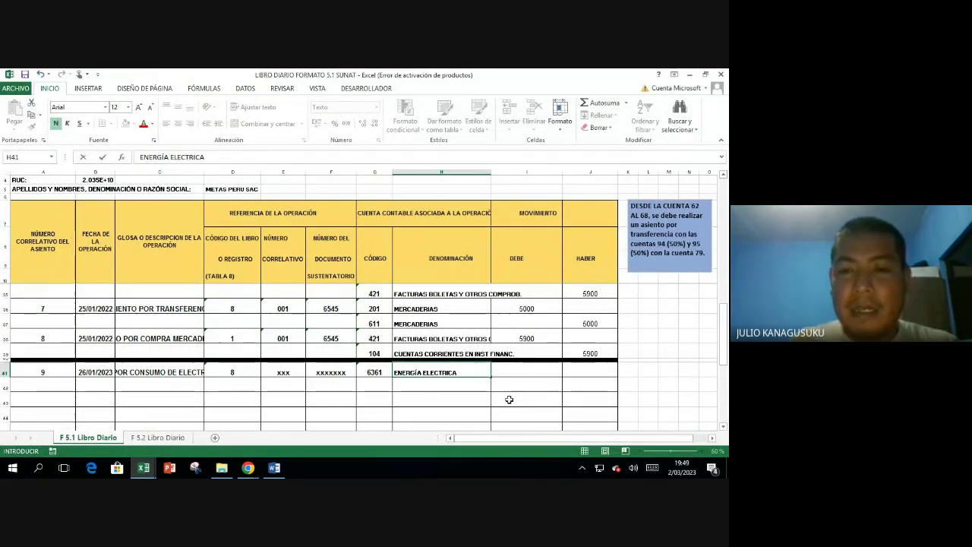
pyautogui.press('Tab')
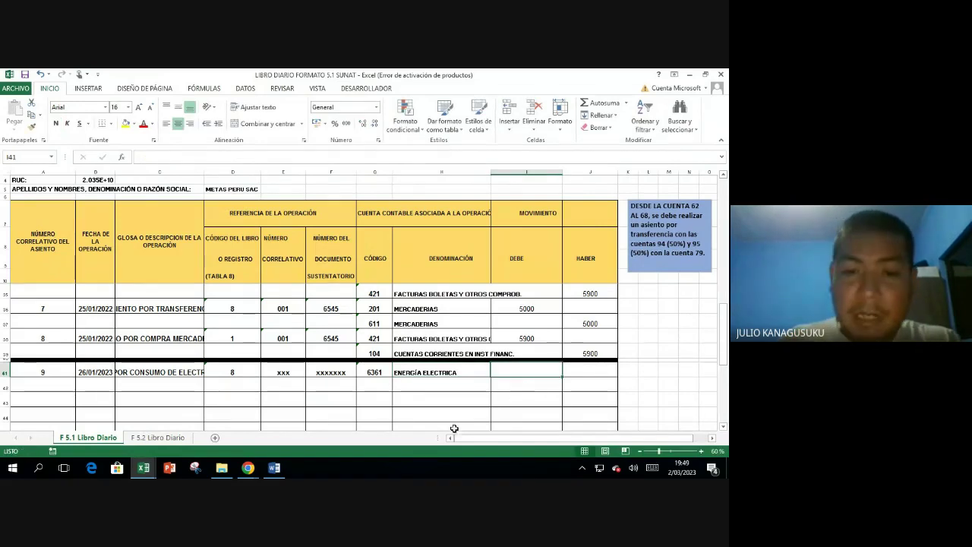
pyautogui.click(276, 468)
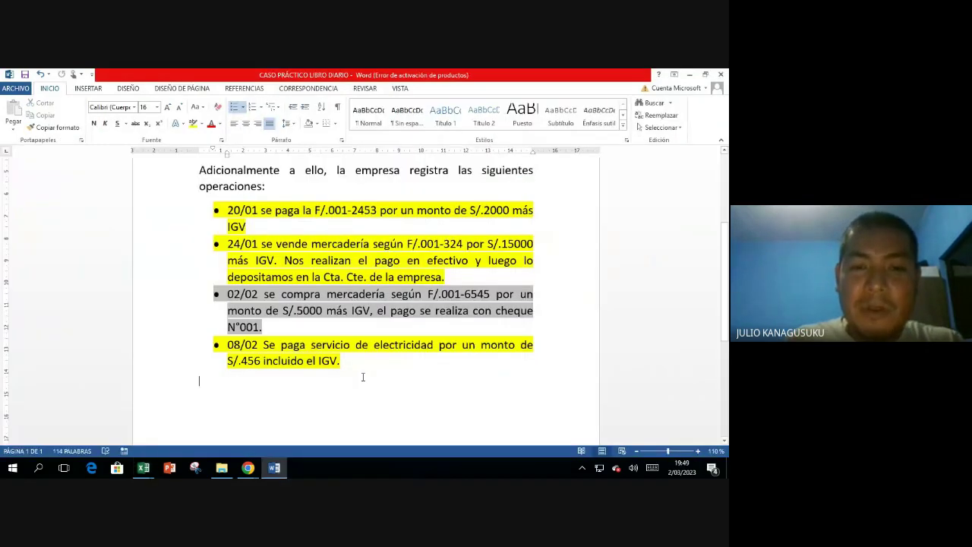
# Select I41 for the debit after checking the S/.456 electricity payment in the Word case study
pyautogui.click(310, 373)
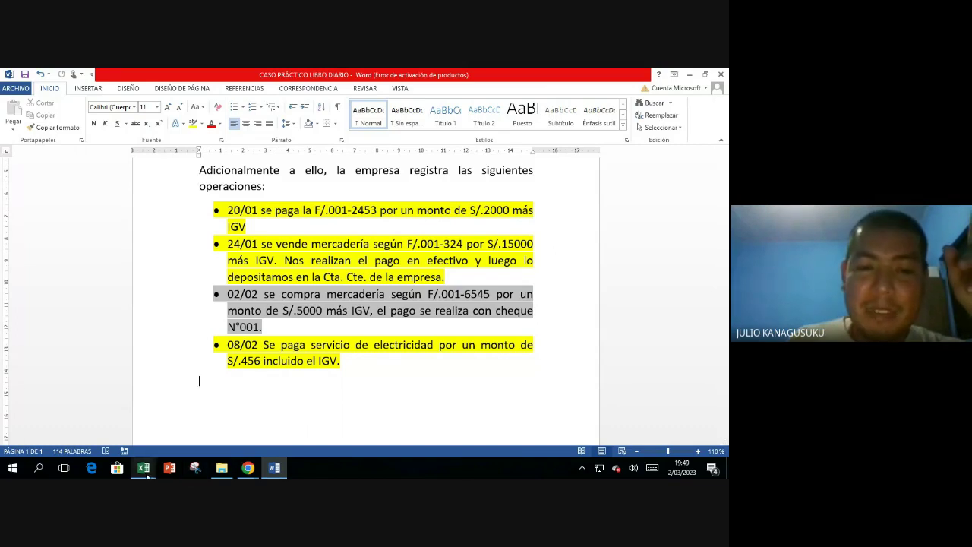
pyautogui.click(142, 468)
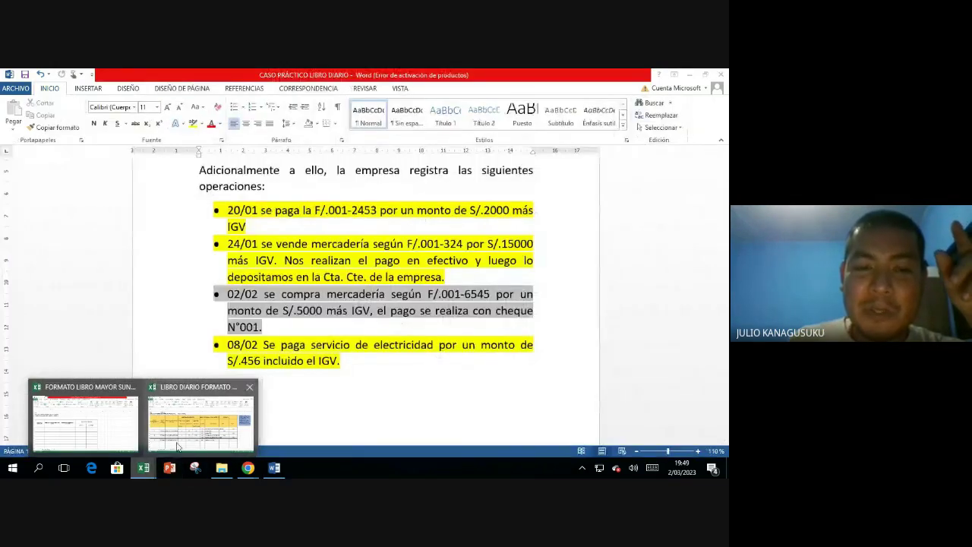
pyautogui.click(187, 434)
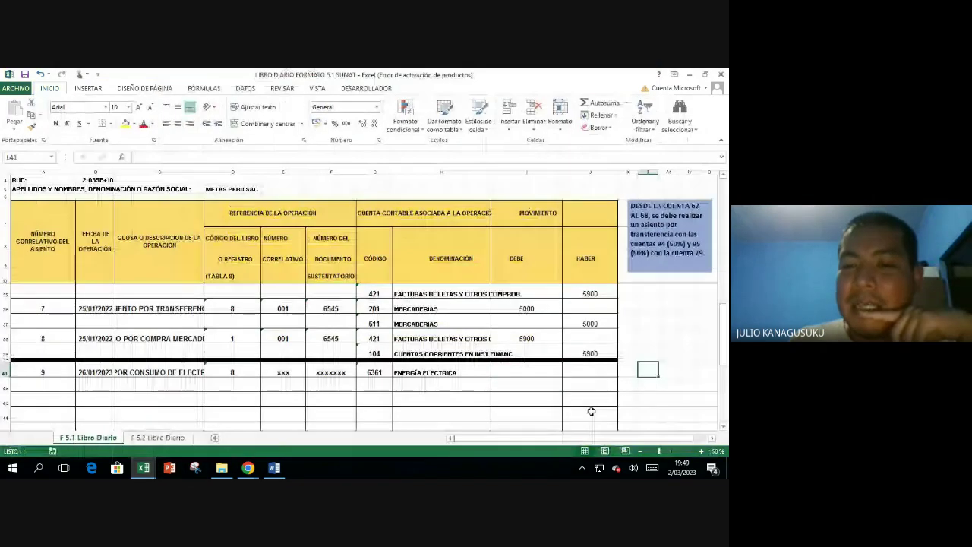
pyautogui.scroll(-1, 591, 411)
pyautogui.scroll(1, 577, 395)
pyautogui.click(543, 373)
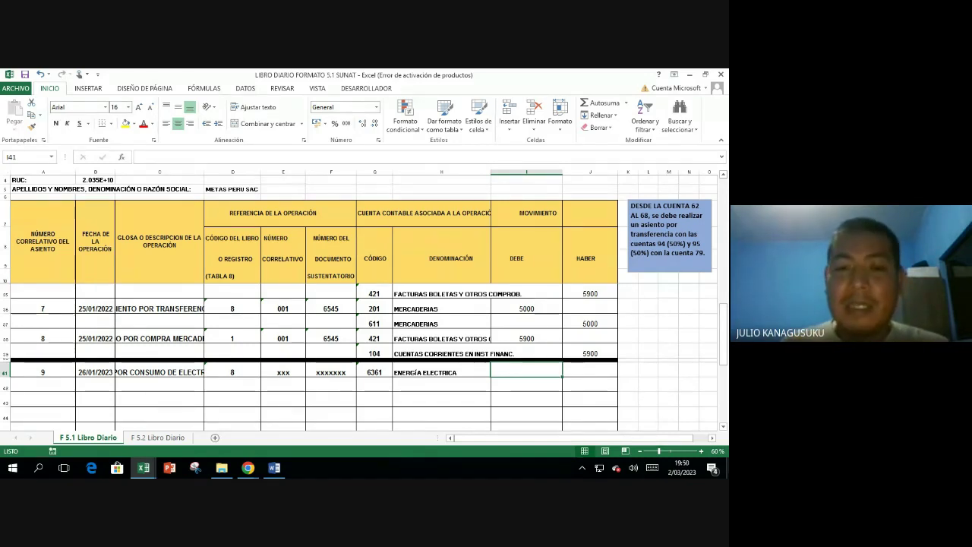
pyautogui.click(274, 467)
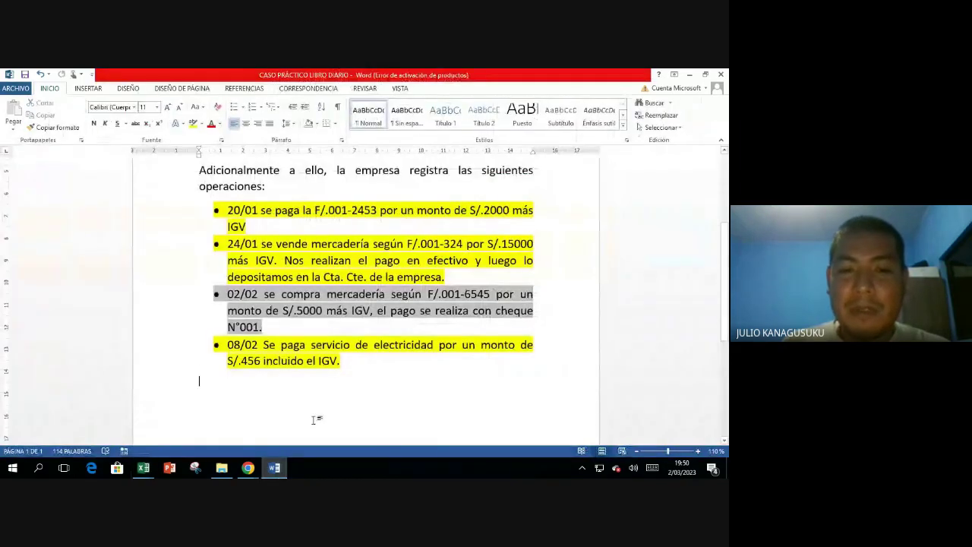
pyautogui.doubleClick(258, 361)
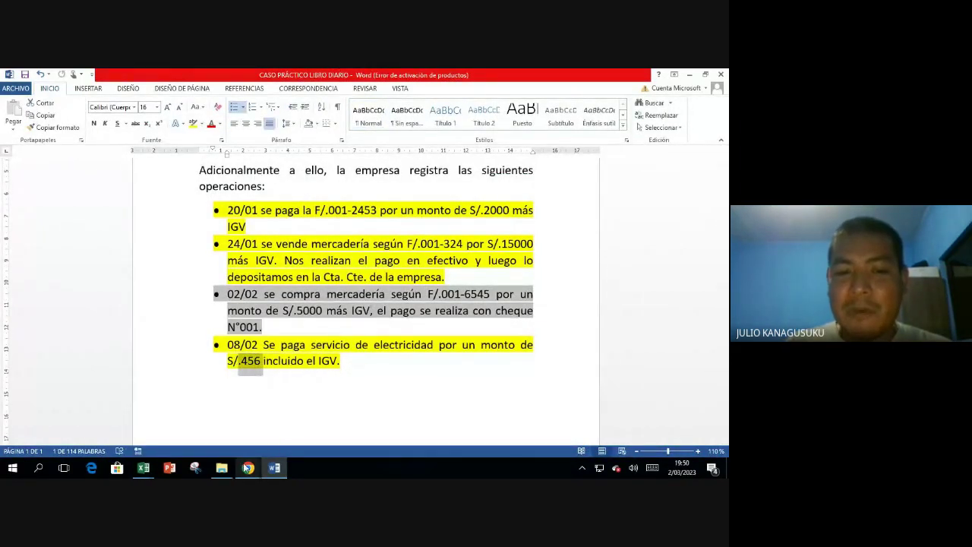
pyautogui.moveTo(145, 471)
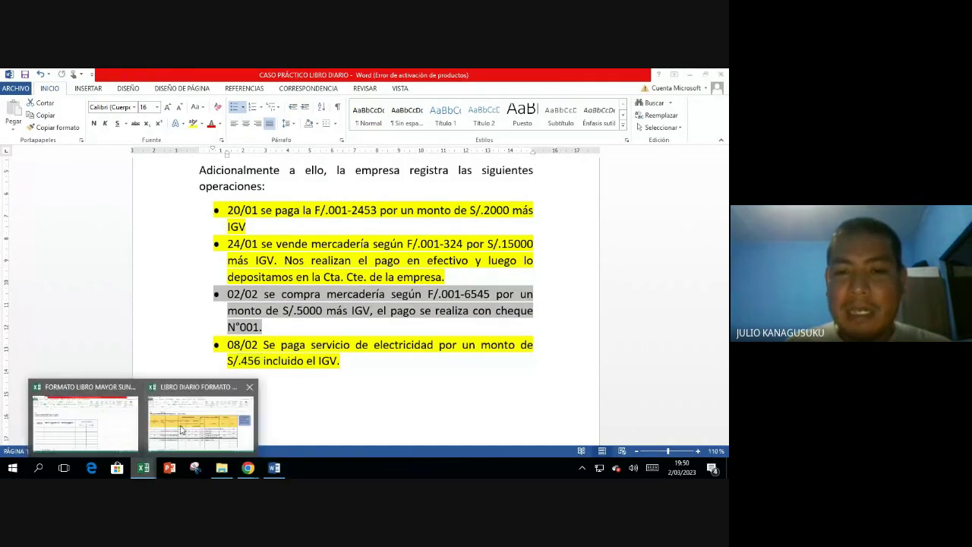
pyautogui.click(83, 414)
# Enter =456/1.18 in I41 and reduce decimals so it displays 386.44
pyautogui.write('=')
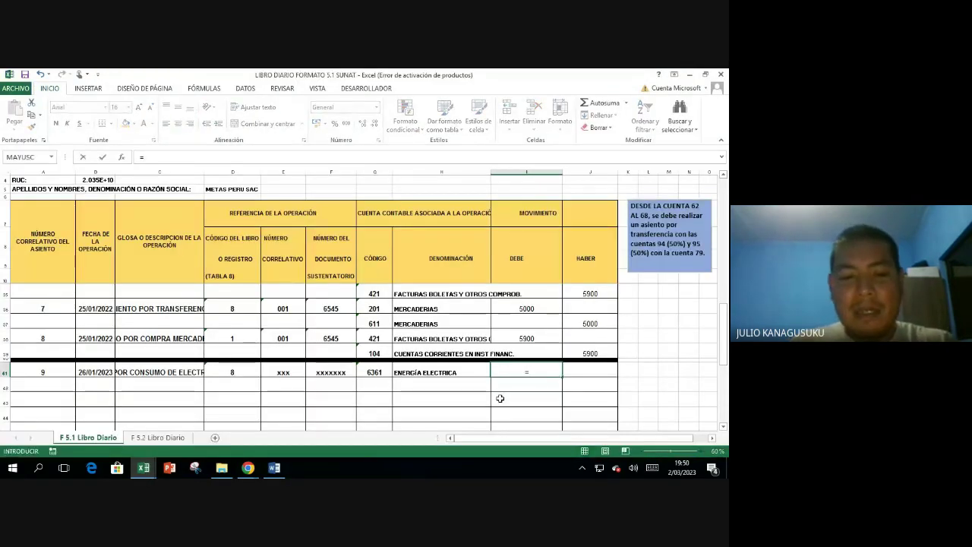
pyautogui.write('6')
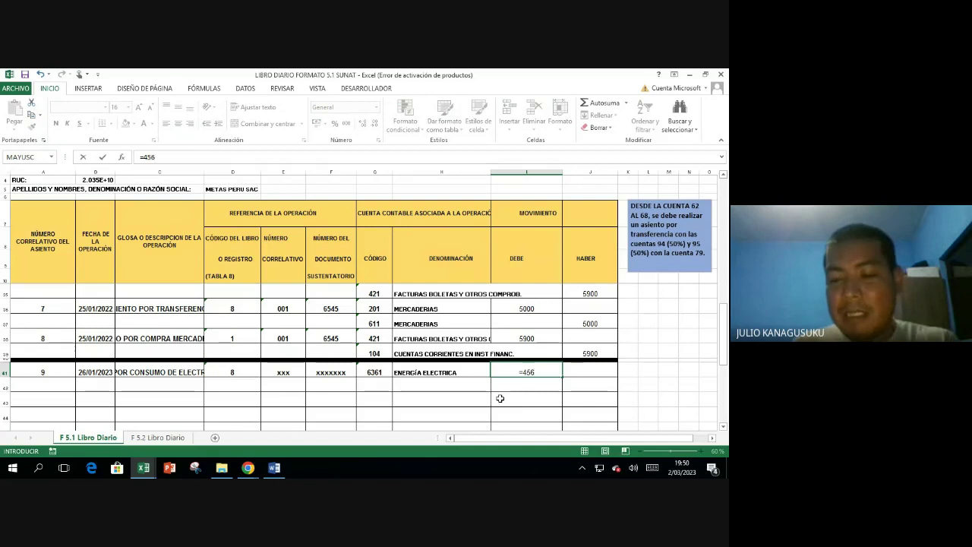
pyautogui.write('/')
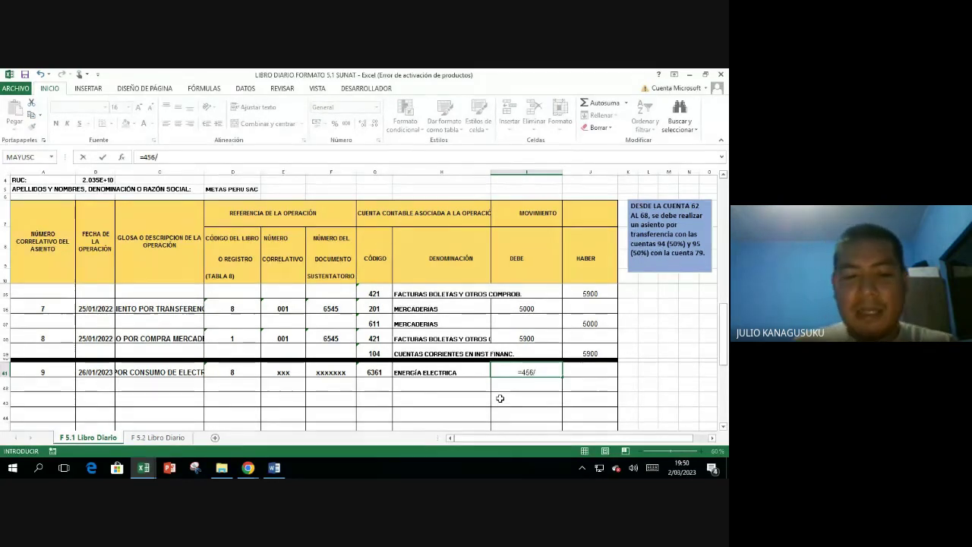
pyautogui.write('18')
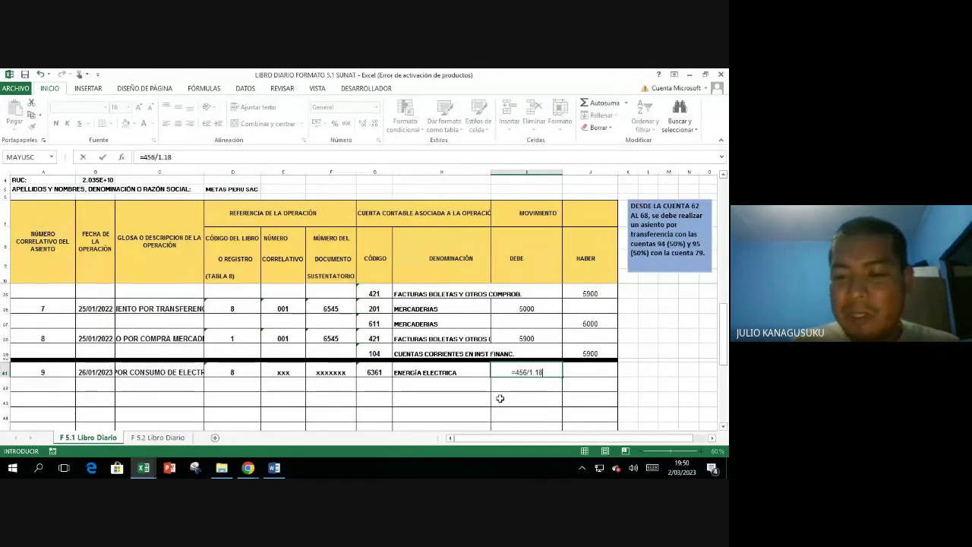
pyautogui.press('Return')
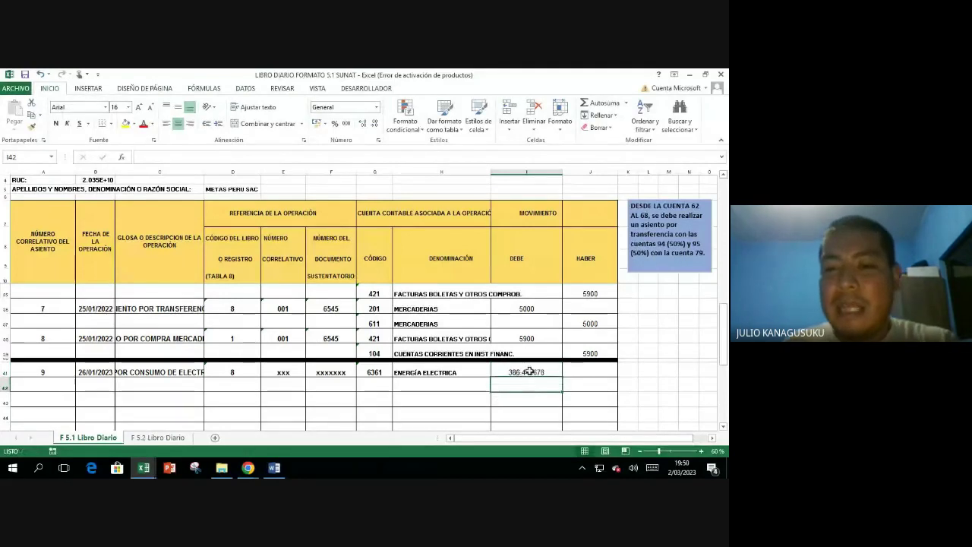
pyautogui.click(527, 371)
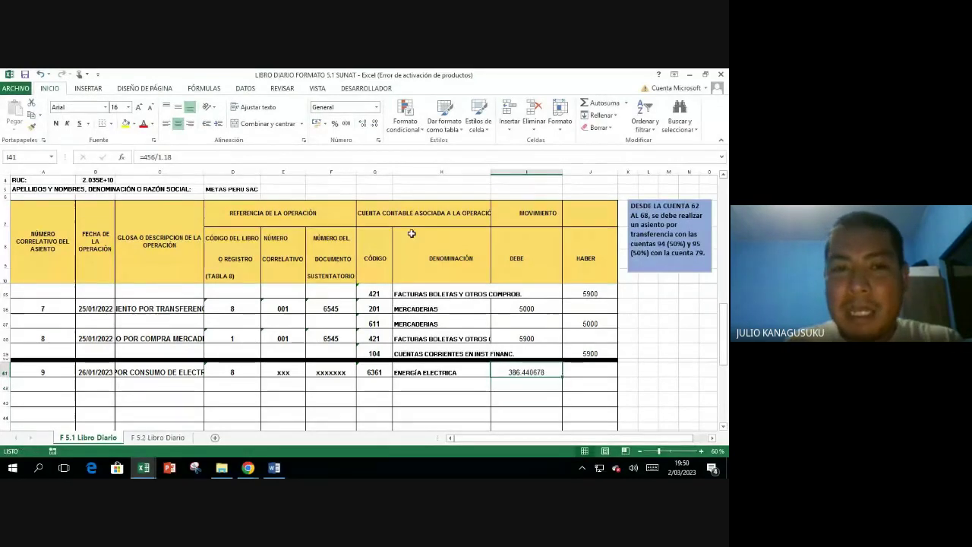
pyautogui.click(376, 123)
pyautogui.click(375, 123)
pyautogui.click(375, 124)
pyautogui.click(375, 123)
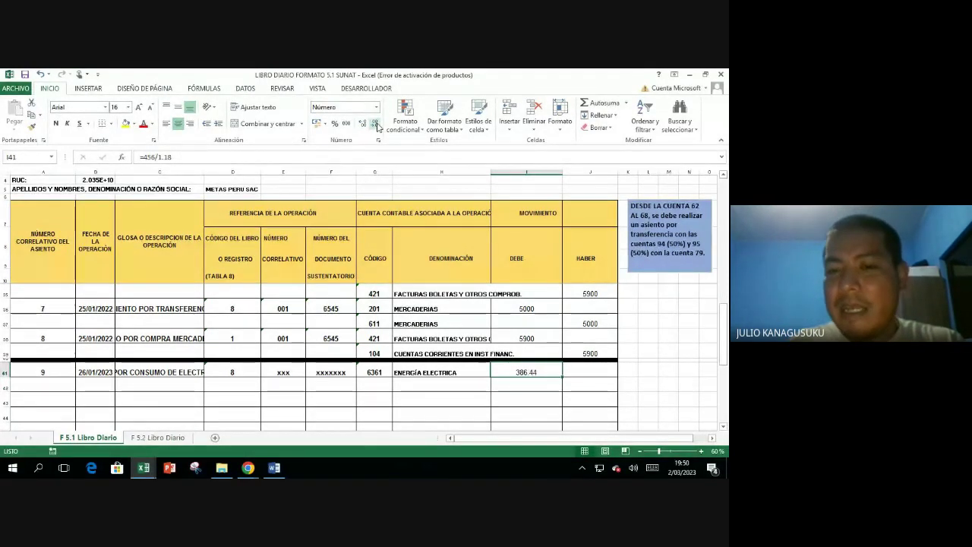
pyautogui.click(592, 384)
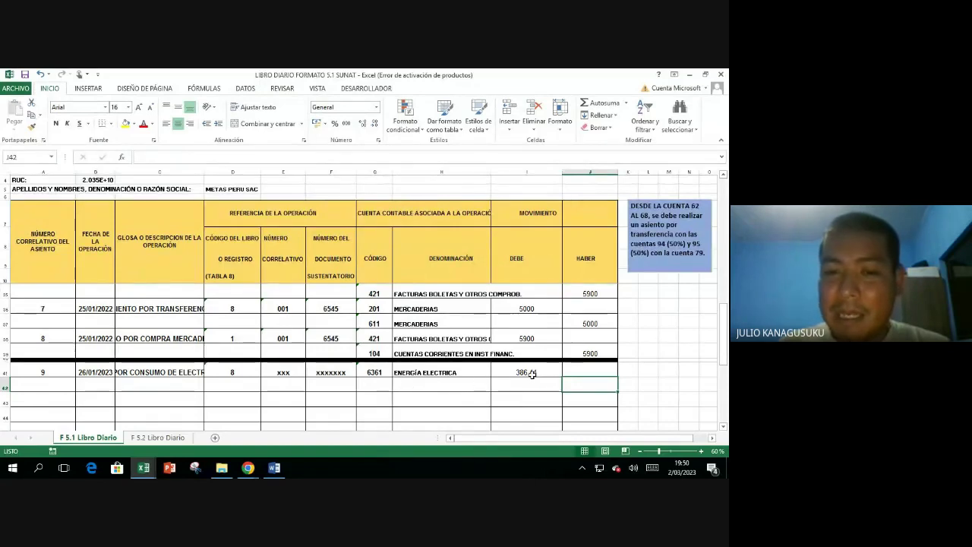
# Enter account 4011 IMPUESTO GENERAL A LAS VENTAS in G42 and H42
pyautogui.click(379, 387)
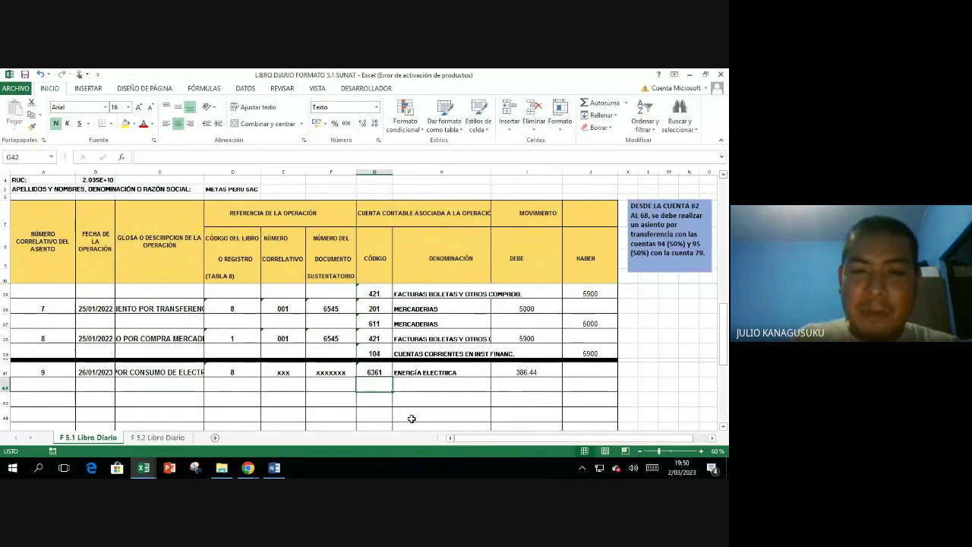
pyautogui.scroll(1, 411, 419)
pyautogui.scroll(1, 402, 414)
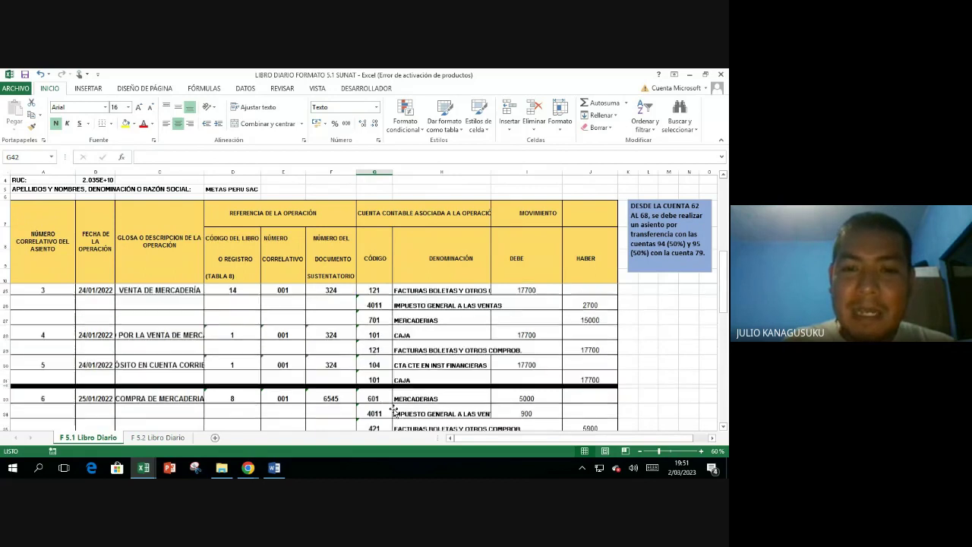
pyautogui.scroll(1, 394, 410)
pyautogui.scroll(-3, 395, 410)
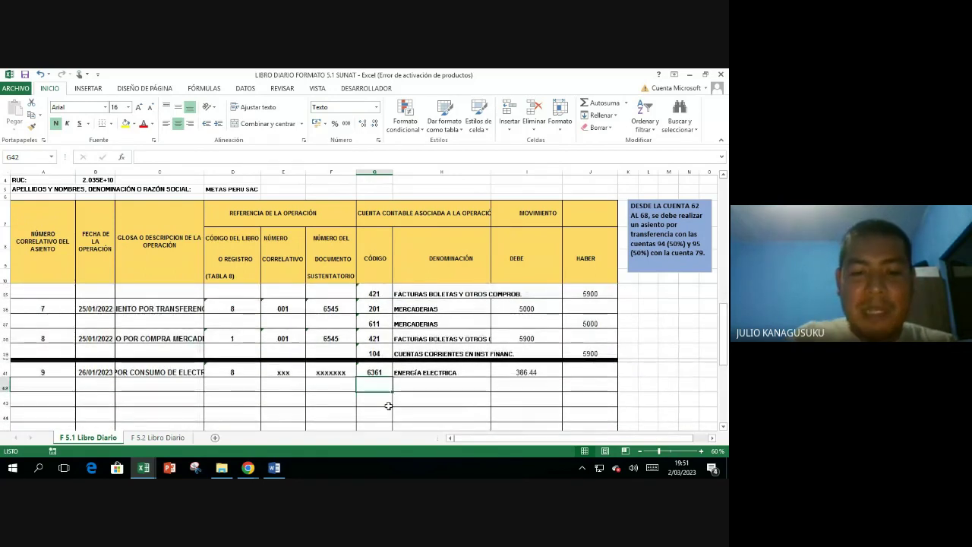
pyautogui.write('4011')
pyautogui.press('Tab')
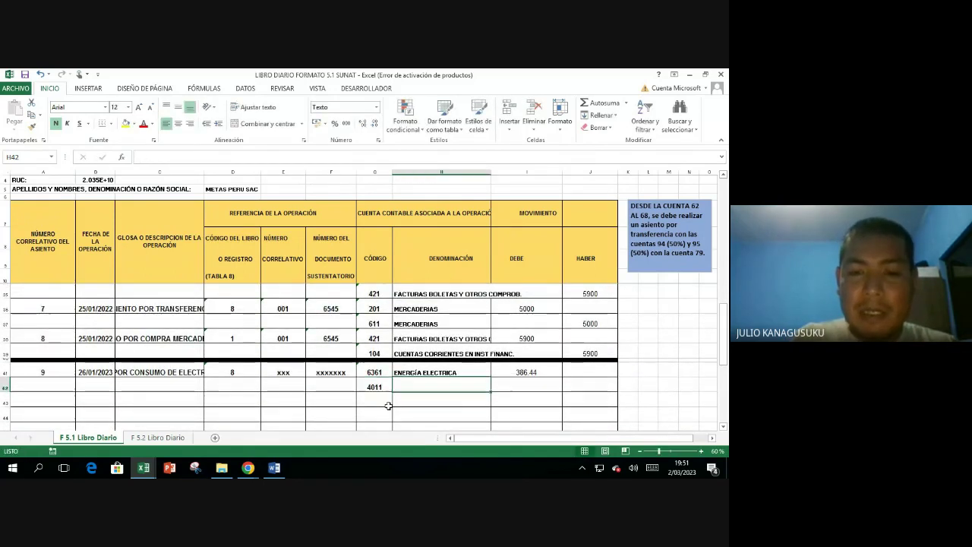
pyautogui.write('IMPUE')
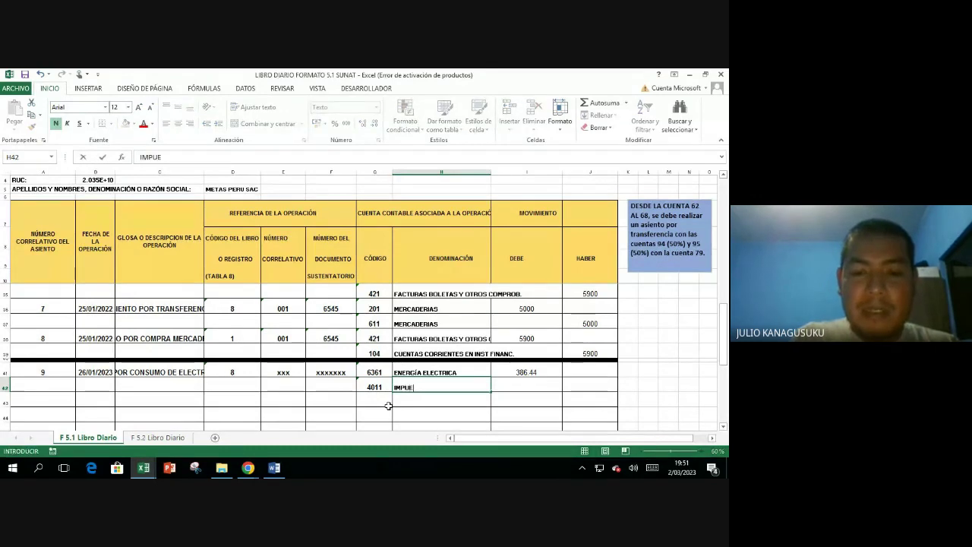
pyautogui.write('STO GENERAL')
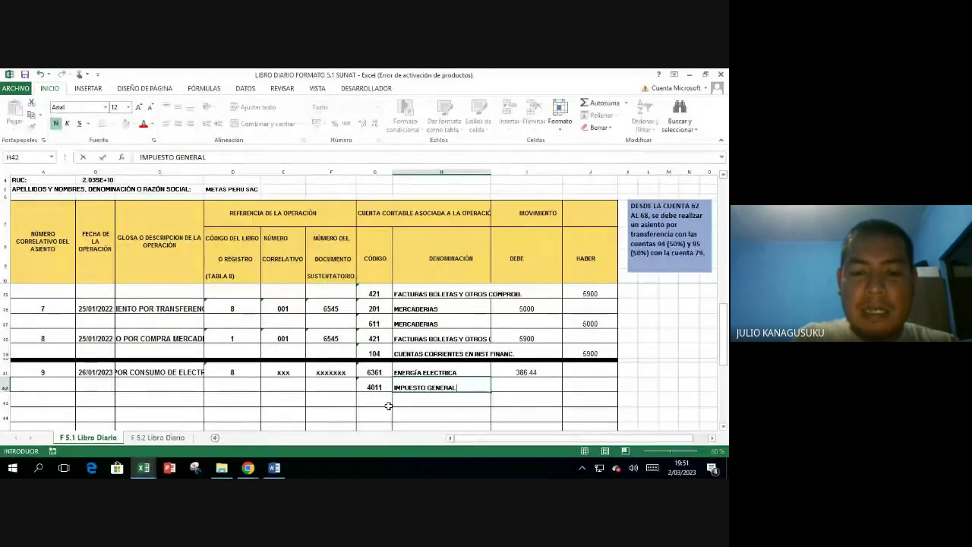
pyautogui.write(' A LAS VENTAS')
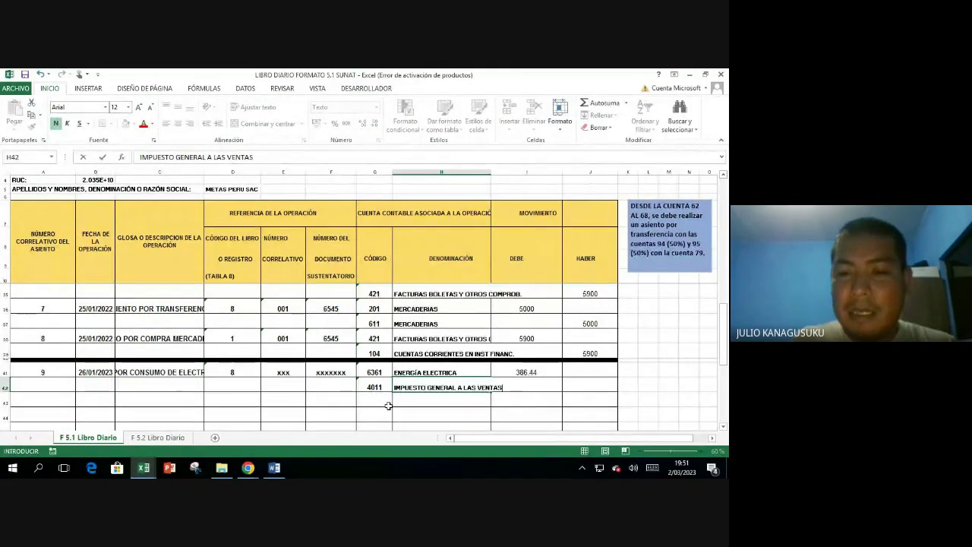
pyautogui.press('Tab')
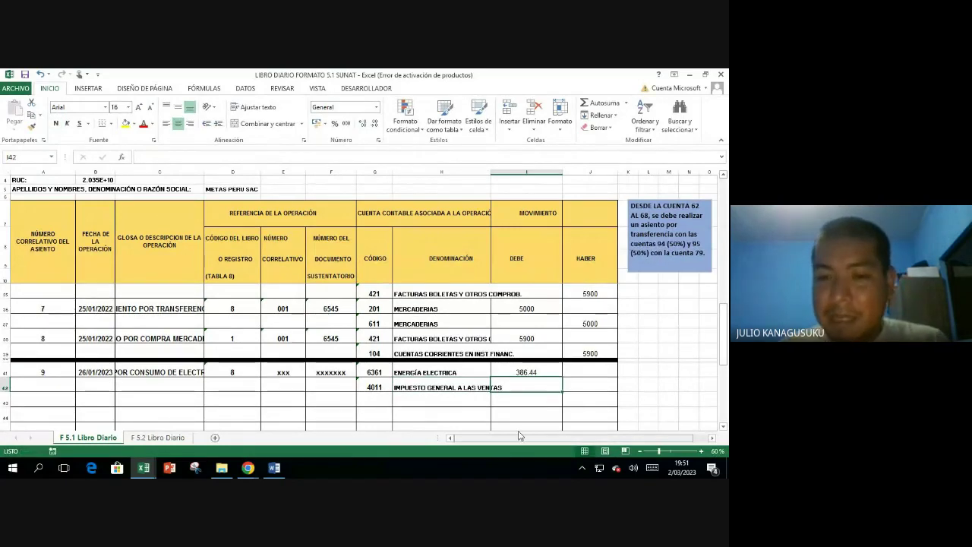
# Enter =I41*0.18 in I42 and reduce decimals so the IGV displays 69.56
pyautogui.write('=')
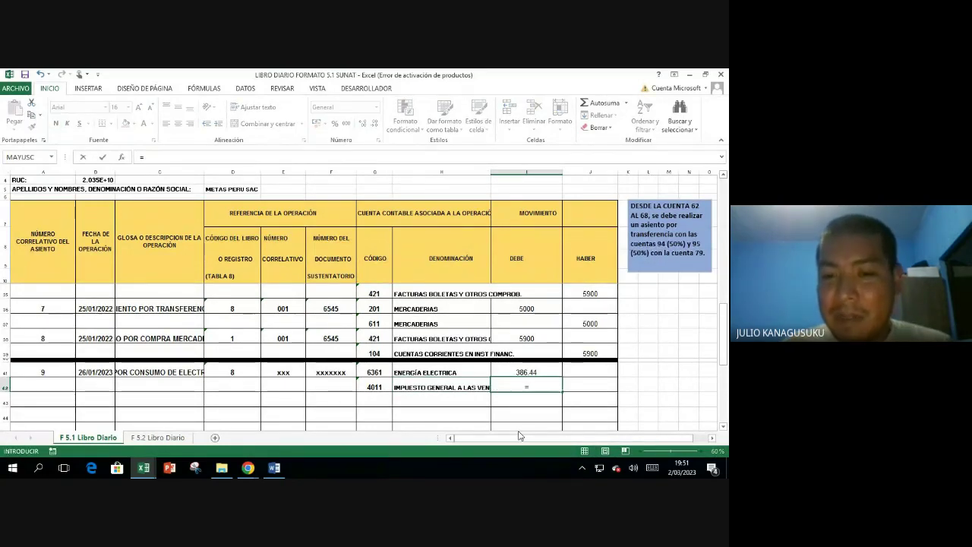
pyautogui.click(544, 369)
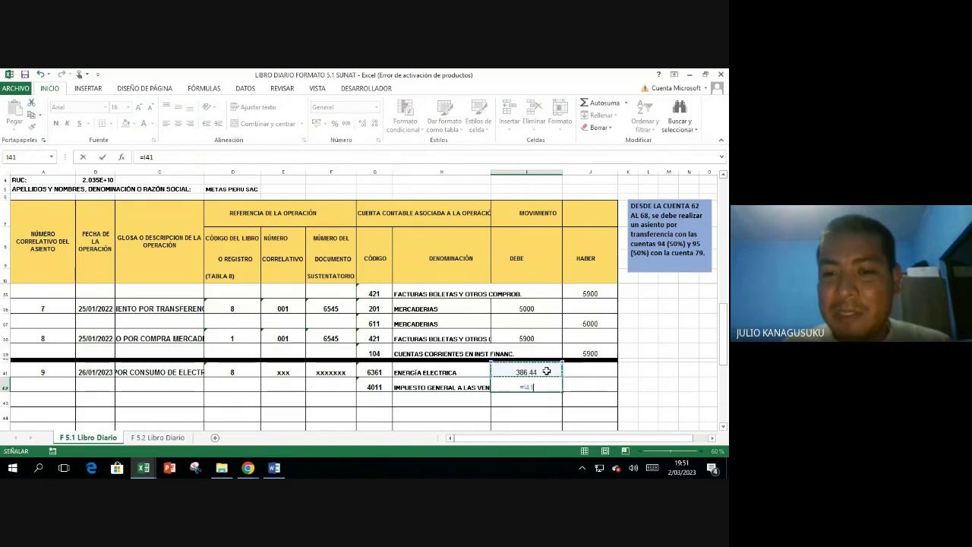
pyautogui.write('*')
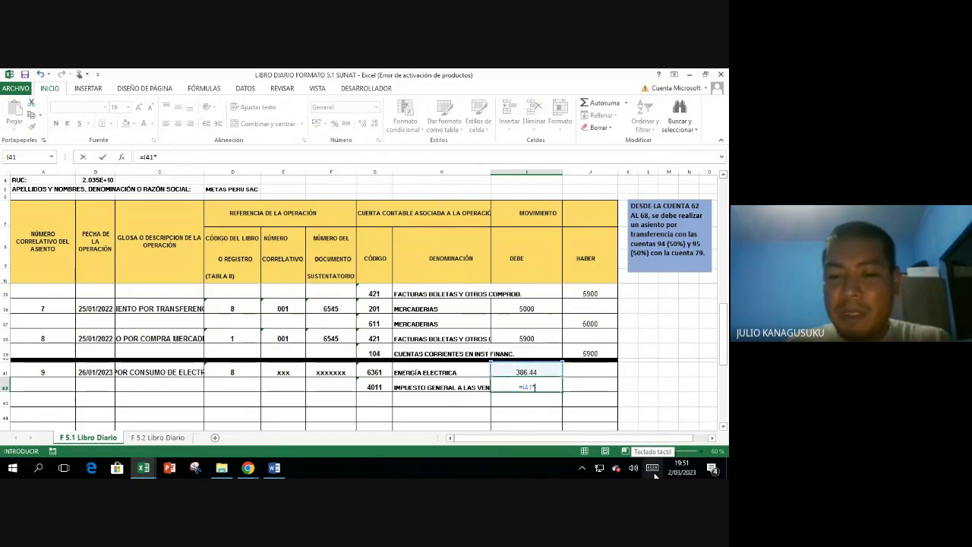
pyautogui.write('0.1')
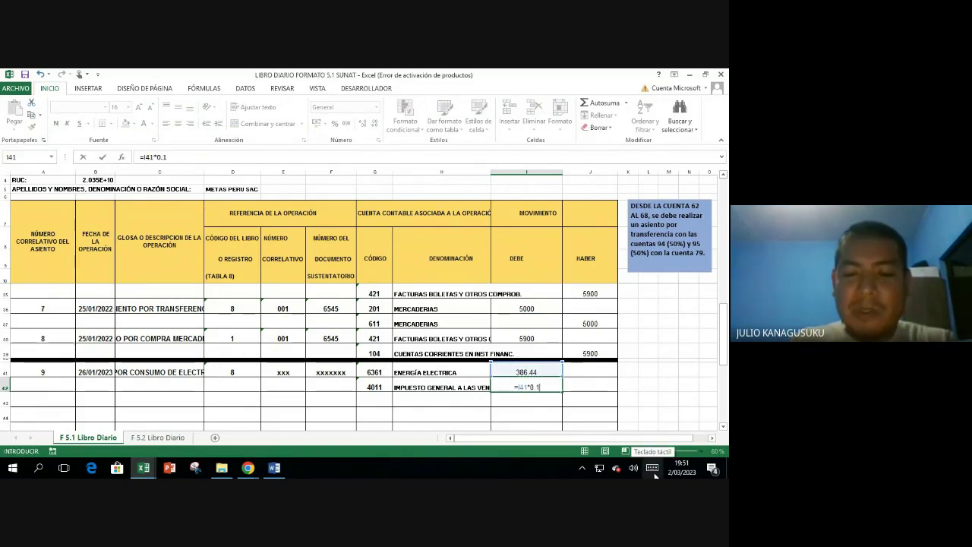
pyautogui.write('8')
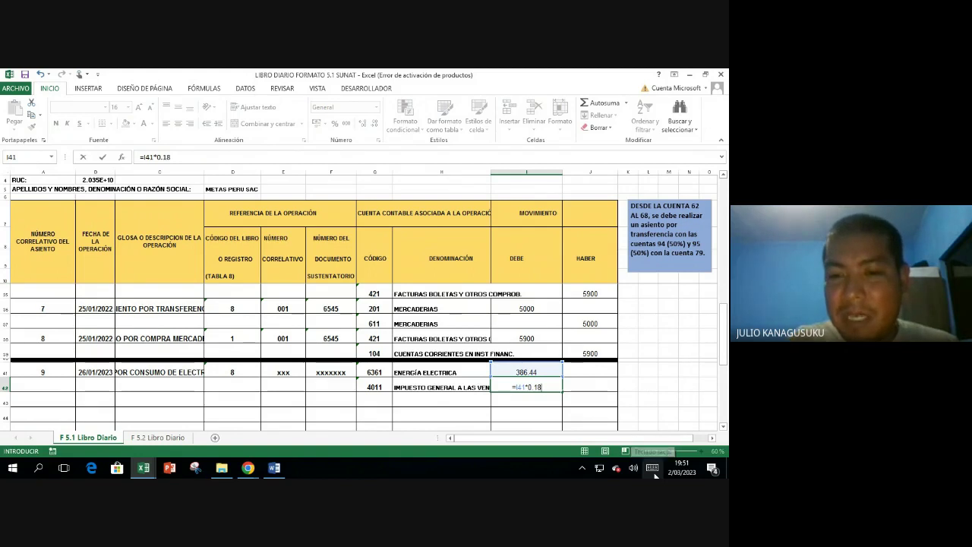
pyautogui.press('Return')
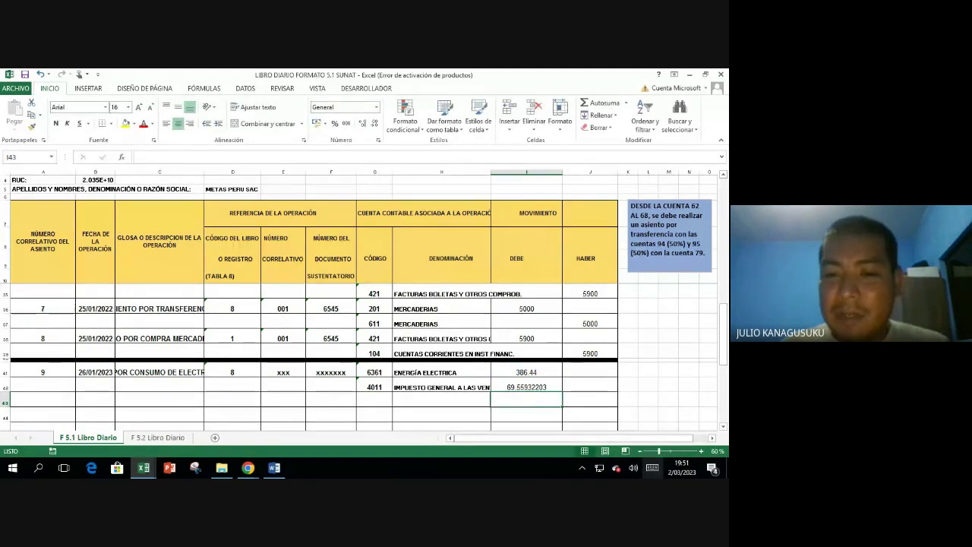
pyautogui.click(526, 388)
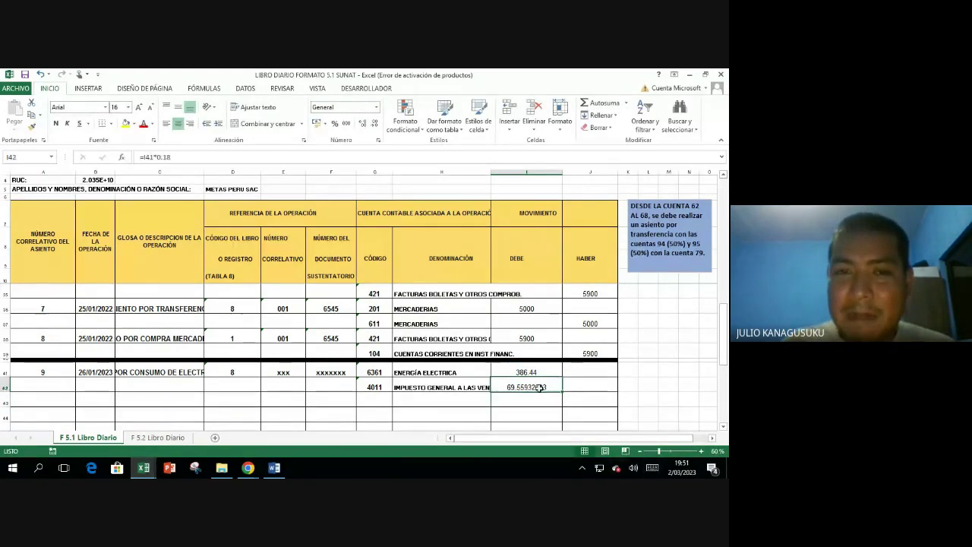
pyautogui.click(375, 125)
pyautogui.click(375, 124)
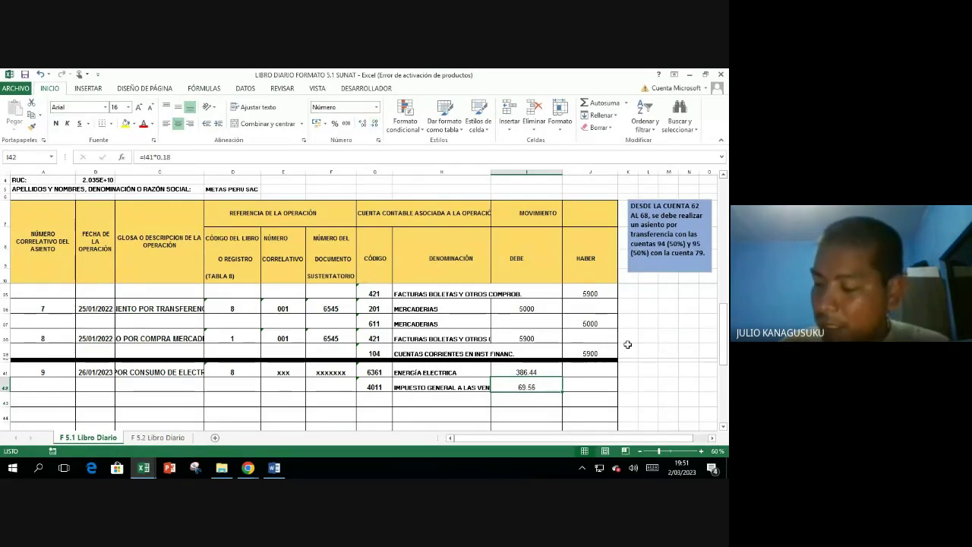
pyautogui.scroll(-1, 562, 335)
pyautogui.scroll(1, 562, 335)
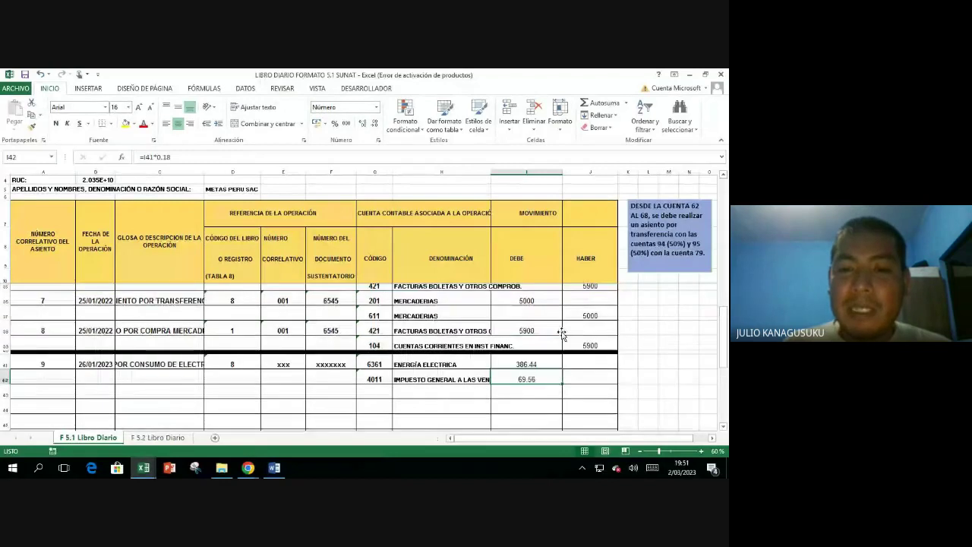
pyautogui.press('Return')
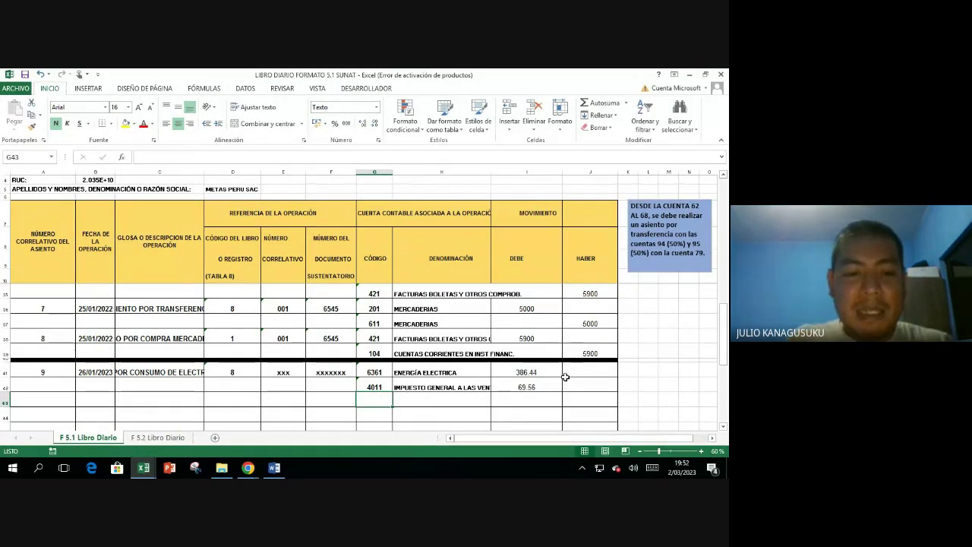
# Enter account 421 FACTURAS BOLETAS Y OTROS COMPR. on row 43 with a 456 credit
pyautogui.write('421')
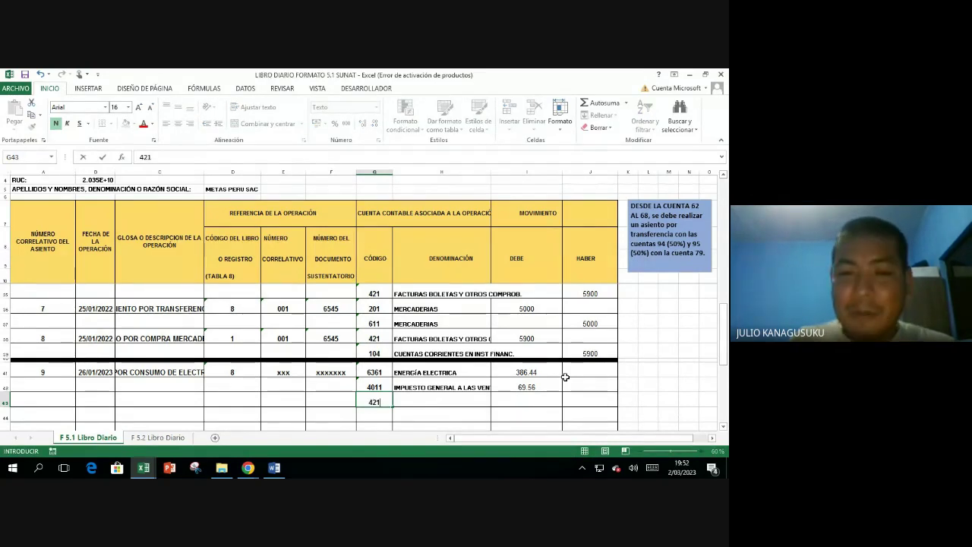
pyautogui.press('Tab')
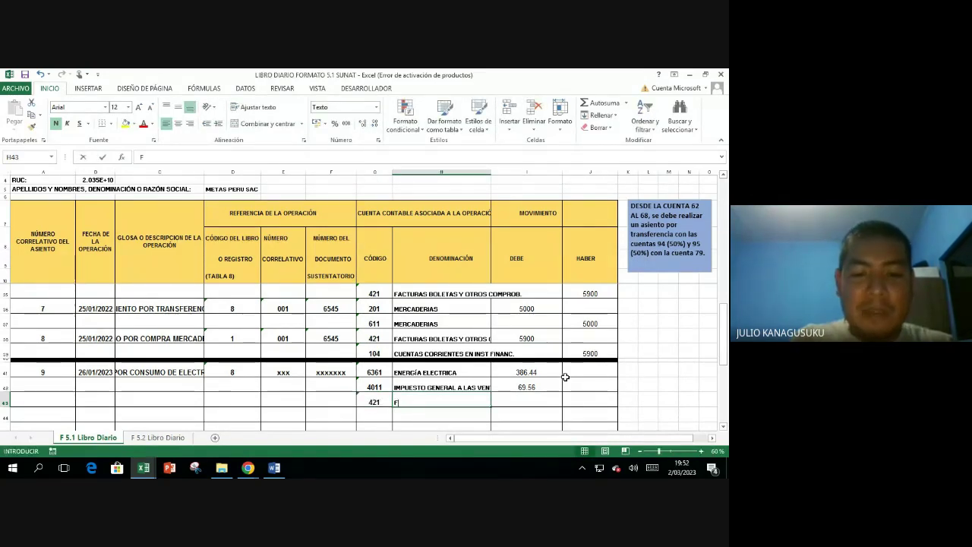
pyautogui.write('FACTURAS BOLE')
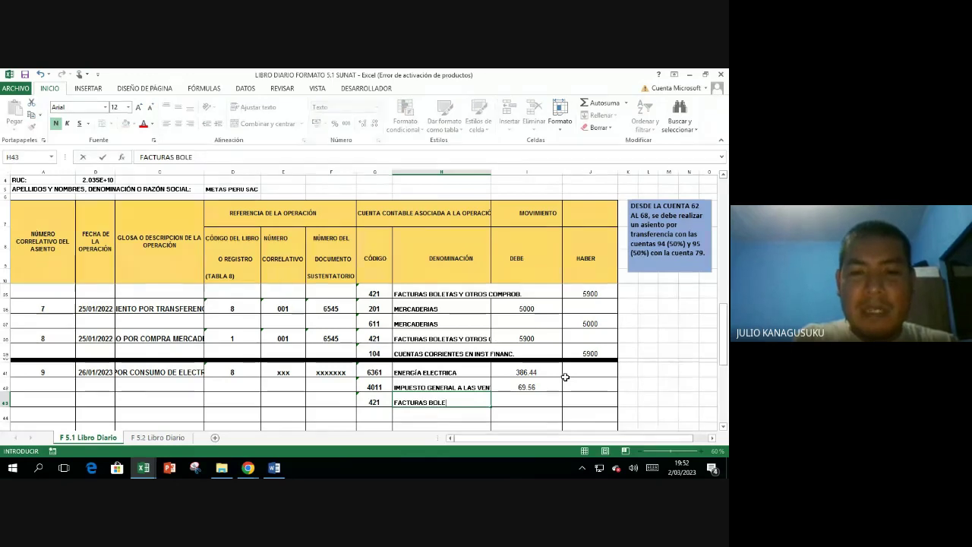
pyautogui.write('TAS Y OTROS CO')
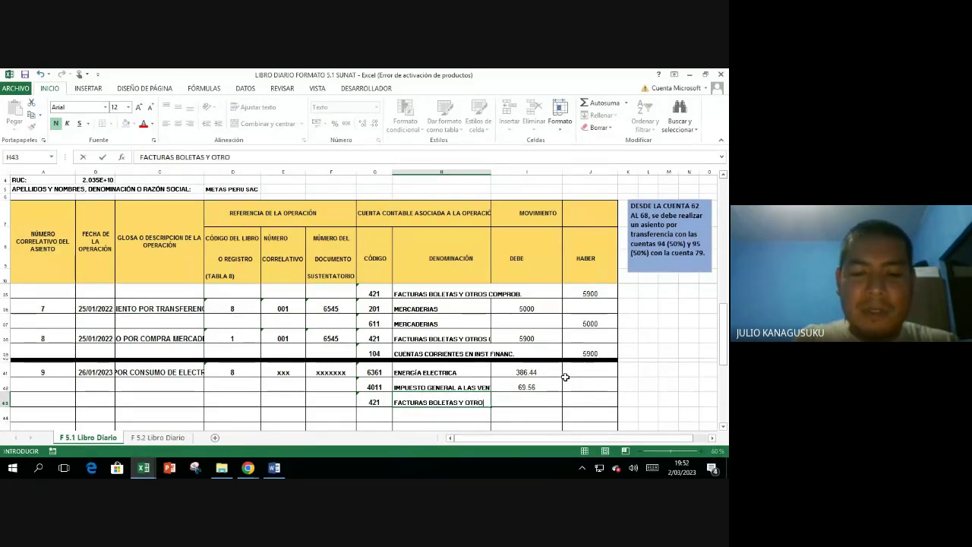
pyautogui.write('MPR.')
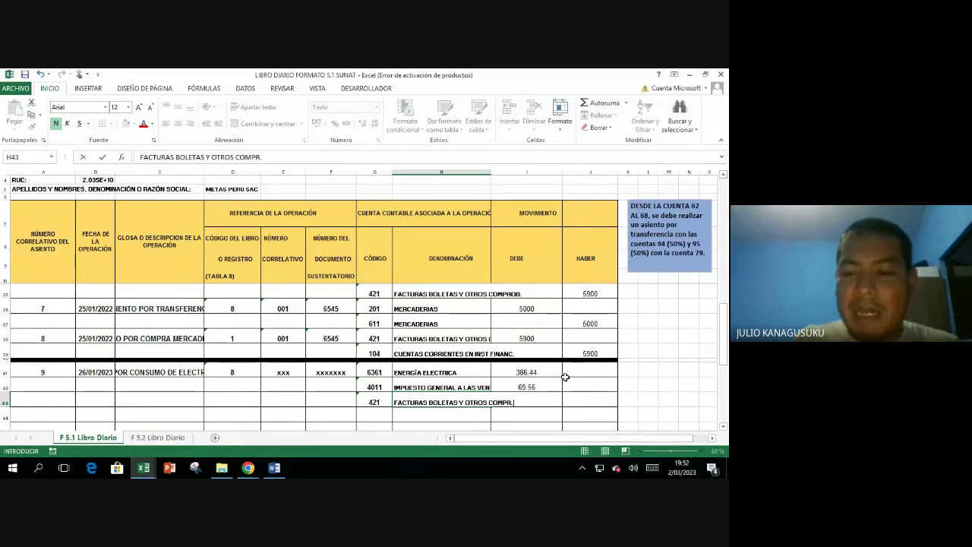
pyautogui.press('Tab')
pyautogui.press('Tab')
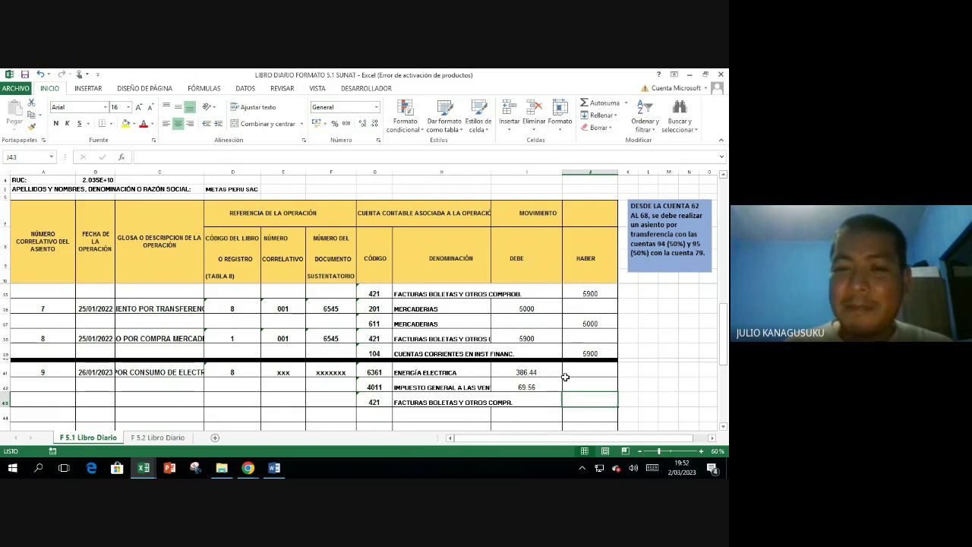
pyautogui.write('456')
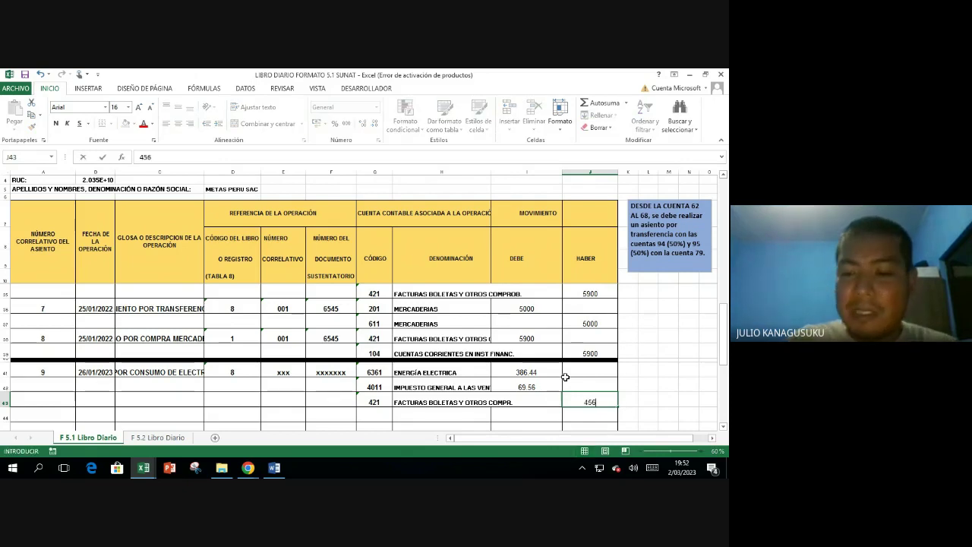
pyautogui.press('Return')
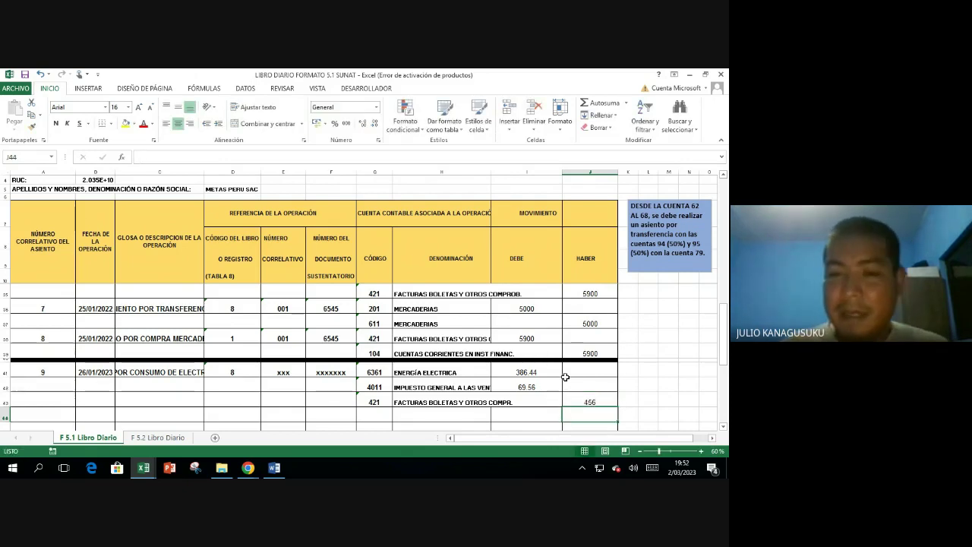
pyautogui.scroll(-1, 565, 377)
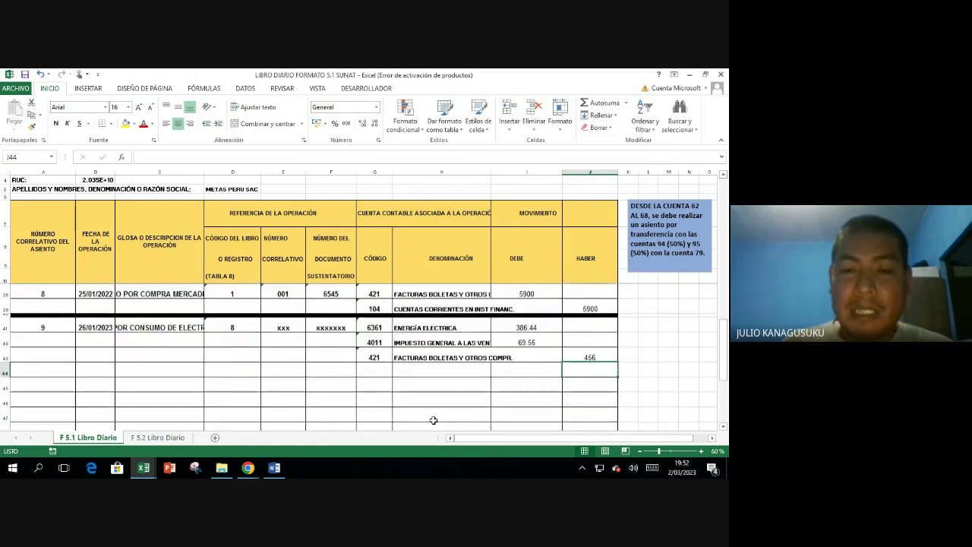
pyautogui.scroll(3, 370, 355)
pyautogui.scroll(-1, 370, 356)
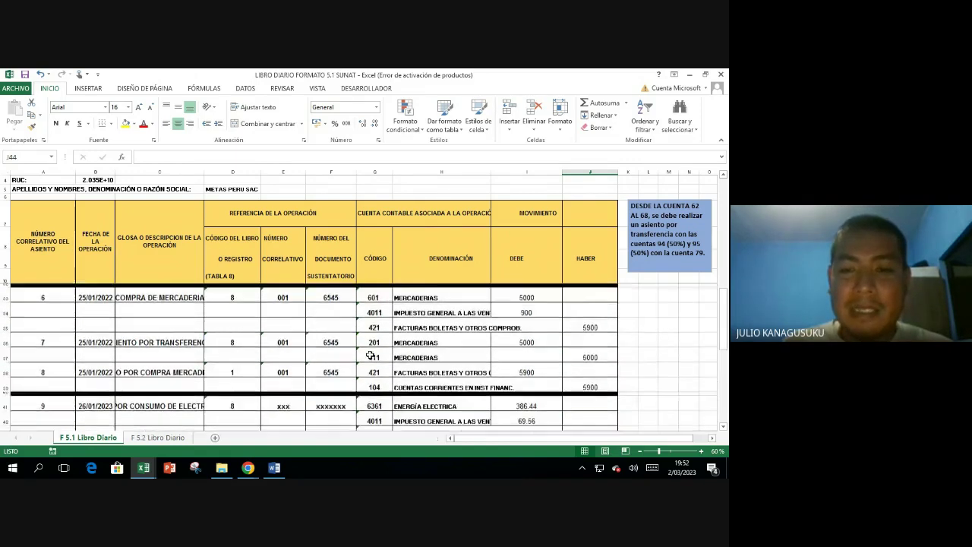
pyautogui.scroll(-2, 370, 355)
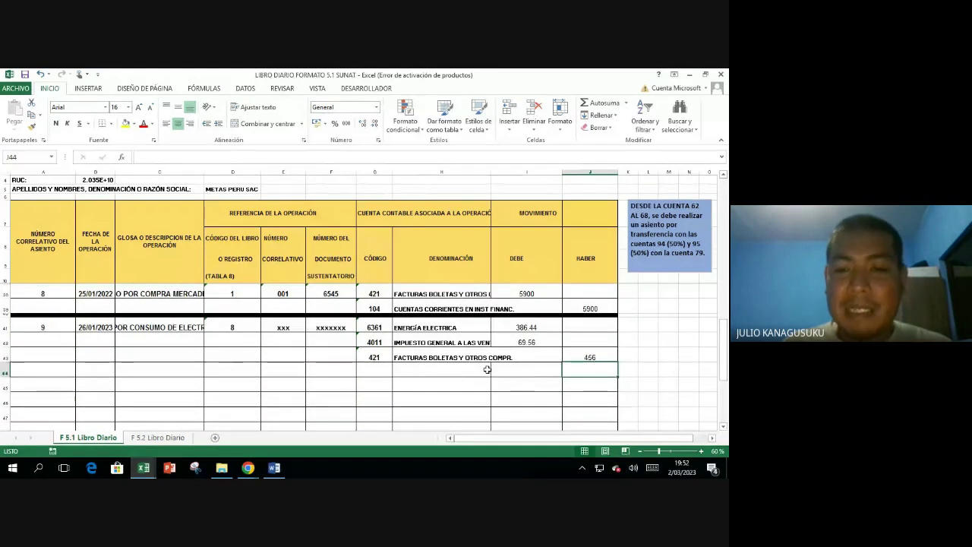
pyautogui.click(498, 370)
pyautogui.click(464, 369)
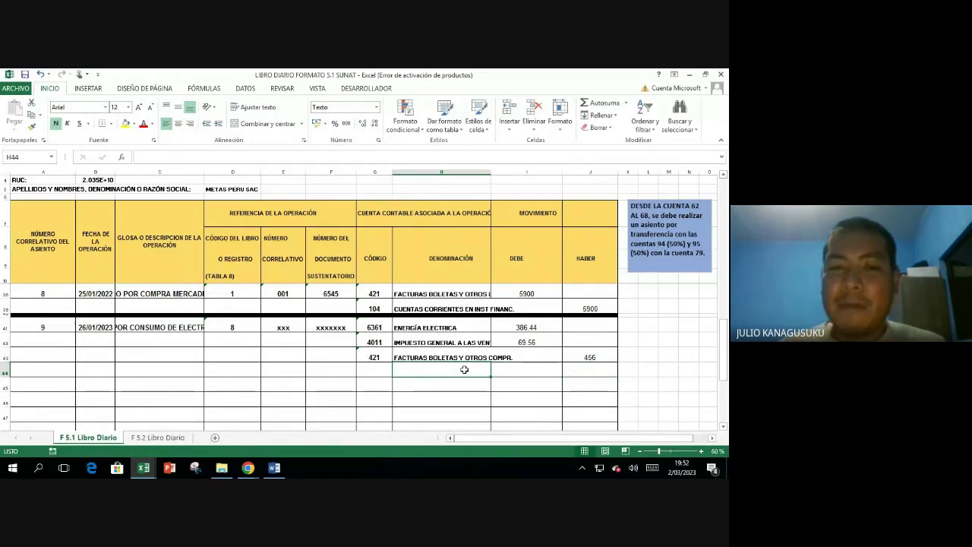
pyautogui.scroll(1, 464, 369)
pyautogui.scroll(1, 464, 369)
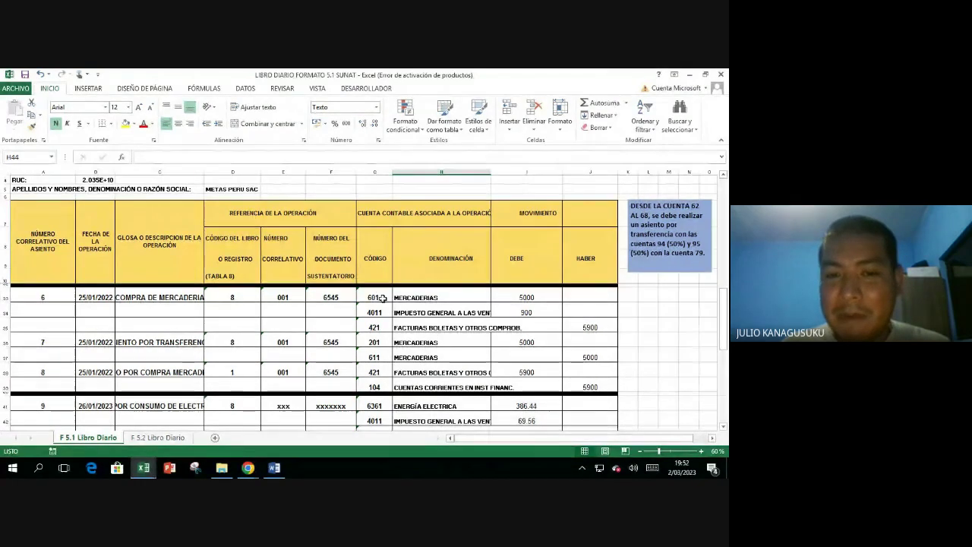
pyautogui.moveTo(382, 298)
pyautogui.mouseDown()
pyautogui.moveTo(456, 309)
pyautogui.moveTo(517, 296)
pyautogui.mouseUp()
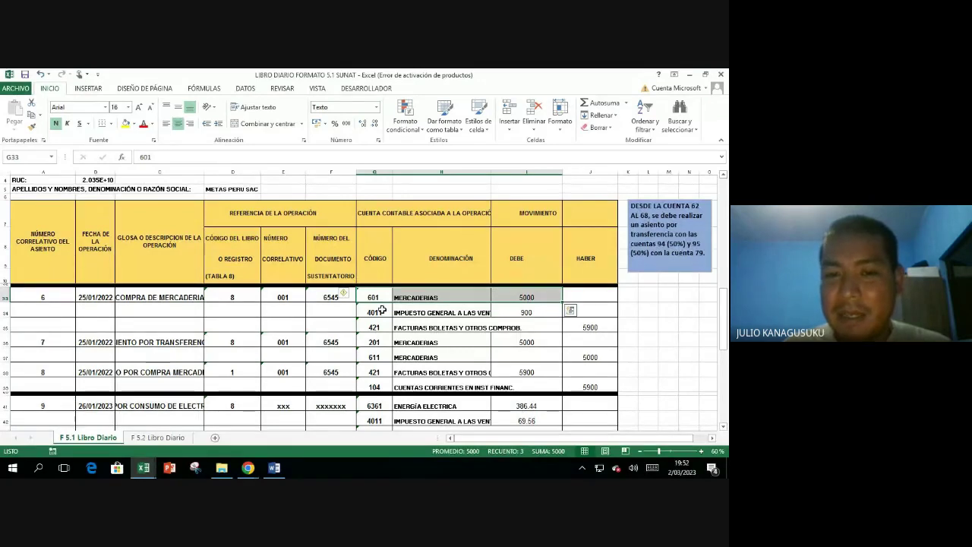
pyautogui.moveTo(382, 309); pyautogui.dragTo(510, 319)
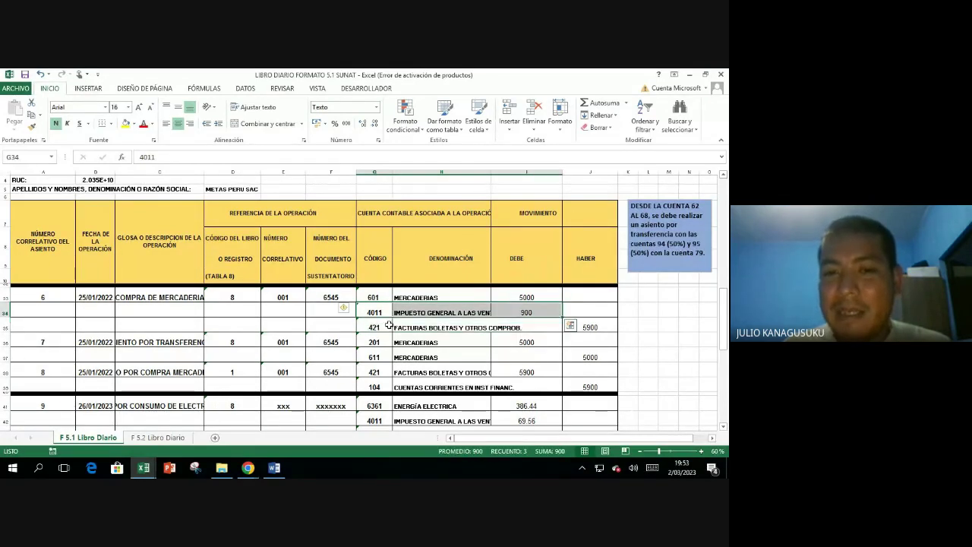
pyautogui.moveTo(376, 327); pyautogui.dragTo(575, 323)
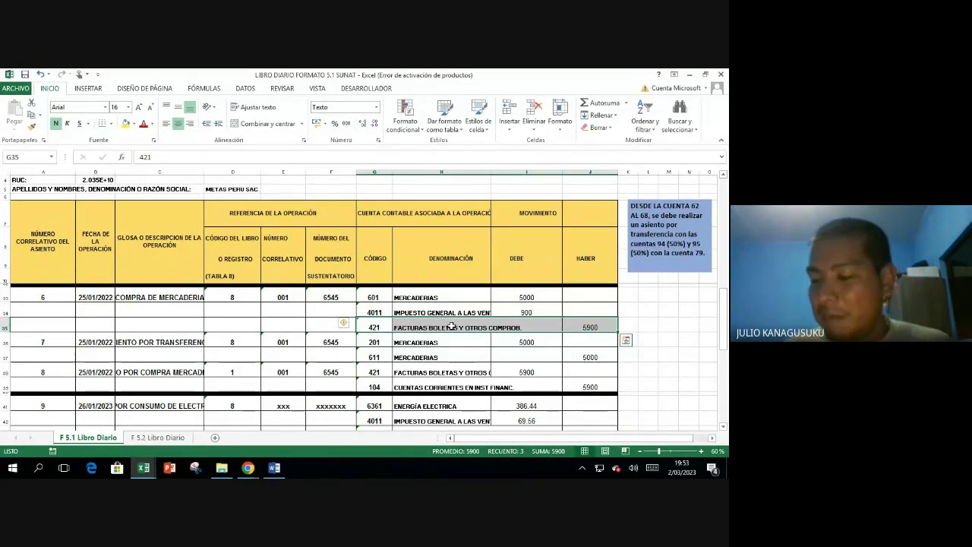
pyautogui.scroll(-1, 450, 350)
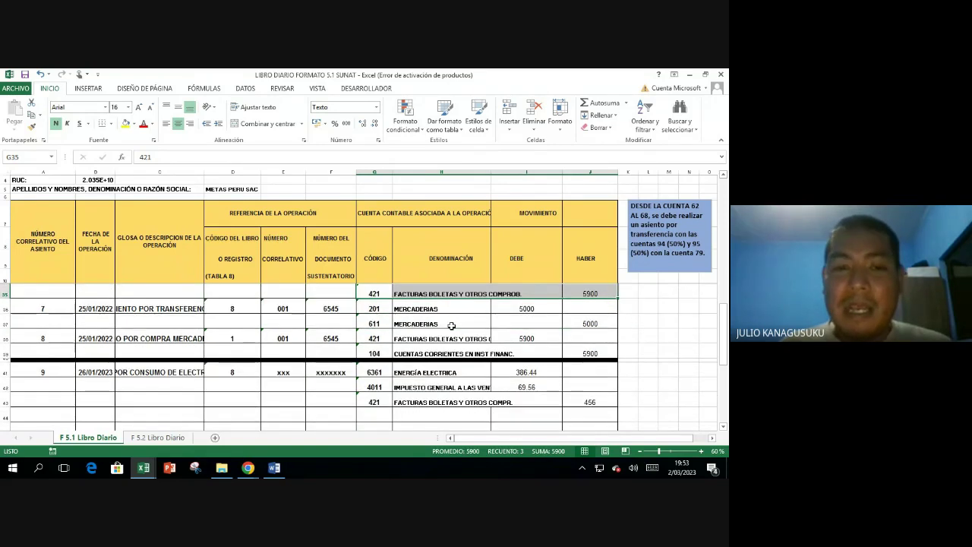
pyautogui.scroll(-1, 448, 375)
pyautogui.click(448, 375)
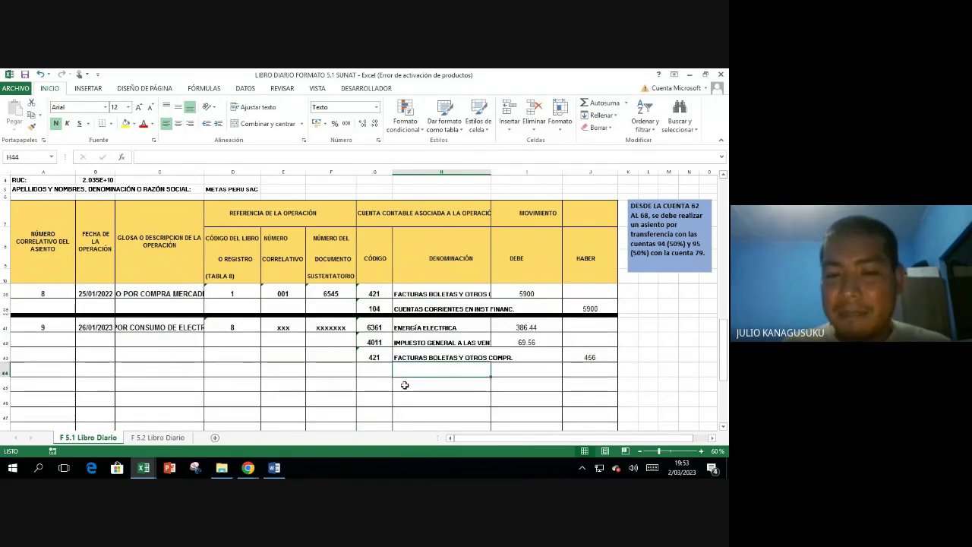
pyautogui.click(381, 372)
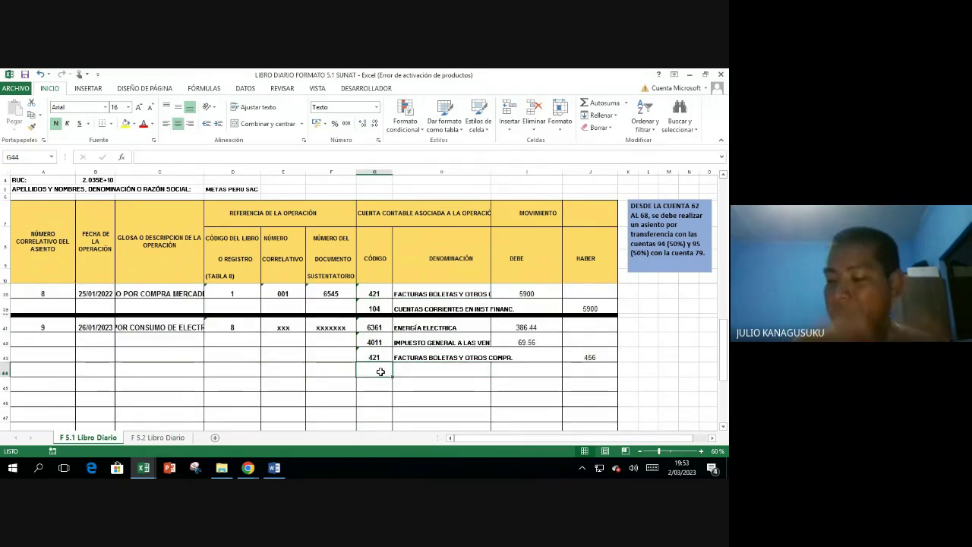
pyautogui.scroll(2, 380, 371)
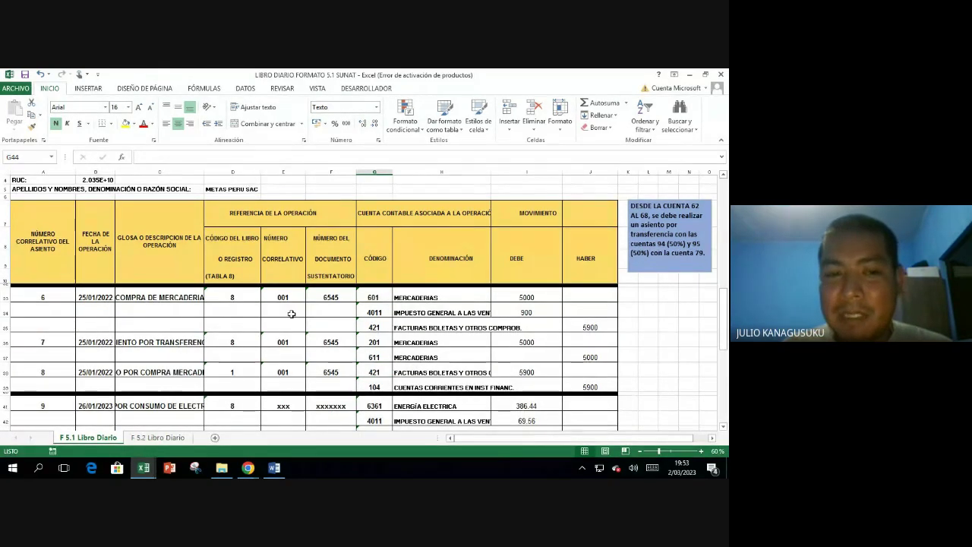
pyautogui.click(189, 339)
pyautogui.moveTo(372, 342); pyautogui.dragTo(408, 346)
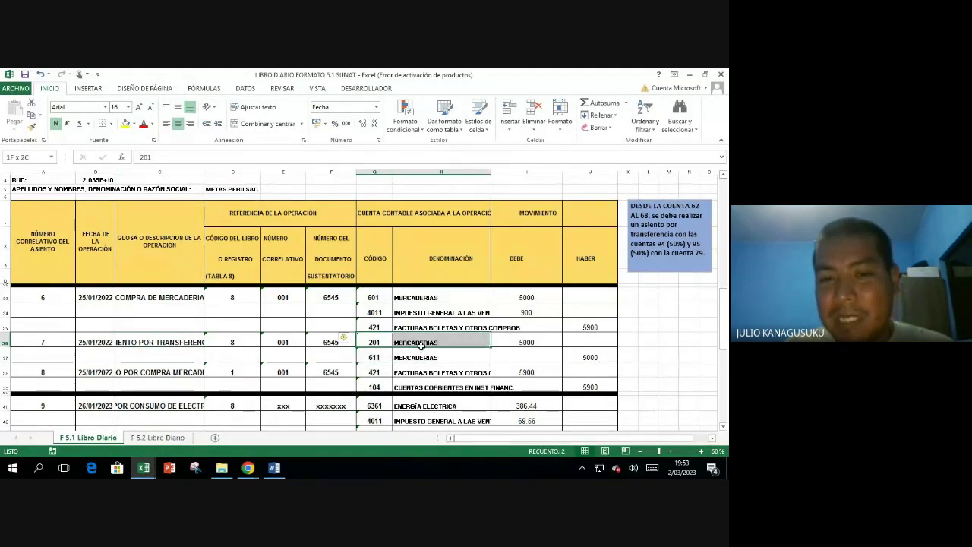
pyautogui.moveTo(408, 346); pyautogui.dragTo(571, 359)
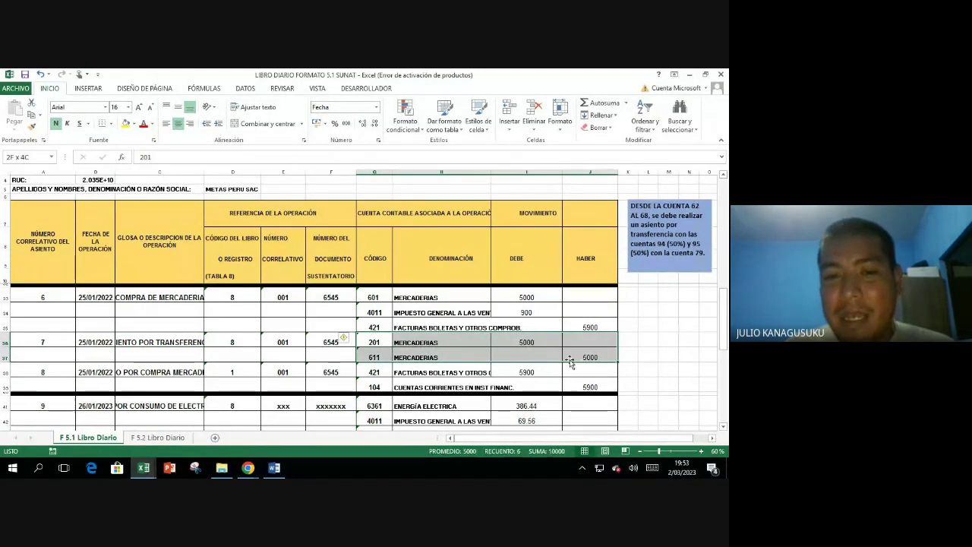
pyautogui.scroll(-1, 377, 331)
pyautogui.scroll(-1, 378, 331)
pyautogui.click(379, 331)
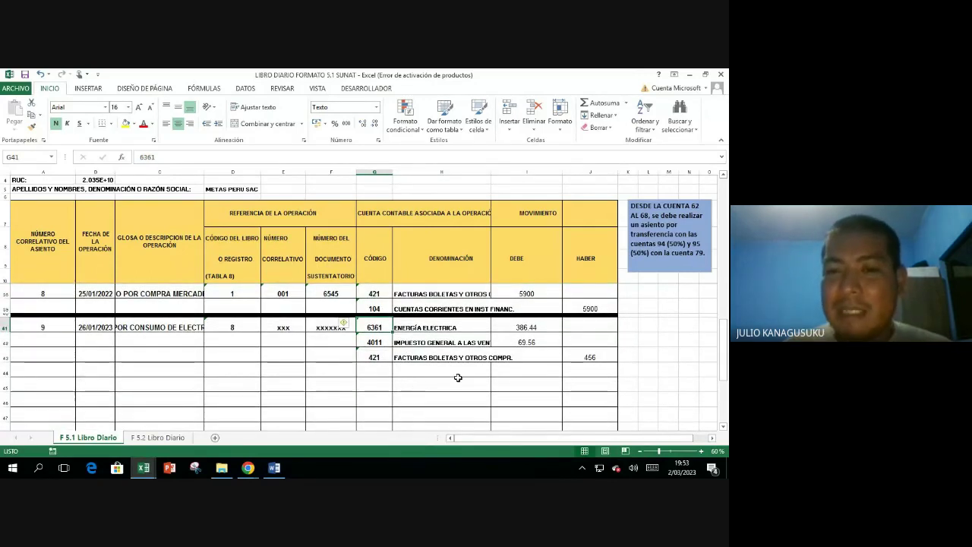
pyautogui.scroll(1, 458, 377)
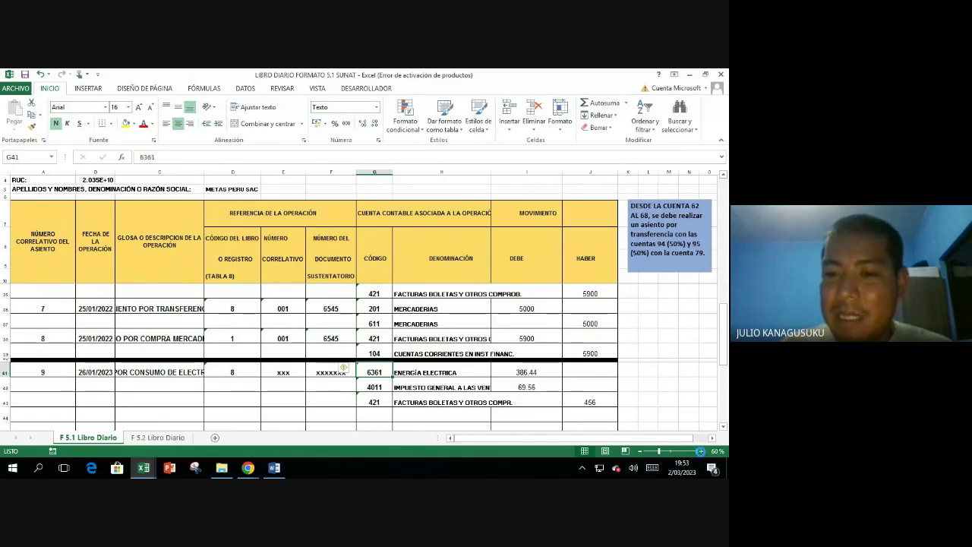
# Zoom to 90% and scroll to show entry 9's DEBE/HABER amounts and the accounts 62–68 note
pyautogui.click(700, 451)
pyautogui.click(700, 451)
pyautogui.click(700, 451)
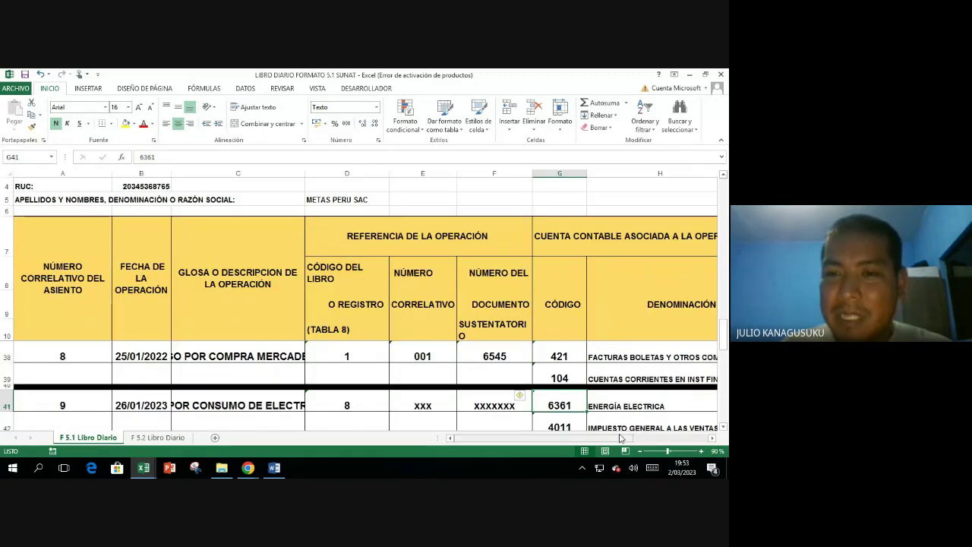
pyautogui.moveTo(621, 438); pyautogui.dragTo(695, 439)
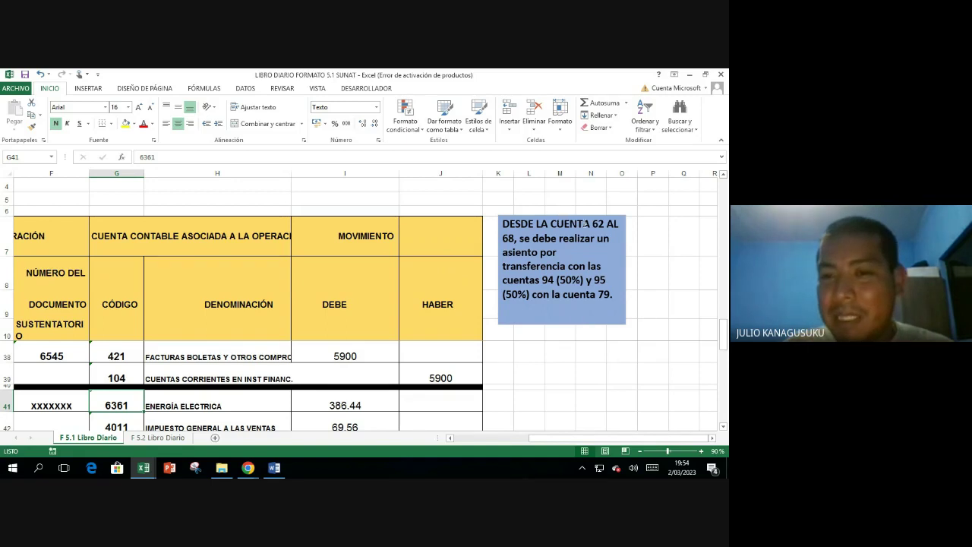
pyautogui.moveTo(588, 223); pyautogui.dragTo(605, 238)
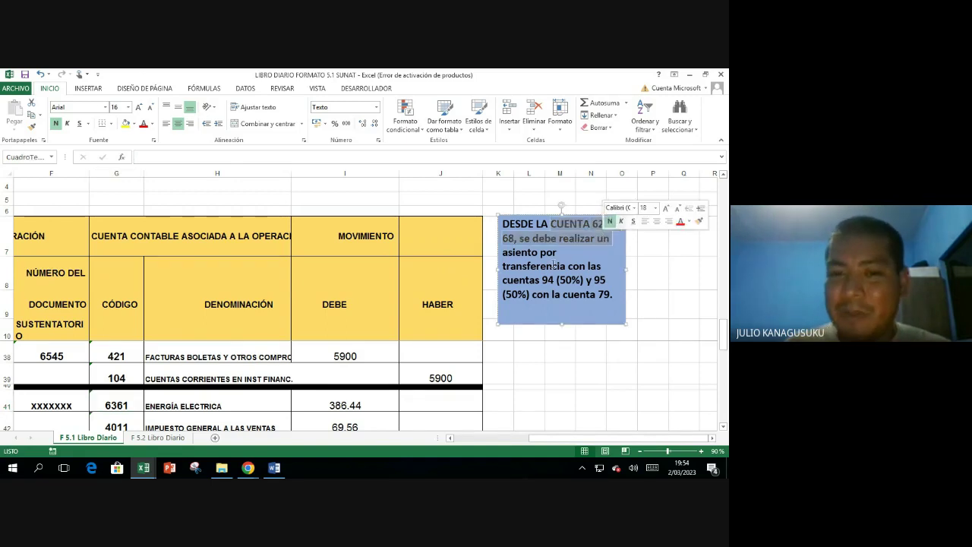
pyautogui.scroll(-1, 486, 304)
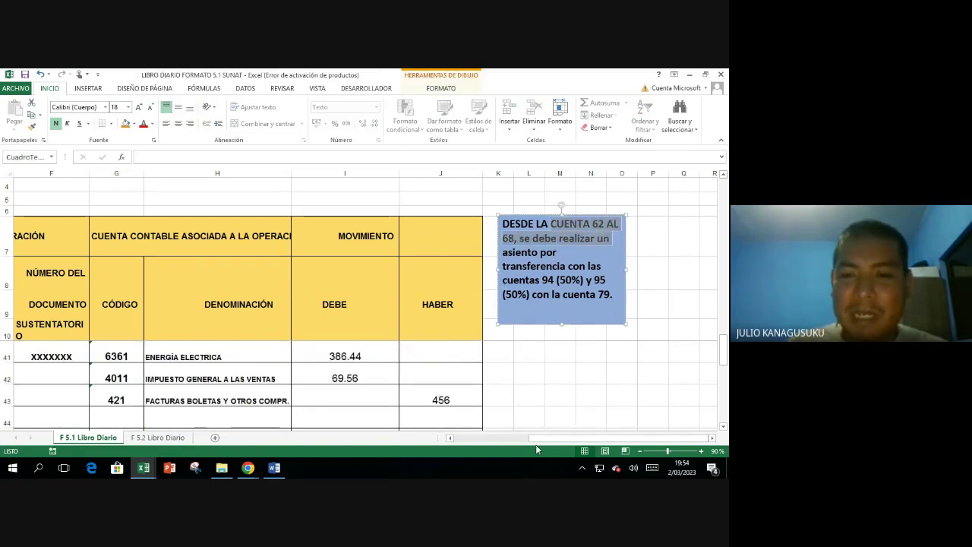
pyautogui.moveTo(536, 438); pyautogui.dragTo(506, 439)
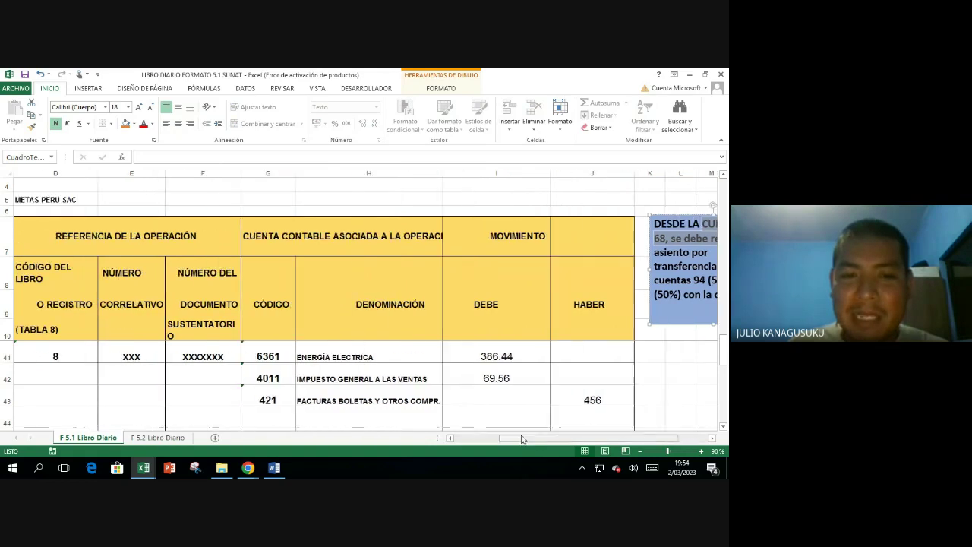
pyautogui.click(282, 357)
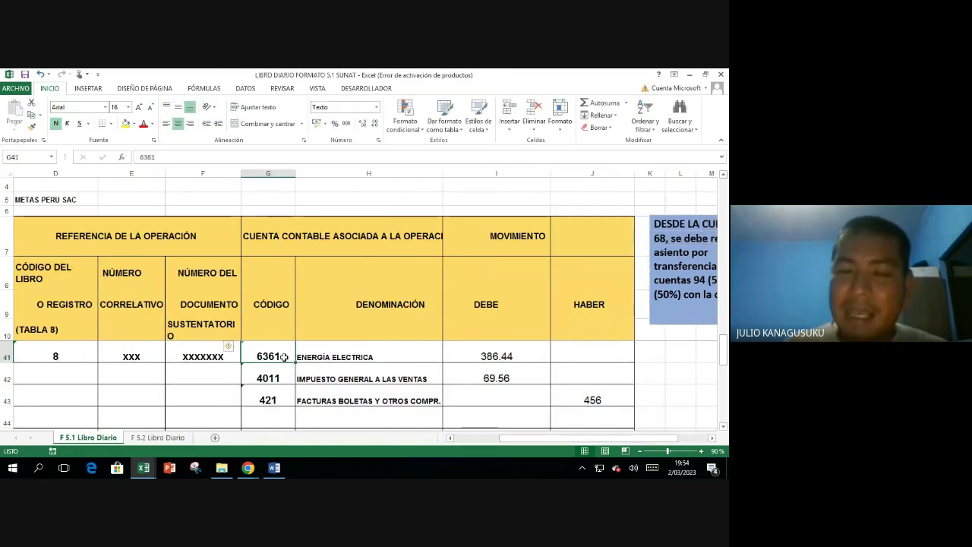
pyautogui.moveTo(536, 439); pyautogui.dragTo(552, 446)
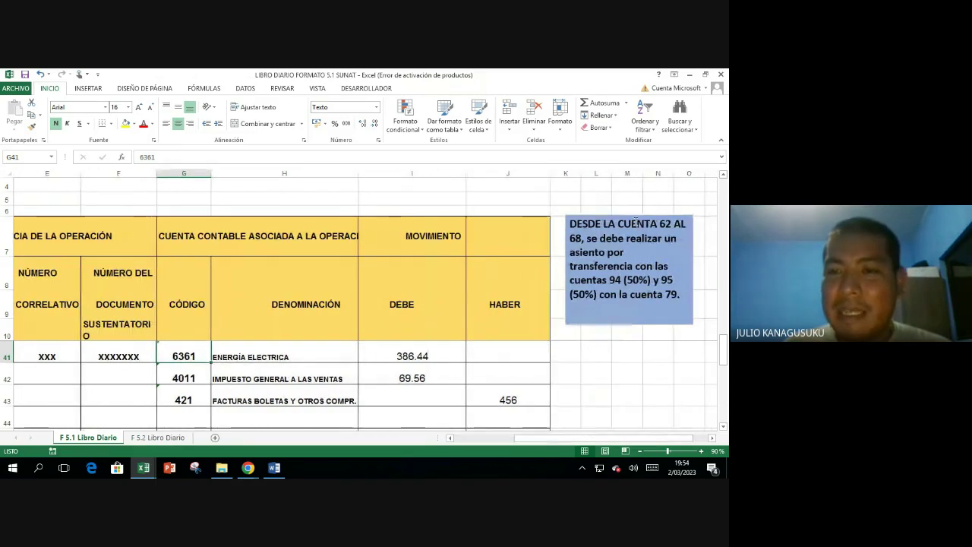
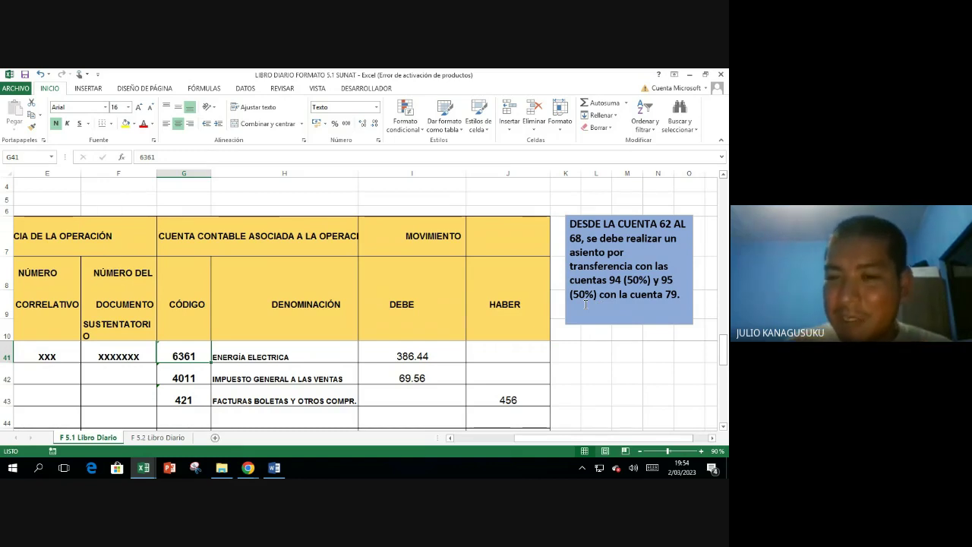
# Set the sheet zoom to 80% and scroll back left to column A, the entry number column
pyautogui.click(638, 453)
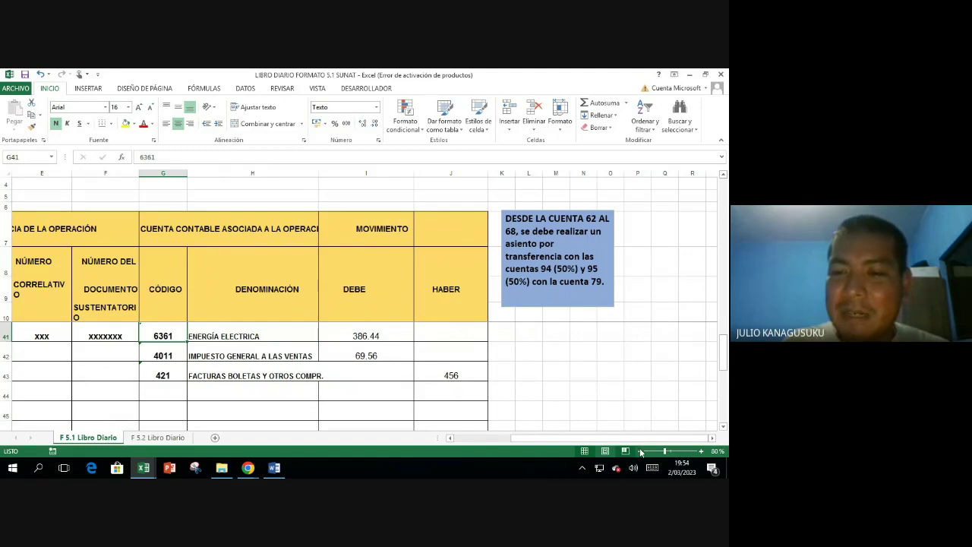
pyautogui.click(639, 451)
pyautogui.click(639, 451)
pyautogui.click(639, 451)
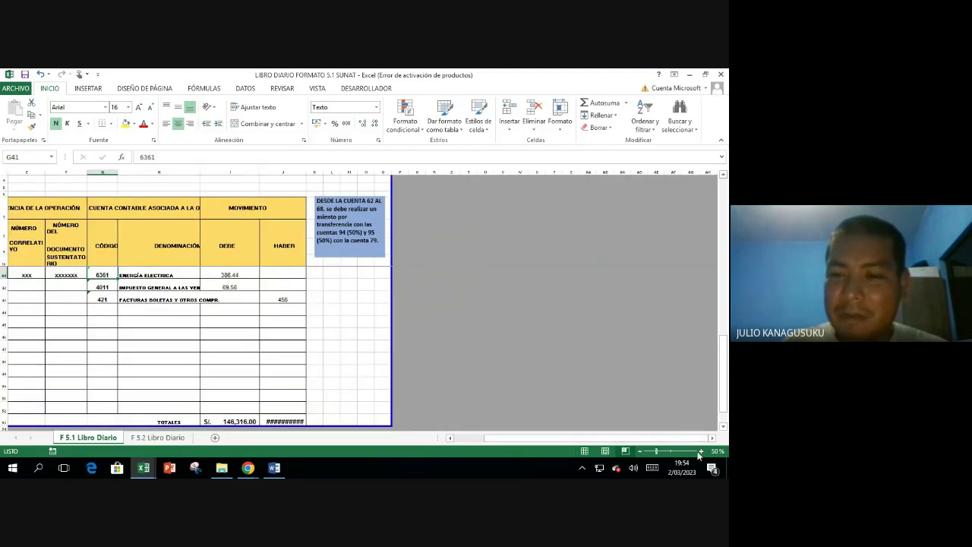
pyautogui.click(699, 451)
pyautogui.click(699, 451)
pyautogui.click(699, 451)
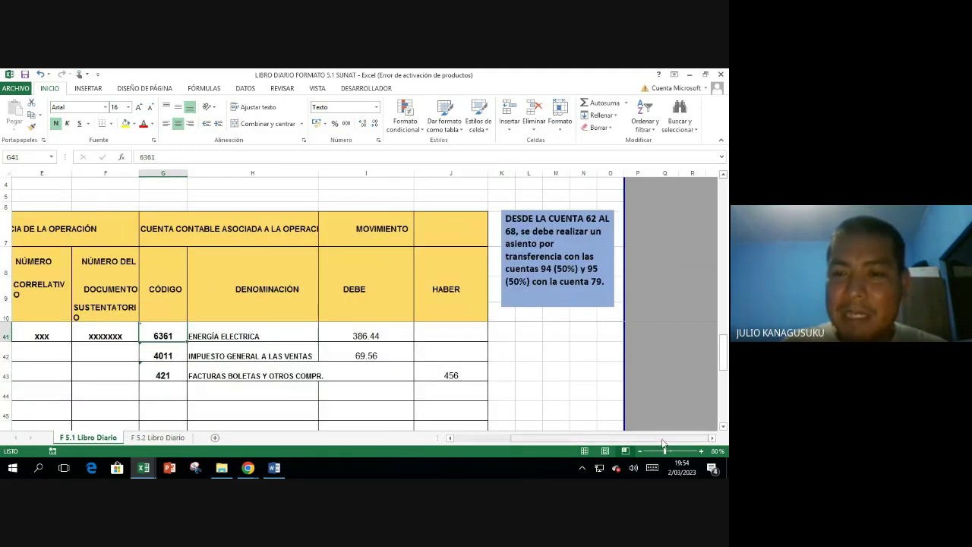
pyautogui.moveTo(662, 439); pyautogui.dragTo(604, 439)
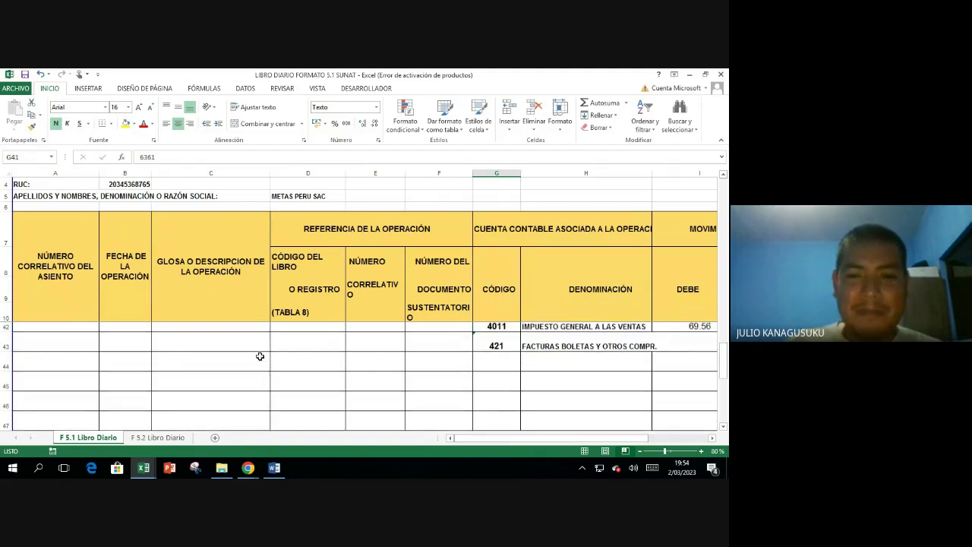
# Enter entry number 10 in A44 with the date 26/01/2023
pyautogui.click(60, 395)
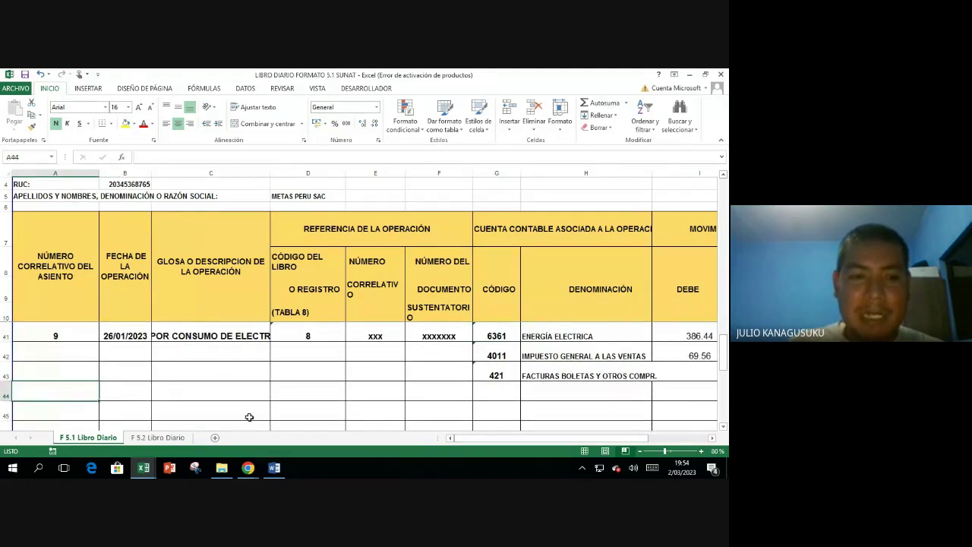
pyautogui.write('10')
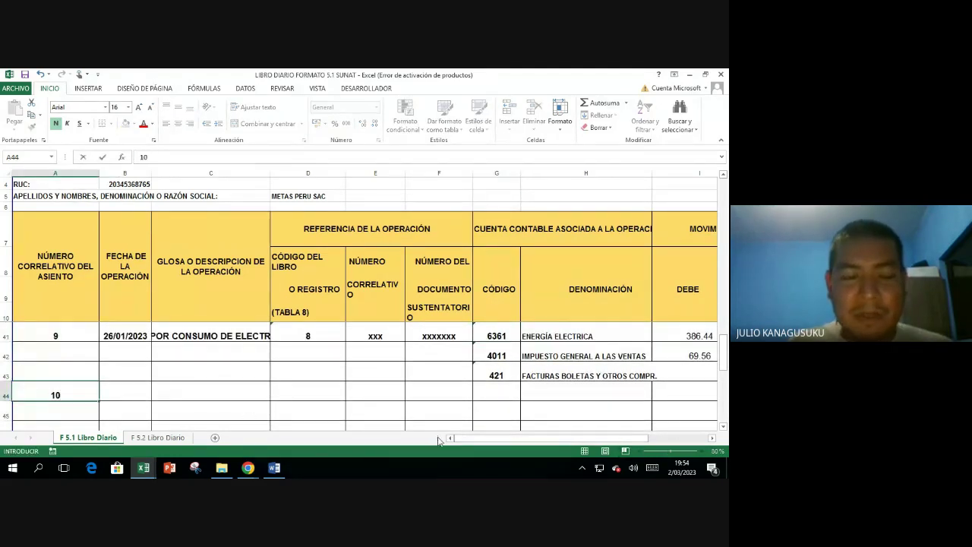
pyautogui.press('Tab')
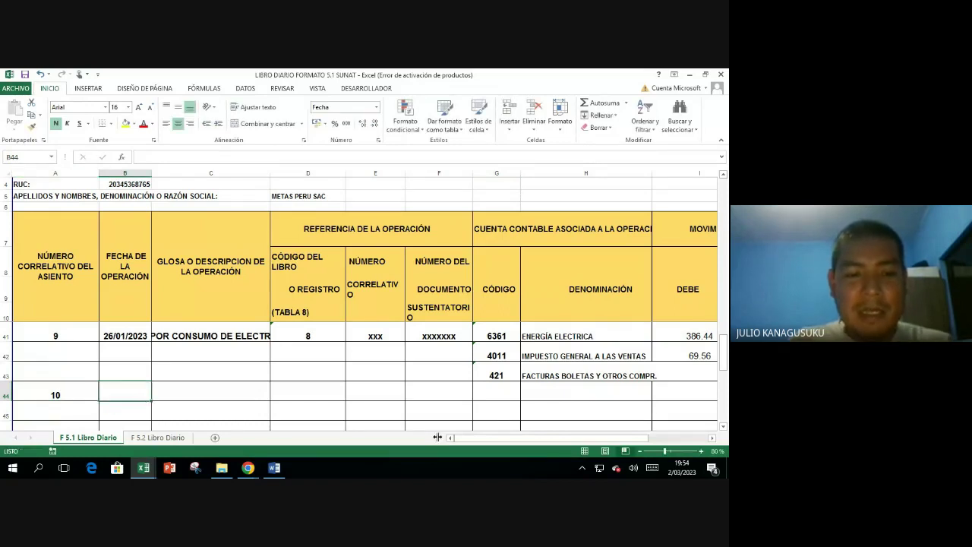
pyautogui.write('20')
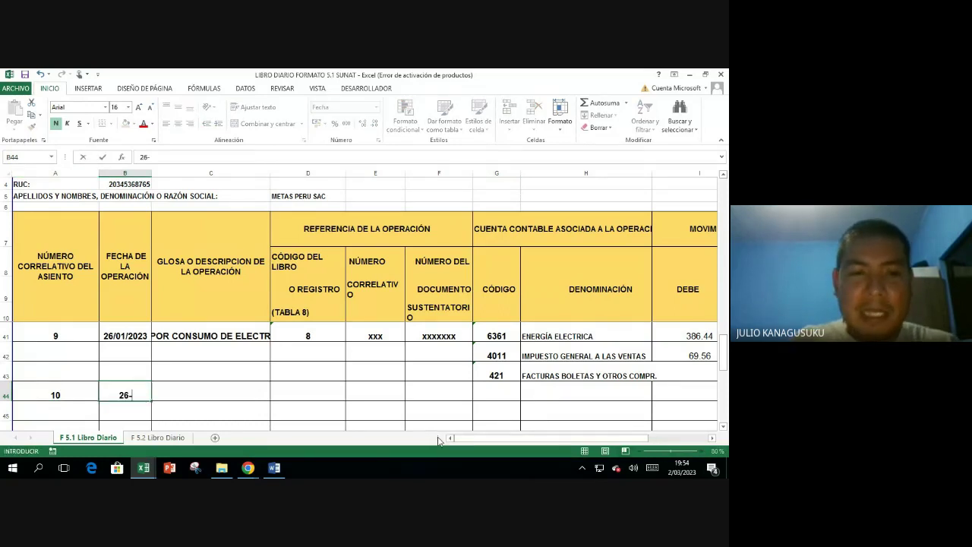
pyautogui.write('23')
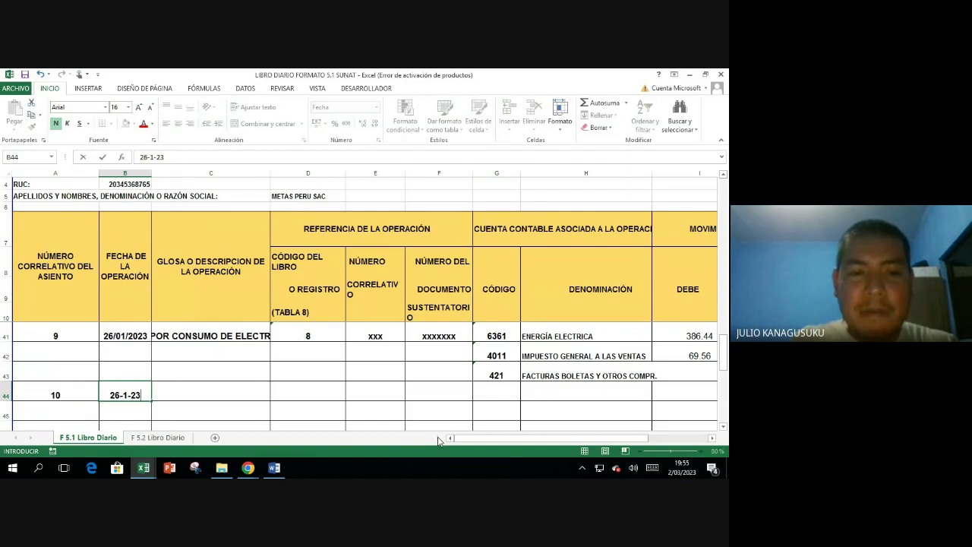
pyautogui.press('Return')
# Fill in description 'ASIENTO POR TRANSFERECIA', book code 8, correlativo xxx and document number xxxxxxx
pyautogui.press('Right')
pyautogui.press('Up')
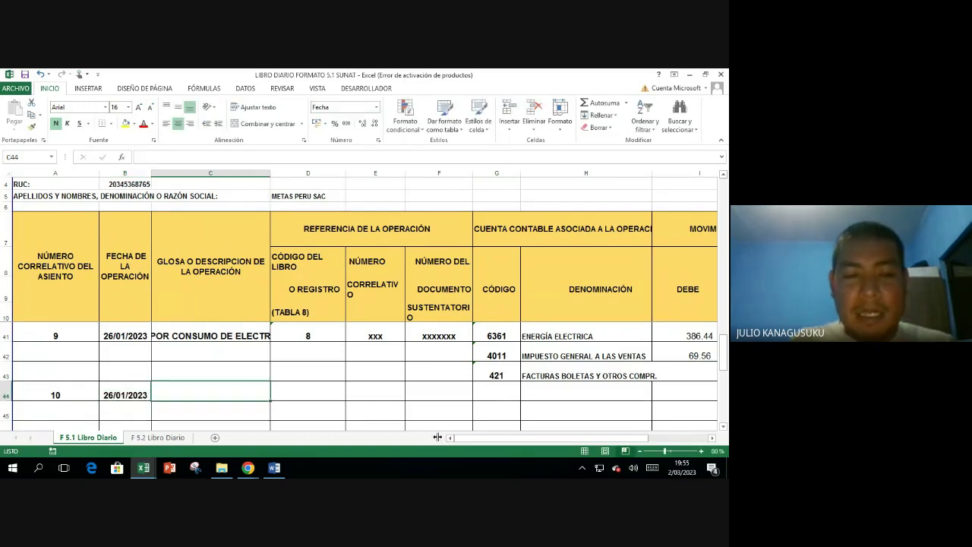
pyautogui.write('ASIENTO P')
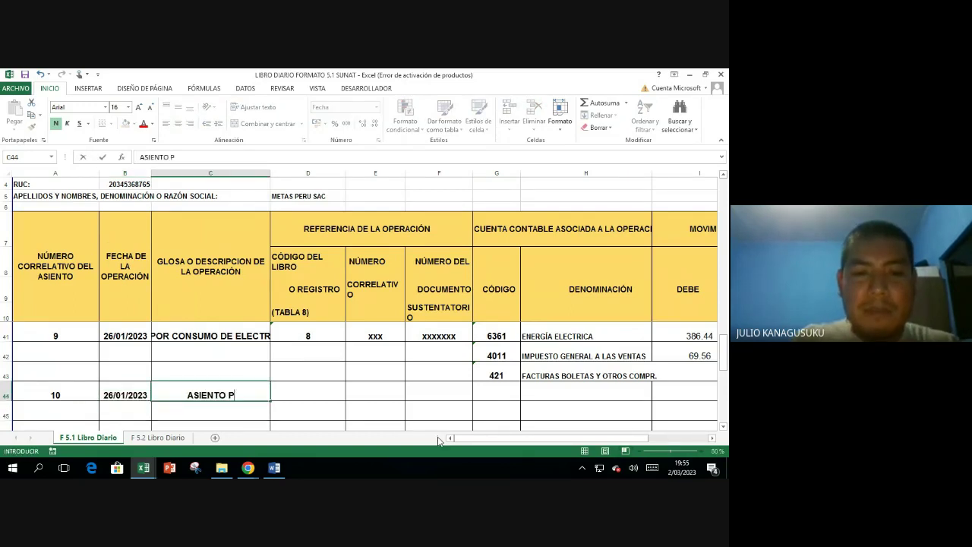
pyautogui.write('OR TRANSFER')
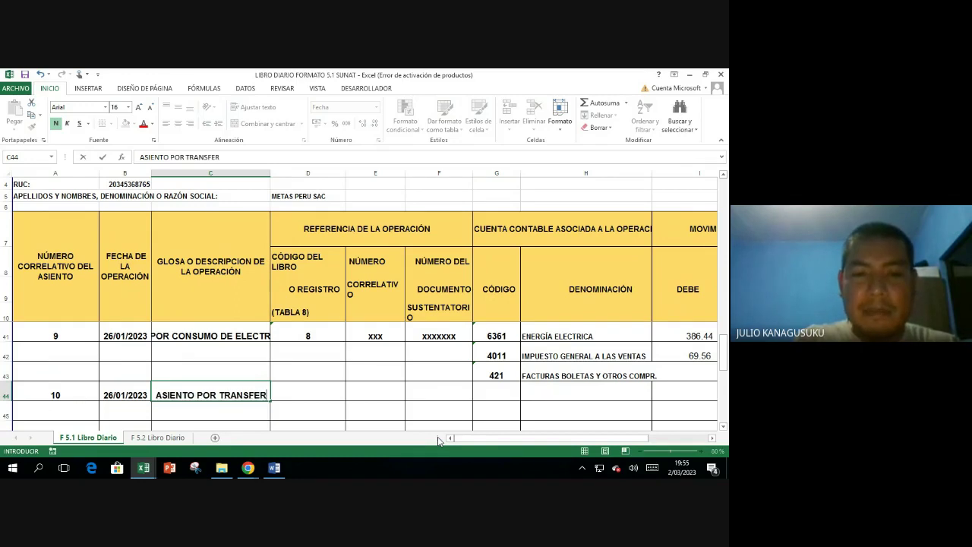
pyautogui.write('ECIA')
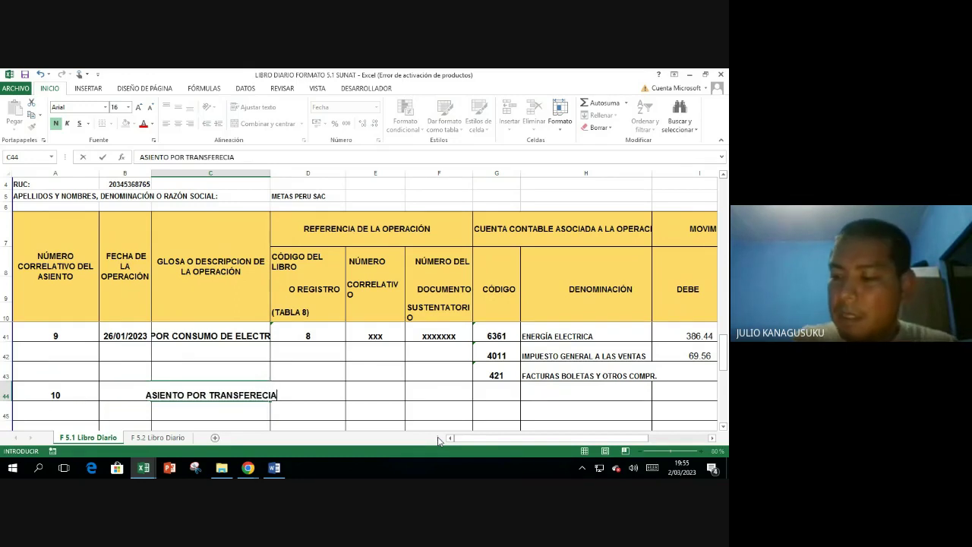
pyautogui.press('Tab')
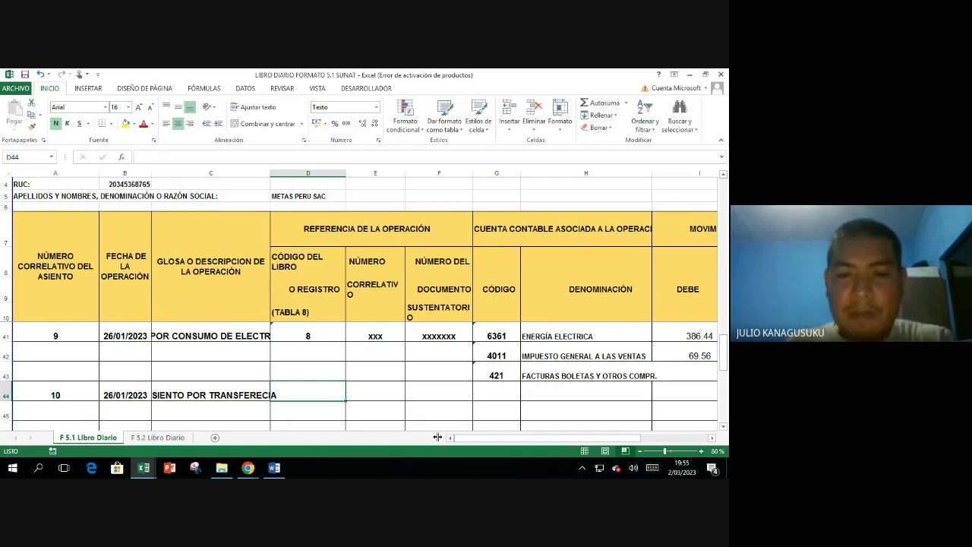
pyautogui.write('8')
pyautogui.press('Tab')
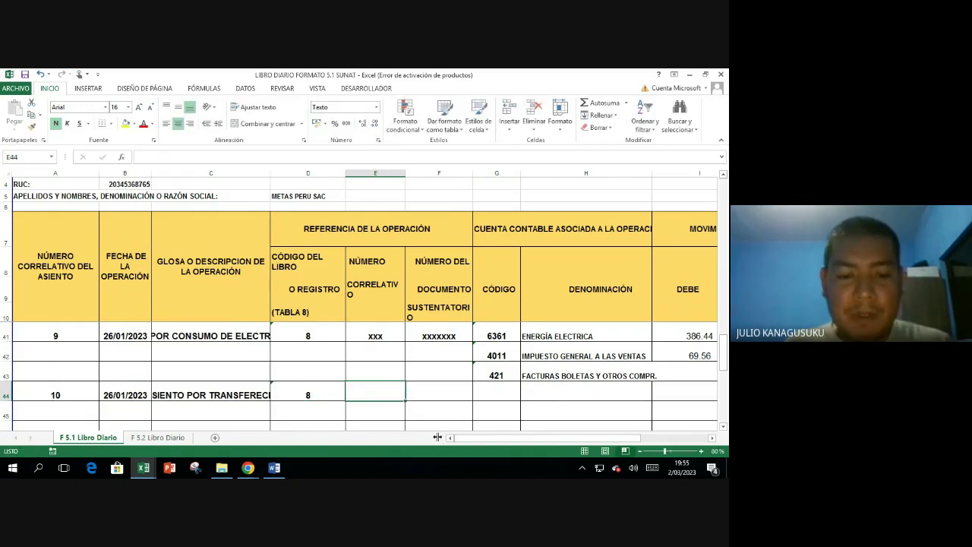
pyautogui.write('xxx')
pyautogui.press('Tab')
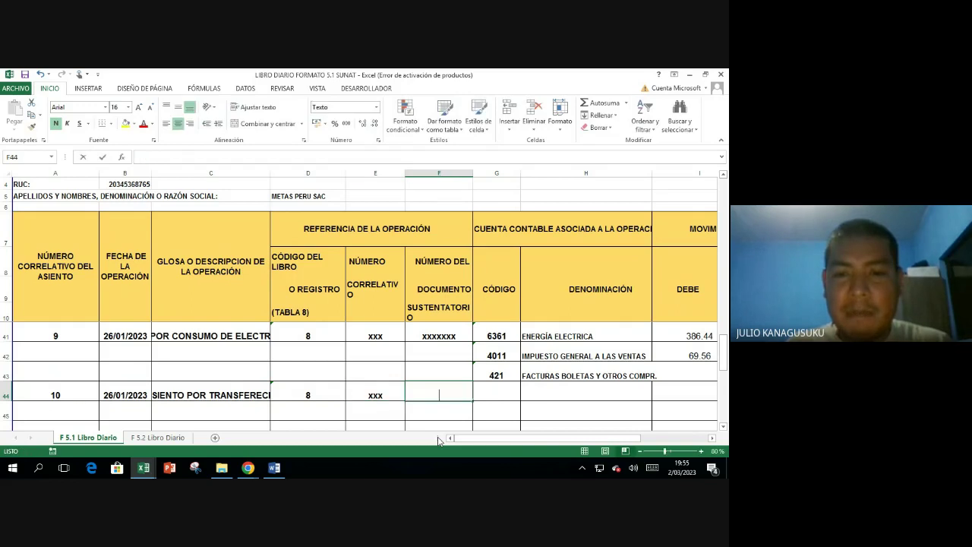
pyautogui.write('xxxxxxx')
pyautogui.press('Tab')
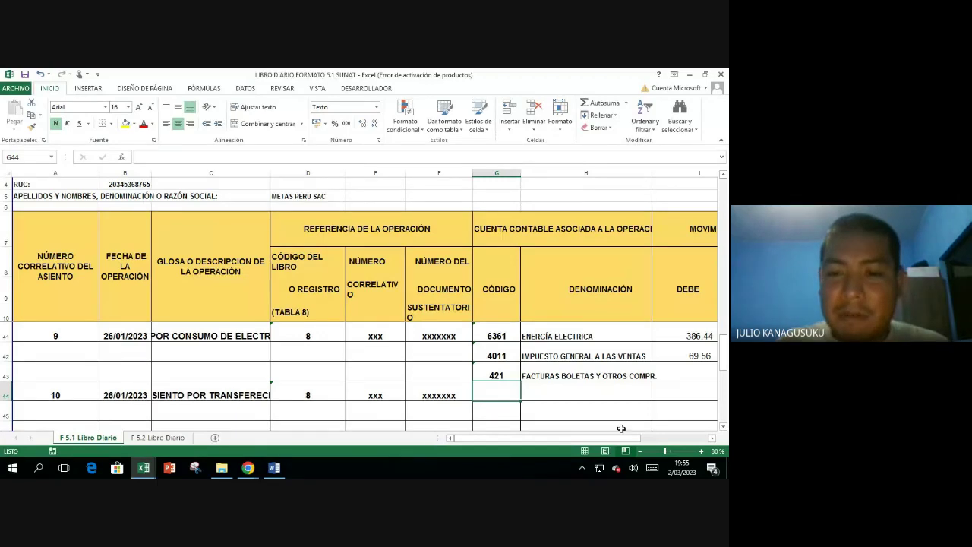
# Scroll right to the Debe/Haber columns, select I43, then switch to the PCGE PDF in Chrome
pyautogui.moveTo(623, 438); pyautogui.dragTo(673, 449)
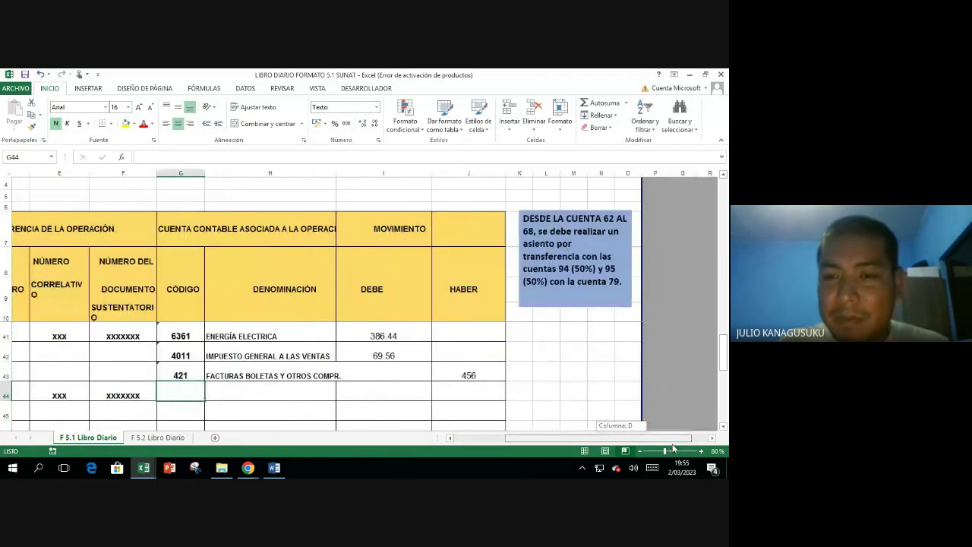
pyautogui.moveTo(673, 449); pyautogui.dragTo(660, 449)
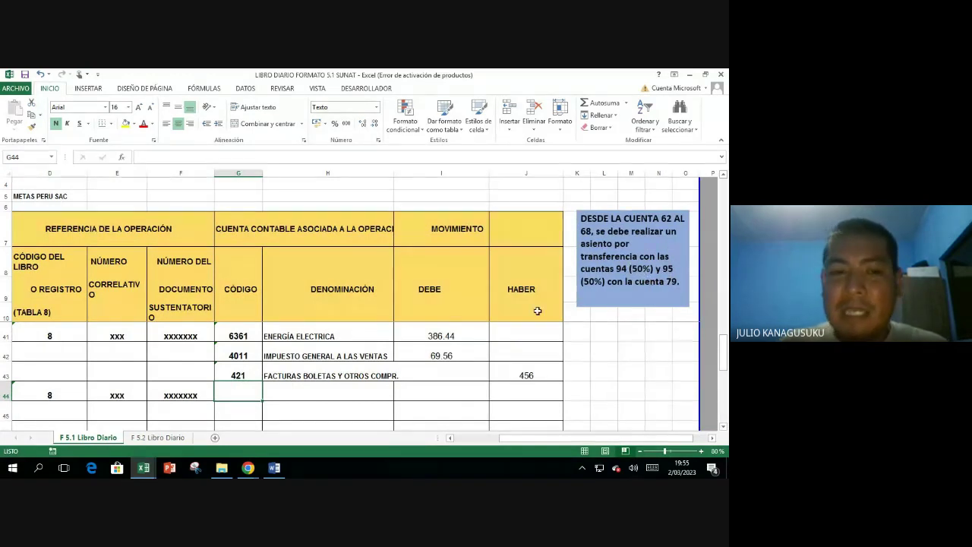
pyautogui.moveTo(248, 466)
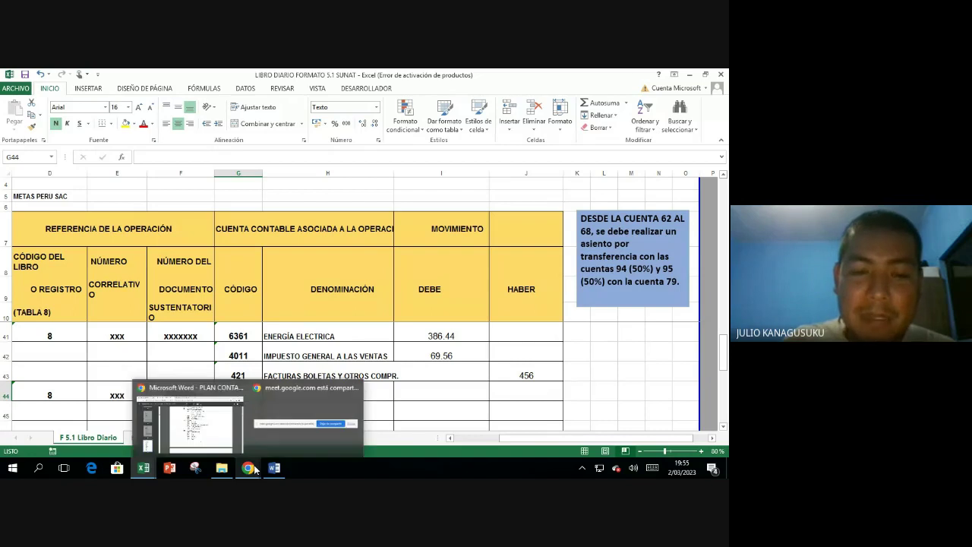
pyautogui.click(427, 419)
pyautogui.press('Up')
pyautogui.press('Up')
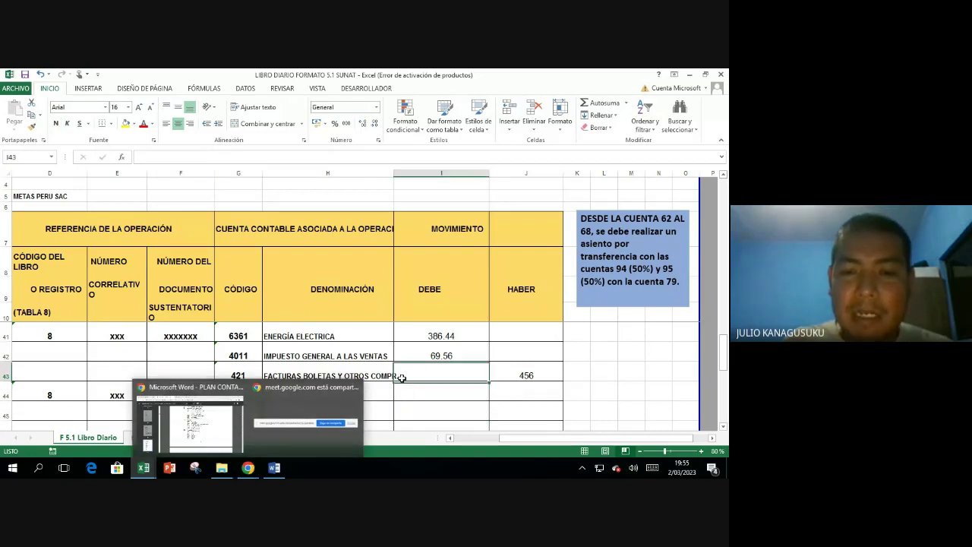
pyautogui.moveTo(251, 465)
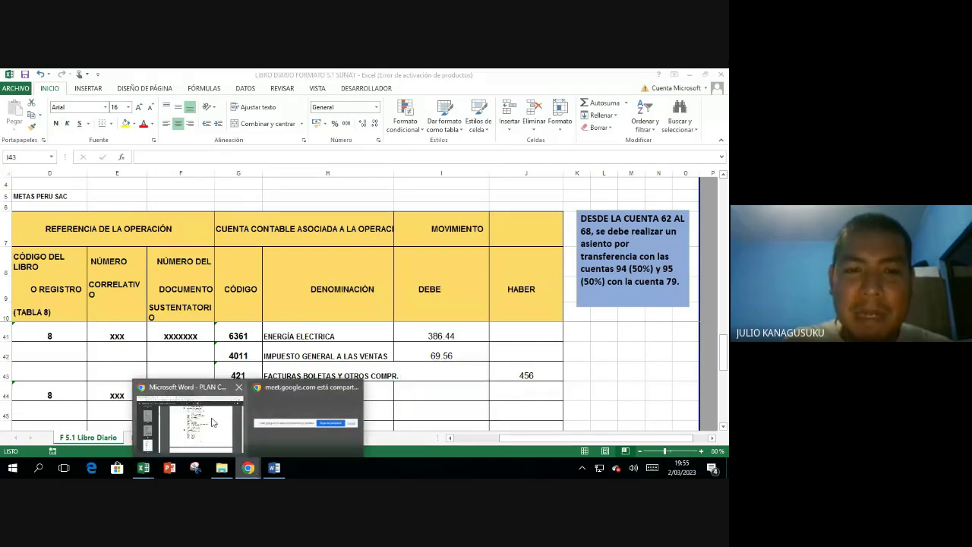
pyautogui.click(212, 417)
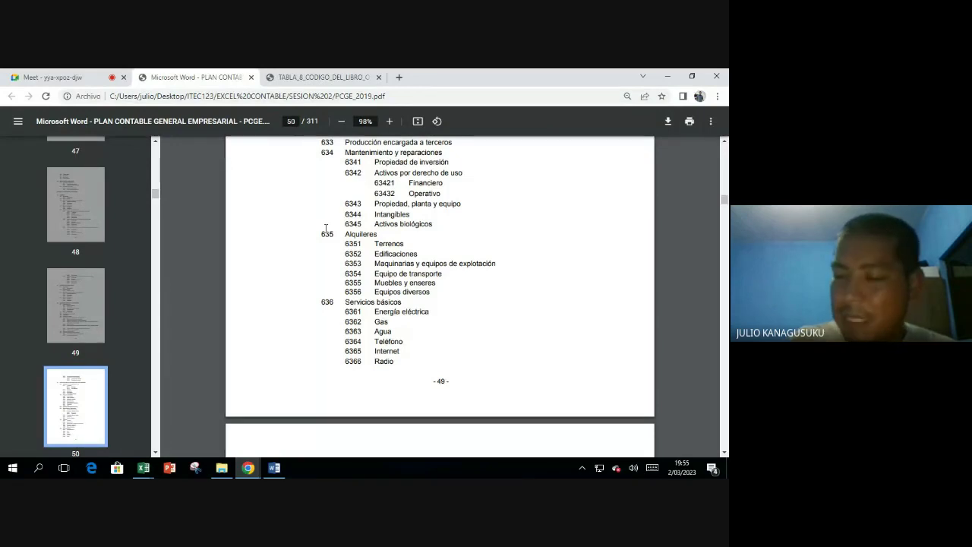
# Scroll through the PCGE accounts plan PDF toward its final pages
pyautogui.scroll(-6, 325, 227)
pyautogui.scroll(-6, 326, 228)
pyautogui.scroll(-6, 326, 227)
pyautogui.scroll(-3, 326, 228)
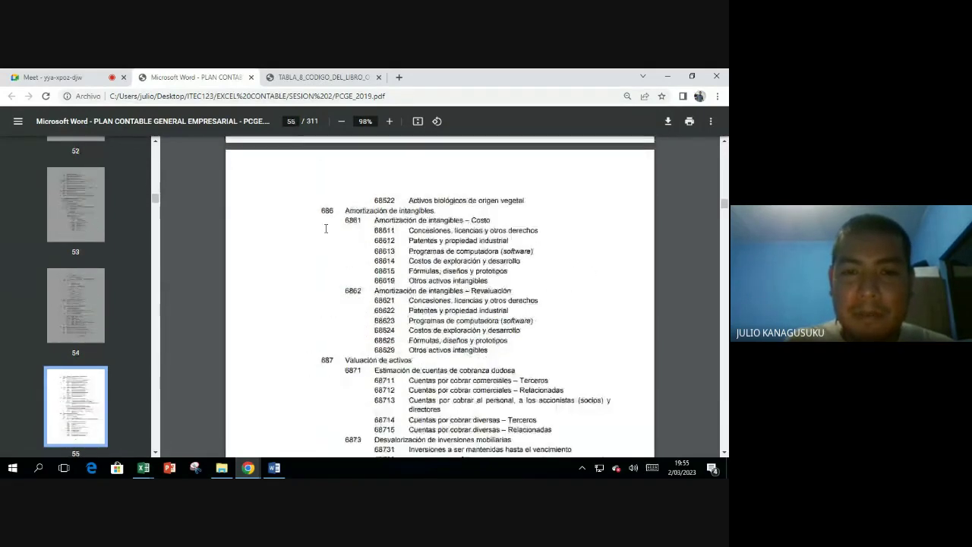
pyautogui.scroll(-6, 325, 228)
pyautogui.scroll(-6, 325, 228)
pyautogui.scroll(-6, 325, 228)
pyautogui.scroll(-6, 326, 228)
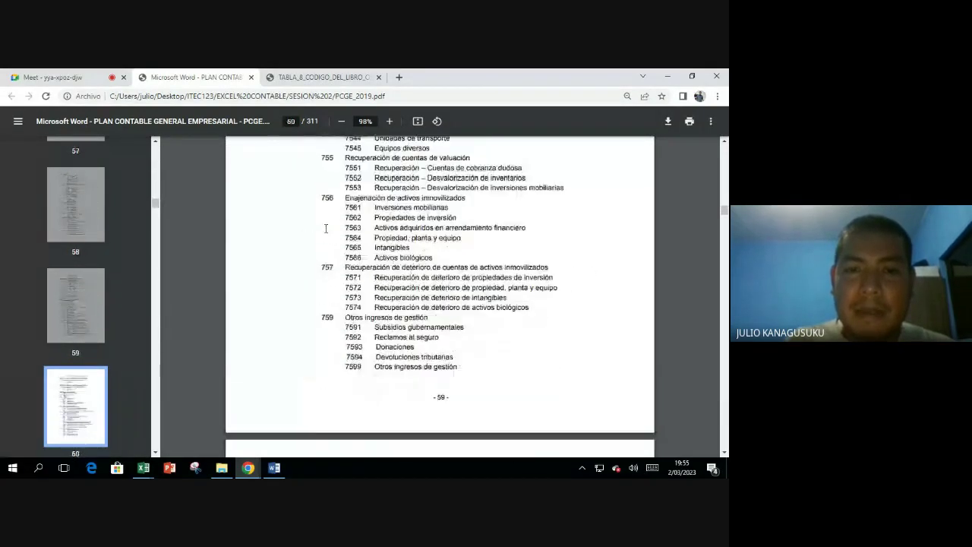
pyautogui.scroll(-6, 326, 228)
pyautogui.scroll(-6, 326, 228)
pyautogui.scroll(5, 326, 228)
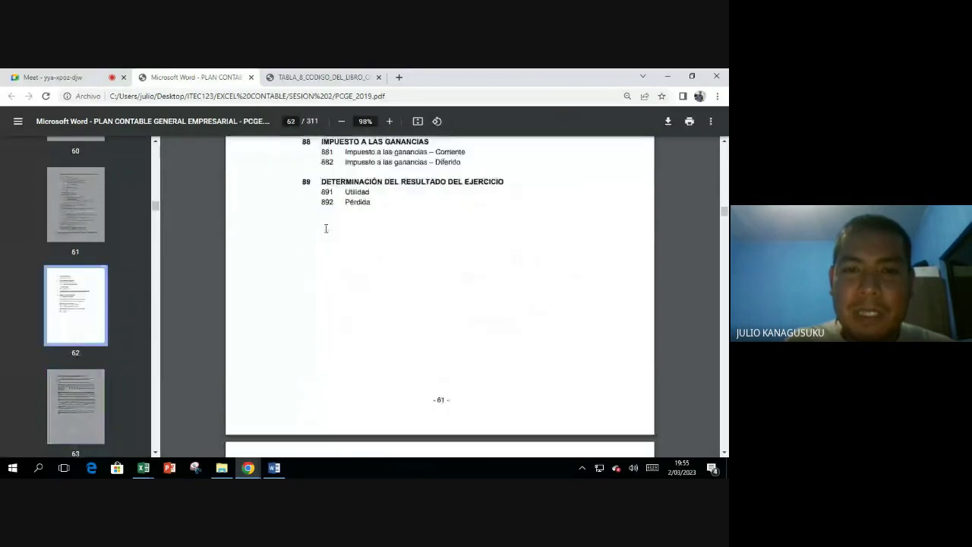
pyautogui.scroll(5, 326, 228)
pyautogui.scroll(5, 326, 228)
pyautogui.scroll(5, 325, 228)
pyautogui.scroll(3, 325, 228)
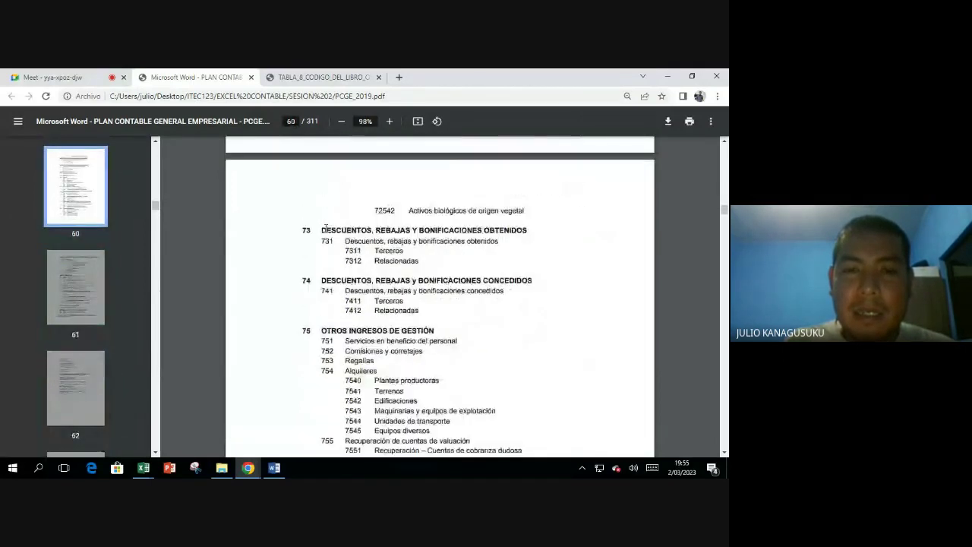
pyautogui.scroll(-5, 326, 228)
pyautogui.scroll(-3, 326, 228)
pyautogui.scroll(-5, 326, 228)
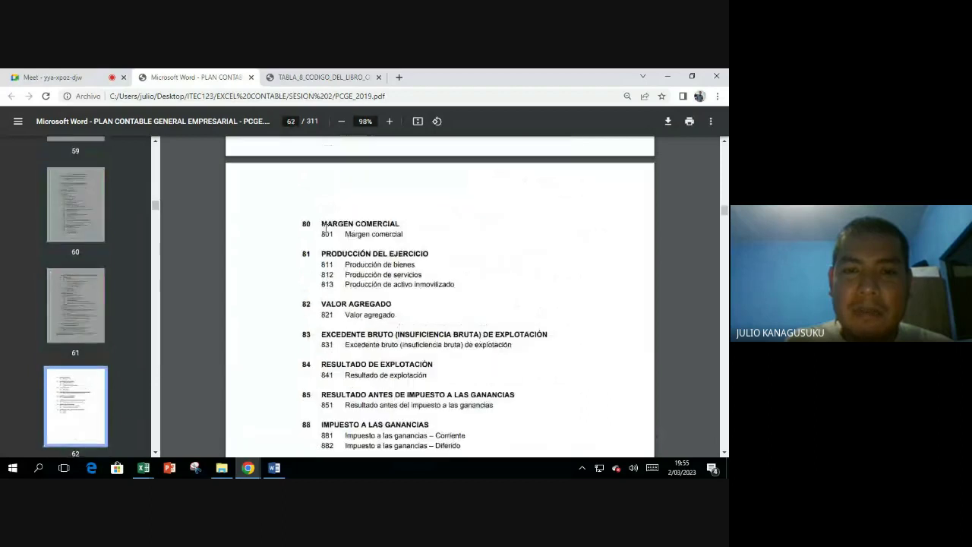
pyautogui.scroll(-4, 326, 228)
pyautogui.scroll(-4, 326, 228)
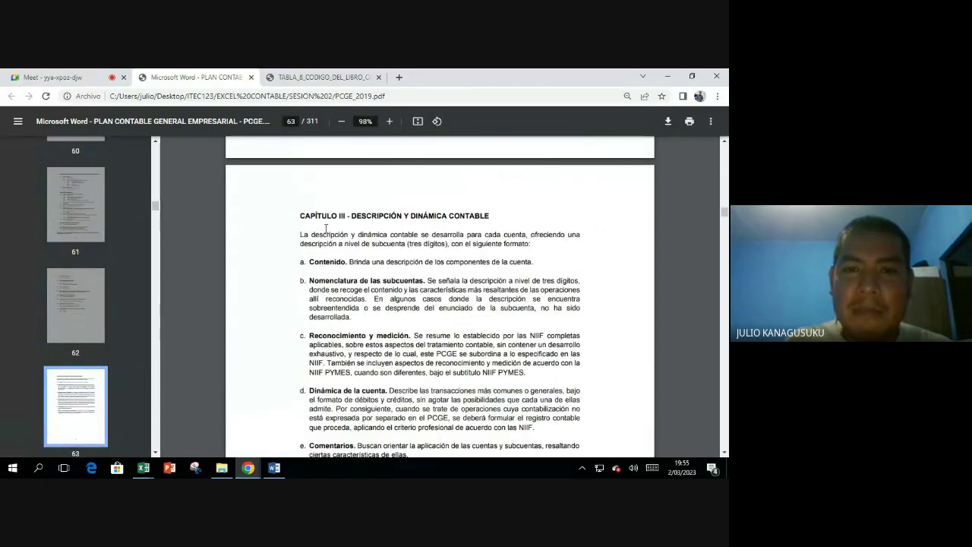
pyautogui.scroll(4, 326, 228)
pyautogui.scroll(3, 326, 228)
pyautogui.scroll(-3, 326, 228)
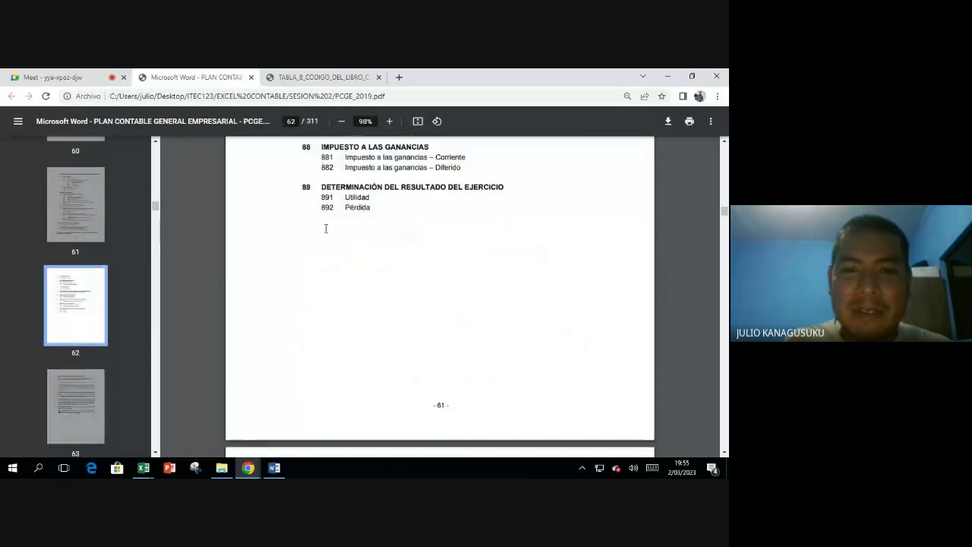
pyautogui.scroll(-7, 326, 228)
pyautogui.scroll(-10, 326, 228)
pyautogui.scroll(-5, 326, 228)
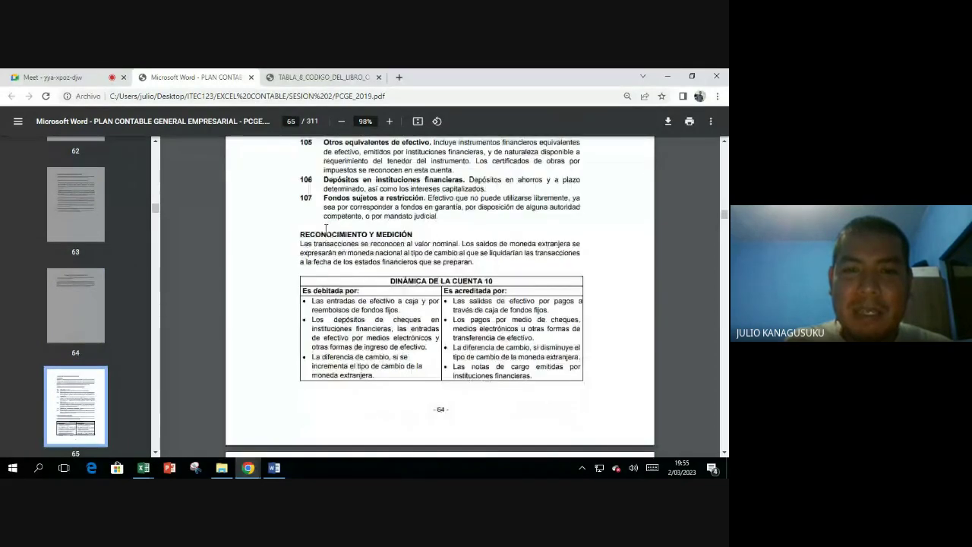
pyautogui.scroll(-5, 325, 228)
pyautogui.scroll(-5, 326, 228)
pyautogui.scroll(-5, 325, 228)
pyautogui.scroll(-10, 326, 228)
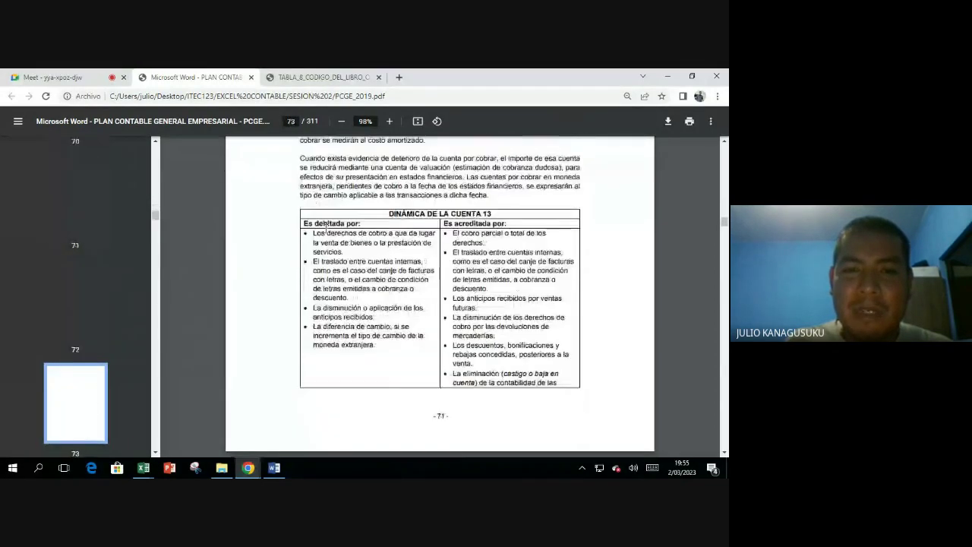
pyautogui.scroll(-15, 326, 228)
pyautogui.scroll(-20, 326, 228)
pyautogui.scroll(-20, 326, 228)
pyautogui.scroll(-20, 326, 228)
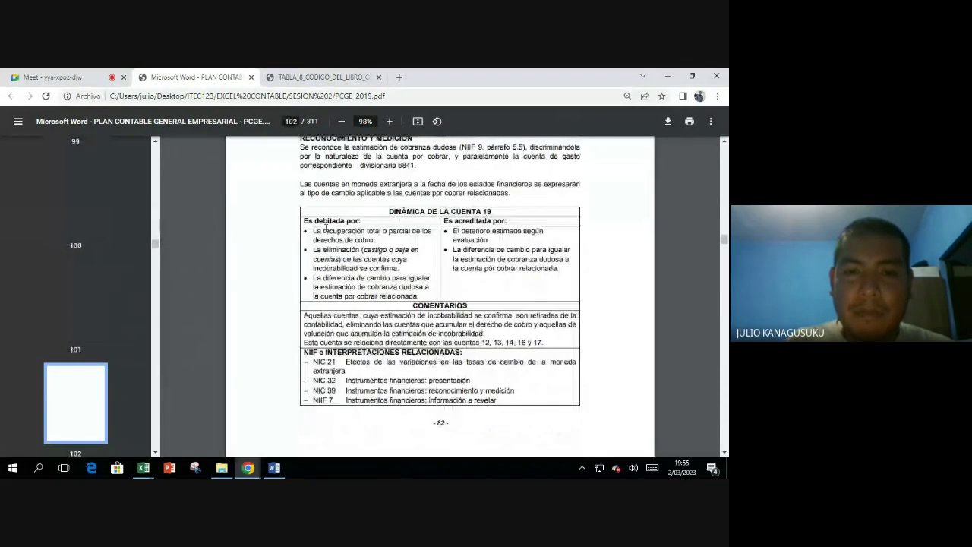
pyautogui.scroll(-20, 326, 228)
pyautogui.scroll(-3, 326, 228)
pyautogui.scroll(-3, 326, 228)
pyautogui.scroll(-3, 326, 228)
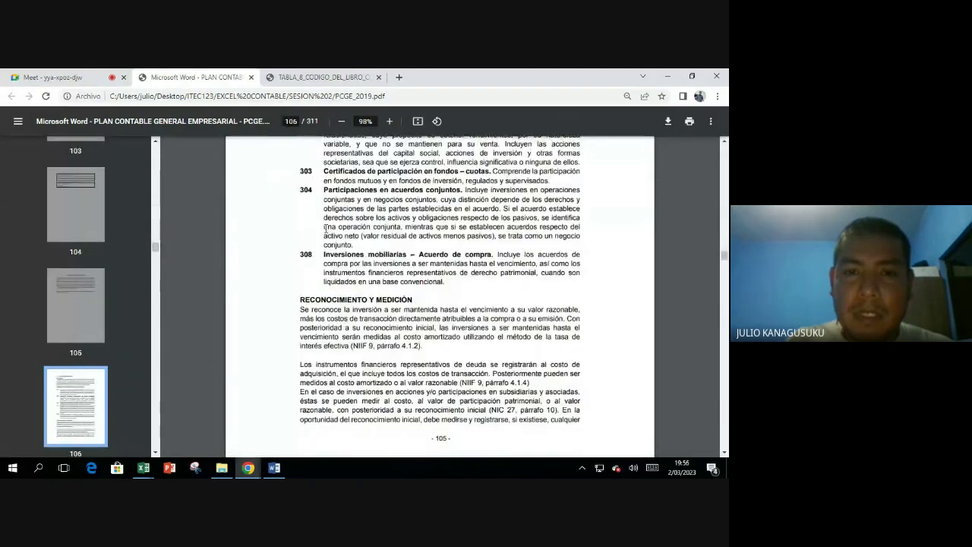
pyautogui.scroll(-2, 326, 228)
pyautogui.scroll(-6, 326, 228)
pyautogui.scroll(-6, 326, 228)
pyautogui.scroll(-6, 326, 228)
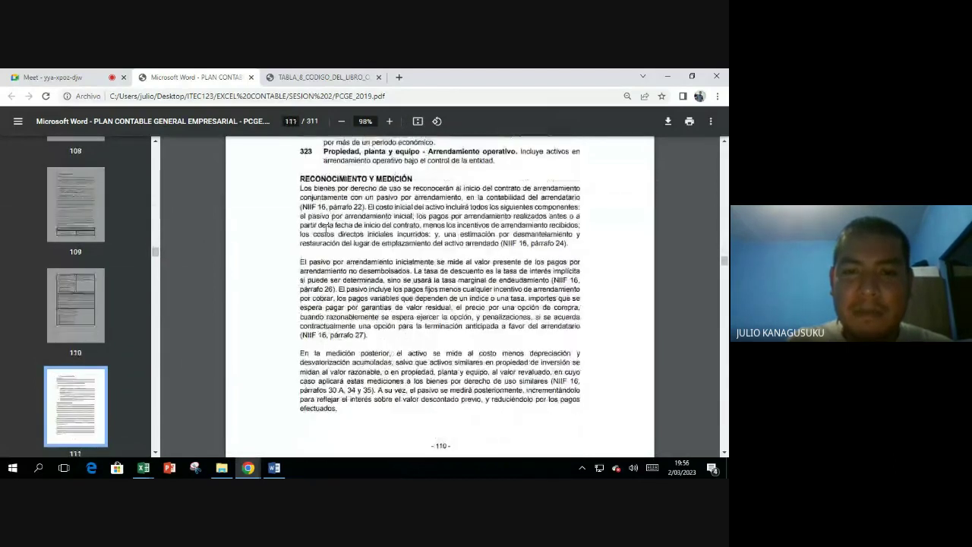
pyautogui.scroll(-5, 326, 228)
pyautogui.scroll(-20, 326, 228)
pyautogui.scroll(-20, 326, 228)
pyautogui.scroll(-20, 326, 228)
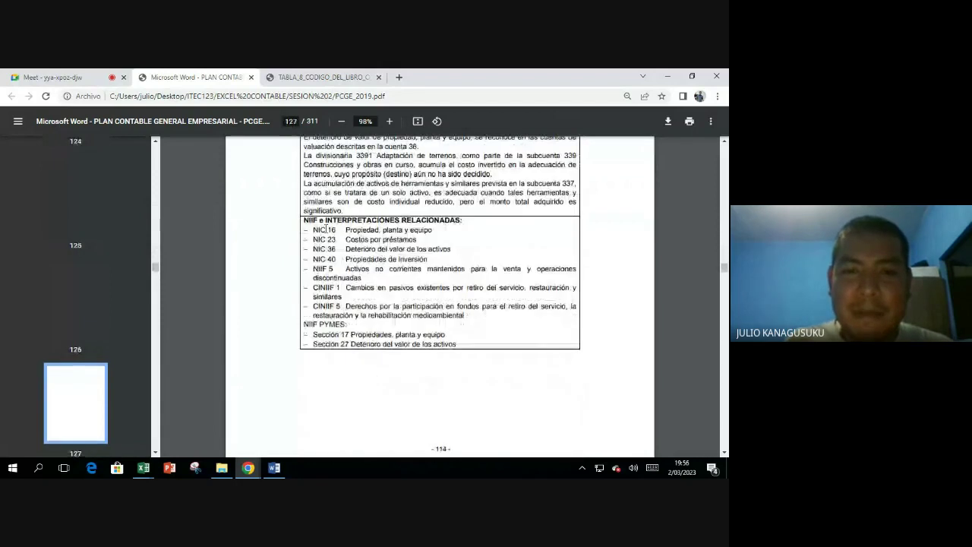
pyautogui.scroll(-20, 326, 227)
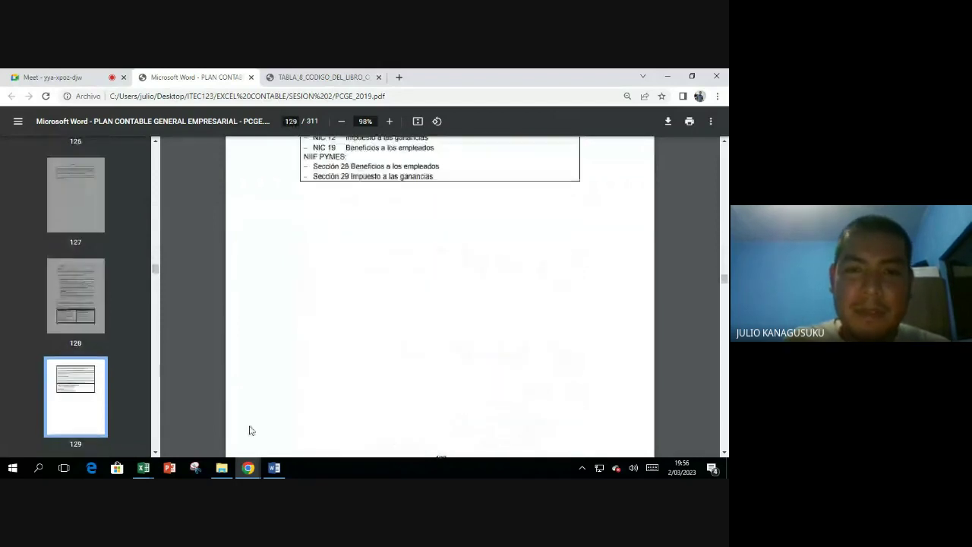
pyautogui.moveTo(155, 269); pyautogui.dragTo(155, 380)
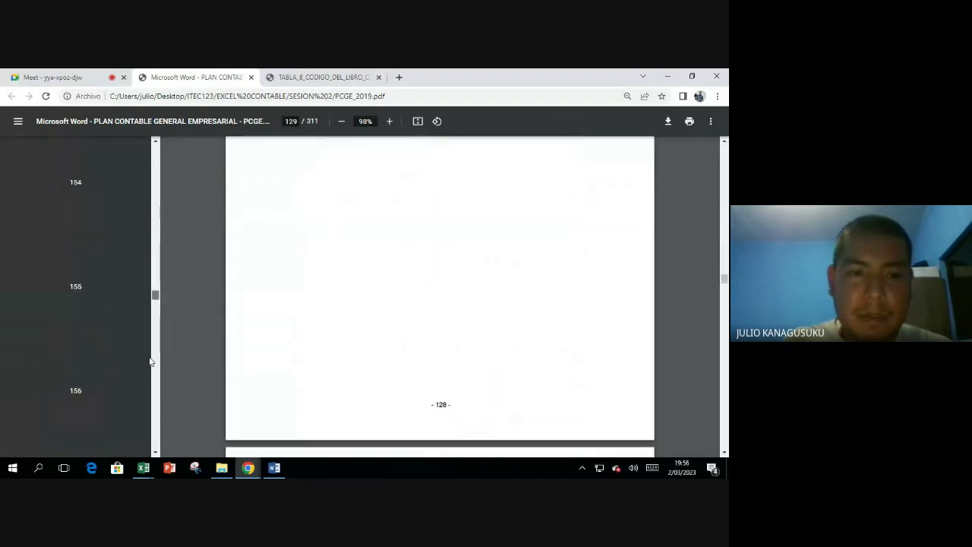
pyautogui.scroll(-15, 134, 423)
pyautogui.scroll(-15, 141, 414)
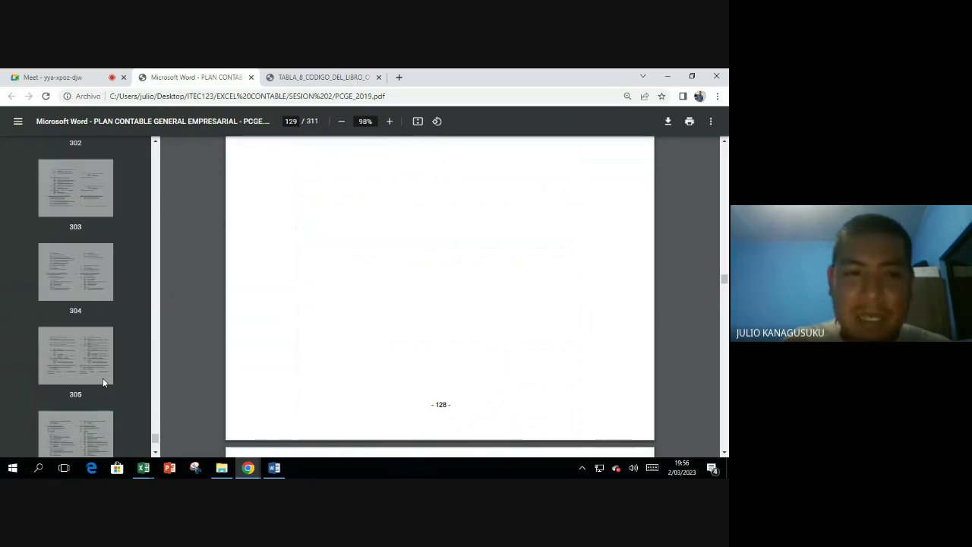
# Browse thumbnail pages 305, 308, 310 and 311, settling on page 306 with Otros ingresos de gestión
pyautogui.click(103, 363)
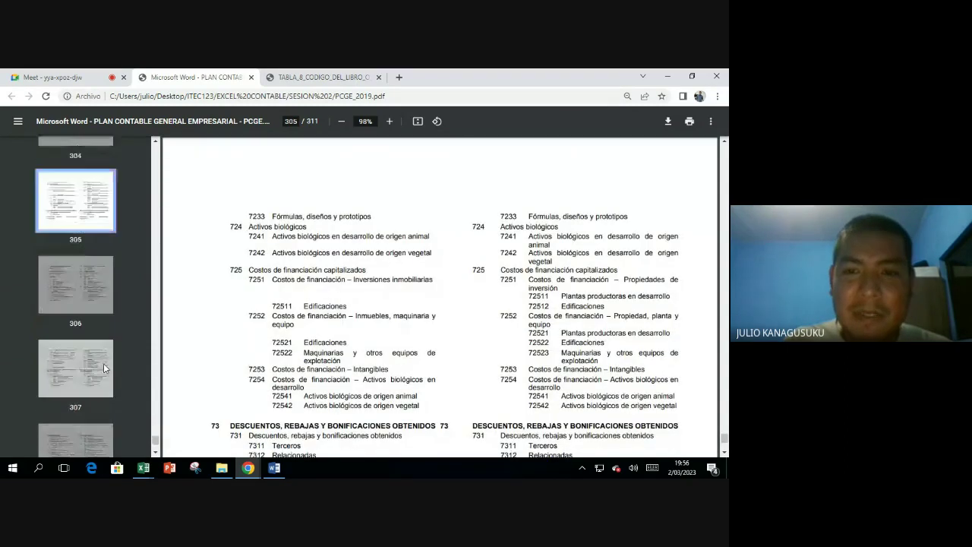
pyautogui.scroll(-3, 103, 363)
pyautogui.click(80, 409)
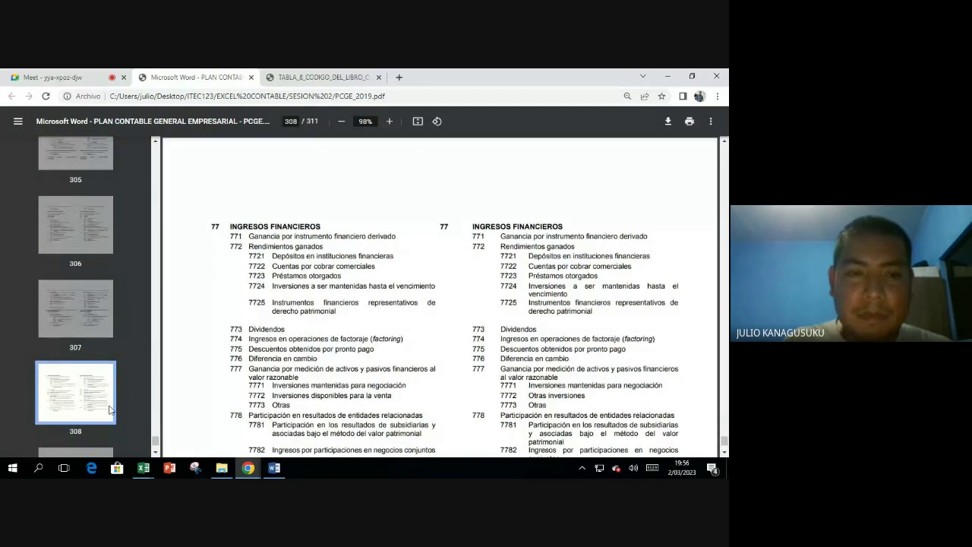
pyautogui.scroll(-2, 107, 414)
pyautogui.click(87, 425)
pyautogui.scroll(-2, 258, 334)
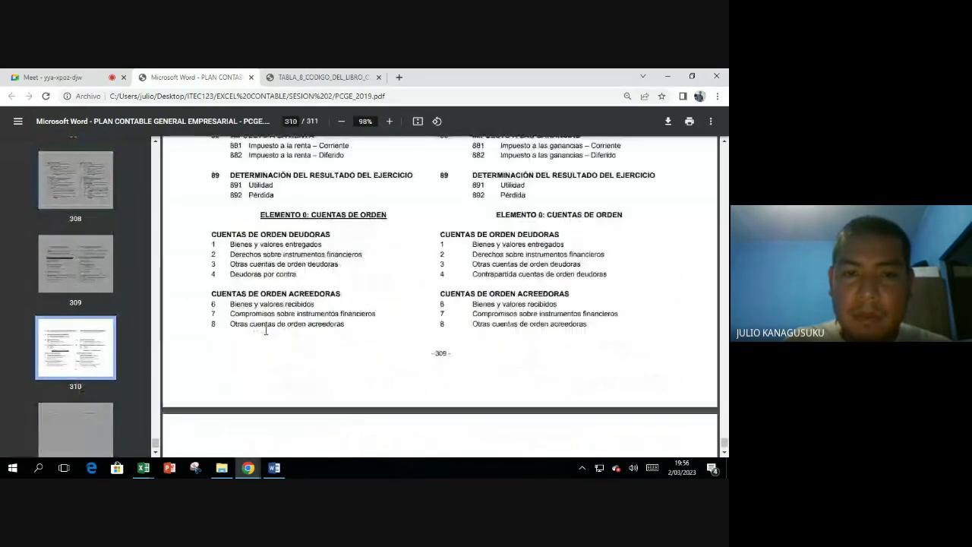
pyautogui.scroll(1, 268, 332)
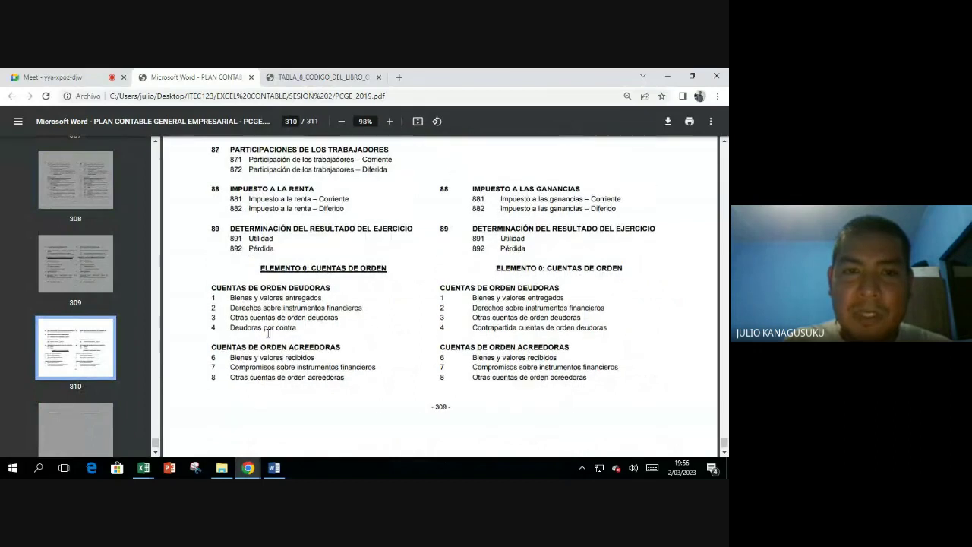
pyautogui.scroll(-1, 220, 342)
pyautogui.scroll(-2, 180, 348)
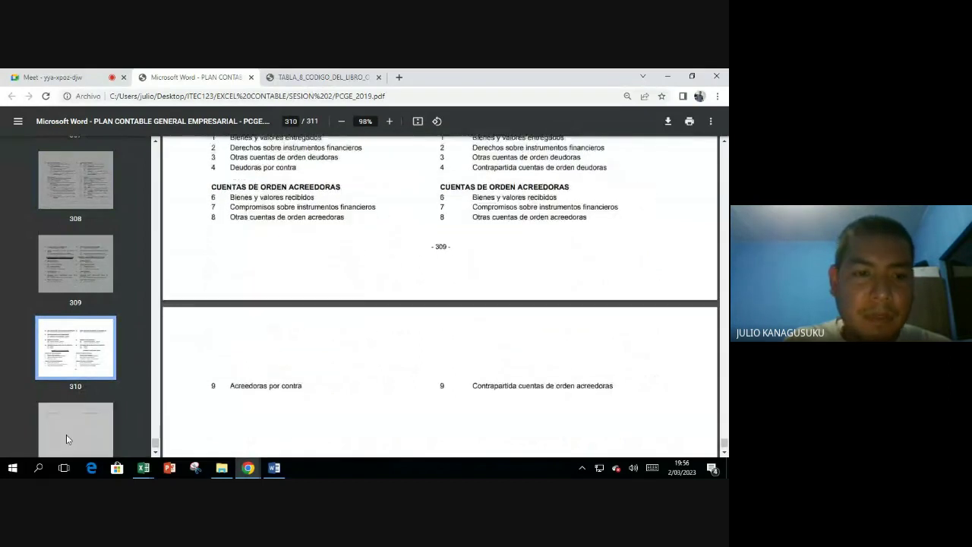
pyautogui.click(66, 435)
pyautogui.click(79, 347)
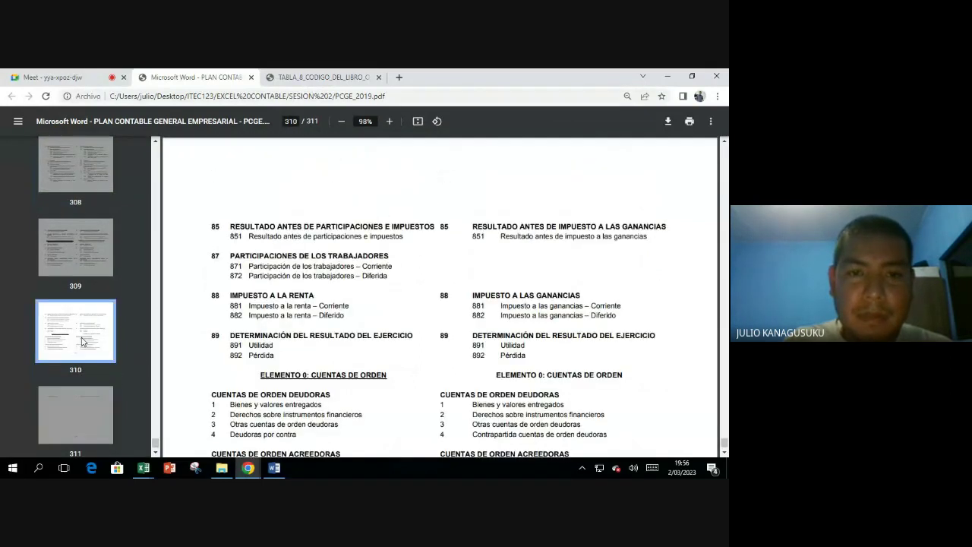
pyautogui.click(97, 407)
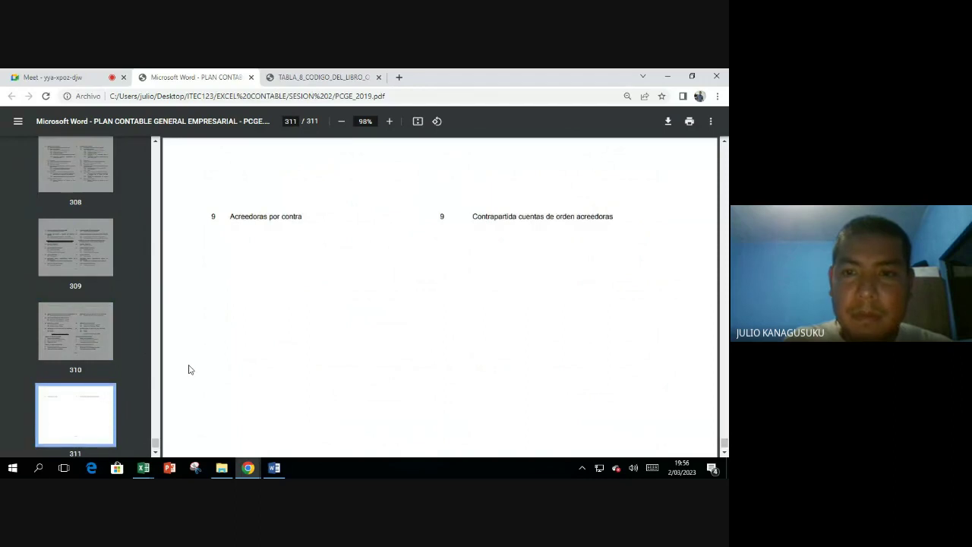
pyautogui.scroll(1, 190, 370)
pyautogui.scroll(3, 133, 355)
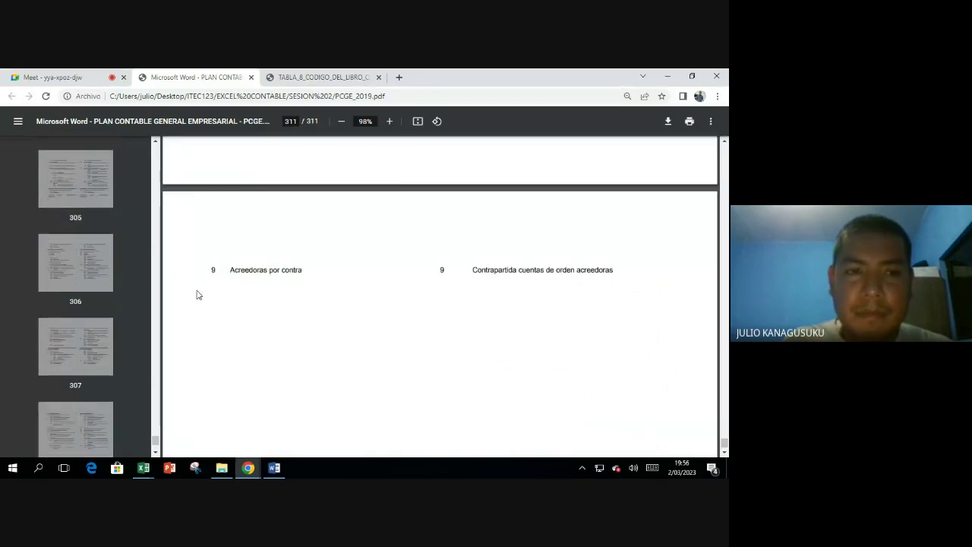
pyautogui.click(53, 260)
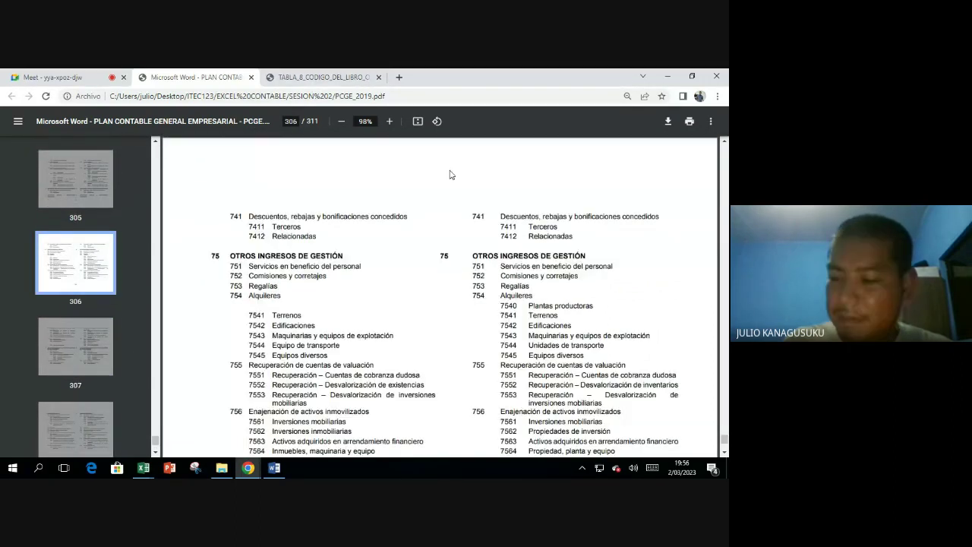
# Check the other Chrome pages, including the Tabla 8 book codes, then return to the accounts plan PDF
pyautogui.click(307, 74)
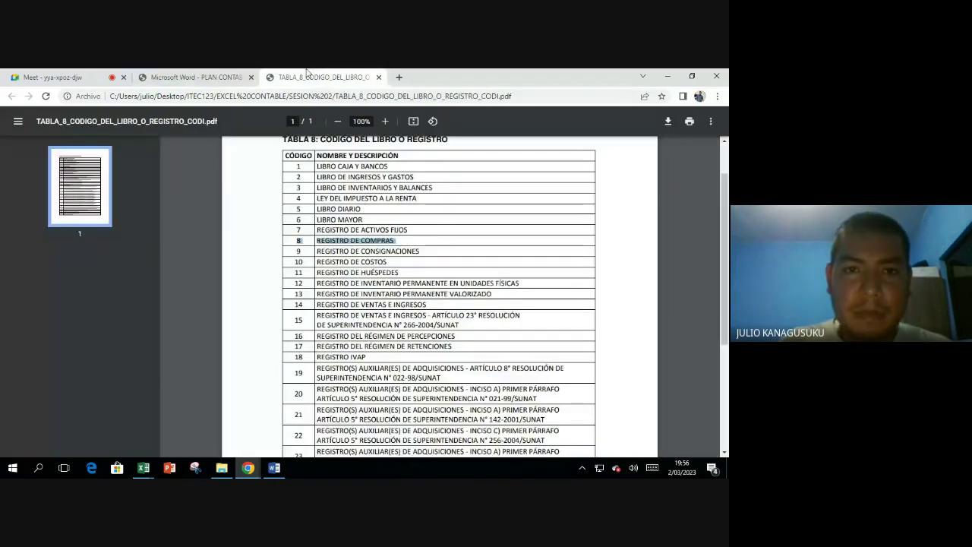
pyautogui.click(220, 76)
pyautogui.hotkey('ctrl', '1')
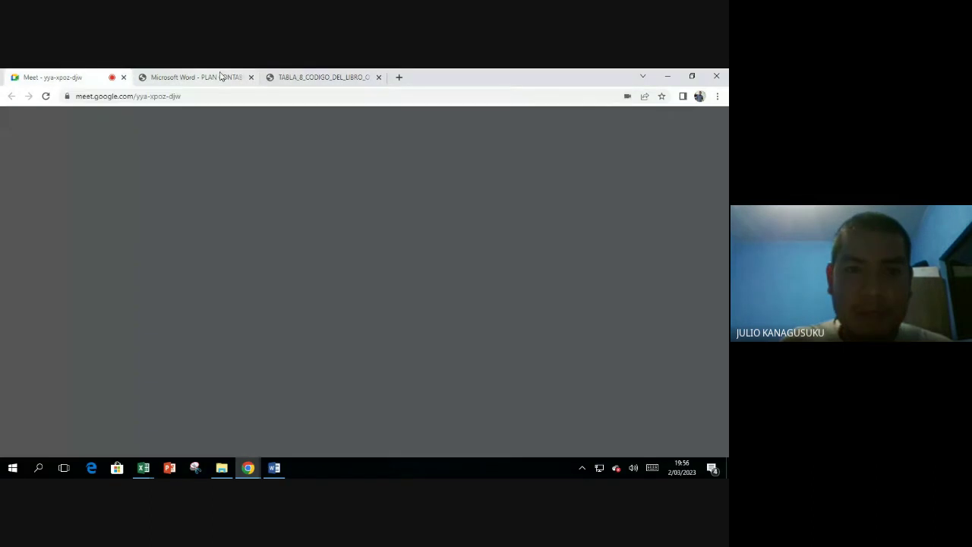
pyautogui.hotkey('ctrl', 'shift', 'Tab')
pyautogui.click(217, 74)
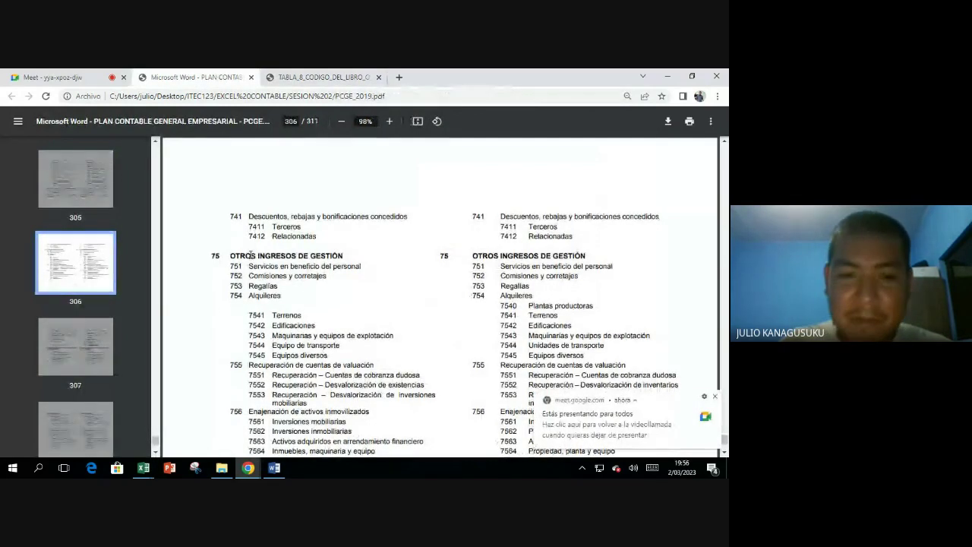
pyautogui.click(143, 468)
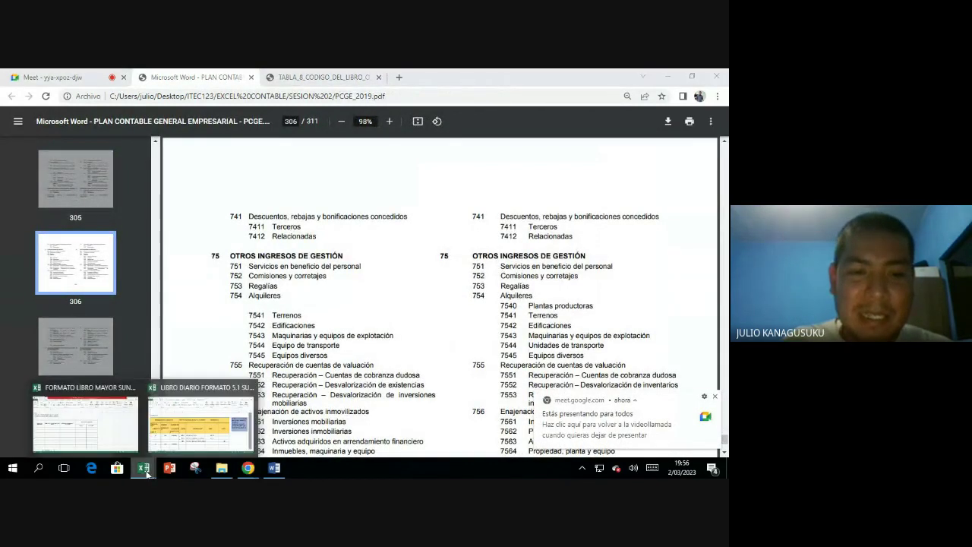
# Enter account 941 GASTOS DE ADMINISTRACION in row 44 and account code 951 in G45
pyautogui.click(183, 438)
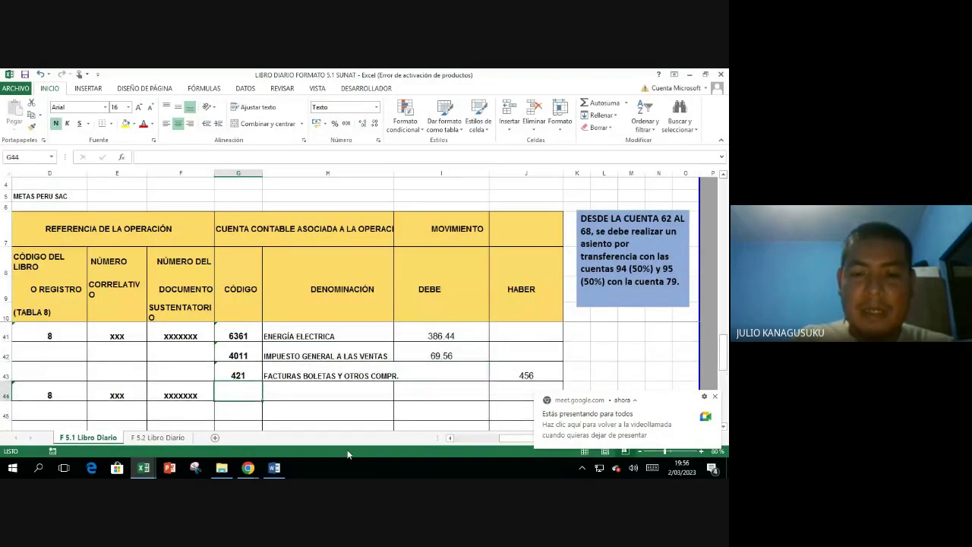
pyautogui.write('941')
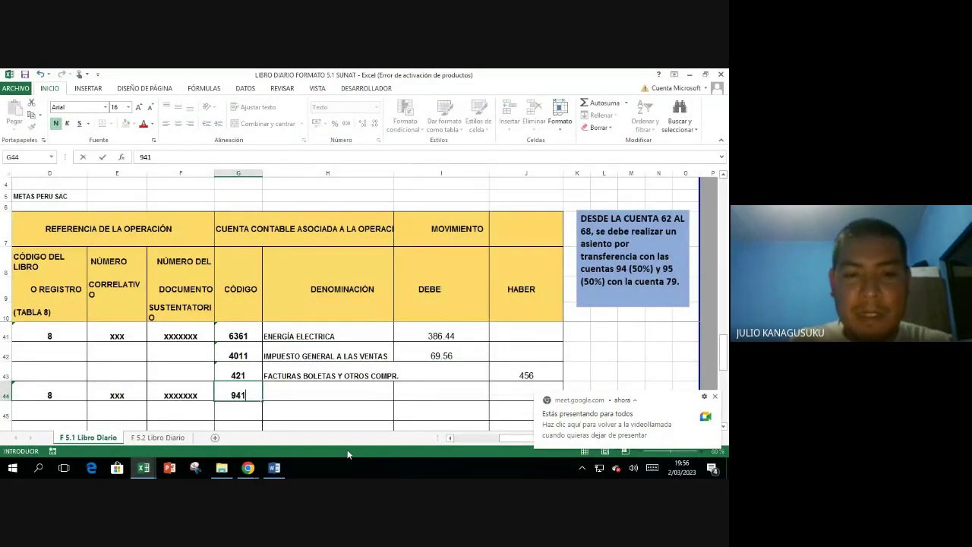
pyautogui.press('Tab')
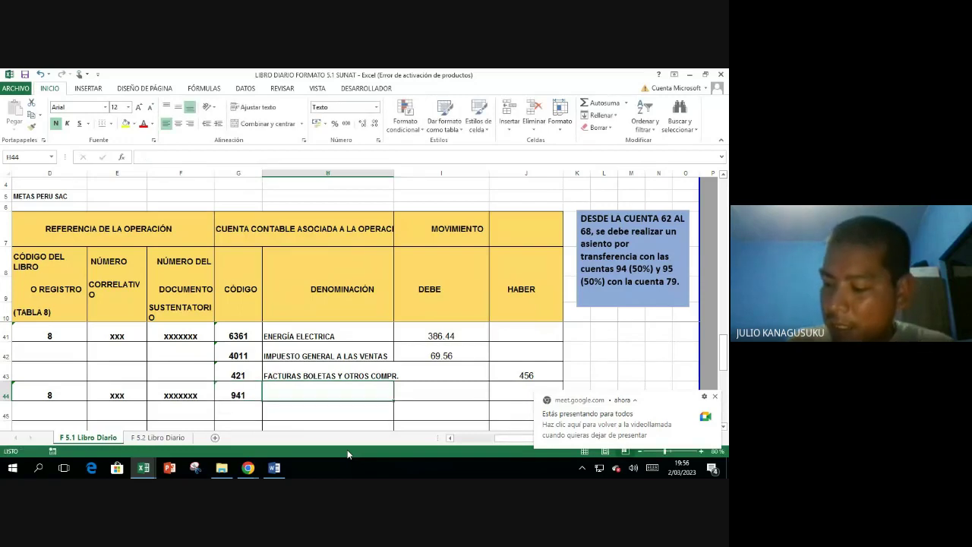
pyautogui.write('GASTOS DE ADMI')
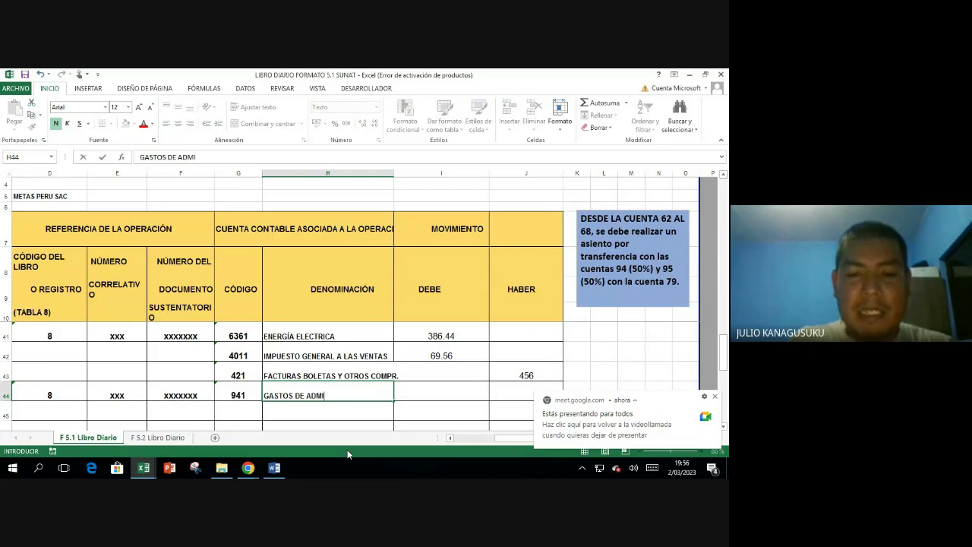
pyautogui.write('RACION')
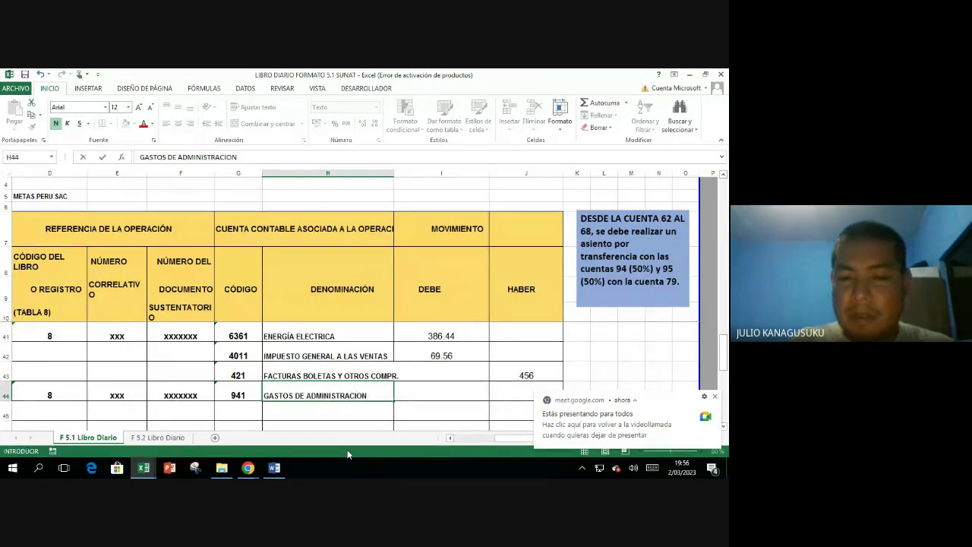
pyautogui.press('Return')
pyautogui.press('Left')
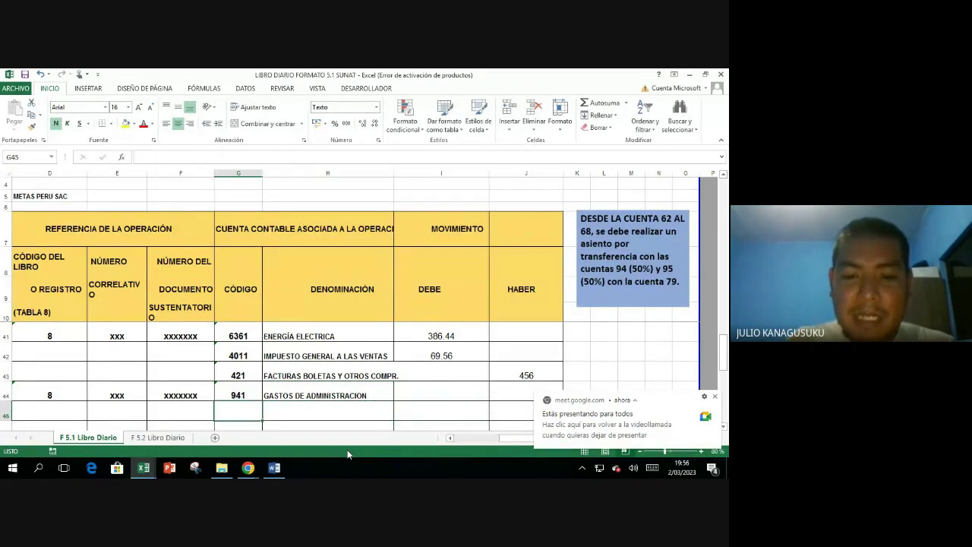
pyautogui.write('951')
pyautogui.press('Tab')
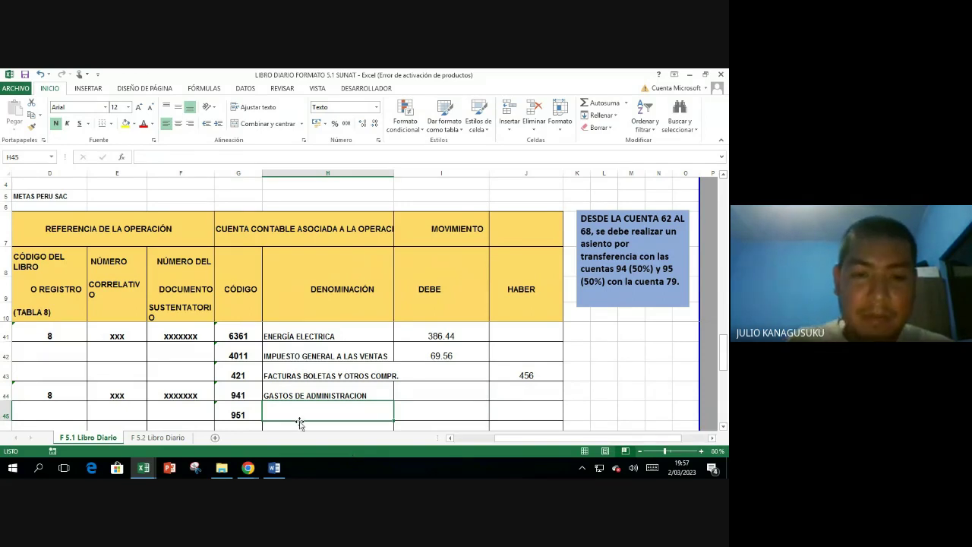
# Zoom out and review the entry numbers of asientos 9 and 10
pyautogui.scroll(2, 133, 345)
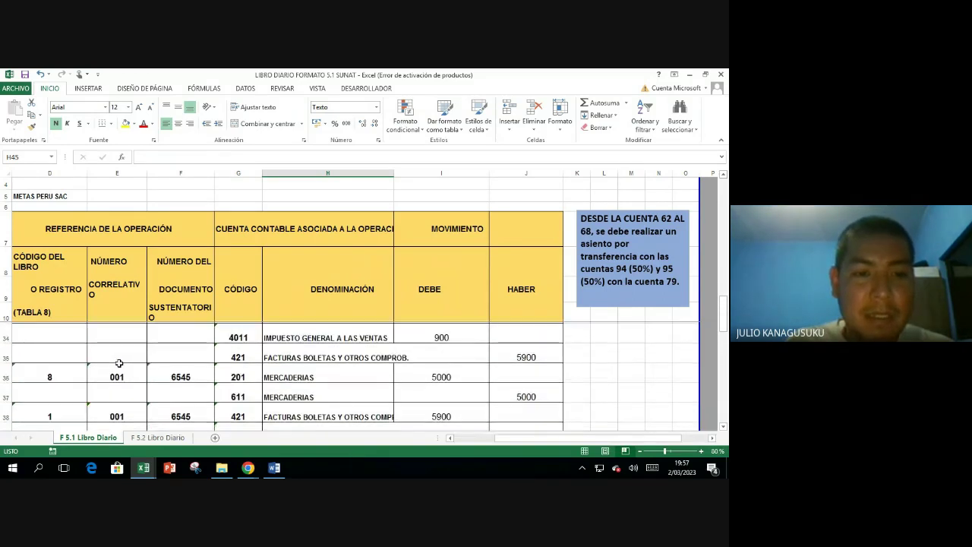
pyautogui.scroll(1, 119, 363)
pyautogui.scroll(2, 118, 364)
pyautogui.scroll(-2, 181, 386)
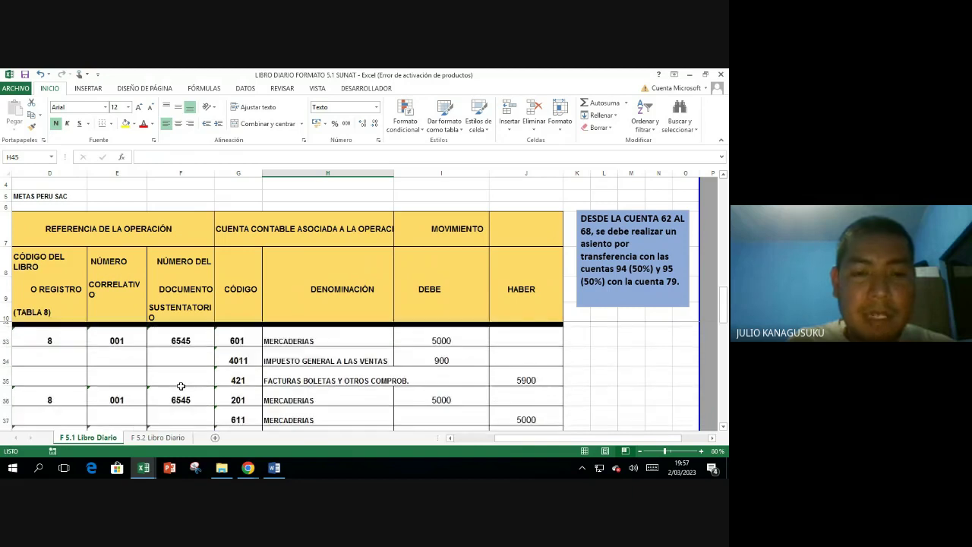
pyautogui.click(639, 452)
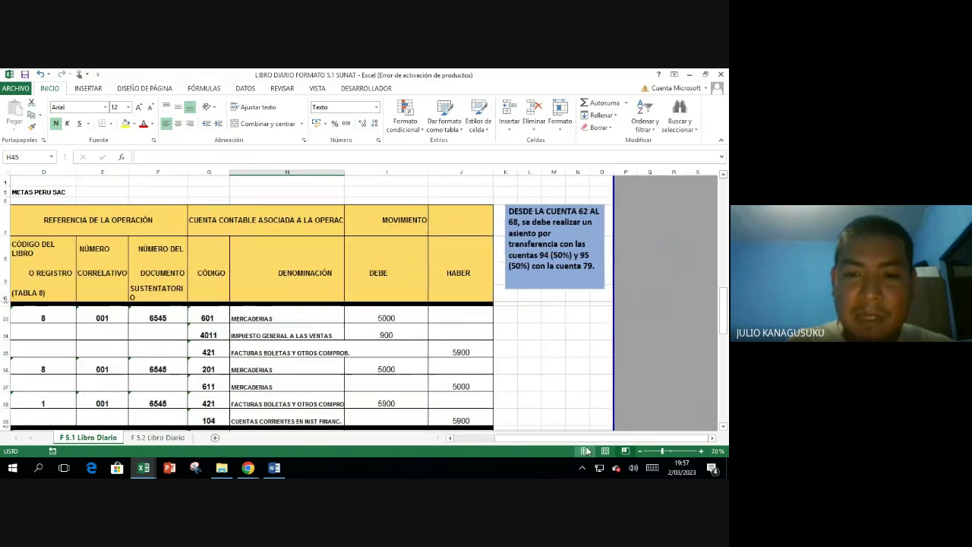
pyautogui.moveTo(586, 442); pyautogui.dragTo(548, 441)
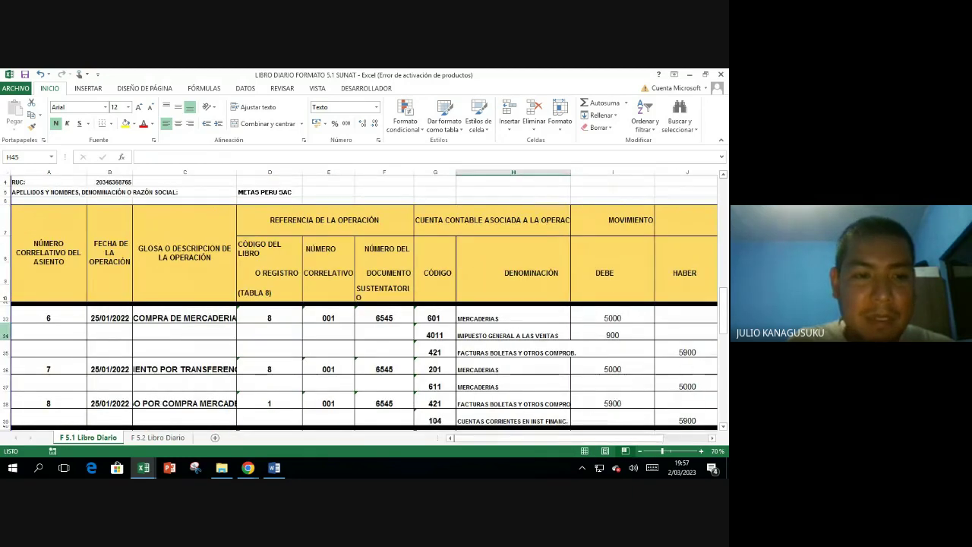
pyautogui.scroll(2, 61, 335)
pyautogui.scroll(1, 62, 335)
pyautogui.scroll(-2, 62, 335)
pyautogui.scroll(-1, 61, 335)
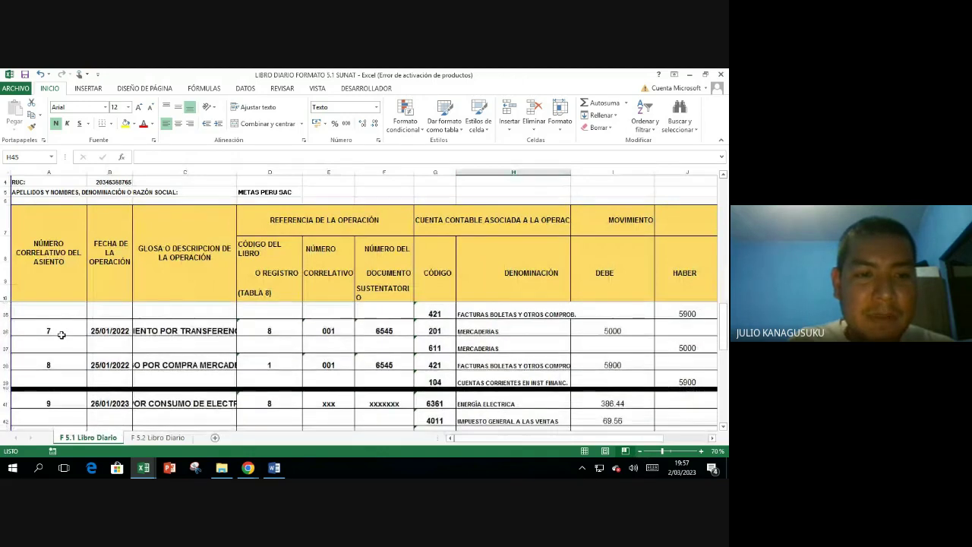
pyautogui.scroll(-1, 62, 335)
pyautogui.click(68, 352)
pyautogui.scroll(-1, 68, 351)
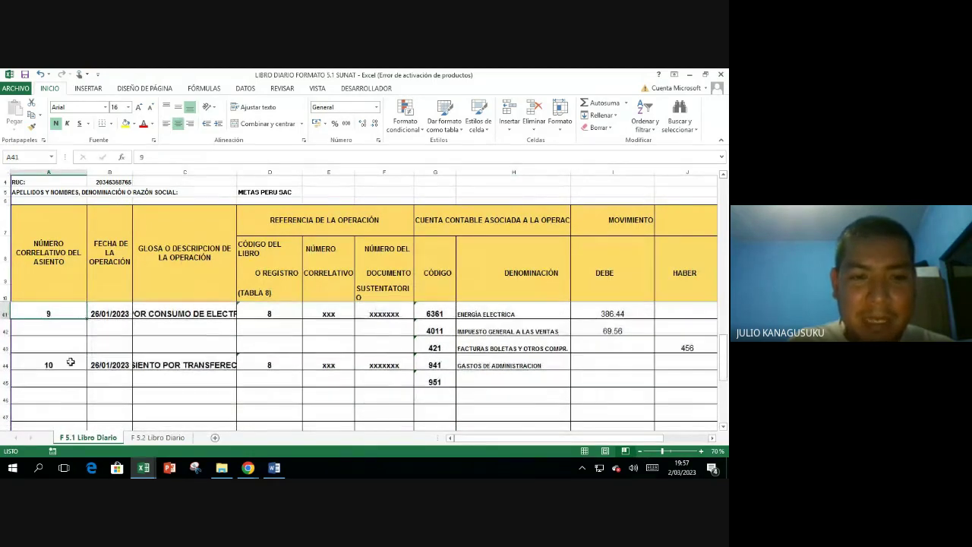
pyautogui.click(70, 362)
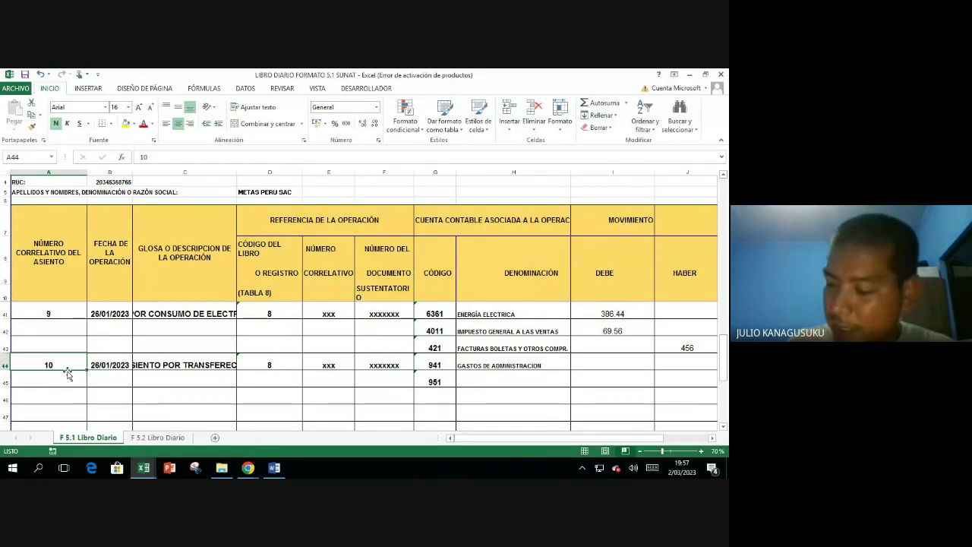
# Zoom back to 80% and name account 951 GASTOS DE VENTAS in H45
pyautogui.click(493, 382)
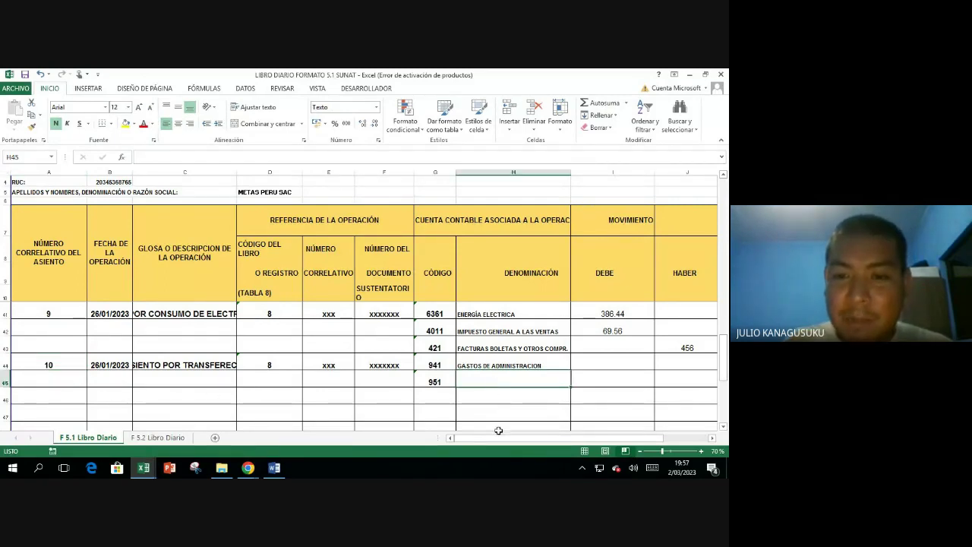
pyautogui.click(707, 439)
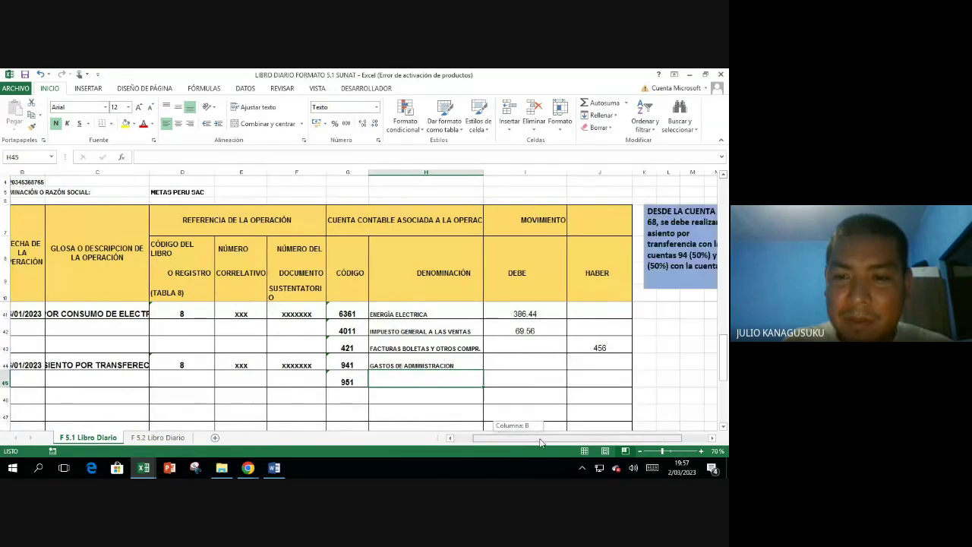
pyautogui.click(700, 451)
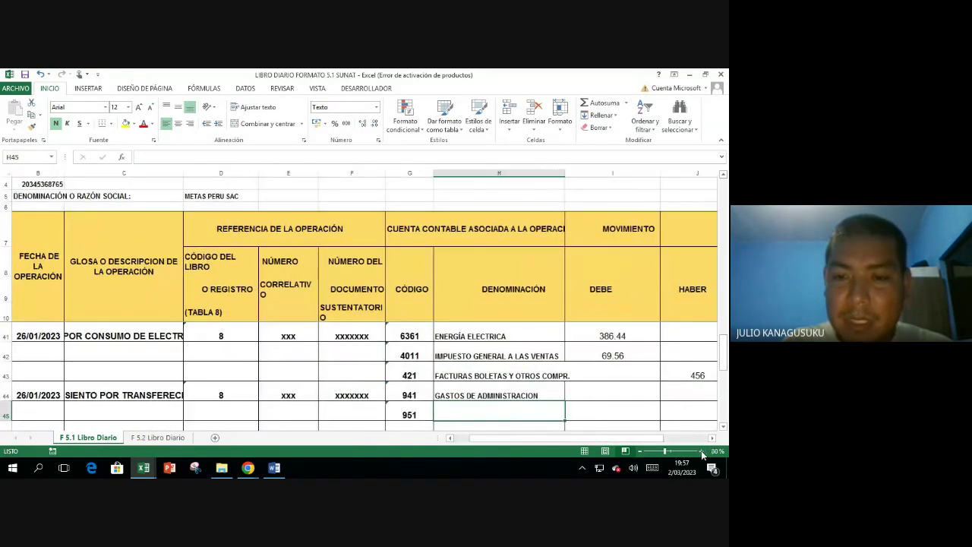
pyautogui.hscroll(1, 521, 402)
pyautogui.scroll(-1, 522, 402)
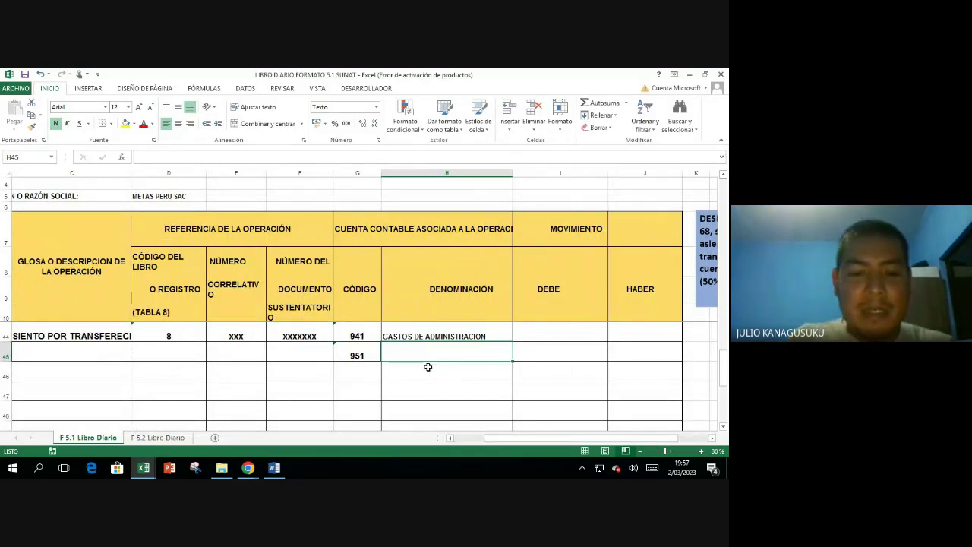
pyautogui.write('GASTOS DE VENTAS')
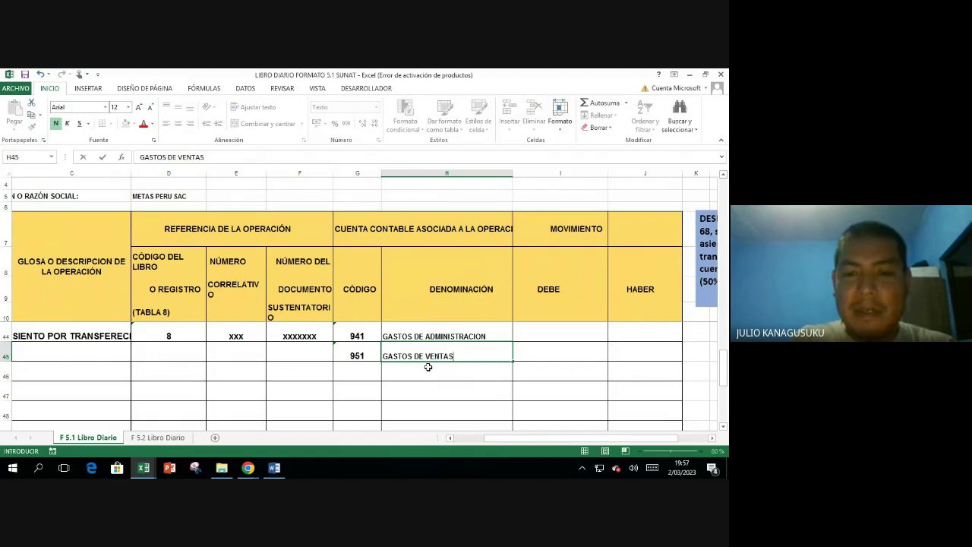
pyautogui.press('Return')
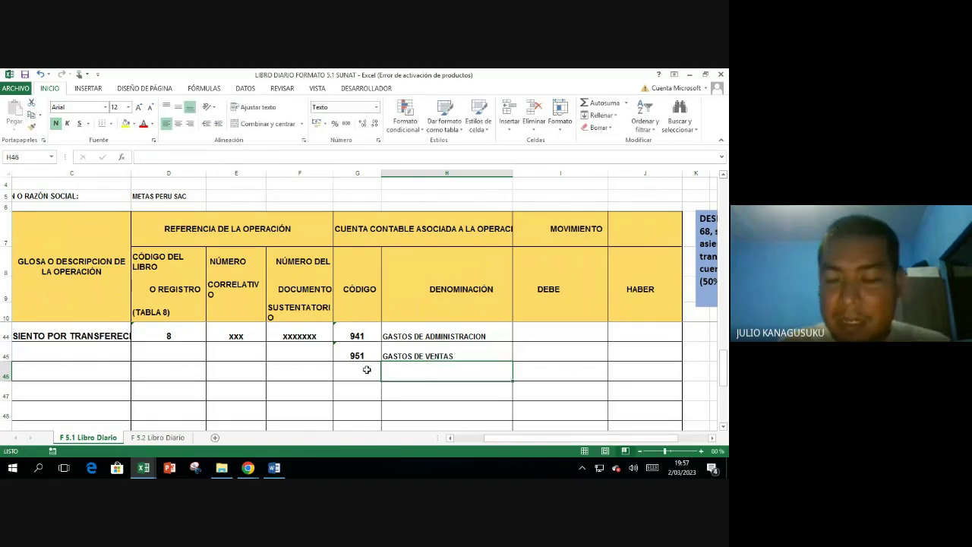
# Enter account code 79 in G46, the next line of asiento 10
pyautogui.click(361, 371)
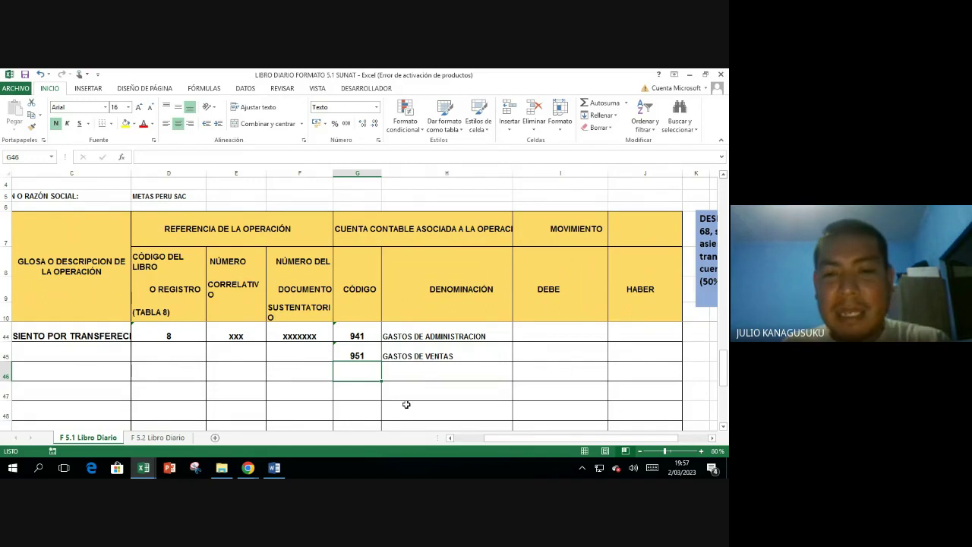
pyautogui.scroll(1, 528, 392)
pyautogui.scroll(-1, 531, 395)
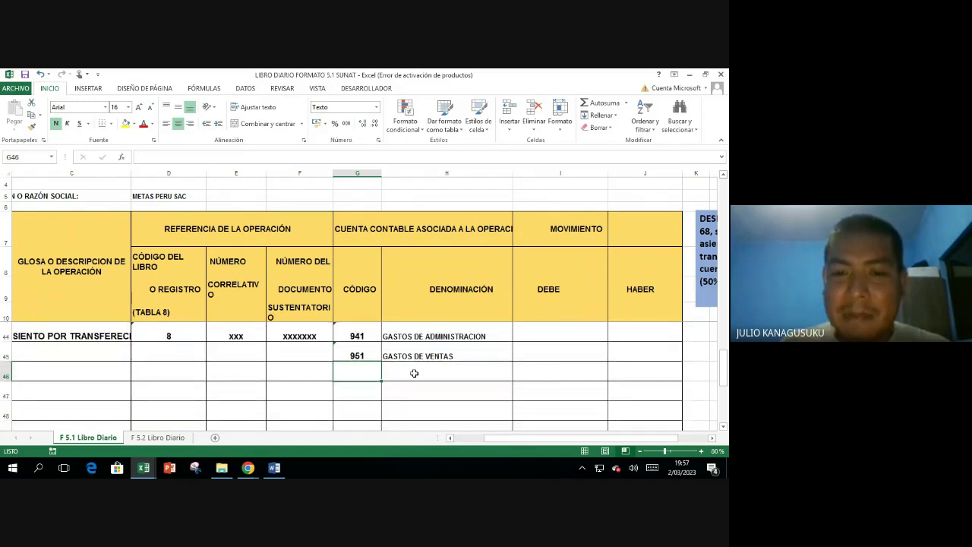
pyautogui.write('79')
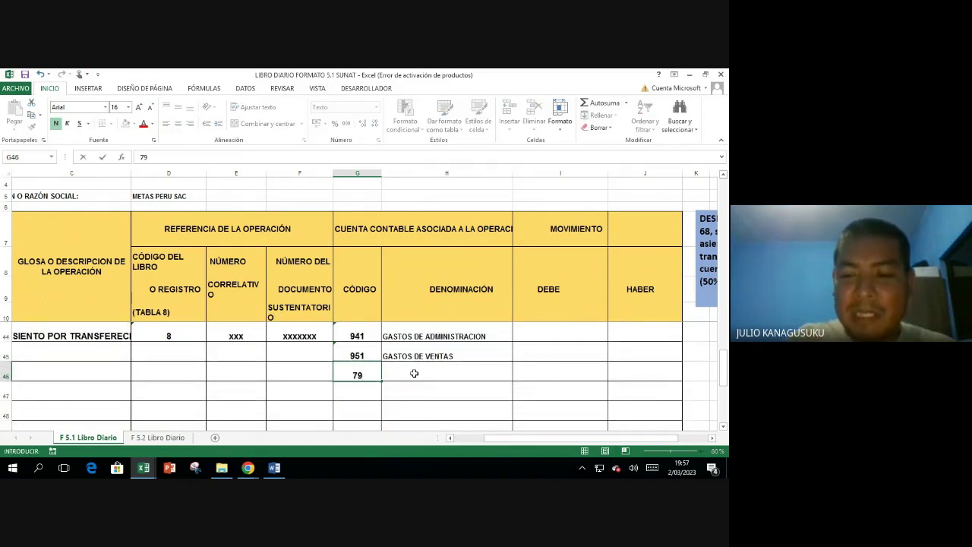
pyautogui.press('Return')
pyautogui.click(247, 469)
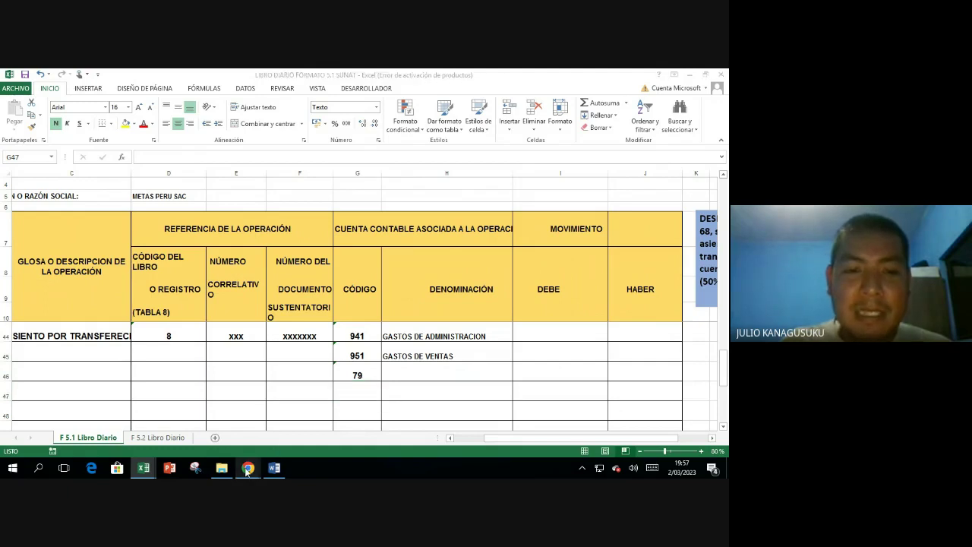
# Scroll the PCGE PDF to page 309 to locate account 79, Cargas imputables a cuentas de costos y gastos
pyautogui.scroll(-5, 390, 310)
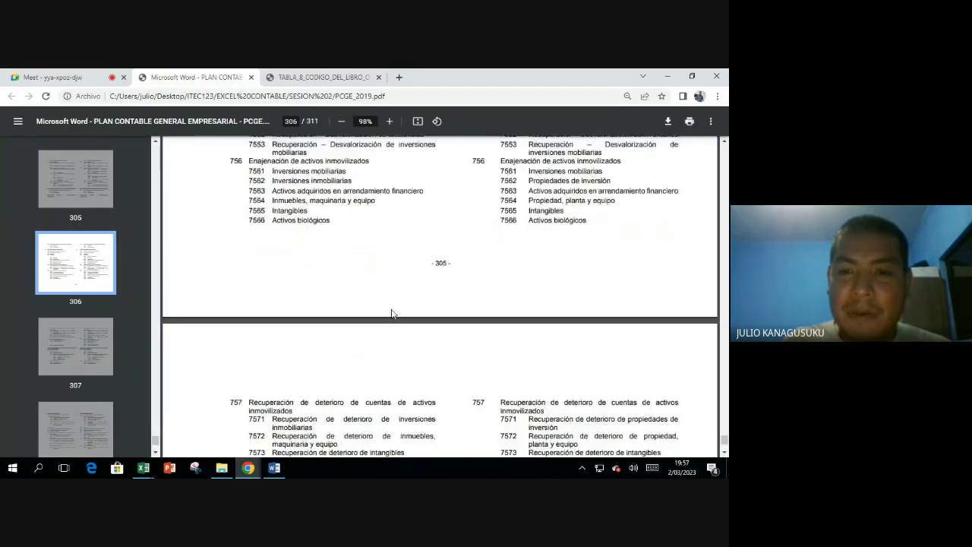
pyautogui.scroll(-4, 392, 313)
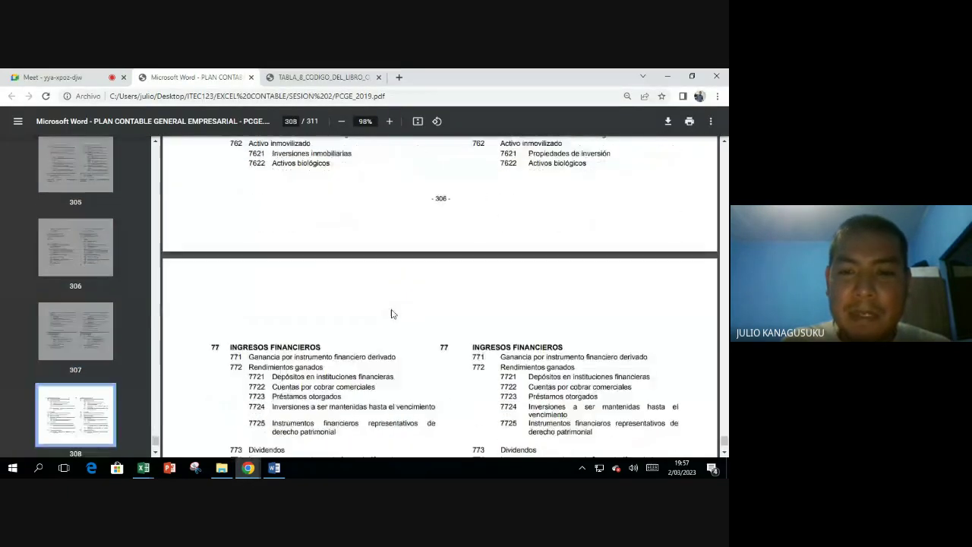
pyautogui.scroll(-2, 392, 313)
pyautogui.scroll(-2, 392, 313)
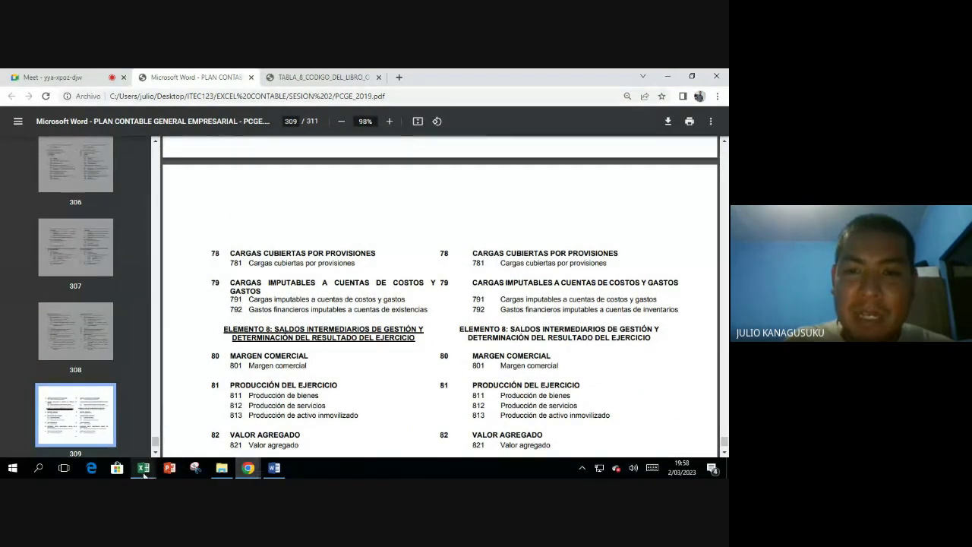
pyautogui.moveTo(143, 474)
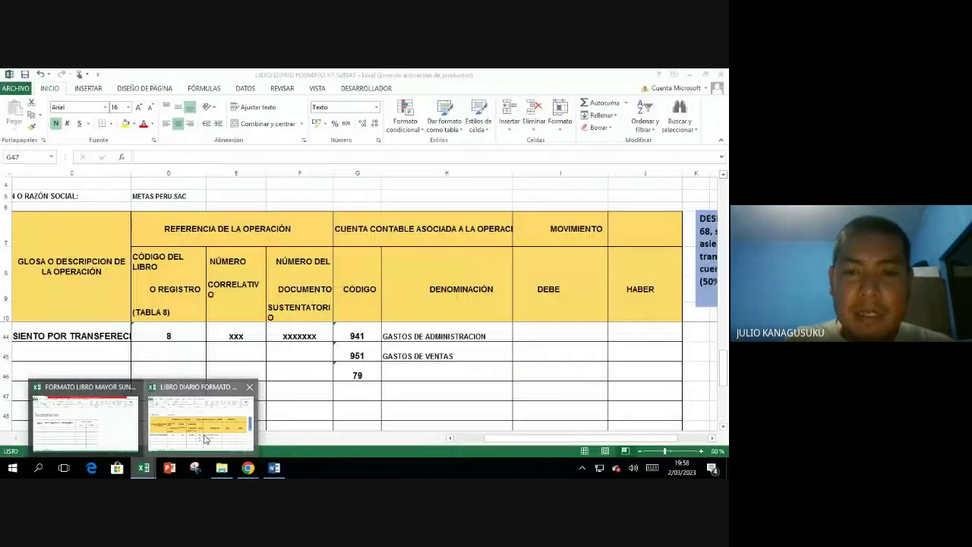
pyautogui.click(205, 439)
pyautogui.click(430, 369)
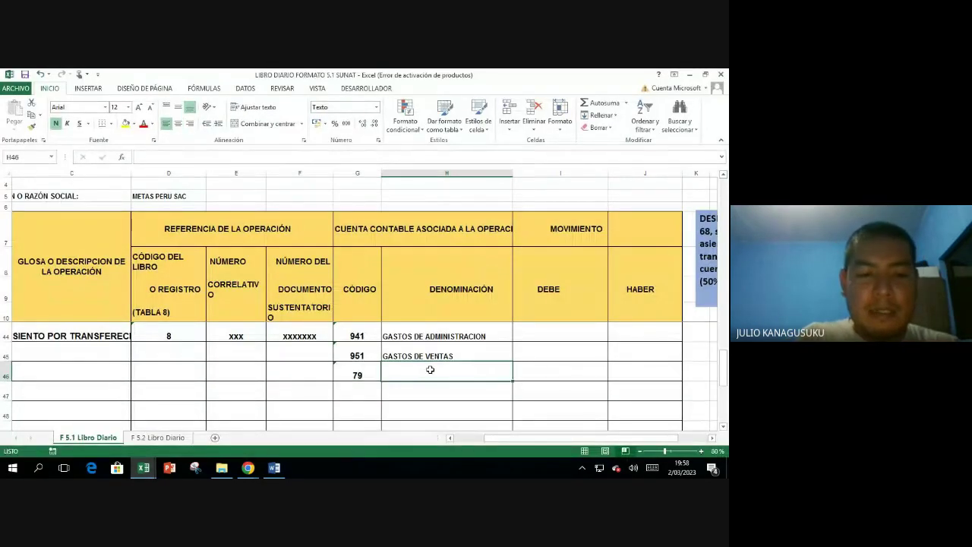
pyautogui.write('CARGAS IMPUTABLES A CUENTA DE COSTOS Y GASTOS')
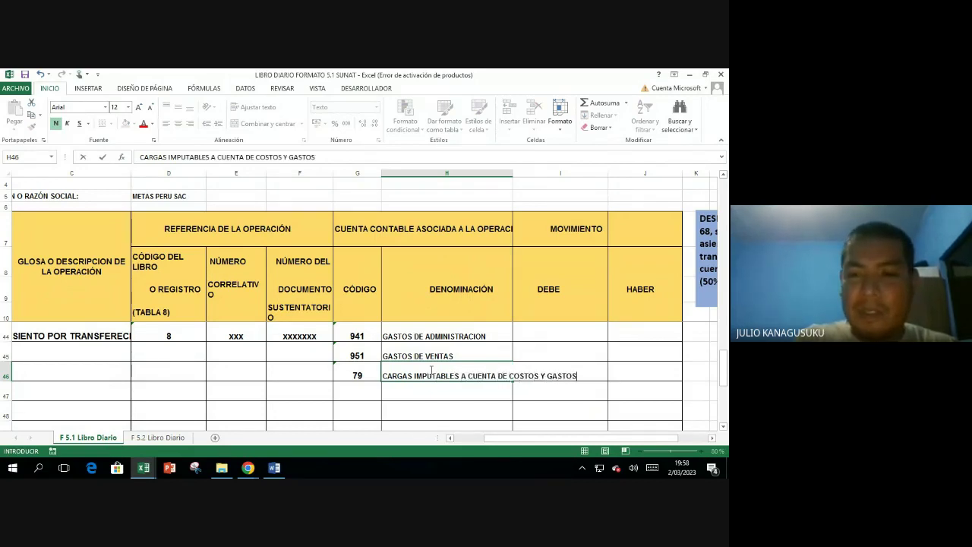
pyautogui.press('Return')
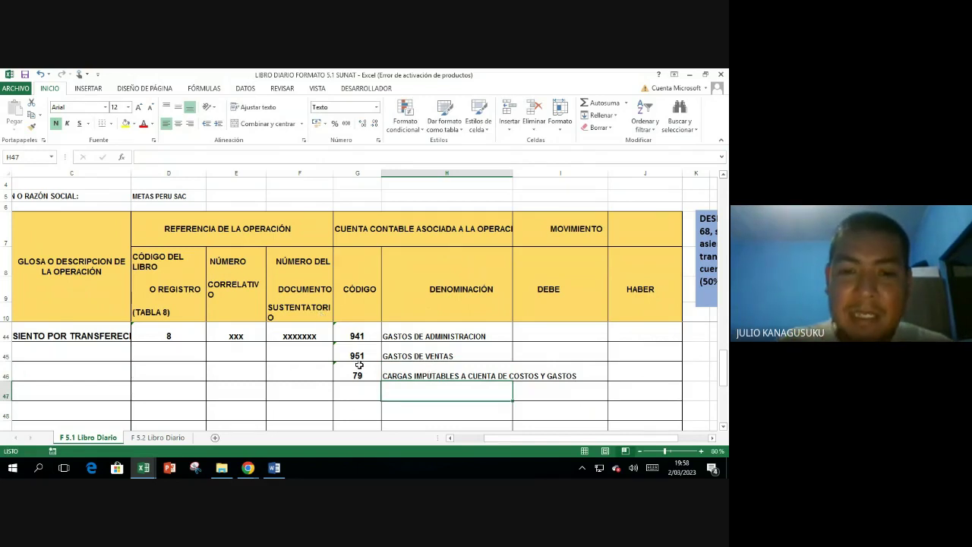
pyautogui.click(349, 374)
pyautogui.write('791')
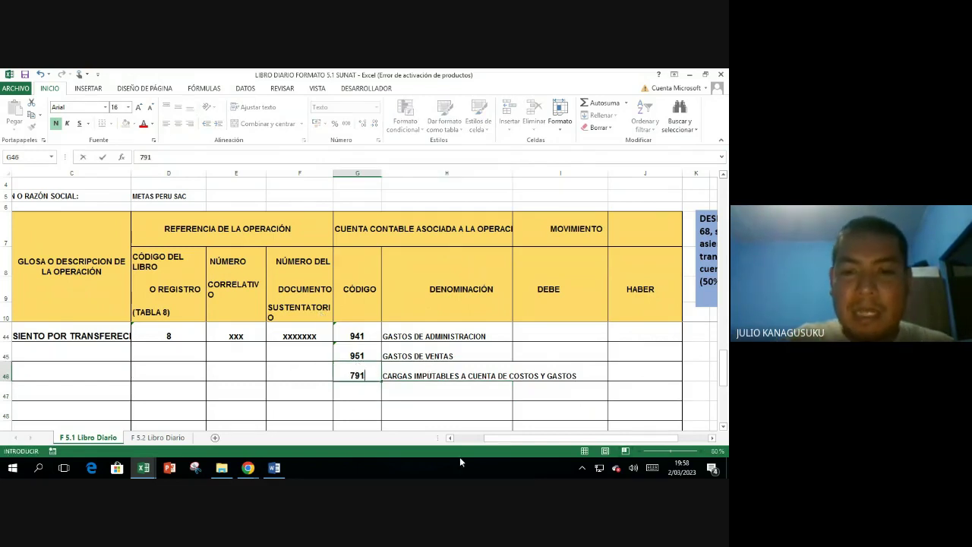
pyautogui.press('Tab')
pyautogui.press('Tab')
pyautogui.press('Tab')
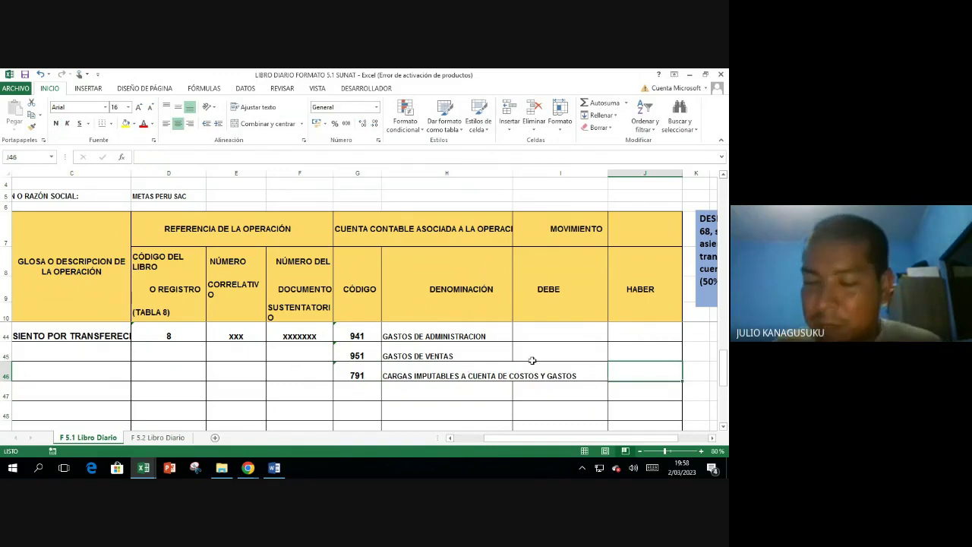
pyautogui.scroll(1, 545, 369)
pyautogui.scroll(-1, 544, 369)
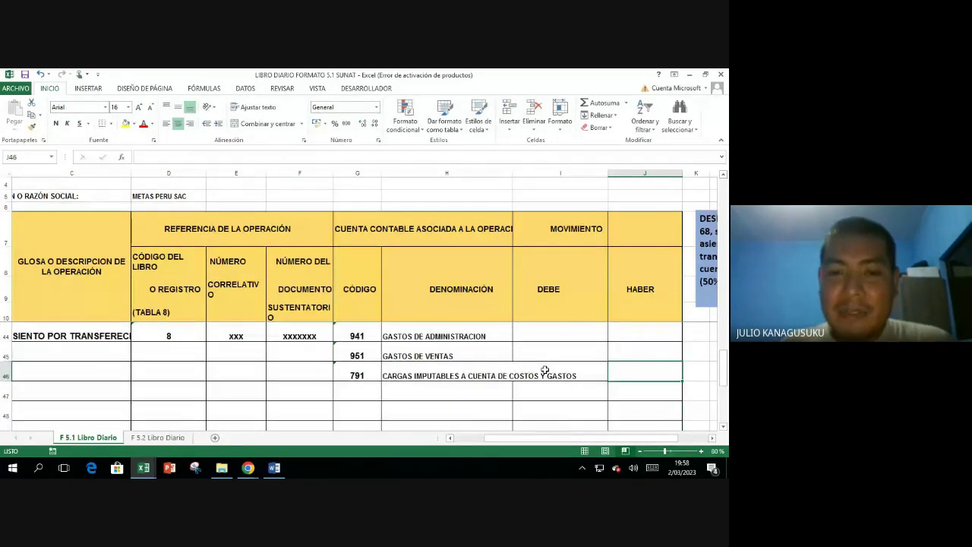
pyautogui.scroll(1, 605, 388)
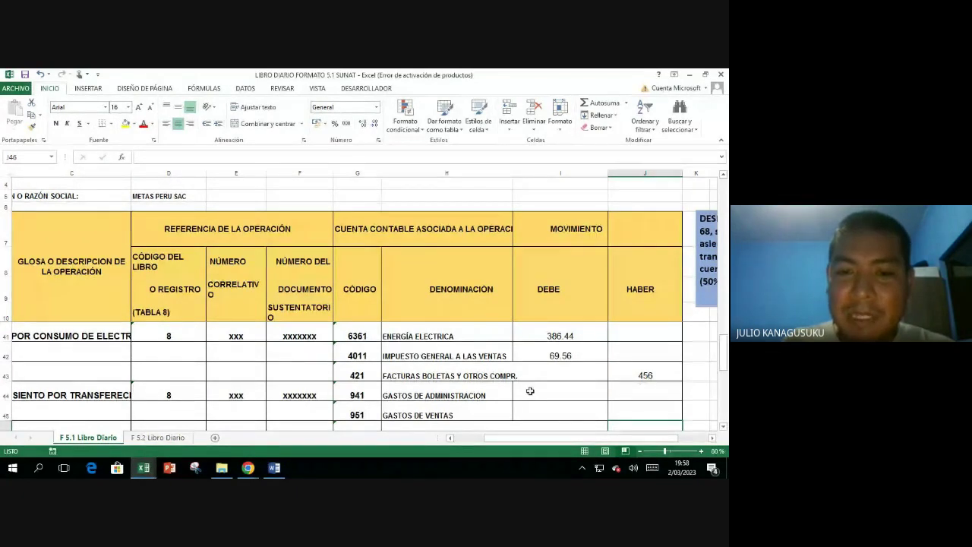
pyautogui.scroll(-1, 531, 391)
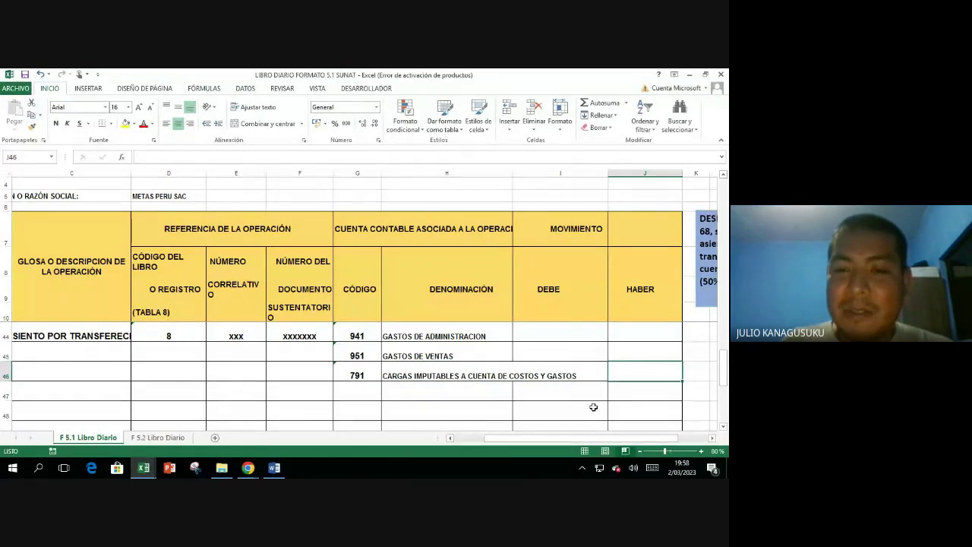
pyautogui.scroll(1, 593, 407)
pyautogui.scroll(-1, 593, 407)
pyautogui.scroll(1, 593, 408)
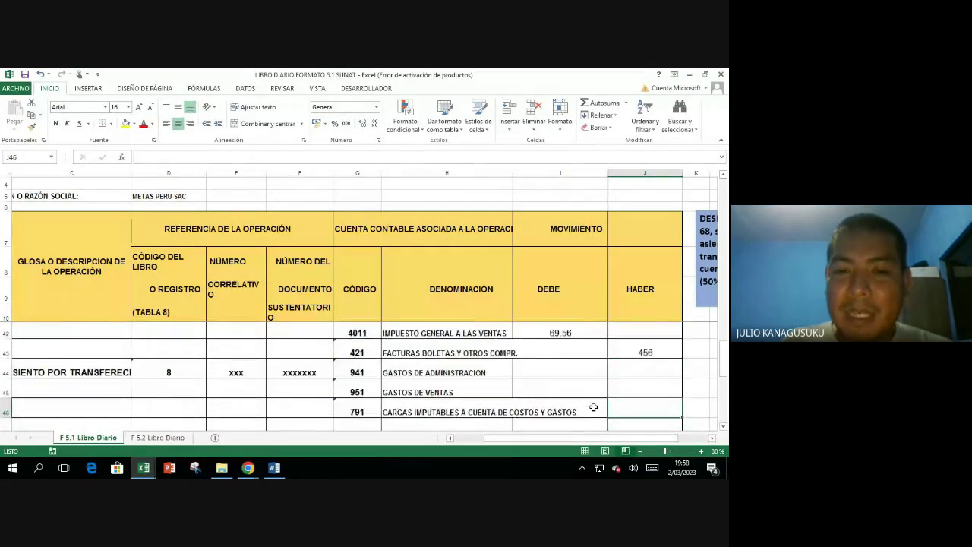
pyautogui.scroll(1, 593, 408)
pyautogui.scroll(-2, 546, 404)
pyautogui.scroll(-1, 531, 402)
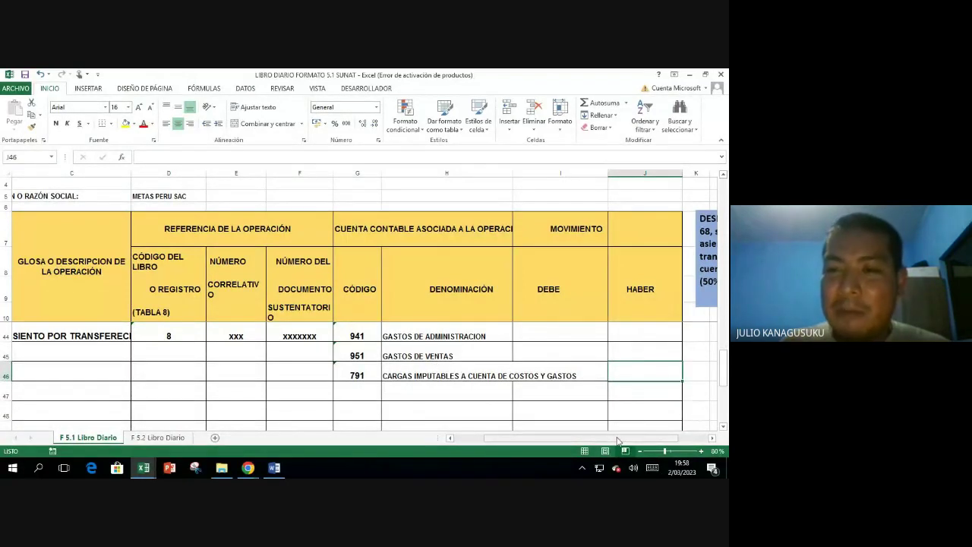
pyautogui.moveTo(618, 437); pyautogui.dragTo(633, 437)
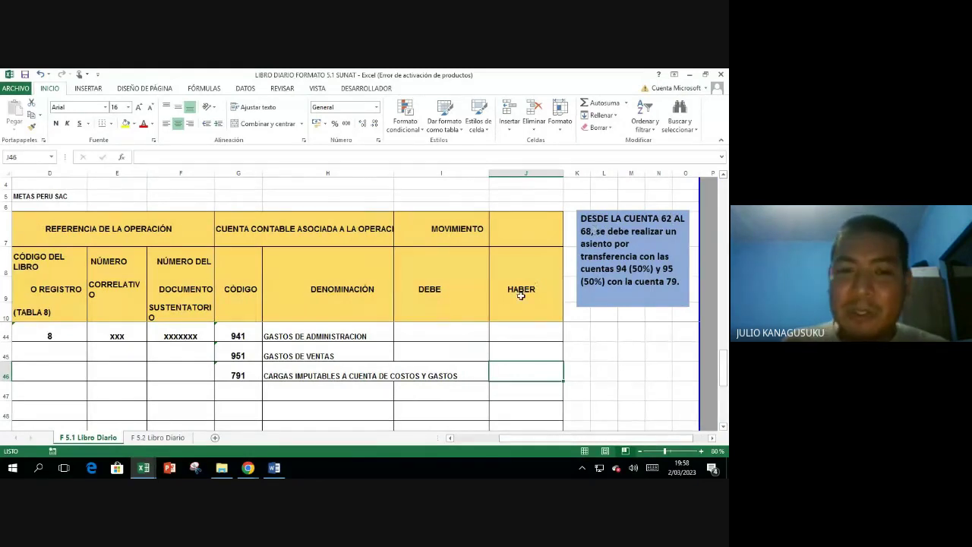
pyautogui.scroll(1, 407, 395)
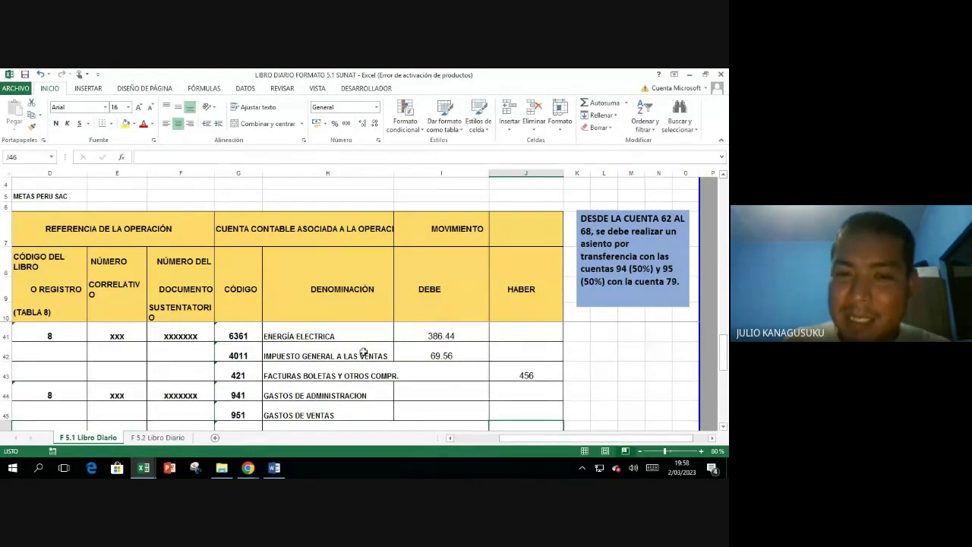
pyautogui.scroll(-1, 363, 352)
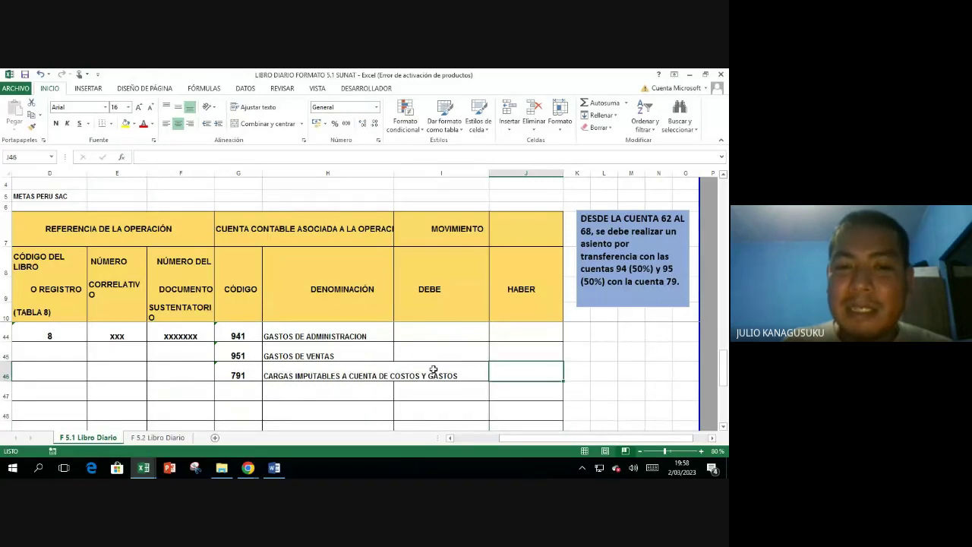
pyautogui.scroll(1, 433, 369)
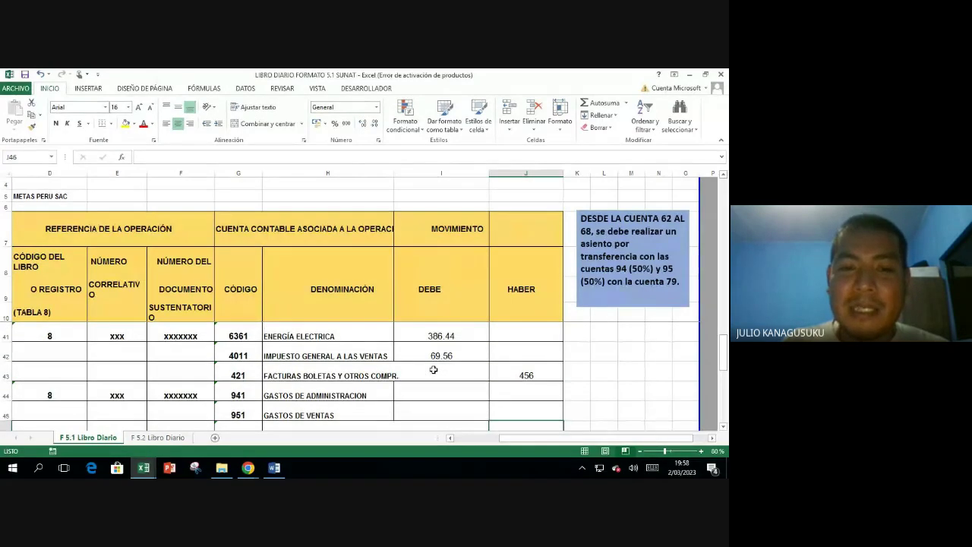
pyautogui.scroll(-1, 433, 369)
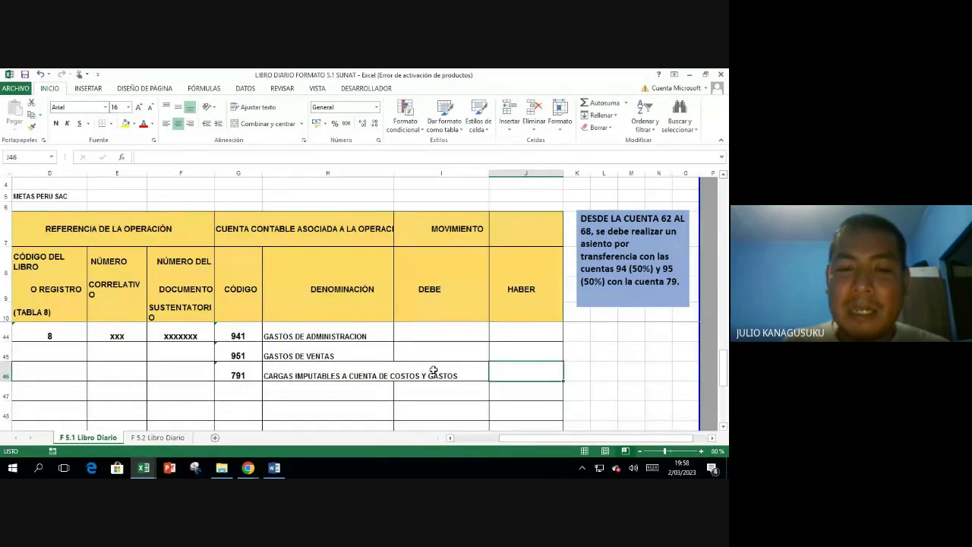
pyautogui.scroll(1, 432, 369)
pyautogui.scroll(-1, 433, 369)
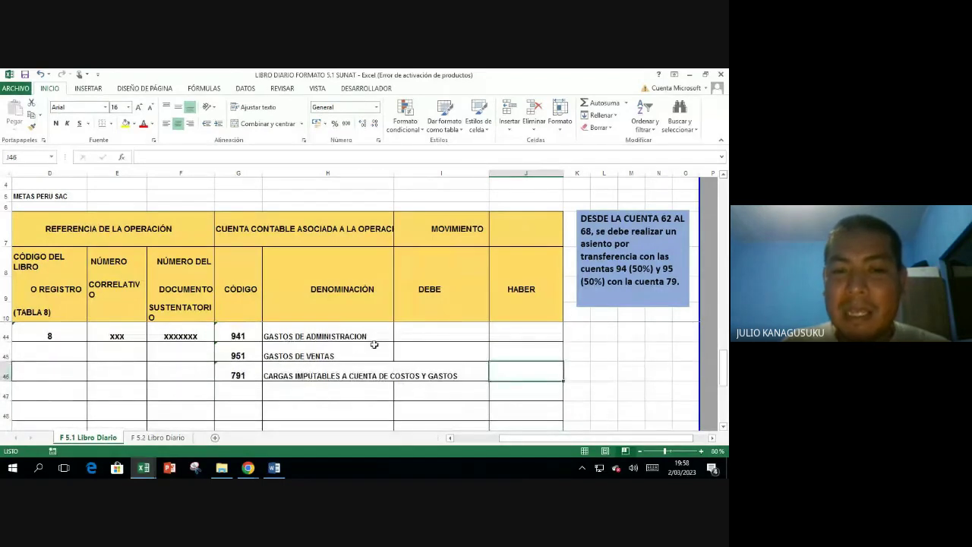
pyautogui.scroll(1, 419, 338)
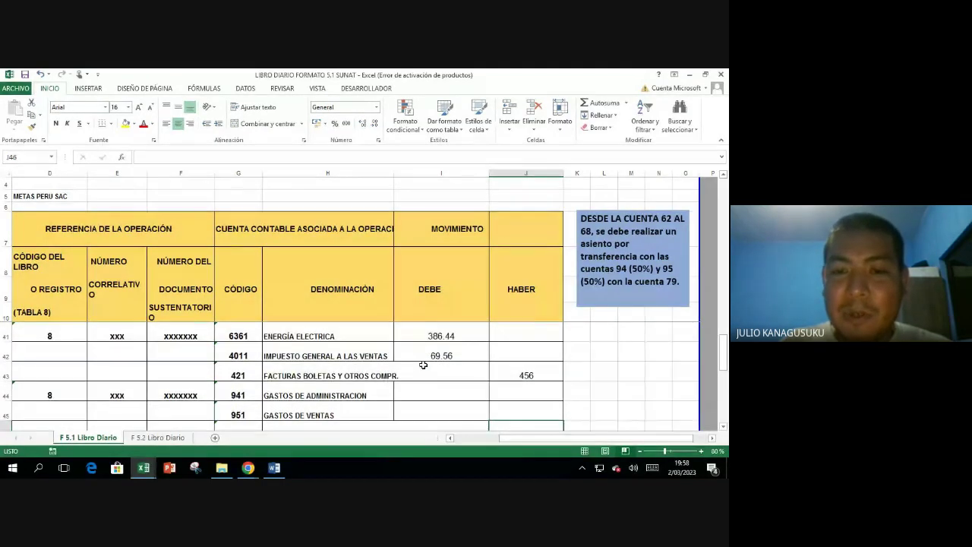
pyautogui.click(460, 338)
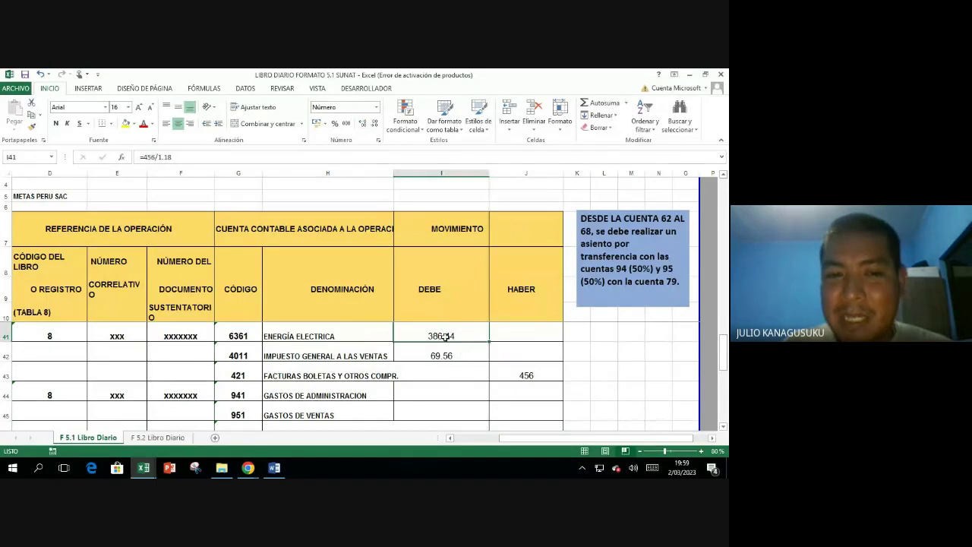
pyautogui.moveTo(250, 335); pyautogui.dragTo(423, 337)
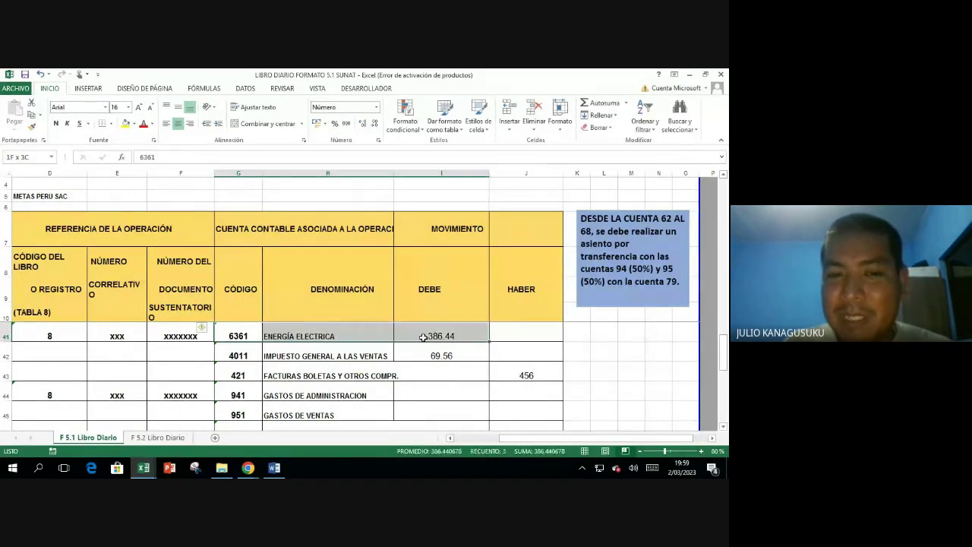
pyautogui.moveTo(255, 375); pyautogui.dragTo(524, 375)
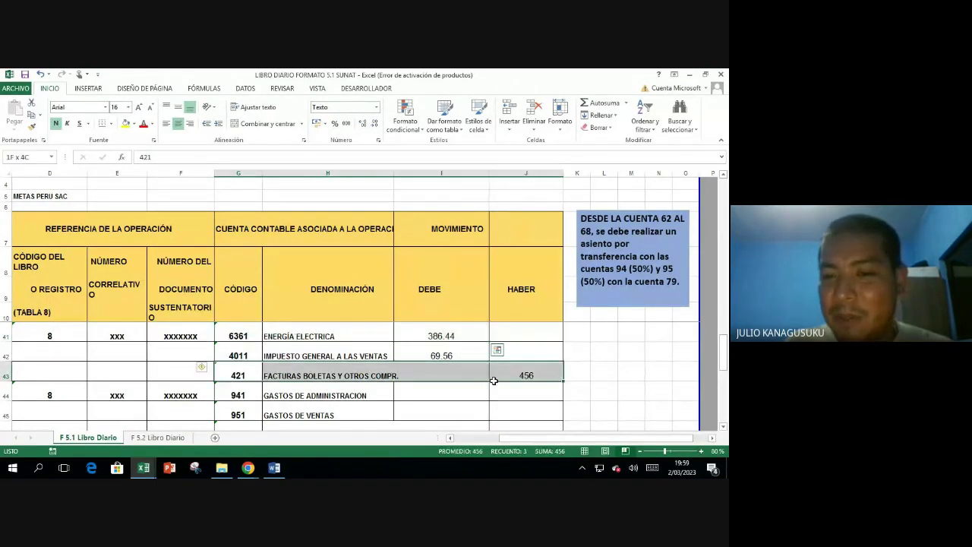
pyautogui.click(464, 390)
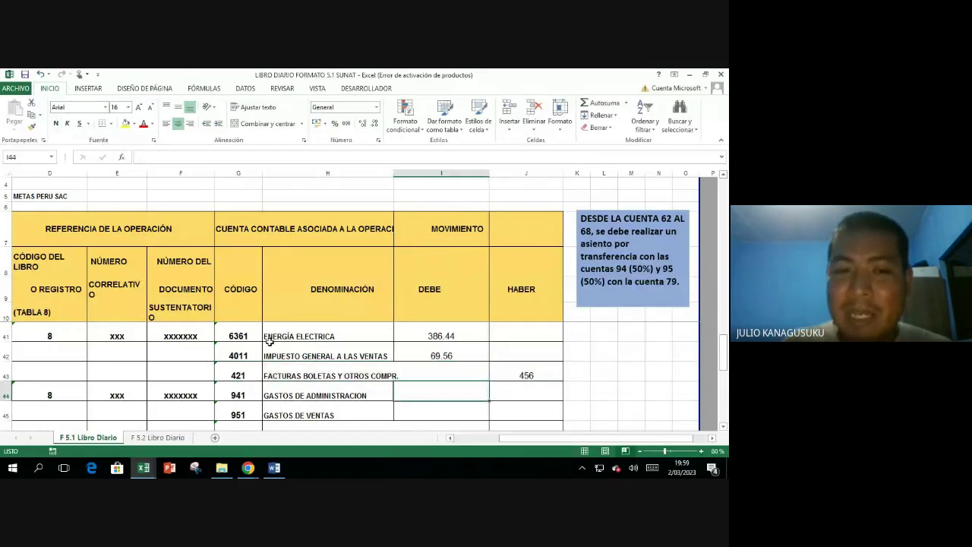
pyautogui.moveTo(243, 336); pyautogui.dragTo(425, 337)
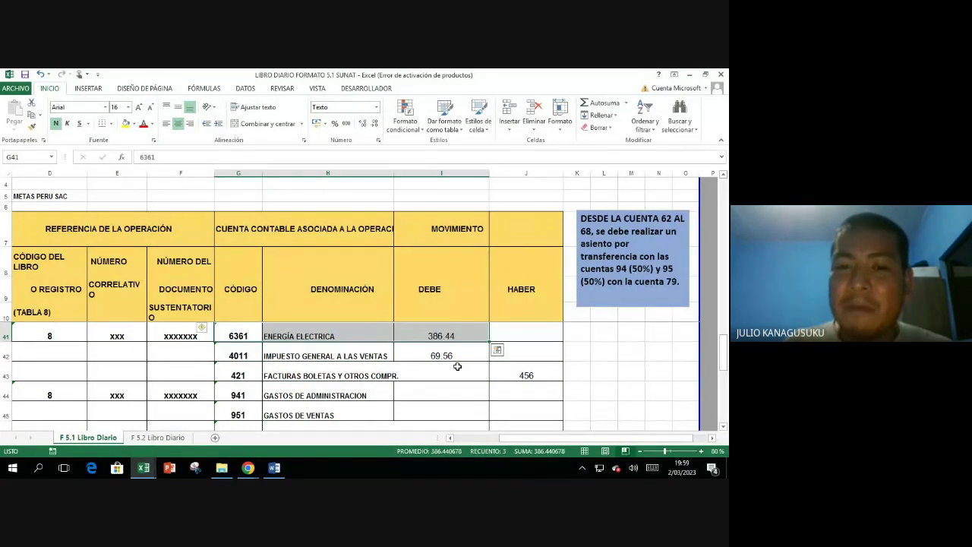
pyautogui.scroll(-1, 456, 365)
pyautogui.scroll(1, 449, 372)
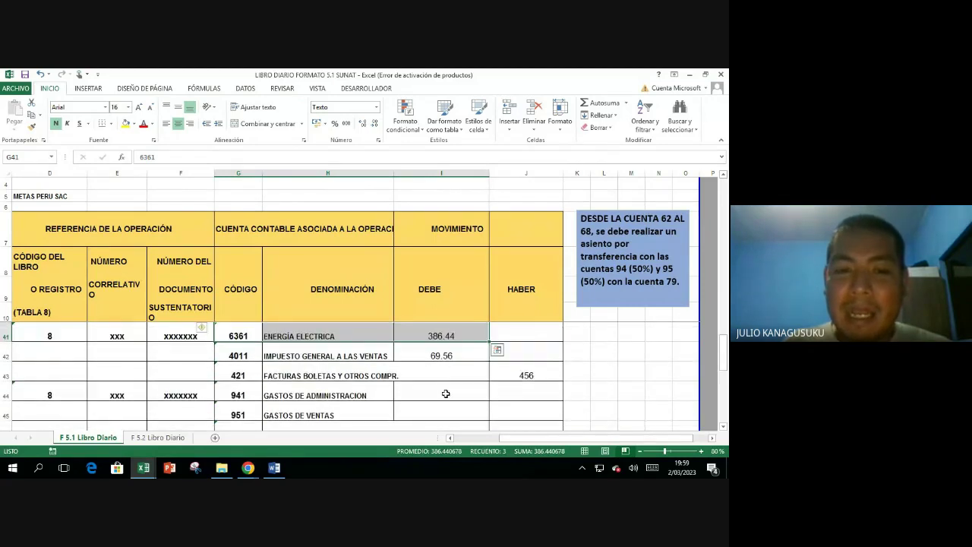
pyautogui.click(448, 398)
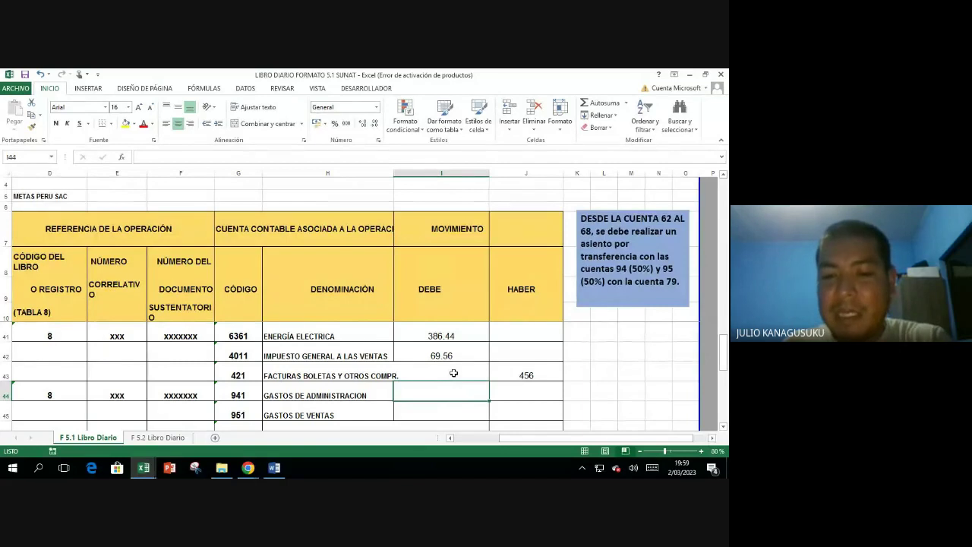
# Enter the 941 debit as a 50% formula of the 386.44 expense, showing fewer decimals
pyautogui.write('=')
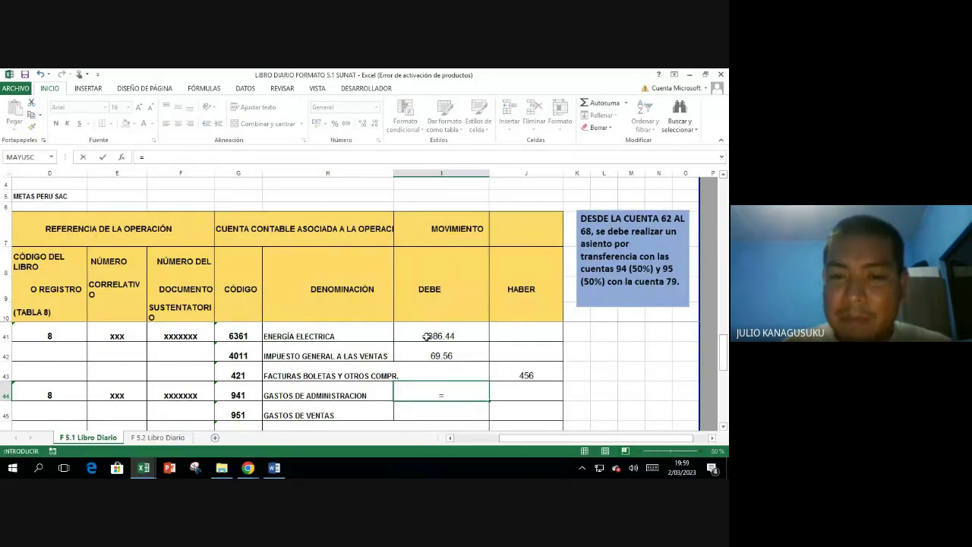
pyautogui.click(427, 336)
pyautogui.write('*')
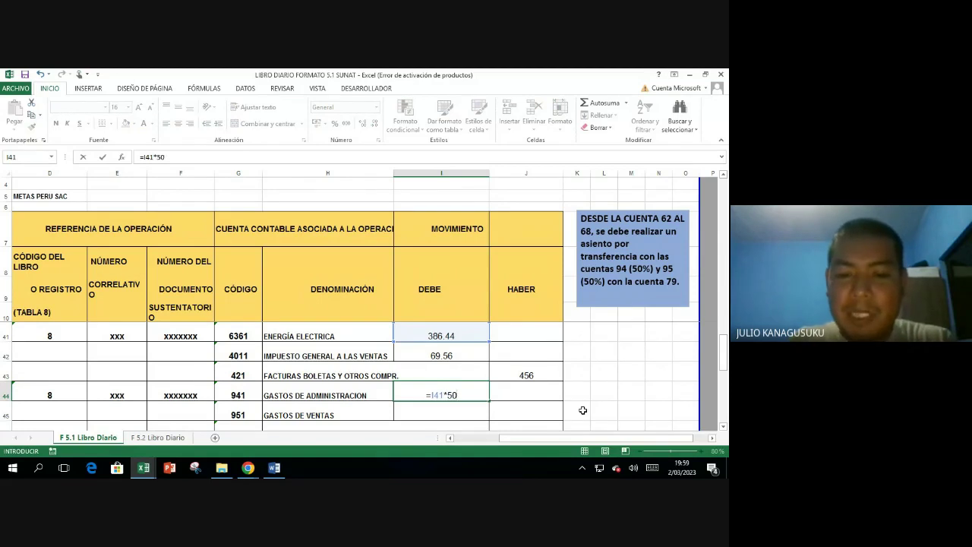
pyautogui.write('%')
pyautogui.press('Return')
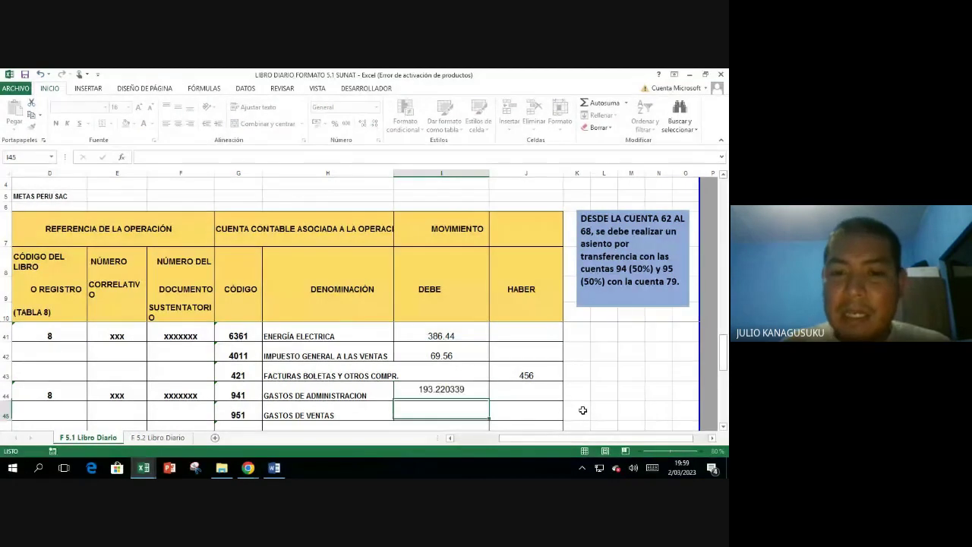
pyautogui.click(442, 401)
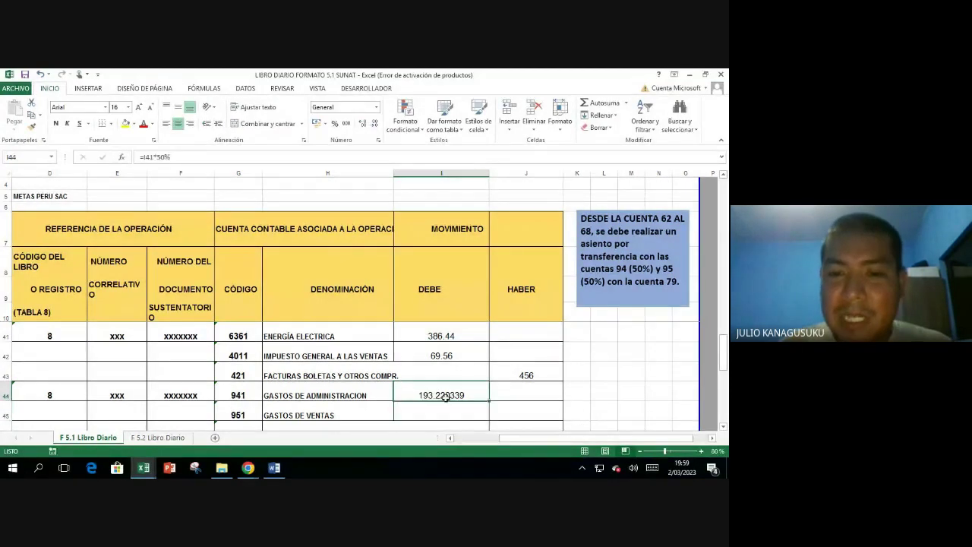
pyautogui.click(375, 124)
pyautogui.click(375, 124)
pyautogui.click(375, 123)
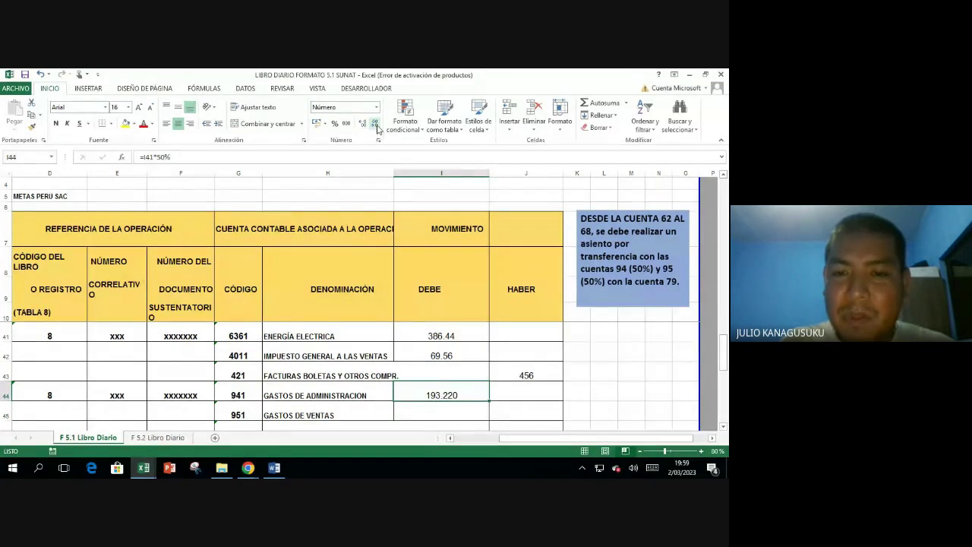
pyautogui.click(375, 124)
# Debit account 951 with 193.22
pyautogui.scroll(-1, 456, 365)
pyautogui.click(438, 356)
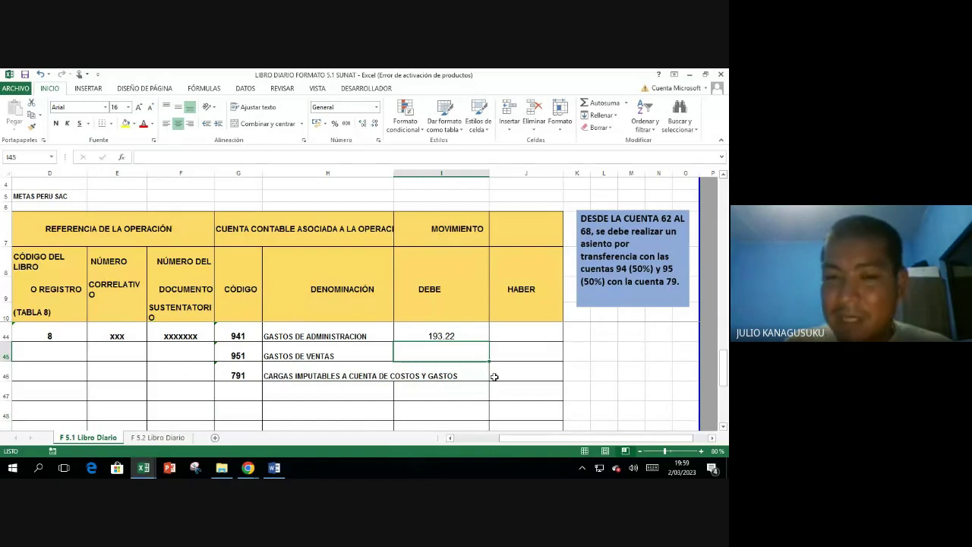
pyautogui.write('193')
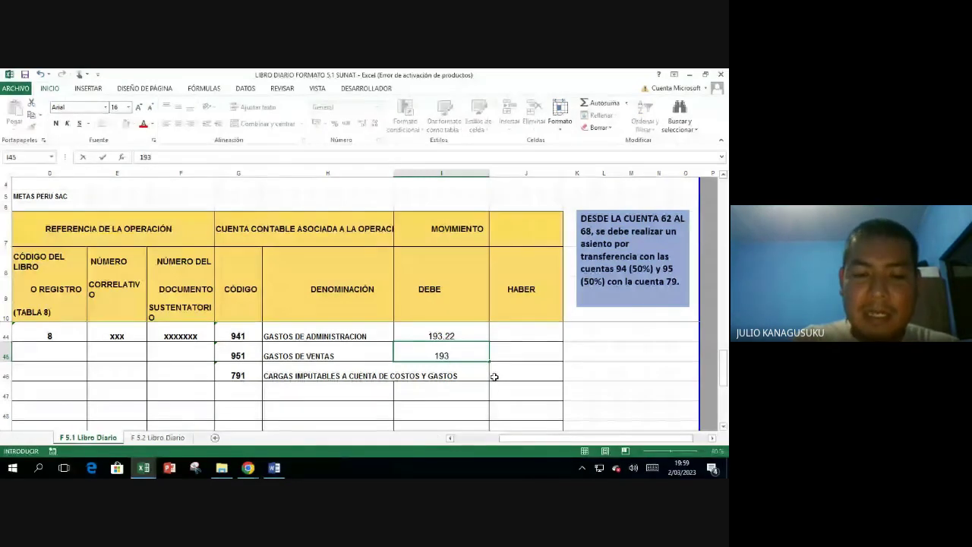
pyautogui.write('.22')
pyautogui.click(494, 377)
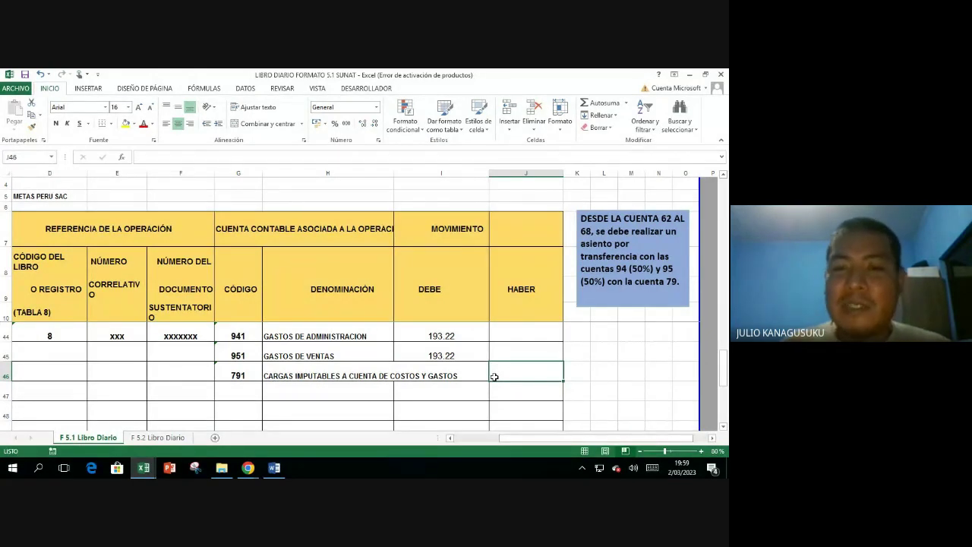
# Check the combined debit total, then credit 386.44 to account 791 in J46
pyautogui.moveTo(467, 342); pyautogui.dragTo(465, 355)
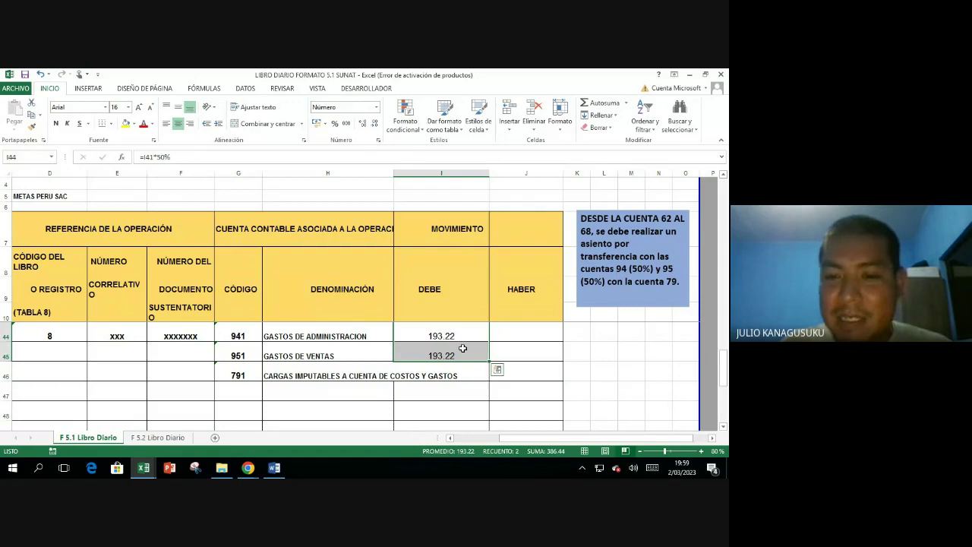
pyautogui.click(520, 365)
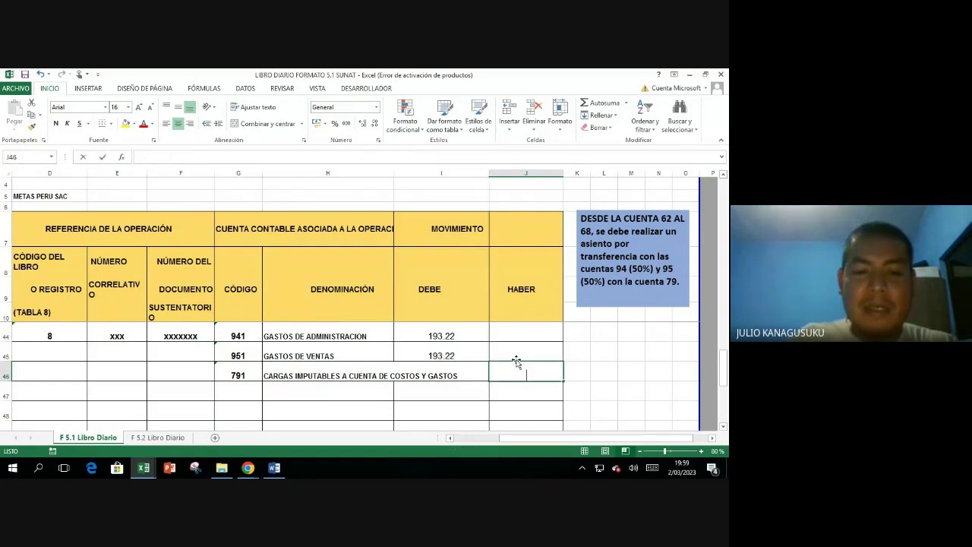
pyautogui.write('386')
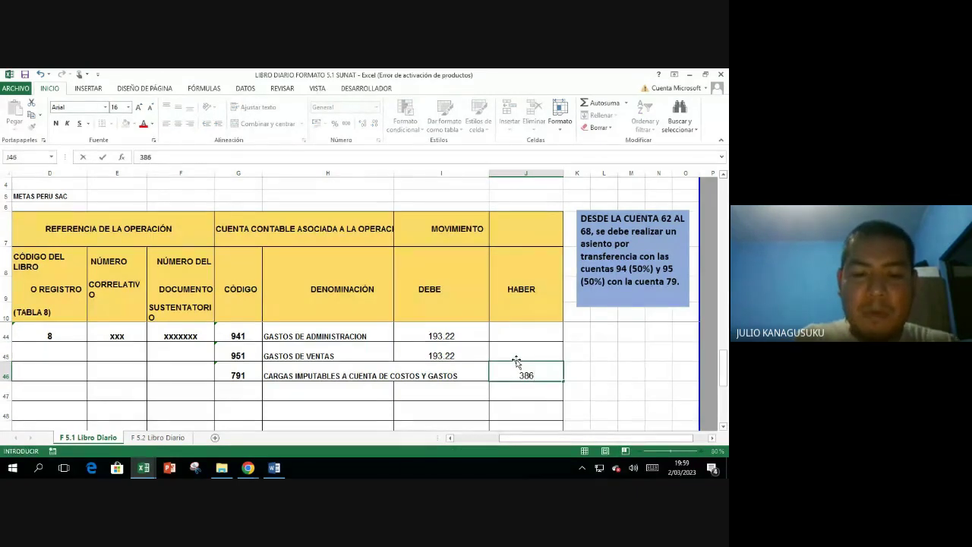
pyautogui.write('.44')
pyautogui.press('Return')
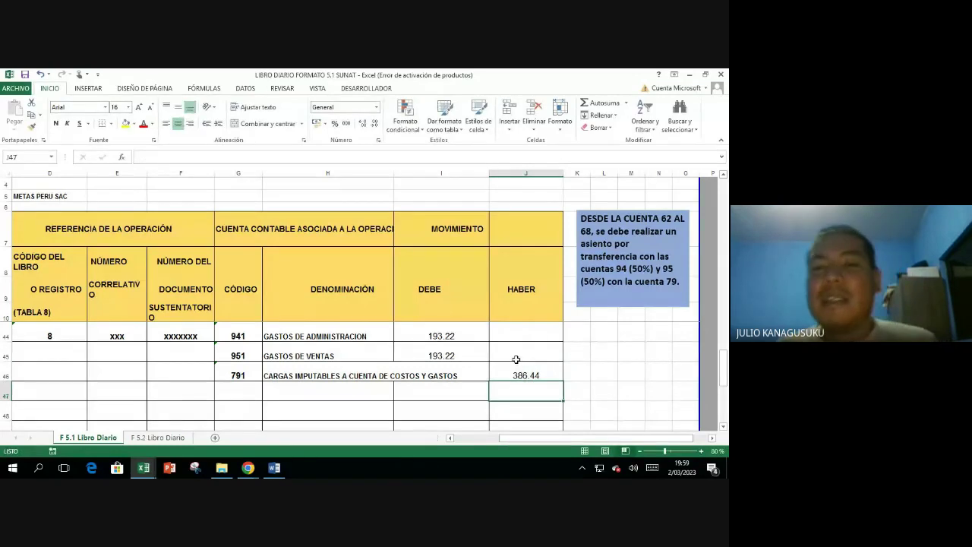
pyautogui.scroll(1, 512, 367)
pyautogui.scroll(-1, 513, 367)
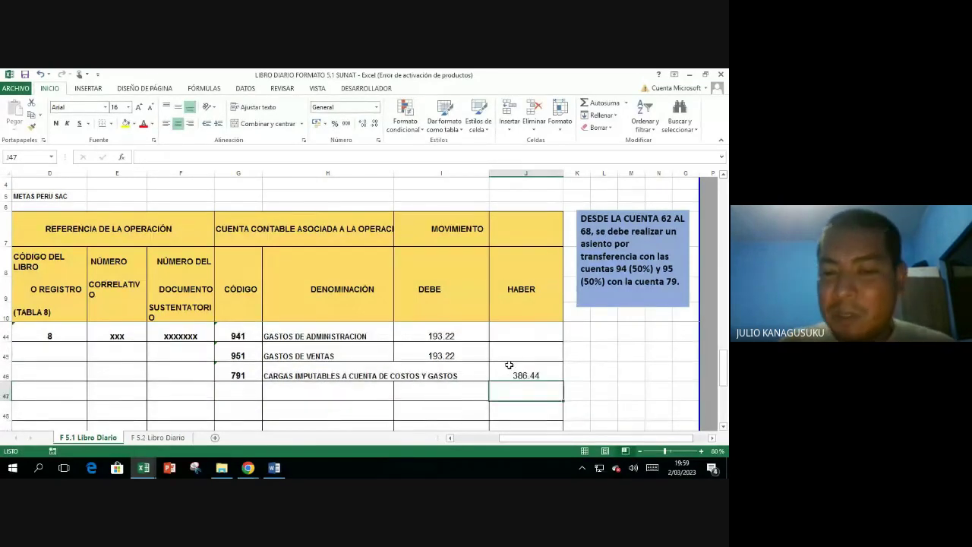
pyautogui.scroll(1, 509, 366)
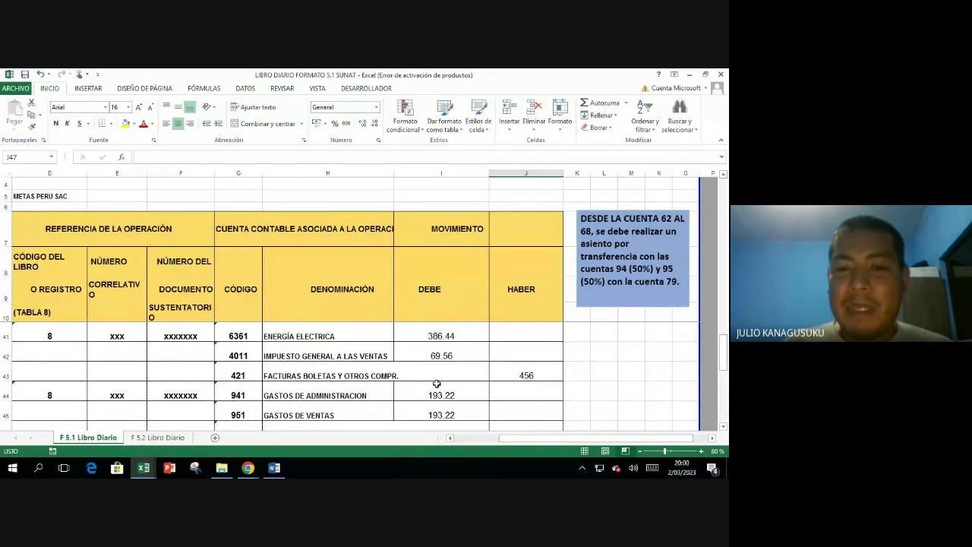
pyautogui.scroll(1, 443, 358)
pyautogui.scroll(-1, 433, 360)
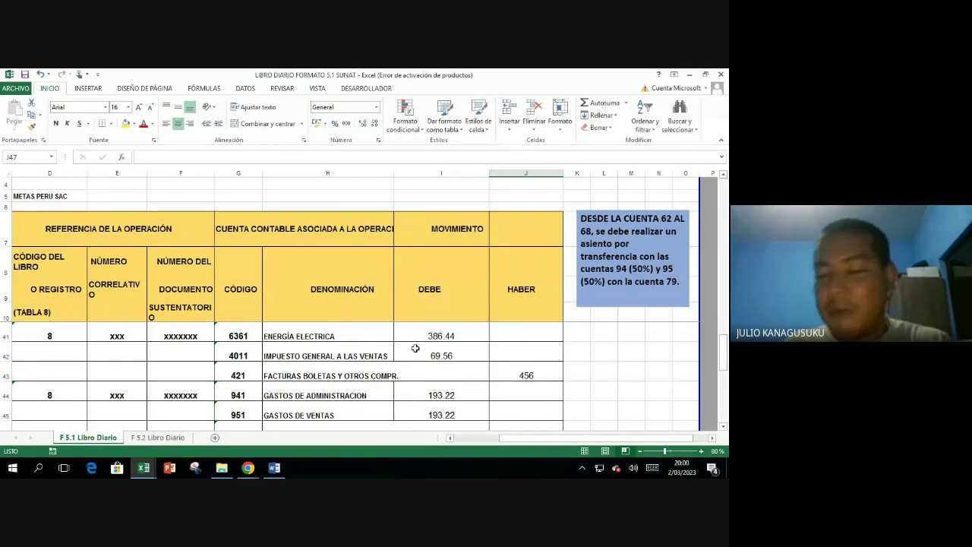
pyautogui.scroll(1, 430, 352)
pyautogui.scroll(-1, 410, 353)
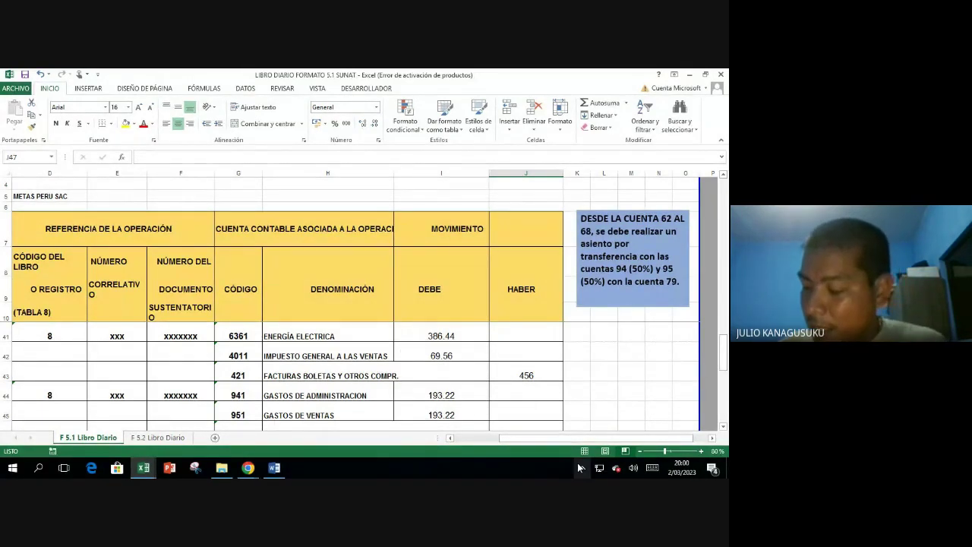
pyautogui.scroll(-1, 456, 398)
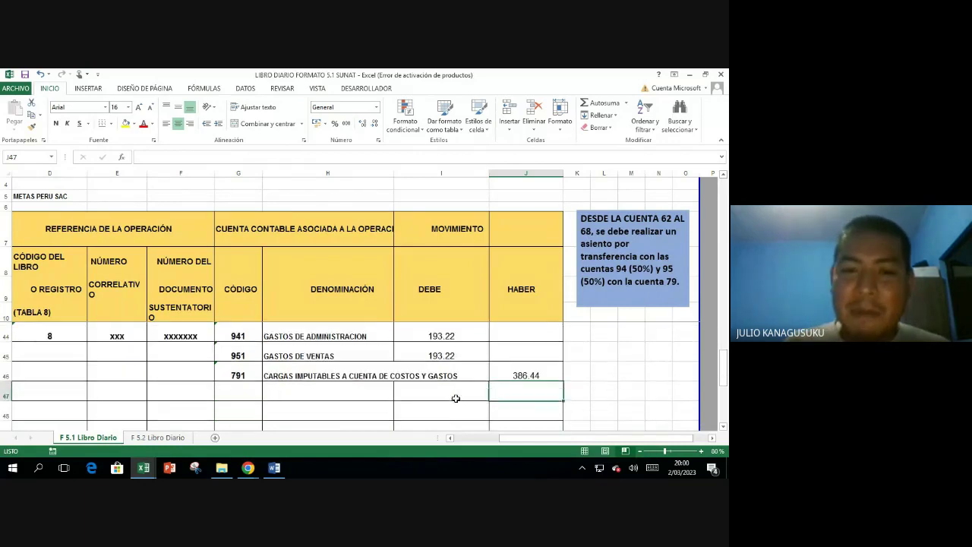
pyautogui.click(459, 350)
pyautogui.click(453, 337)
pyautogui.scroll(1, 456, 357)
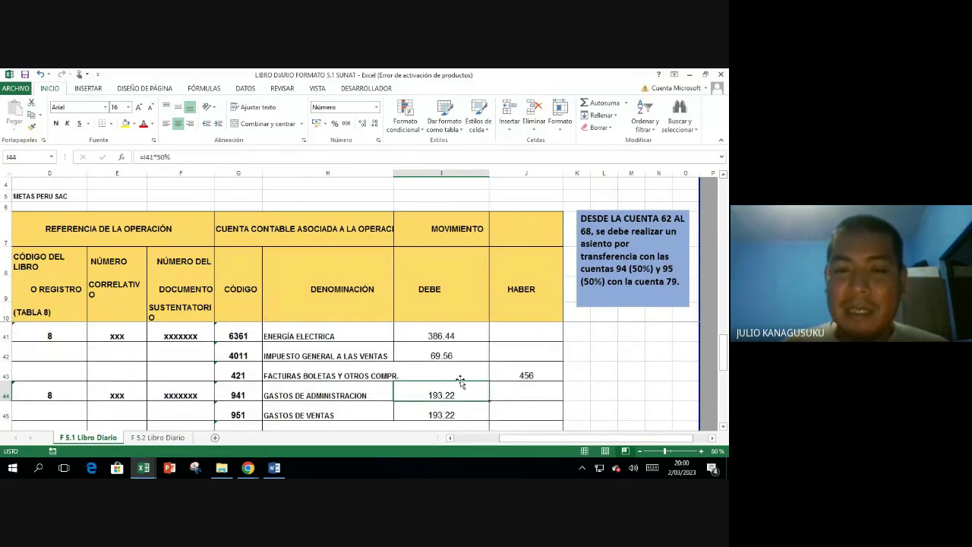
pyautogui.moveTo(240, 335); pyautogui.dragTo(278, 361)
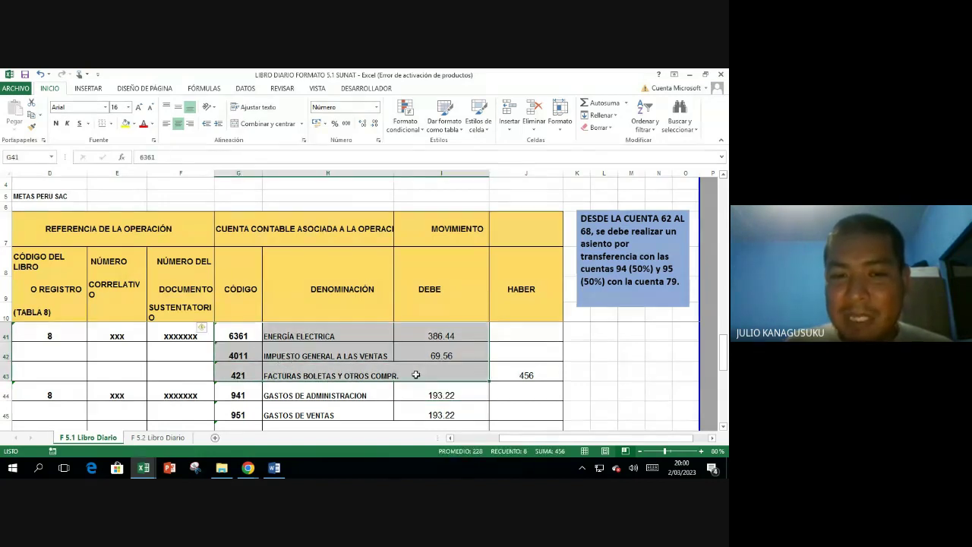
pyautogui.click(251, 336)
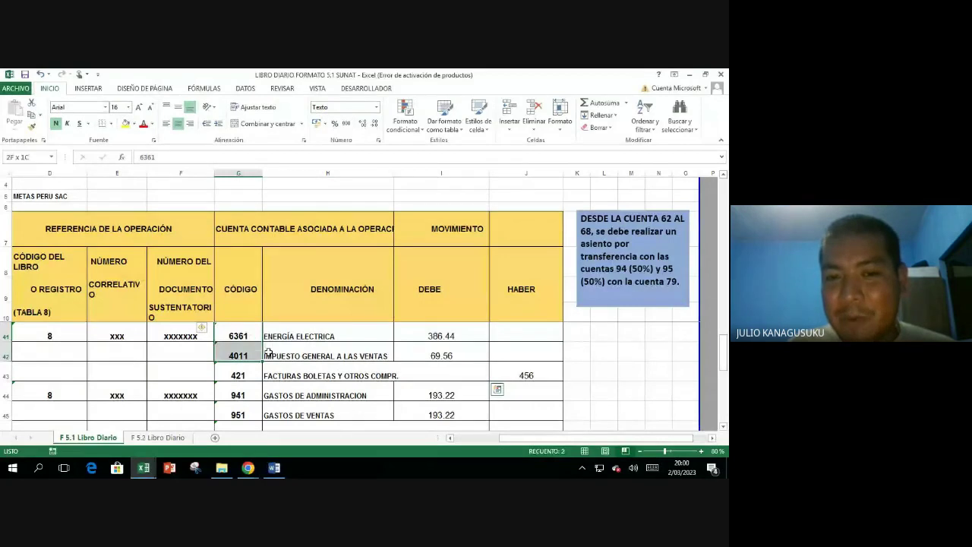
pyautogui.moveTo(254, 340); pyautogui.dragTo(463, 371)
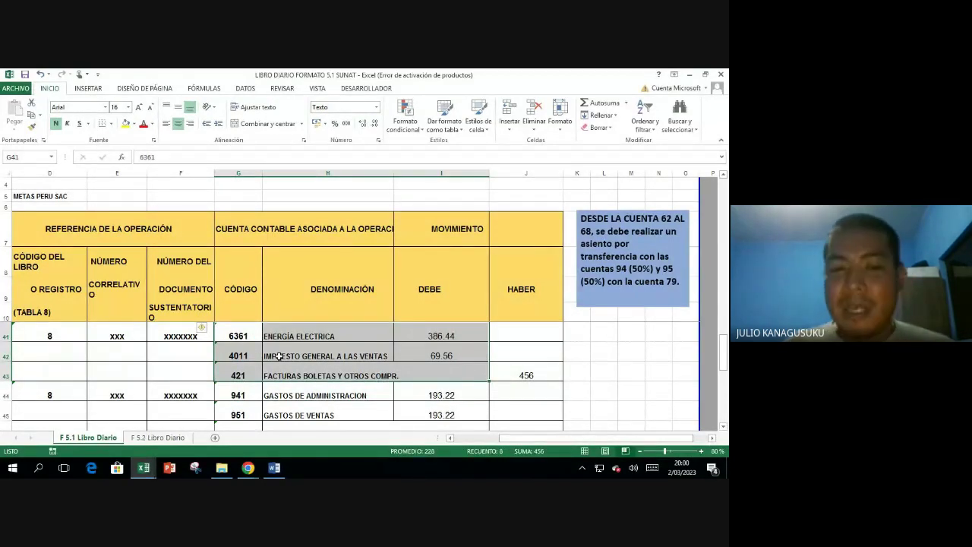
pyautogui.click(335, 335)
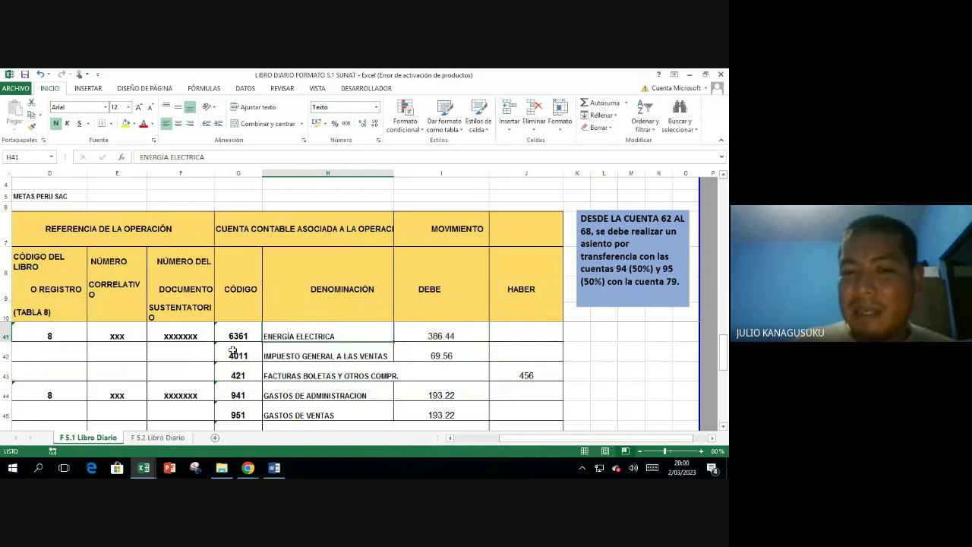
pyautogui.press('Left')
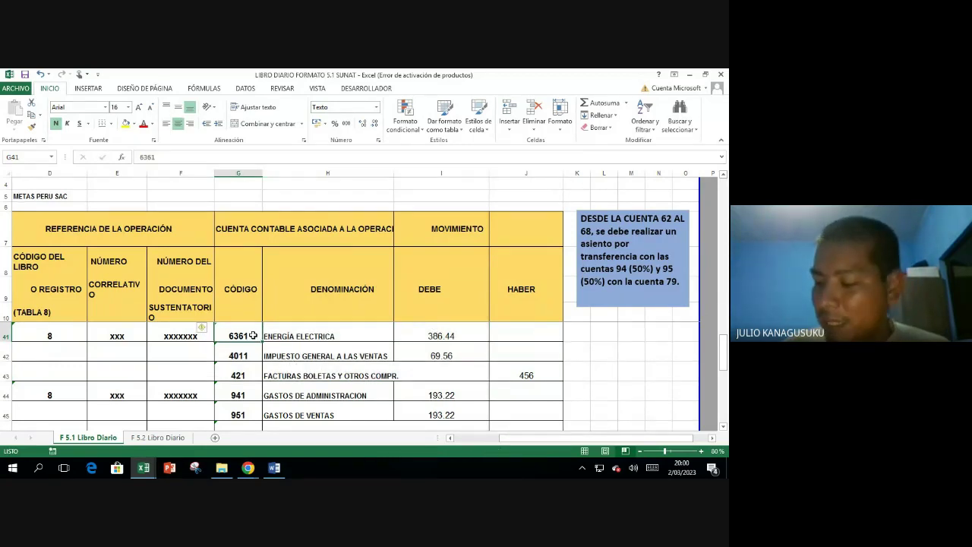
pyautogui.click(612, 241)
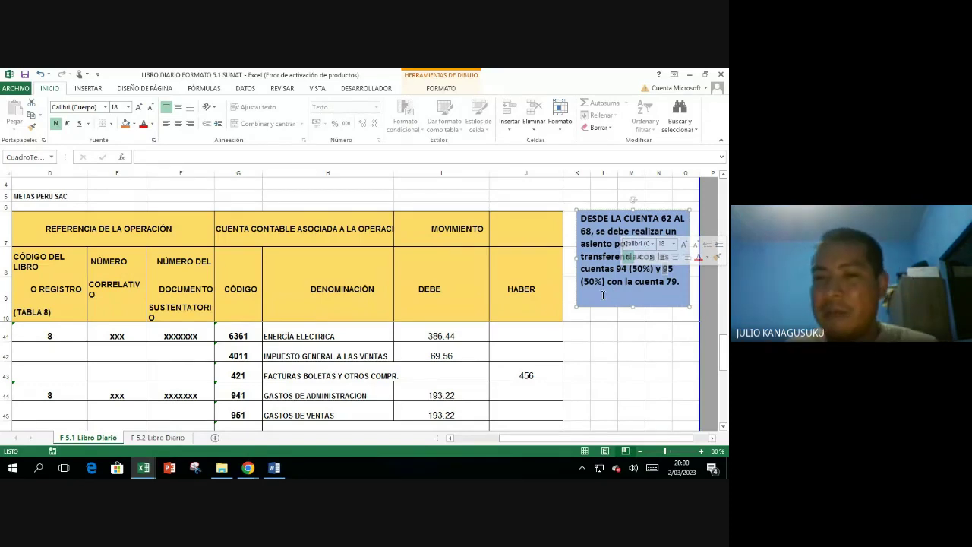
pyautogui.click(634, 315)
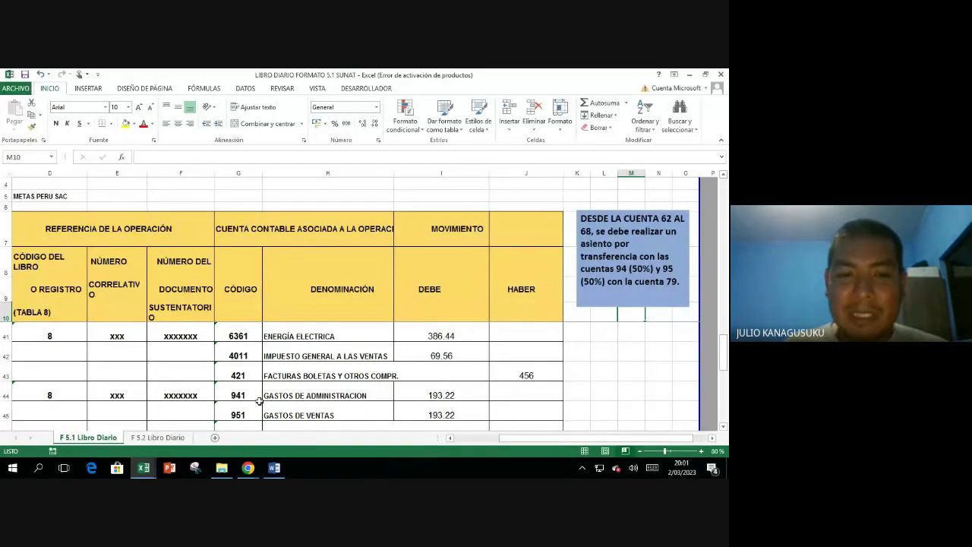
pyautogui.scroll(-1, 259, 401)
pyautogui.click(248, 333)
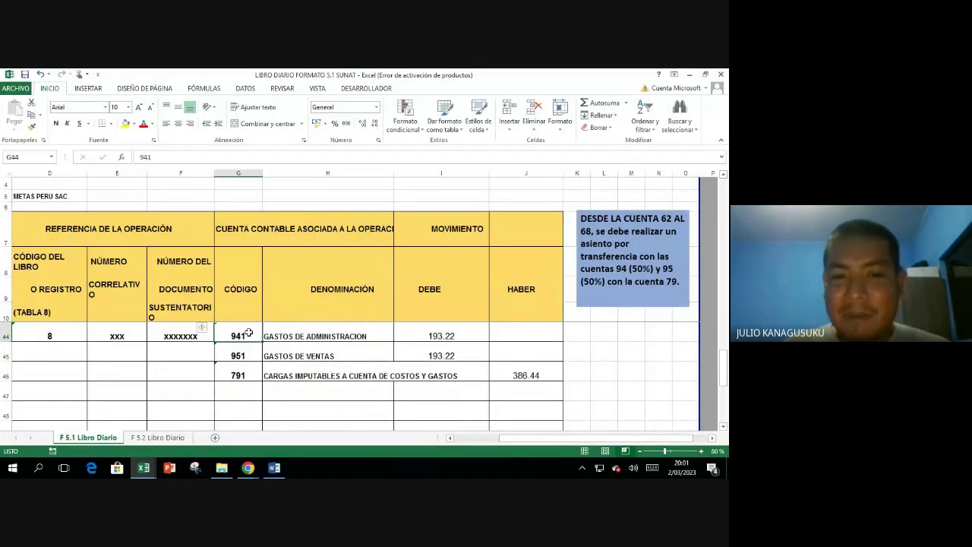
pyautogui.moveTo(248, 333); pyautogui.dragTo(319, 336)
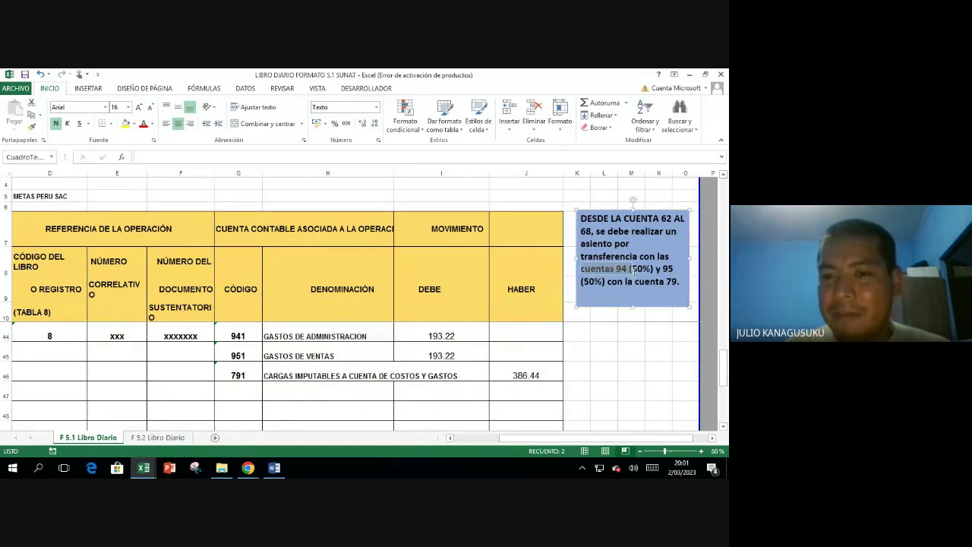
pyautogui.moveTo(582, 269); pyautogui.dragTo(628, 268)
pyautogui.click(298, 350)
pyautogui.press('Left')
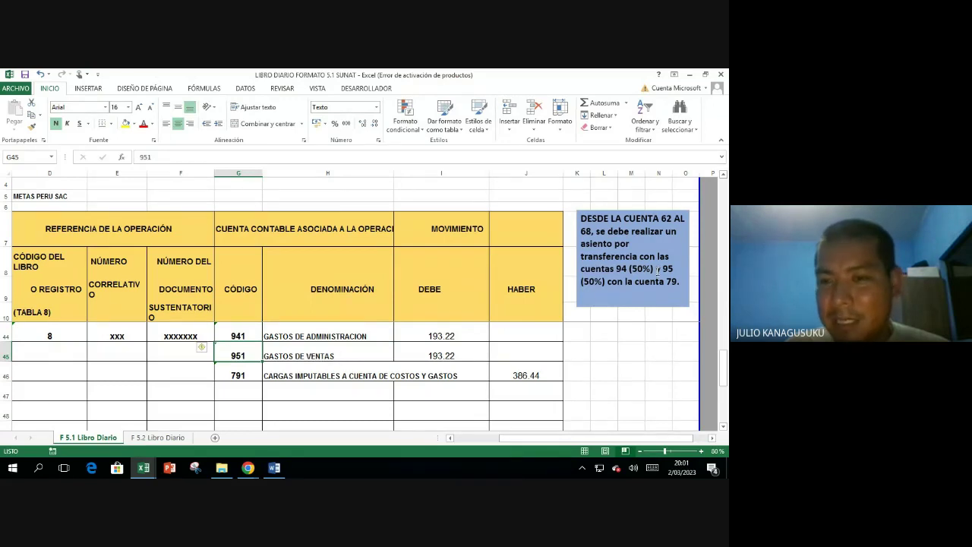
pyautogui.moveTo(658, 269); pyautogui.dragTo(670, 269)
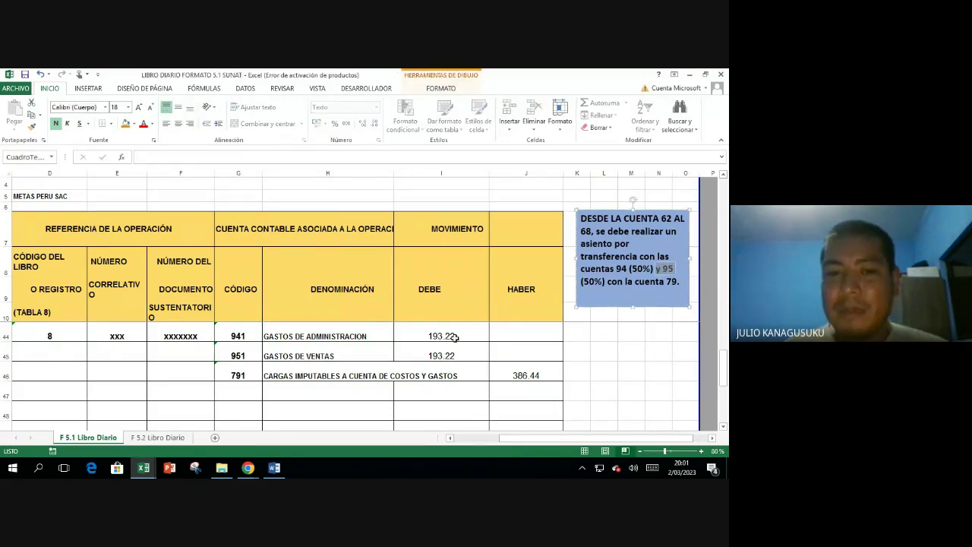
pyautogui.click(416, 339)
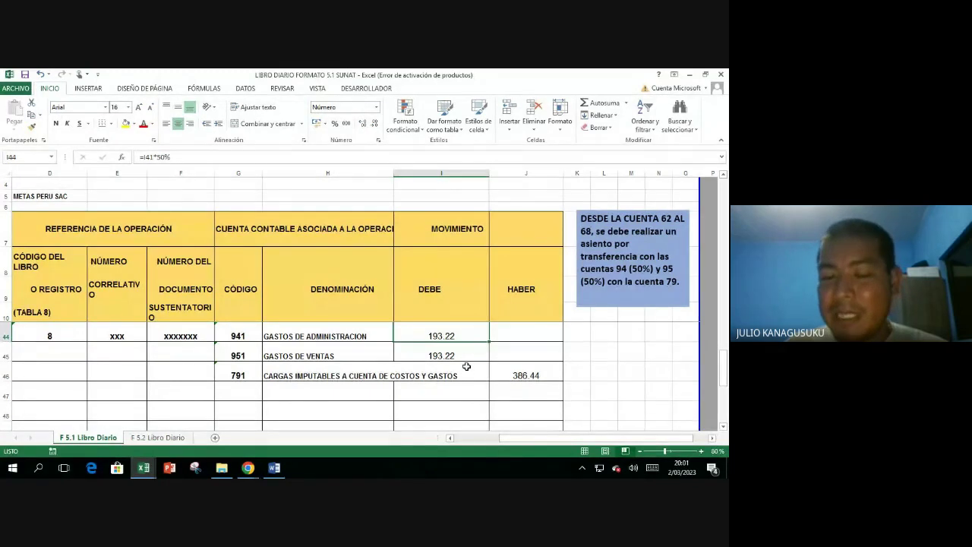
pyautogui.scroll(1, 478, 402)
pyautogui.scroll(1, 478, 402)
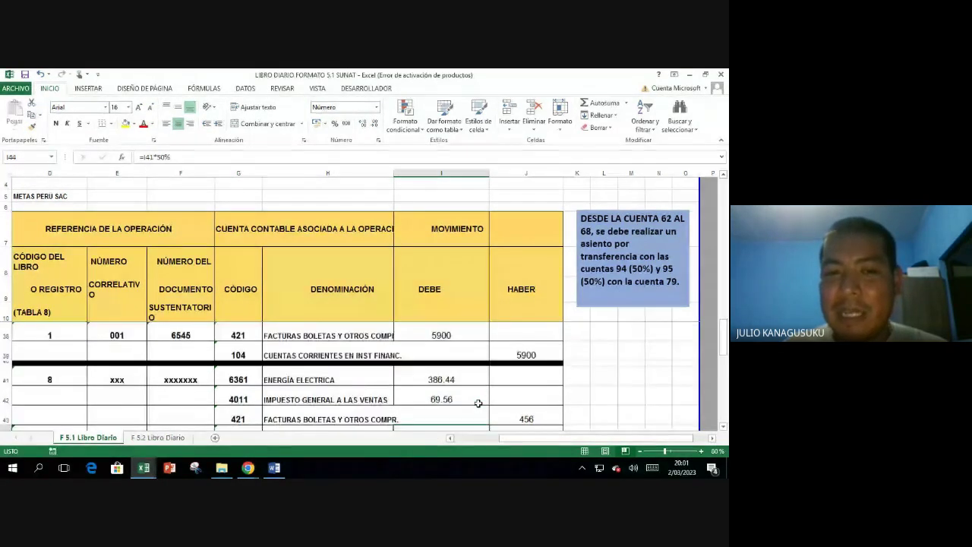
pyautogui.scroll(-1, 477, 401)
pyautogui.moveTo(231, 334); pyautogui.dragTo(450, 335)
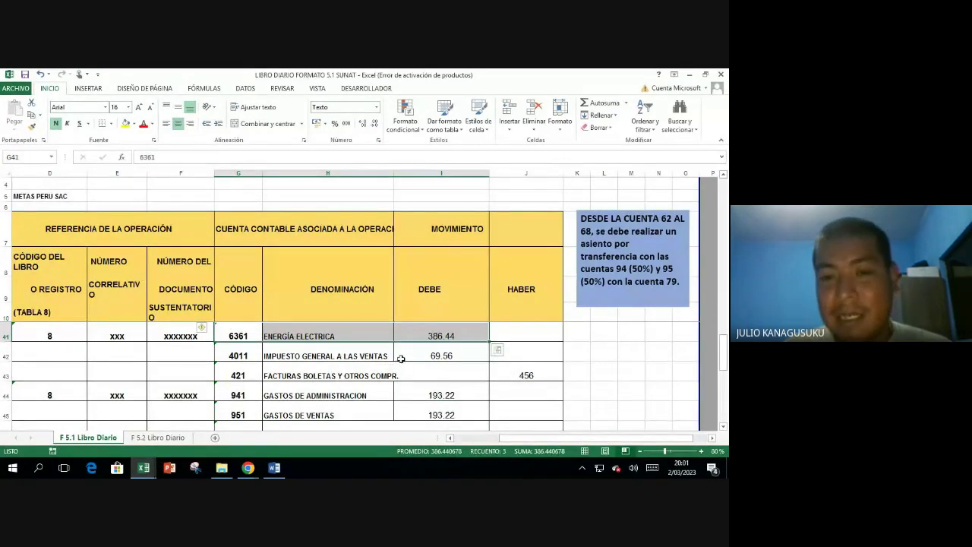
pyautogui.click(455, 347)
pyautogui.click(462, 336)
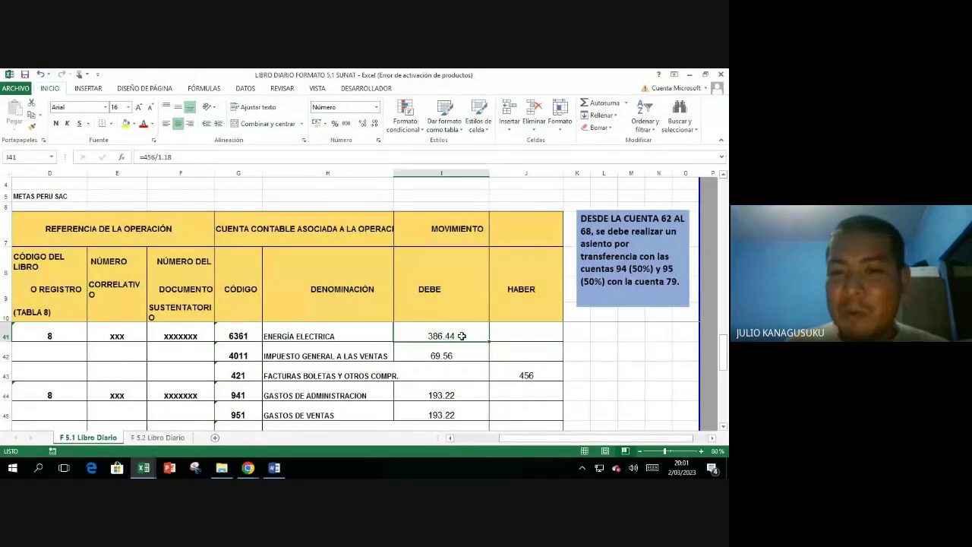
pyautogui.scroll(-1, 462, 336)
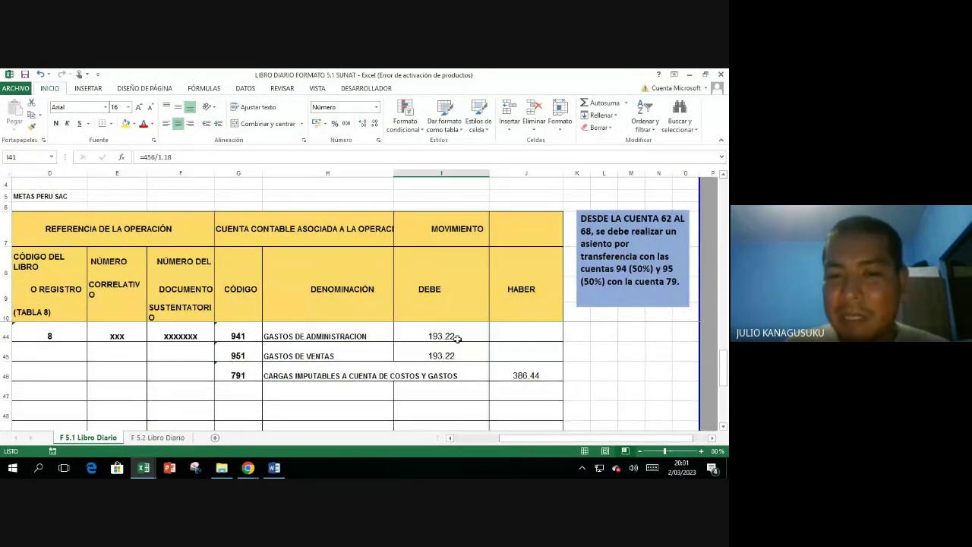
pyautogui.click(458, 338)
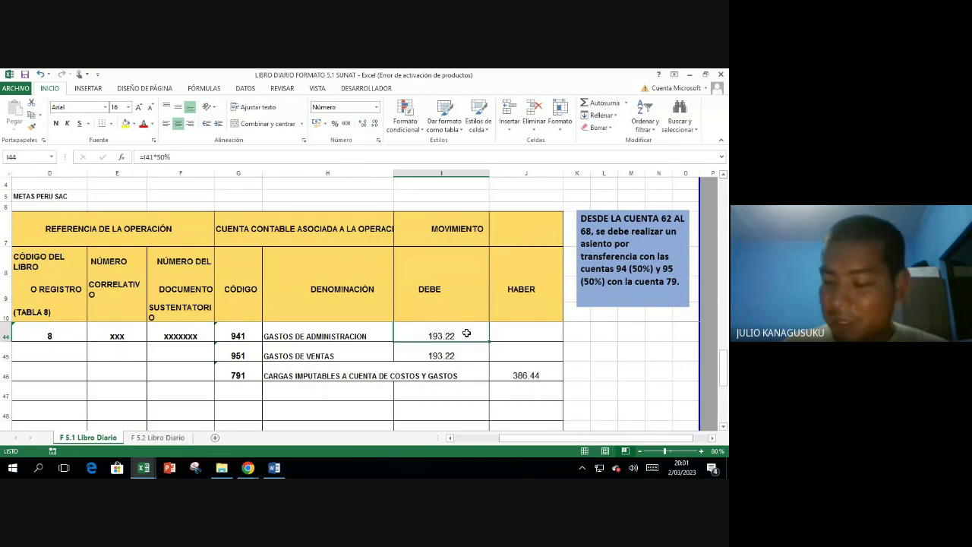
pyautogui.scroll(1, 467, 333)
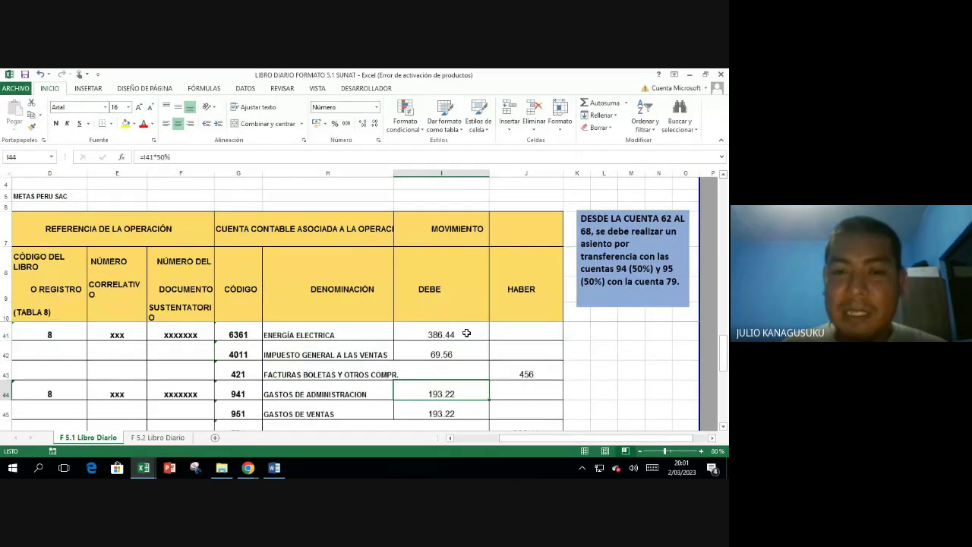
pyautogui.click(467, 333)
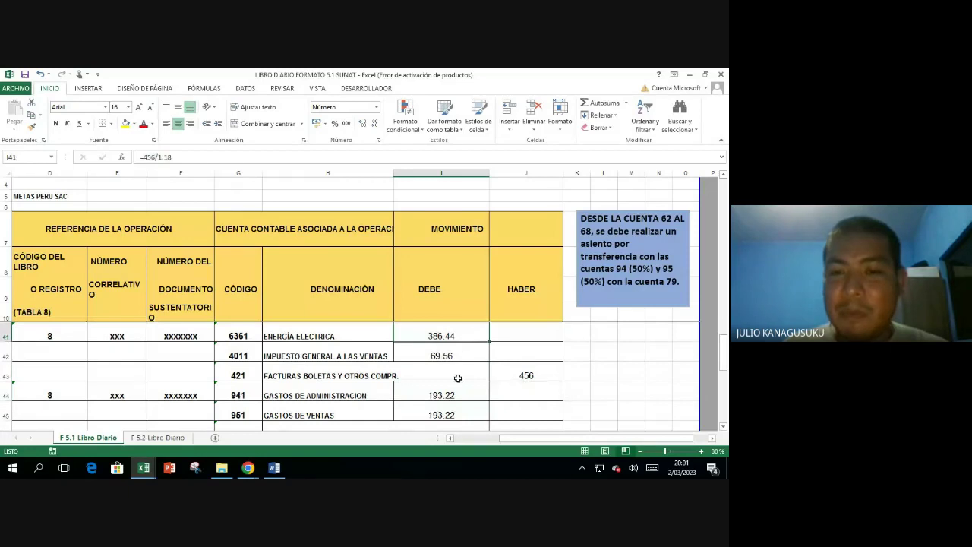
pyautogui.scroll(-1, 458, 378)
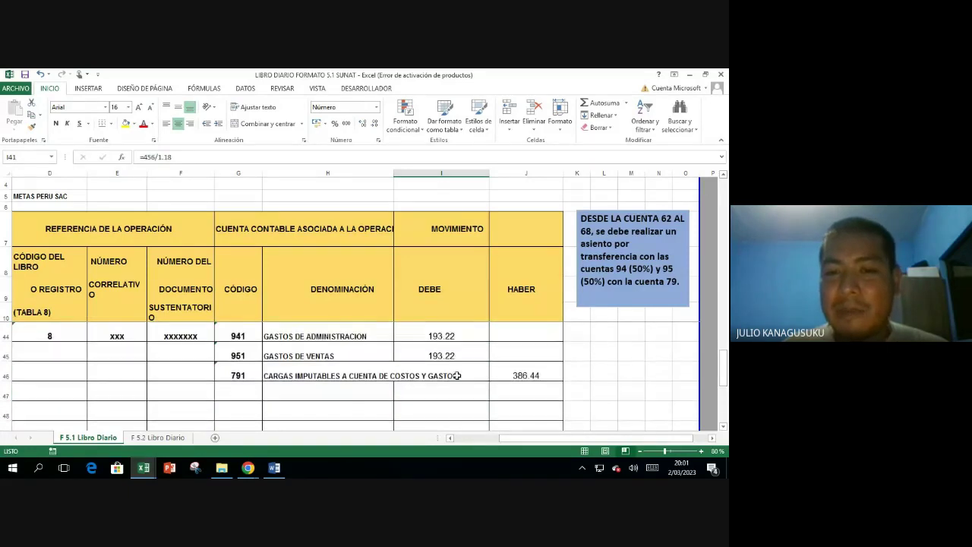
pyautogui.click(463, 335)
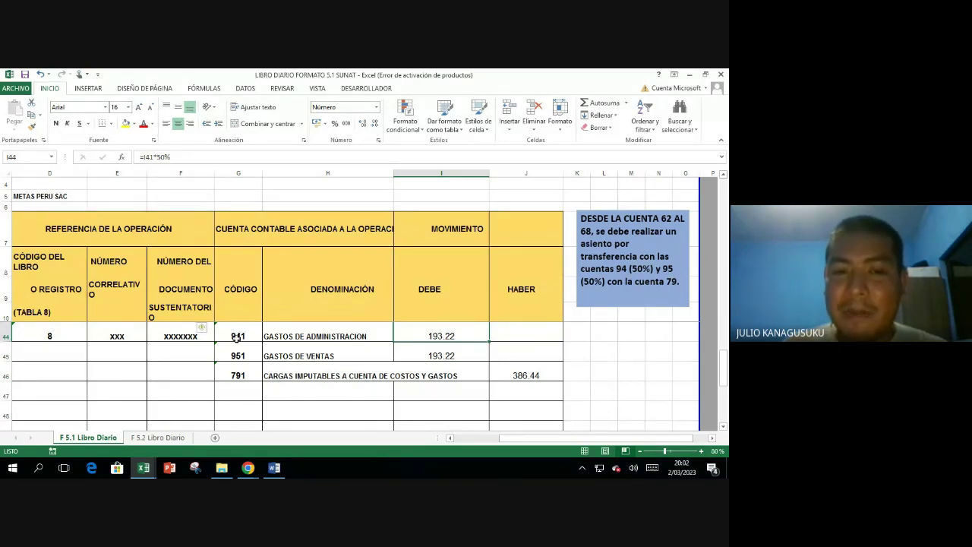
pyautogui.moveTo(238, 337); pyautogui.dragTo(440, 337)
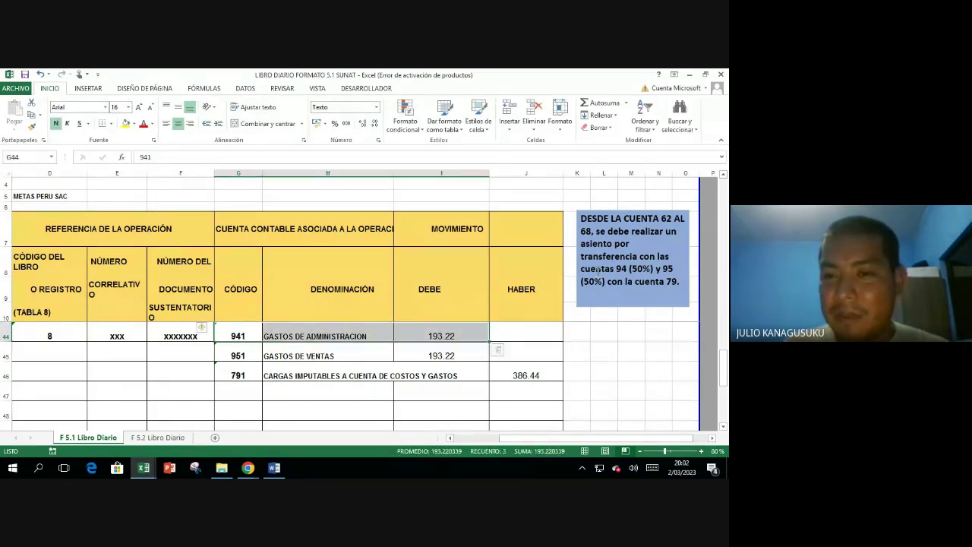
pyautogui.moveTo(581, 269); pyautogui.dragTo(651, 269)
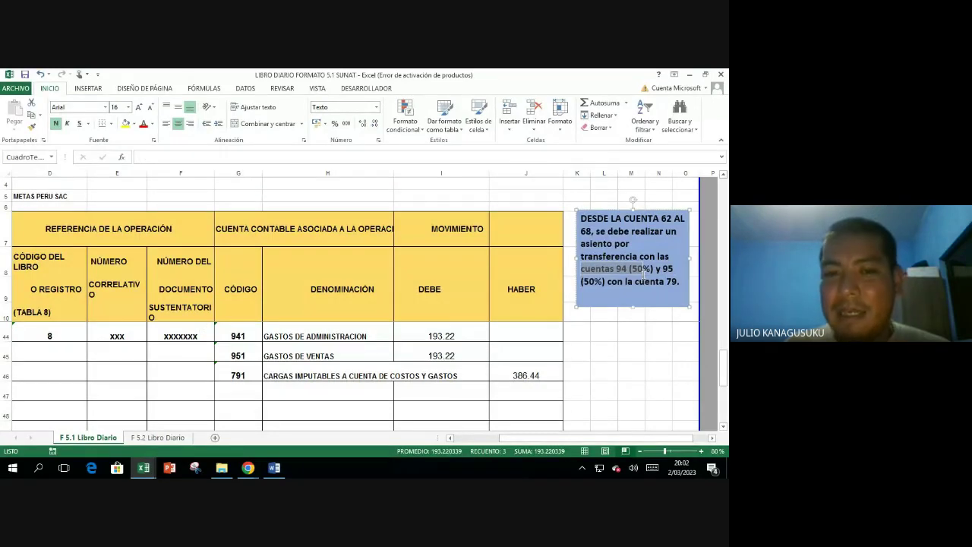
pyautogui.moveTo(254, 357); pyautogui.dragTo(416, 365)
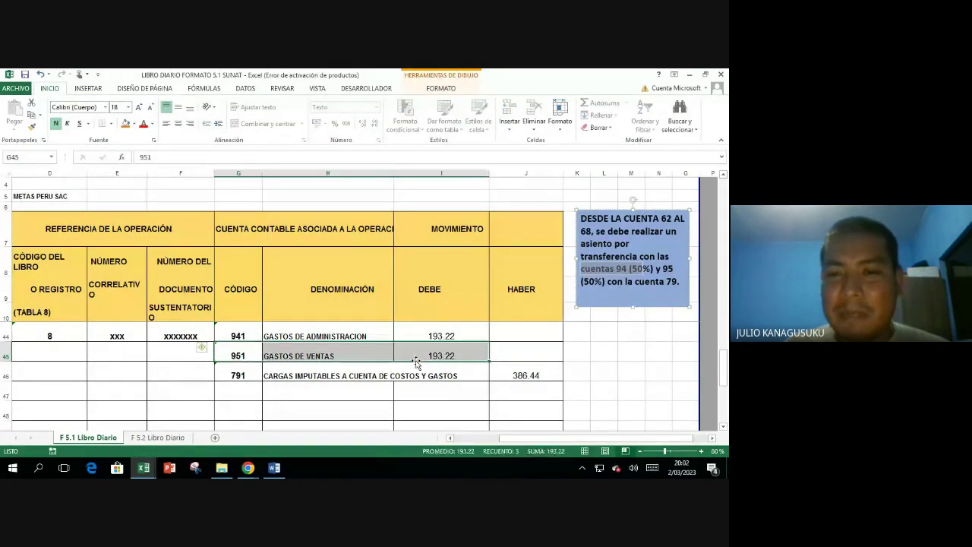
pyautogui.moveTo(581, 282); pyautogui.dragTo(624, 282)
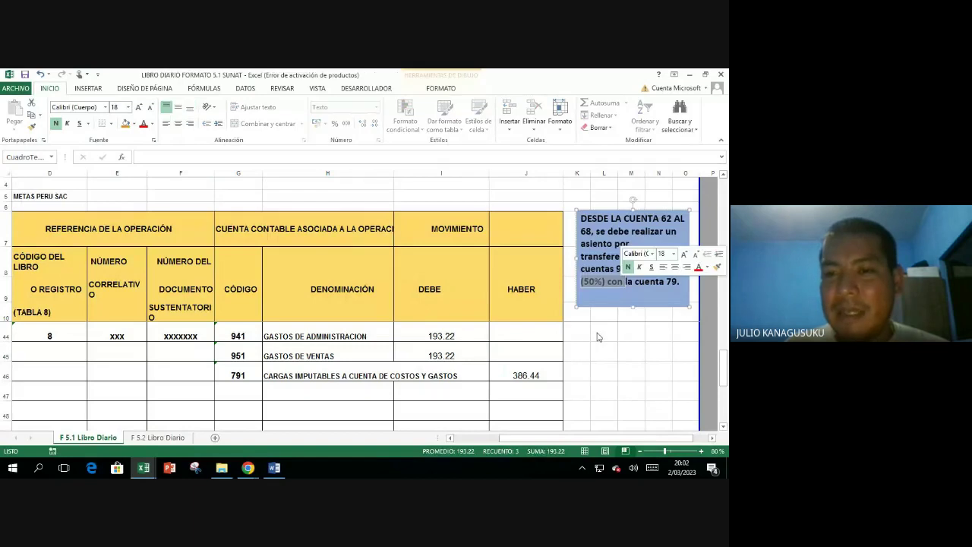
pyautogui.moveTo(238, 376); pyautogui.dragTo(531, 376)
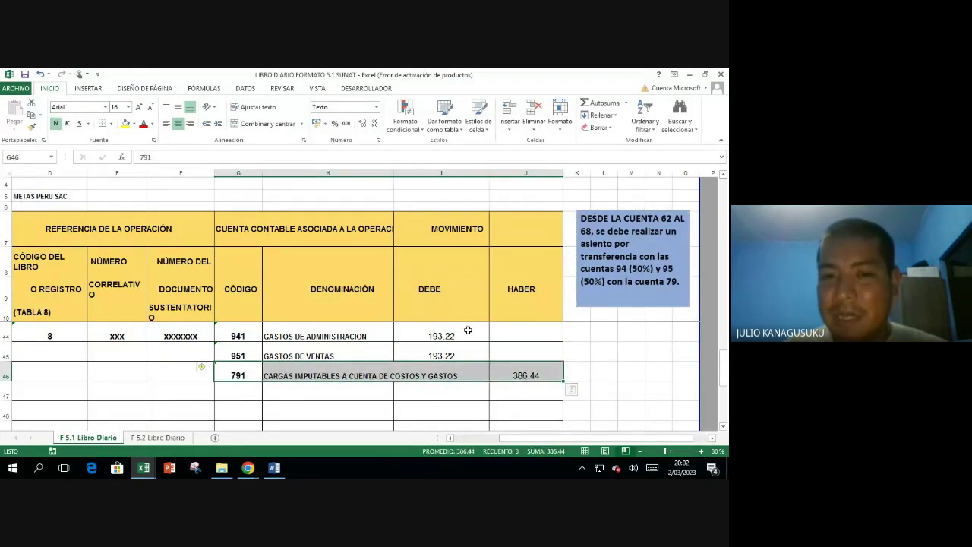
pyautogui.moveTo(468, 330); pyautogui.dragTo(456, 354)
pyautogui.click(527, 386)
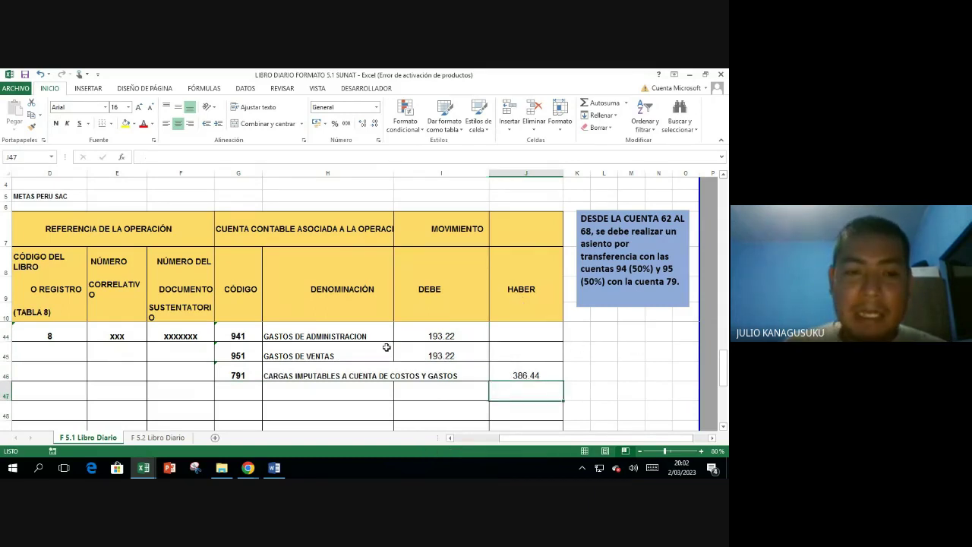
pyautogui.moveTo(504, 438); pyautogui.dragTo(460, 439)
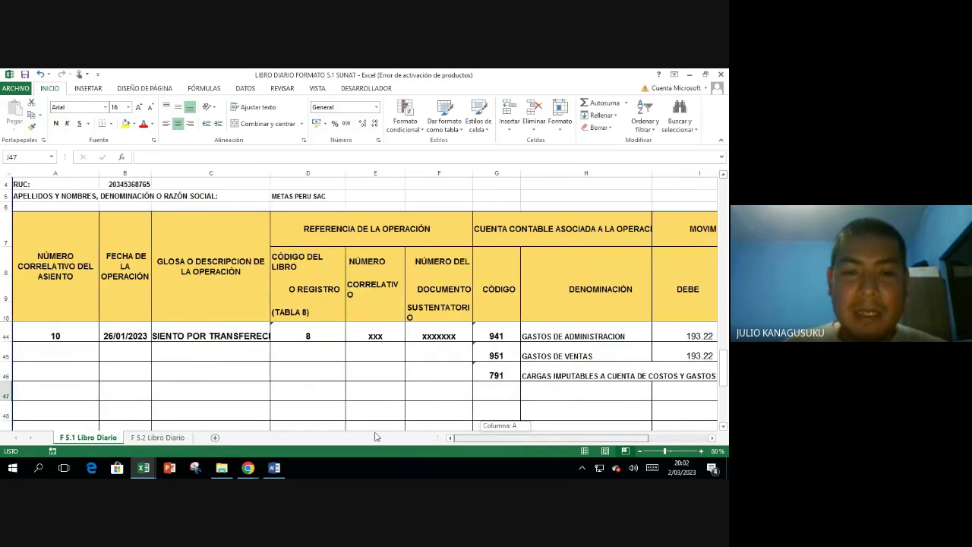
pyautogui.scroll(1, 455, 401)
pyautogui.moveTo(575, 440); pyautogui.dragTo(575, 440)
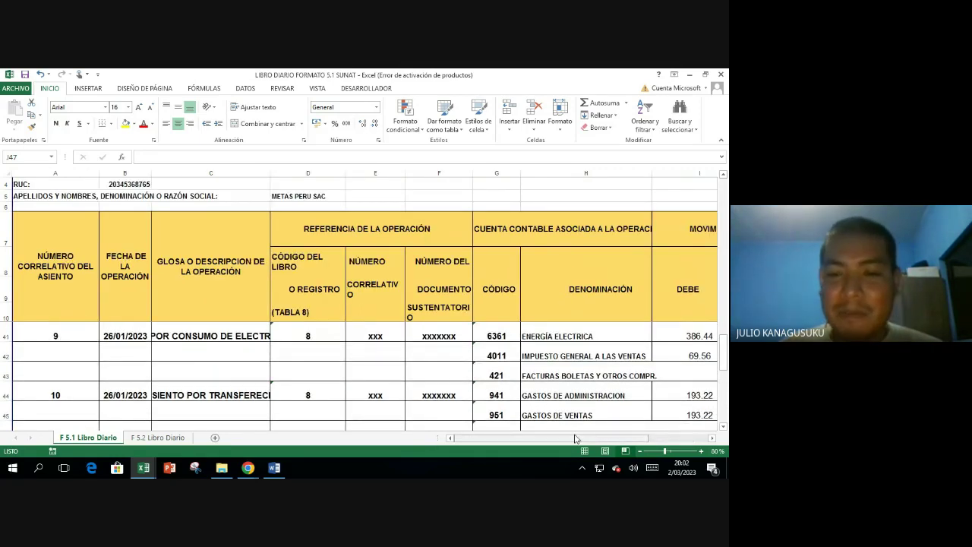
pyautogui.click(639, 452)
pyautogui.click(501, 315)
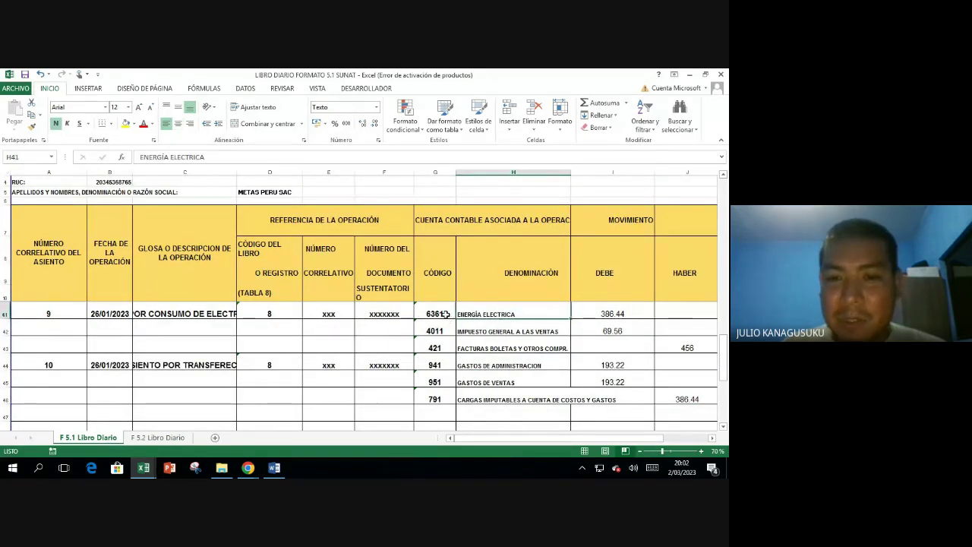
pyautogui.moveTo(446, 314); pyautogui.dragTo(709, 347)
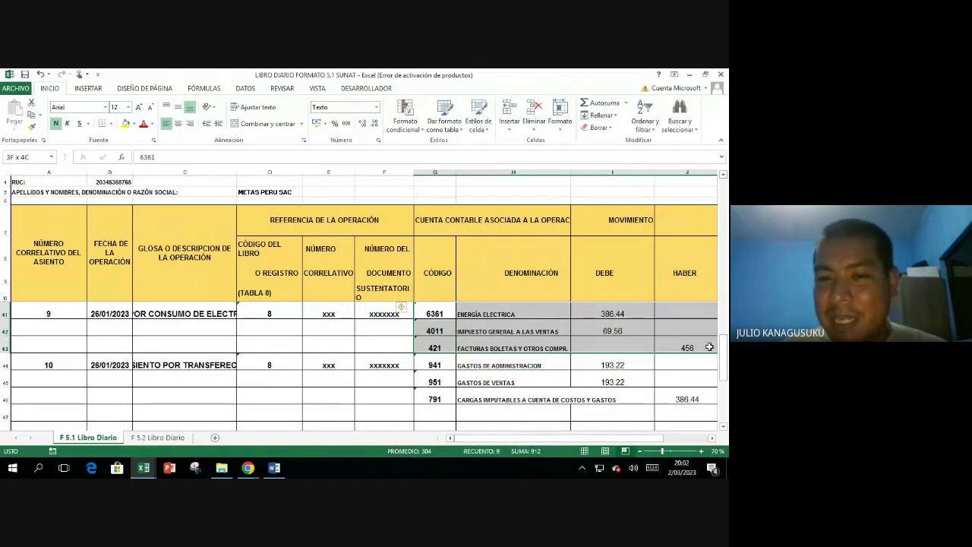
pyautogui.moveTo(709, 347); pyautogui.dragTo(709, 347)
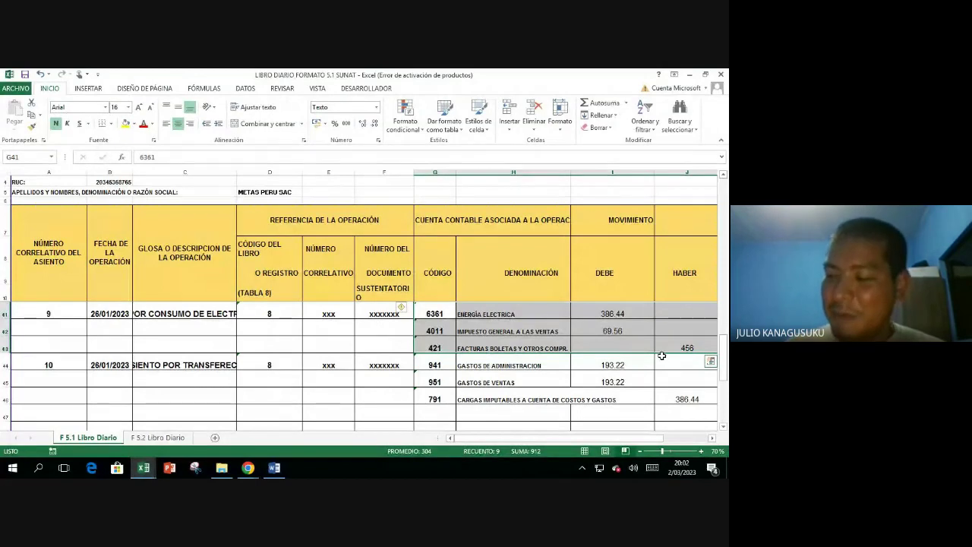
pyautogui.scroll(-1, 653, 359)
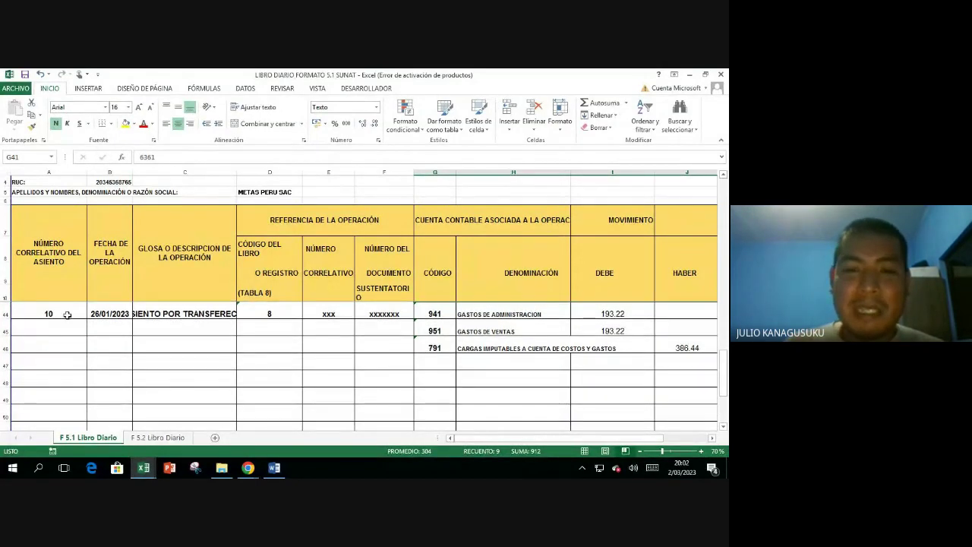
# Fill row 47 with entry number 11, date 26/01 and description 'PAGO DE SERVICIO DE ELECTRICIDAD'
pyautogui.click(59, 363)
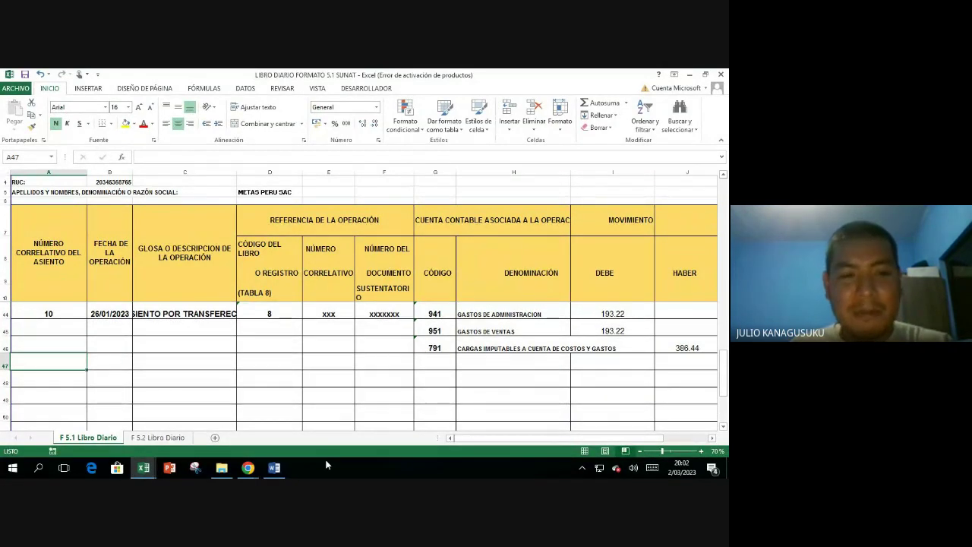
pyautogui.write('11')
pyautogui.press('Tab')
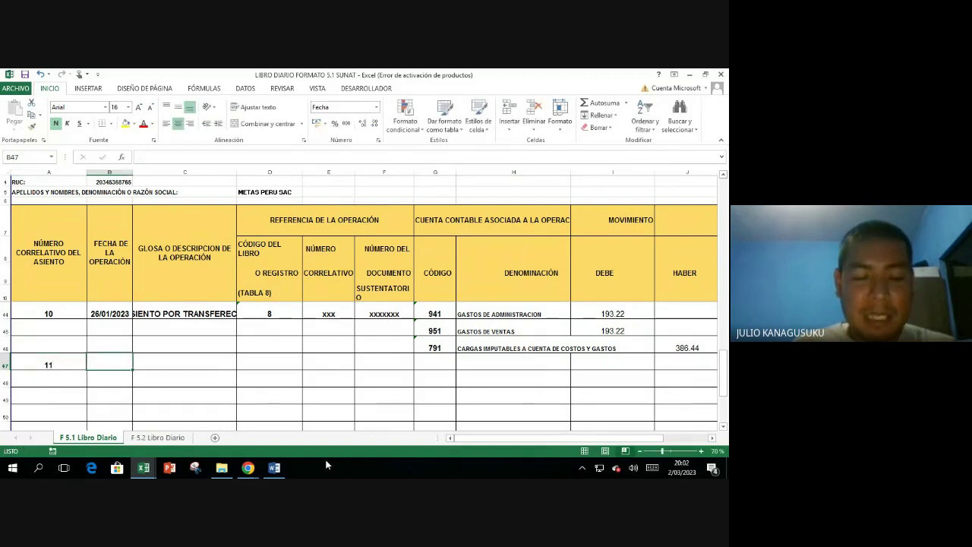
pyautogui.write('26-1')
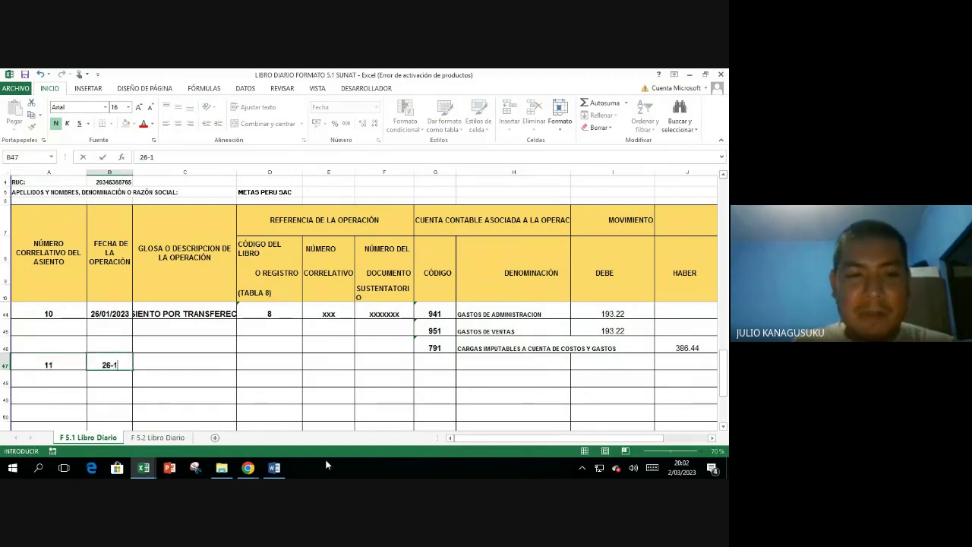
pyautogui.press('Tab')
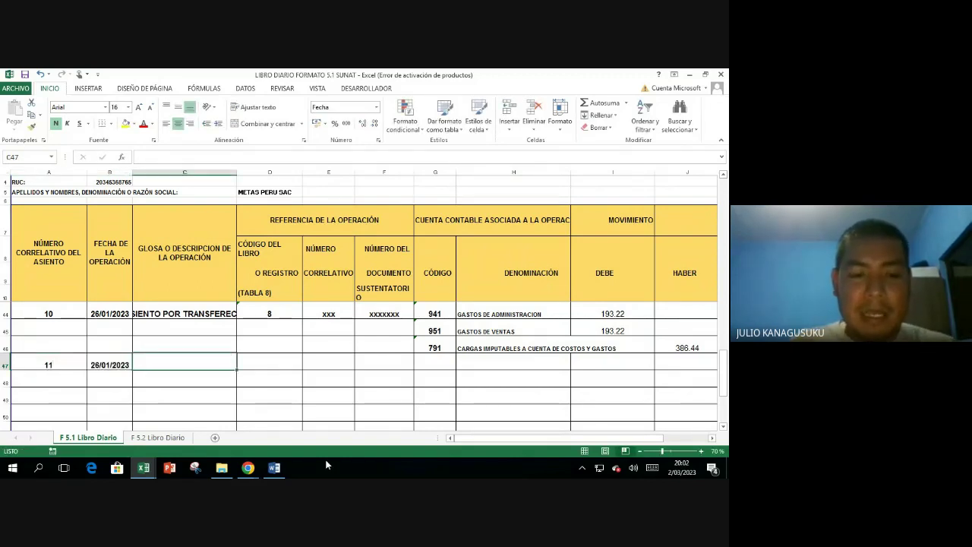
pyautogui.write('PAG')
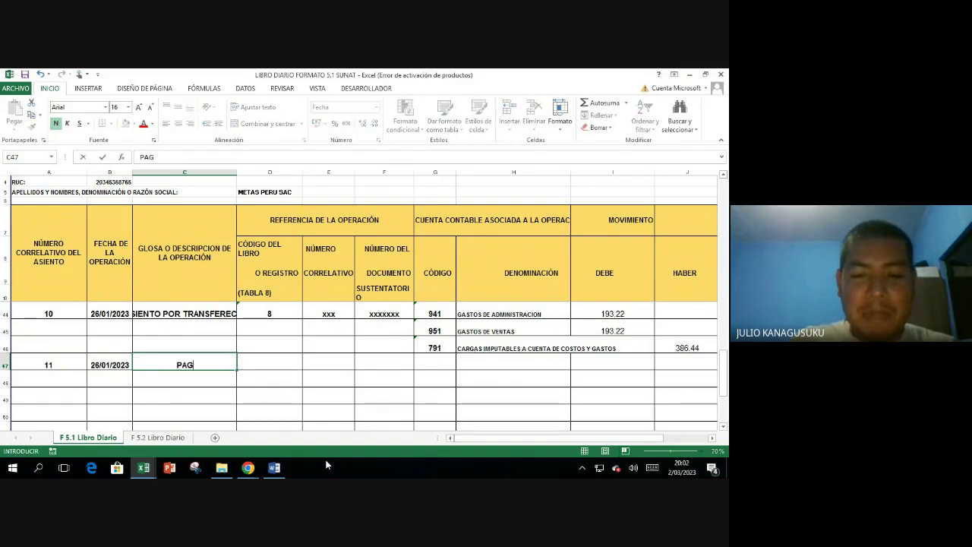
pyautogui.write('O DE S')
pyautogui.press('BackSpace')
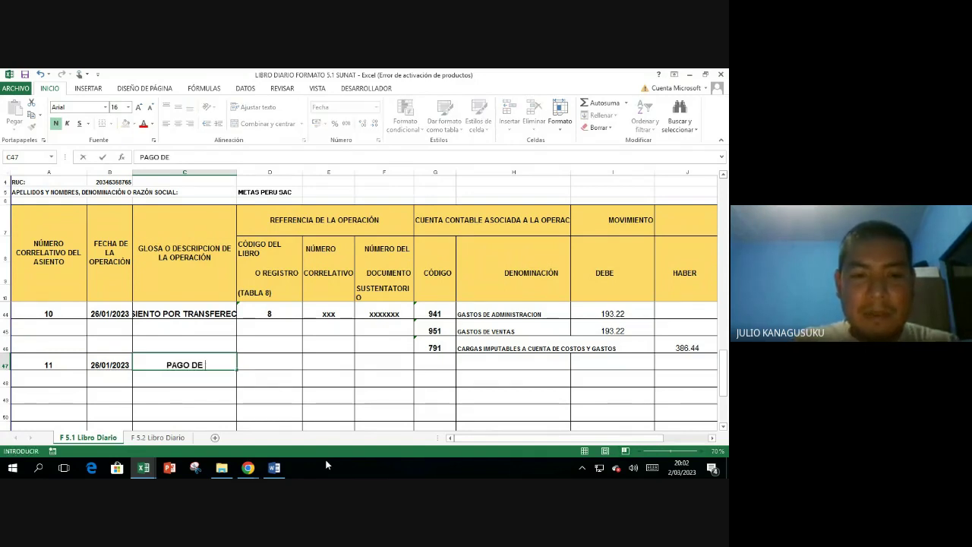
pyautogui.write('S')
pyautogui.write('S')
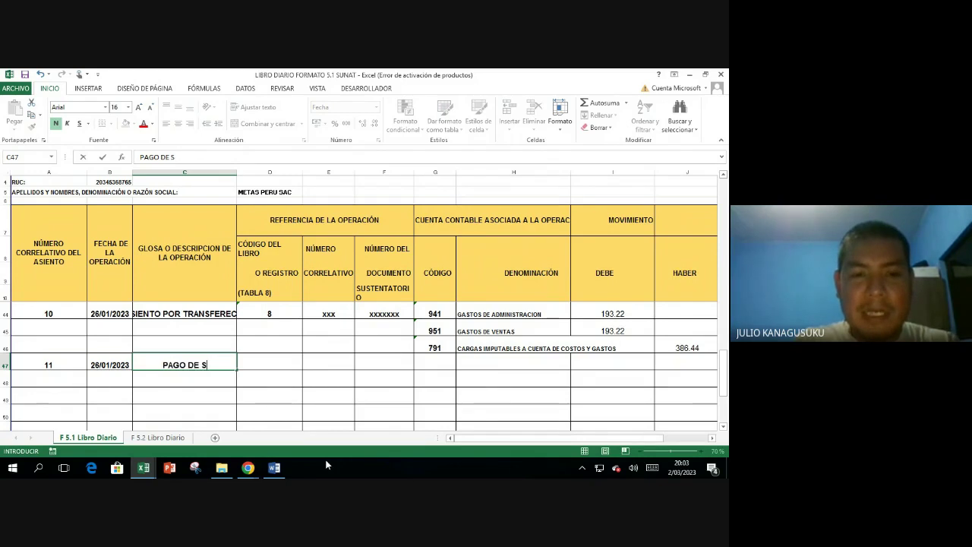
pyautogui.write('ERV')
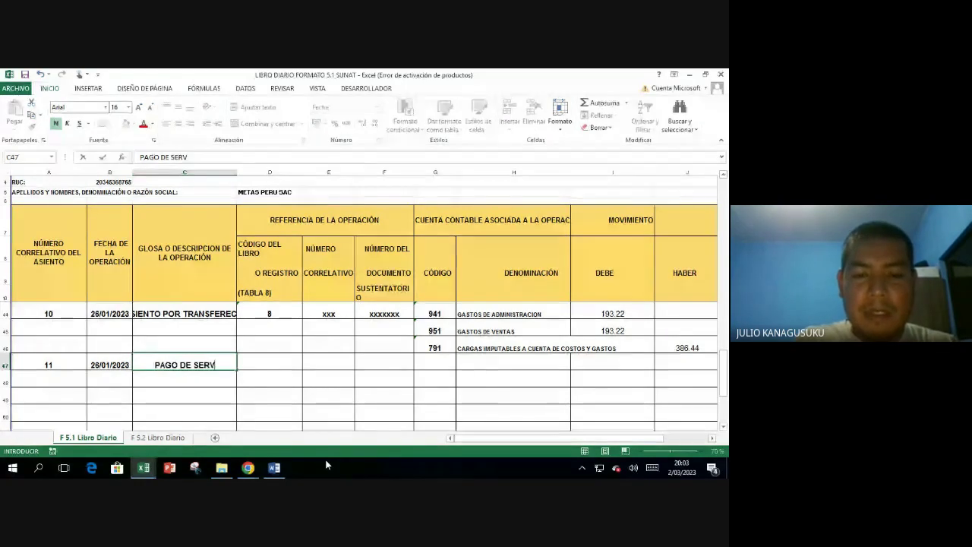
pyautogui.write('ICIO DE ELECTRI')
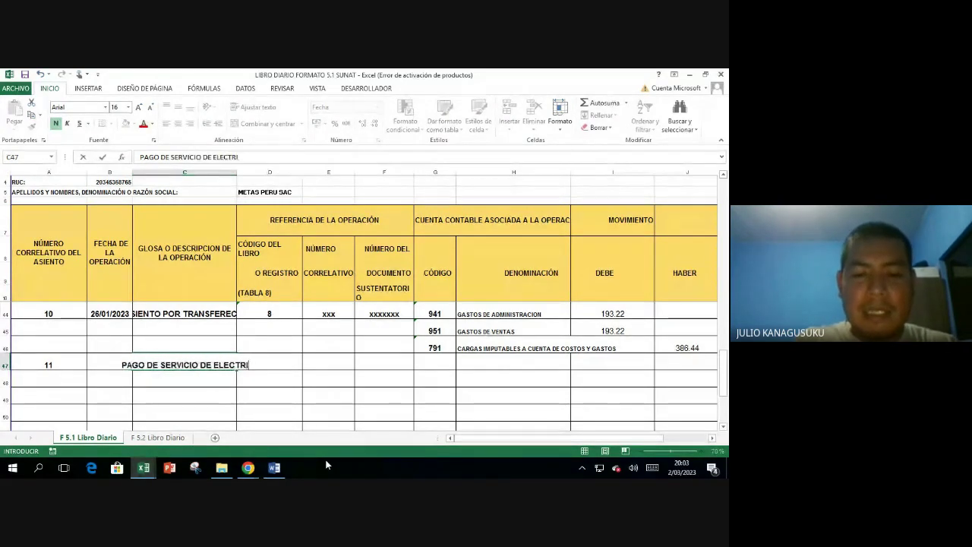
pyautogui.write('CIDAD')
pyautogui.press('Tab')
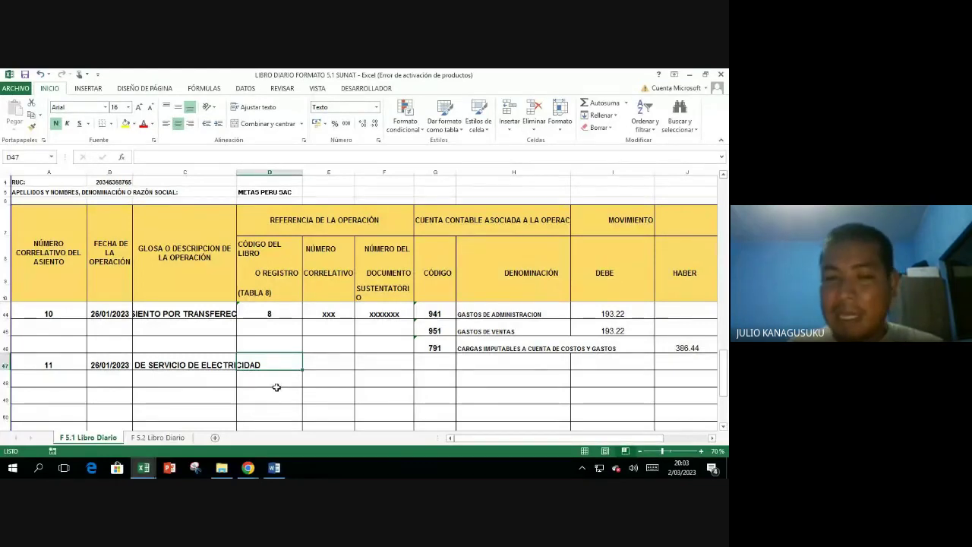
# Look up code 1, LIBRO CAJA Y BANCOS, in Chrome's Tabla 8 PDF, then return to Excel
pyautogui.moveTo(248, 467)
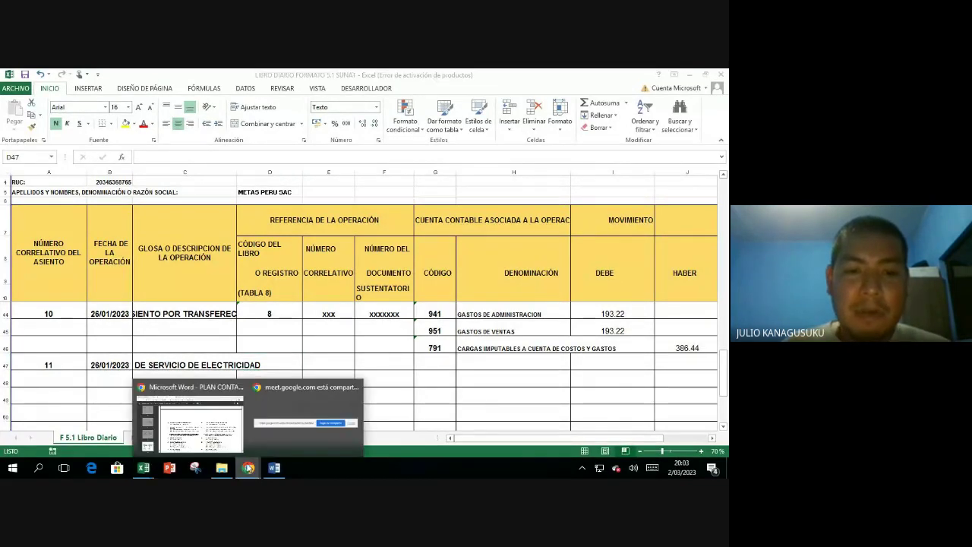
pyautogui.click(215, 440)
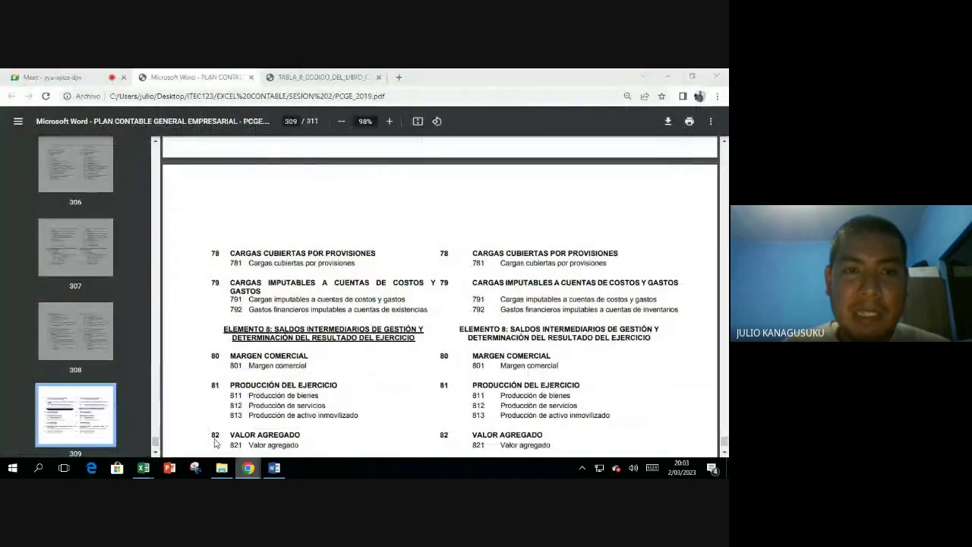
pyautogui.click(323, 76)
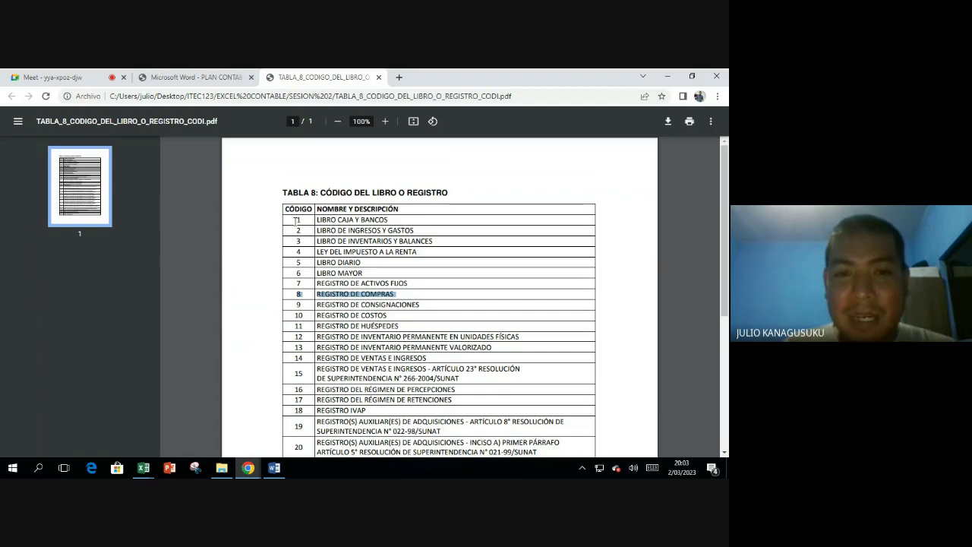
pyautogui.moveTo(296, 219); pyautogui.dragTo(413, 219)
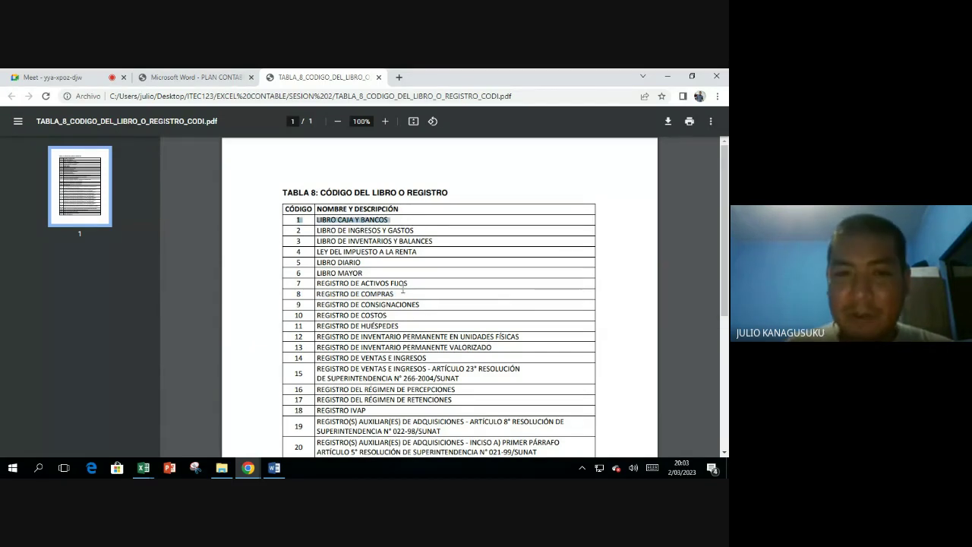
pyautogui.click(315, 244)
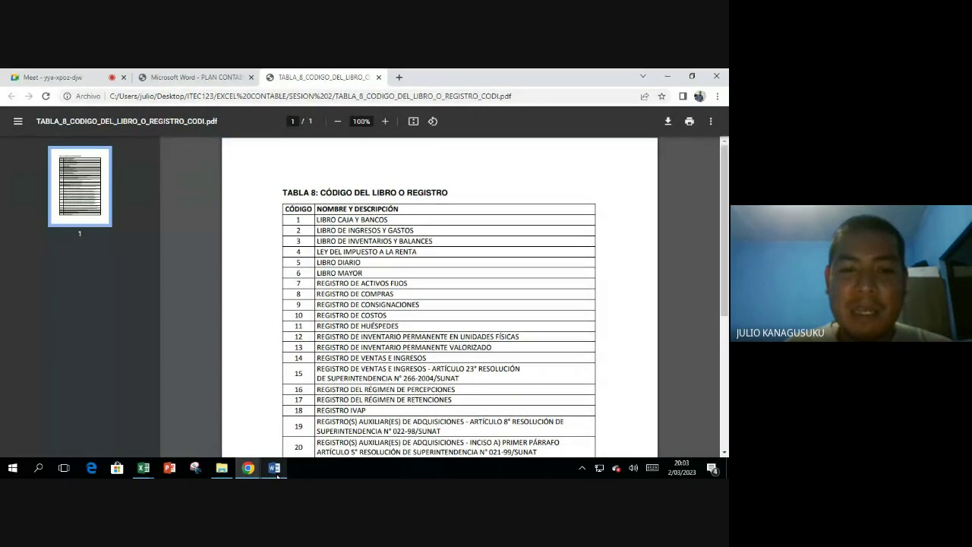
pyautogui.moveTo(150, 473)
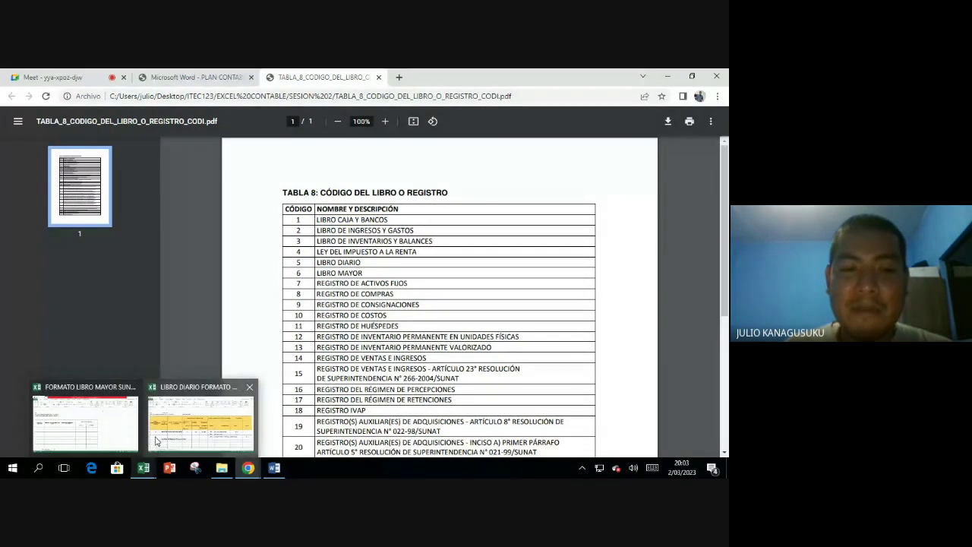
pyautogui.click(169, 427)
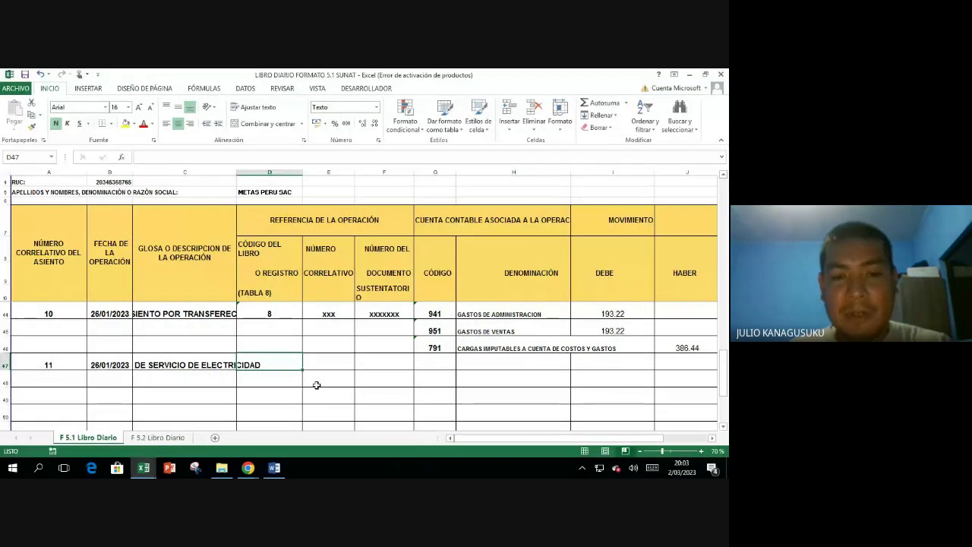
# Enter book code 1, correlative XXX and document number xxxxxxx for entry 11
pyautogui.write('1')
pyautogui.press('Tab')
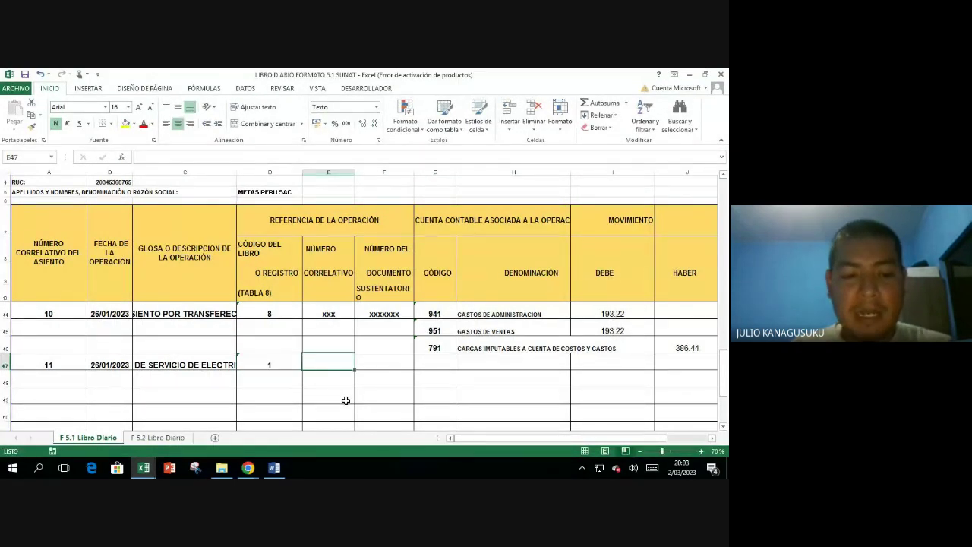
pyautogui.write('XXX')
pyautogui.press('Tab')
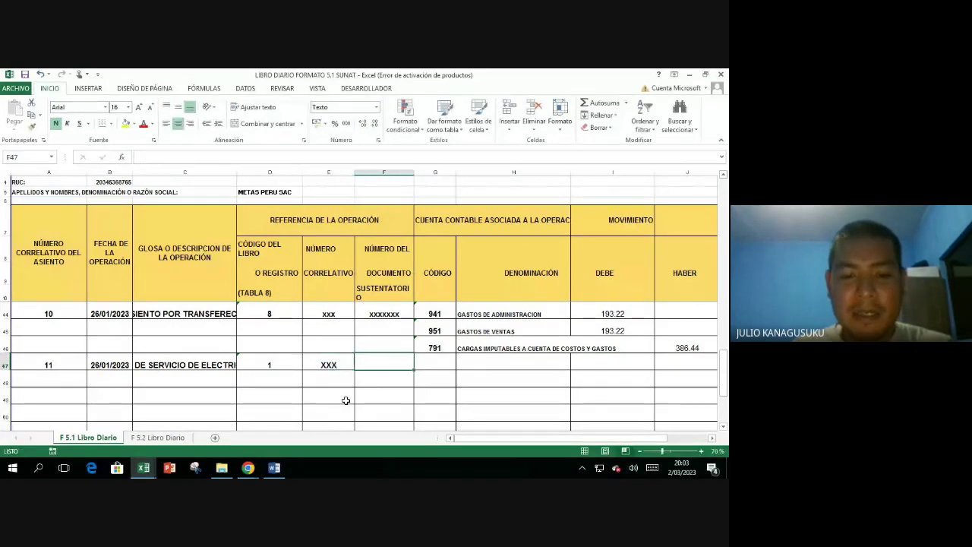
pyautogui.write('xxxxxxx')
pyautogui.press('Tab')
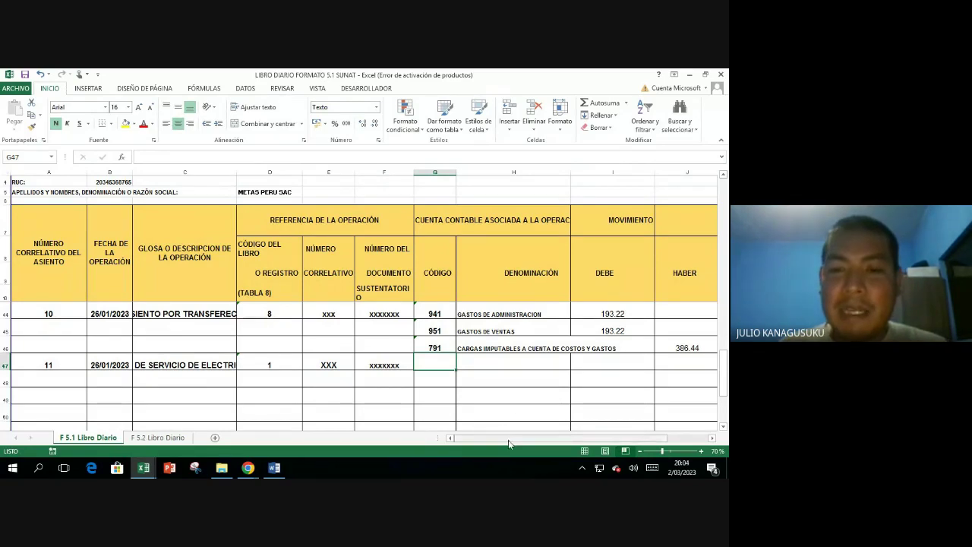
pyautogui.scroll(1, 527, 402)
pyautogui.scroll(-1, 526, 403)
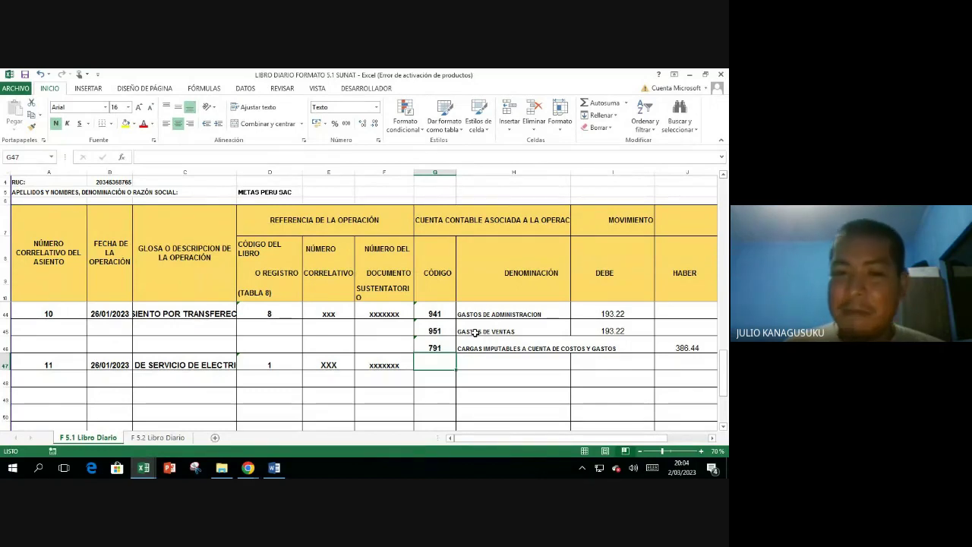
# Add account 421 with its autocompleted name and a 456 debit
pyautogui.write('421')
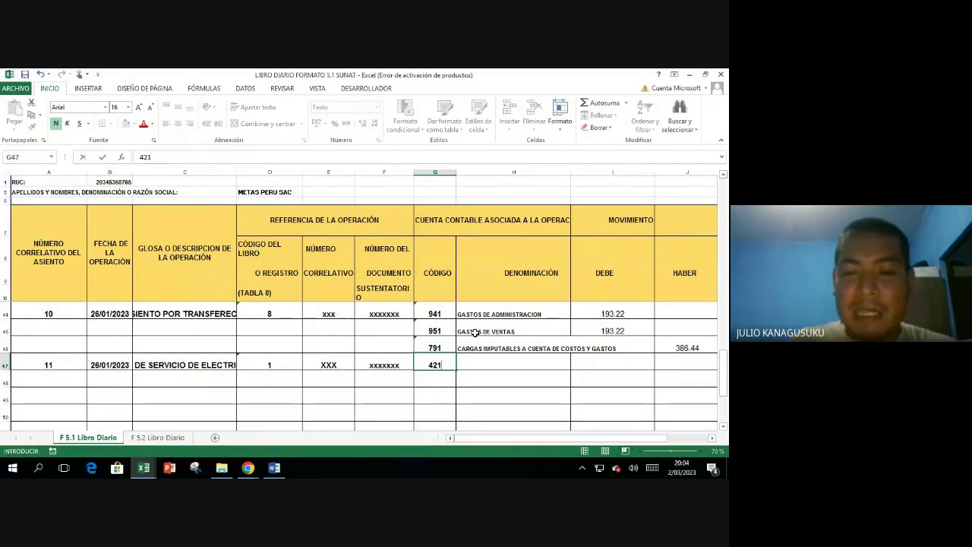
pyautogui.press('Tab')
pyautogui.write('FACT')
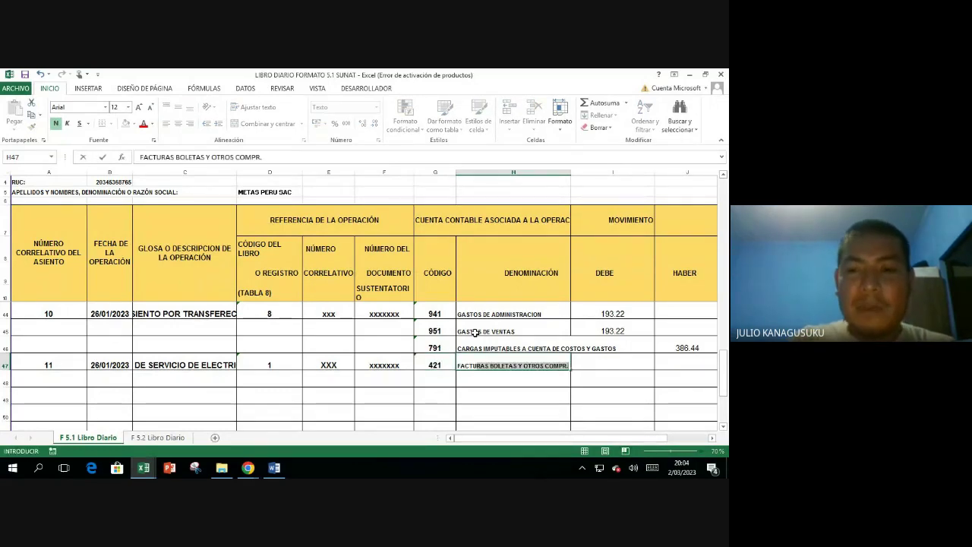
pyautogui.press('Tab')
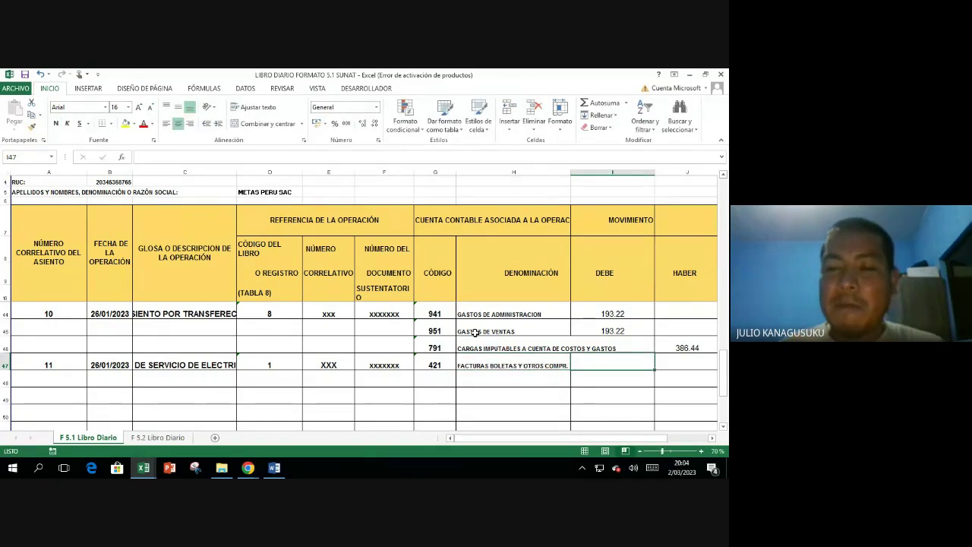
pyautogui.scroll(1, 537, 327)
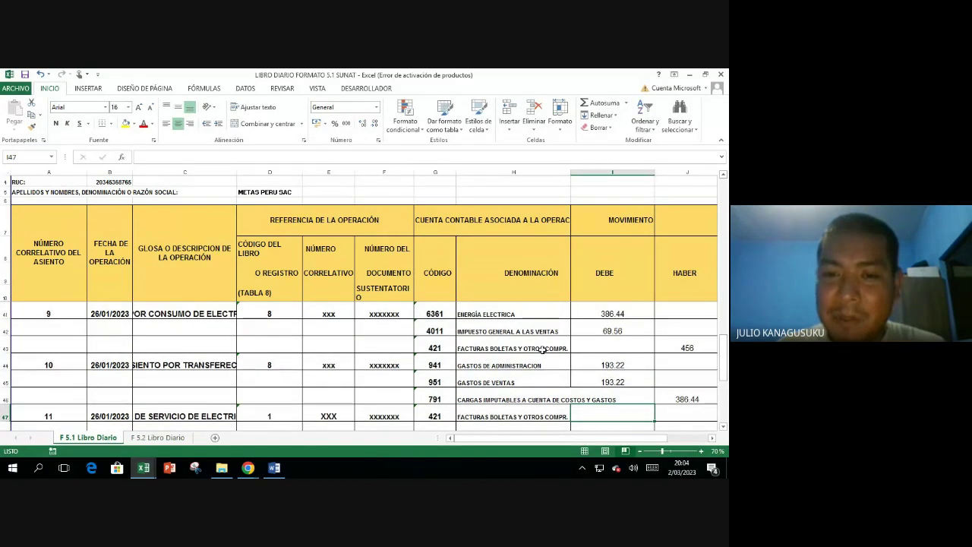
pyautogui.click(681, 347)
pyautogui.scroll(-1, 634, 355)
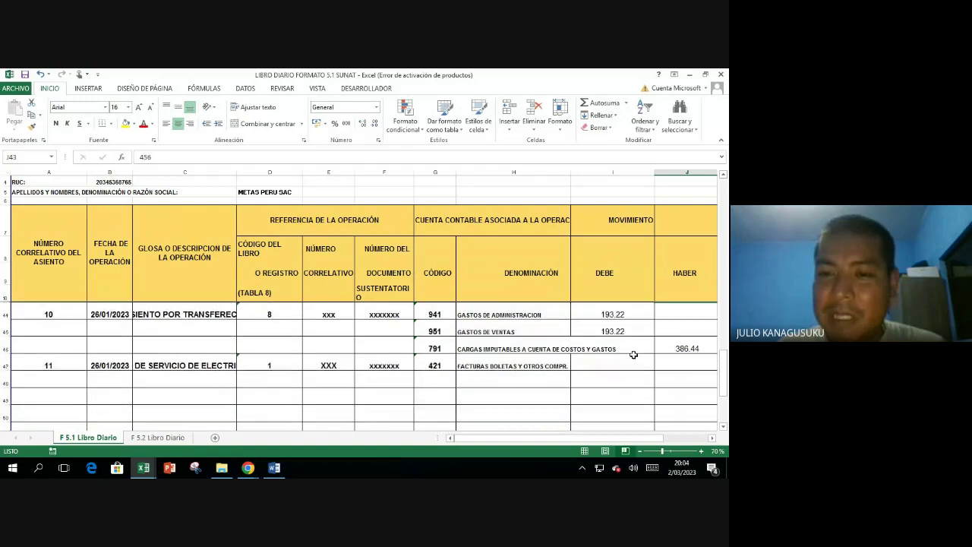
pyautogui.click(624, 363)
pyautogui.write('56')
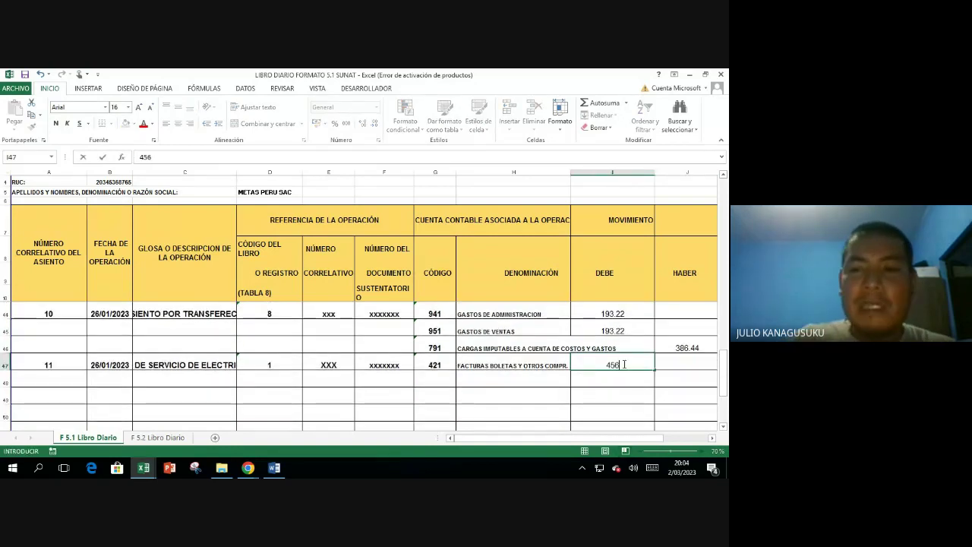
pyautogui.press('Return')
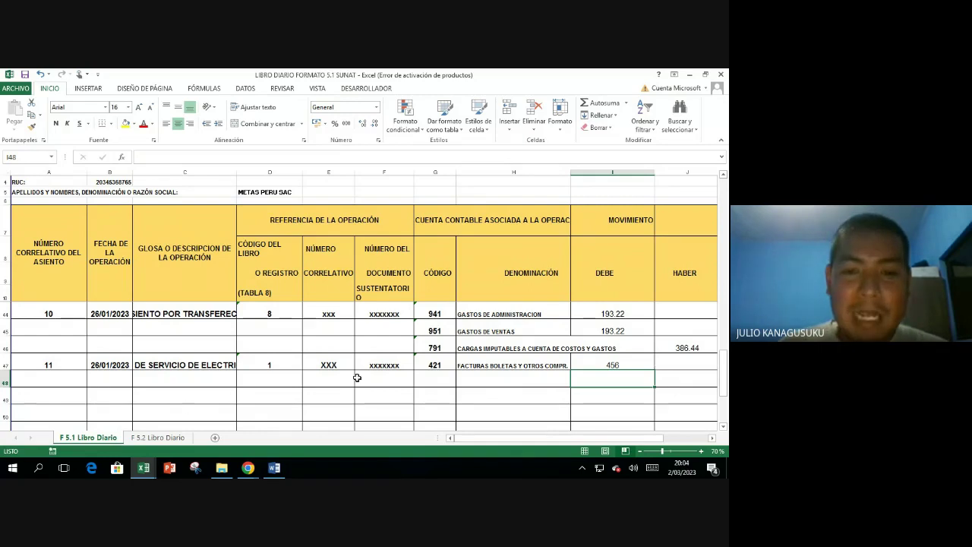
# Add account 101 CAJA on row 48 with a 456 credit
pyautogui.click(439, 379)
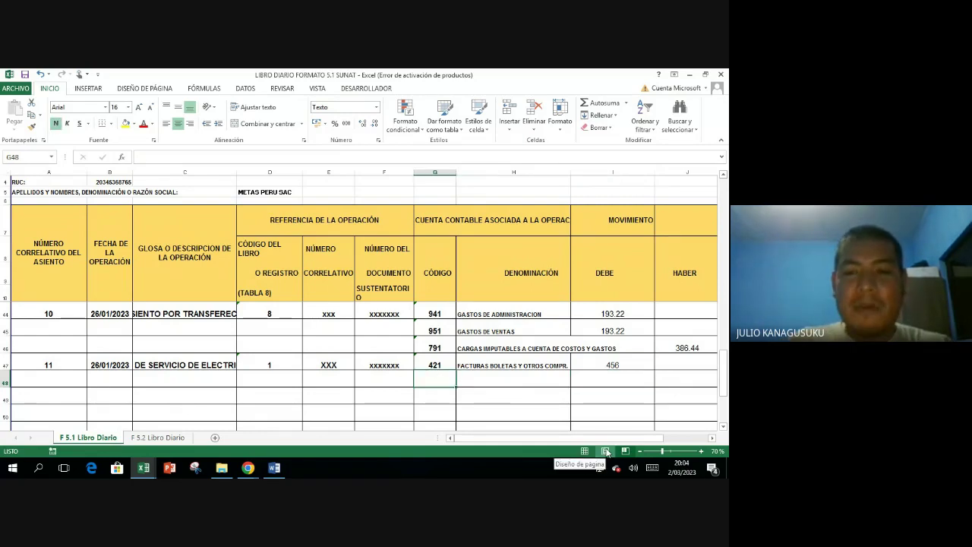
pyautogui.write('101')
pyautogui.press('Tab')
pyautogui.write('CAJA')
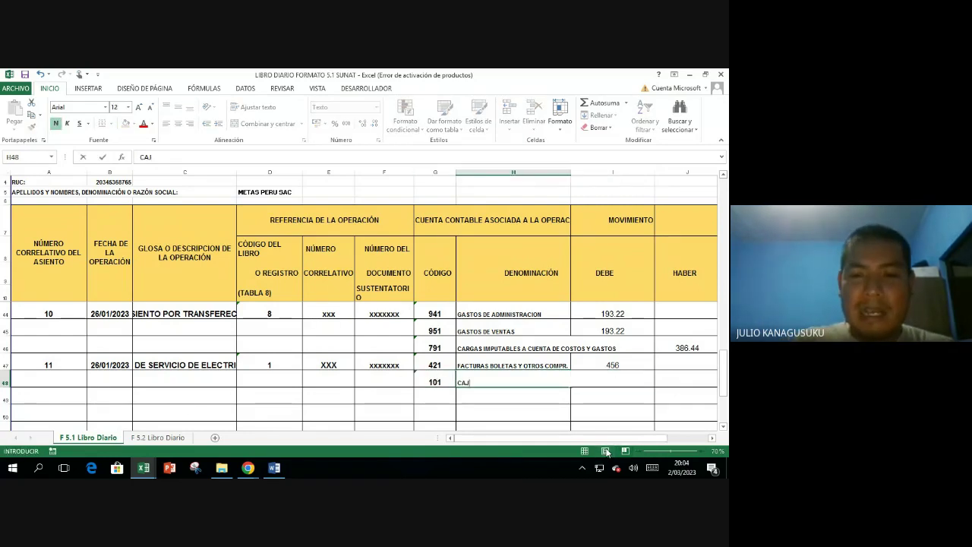
pyautogui.press('Tab')
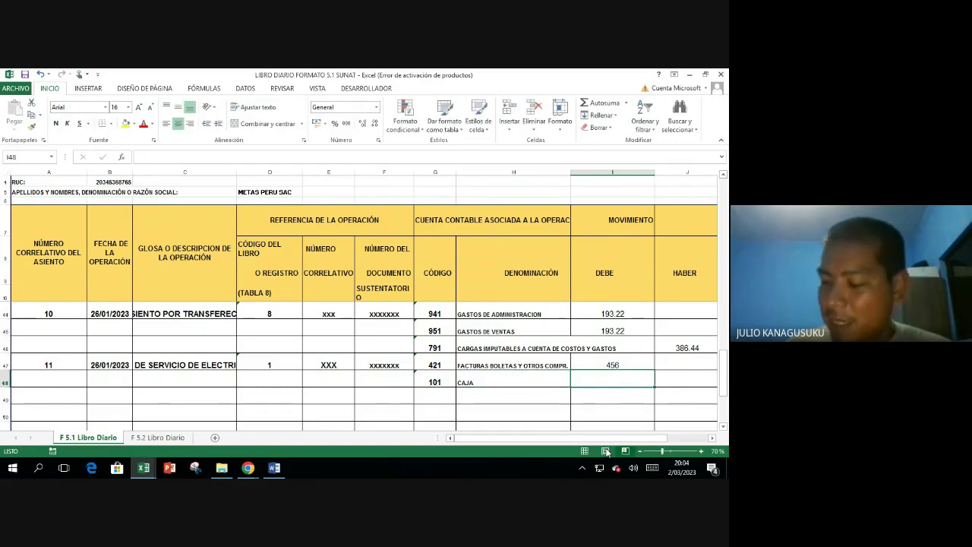
pyautogui.press('Tab')
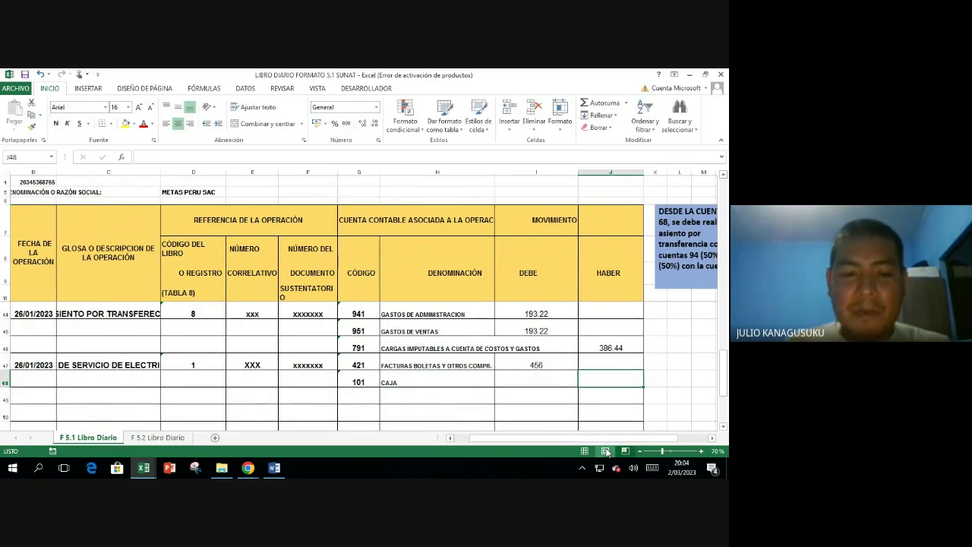
pyautogui.write('456')
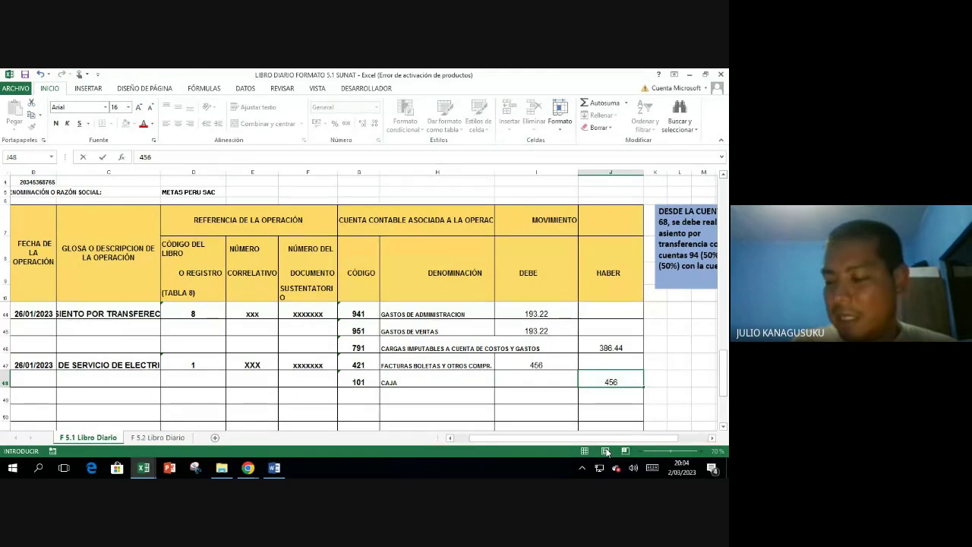
pyautogui.press('Return')
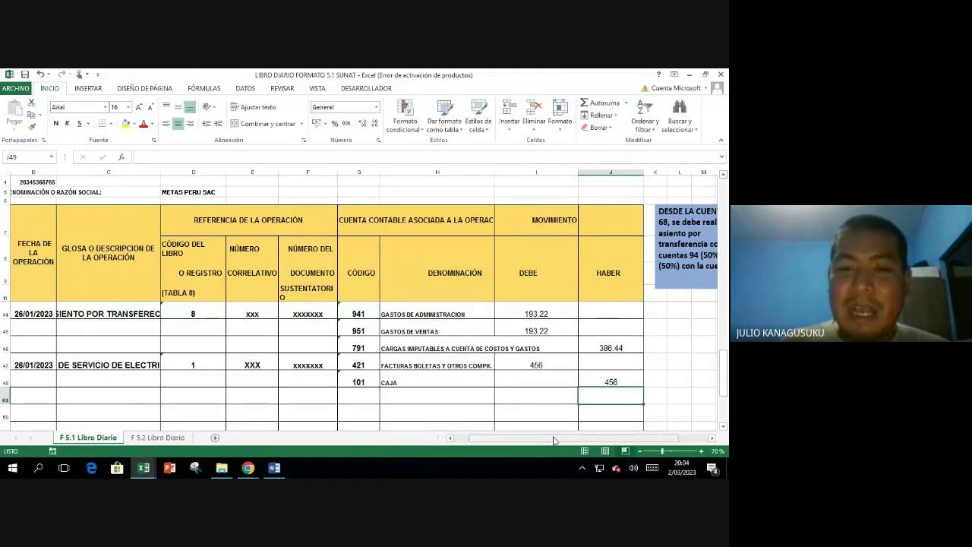
pyautogui.moveTo(553, 439)
pyautogui.mouseDown()
pyautogui.moveTo(523, 444)
pyautogui.moveTo(537, 445)
pyautogui.mouseUp()
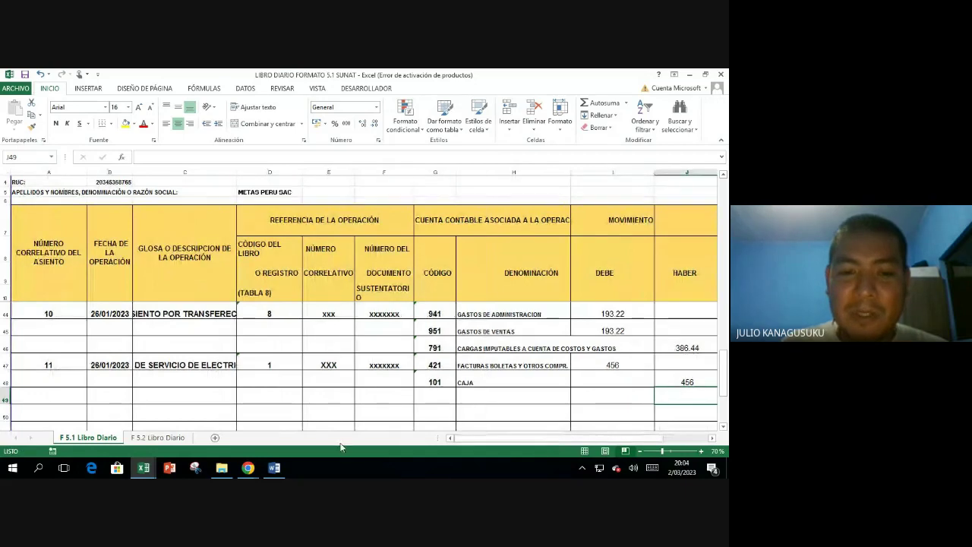
# Glance at the Word case study, then scroll back through the Libro Diario workbook
pyautogui.click(274, 467)
pyautogui.scroll(1, 412, 377)
pyautogui.scroll(-1, 410, 384)
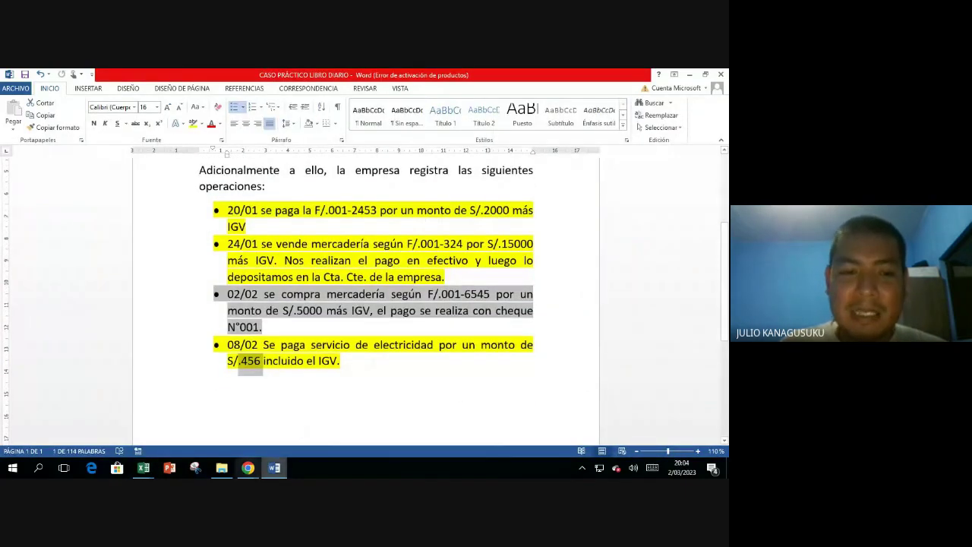
pyautogui.click(144, 467)
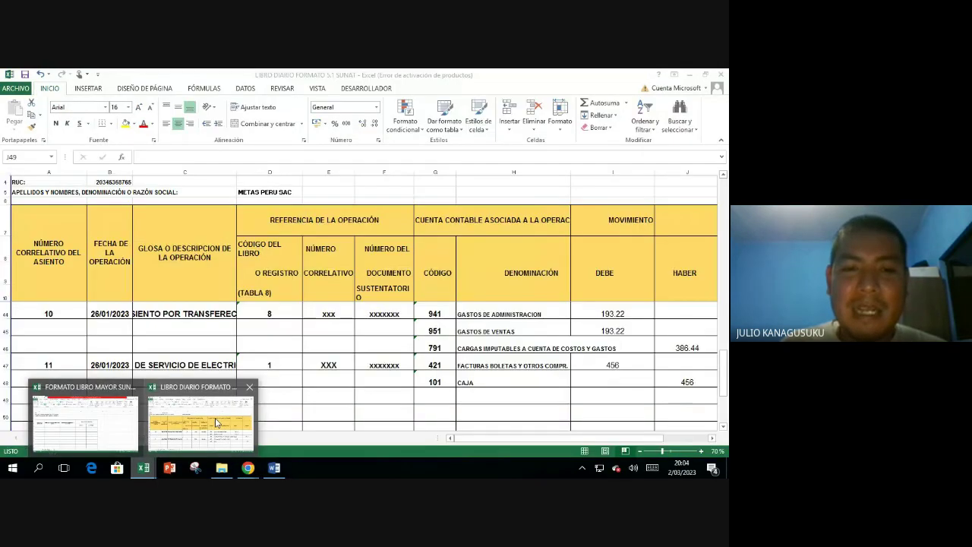
pyautogui.click(215, 418)
pyautogui.scroll(1, 317, 399)
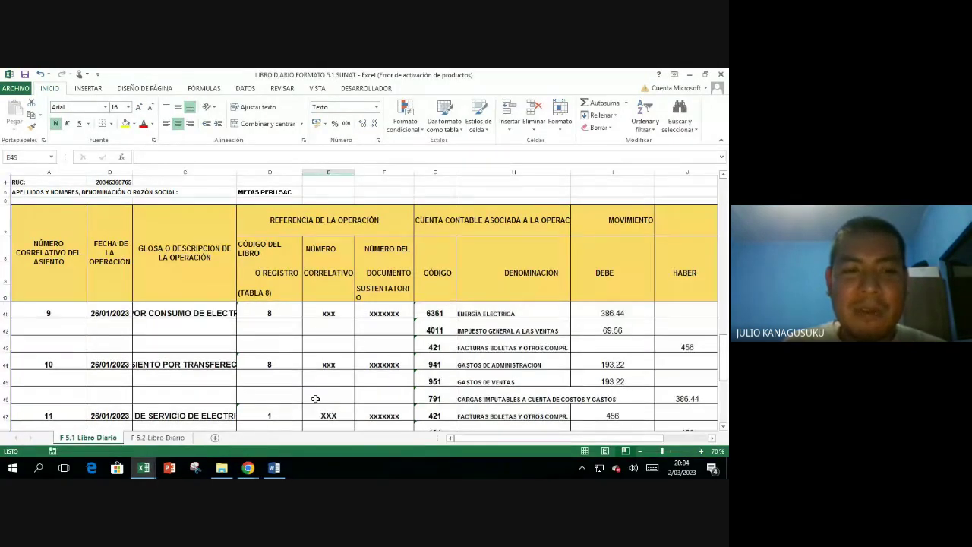
pyautogui.scroll(1, 317, 399)
pyautogui.scroll(2, 315, 399)
pyautogui.scroll(1, 316, 399)
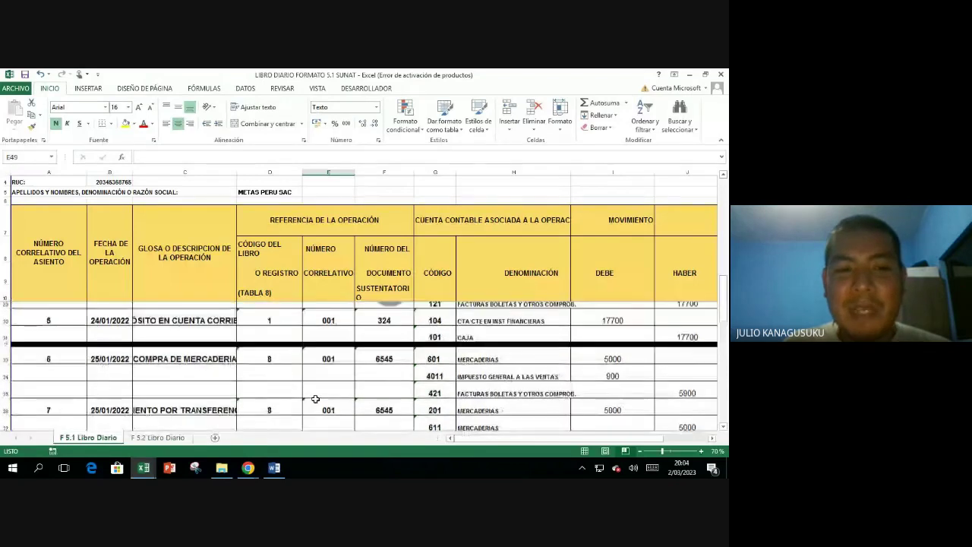
pyautogui.scroll(-1, 315, 398)
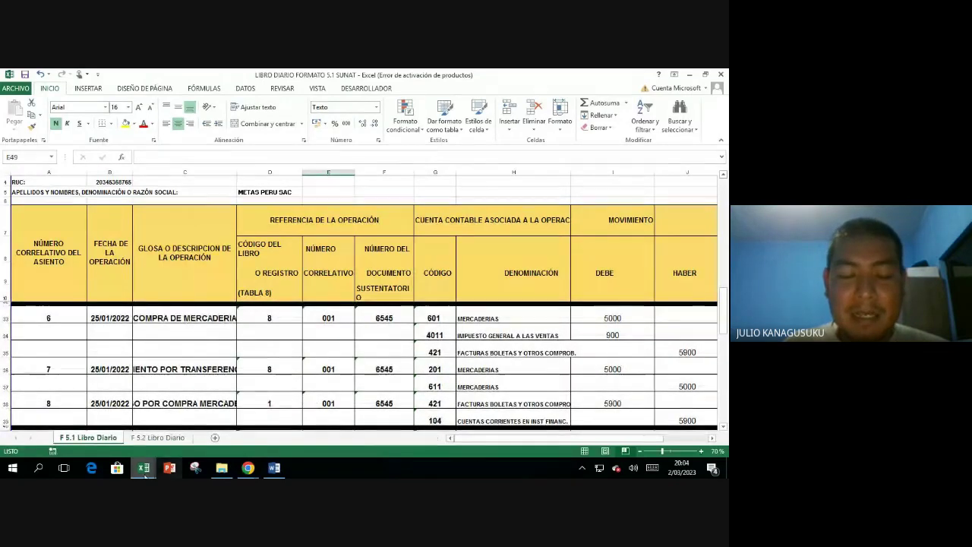
# Review the 02/02 purchase description in Word and check entry 6's date 25/01/2022
pyautogui.click(277, 471)
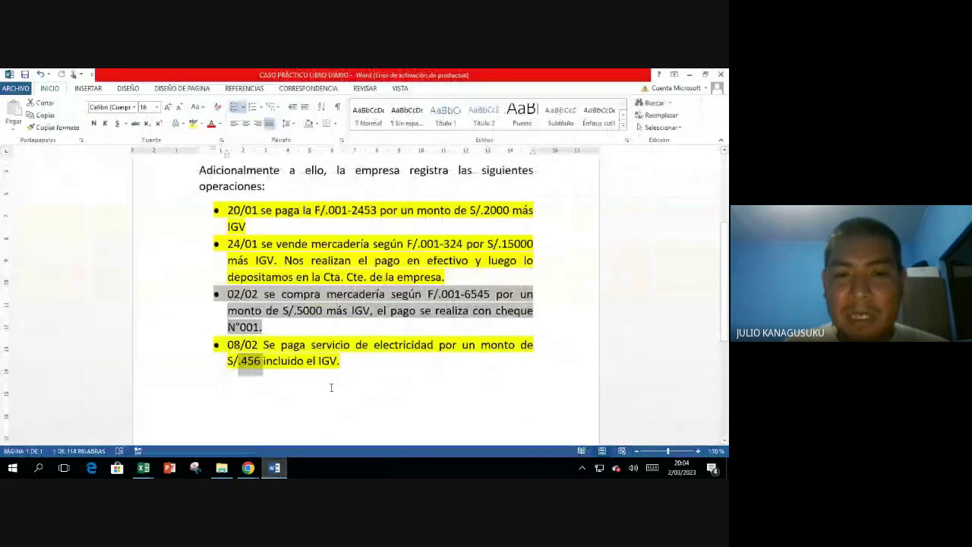
pyautogui.click(199, 380)
pyautogui.moveTo(263, 327); pyautogui.dragTo(272, 297)
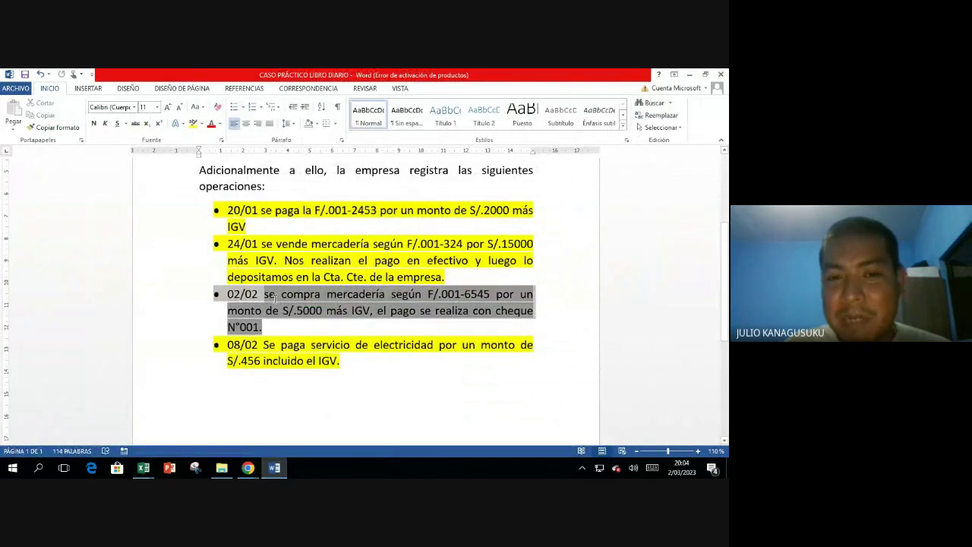
pyautogui.click(272, 298)
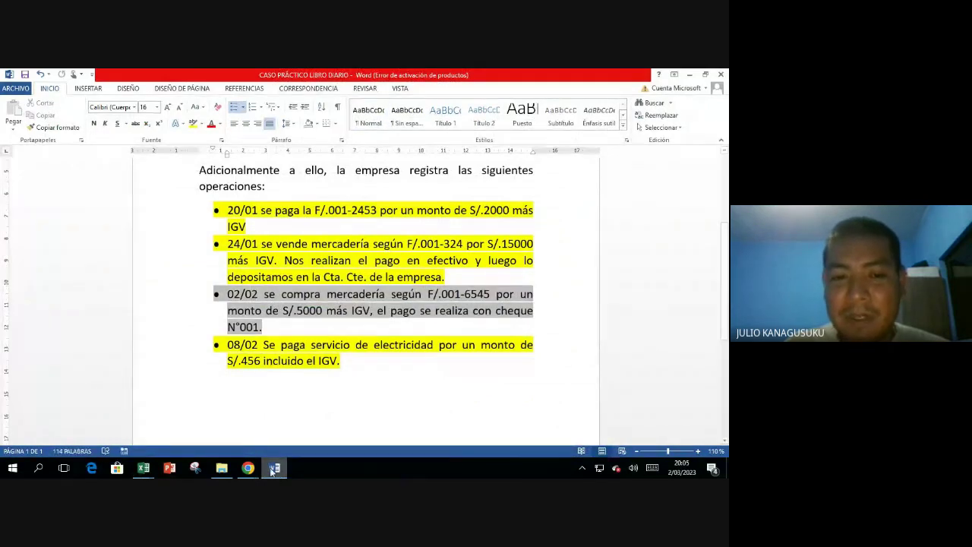
pyautogui.moveTo(143, 468)
pyautogui.click(174, 418)
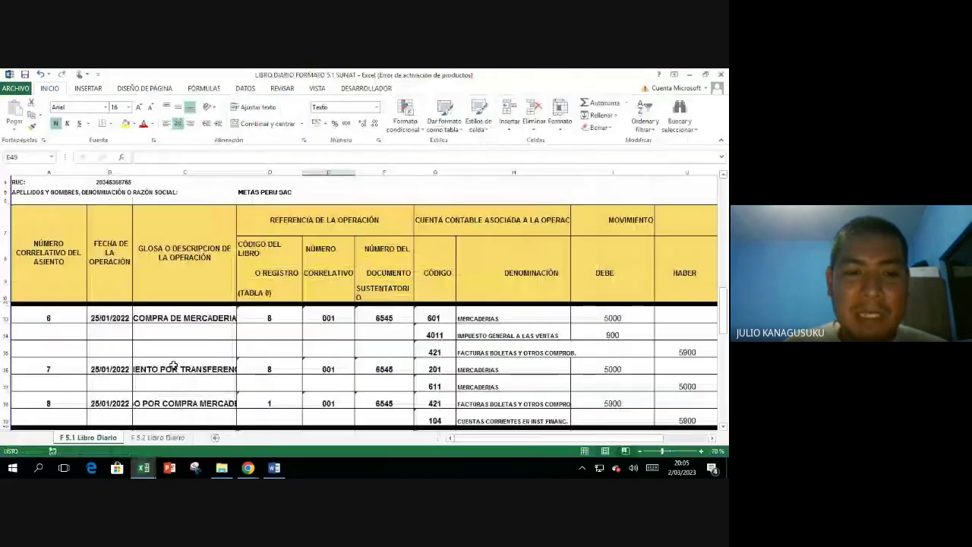
pyautogui.click(109, 319)
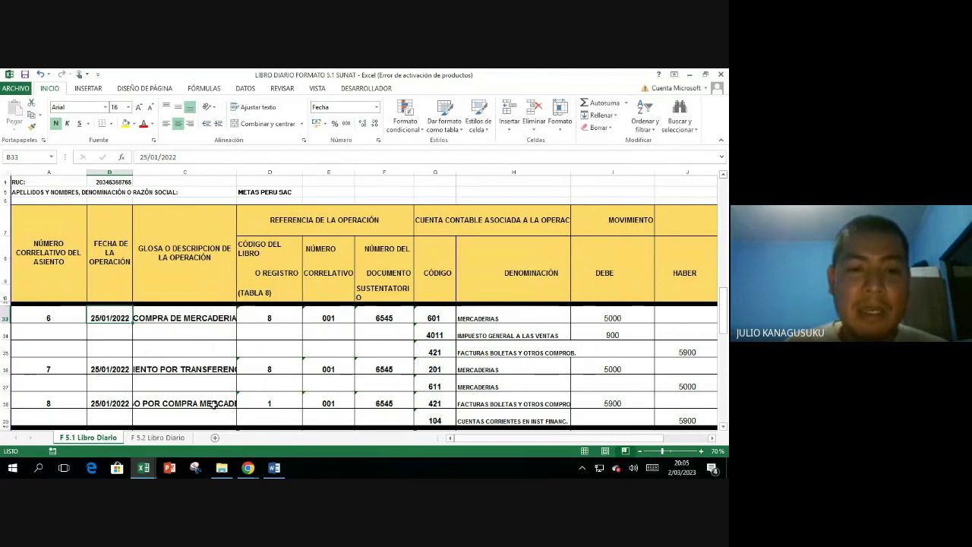
# Mark the 08/02 electricity payment date in Word and return to LIBRO DIARIO FORMATO 5.1
pyautogui.click(274, 467)
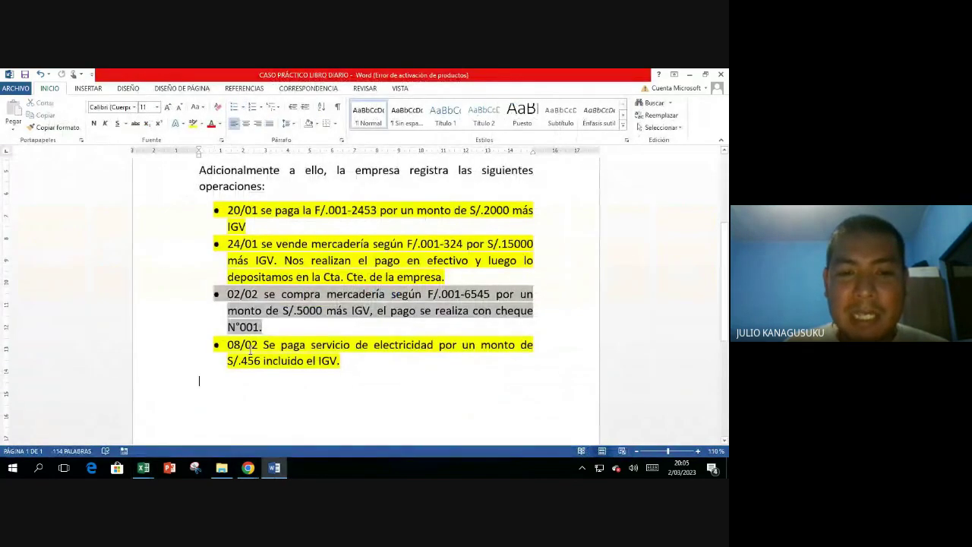
pyautogui.moveTo(262, 346); pyautogui.dragTo(228, 345)
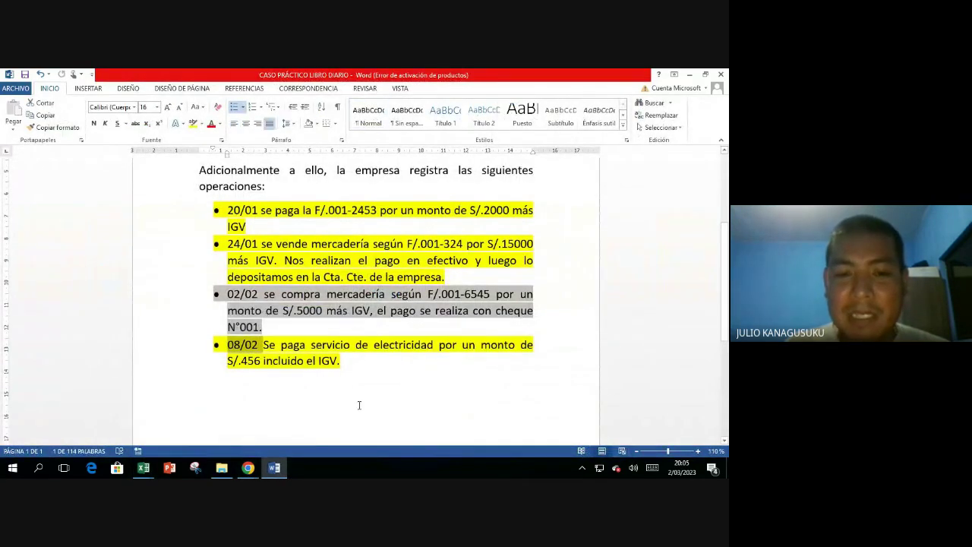
pyautogui.click(143, 469)
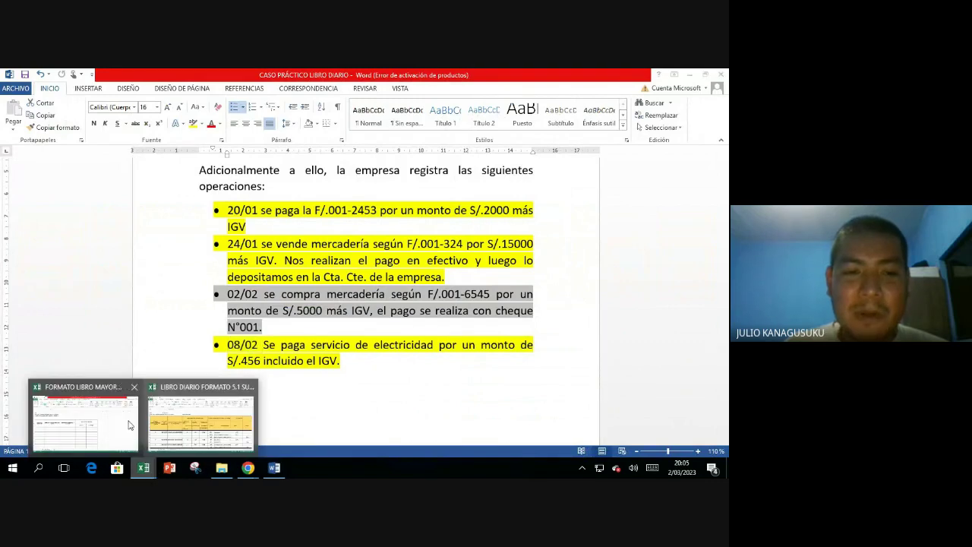
pyautogui.click(213, 422)
pyautogui.scroll(-2, 198, 386)
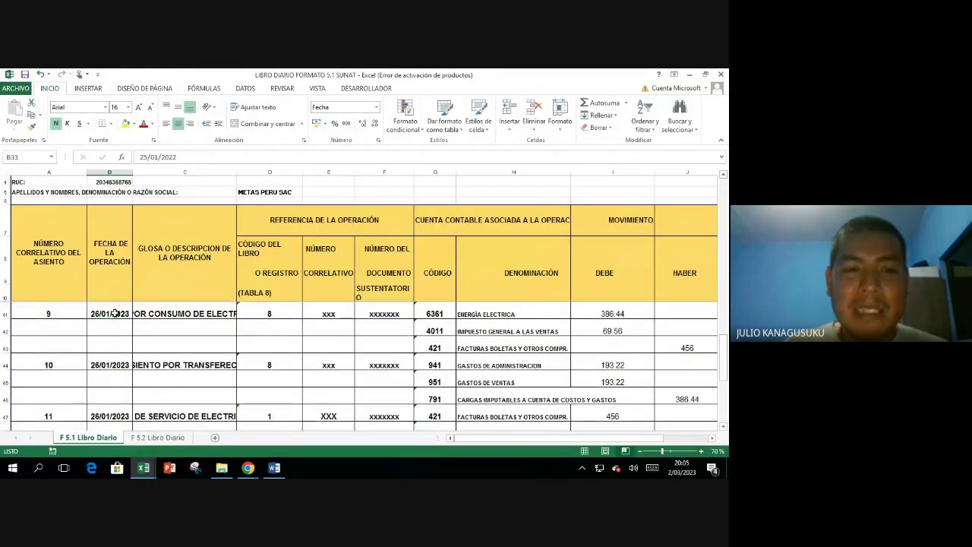
# Set D47, the book code of entry 11, to 1
pyautogui.scroll(-1, 271, 365)
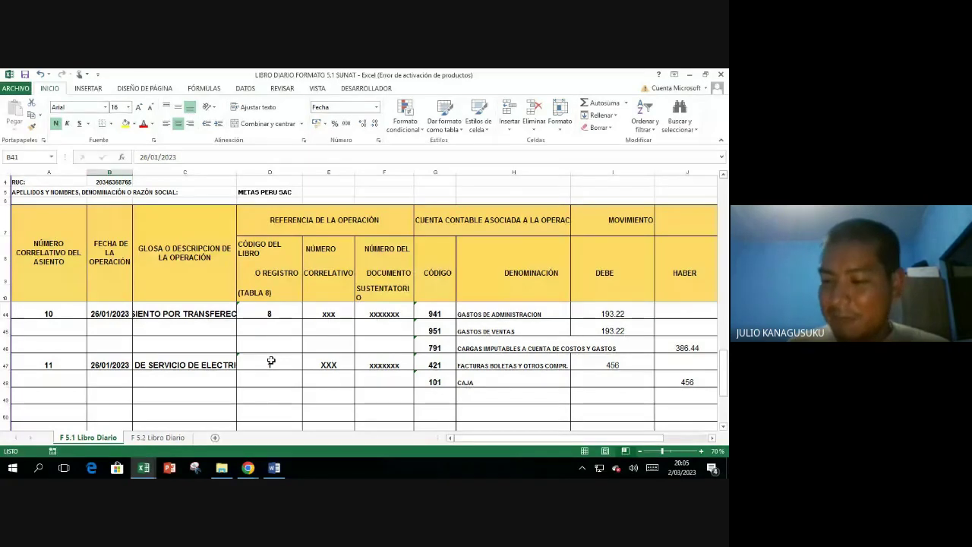
pyautogui.write('1')
pyautogui.press('Return')
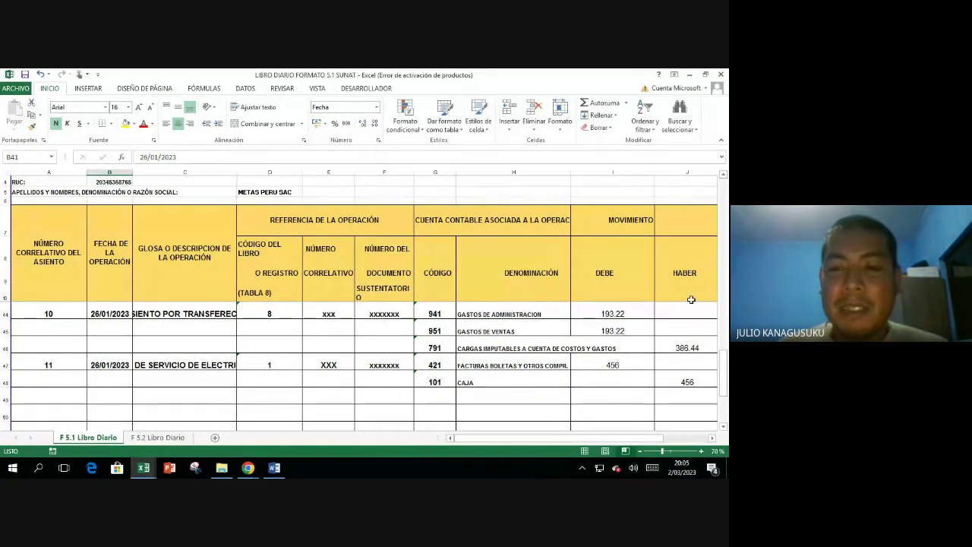
pyautogui.click(559, 394)
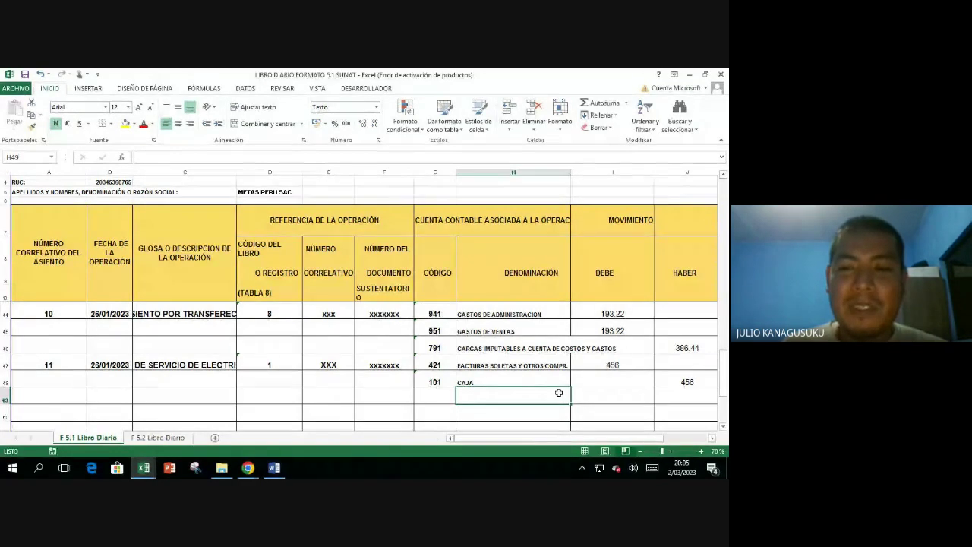
pyautogui.click(328, 411)
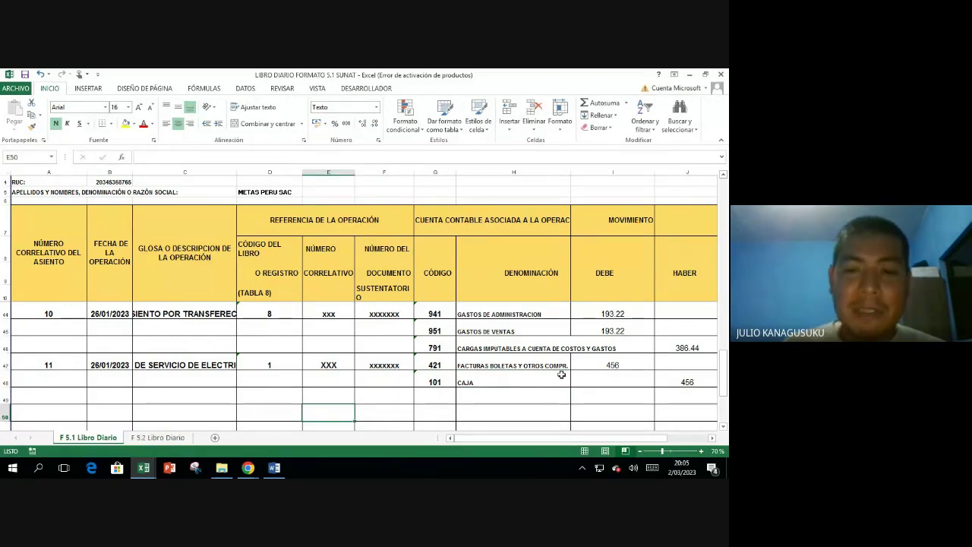
# Check that the DEBE and HABER totals on the TOTALES row both read 147,158.44
pyautogui.scroll(-1, 551, 399)
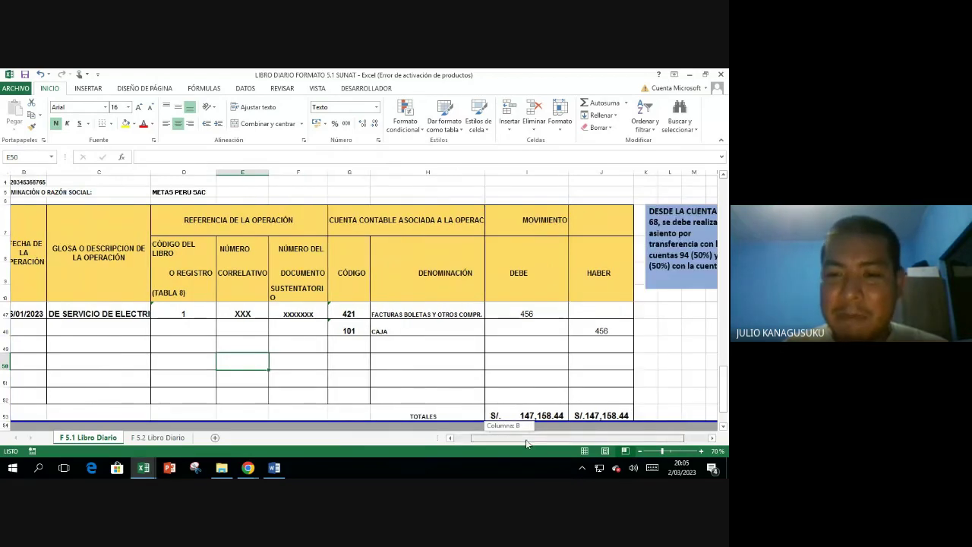
pyautogui.moveTo(509, 439); pyautogui.dragTo(539, 439)
pyautogui.scroll(-1, 515, 398)
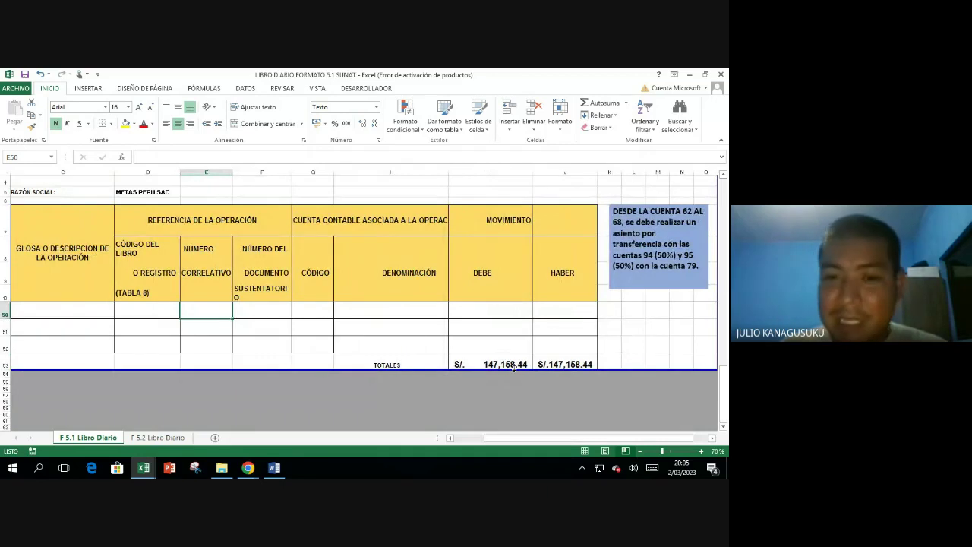
pyautogui.click(506, 372)
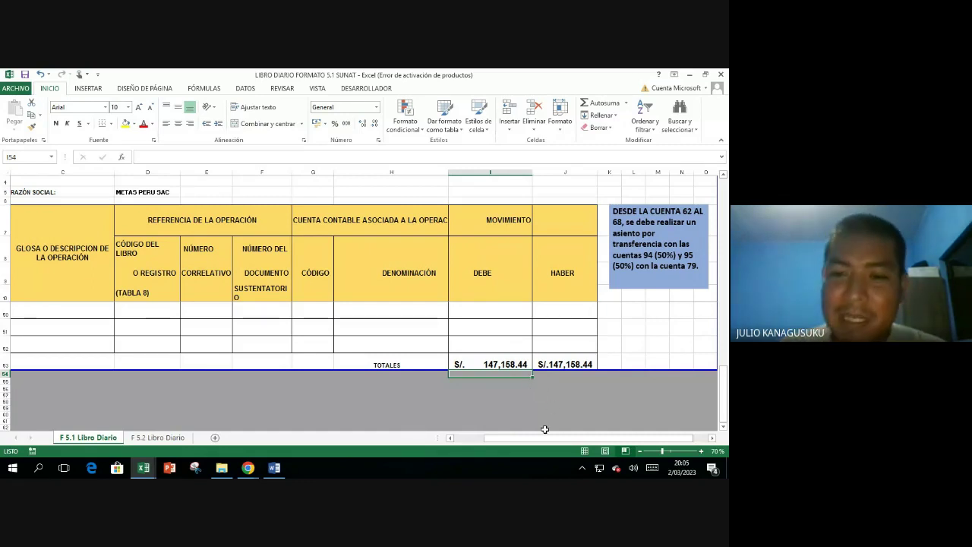
pyautogui.moveTo(542, 438); pyautogui.dragTo(334, 422)
pyautogui.scroll(7, 124, 359)
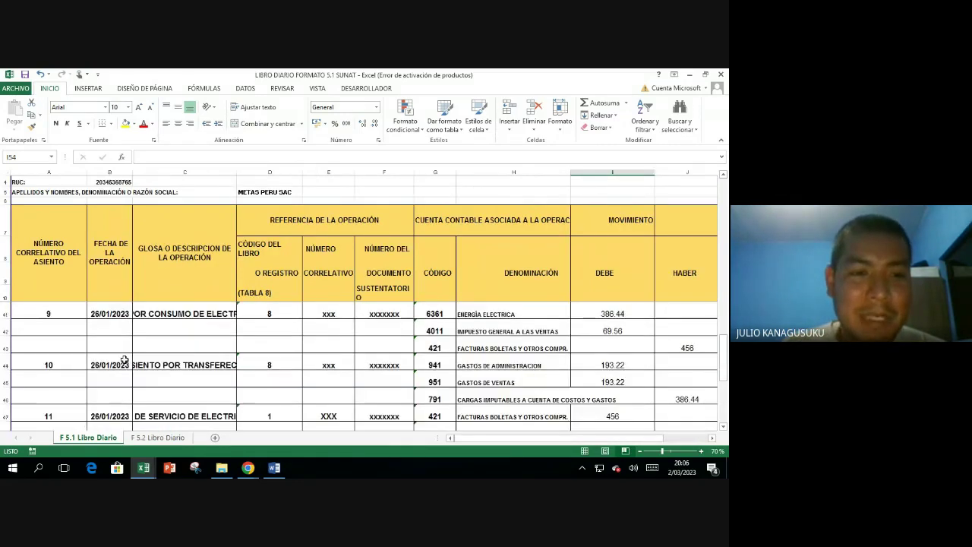
pyautogui.scroll(1, 124, 359)
pyautogui.scroll(-2, 124, 360)
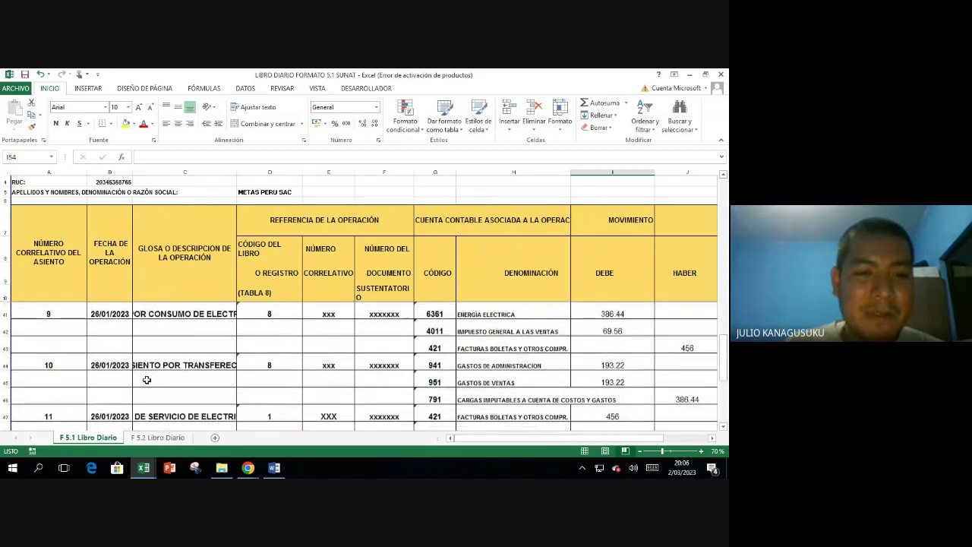
# Redate B41, B44 and B47 (entries 9, 10 and 11) to 26/01/2022
pyautogui.click(101, 312)
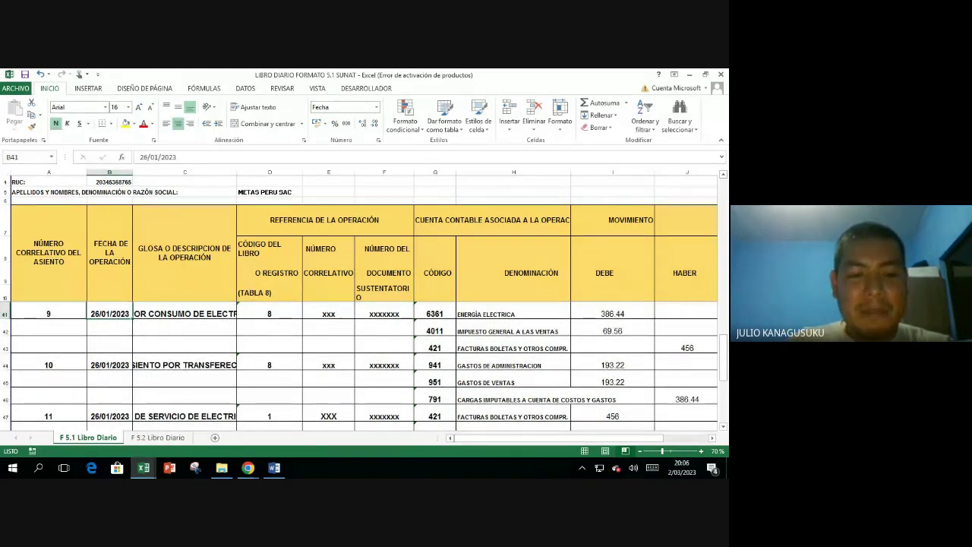
pyautogui.write('26-1')
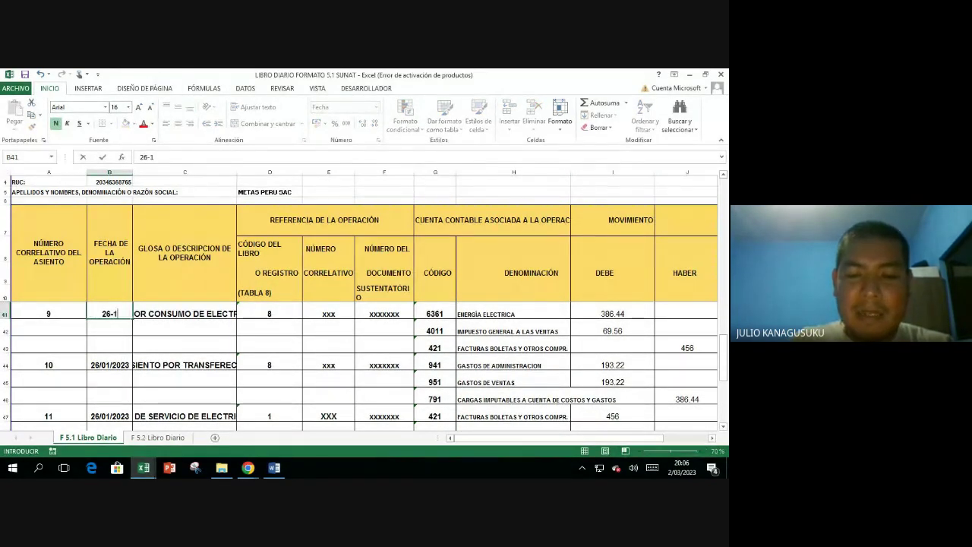
pyautogui.press('Return')
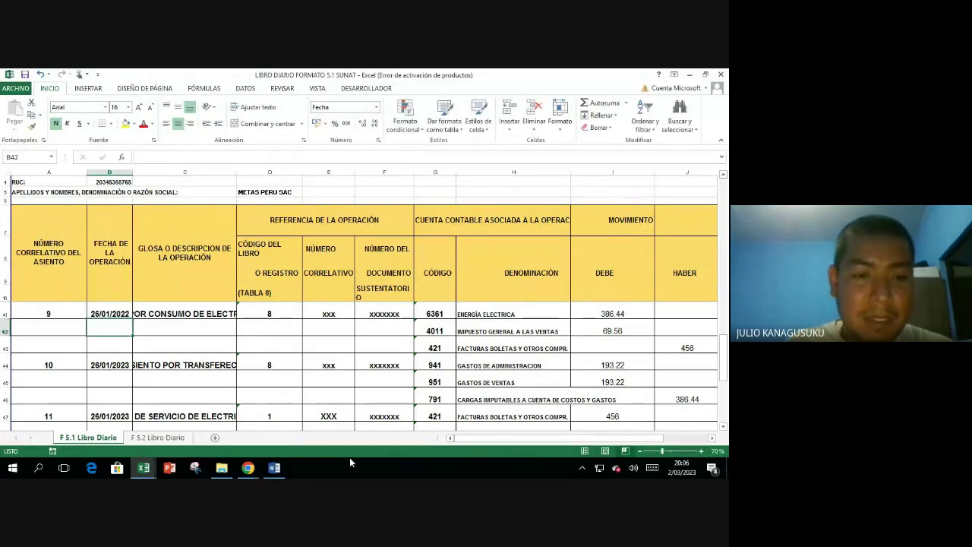
pyautogui.click(104, 365)
pyautogui.write('26-')
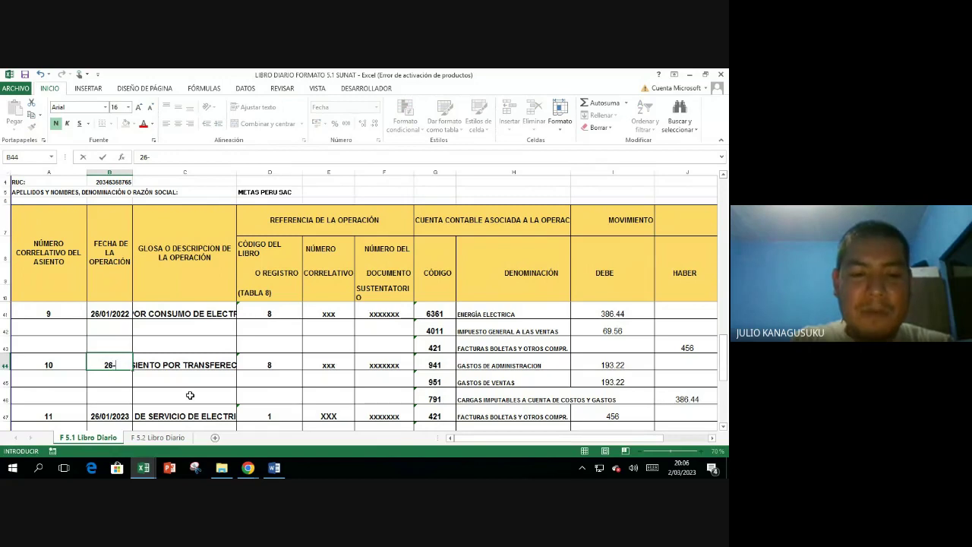
pyautogui.write('22')
pyautogui.press('Return')
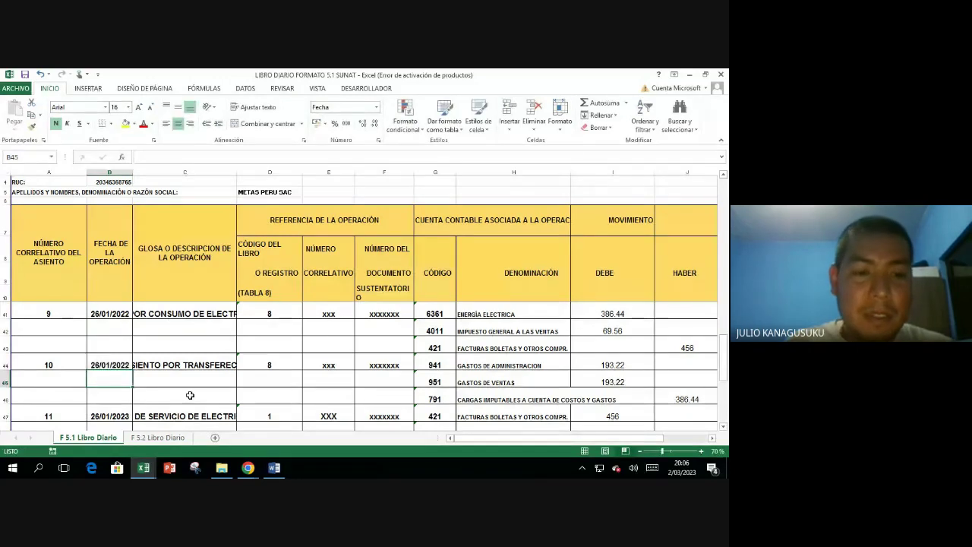
pyautogui.scroll(-1, 124, 364)
pyautogui.click(123, 364)
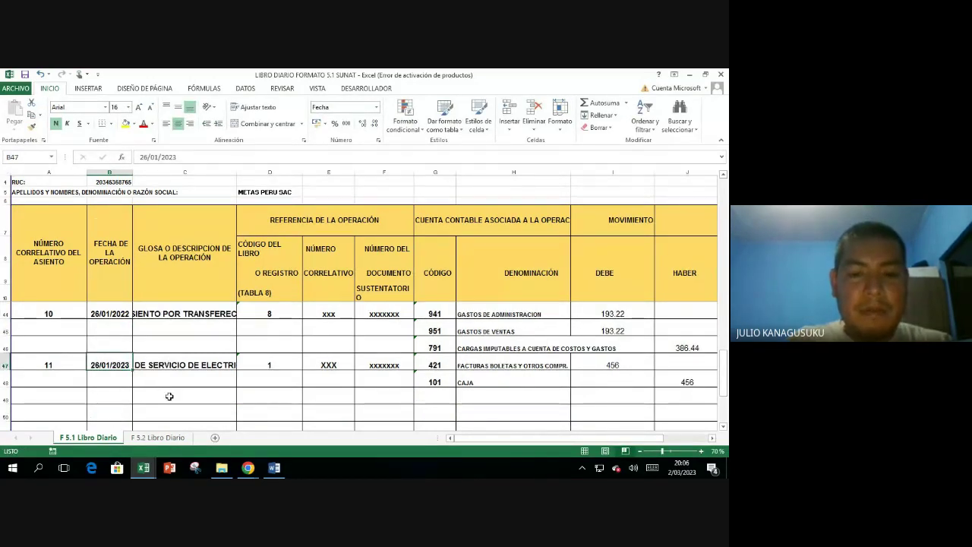
pyautogui.write('26-1-2')
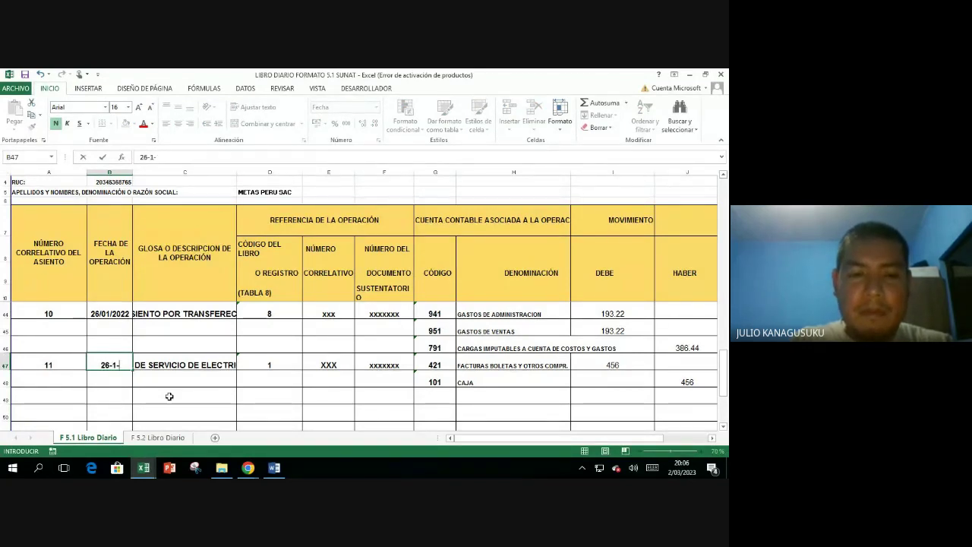
pyautogui.write('22')
pyautogui.press('Return')
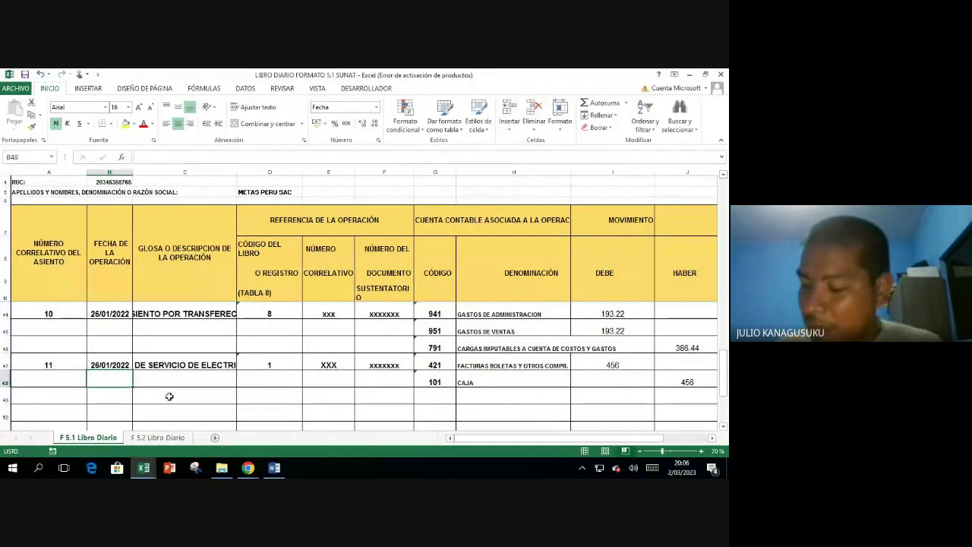
pyautogui.scroll(-5, 197, 399)
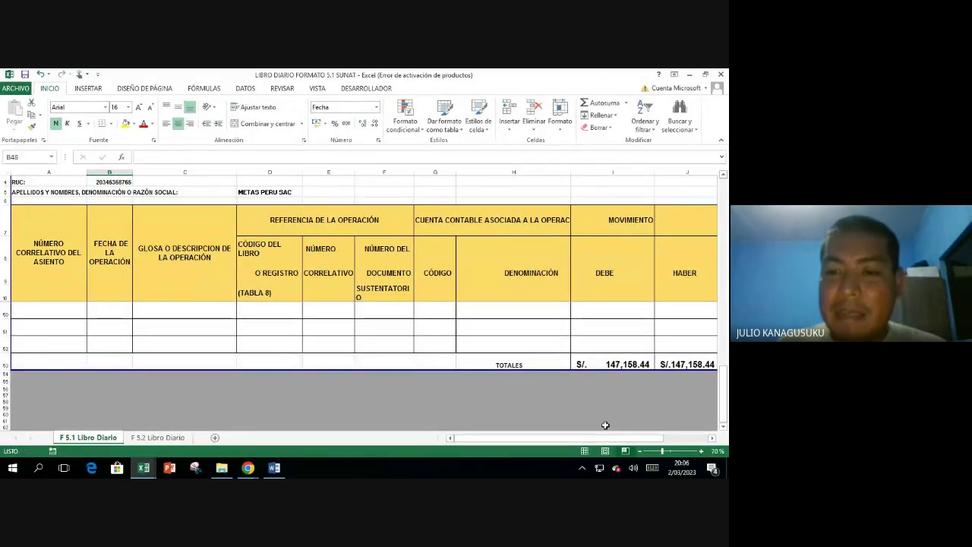
pyautogui.hscroll(2, 578, 410)
pyautogui.hscroll(2, 532, 387)
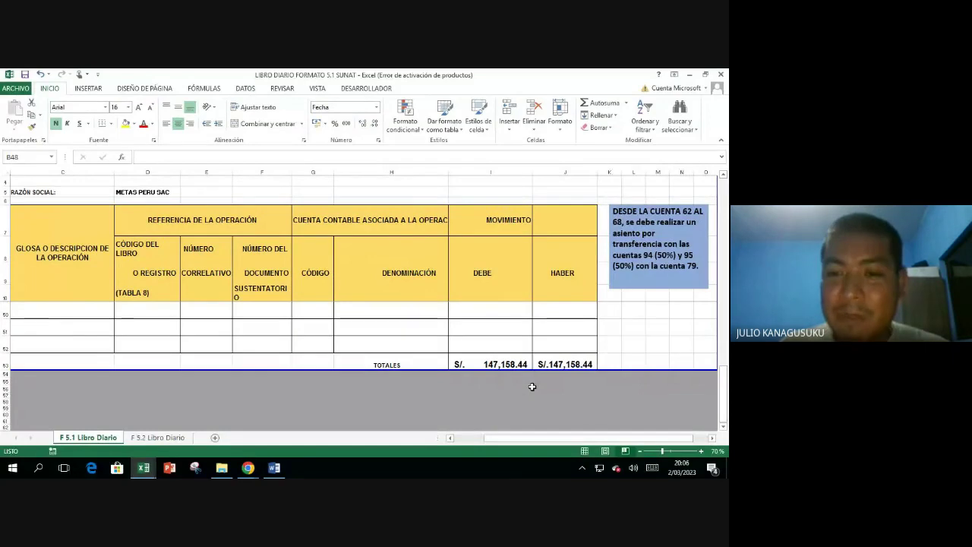
pyautogui.moveTo(497, 364); pyautogui.dragTo(566, 364)
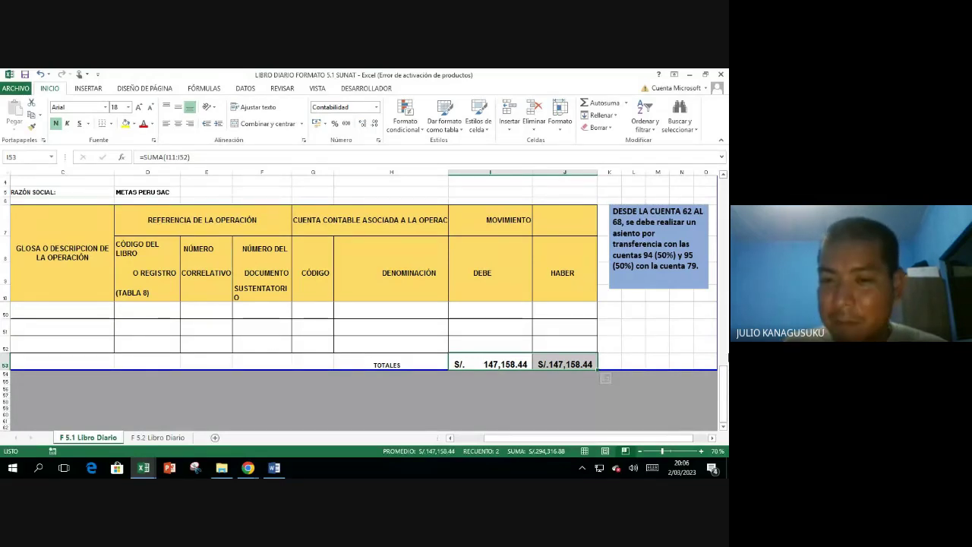
pyautogui.click(608, 345)
pyautogui.scroll(1, 603, 349)
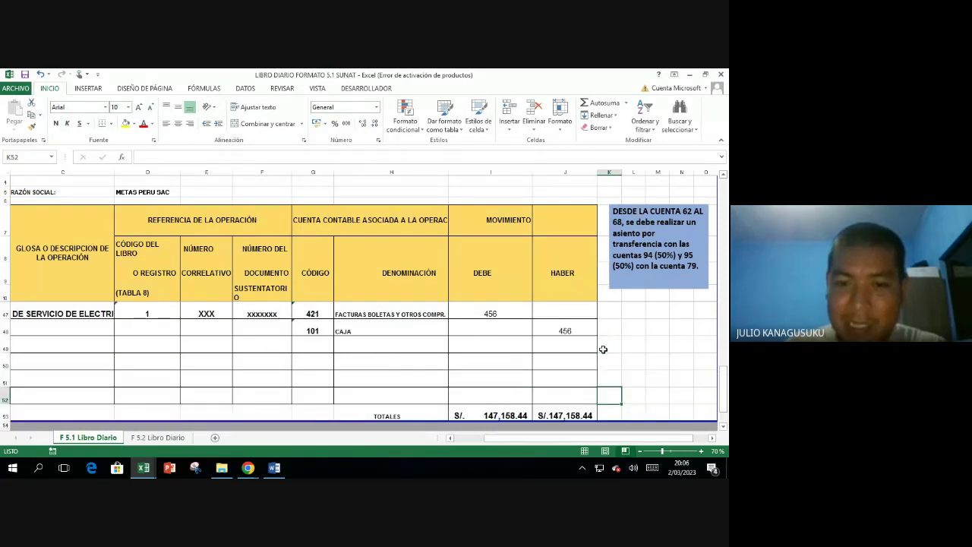
pyautogui.scroll(-1, 603, 350)
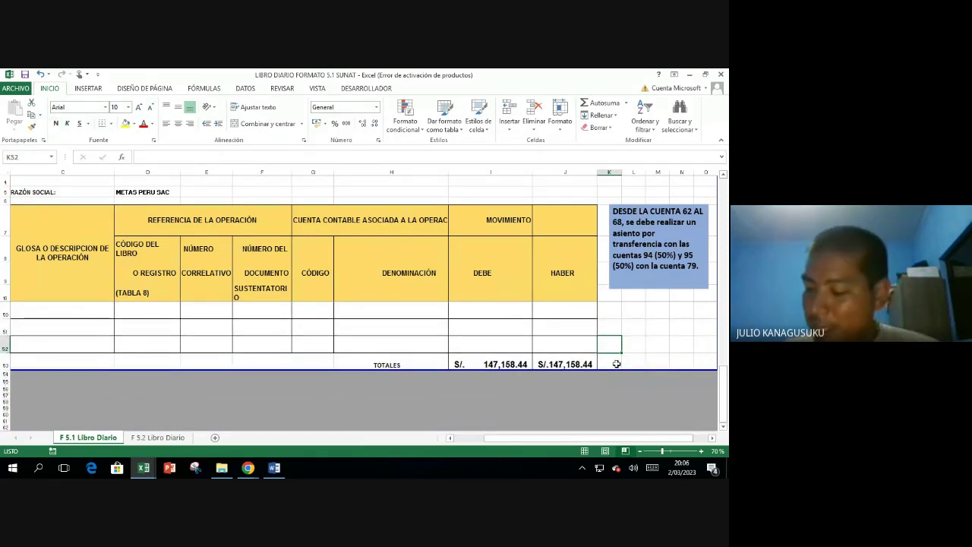
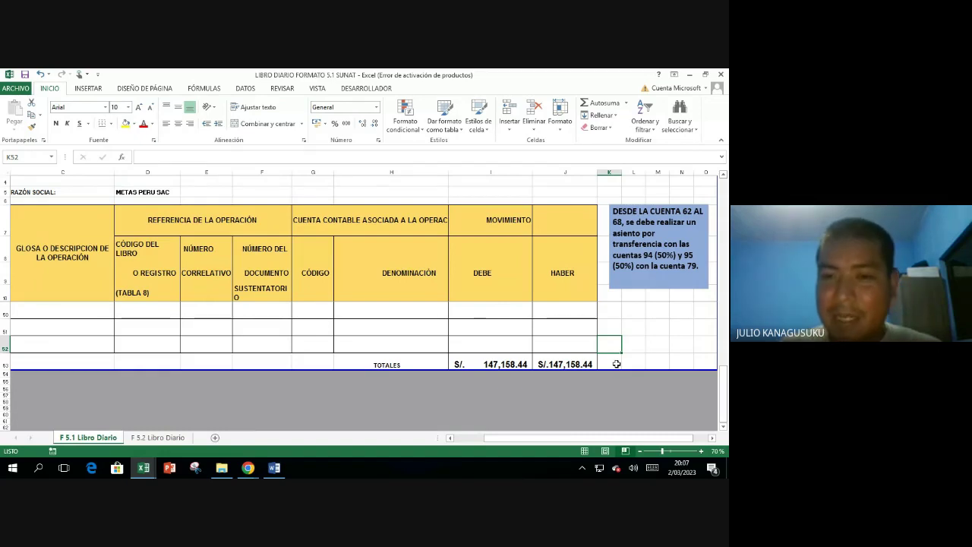
# Bring the FORMATO LIBRO MAYOR SUNAT workbook forward from Excel's taskbar window previews
pyautogui.click(627, 362)
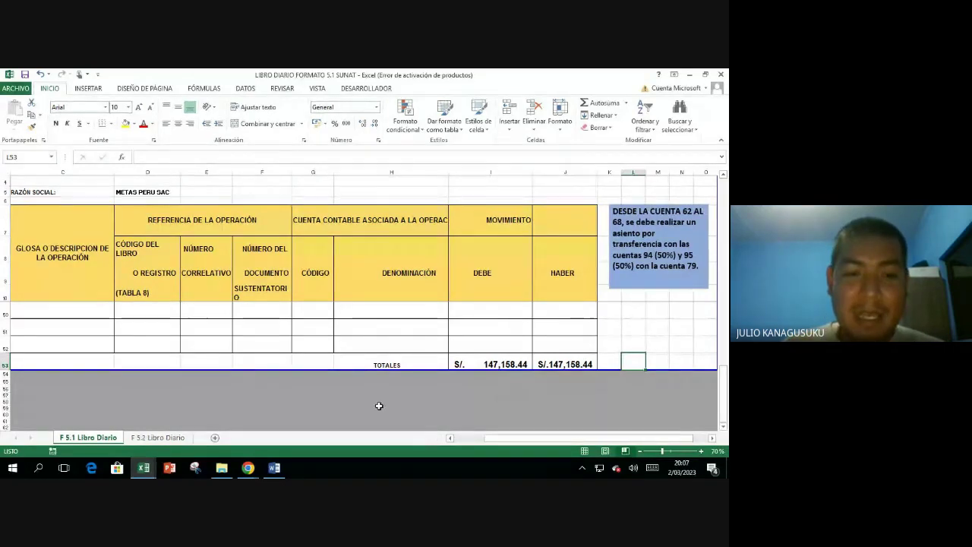
pyautogui.moveTo(146, 467)
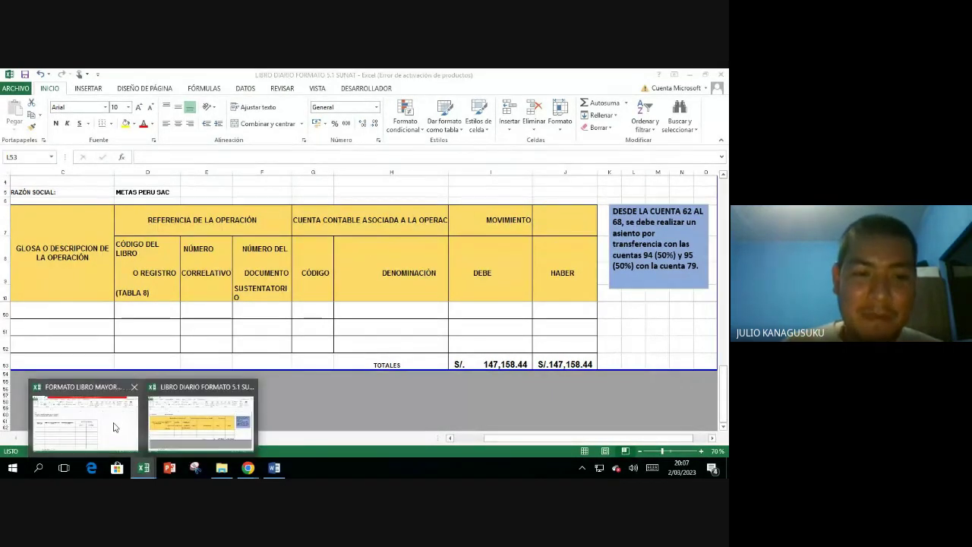
pyautogui.click(114, 427)
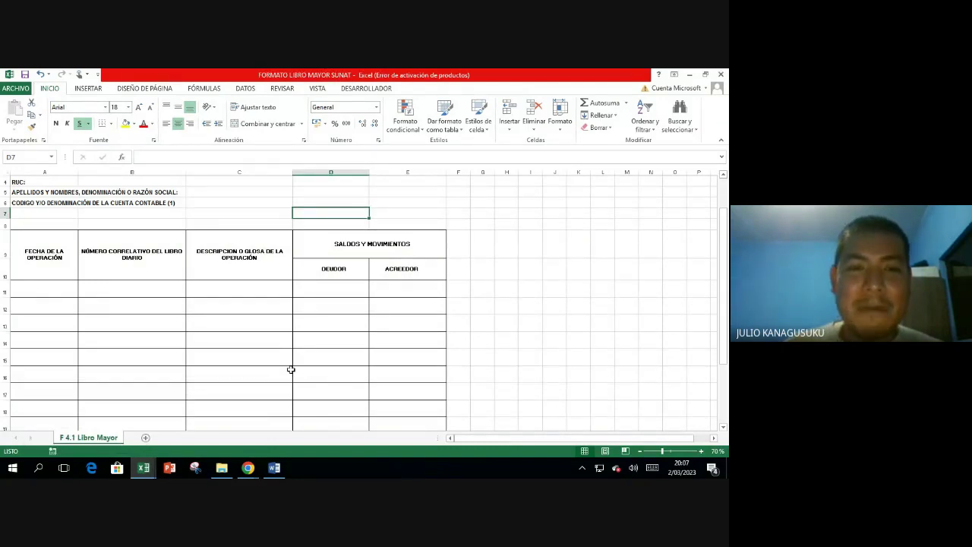
pyautogui.scroll(-2, 290, 369)
pyautogui.scroll(1, 291, 370)
pyautogui.scroll(-1, 291, 370)
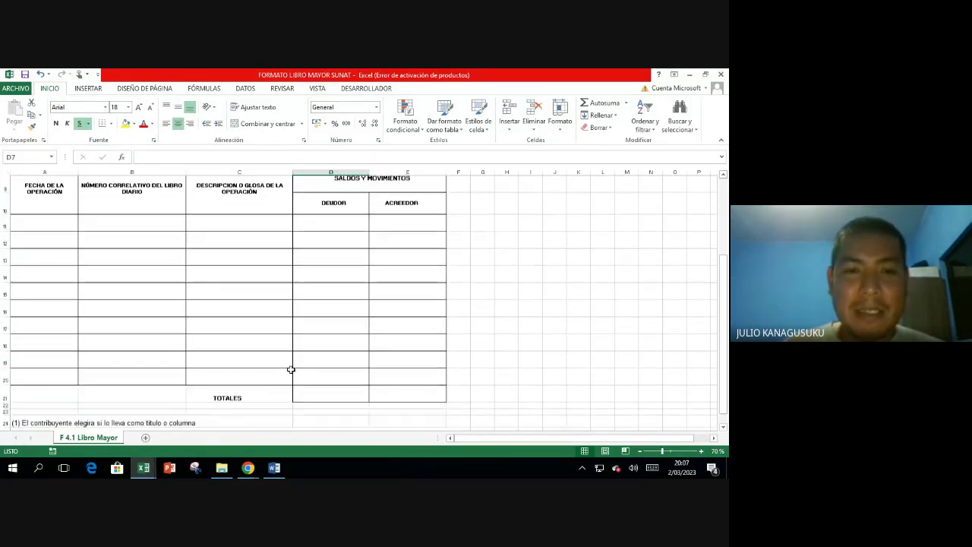
pyautogui.scroll(1, 290, 370)
pyautogui.scroll(1, 291, 370)
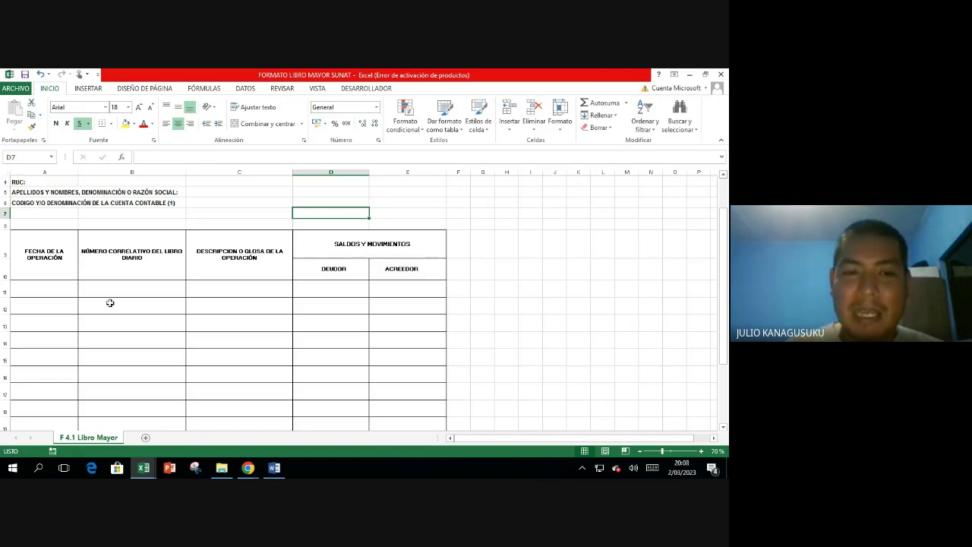
pyautogui.moveTo(110, 302); pyautogui.dragTo(152, 385)
pyautogui.click(168, 385)
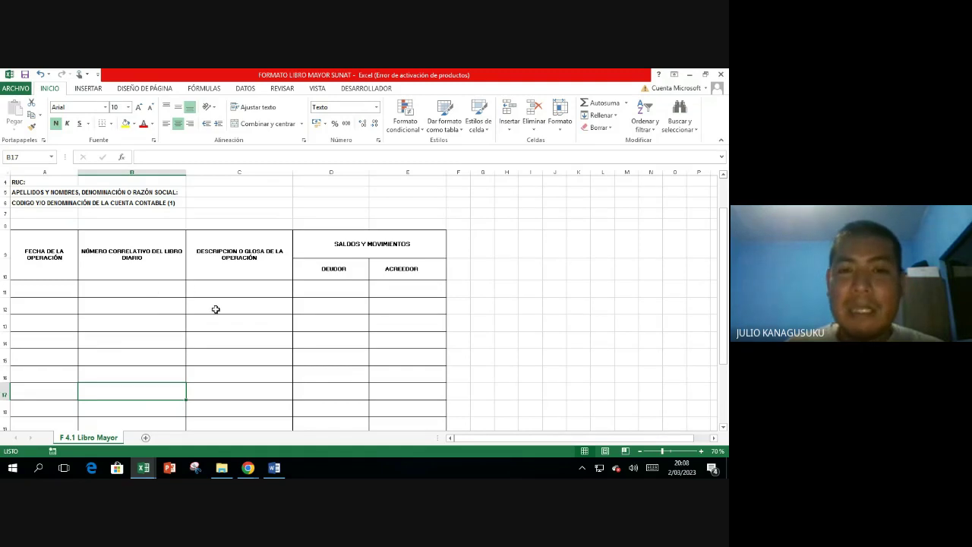
pyautogui.moveTo(62, 285); pyautogui.dragTo(368, 392)
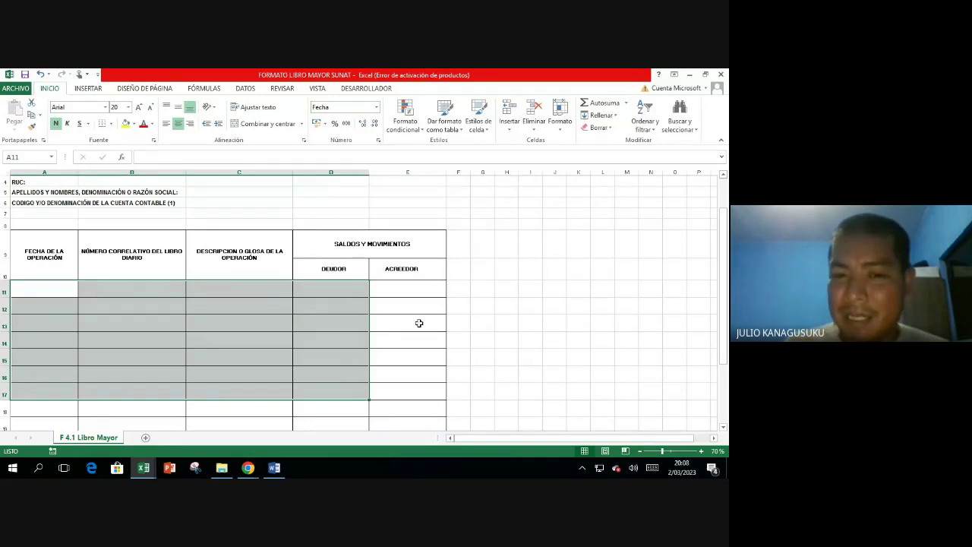
pyautogui.scroll(-1, 418, 323)
pyautogui.click(299, 342)
pyautogui.scroll(-1, 278, 343)
pyautogui.scroll(1, 278, 342)
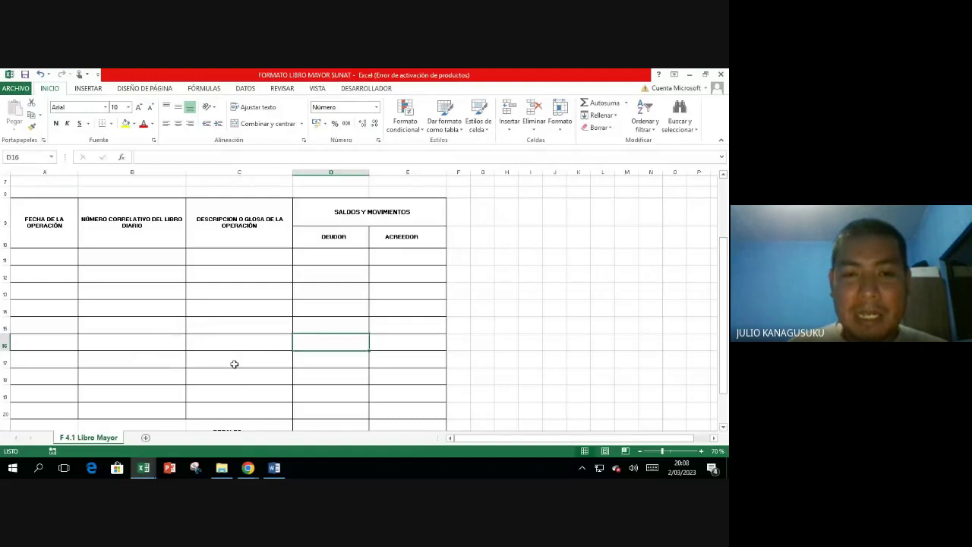
pyautogui.scroll(-1, 237, 349)
pyautogui.scroll(1, 237, 348)
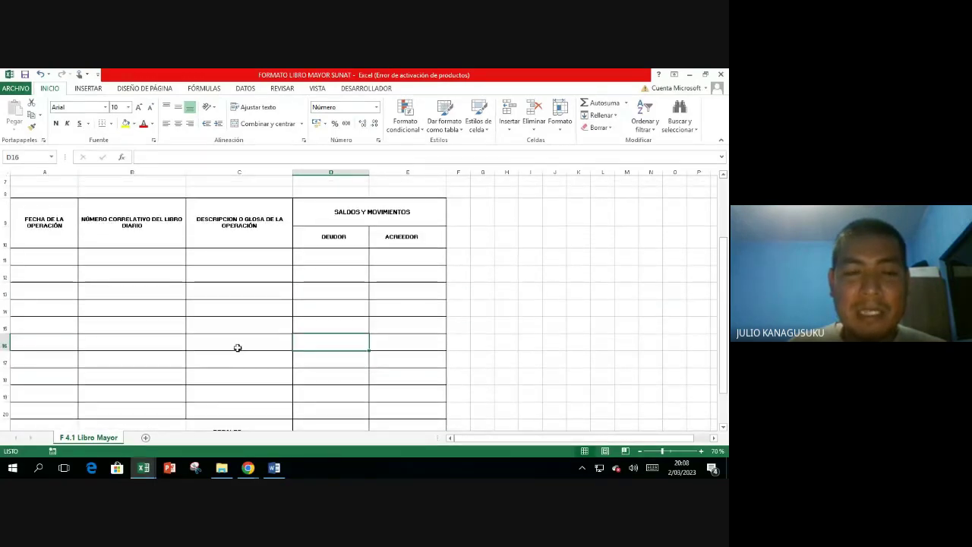
pyautogui.scroll(-1, 237, 347)
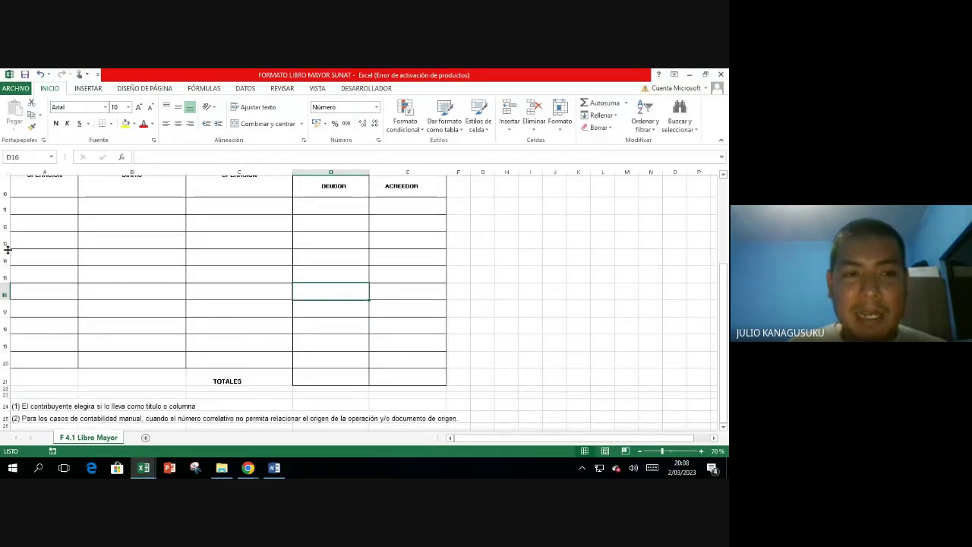
pyautogui.moveTo(5, 240); pyautogui.dragTo(5, 297)
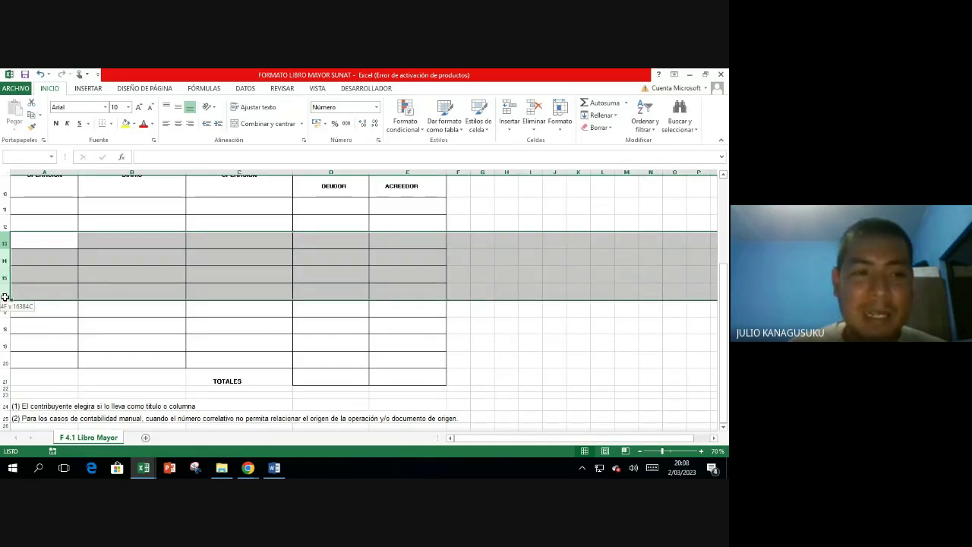
pyautogui.click(34, 240)
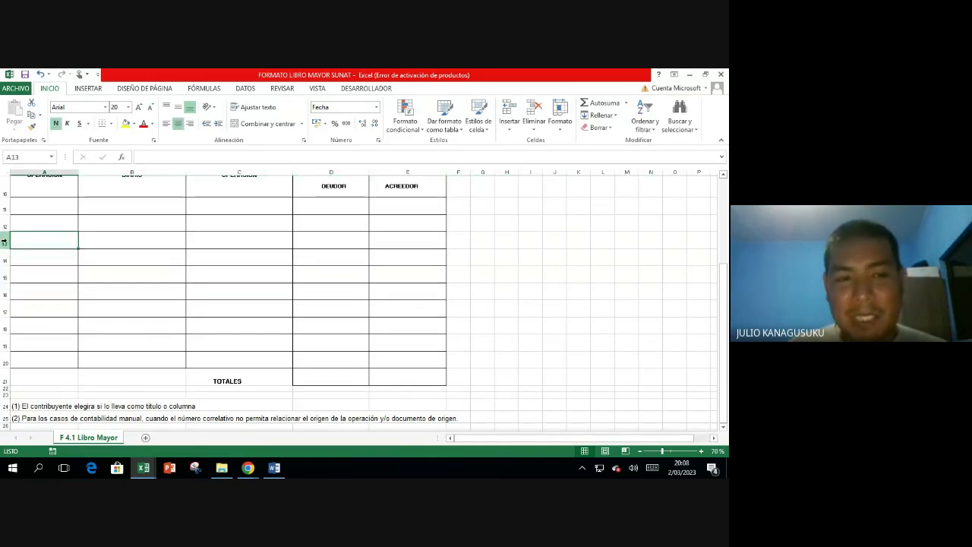
pyautogui.click(5, 241)
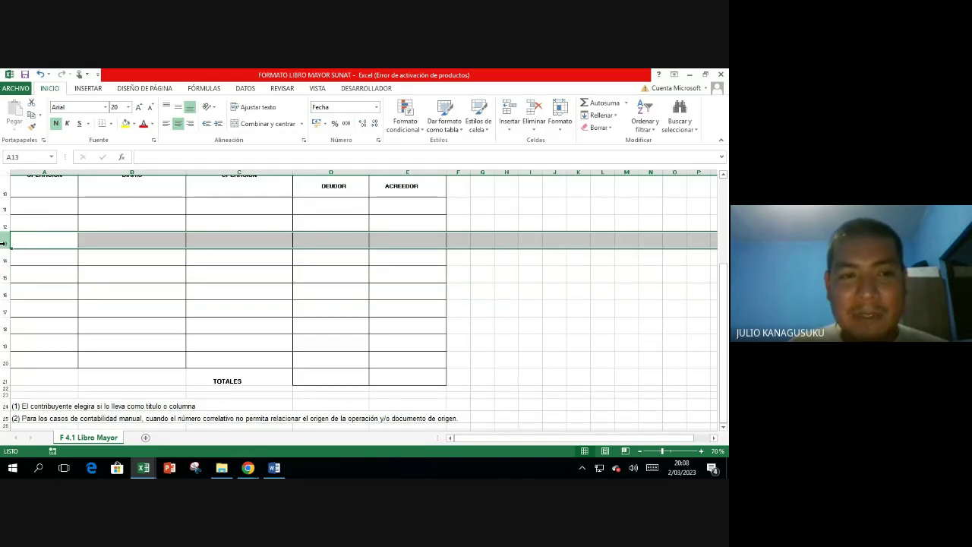
# Delete the blank rows 13 to 16 from the Libro Mayor table
pyautogui.moveTo(5, 241); pyautogui.dragTo(4, 294)
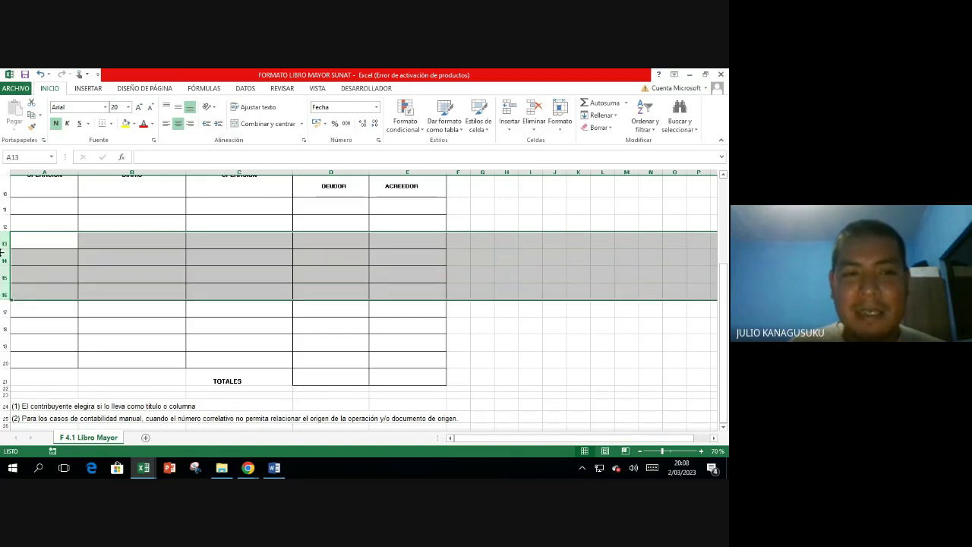
pyautogui.rightClick(9, 261)
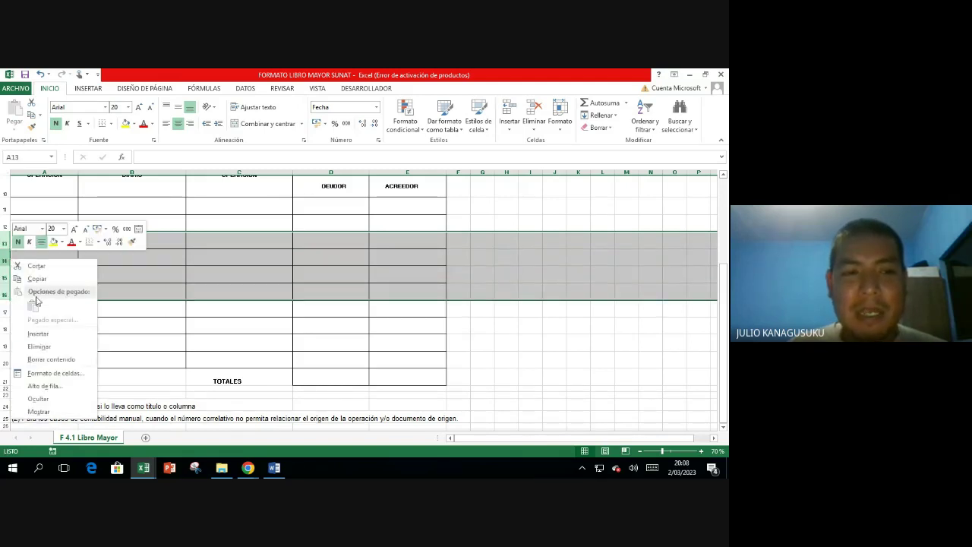
pyautogui.click(39, 347)
pyautogui.scroll(1, 300, 304)
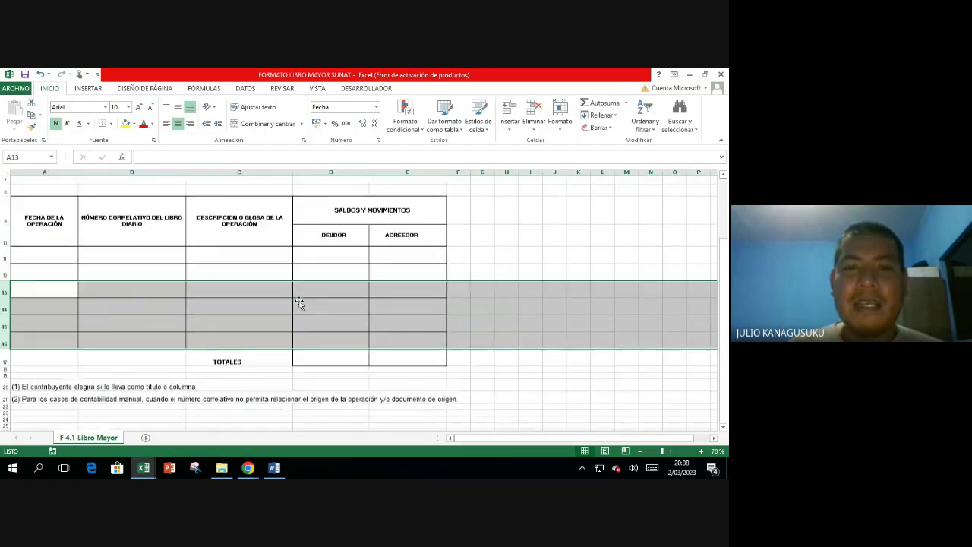
pyautogui.click(422, 290)
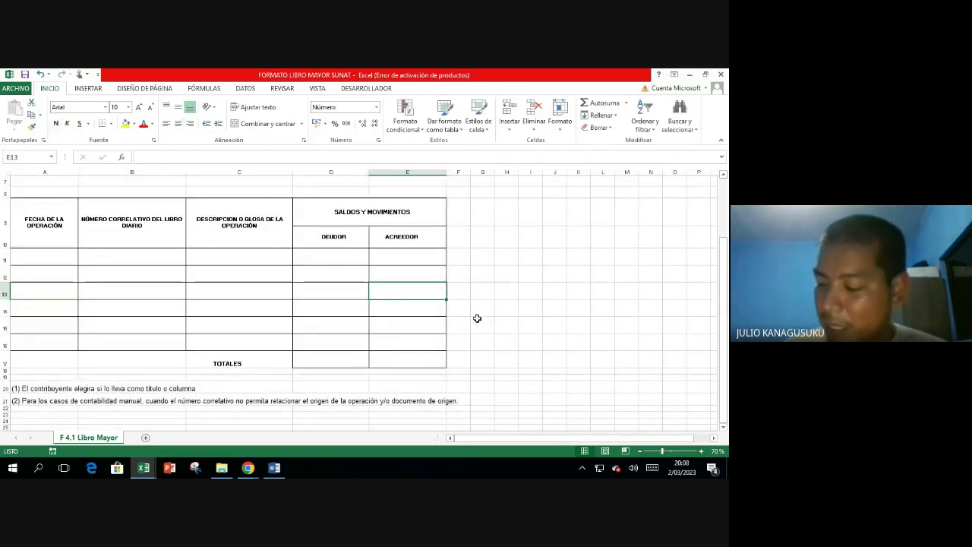
# Erase the two footnote lines below the TOTALES row
pyautogui.scroll(-1, 429, 352)
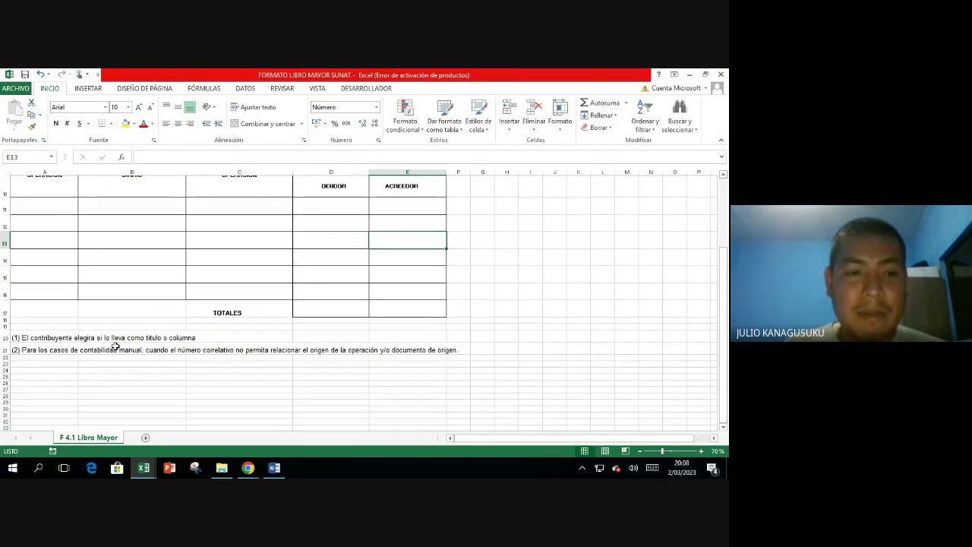
pyautogui.moveTo(19, 339); pyautogui.dragTo(458, 357)
pyautogui.press('Delete')
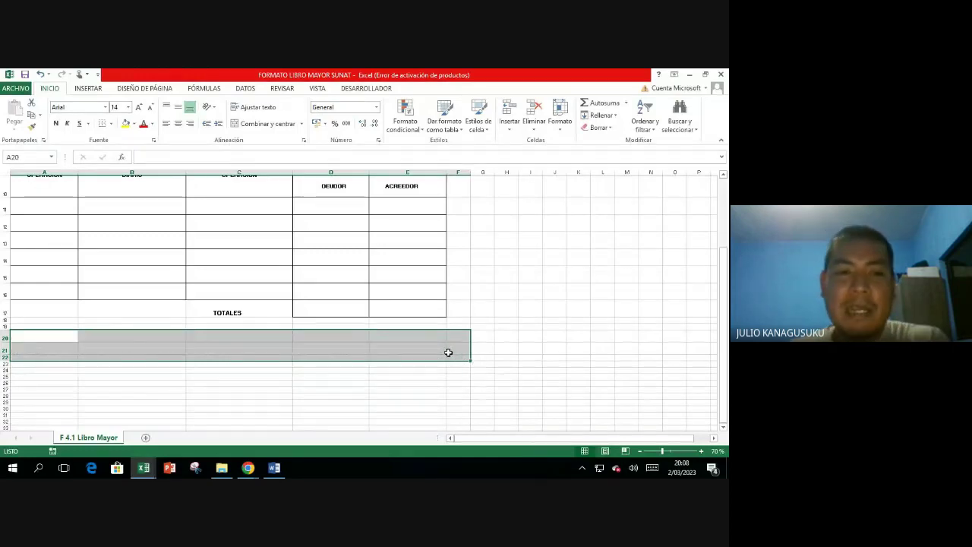
pyautogui.click(252, 360)
pyautogui.scroll(2, 251, 359)
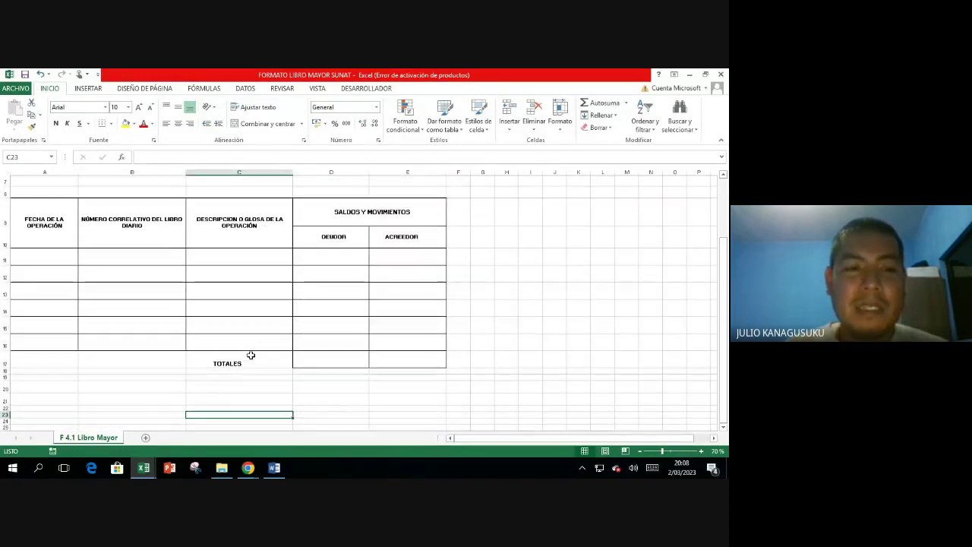
pyautogui.scroll(1, 369, 358)
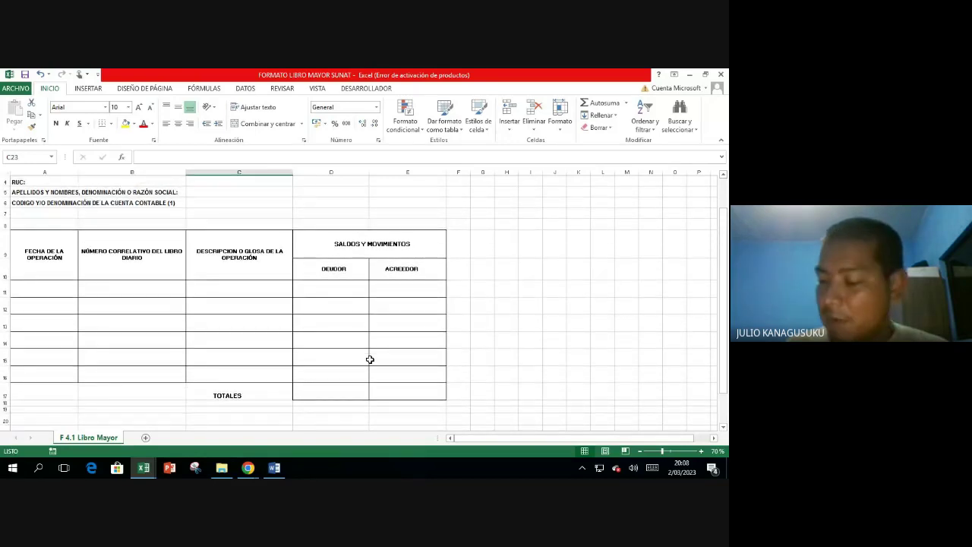
pyautogui.scroll(-1, 370, 360)
pyautogui.scroll(-1, 370, 359)
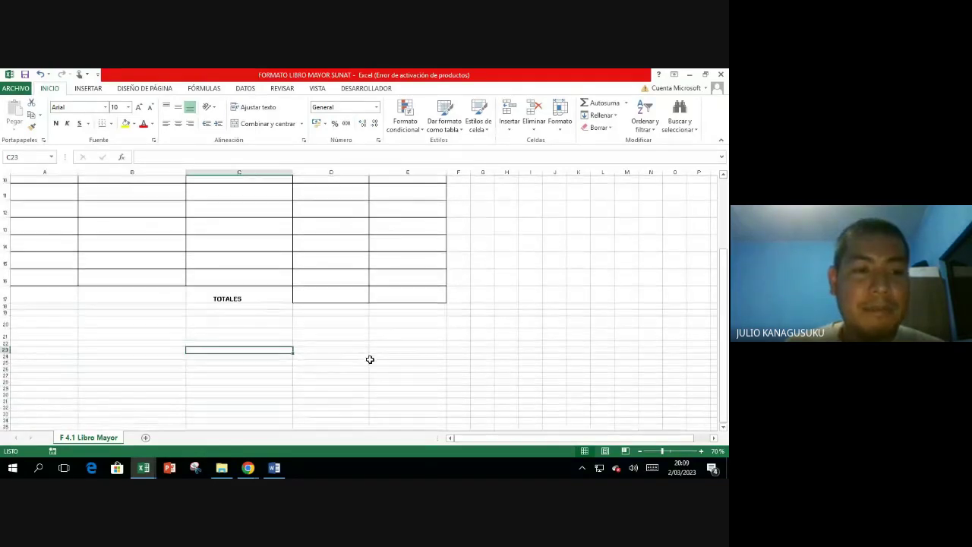
pyautogui.scroll(-1, 370, 360)
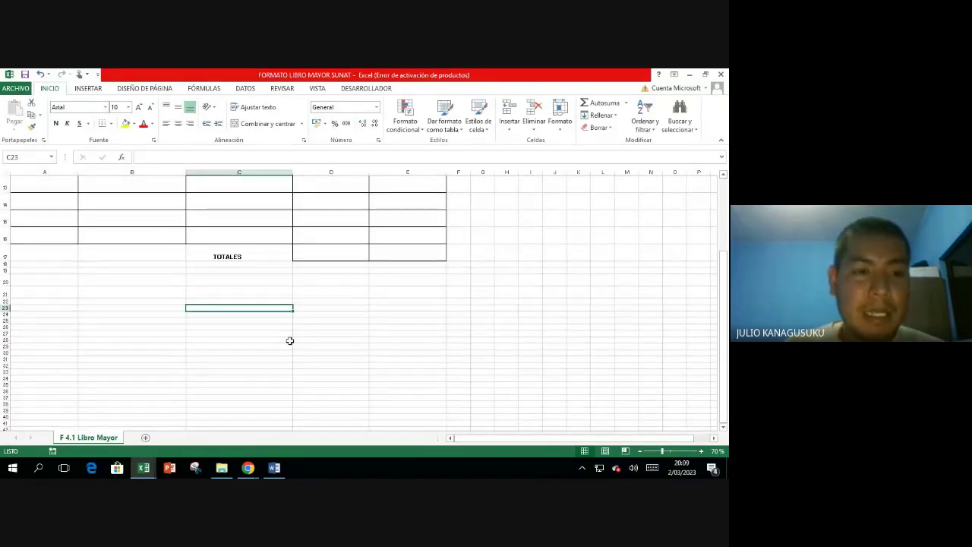
pyautogui.scroll(1, 290, 340)
pyautogui.scroll(1, 290, 341)
pyautogui.scroll(2, 289, 340)
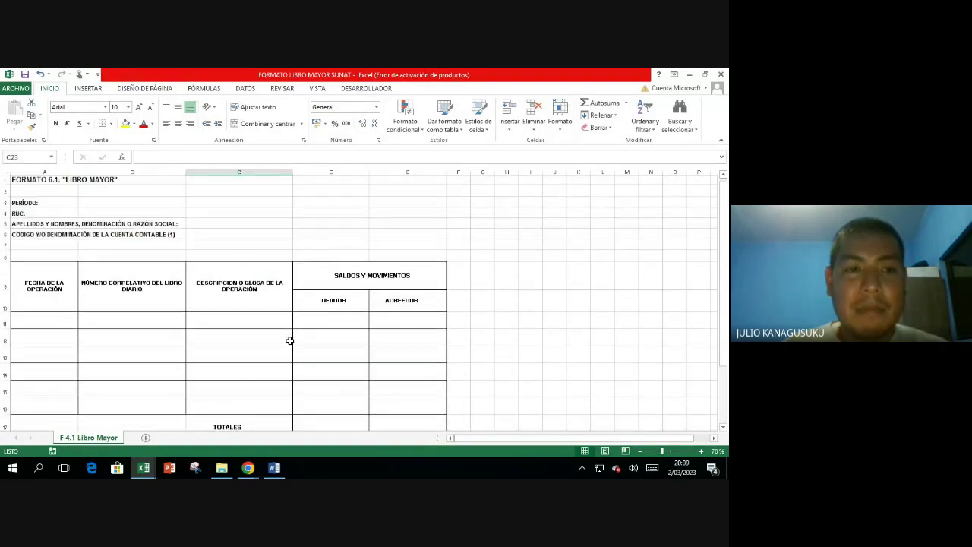
# Fill in the PERÍODO as Ene-22 and the company's RUC tax number in the header
pyautogui.click(100, 200)
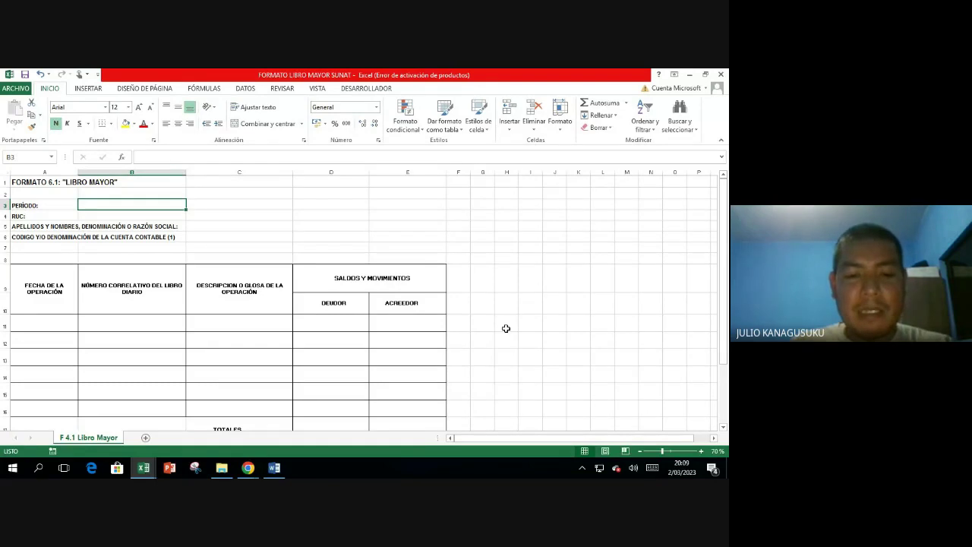
pyautogui.write('ENERO 2022')
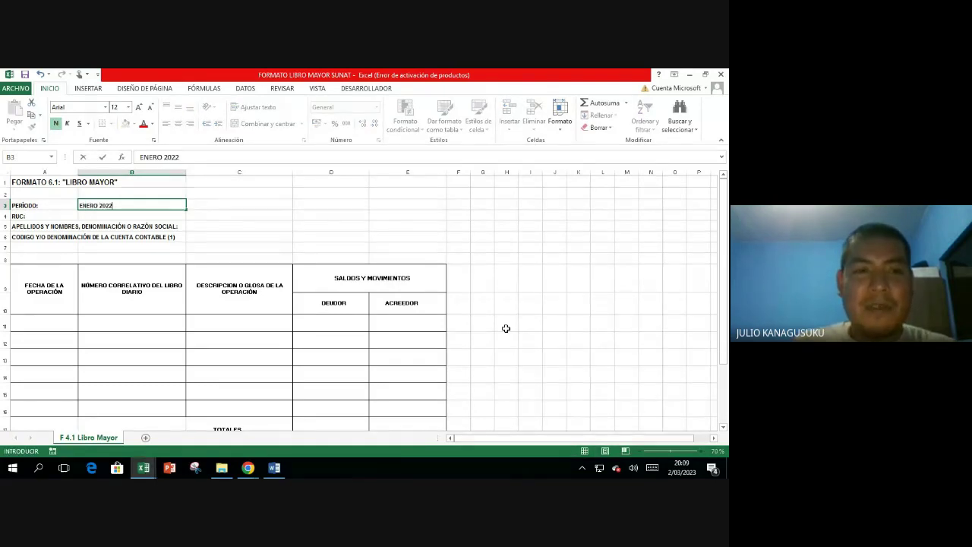
pyautogui.press('Return')
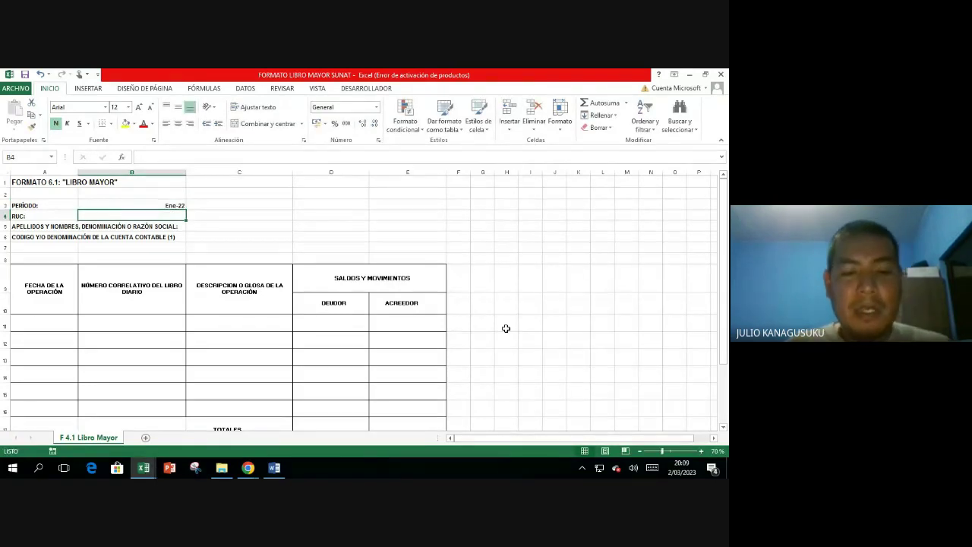
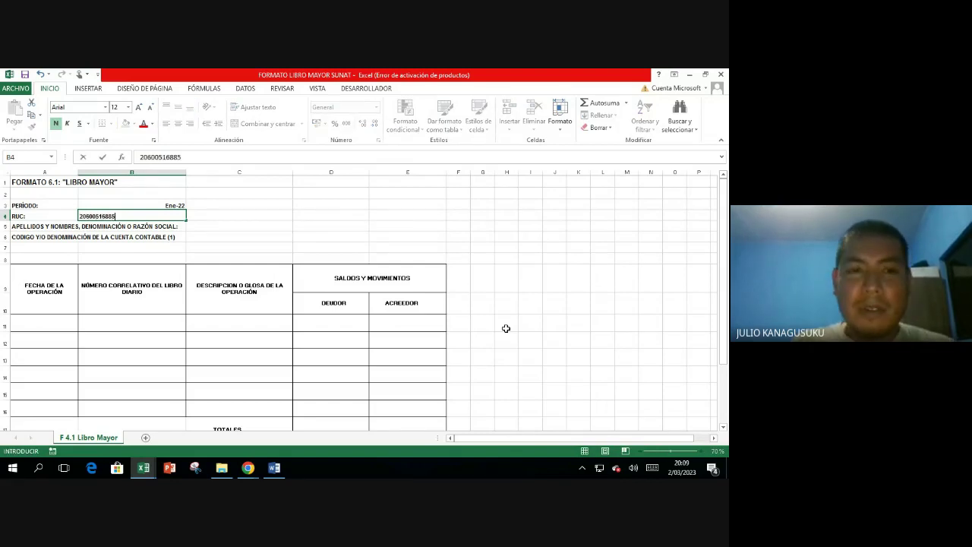
pyautogui.press('Return')
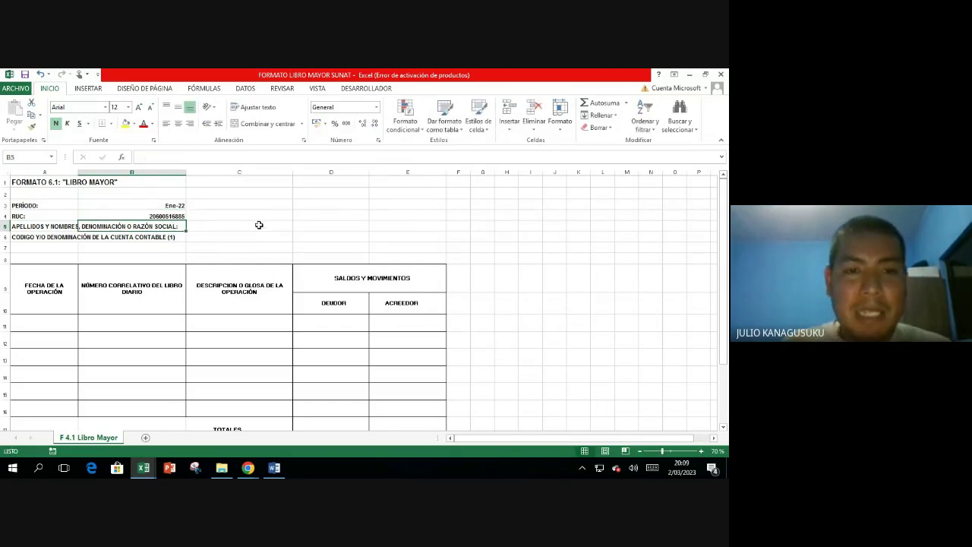
# Check the company name in the Word case study, then return to FORMATO LIBRO MAYOR SUNAT
pyautogui.click(258, 225)
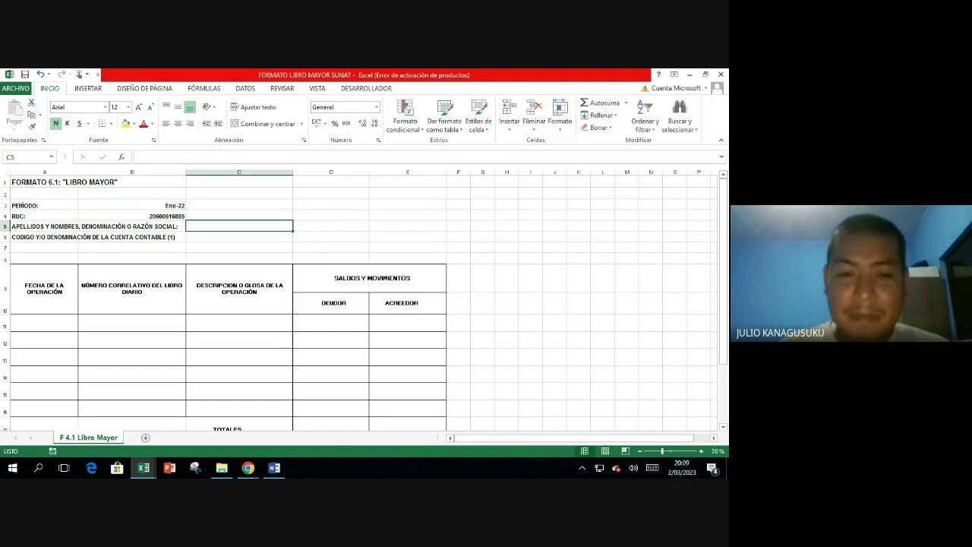
pyautogui.click(276, 470)
pyautogui.scroll(4, 396, 253)
pyautogui.scroll(-2, 396, 253)
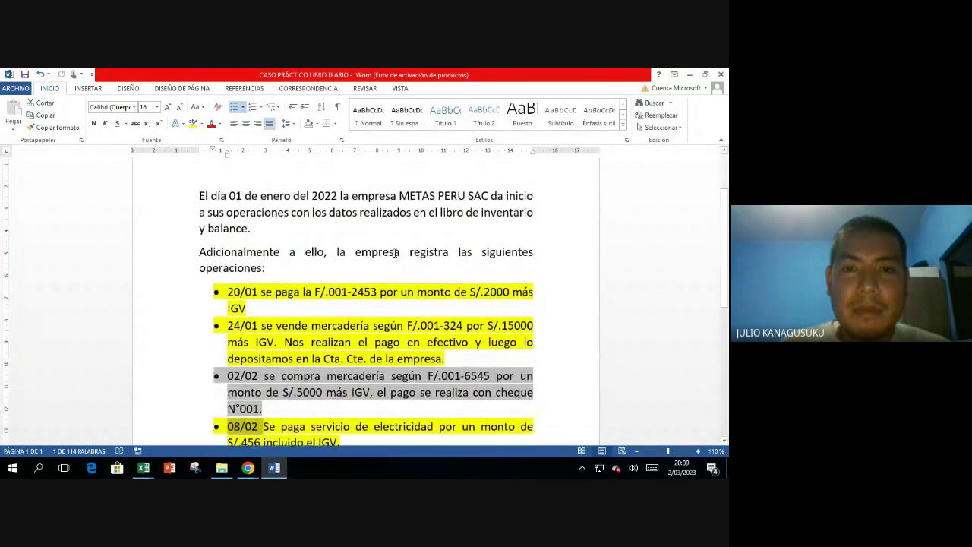
pyautogui.scroll(-1, 278, 424)
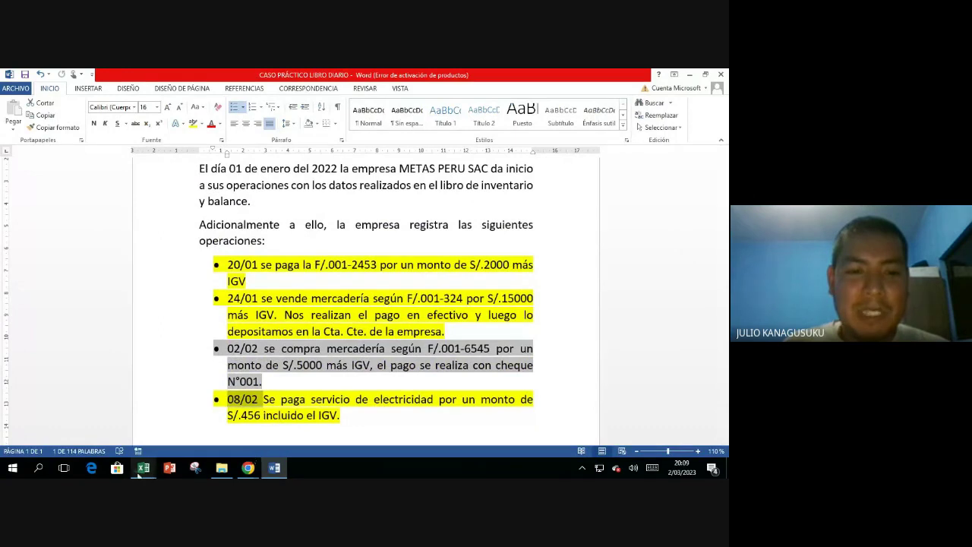
pyautogui.click(147, 473)
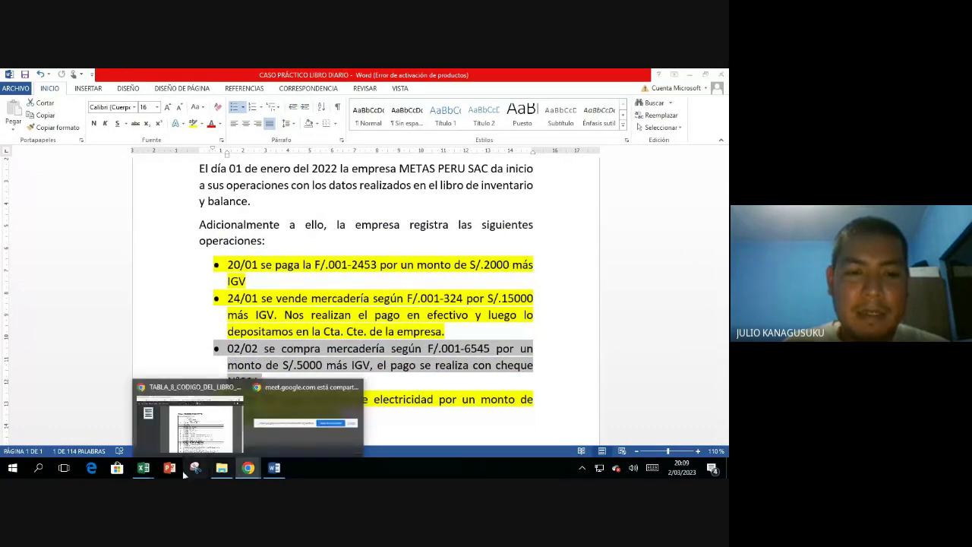
pyautogui.click(90, 430)
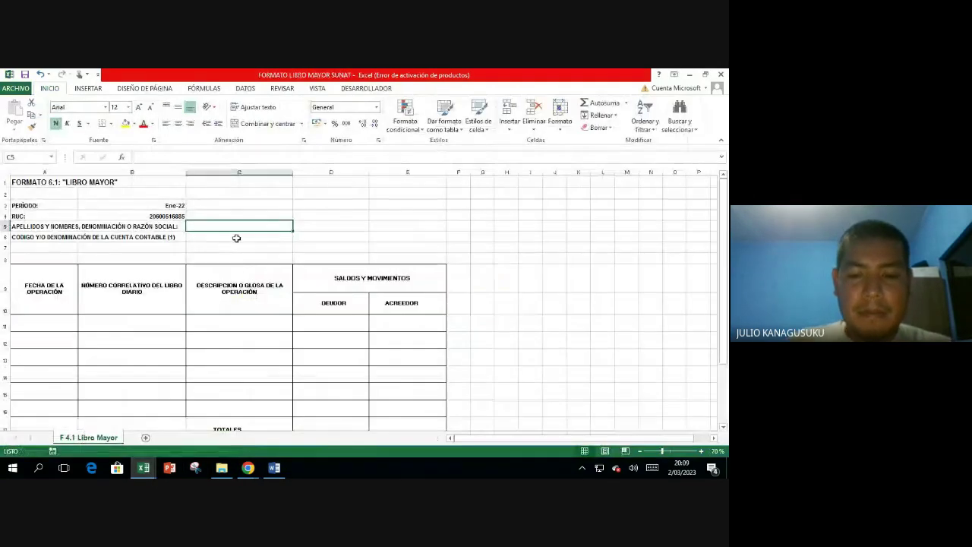
# Enter METAS PERU SAC as the company name in C5 of the Libro Mayor
pyautogui.write('METAS PERU SAC')
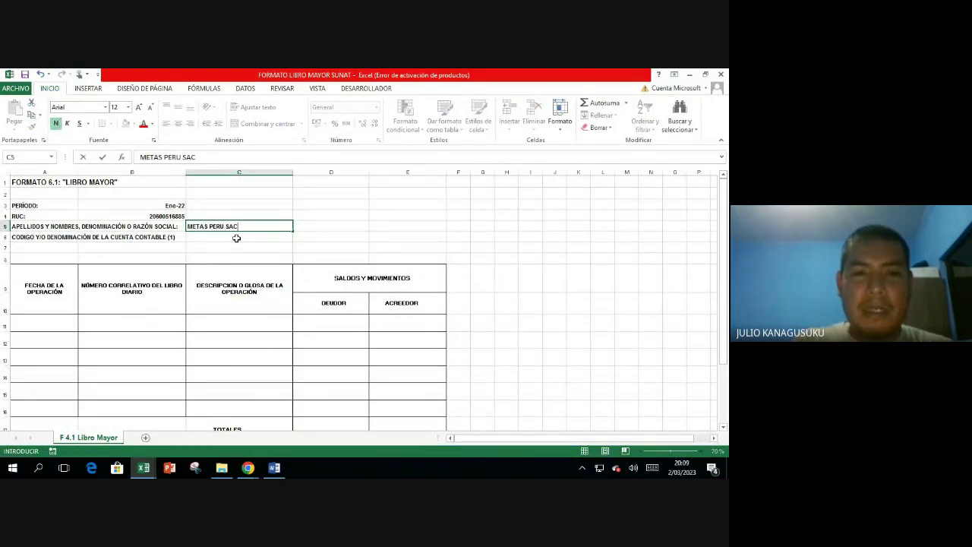
pyautogui.press('Return')
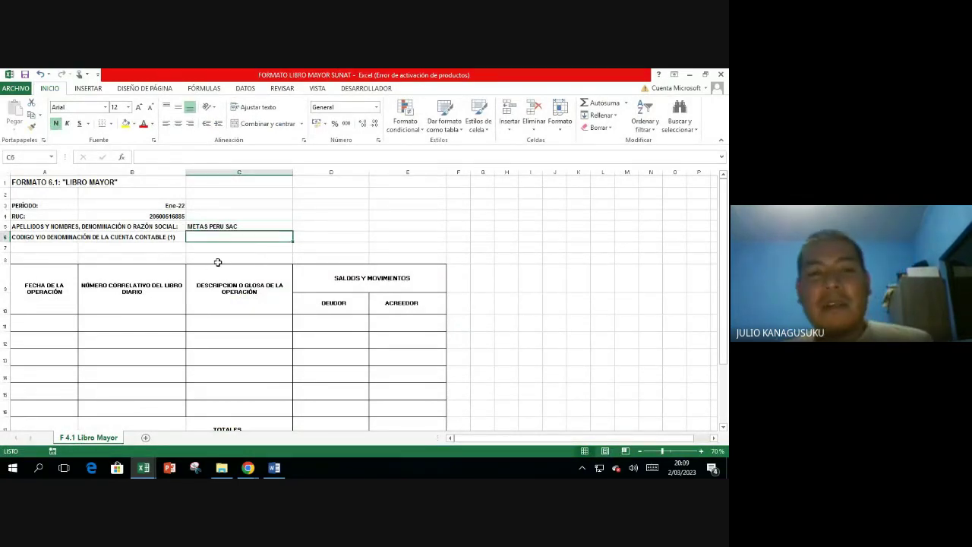
pyautogui.click(218, 258)
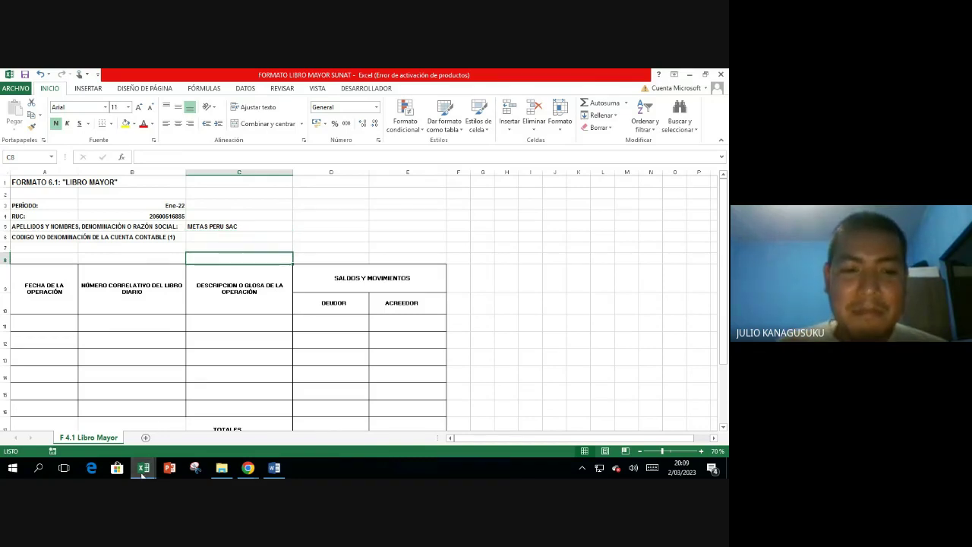
# Switch back to the Libro Diario workbook
pyautogui.click(144, 467)
pyautogui.click(195, 433)
pyautogui.click(551, 322)
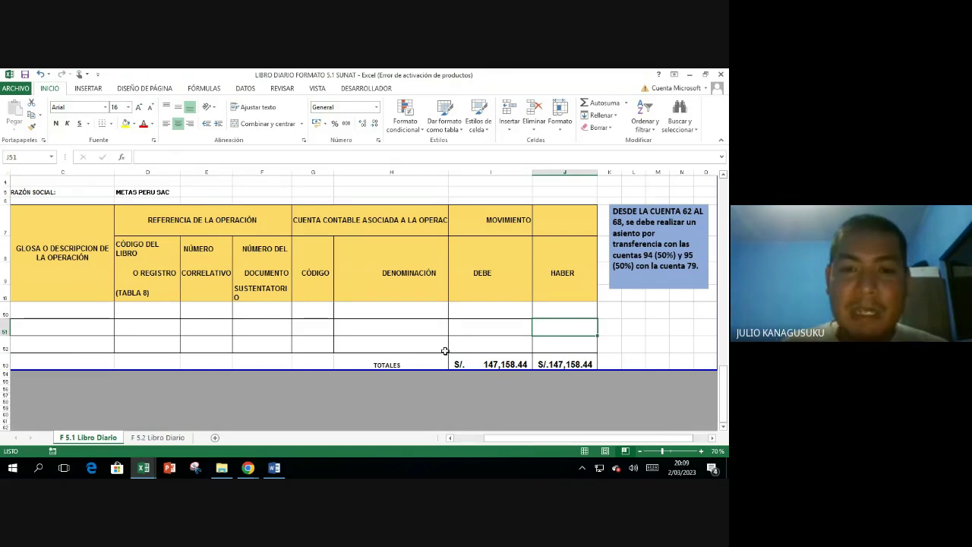
pyautogui.scroll(4, 440, 350)
pyautogui.scroll(4, 436, 350)
pyautogui.scroll(4, 433, 353)
pyautogui.scroll(3, 427, 360)
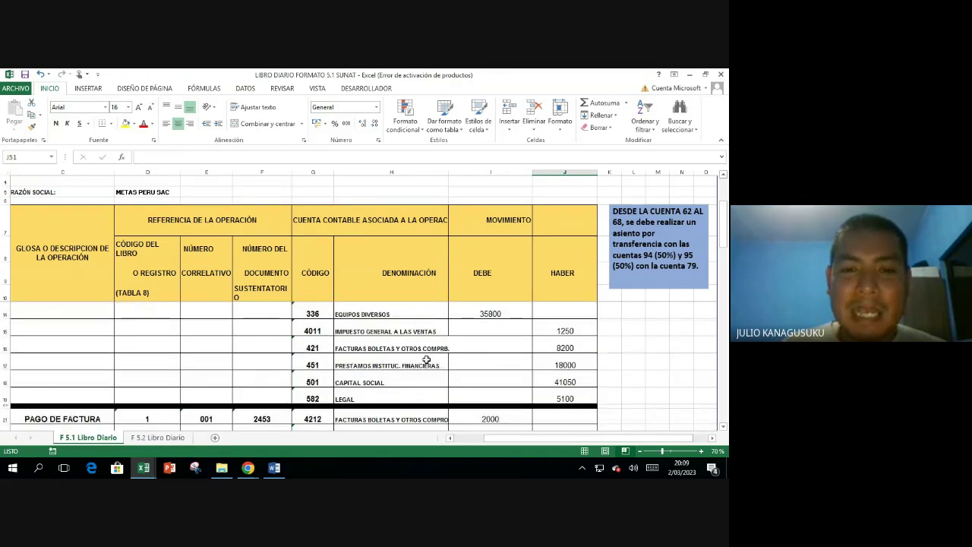
pyautogui.scroll(1, 426, 360)
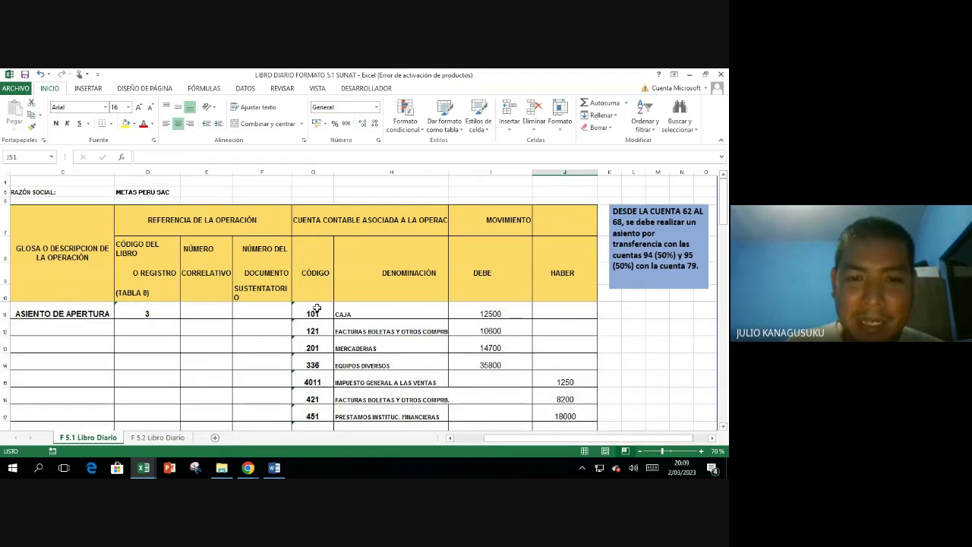
pyautogui.moveTo(316, 309); pyautogui.dragTo(300, 445)
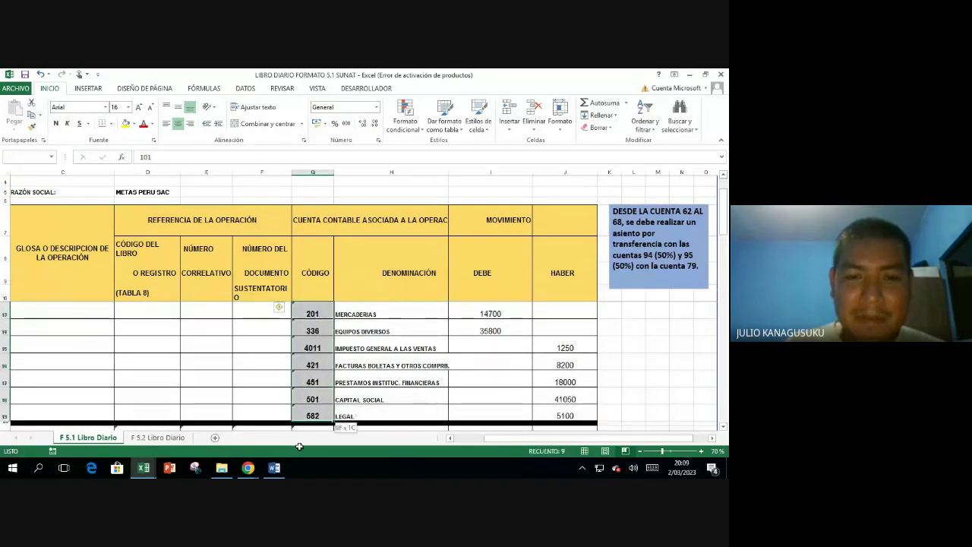
pyautogui.moveTo(300, 446); pyautogui.dragTo(317, 322)
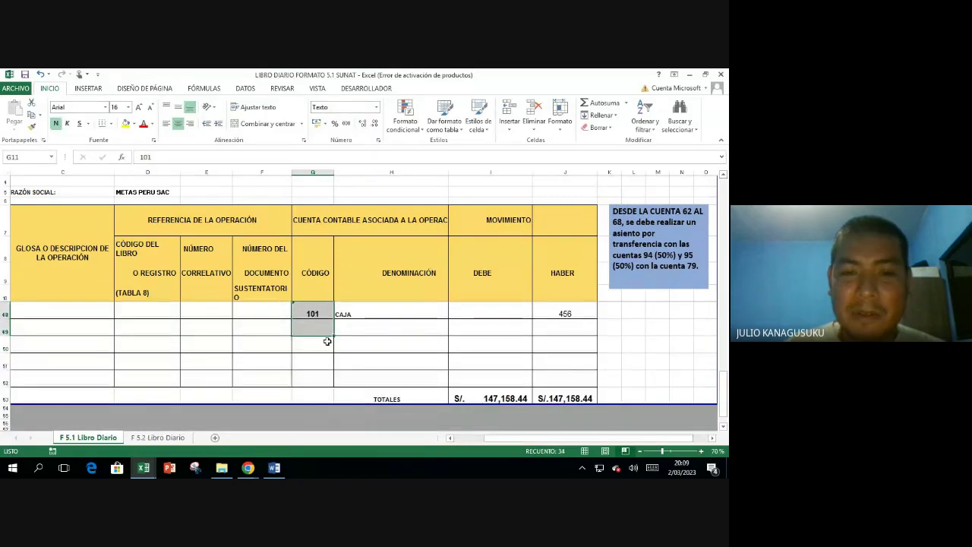
pyautogui.scroll(12, 326, 341)
pyautogui.click(356, 328)
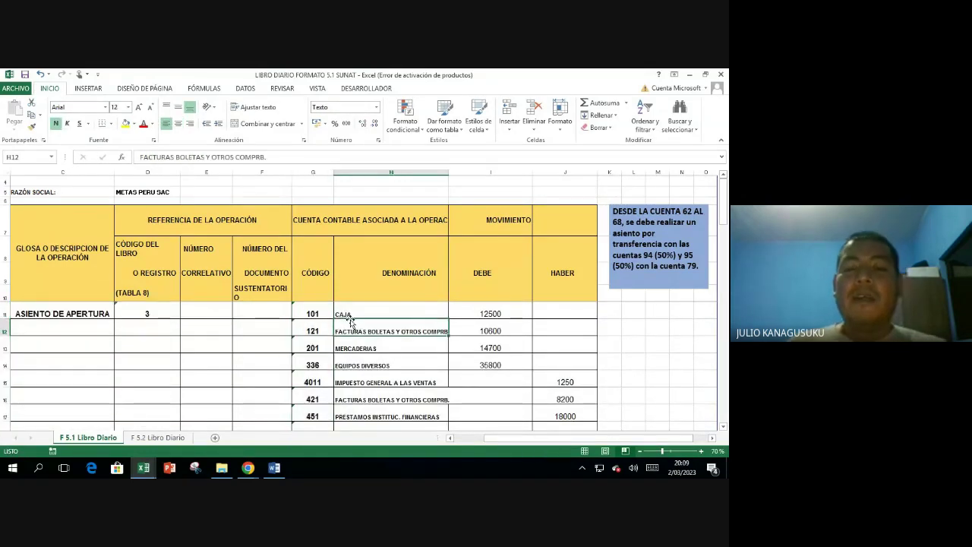
pyautogui.click(315, 275)
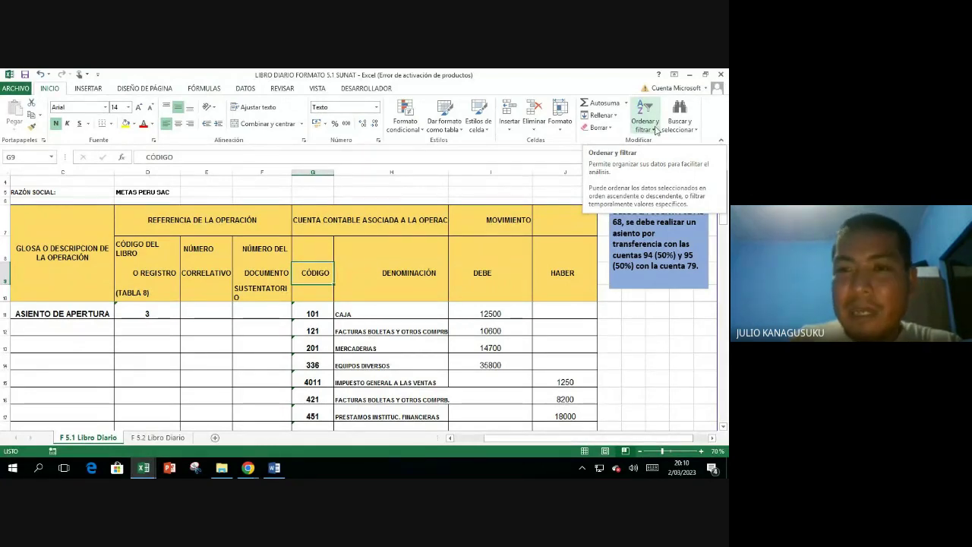
# Turn on AutoFilter buttons for the Libro Diario table headers
pyautogui.click(657, 130)
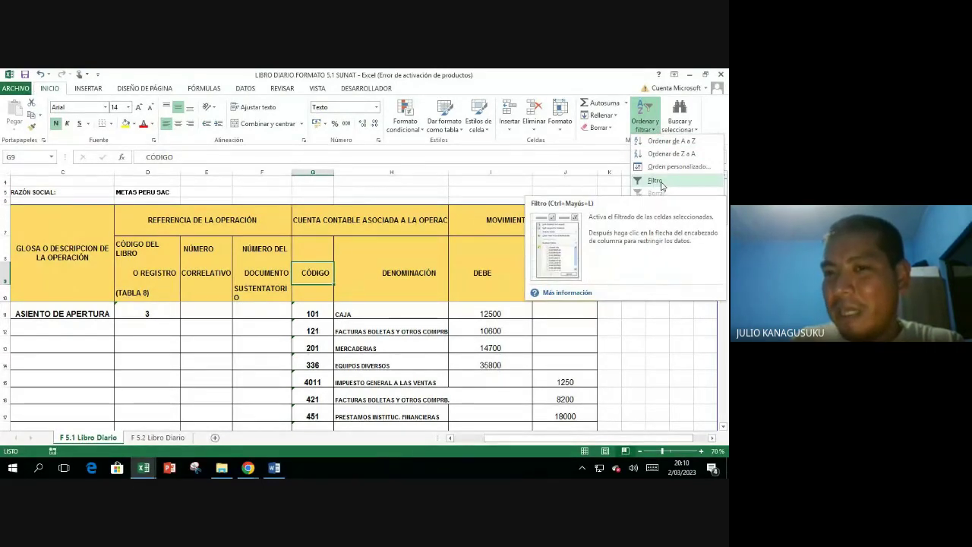
pyautogui.click(658, 181)
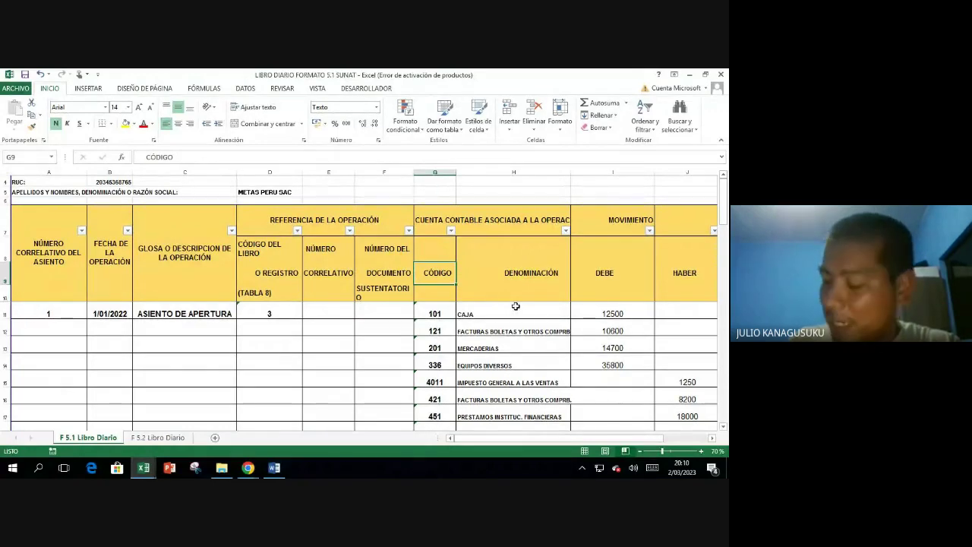
pyautogui.click(383, 323)
pyautogui.click(444, 275)
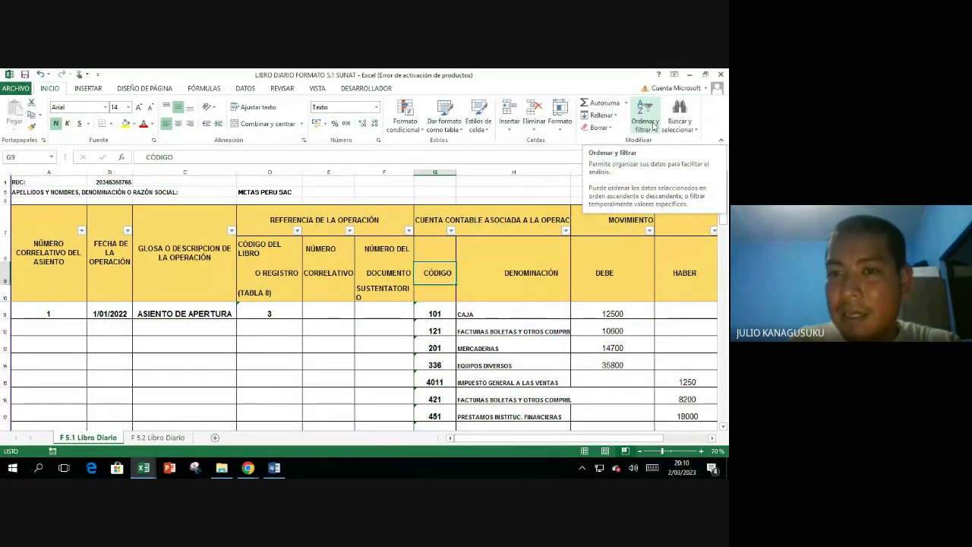
pyautogui.click(654, 126)
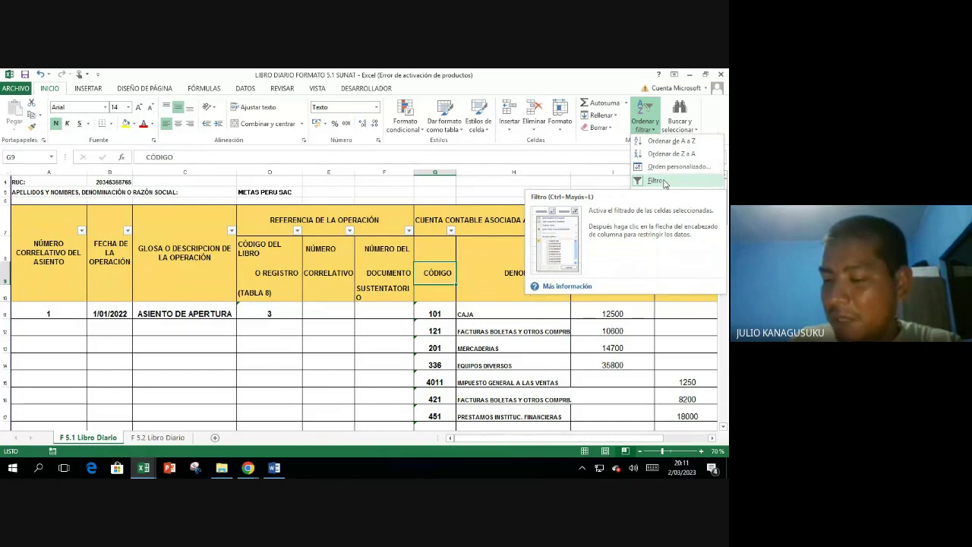
pyautogui.press('Escape')
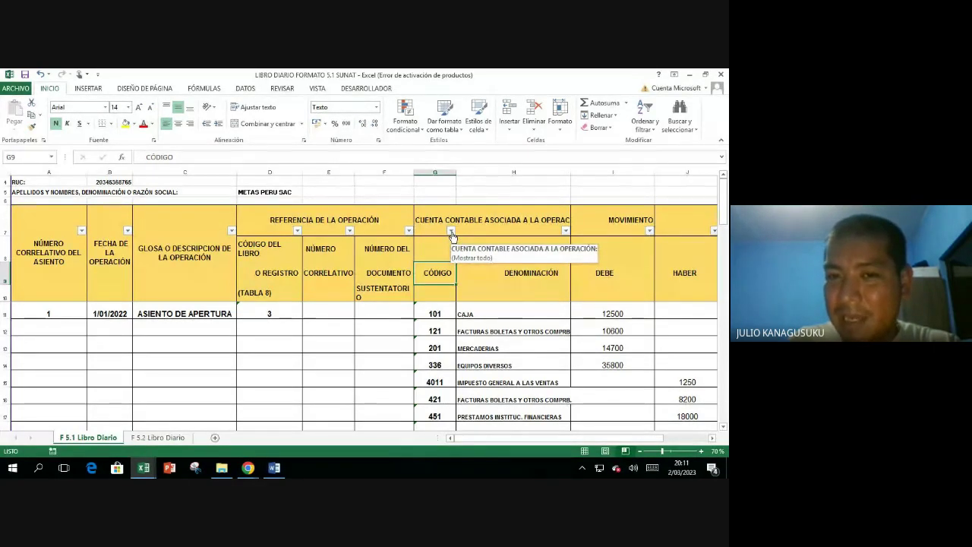
# Inspect the CÓDIGO filter list and close it without changes
pyautogui.click(451, 231)
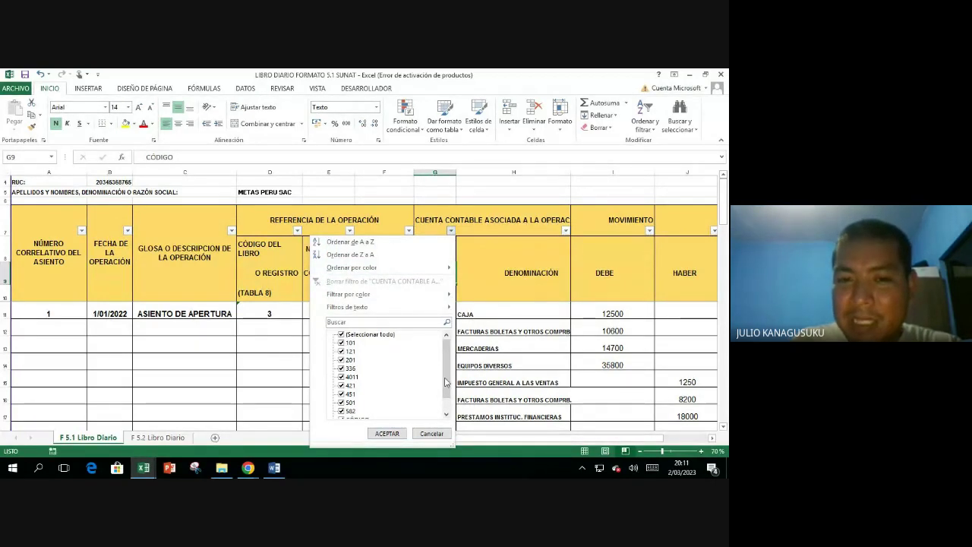
pyautogui.moveTo(446, 382)
pyautogui.mouseDown()
pyautogui.moveTo(449, 395)
pyautogui.moveTo(449, 375)
pyautogui.moveTo(450, 395)
pyautogui.mouseUp()
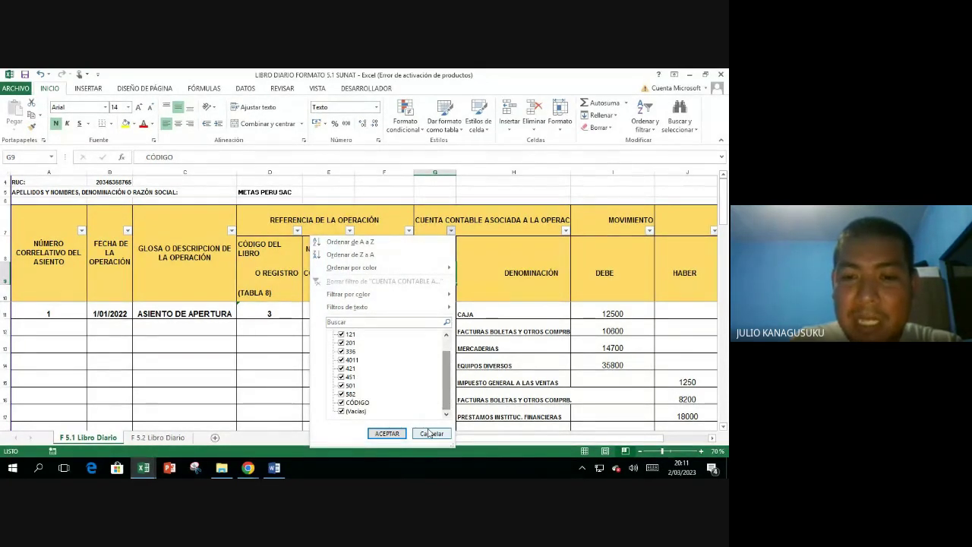
pyautogui.click(432, 433)
pyautogui.click(512, 382)
# Locate the 101 CAJA debit cell of entry 11 in the journal
pyautogui.scroll(-5, 434, 346)
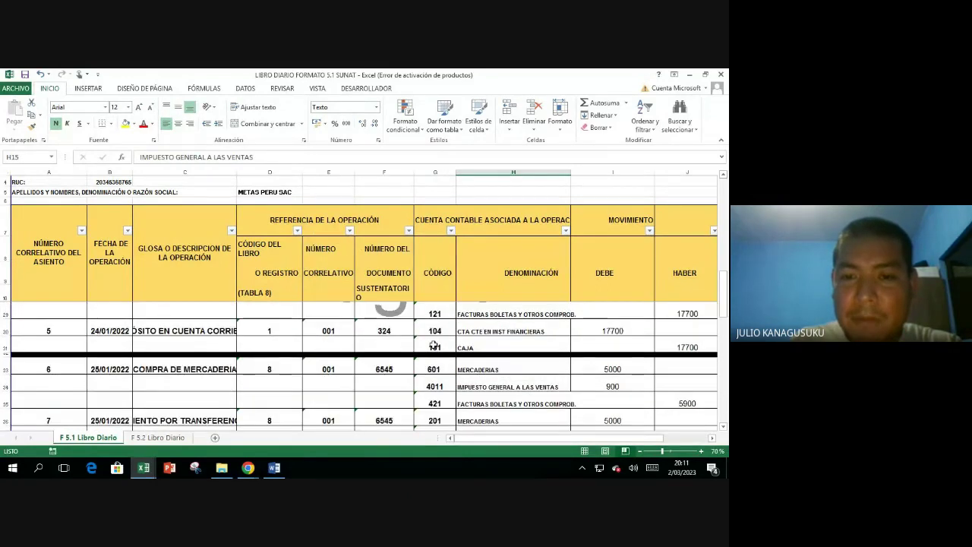
pyautogui.scroll(-4, 433, 346)
pyautogui.scroll(-3, 433, 346)
pyautogui.scroll(1, 434, 346)
pyautogui.scroll(1, 433, 343)
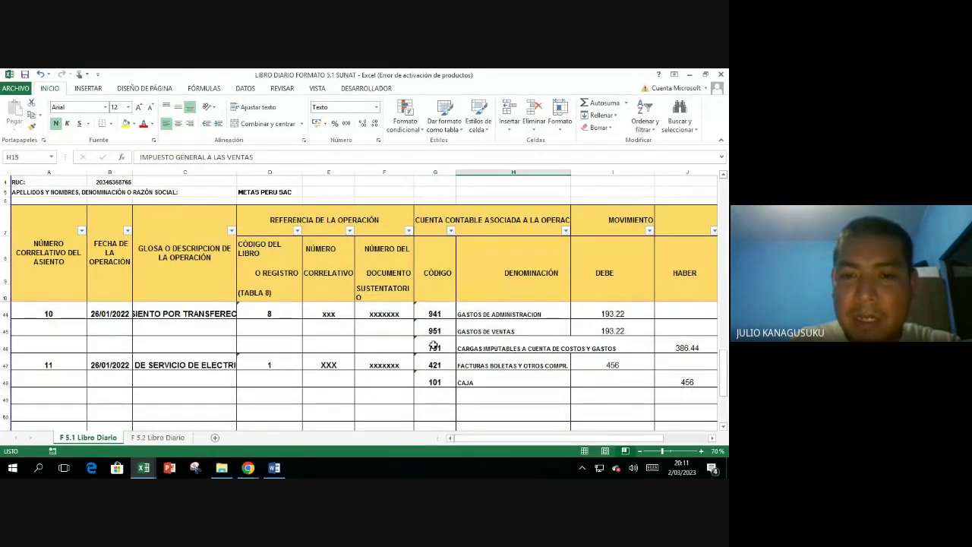
pyautogui.scroll(1, 434, 343)
pyautogui.scroll(1, 434, 344)
pyautogui.click(474, 379)
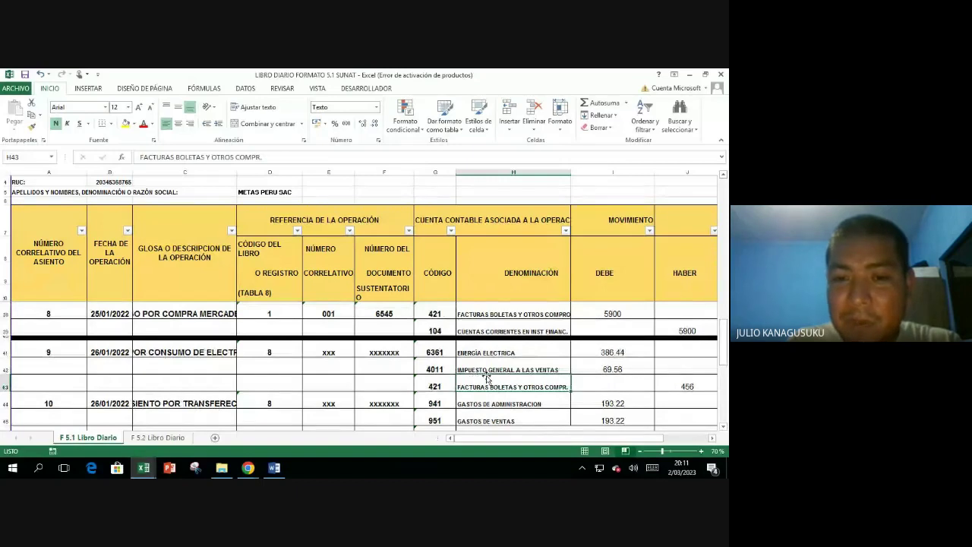
pyautogui.scroll(-1, 474, 377)
pyautogui.scroll(-1, 487, 380)
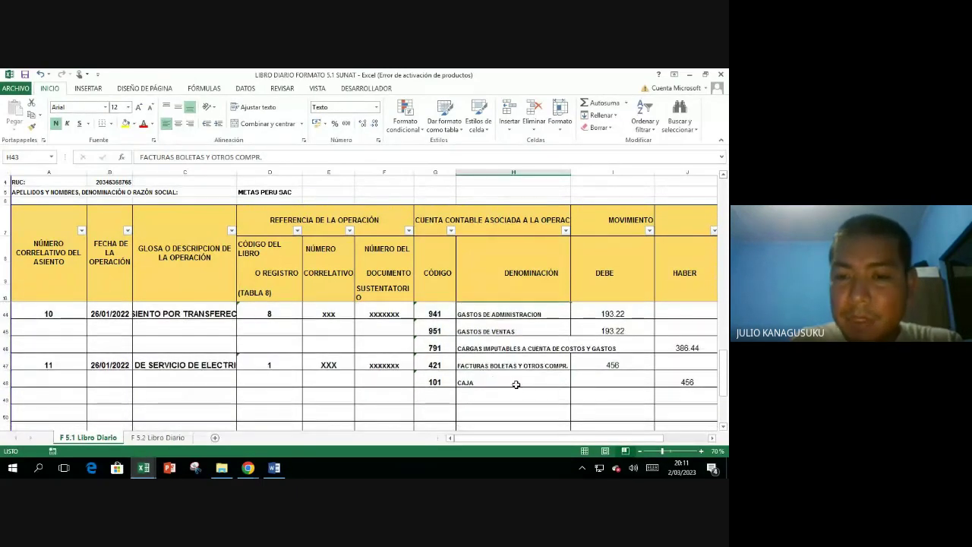
pyautogui.click(577, 383)
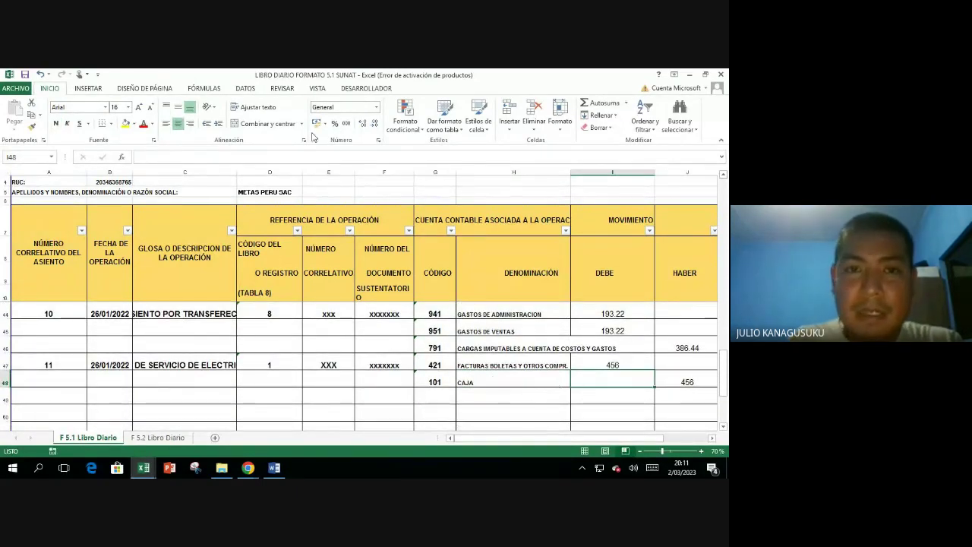
pyautogui.click(322, 89)
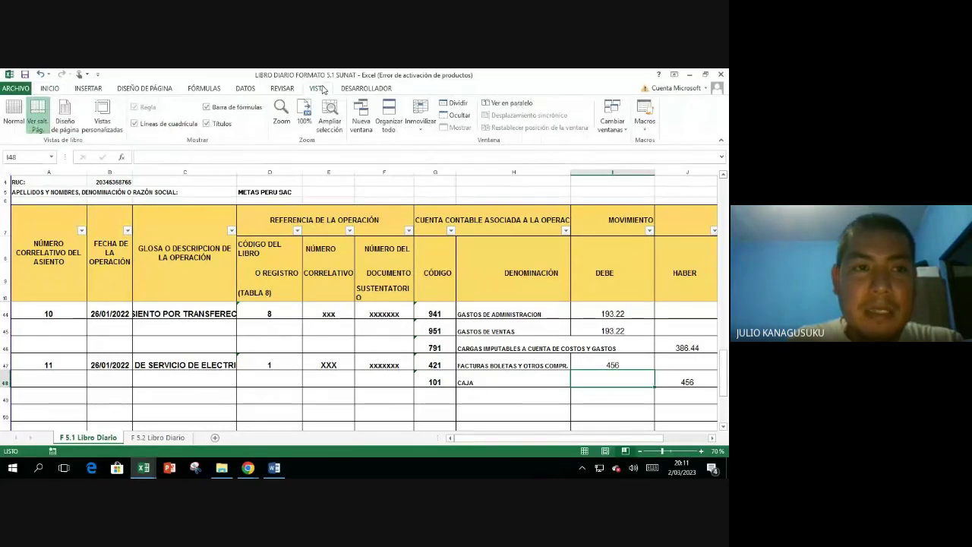
pyautogui.click(14, 114)
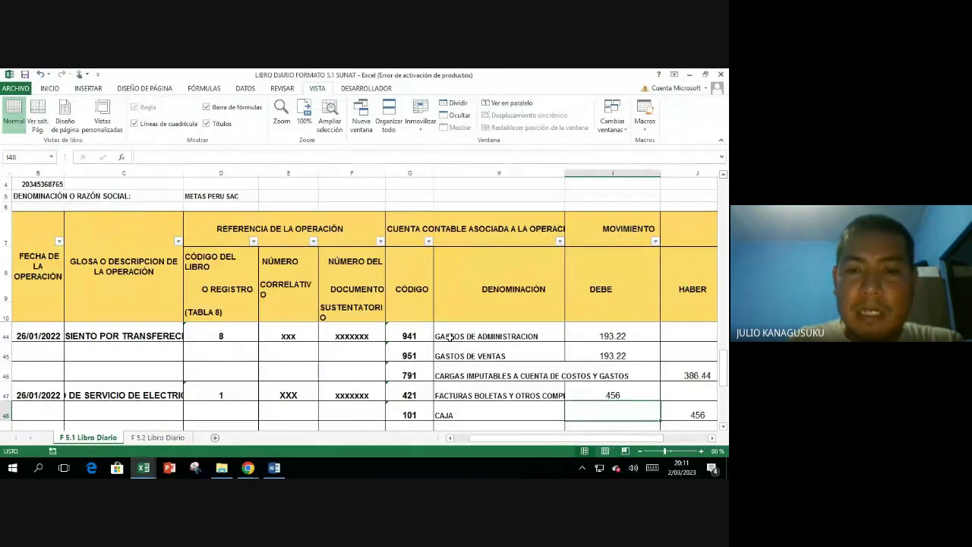
pyautogui.click(448, 337)
pyautogui.scroll(-1, 439, 335)
pyautogui.scroll(1, 426, 243)
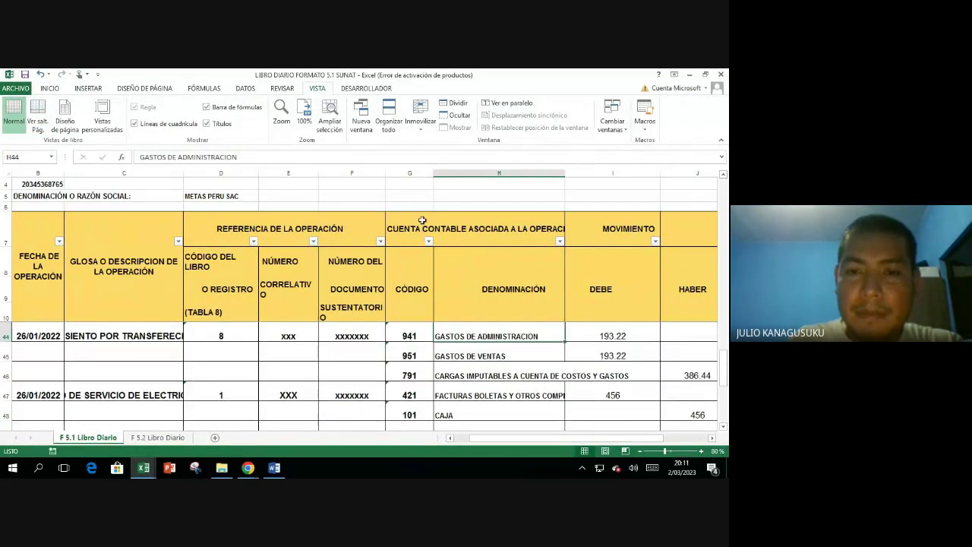
pyautogui.click(428, 241)
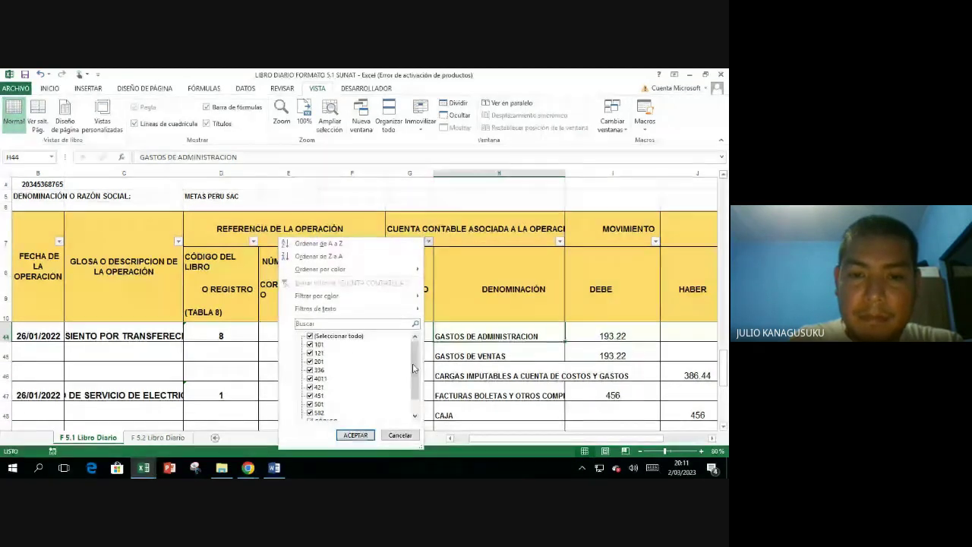
pyautogui.moveTo(415, 346); pyautogui.dragTo(415, 382)
pyautogui.scroll(3, 415, 382)
pyautogui.press('Escape')
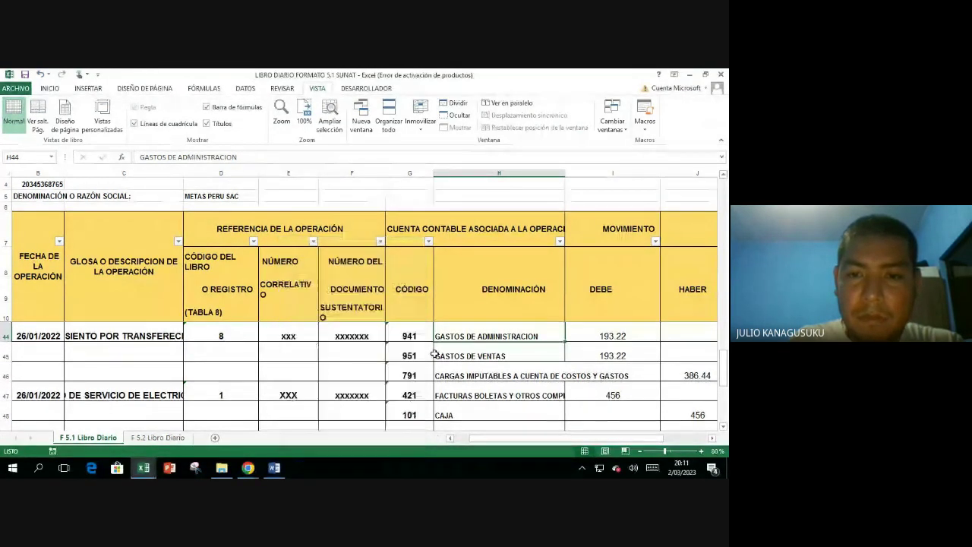
pyautogui.scroll(4, 430, 356)
pyautogui.scroll(5, 430, 356)
pyautogui.scroll(2, 430, 356)
pyautogui.scroll(-3, 430, 356)
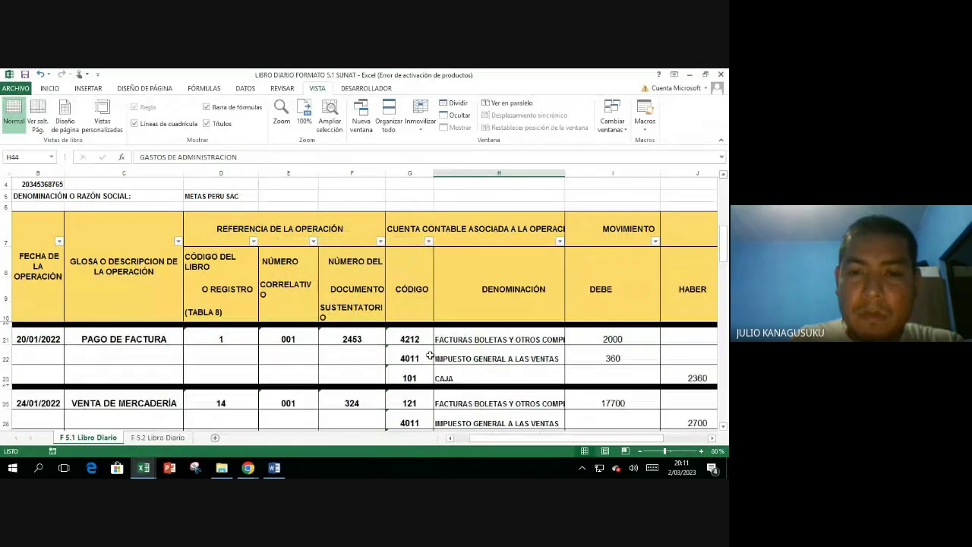
pyautogui.scroll(2, 430, 356)
pyautogui.scroll(-1, 430, 356)
pyautogui.scroll(2, 430, 355)
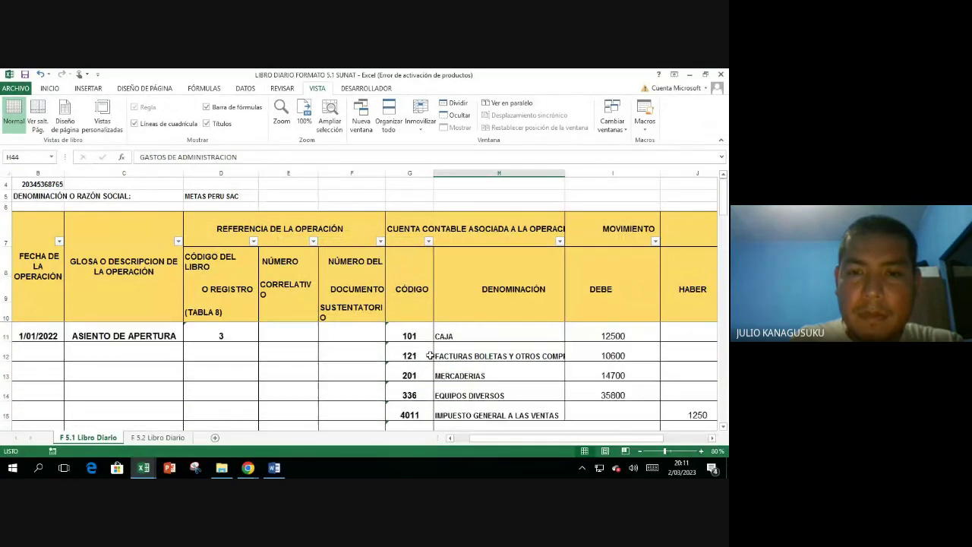
pyautogui.click(429, 242)
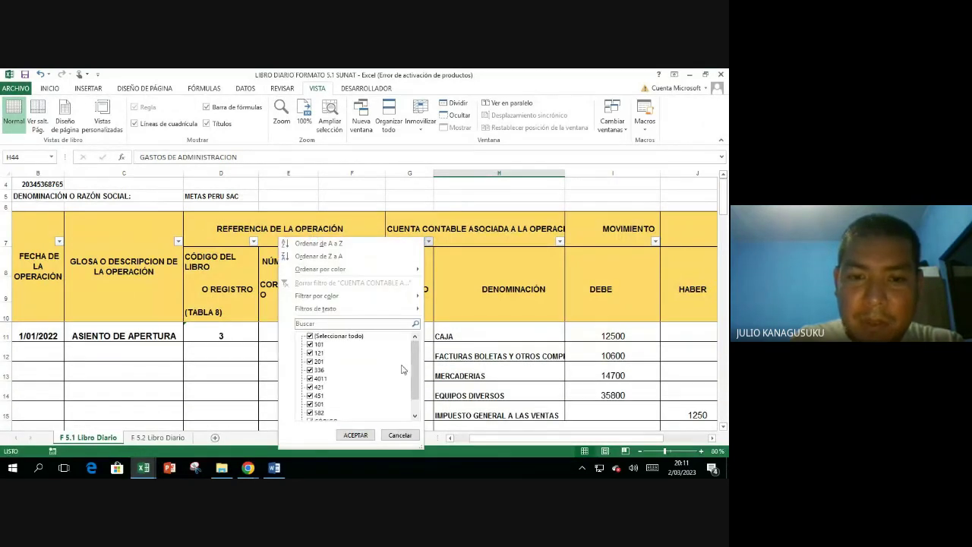
pyautogui.moveTo(416, 368); pyautogui.dragTo(415, 385)
pyautogui.press('Escape')
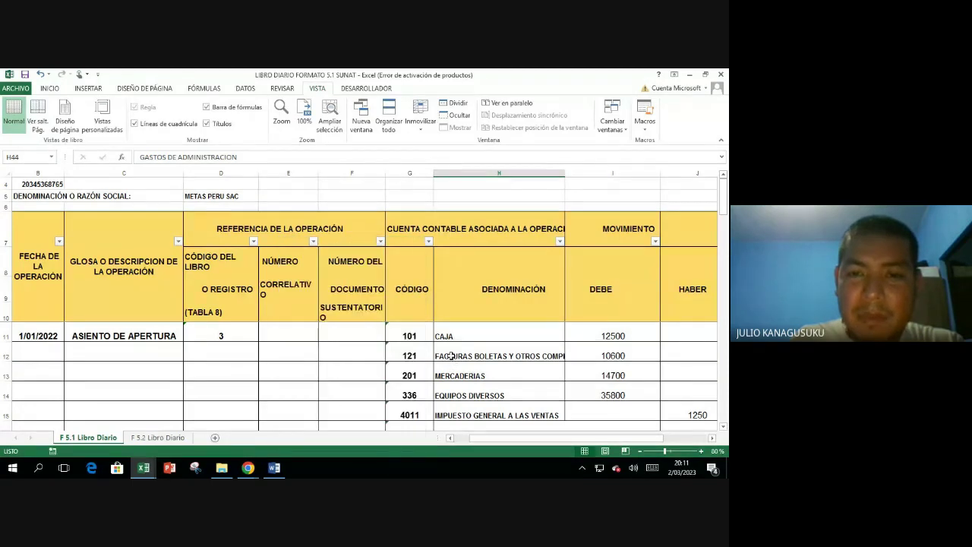
pyautogui.scroll(-2, 416, 372)
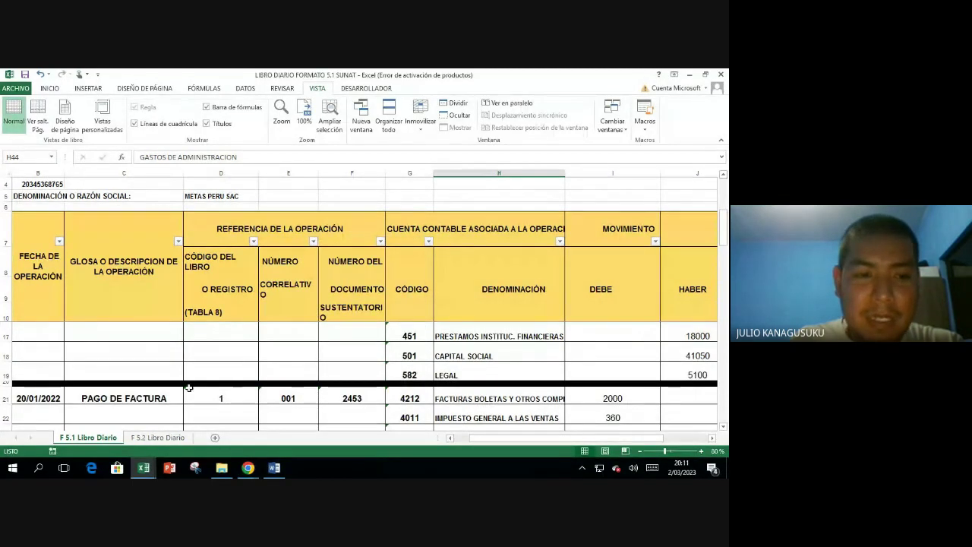
pyautogui.scroll(-3, 336, 386)
pyautogui.scroll(-2, 337, 390)
pyautogui.scroll(-3, 336, 391)
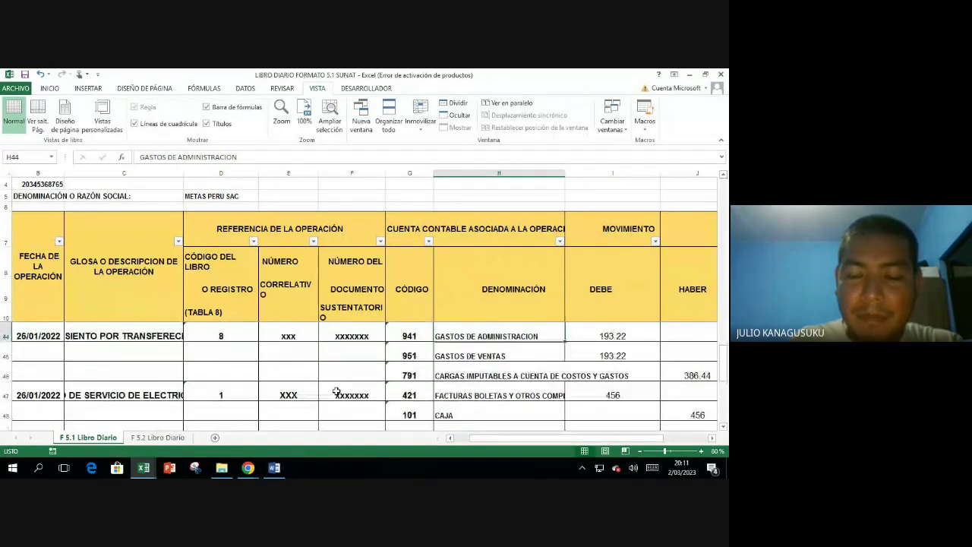
pyautogui.scroll(-3, 337, 391)
pyautogui.scroll(5, 337, 390)
pyautogui.scroll(5, 336, 390)
pyautogui.scroll(3, 337, 390)
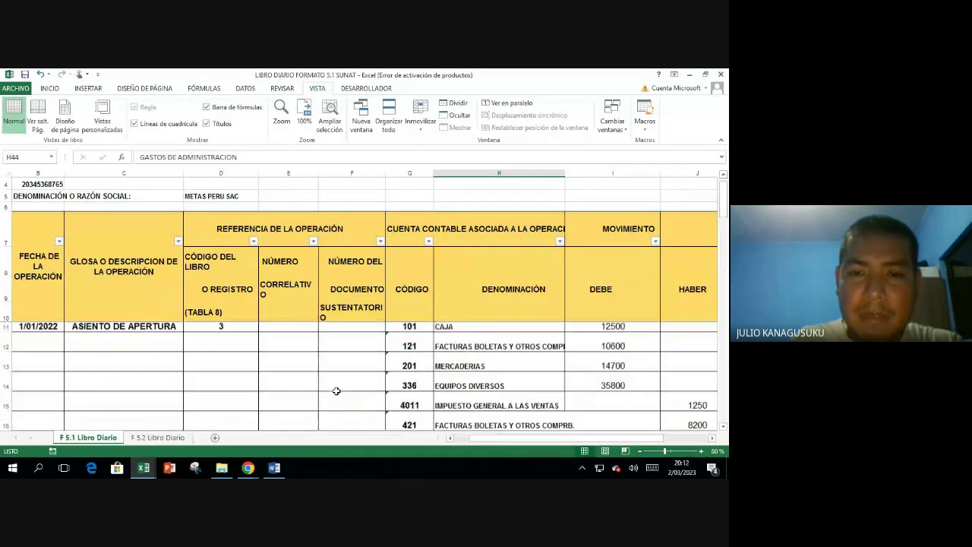
pyautogui.scroll(-1, 336, 390)
pyautogui.scroll(-1, 336, 391)
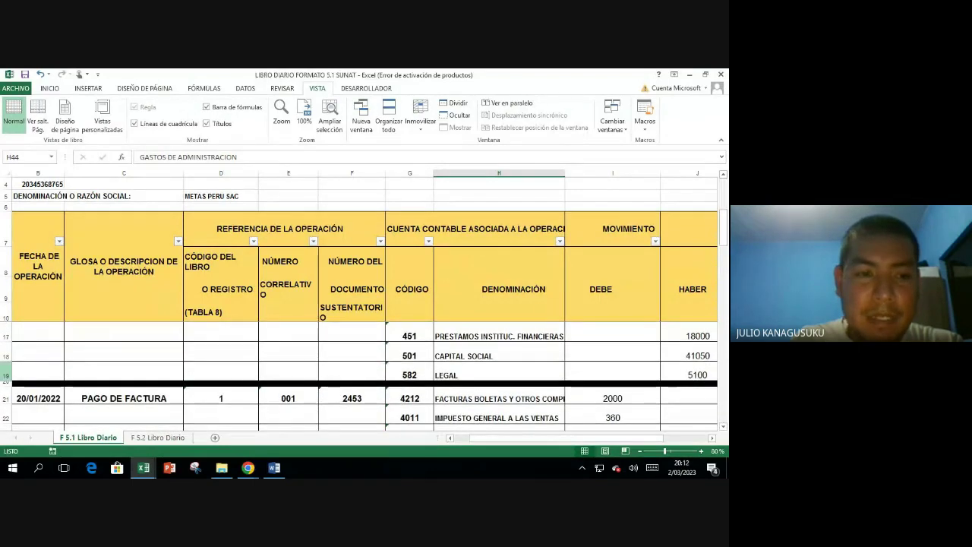
# Delete the thin separator rows 20 and 23 between journal entries
pyautogui.click(6, 383)
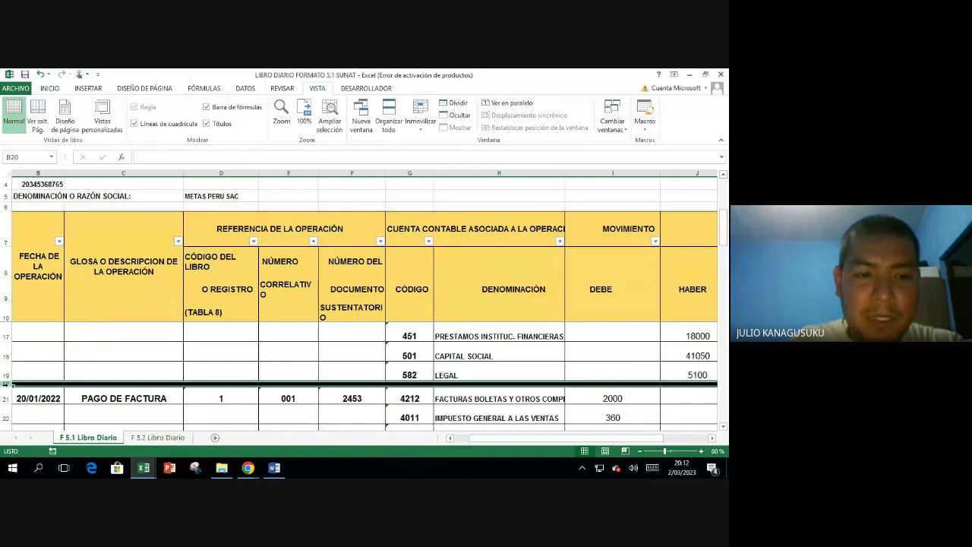
pyautogui.rightClick(6, 383)
pyautogui.click(38, 325)
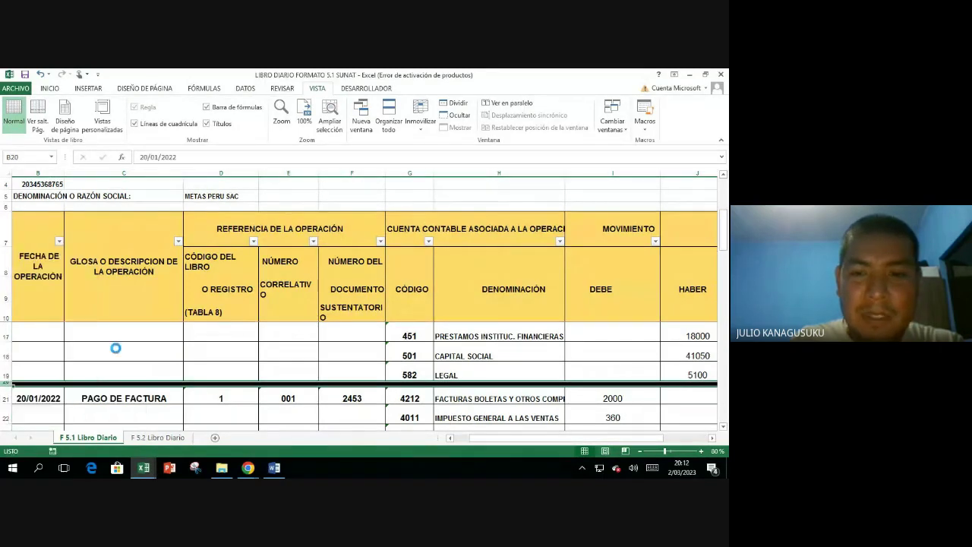
pyautogui.scroll(-1, 115, 347)
pyautogui.scroll(-1, 114, 346)
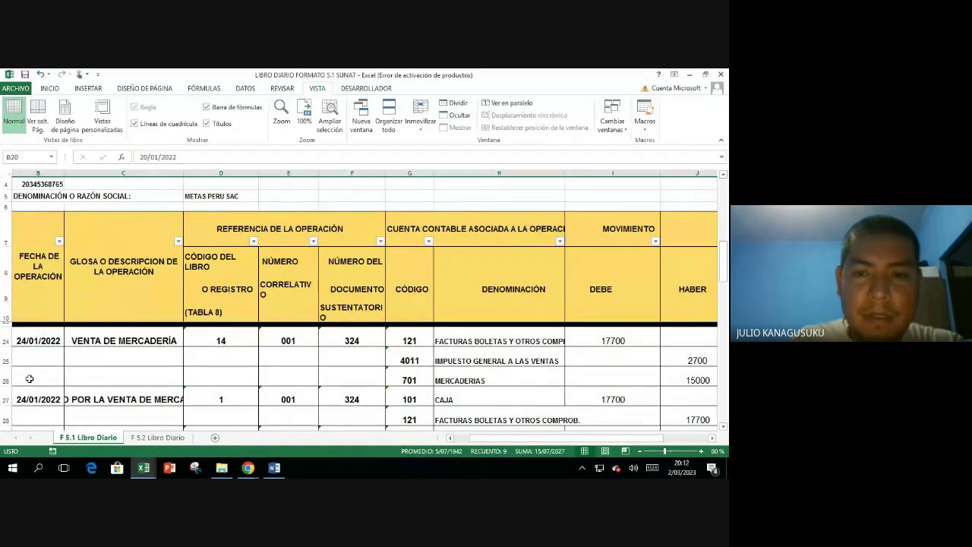
pyautogui.scroll(4, 47, 384)
pyautogui.scroll(-2, 95, 372)
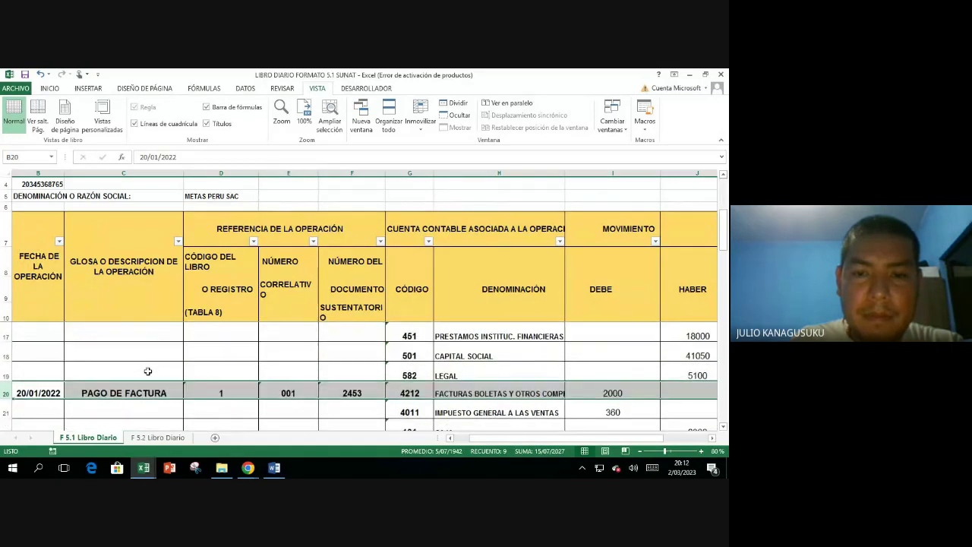
pyautogui.scroll(-1, 145, 370)
pyautogui.click(7, 380)
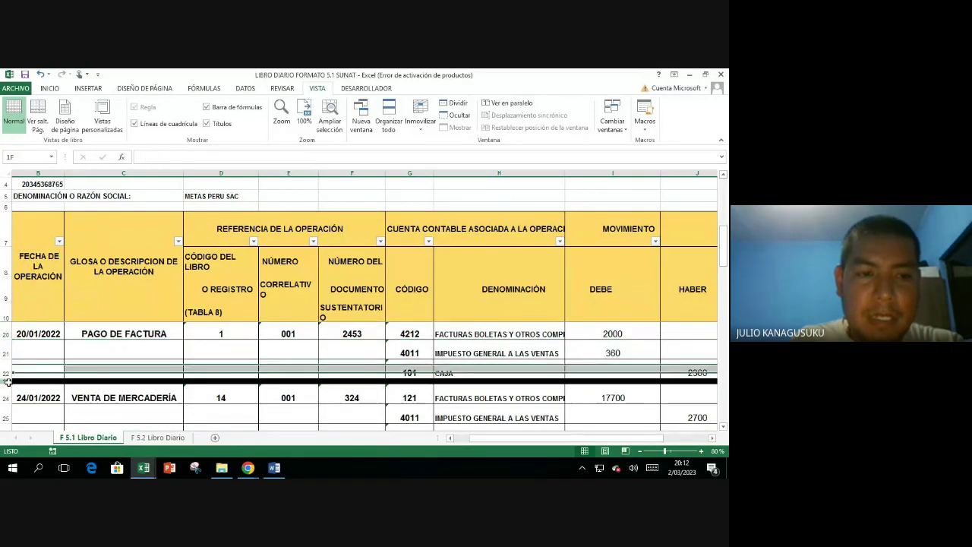
pyautogui.rightClick(6, 380)
pyautogui.click(58, 312)
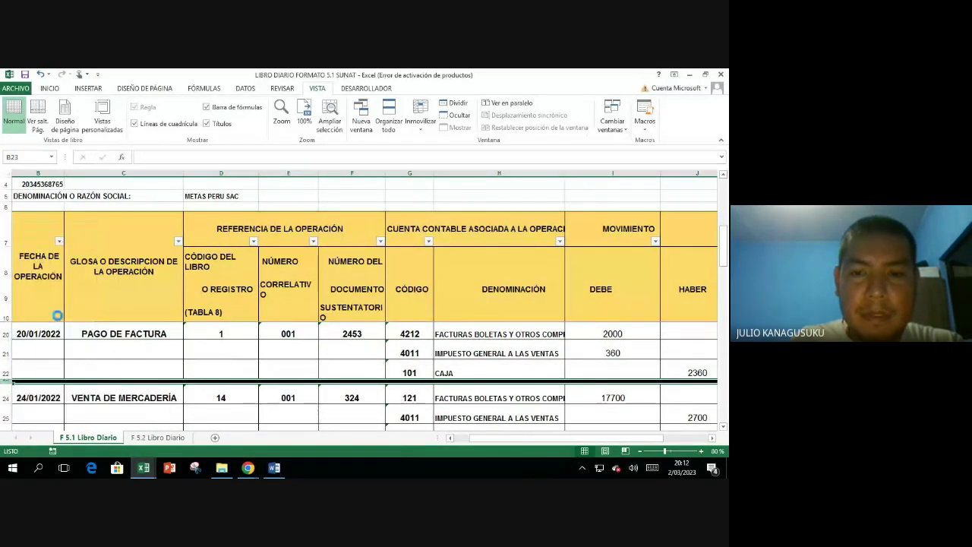
pyautogui.click(228, 371)
# Delete the thin separator rows 30 and 37 between journal entries
pyautogui.scroll(-1, 225, 393)
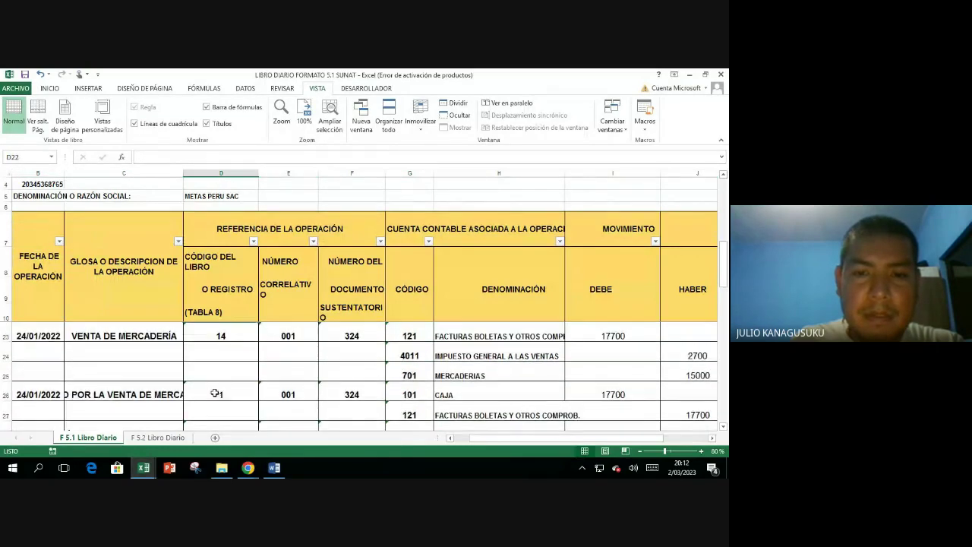
pyautogui.scroll(-1, 102, 395)
pyautogui.click(4, 403)
pyautogui.rightClick(6, 404)
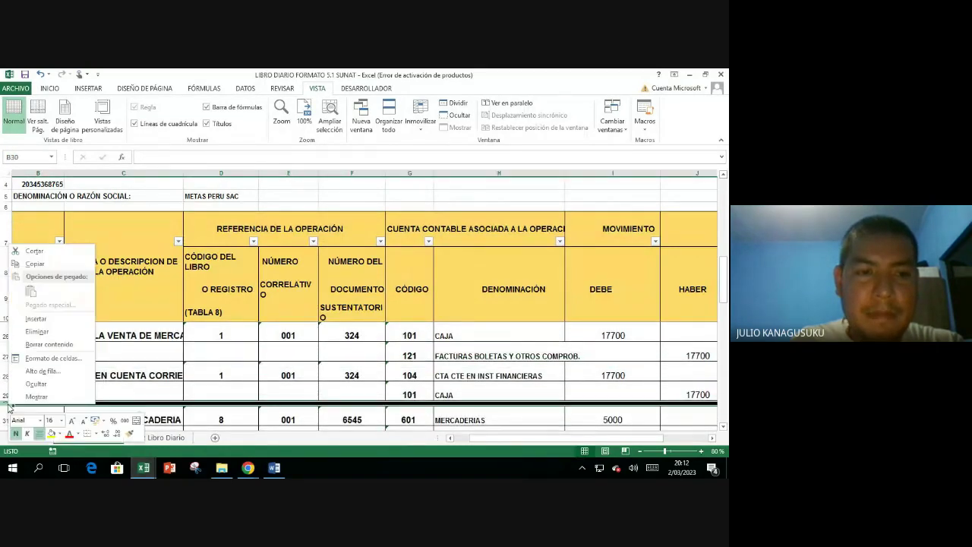
pyautogui.click(47, 338)
pyautogui.scroll(-1, 46, 342)
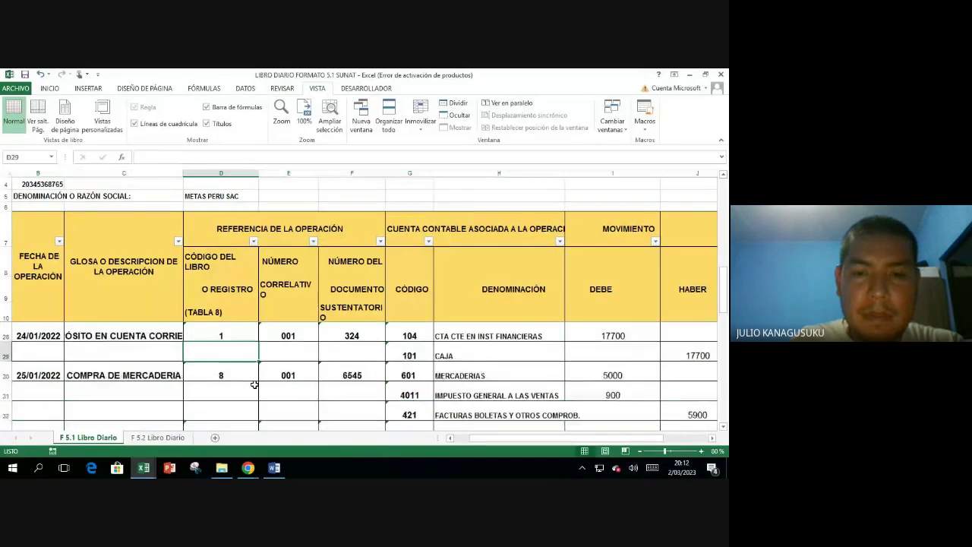
pyautogui.scroll(-1, 42, 353)
pyautogui.scroll(-1, 38, 365)
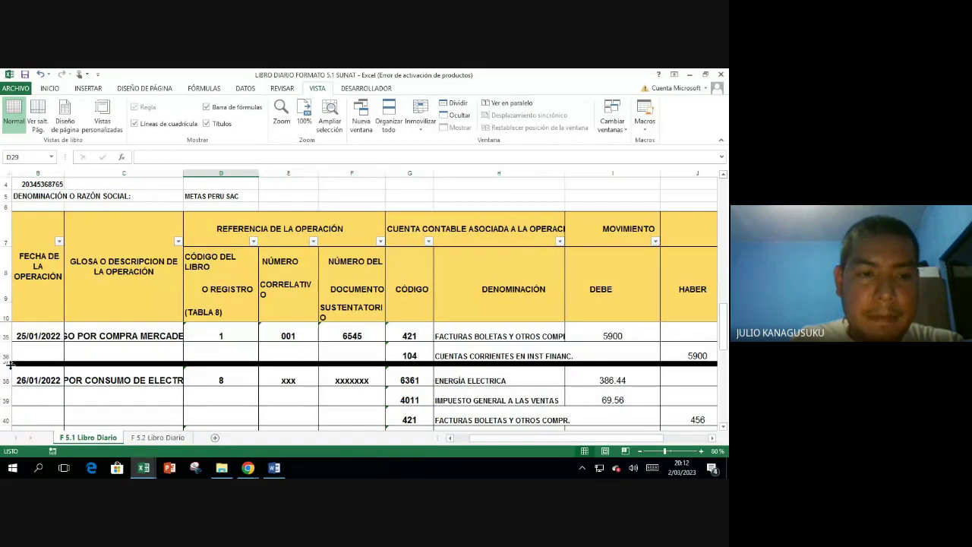
pyautogui.click(7, 364)
pyautogui.rightClick(8, 364)
pyautogui.click(54, 292)
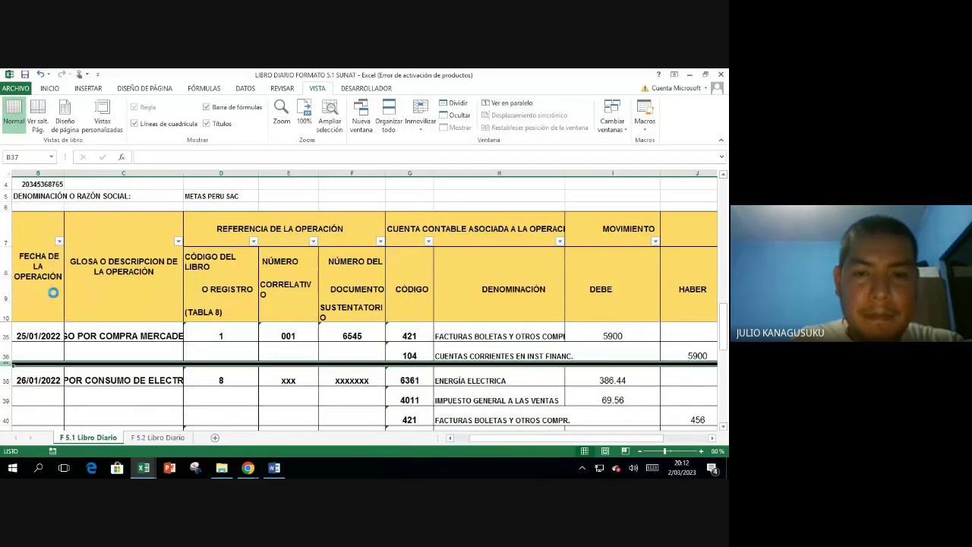
pyautogui.click(341, 395)
pyautogui.scroll(-2, 340, 387)
pyautogui.scroll(-1, 340, 385)
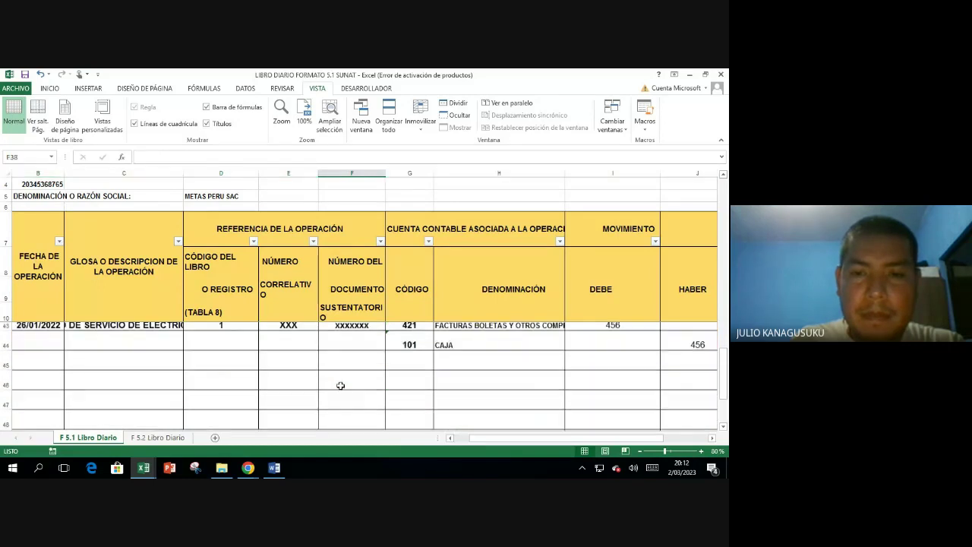
pyautogui.scroll(3, 340, 386)
pyautogui.scroll(4, 341, 386)
pyautogui.scroll(4, 341, 386)
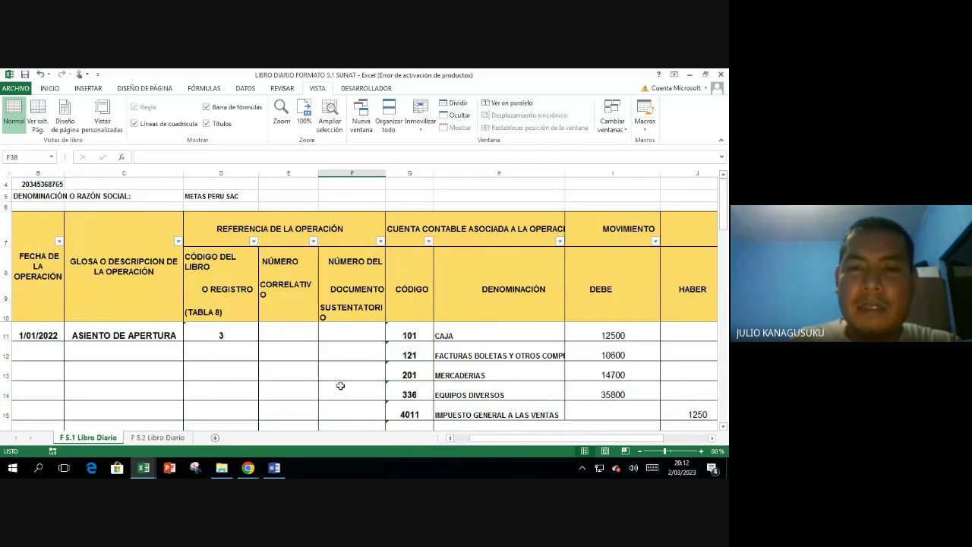
# Open the CÓDIGO filter list, close it unchanged, and review the journal rows
pyautogui.click(429, 243)
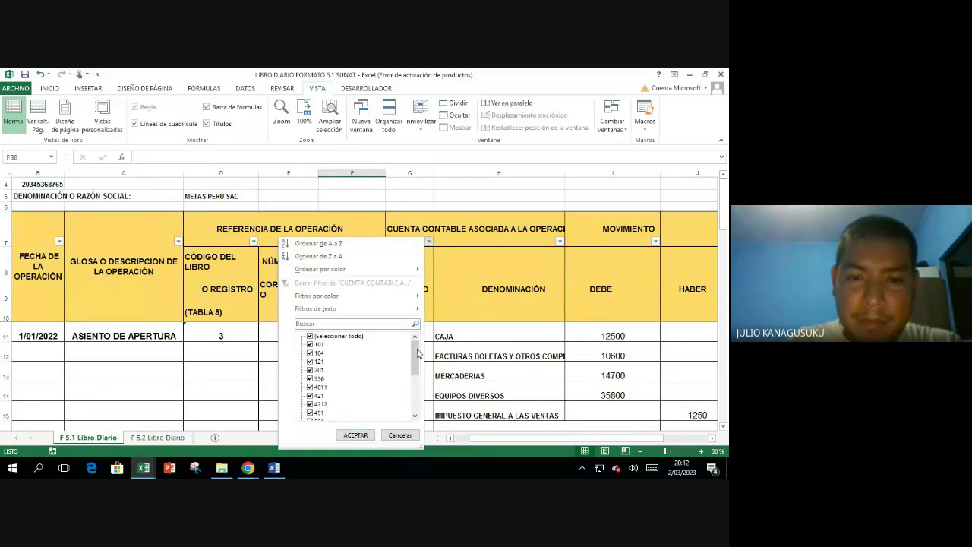
pyautogui.moveTo(417, 353); pyautogui.dragTo(417, 389)
pyautogui.click(447, 375)
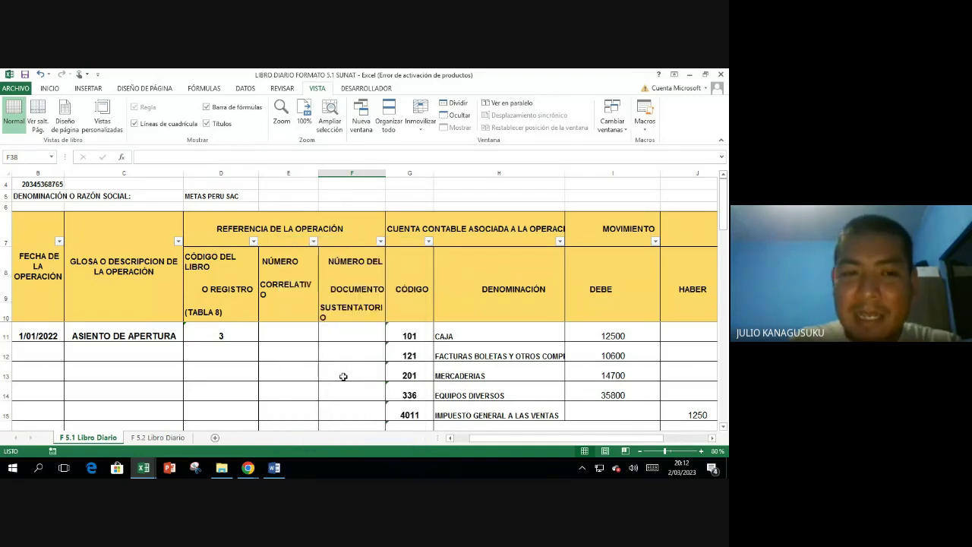
pyautogui.scroll(-2, 344, 377)
pyautogui.scroll(-1, 343, 376)
pyautogui.scroll(1, 342, 376)
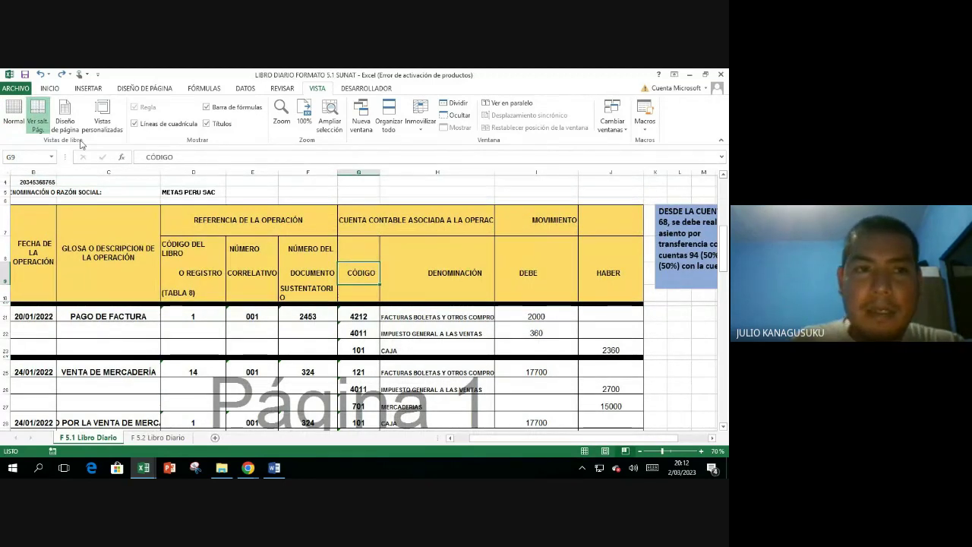
# Turn the Libro Diario column filters back on and review the journal
pyautogui.click(55, 90)
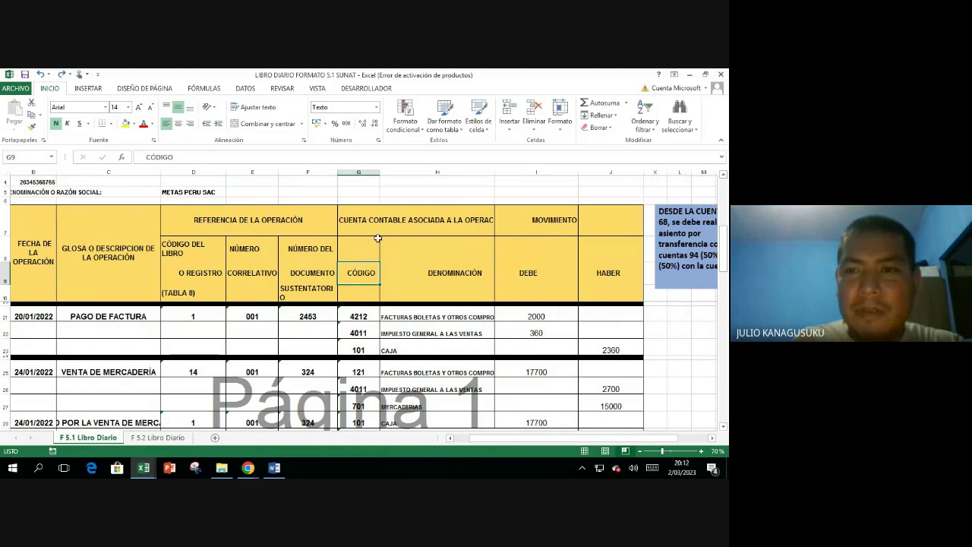
pyautogui.click(645, 118)
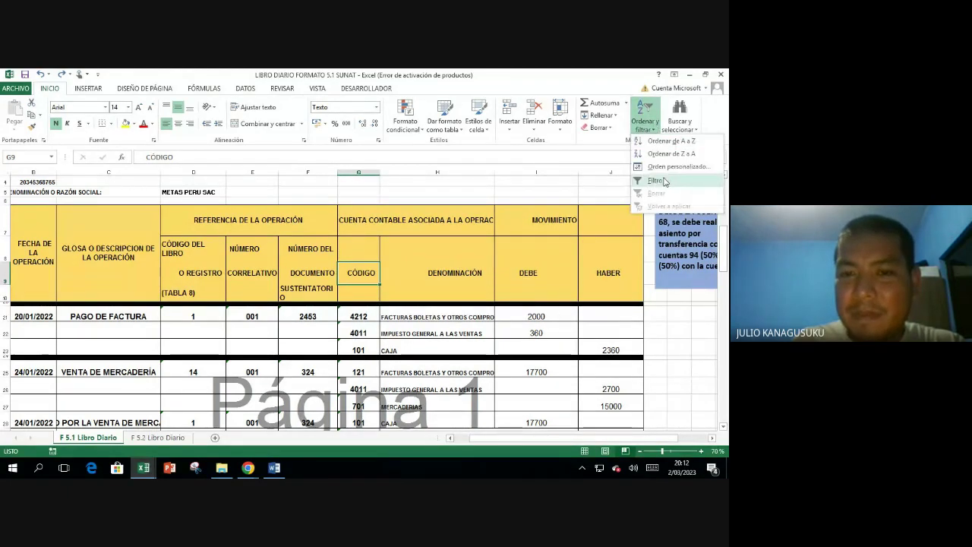
pyautogui.click(655, 181)
pyautogui.click(434, 315)
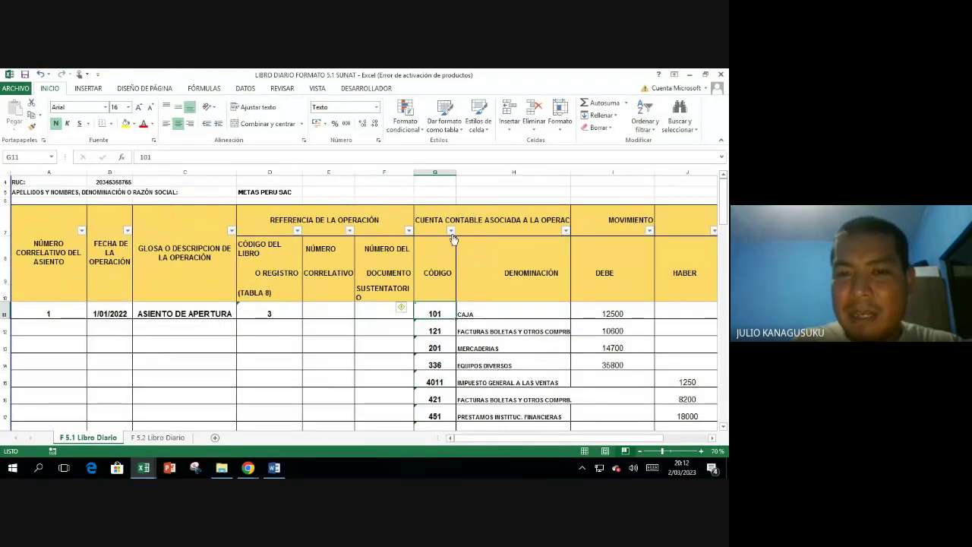
pyautogui.scroll(-1, 447, 335)
pyautogui.scroll(-1, 412, 340)
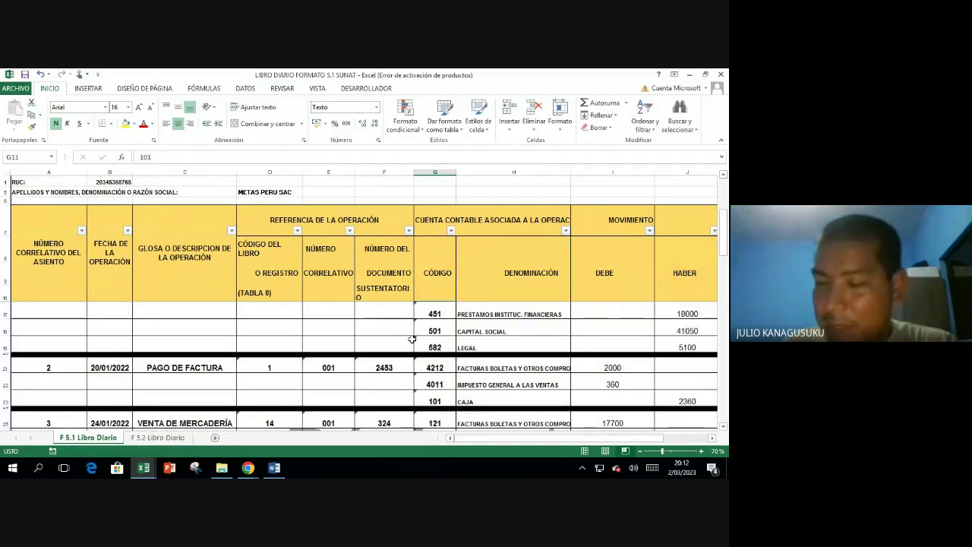
pyautogui.scroll(-7, 435, 337)
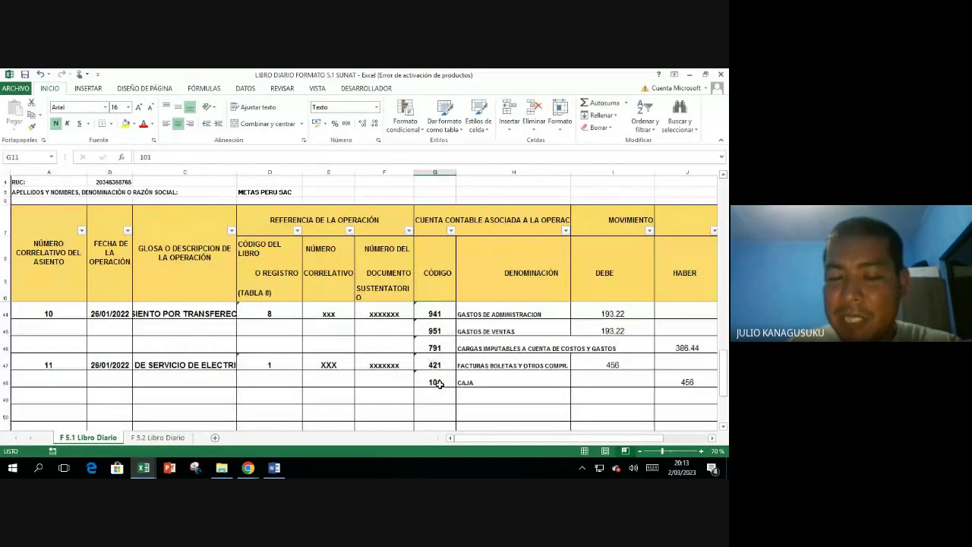
pyautogui.scroll(4, 439, 383)
pyautogui.scroll(3, 439, 383)
pyautogui.scroll(2, 439, 384)
pyautogui.scroll(2, 439, 383)
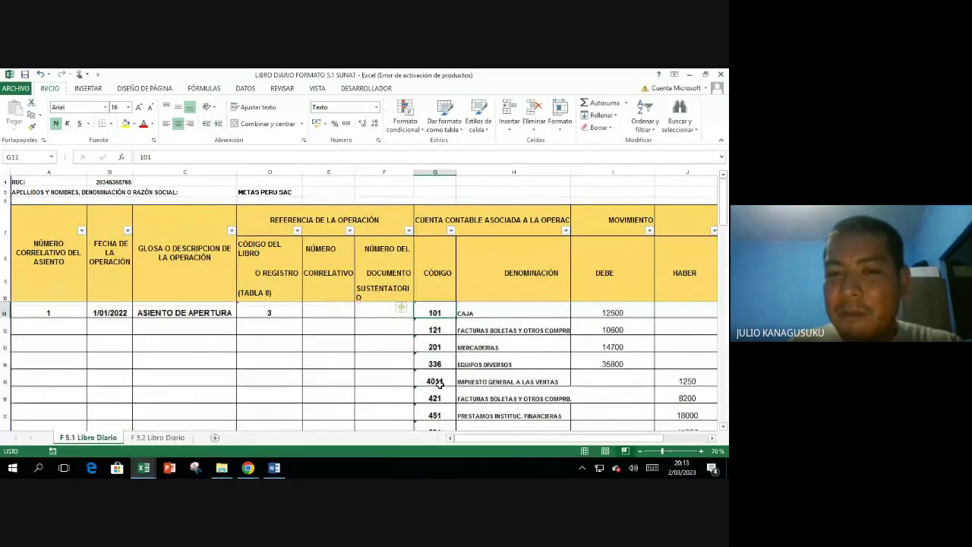
pyautogui.scroll(-2, 440, 384)
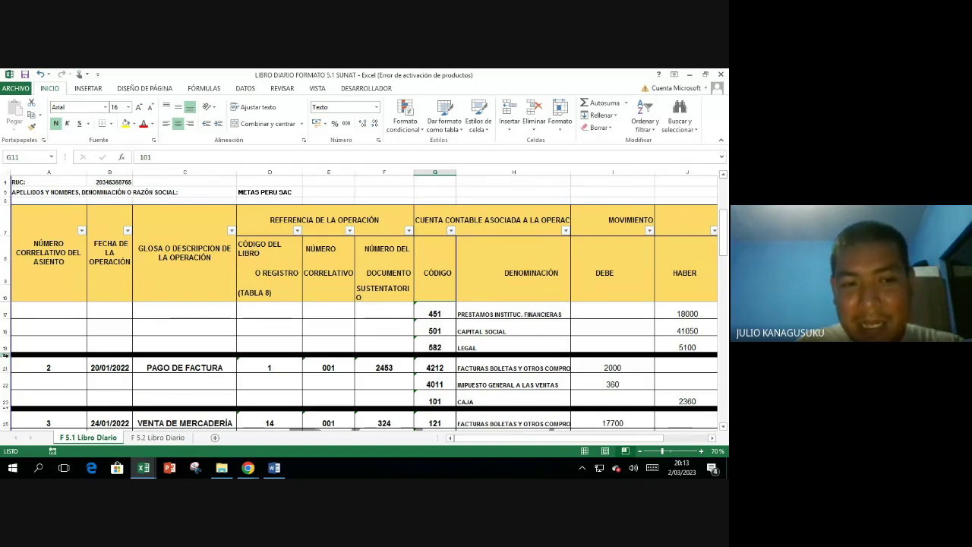
# Delete separator row 20 and the separator row above entry 3
pyautogui.click(4, 355)
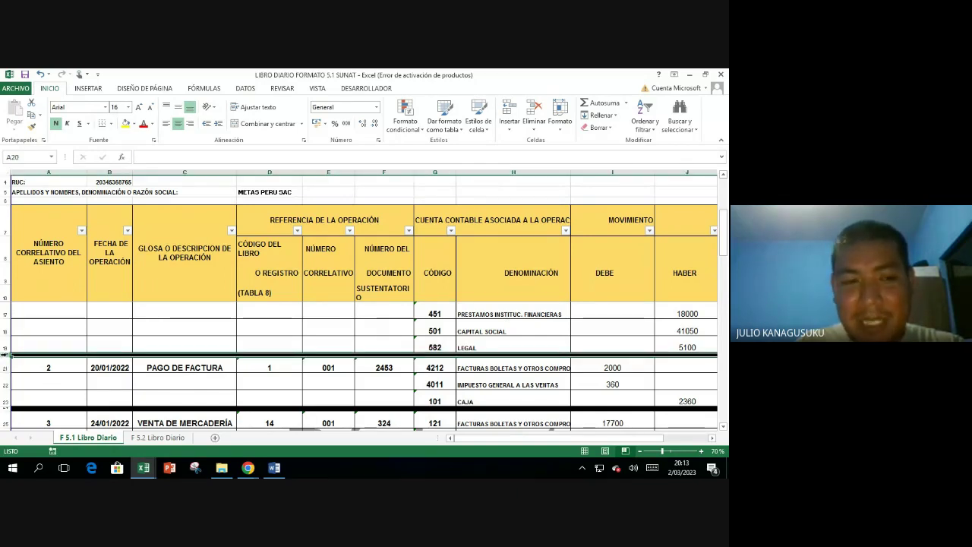
pyautogui.rightClick(6, 355)
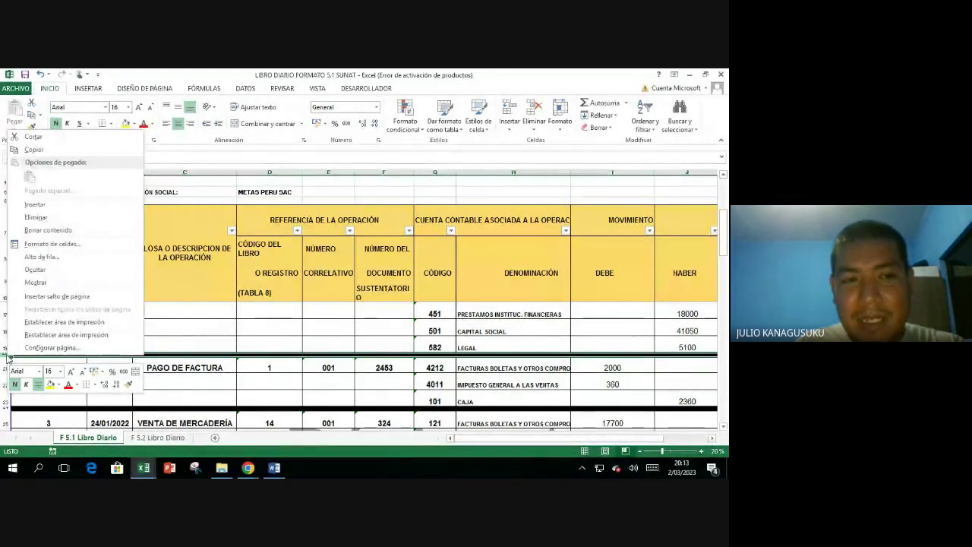
pyautogui.click(57, 220)
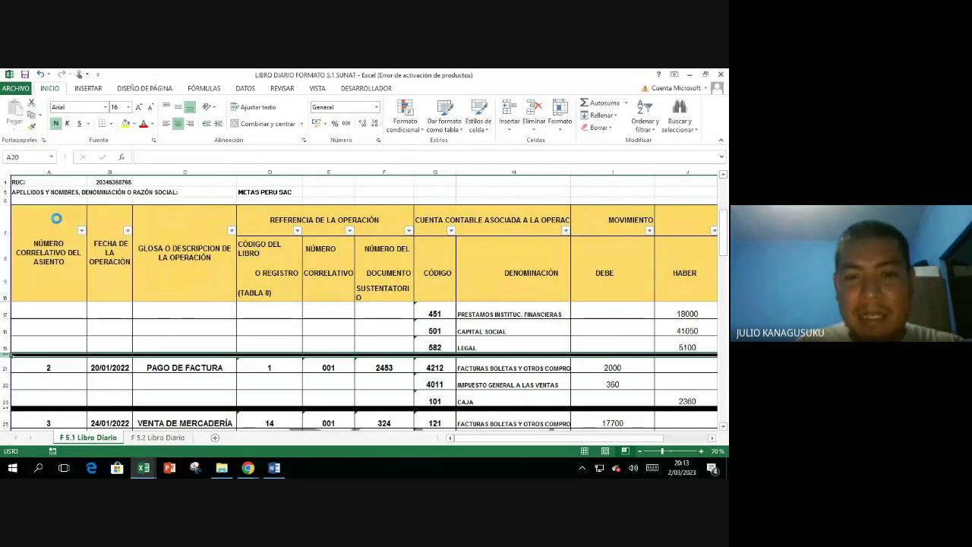
pyautogui.press('Up')
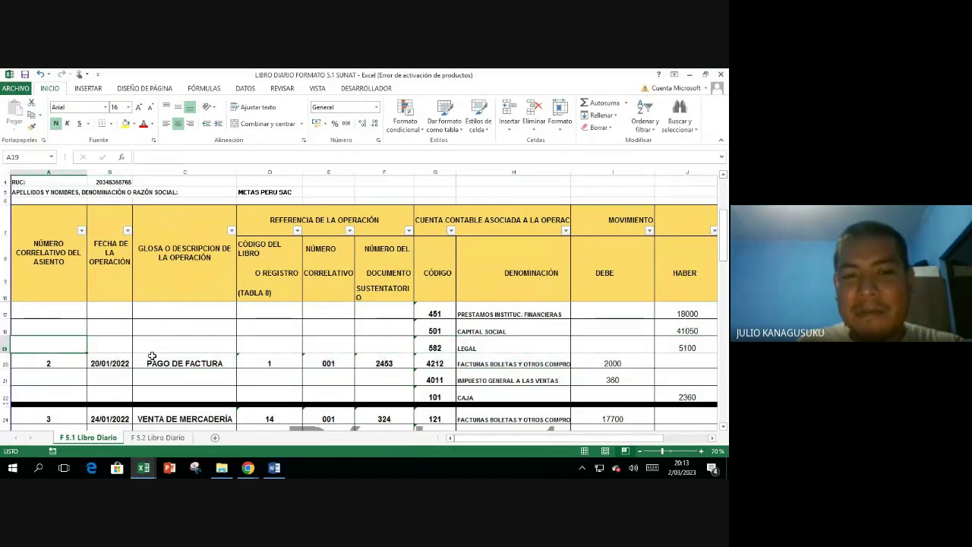
pyautogui.click(185, 351)
pyautogui.click(96, 348)
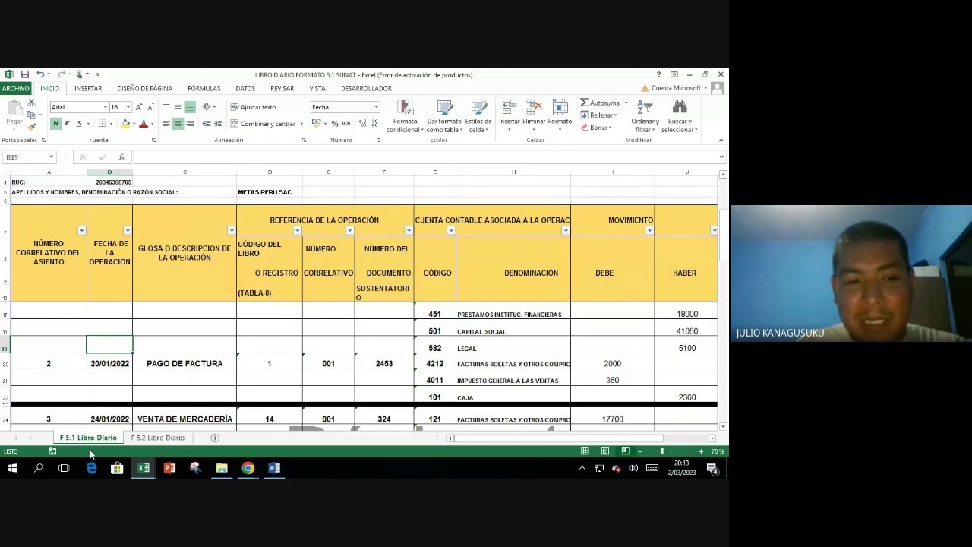
pyautogui.click(4, 405)
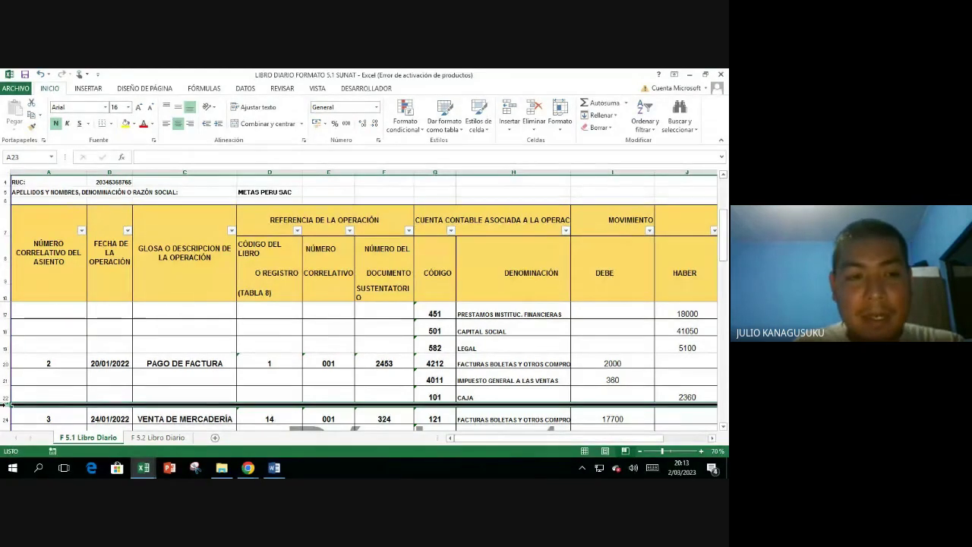
pyautogui.rightClick(6, 409)
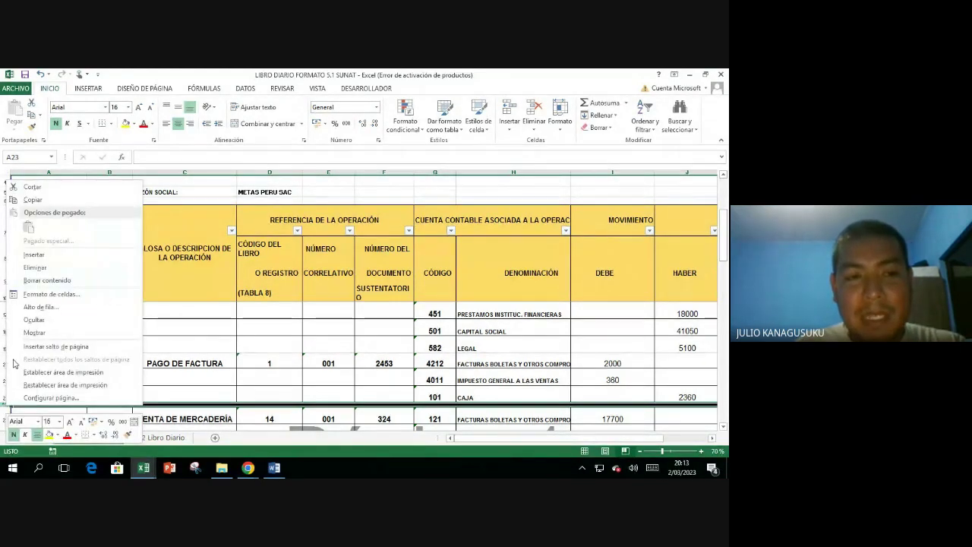
pyautogui.click(47, 270)
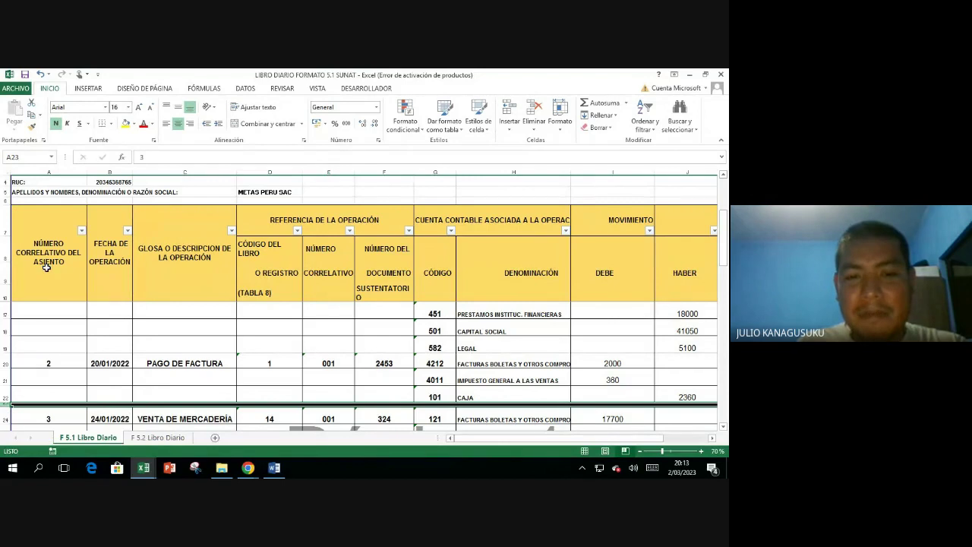
pyautogui.click(259, 393)
# Delete the hidden separator rows above entries 6 and 9
pyautogui.scroll(-1, 258, 393)
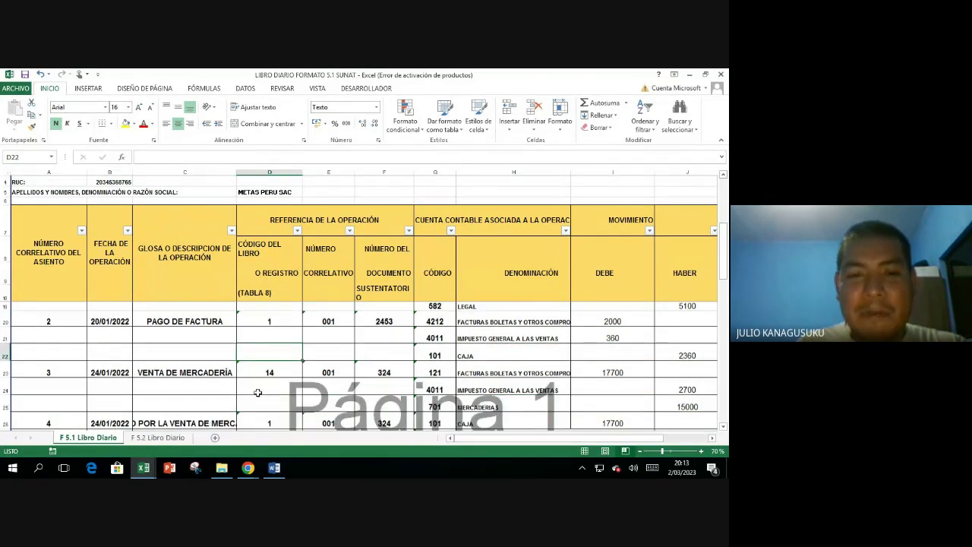
pyautogui.scroll(-1, 258, 393)
pyautogui.scroll(-1, 258, 393)
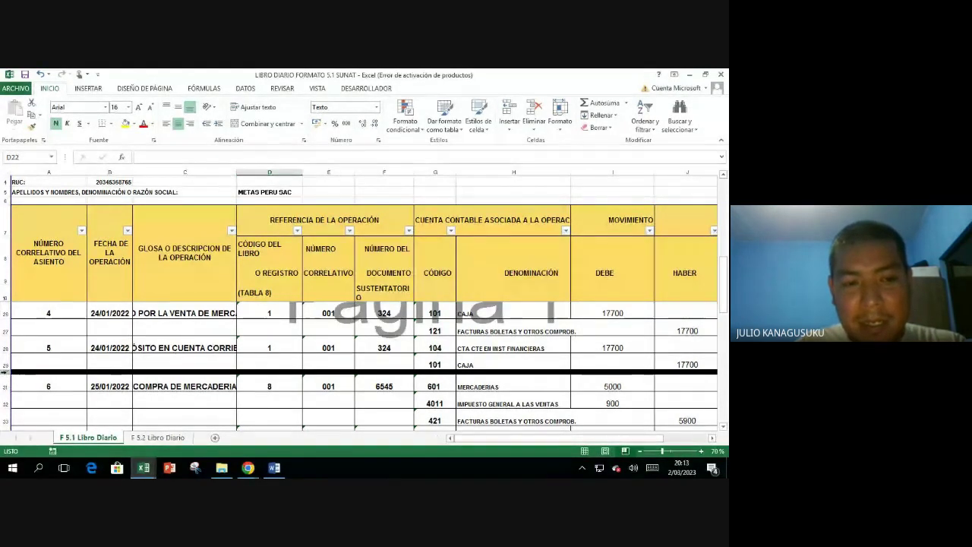
pyautogui.click(5, 372)
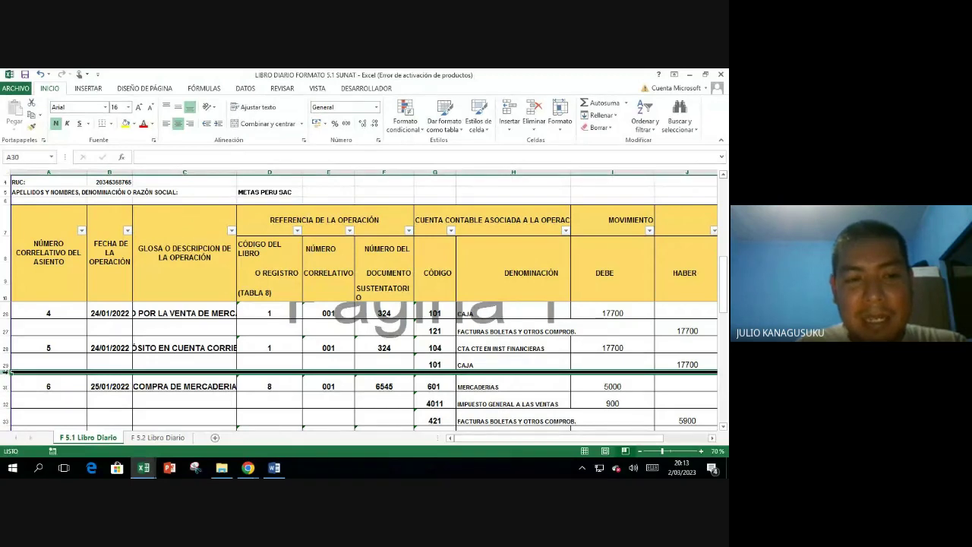
pyautogui.rightClick(6, 375)
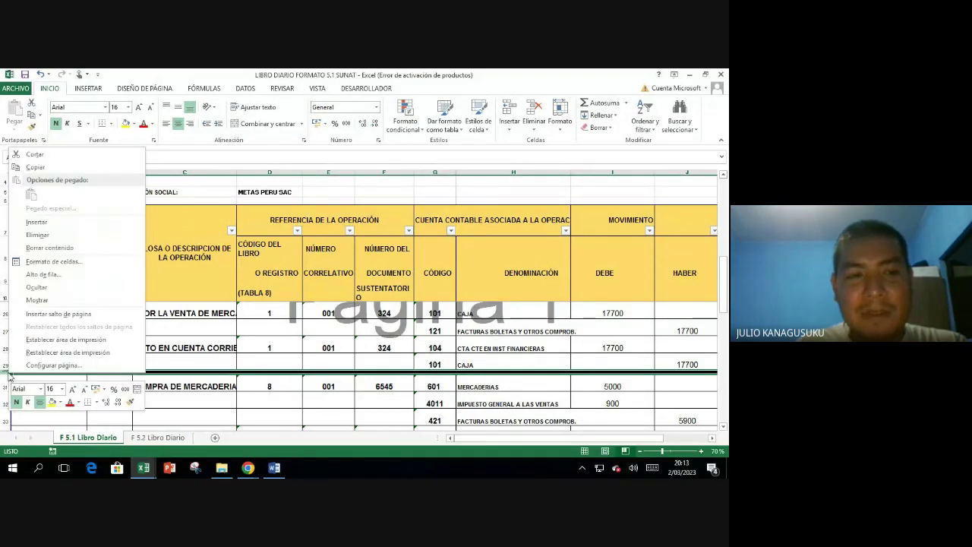
pyautogui.click(57, 236)
pyautogui.click(266, 347)
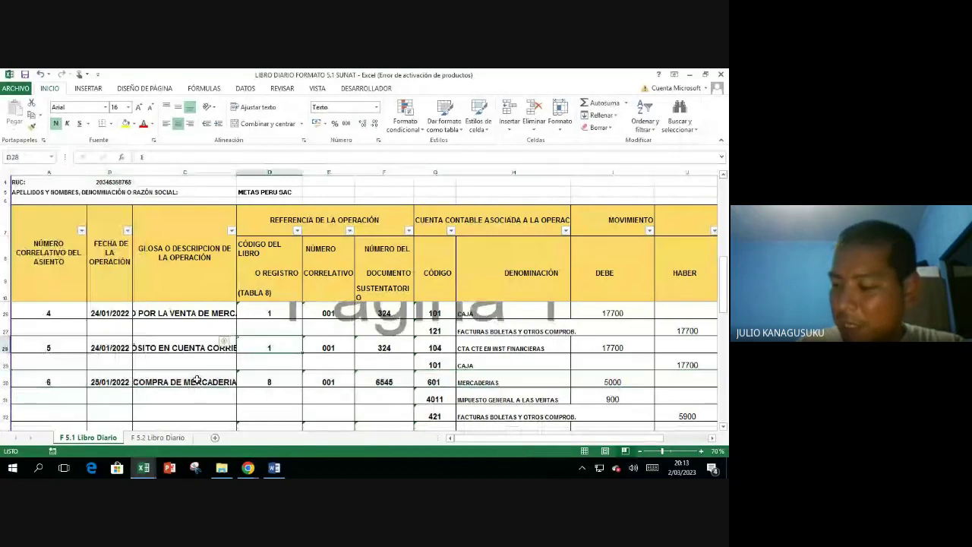
pyautogui.scroll(-3, 189, 411)
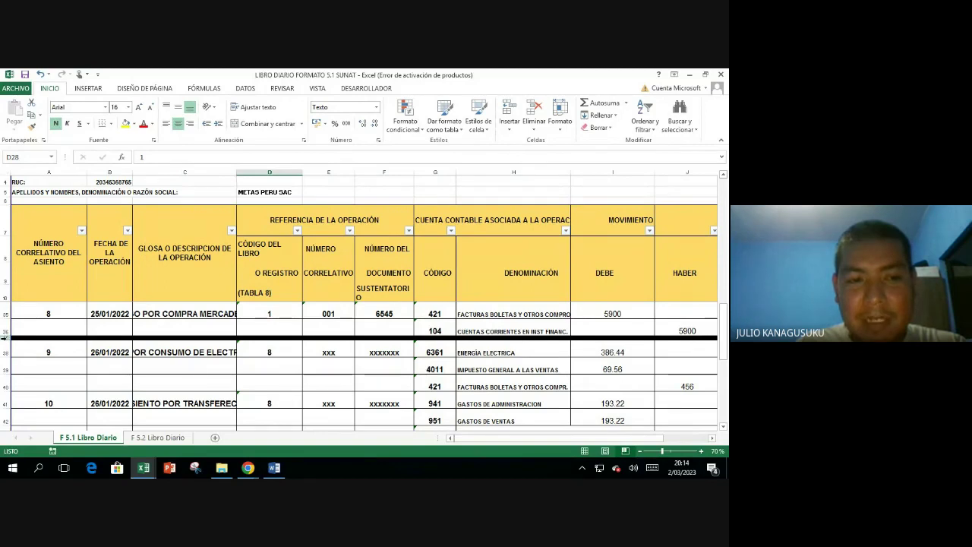
pyautogui.rightClick(7, 341)
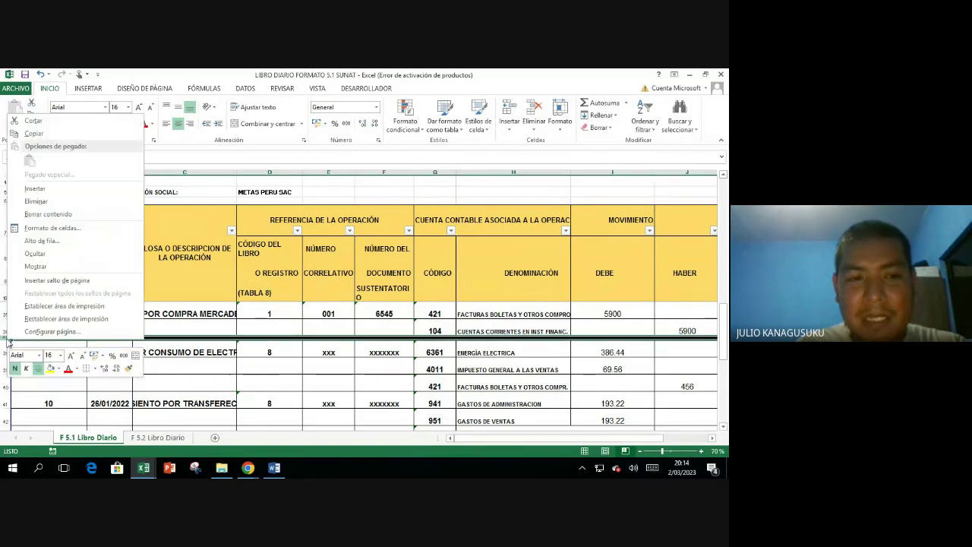
pyautogui.click(42, 202)
pyautogui.click(305, 358)
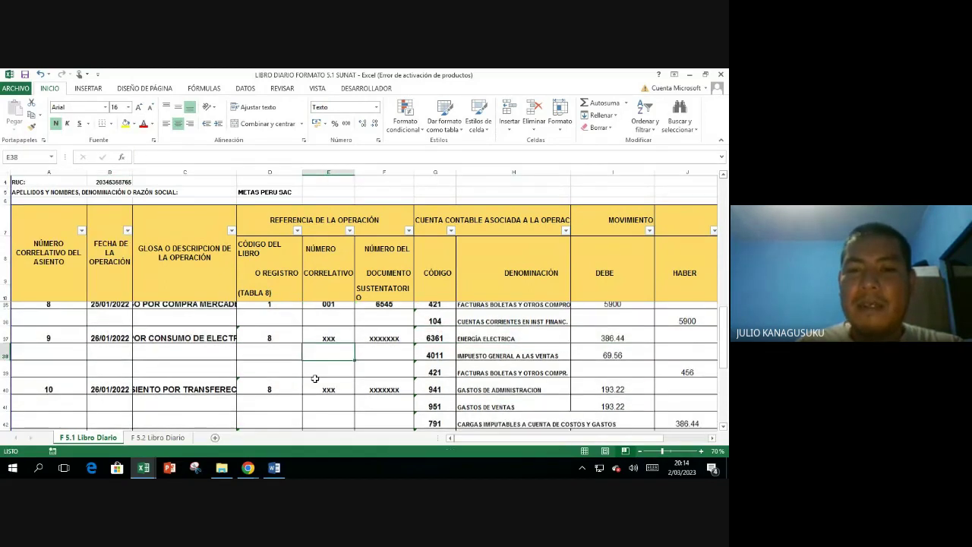
pyautogui.scroll(-5, 308, 365)
pyautogui.scroll(5, 312, 372)
pyautogui.scroll(5, 315, 378)
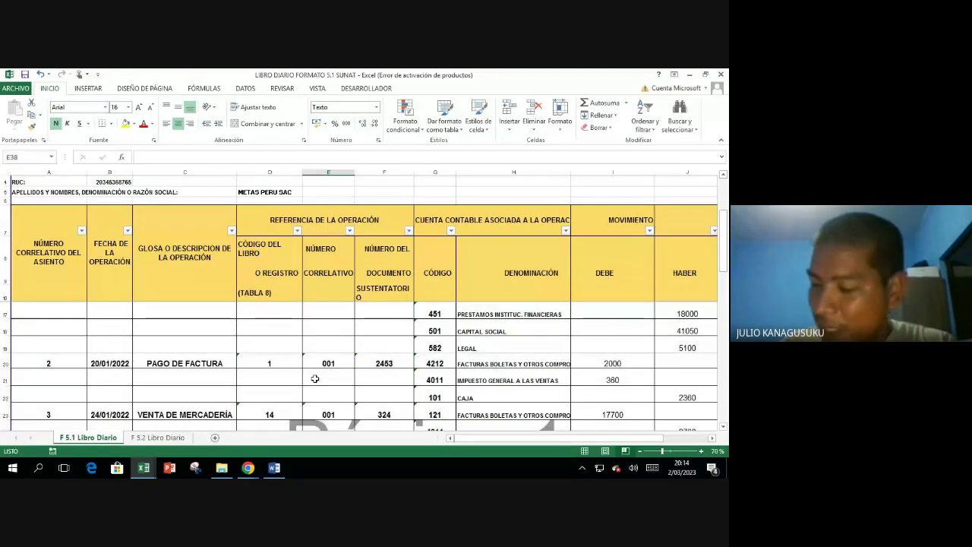
pyautogui.scroll(2, 315, 379)
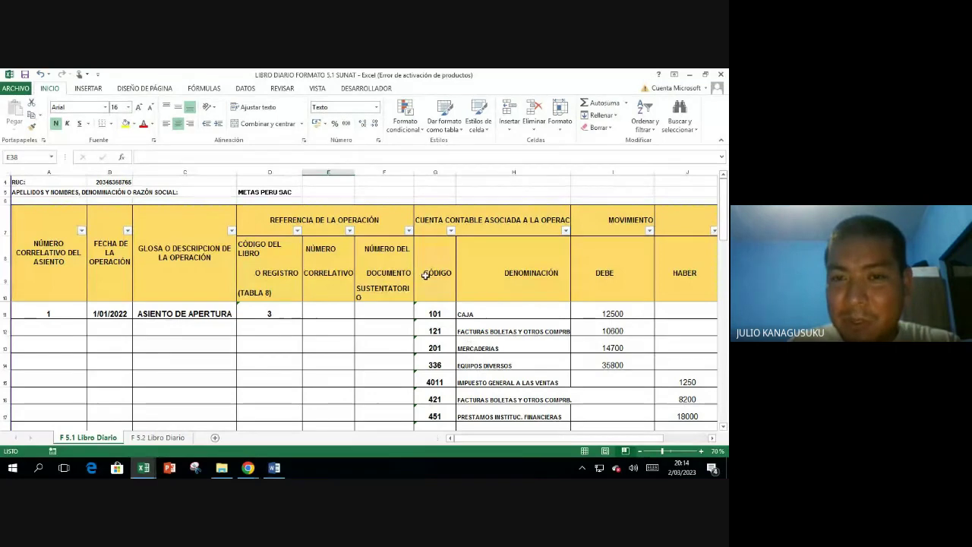
# Filter the CÓDIGO column to account 101 only, leaving 5 of 37 records
pyautogui.click(451, 231)
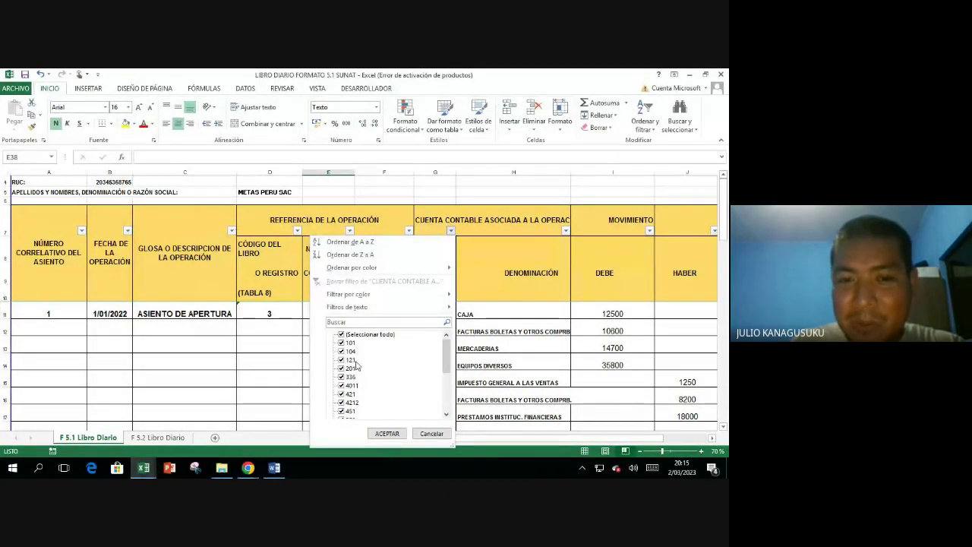
pyautogui.moveTo(446, 355); pyautogui.dragTo(447, 396)
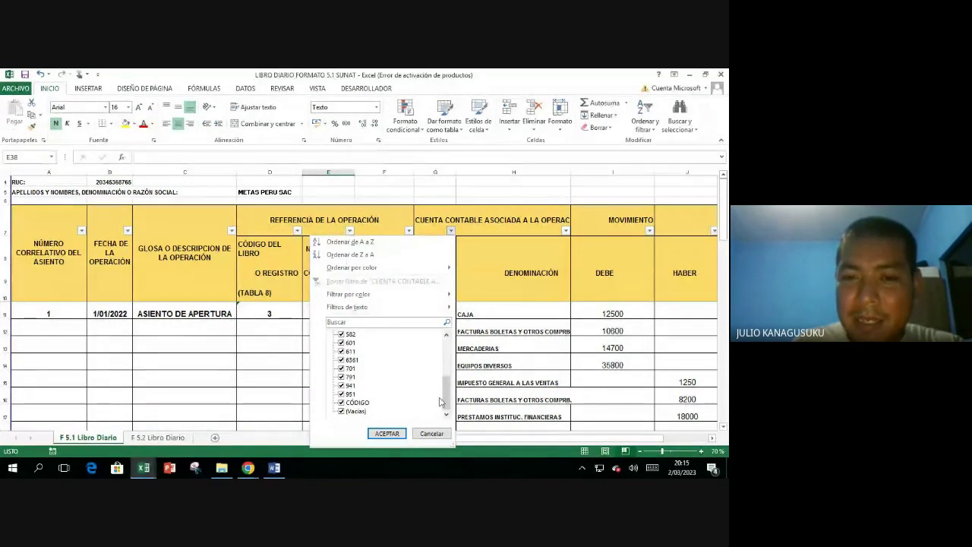
pyautogui.moveTo(446, 399)
pyautogui.mouseDown()
pyautogui.moveTo(446, 356)
pyautogui.moveTo(446, 399)
pyautogui.mouseUp()
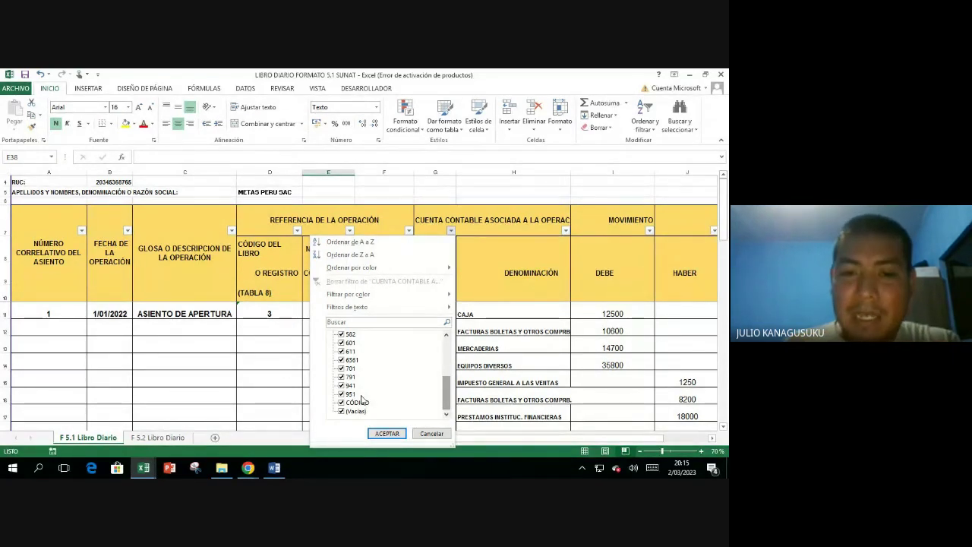
pyautogui.scroll(5, 441, 368)
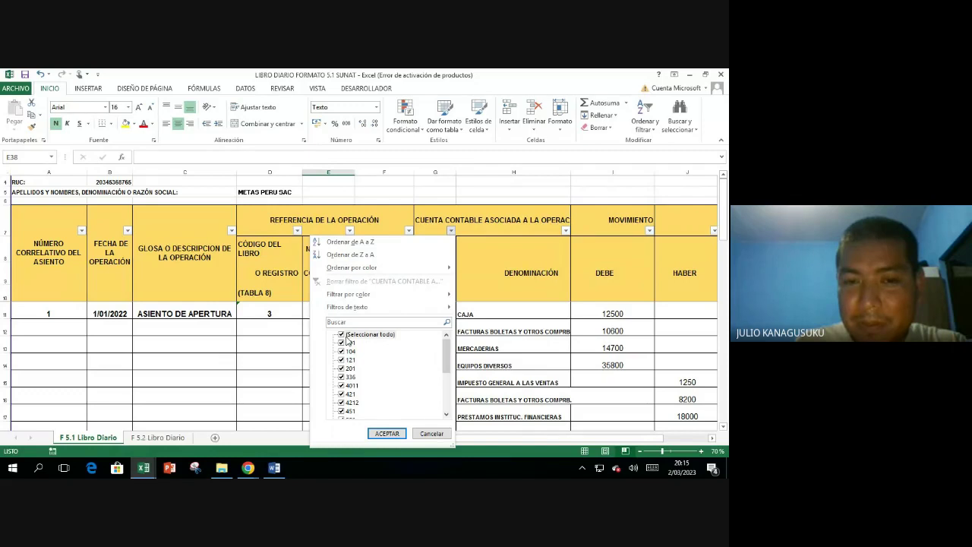
pyautogui.click(346, 336)
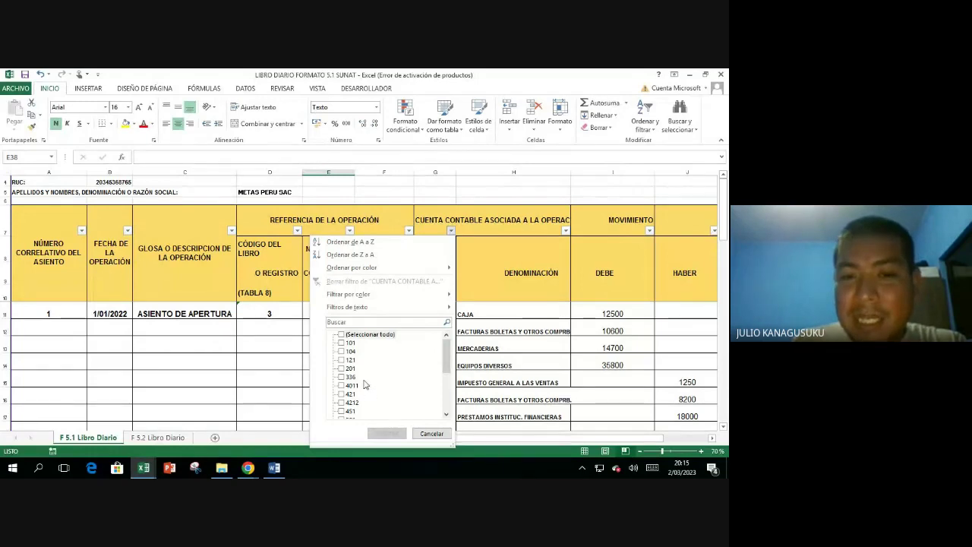
pyautogui.click(347, 343)
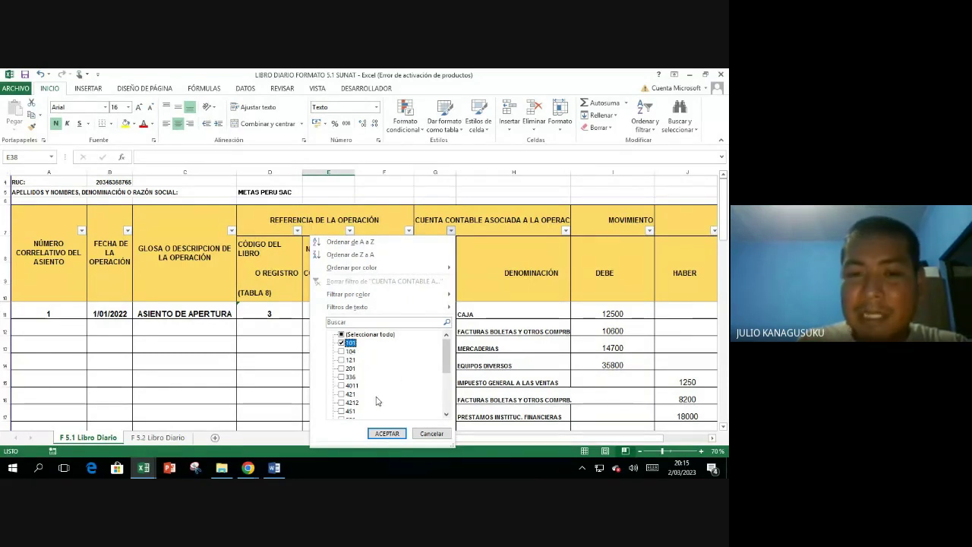
pyautogui.click(385, 435)
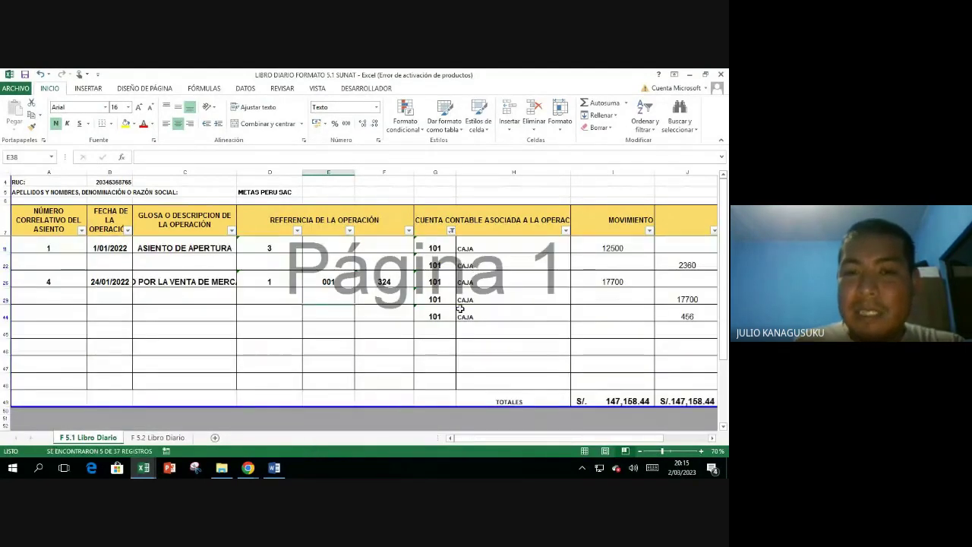
# Switch the filtered Libro Diario to Normal view and select the 101 codes in column G
pyautogui.click(317, 89)
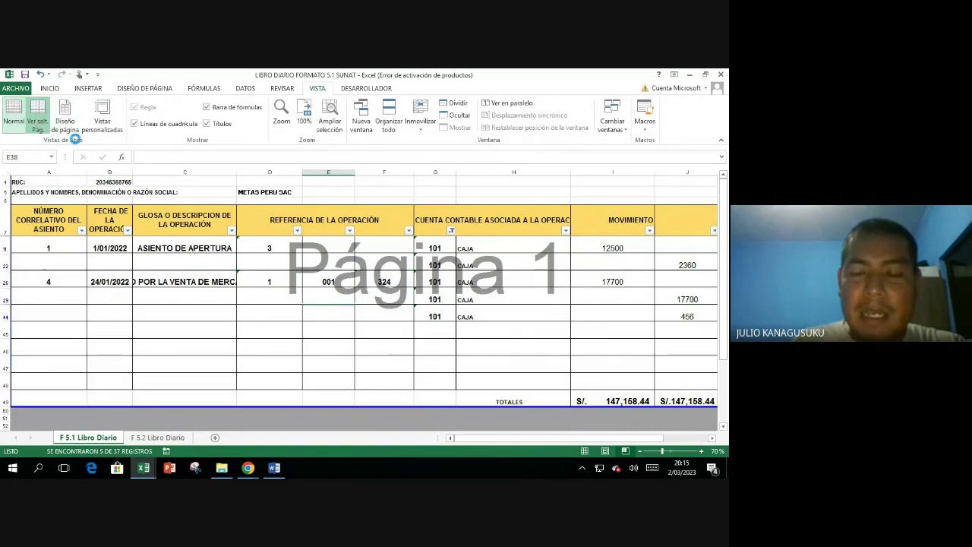
pyautogui.moveTo(547, 438); pyautogui.dragTo(578, 451)
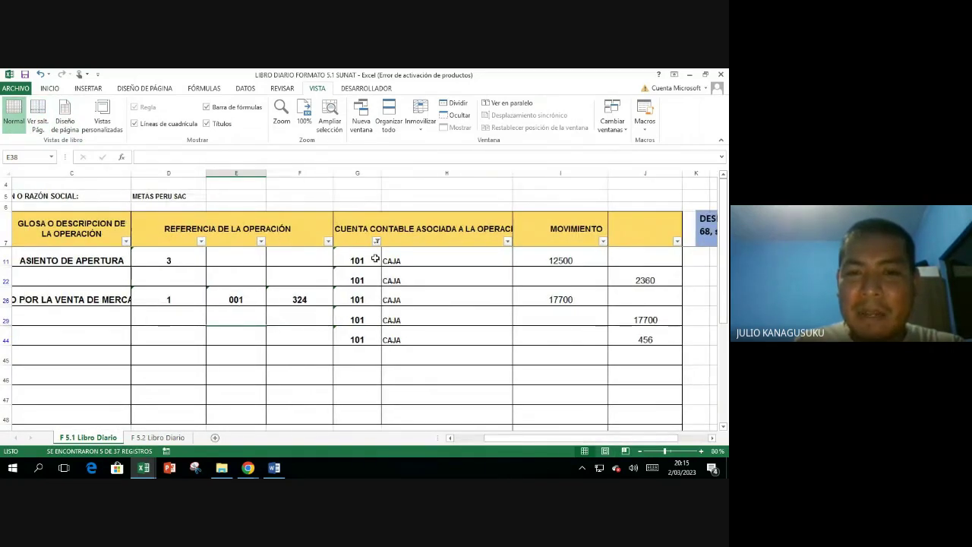
pyautogui.moveTo(375, 259); pyautogui.dragTo(367, 341)
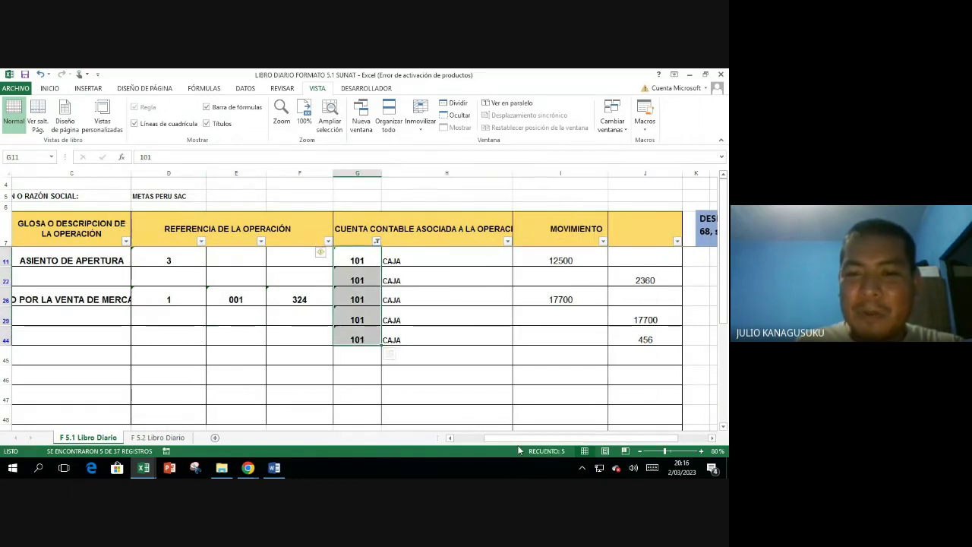
pyautogui.moveTo(490, 438); pyautogui.dragTo(408, 432)
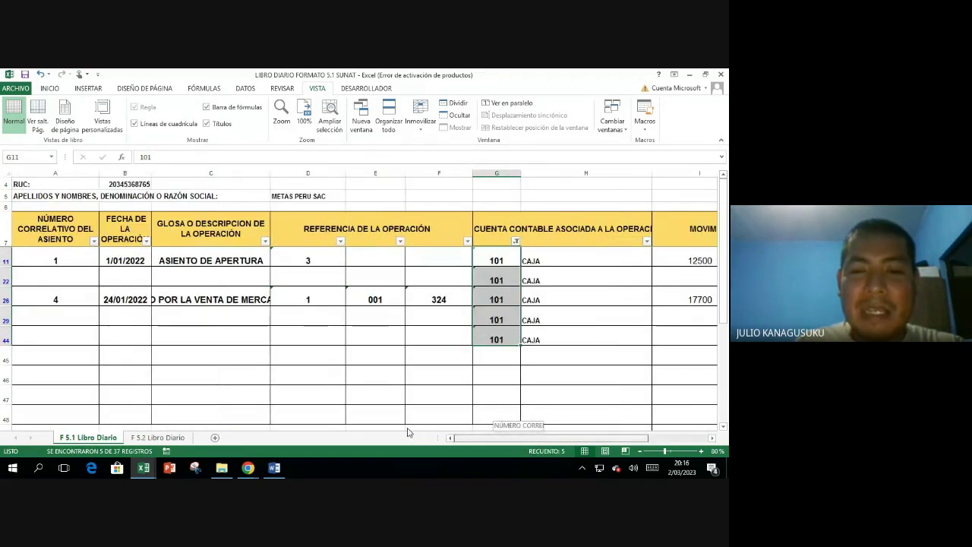
pyautogui.moveTo(409, 432)
pyautogui.mouseDown()
pyautogui.moveTo(535, 428)
pyautogui.moveTo(533, 441)
pyautogui.moveTo(380, 430)
pyautogui.mouseUp()
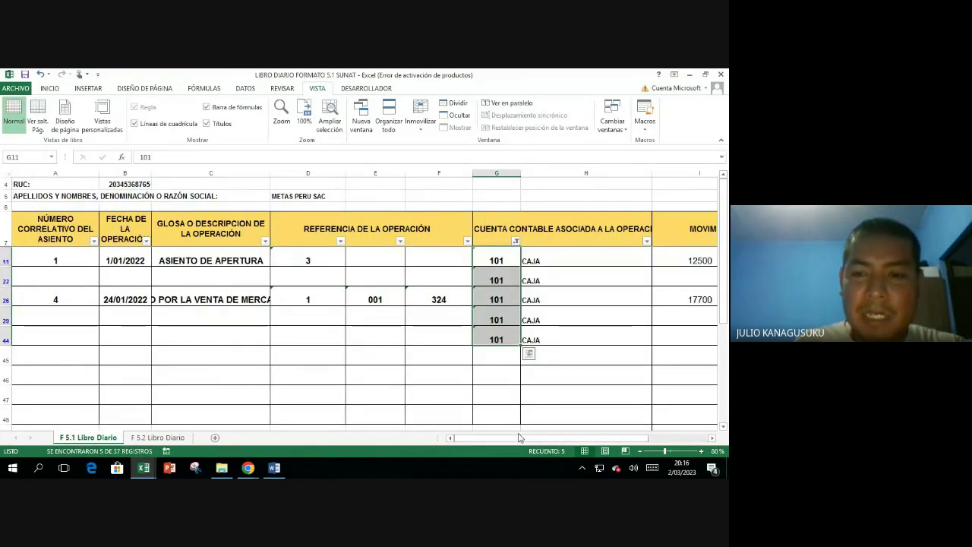
# Scroll across the filtered rows to review the 101 CAJA credits of 2360, 17700 and 456
pyautogui.moveTo(521, 439)
pyautogui.mouseDown()
pyautogui.moveTo(565, 451)
pyautogui.moveTo(506, 449)
pyautogui.moveTo(517, 443)
pyautogui.mouseUp()
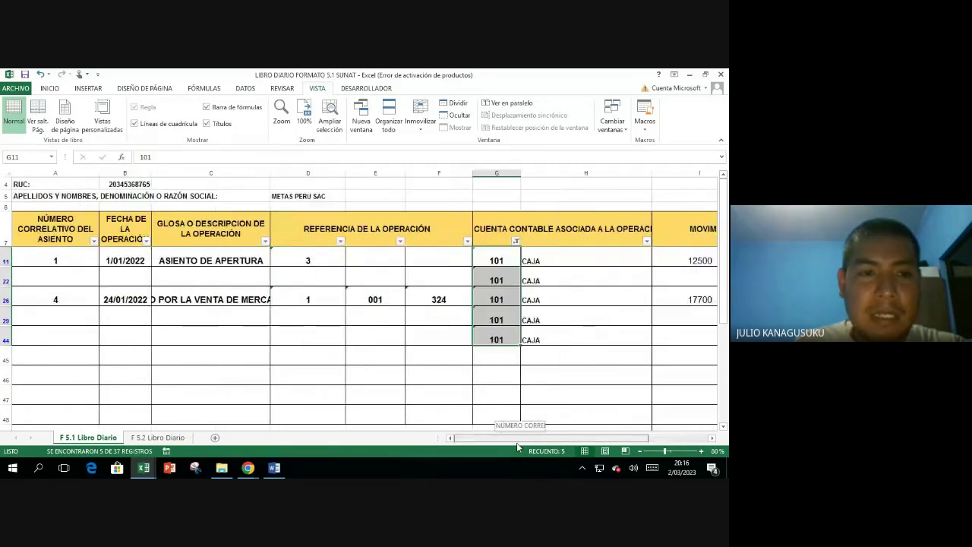
pyautogui.moveTo(555, 443); pyautogui.dragTo(579, 445)
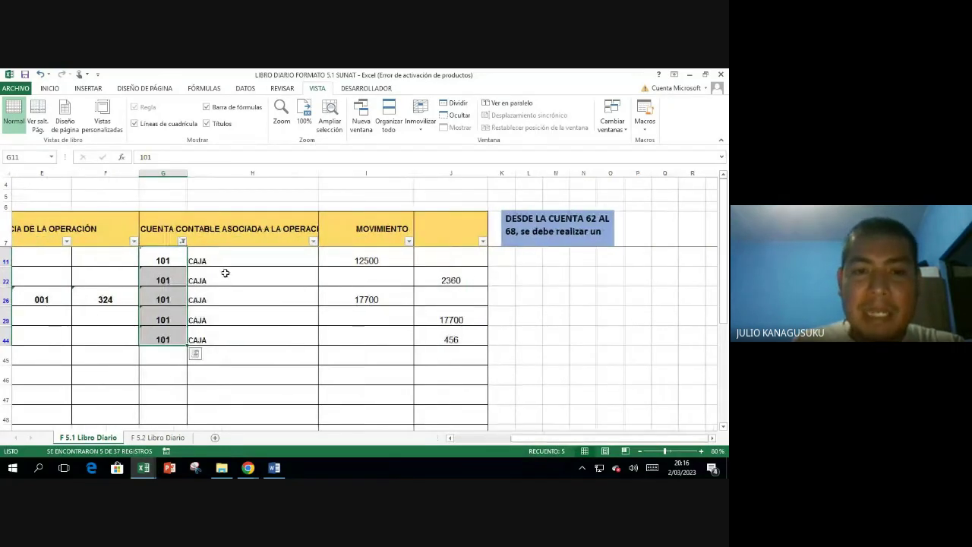
pyautogui.click(453, 439)
pyautogui.click(454, 439)
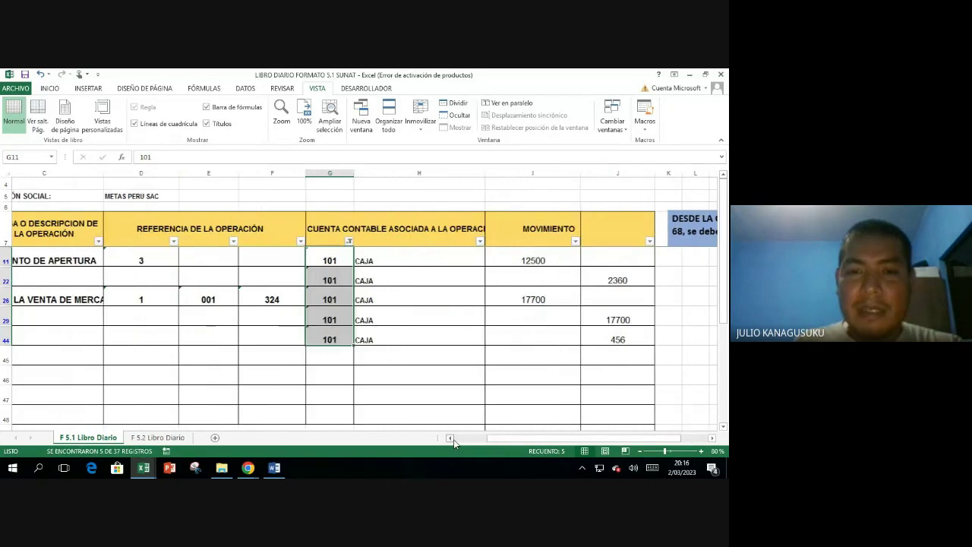
pyautogui.click(143, 468)
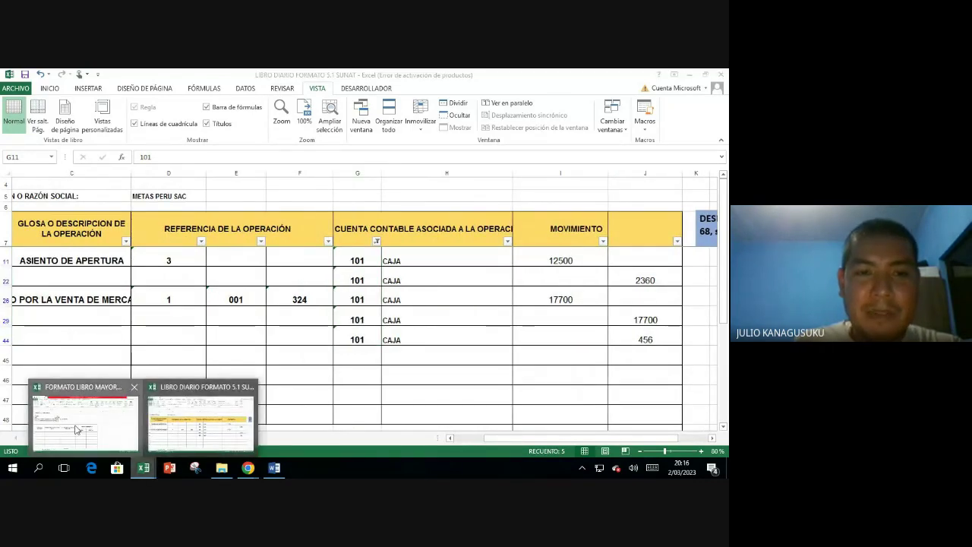
# In the FORMATO LIBRO MAYOR workbook, enter the 101 CAJA account heading in cell C8
pyautogui.click(76, 430)
pyautogui.click(205, 262)
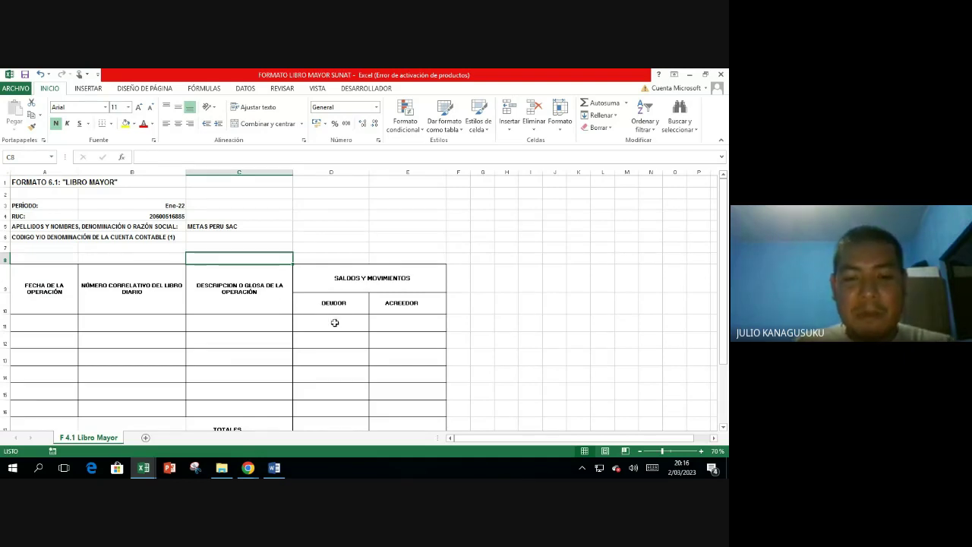
pyautogui.write('101 CAJA')
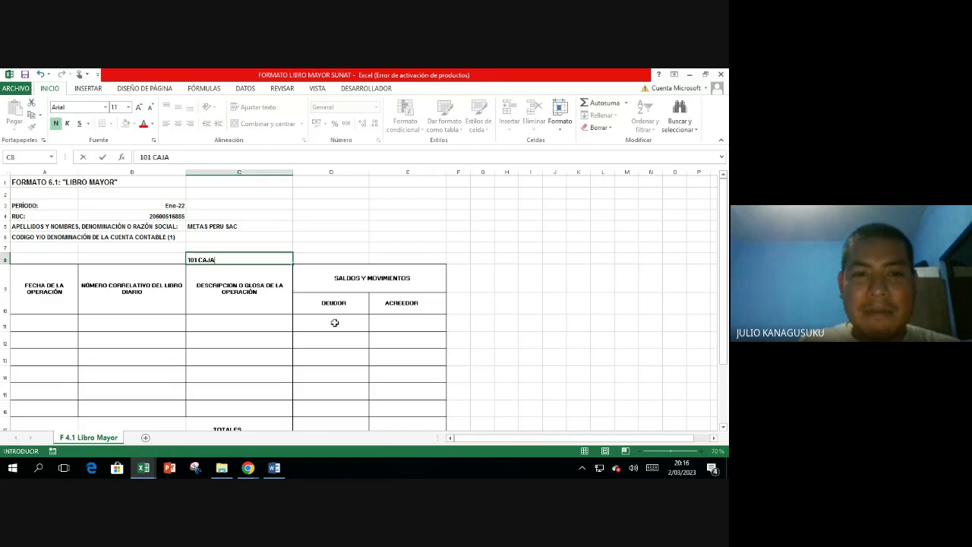
pyautogui.press('Return')
# Centre the 101 CAJA heading, set it to 18 pt and fill it yellow
pyautogui.click(252, 259)
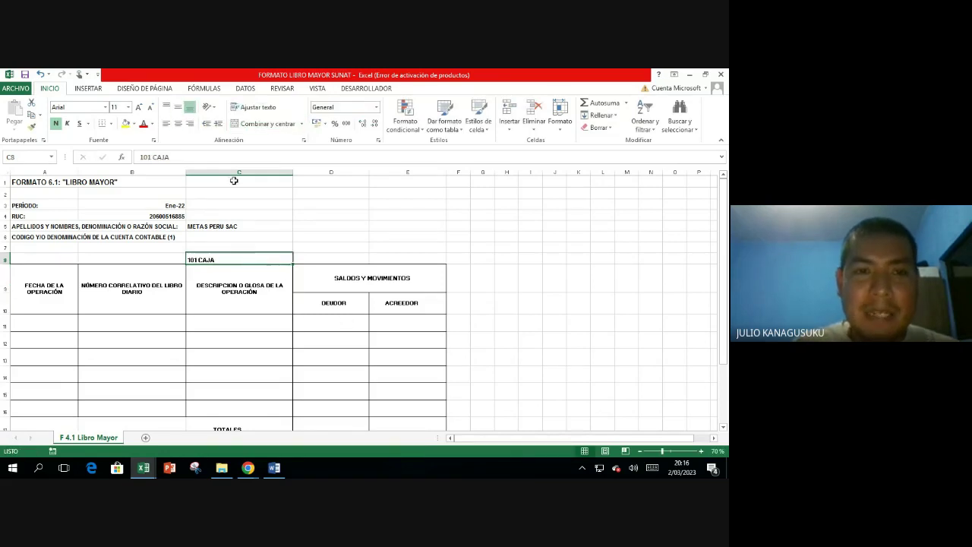
pyautogui.click(178, 123)
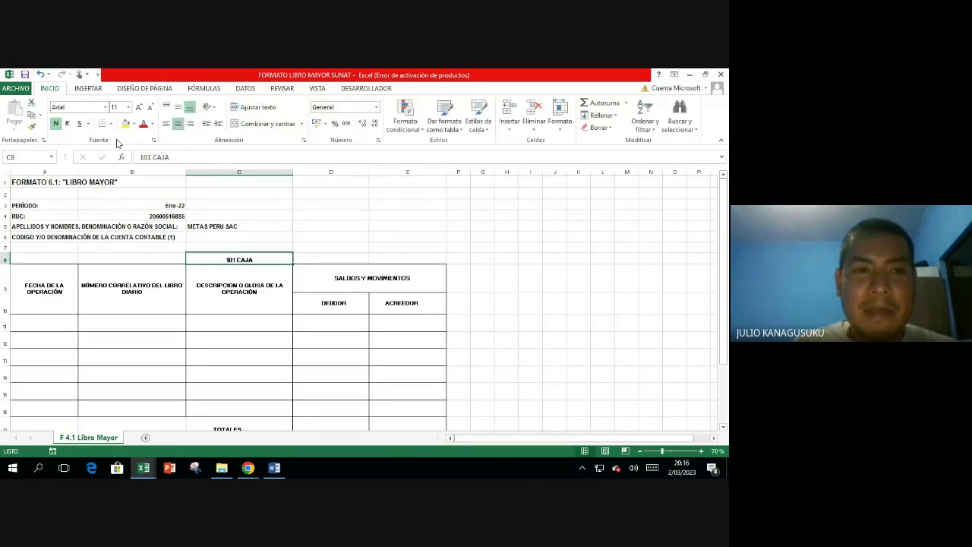
pyautogui.click(128, 108)
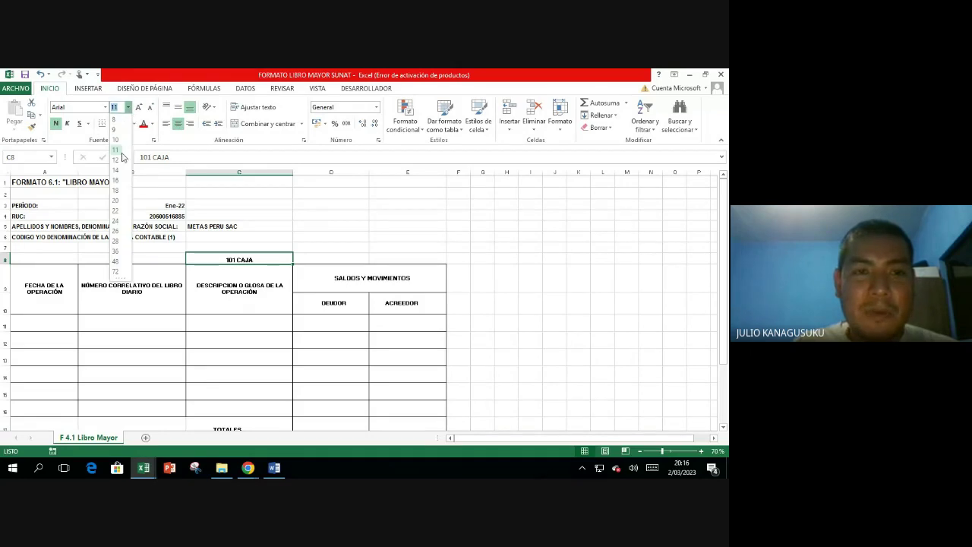
pyautogui.click(115, 191)
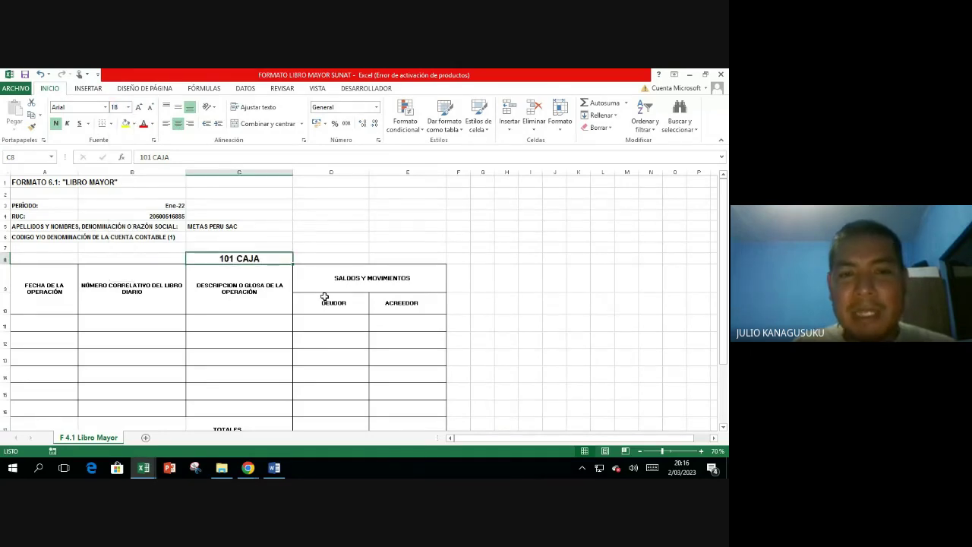
pyautogui.click(124, 126)
pyautogui.click(384, 236)
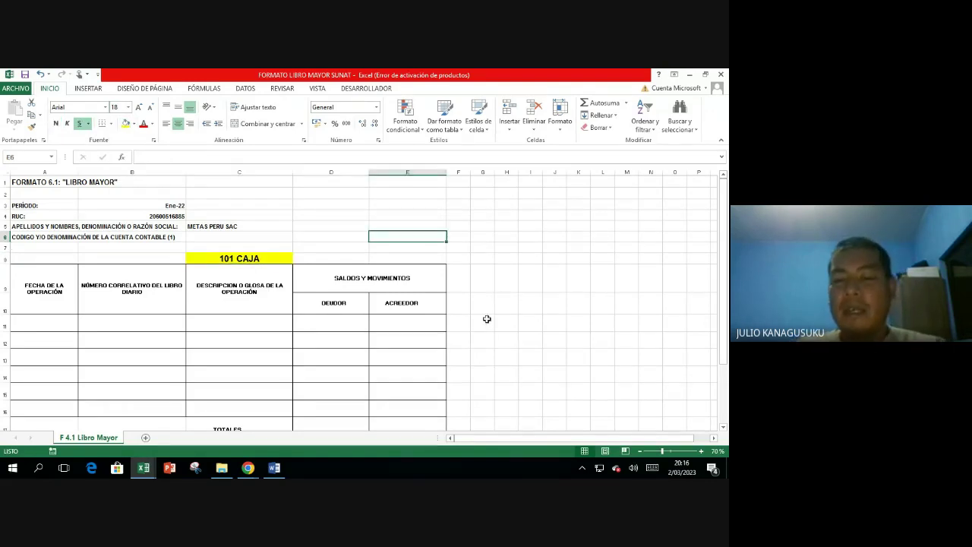
pyautogui.scroll(-1, 484, 306)
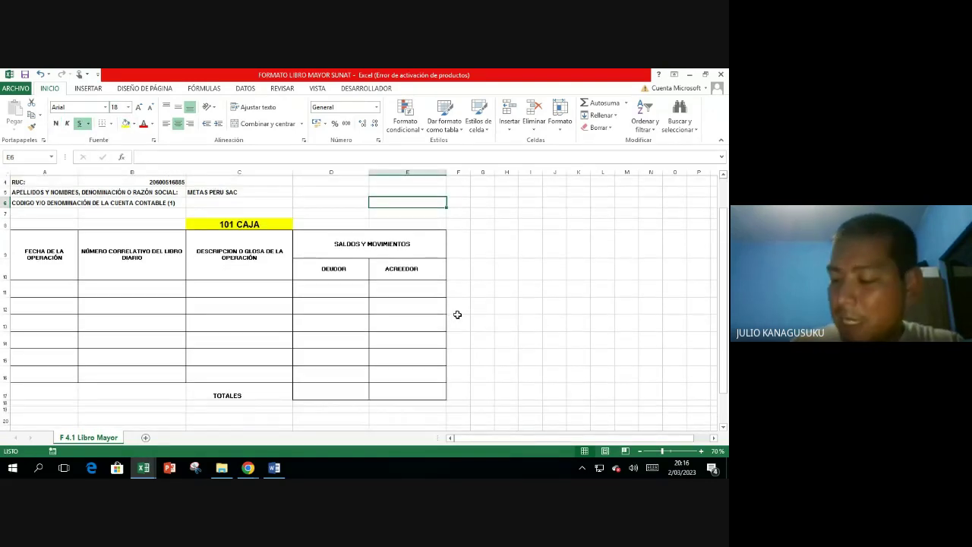
pyautogui.scroll(1, 471, 331)
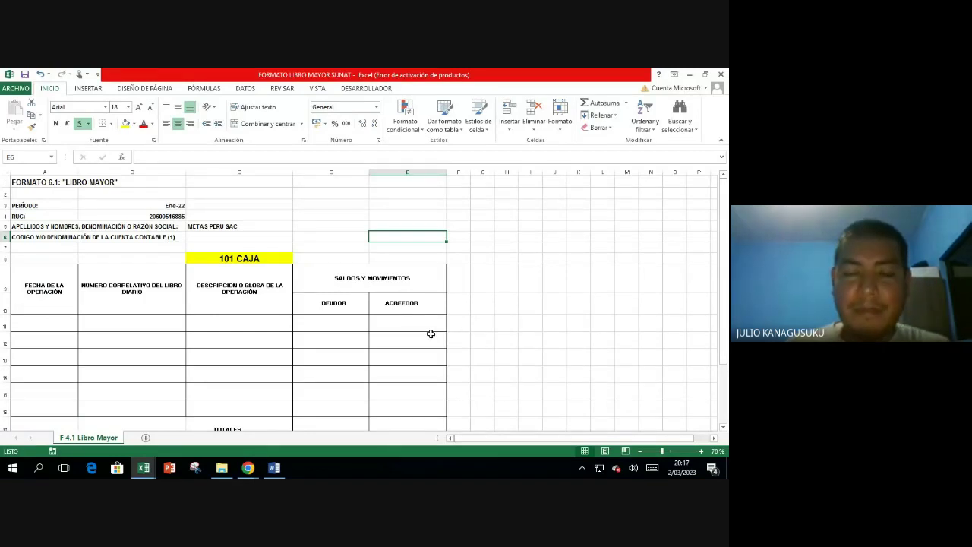
pyautogui.scroll(-1, 430, 334)
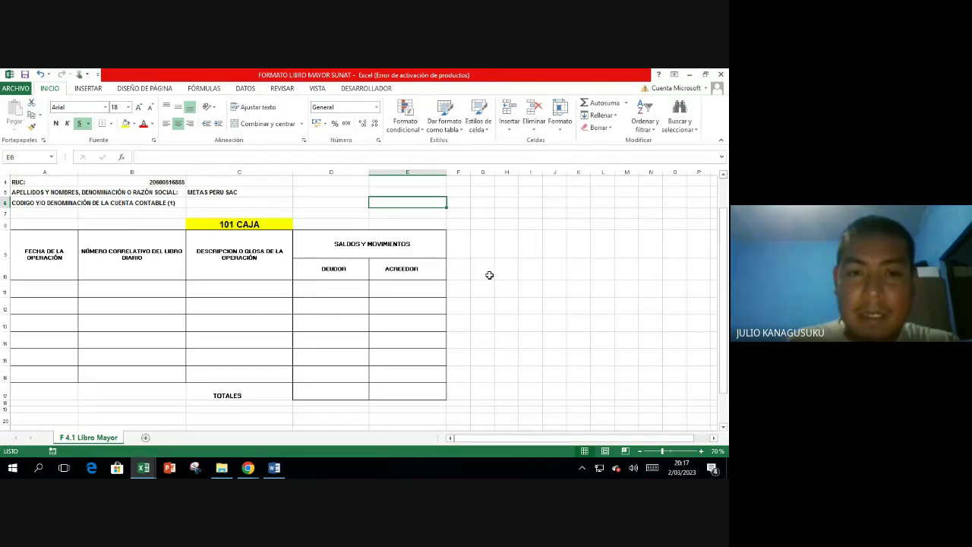
pyautogui.click(336, 347)
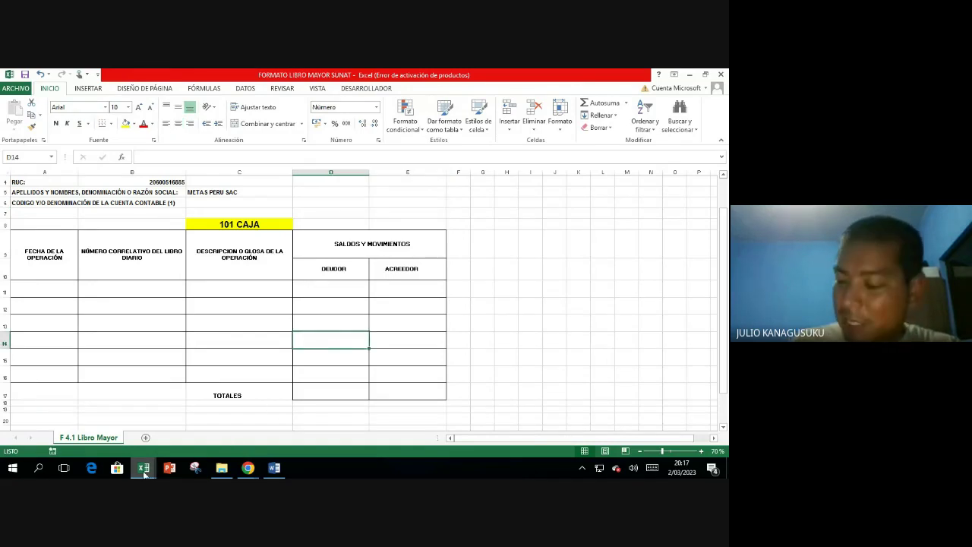
pyautogui.moveTo(145, 475)
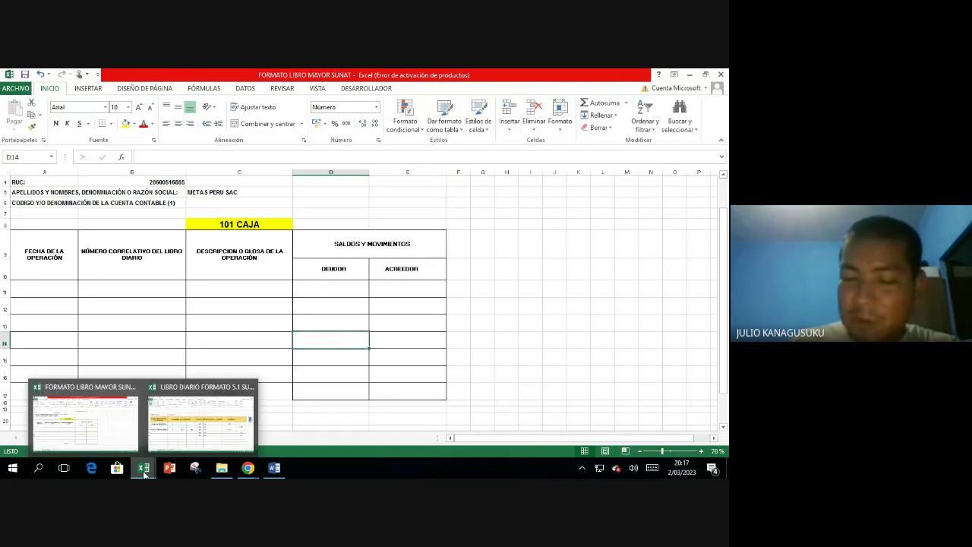
pyautogui.click(192, 429)
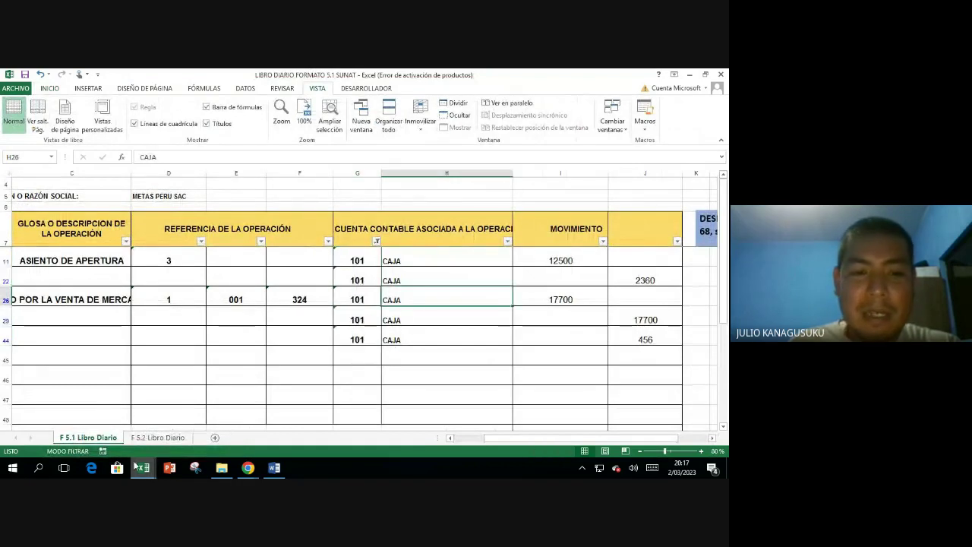
pyautogui.moveTo(142, 470)
pyautogui.click(87, 434)
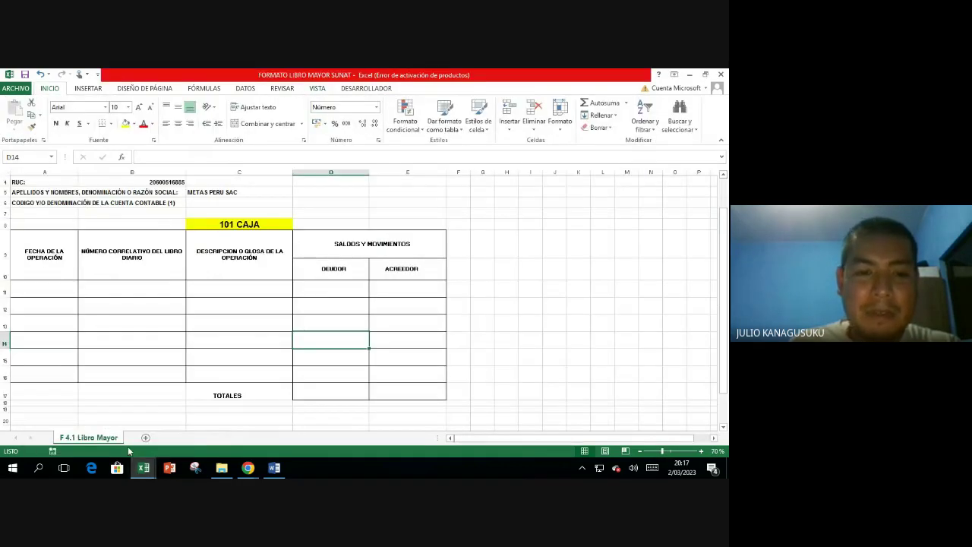
pyautogui.click(147, 469)
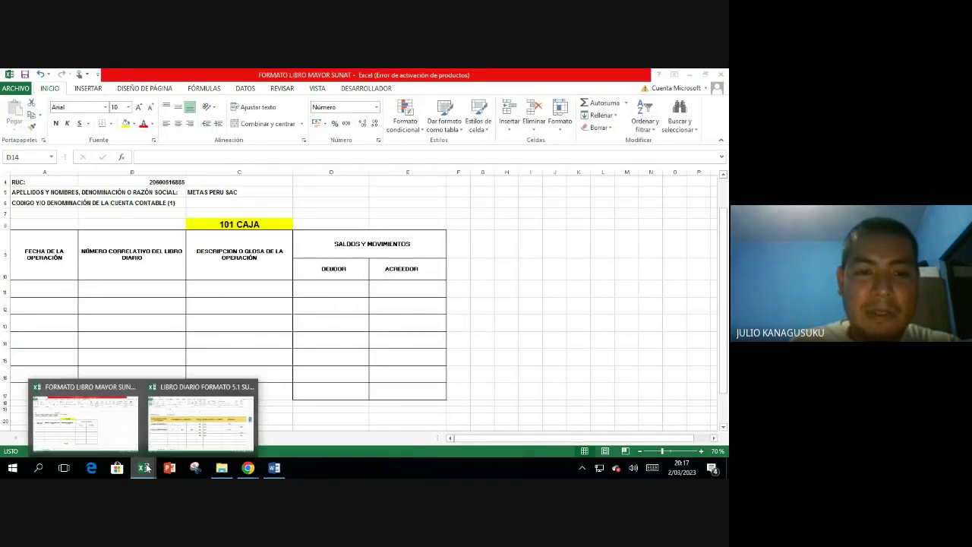
pyautogui.click(186, 416)
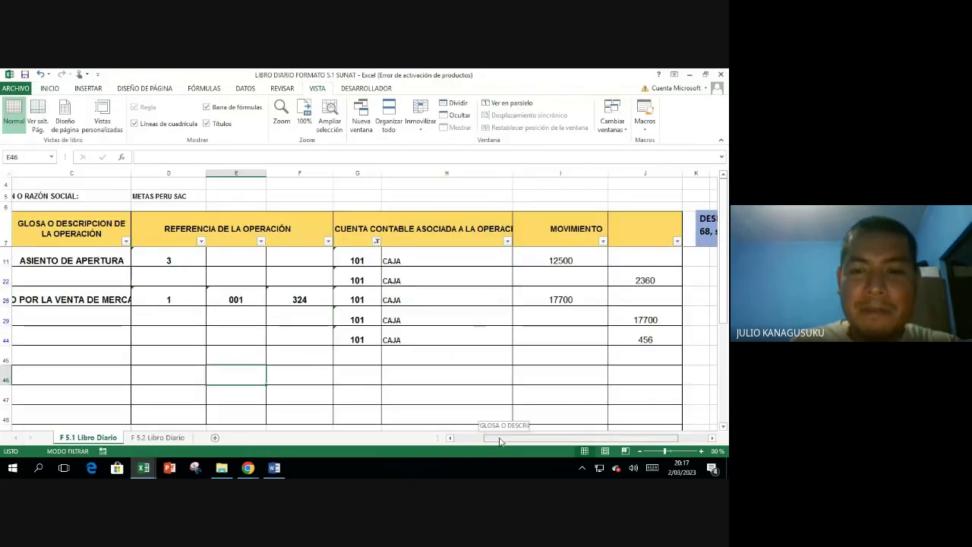
pyautogui.click(640, 451)
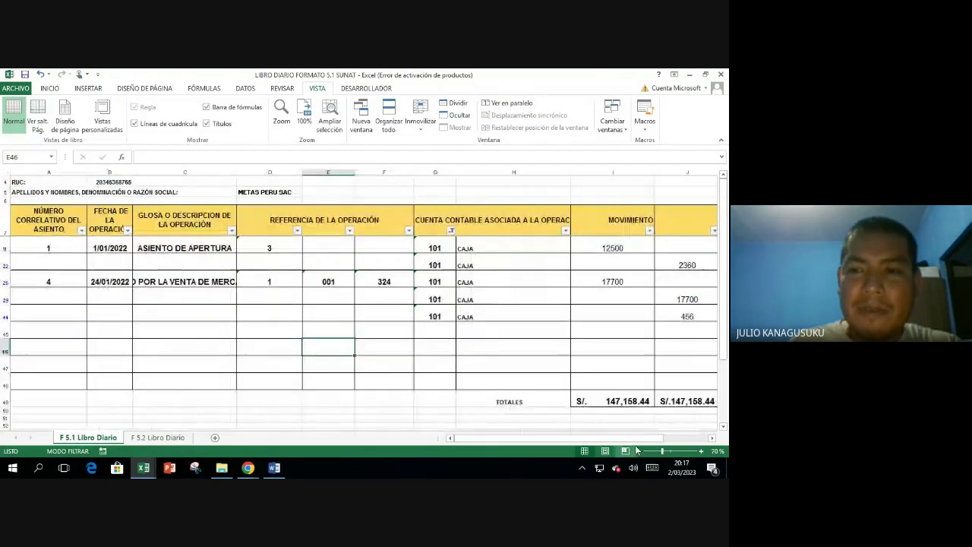
pyautogui.click(109, 314)
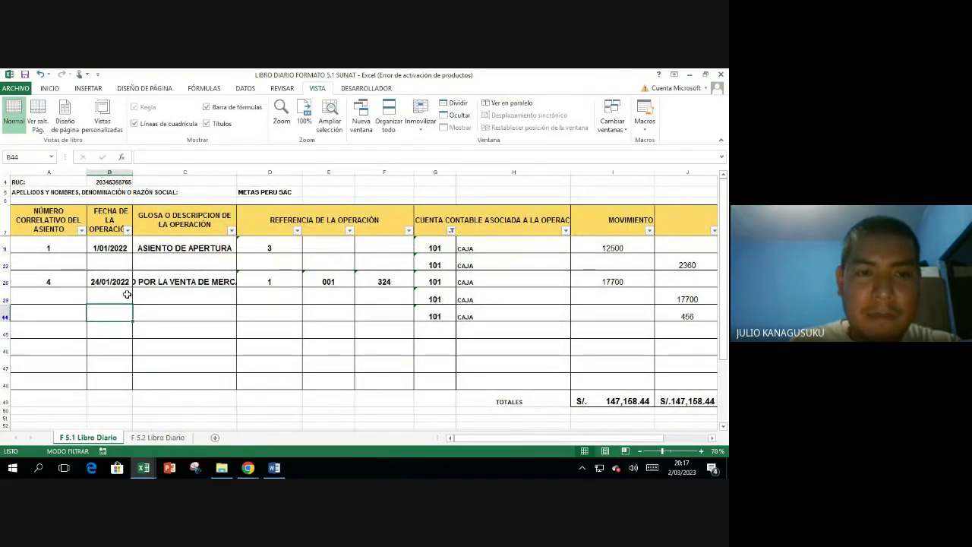
pyautogui.click(144, 468)
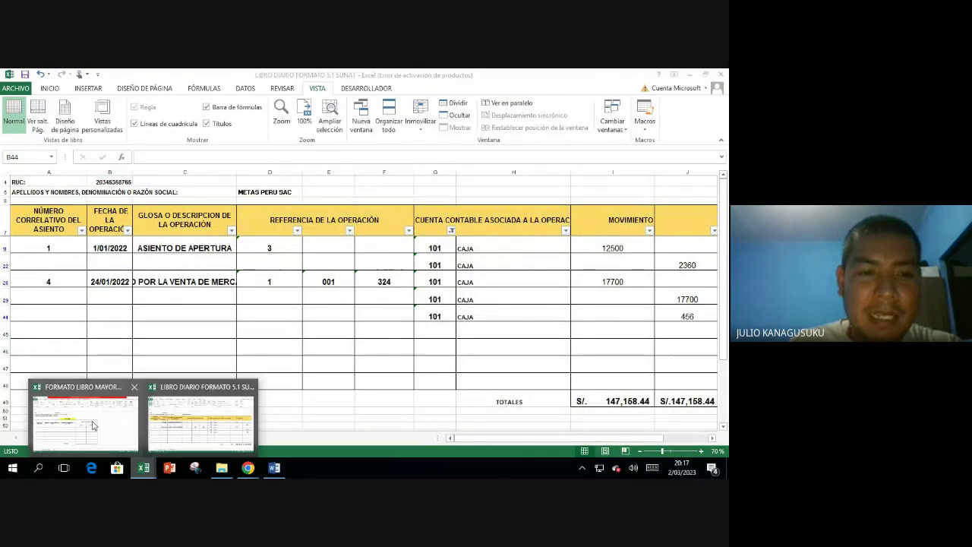
pyautogui.click(93, 426)
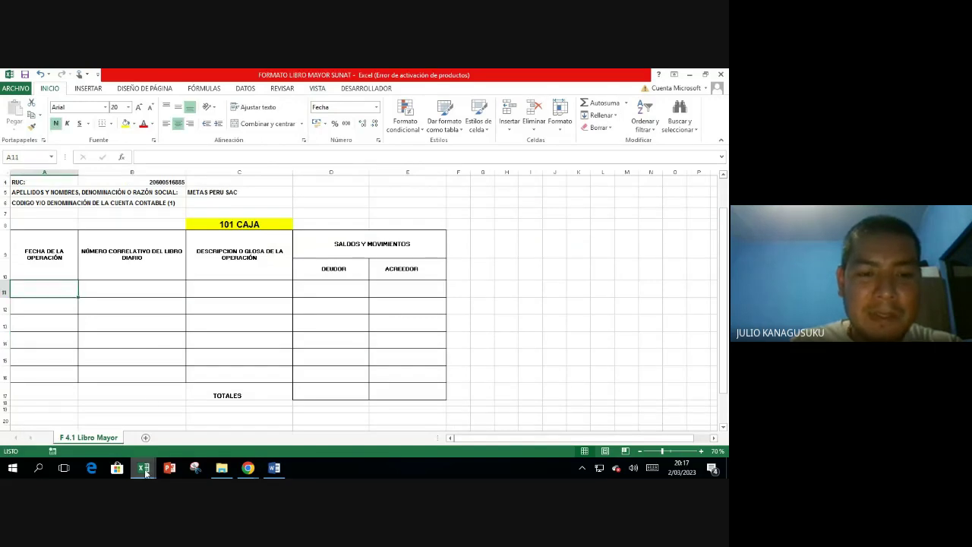
pyautogui.moveTo(146, 469)
pyautogui.click(175, 441)
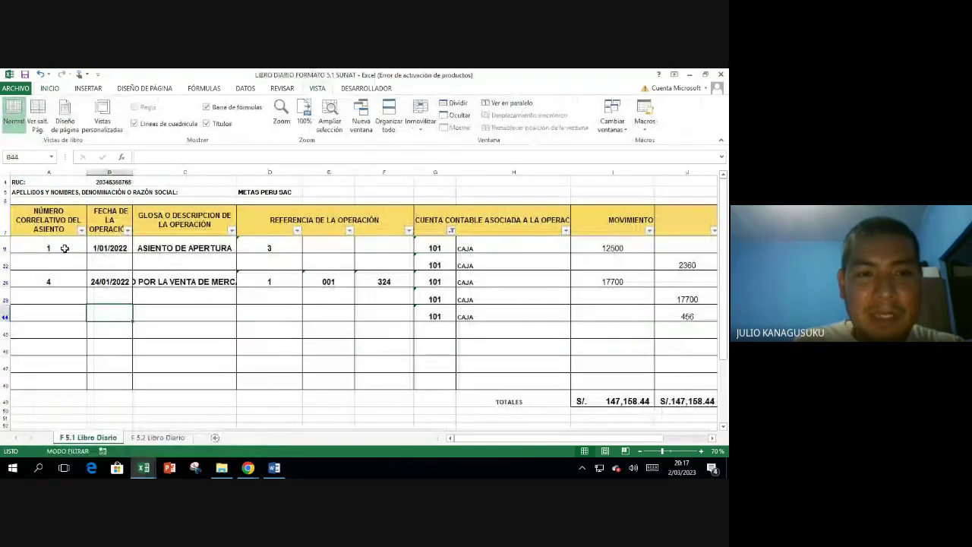
pyautogui.click(110, 248)
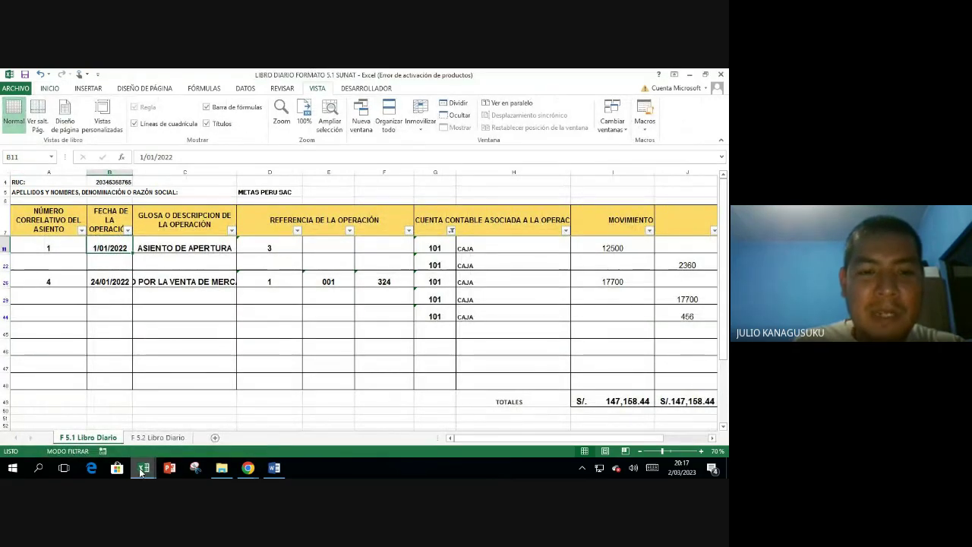
pyautogui.click(142, 468)
pyautogui.click(85, 418)
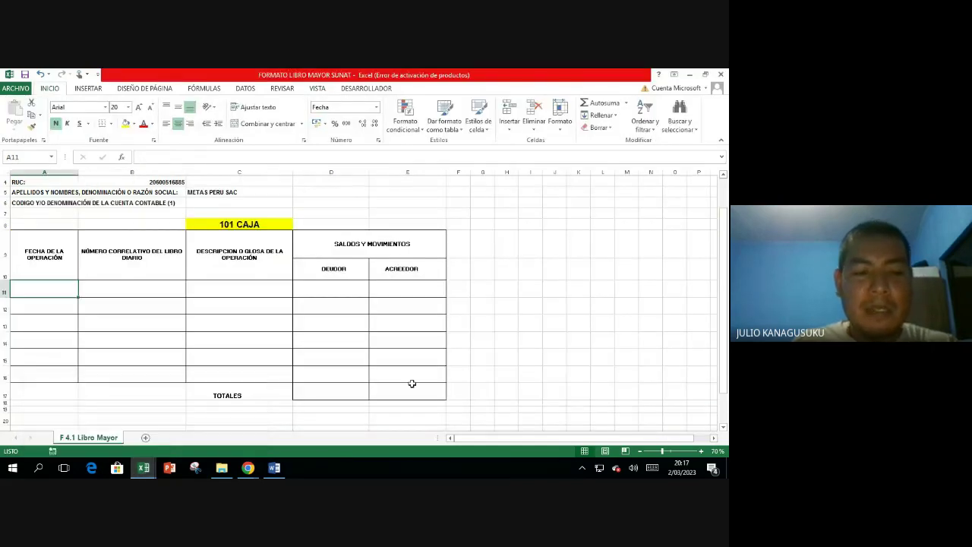
# Enter the operation date 1/01/2022 in cell A11 of the 101 CAJA ledger
pyautogui.write('1-1')
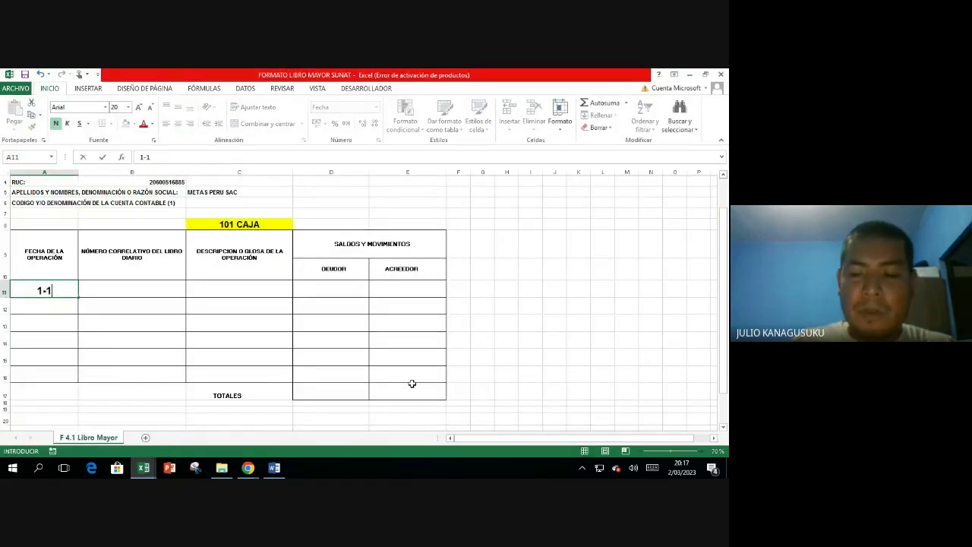
pyautogui.write('-22')
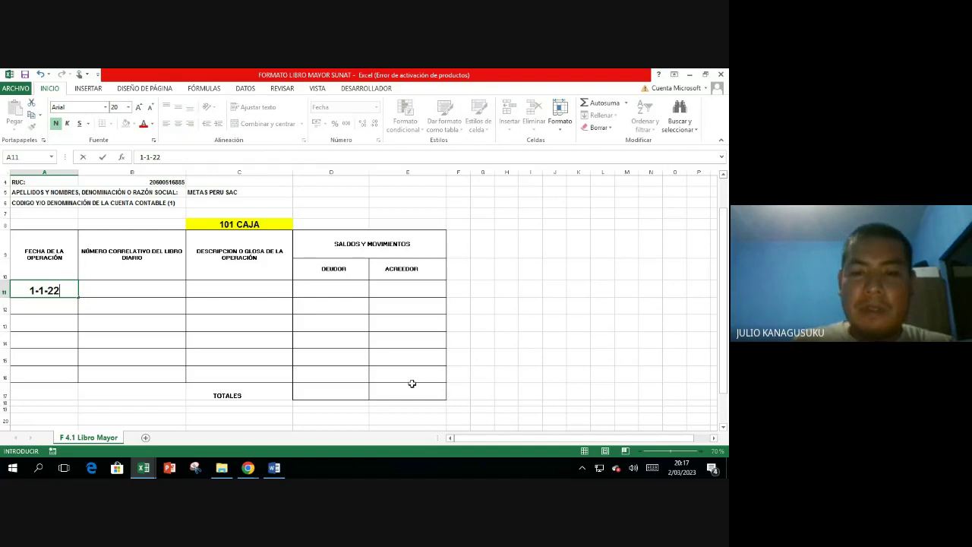
pyautogui.press('Return')
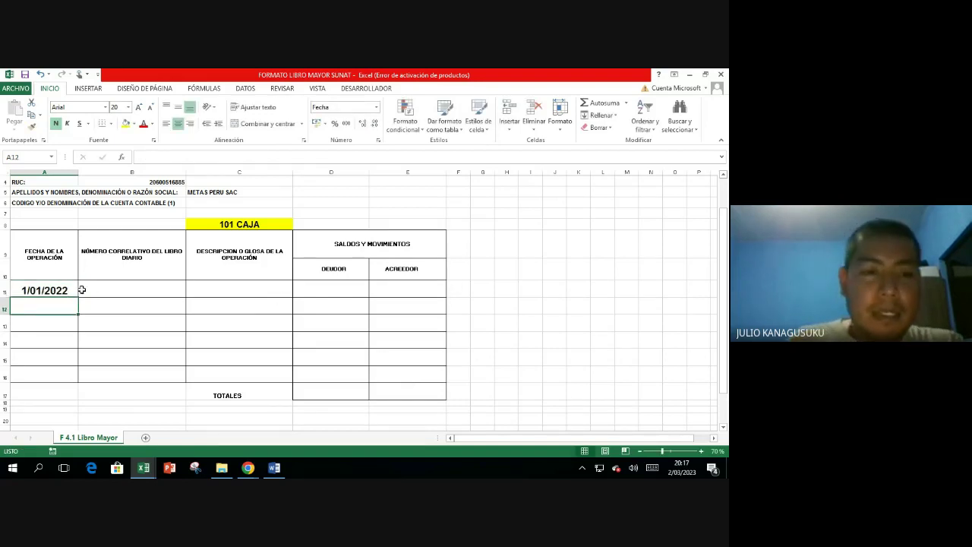
pyautogui.click(76, 290)
pyautogui.click(71, 307)
pyautogui.click(76, 291)
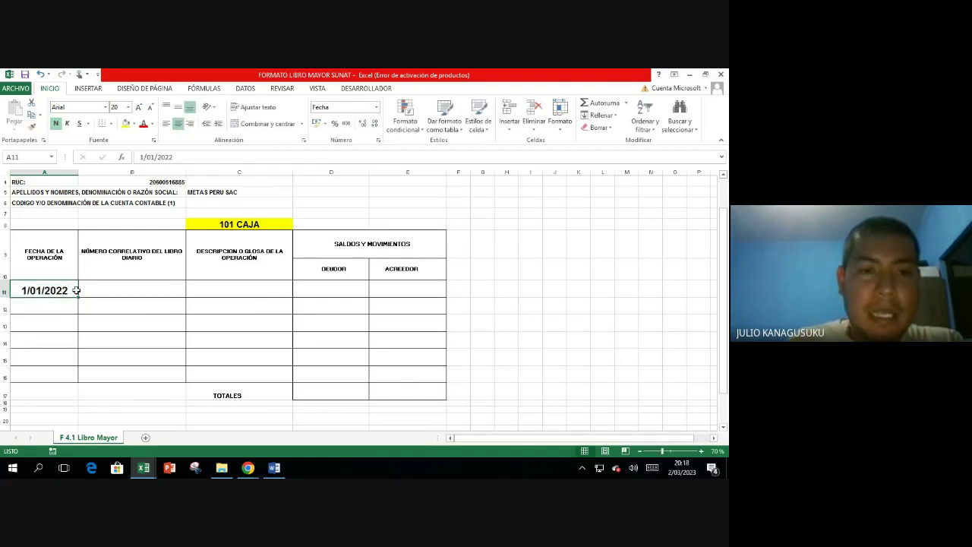
pyautogui.click(140, 289)
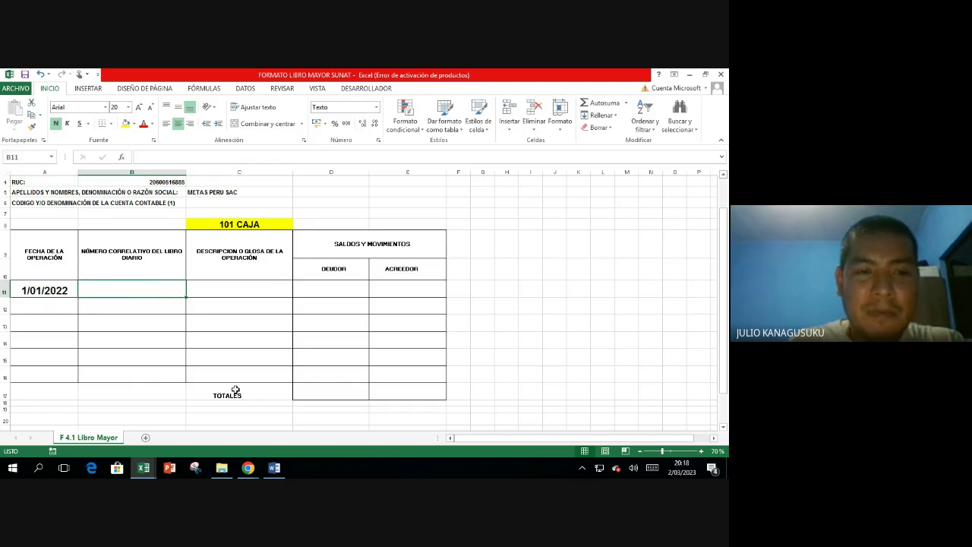
# Look up entry number 1 in the Libro Diario and enter 01 as the correlative in B11
pyautogui.click(144, 467)
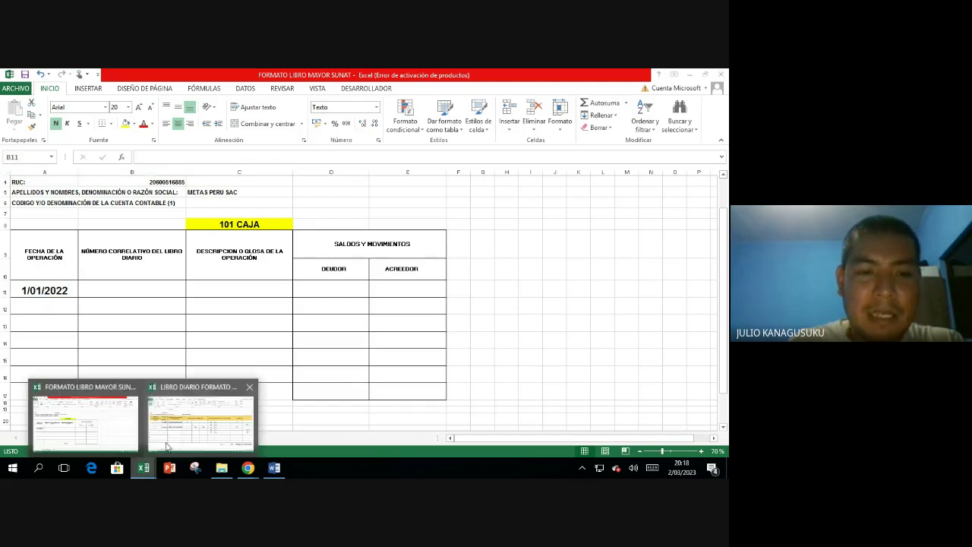
pyautogui.click(169, 435)
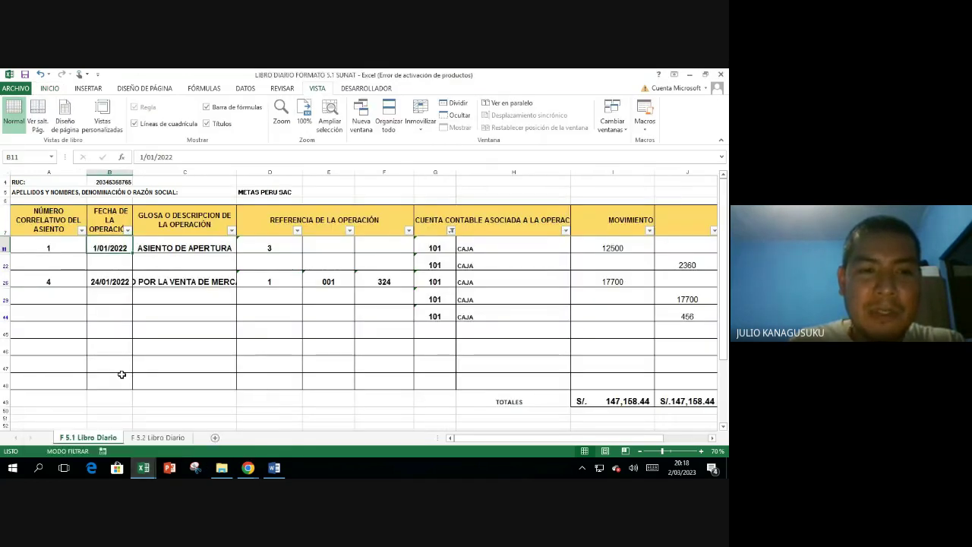
pyautogui.click(71, 251)
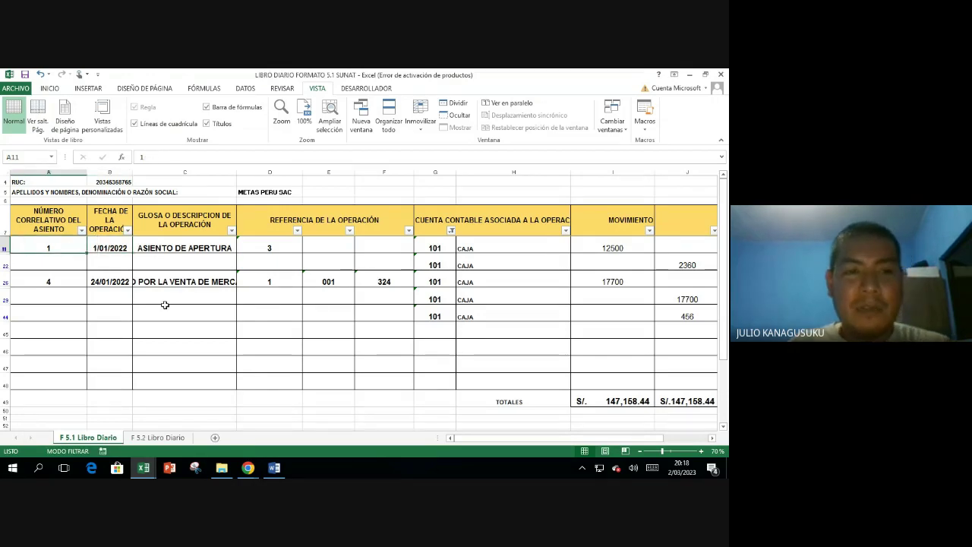
pyautogui.click(144, 467)
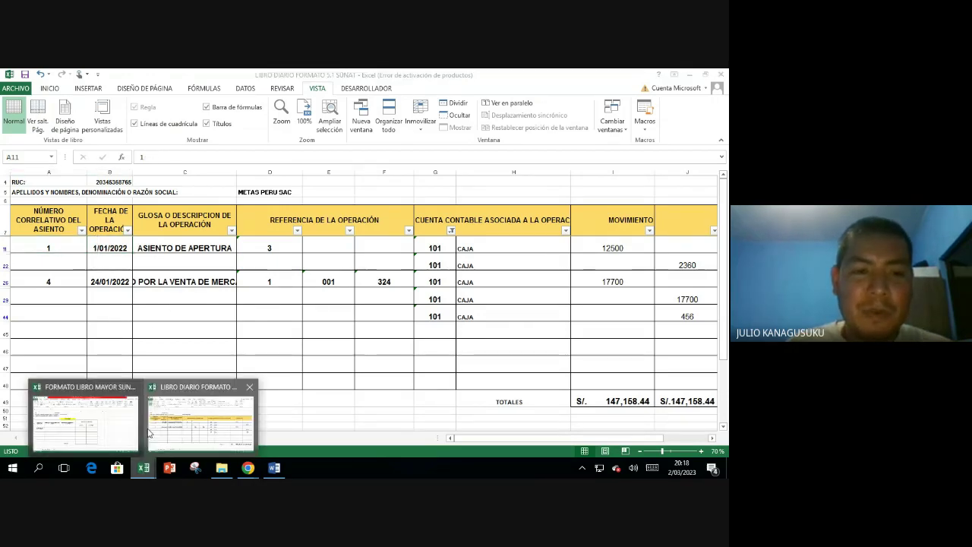
pyautogui.click(126, 426)
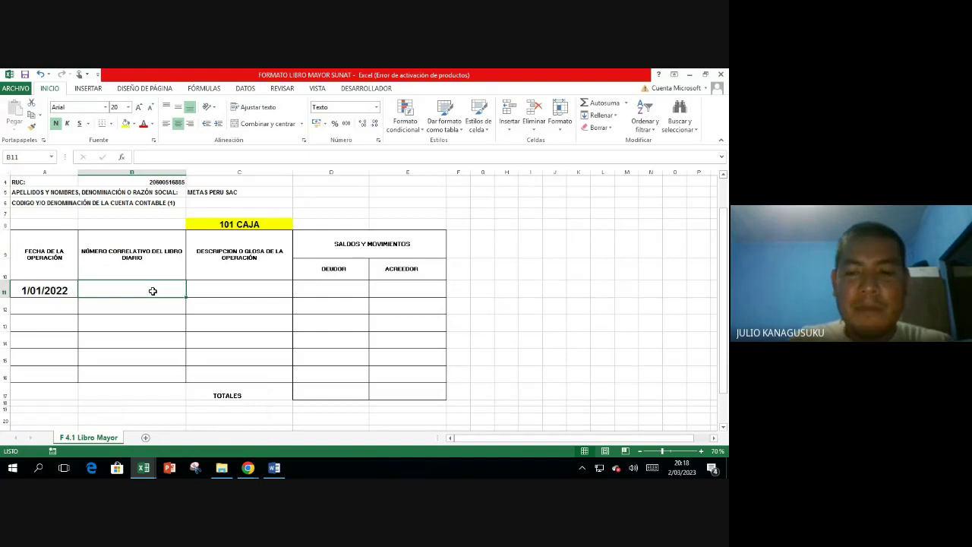
pyautogui.write('01')
pyautogui.press('Return')
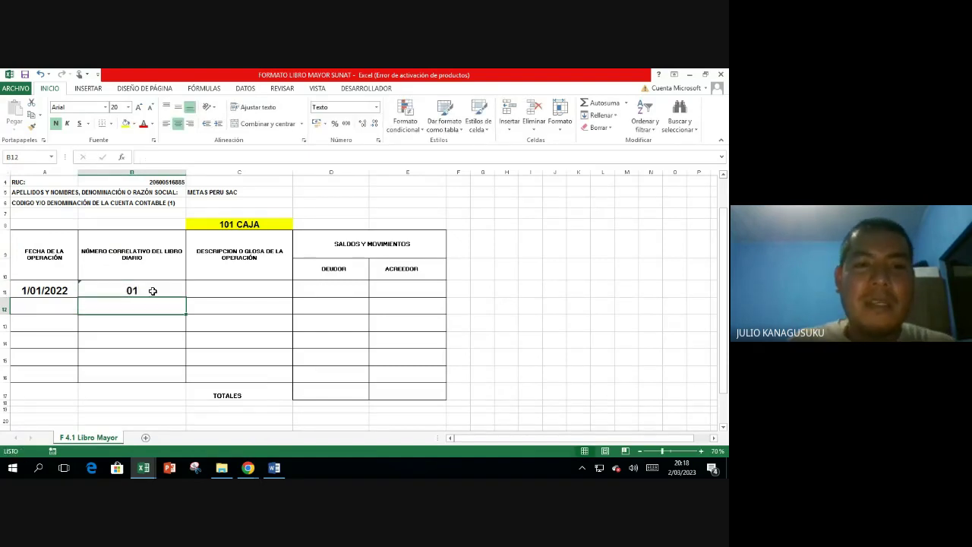
pyautogui.click(230, 281)
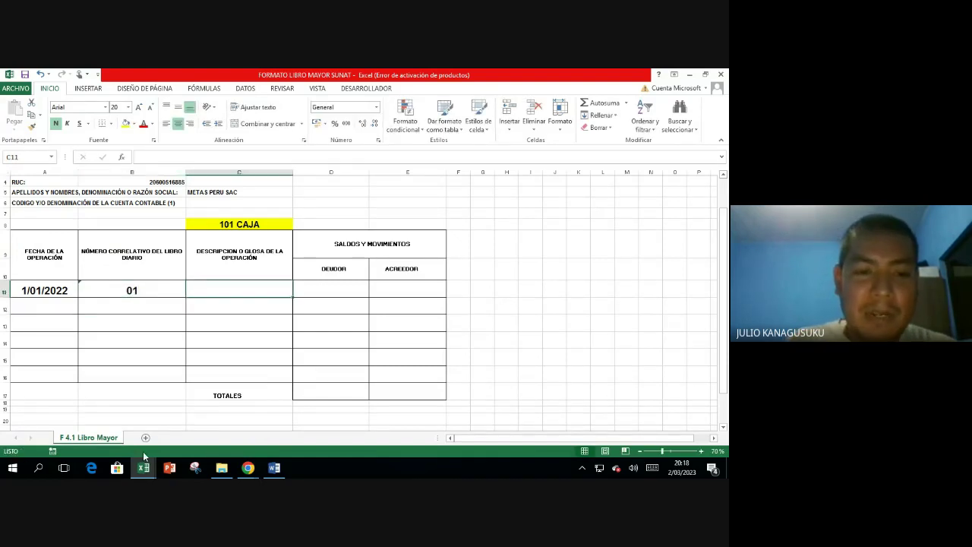
pyautogui.click(143, 467)
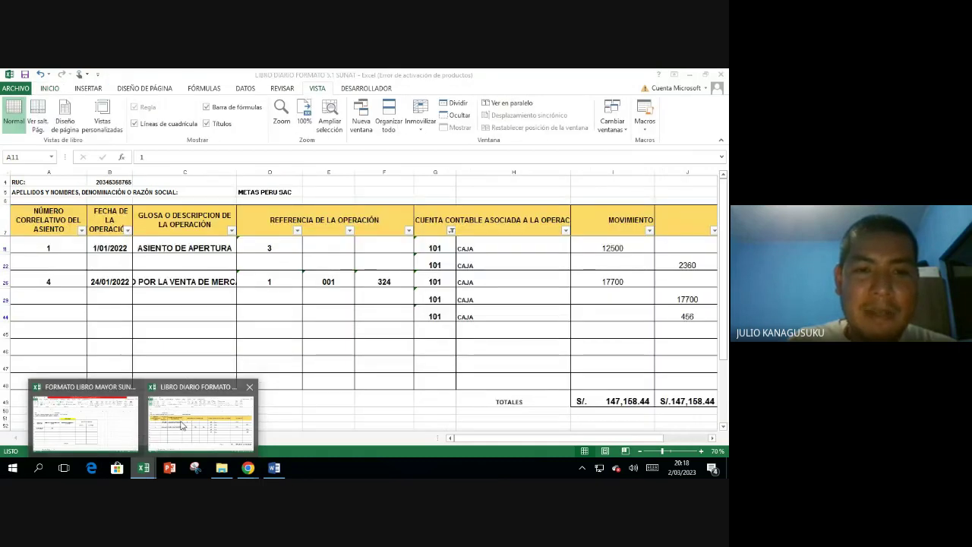
# Enter ASIENTO DE APERTURA as the operation description in cell C11
pyautogui.click(176, 430)
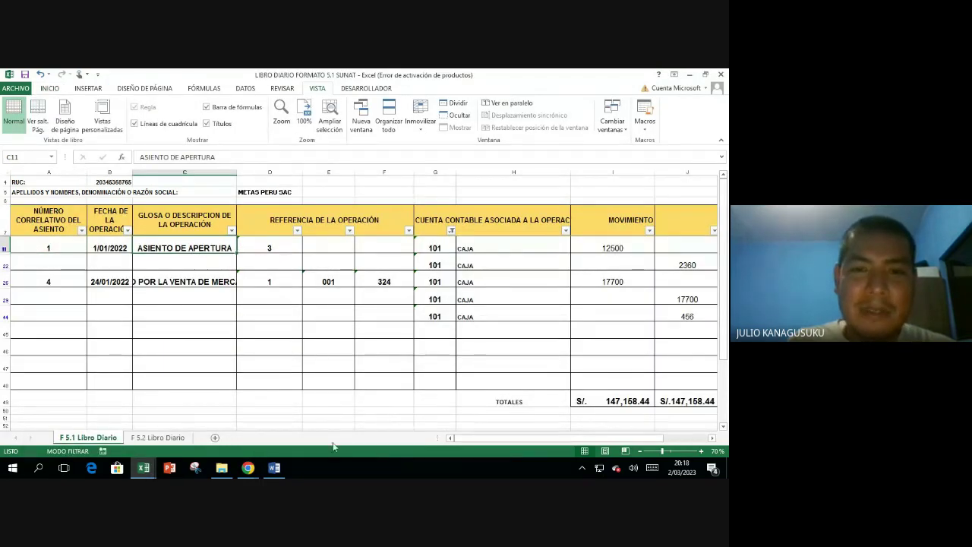
pyautogui.moveTo(143, 467)
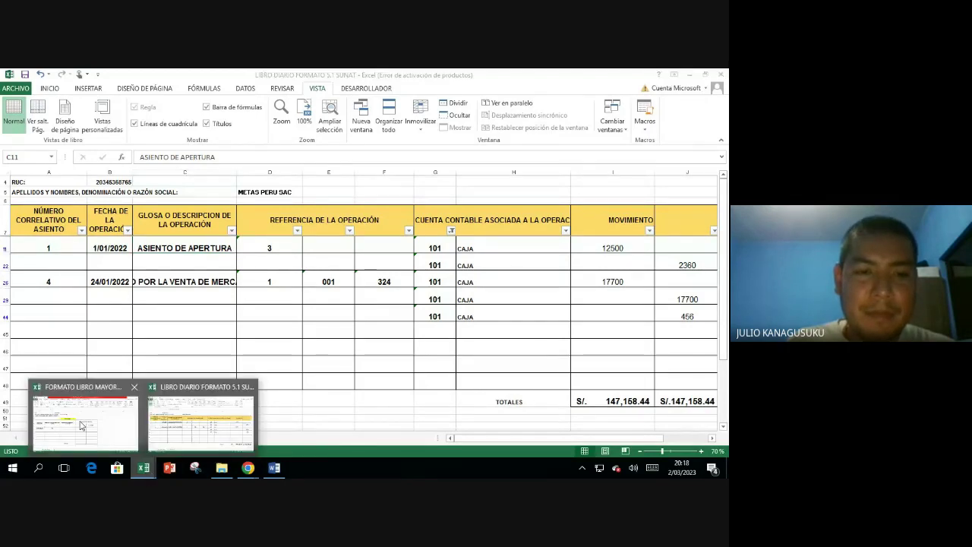
pyautogui.click(82, 425)
pyautogui.write('ASIEN')
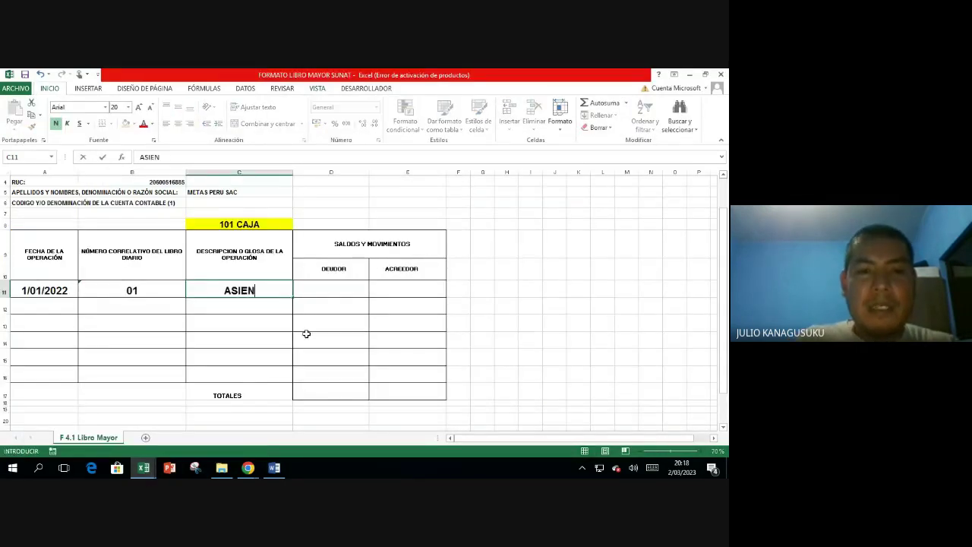
pyautogui.write('TO DE APERTU')
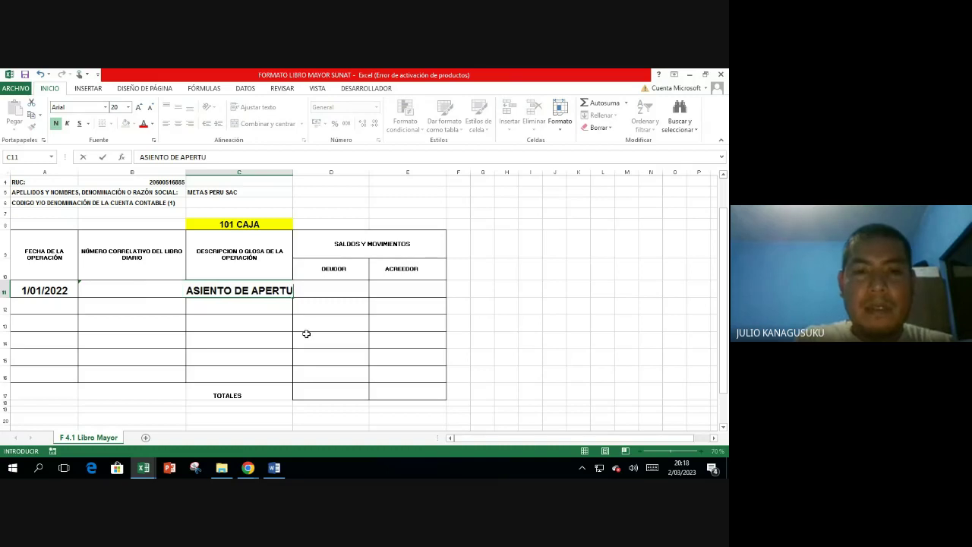
pyautogui.write('RA')
pyautogui.press('Return')
# Set the description cells C11:C16 to 14 pt font
pyautogui.press('Up')
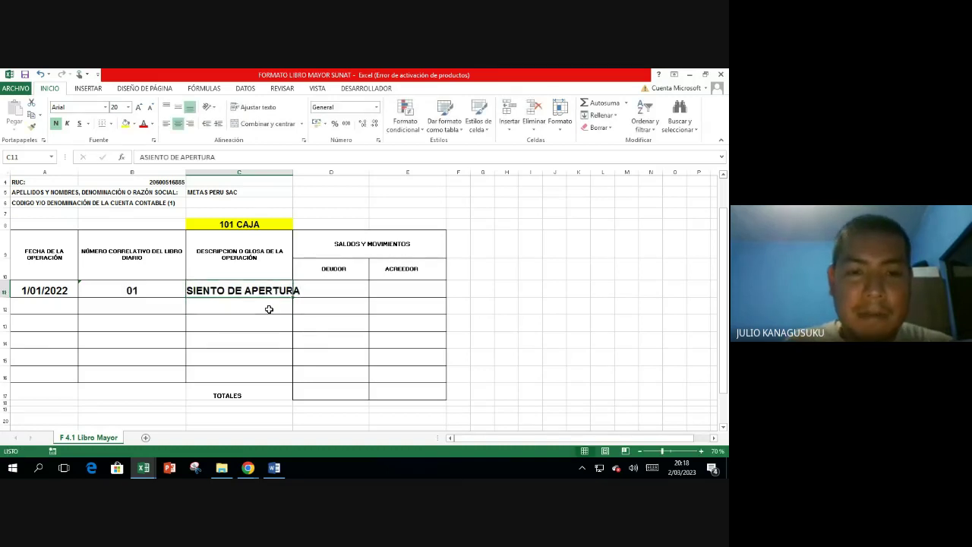
pyautogui.moveTo(269, 309); pyautogui.dragTo(260, 369)
pyautogui.click(128, 107)
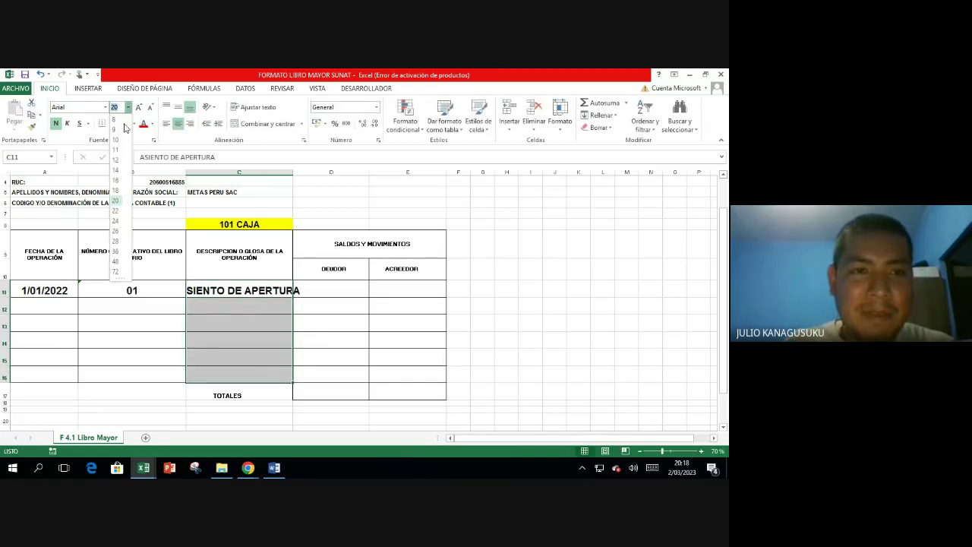
pyautogui.click(118, 172)
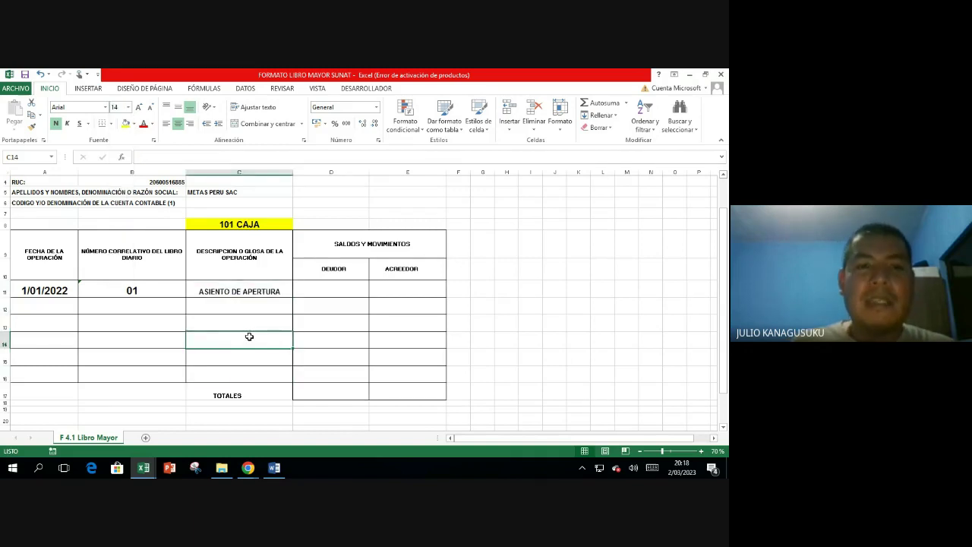
pyautogui.click(340, 294)
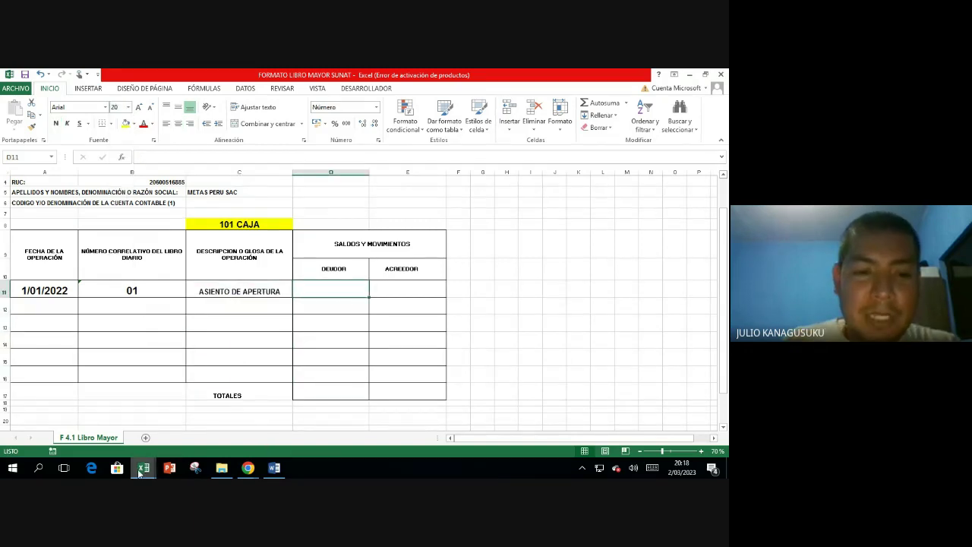
pyautogui.click(144, 467)
pyautogui.click(211, 446)
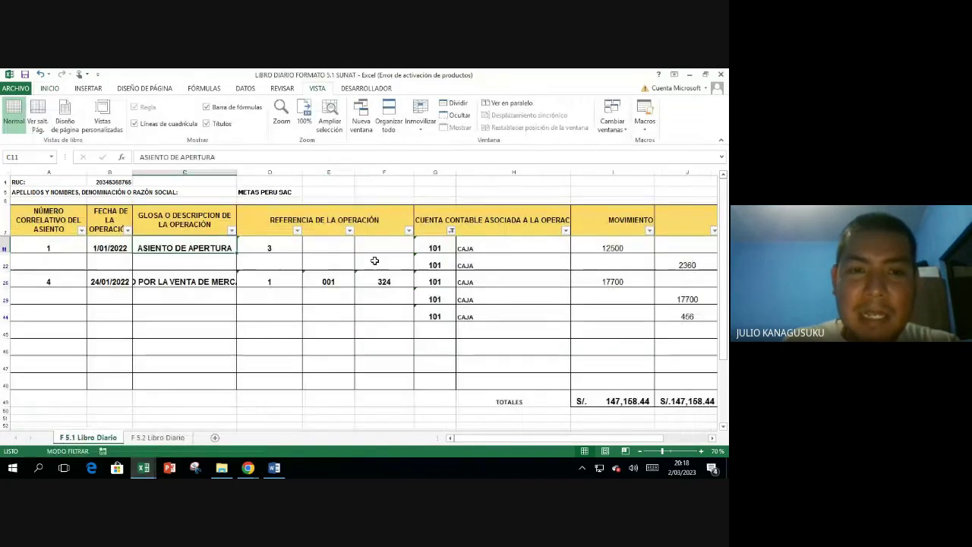
# Read the 12500 opening Caja amount in Libro Diario cell I11 and enter it as the DEUDOR in D11
pyautogui.click(622, 248)
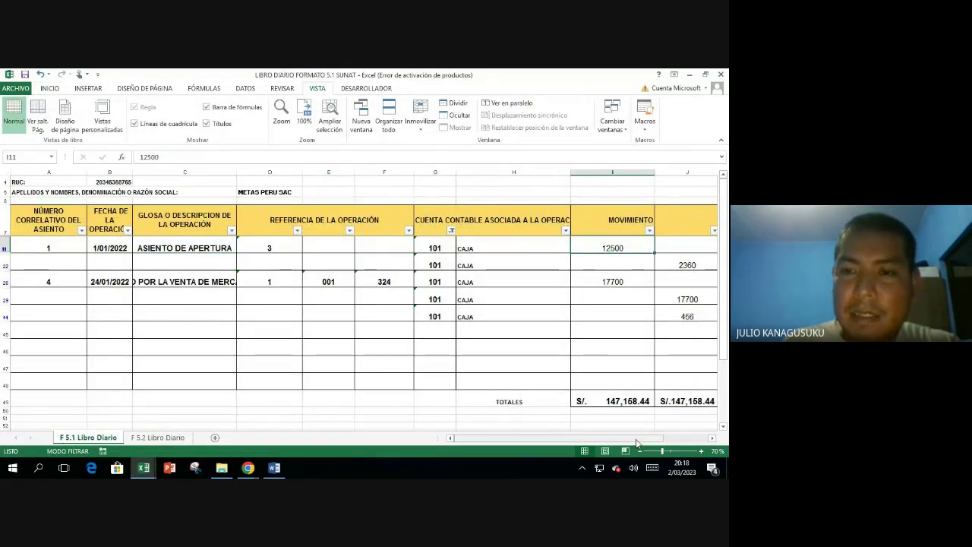
pyautogui.moveTo(637, 443)
pyautogui.mouseDown()
pyautogui.moveTo(649, 440)
pyautogui.moveTo(637, 439)
pyautogui.mouseUp()
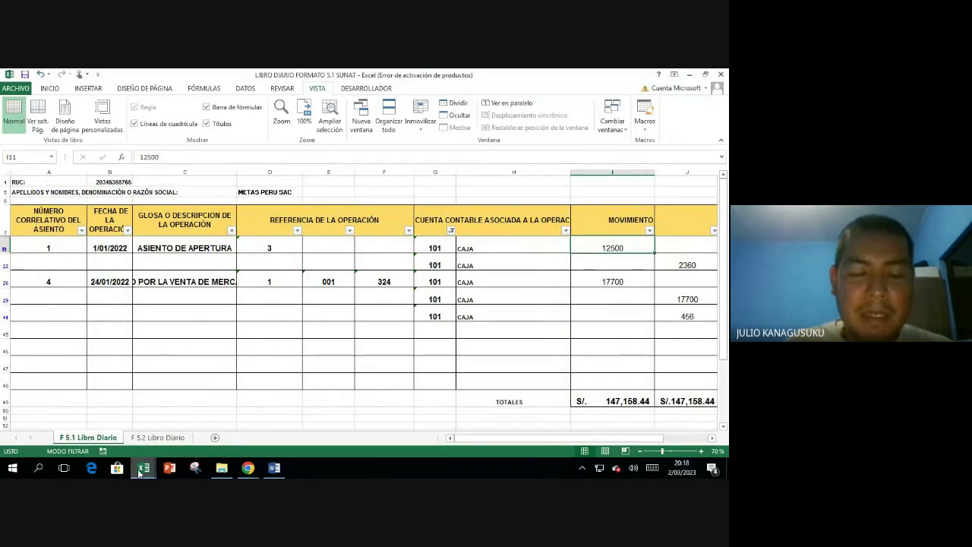
pyautogui.moveTo(144, 467)
pyautogui.click(109, 425)
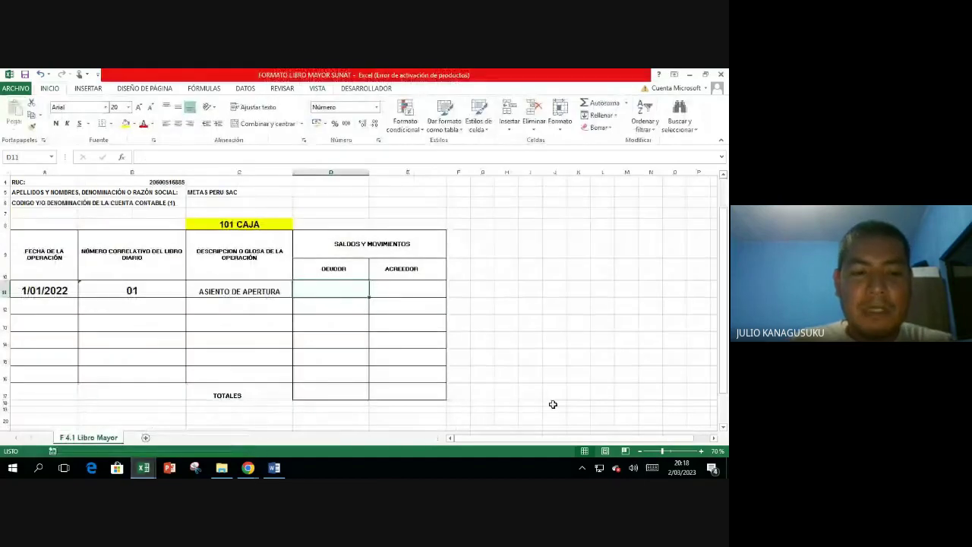
pyautogui.write('12500')
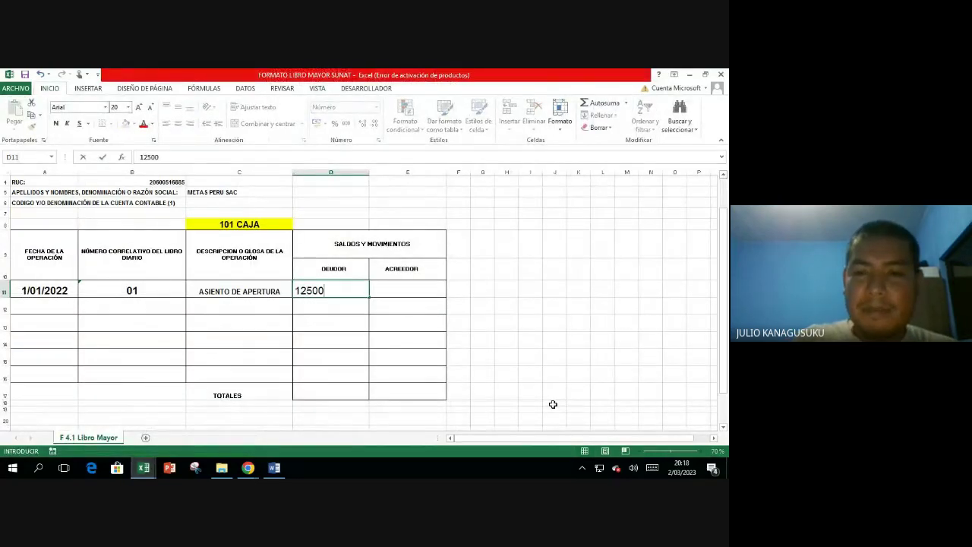
pyautogui.press('Return')
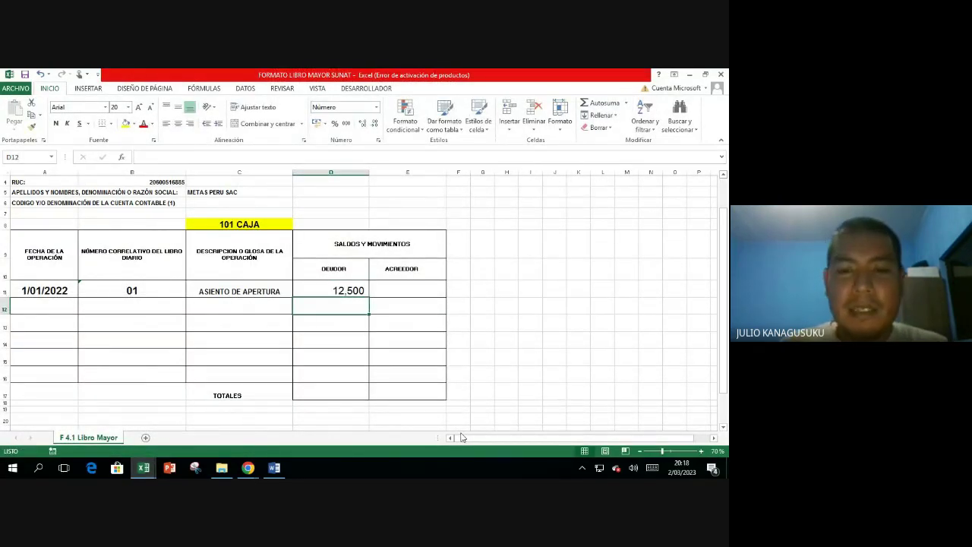
# Review the Libro Diario's opening row 11 and the 2360 Caja credit in J22
pyautogui.moveTo(145, 471)
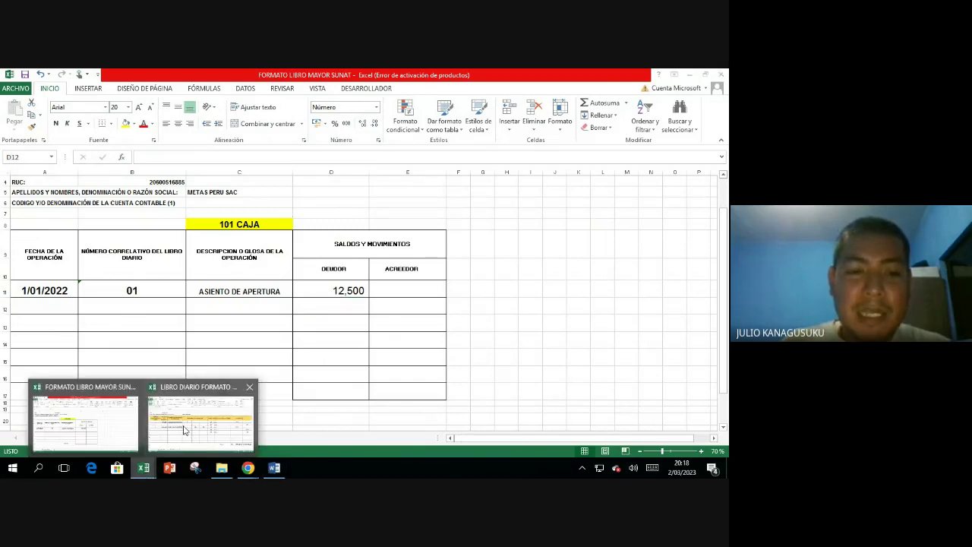
pyautogui.click(196, 427)
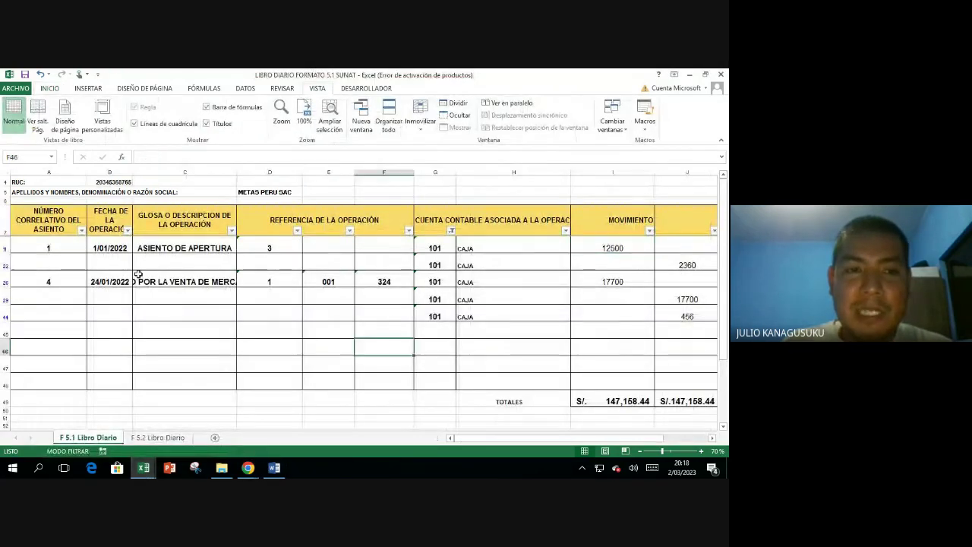
pyautogui.moveTo(72, 246); pyautogui.dragTo(666, 243)
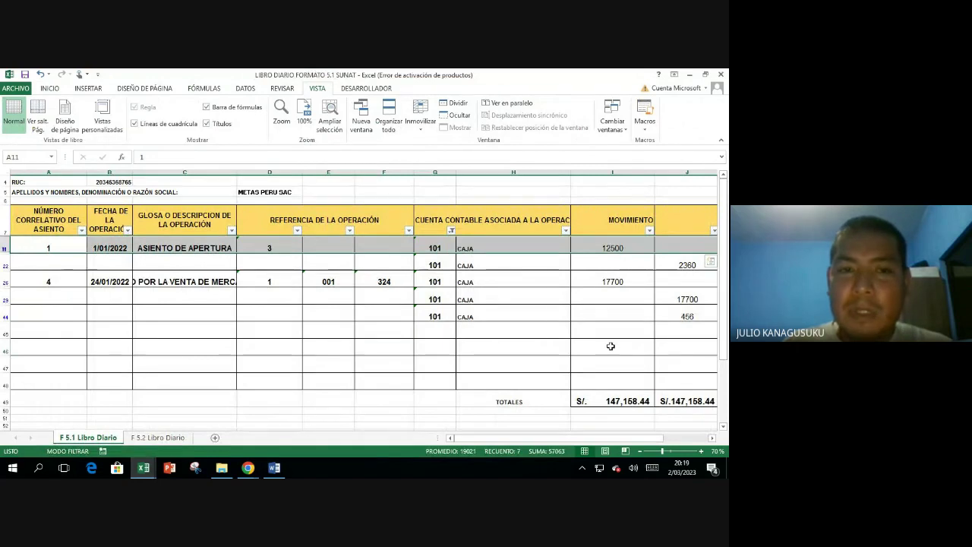
pyautogui.moveTo(577, 438)
pyautogui.mouseDown()
pyautogui.moveTo(587, 441)
pyautogui.moveTo(578, 439)
pyautogui.mouseUp()
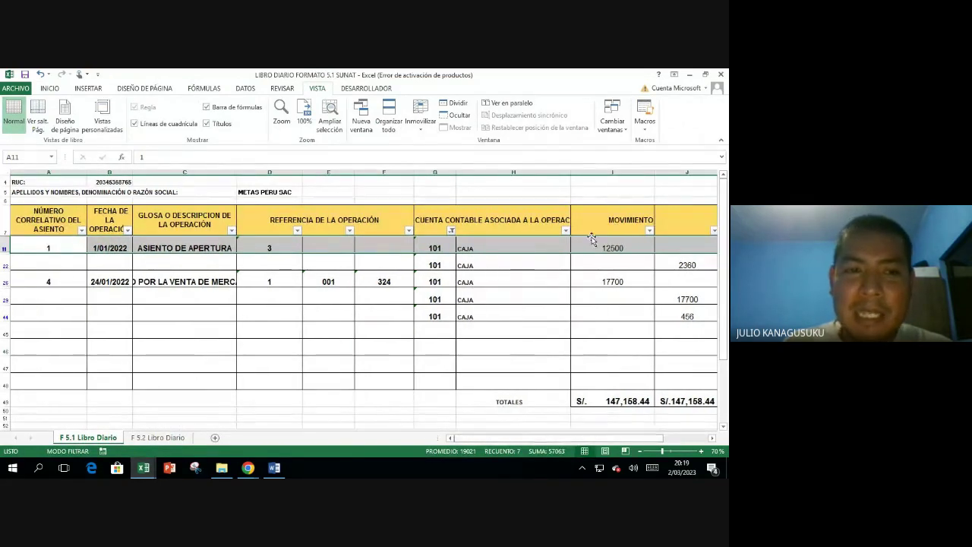
pyautogui.click(684, 263)
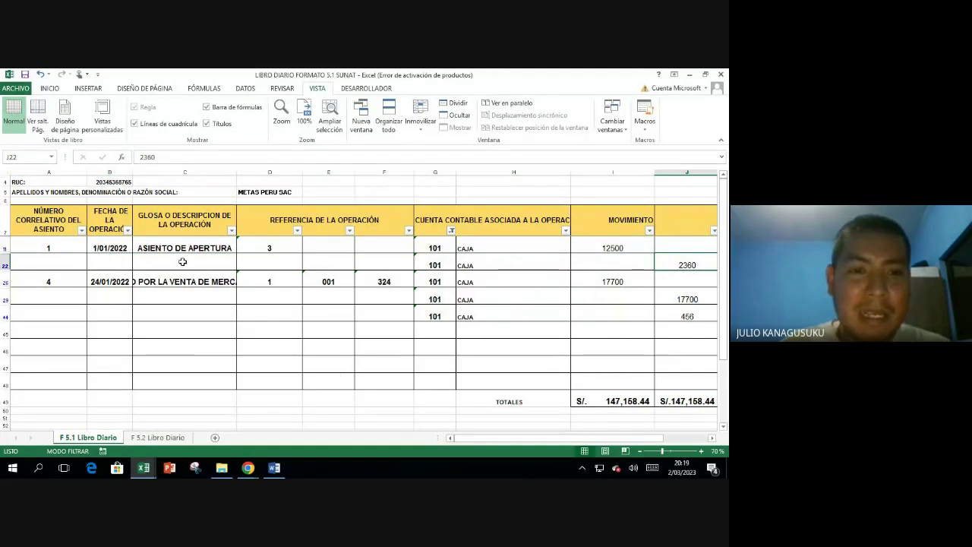
pyautogui.click(221, 263)
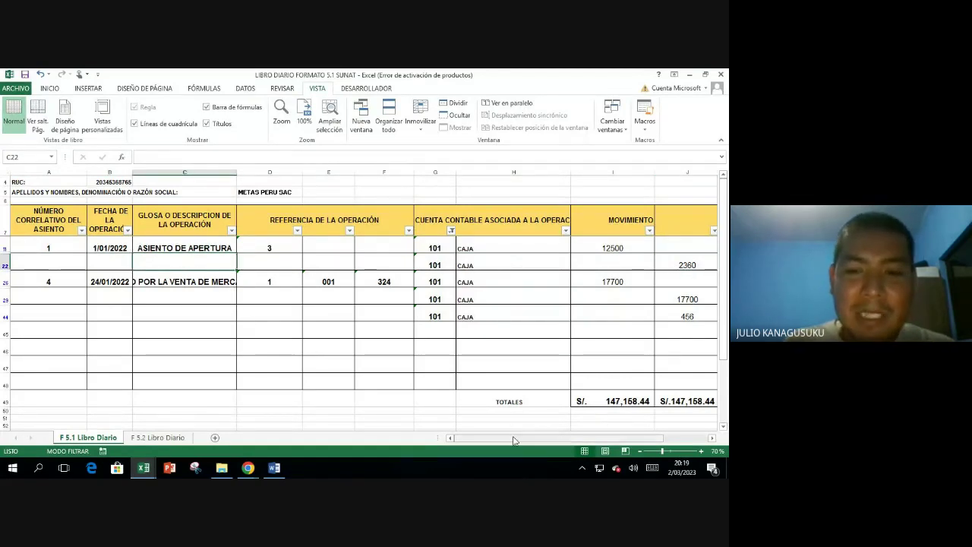
pyautogui.moveTo(516, 439); pyautogui.dragTo(530, 445)
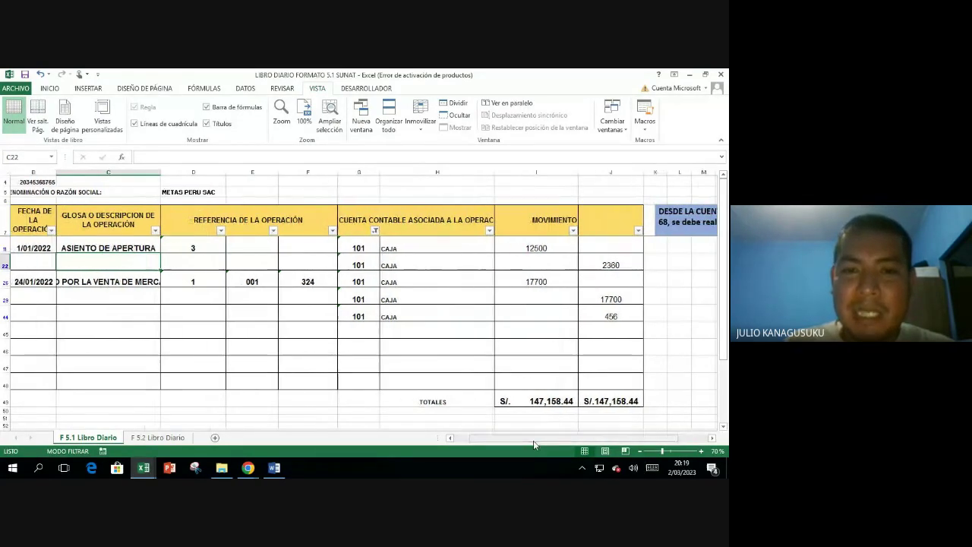
# Set the CUENTA CONTABLE filter to (Seleccionar todo) so every account row shows
pyautogui.click(374, 231)
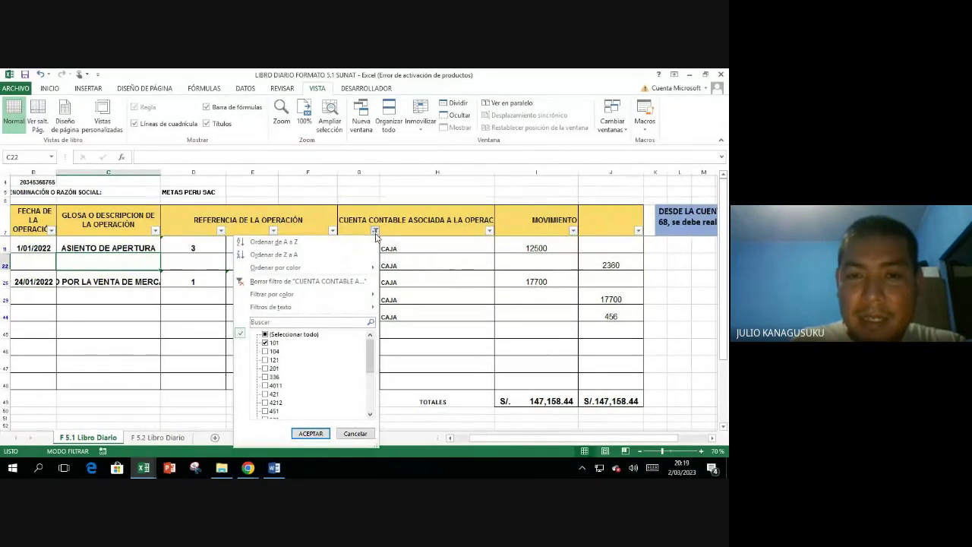
pyautogui.click(391, 245)
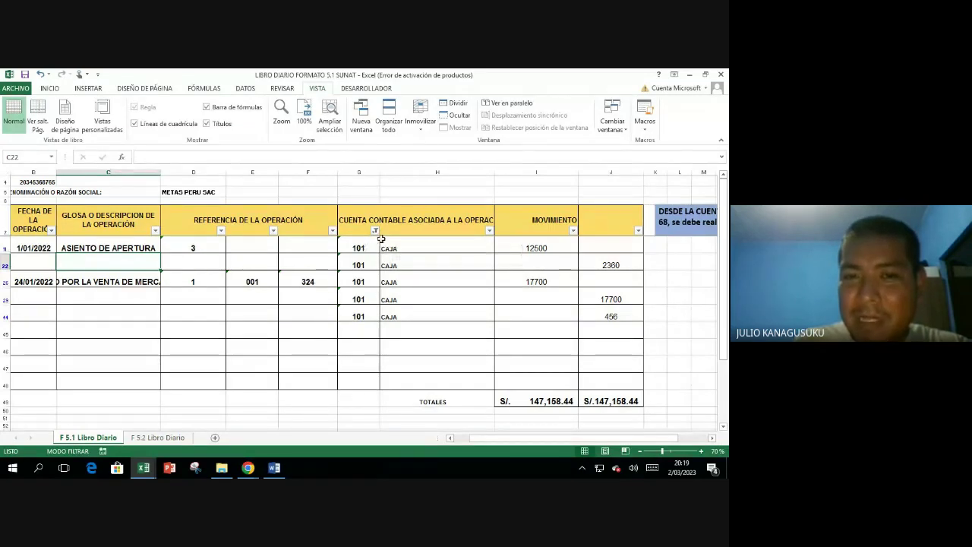
pyautogui.click(375, 231)
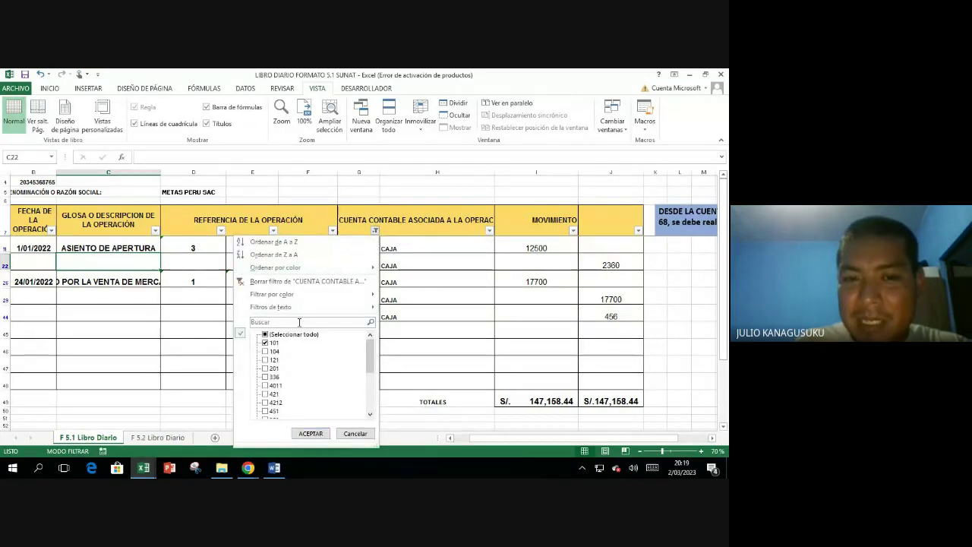
pyautogui.click(296, 336)
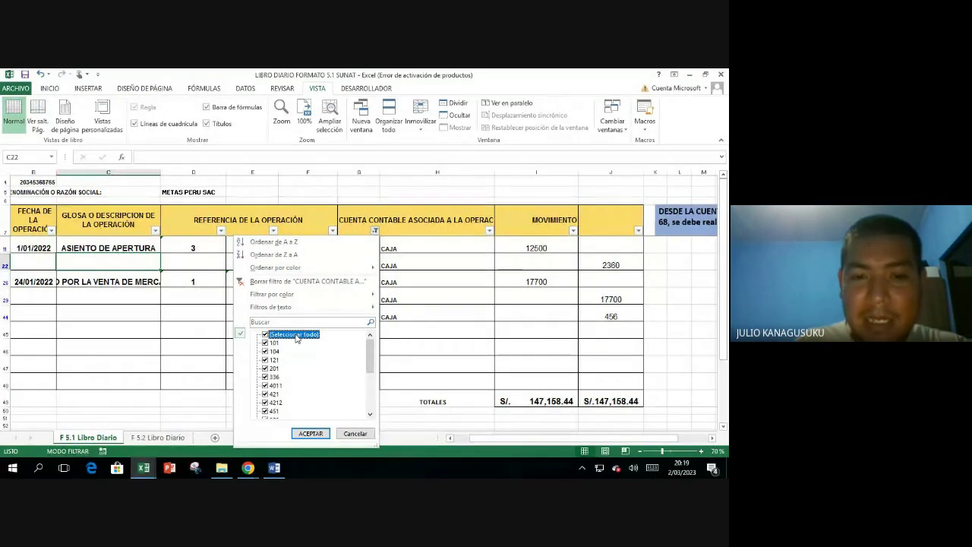
pyautogui.click(310, 433)
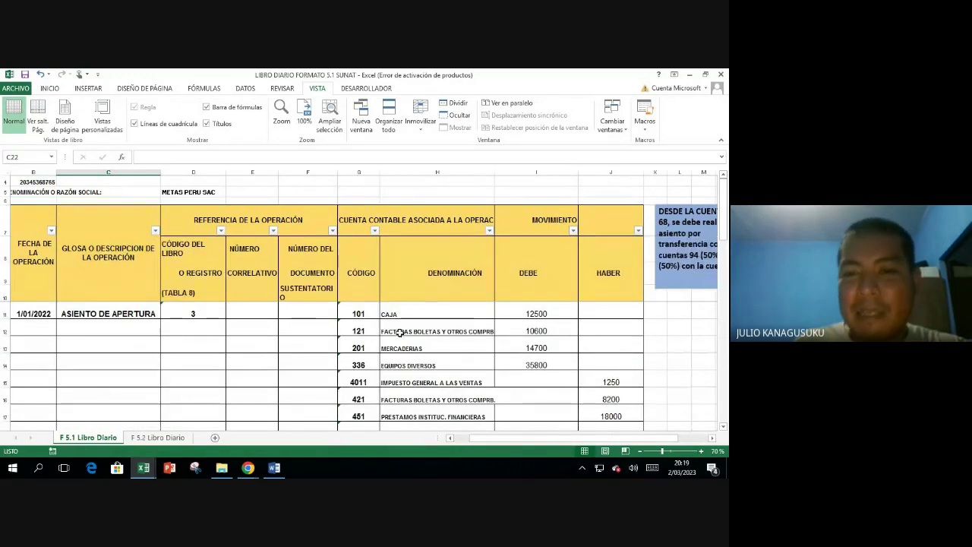
# Scroll the full list and select the 101 CAJA code, name and amount cells
pyautogui.scroll(-1, 403, 316)
pyautogui.scroll(-2, 403, 316)
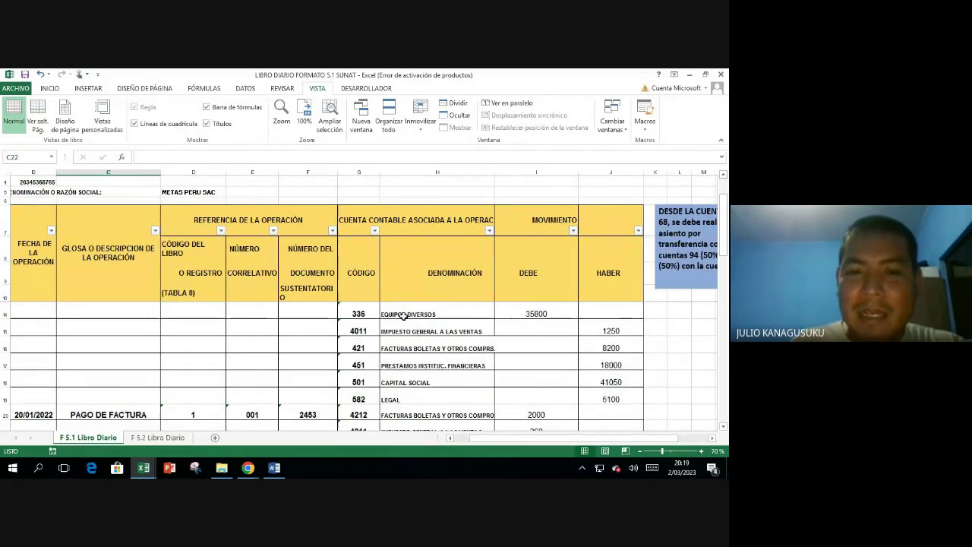
pyautogui.scroll(3, 403, 316)
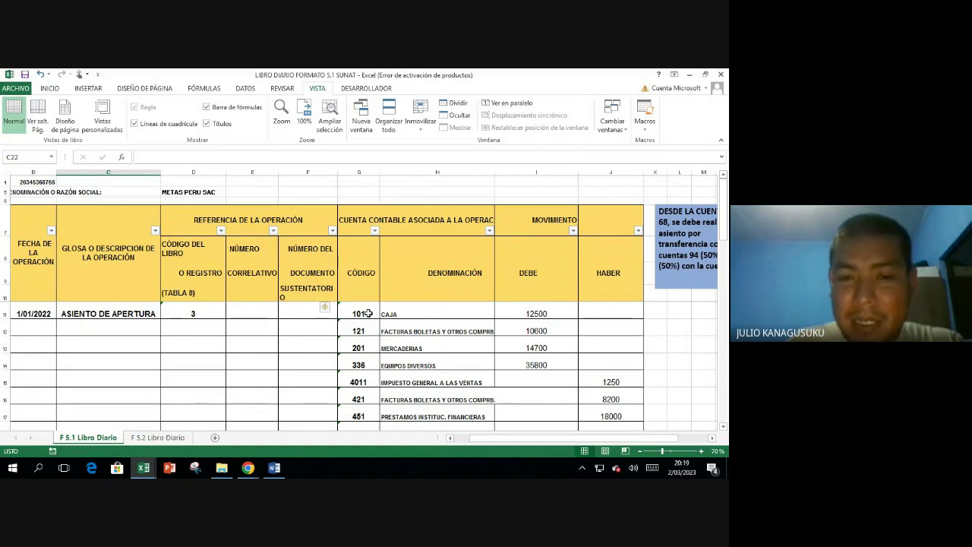
pyautogui.moveTo(358, 314); pyautogui.dragTo(537, 314)
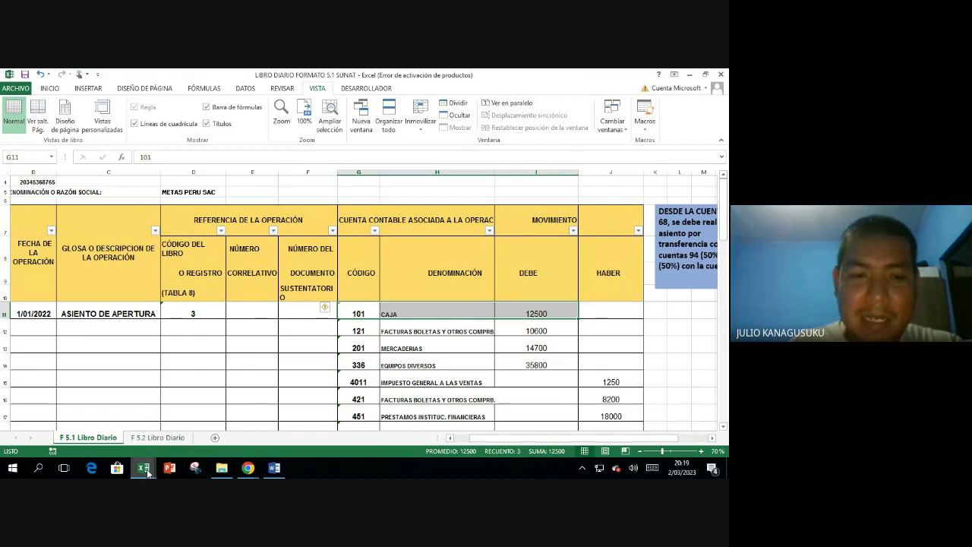
pyautogui.click(143, 468)
# Close the CASO PRÁCTICO LIBRO DIARIO Word document, choosing No guardar
pyautogui.moveTo(44, 294); pyautogui.dragTo(351, 291)
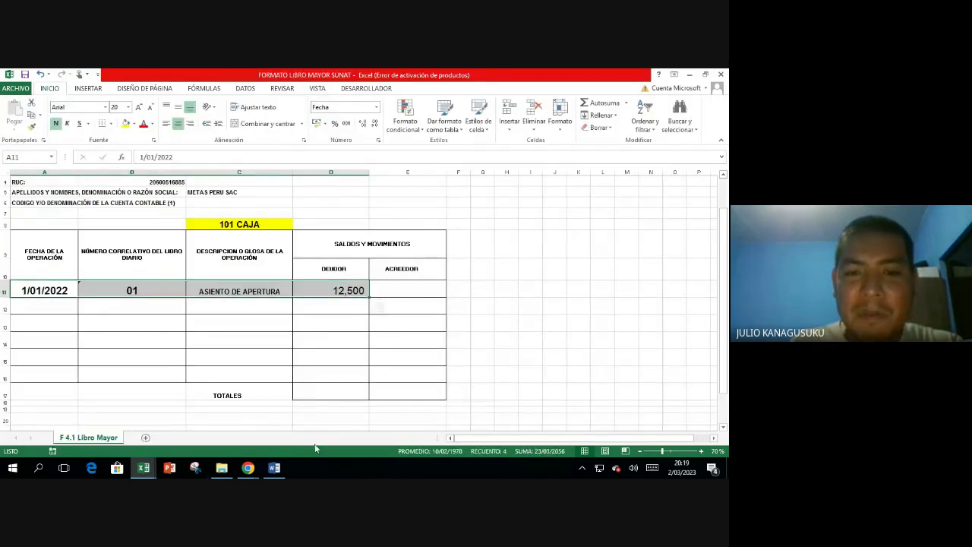
pyautogui.click(275, 467)
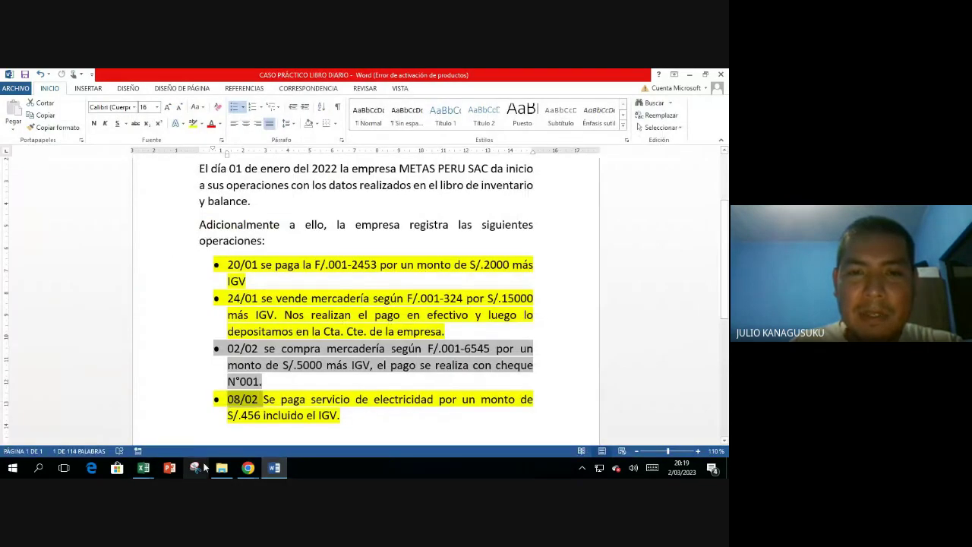
pyautogui.click(721, 74)
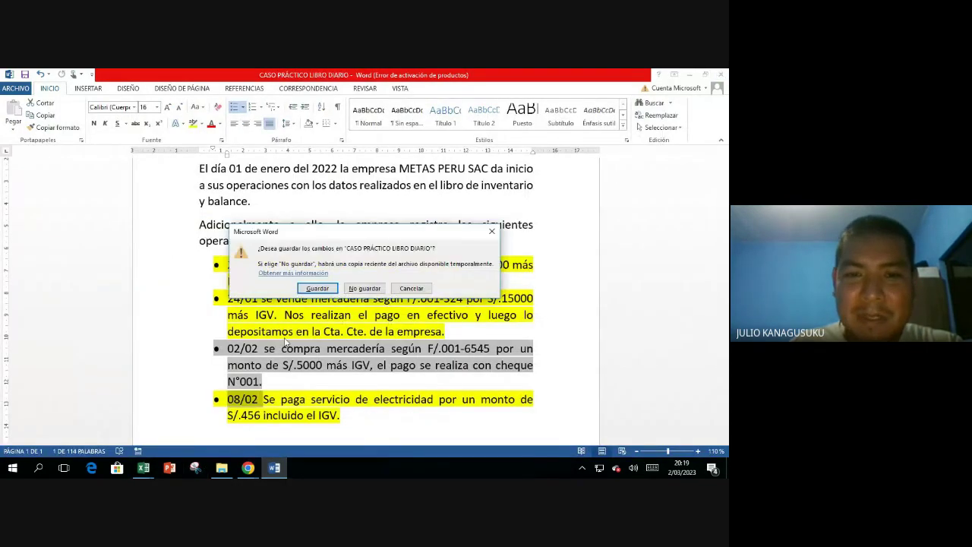
pyautogui.click(353, 287)
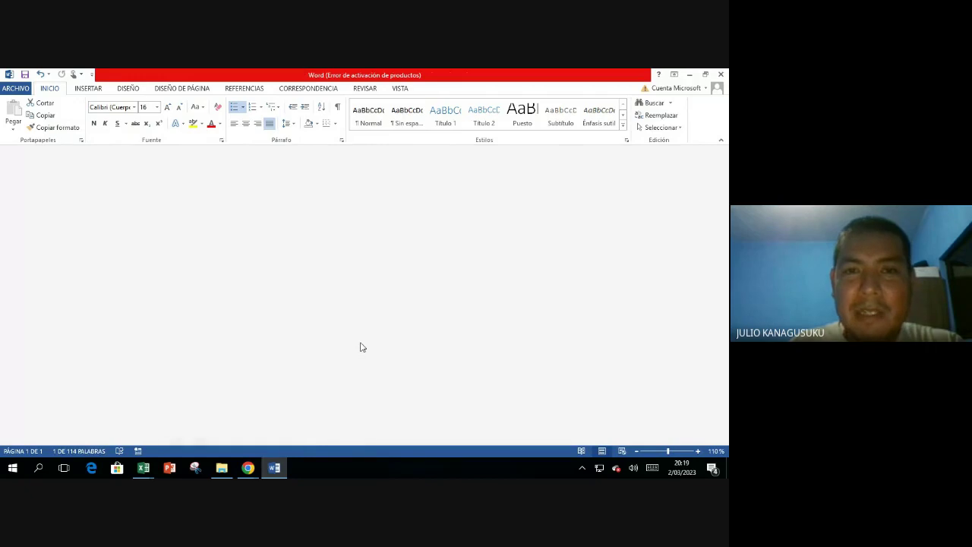
# In the Libro Diario, locate the Caja line of the 20/01 entry and its 2360 credit in J22
pyautogui.moveTo(144, 468)
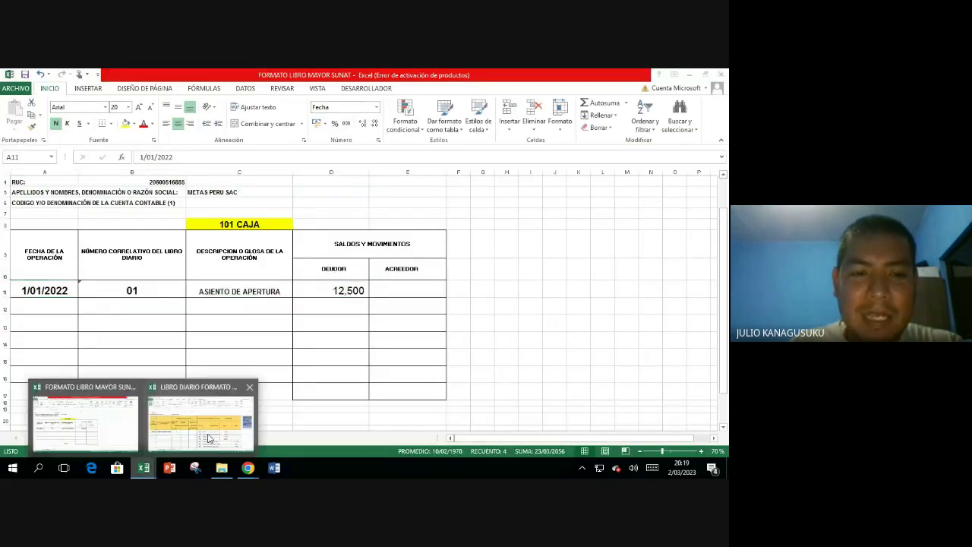
pyautogui.click(209, 438)
pyautogui.click(545, 307)
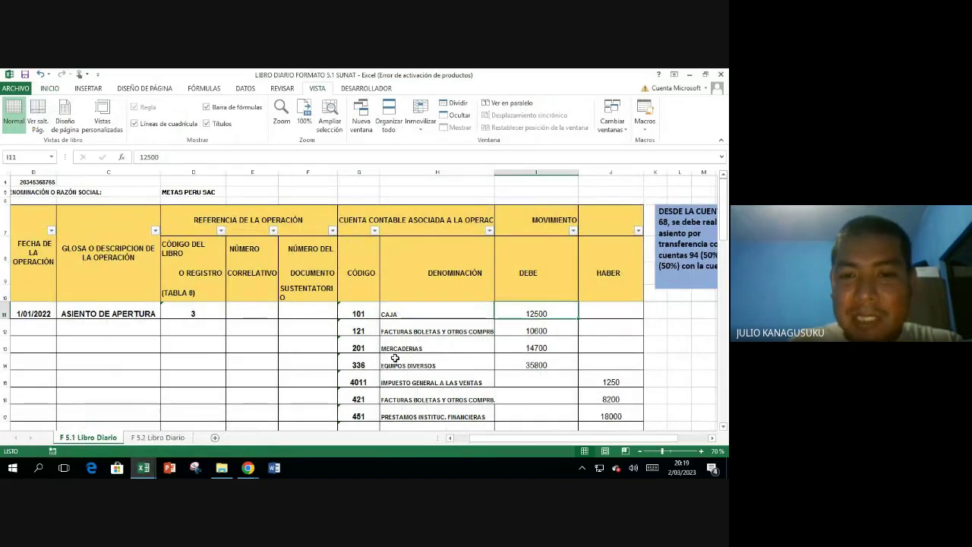
pyautogui.click(372, 321)
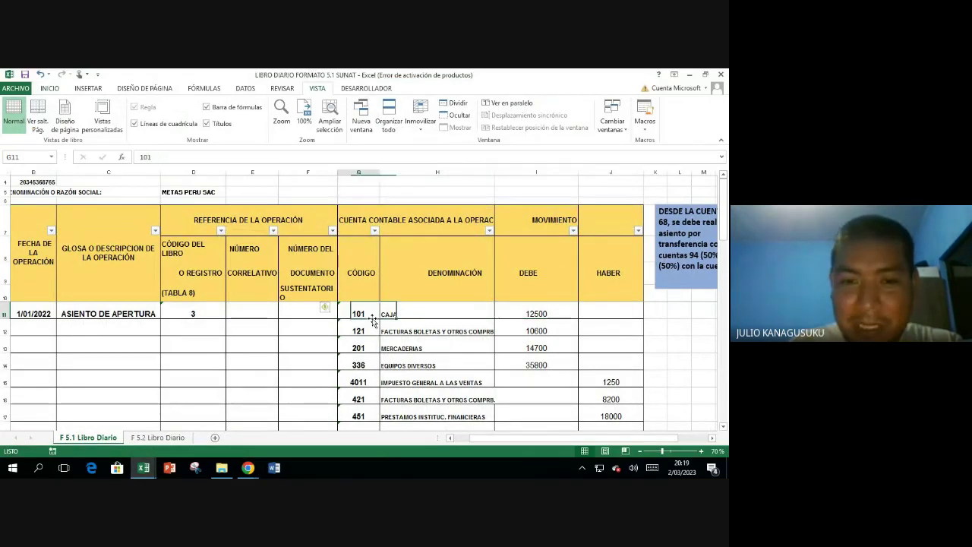
pyautogui.scroll(-2, 372, 327)
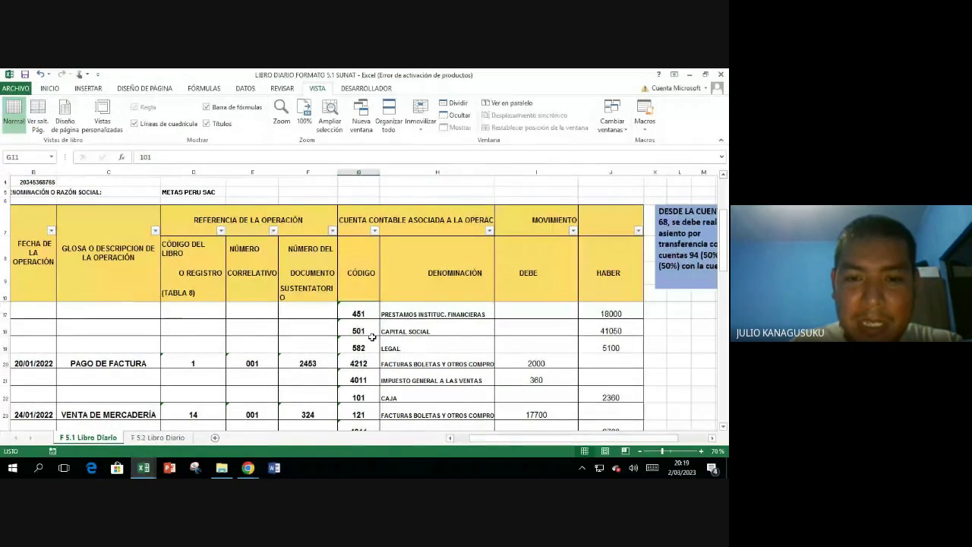
pyautogui.scroll(-1, 372, 337)
pyautogui.click(362, 346)
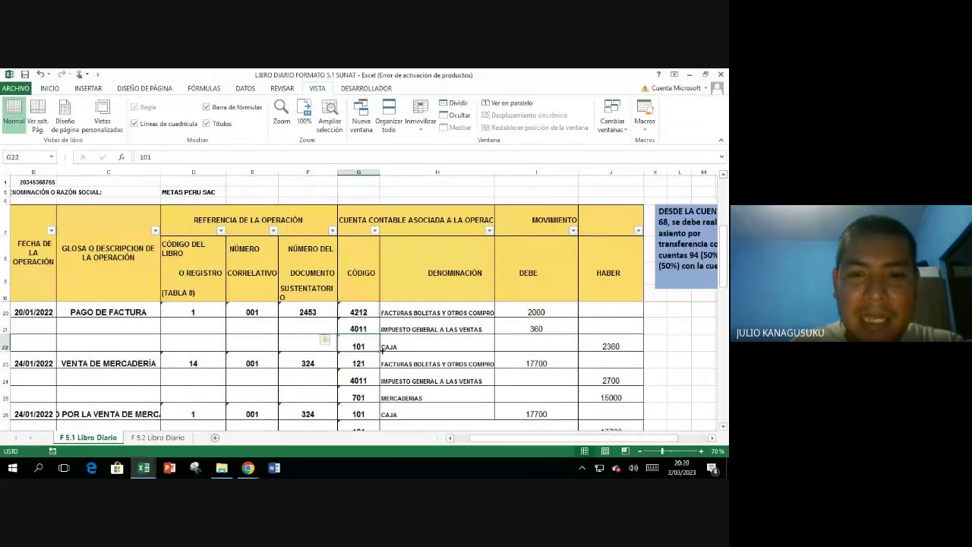
pyautogui.scroll(1, 361, 345)
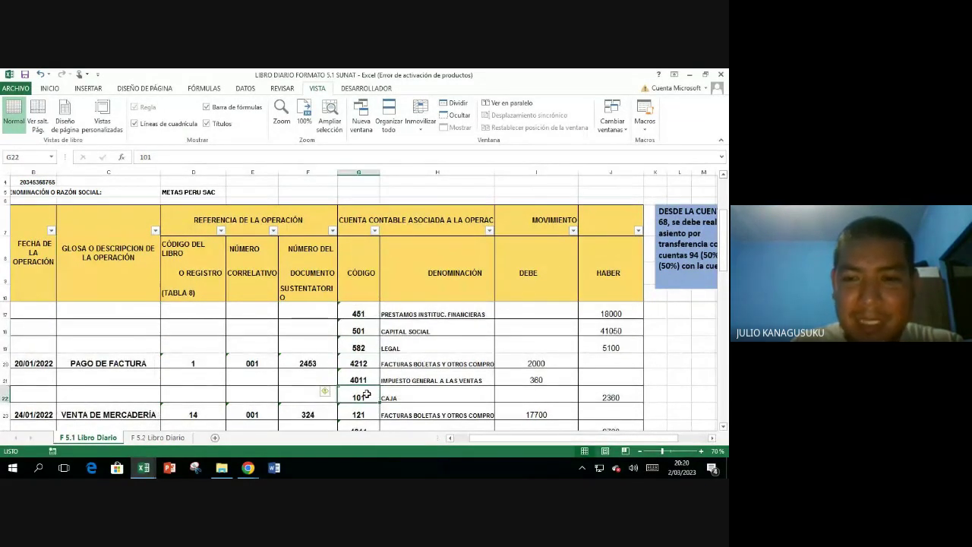
pyautogui.click(619, 396)
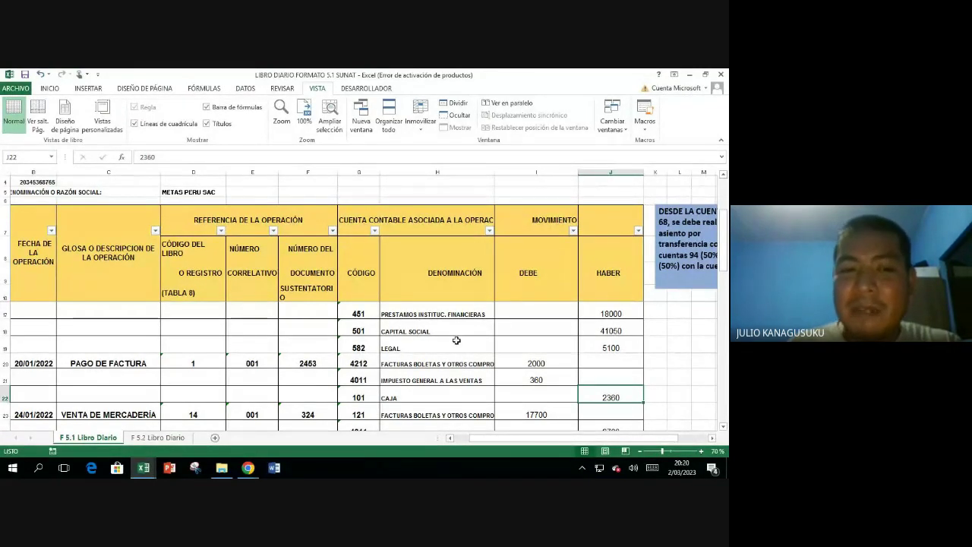
# Scroll through the journal and mark out the 20/01 PAGO DE FACTURA entry rows
pyautogui.scroll(-1, 456, 340)
pyautogui.scroll(1, 457, 340)
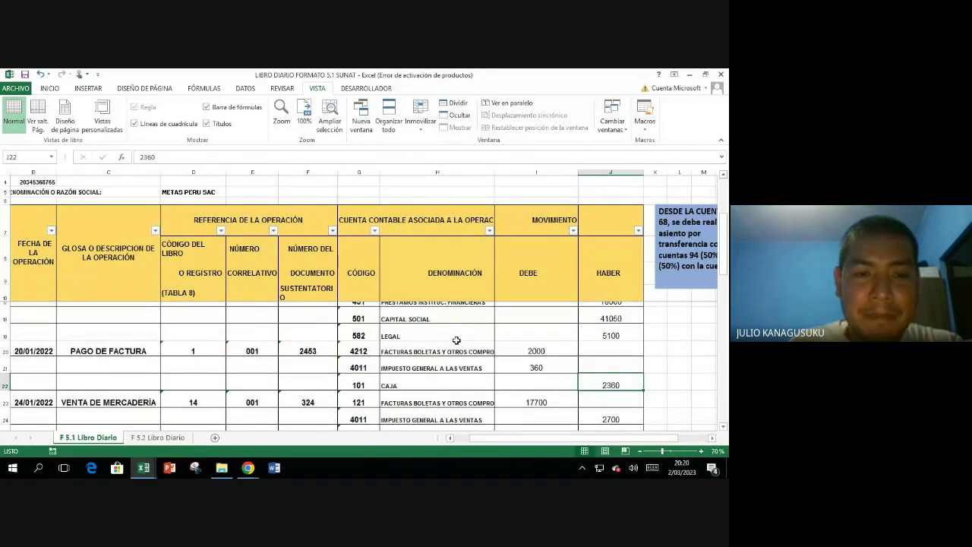
pyautogui.scroll(2, 456, 341)
pyautogui.scroll(-1, 456, 341)
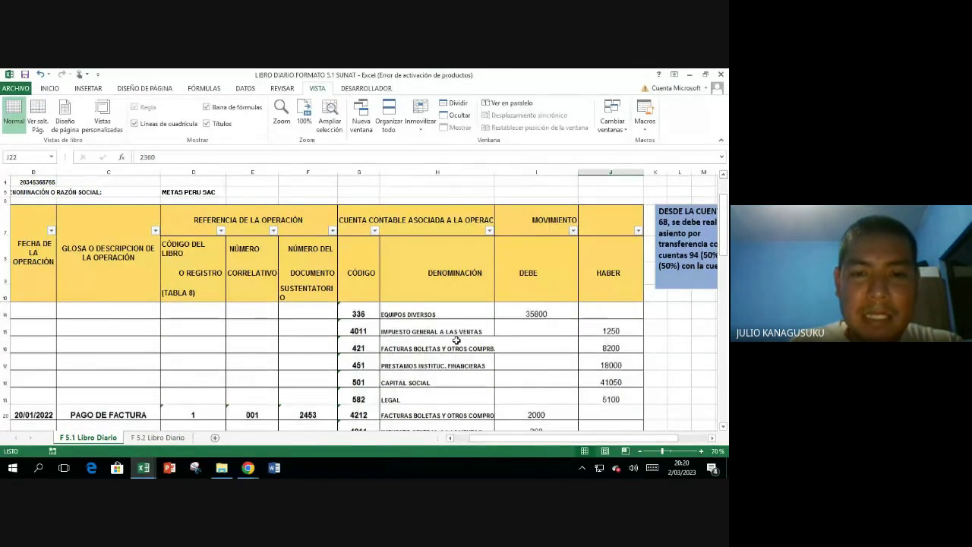
pyautogui.scroll(-2, 456, 340)
pyautogui.scroll(-2, 457, 340)
pyautogui.scroll(-1, 457, 340)
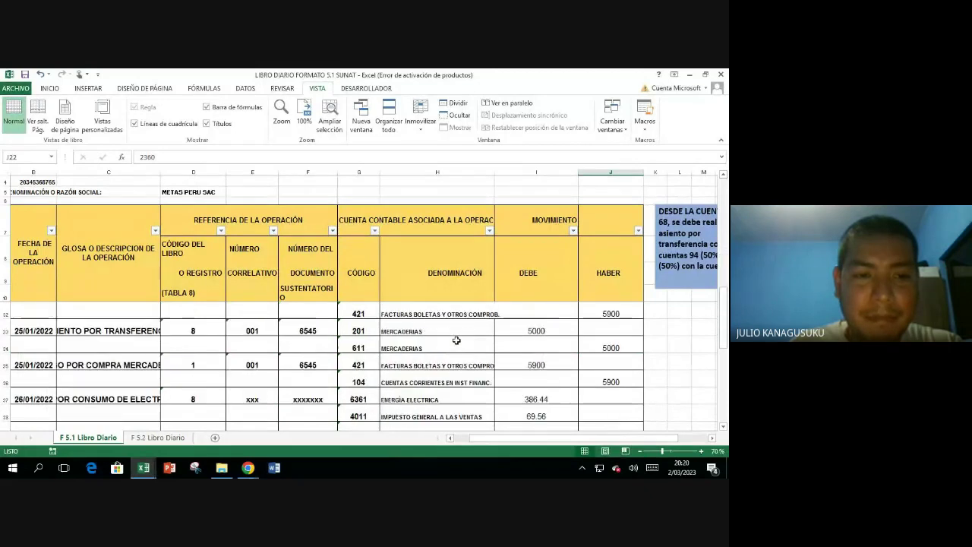
pyautogui.scroll(-1, 457, 341)
pyautogui.scroll(-1, 457, 340)
pyautogui.scroll(3, 457, 340)
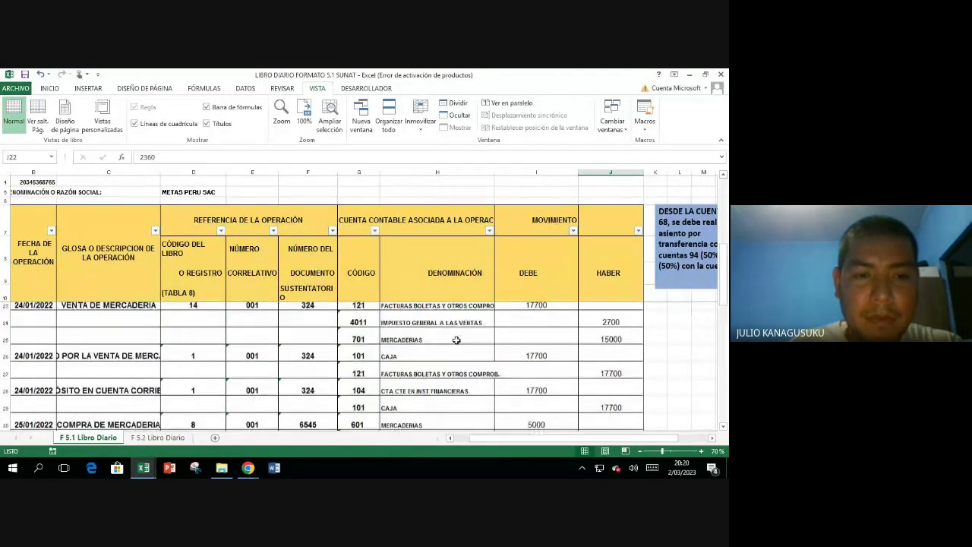
pyautogui.scroll(2, 456, 341)
pyautogui.scroll(2, 457, 341)
pyautogui.scroll(2, 456, 340)
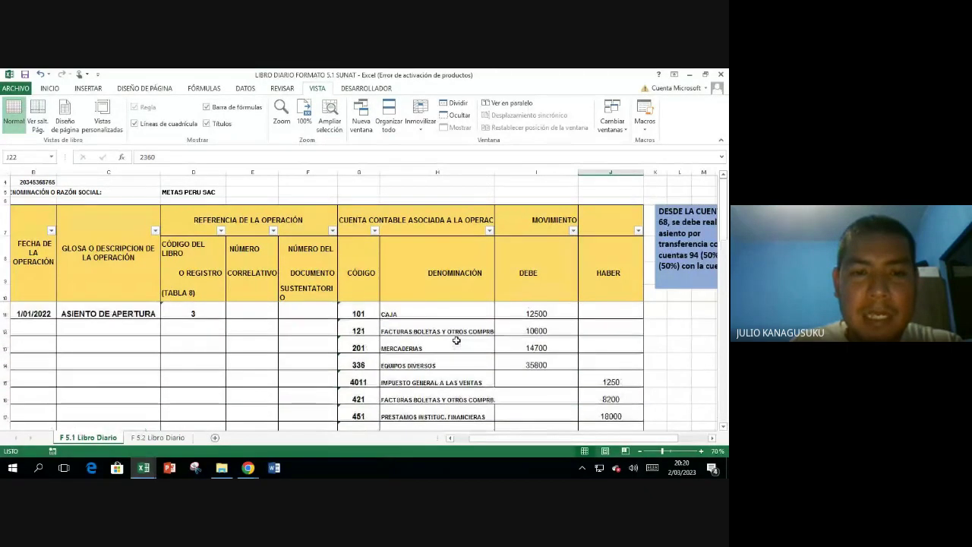
pyautogui.scroll(-2, 457, 340)
pyautogui.scroll(-1, 456, 341)
pyautogui.scroll(1, 450, 340)
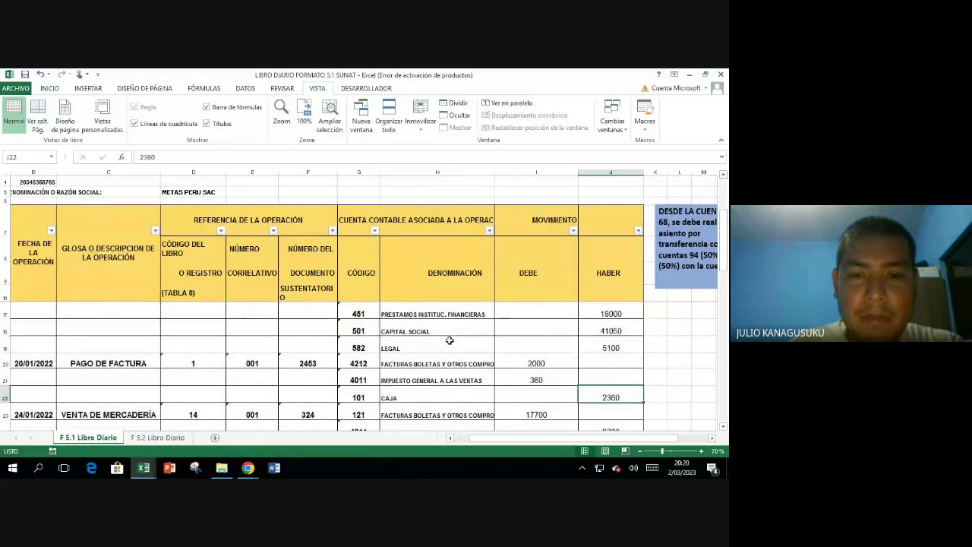
pyautogui.scroll(-1, 430, 367)
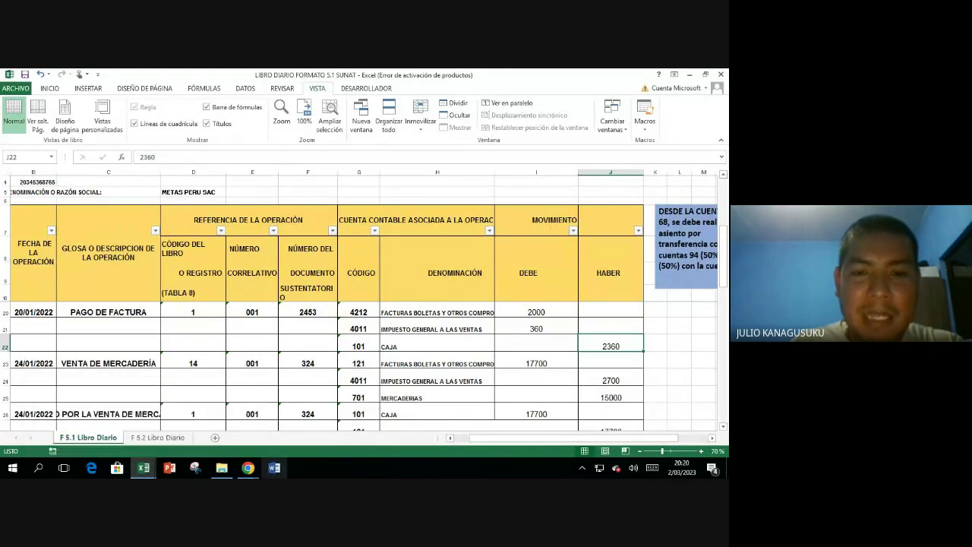
pyautogui.moveTo(30, 311); pyautogui.dragTo(549, 339)
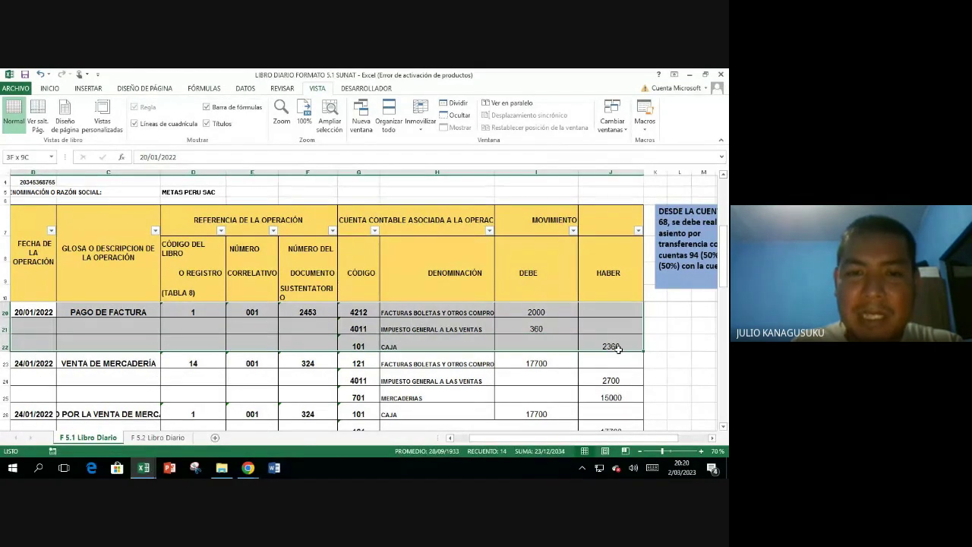
pyautogui.click(324, 340)
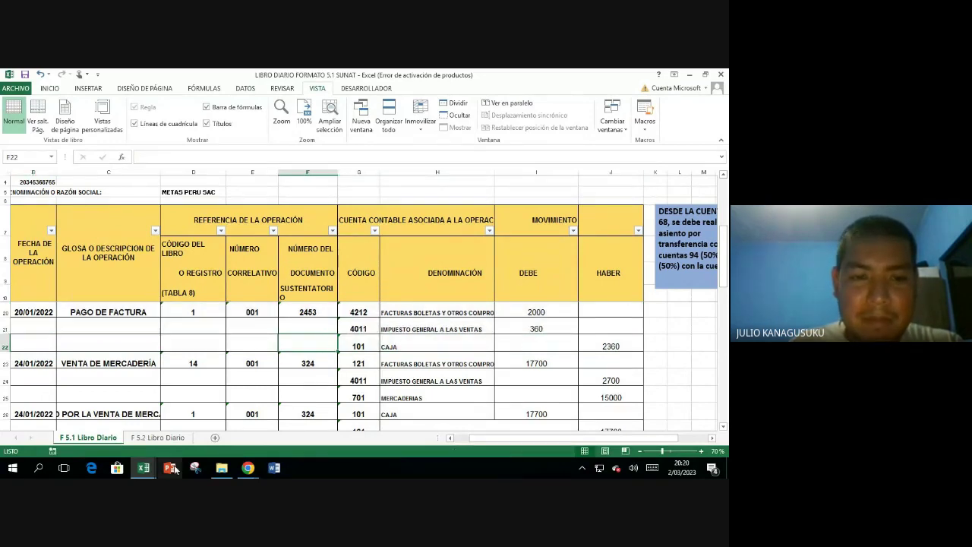
pyautogui.moveTo(140, 468)
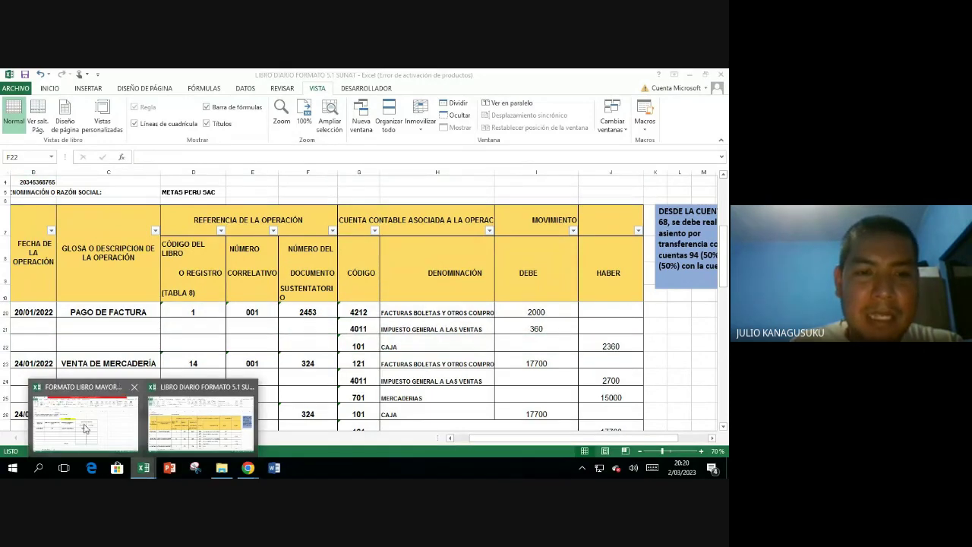
pyautogui.click(107, 423)
# Enter the date 20/01/2022 in cell A12 of the 101 CAJA ledger
pyautogui.click(66, 311)
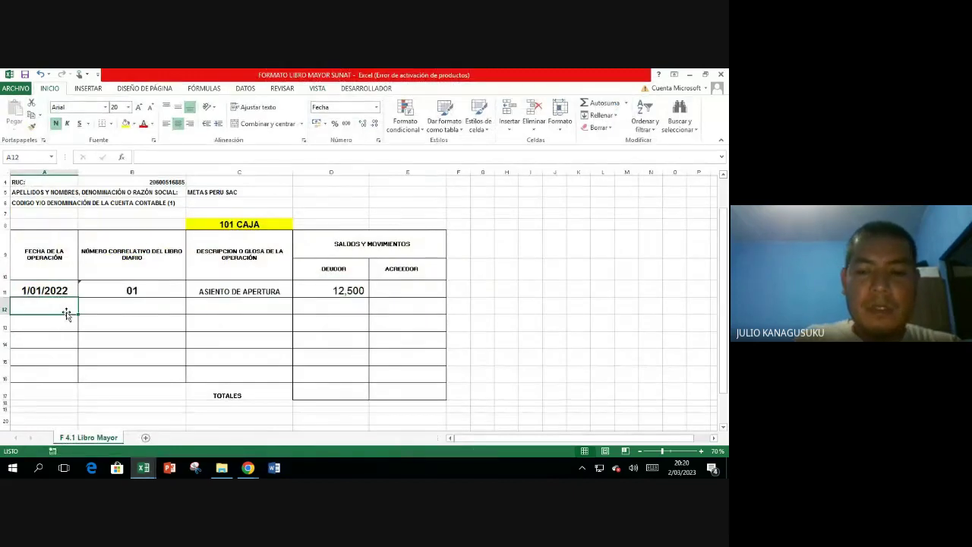
pyautogui.write('20-1-22')
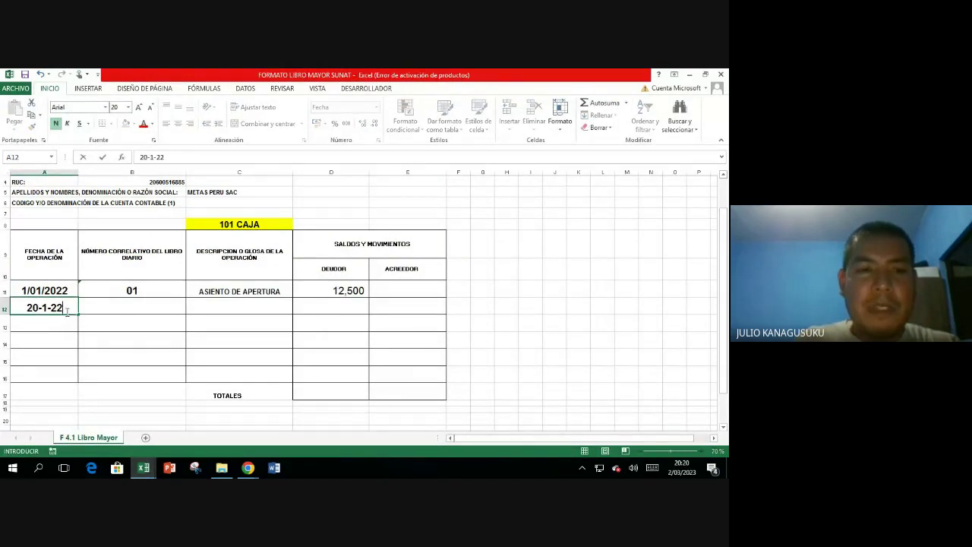
pyautogui.press('Return')
pyautogui.press('Right')
pyautogui.press('Up')
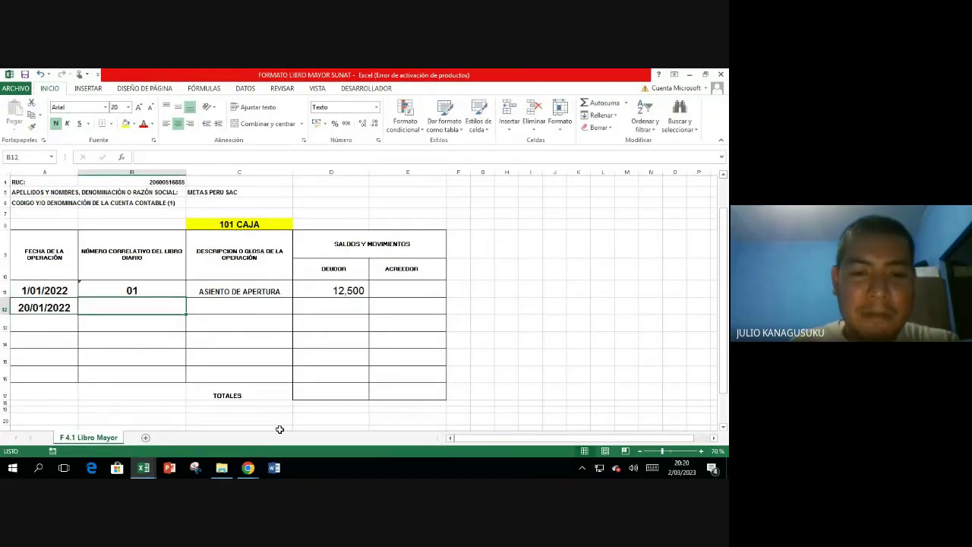
# Check entry number 2 in the Libro Diario and enter 02 as the correlative in B12
pyautogui.moveTo(145, 467)
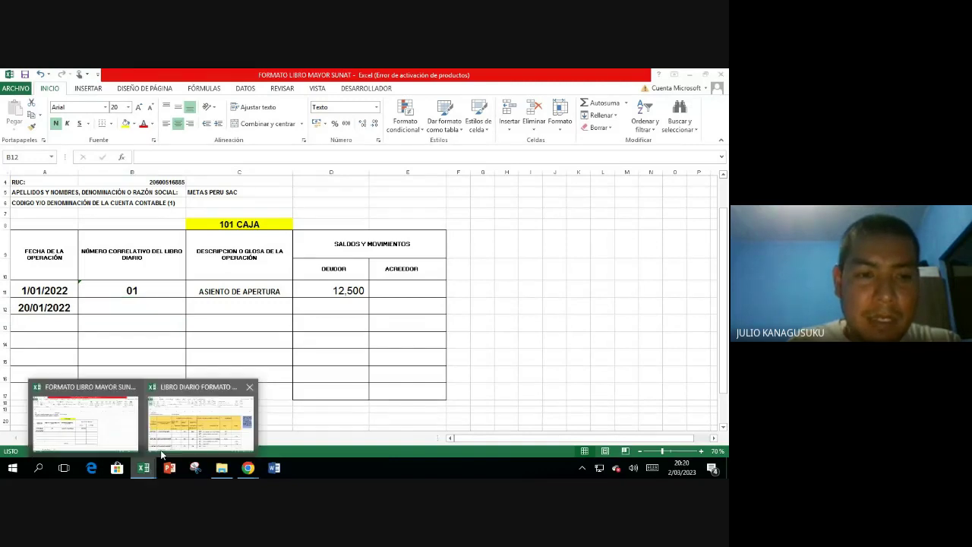
pyautogui.click(162, 448)
pyautogui.click(451, 439)
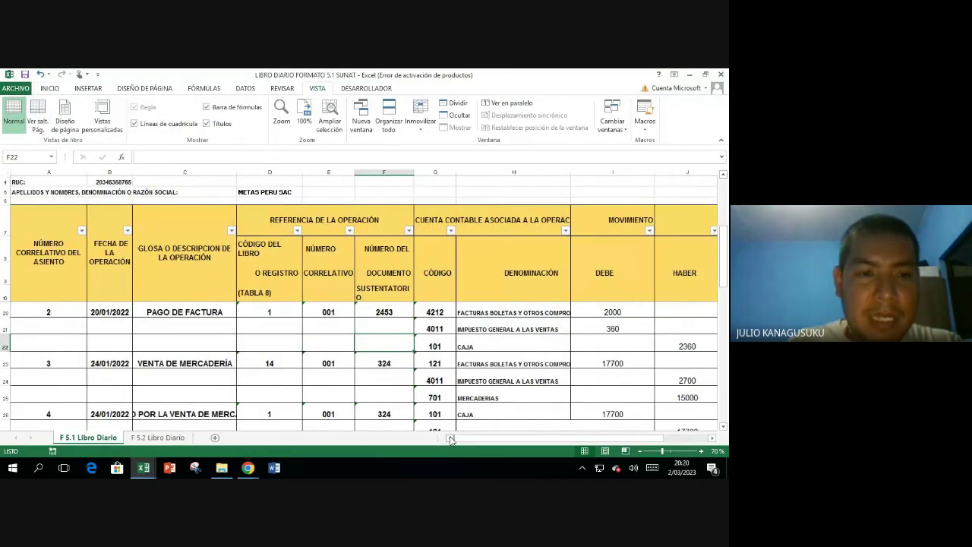
pyautogui.click(68, 309)
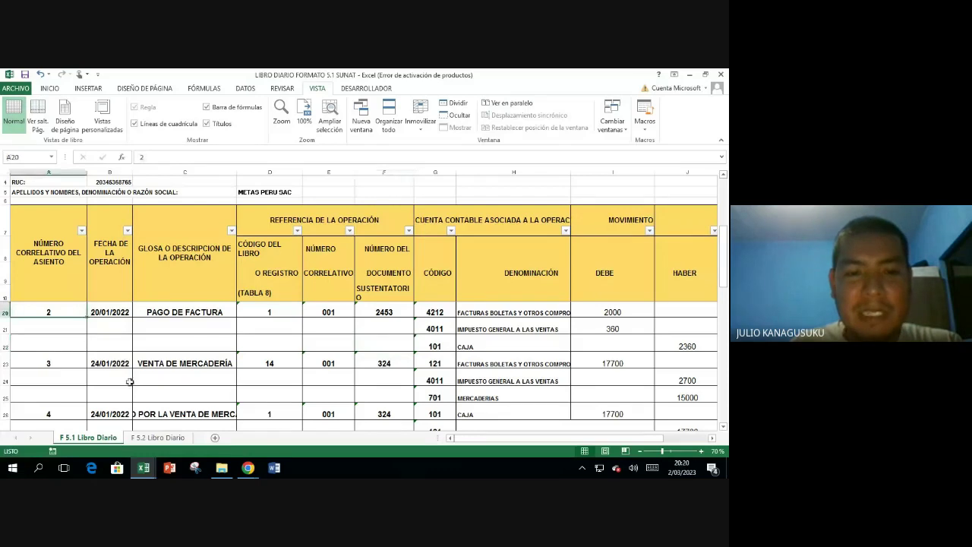
pyautogui.moveTo(144, 468)
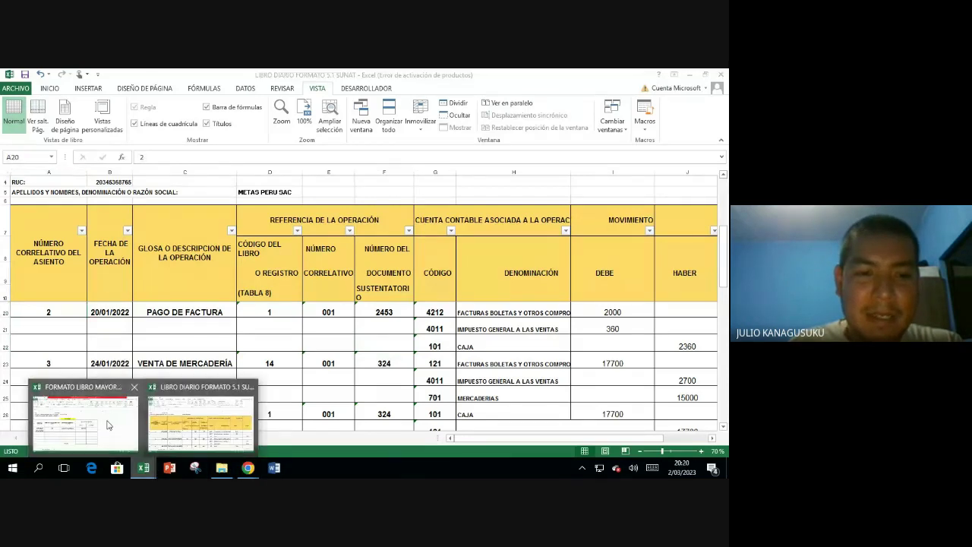
pyautogui.click(107, 425)
pyautogui.click(123, 308)
pyautogui.write('0')
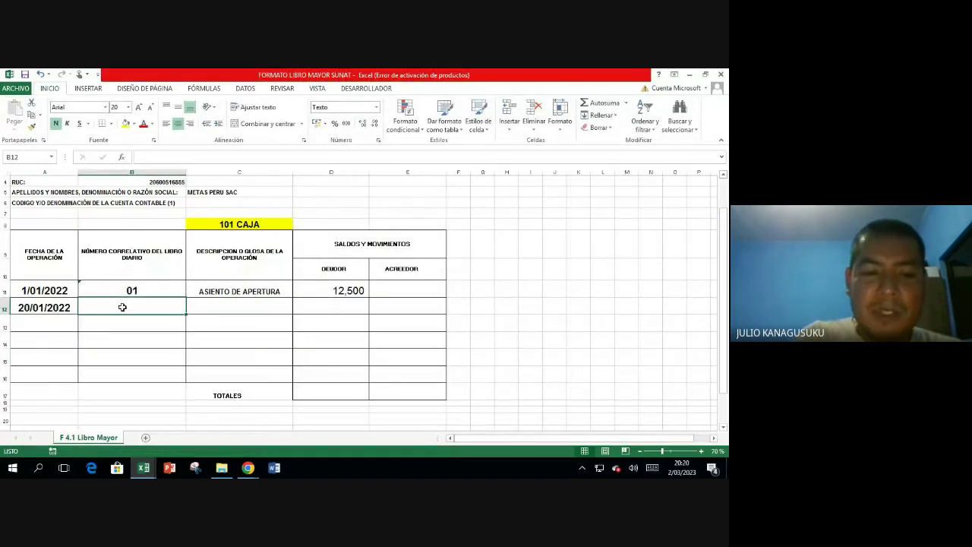
pyautogui.write('2')
pyautogui.press('Tab')
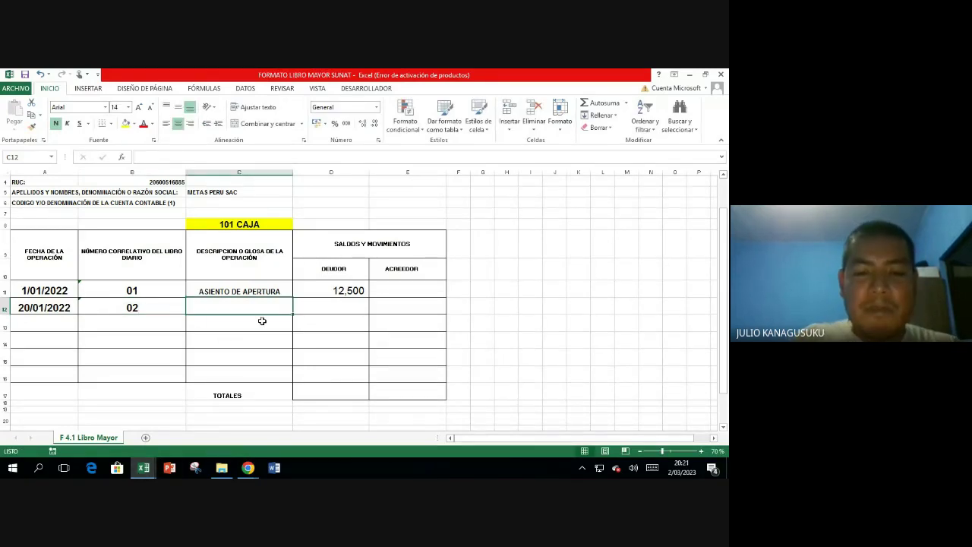
# Enter PAGO DE FACTURA EN EFECTIVO as the description and widen column C
pyautogui.write('PAGO DE FACTURA')
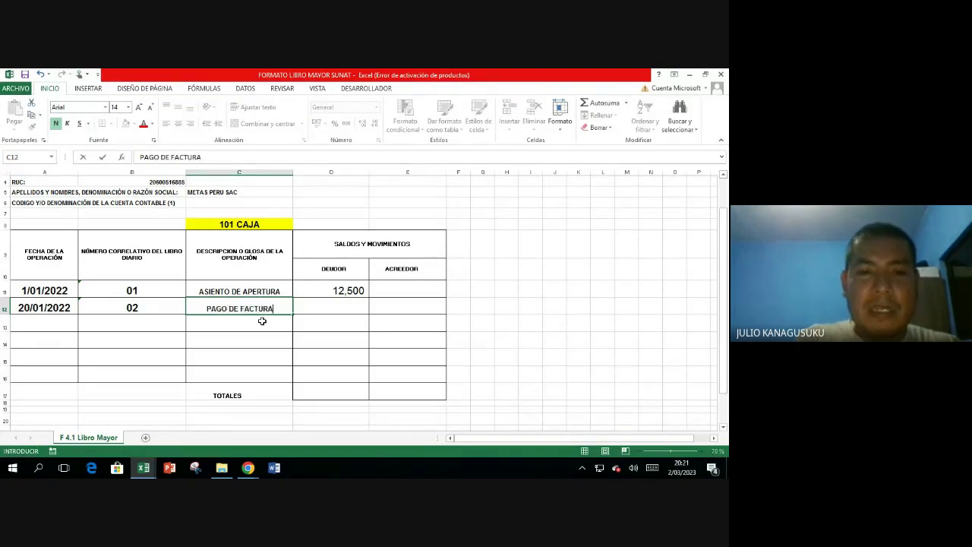
pyautogui.write(' EN EFECTIV')
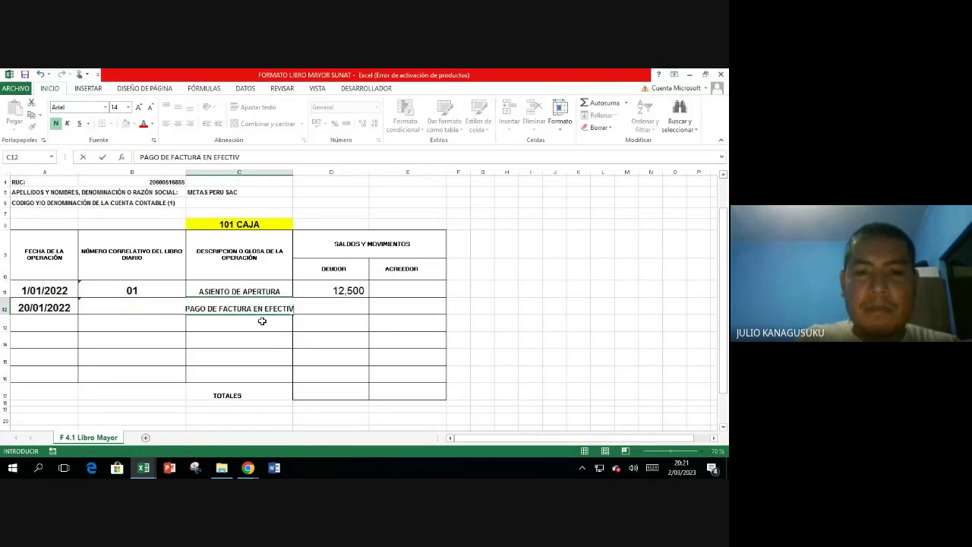
pyautogui.write('O')
pyautogui.press('Return')
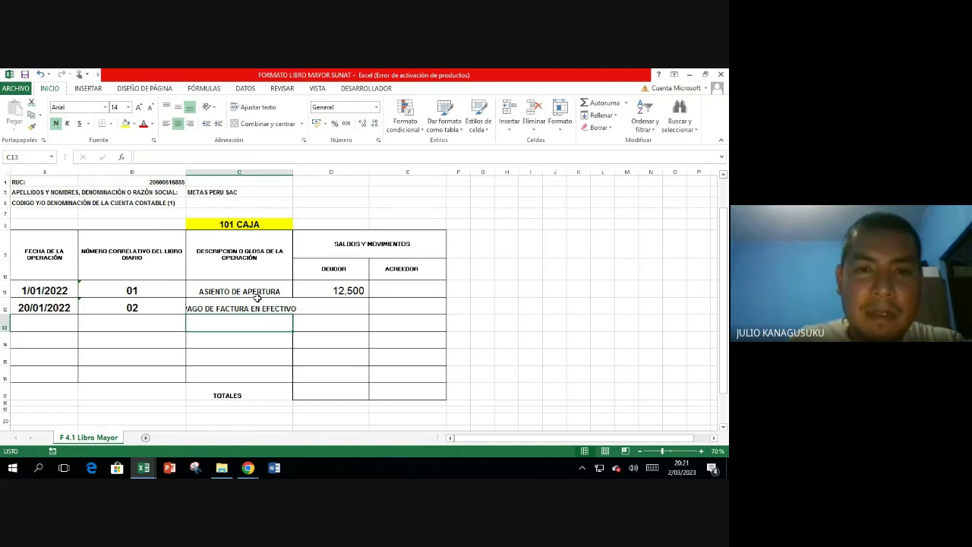
pyautogui.moveTo(293, 172); pyautogui.dragTo(320, 171)
pyautogui.press('Right')
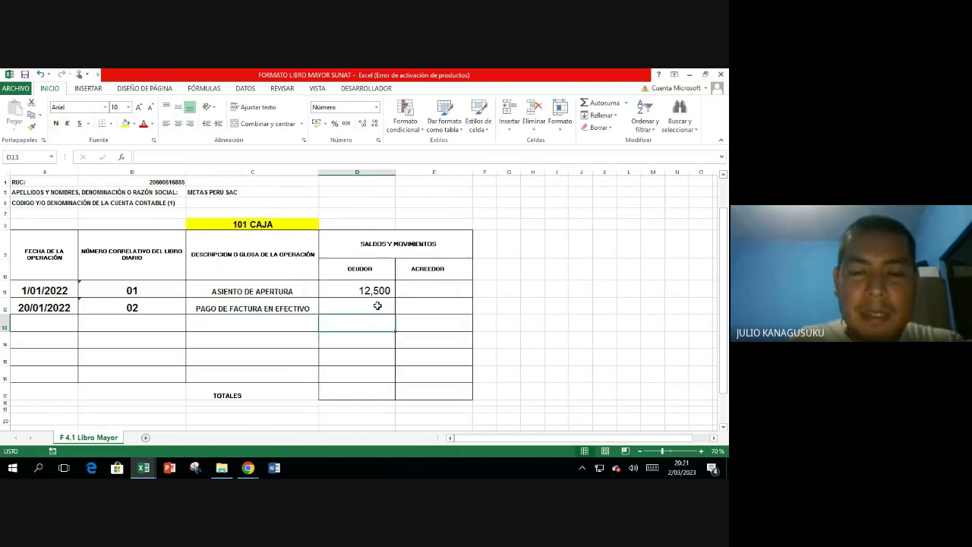
# Confirm the 2360 Caja amount in the Libro Diario and enter it as the credit in E12
pyautogui.moveTo(144, 467)
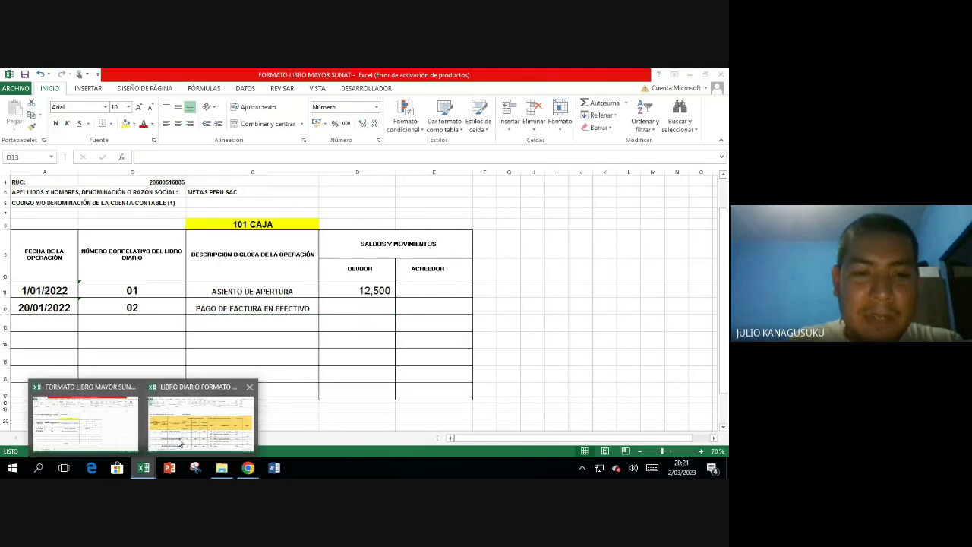
pyautogui.click(191, 430)
pyautogui.click(471, 346)
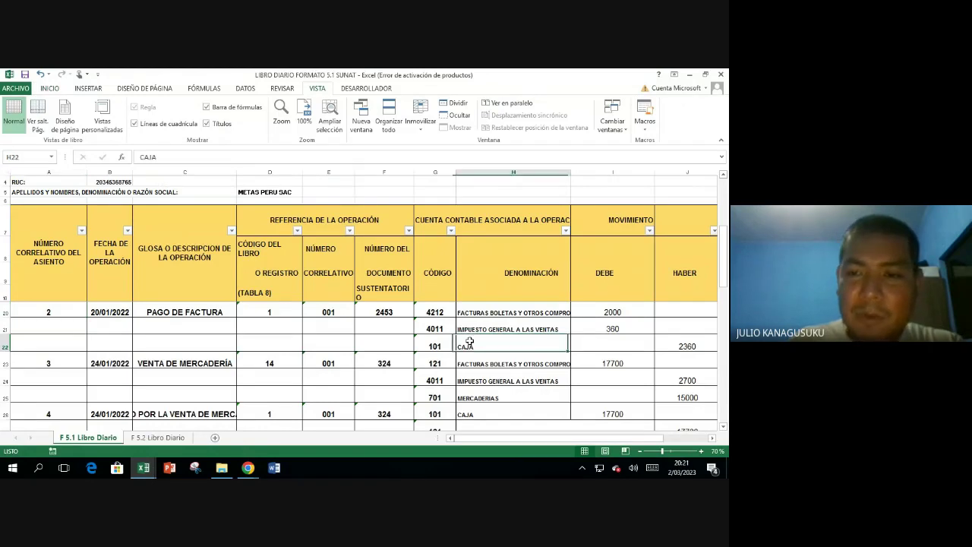
pyautogui.moveTo(446, 346); pyautogui.dragTo(669, 344)
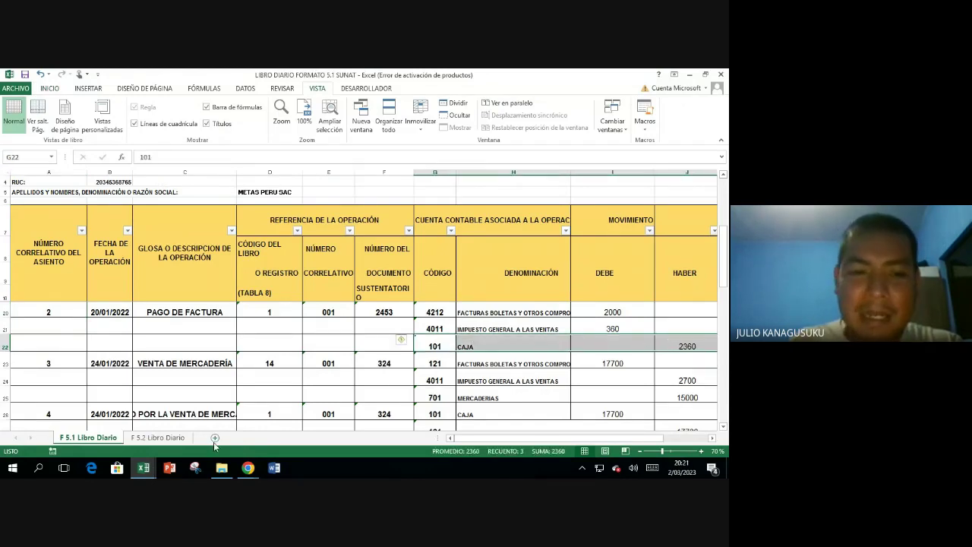
pyautogui.click(145, 468)
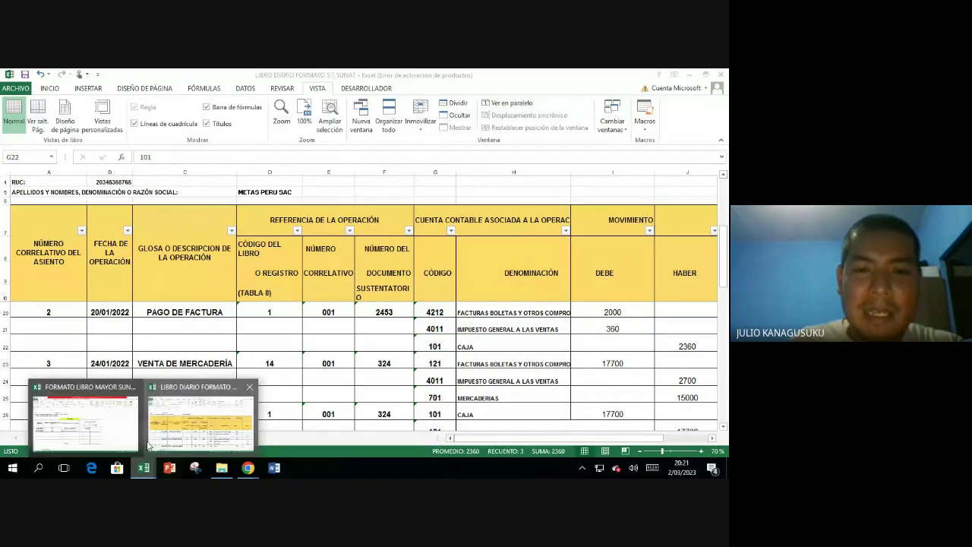
pyautogui.click(114, 422)
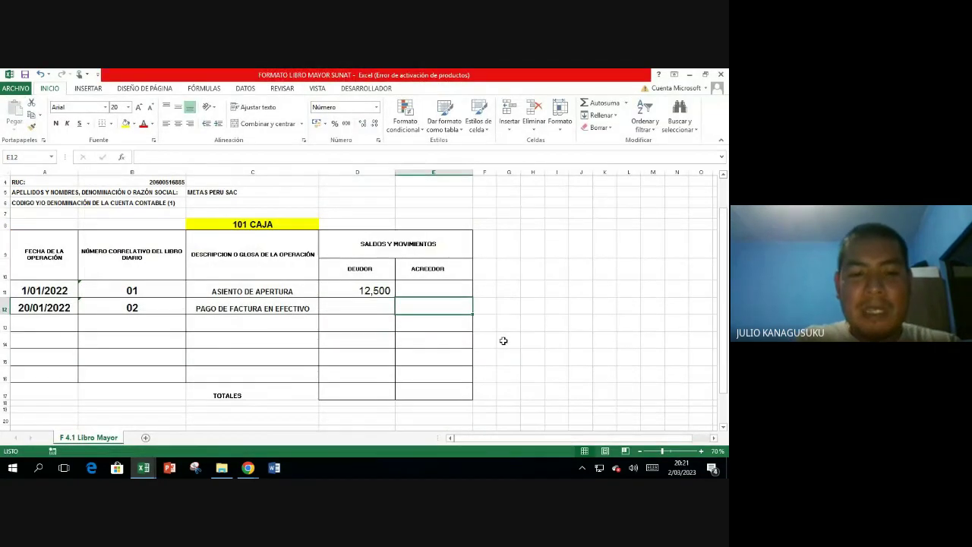
pyautogui.write('2360')
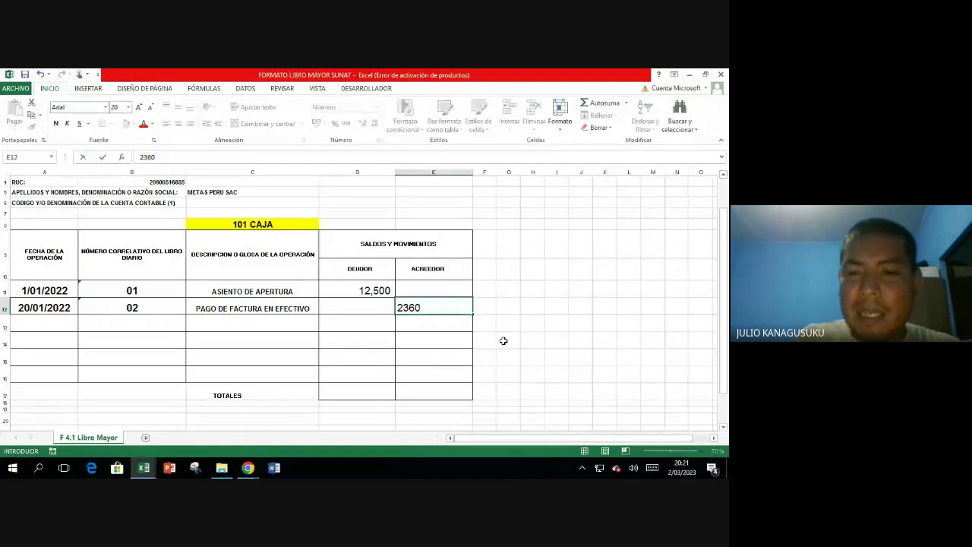
pyautogui.press('Return')
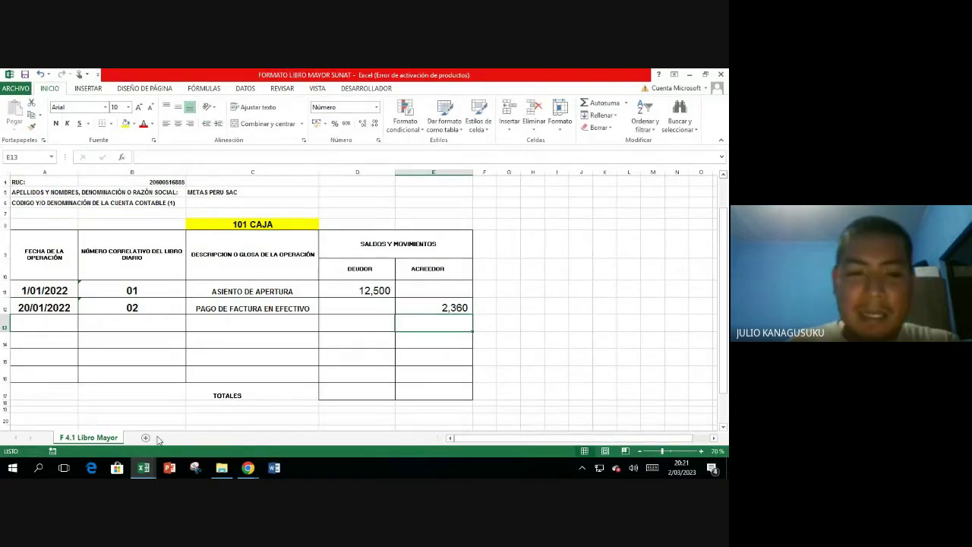
# In the Libro Diario, look up entry 4's CAJA line and its date
pyautogui.click(143, 467)
pyautogui.click(219, 416)
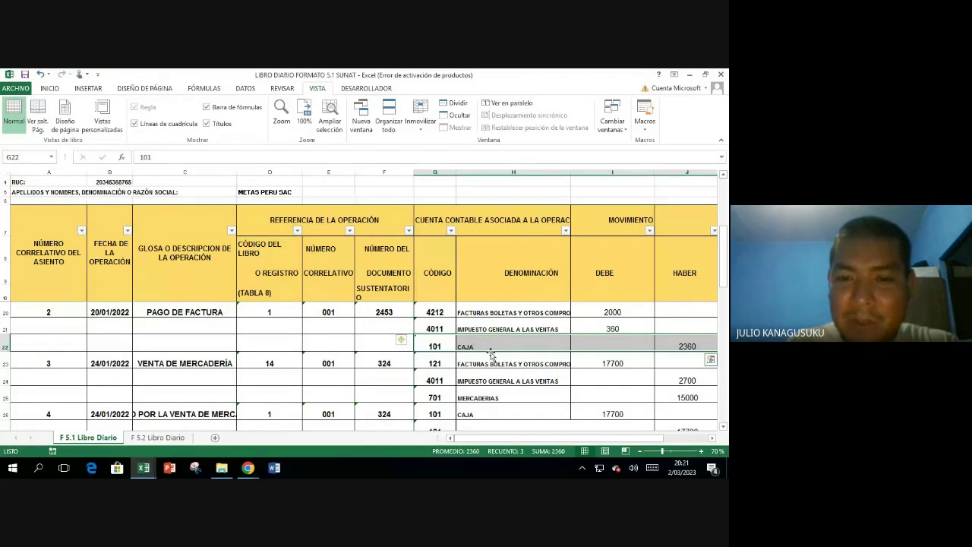
pyautogui.click(446, 357)
pyautogui.scroll(-1, 433, 356)
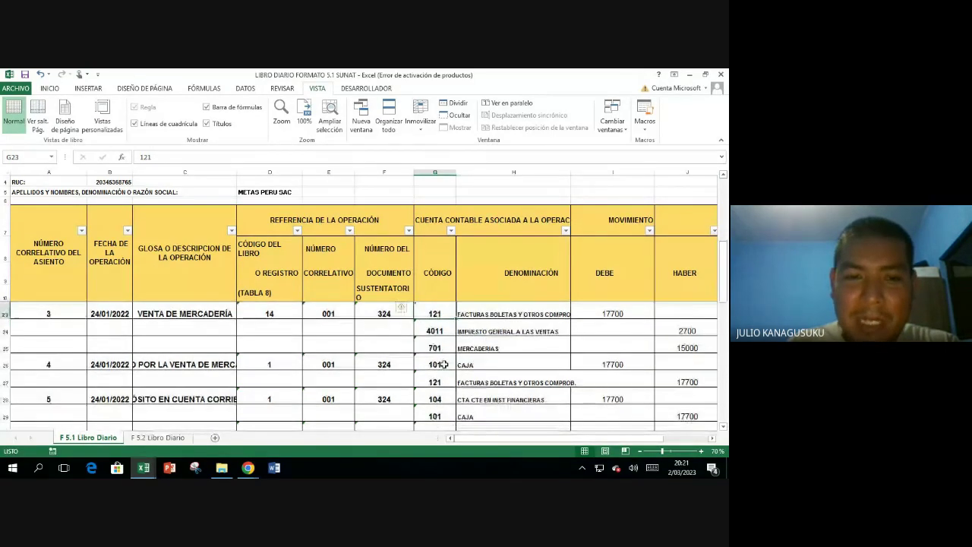
pyautogui.click(434, 365)
pyautogui.scroll(-1, 435, 365)
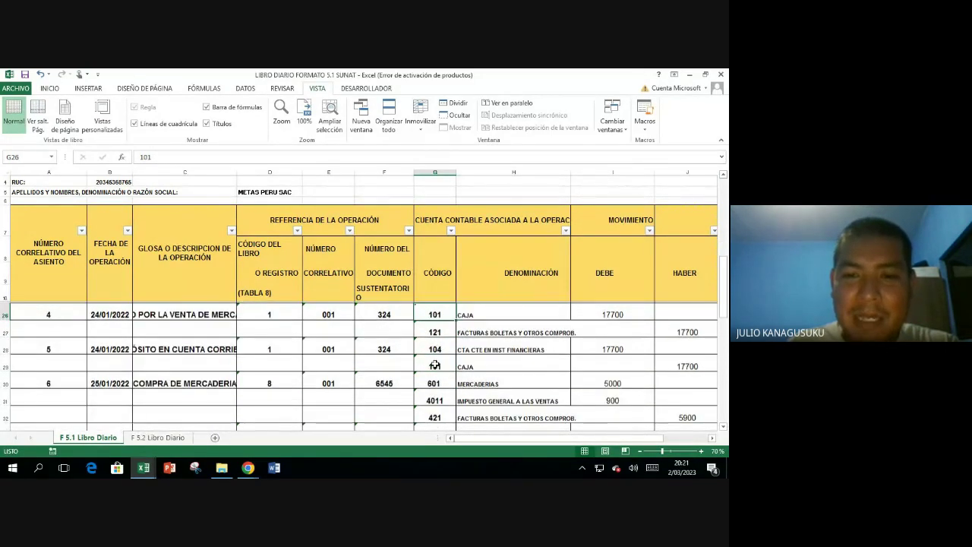
pyautogui.scroll(1, 434, 365)
pyautogui.moveTo(32, 368); pyautogui.dragTo(441, 366)
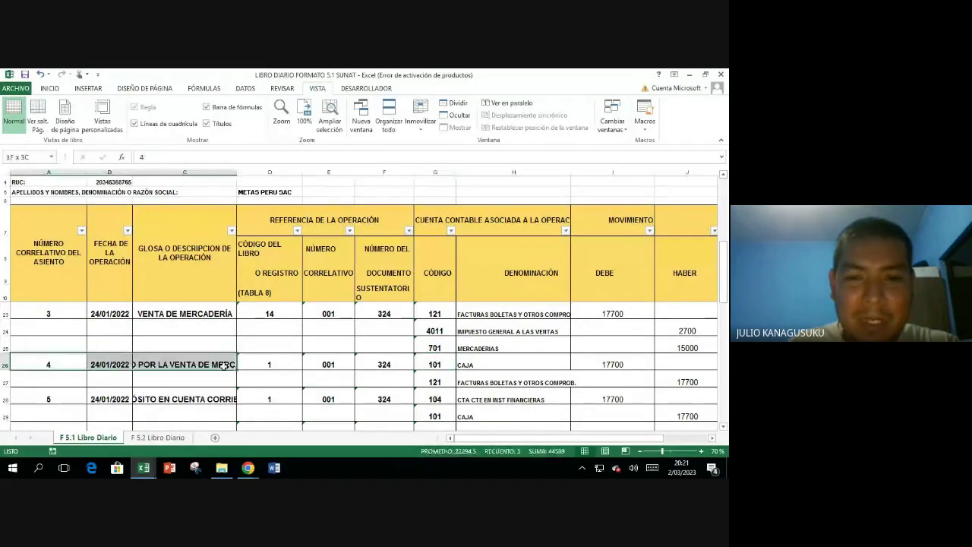
pyautogui.click(109, 364)
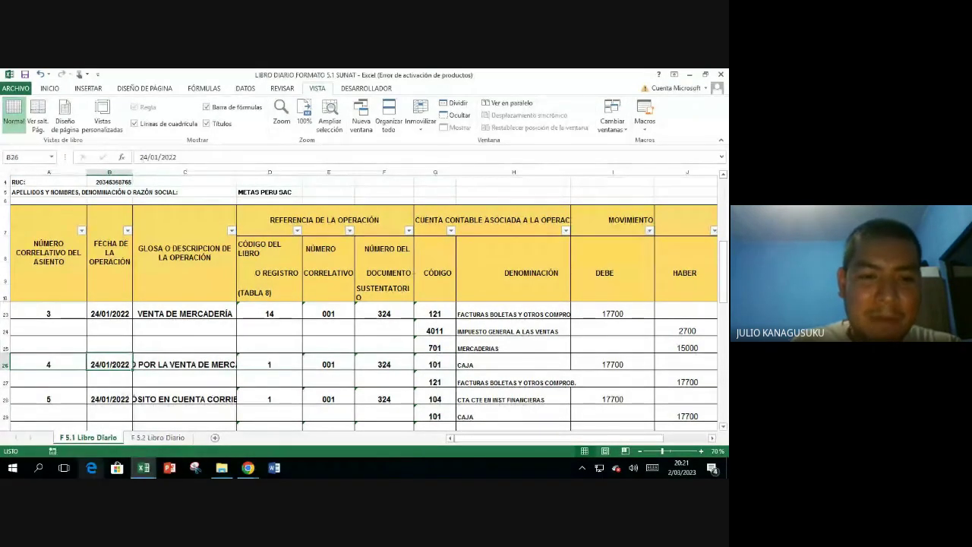
# In the Libro Mayor, copy the filled ledger rows' formatting onto rows 13 through 16
pyautogui.moveTo(142, 471)
pyautogui.click(194, 403)
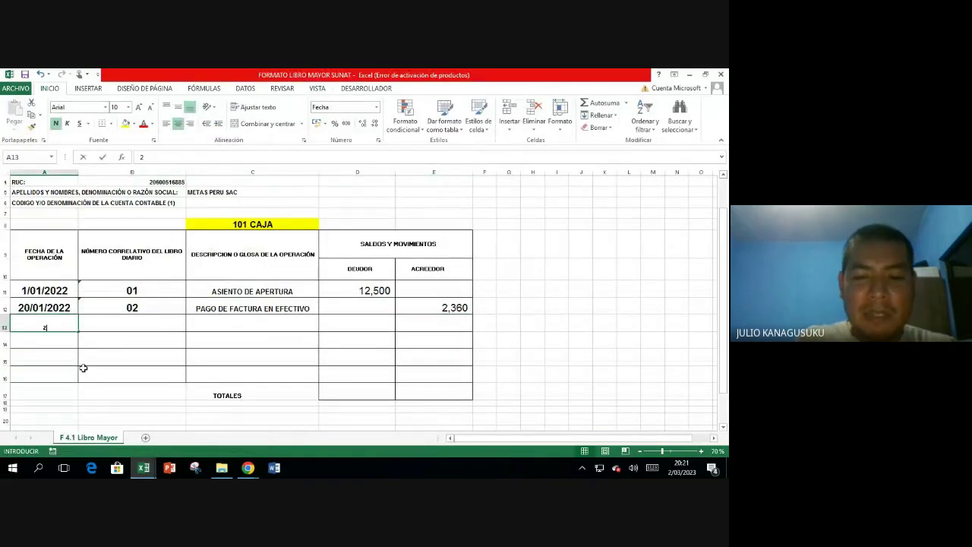
pyautogui.write('24')
pyautogui.press('BackSpace')
pyautogui.press('BackSpace')
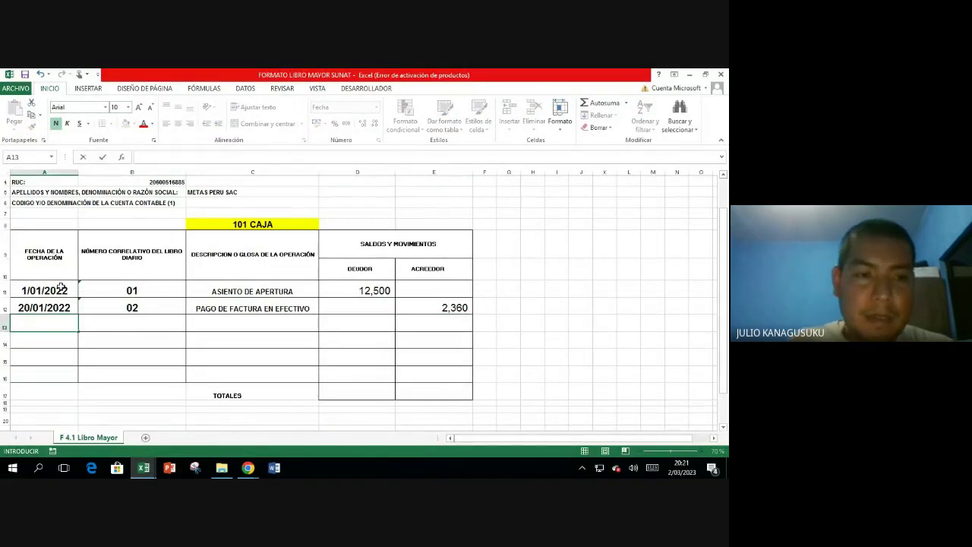
pyautogui.moveTo(54, 293); pyautogui.dragTo(404, 303)
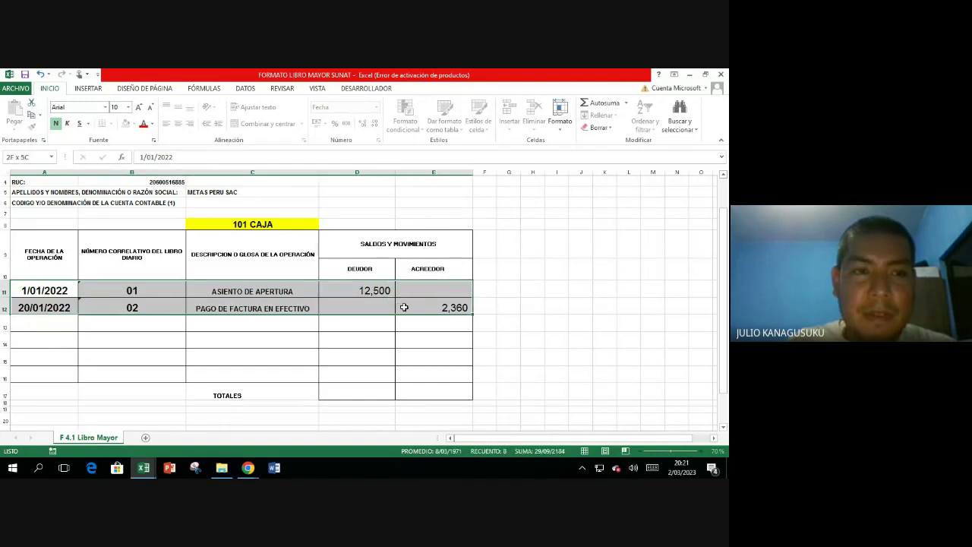
pyautogui.click(32, 127)
pyautogui.moveTo(31, 325); pyautogui.dragTo(410, 372)
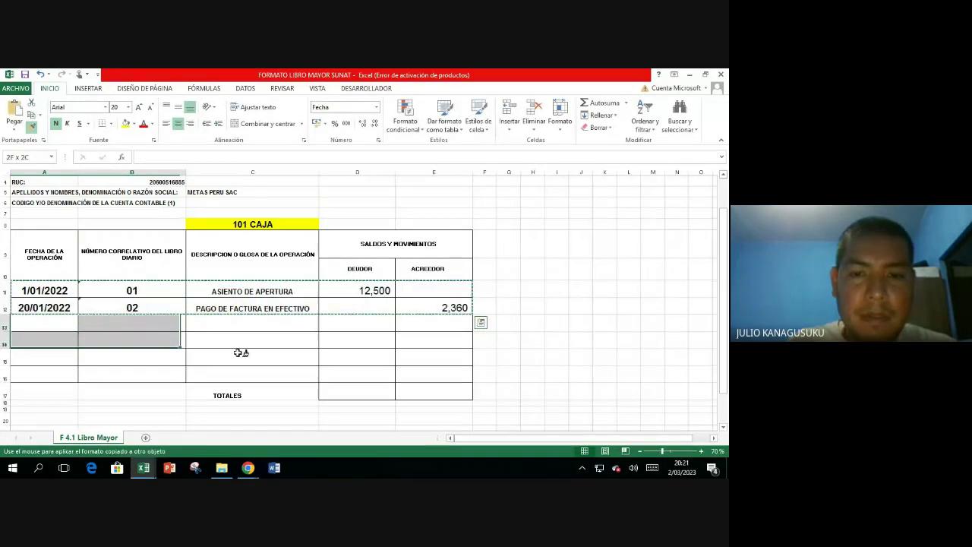
# Enter date 24/01/2022 and correlative 04 in ledger row 13
pyautogui.click(44, 322)
pyautogui.write('24')
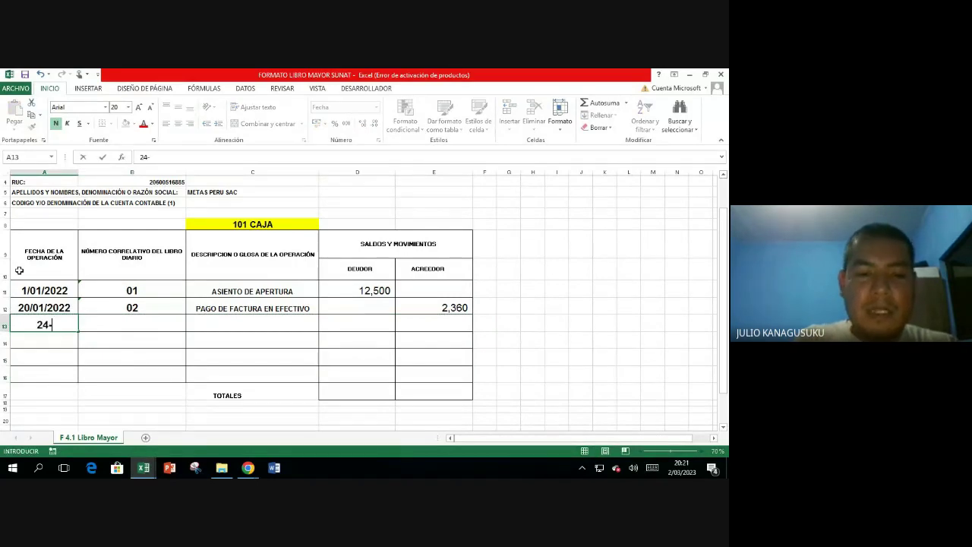
pyautogui.write('-22')
pyautogui.press('Tab')
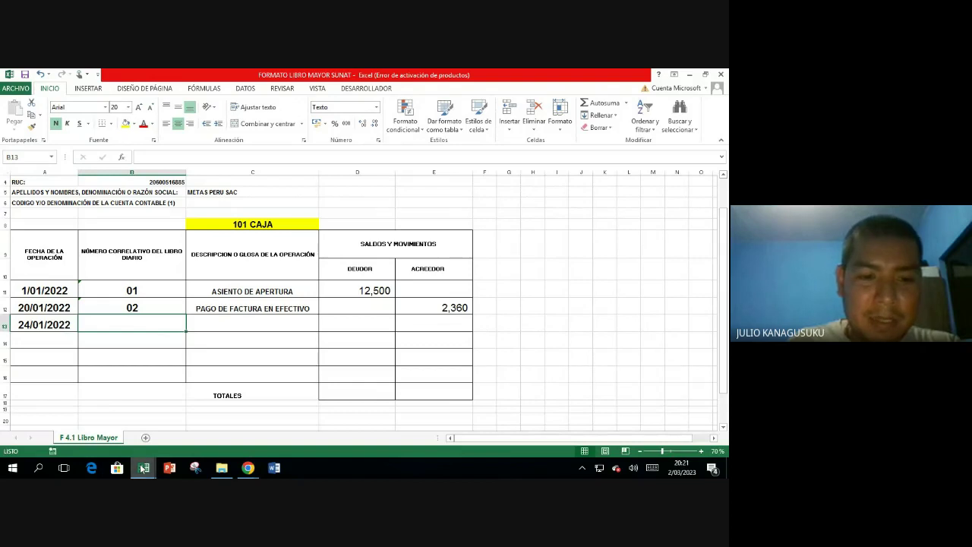
pyautogui.click(142, 469)
pyautogui.moveTo(142, 468)
pyautogui.click(149, 420)
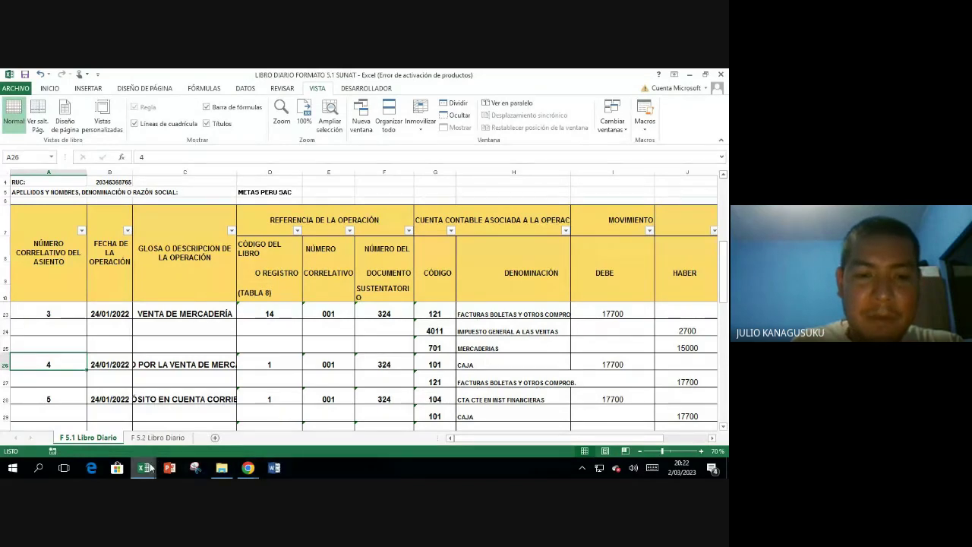
pyautogui.moveTo(144, 467)
pyautogui.click(84, 407)
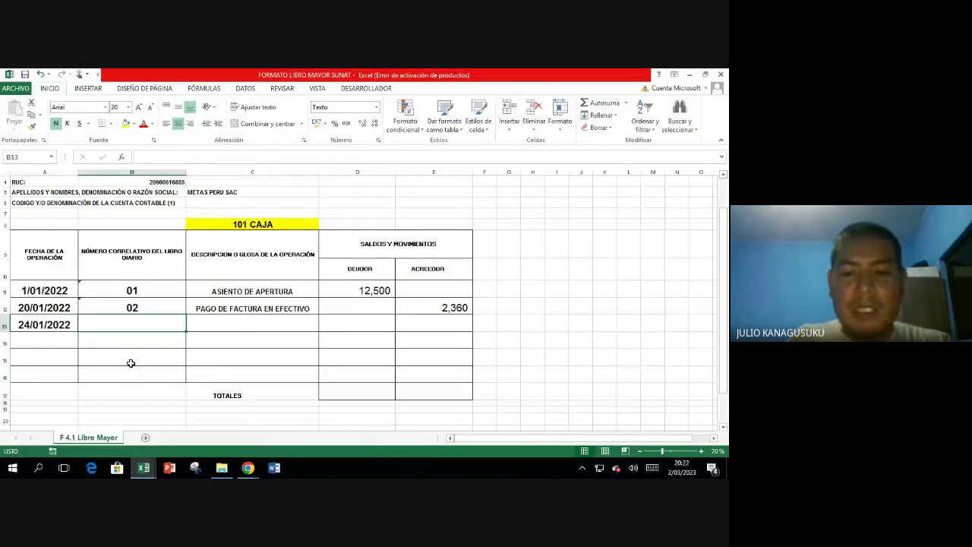
pyautogui.write('04')
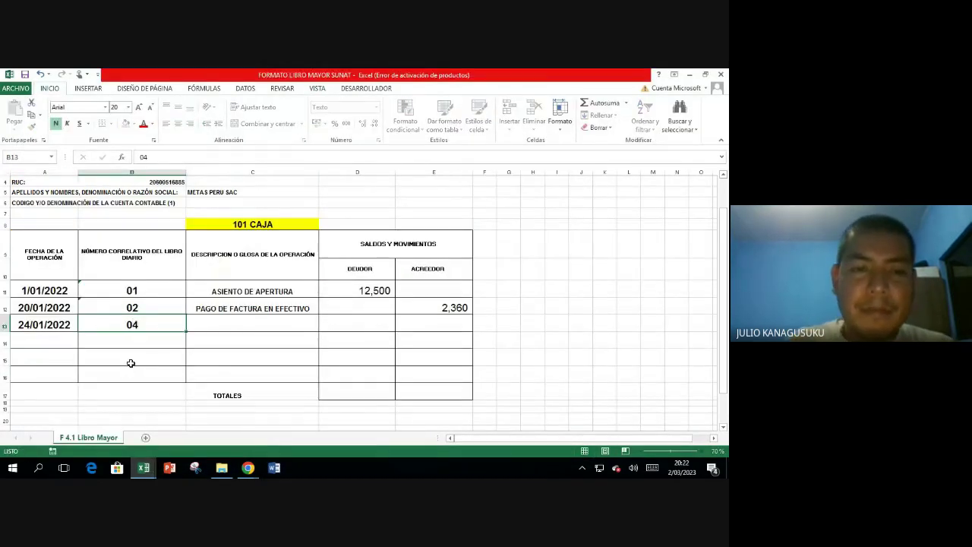
pyautogui.press('Tab')
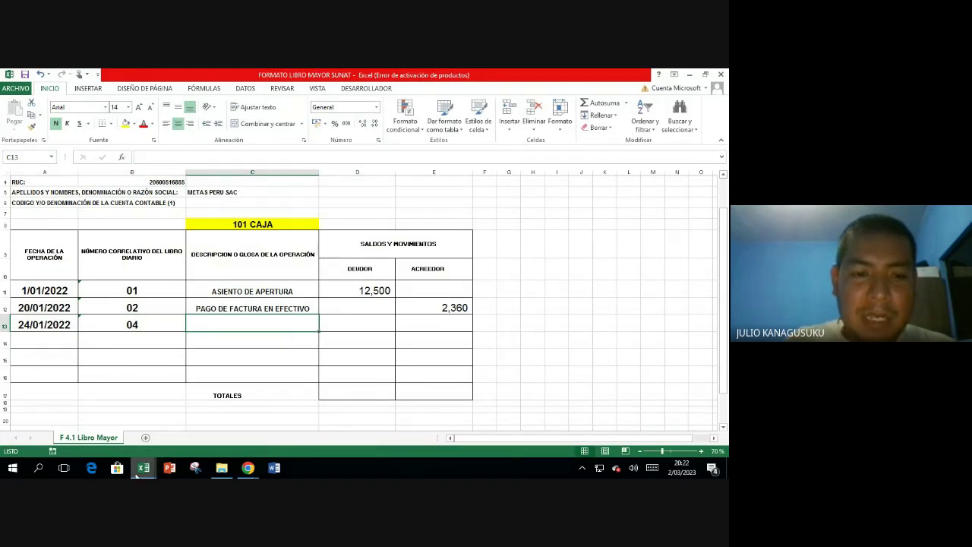
# Copy entry 4's description, COBRO POR VENTA DE MERCADERÍA, into row 13
pyautogui.moveTo(141, 470)
pyautogui.click(183, 426)
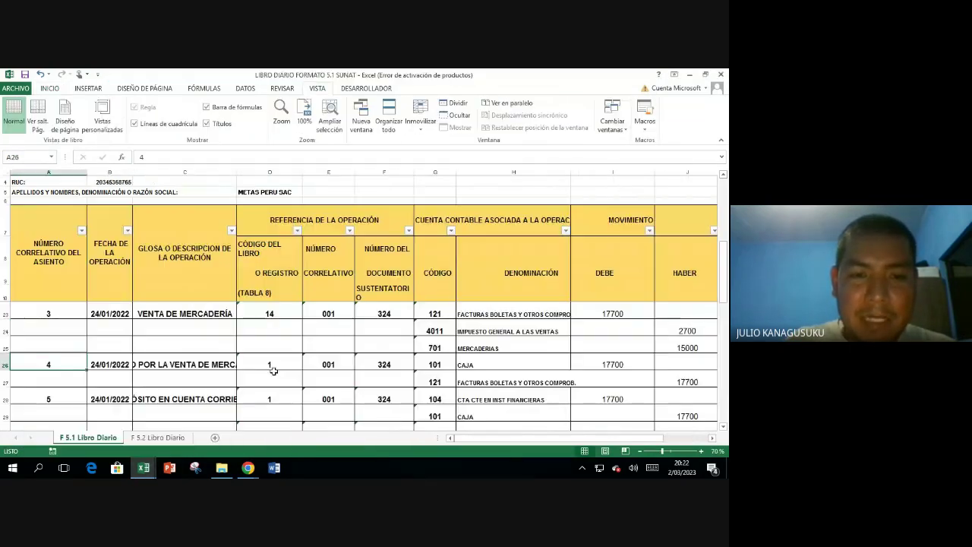
pyautogui.click(164, 364)
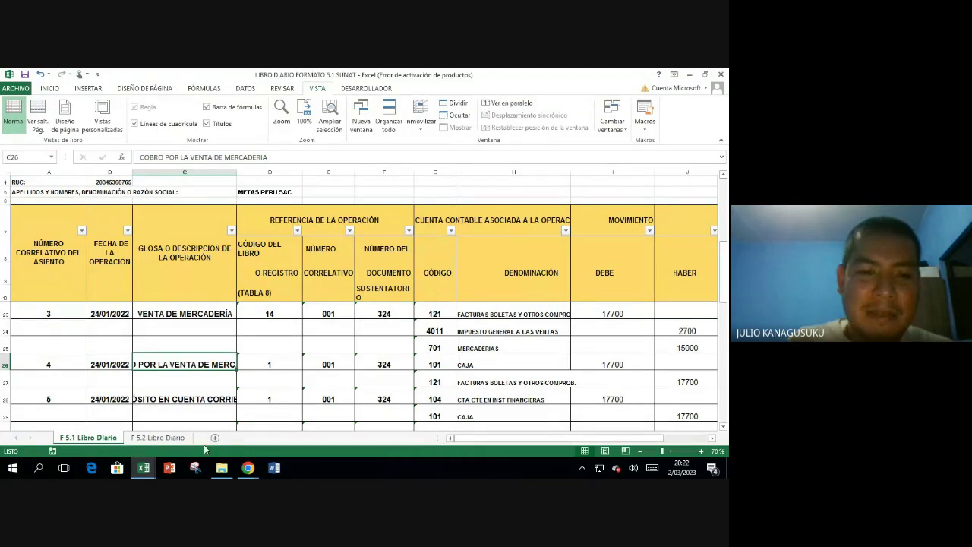
pyautogui.moveTo(143, 467)
pyautogui.click(180, 395)
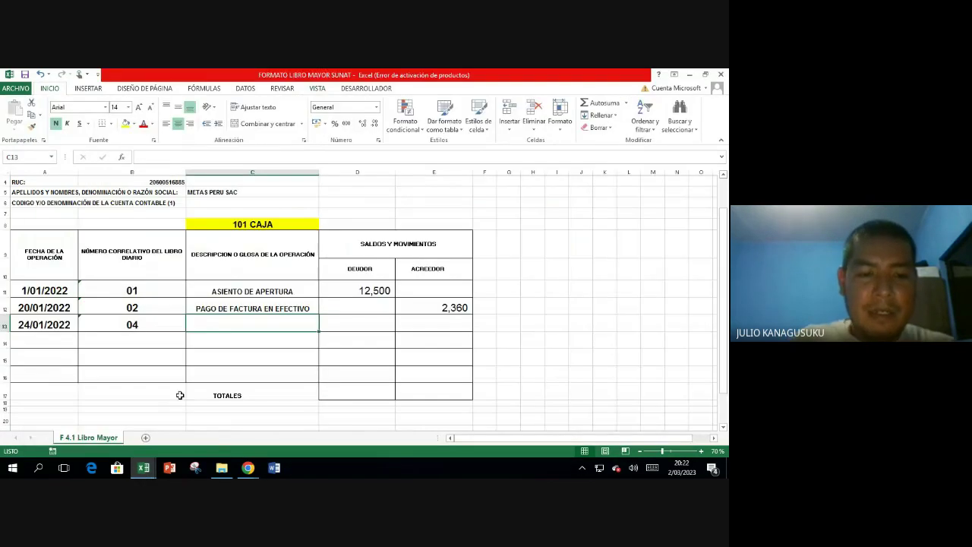
pyautogui.write('COBRO PO')
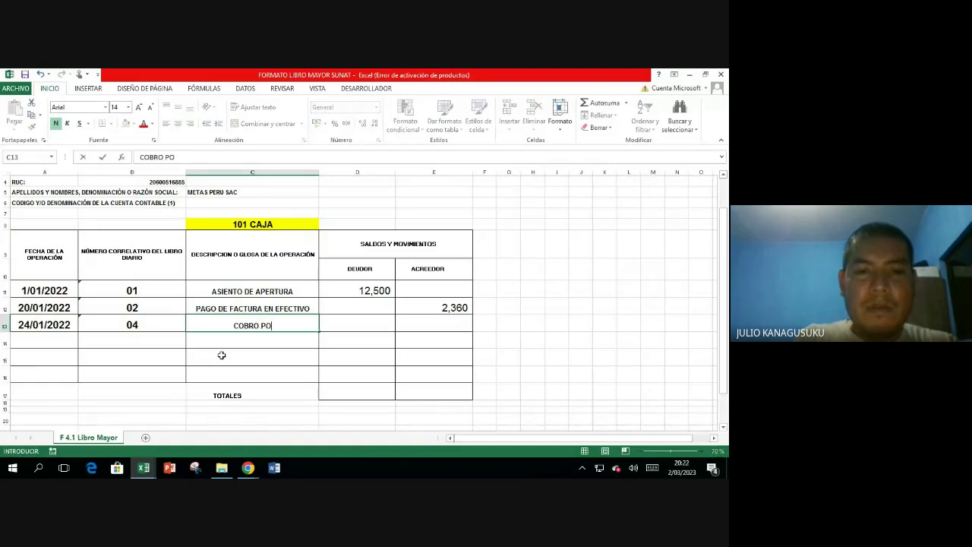
pyautogui.write('R VENTA DE MER')
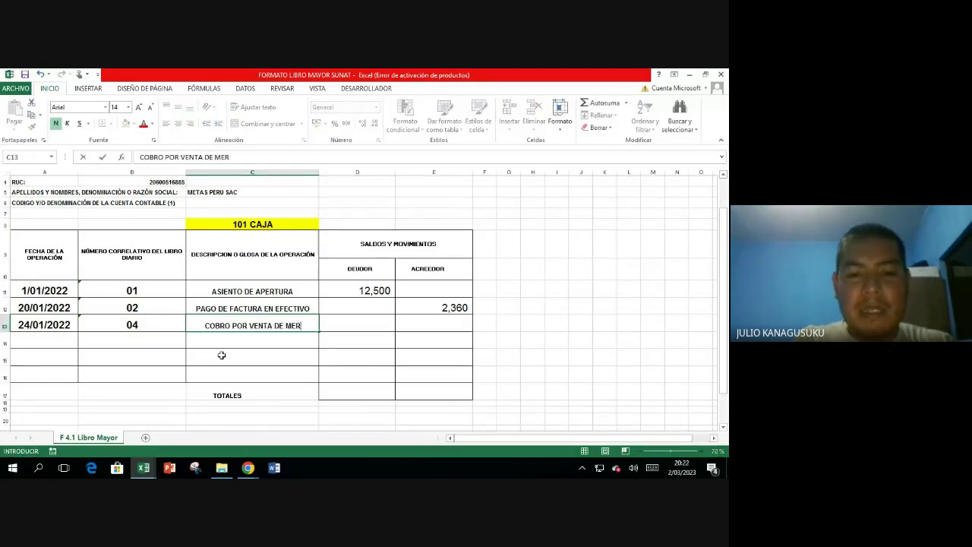
pyautogui.write('CADERÍA')
pyautogui.press('Return')
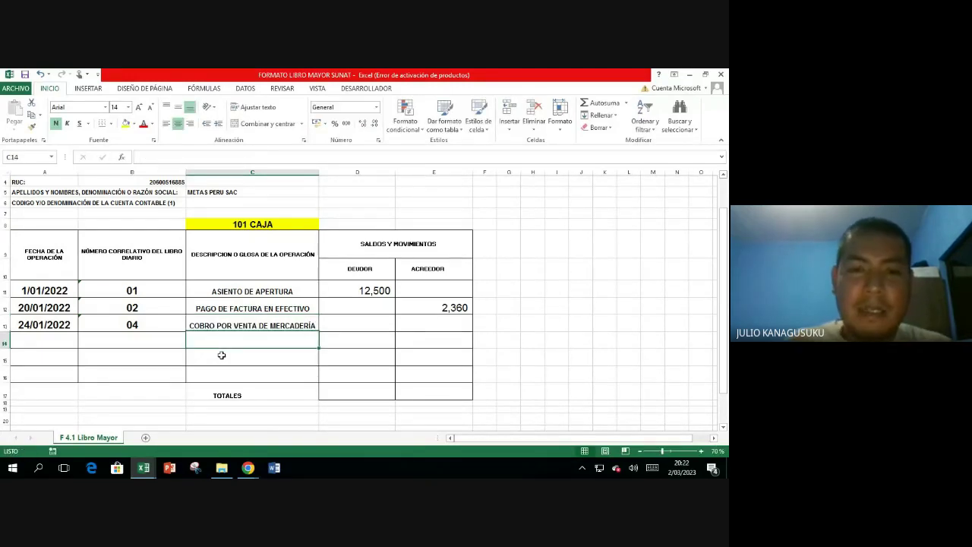
# Enter the 17700 debit amount for row 13
pyautogui.moveTo(150, 471)
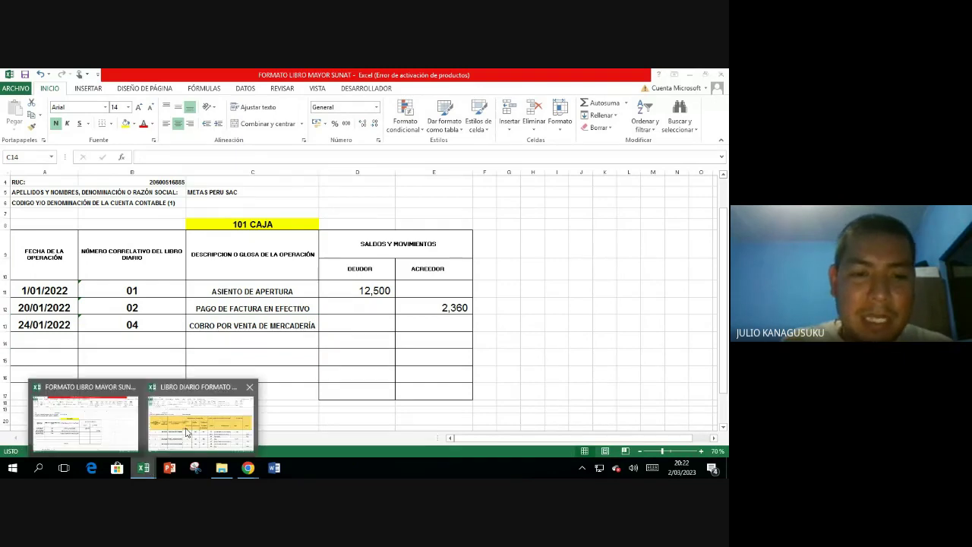
pyautogui.click(195, 414)
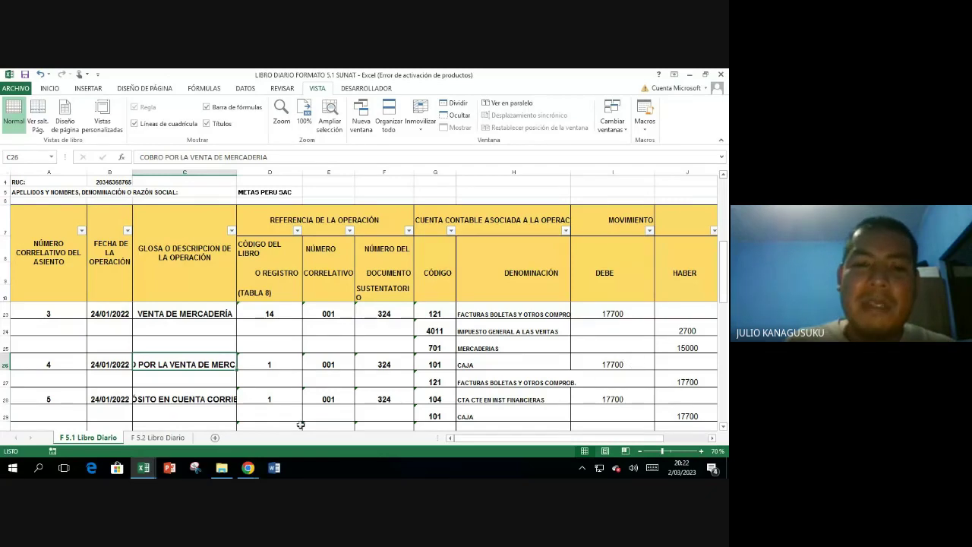
pyautogui.moveTo(149, 472)
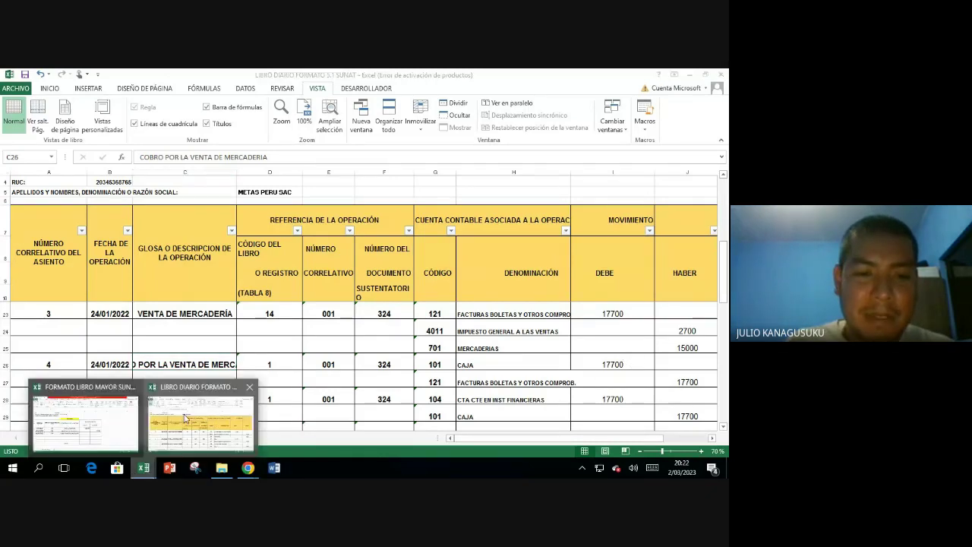
pyautogui.click(65, 423)
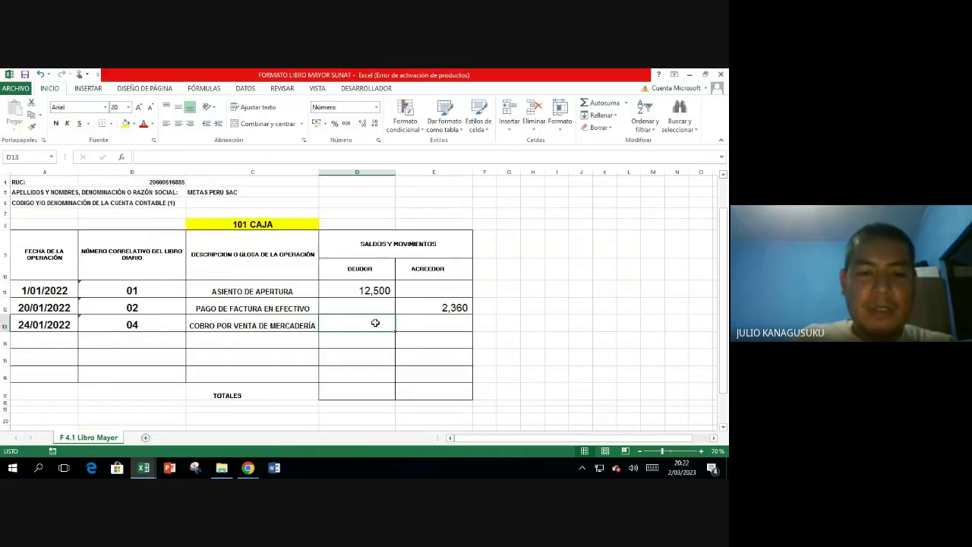
pyautogui.write('17700')
pyautogui.press('Return')
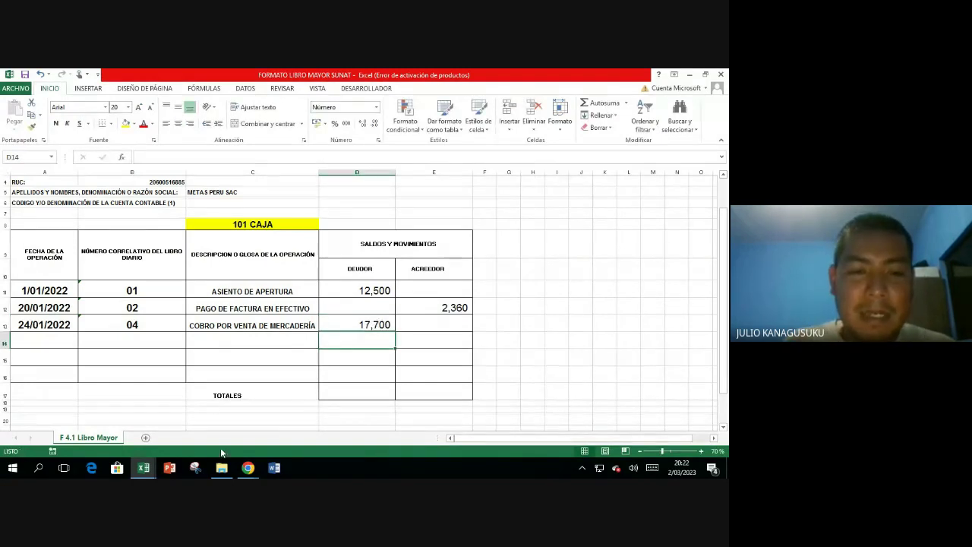
# In the Libro Diario, check the 101 CAJA lines of entries 4 and 5
pyautogui.moveTo(146, 467)
pyautogui.click(204, 426)
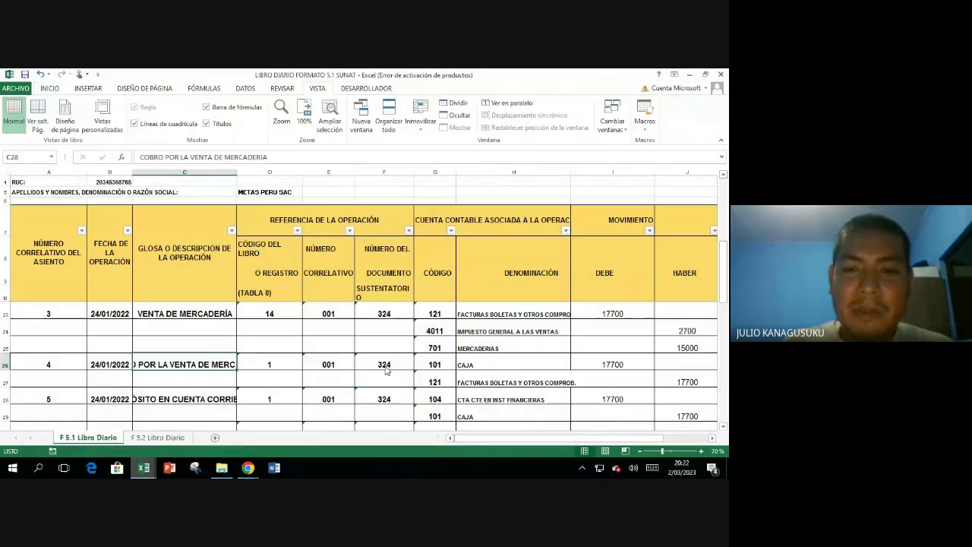
pyautogui.click(440, 368)
pyautogui.scroll(-1, 451, 369)
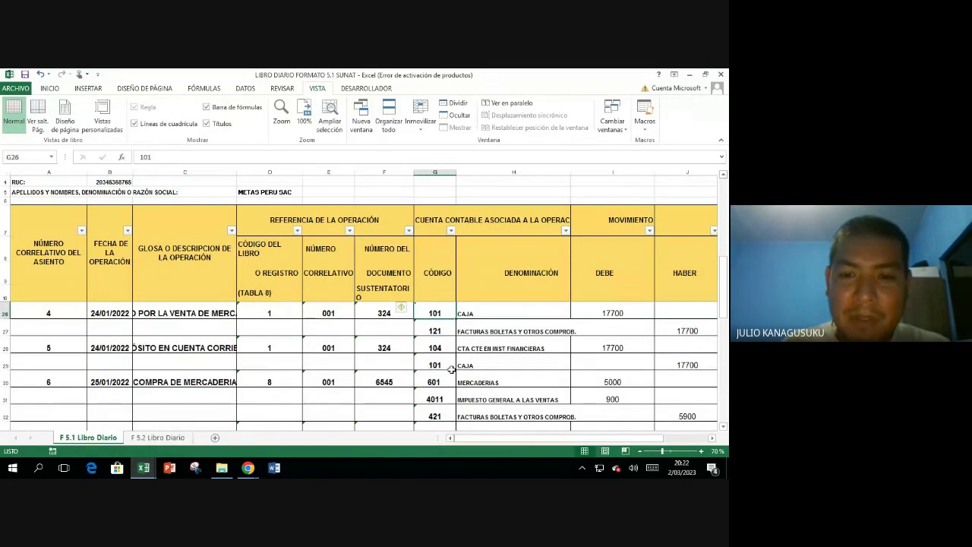
pyautogui.click(450, 365)
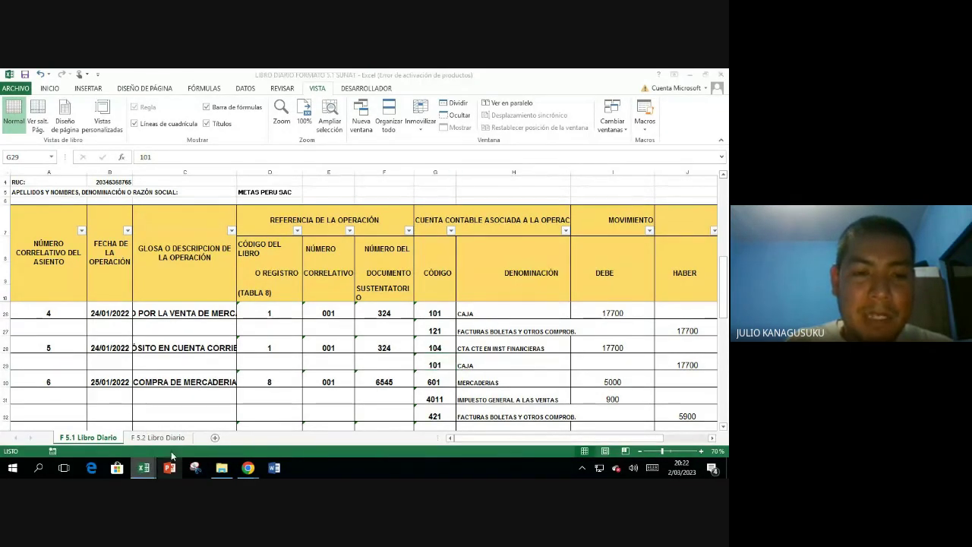
# In the Libro Mayor, enter date 24/01/2022 and correlative 05 in row 14
pyautogui.moveTo(144, 465)
pyautogui.click(76, 403)
pyautogui.click(40, 342)
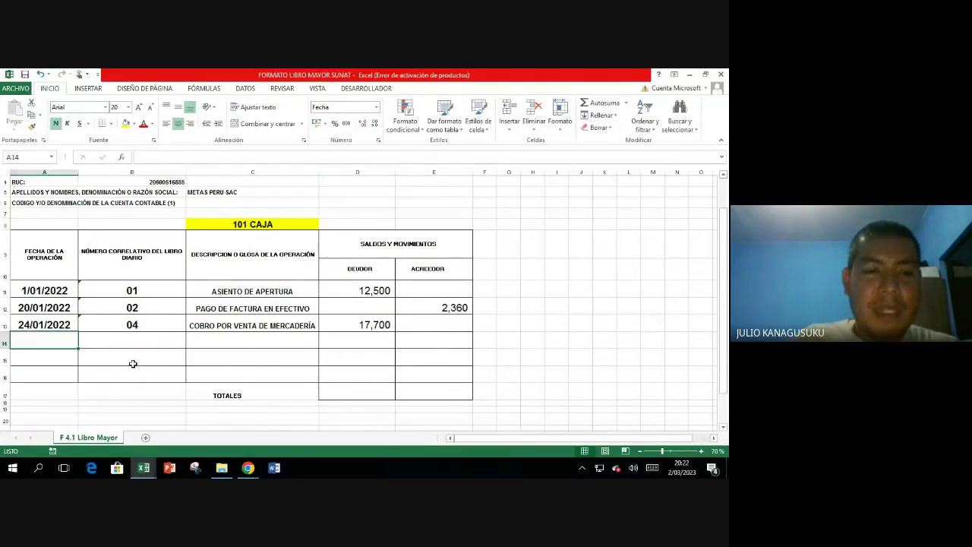
pyautogui.write('24')
pyautogui.write('/01/')
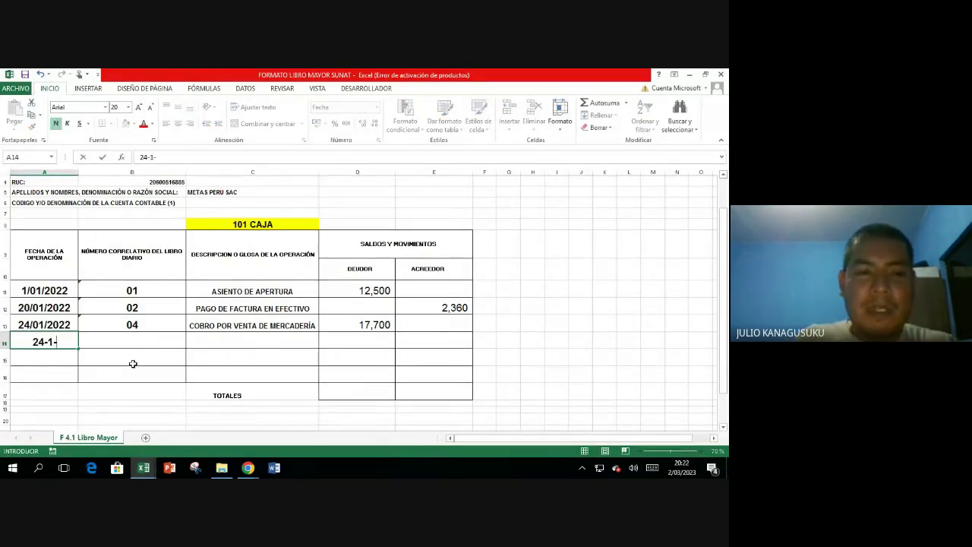
pyautogui.write('202')
pyautogui.press('Tab')
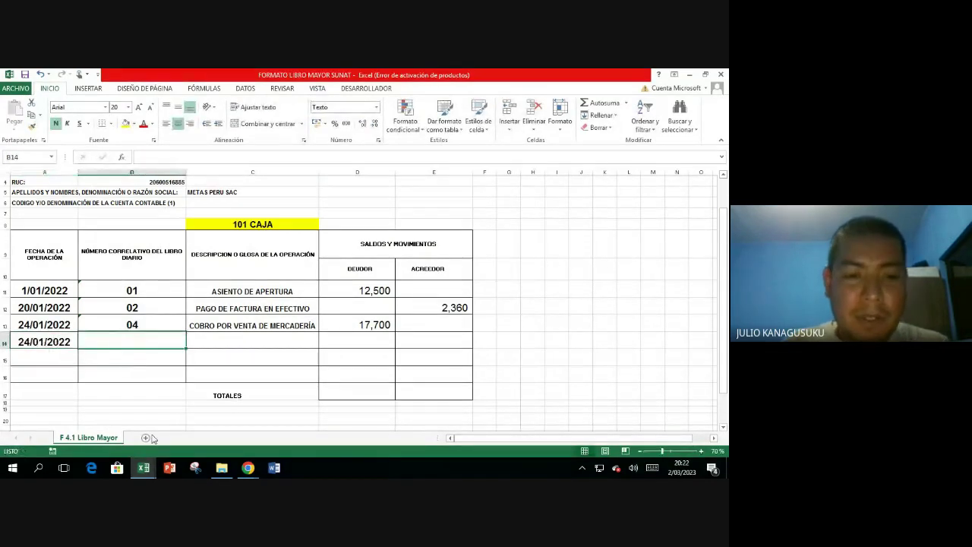
pyautogui.moveTo(144, 467)
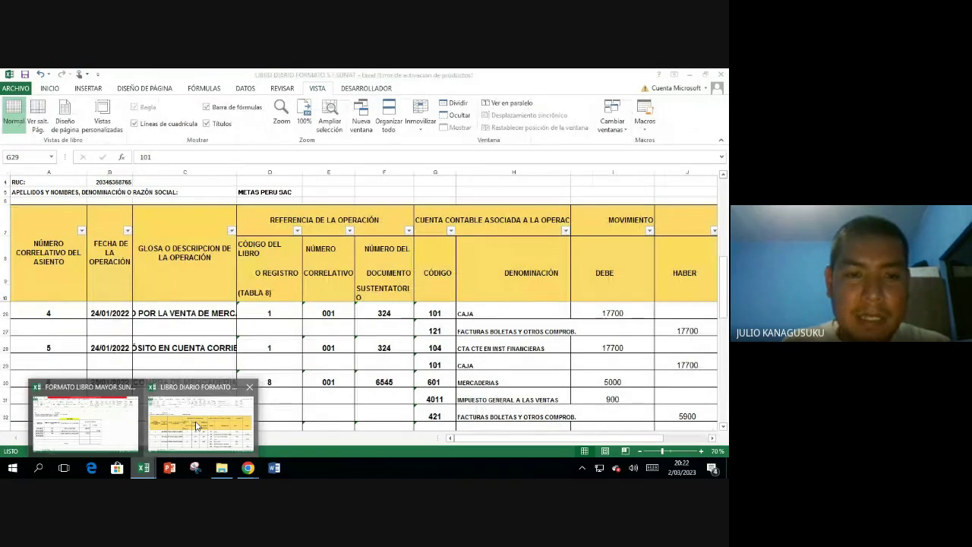
pyautogui.click(196, 425)
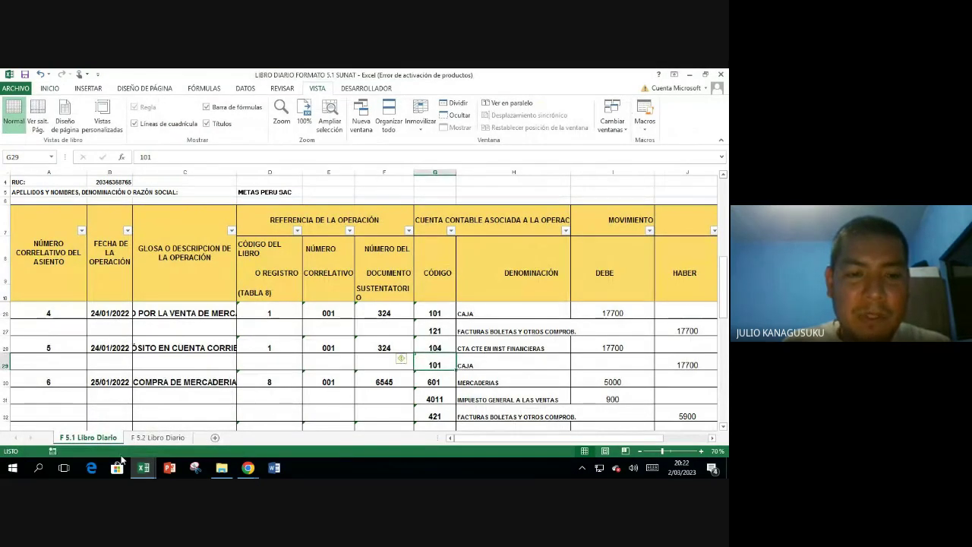
pyautogui.click(141, 465)
pyautogui.click(94, 435)
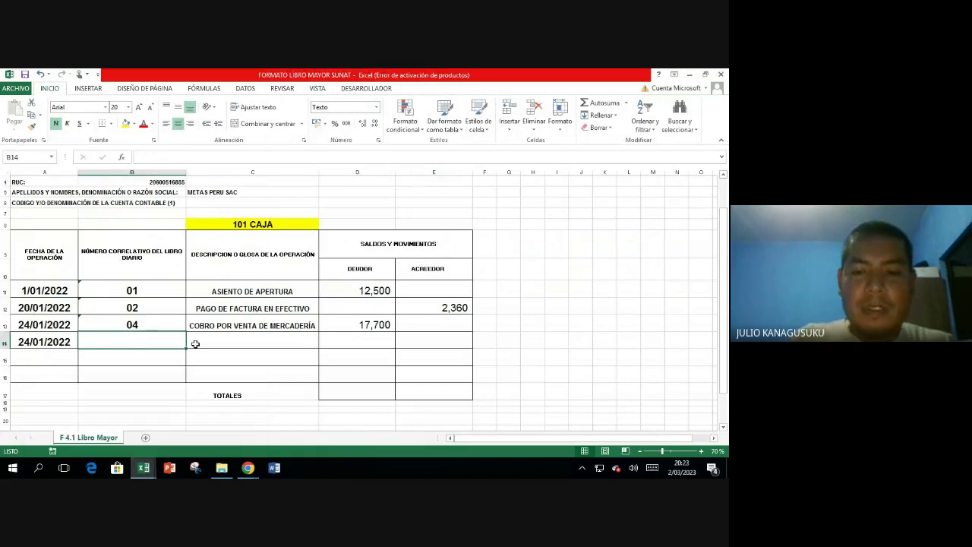
pyautogui.write('05')
pyautogui.click(195, 344)
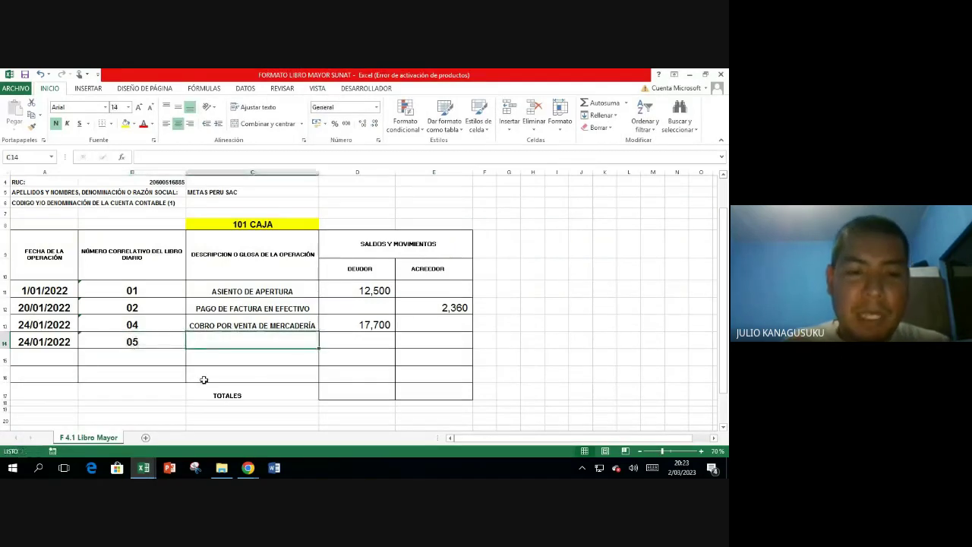
# Copy entry 5's description, DEPÓSITO EN CUENTA CORRIENTE, into row 14
pyautogui.click(144, 468)
pyautogui.click(202, 430)
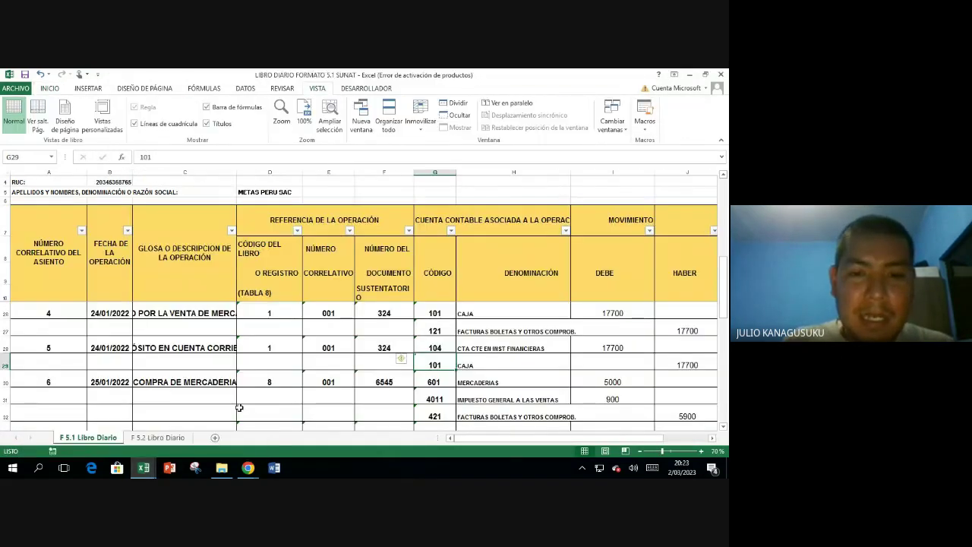
pyautogui.click(204, 346)
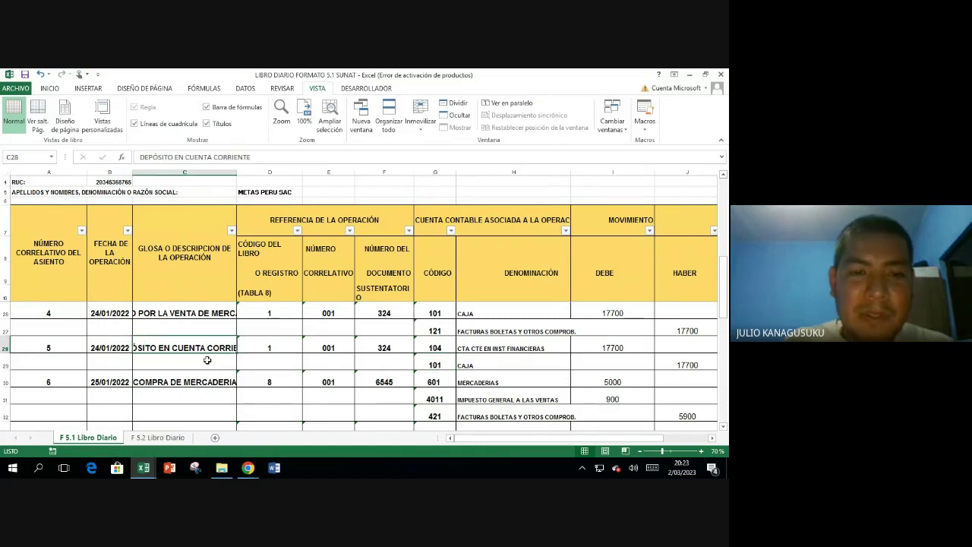
pyautogui.click(144, 468)
pyautogui.click(131, 429)
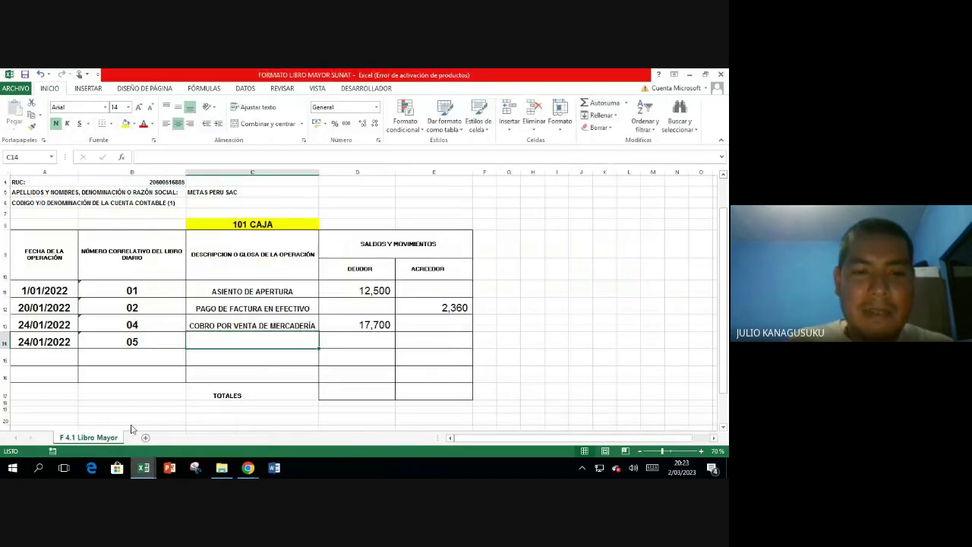
pyautogui.write('DEPÓSIT')
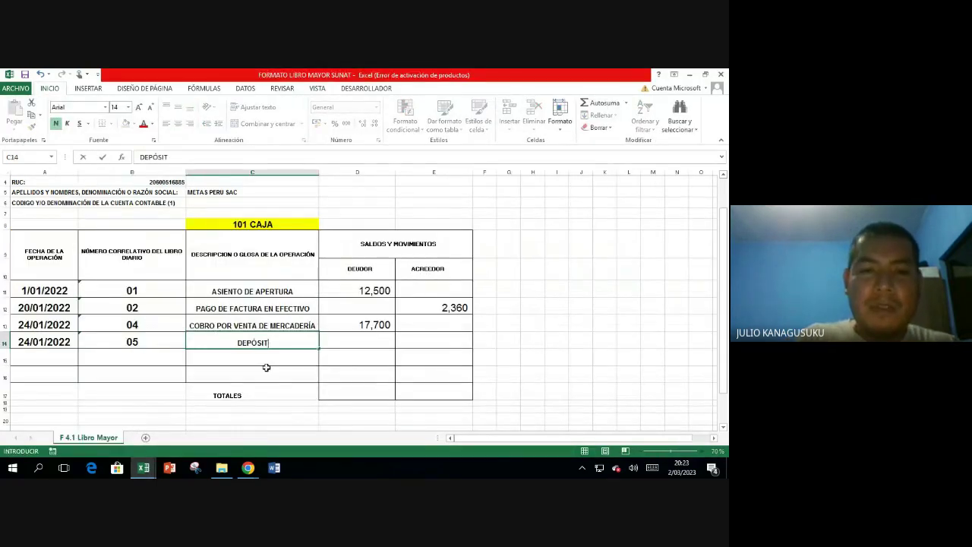
pyautogui.write('O EN CUENTA C')
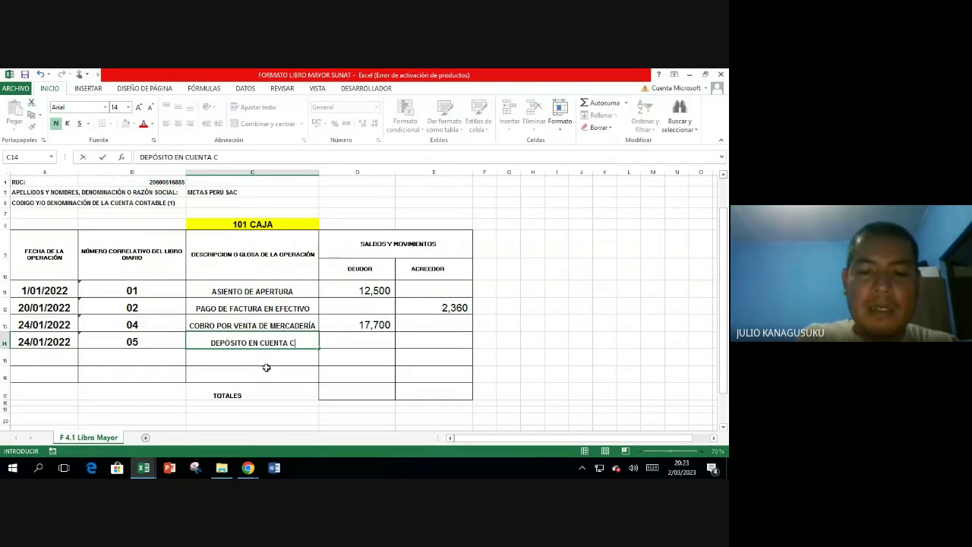
pyautogui.write('ORRIENTE')
pyautogui.press('Tab')
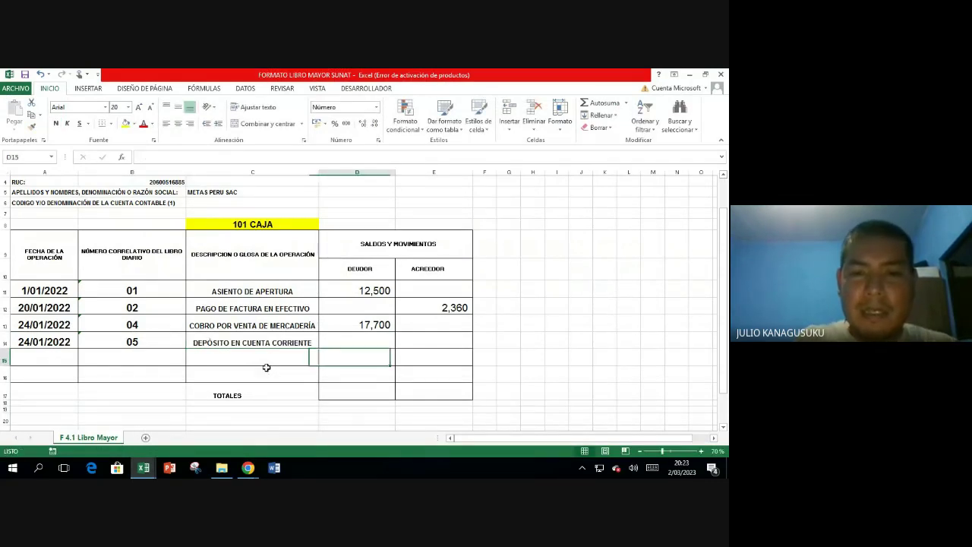
pyautogui.click(148, 470)
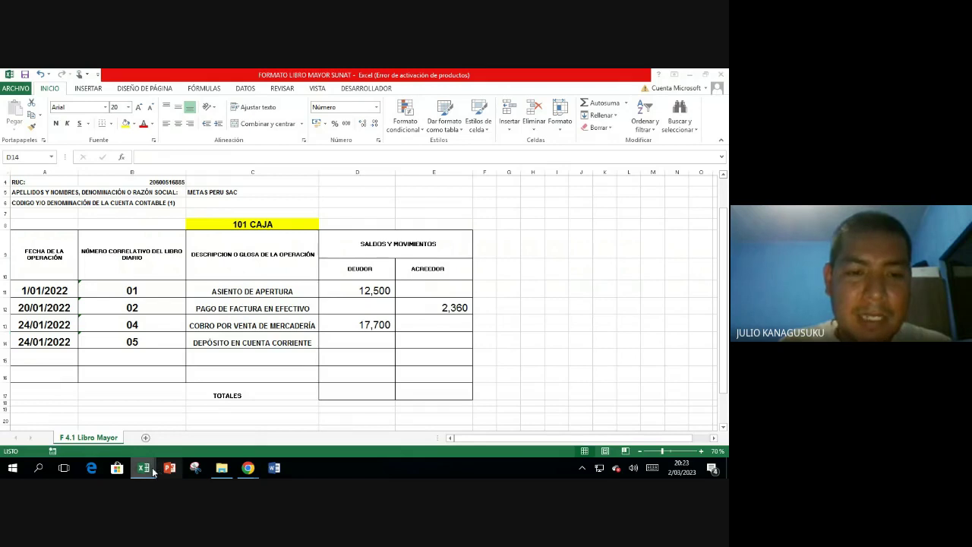
# In the Libro Diario, check entry 5's 17700 debit and the 17700 CAJA credit
pyautogui.click(199, 416)
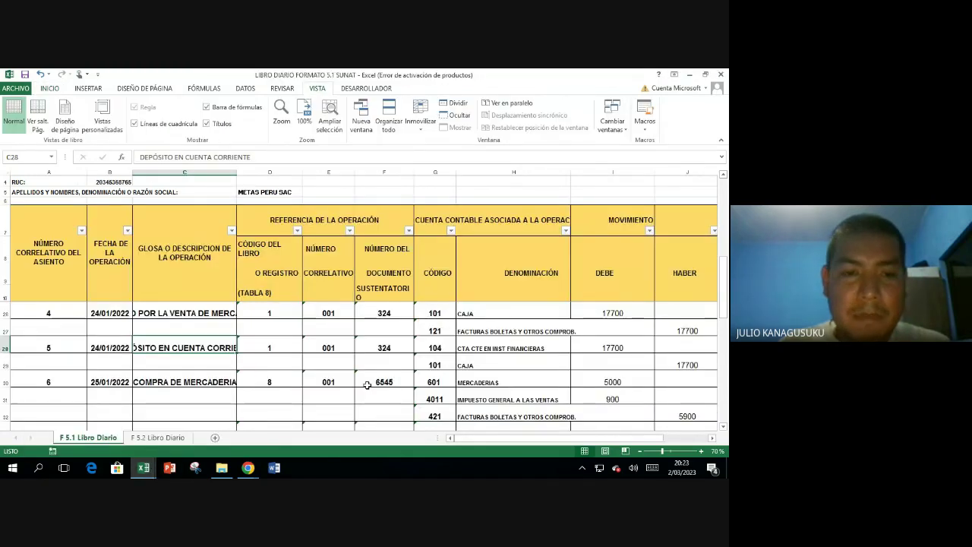
pyautogui.click(512, 386)
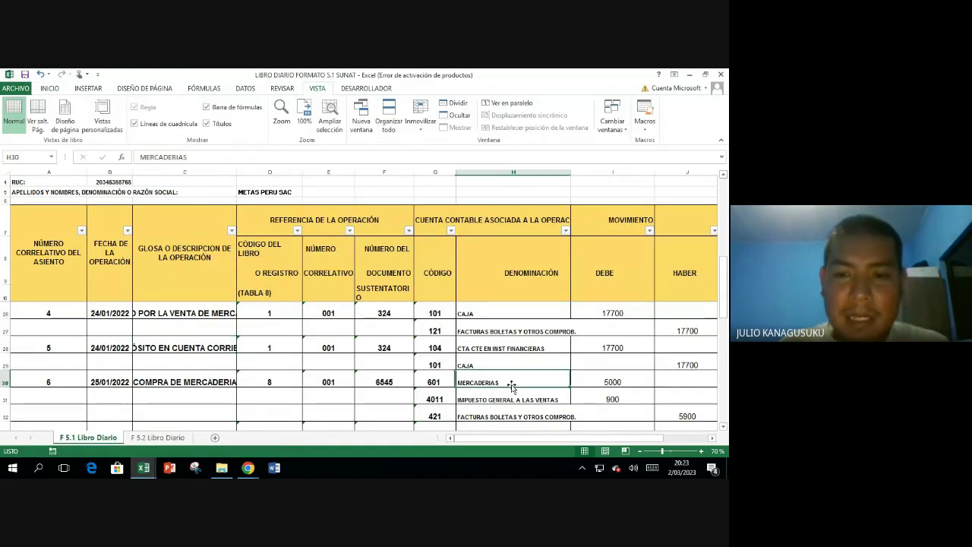
pyautogui.click(464, 365)
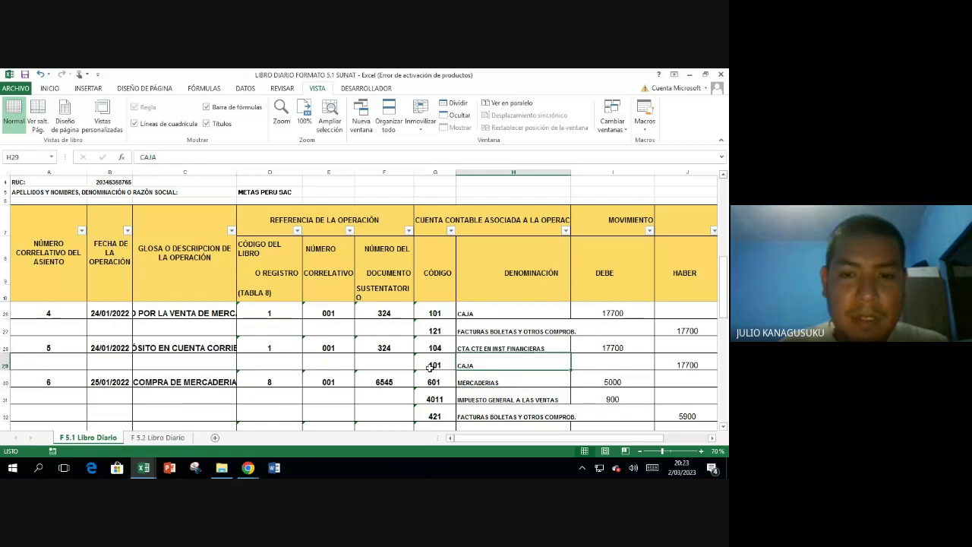
pyautogui.click(612, 348)
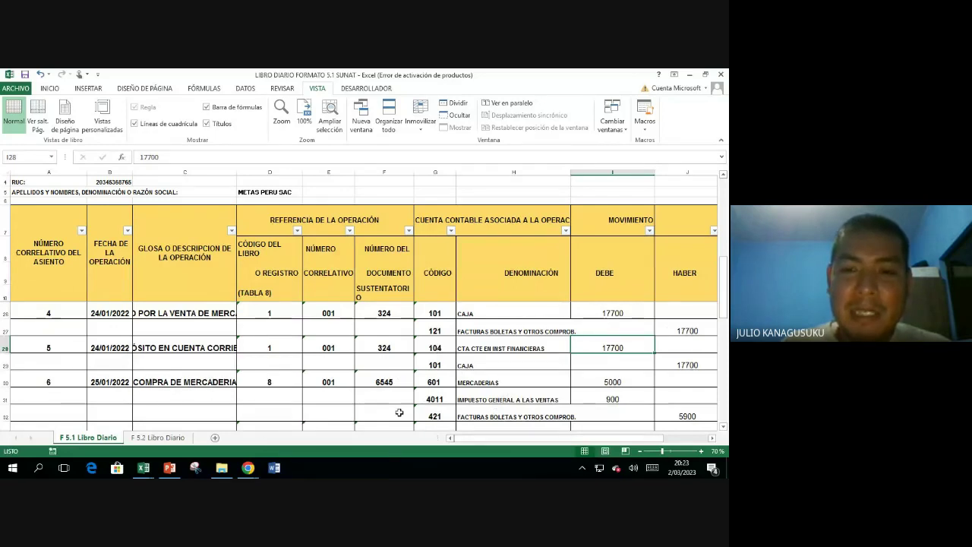
pyautogui.click(701, 364)
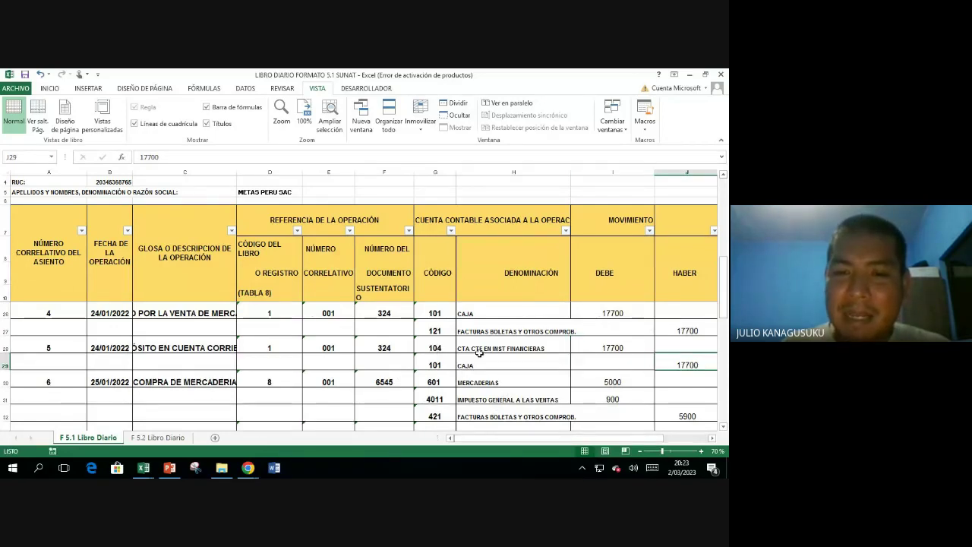
pyautogui.moveTo(449, 362); pyautogui.dragTo(677, 365)
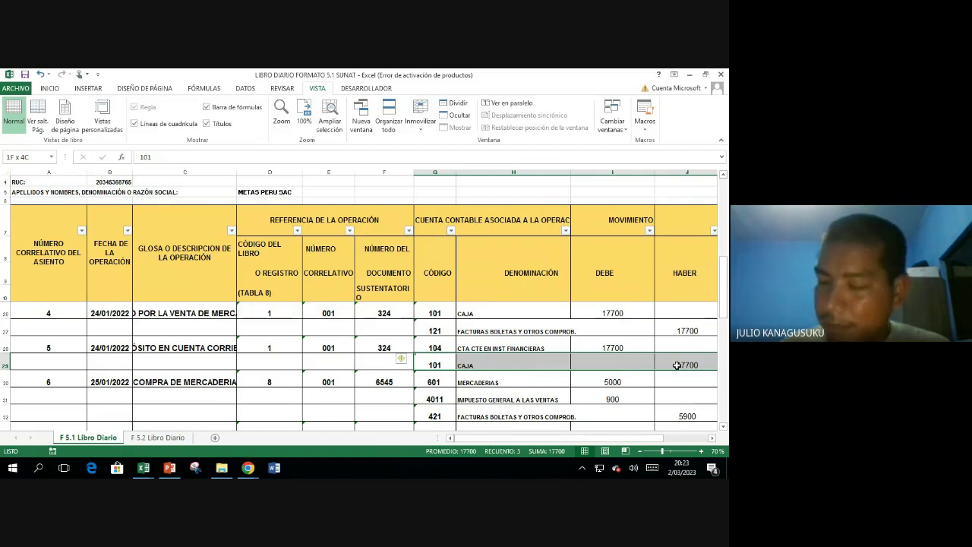
pyautogui.moveTo(677, 366); pyautogui.dragTo(677, 365)
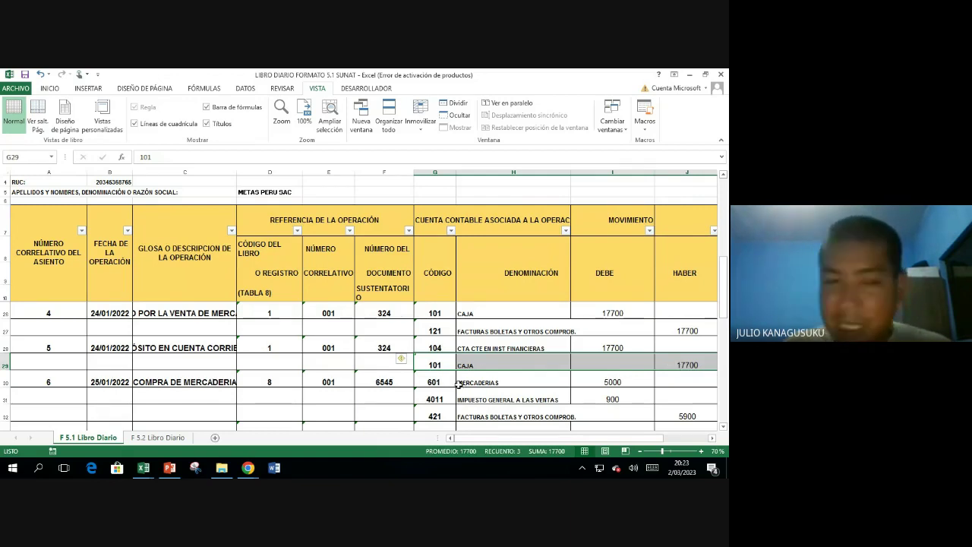
# Scroll up and select entry 3's number and all three of its lines
pyautogui.scroll(1, 248, 385)
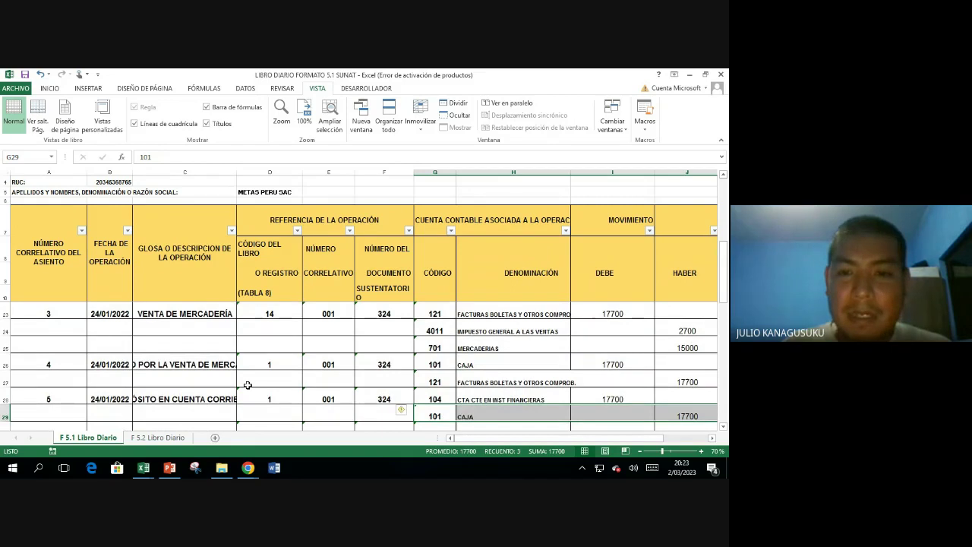
pyautogui.click(61, 312)
pyautogui.moveTo(62, 330); pyautogui.dragTo(608, 347)
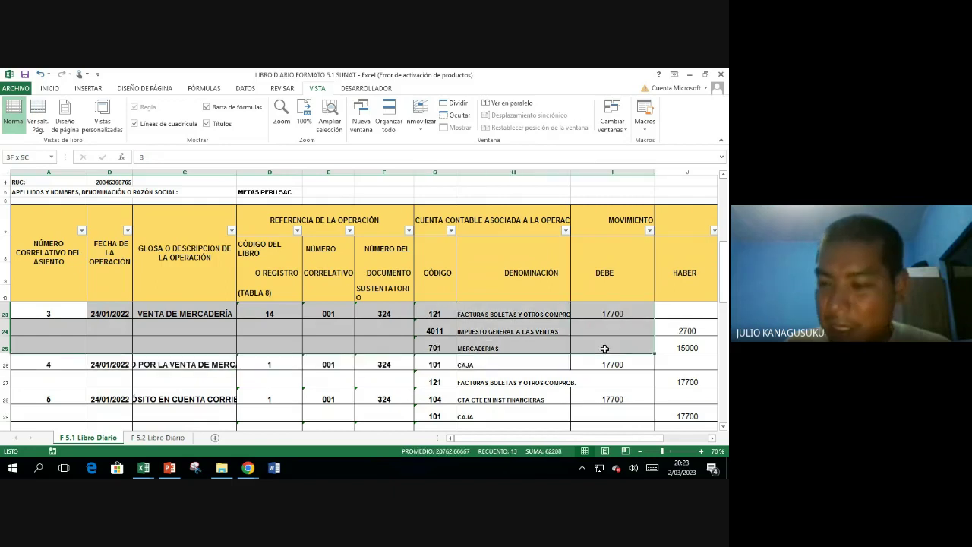
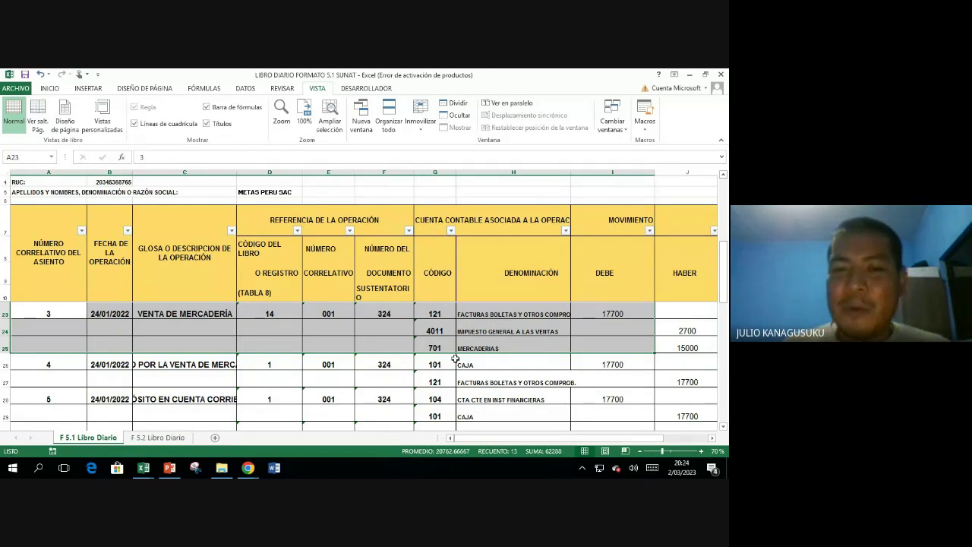
# Review journal entry 5 and its 17,700 credit to CAJA in LIBRO DIARIO
pyautogui.scroll(-1, 451, 358)
pyautogui.moveTo(46, 314); pyautogui.dragTo(477, 320)
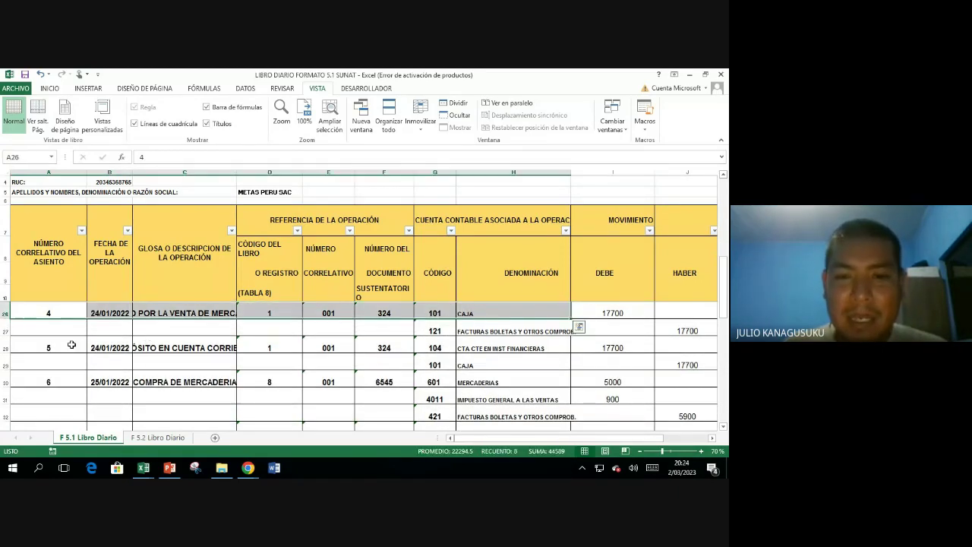
pyautogui.moveTo(72, 345); pyautogui.dragTo(443, 365)
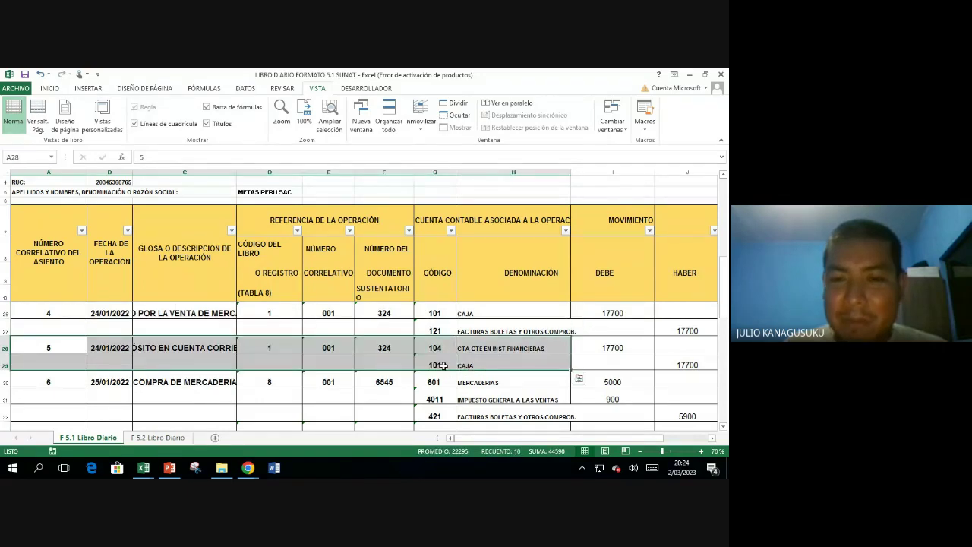
pyautogui.click(687, 365)
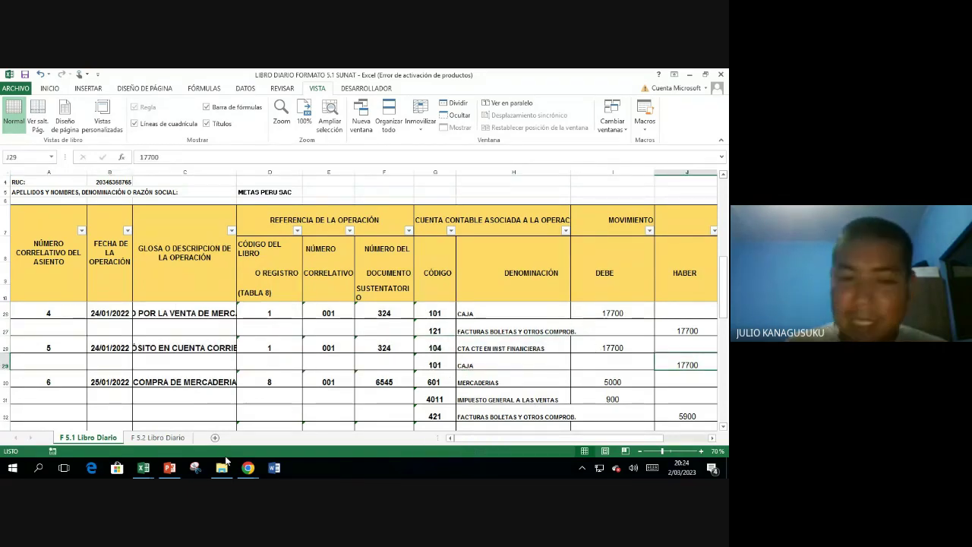
# Enter 17,700 as the deposit's credit in E14 of the LIBRO MAYOR ledger
pyautogui.moveTo(142, 474)
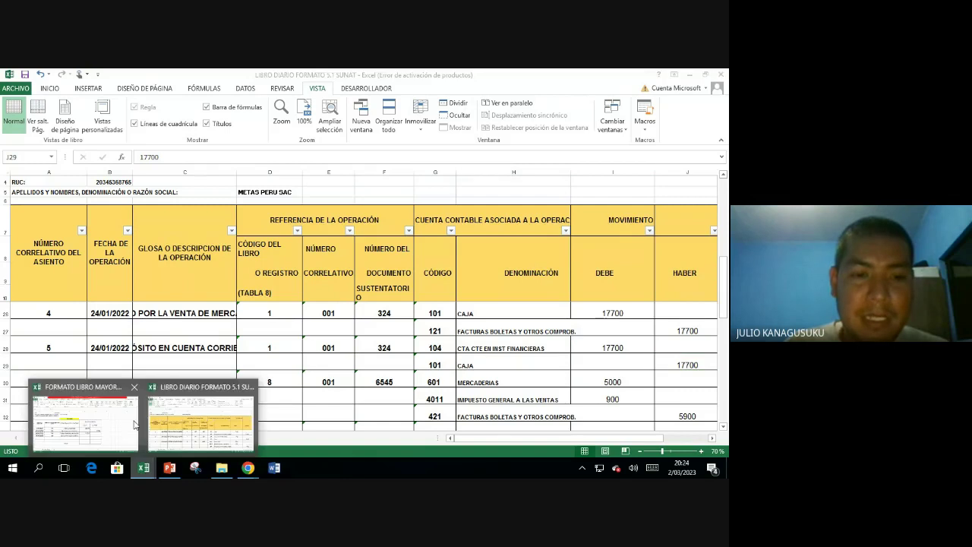
pyautogui.click(122, 423)
pyautogui.click(426, 341)
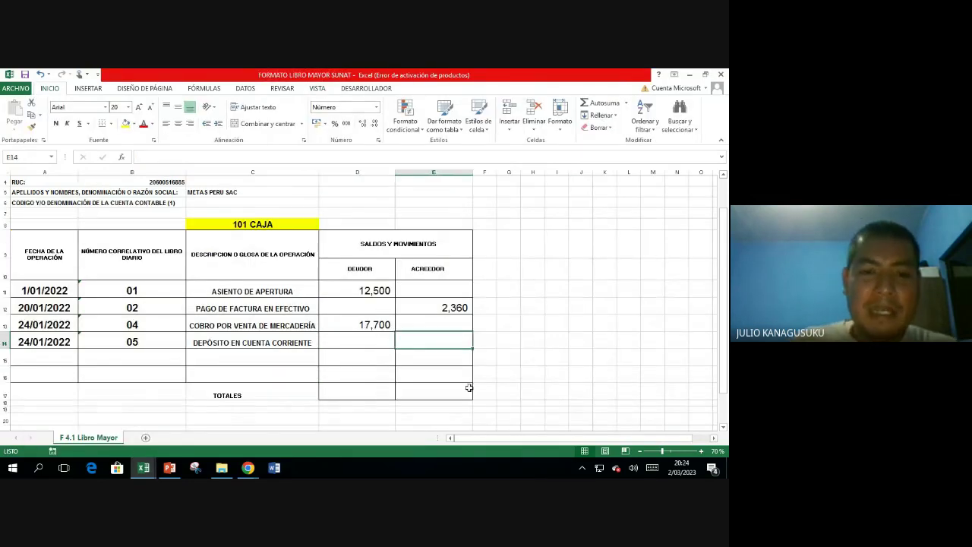
pyautogui.write('17,7')
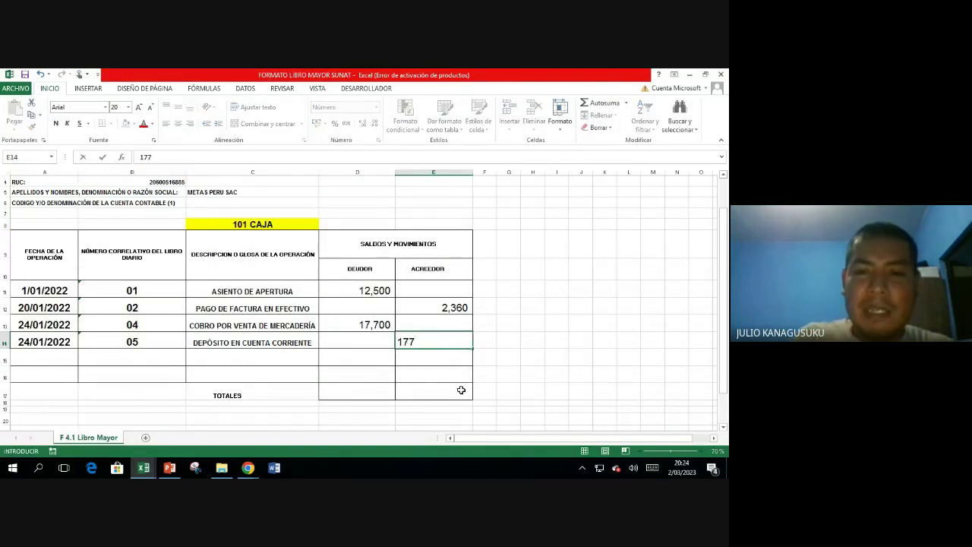
pyautogui.write('00')
pyautogui.press('Return')
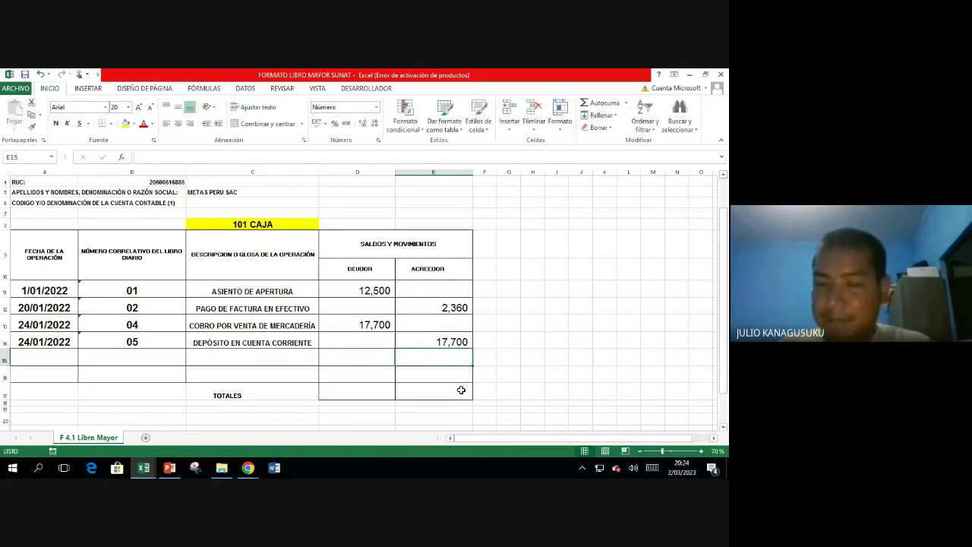
# Go back to the LIBRO DIARIO journal and scroll down through later entries
pyautogui.click(143, 470)
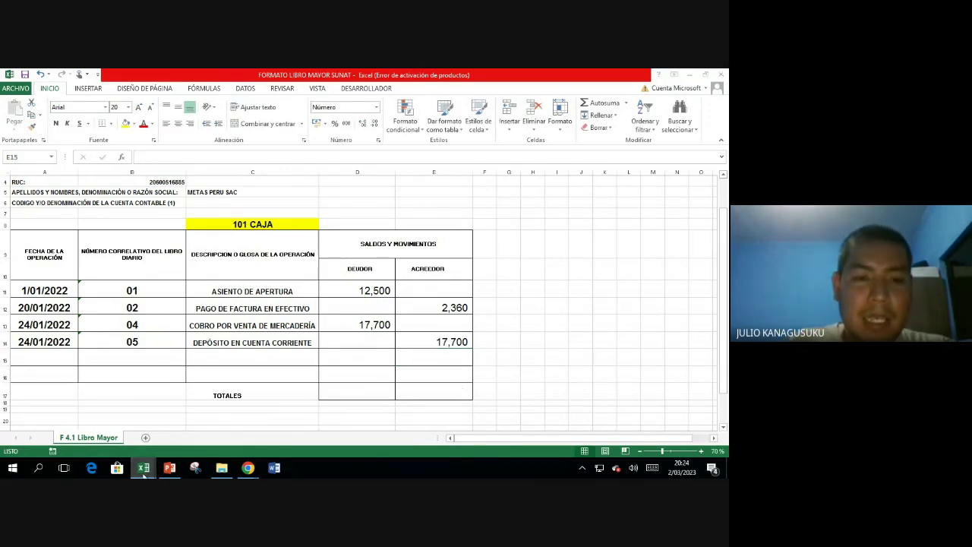
pyautogui.click(199, 426)
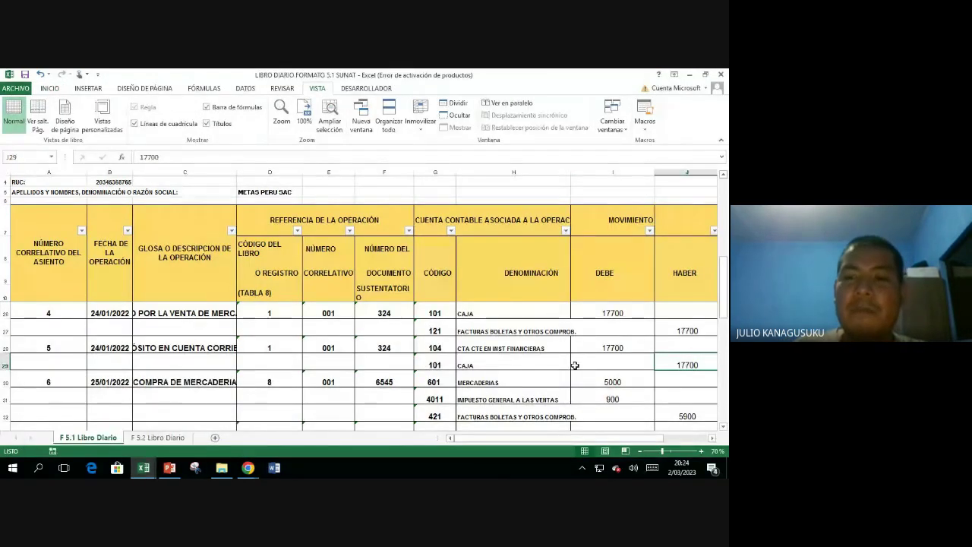
pyautogui.scroll(-1, 575, 365)
pyautogui.scroll(-1, 575, 365)
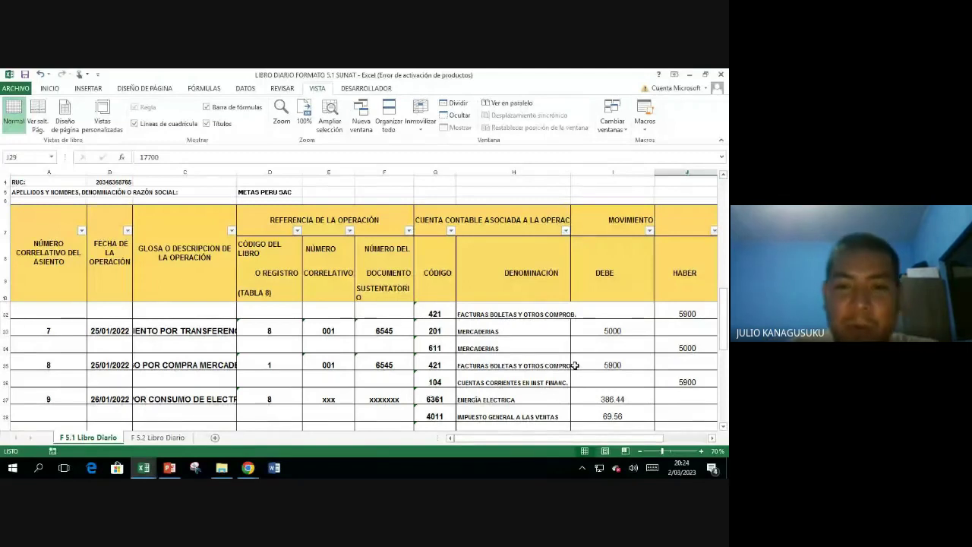
pyautogui.scroll(-1, 575, 365)
pyautogui.scroll(-1, 575, 365)
pyautogui.scroll(-1, 575, 366)
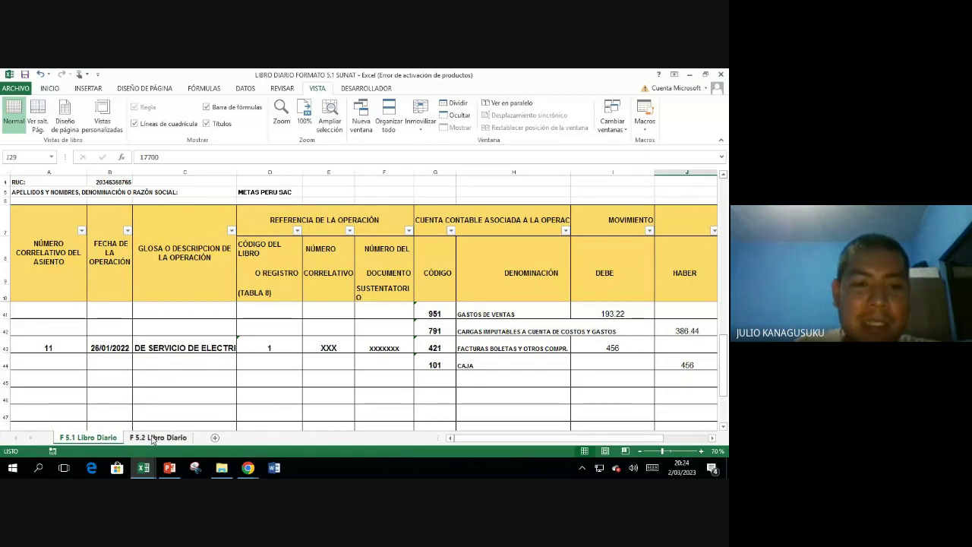
# Start a new 101 Caja ledger row dated 26/01/2022 for journal entry 11
pyautogui.moveTo(143, 470)
pyautogui.click(183, 384)
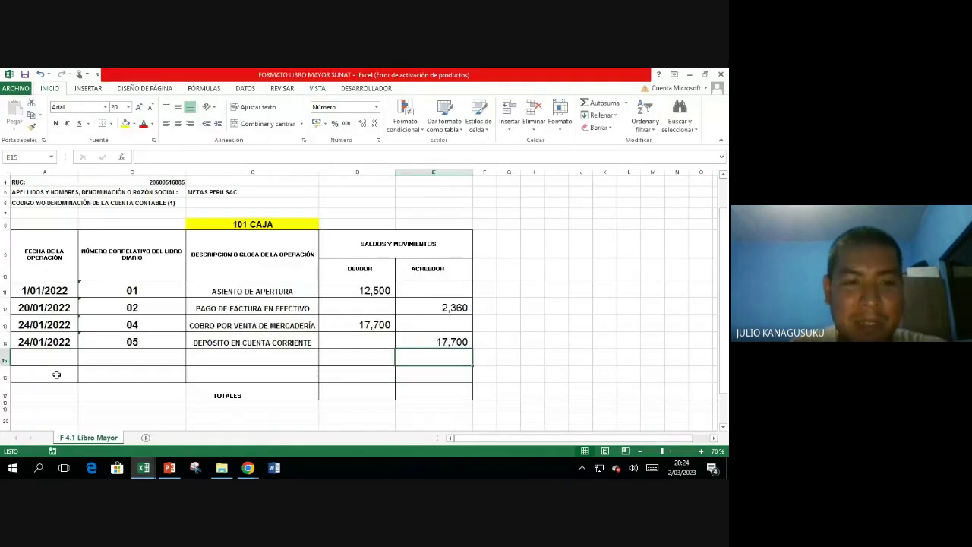
pyautogui.write('2')
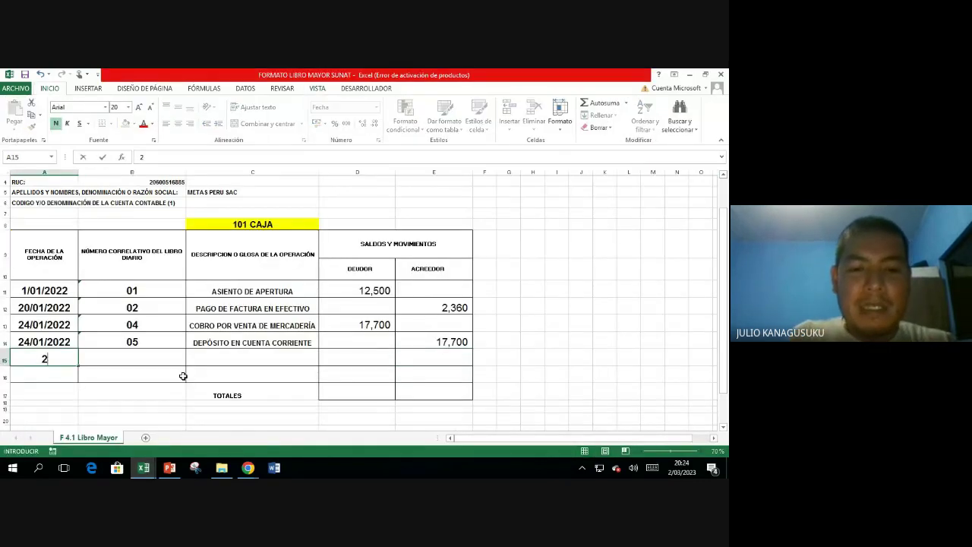
pyautogui.write('6/01/')
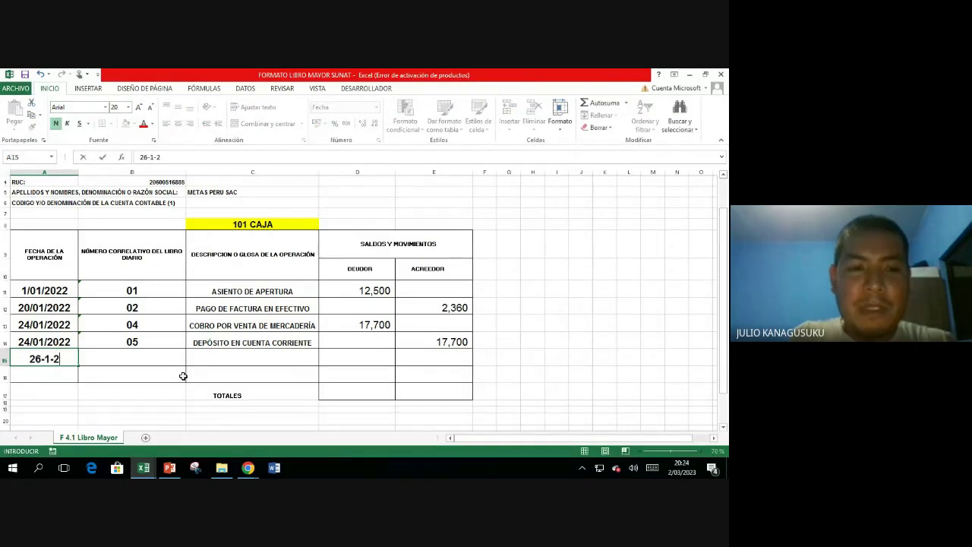
pyautogui.write('2')
pyautogui.press('Tab')
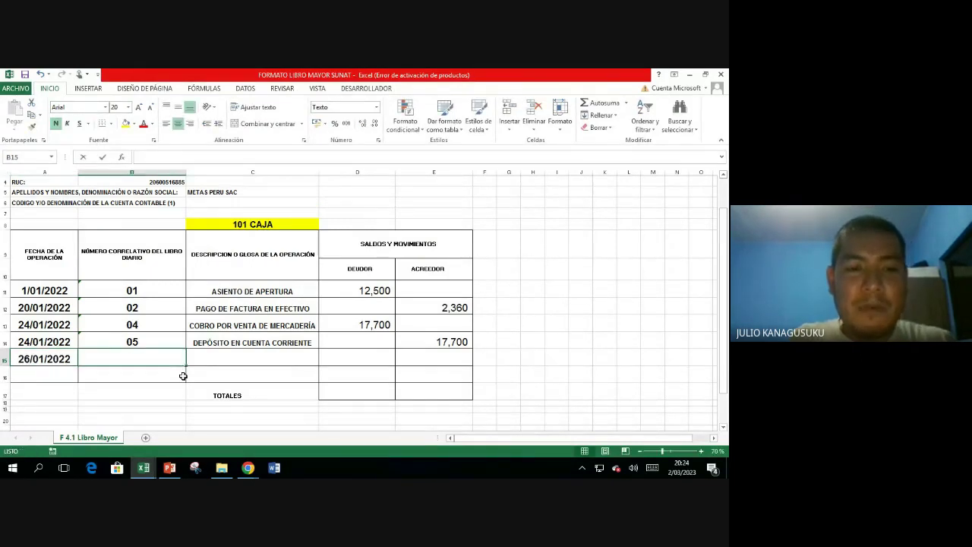
pyautogui.write('11')
pyautogui.press('Tab')
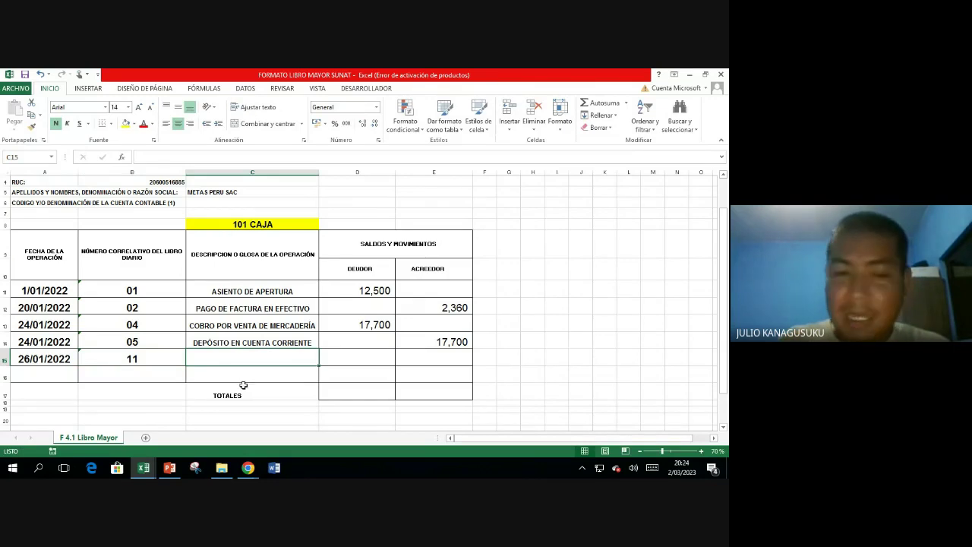
# Look up entry 11 in the journal and enter its description PAGO SERVICIO DE ELECTRICIDAD
pyautogui.moveTo(144, 468)
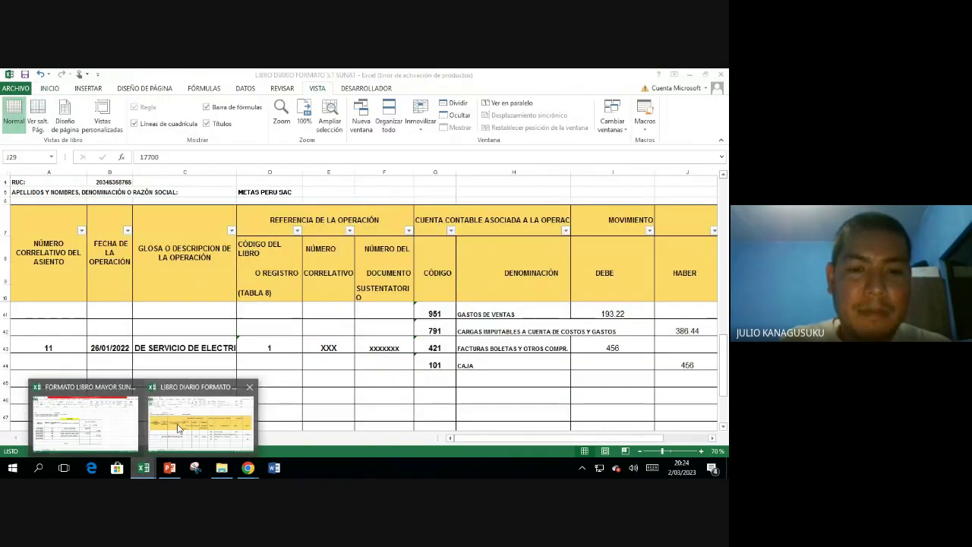
pyautogui.click(178, 429)
pyautogui.click(192, 348)
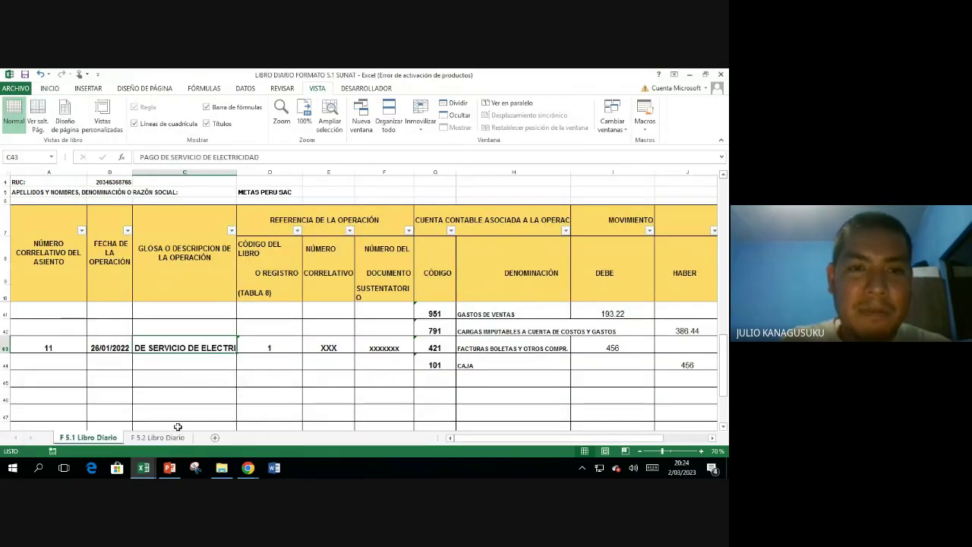
pyautogui.moveTo(150, 473)
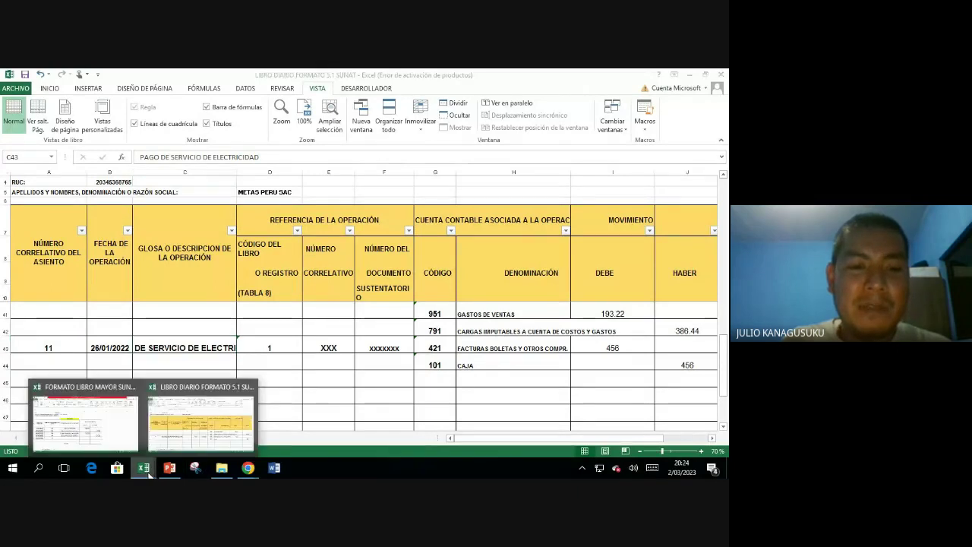
pyautogui.click(84, 418)
pyautogui.click(306, 360)
pyautogui.write('PAGO ')
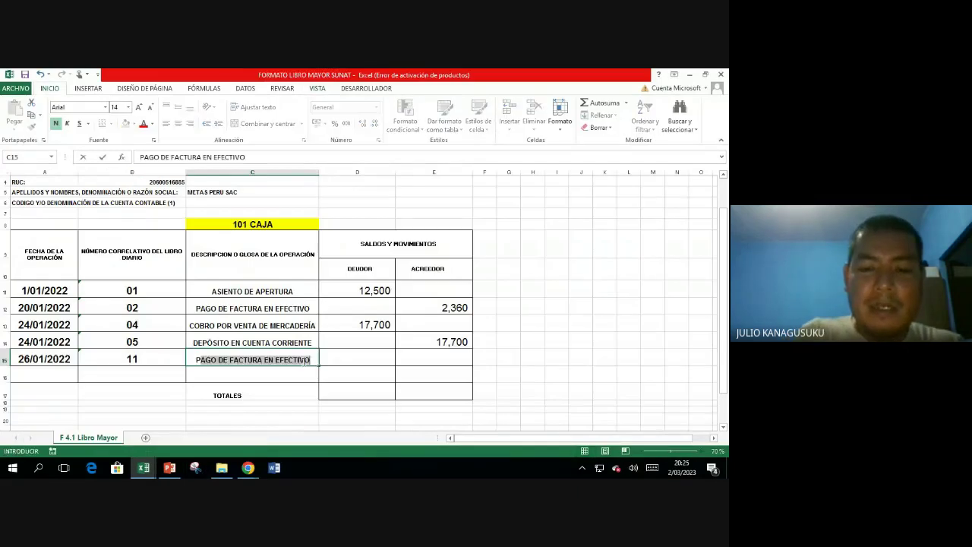
pyautogui.write('SERVICIO DE')
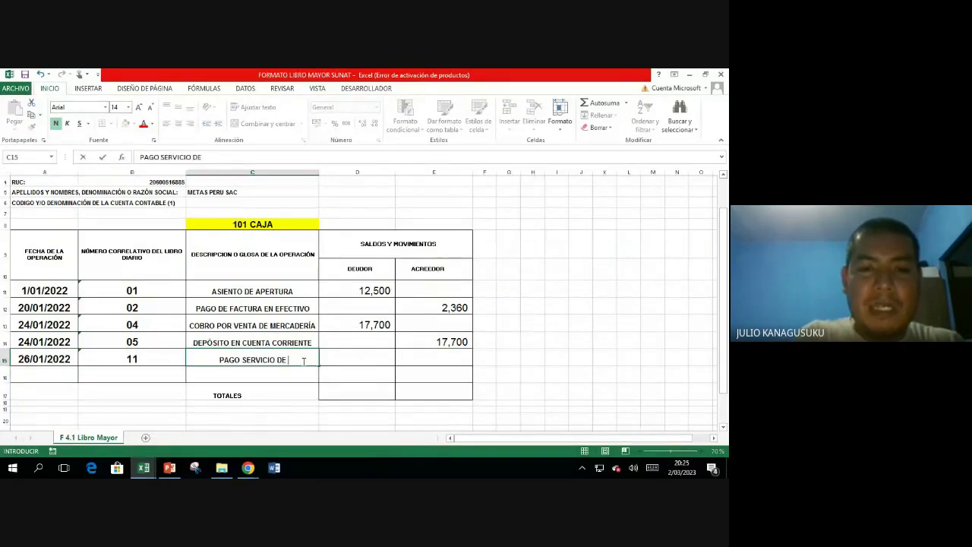
pyautogui.write(' ELECTRICIDAD')
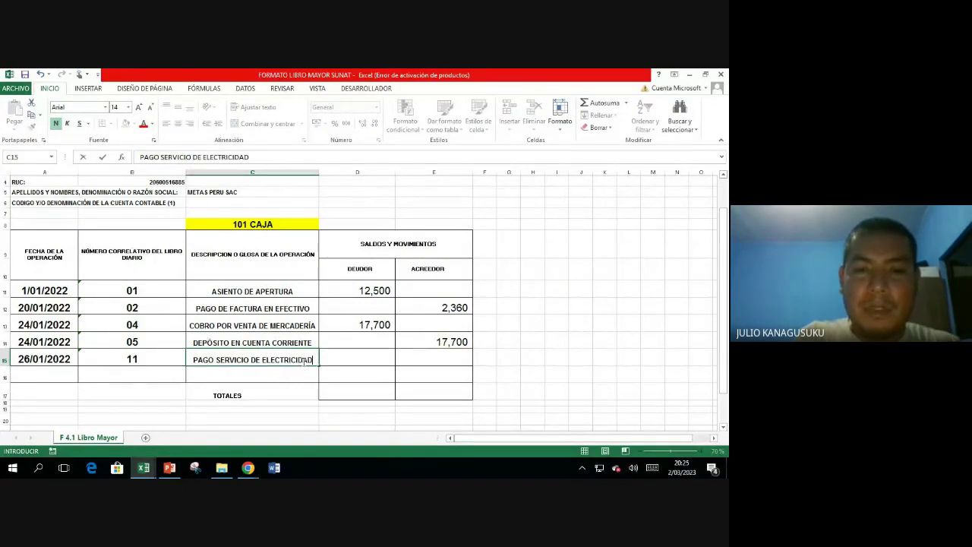
pyautogui.press('Tab')
pyautogui.press('Tab')
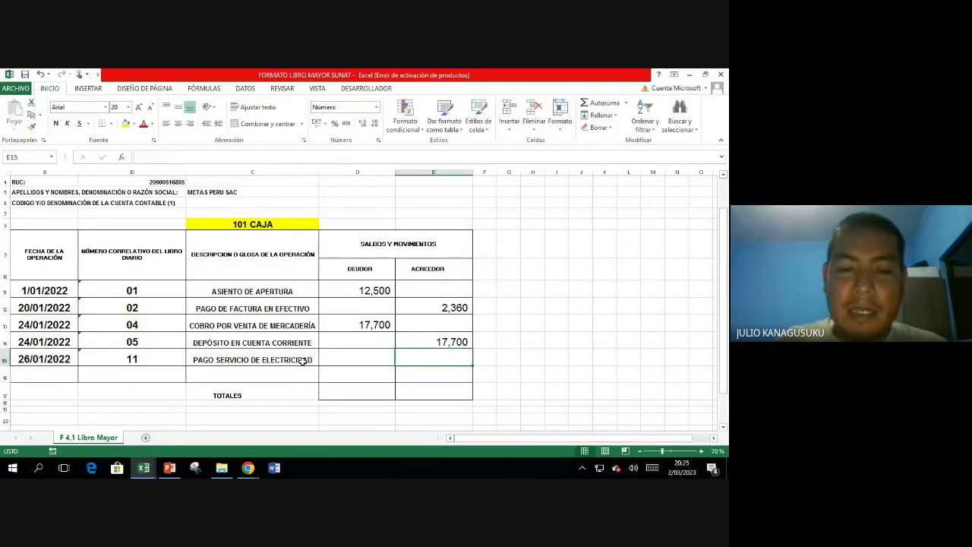
# Check entry 11's CAJA amount in the journal and record 456 as the credit
pyautogui.moveTo(143, 465)
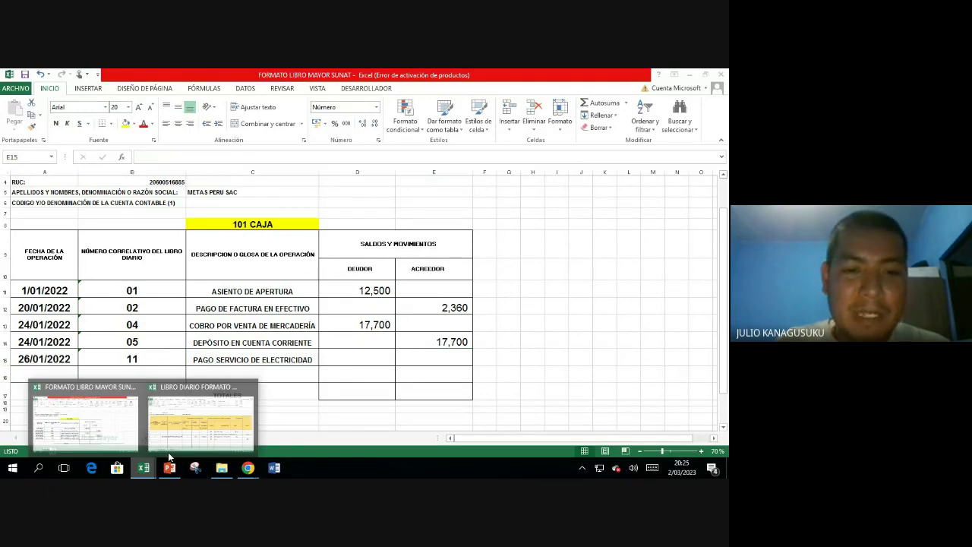
pyautogui.click(183, 422)
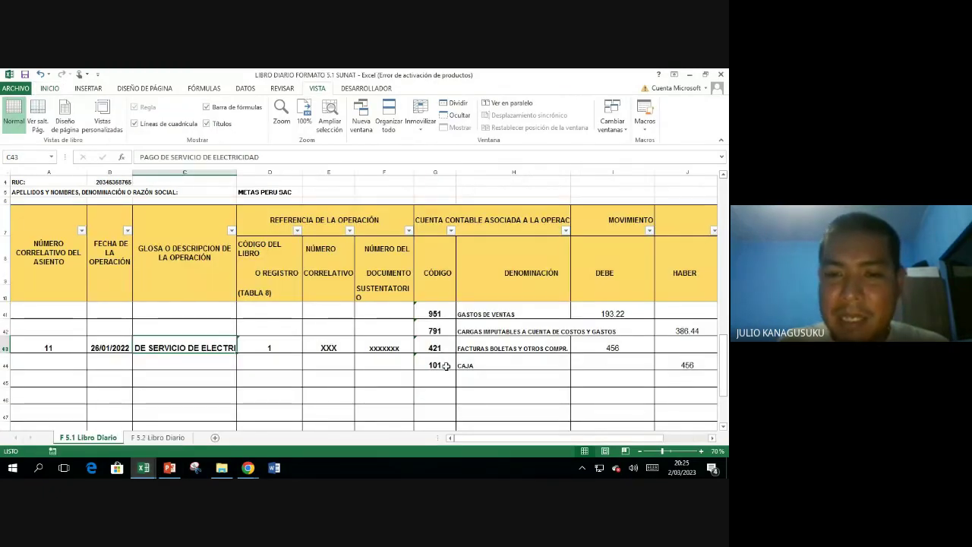
pyautogui.moveTo(446, 366); pyautogui.dragTo(668, 367)
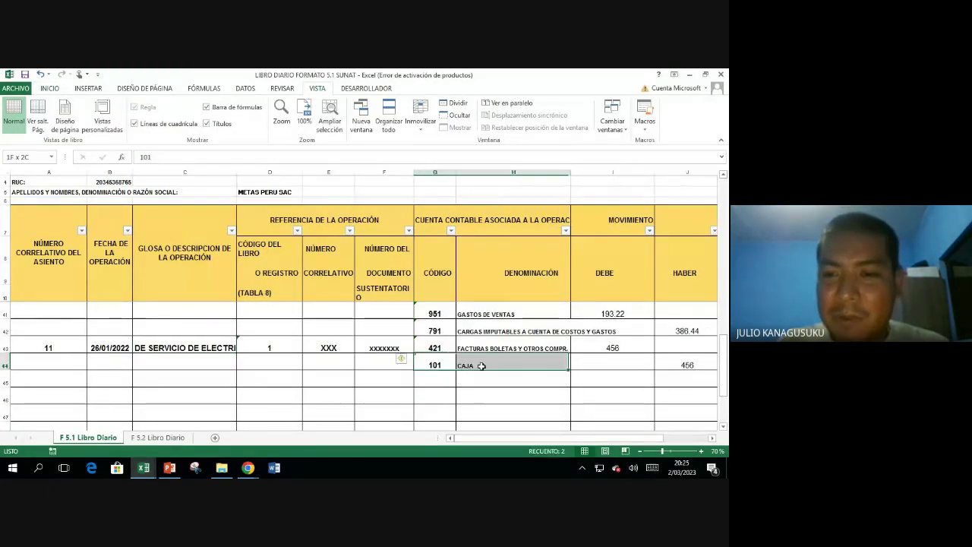
pyautogui.click(407, 402)
pyautogui.moveTo(144, 467)
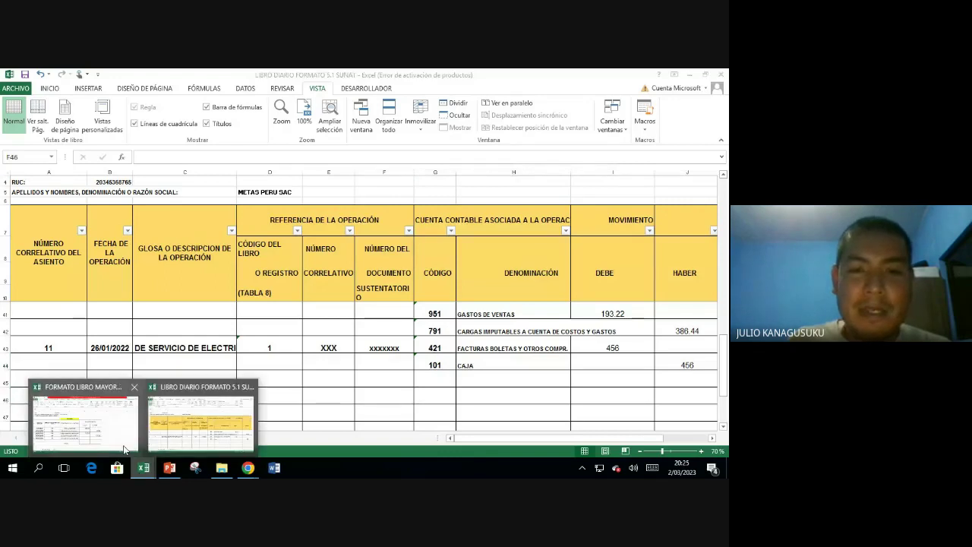
pyautogui.click(107, 426)
pyautogui.write('456')
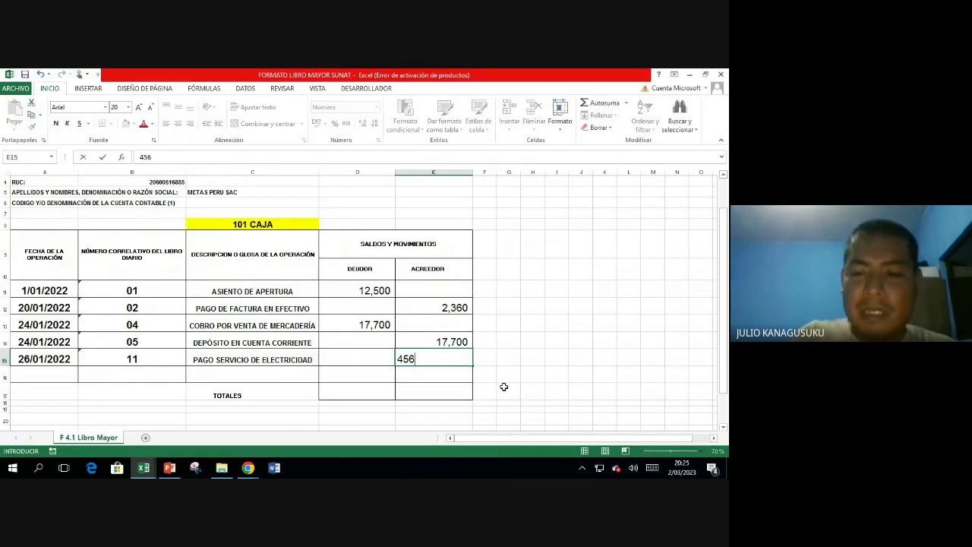
pyautogui.press('Return')
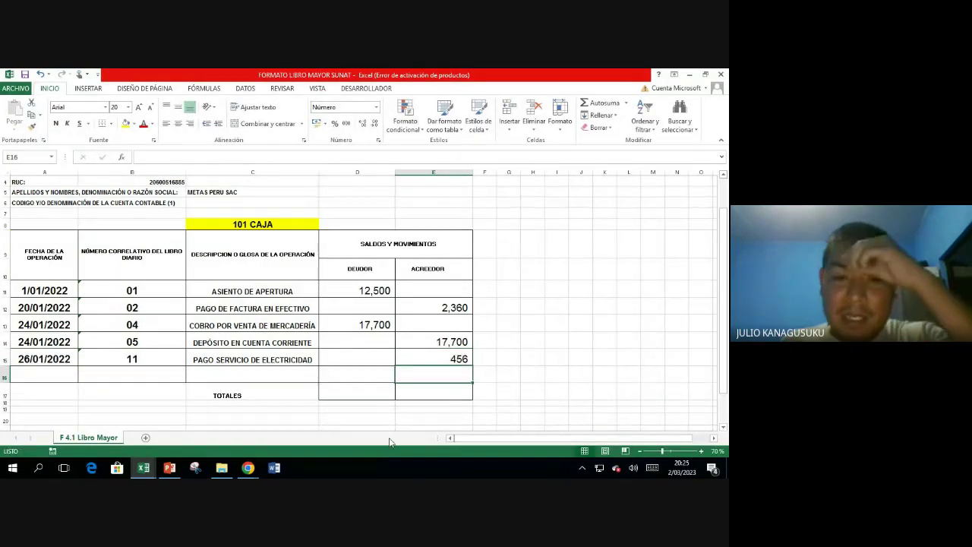
# Return to the LIBRO DIARIO journal and scroll through its entries
pyautogui.moveTo(144, 468)
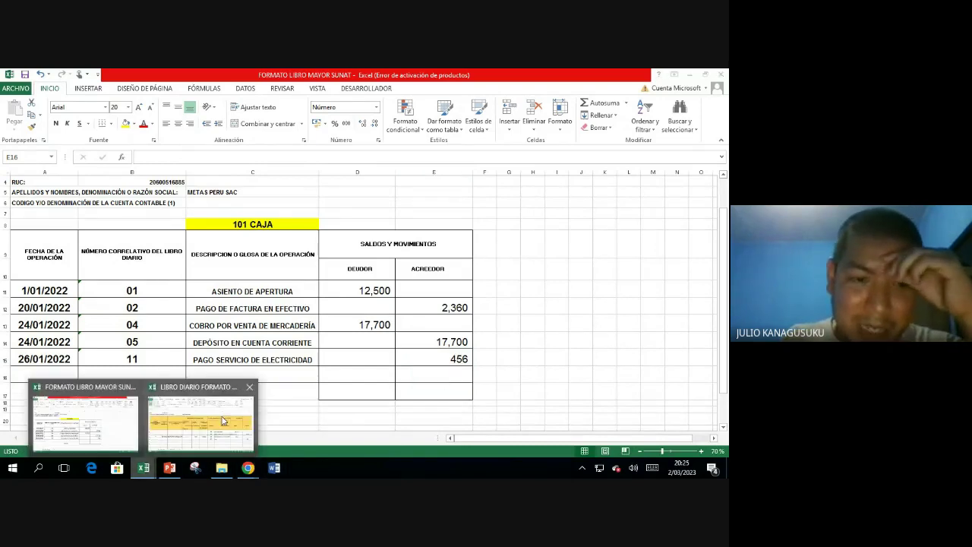
pyautogui.click(223, 420)
pyautogui.click(506, 391)
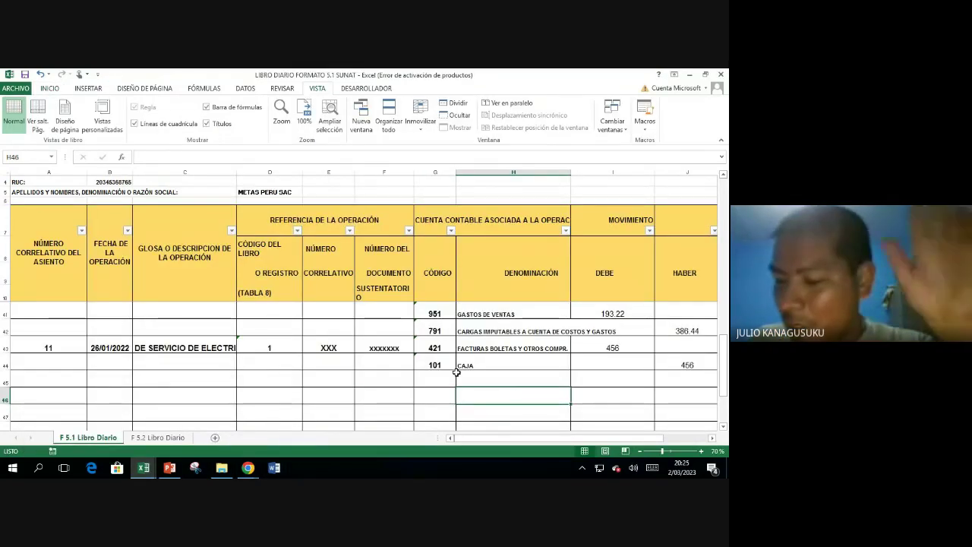
pyautogui.scroll(4, 478, 342)
pyautogui.scroll(3, 478, 342)
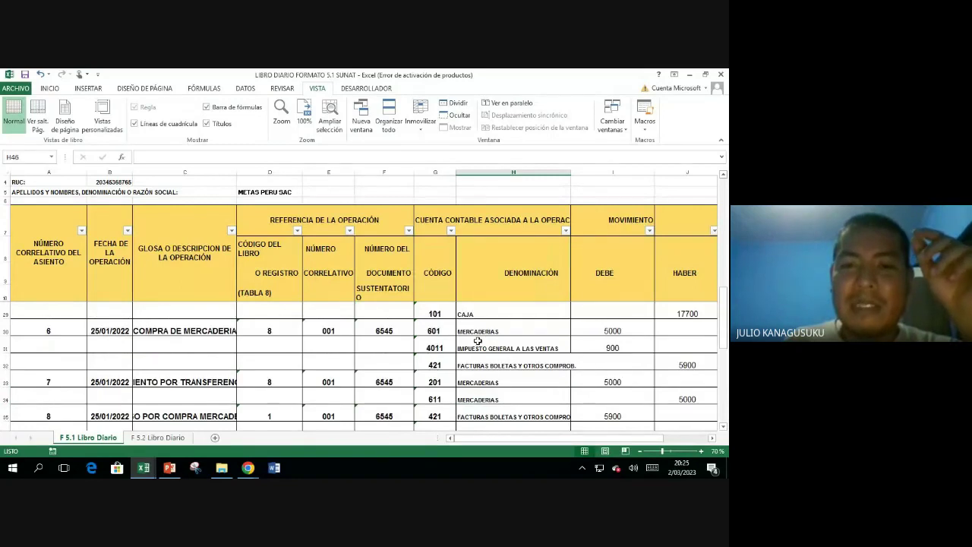
pyautogui.scroll(3, 478, 342)
pyautogui.scroll(-1, 478, 342)
pyautogui.scroll(-3, 477, 342)
pyautogui.scroll(-2, 477, 342)
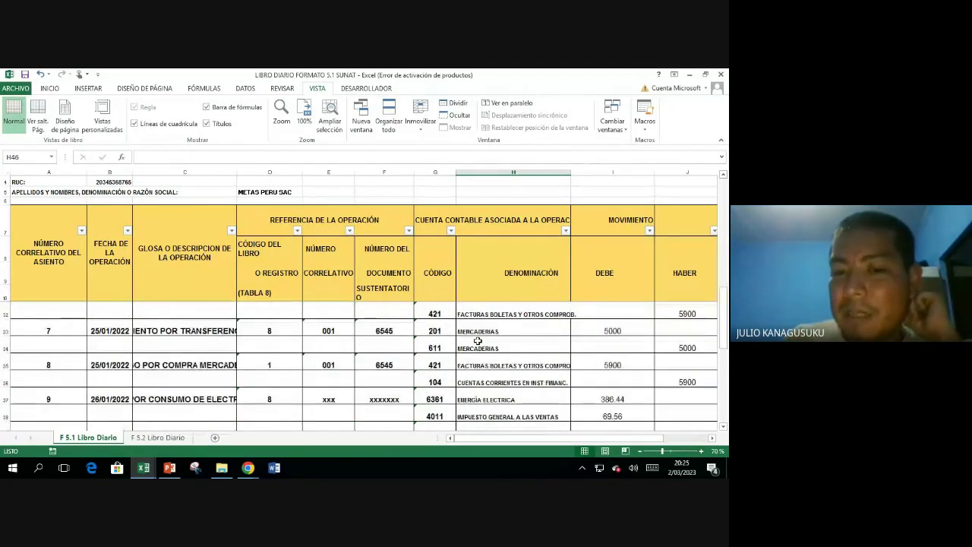
pyautogui.scroll(-2, 478, 342)
pyautogui.scroll(-1, 478, 342)
pyautogui.scroll(-1, 477, 342)
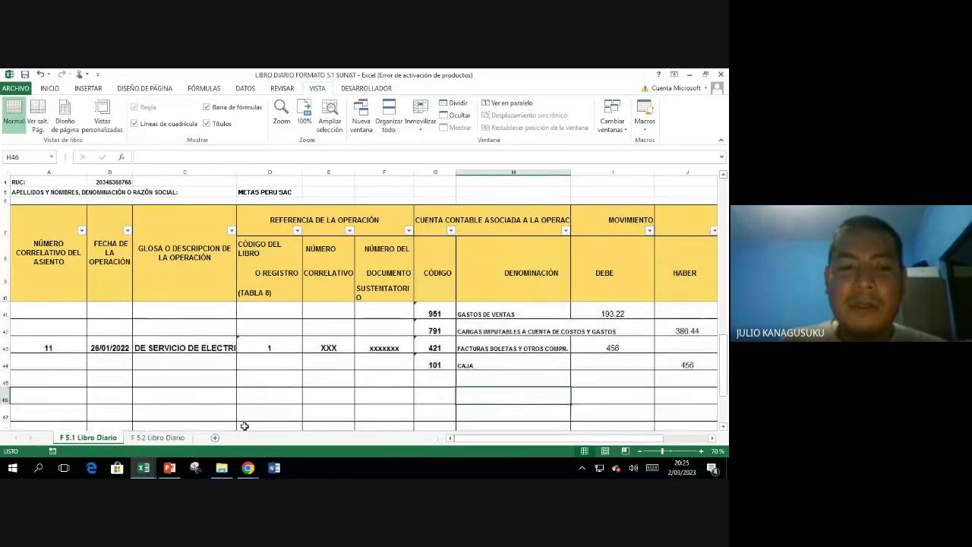
# In the ledger, set the totals cells D17:E17 to 14 pt font
pyautogui.moveTo(144, 468)
pyautogui.click(84, 417)
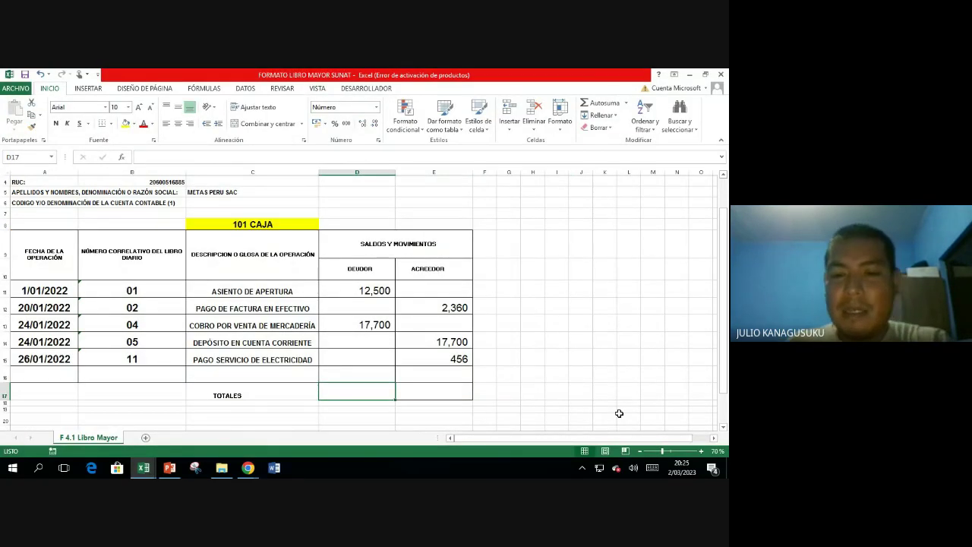
pyautogui.write('=')
pyautogui.press('BackSpace')
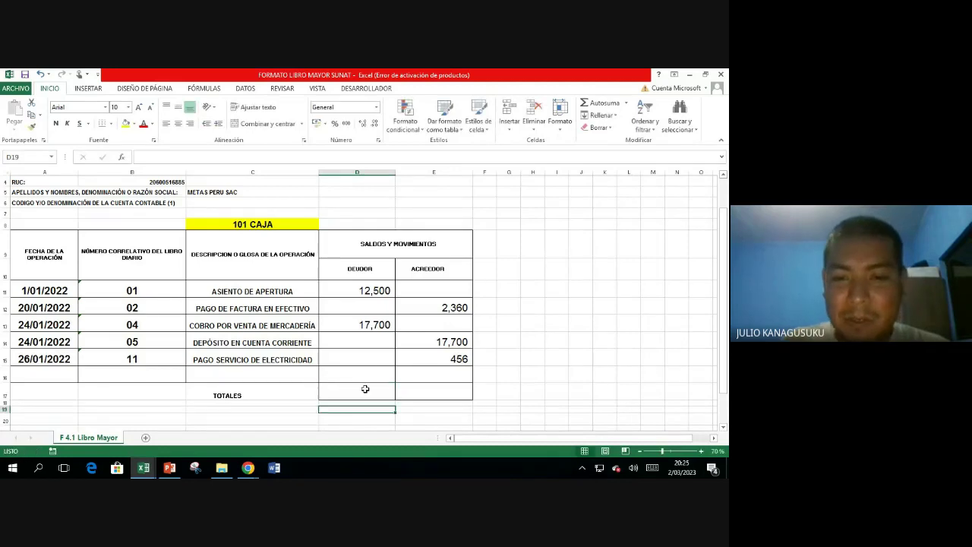
pyautogui.moveTo(364, 391); pyautogui.dragTo(433, 392)
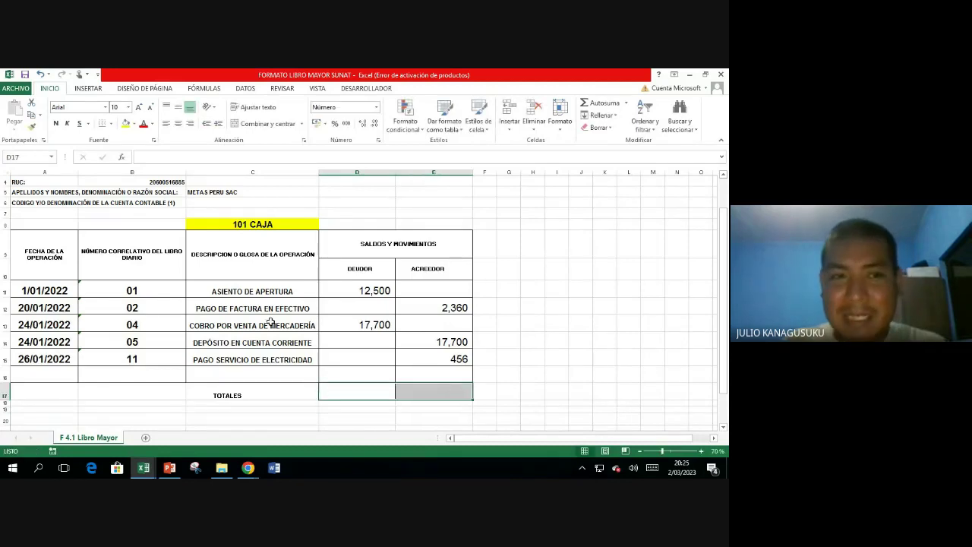
pyautogui.click(129, 108)
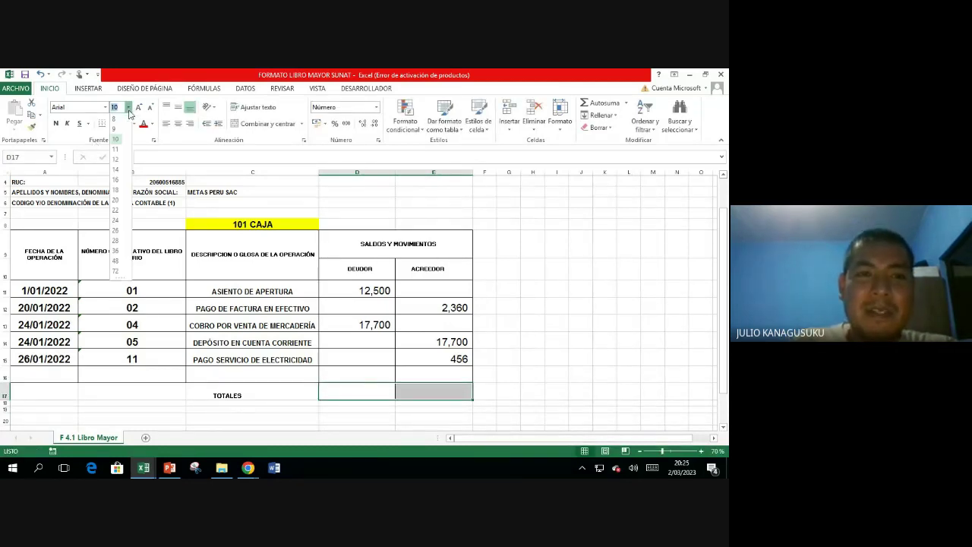
pyautogui.click(118, 170)
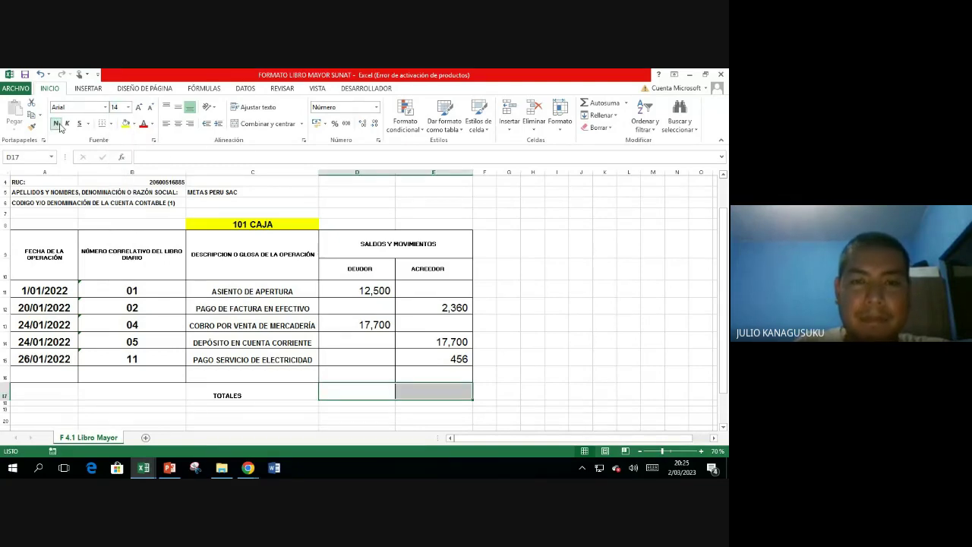
pyautogui.click(606, 278)
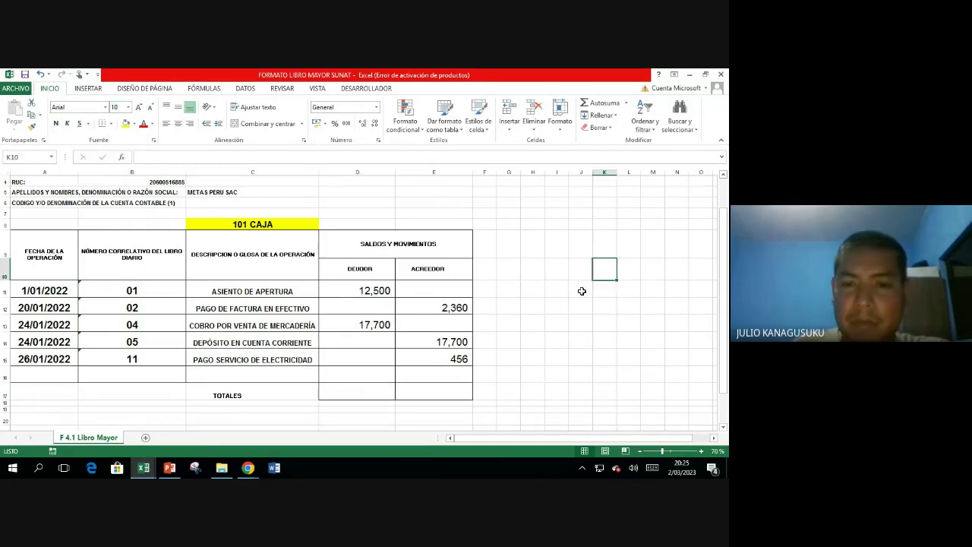
# Put an Autosuma total =SUMA(D11:D16) in D17, giving 30,200 under DEUDOR
pyautogui.doubleClick(361, 396)
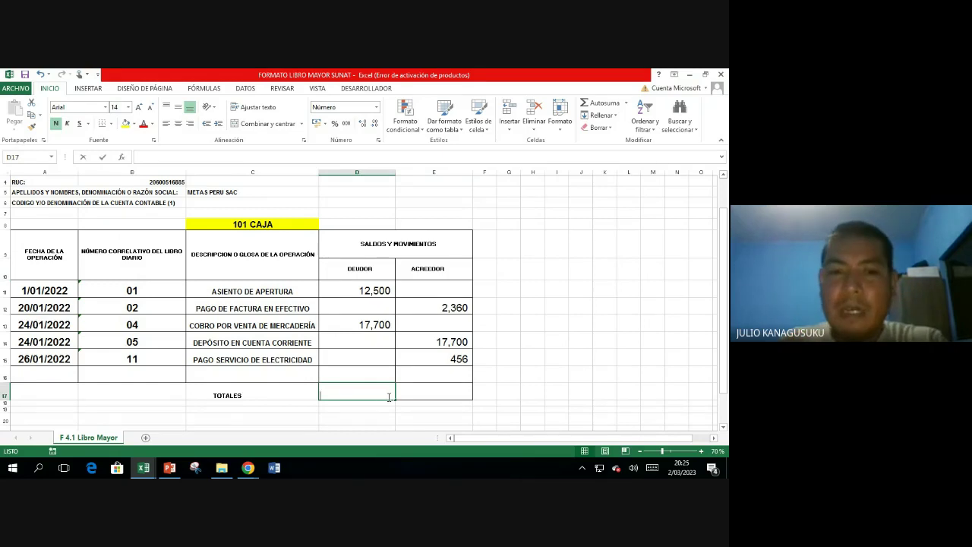
pyautogui.write('=')
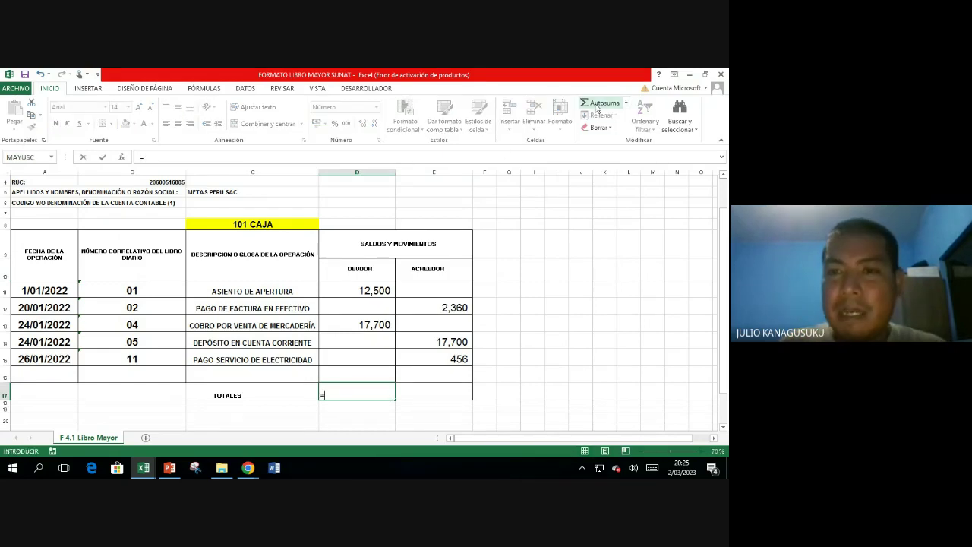
pyautogui.click(600, 107)
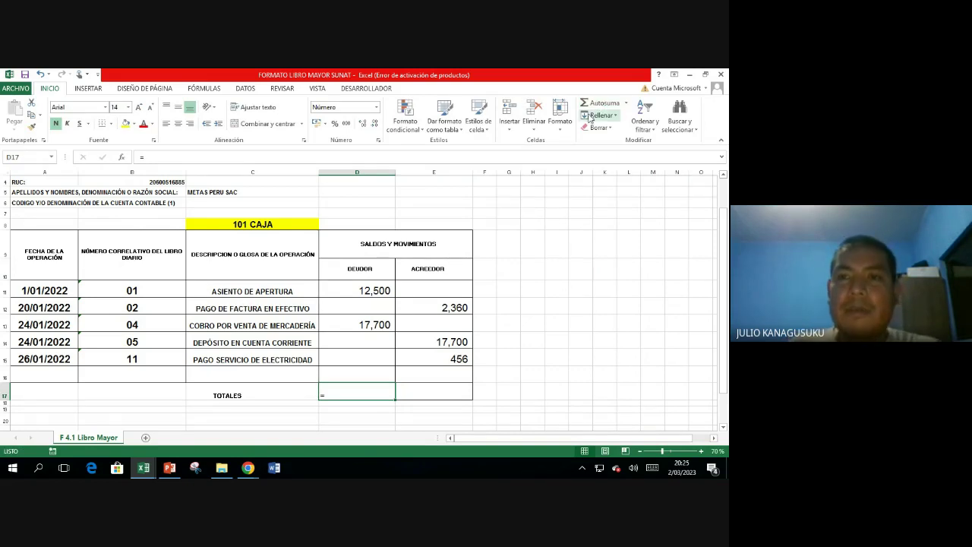
pyautogui.click(605, 108)
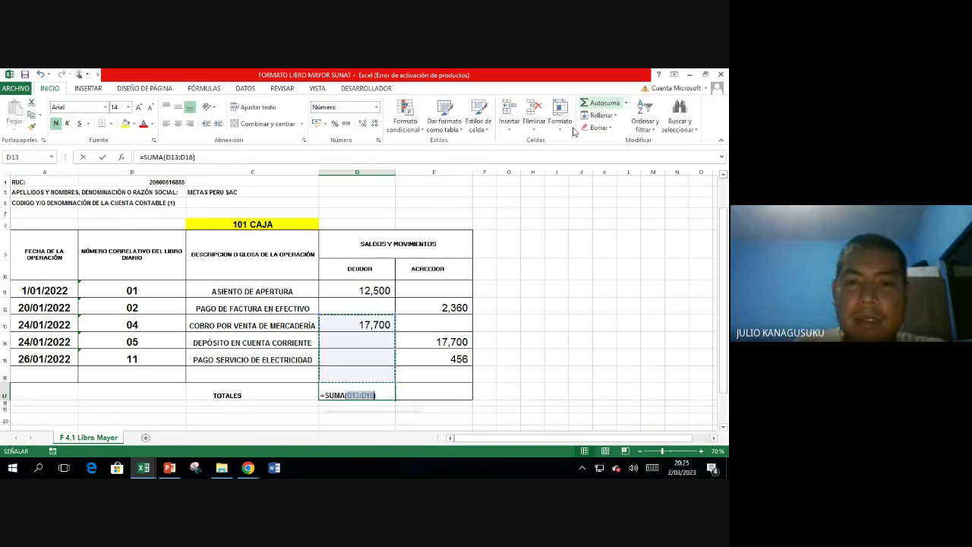
pyautogui.click(377, 291)
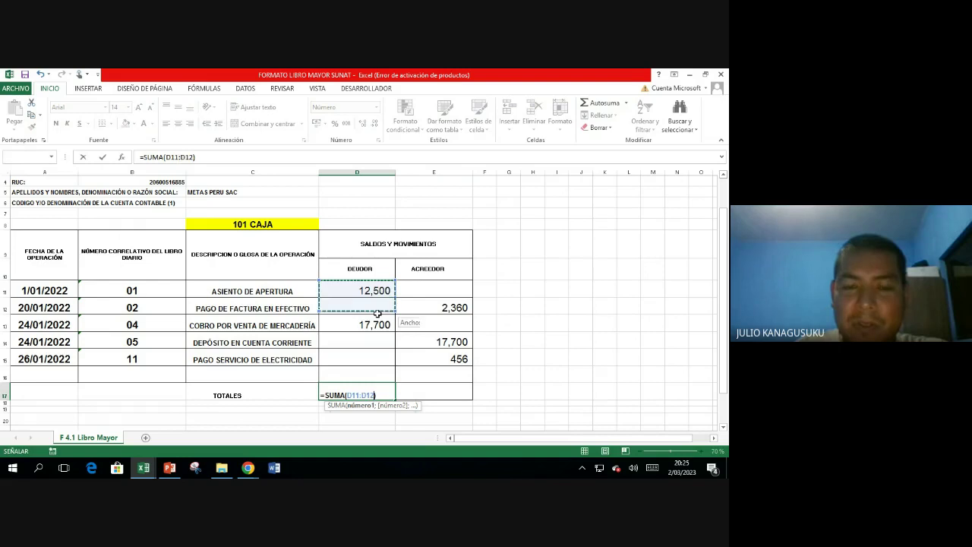
pyautogui.moveTo(377, 291); pyautogui.dragTo(373, 372)
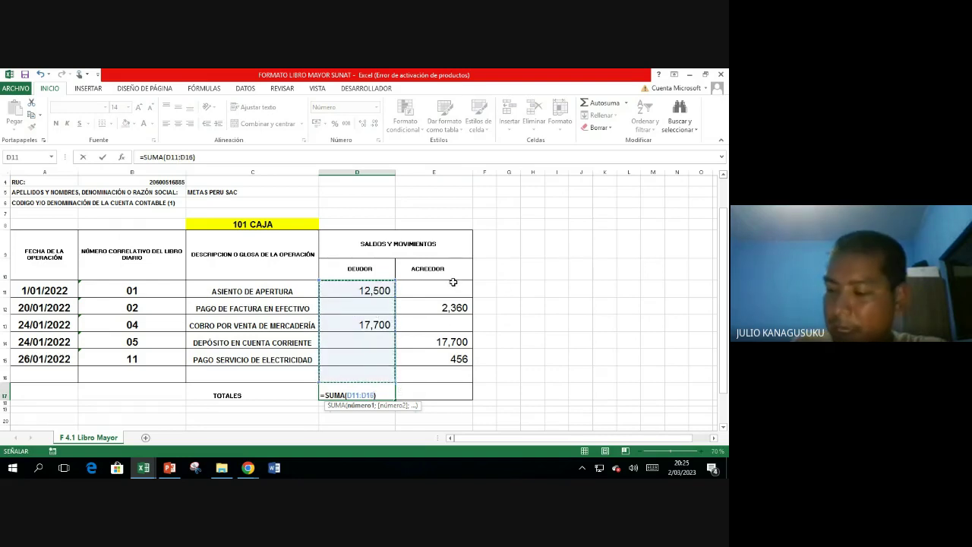
pyautogui.press('Return')
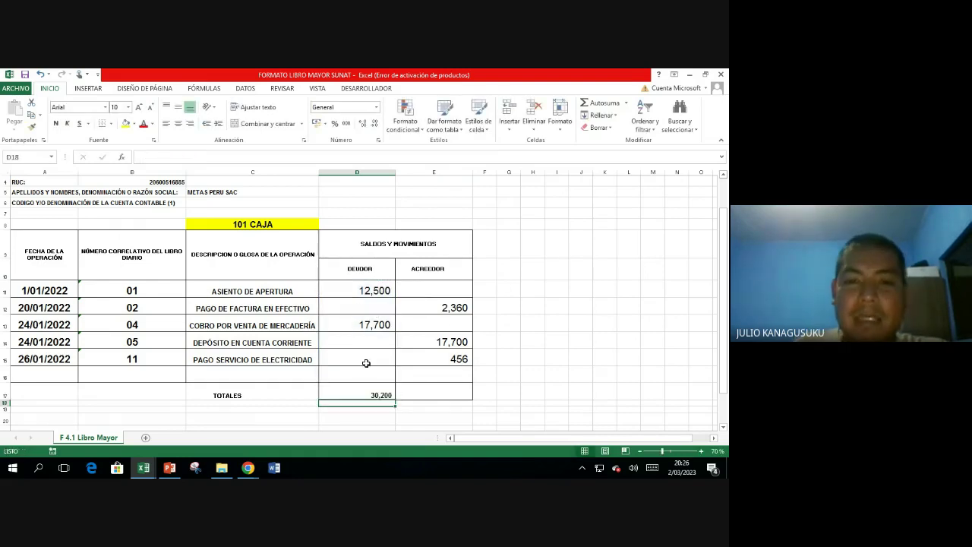
# Fill the total right into E17 for 20,516 ACREEDOR and center both totals
pyautogui.click(361, 392)
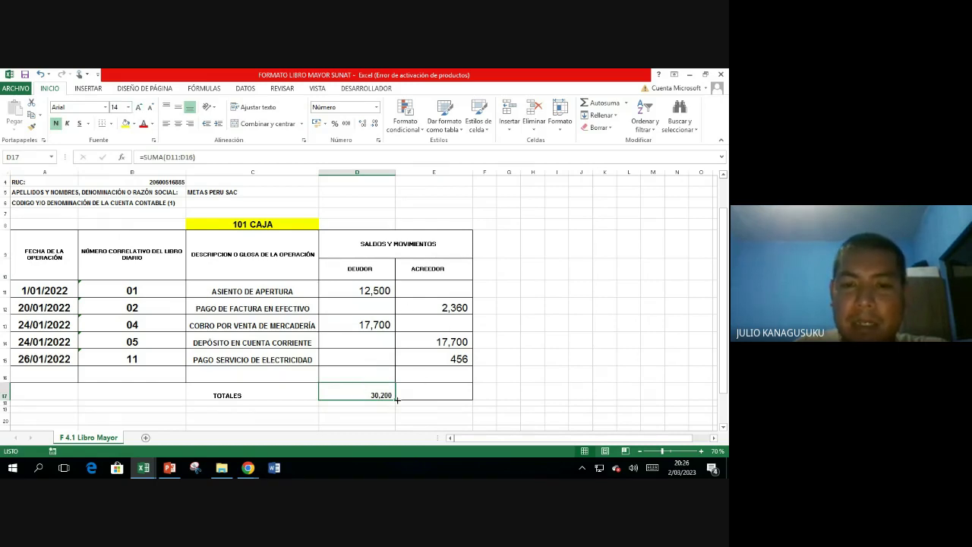
pyautogui.moveTo(395, 399); pyautogui.dragTo(434, 395)
pyautogui.click(418, 418)
pyautogui.click(166, 124)
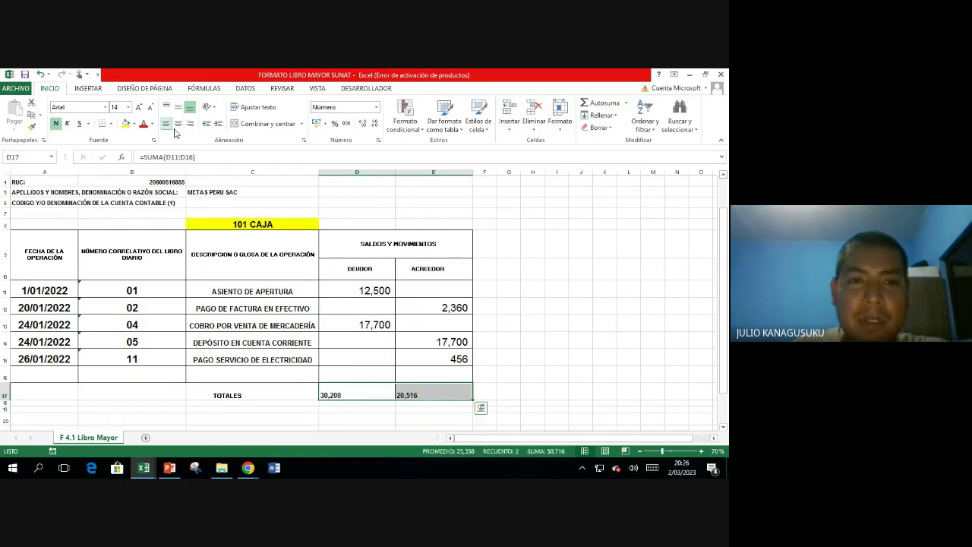
pyautogui.click(179, 126)
pyautogui.click(130, 108)
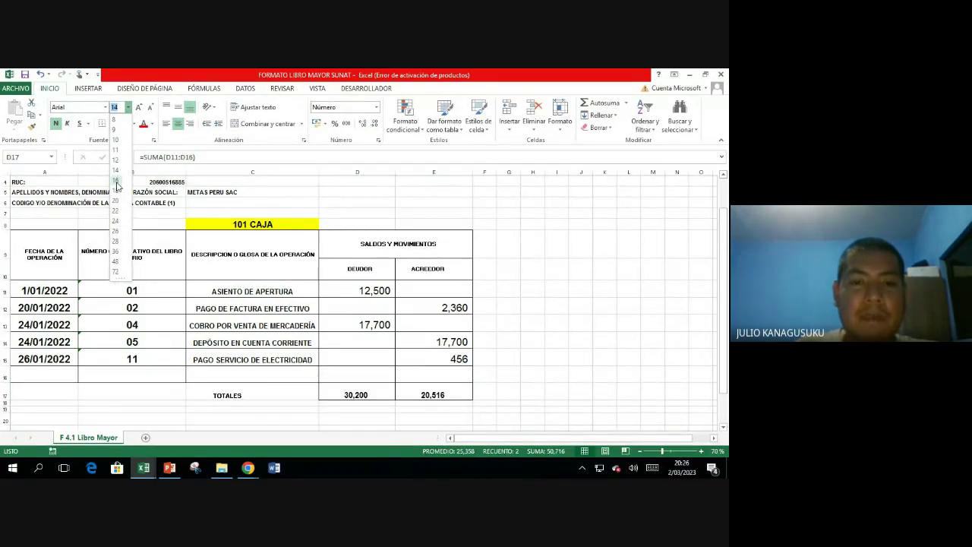
pyautogui.click(602, 339)
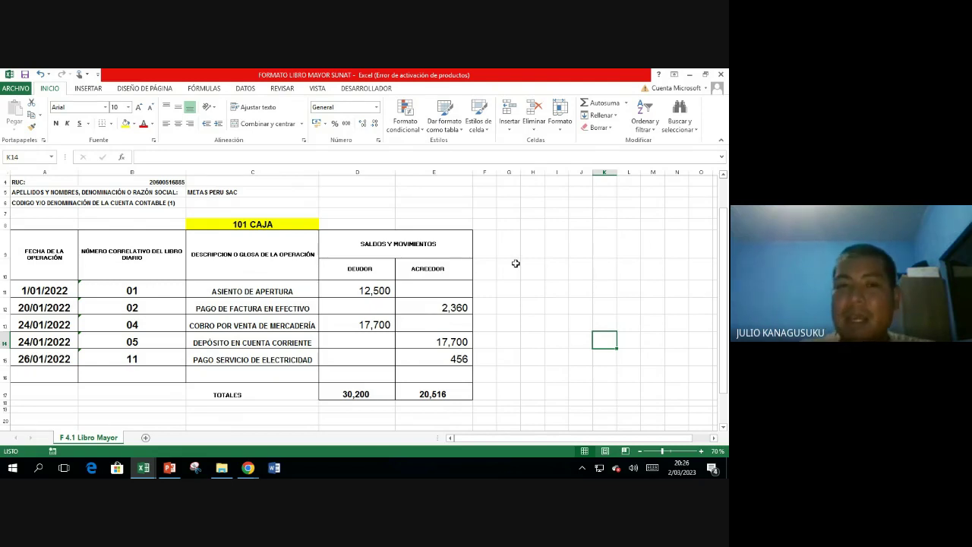
pyautogui.scroll(-1, 500, 327)
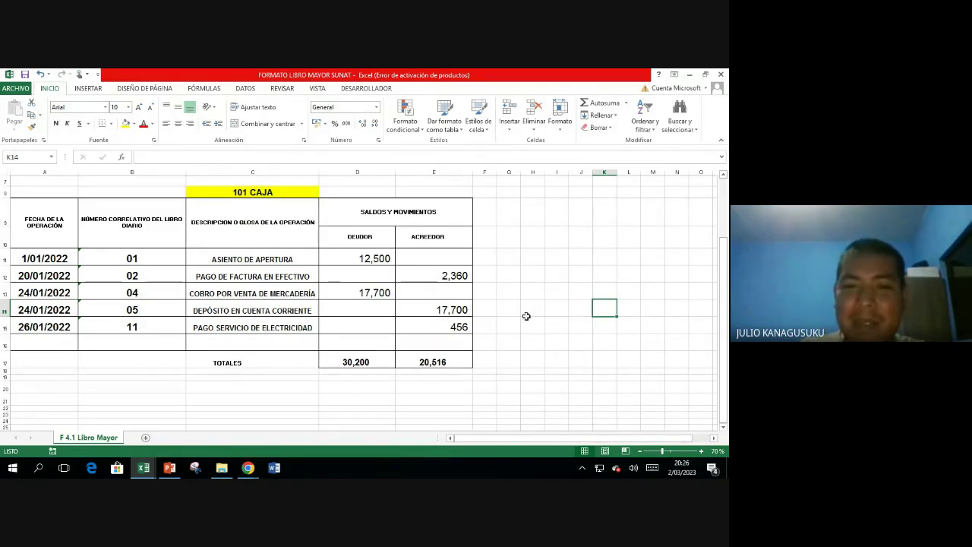
pyautogui.scroll(1, 525, 314)
pyautogui.scroll(-1, 525, 314)
pyautogui.scroll(-1, 531, 315)
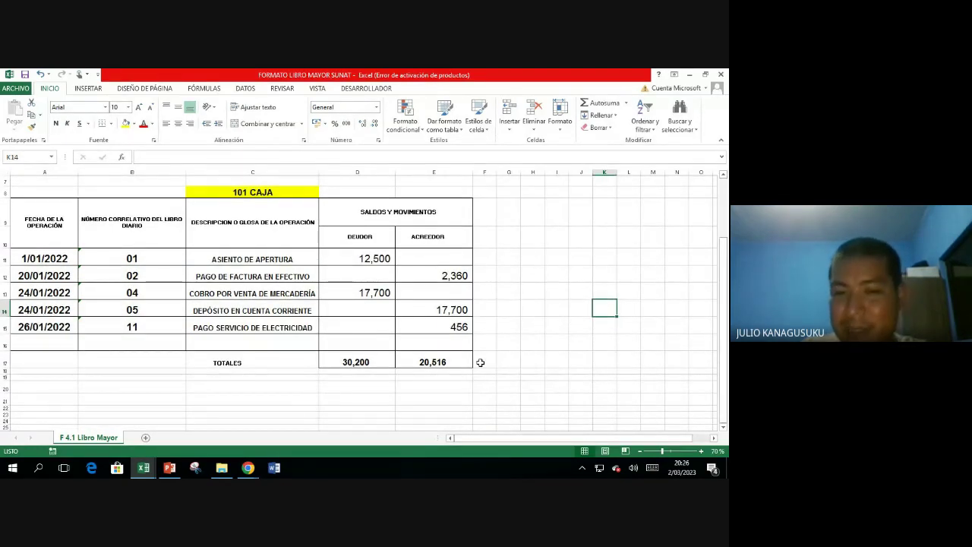
# Scroll LIBRO DIARIO to its top ASIENTO DE APERTURA, opening and closing the CÓDIGO filter unchanged
pyautogui.moveTo(143, 467)
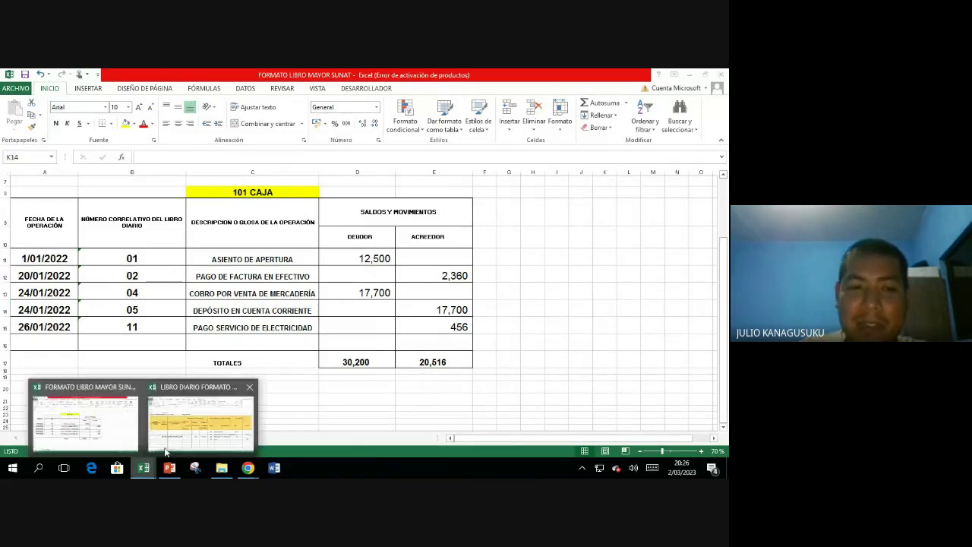
pyautogui.click(189, 431)
pyautogui.scroll(4, 512, 367)
pyautogui.scroll(6, 488, 326)
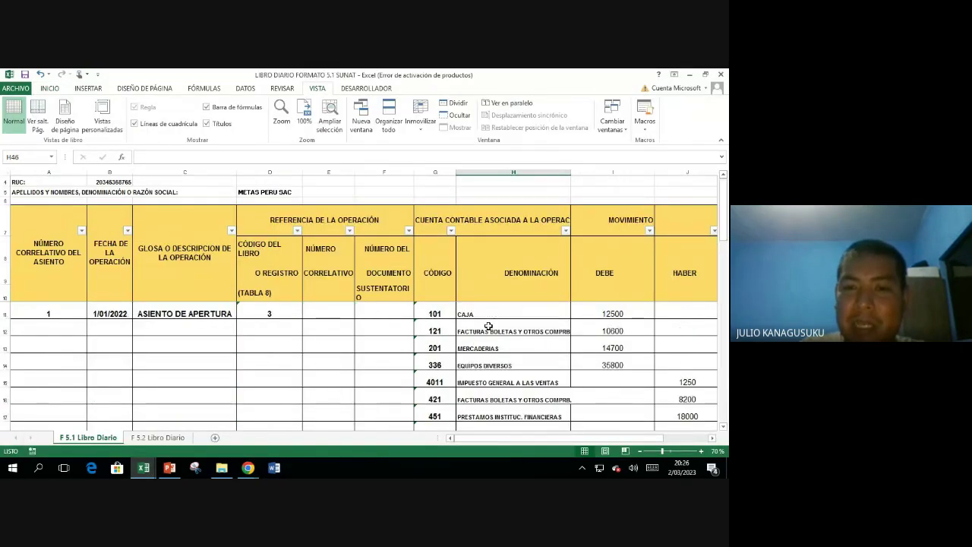
pyautogui.click(451, 230)
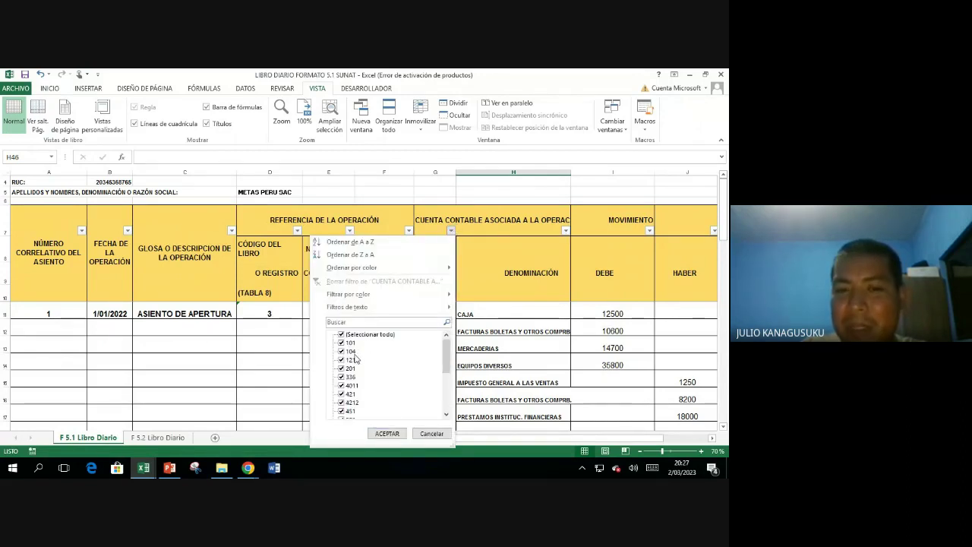
pyautogui.click(387, 433)
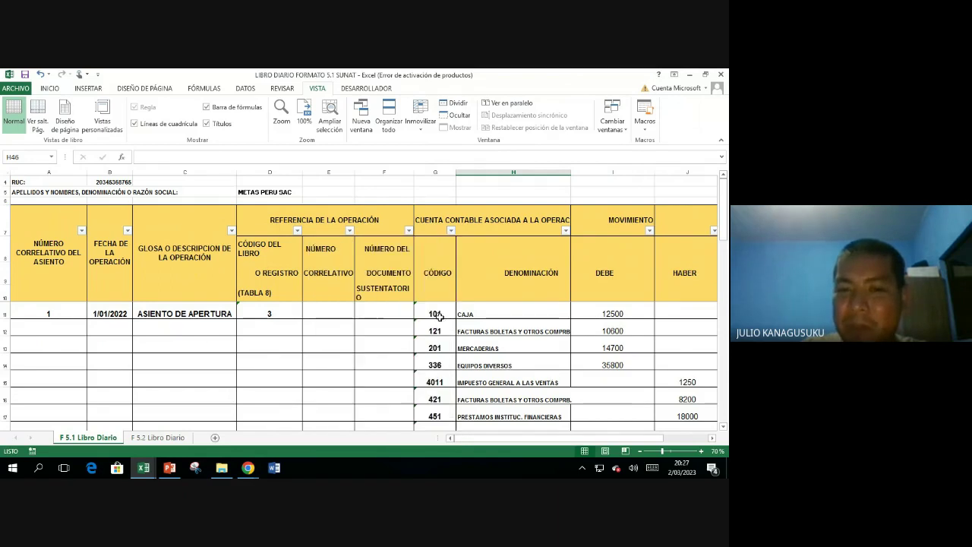
pyautogui.scroll(-5, 456, 382)
pyautogui.scroll(-5, 456, 382)
pyautogui.scroll(8, 456, 382)
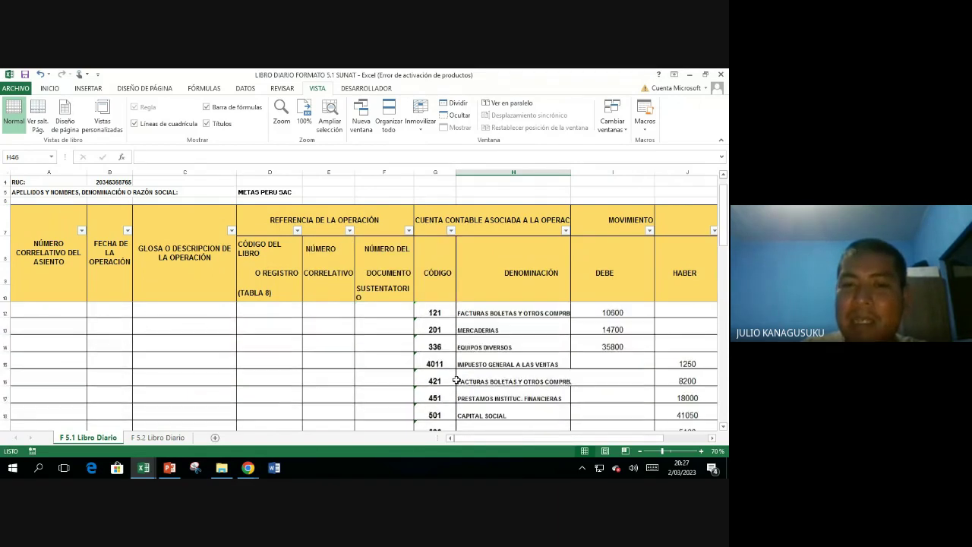
pyautogui.scroll(2, 456, 381)
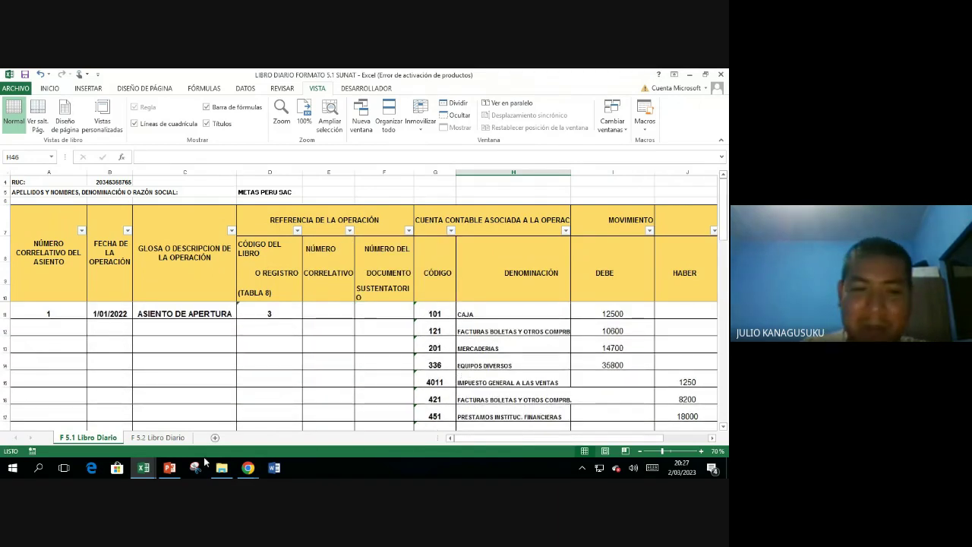
# Bring FORMATO LIBRO MAYOR SUNAT forward and scroll to the 101 CAJA table with its TOTALES row
pyautogui.moveTo(145, 472)
pyautogui.click(83, 417)
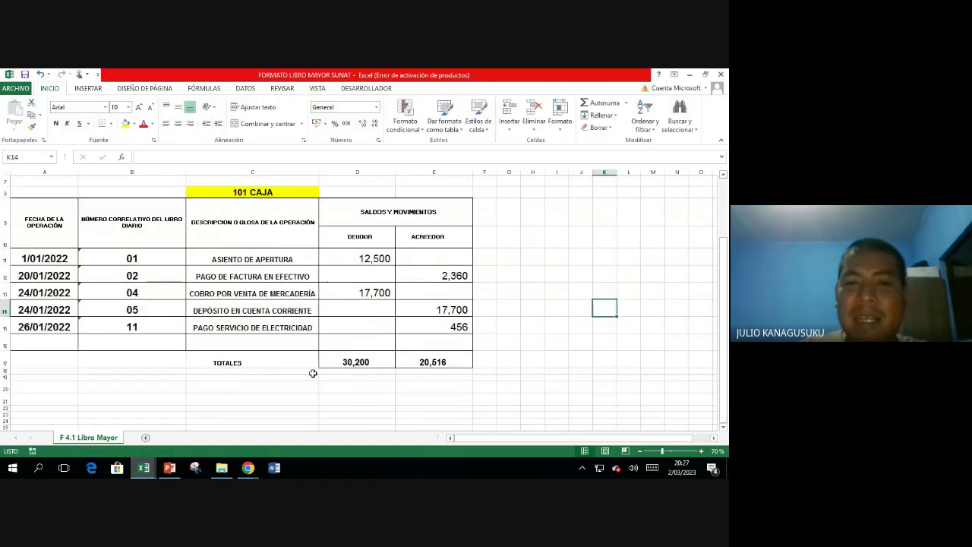
pyautogui.scroll(-1, 313, 373)
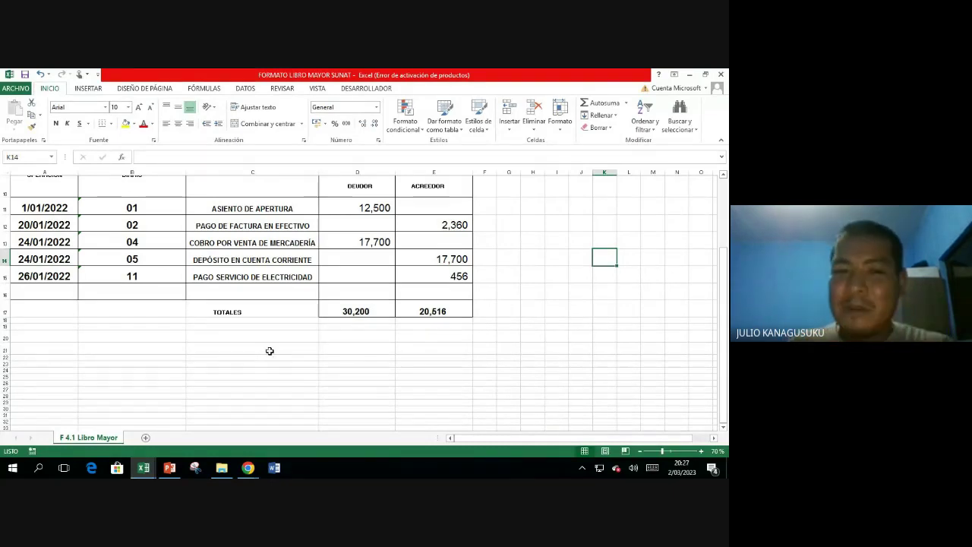
pyautogui.scroll(2, 270, 351)
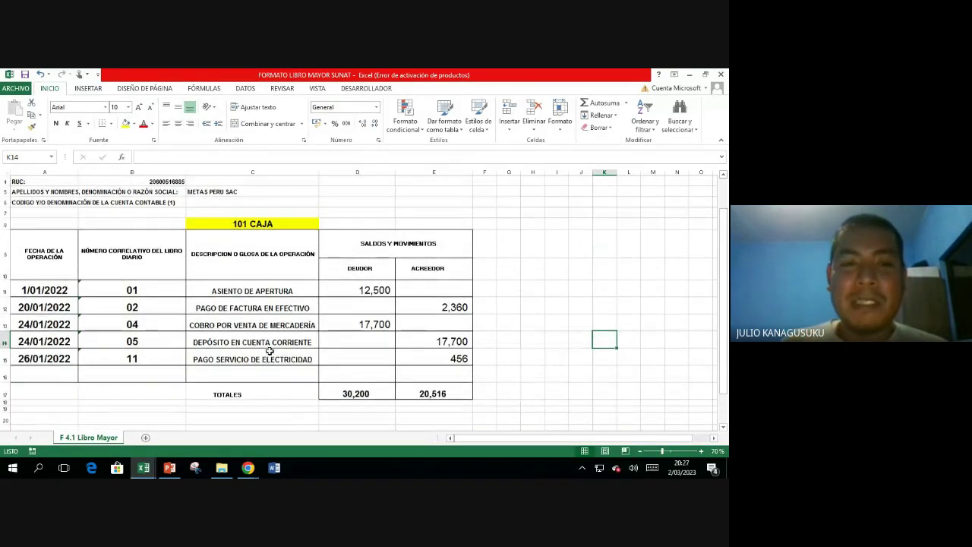
pyautogui.scroll(-1, 277, 349)
pyautogui.scroll(1, 288, 349)
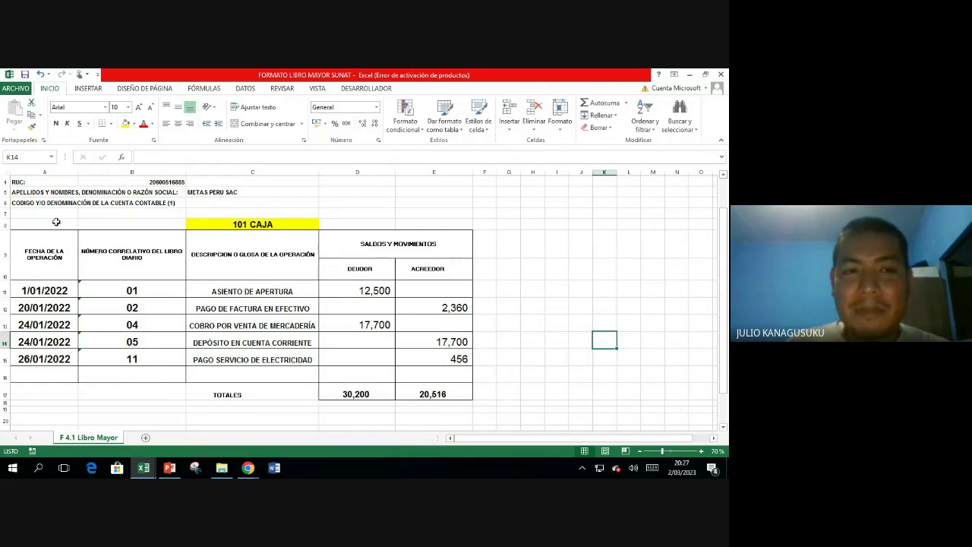
# Copy the 101 CAJA ledger table A8:E17 and paste it starting at A20
pyautogui.moveTo(52, 222)
pyautogui.mouseDown()
pyautogui.moveTo(298, 294)
pyautogui.moveTo(445, 369)
pyautogui.moveTo(450, 392)
pyautogui.mouseUp()
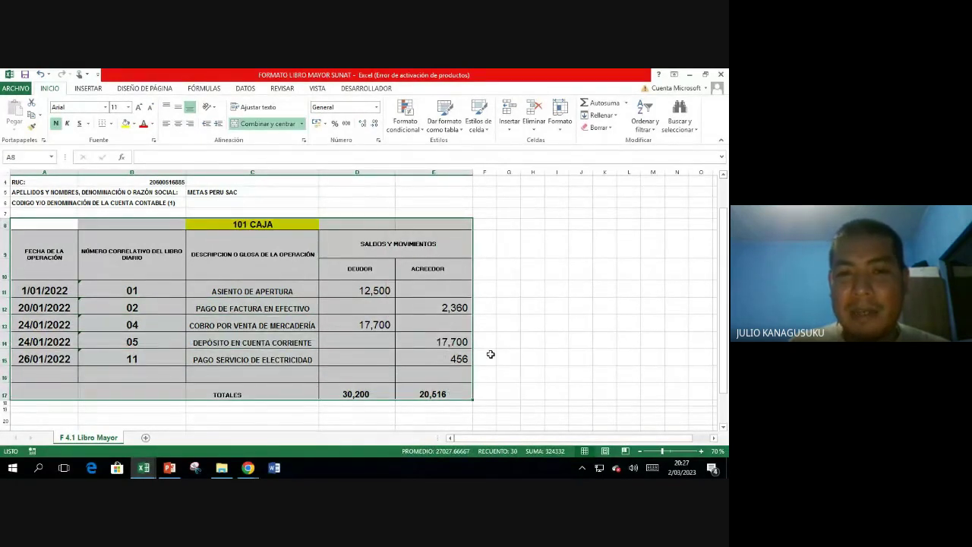
pyautogui.scroll(-1, 491, 354)
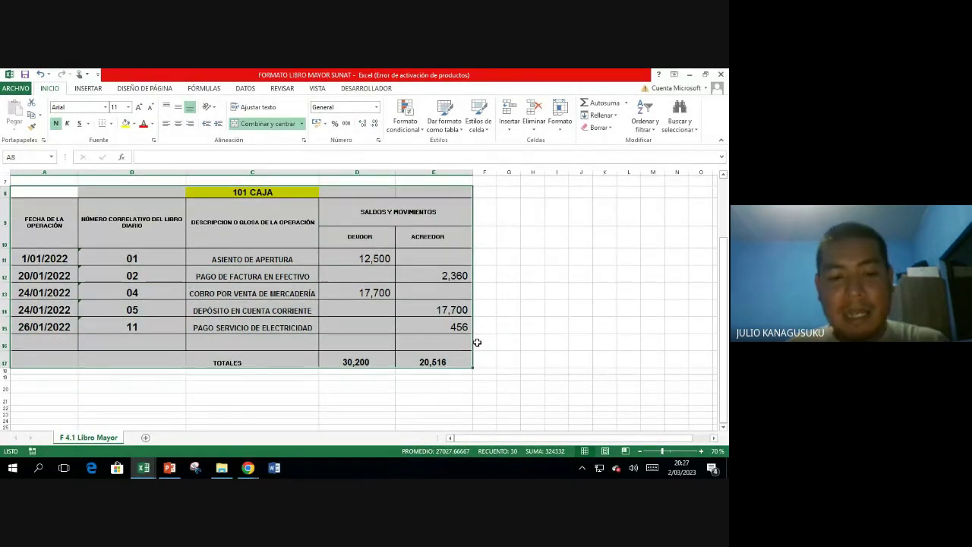
pyautogui.hotkey('ctrl', 'c')
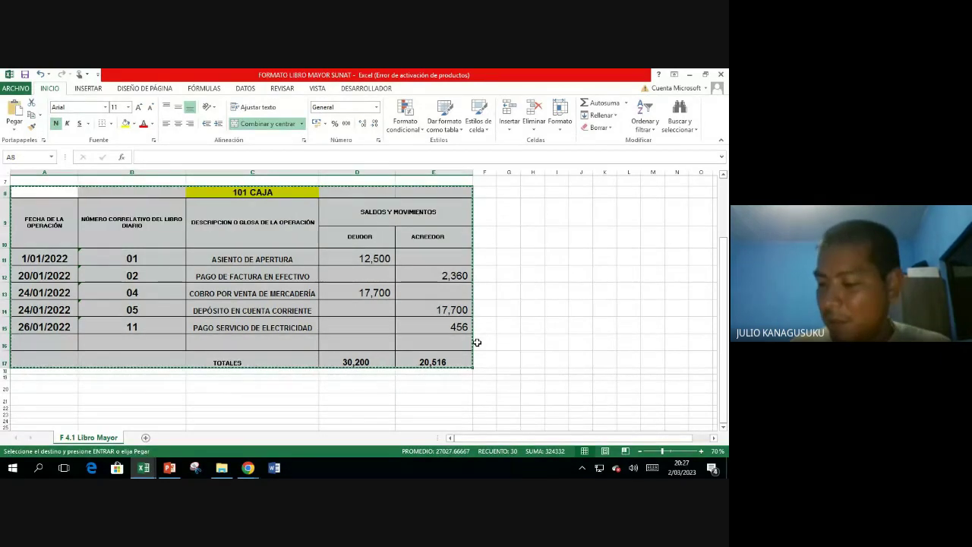
pyautogui.scroll(-1, 470, 343)
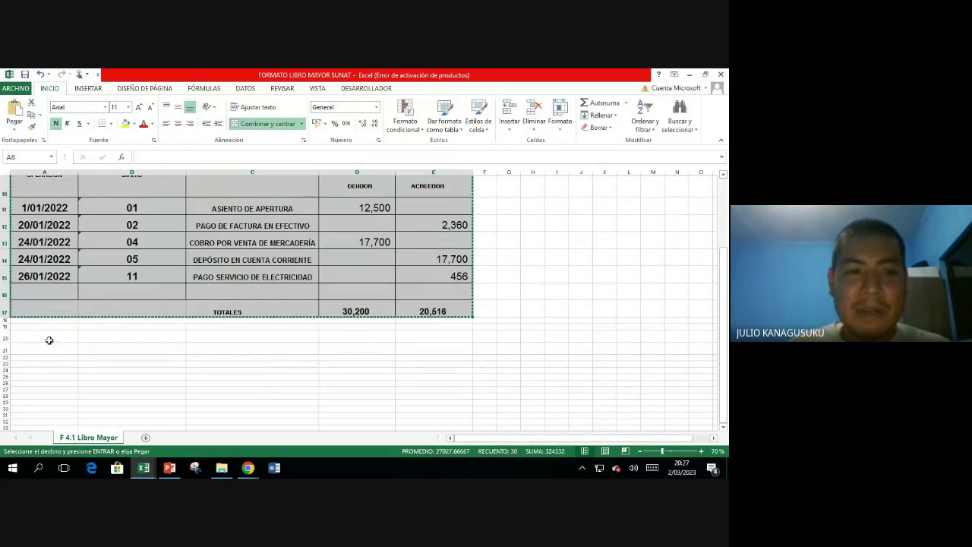
pyautogui.click(46, 337)
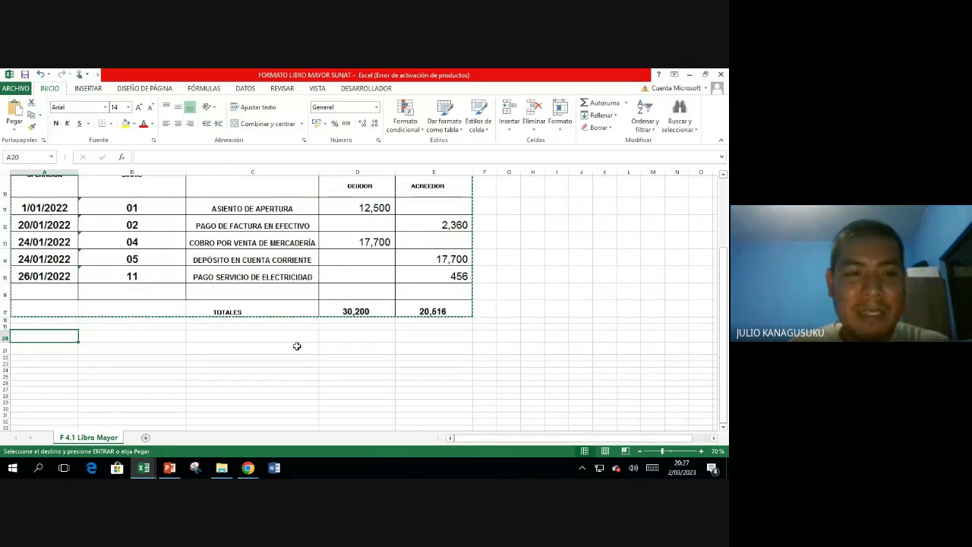
pyautogui.scroll(-2, 297, 346)
pyautogui.scroll(2, 297, 345)
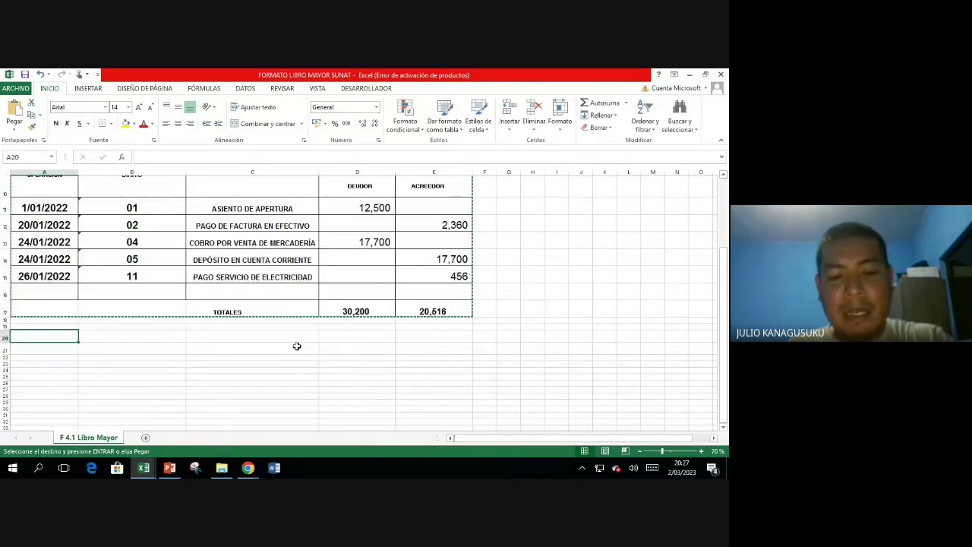
pyautogui.hotkey('ctrl', 'v')
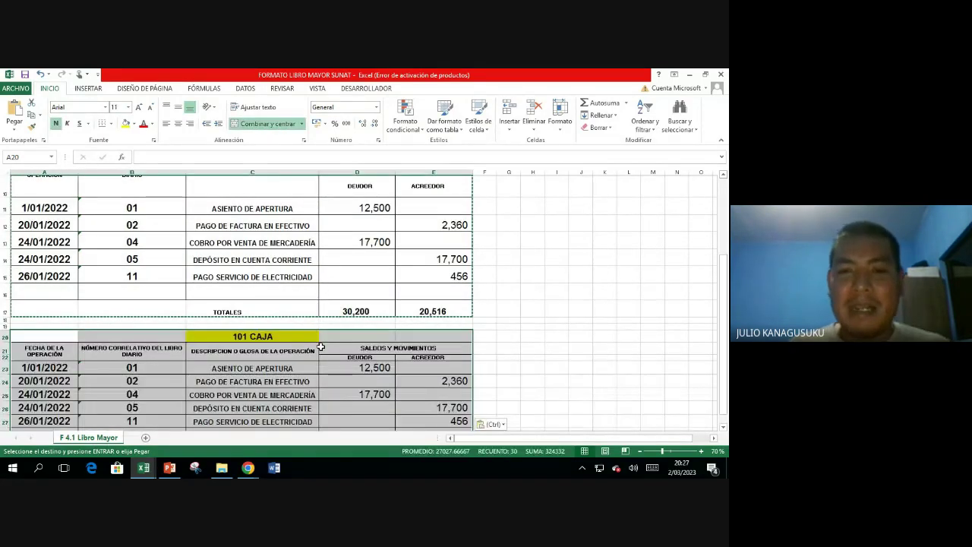
pyautogui.scroll(-1, 582, 353)
pyautogui.click(582, 353)
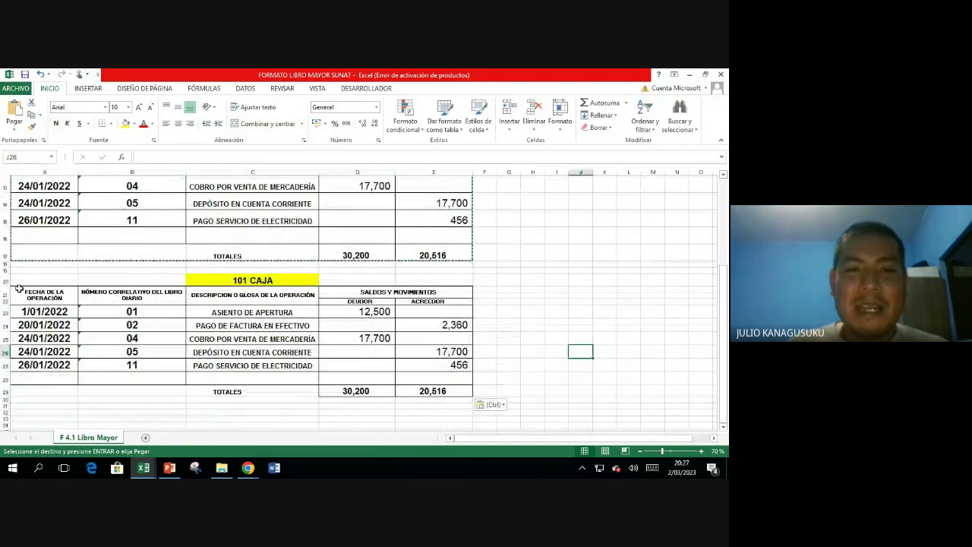
# Make the copy's column-header row 22 taller and select its 101 CAJA title cell
pyautogui.click(557, 347)
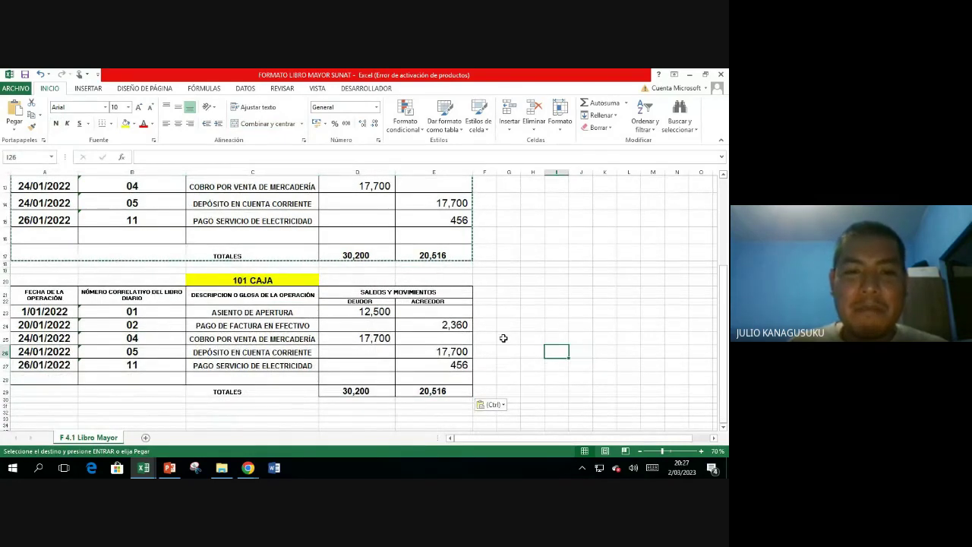
pyautogui.scroll(-2, 504, 337)
pyautogui.scroll(3, 503, 337)
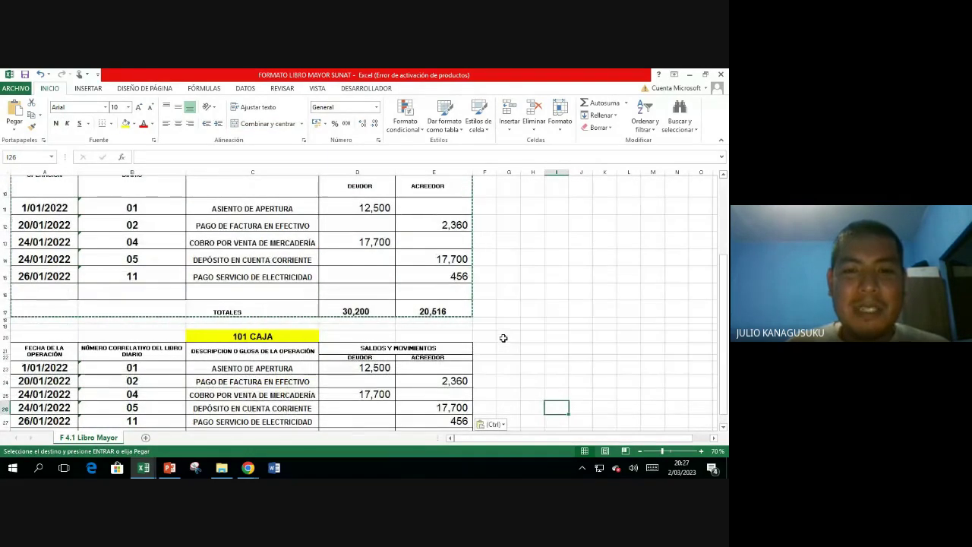
pyautogui.scroll(-3, 479, 343)
pyautogui.scroll(1, 494, 342)
pyautogui.scroll(2, 504, 340)
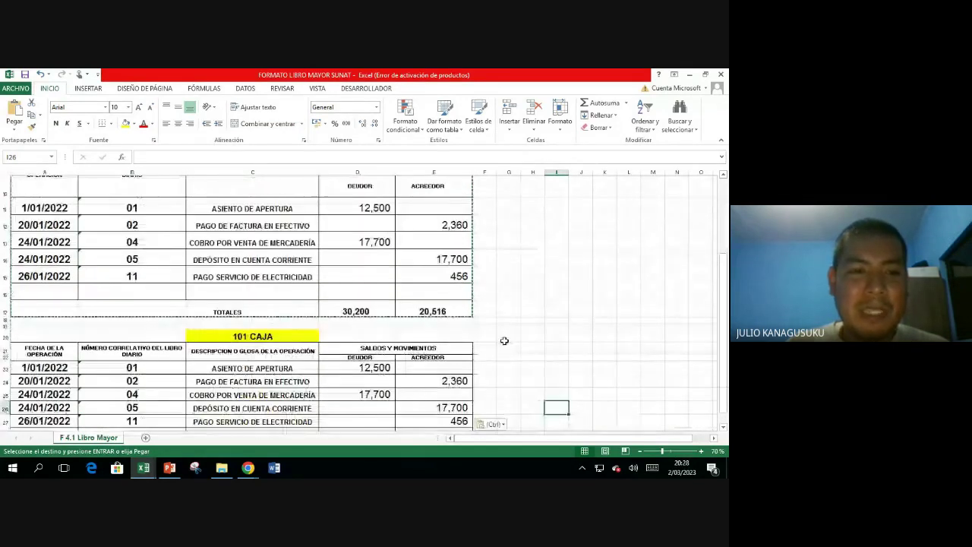
pyautogui.scroll(-1, 505, 340)
pyautogui.moveTo(7, 305); pyautogui.dragTo(7, 316)
pyautogui.click(539, 339)
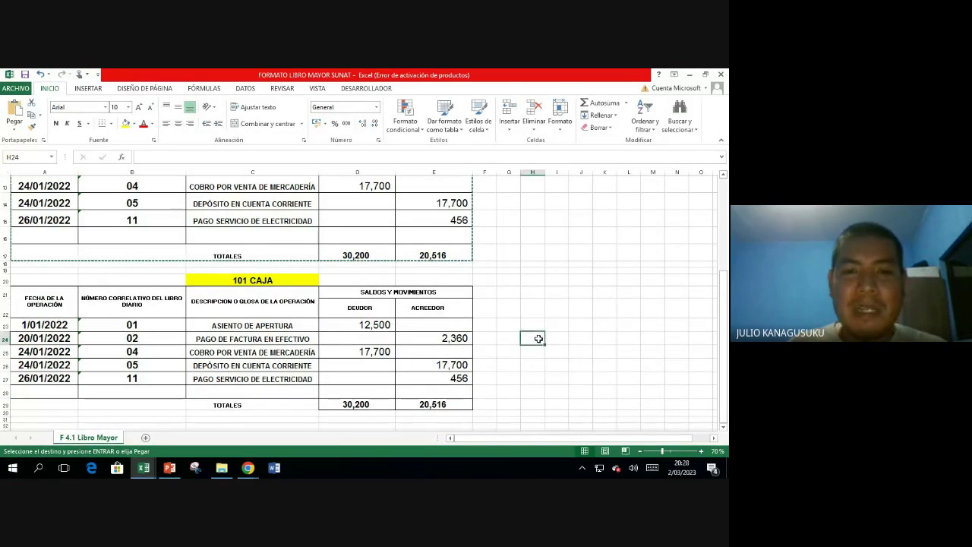
pyautogui.scroll(1, 538, 339)
pyautogui.scroll(2, 455, 342)
pyautogui.scroll(-2, 397, 349)
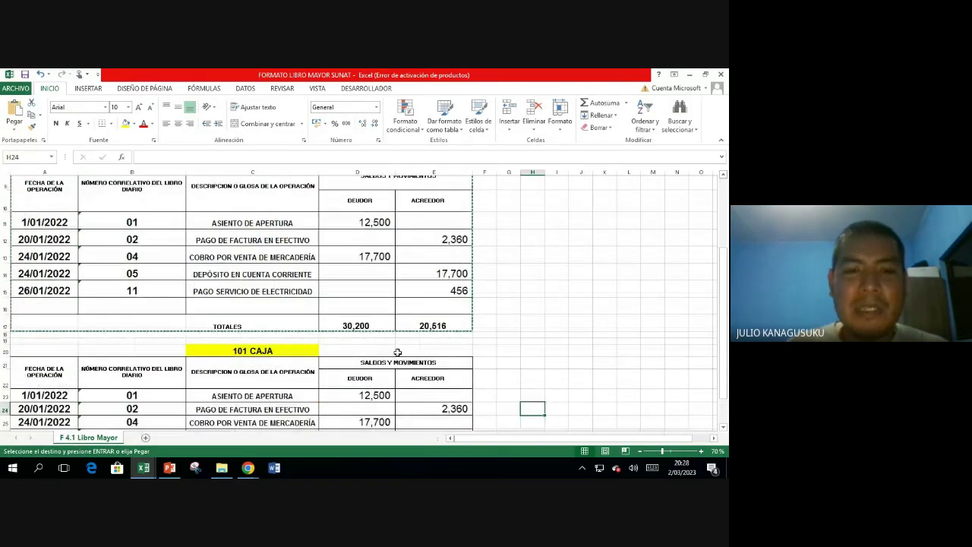
pyautogui.click(249, 339)
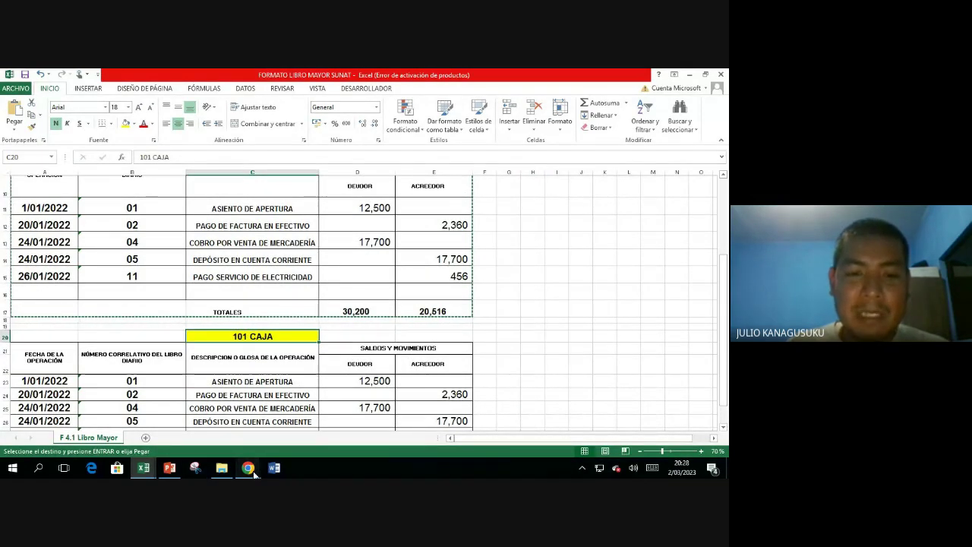
# Open the PCGE chart of accounts PDF tab in Chrome
pyautogui.moveTo(250, 469)
pyautogui.click(243, 429)
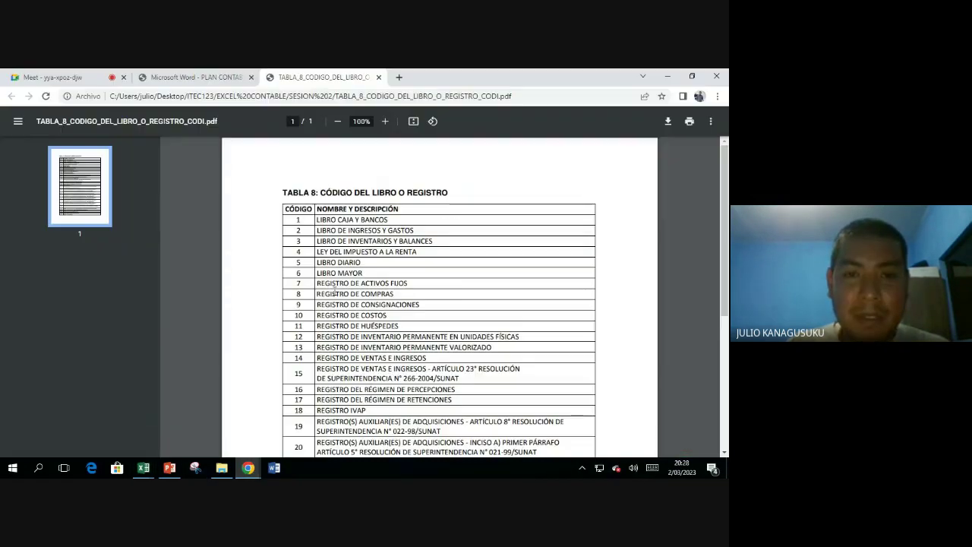
pyautogui.click(194, 76)
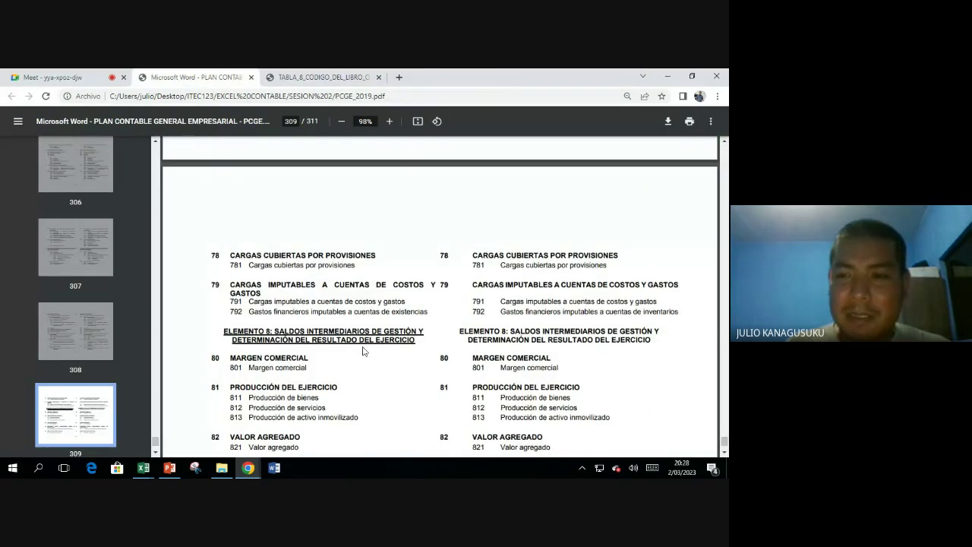
pyautogui.scroll(4, 482, 343)
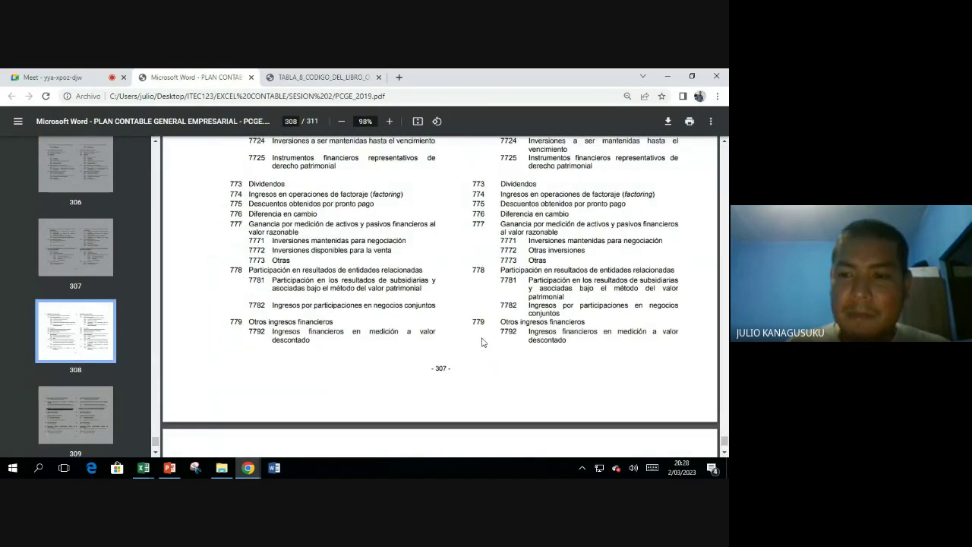
pyautogui.scroll(3, 482, 342)
# Scroll the PDF to page 21's Catálogo de Cuentas listing 101 Caja and 104
pyautogui.moveTo(724, 442); pyautogui.dragTo(724, 217)
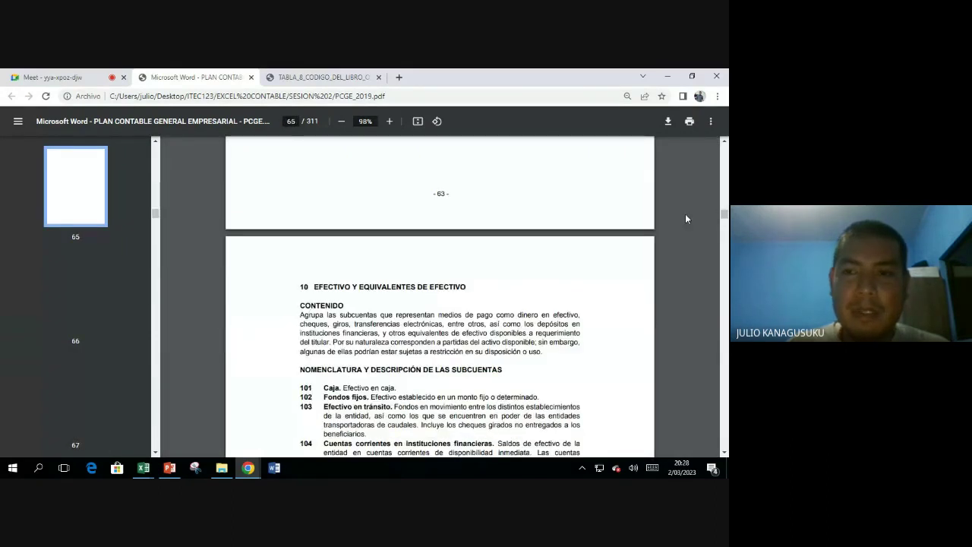
pyautogui.moveTo(726, 216); pyautogui.dragTo(724, 176)
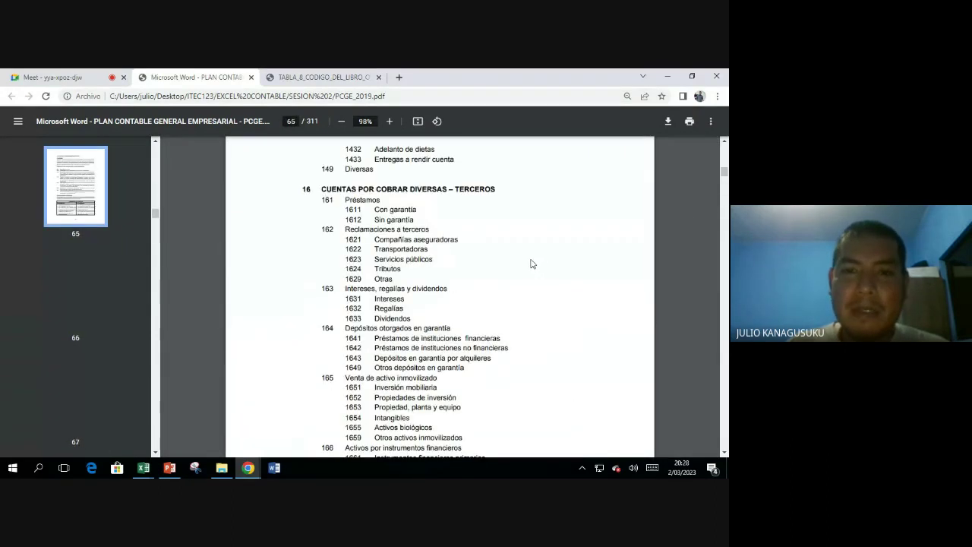
pyautogui.scroll(4, 394, 259)
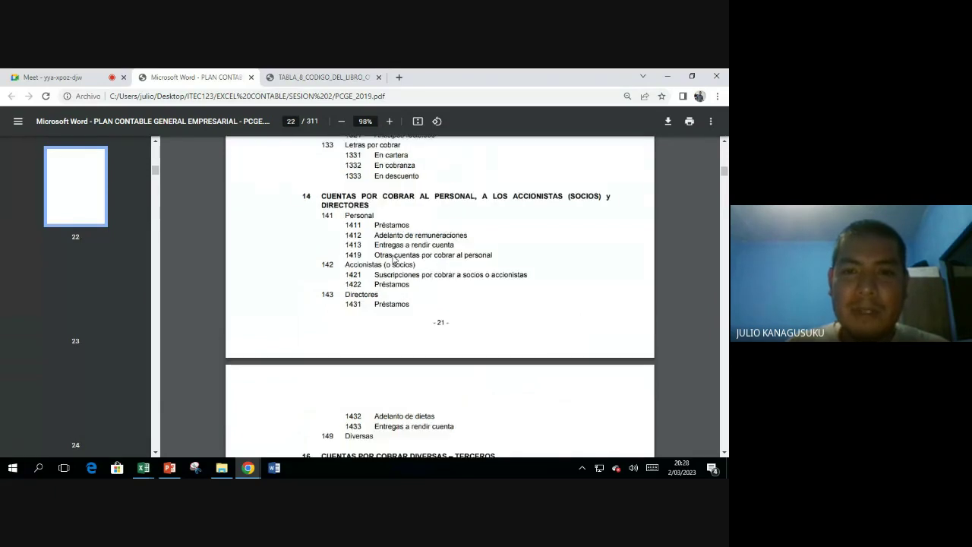
pyautogui.scroll(1, 394, 259)
pyautogui.scroll(2, 394, 259)
pyautogui.scroll(3, 394, 259)
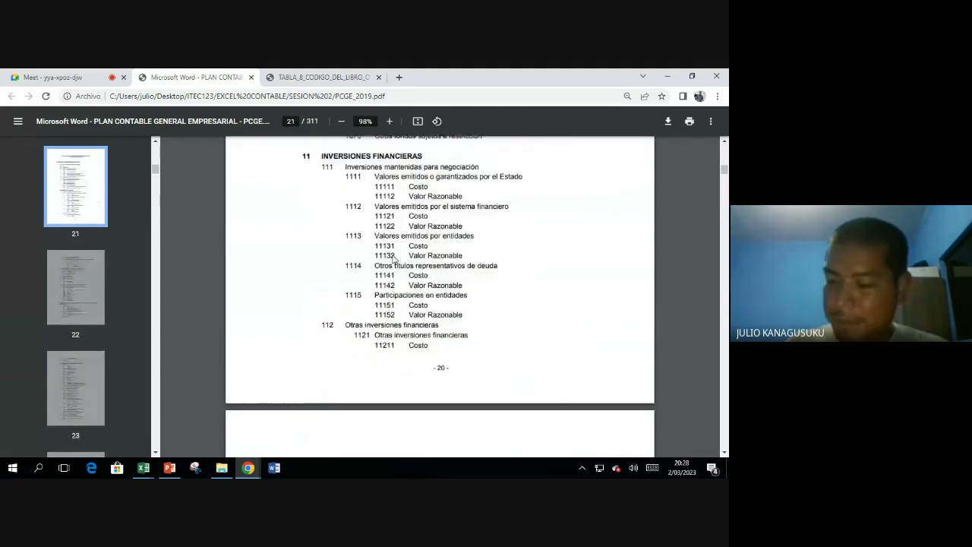
pyautogui.scroll(4, 394, 259)
pyautogui.scroll(4, 394, 260)
pyautogui.scroll(-3, 393, 260)
pyautogui.scroll(-2, 397, 266)
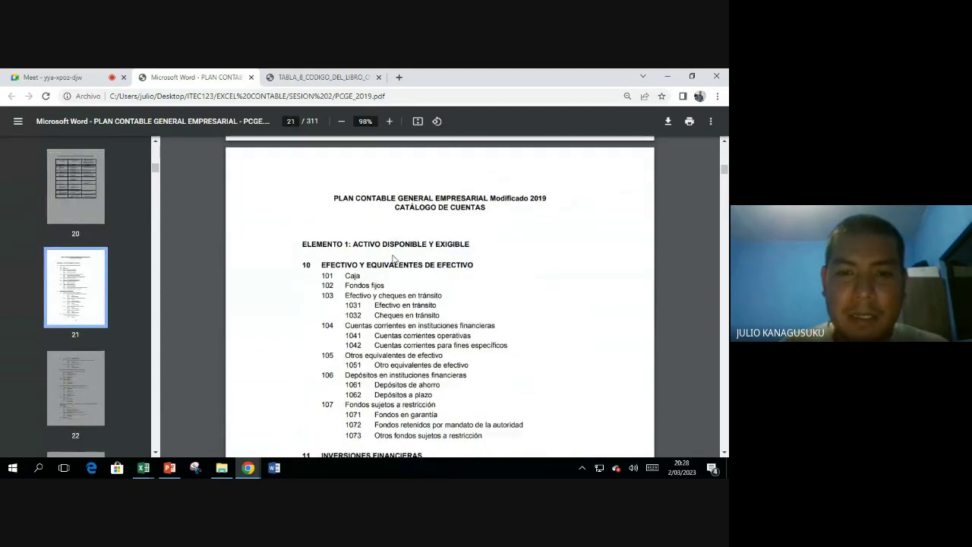
pyautogui.scroll(-1, 401, 273)
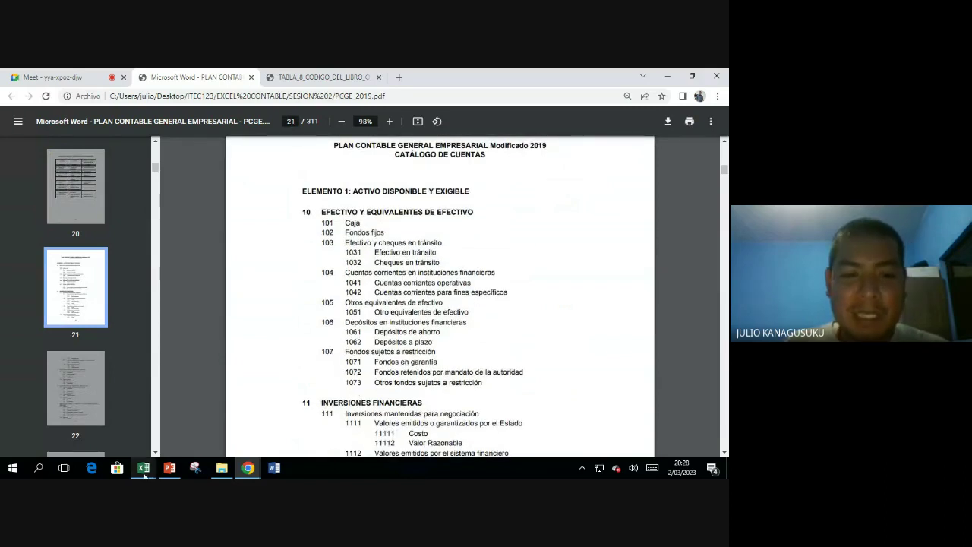
# In C20, replace the copied heading with '104 CUENTAS CORRIENTES EN INSTITUCIONES FINANCIERAS'
pyautogui.moveTo(144, 470)
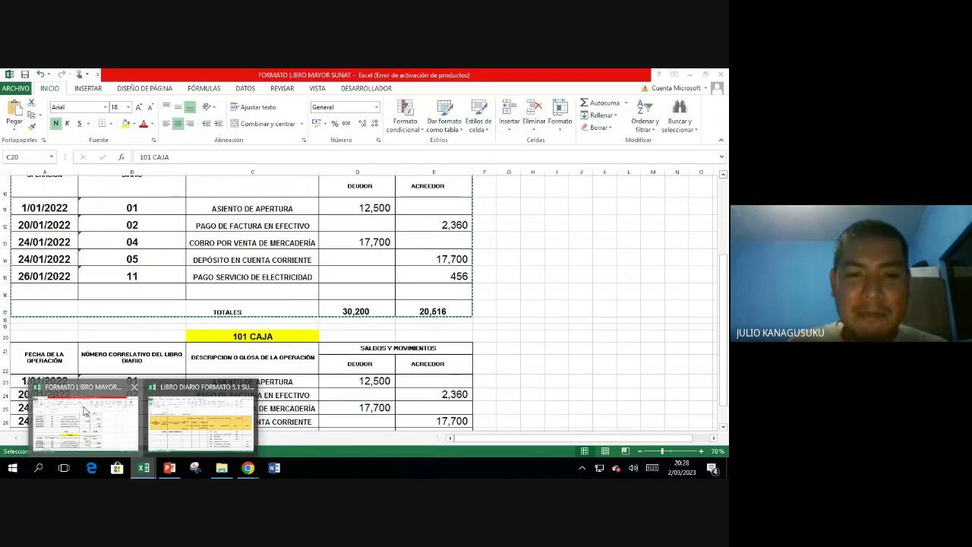
pyautogui.click(72, 418)
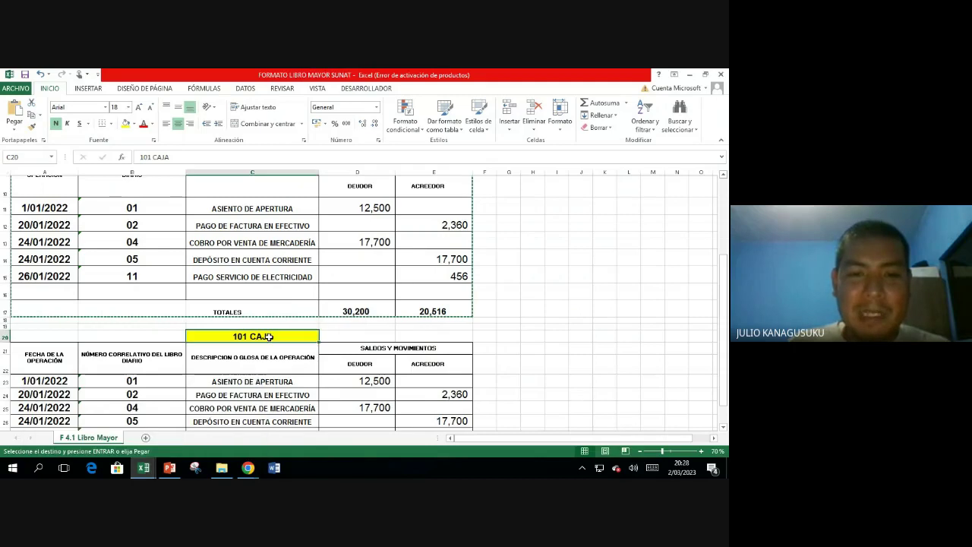
pyautogui.write('104 CUE')
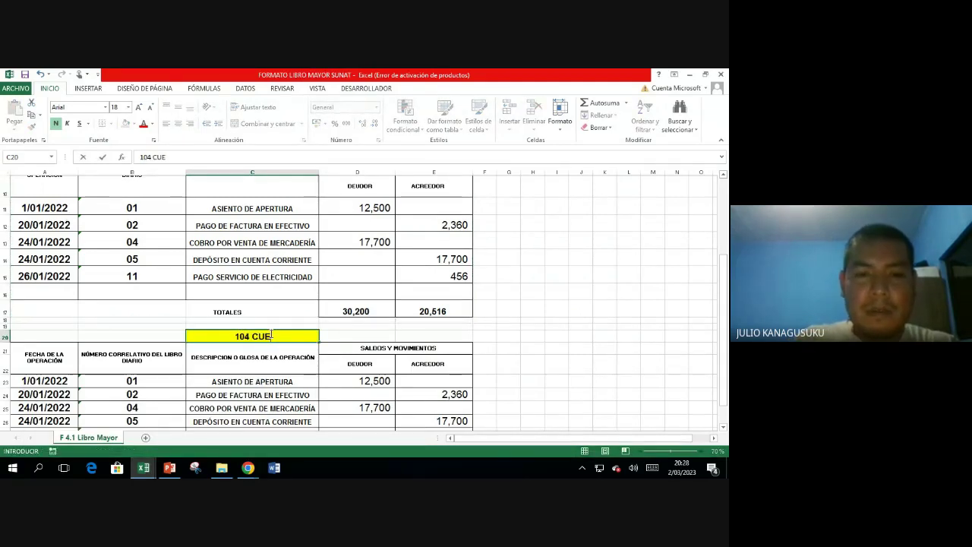
pyautogui.write('NTAS CORRIEN')
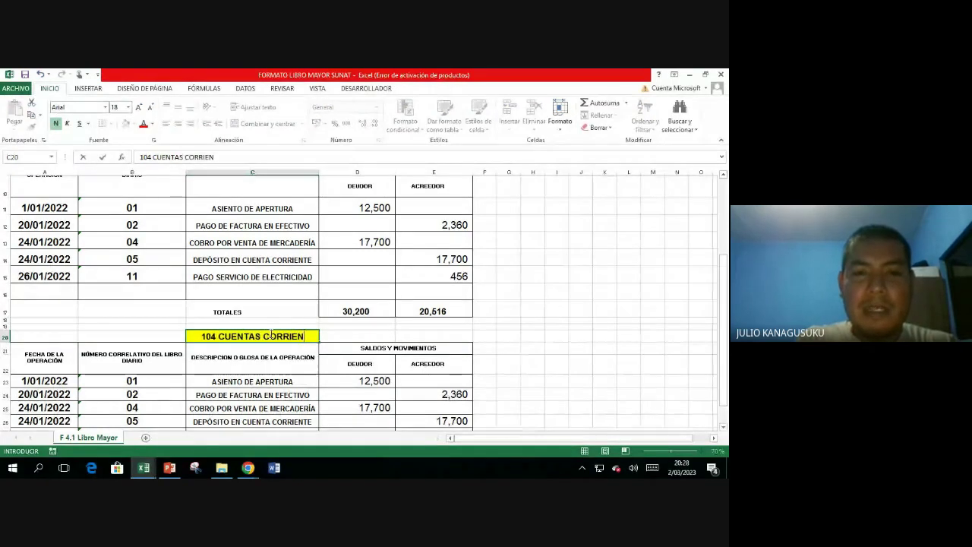
pyautogui.write('TES EN')
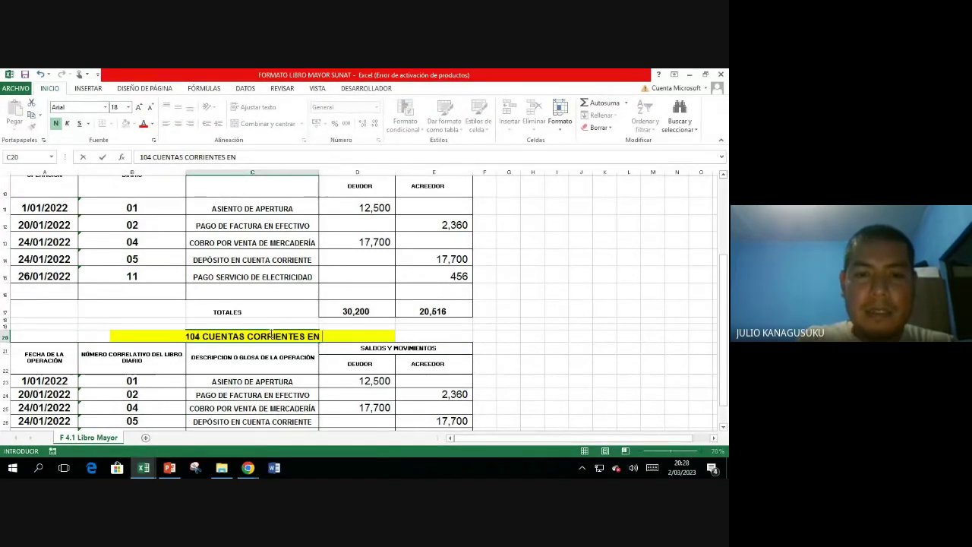
pyautogui.write(' INST')
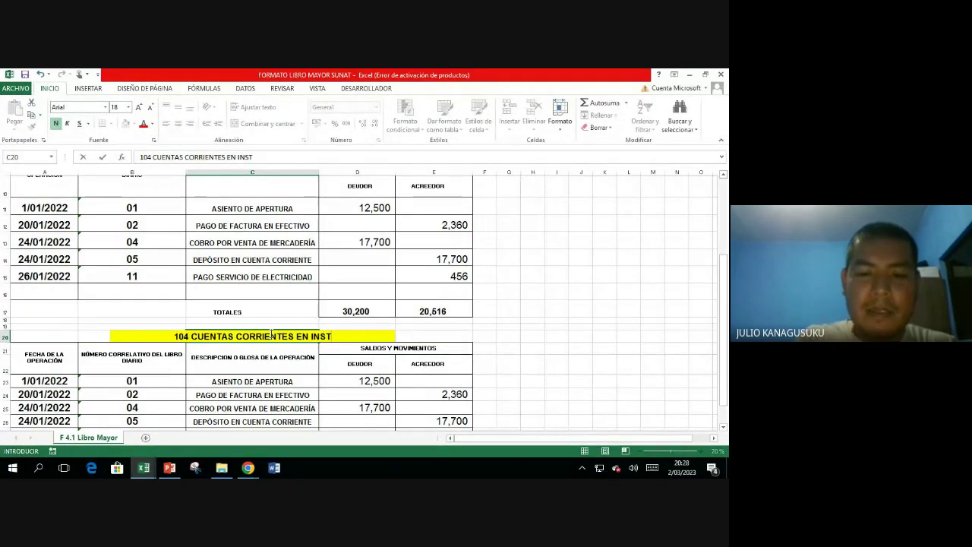
pyautogui.write('ITU')
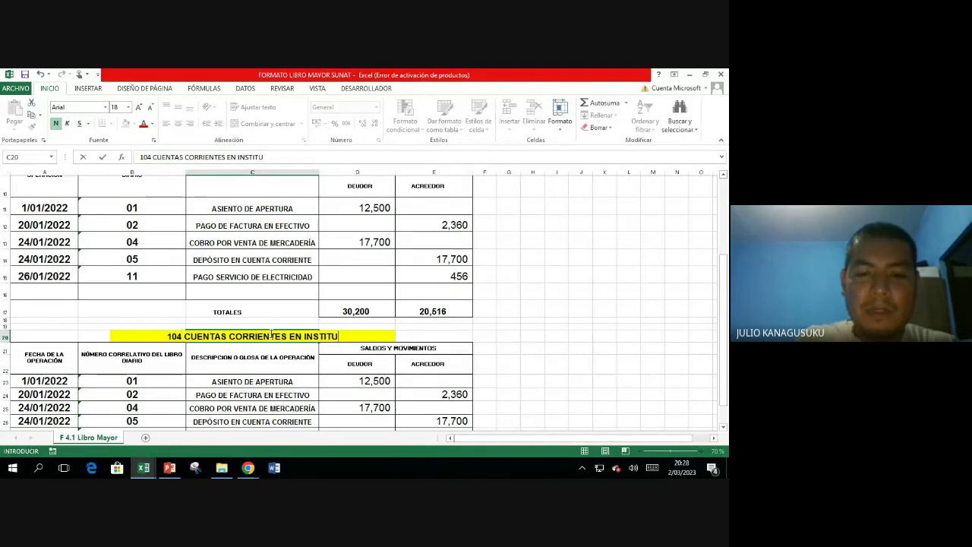
pyautogui.write('CIONES FINANCI')
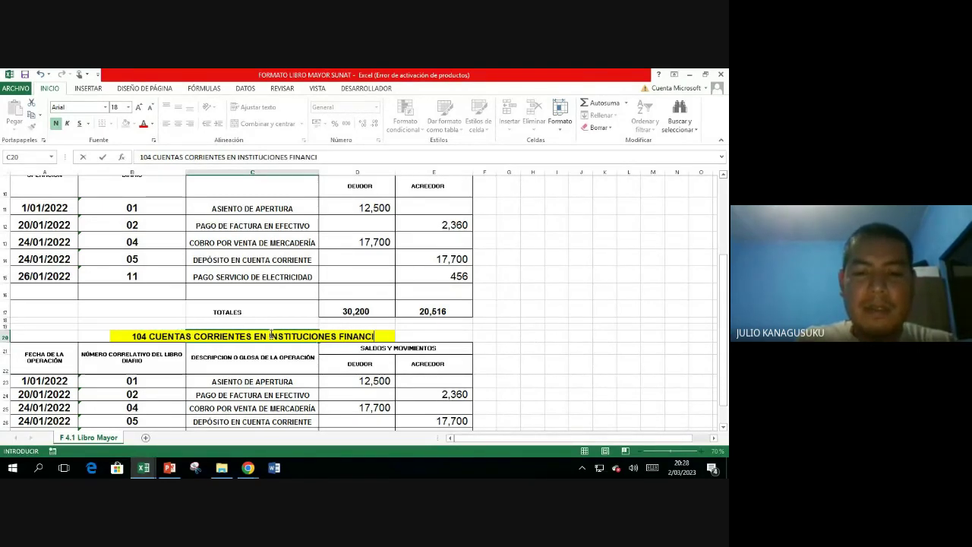
pyautogui.write('ERAS')
pyautogui.press('Return')
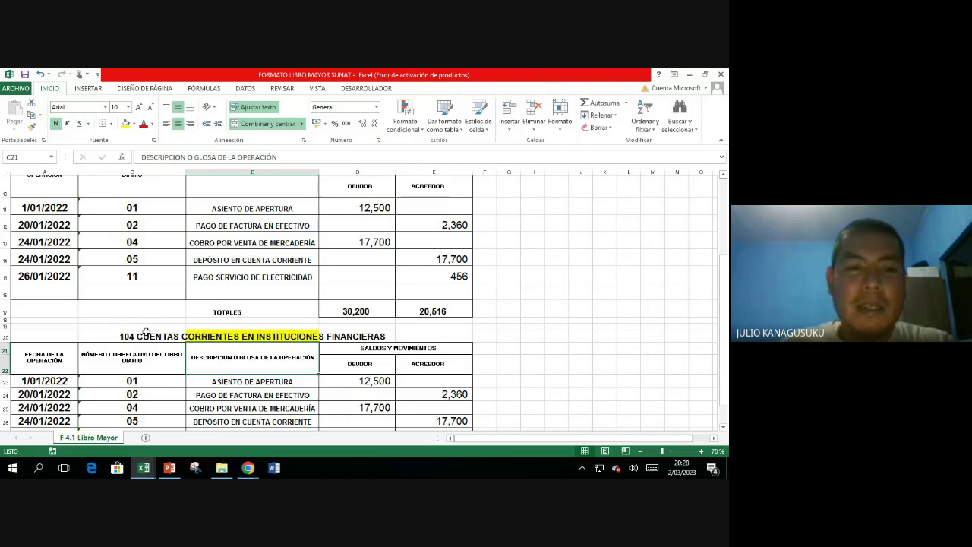
# Fill the 104 CUENTAS CORRIENTES heading across B20:E20 with yellow
pyautogui.moveTo(146, 335); pyautogui.dragTo(392, 335)
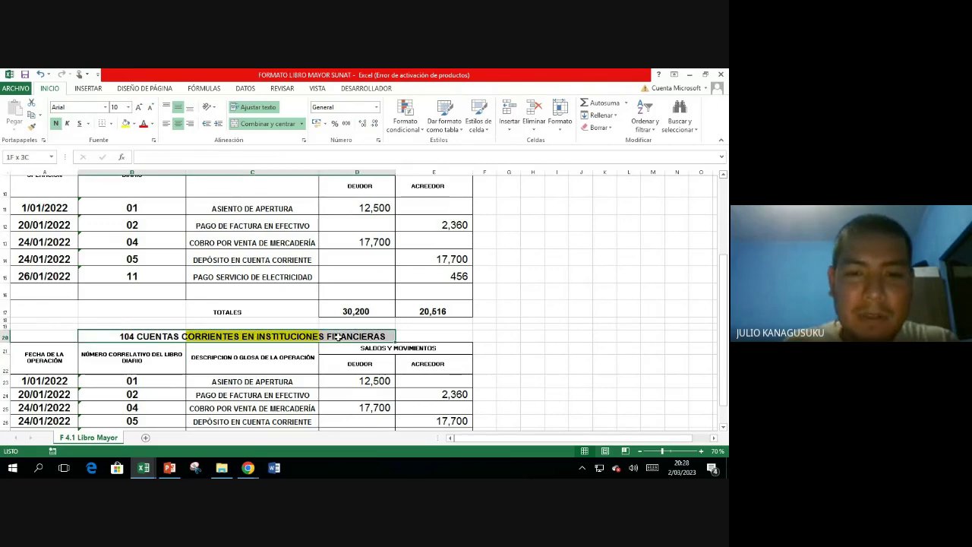
pyautogui.click(125, 124)
pyautogui.click(604, 363)
pyautogui.scroll(-1, 510, 326)
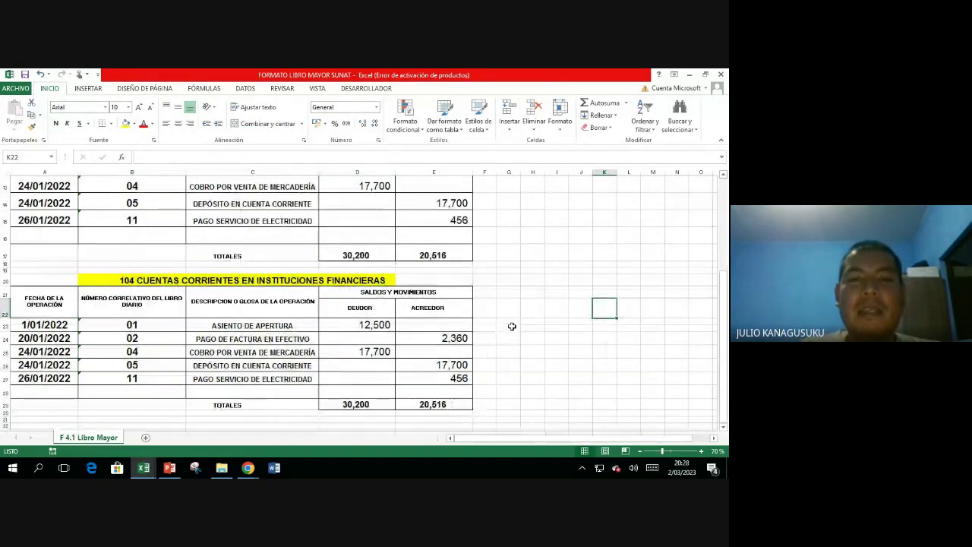
# Insert two blank rows at row 19 above the 104 section
pyautogui.click(5, 270)
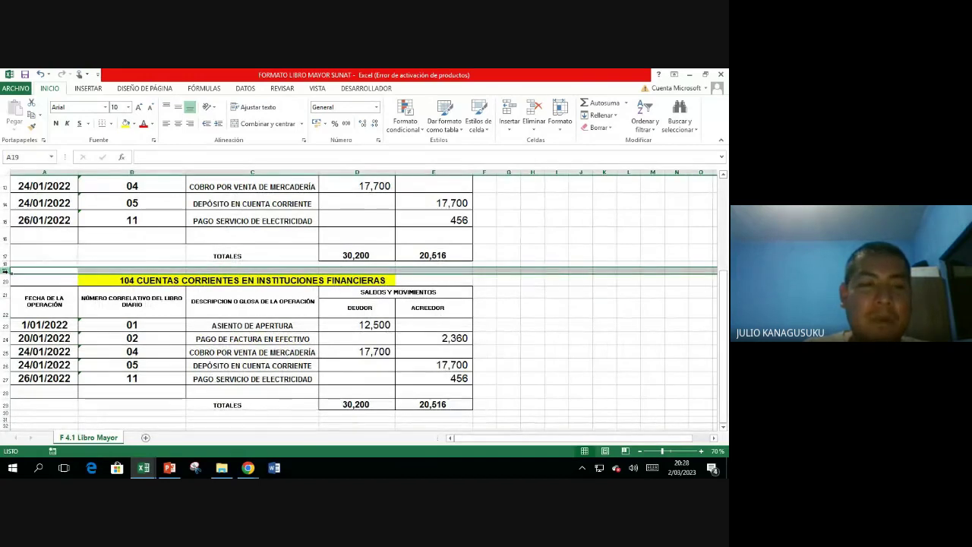
pyautogui.rightClick(7, 271)
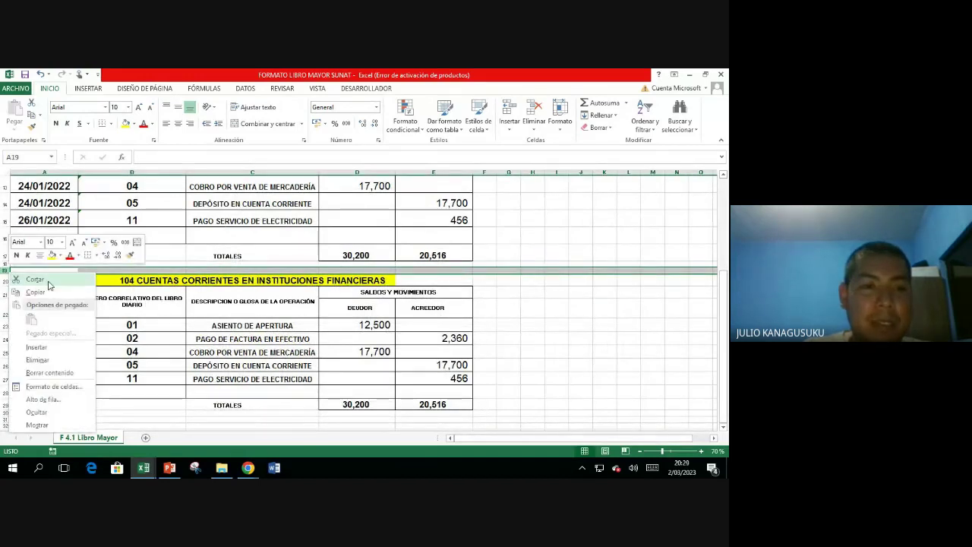
pyautogui.click(37, 346)
pyautogui.click(537, 279)
pyautogui.scroll(-1, 582, 343)
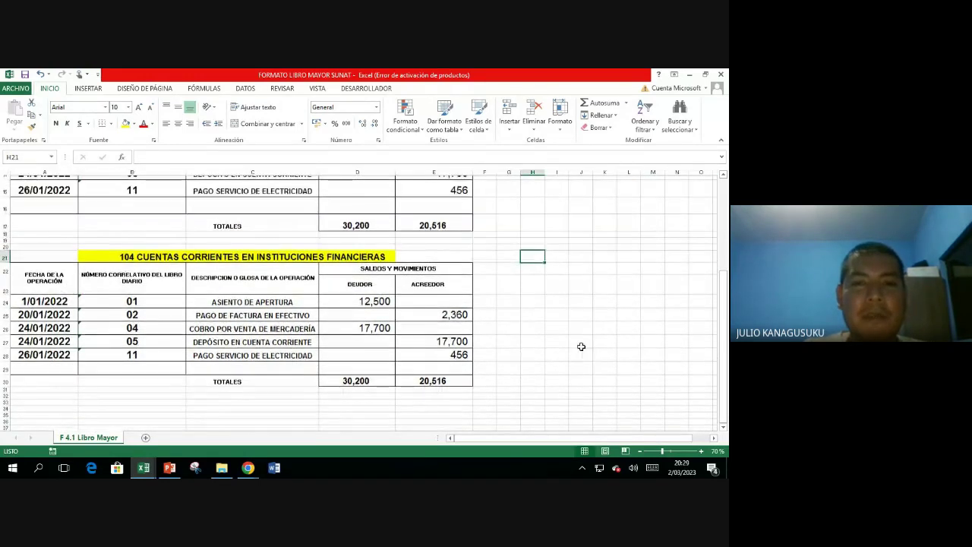
pyautogui.scroll(2, 565, 341)
pyautogui.scroll(2, 425, 321)
pyautogui.scroll(-1, 331, 339)
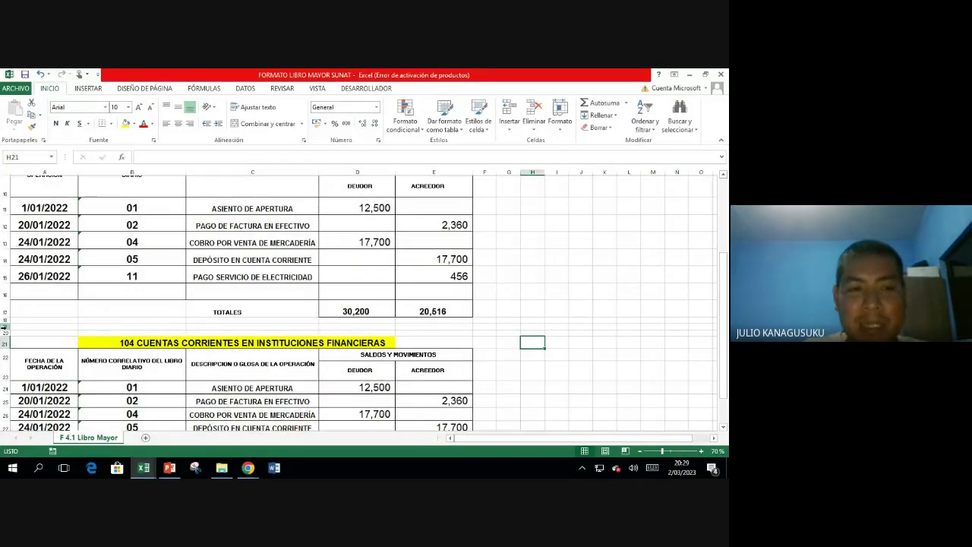
pyautogui.click(6, 327)
pyautogui.rightClick(6, 329)
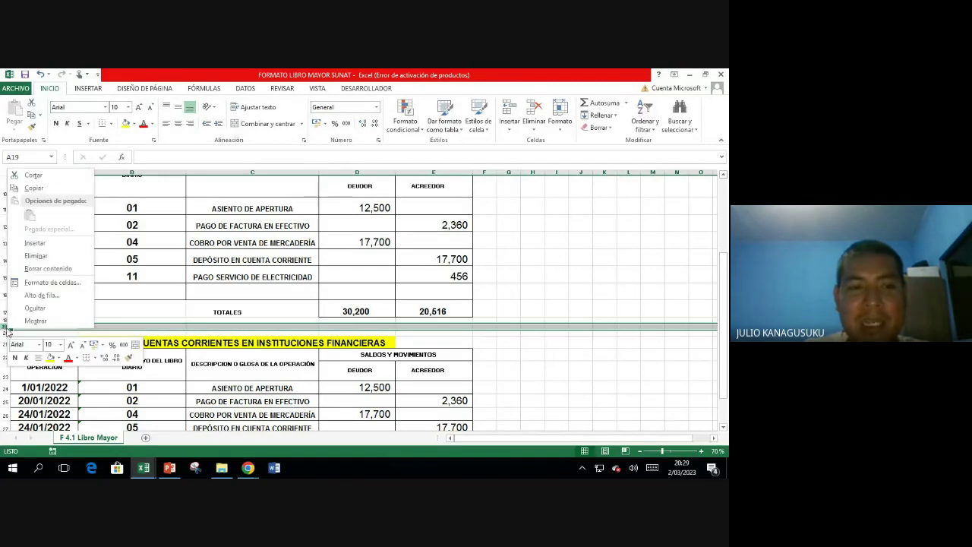
pyautogui.click(35, 243)
pyautogui.scroll(-1, 394, 334)
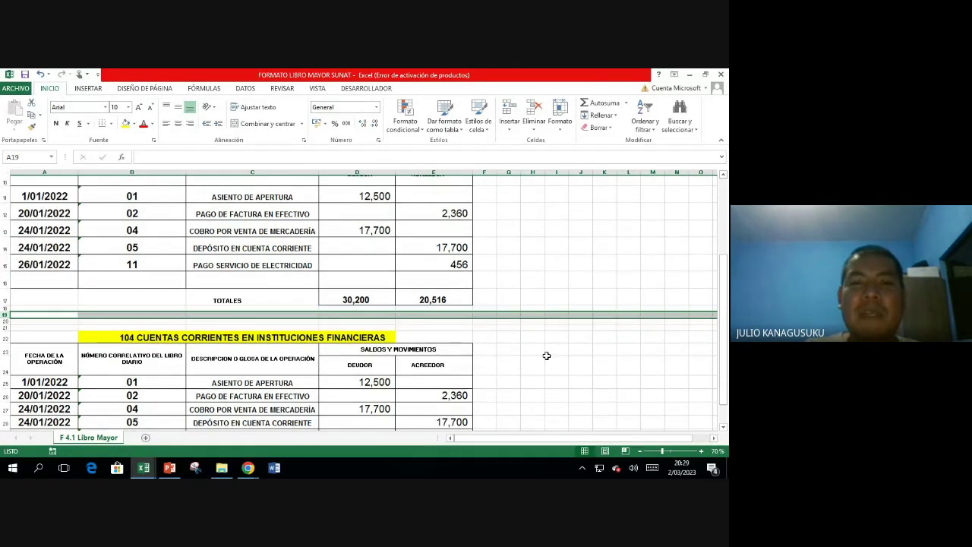
pyautogui.scroll(3, 547, 355)
pyautogui.scroll(-3, 546, 355)
pyautogui.click(546, 356)
pyautogui.scroll(-4, 544, 357)
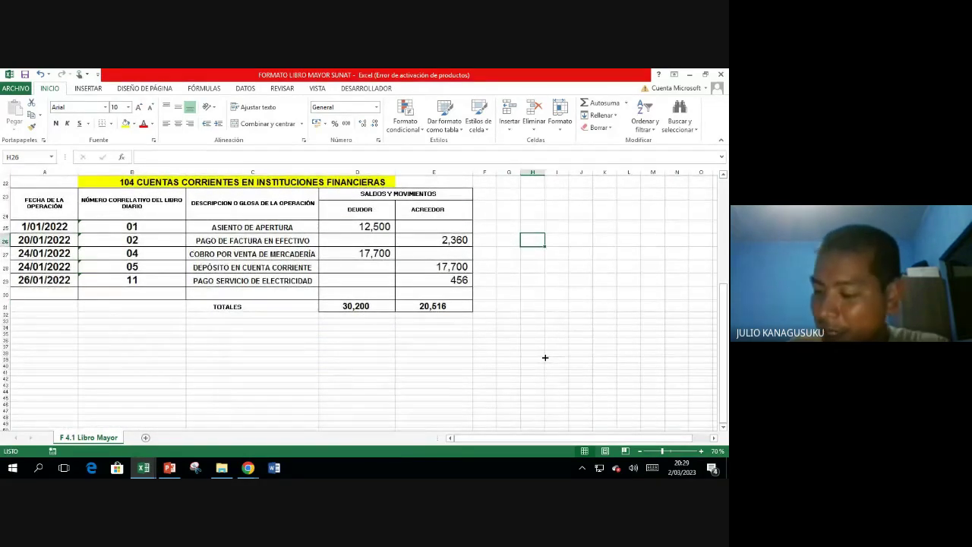
# Clear the copied entries in A25:E29 so the 104 totals read 0 and 0
pyautogui.scroll(1, 380, 322)
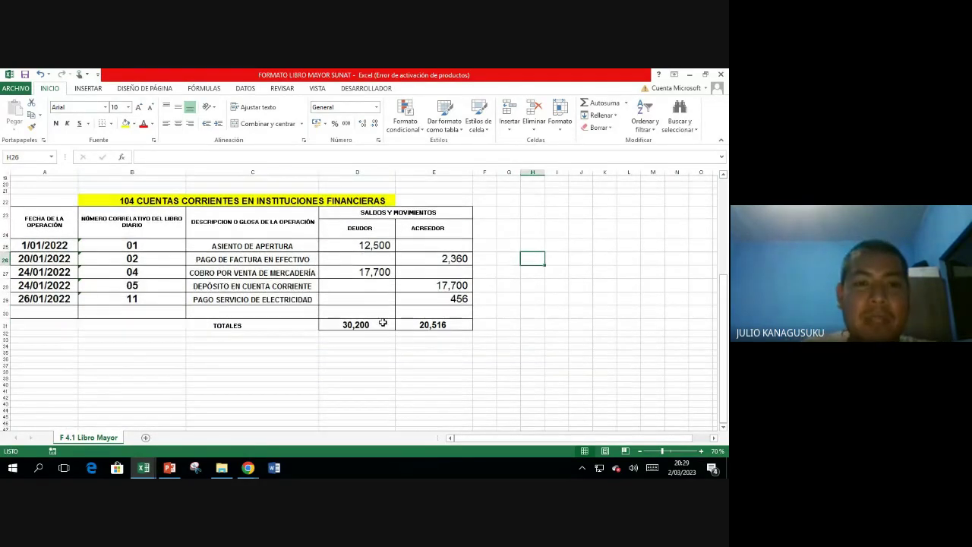
pyautogui.moveTo(34, 249); pyautogui.dragTo(423, 301)
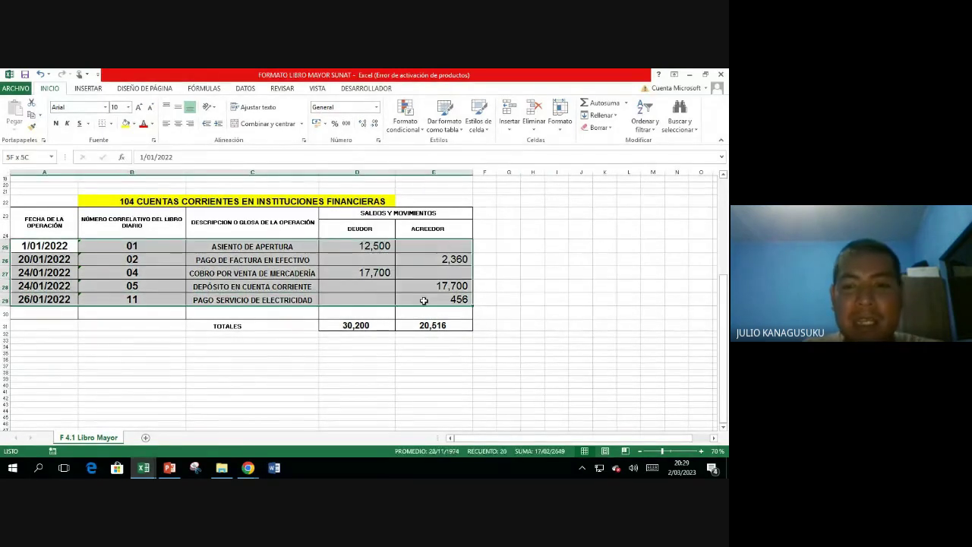
pyautogui.press('Delete')
pyautogui.scroll(1, 494, 310)
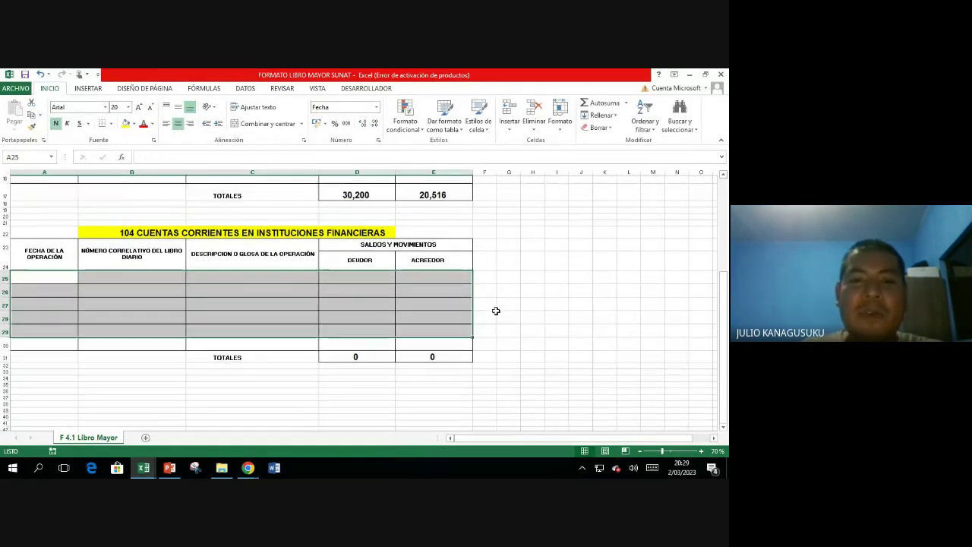
pyautogui.scroll(2, 530, 324)
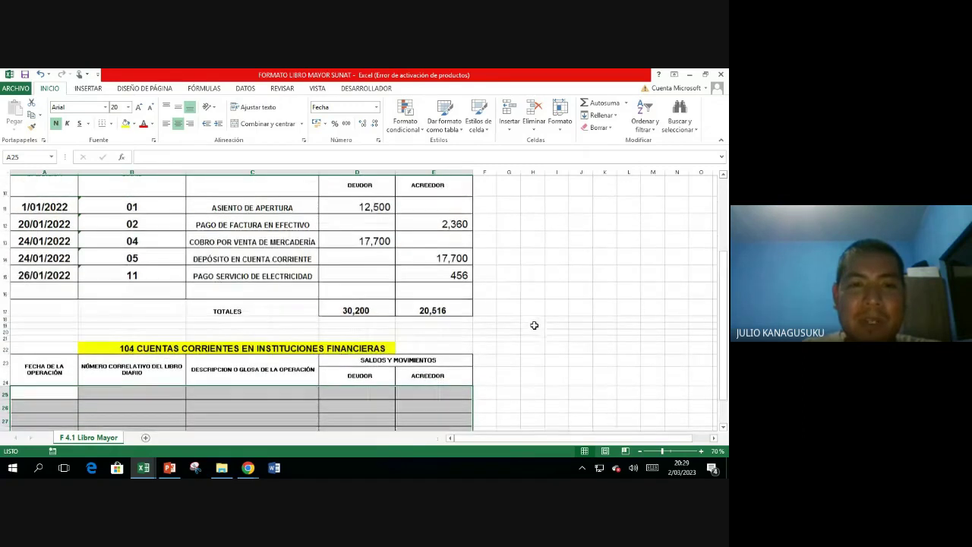
pyautogui.scroll(-1, 534, 325)
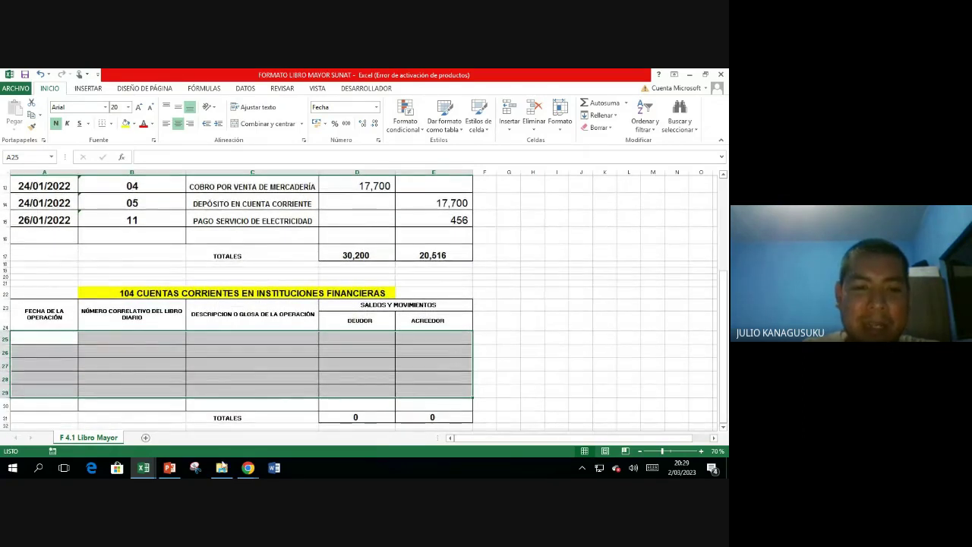
pyautogui.click(143, 467)
pyautogui.click(201, 418)
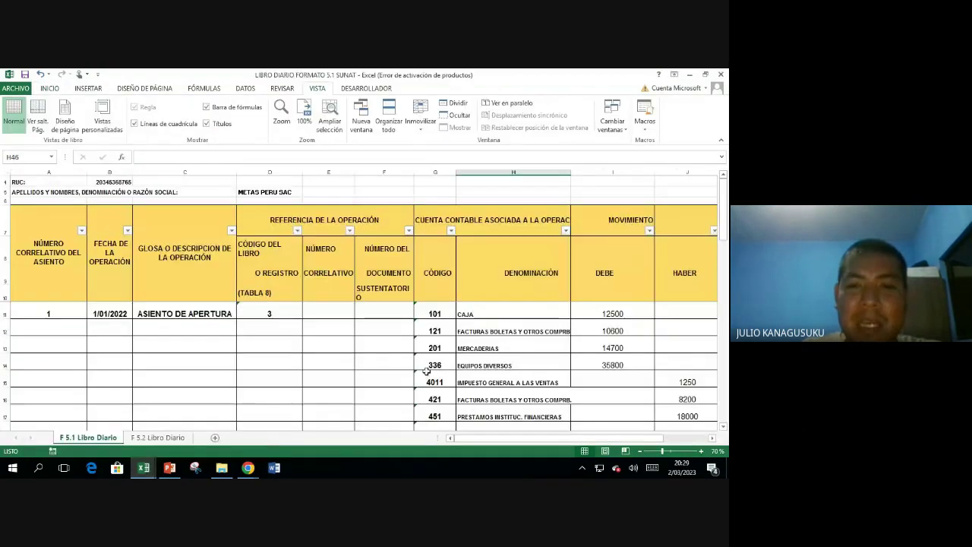
pyautogui.click(447, 326)
pyautogui.scroll(-1, 448, 327)
pyautogui.scroll(-1, 447, 326)
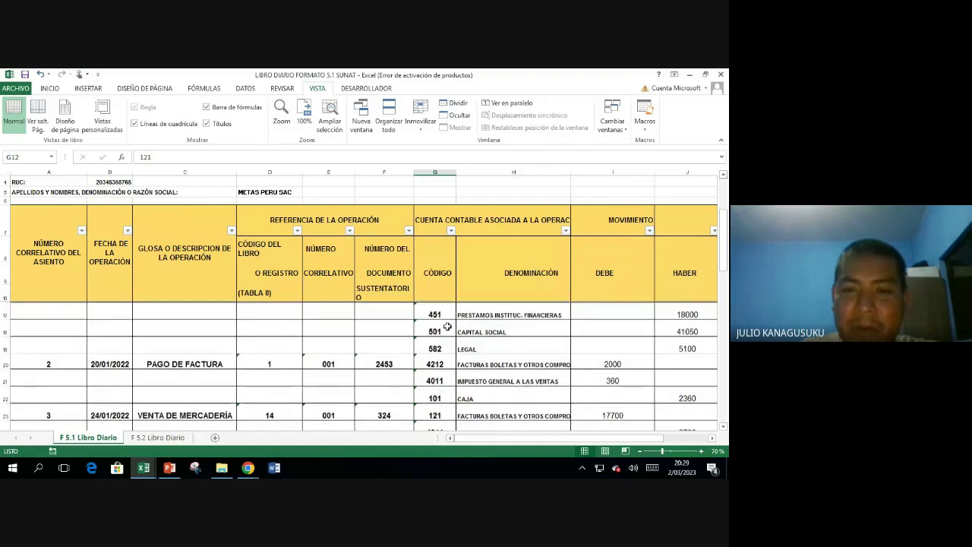
pyautogui.scroll(2, 447, 326)
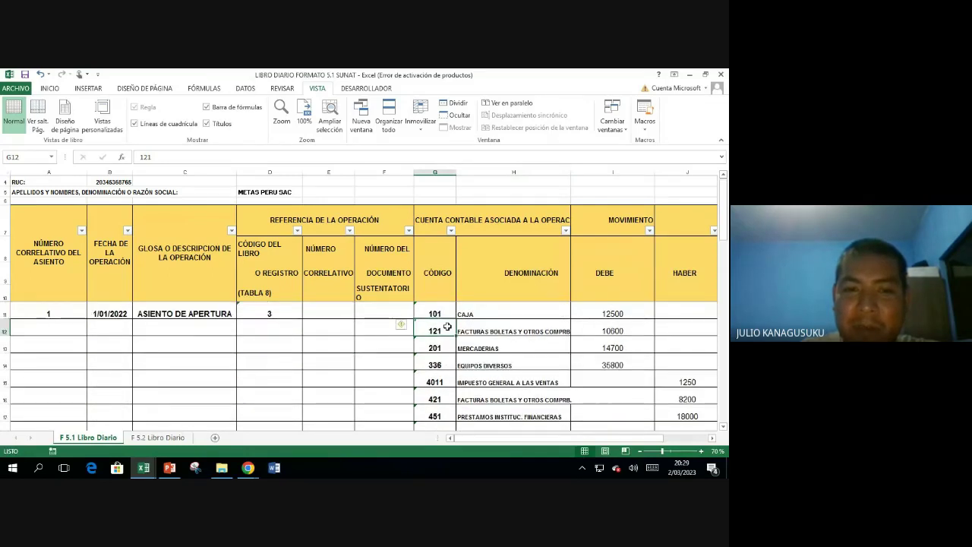
pyautogui.scroll(-1, 447, 326)
pyautogui.scroll(-1, 447, 327)
pyautogui.scroll(-1, 448, 327)
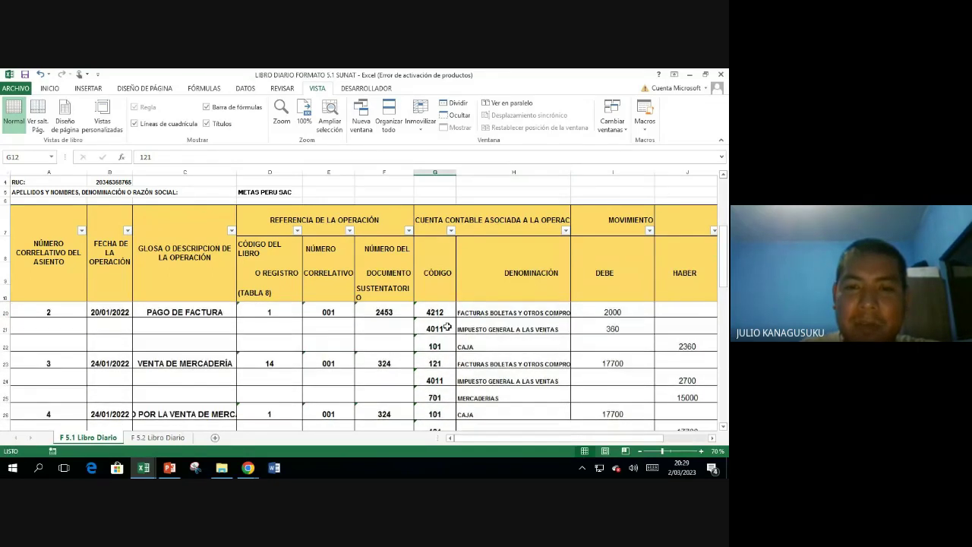
pyautogui.scroll(-1, 447, 327)
pyautogui.scroll(-1, 445, 338)
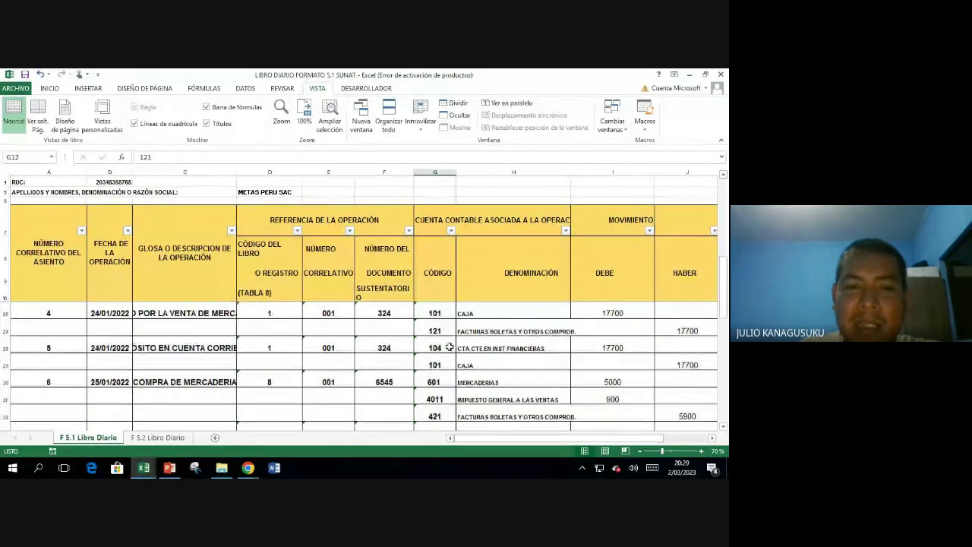
pyautogui.click(442, 348)
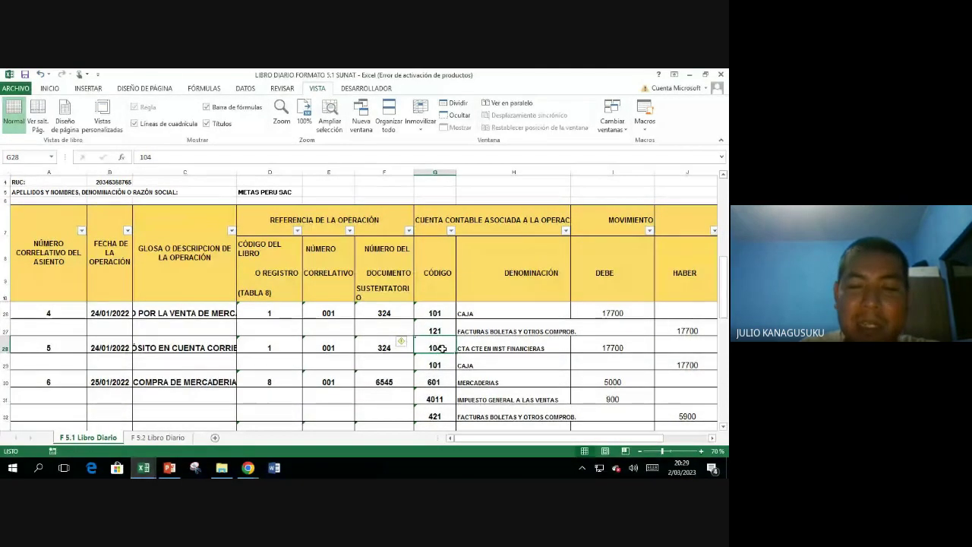
pyautogui.scroll(-1, 456, 349)
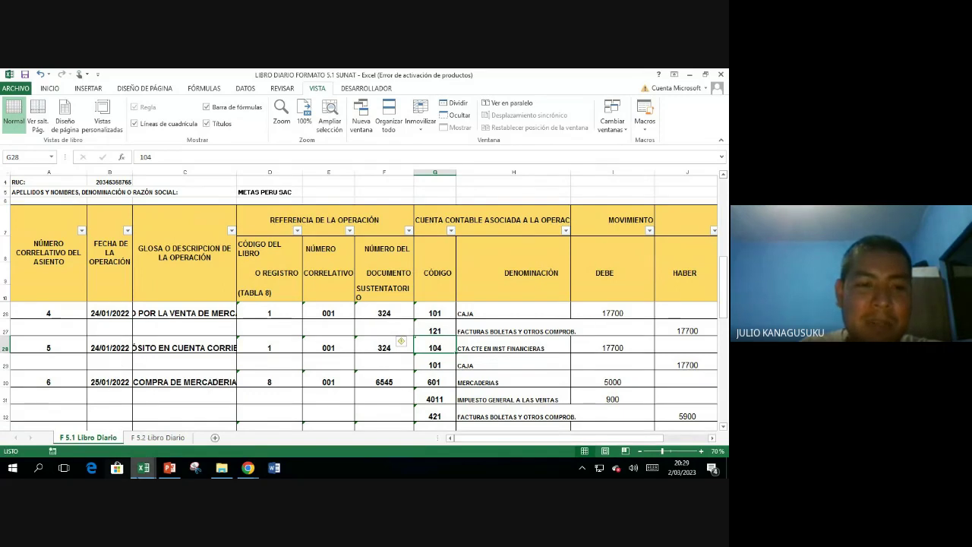
pyautogui.moveTo(139, 461)
pyautogui.click(83, 417)
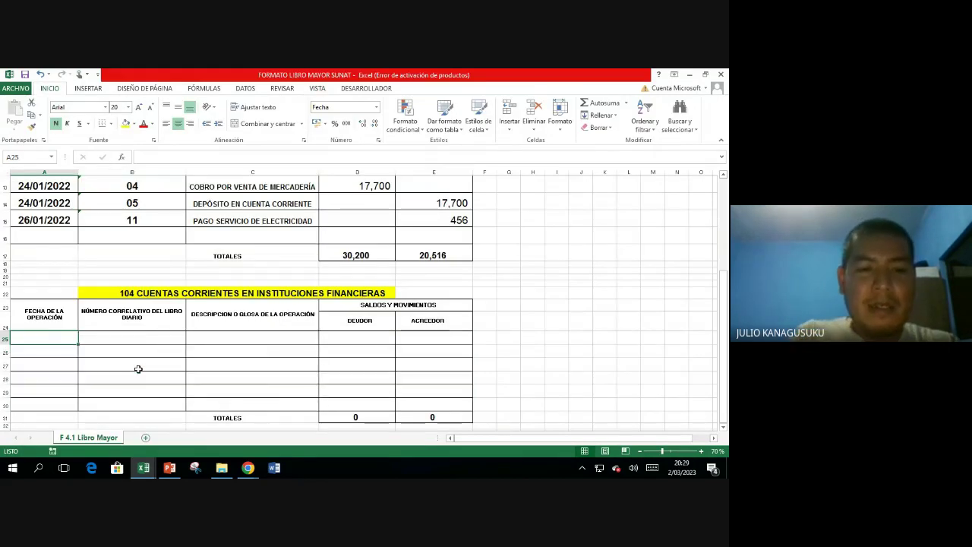
# Enter date 24/01/2022 and entry number 05 in the first 104 ledger row
pyautogui.write('24-1-22')
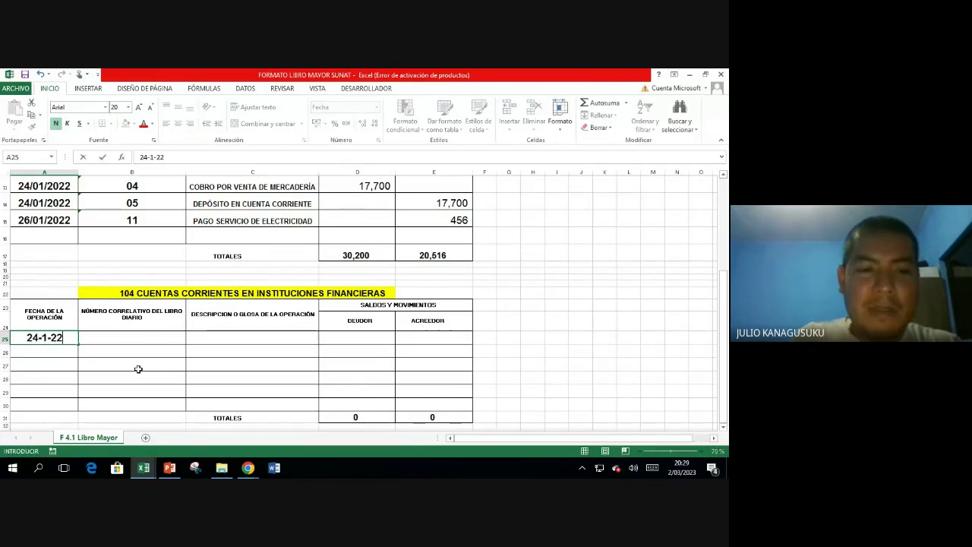
pyautogui.press('Tab')
pyautogui.write('0')
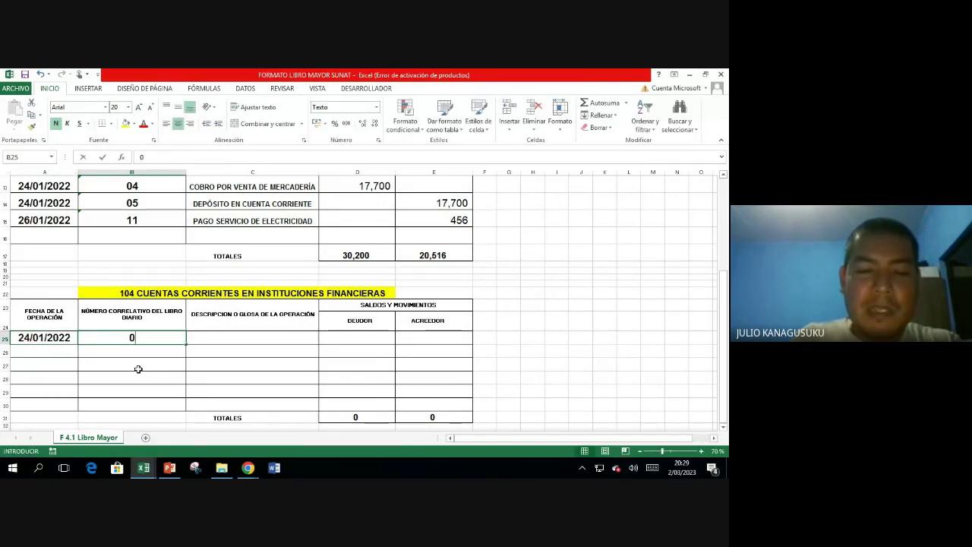
pyautogui.write('5')
pyautogui.press('Tab')
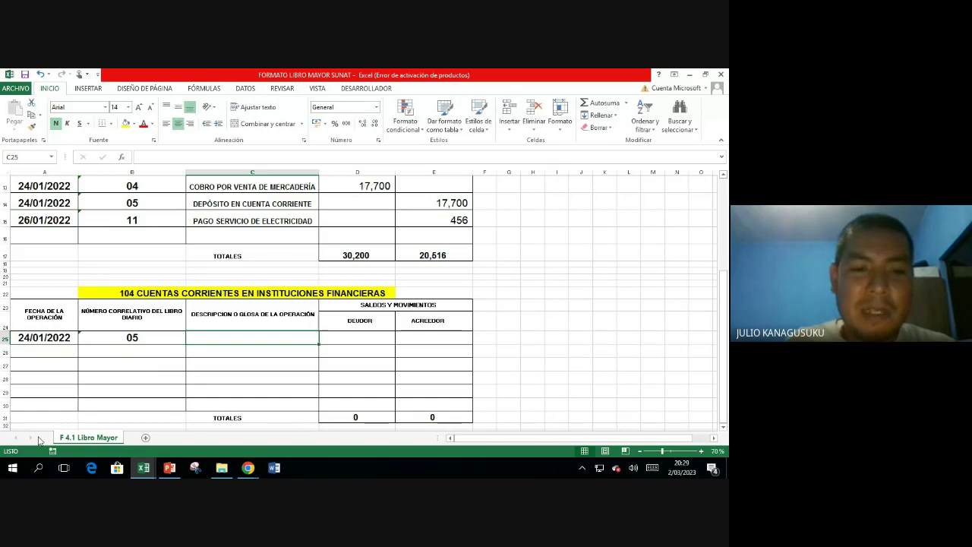
# Check Libro Diario, then enter the description DEPÓSITO EN CUENTA CORRIENTE in C25
pyautogui.click(142, 467)
pyautogui.click(189, 434)
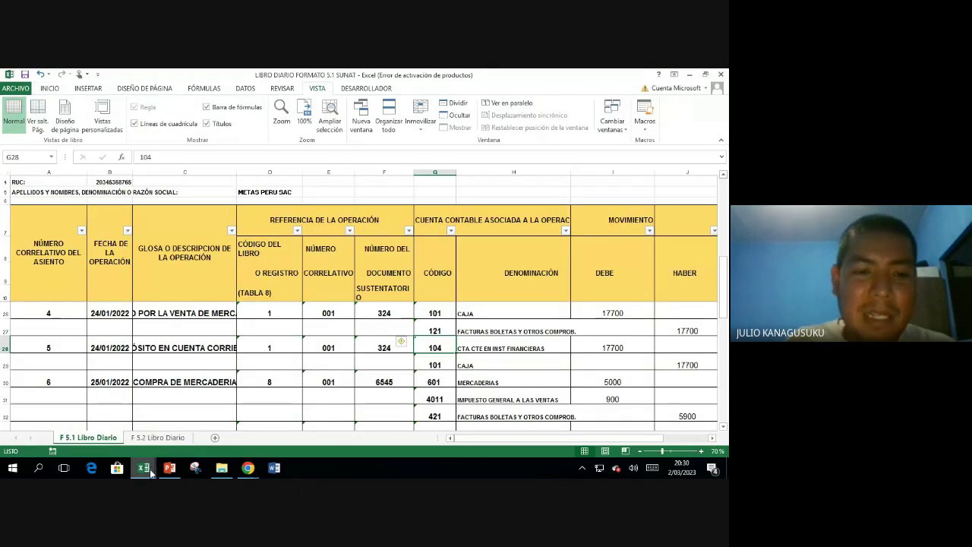
pyautogui.click(144, 468)
pyautogui.click(80, 399)
pyautogui.write('D')
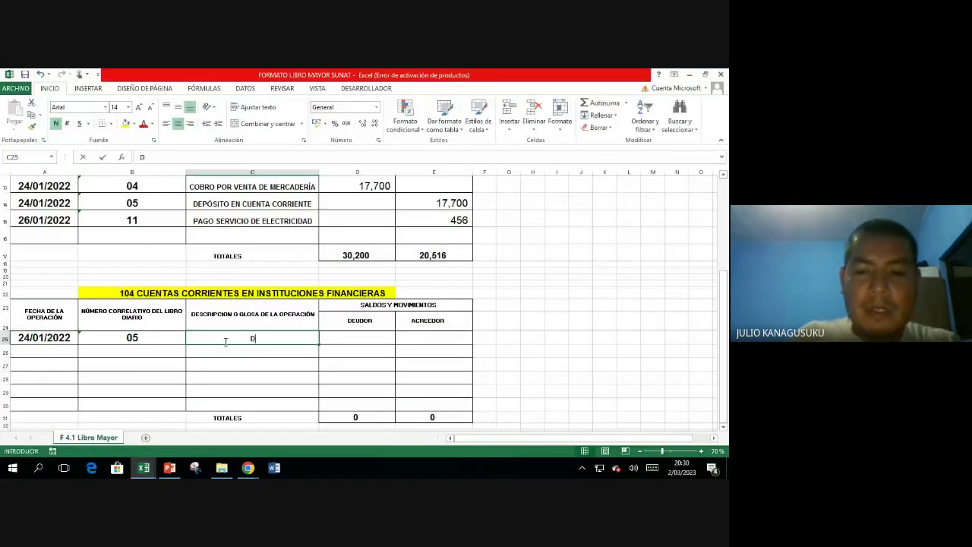
pyautogui.write('EPÓSITO EN CU')
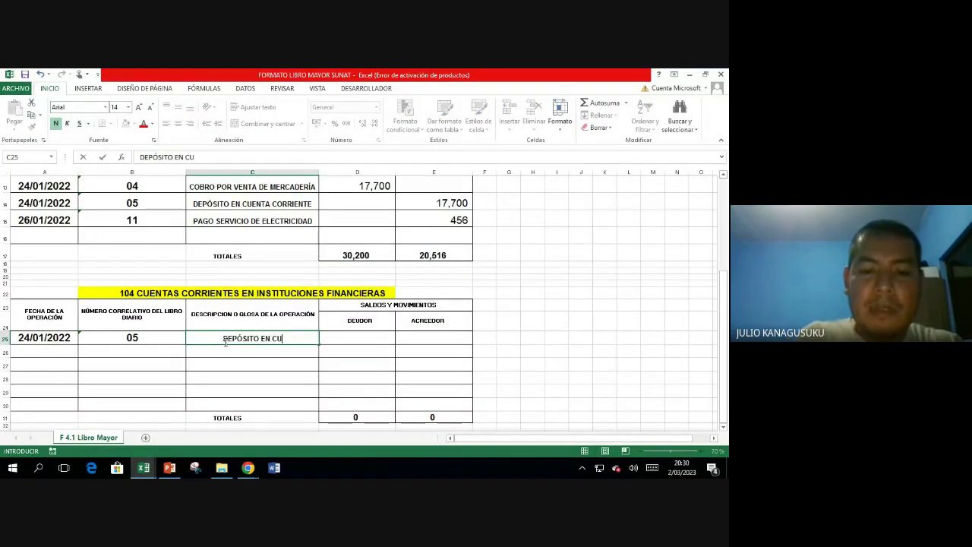
pyautogui.write('ENTA CORRI')
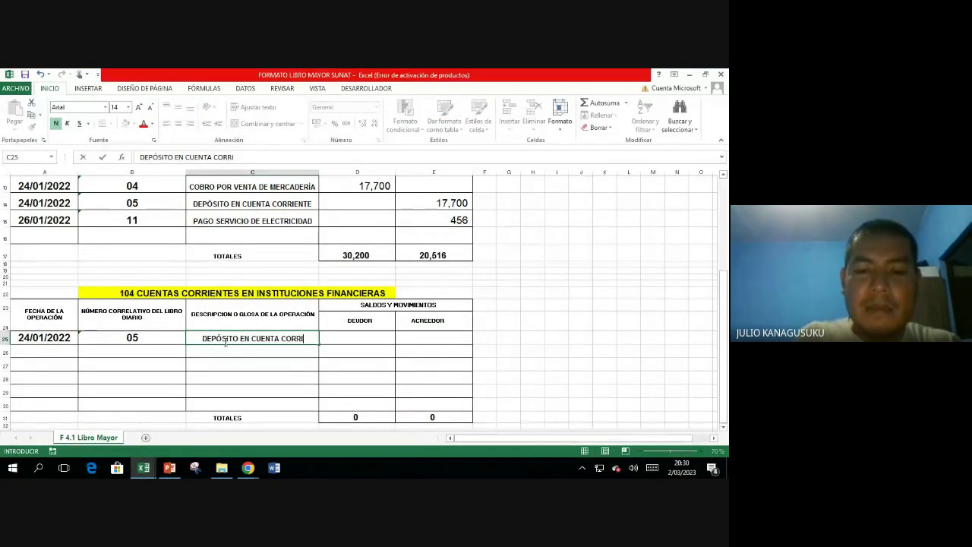
pyautogui.write('ENTE')
pyautogui.press('Tab')
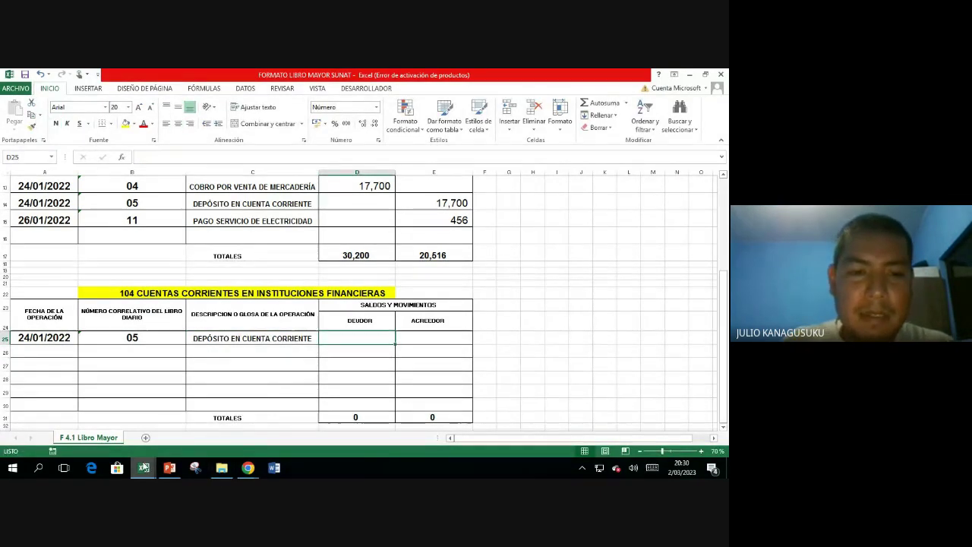
# Verify entry 5's 104 amount in Libro Diario and enter a 17,700 debit
pyautogui.moveTo(144, 468)
pyautogui.click(188, 441)
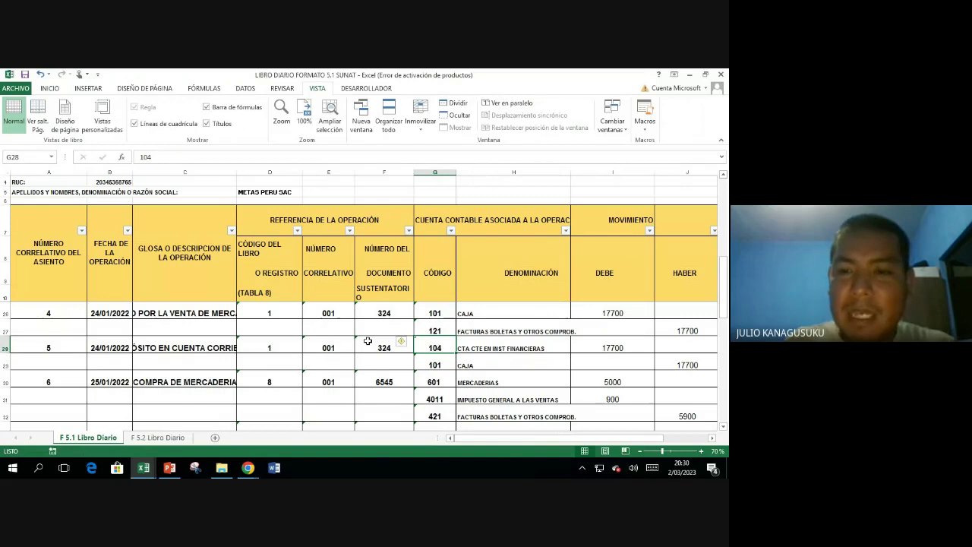
pyautogui.click(607, 350)
pyautogui.moveTo(453, 343); pyautogui.dragTo(592, 346)
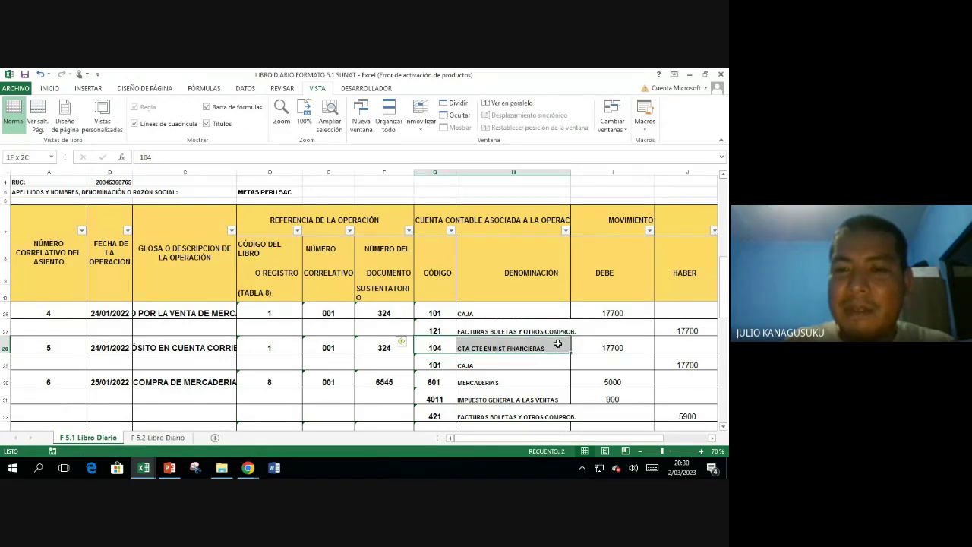
pyautogui.moveTo(144, 468)
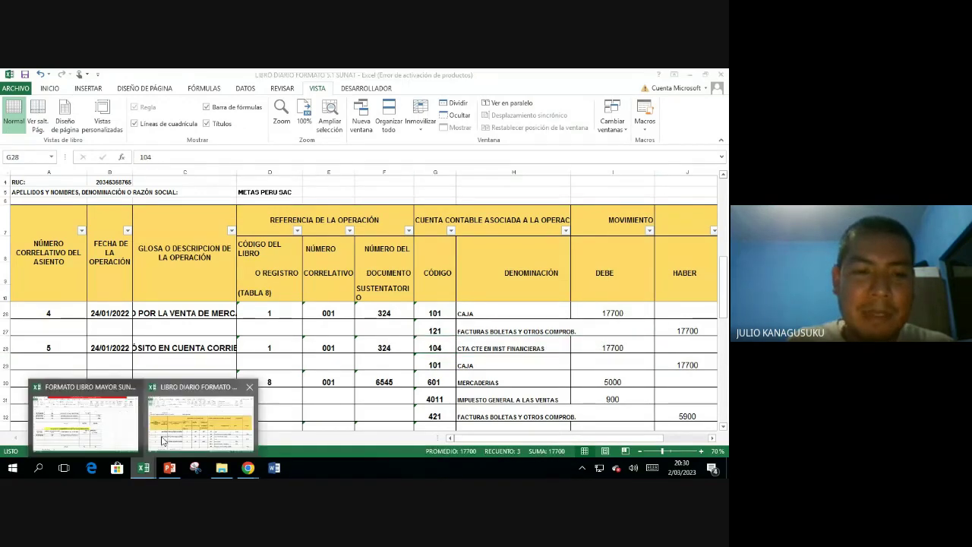
pyautogui.click(132, 430)
pyautogui.write('1')
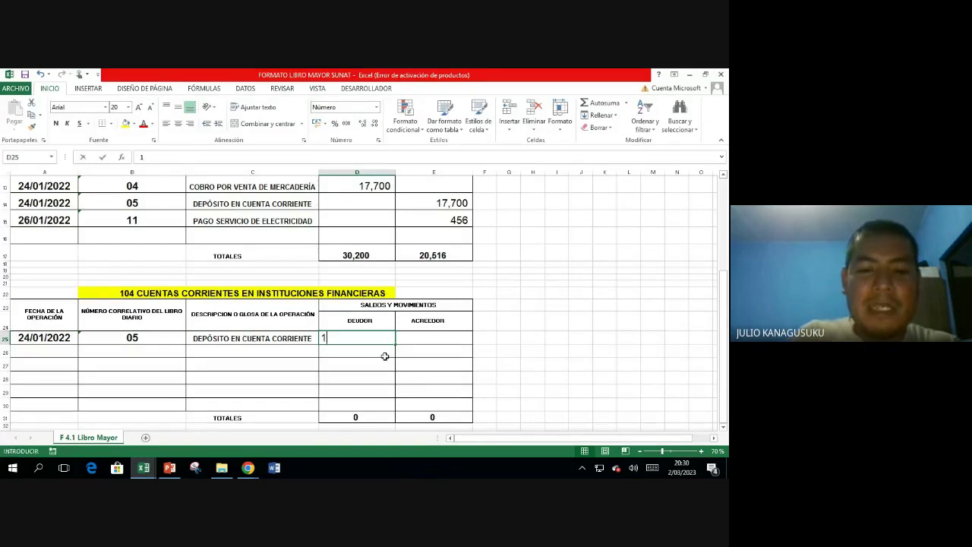
pyautogui.write('77')
pyautogui.press('Return')
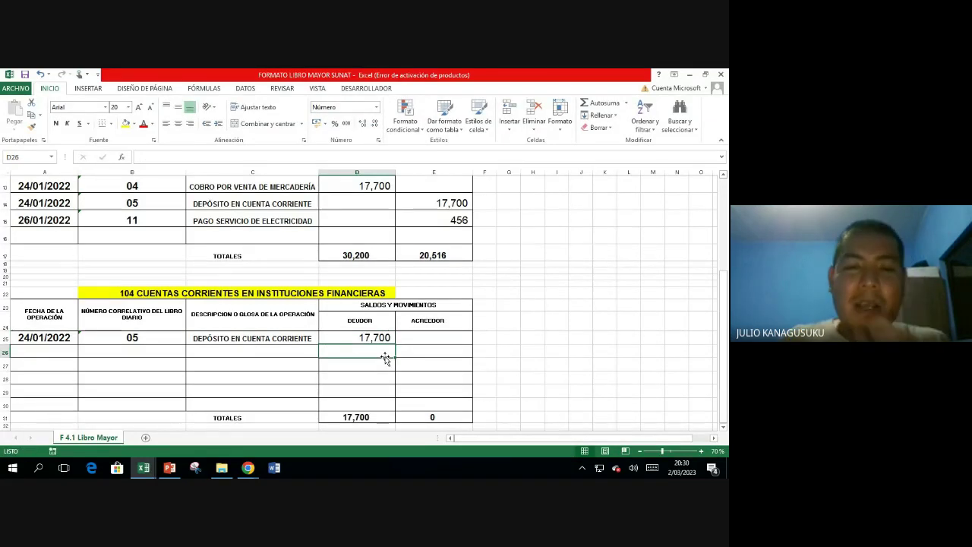
pyautogui.moveTo(144, 470)
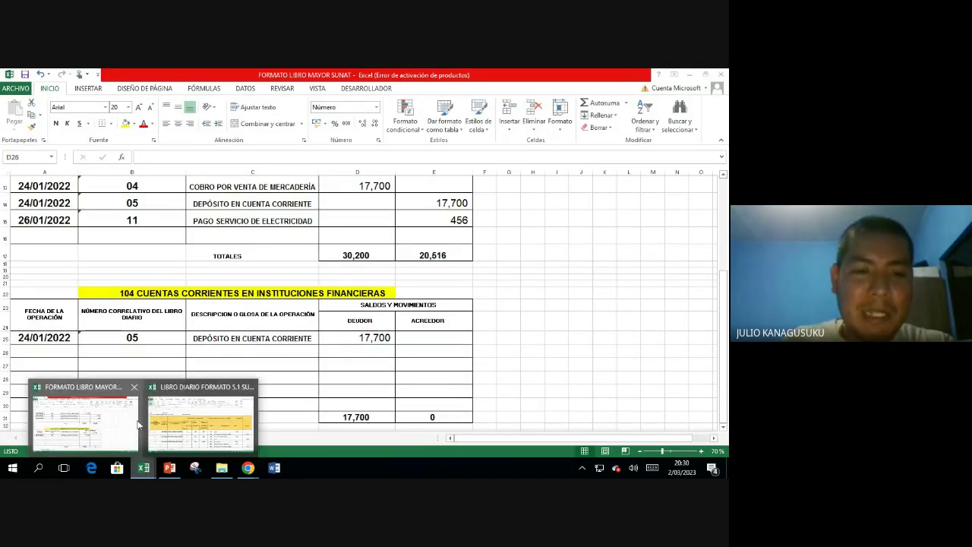
pyautogui.click(194, 418)
pyautogui.scroll(-1, 425, 360)
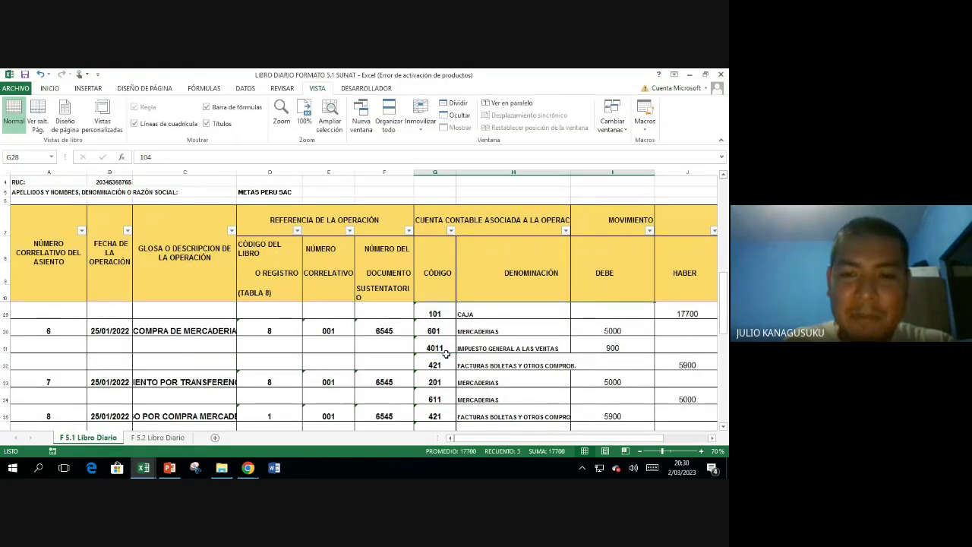
pyautogui.scroll(-1, 440, 356)
pyautogui.scroll(-1, 450, 353)
pyautogui.scroll(-1, 450, 353)
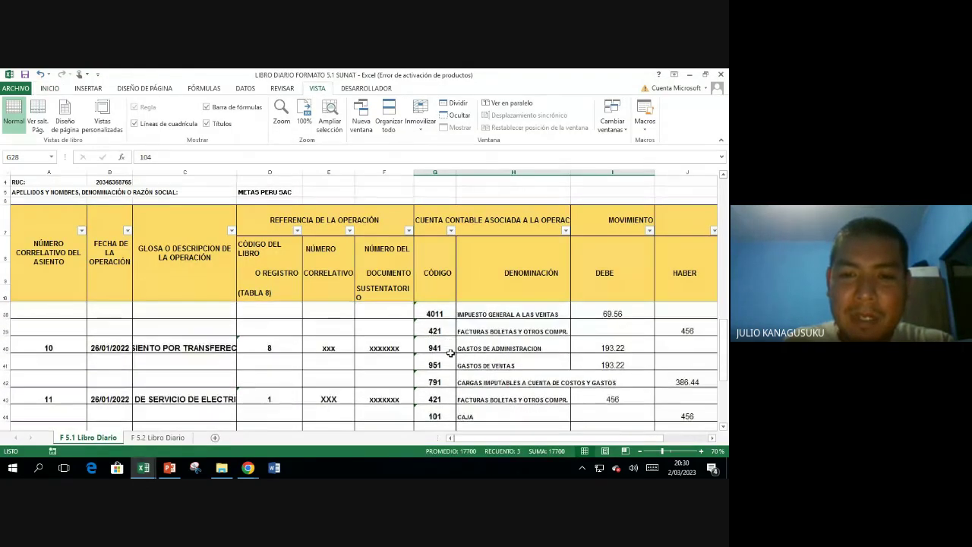
pyautogui.scroll(-1, 450, 353)
pyautogui.scroll(2, 450, 353)
pyautogui.scroll(1, 451, 353)
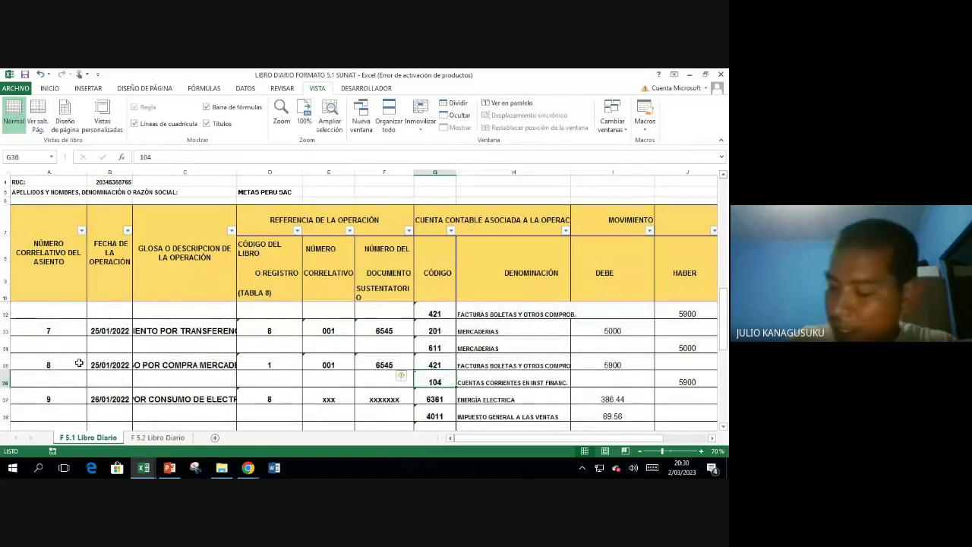
pyautogui.moveTo(53, 365); pyautogui.dragTo(647, 381)
pyautogui.click(104, 365)
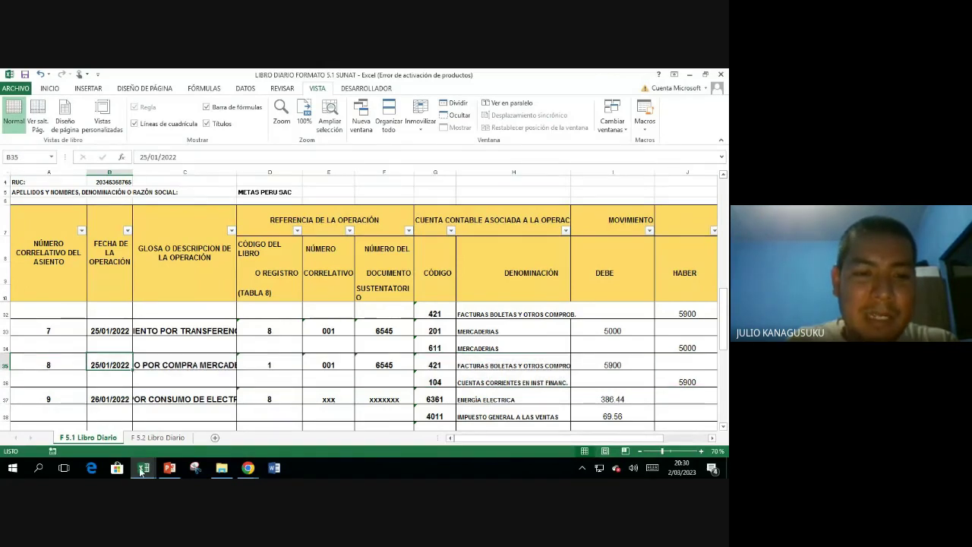
pyautogui.moveTo(142, 471)
pyautogui.click(80, 403)
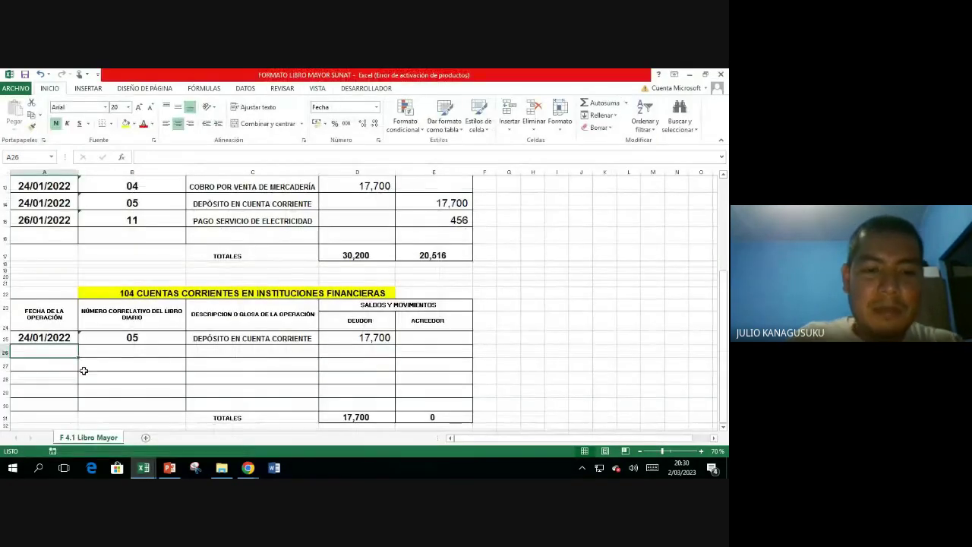
# Enter date 25/01/2022 and entry number 08 in the second 104 ledger row
pyautogui.write('25-1')
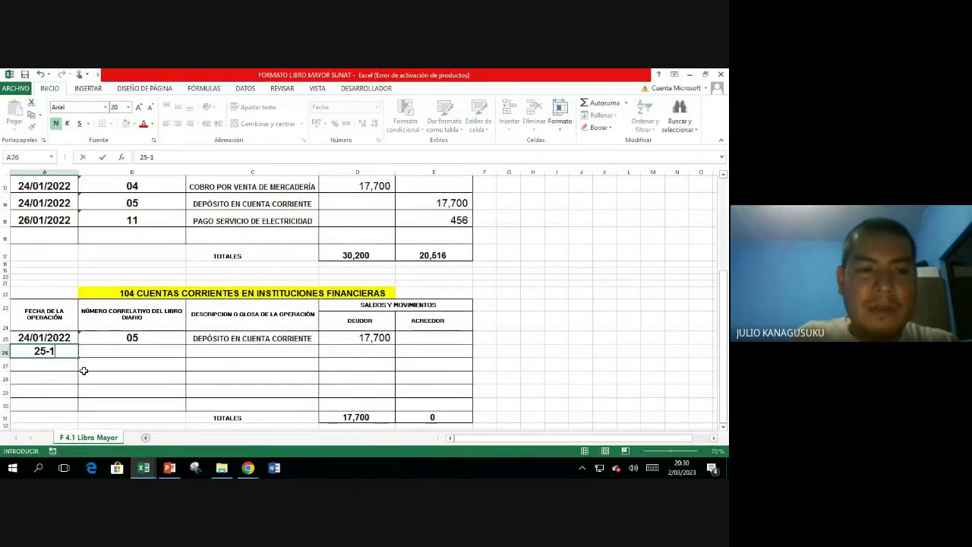
pyautogui.hotkey('ctrl', 'Return')
pyautogui.write('25')
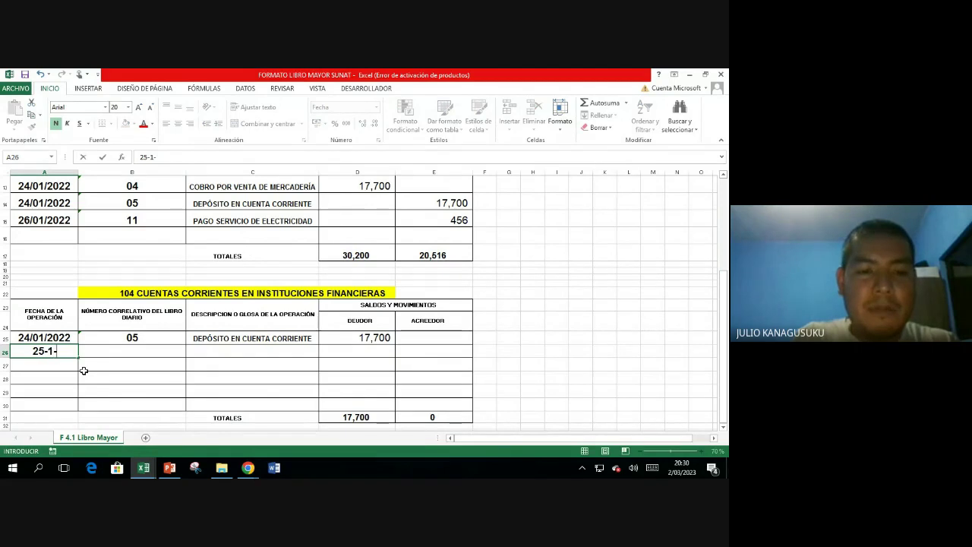
pyautogui.hotkey('ctrl', 'Return')
pyautogui.press('Tab')
pyautogui.write('0')
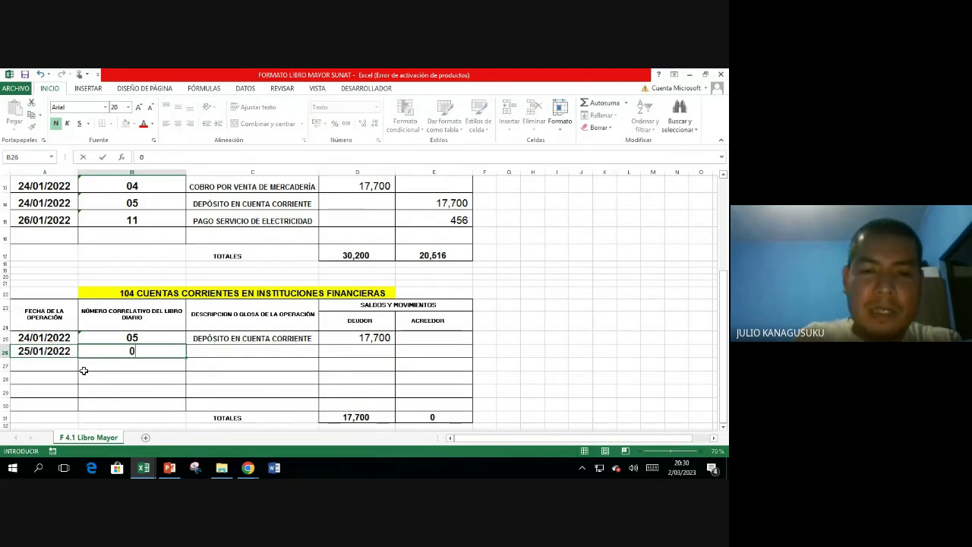
pyautogui.press('Tab')
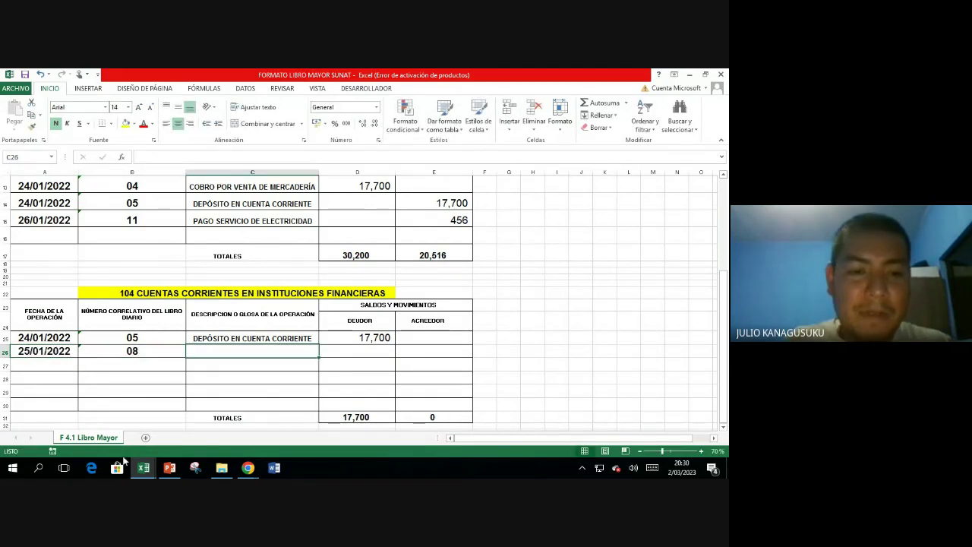
# Check entry 8 in Libro Diario and enter the description PAGO POR COMPRA DE MERCADERIA
pyautogui.moveTo(142, 465)
pyautogui.click(243, 382)
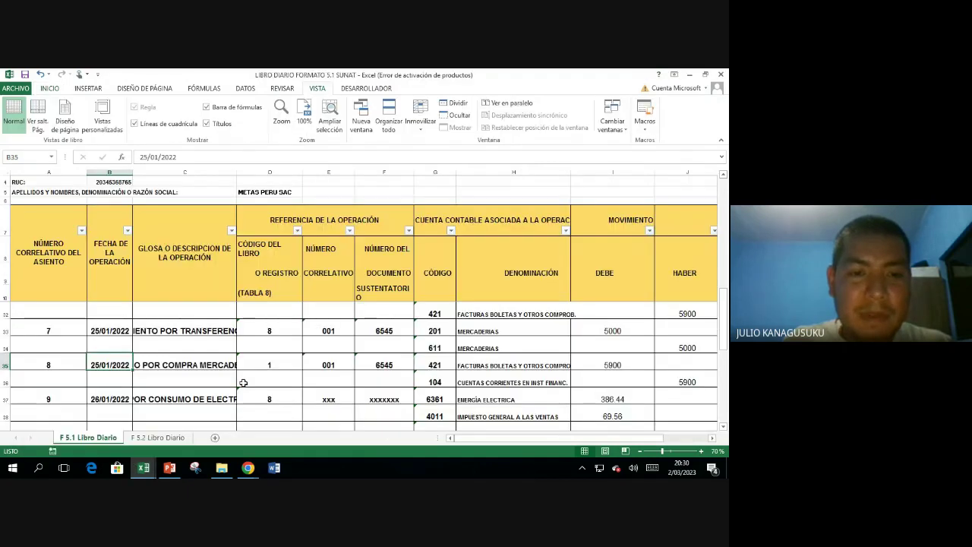
pyautogui.click(201, 371)
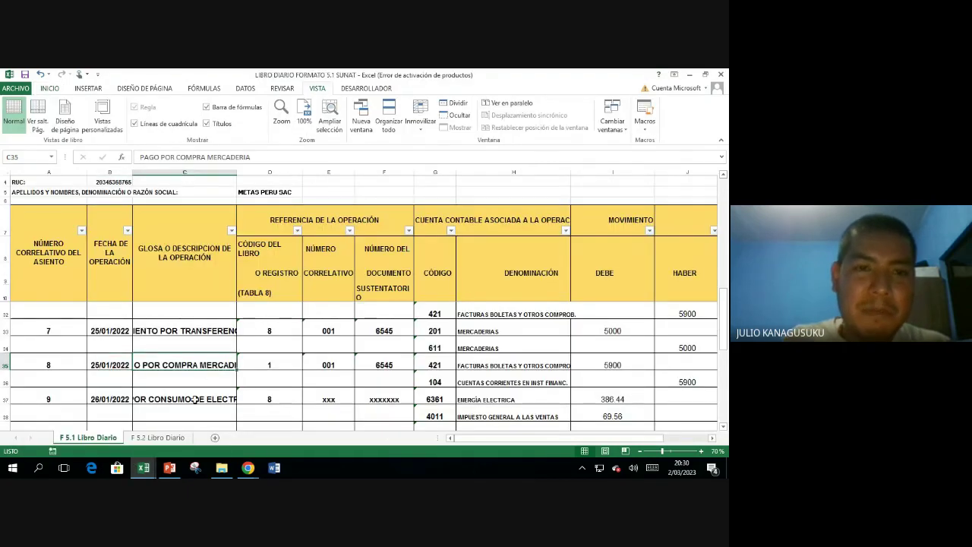
pyautogui.moveTo(146, 471)
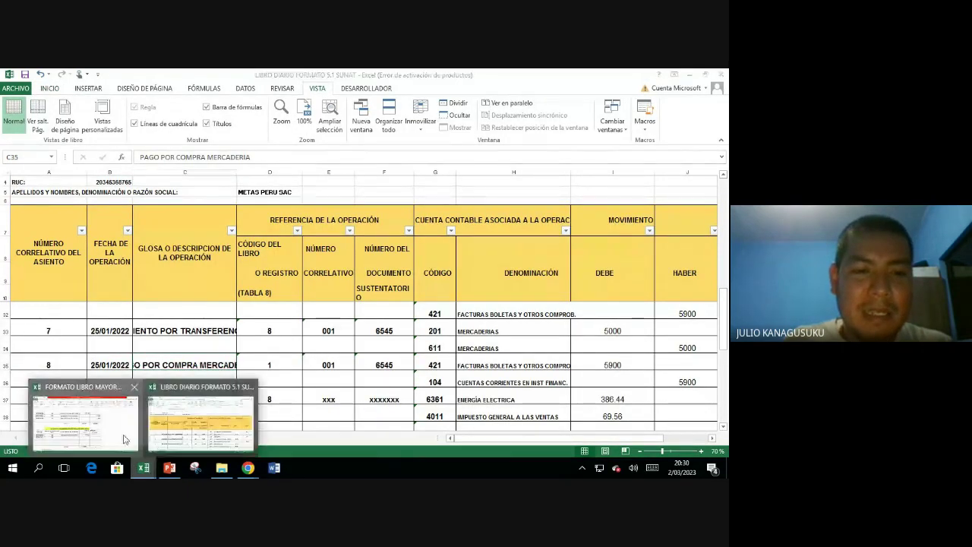
pyautogui.click(83, 414)
pyautogui.write('PAGO P')
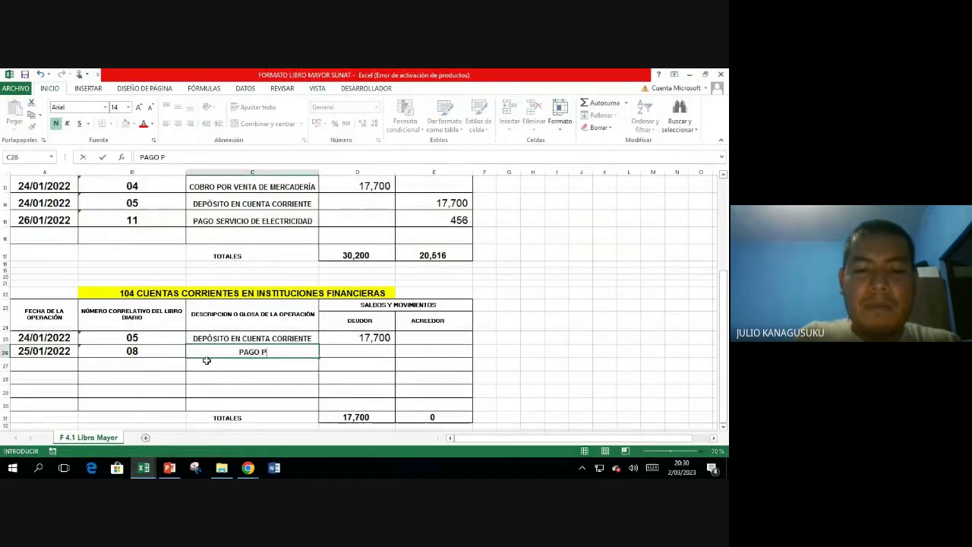
pyautogui.write('OR COMPRA DE MERC')
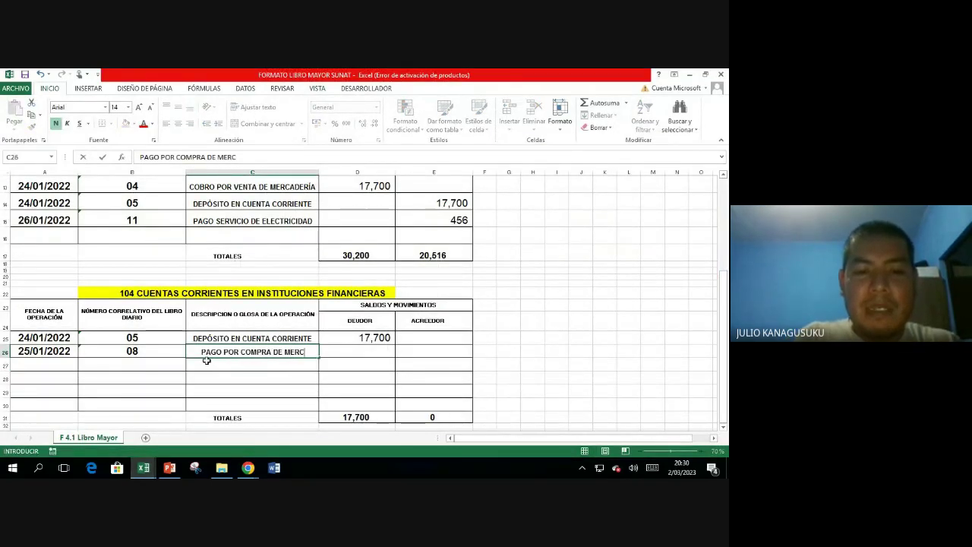
pyautogui.write('ADERIA')
pyautogui.press('Return')
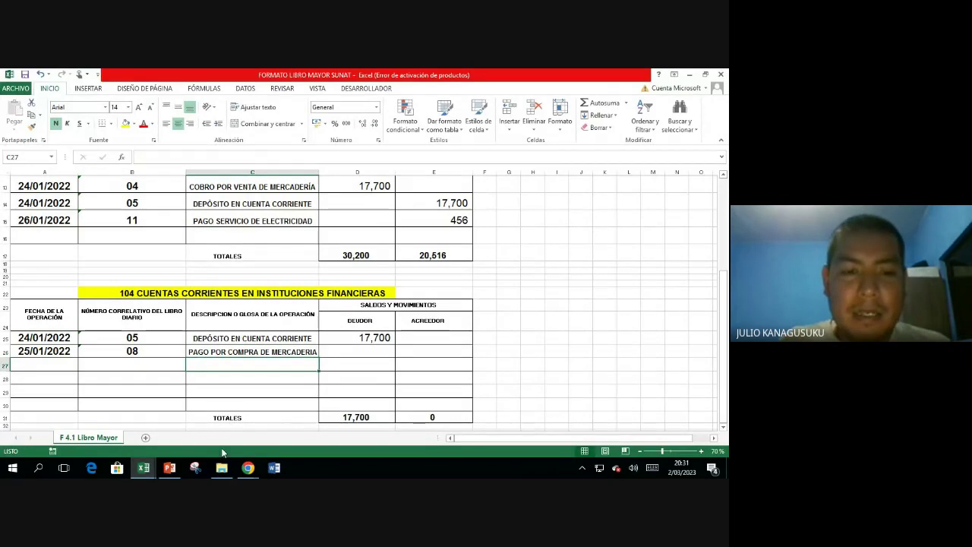
# Verify entry 8's 104 amount in Libro Diario and enter a 5,900 credit in E26
pyautogui.moveTo(145, 471)
pyautogui.click(201, 399)
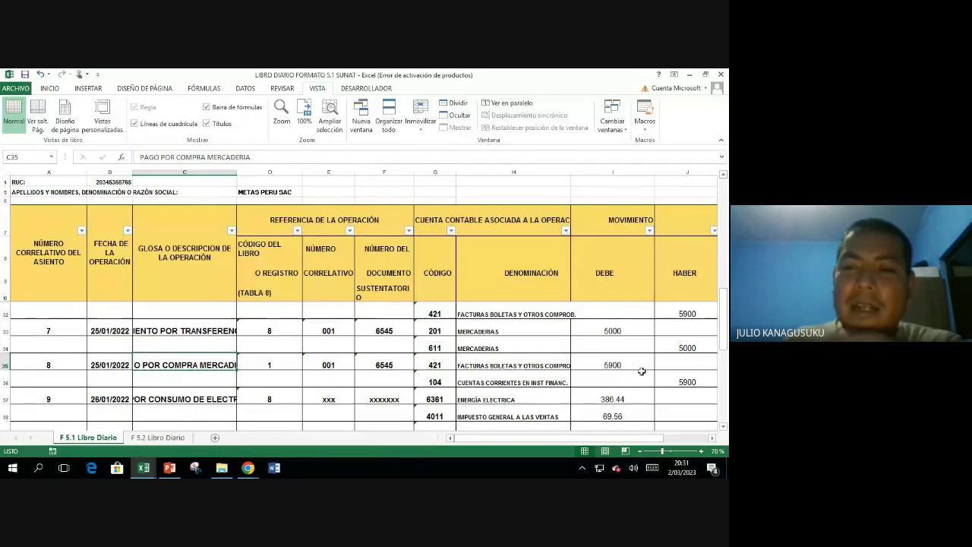
pyautogui.moveTo(450, 377); pyautogui.dragTo(677, 386)
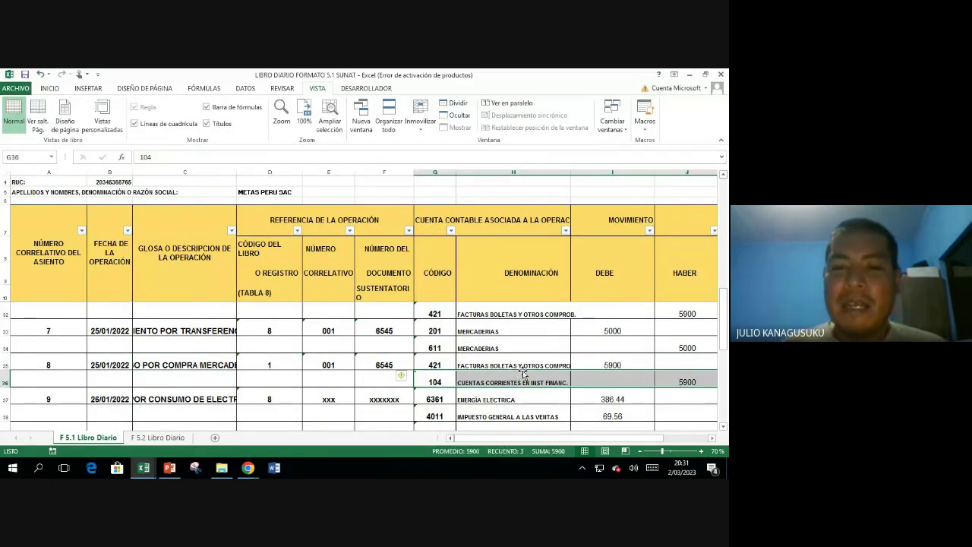
pyautogui.moveTo(149, 471)
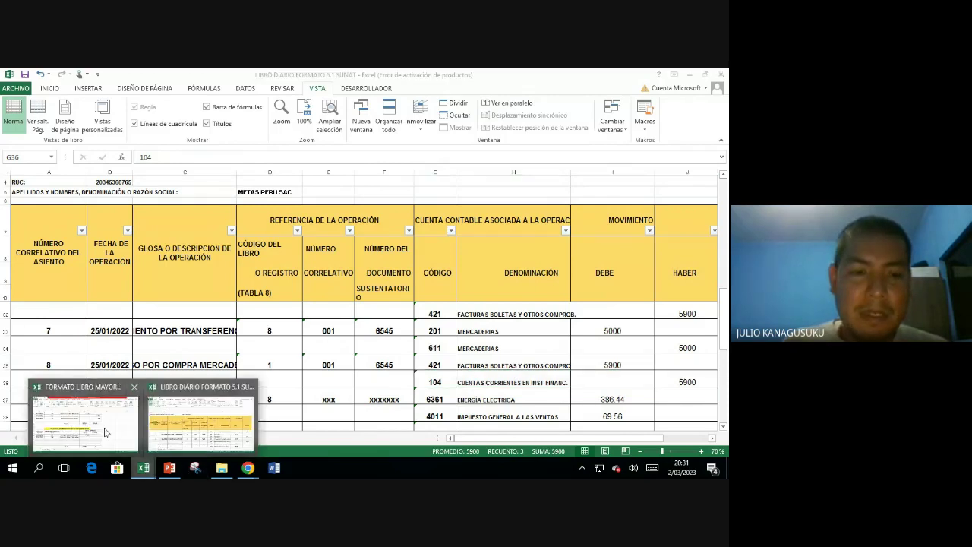
pyautogui.click(195, 399)
pyautogui.click(419, 352)
pyautogui.write('5')
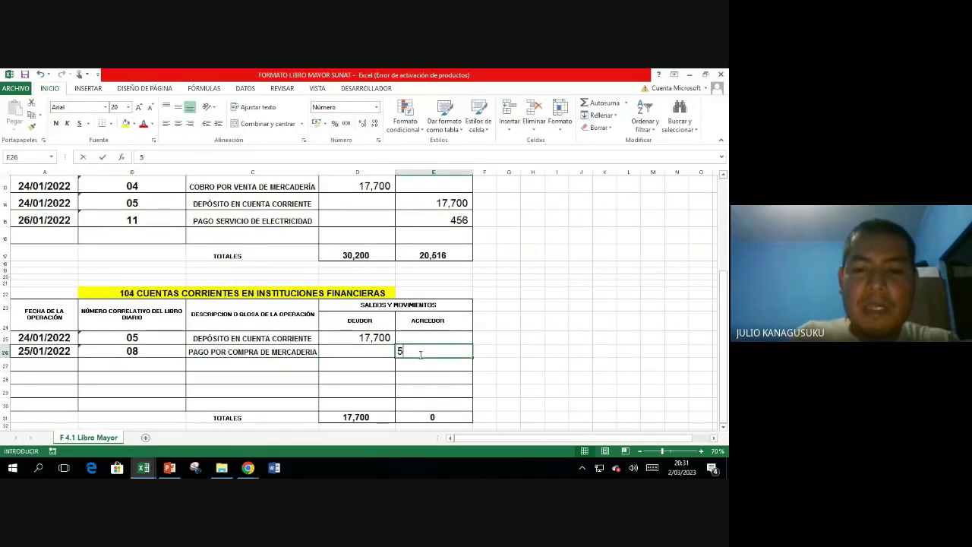
pyautogui.write('900)')
pyautogui.press('BackSpace')
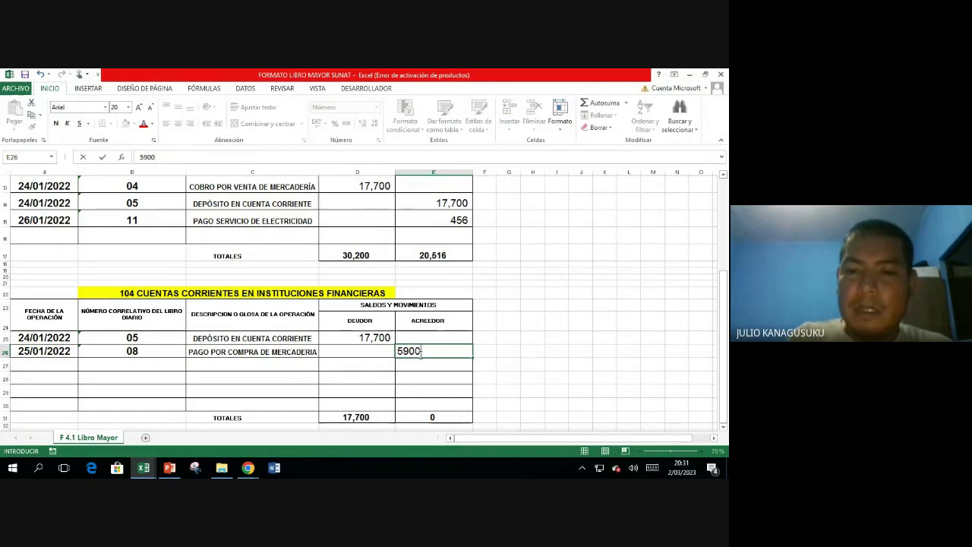
pyautogui.press('Return')
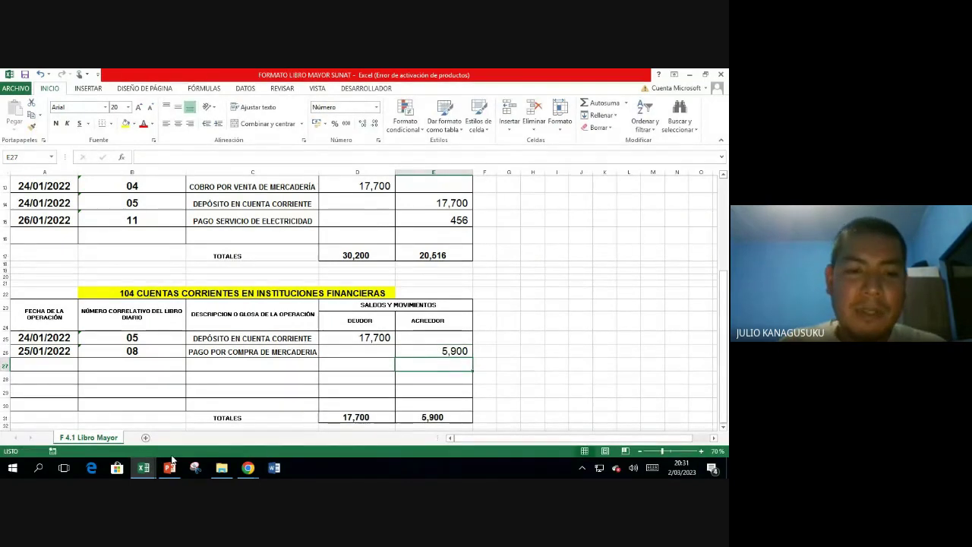
# Review the Libro Diario journal, then return to Libro Mayor
pyautogui.click(143, 467)
pyautogui.click(225, 432)
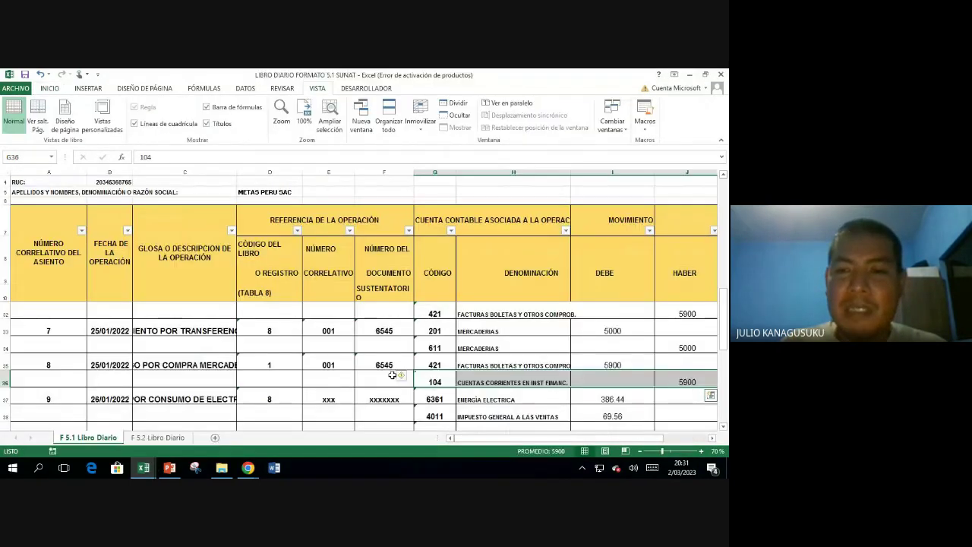
pyautogui.scroll(-1, 392, 375)
pyautogui.scroll(-1, 392, 375)
pyautogui.scroll(-1, 392, 376)
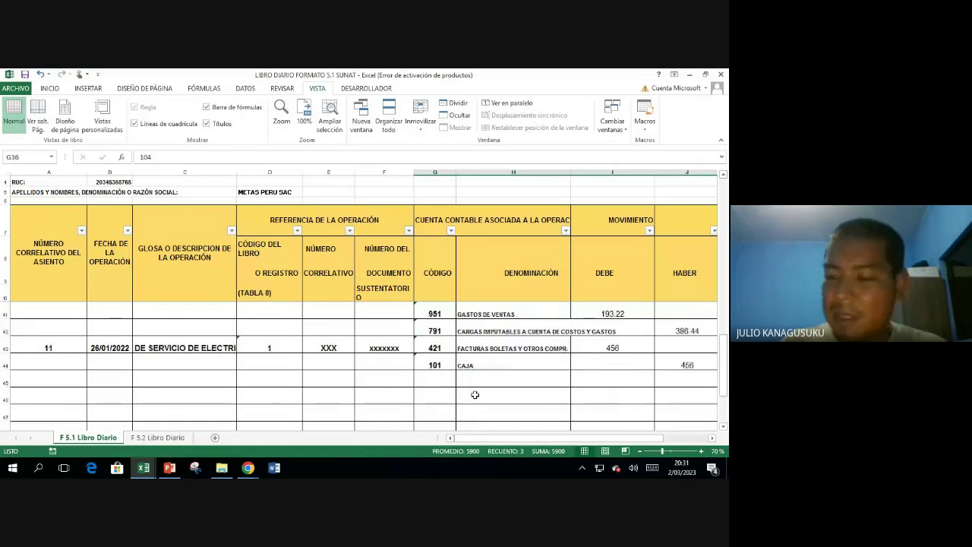
pyautogui.scroll(1, 475, 395)
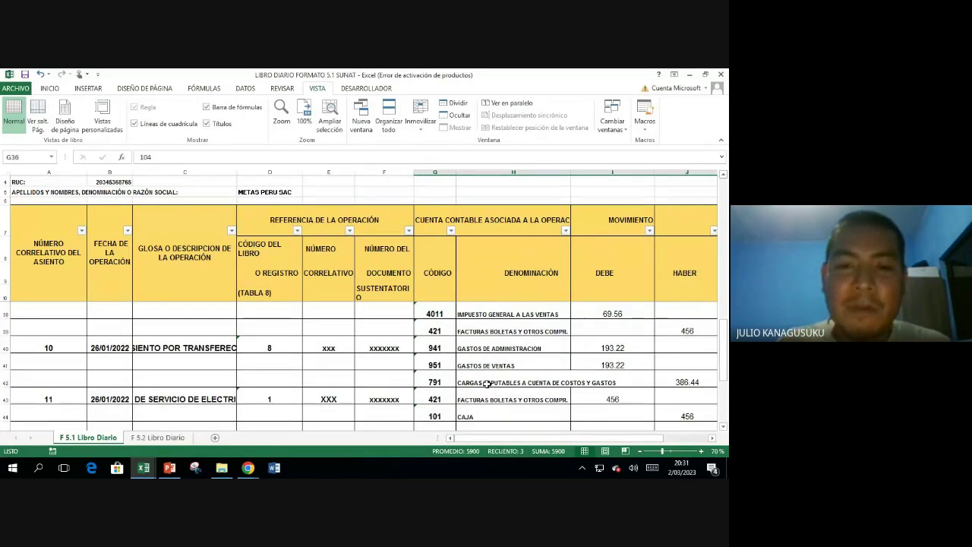
pyautogui.moveTo(152, 462)
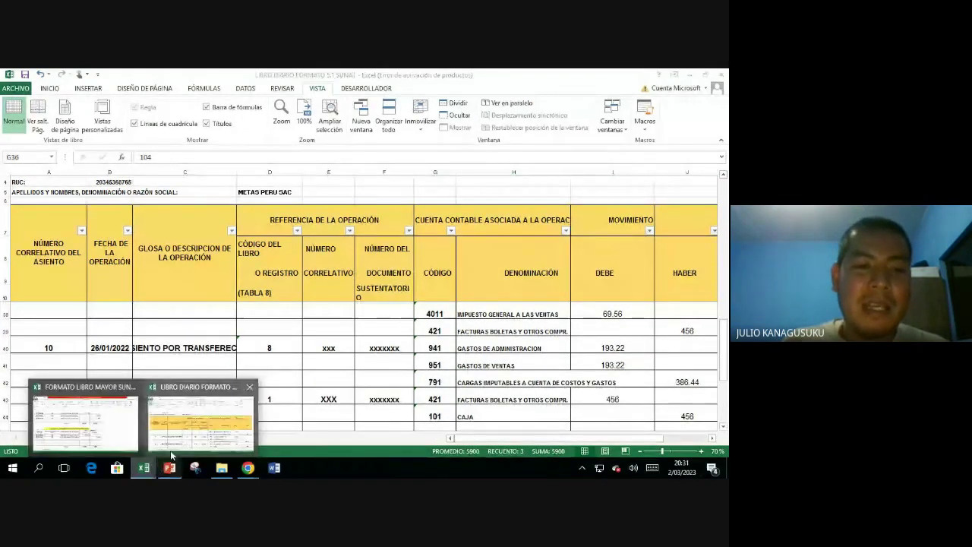
pyautogui.click(94, 390)
pyautogui.scroll(-1, 94, 390)
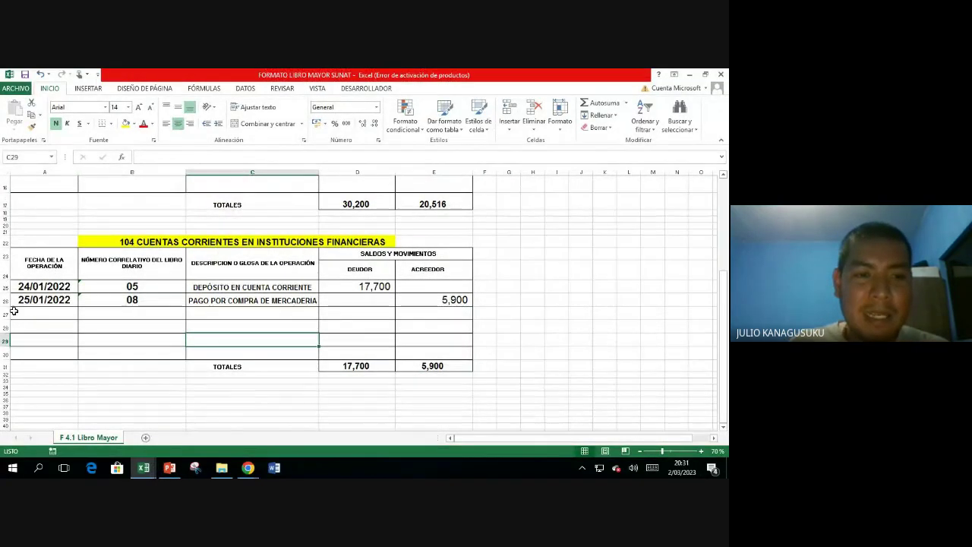
# Delete the empty rows 27 to 29 so TOTALES follows the 104 entries
pyautogui.moveTo(4, 314); pyautogui.dragTo(4, 341)
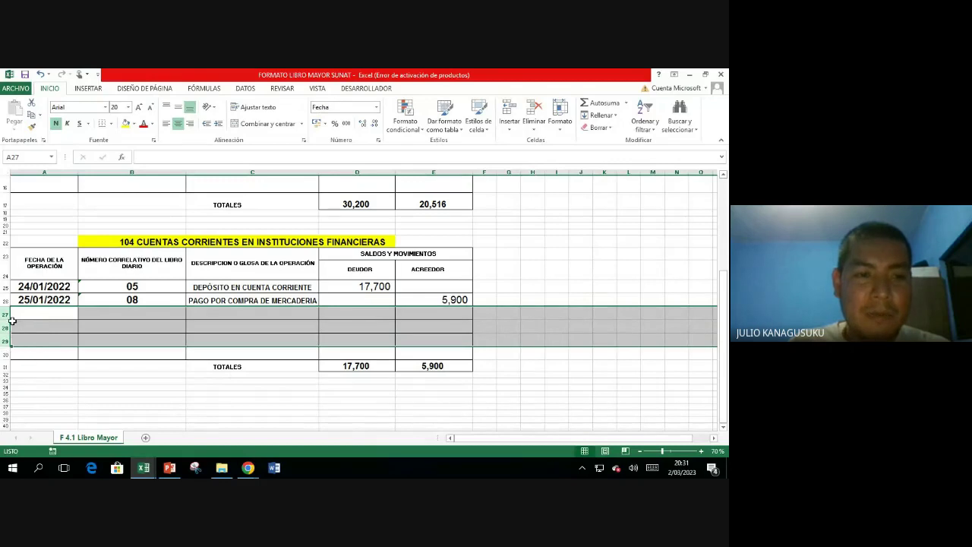
pyautogui.rightClick(7, 315)
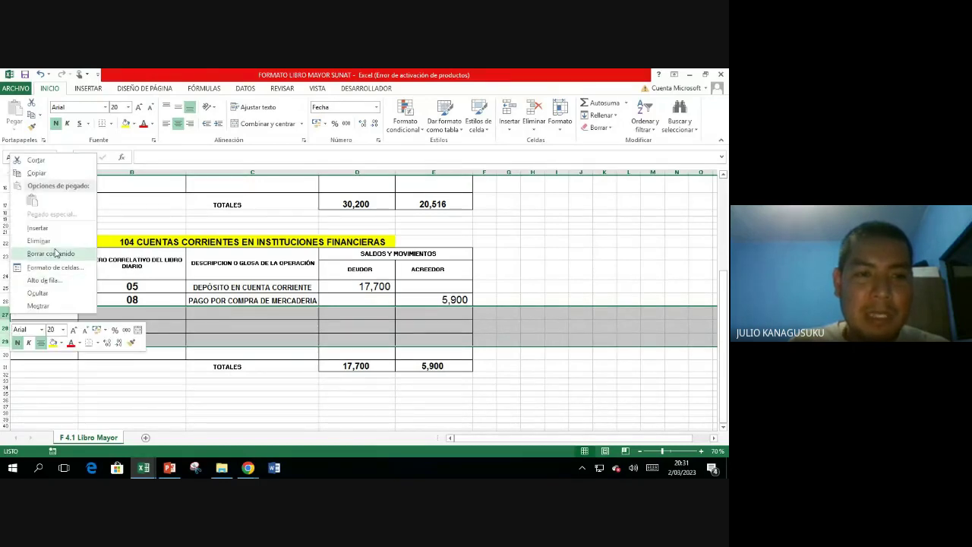
pyautogui.click(54, 242)
pyautogui.click(437, 365)
pyautogui.scroll(1, 453, 371)
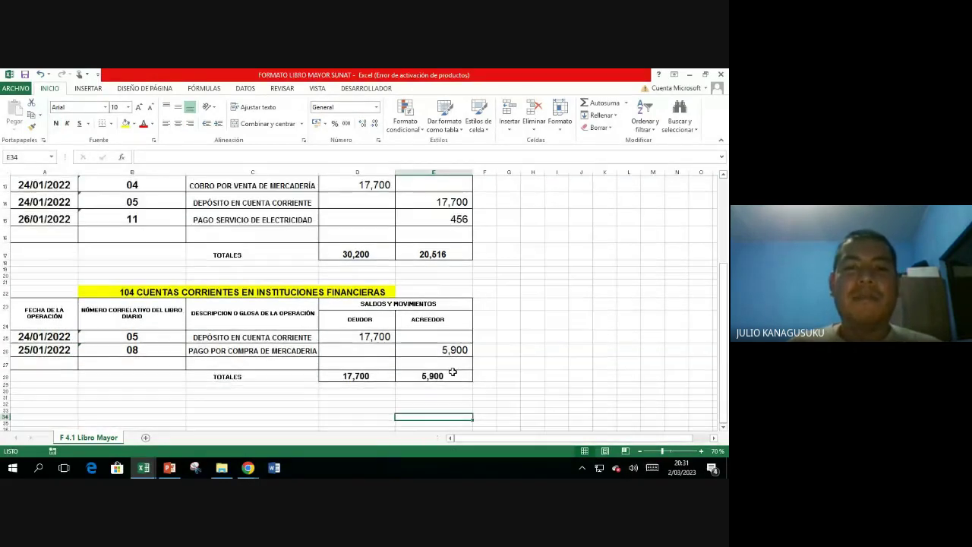
pyautogui.scroll(2, 453, 380)
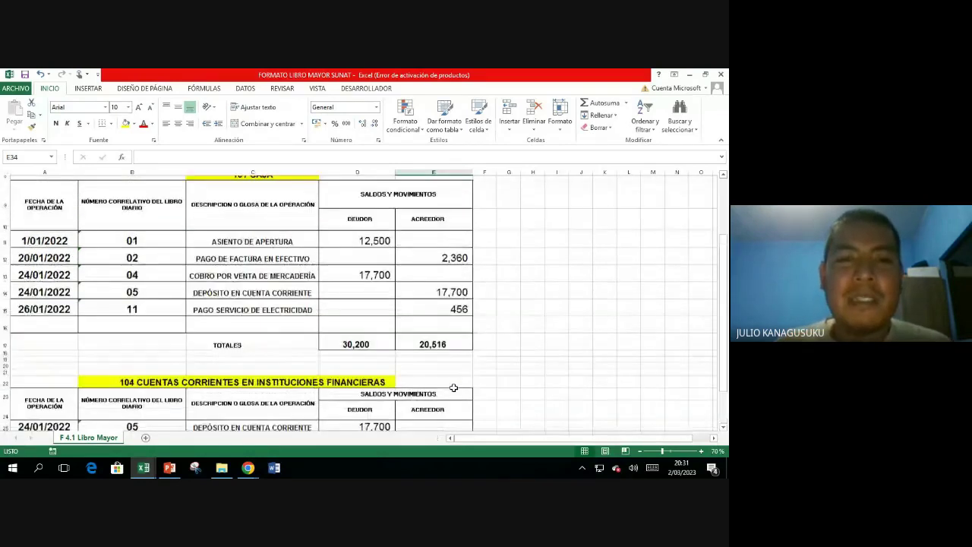
pyautogui.scroll(-2, 440, 380)
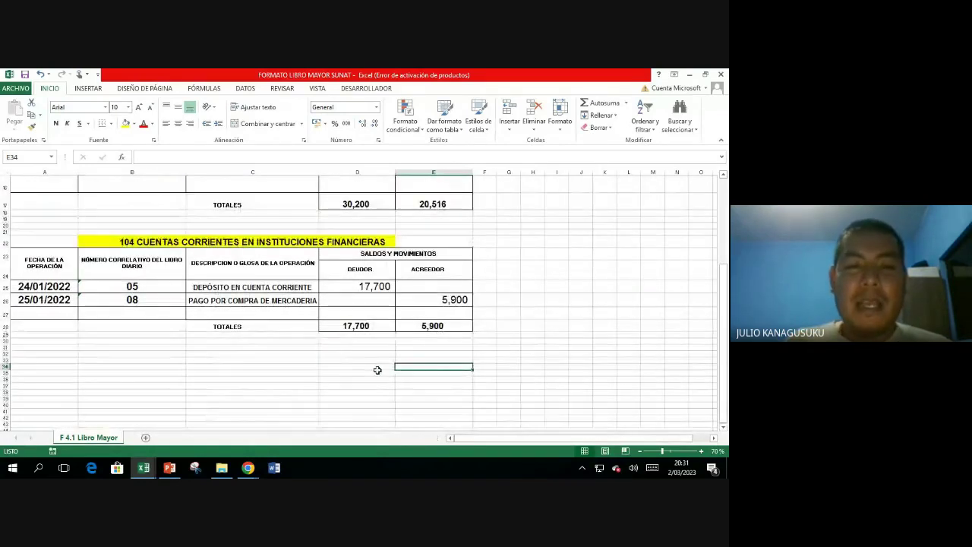
# Inspect the CÓDIGO filter in Libro Diario without changes and return to Libro Mayor
pyautogui.moveTo(143, 468)
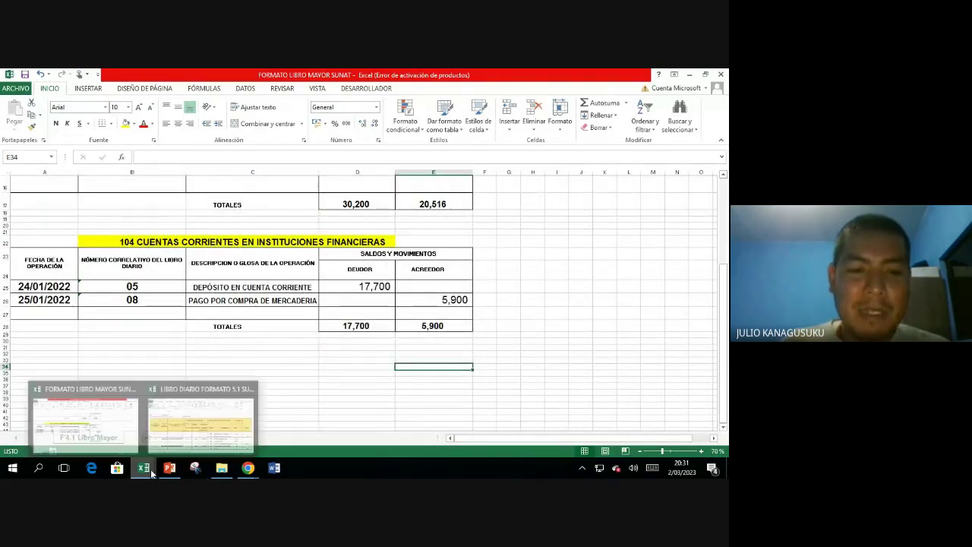
pyautogui.click(185, 441)
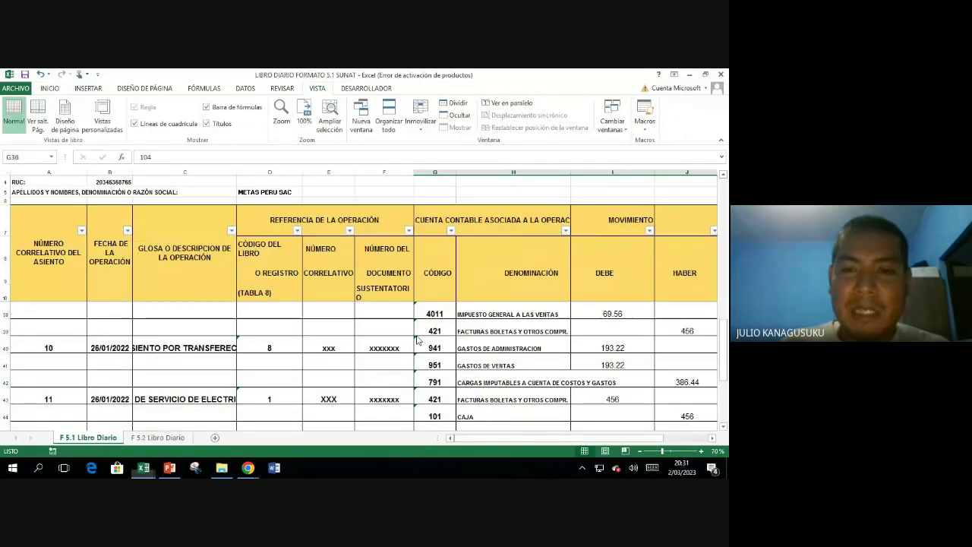
pyautogui.click(451, 230)
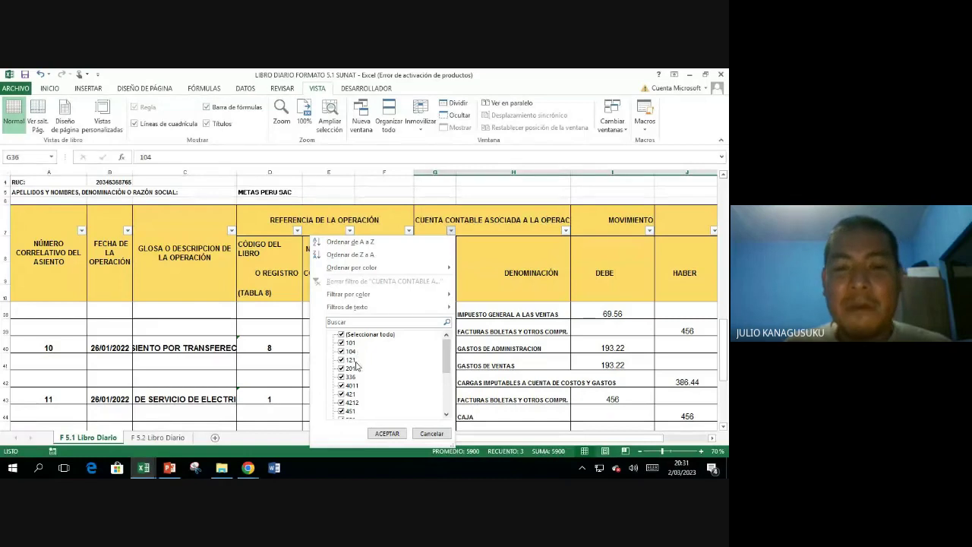
pyautogui.click(387, 433)
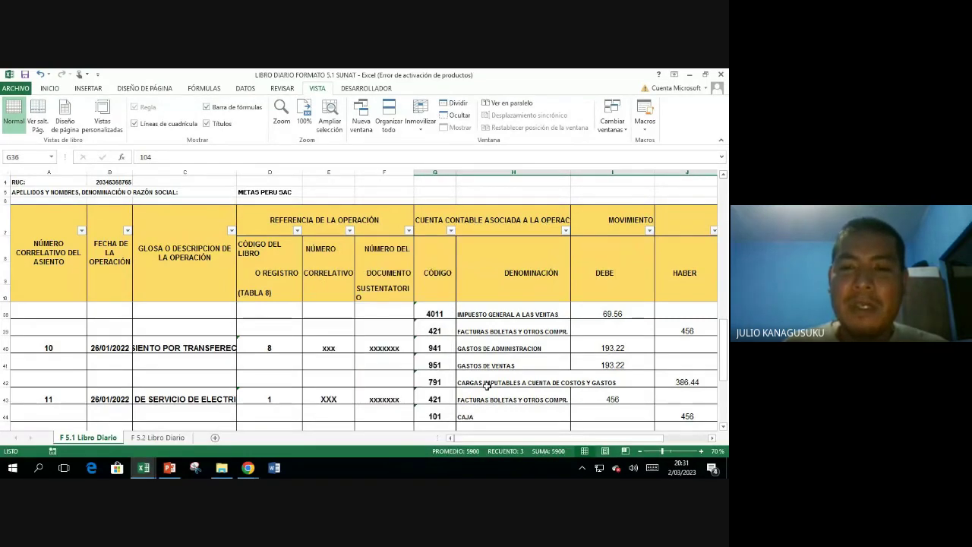
pyautogui.scroll(3, 473, 381)
pyautogui.scroll(3, 474, 381)
pyautogui.scroll(3, 473, 381)
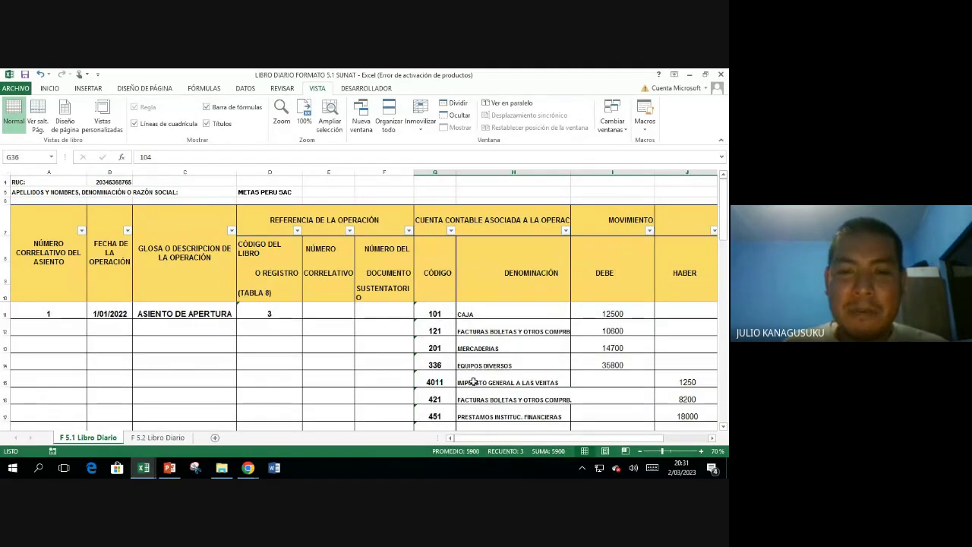
pyautogui.click(142, 470)
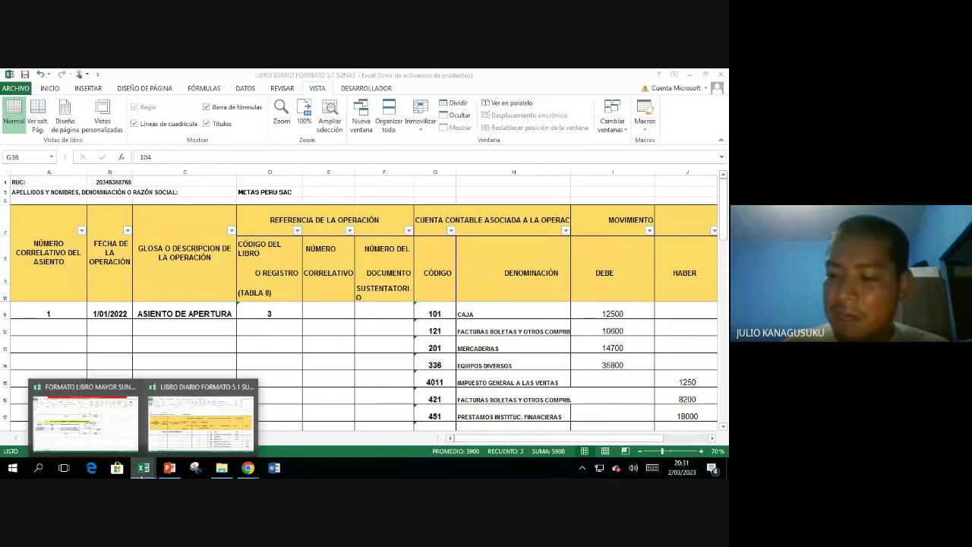
pyautogui.click(83, 414)
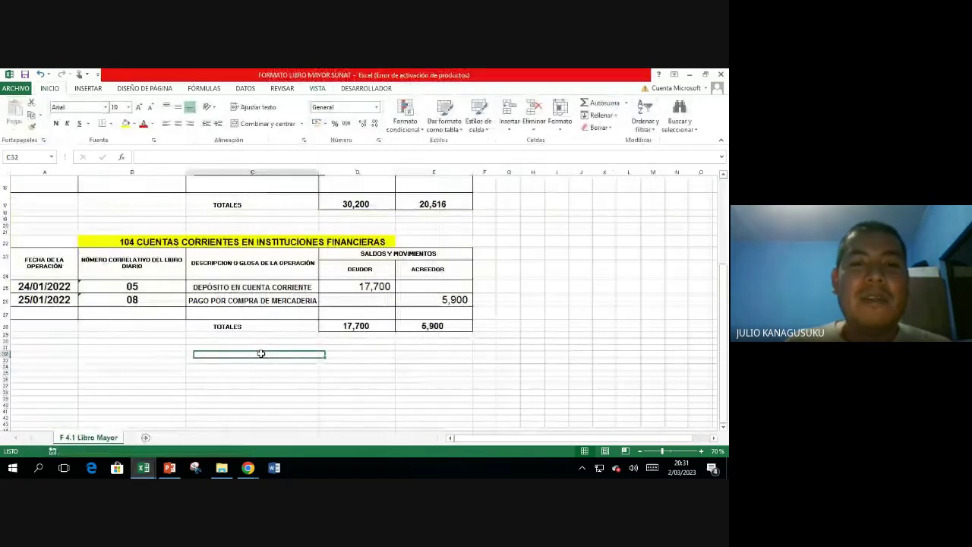
pyautogui.scroll(1, 260, 353)
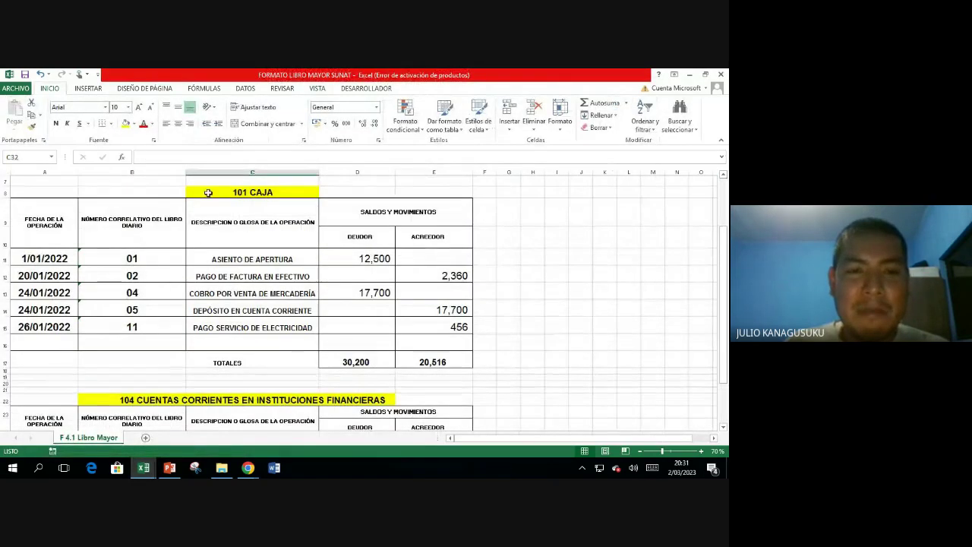
# Copy the 101 CAJA table with its TOTALES row and paste it at A33
pyautogui.moveTo(77, 192); pyautogui.dragTo(445, 342)
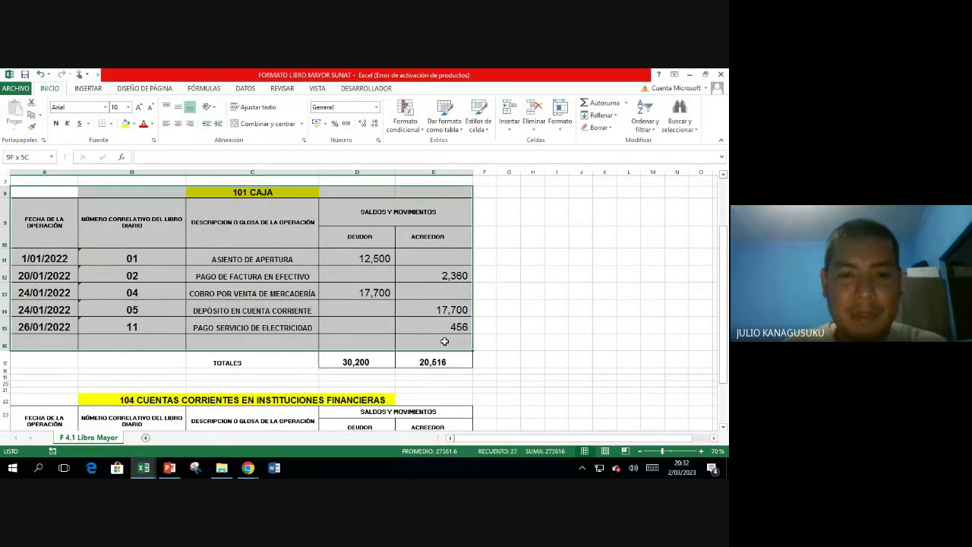
pyautogui.moveTo(447, 347); pyautogui.dragTo(451, 360)
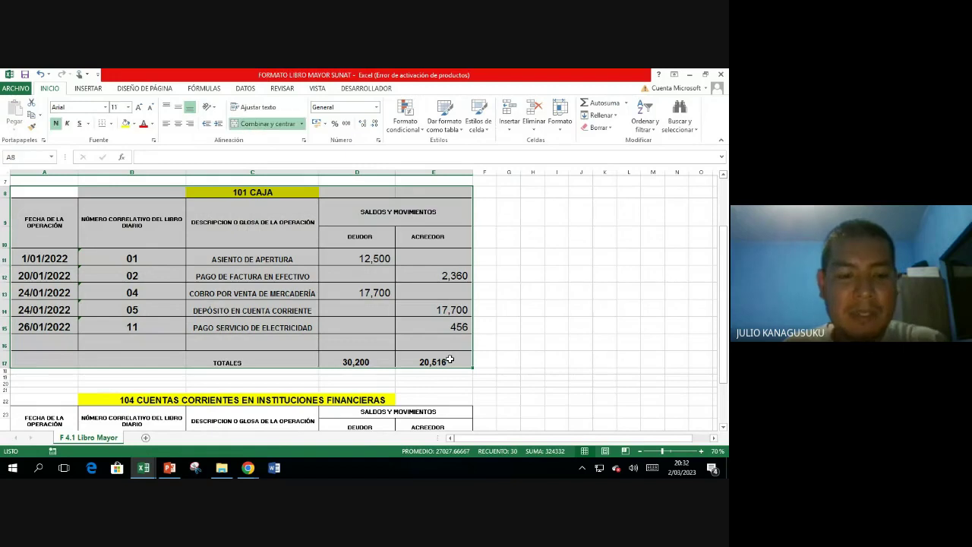
pyautogui.hotkey('ctrl', 'c')
pyautogui.scroll(-1, 266, 335)
pyautogui.scroll(-4, 266, 335)
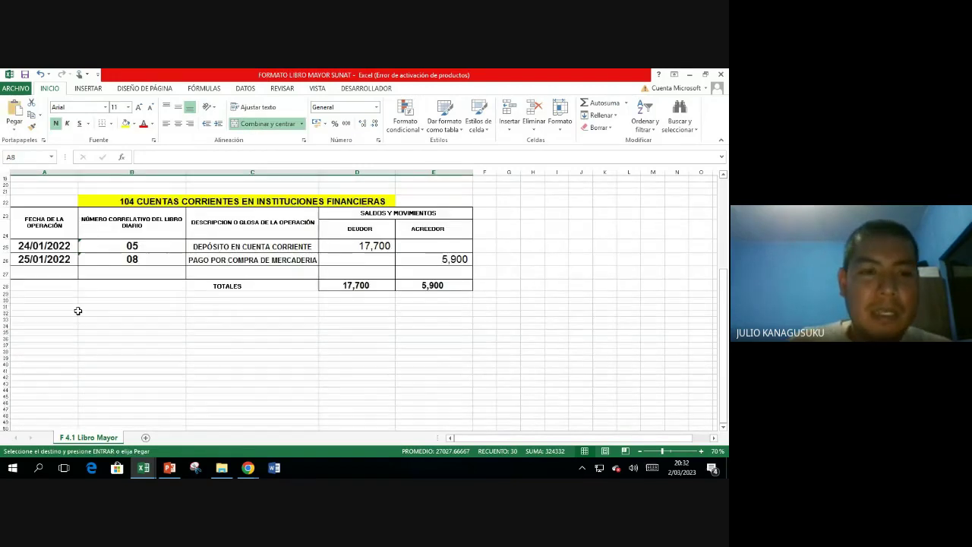
pyautogui.click(47, 315)
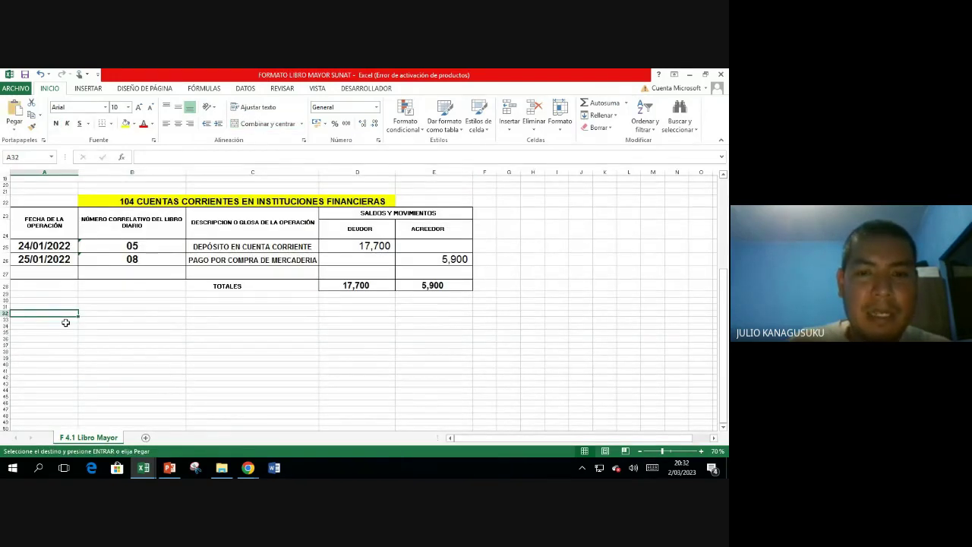
pyautogui.click(59, 318)
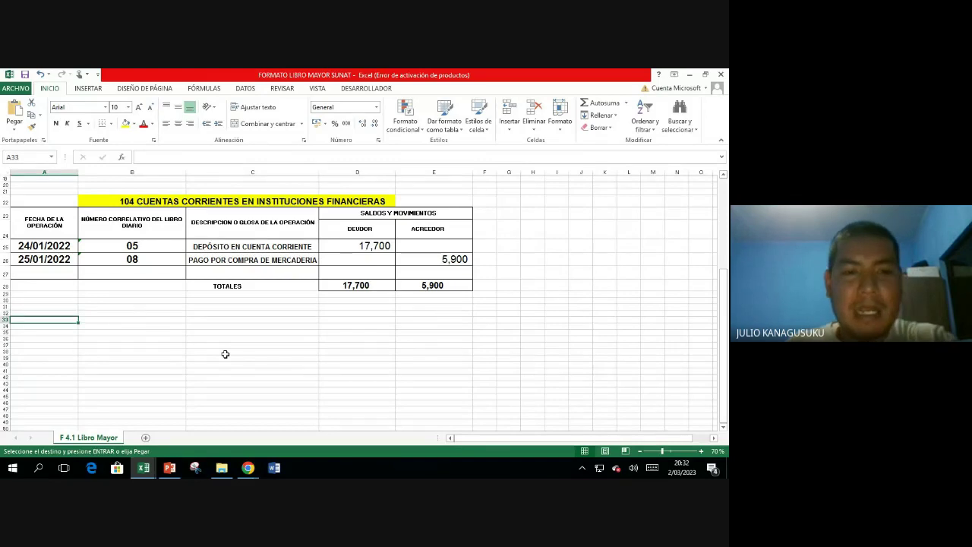
pyautogui.hotkey('ctrl', 'v')
pyautogui.scroll(-2, 284, 364)
pyautogui.click(372, 297)
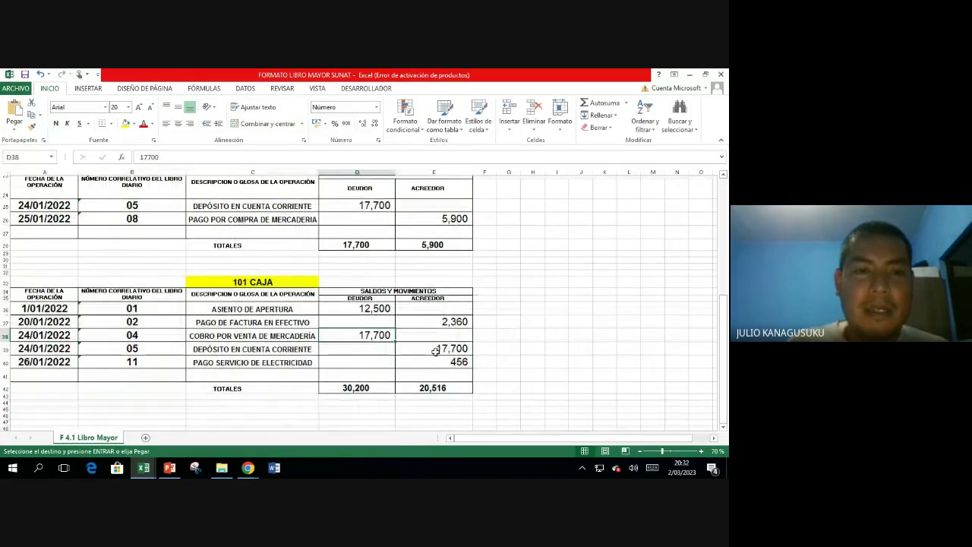
# Heighten row 34 and title the copy 121 FACTURAS, BOLETAS Y OTROS COMPROB. POR COBRAR in yellow
pyautogui.moveTo(8, 281); pyautogui.dragTo(8, 293)
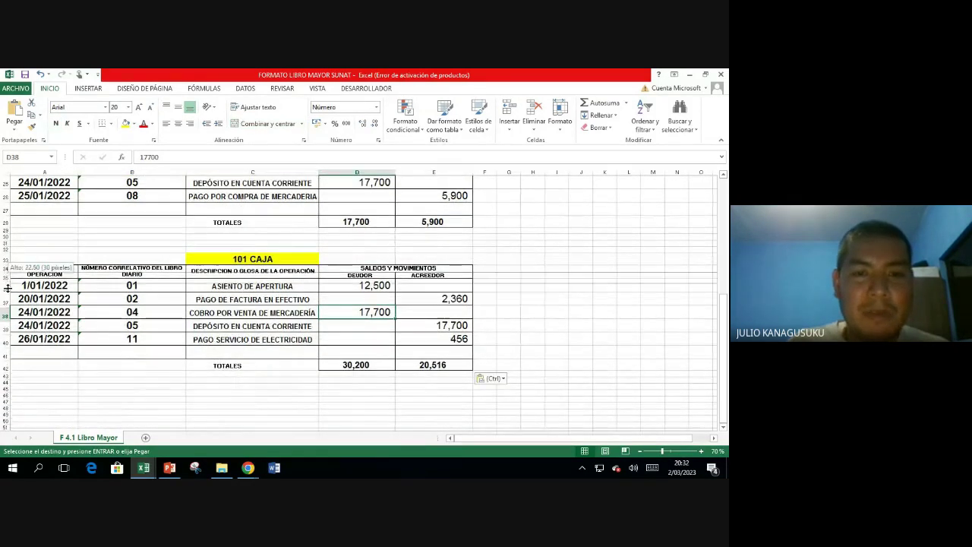
pyautogui.click(556, 338)
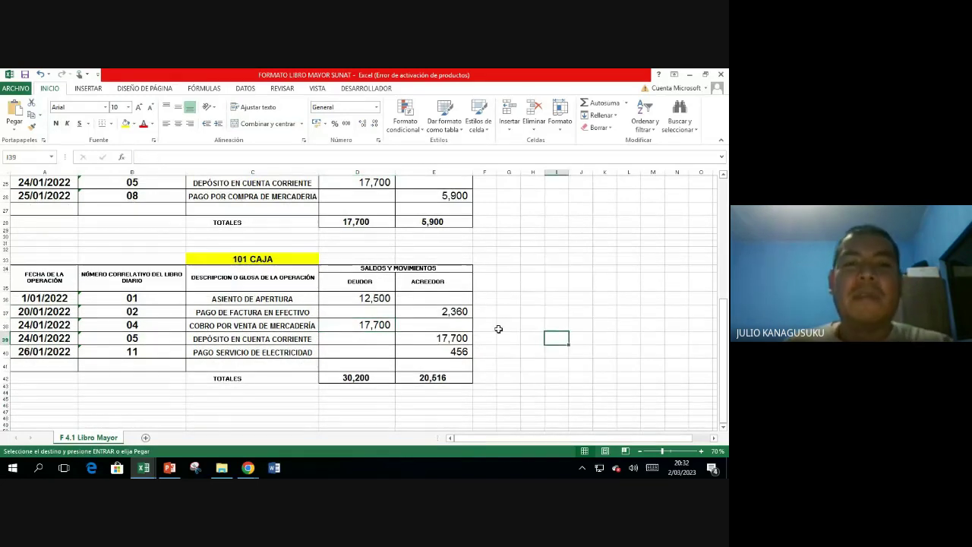
pyautogui.click(247, 260)
pyautogui.write('121 FACTU')
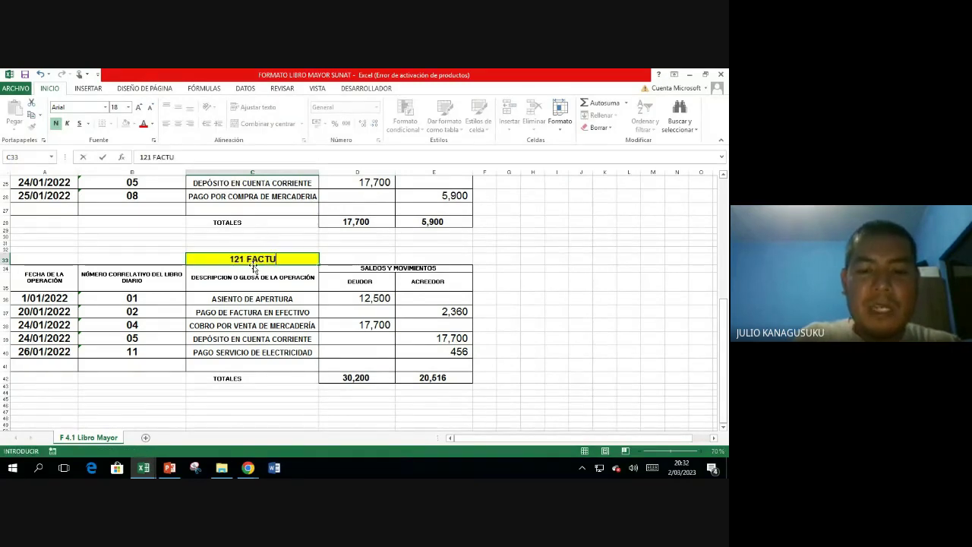
pyautogui.write('RAS, BOLET')
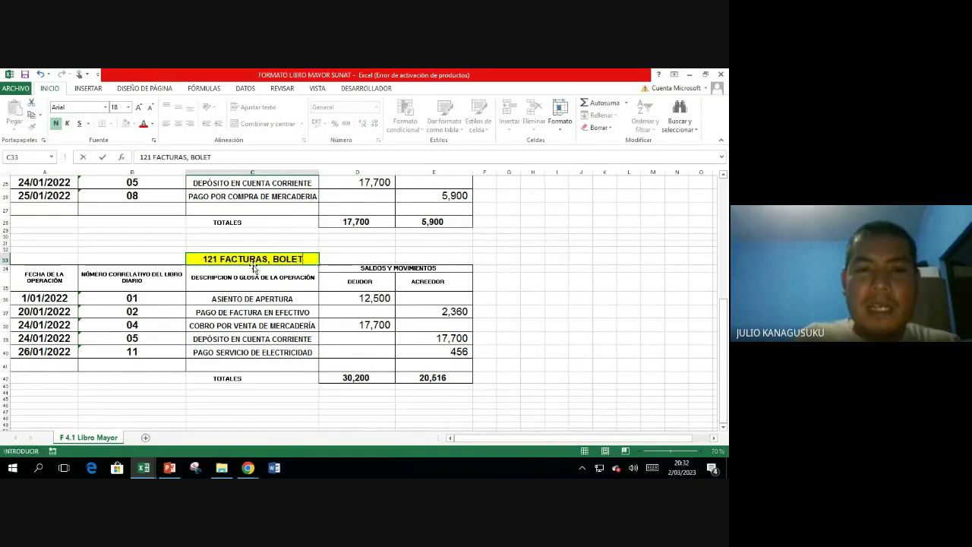
pyautogui.write('AS Y OTRO')
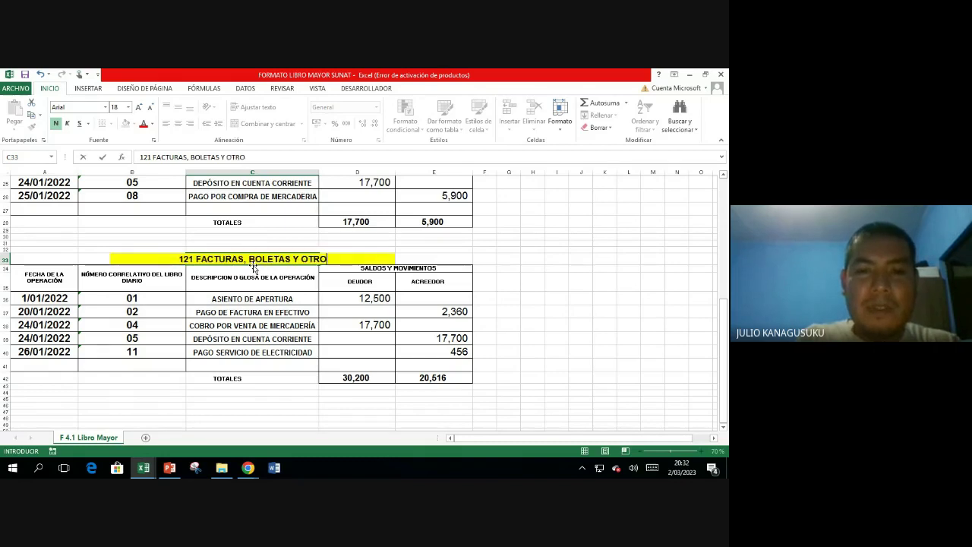
pyautogui.write('S COMPROB')
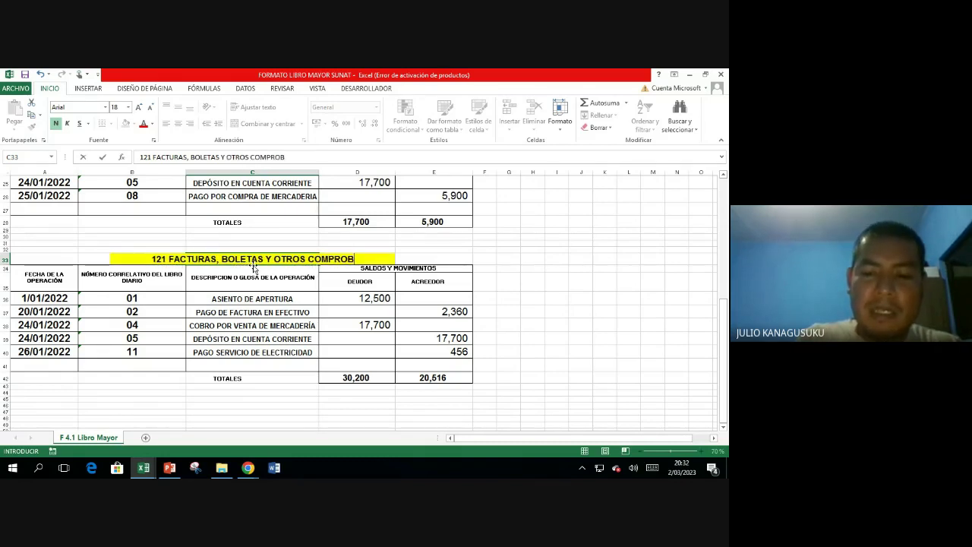
pyautogui.write('. POR CO')
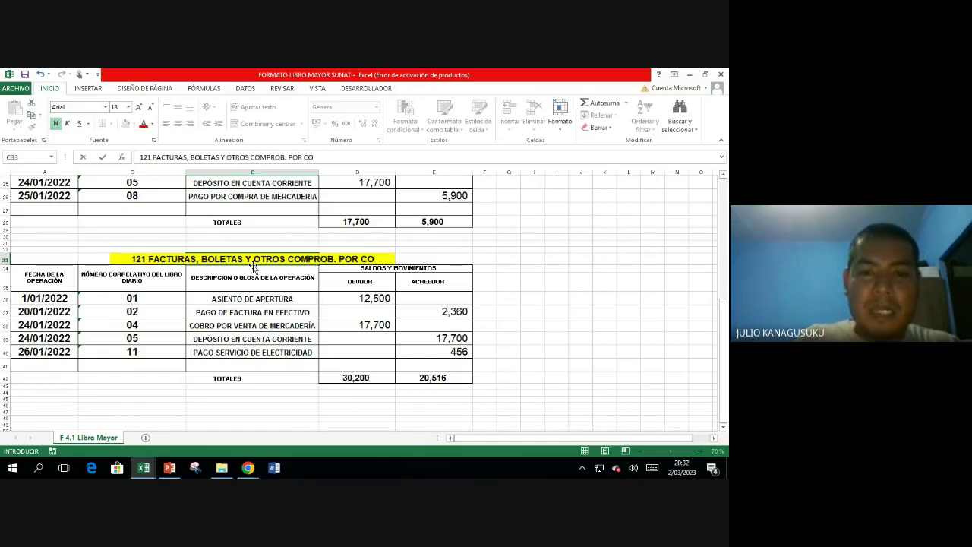
pyautogui.write('BRAR')
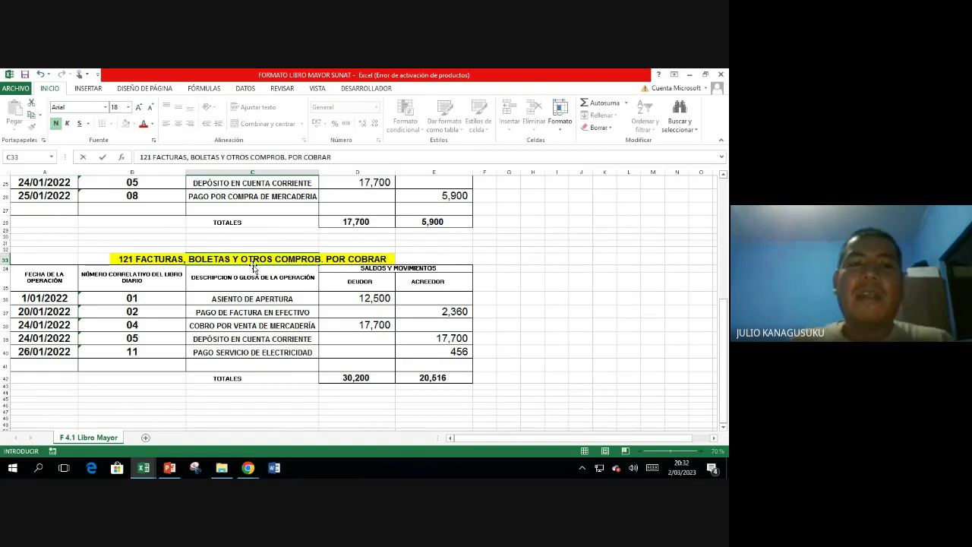
pyautogui.press('Return')
pyautogui.moveTo(154, 258); pyautogui.dragTo(357, 259)
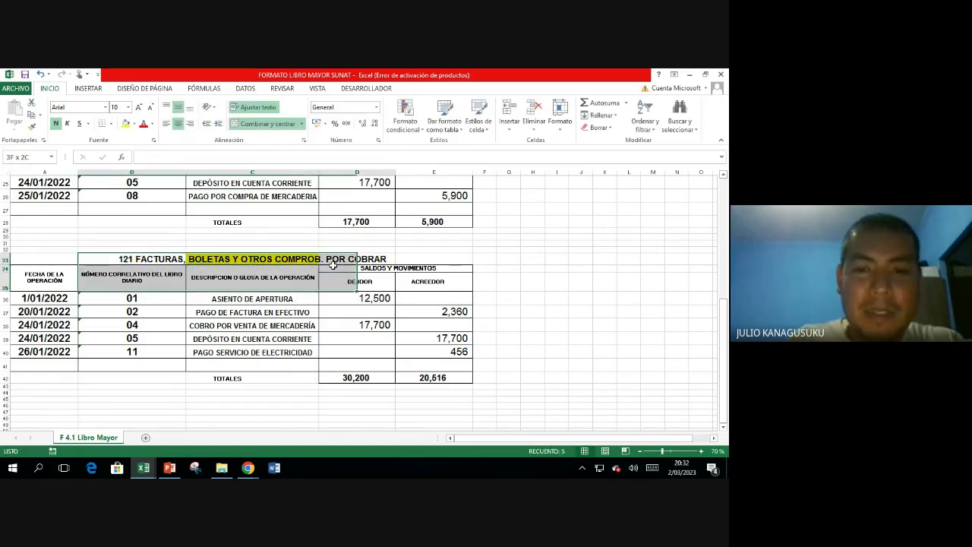
pyautogui.click(125, 123)
# Clear the copied entries in rows 36 to 40 so the totals read 0
pyautogui.click(252, 325)
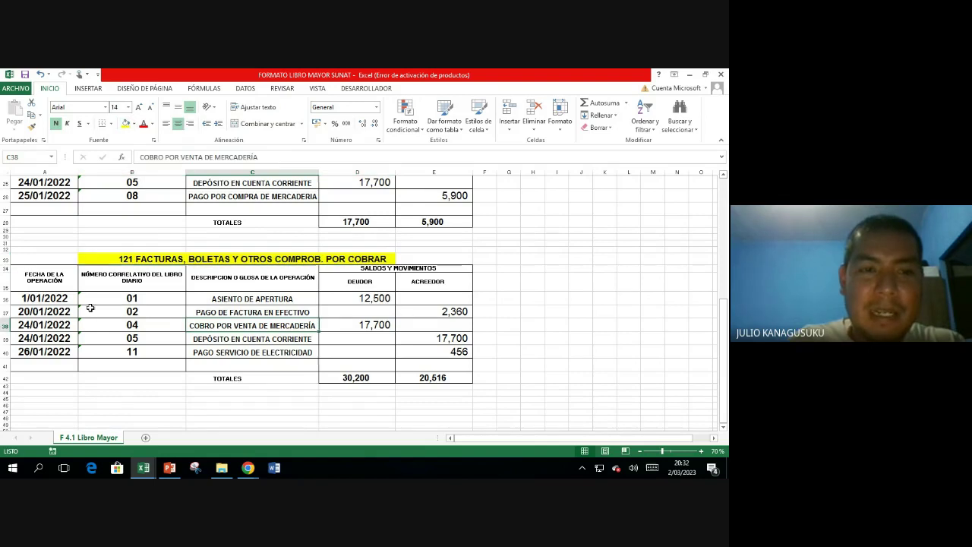
pyautogui.moveTo(47, 297); pyautogui.dragTo(471, 351)
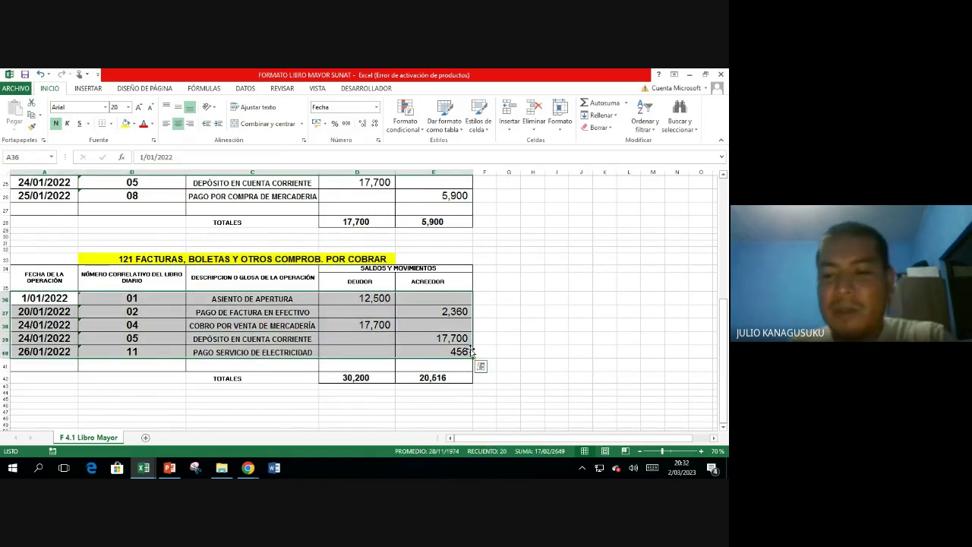
pyautogui.press('Delete')
# Look up the account 121 opening line in the LIBRO DIARIO journal
pyautogui.click(266, 351)
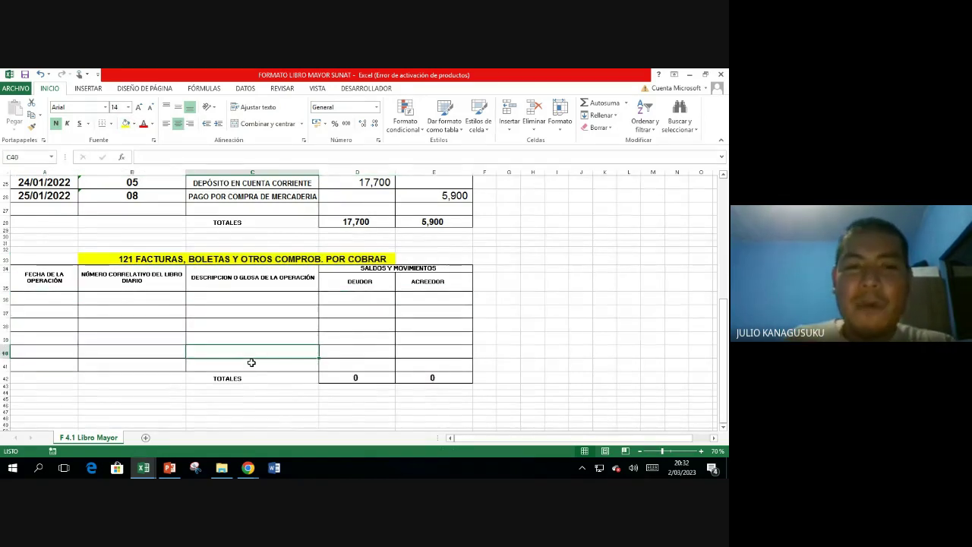
pyautogui.scroll(1, 261, 363)
pyautogui.scroll(-1, 260, 363)
pyautogui.click(146, 468)
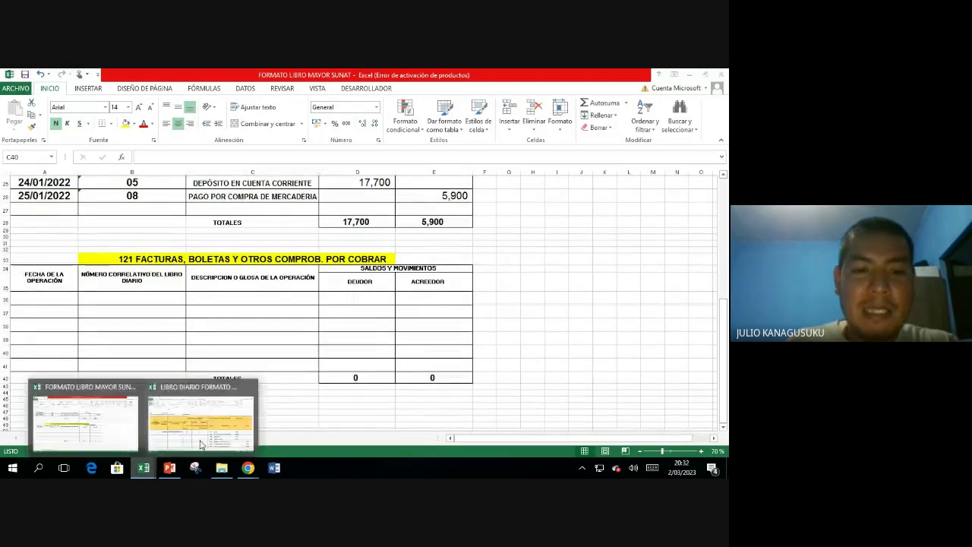
pyautogui.click(201, 434)
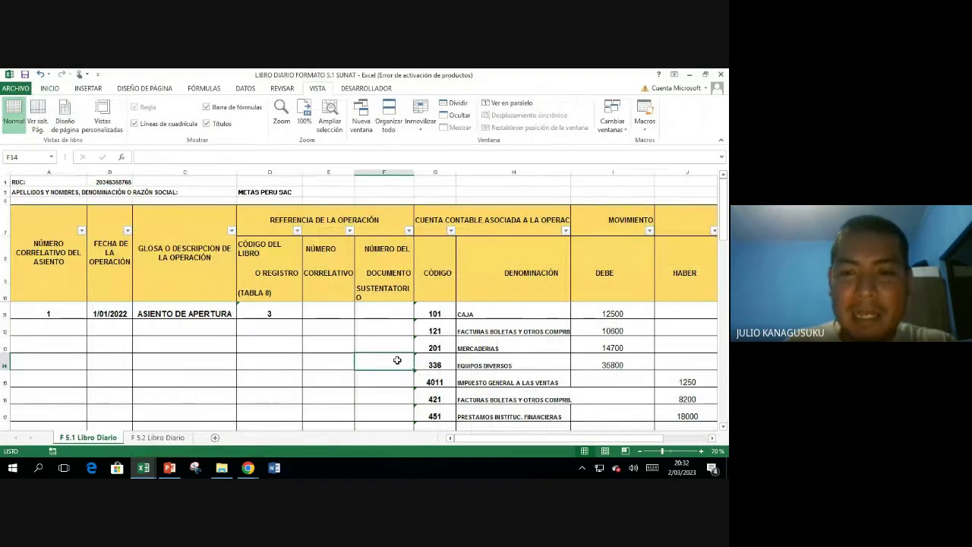
pyautogui.click(441, 332)
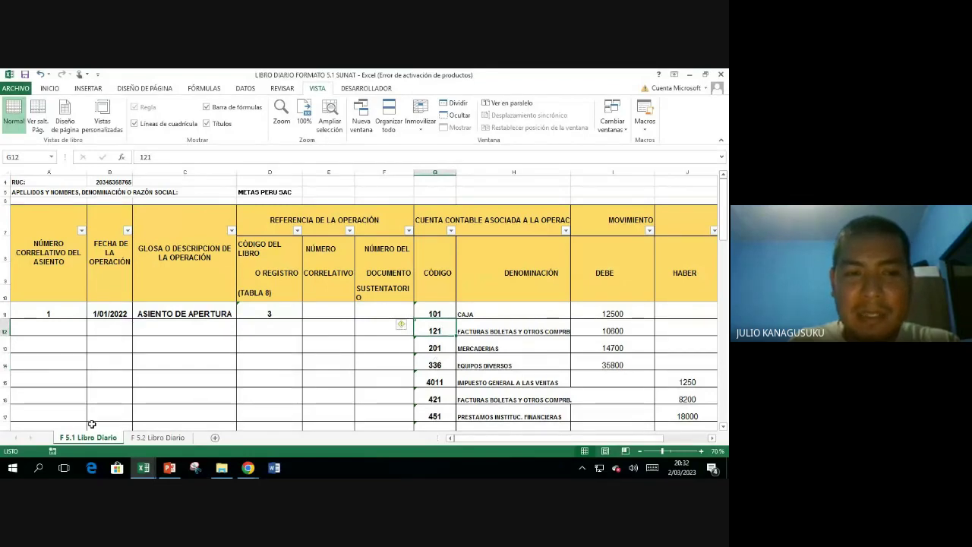
# In the ledger's row 36, enter date 1/01/2022, entry 01 and description ASIENTO DE APERTURA
pyautogui.moveTo(144, 467)
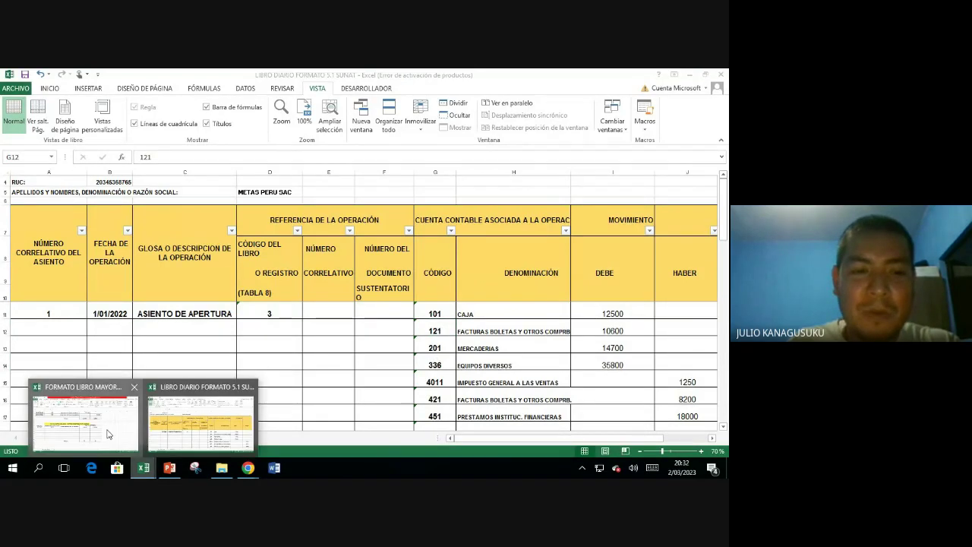
pyautogui.click(84, 425)
pyautogui.click(60, 300)
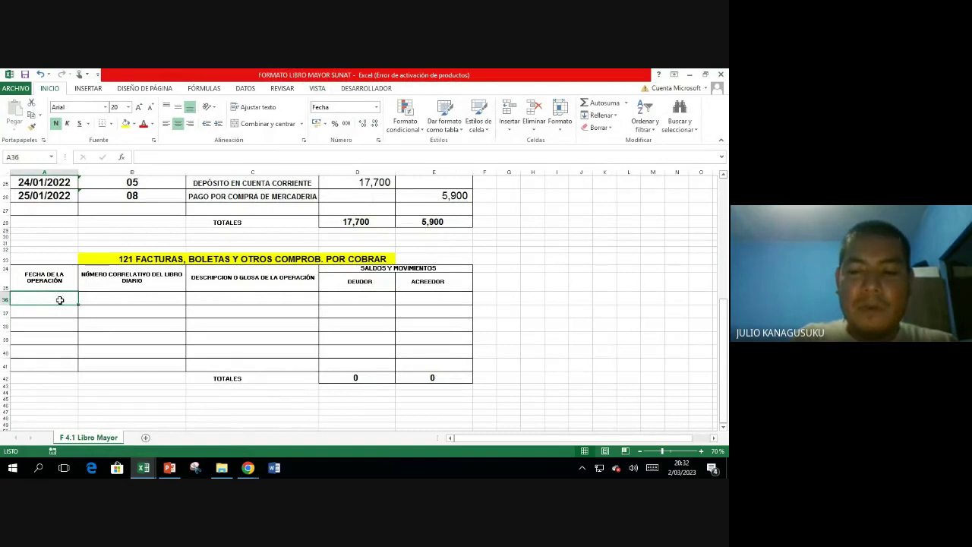
pyautogui.write('1-1-22')
pyautogui.press('Tab')
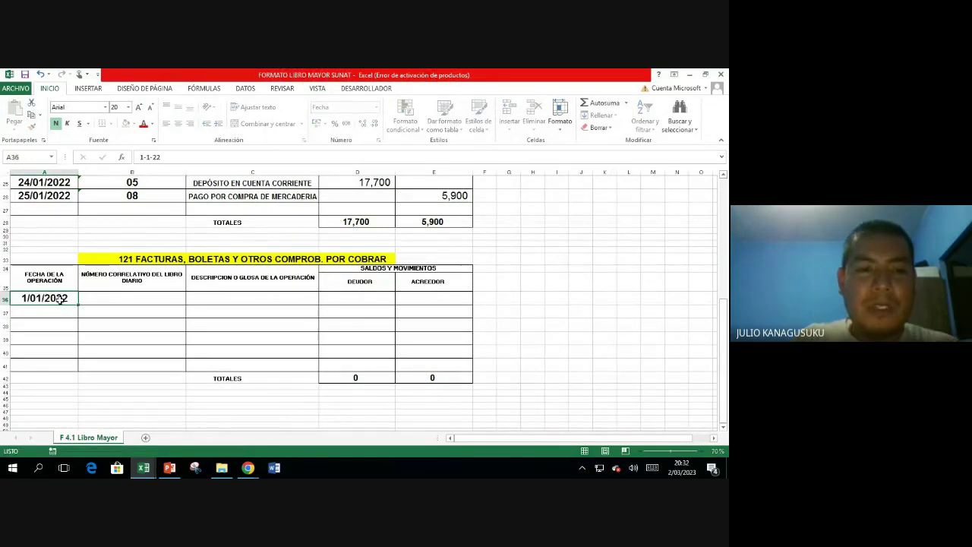
pyautogui.write('01')
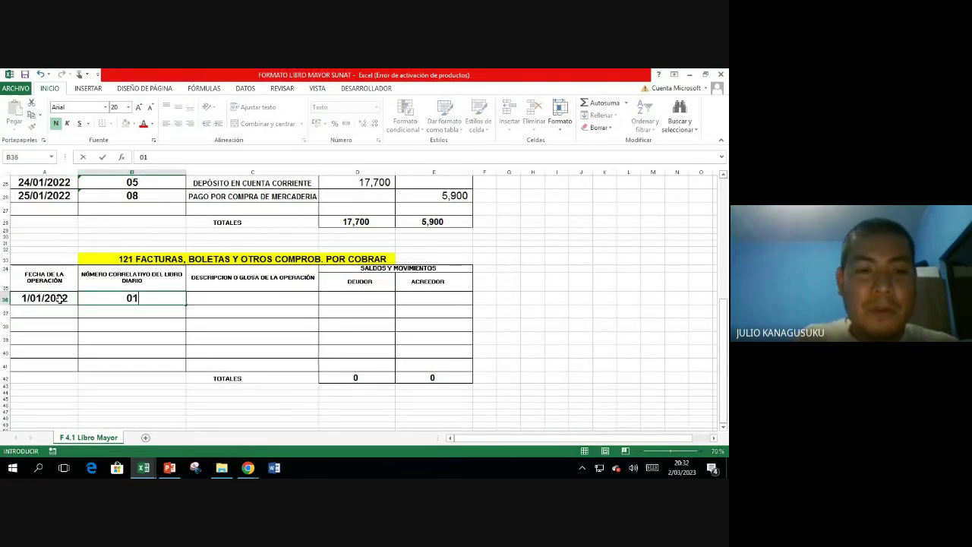
pyautogui.press('Tab')
pyautogui.write('AS')
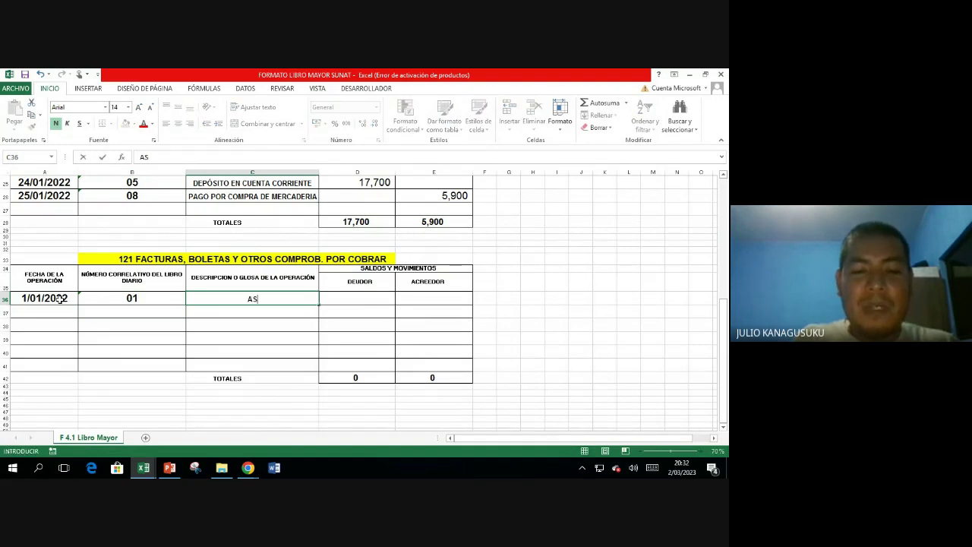
pyautogui.write('RT')
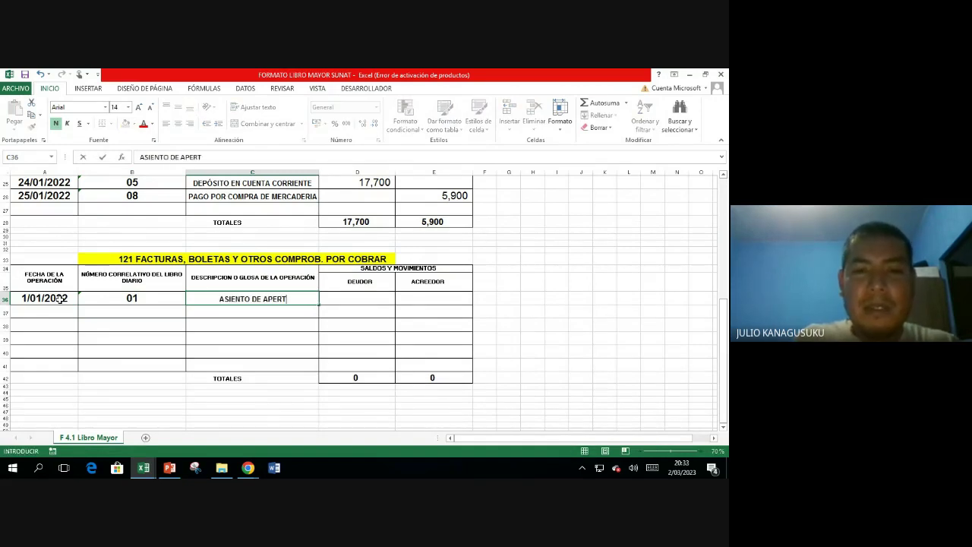
pyautogui.write('URA')
pyautogui.press('Tab')
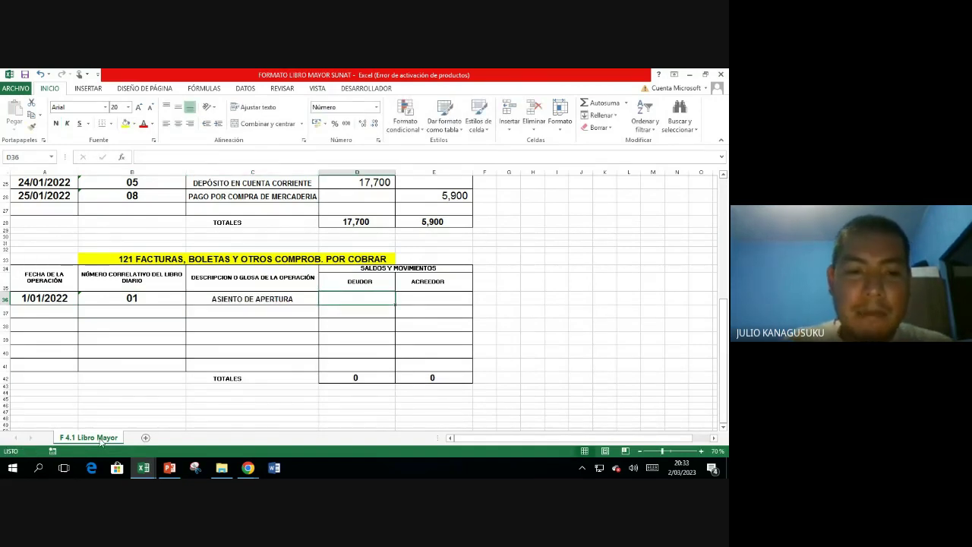
# Verify the 10600 journal amount and enter 10,600 as the opening debit in D36
pyautogui.click(144, 467)
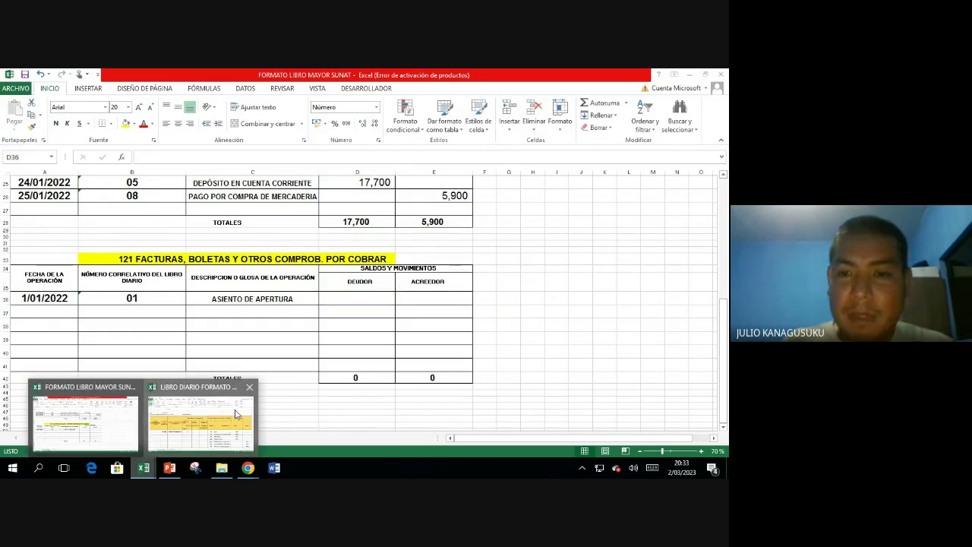
pyautogui.click(236, 415)
pyautogui.click(613, 343)
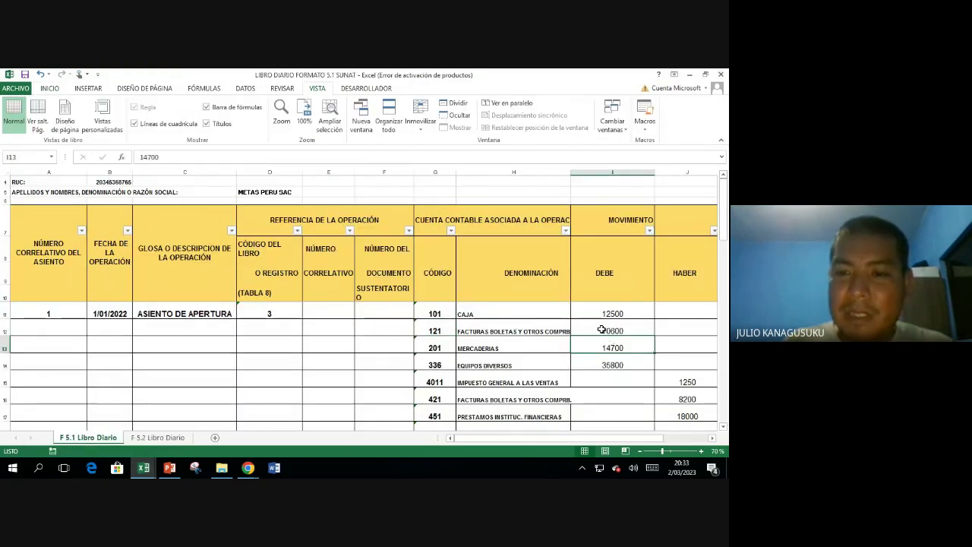
pyautogui.click(611, 333)
pyautogui.click(143, 467)
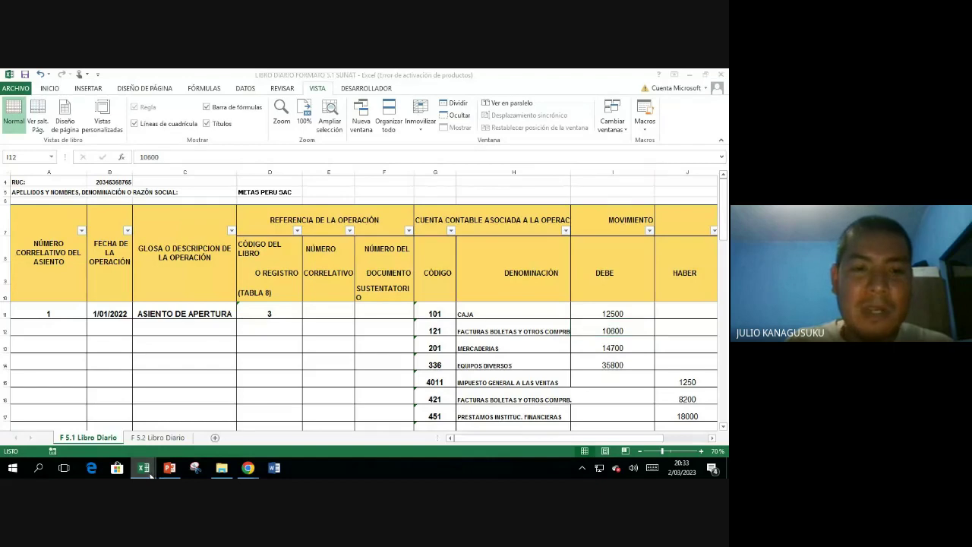
pyautogui.click(99, 414)
pyautogui.write('10,600')
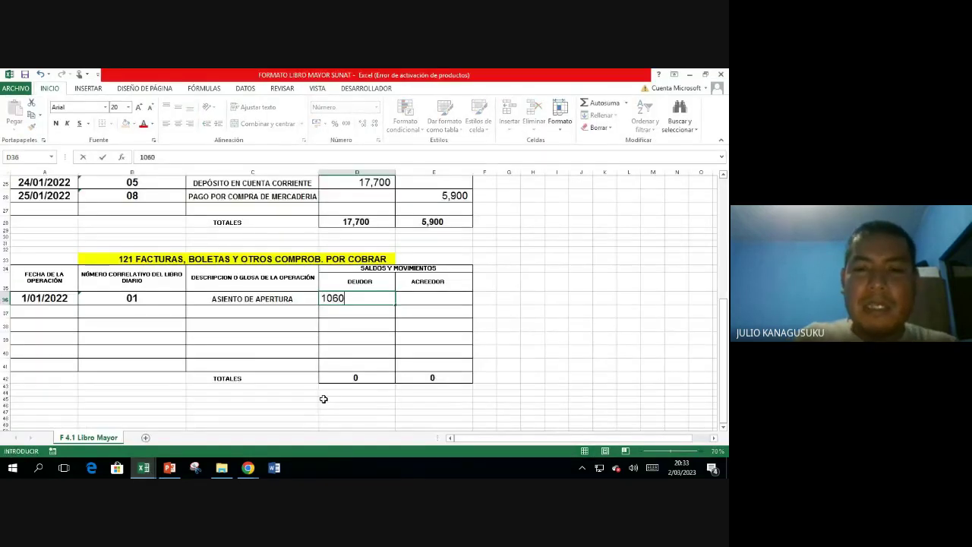
pyautogui.press('Return')
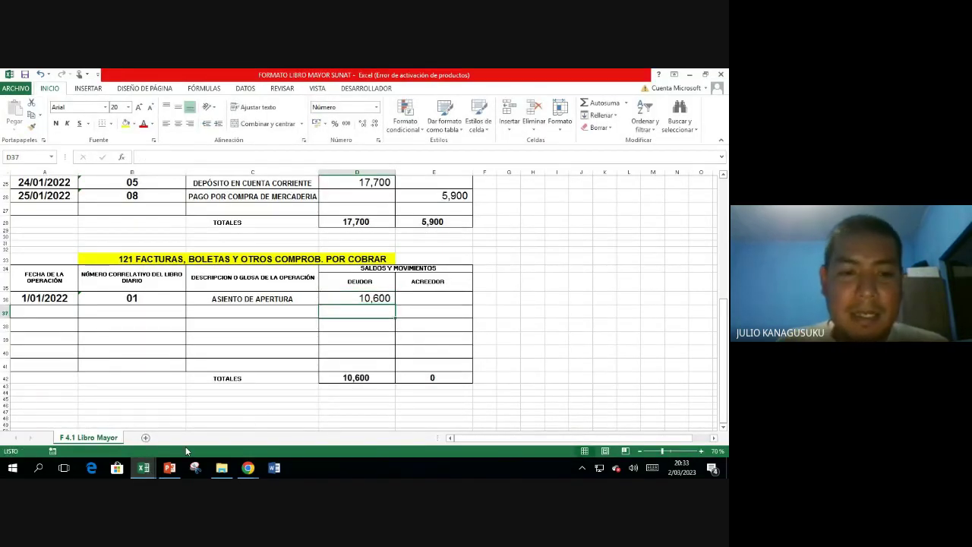
# Find the next account 121 line further down the LIBRO DIARIO journal
pyautogui.moveTo(143, 467)
pyautogui.click(166, 447)
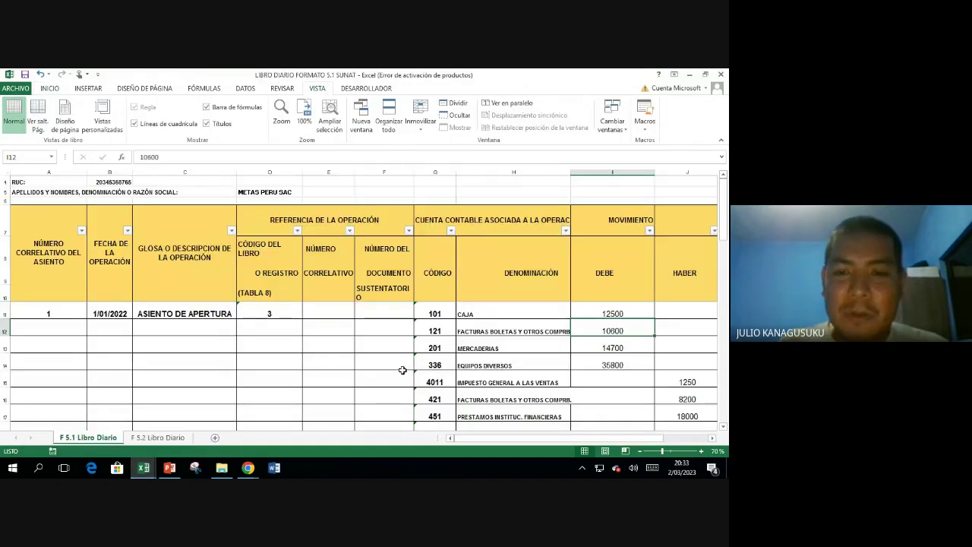
pyautogui.scroll(-3, 468, 371)
pyautogui.scroll(-1, 468, 372)
pyautogui.scroll(-2, 468, 371)
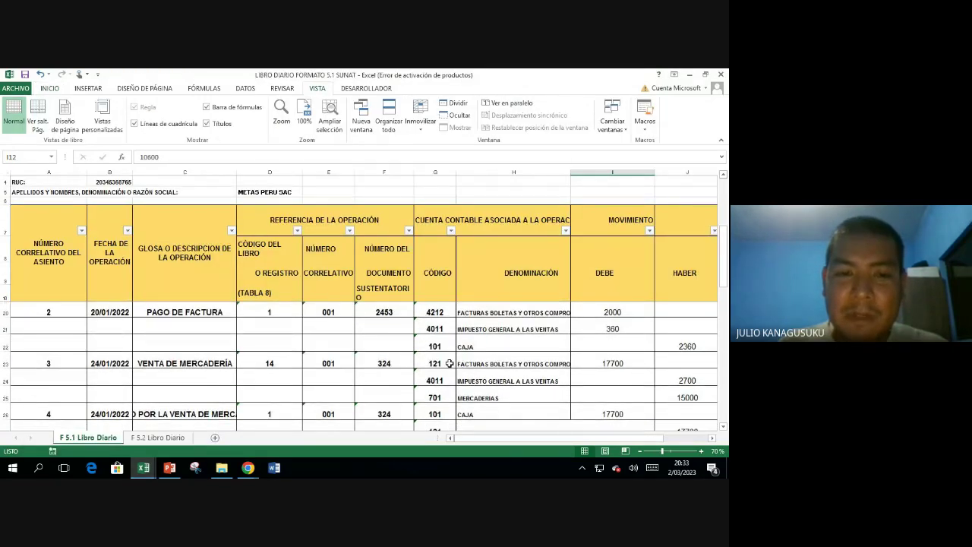
pyautogui.click(449, 364)
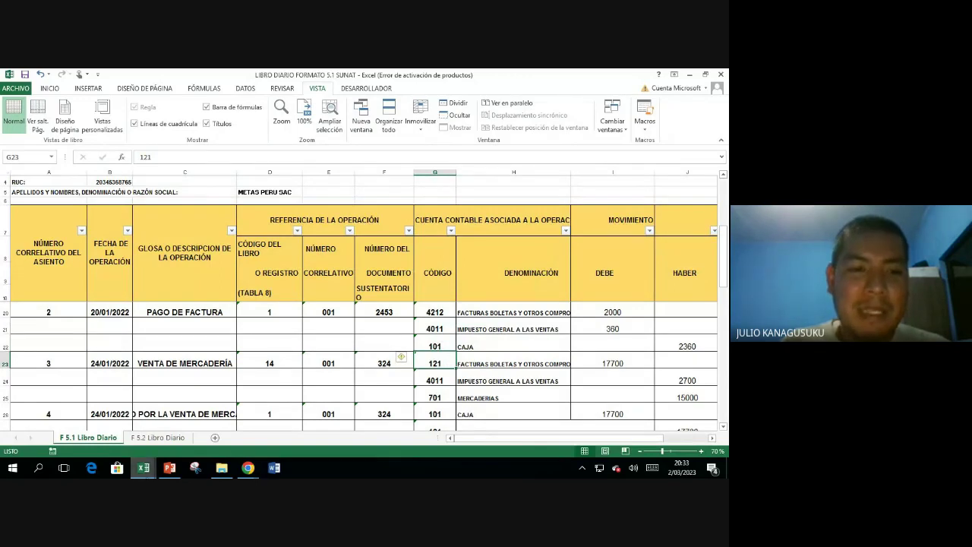
pyautogui.click(144, 467)
# Enter date 24/01/2022 and entry number 03 in row 37 of the 121 ledger
pyautogui.click(56, 433)
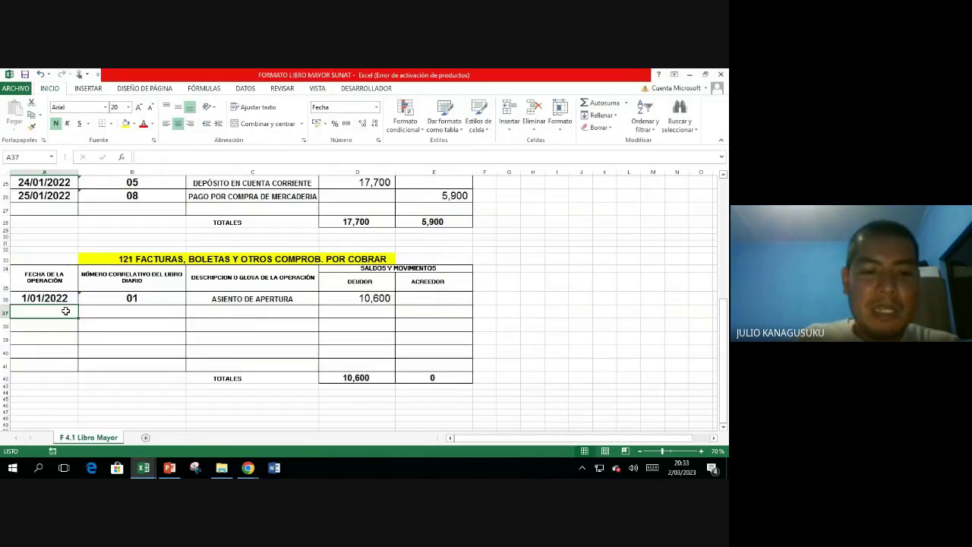
pyautogui.write('24-1')
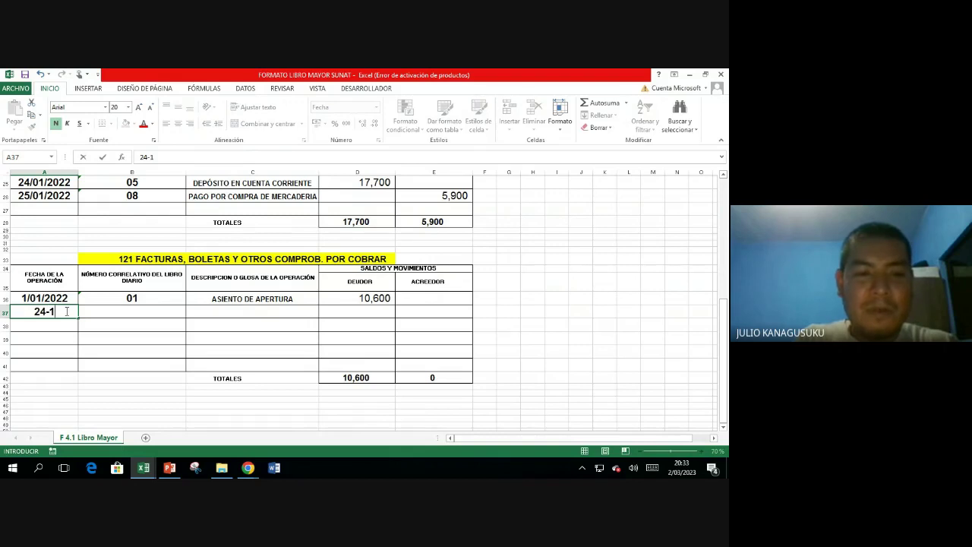
pyautogui.write('-22')
pyautogui.press('Tab')
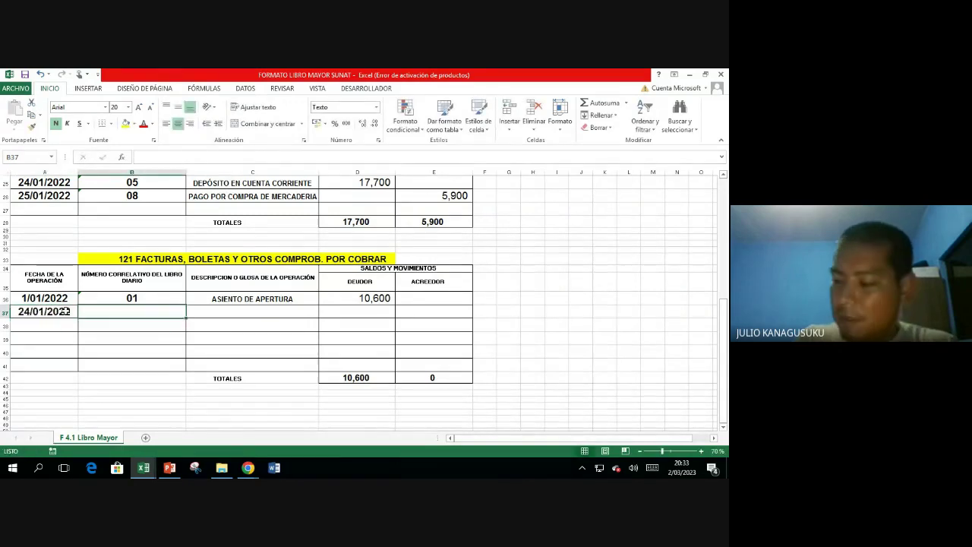
pyautogui.write('03')
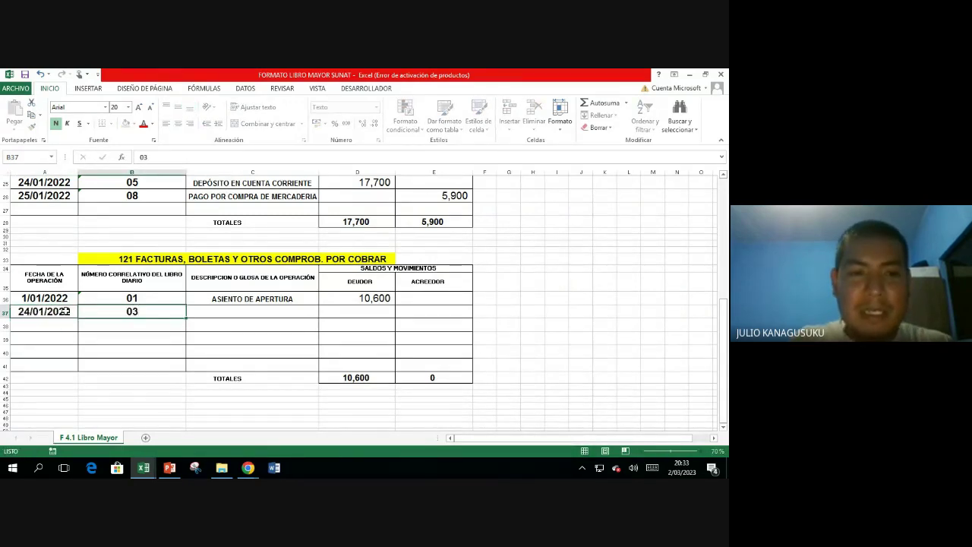
pyautogui.press('Tab')
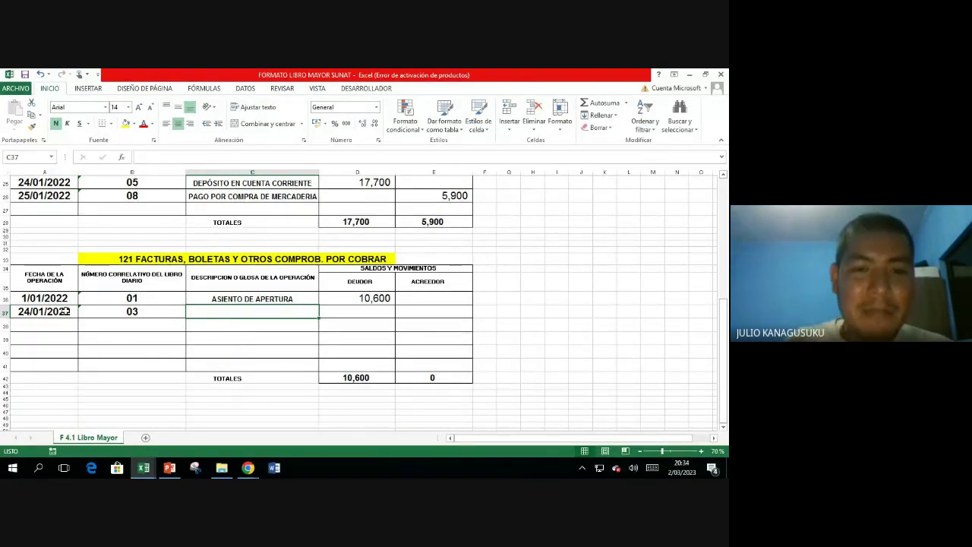
# Check journal entry 3, then enter VENTA DE MERCADERIA as the C37 description
pyautogui.click(146, 466)
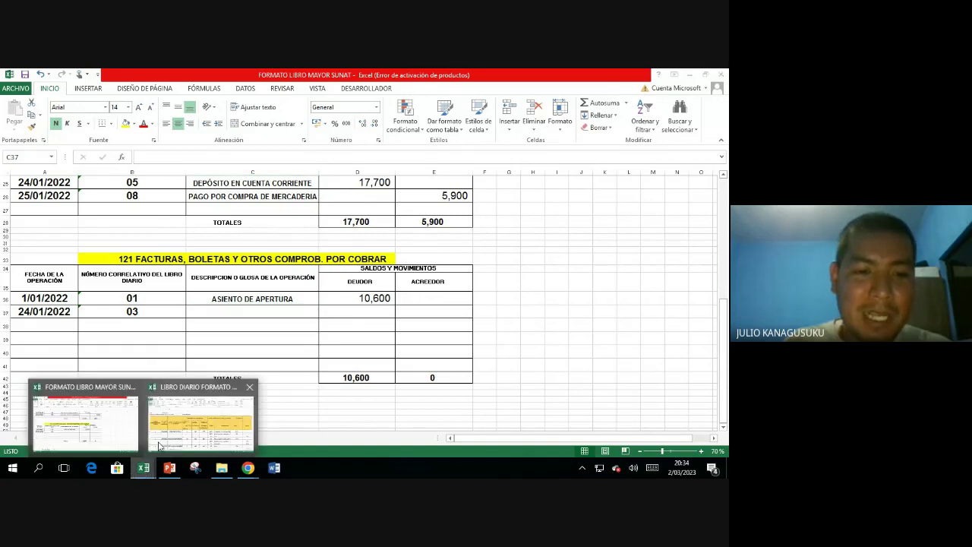
pyautogui.click(160, 446)
pyautogui.click(483, 364)
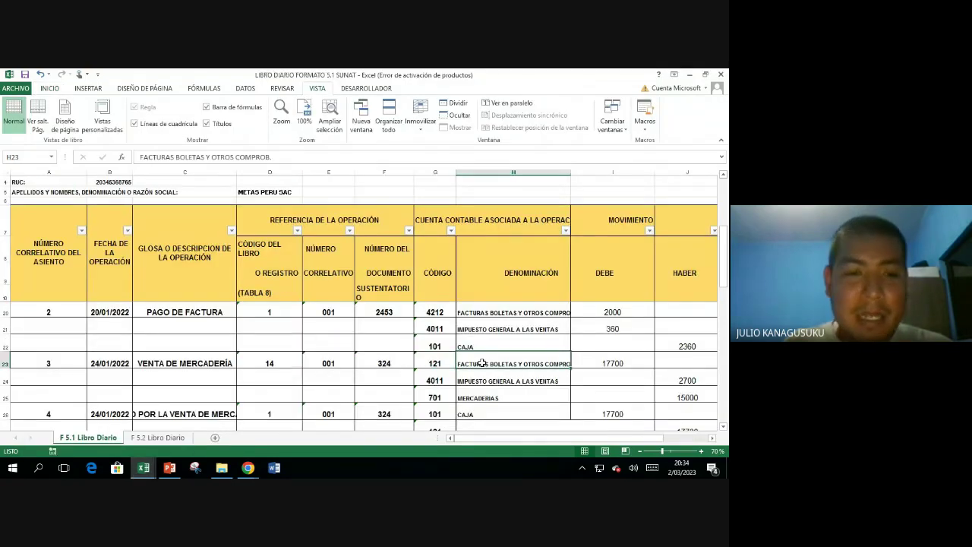
pyautogui.click(203, 363)
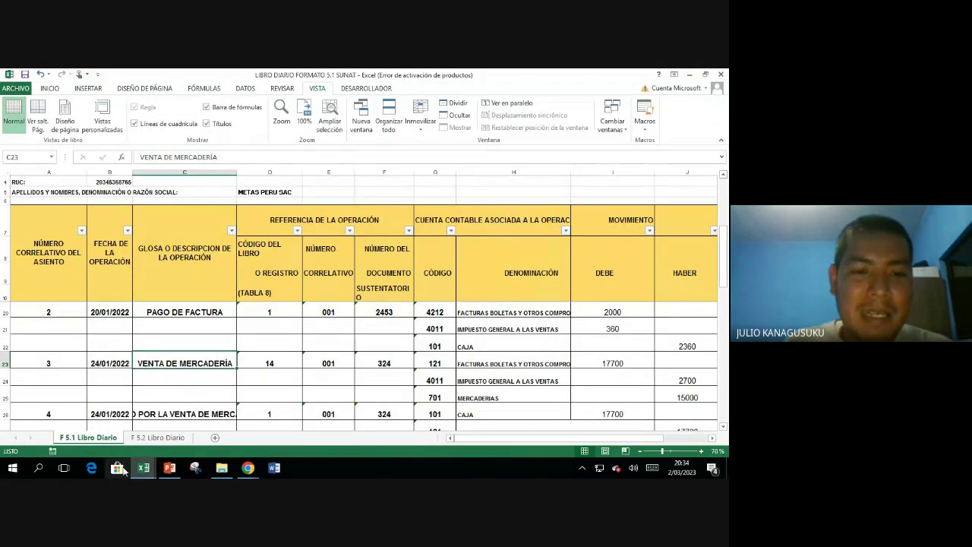
pyautogui.click(144, 466)
pyautogui.click(85, 414)
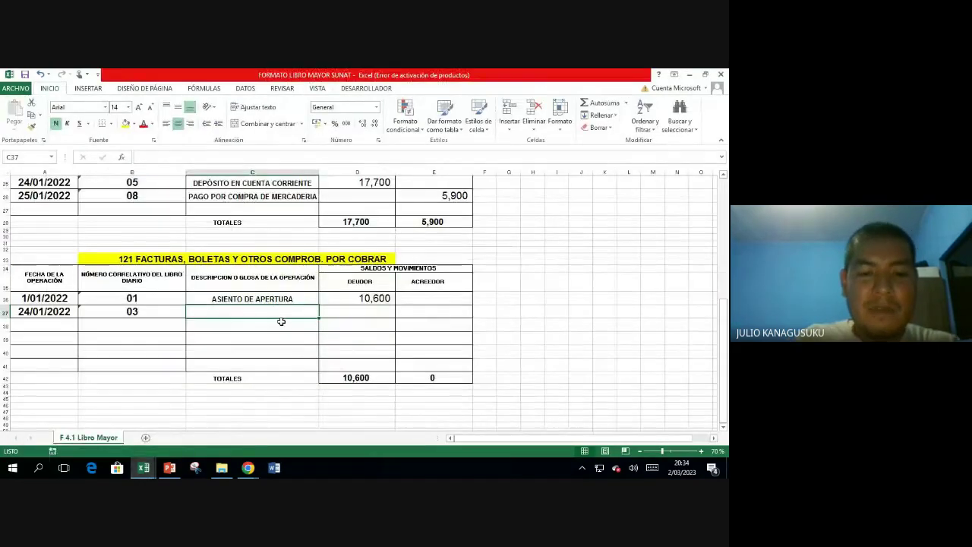
pyautogui.write('VENTA DE MER')
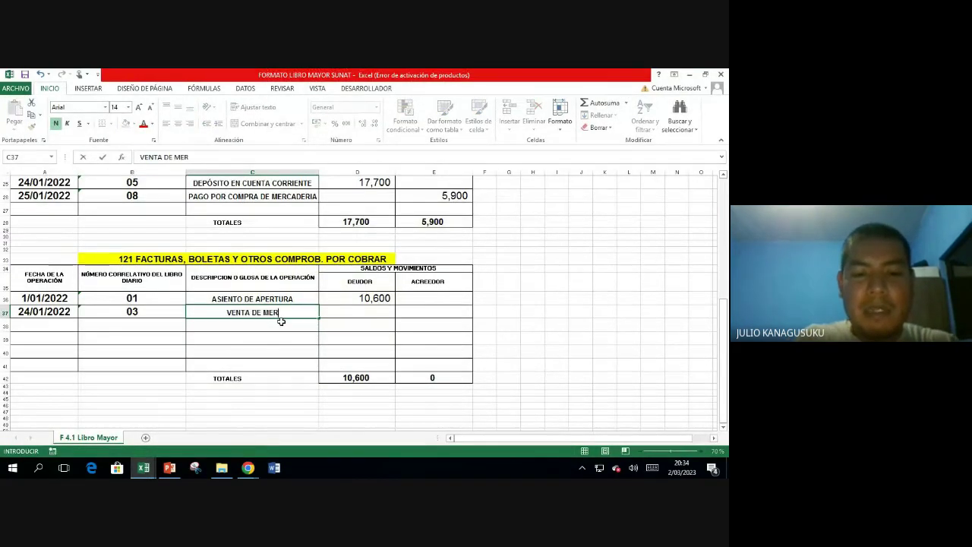
pyautogui.write('CADERIA')
pyautogui.hotkey('ctrl', 'Return')
pyautogui.press('Right')
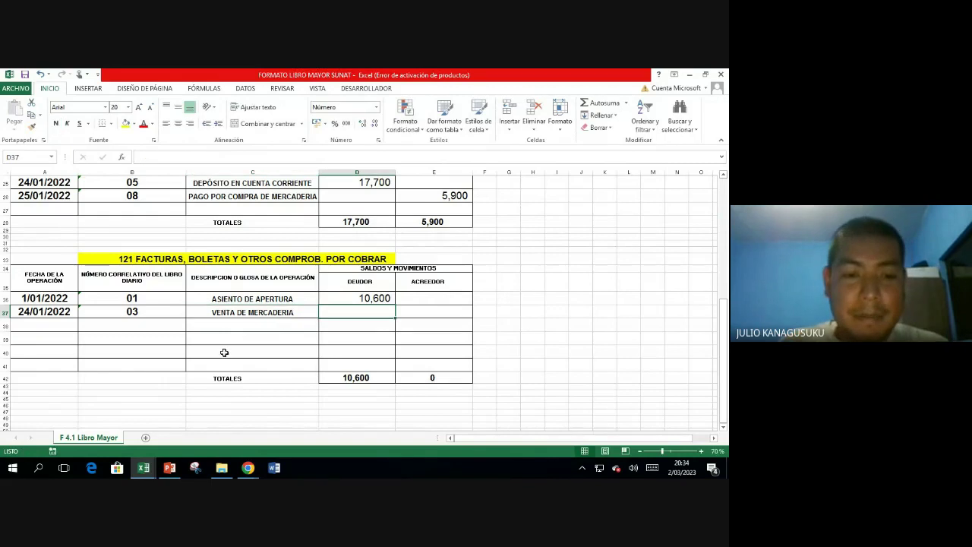
# Verify the 17700 journal amount and enter it as the D37 debit, totalling 28,300
pyautogui.click(148, 467)
pyautogui.click(151, 467)
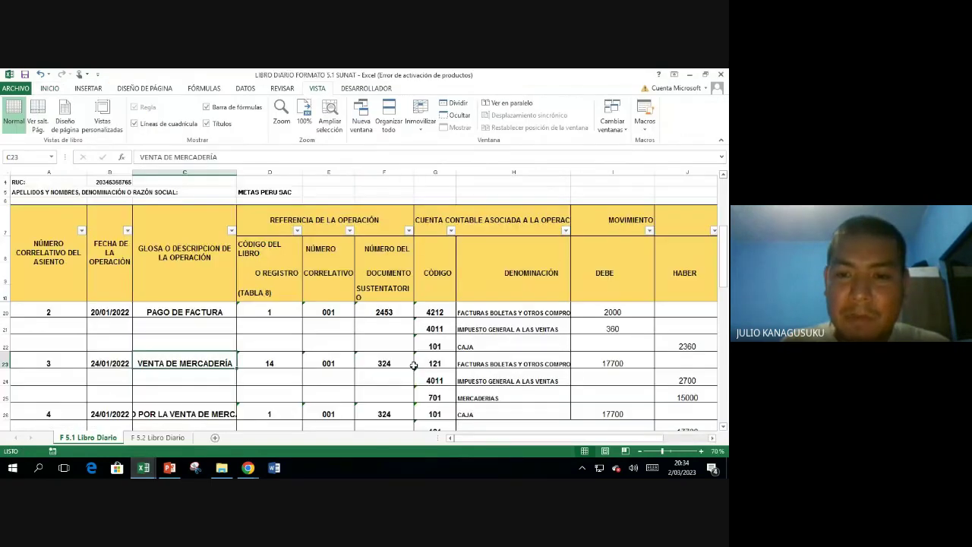
pyautogui.click(507, 364)
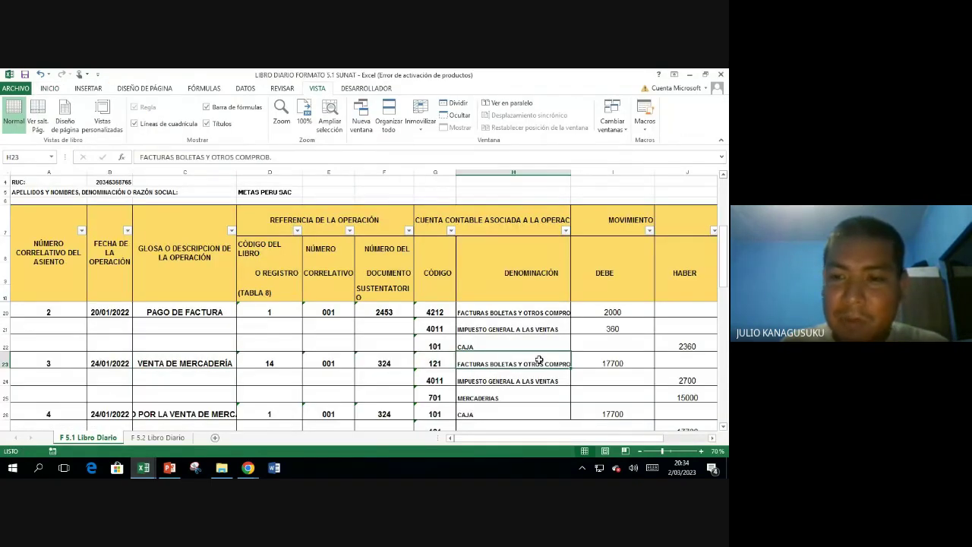
pyautogui.click(607, 366)
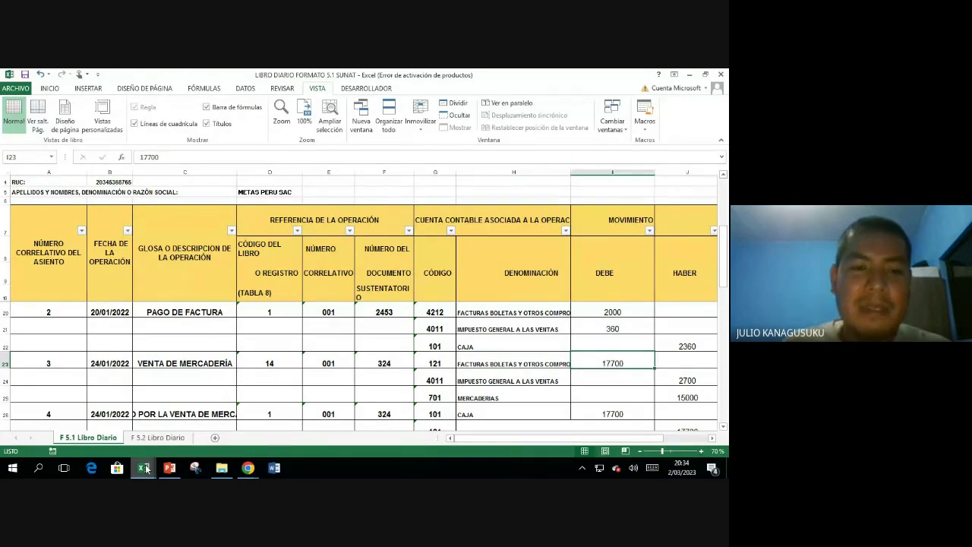
pyautogui.moveTo(143, 467)
pyautogui.click(104, 429)
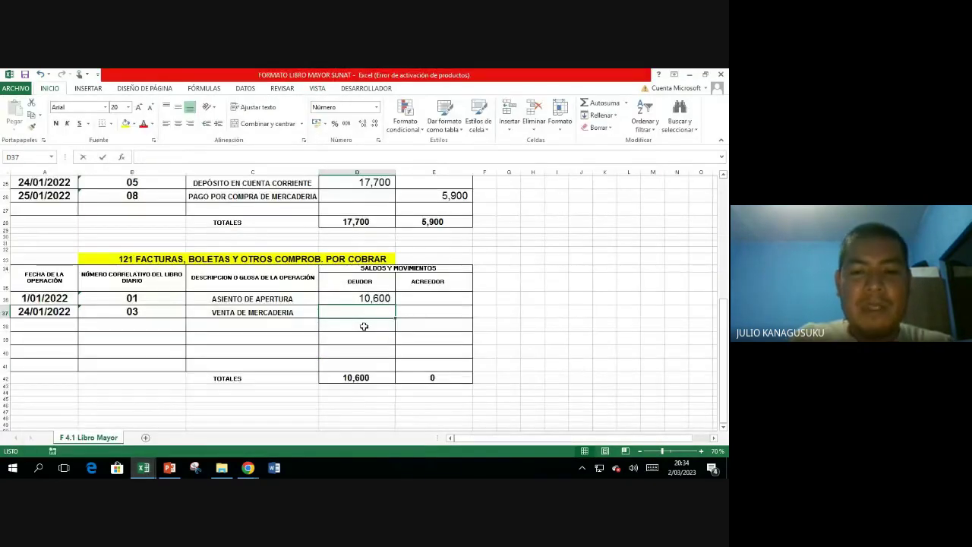
pyautogui.write('17700')
pyautogui.press('Return')
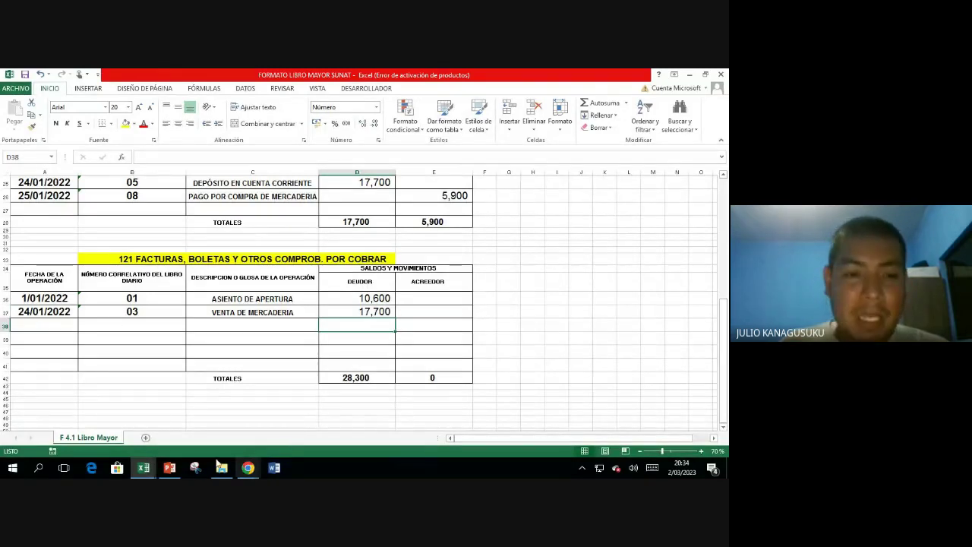
# Check entry 4's account 121 credit line in the LIBRO DIARIO journal
pyautogui.moveTo(146, 471)
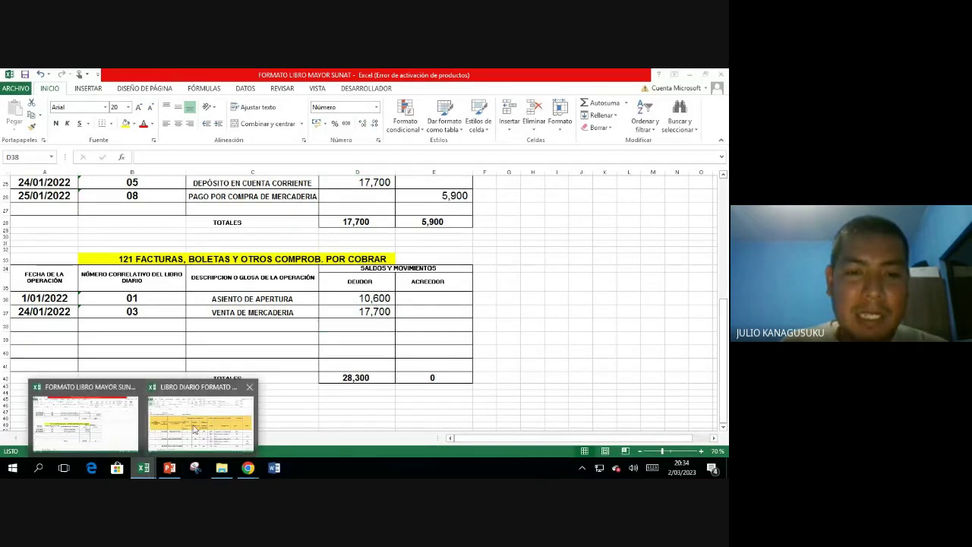
pyautogui.click(195, 417)
pyautogui.click(448, 369)
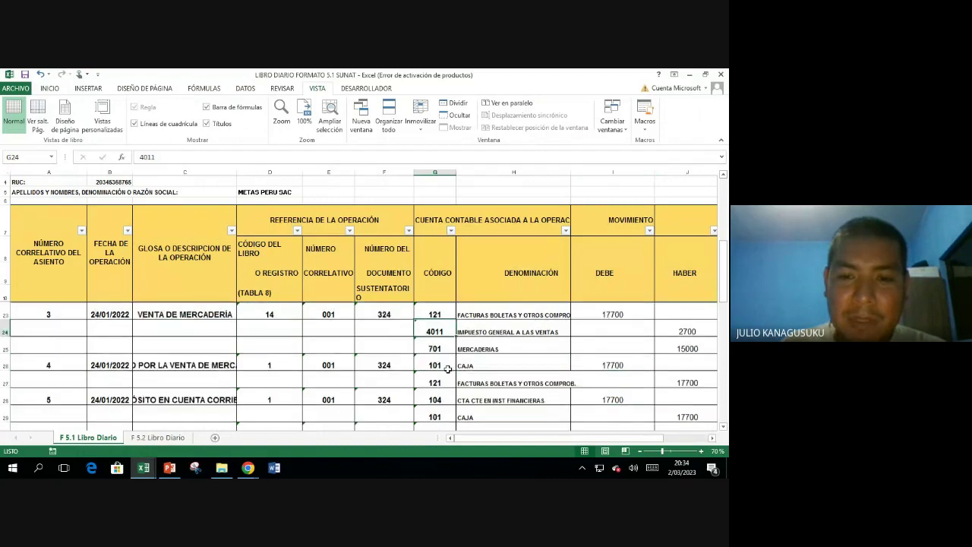
pyautogui.scroll(-1, 448, 369)
pyautogui.scroll(-1, 448, 369)
pyautogui.click(449, 331)
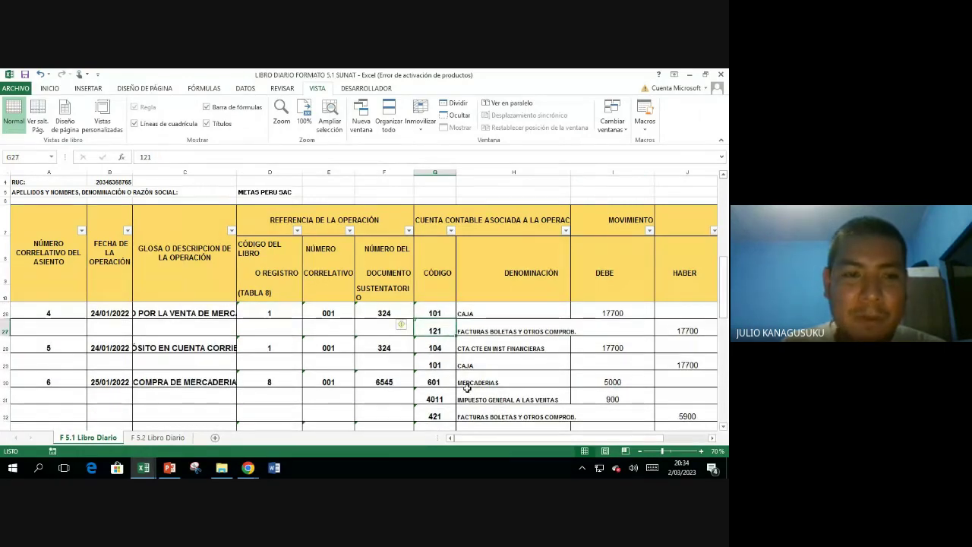
pyautogui.scroll(1, 456, 391)
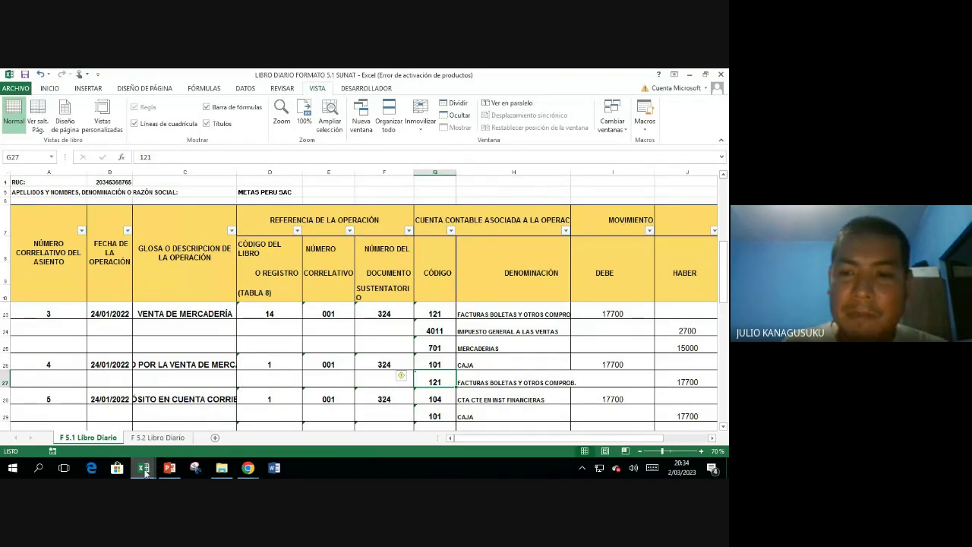
# Copy date 24/01/2022 into A38 and enter journal number 04 in B38
pyautogui.moveTo(153, 473)
pyautogui.click(84, 414)
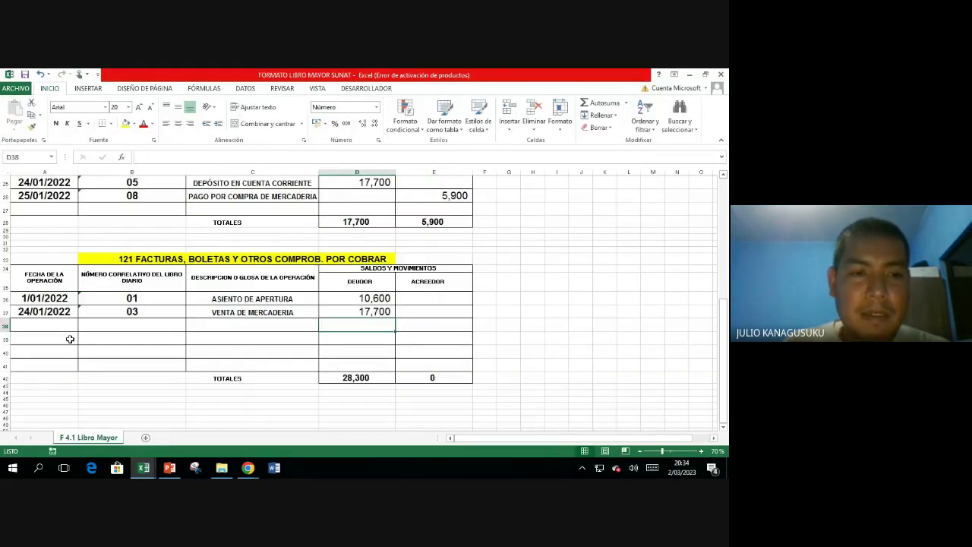
pyautogui.click(64, 312)
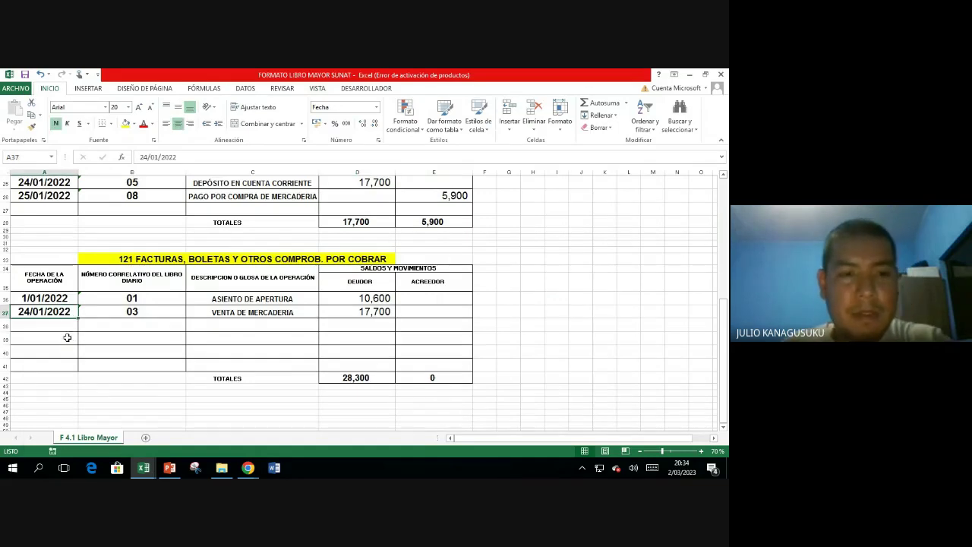
pyautogui.hotkey('ctrl', 'c')
pyautogui.click(59, 322)
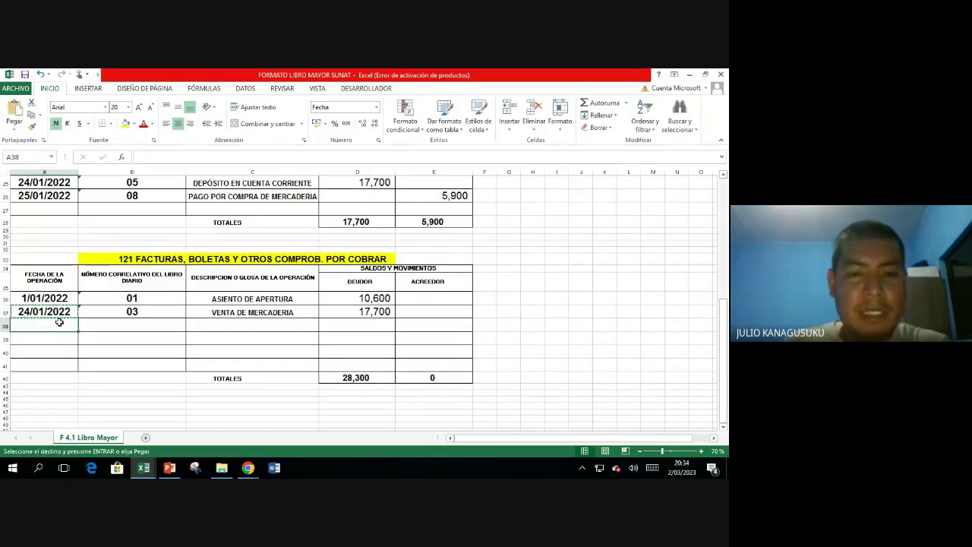
pyautogui.hotkey('ctrl', 'v')
pyautogui.press('Tab')
pyautogui.write('04')
pyautogui.press('Tab')
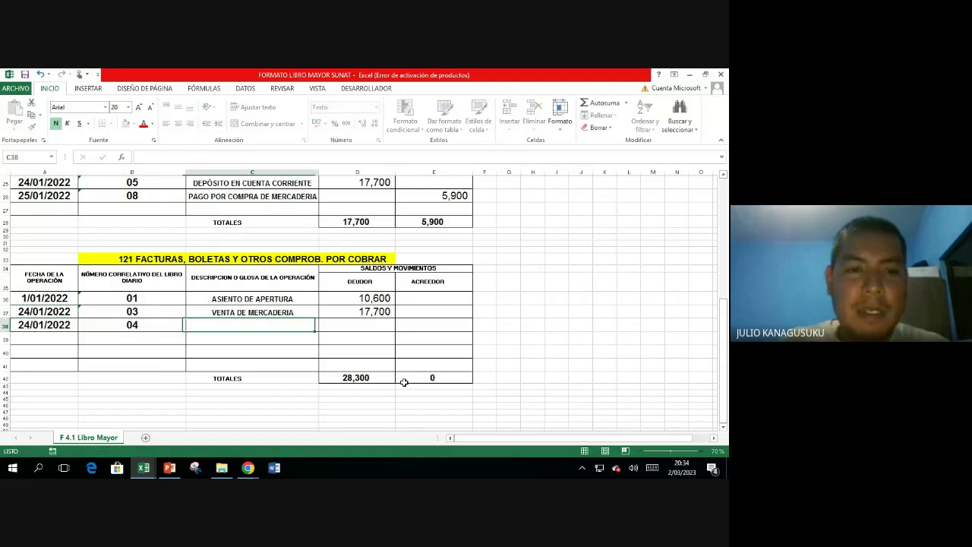
# Check journal entry 4's description and enter COBRO POR LA VENTA DE MERCADERIA in C38
pyautogui.click(143, 467)
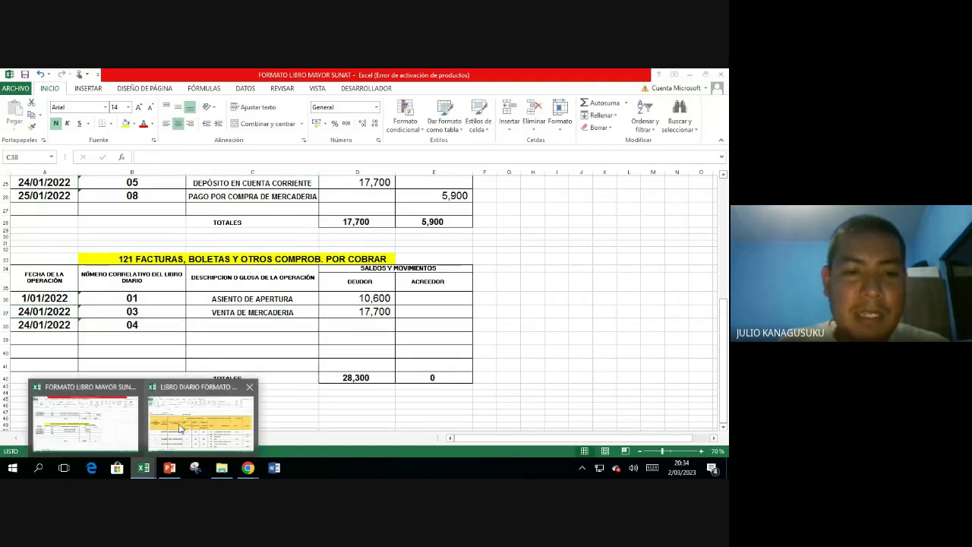
pyautogui.click(179, 428)
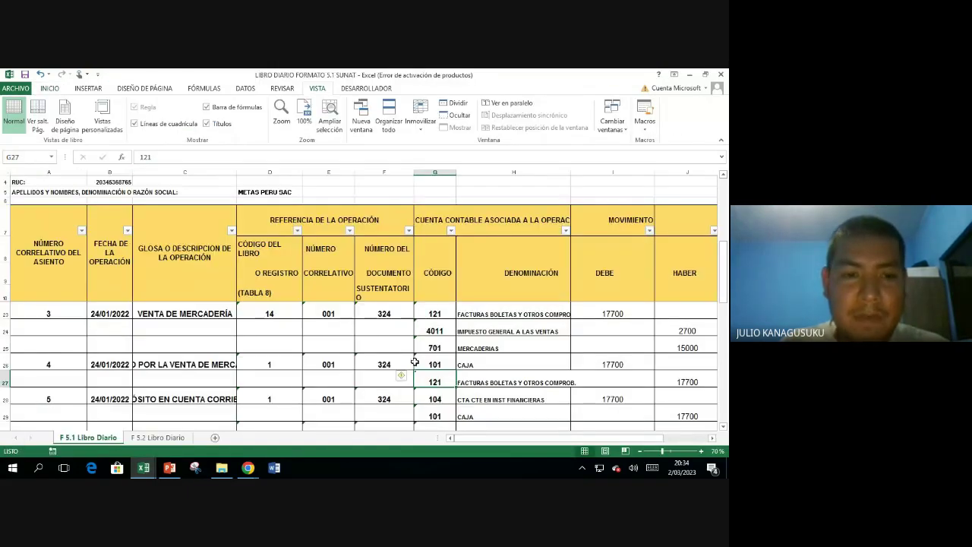
pyautogui.click(218, 367)
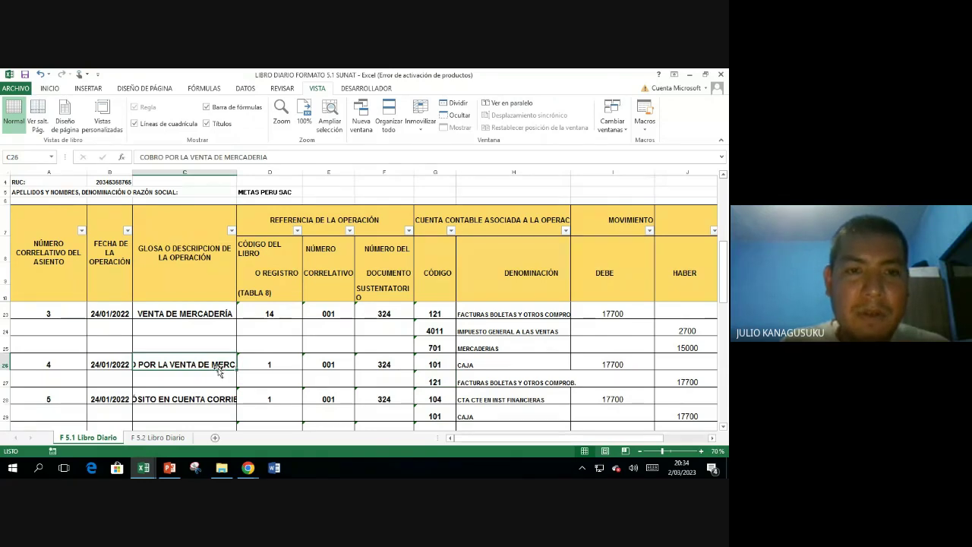
pyautogui.click(498, 382)
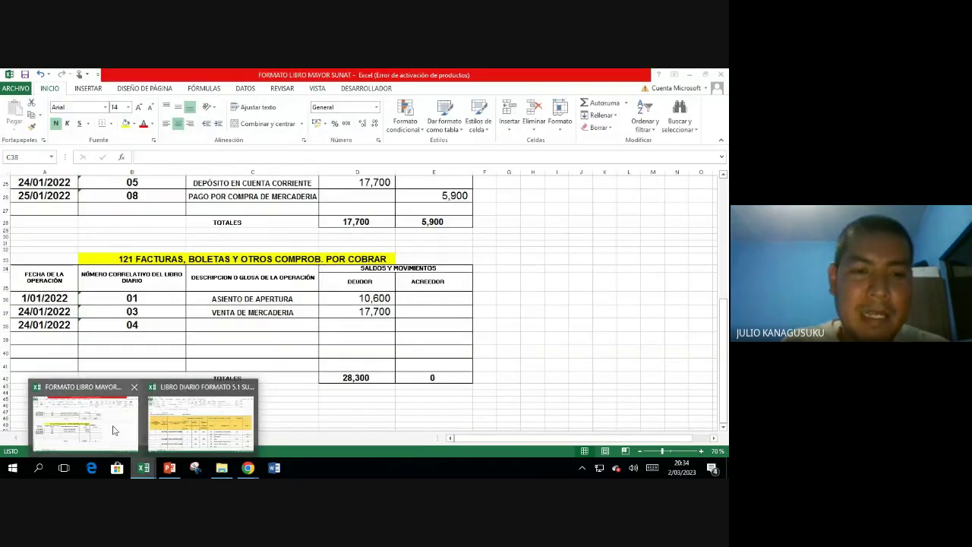
pyautogui.click(186, 407)
pyautogui.write('COBRO')
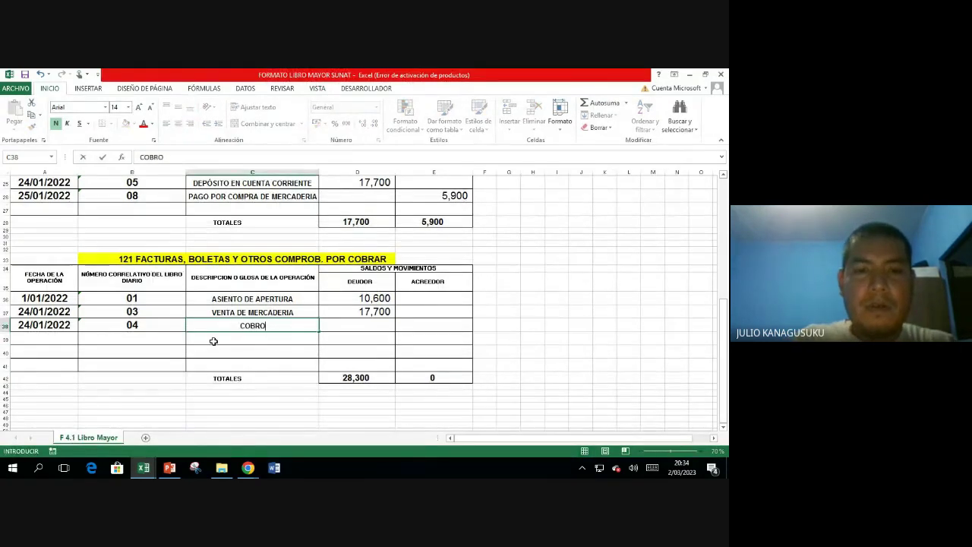
pyautogui.write(' POR LA VENTA DE')
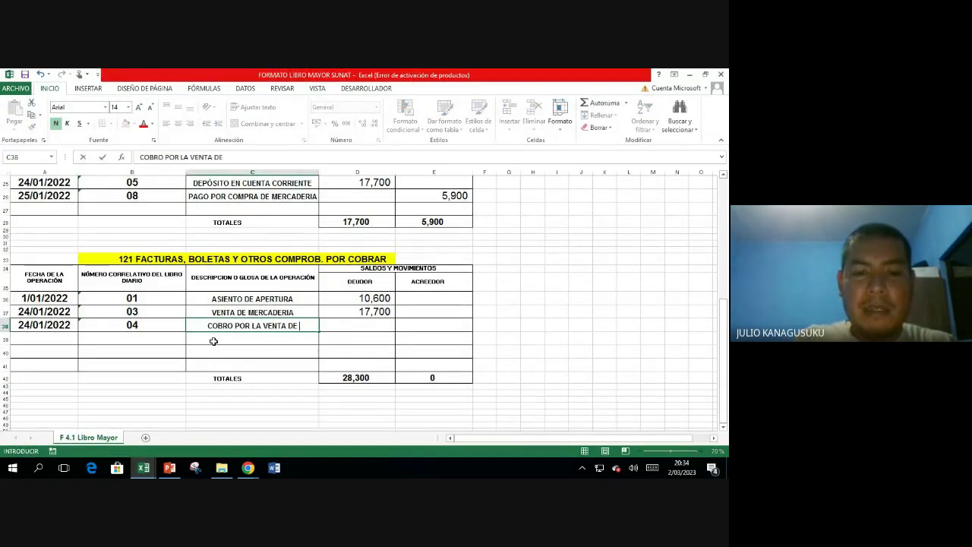
pyautogui.write(' MERCADERIA')
pyautogui.press('Return')
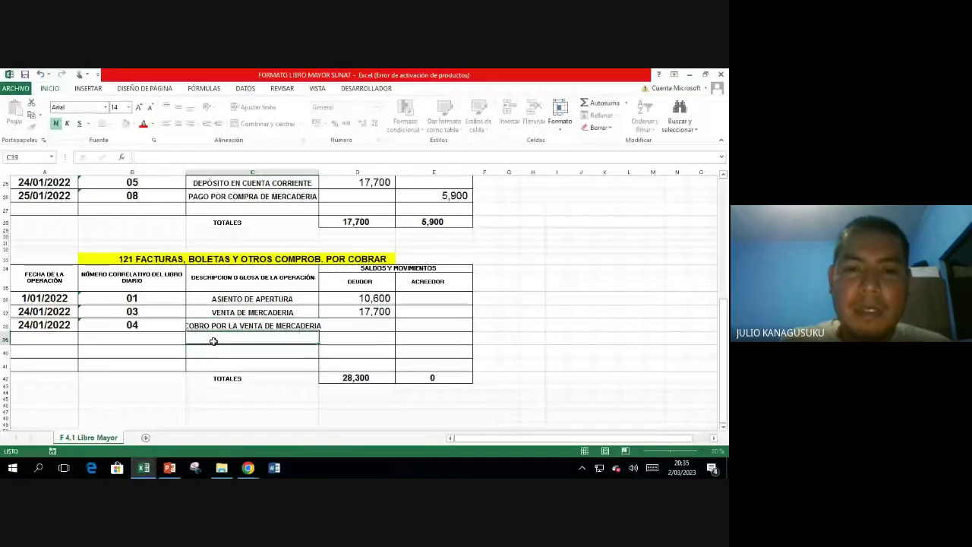
pyautogui.moveTo(322, 171); pyautogui.dragTo(469, 171)
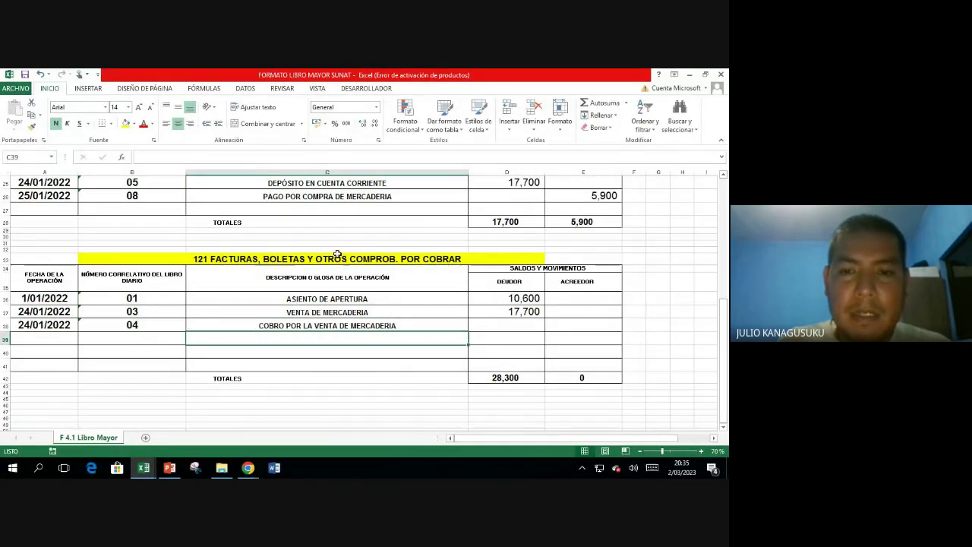
pyautogui.hotkey('ctrl', 'z')
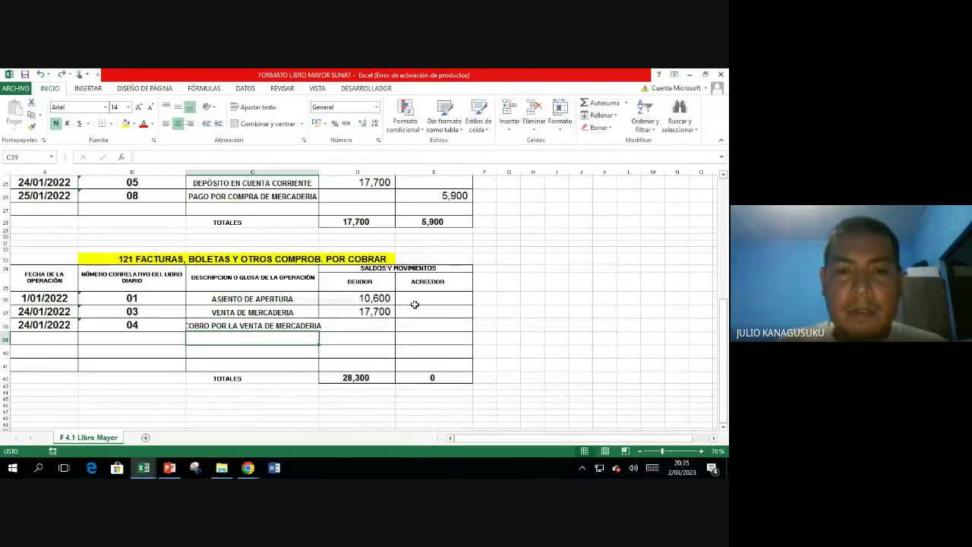
# Verify the 17700 journal credit and enter 17,700 in the collection line's credit cell
pyautogui.click(417, 338)
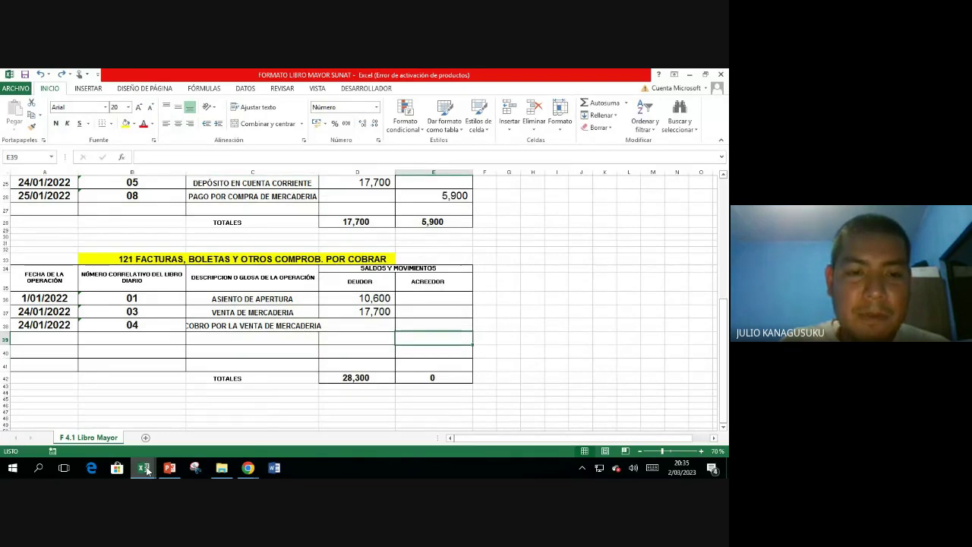
pyautogui.moveTo(140, 469)
pyautogui.click(202, 422)
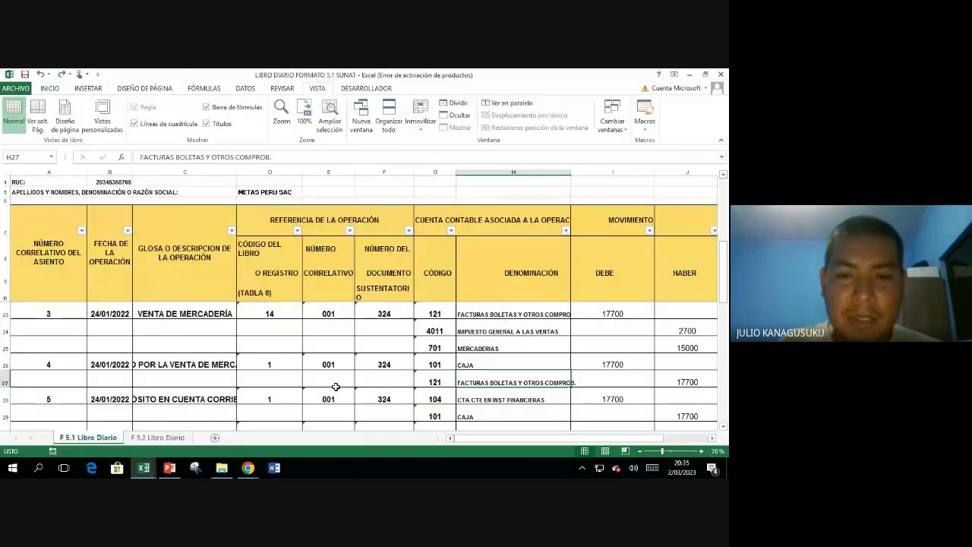
pyautogui.click(672, 384)
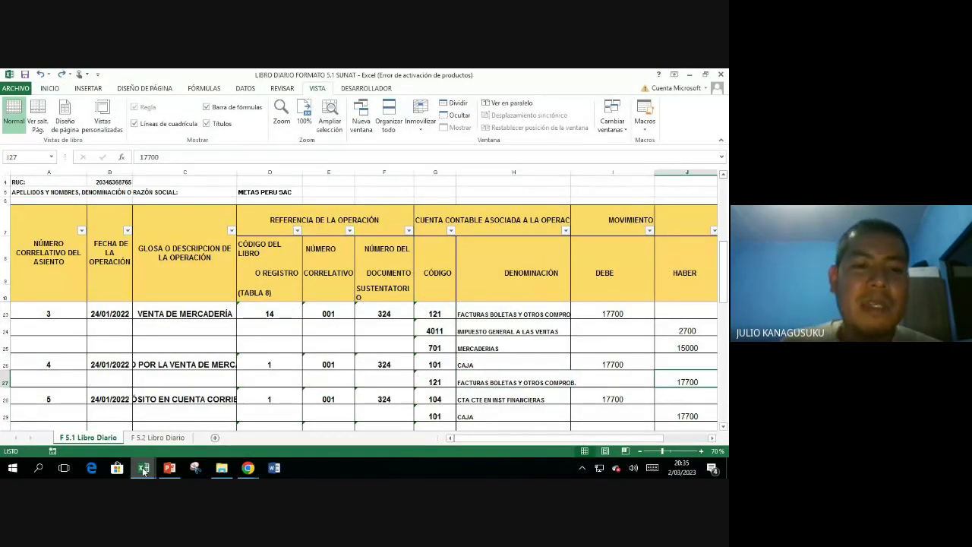
pyautogui.moveTo(144, 466)
pyautogui.click(84, 402)
pyautogui.click(411, 326)
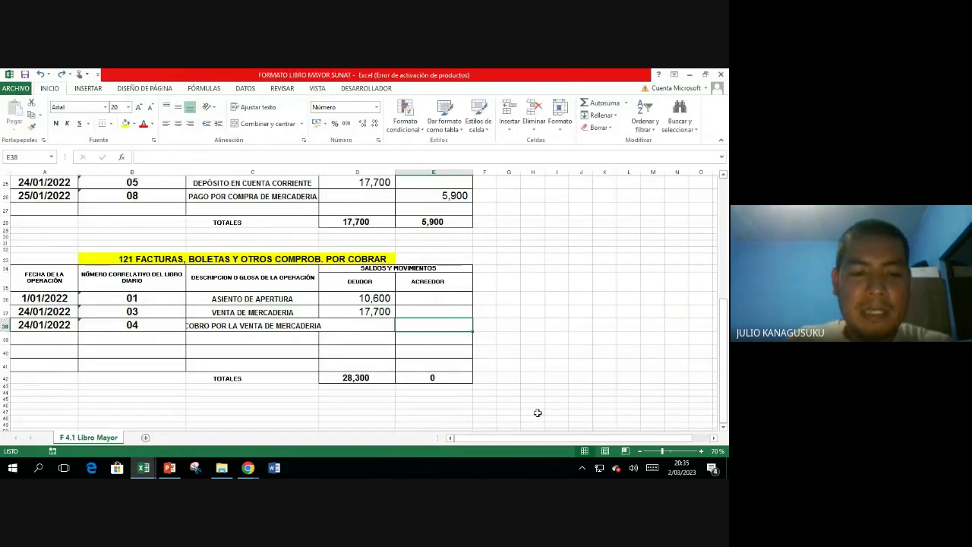
pyautogui.write('17700')
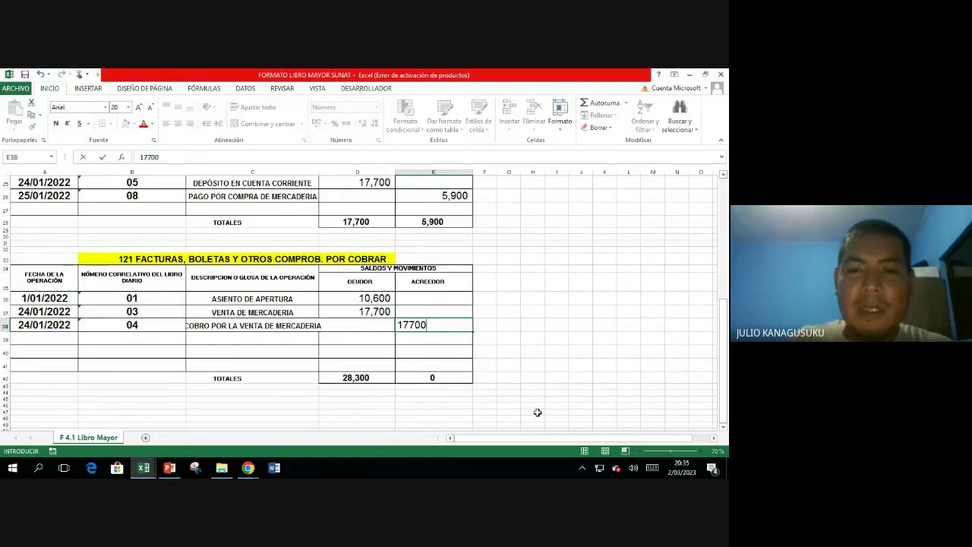
pyautogui.press('Return')
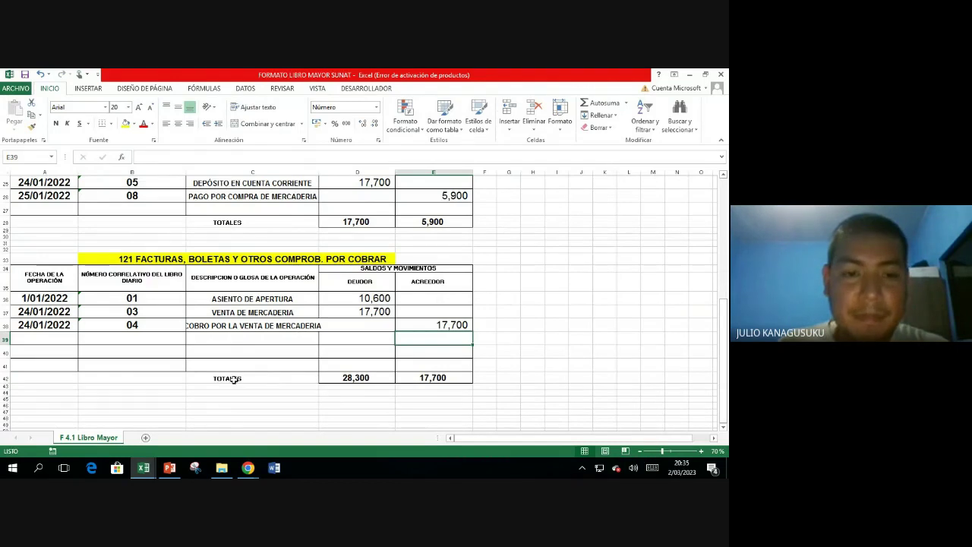
pyautogui.click(144, 467)
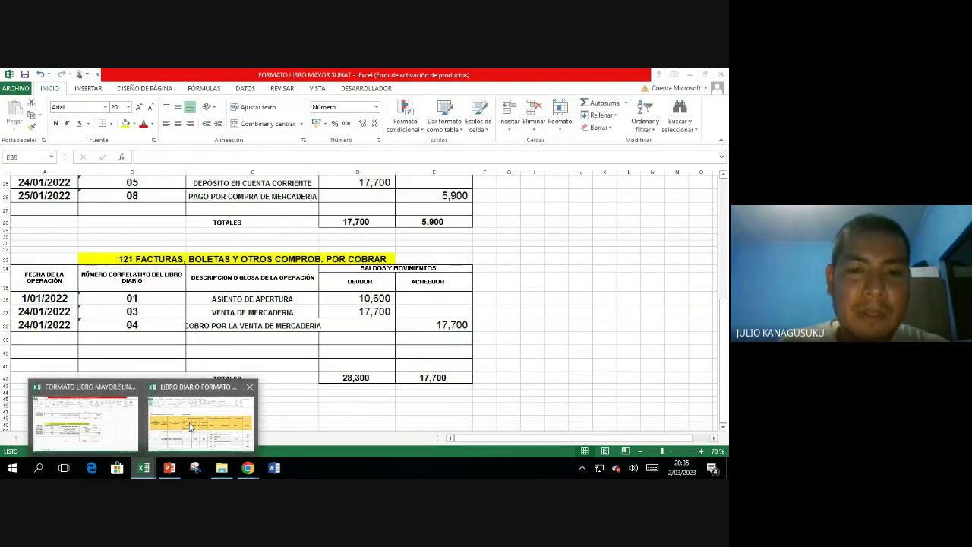
pyautogui.click(191, 427)
pyautogui.scroll(-2, 446, 365)
pyautogui.scroll(-1, 447, 364)
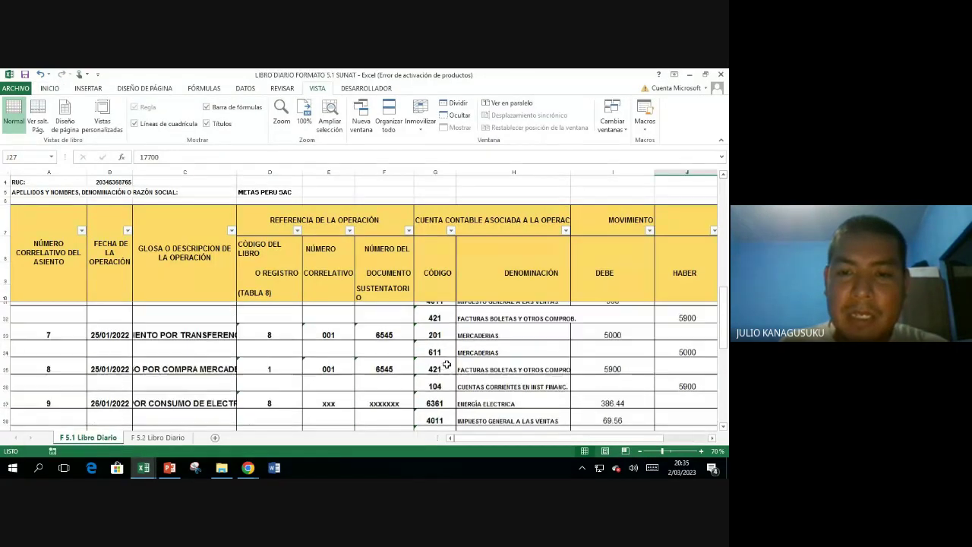
pyautogui.scroll(-1, 447, 365)
pyautogui.scroll(-1, 446, 364)
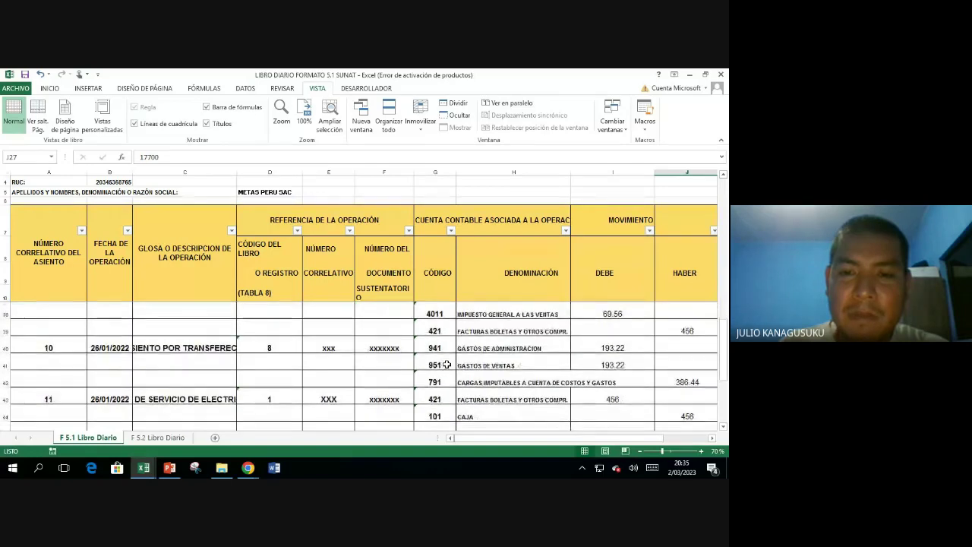
pyautogui.scroll(-1, 446, 365)
pyautogui.scroll(1, 448, 366)
pyautogui.scroll(1, 450, 368)
pyautogui.scroll(1, 450, 368)
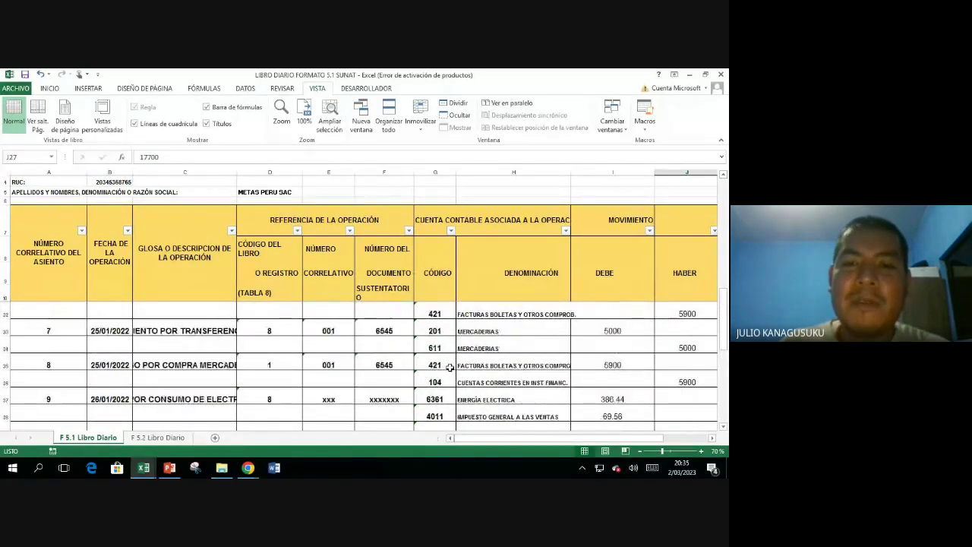
pyautogui.scroll(1, 448, 368)
pyautogui.scroll(1, 448, 368)
pyautogui.scroll(1, 447, 368)
pyautogui.scroll(-3, 447, 369)
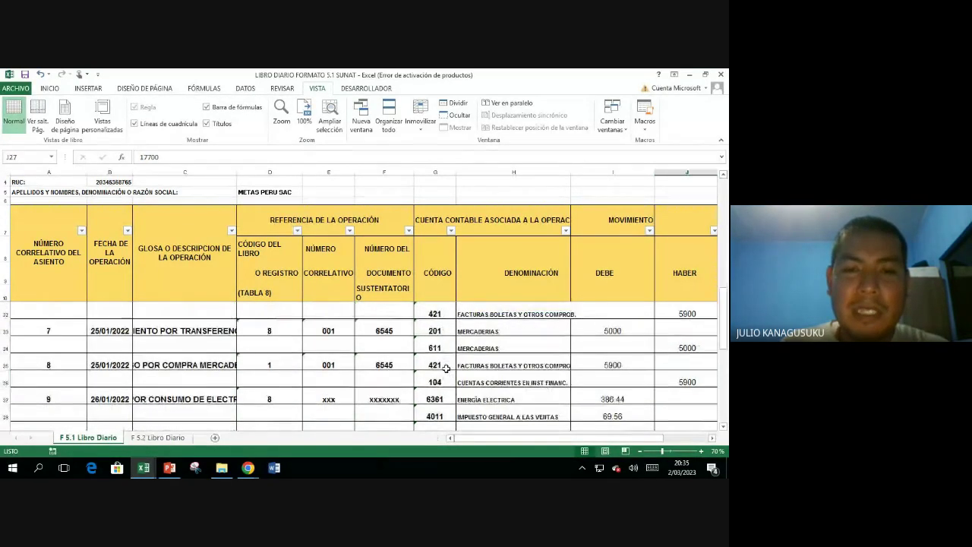
pyautogui.scroll(1, 446, 368)
pyautogui.scroll(1, 447, 369)
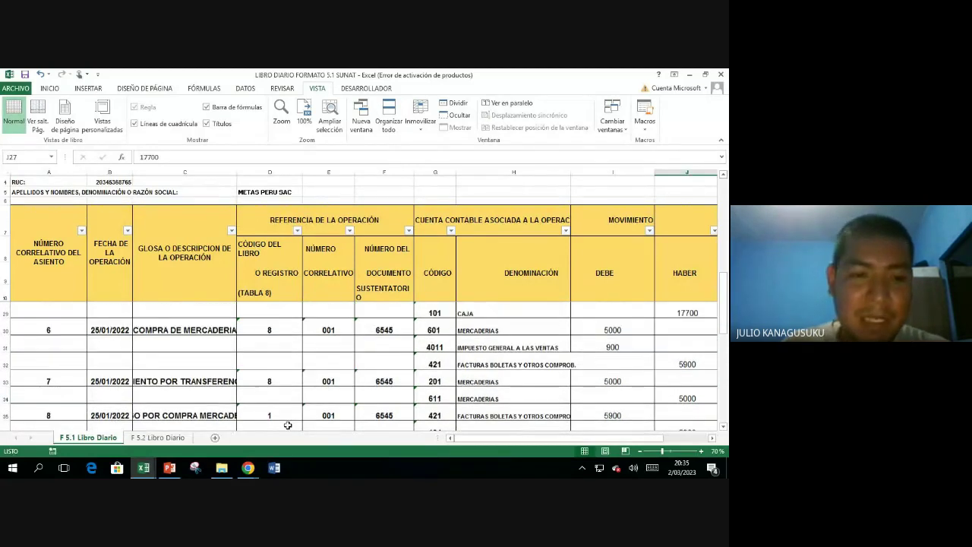
pyautogui.scroll(-1, 445, 369)
pyautogui.scroll(-2, 442, 368)
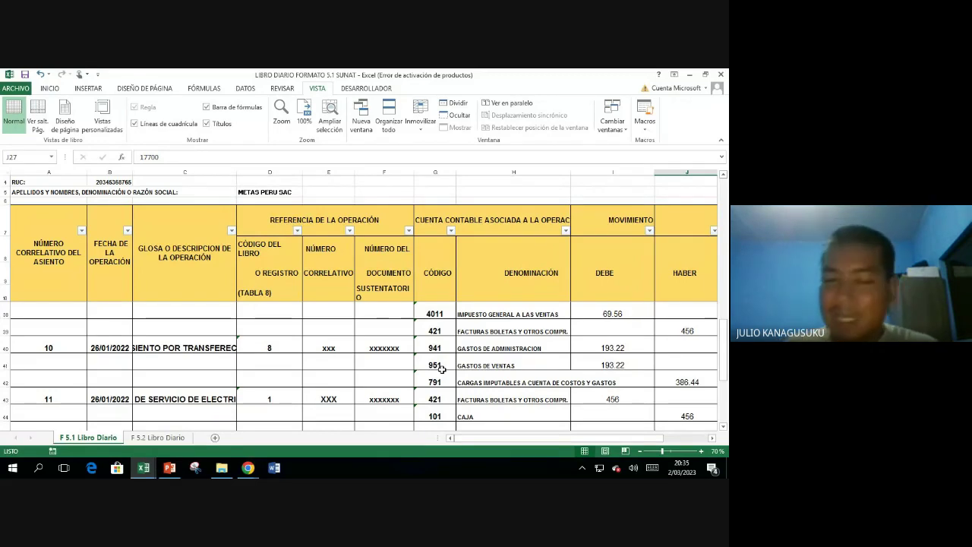
pyautogui.click(328, 415)
pyautogui.scroll(-2, 326, 388)
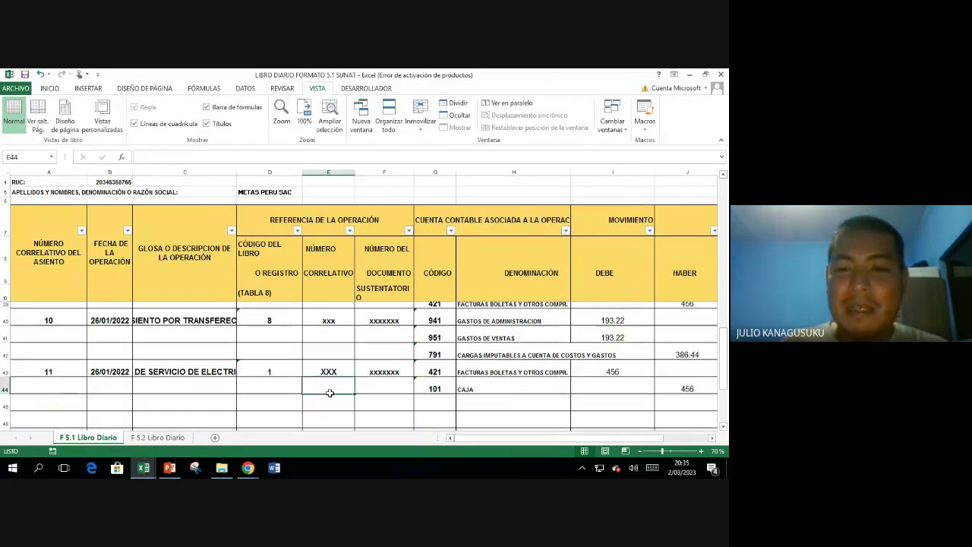
pyautogui.scroll(1, 327, 388)
pyautogui.click(143, 467)
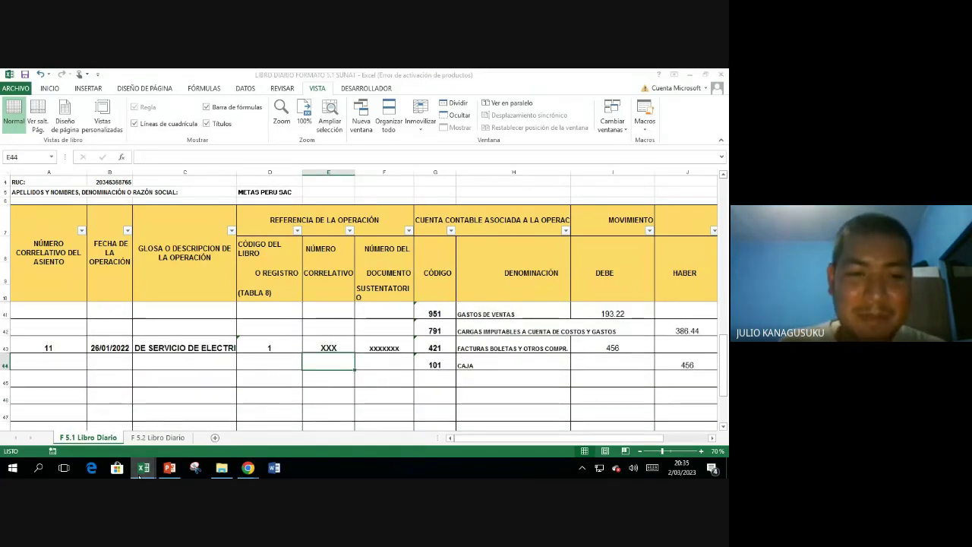
pyautogui.click(92, 424)
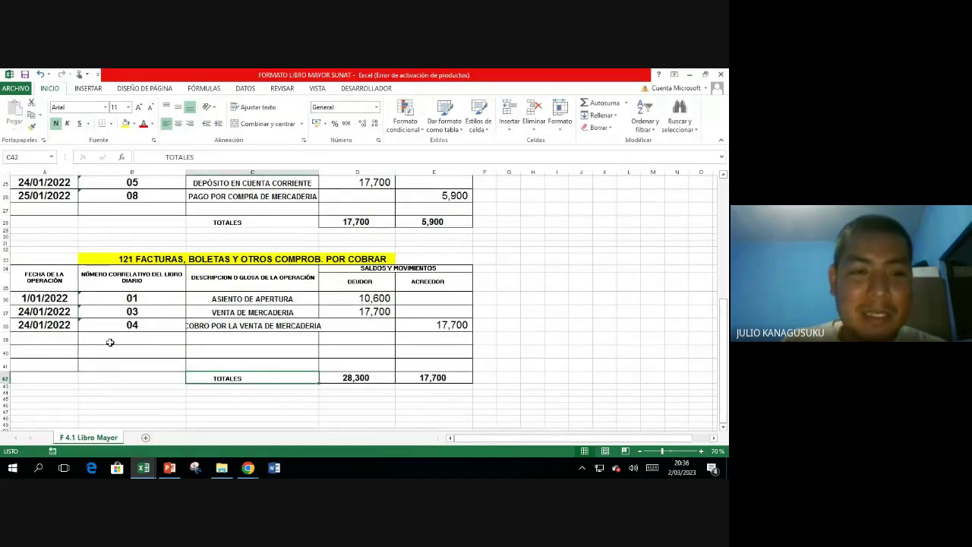
# Delete empty rows 39 and 40 above the 121 ledger's TOTALES line
pyautogui.moveTo(6, 340); pyautogui.dragTo(5, 352)
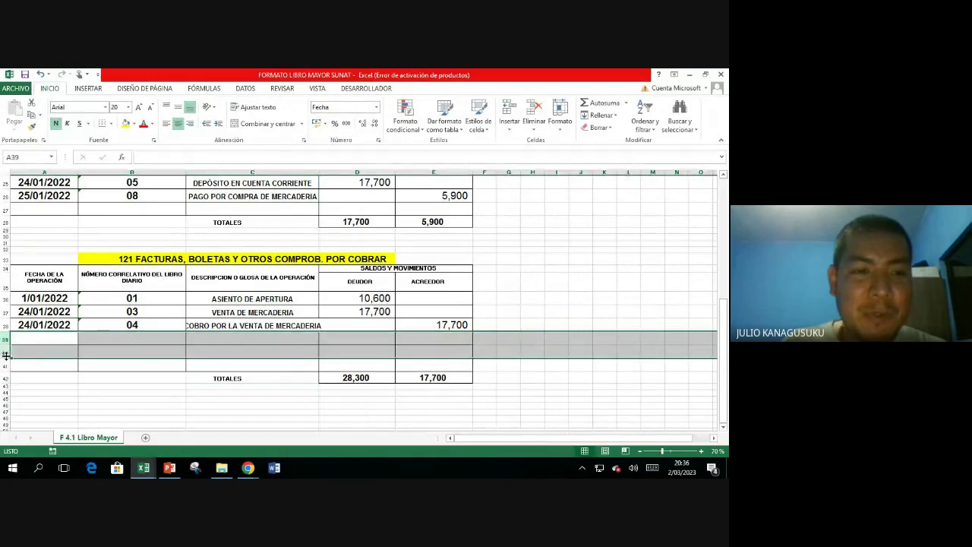
pyautogui.rightClick(5, 339)
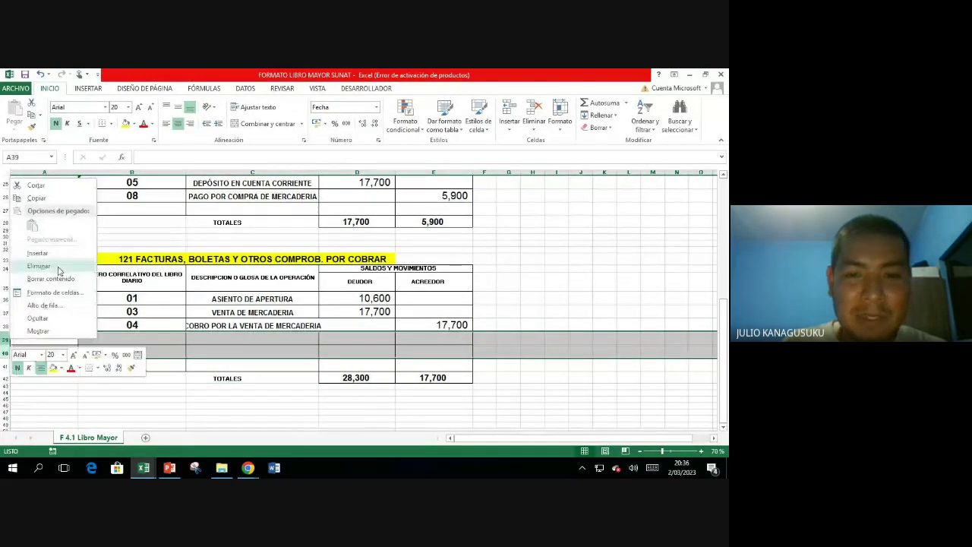
pyautogui.click(34, 268)
pyautogui.click(543, 361)
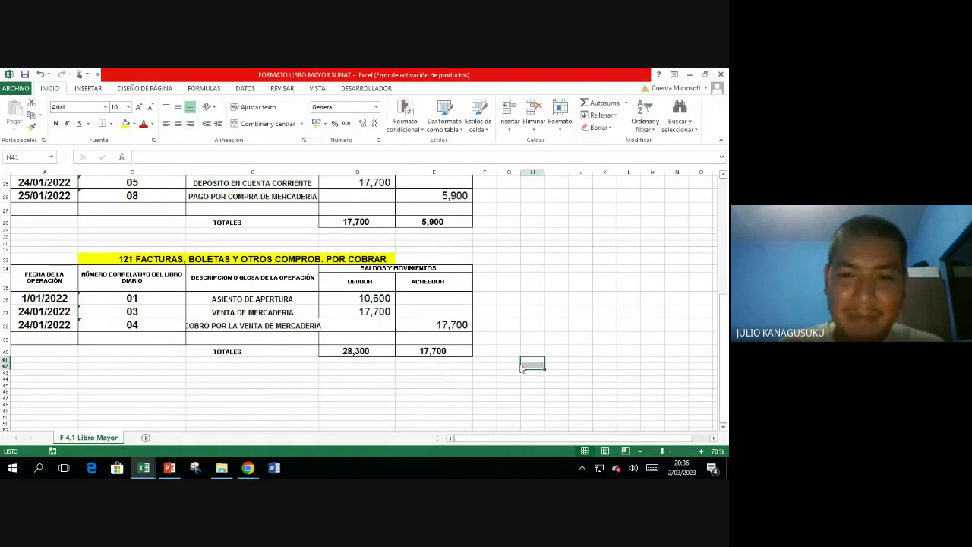
pyautogui.click(505, 310)
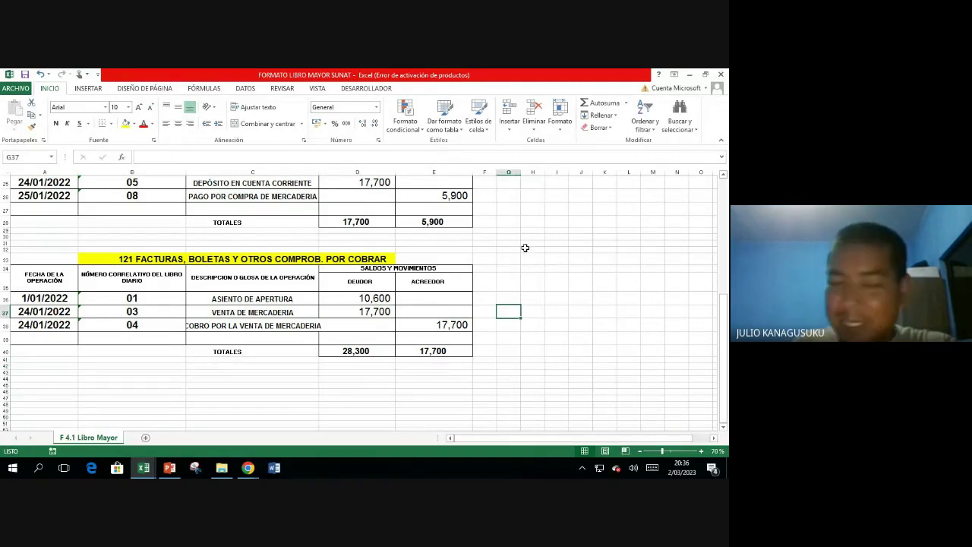
pyautogui.click(529, 338)
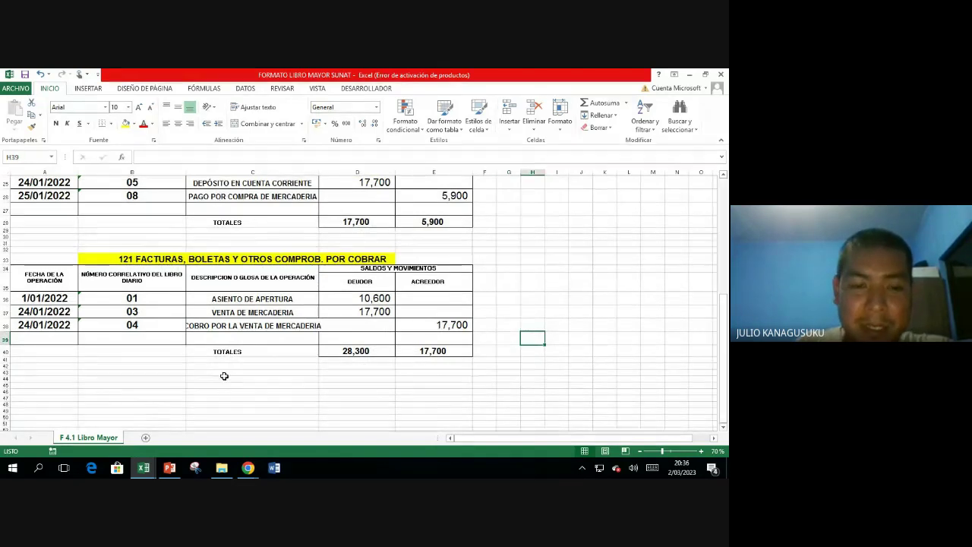
pyautogui.click(224, 372)
# Switch to LIBRO DIARIO and browse the CUENTA CONTABLE filter list without changing it
pyautogui.click(149, 471)
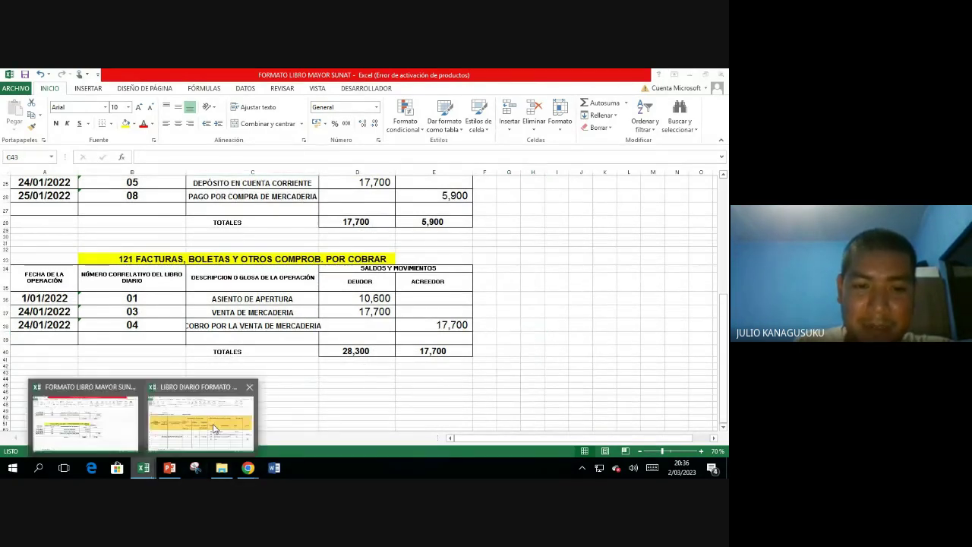
pyautogui.click(214, 428)
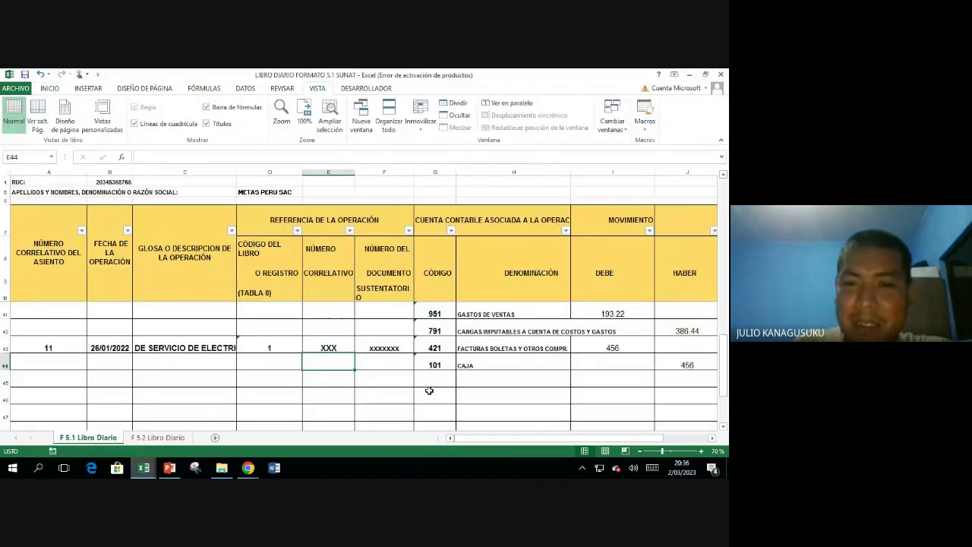
pyautogui.click(452, 231)
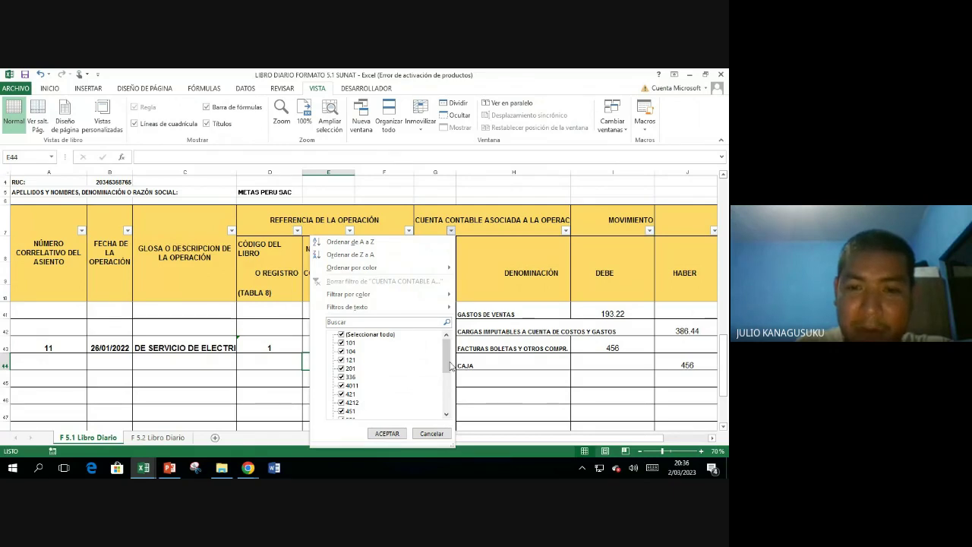
pyautogui.moveTo(445, 370)
pyautogui.mouseDown()
pyautogui.moveTo(444, 416)
pyautogui.moveTo(440, 372)
pyautogui.mouseUp()
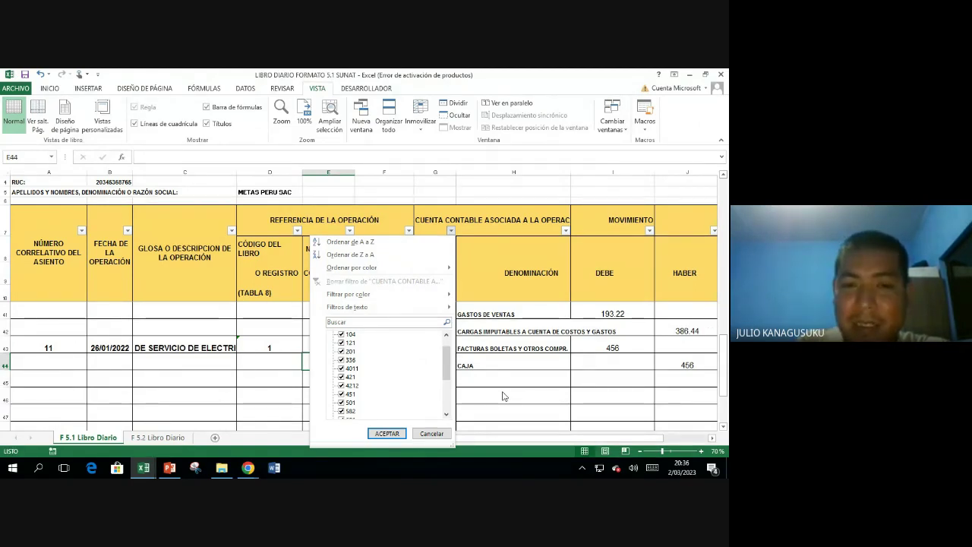
pyautogui.click(502, 396)
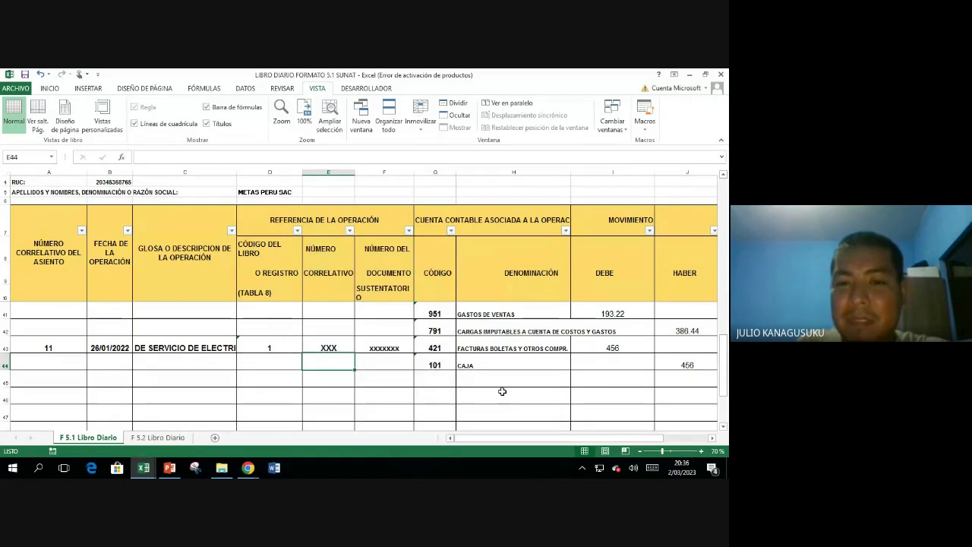
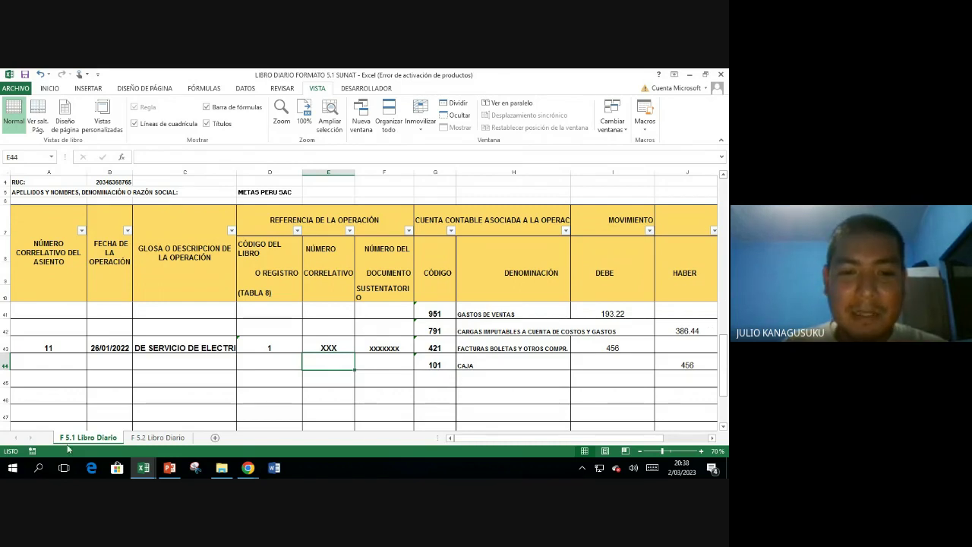
# Clear the Cuenta contable filter so the Libro Diario lists every account code again
pyautogui.click(451, 231)
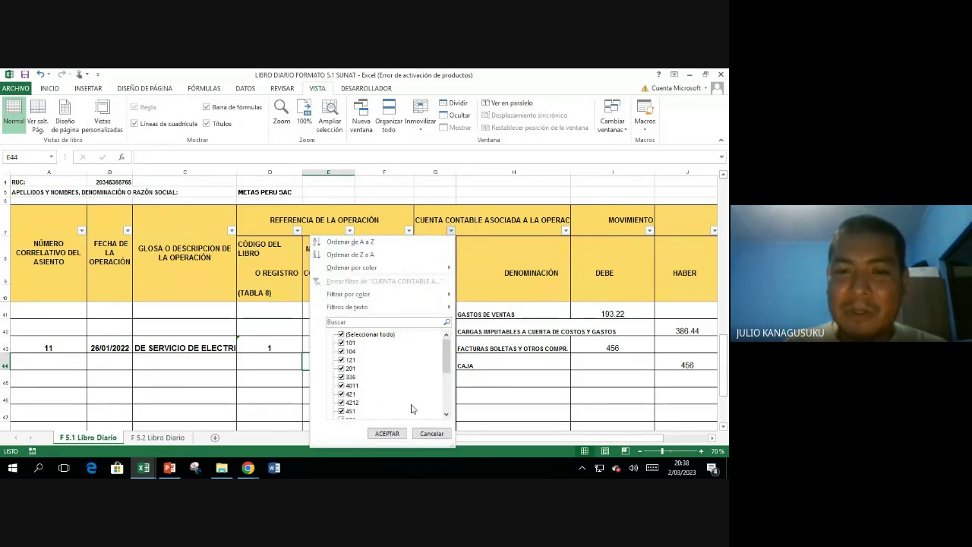
pyautogui.click(387, 433)
pyautogui.scroll(10, 474, 371)
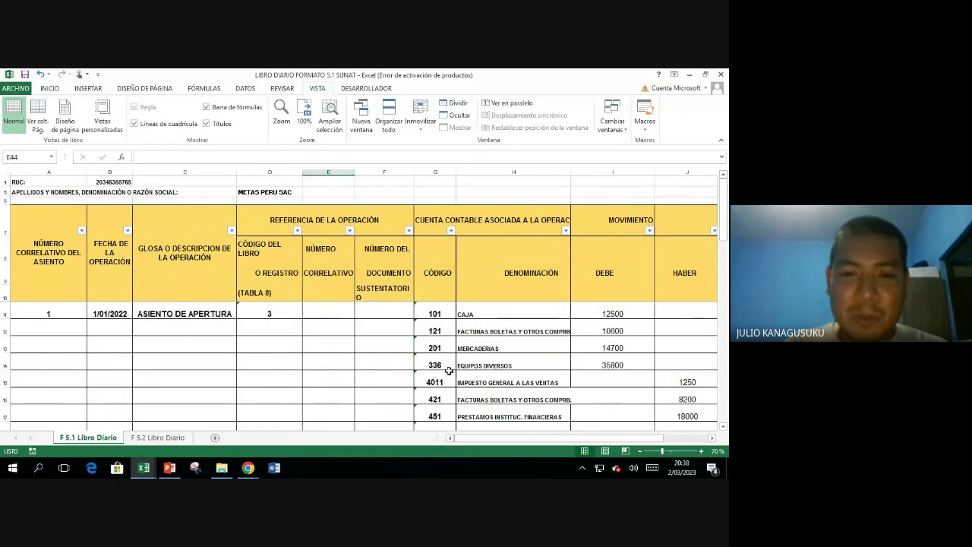
# In the Libro Mayor, copy the 121 ledger table (A33:E40) and paste it at A45
pyautogui.moveTo(143, 467)
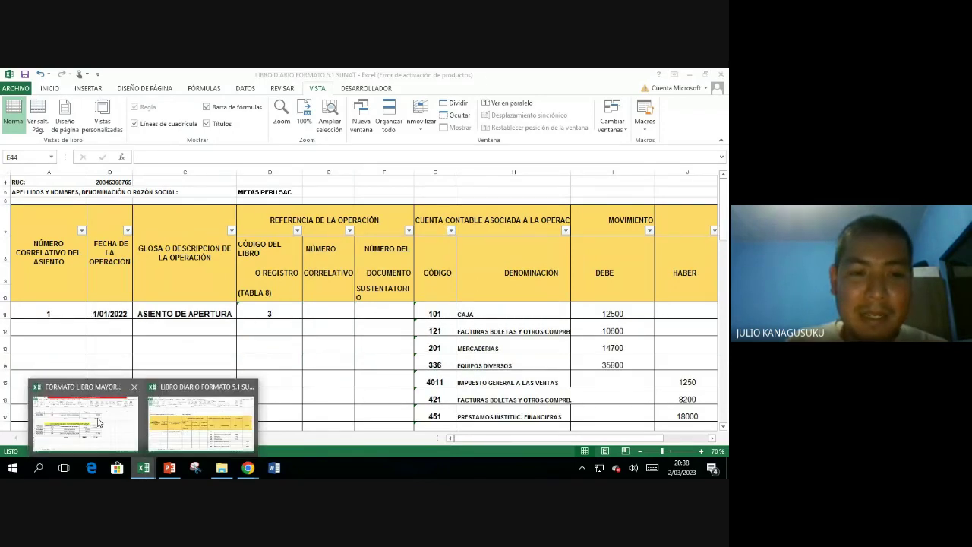
pyautogui.click(99, 425)
pyautogui.scroll(-1, 219, 386)
pyautogui.scroll(-1, 219, 386)
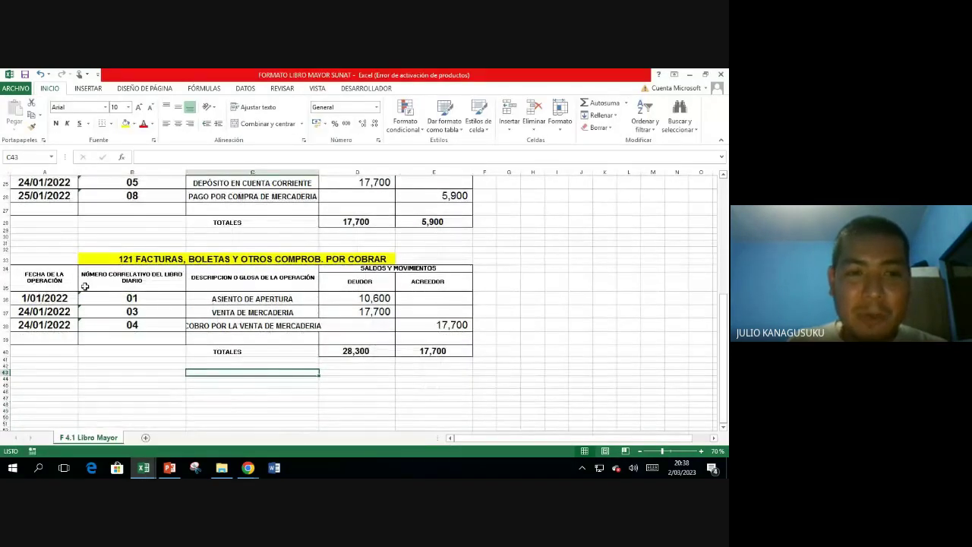
pyautogui.moveTo(61, 260); pyautogui.dragTo(467, 354)
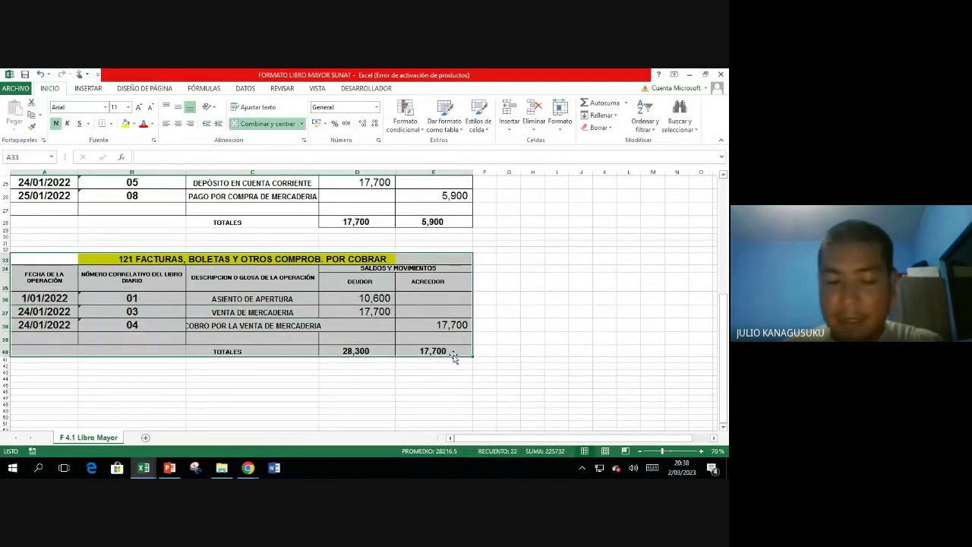
pyautogui.hotkey('ctrl', 'c')
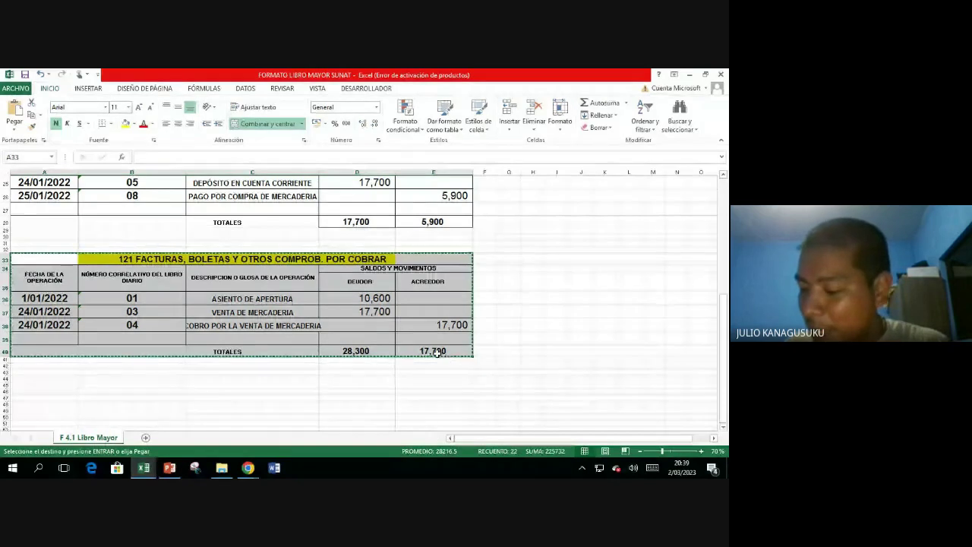
pyautogui.scroll(-1, 393, 356)
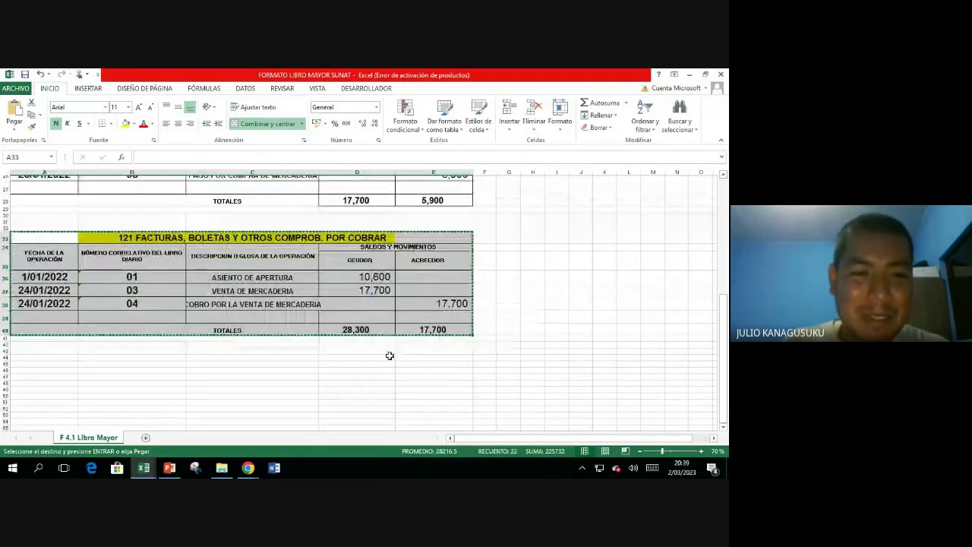
pyautogui.click(52, 343)
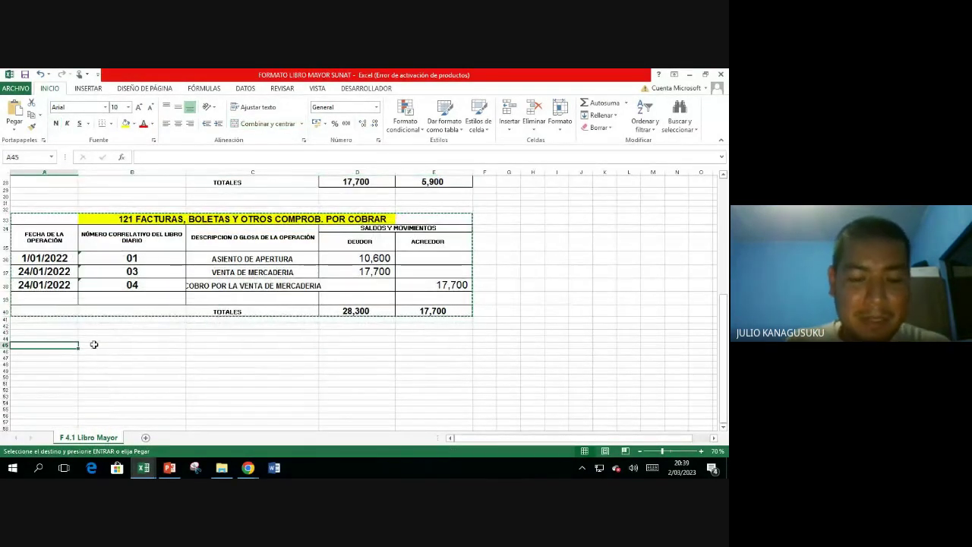
pyautogui.hotkey('ctrl', 'v')
# Make header row 47 taller and retitle the new table 201 MERCADERIAS
pyautogui.click(252, 373)
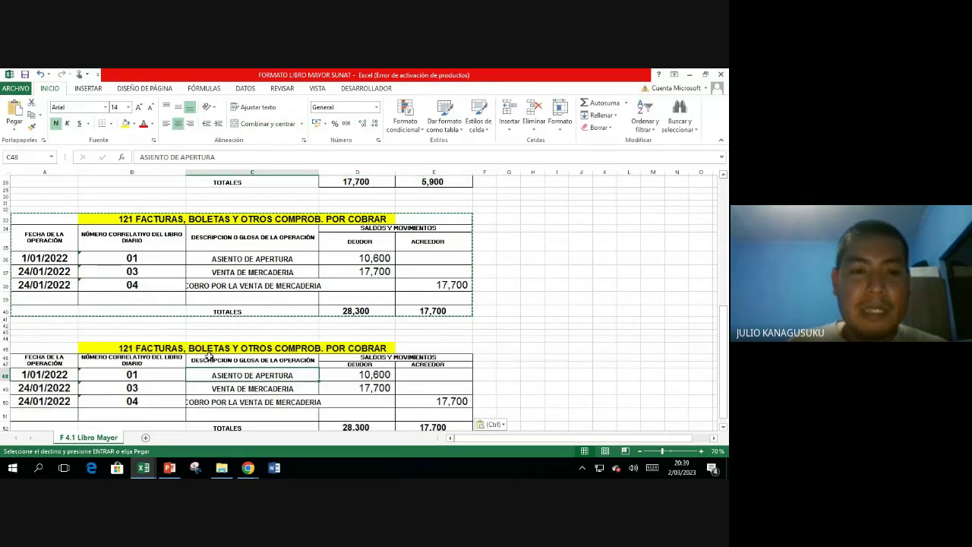
pyautogui.scroll(-1, 4, 346)
pyautogui.moveTo(4, 345); pyautogui.dragTo(5, 357)
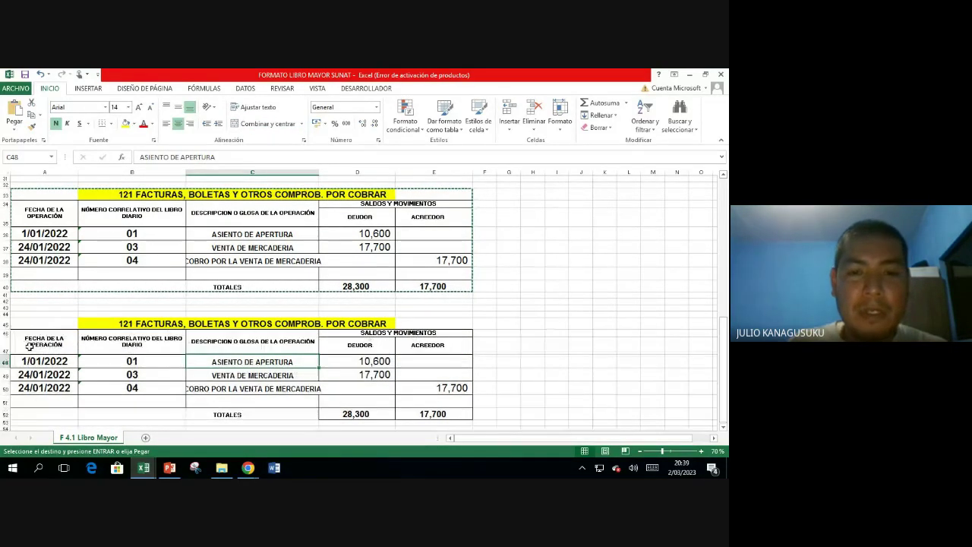
pyautogui.click(137, 328)
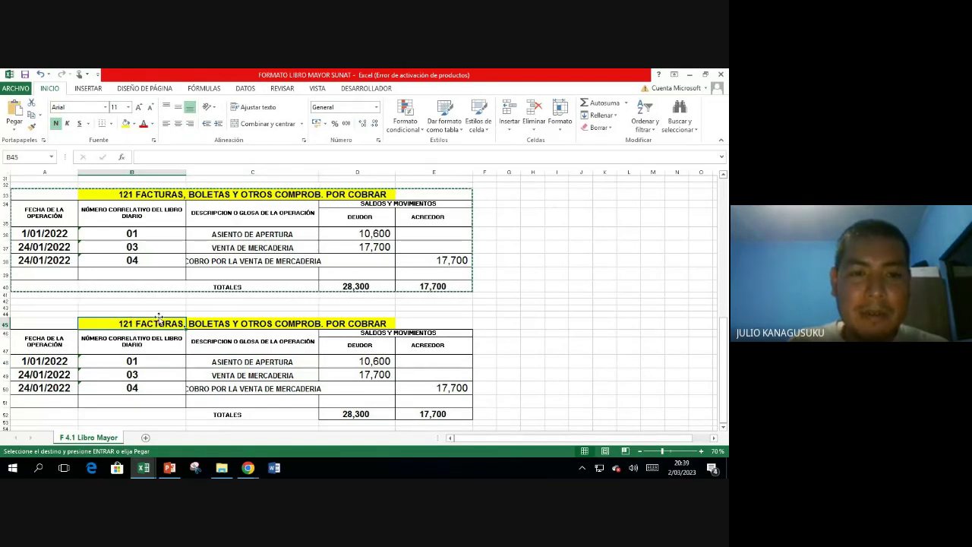
pyautogui.click(194, 324)
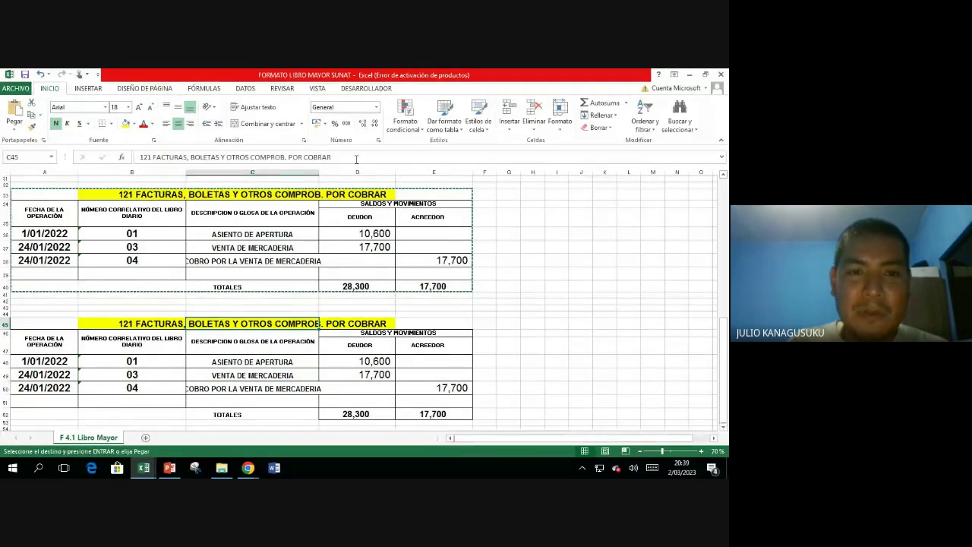
pyautogui.moveTo(332, 156); pyautogui.dragTo(101, 152)
pyautogui.write('201')
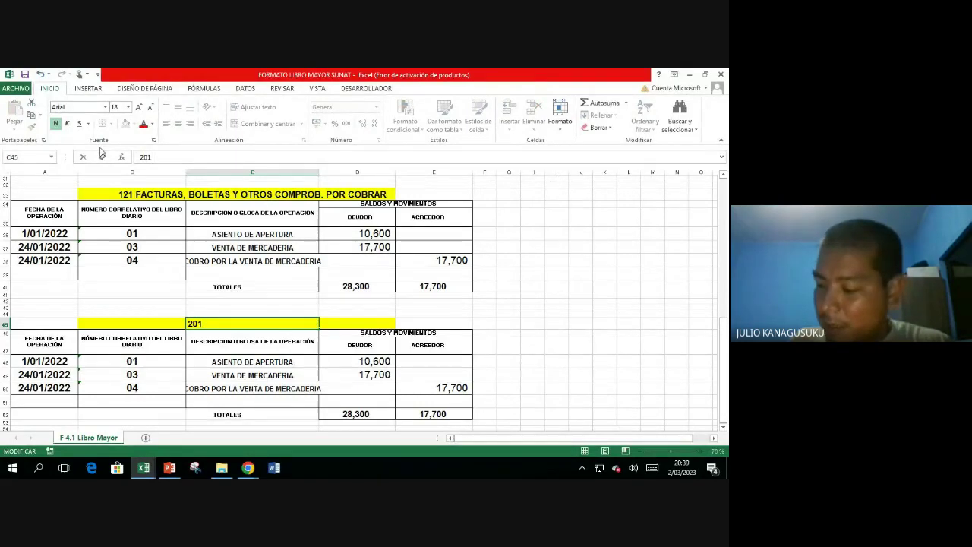
pyautogui.write(' MERCAD')
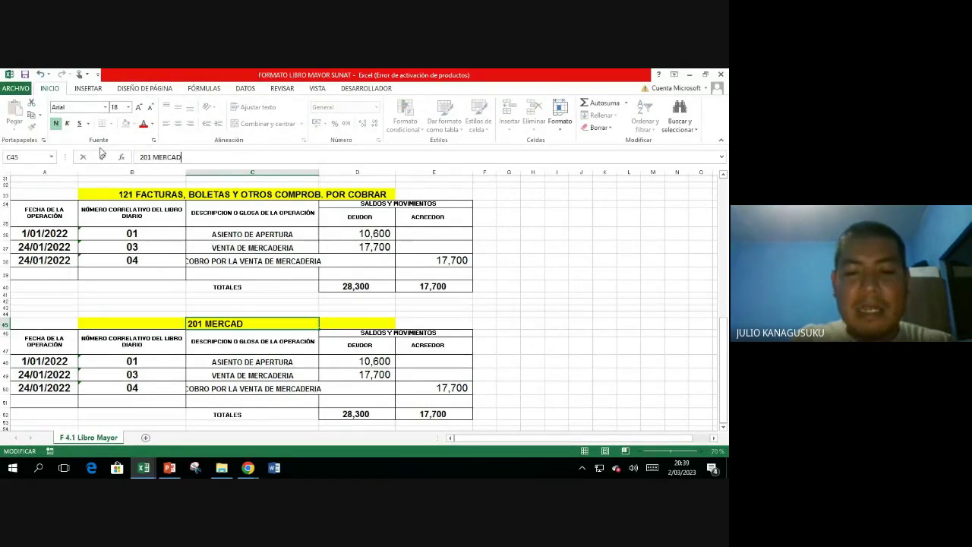
pyautogui.write('S')
pyautogui.press('Return')
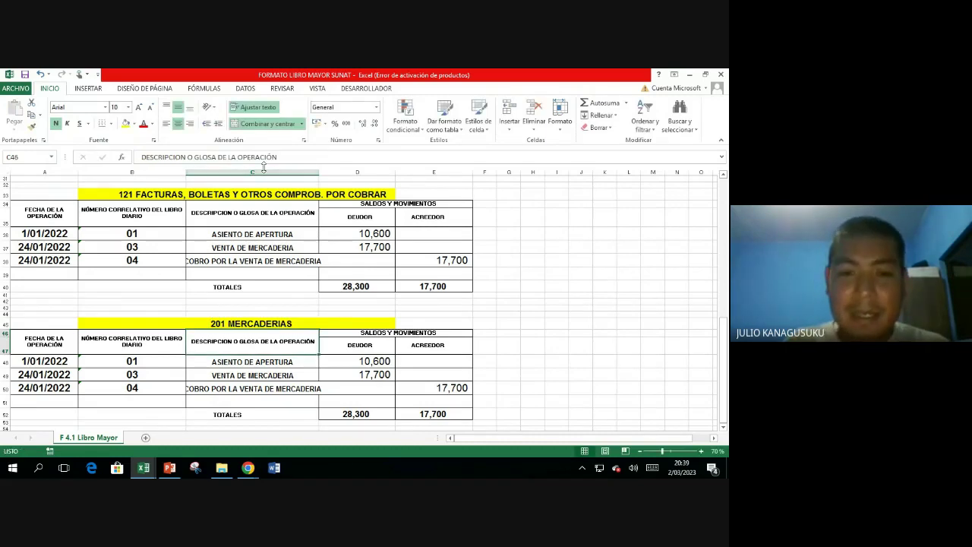
# Clear the copied entry rows A48:E50 so the new table's totals read 0
pyautogui.moveTo(45, 362); pyautogui.dragTo(417, 378)
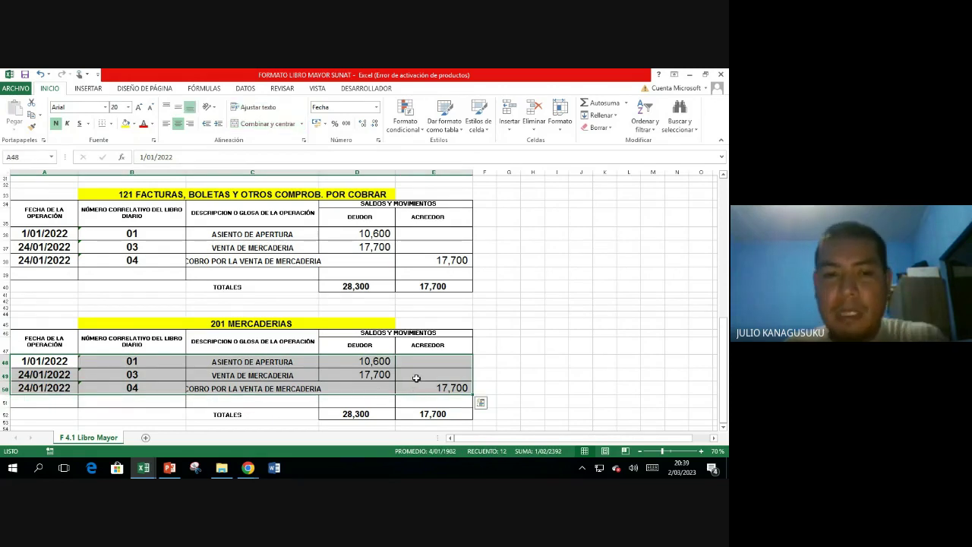
pyautogui.press('Delete')
pyautogui.click(243, 372)
pyautogui.scroll(-1, 235, 410)
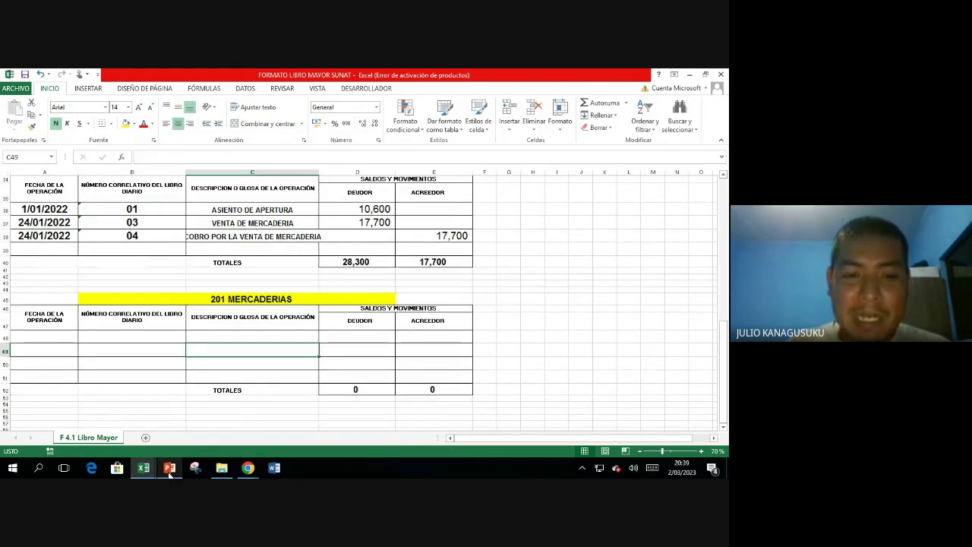
# Enter date 1/01/2022, number 01 and description ASIENTO DE APERTURA in row 48
pyautogui.click(143, 467)
pyautogui.click(188, 430)
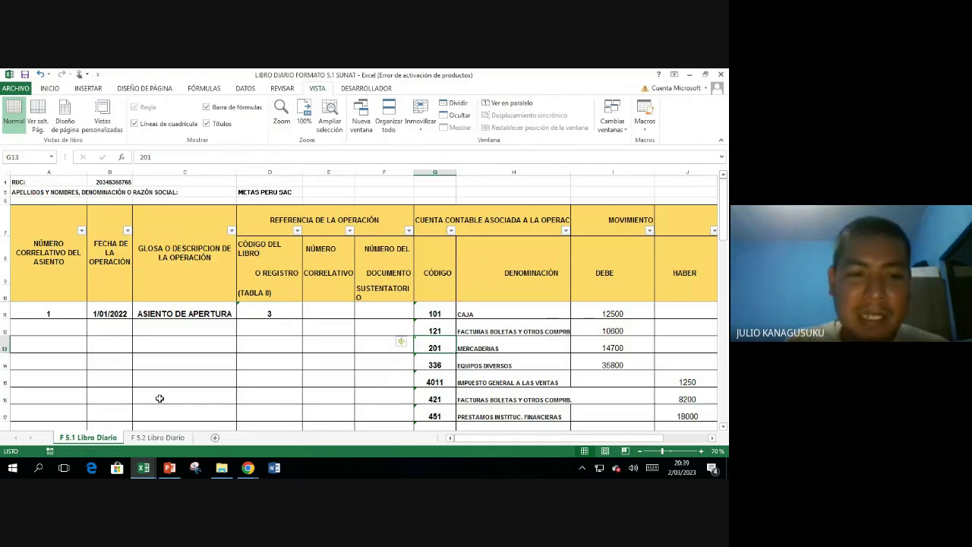
pyautogui.click(149, 472)
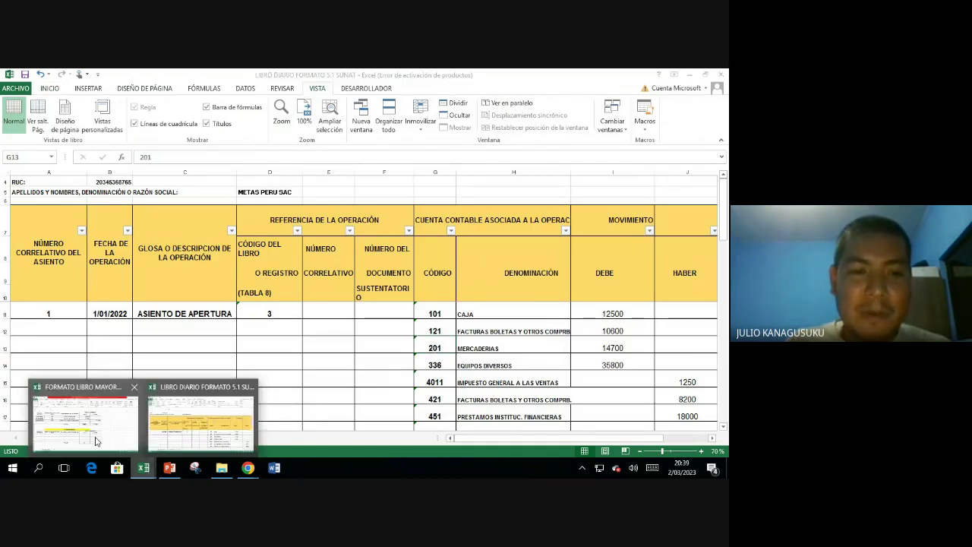
pyautogui.click(83, 414)
pyautogui.click(63, 337)
pyautogui.write('1')
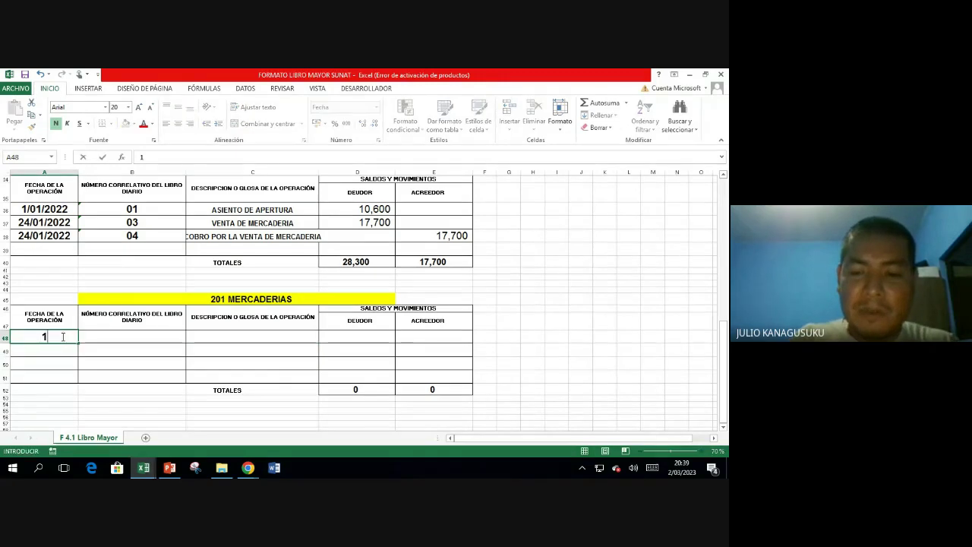
pyautogui.write('-1-22')
pyautogui.press('Tab')
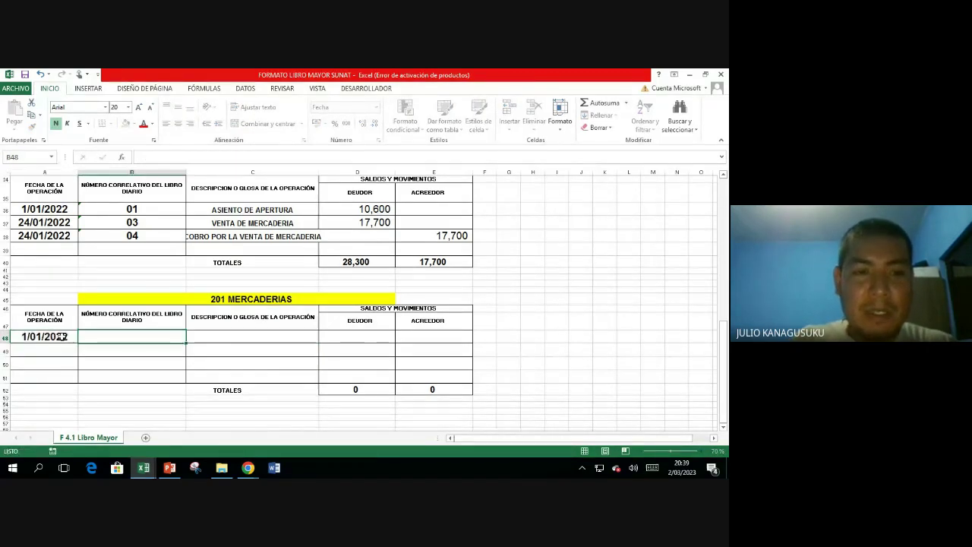
pyautogui.write('01')
pyautogui.press('Tab')
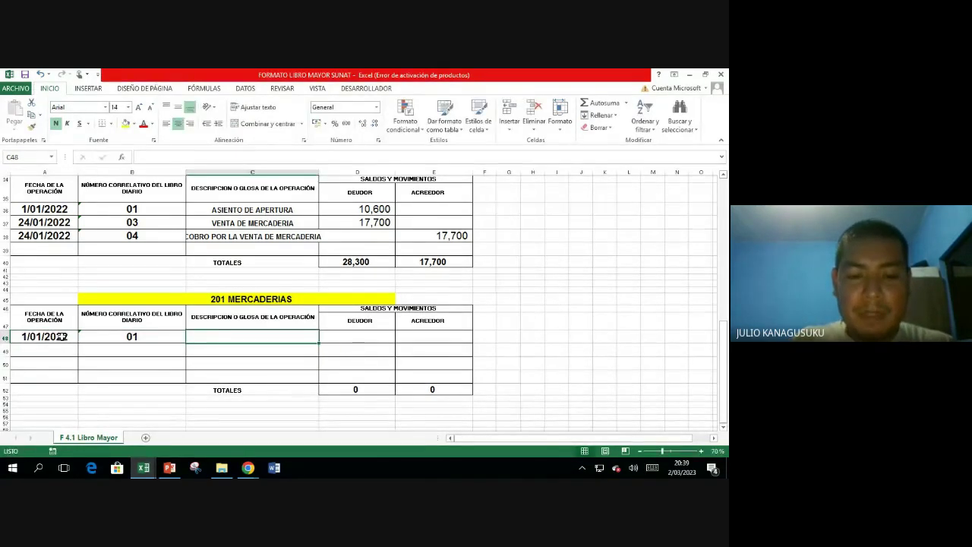
pyautogui.write('ASIENTO DE APE')
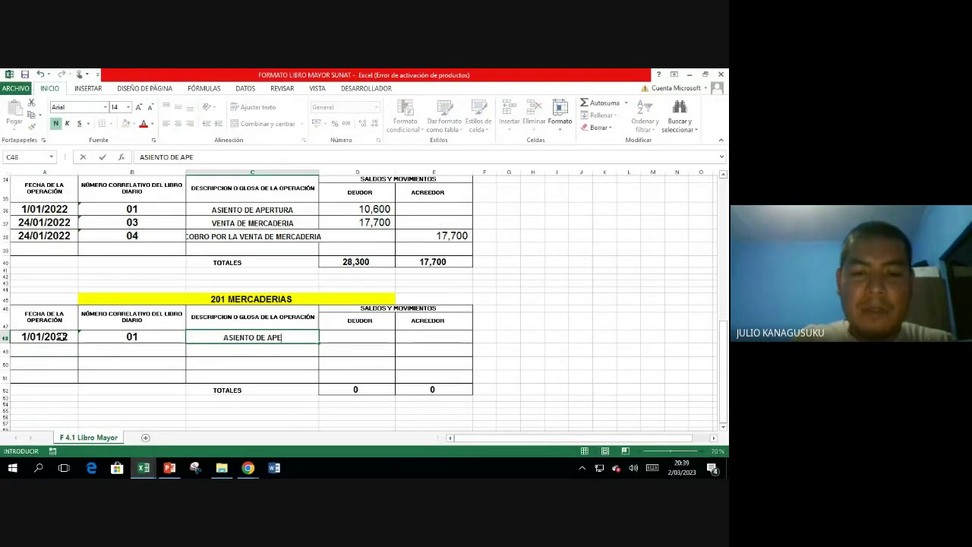
pyautogui.write('RTURA')
pyautogui.press('Tab')
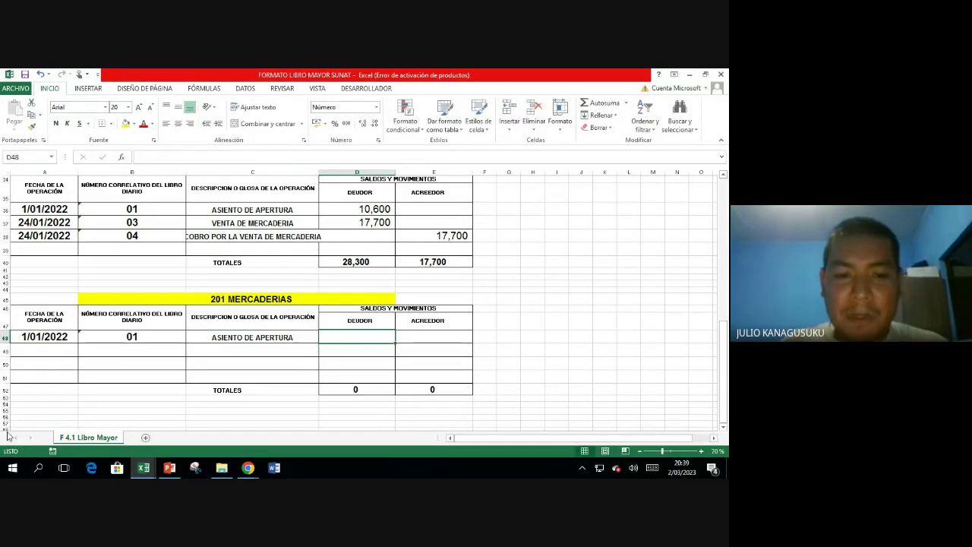
# Check the amount in the Libro Diario, then enter the 14,700 debit for the opening entry
pyautogui.moveTo(144, 467)
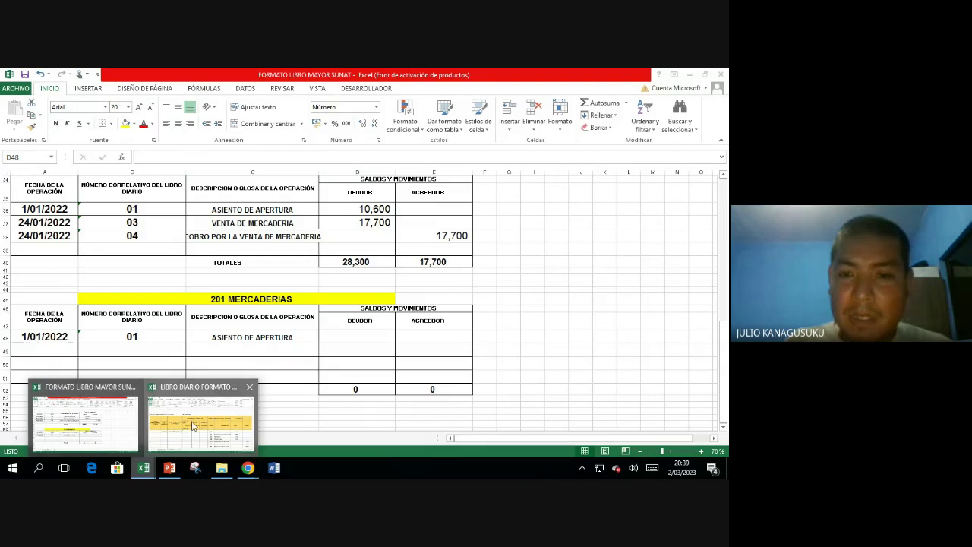
pyautogui.click(193, 426)
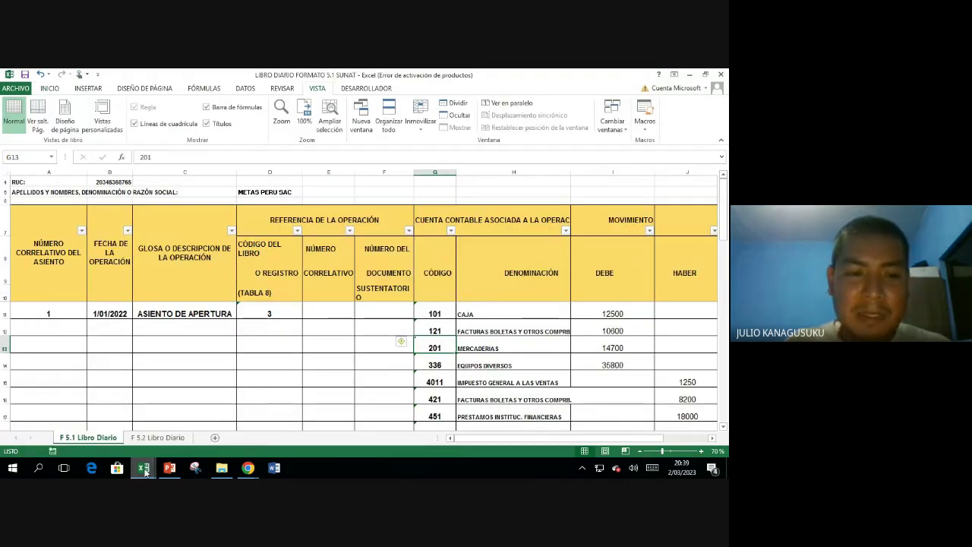
pyautogui.moveTo(144, 467)
pyautogui.click(121, 433)
pyautogui.write('15')
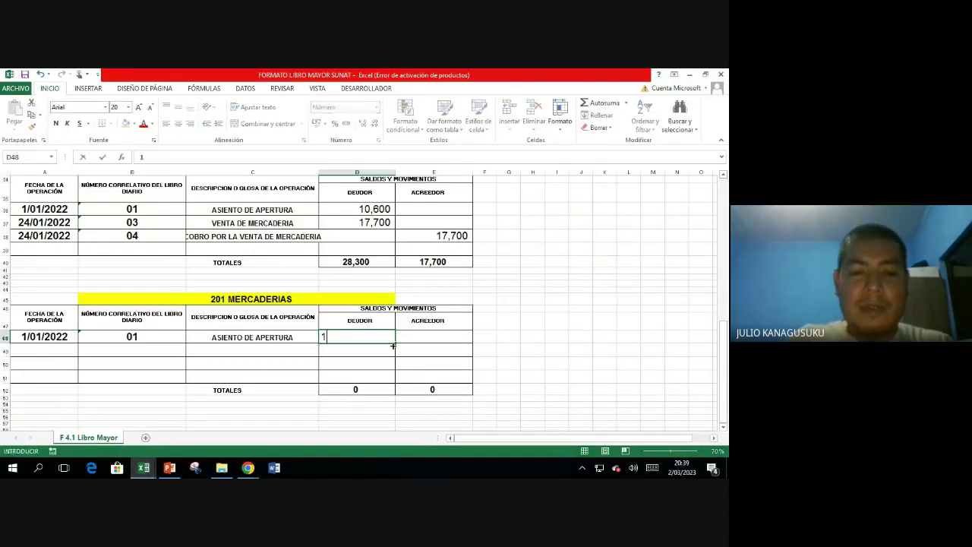
pyautogui.press('BackSpace')
pyautogui.write('470')
pyautogui.press('Return')
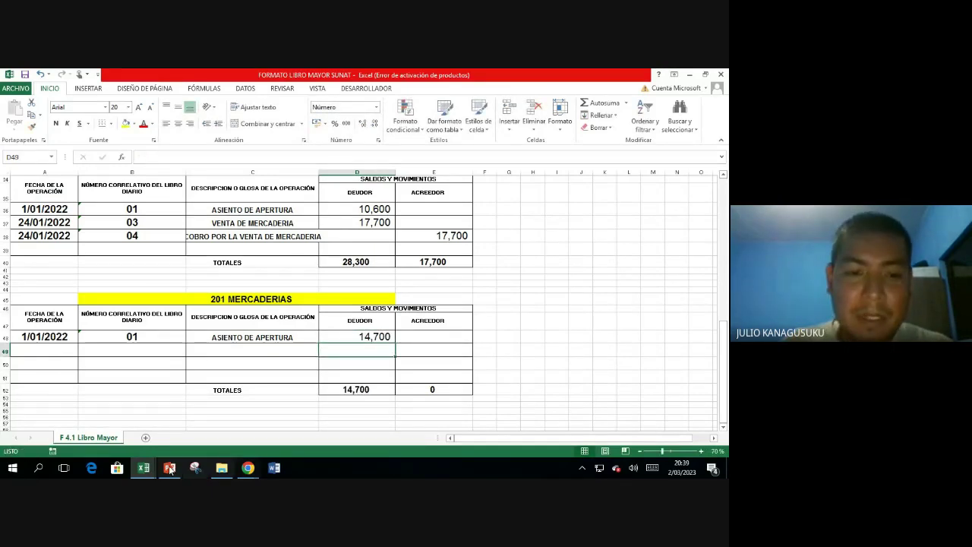
# Look up entry 7's 201 account line in the Libro Diario, then return to the Libro Mayor
pyautogui.moveTo(151, 469)
pyautogui.click(196, 429)
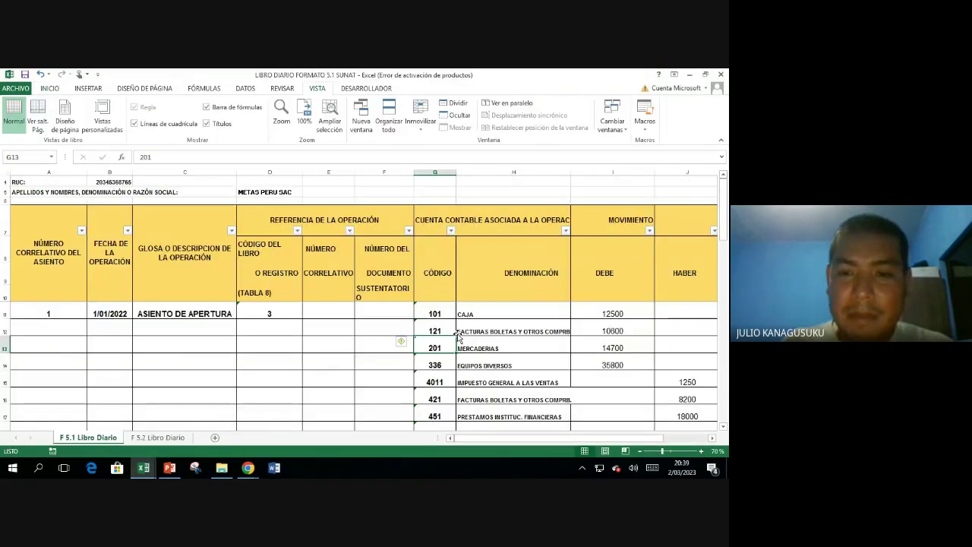
pyautogui.scroll(-1, 458, 337)
pyautogui.scroll(-1, 459, 342)
pyautogui.scroll(-1, 462, 349)
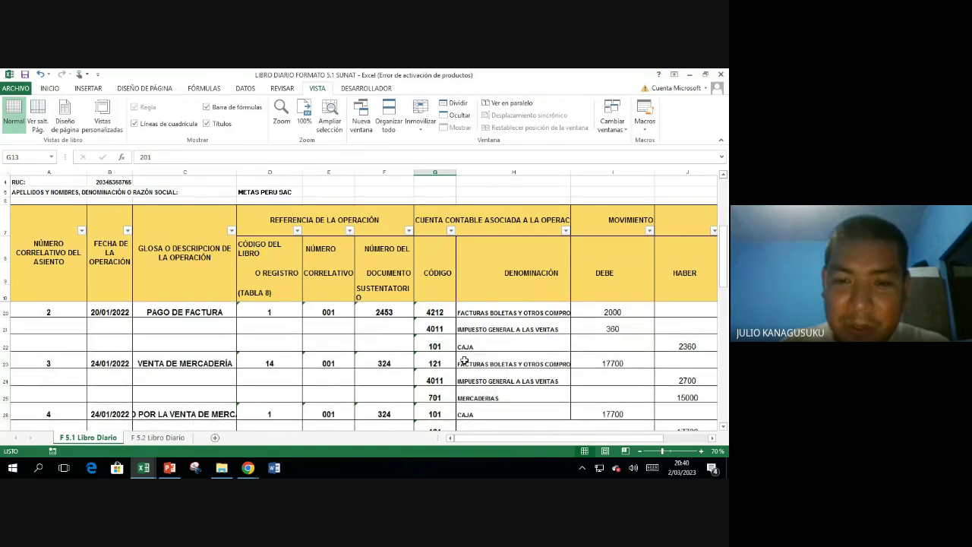
pyautogui.scroll(-1, 464, 360)
pyautogui.scroll(-1, 464, 360)
pyautogui.scroll(-1, 462, 362)
pyautogui.scroll(-1, 458, 363)
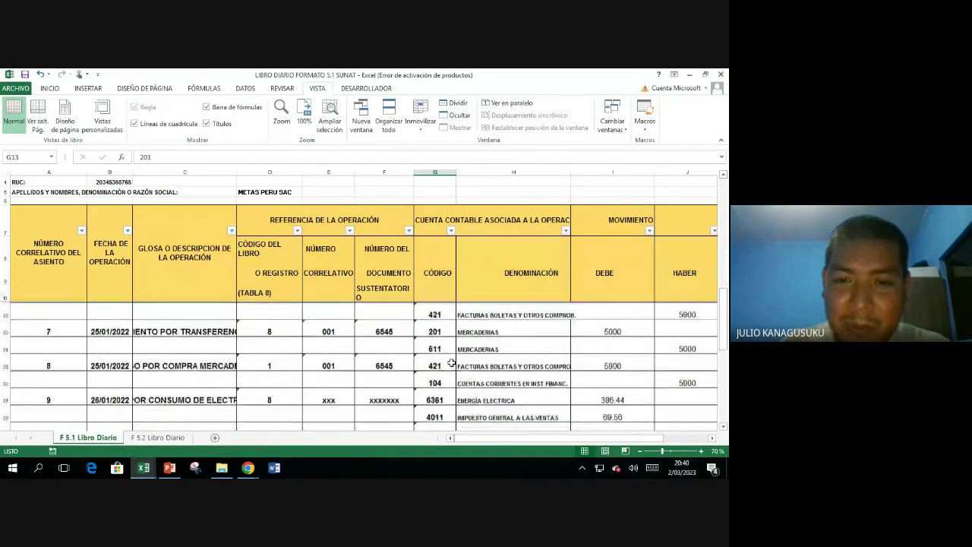
pyautogui.scroll(1, 454, 365)
pyautogui.click(450, 382)
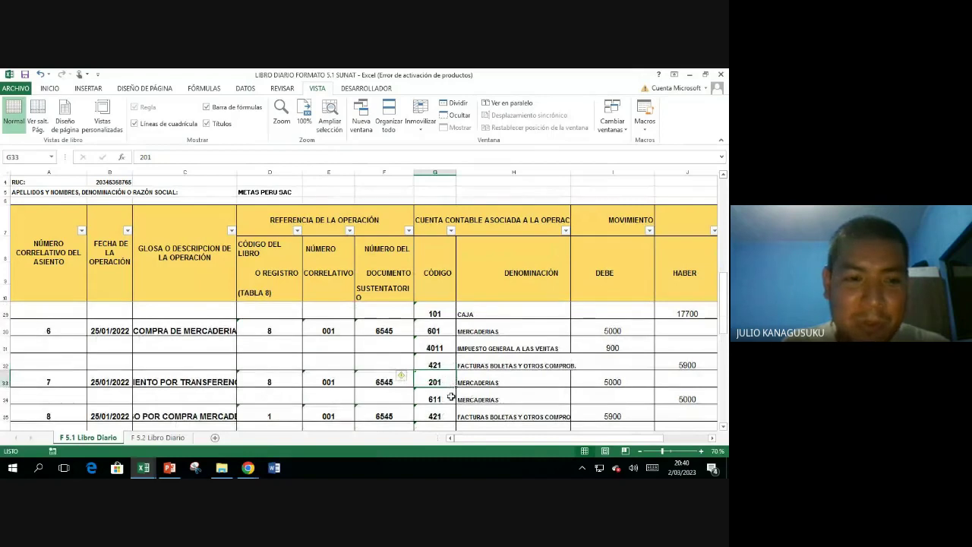
pyautogui.scroll(-1, 451, 397)
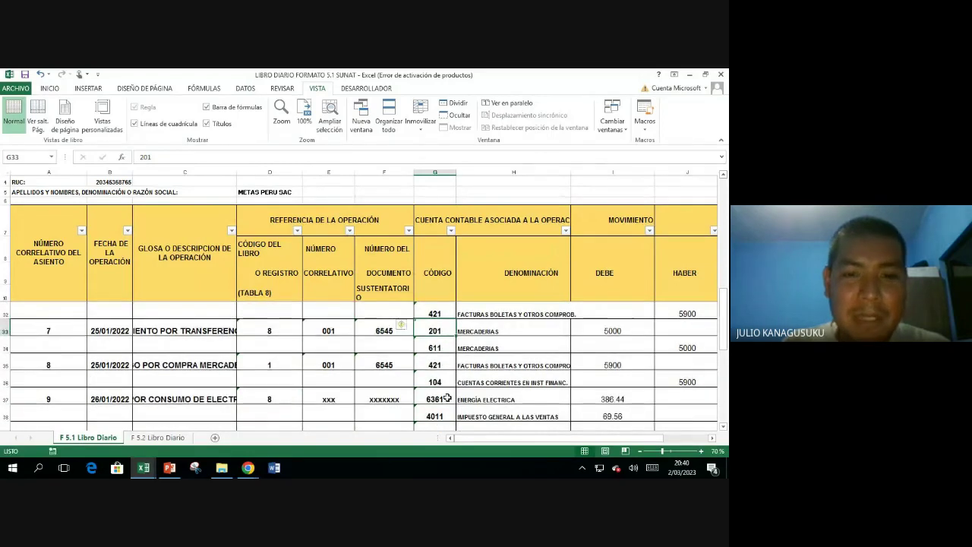
pyautogui.click(144, 468)
pyautogui.click(89, 429)
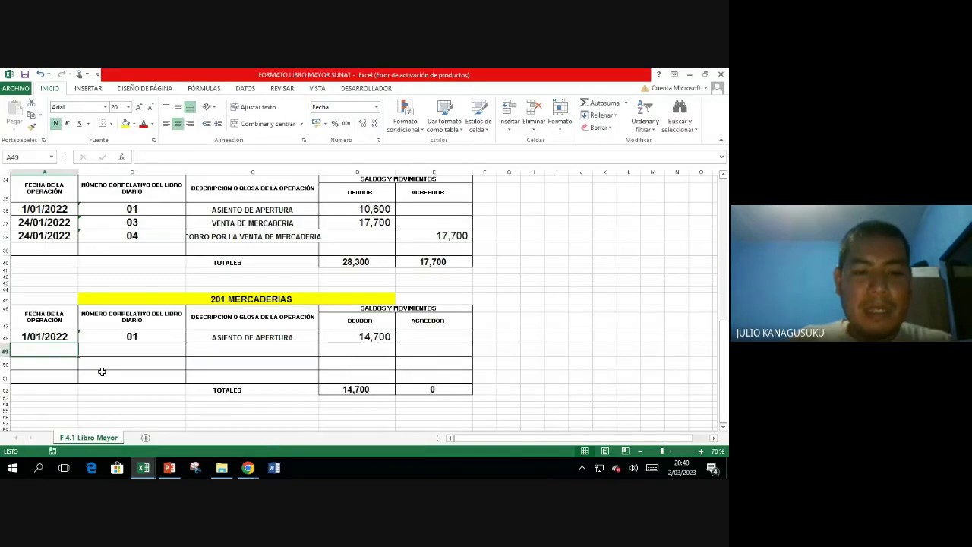
# Enter 25/01/2022, 07 and ASIENTO POR TRANSFERENCIA in row 49, checking the journal description
pyautogui.write('25-1')
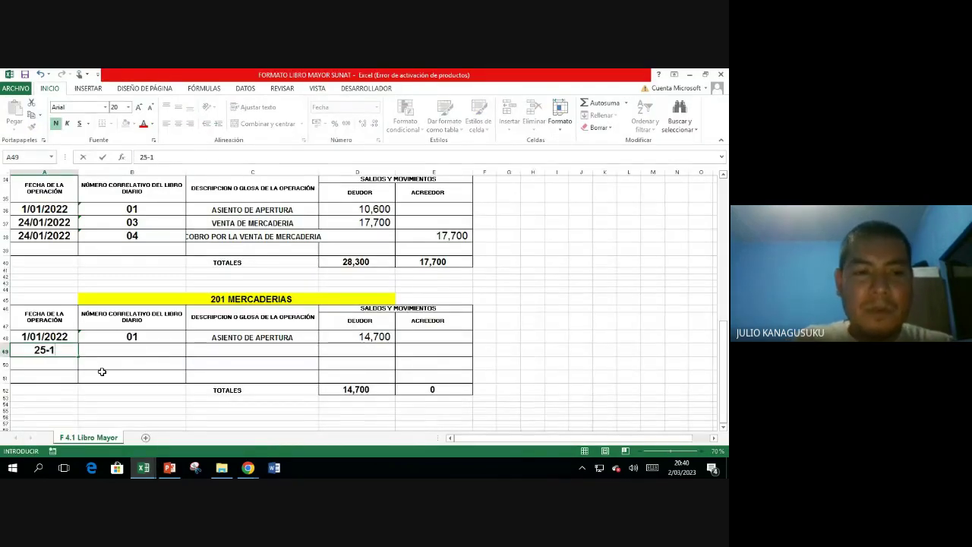
pyautogui.write('22')
pyautogui.press('Tab')
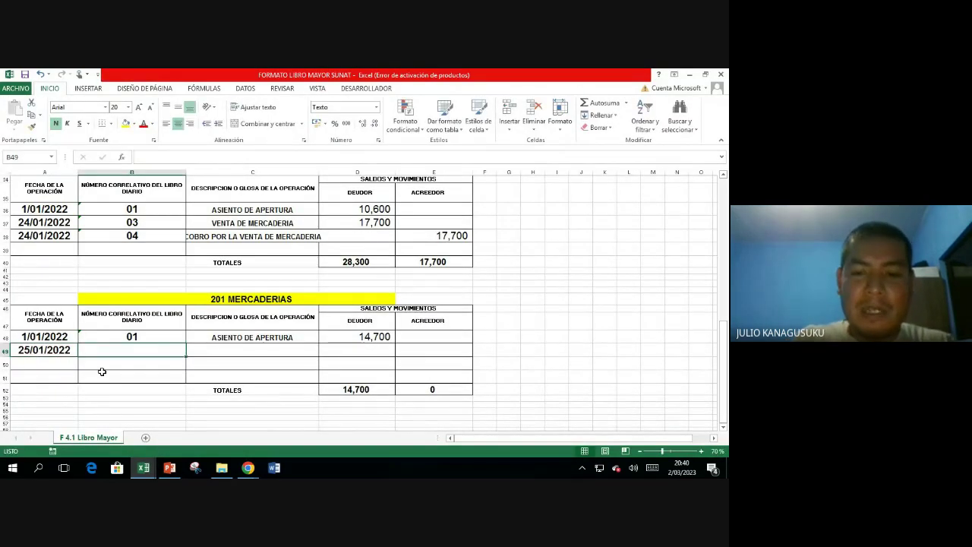
pyautogui.write('07')
pyautogui.press('Tab')
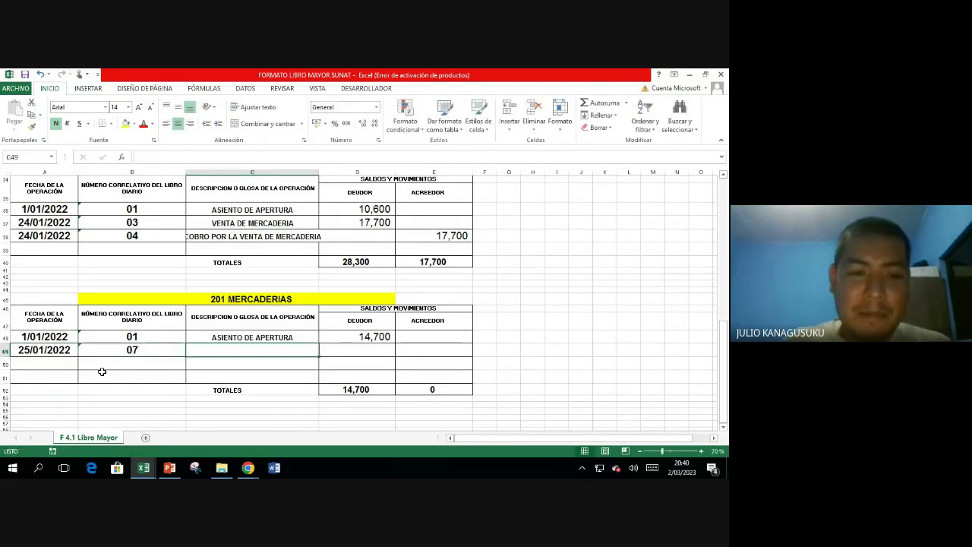
pyautogui.moveTo(139, 472)
pyautogui.click(197, 414)
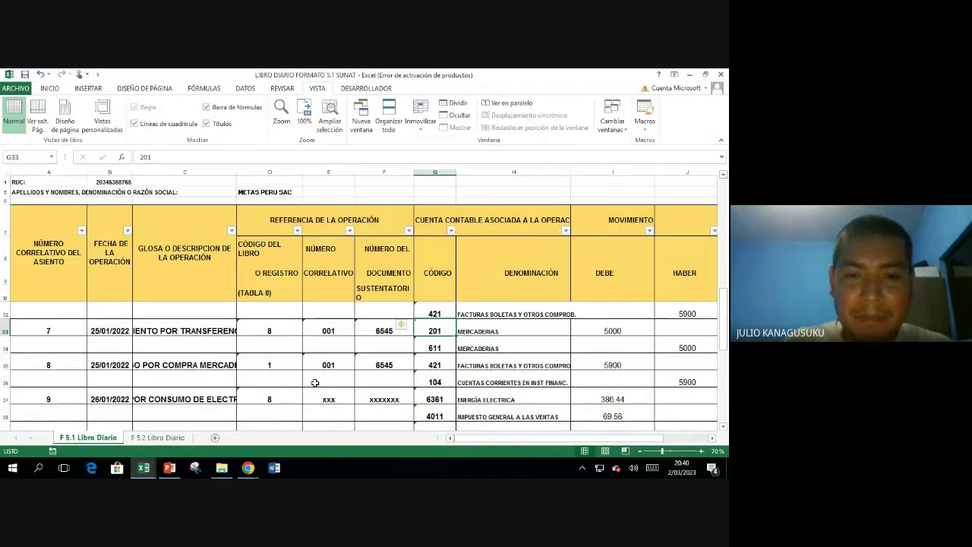
pyautogui.click(185, 331)
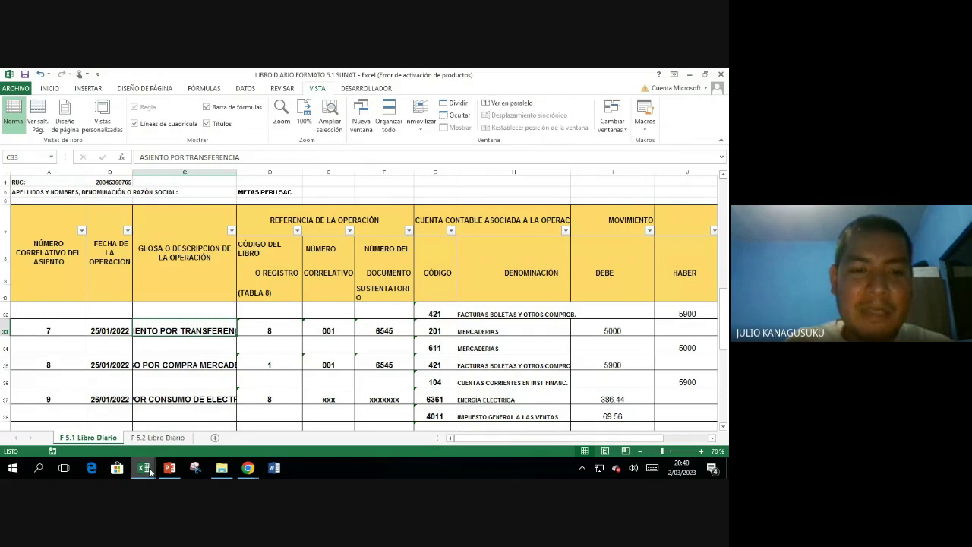
pyautogui.moveTo(144, 468)
pyautogui.click(85, 418)
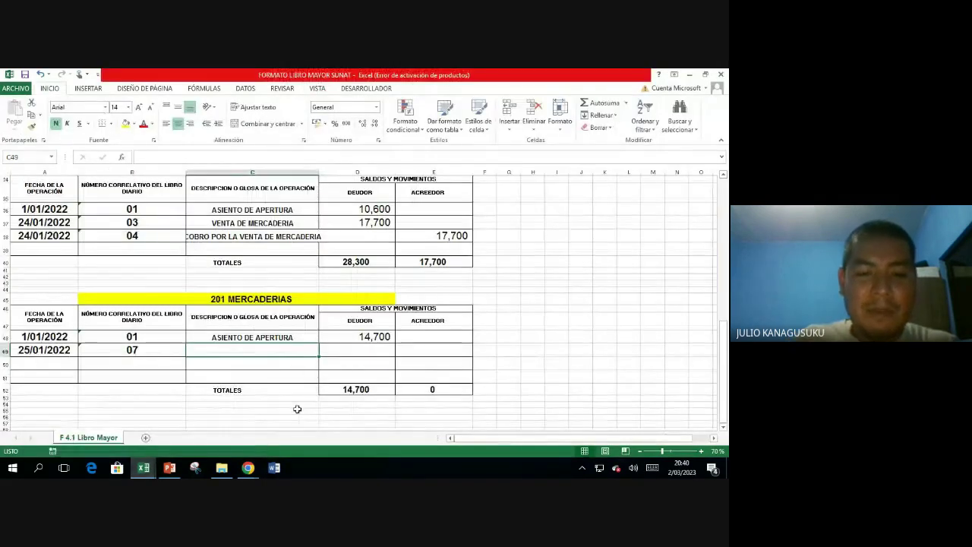
pyautogui.write('ASIENTO ')
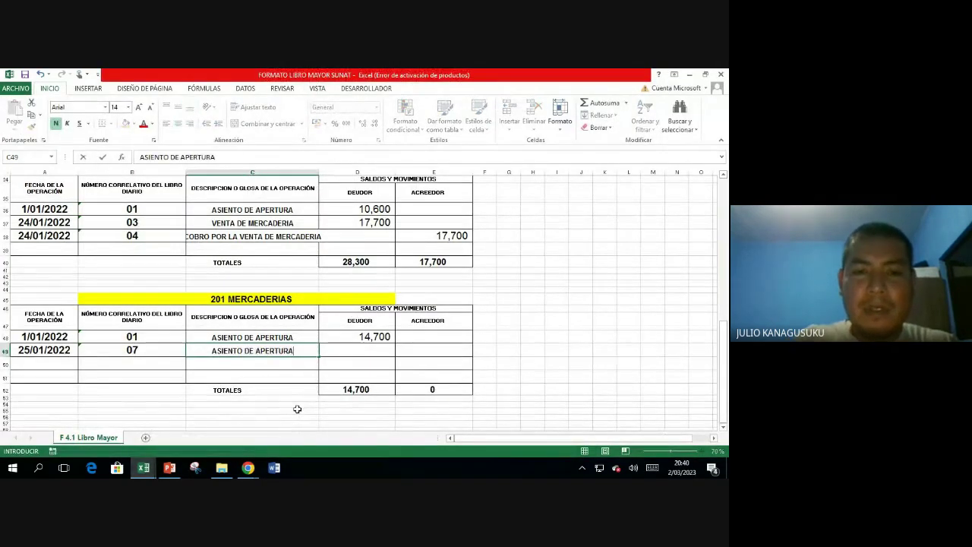
pyautogui.write('POR TRANSFERENCIA')
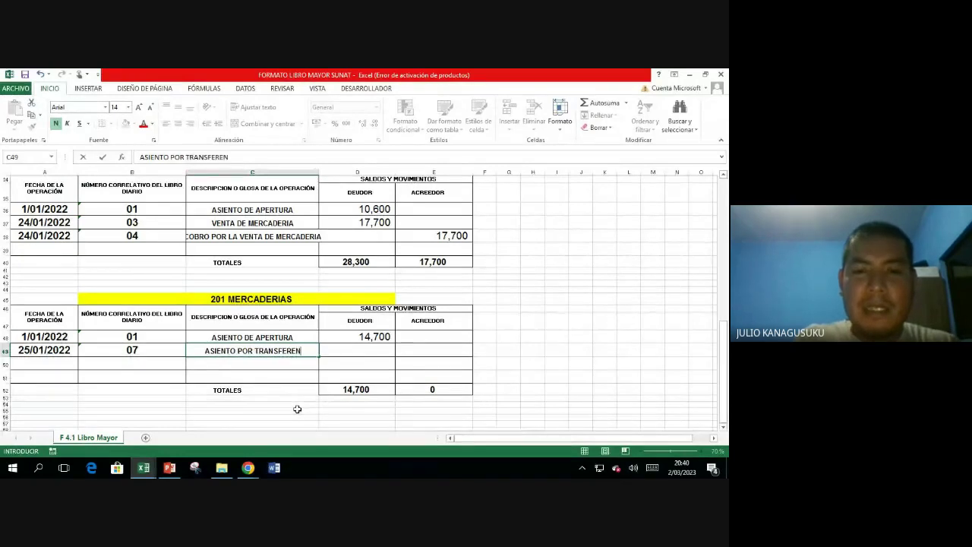
pyautogui.press('Tab')
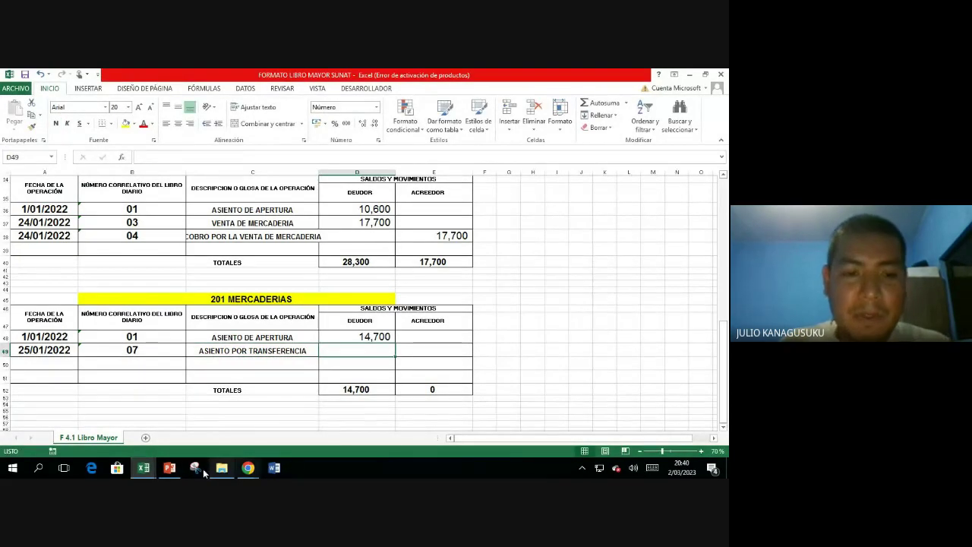
# Enter the 5,000 debit for the transfer entry
pyautogui.moveTo(143, 467)
pyautogui.click(200, 414)
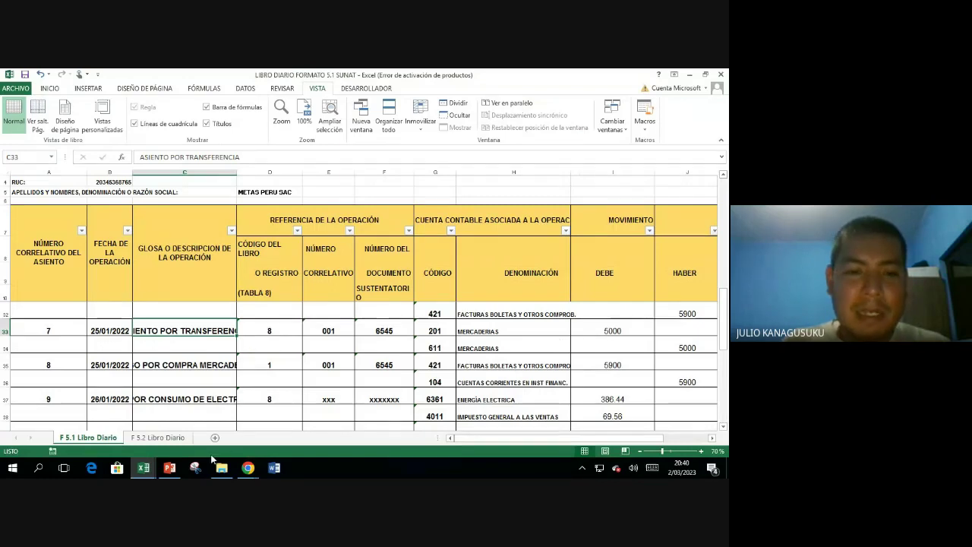
pyautogui.moveTo(143, 467)
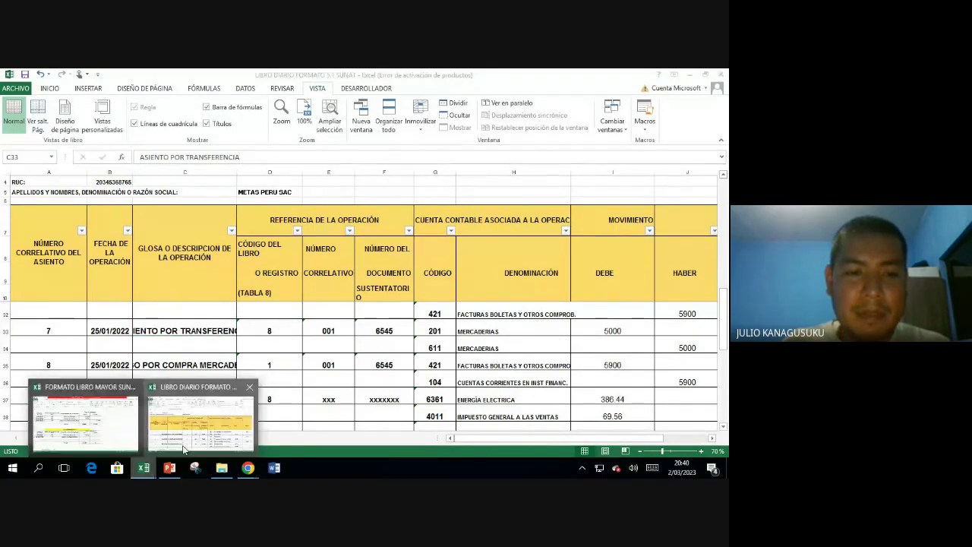
pyautogui.click(107, 419)
pyautogui.write('5,00')
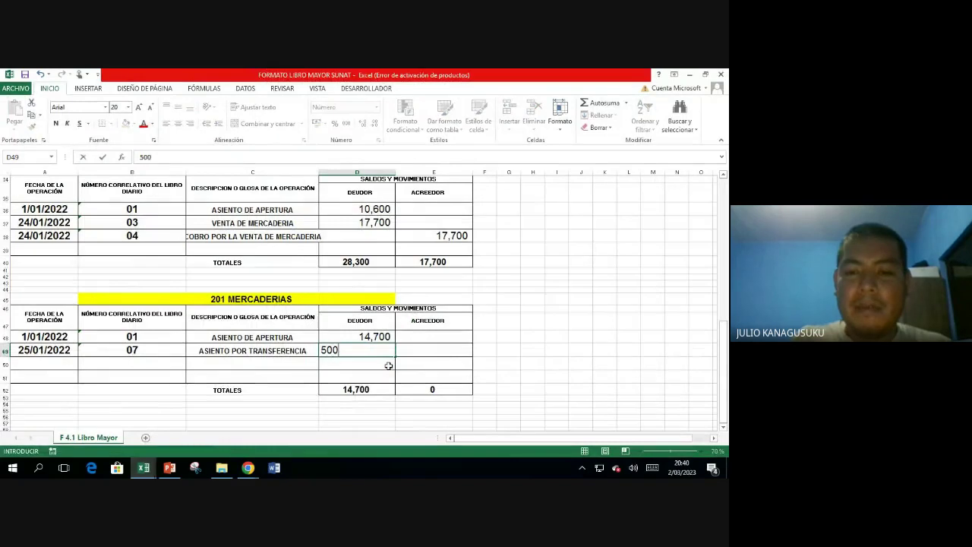
pyautogui.write('0')
pyautogui.press('Return')
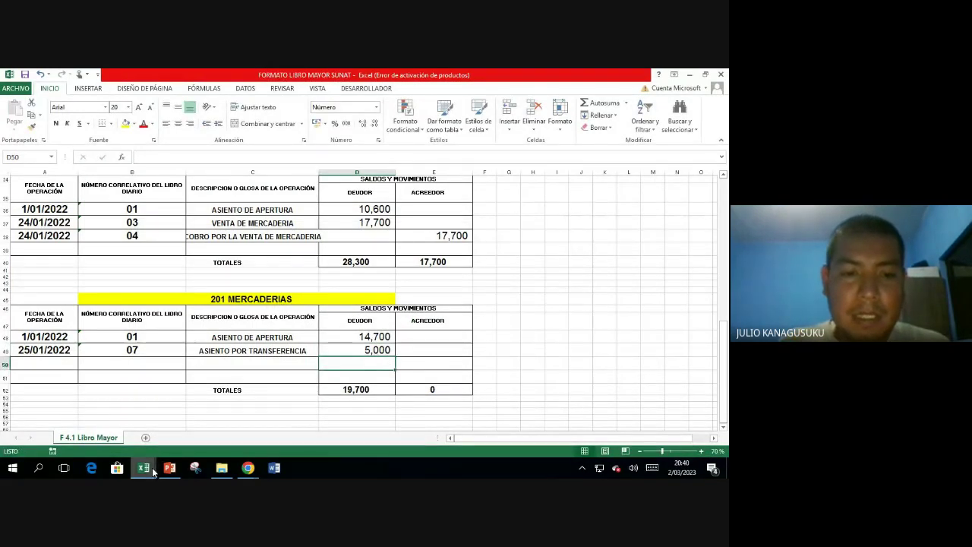
# Review entry 7's 611 account line in the Libro Diario, then return to the Libro Mayor
pyautogui.click(153, 472)
pyautogui.click(191, 448)
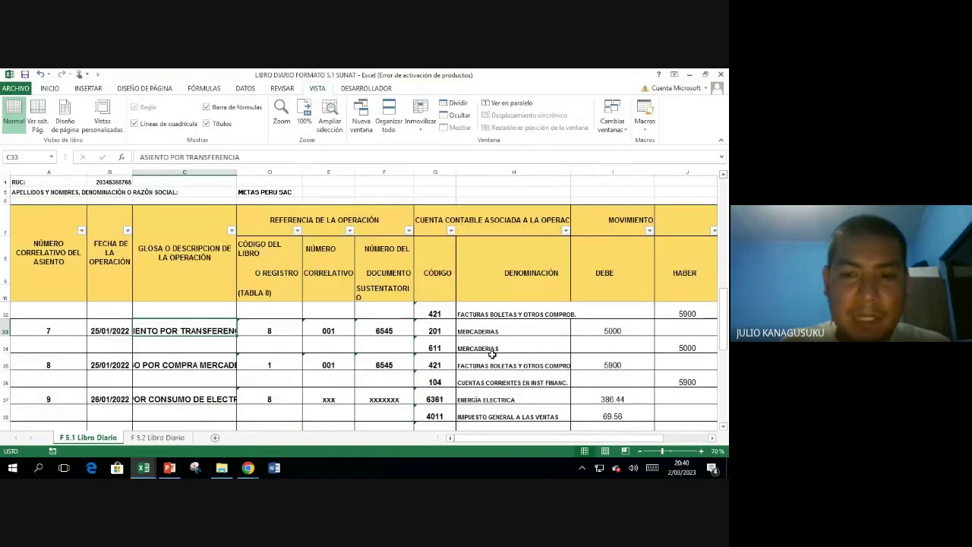
pyautogui.click(612, 348)
pyautogui.click(437, 348)
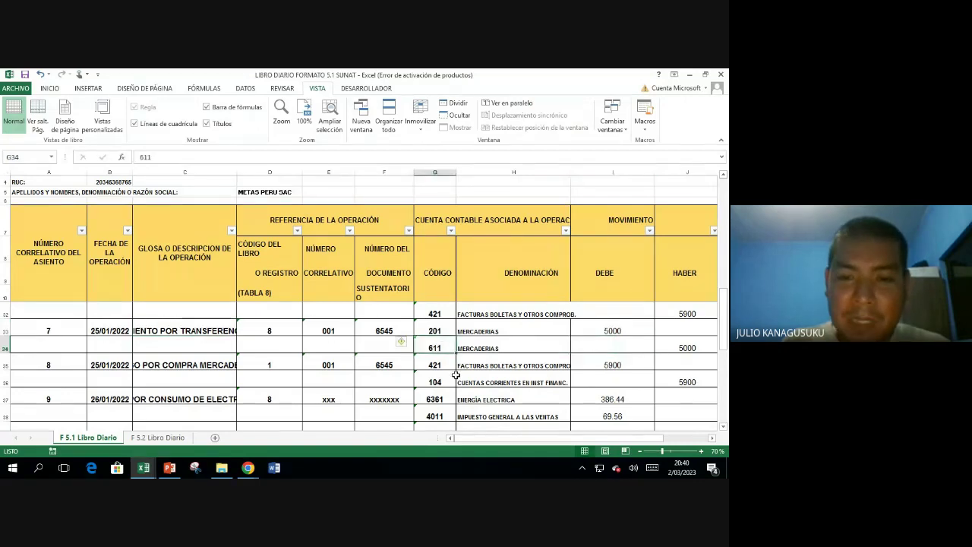
pyautogui.scroll(-1, 455, 375)
pyautogui.scroll(-1, 455, 374)
pyautogui.scroll(-1, 456, 375)
pyautogui.scroll(1, 456, 375)
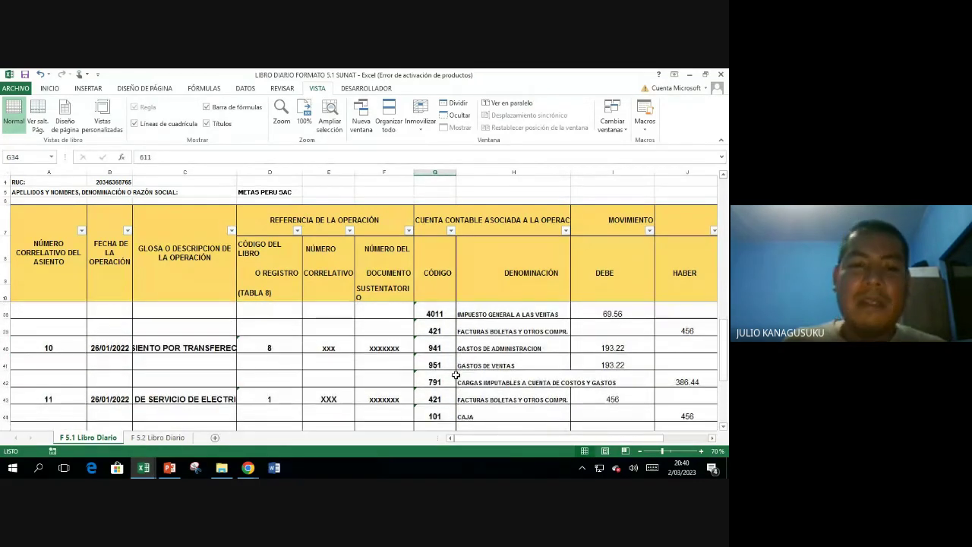
pyautogui.click(144, 467)
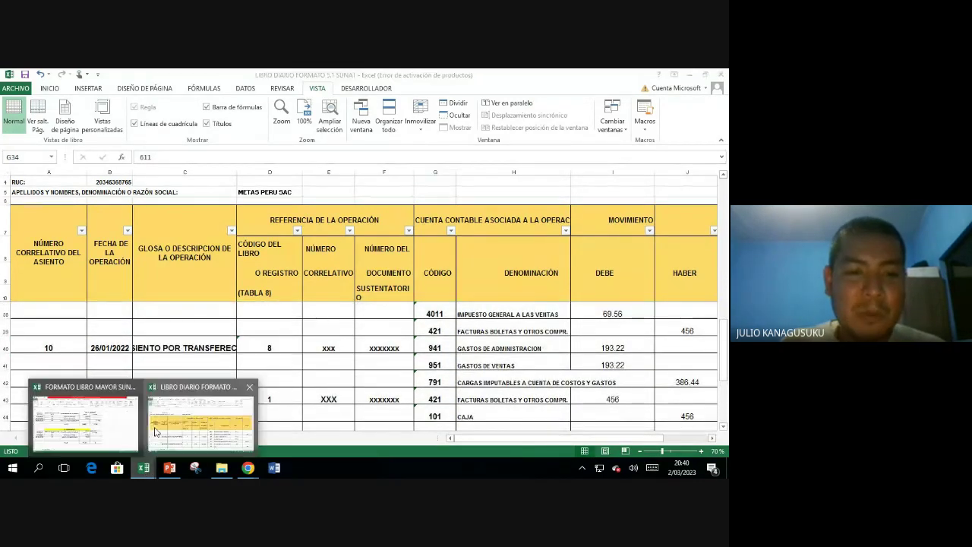
pyautogui.click(92, 426)
pyautogui.scroll(-1, 16, 319)
# Delete the empty row 50 from the 201 MERCADERIAS ledger
pyautogui.click(4, 325)
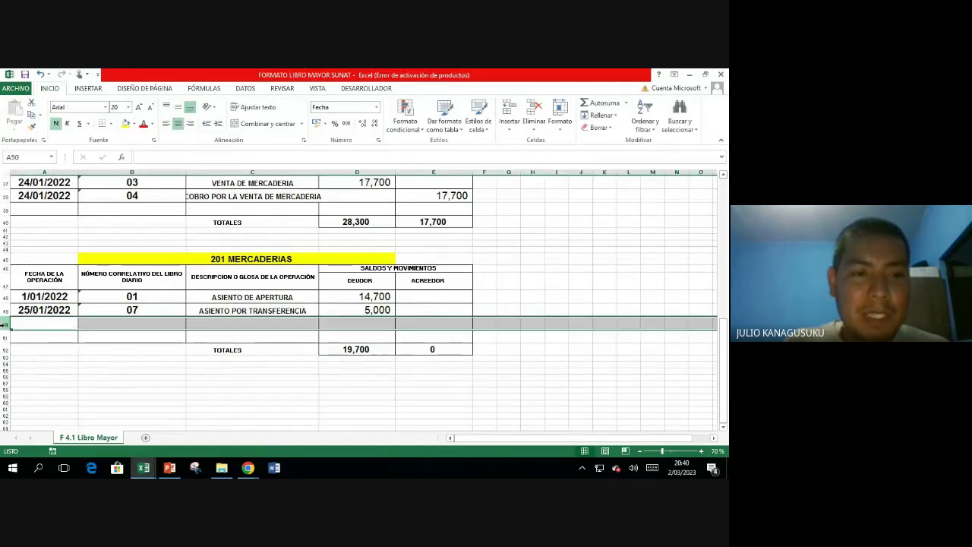
pyautogui.rightClick(4, 324)
pyautogui.click(47, 254)
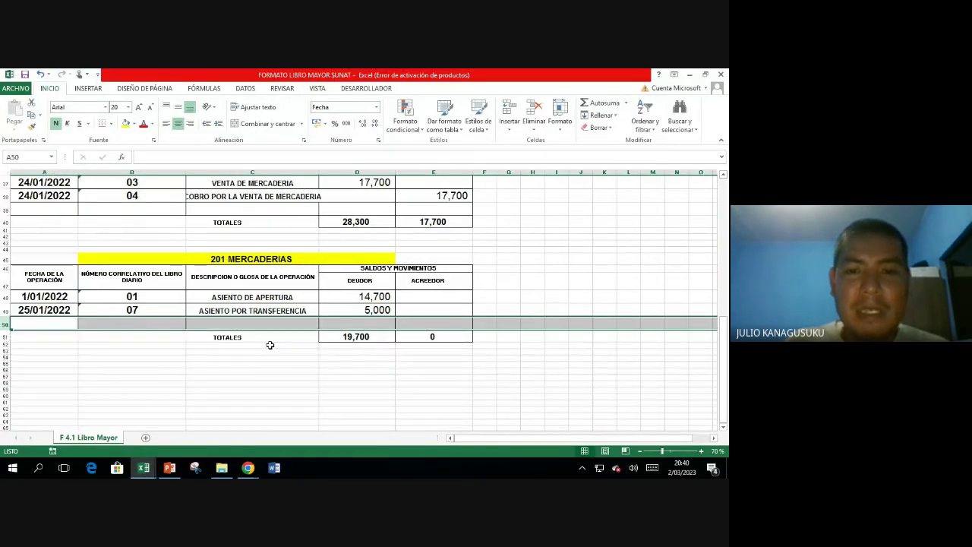
pyautogui.click(251, 363)
pyautogui.click(413, 356)
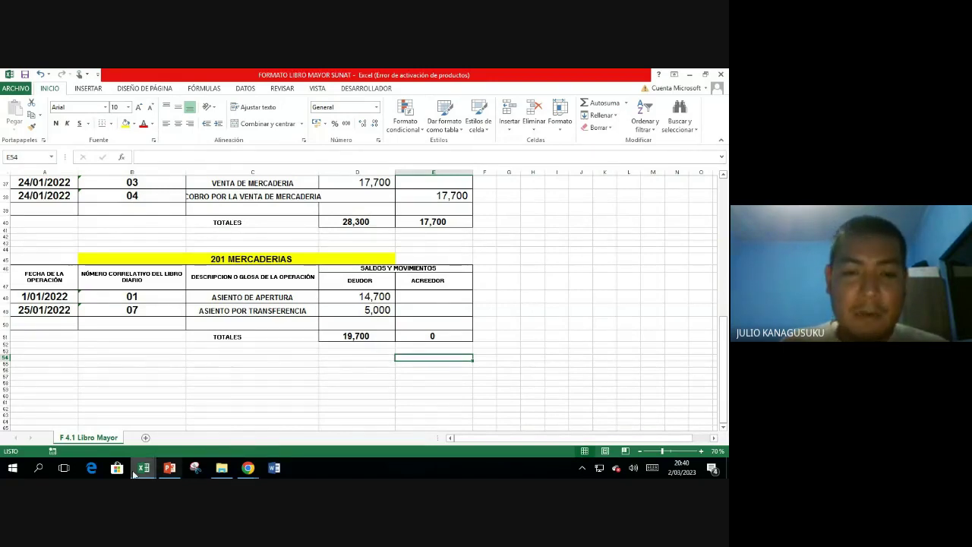
# Check the Libro Diario account filter and mark the 336 EQUIPOS DIVERSOS line
pyautogui.moveTo(146, 473)
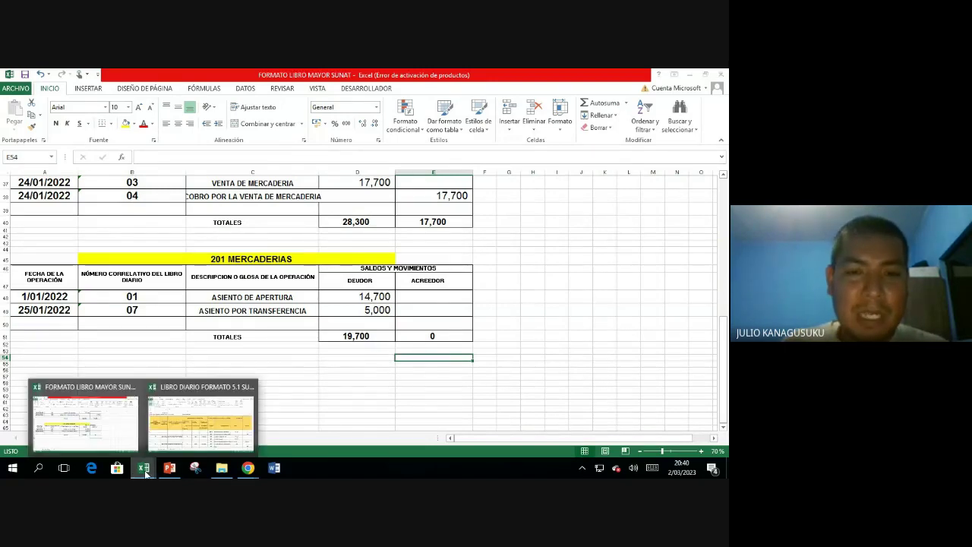
pyautogui.click(201, 417)
pyautogui.click(450, 230)
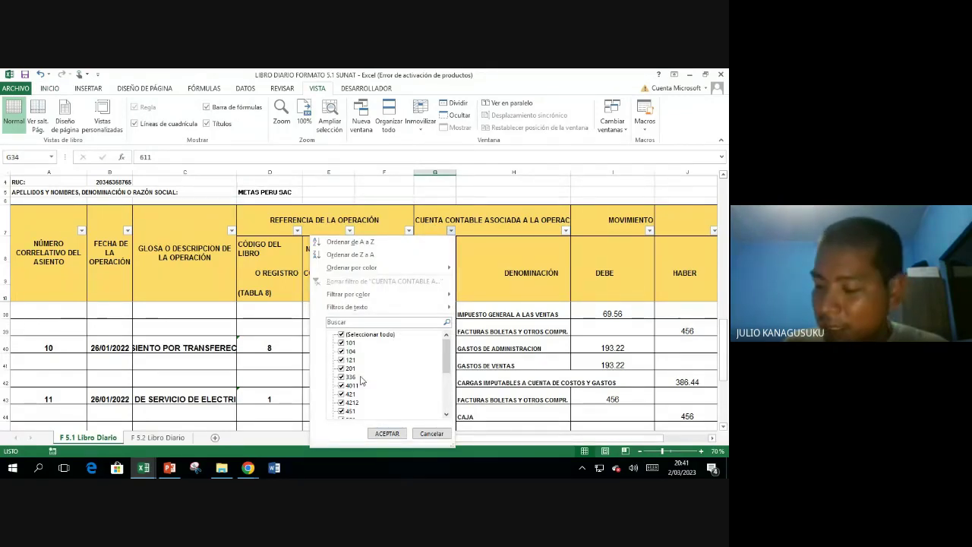
pyautogui.click(432, 434)
pyautogui.scroll(3, 477, 380)
pyautogui.scroll(3, 477, 376)
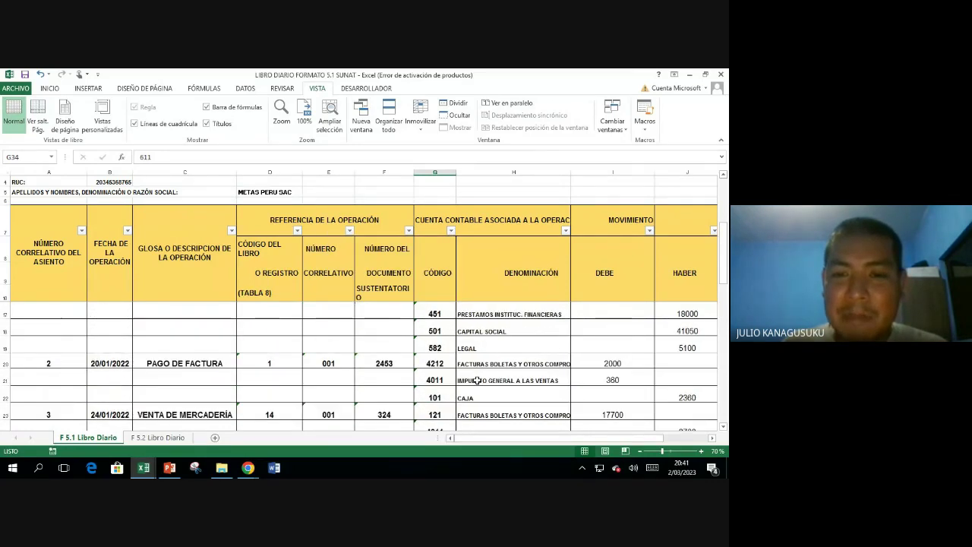
pyautogui.scroll(3, 477, 372)
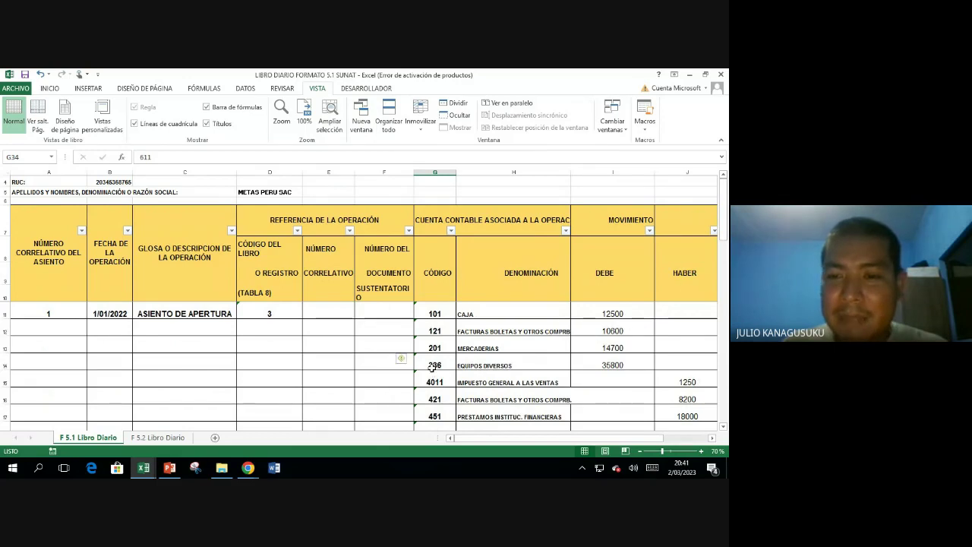
pyautogui.moveTo(436, 365); pyautogui.dragTo(615, 366)
pyautogui.click(444, 416)
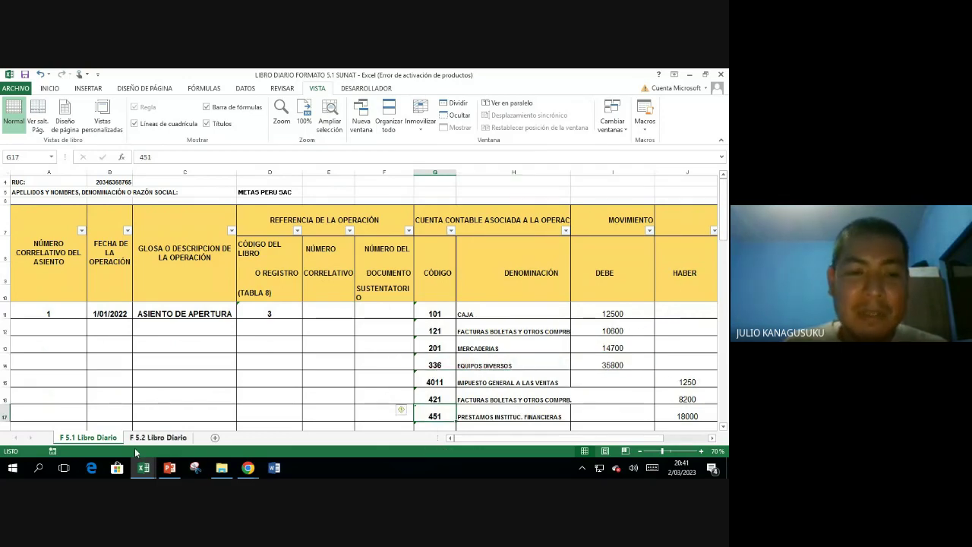
# Copy the 201 MERCADERIAS table, paste it at row 55, and make its header rows taller
pyautogui.moveTo(143, 467)
pyautogui.click(127, 429)
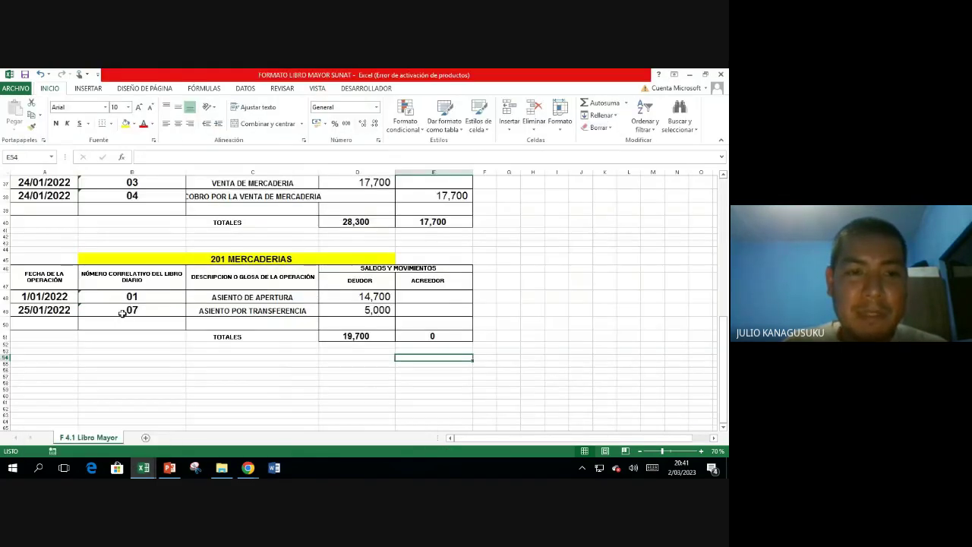
pyautogui.moveTo(59, 256); pyautogui.dragTo(449, 341)
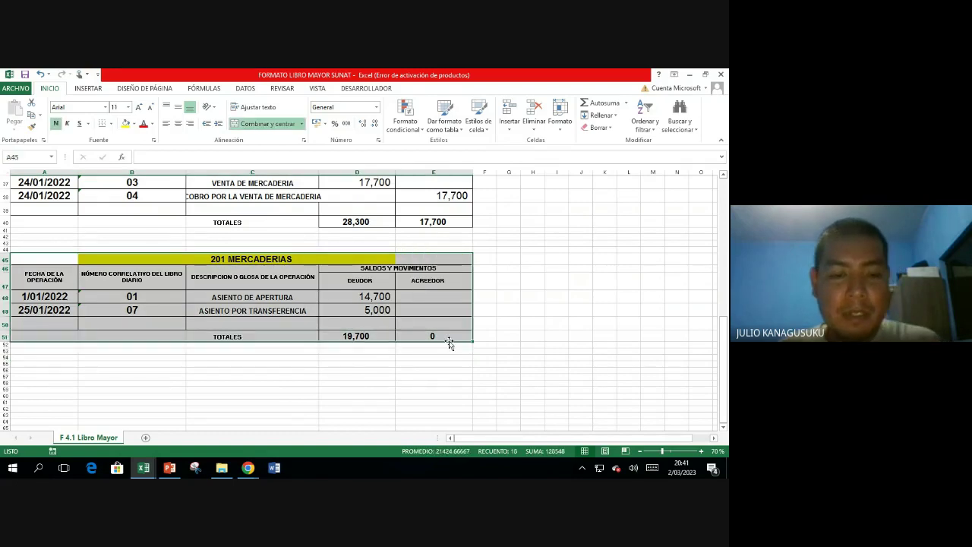
pyautogui.hotkey('ctrl', 'c')
pyautogui.click(58, 364)
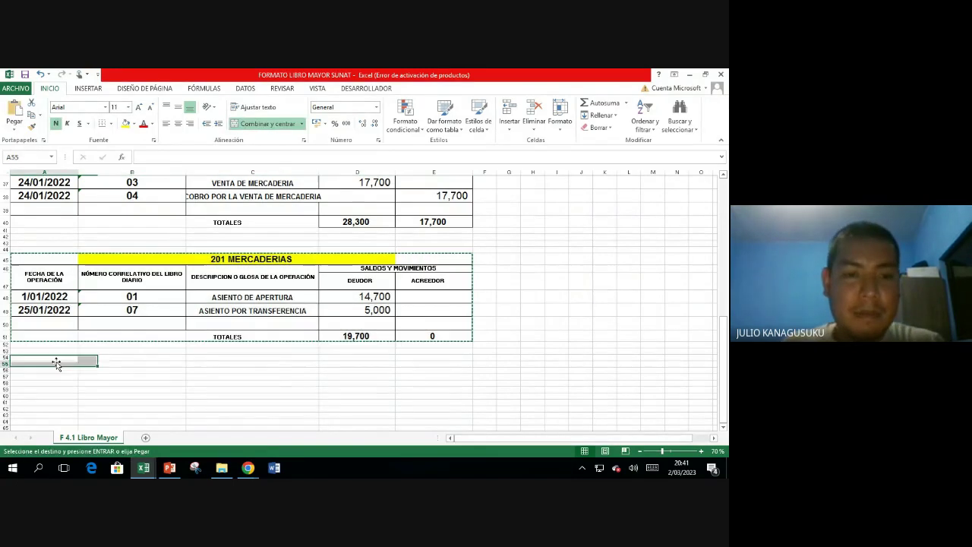
pyautogui.hotkey('ctrl', 'v')
pyautogui.scroll(-1, 121, 382)
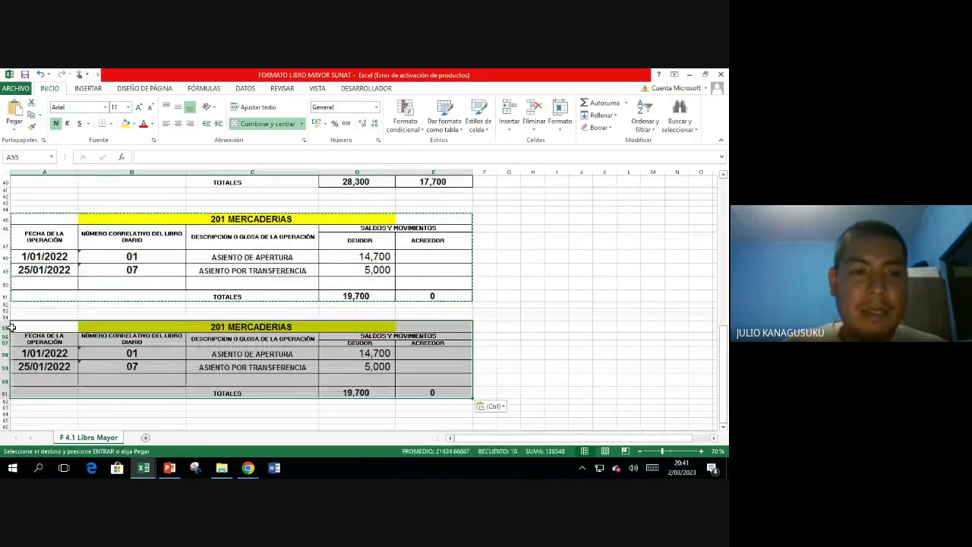
pyautogui.moveTo(3, 346); pyautogui.dragTo(4, 352)
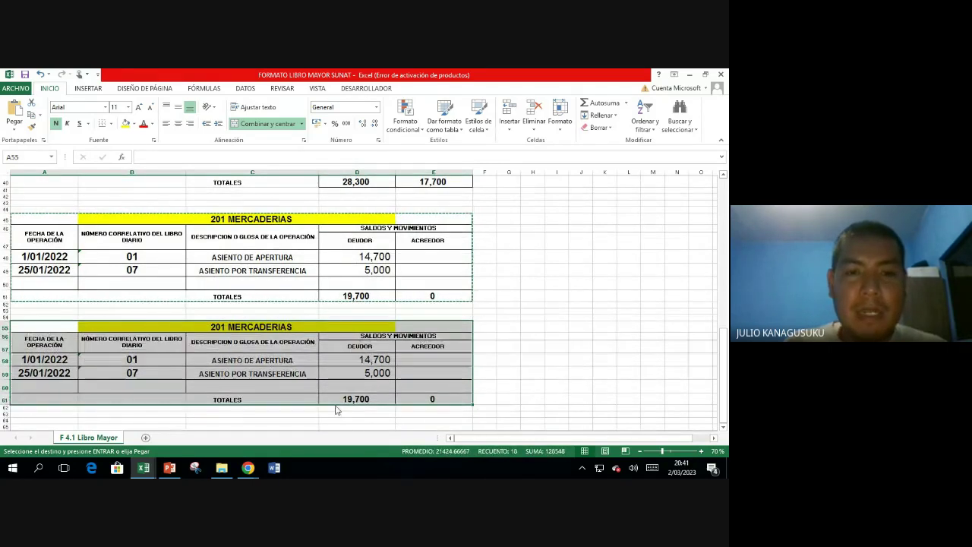
# Retitle the pasted table in C55 as 336 EQUIPOS DIVERSOS
pyautogui.click(241, 325)
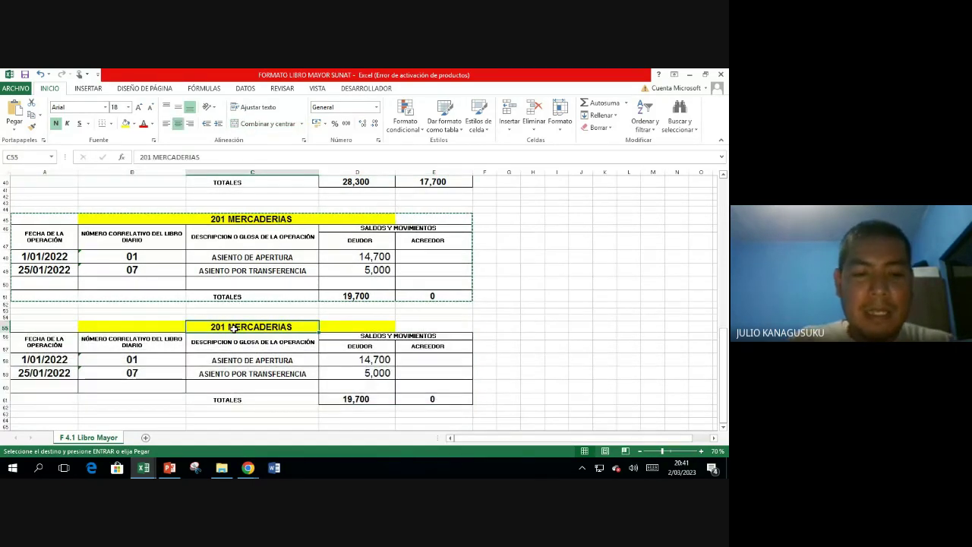
pyautogui.write('336 I')
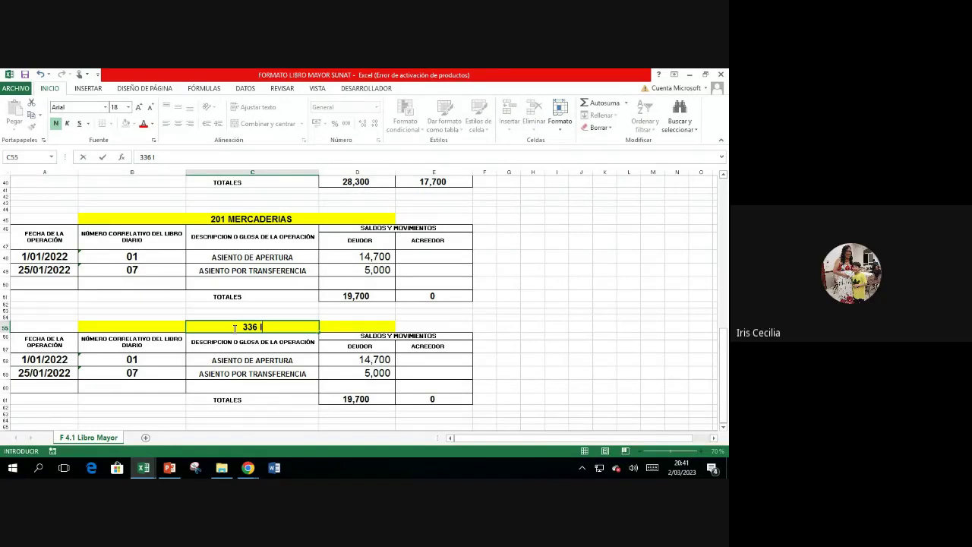
pyautogui.press('BackSpace')
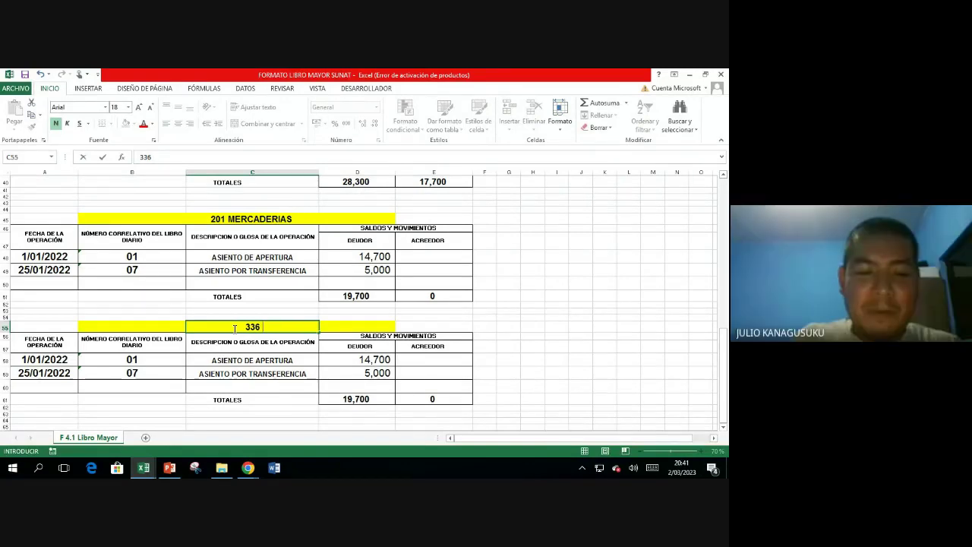
pyautogui.write('EQUIPOS D')
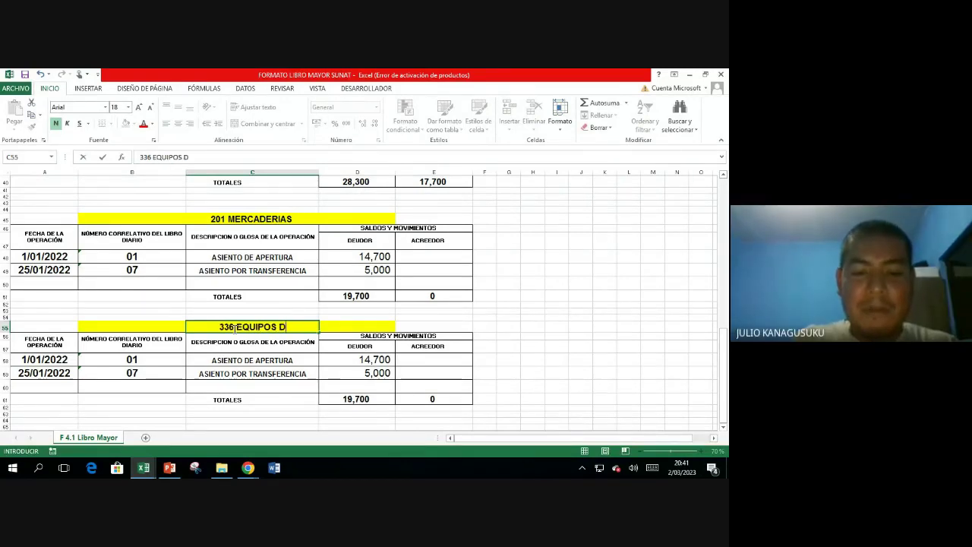
pyautogui.write('IVERSOS')
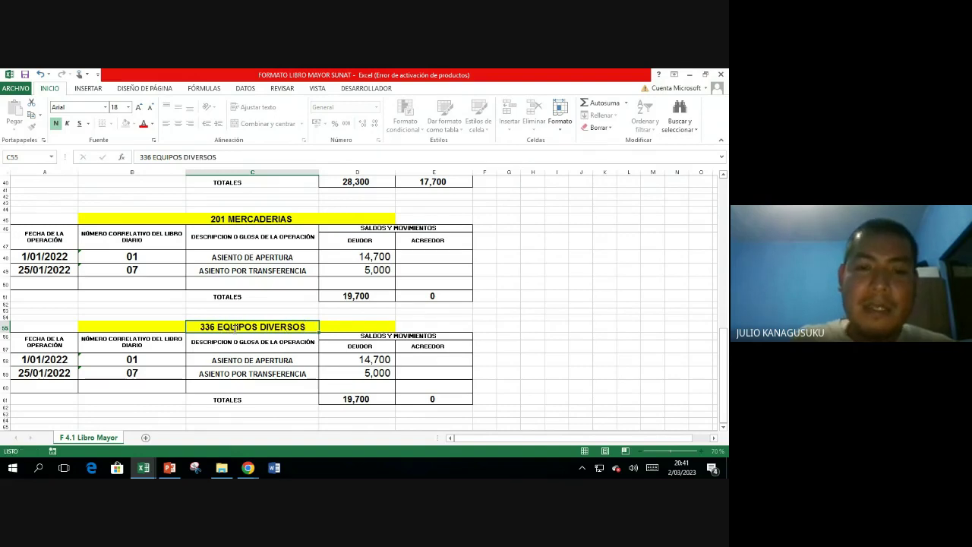
pyautogui.press('Return')
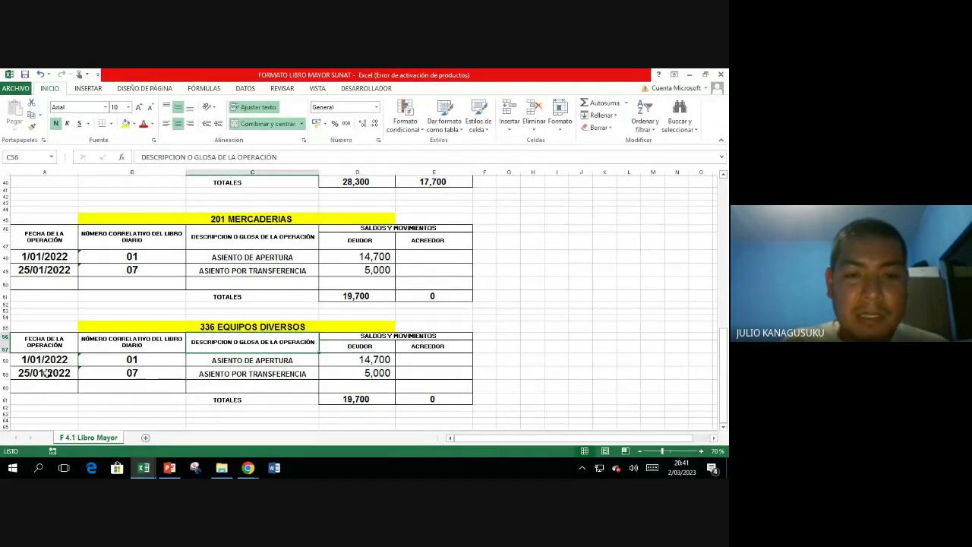
# Clear row 59's entry and change the D58 debit to 35,800 after checking the Libro Diario
pyautogui.moveTo(45, 373); pyautogui.dragTo(398, 372)
pyautogui.press('Delete')
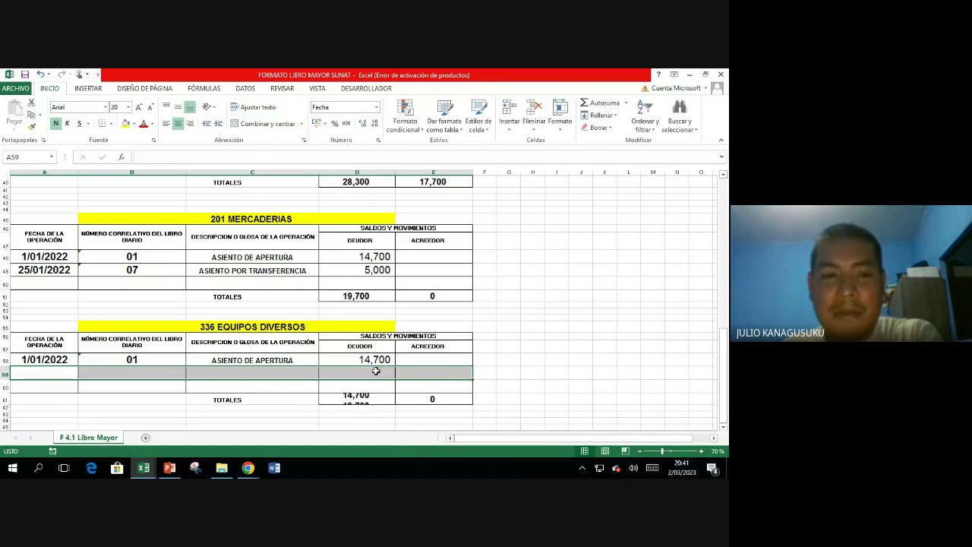
pyautogui.click(354, 359)
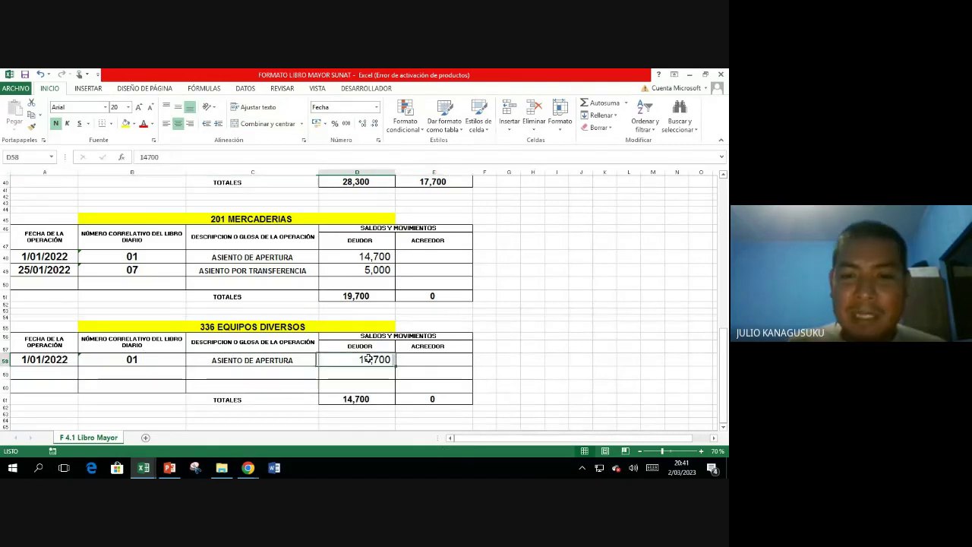
pyautogui.moveTo(145, 471)
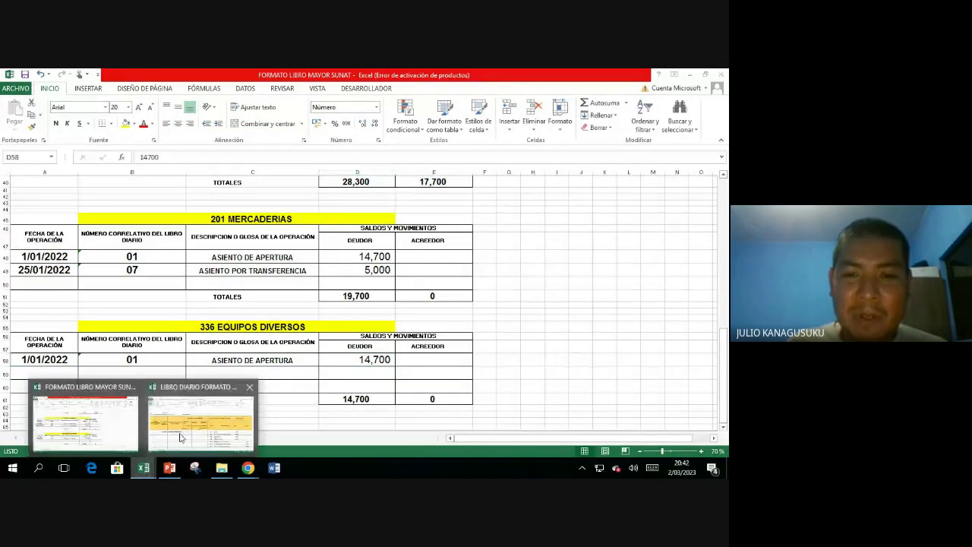
pyautogui.click(194, 427)
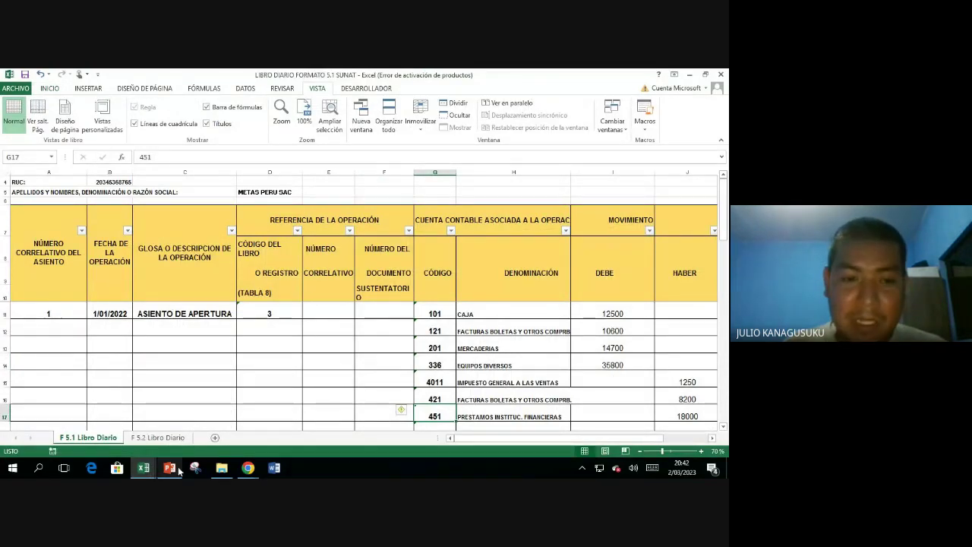
pyautogui.moveTo(143, 467)
pyautogui.click(90, 428)
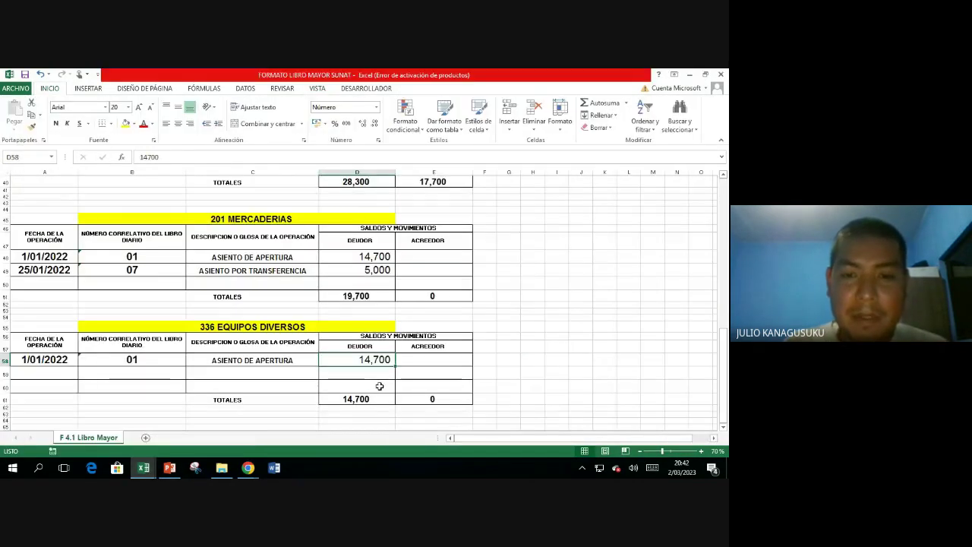
pyautogui.write('358')
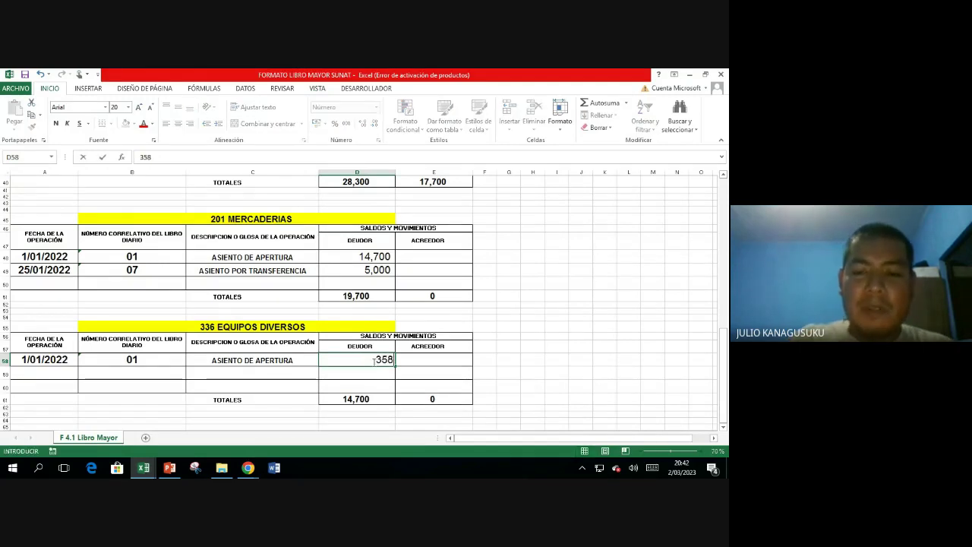
pyautogui.press('Return')
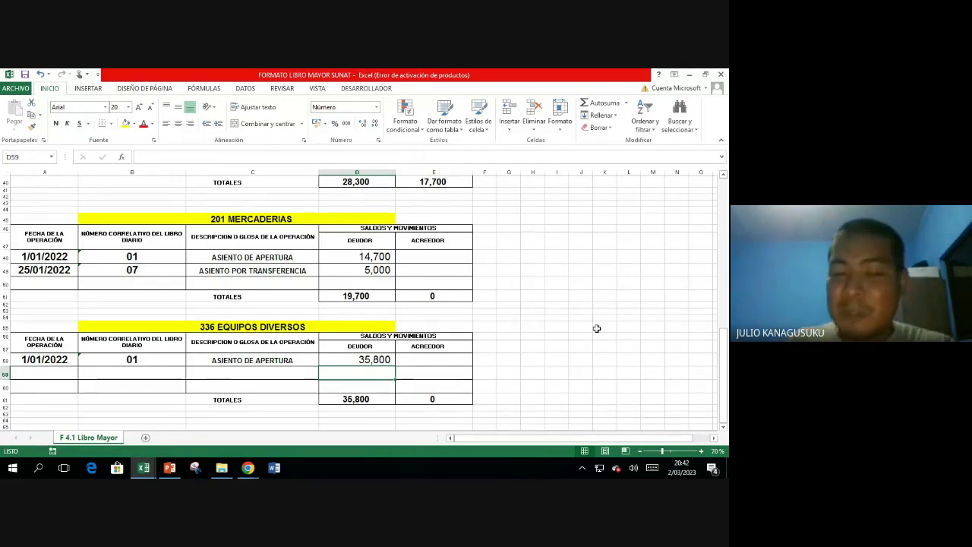
# Switch from the Libro Mayor to the LIBRO DIARIO FORMATO 5.1 workbook window
pyautogui.click(532, 360)
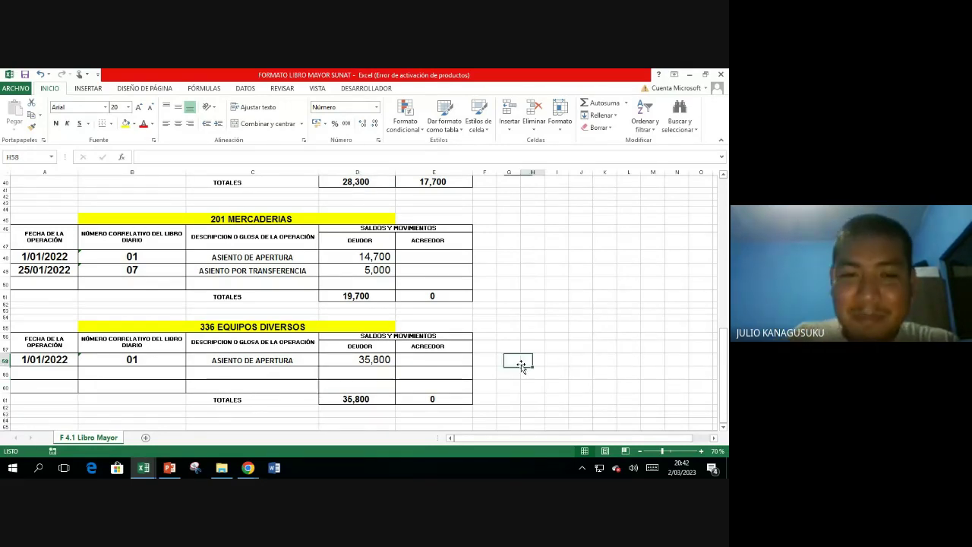
pyautogui.scroll(-1, 483, 367)
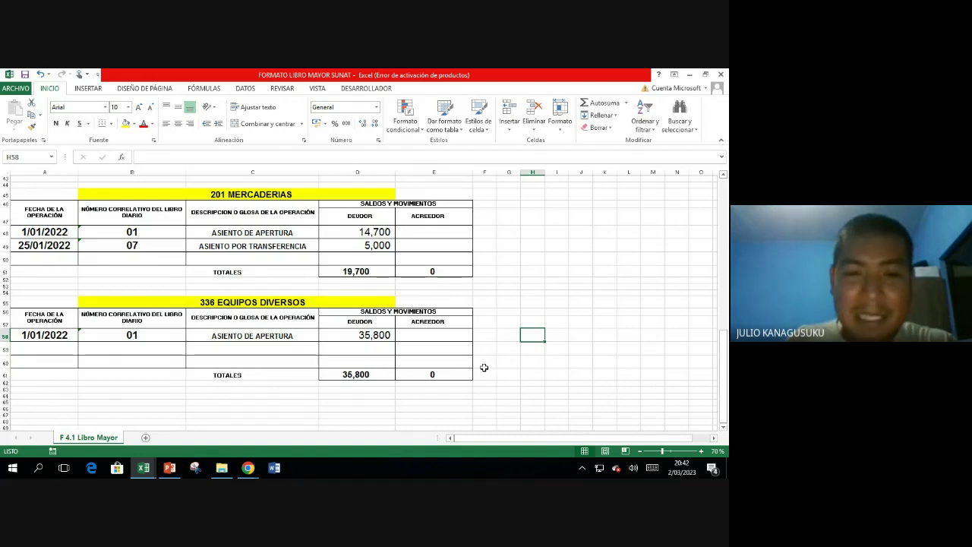
pyautogui.click(288, 395)
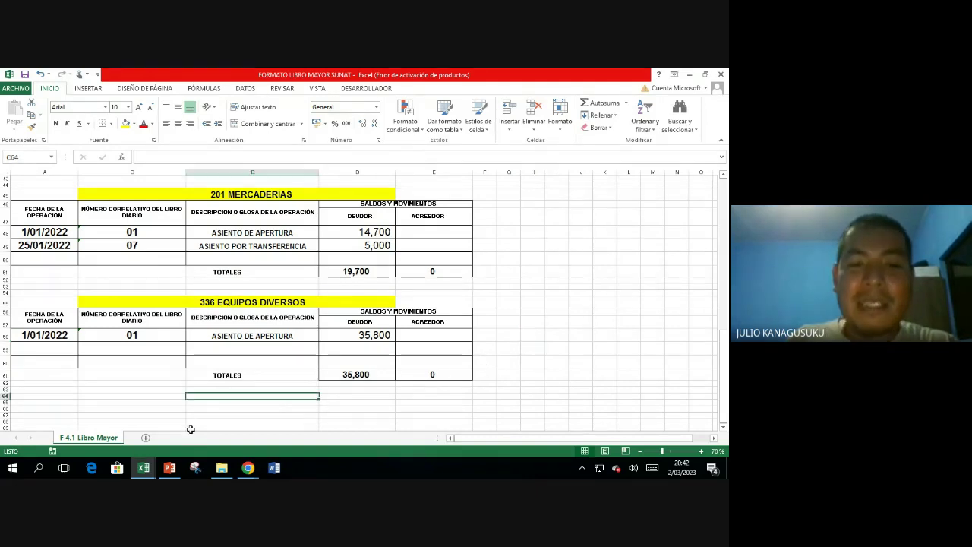
pyautogui.click(322, 390)
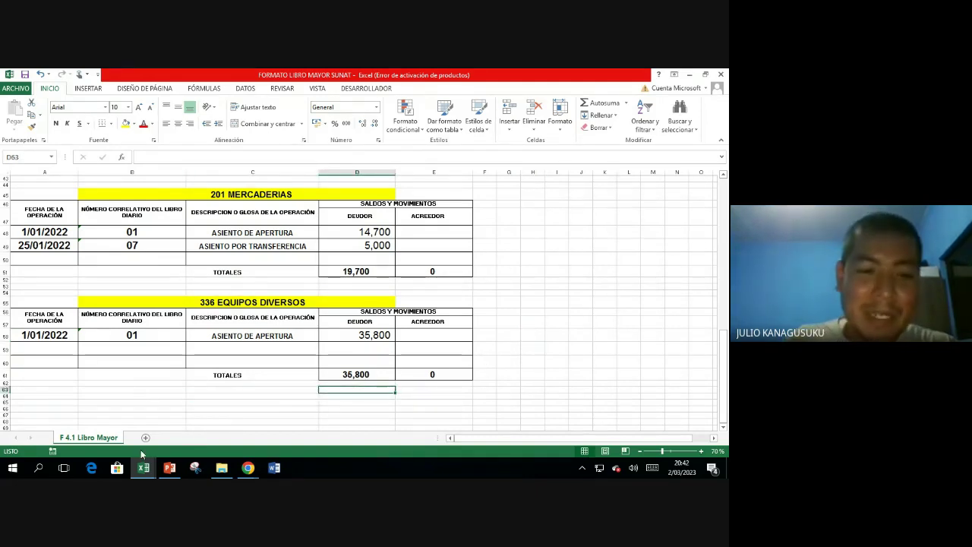
pyautogui.click(144, 467)
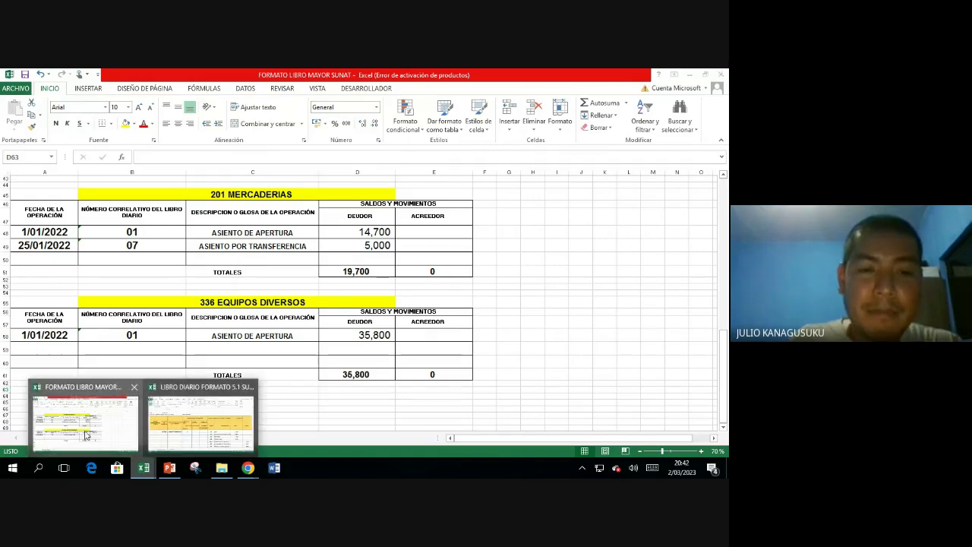
pyautogui.click(86, 435)
pyautogui.click(143, 467)
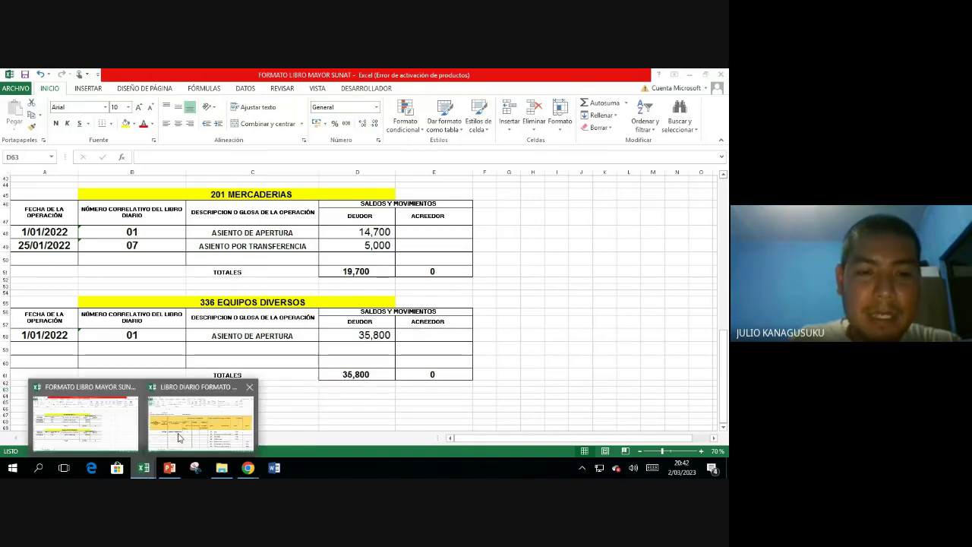
pyautogui.click(235, 395)
# Select the opening entry's number, date and description in row 11 and drag them downward
pyautogui.scroll(1, 246, 365)
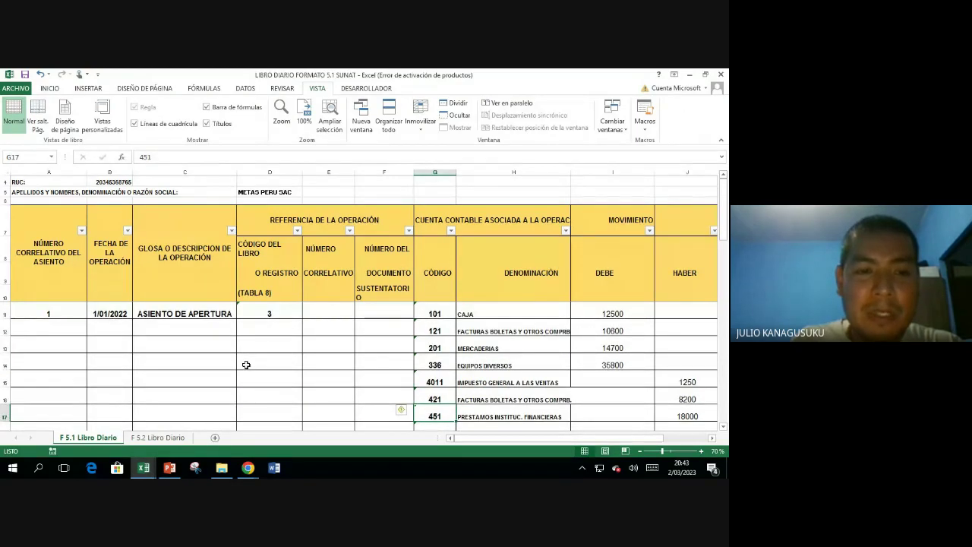
pyautogui.click(50, 313)
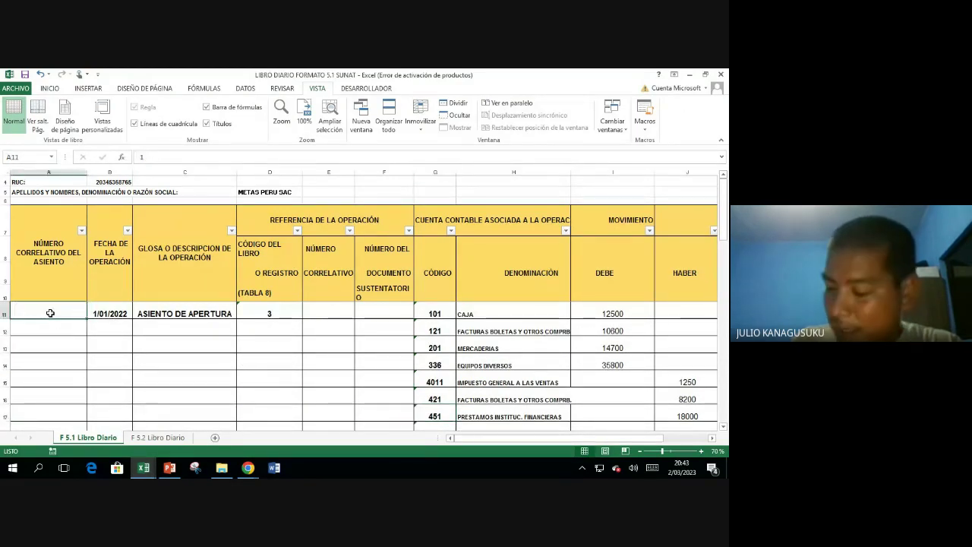
pyautogui.click(110, 344)
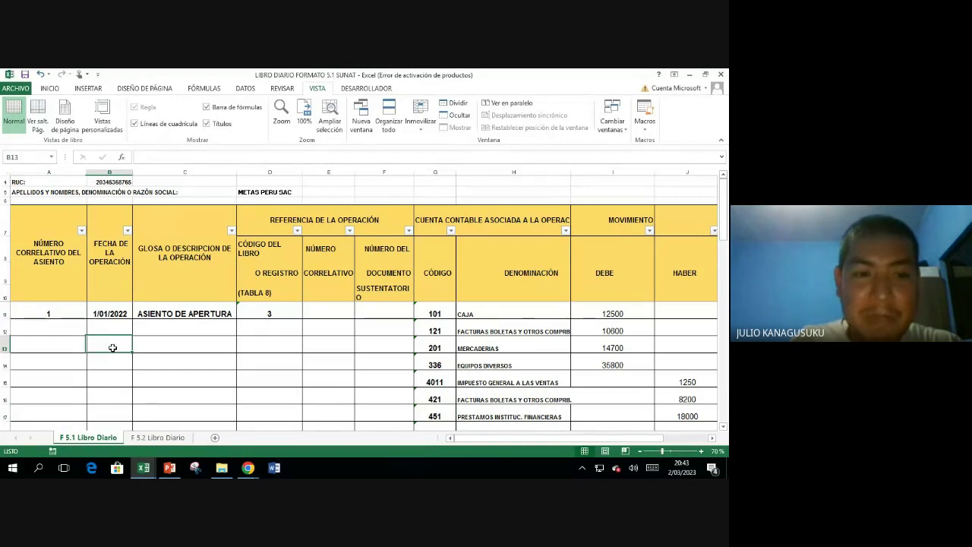
pyautogui.click(62, 312)
pyautogui.scroll(-3, 63, 313)
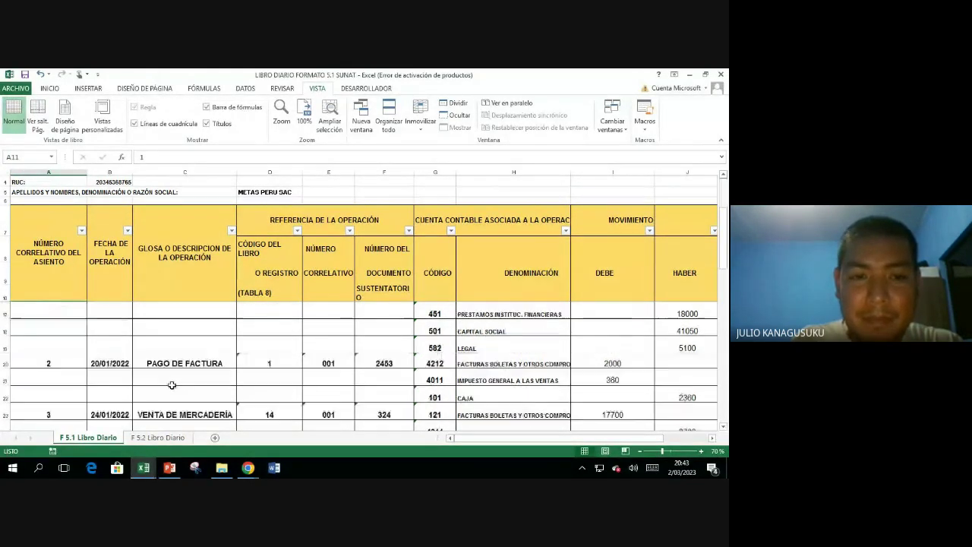
pyautogui.scroll(3, 147, 378)
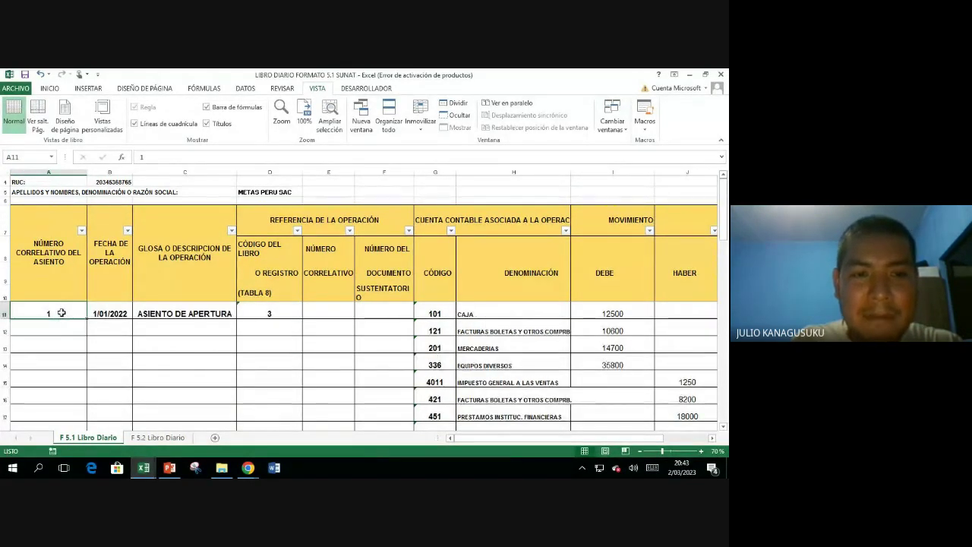
pyautogui.moveTo(62, 313); pyautogui.dragTo(228, 315)
pyautogui.scroll(-3, 236, 362)
pyautogui.scroll(3, 236, 361)
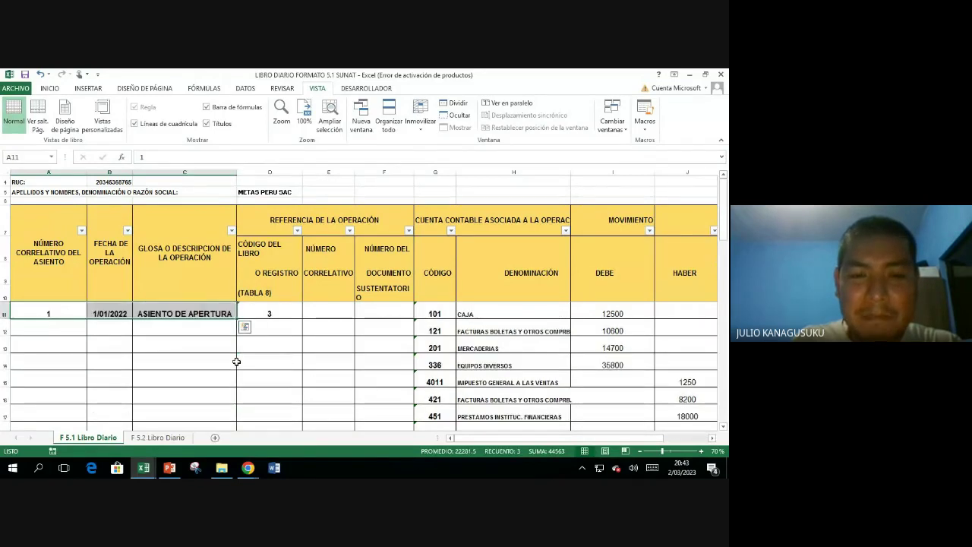
pyautogui.scroll(-3, 236, 362)
pyautogui.scroll(3, 236, 362)
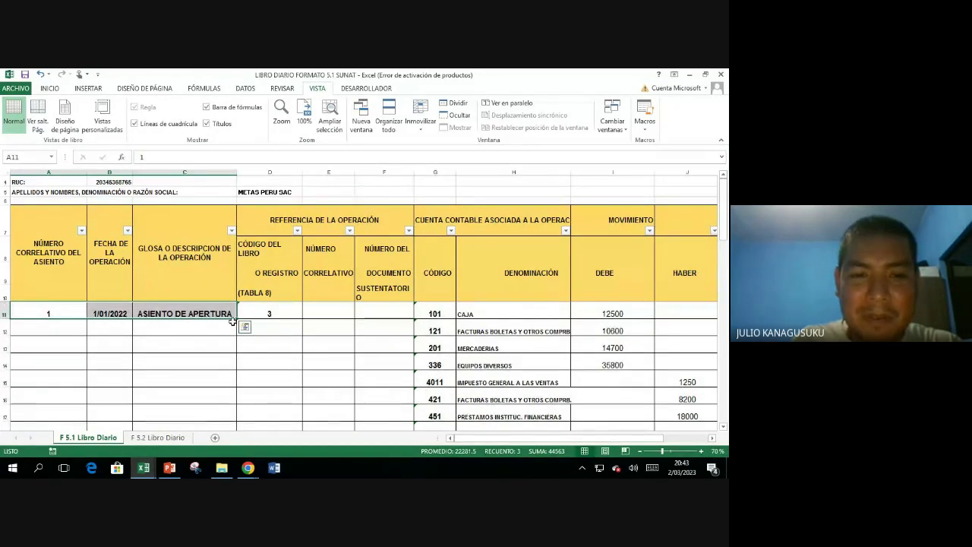
pyautogui.moveTo(237, 316); pyautogui.dragTo(240, 336)
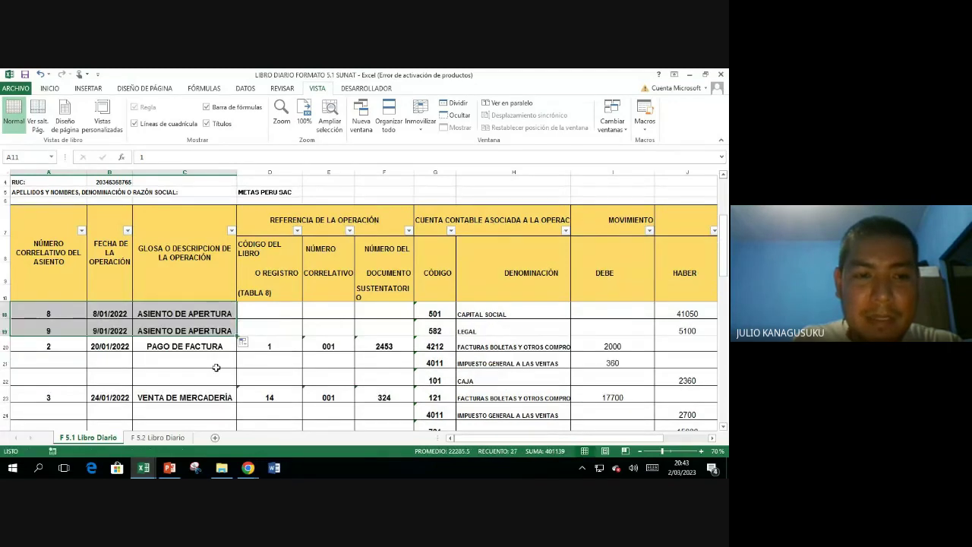
# Copy entry number 1 from A11 into A12 and fill it down the opening-entry rows
pyautogui.scroll(3, 217, 369)
pyautogui.click(61, 313)
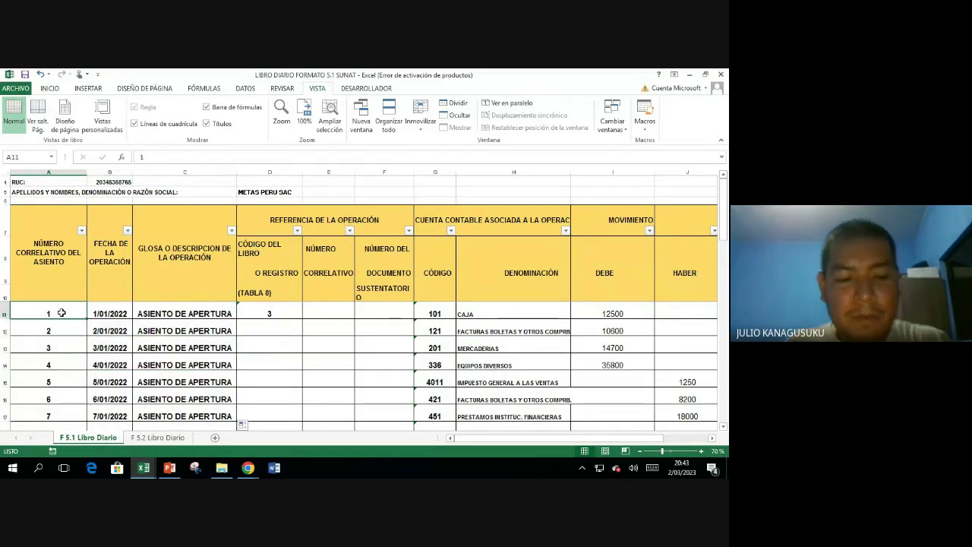
pyautogui.hotkey('ctrl', 'c')
pyautogui.click(67, 330)
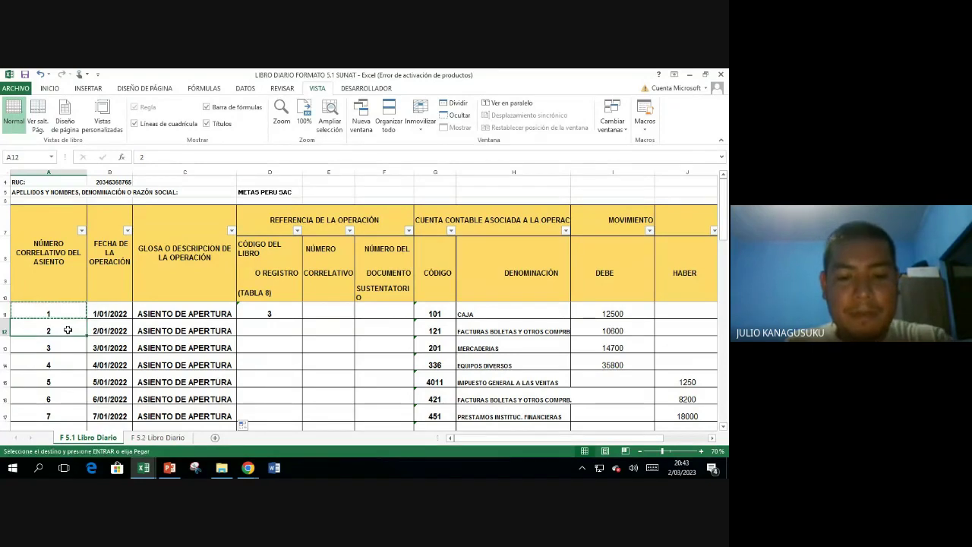
pyautogui.hotkey('ctrl', 'v')
pyautogui.moveTo(74, 312)
pyautogui.mouseDown()
pyautogui.moveTo(79, 453)
pyautogui.moveTo(95, 324)
pyautogui.mouseUp()
# Paste the opening date 1/01/2022 from B11 into the remaining opening-entry date cells
pyautogui.scroll(3, 207, 382)
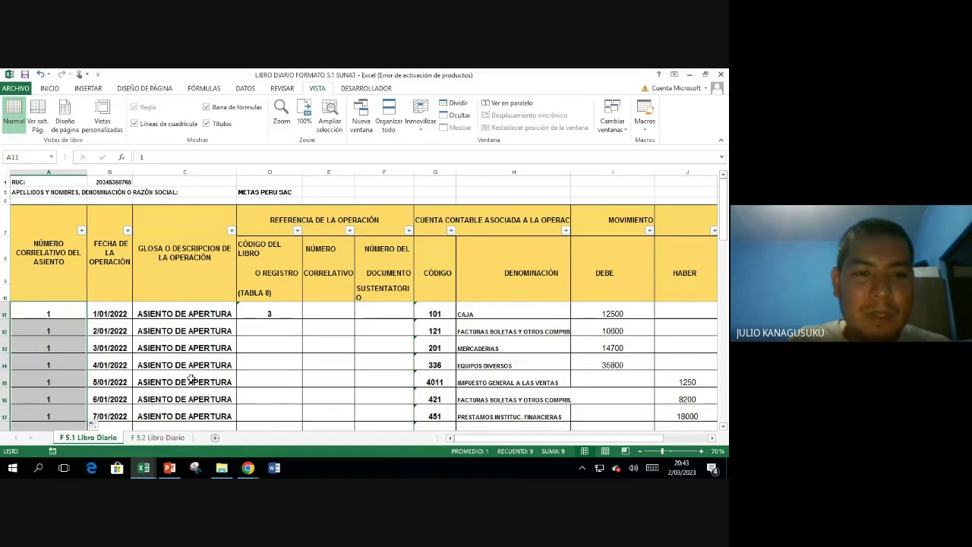
pyautogui.click(119, 311)
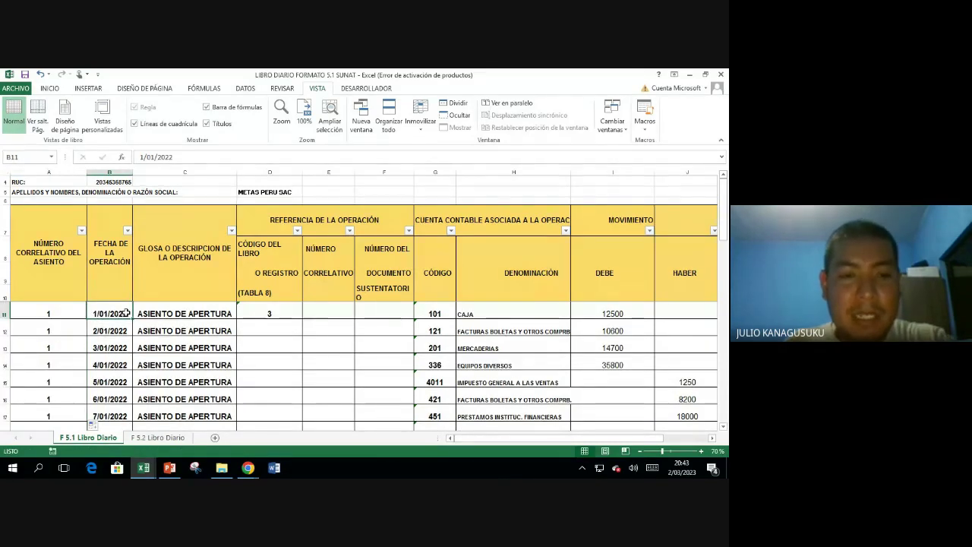
pyautogui.hotkey('ctrl', 'c')
pyautogui.moveTo(125, 325)
pyautogui.mouseDown()
pyautogui.moveTo(123, 444)
pyautogui.moveTo(122, 392)
pyautogui.mouseUp()
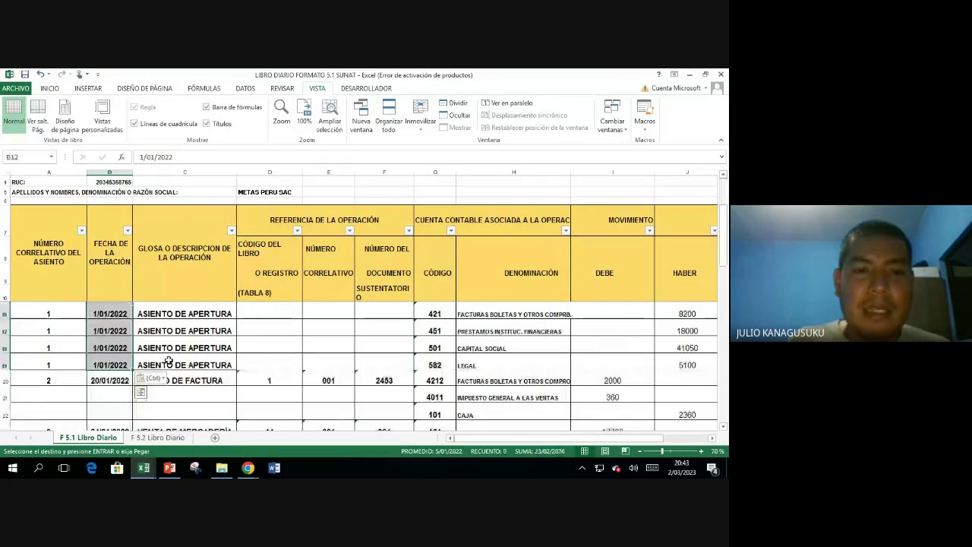
pyautogui.hotkey('ctrl', 'v')
pyautogui.scroll(2, 193, 357)
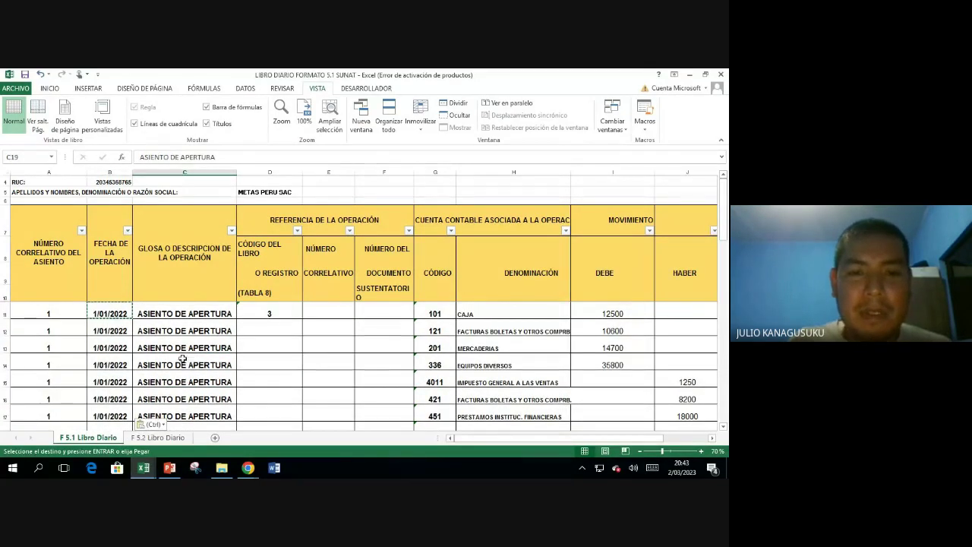
# Repeat entry 2's number, date and description on its two blank rows
pyautogui.scroll(-2, 186, 358)
pyautogui.scroll(-1, 182, 359)
pyautogui.scroll(-1, 182, 358)
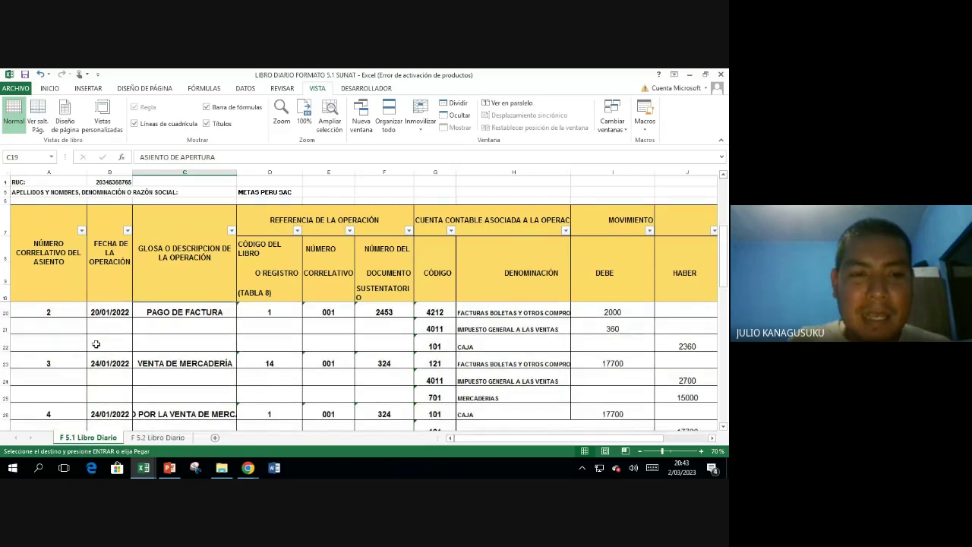
pyautogui.moveTo(69, 317); pyautogui.dragTo(187, 306)
pyautogui.scroll(2, 114, 316)
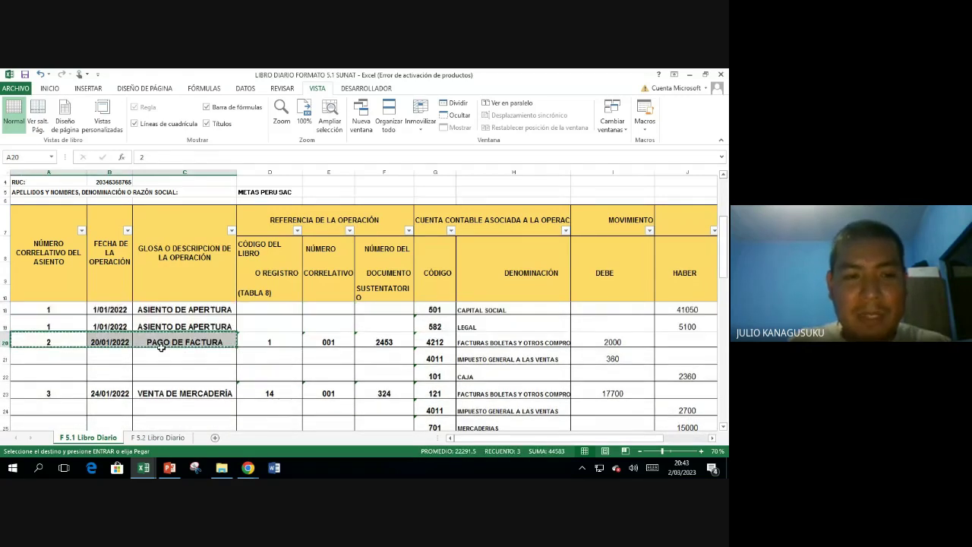
pyautogui.scroll(-2, 62, 320)
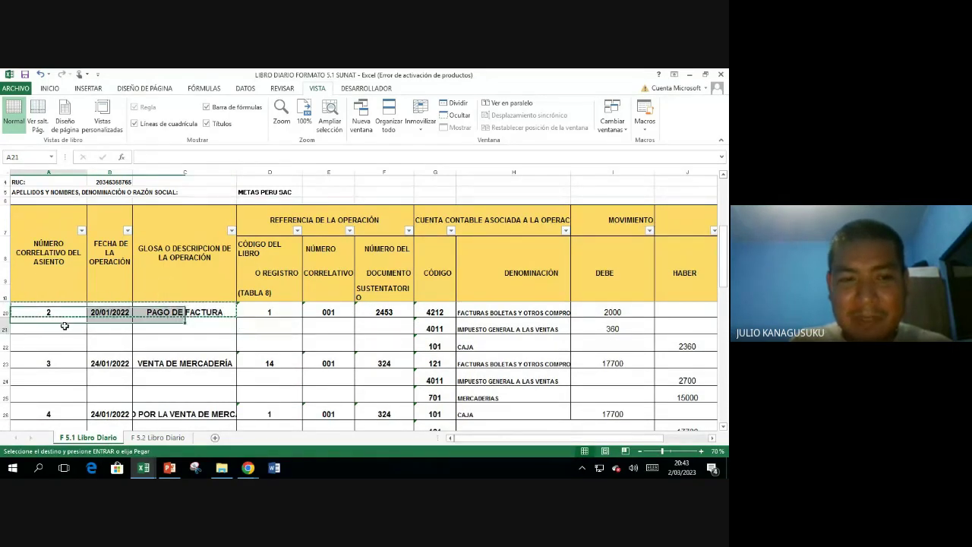
pyautogui.moveTo(85, 325); pyautogui.dragTo(175, 346)
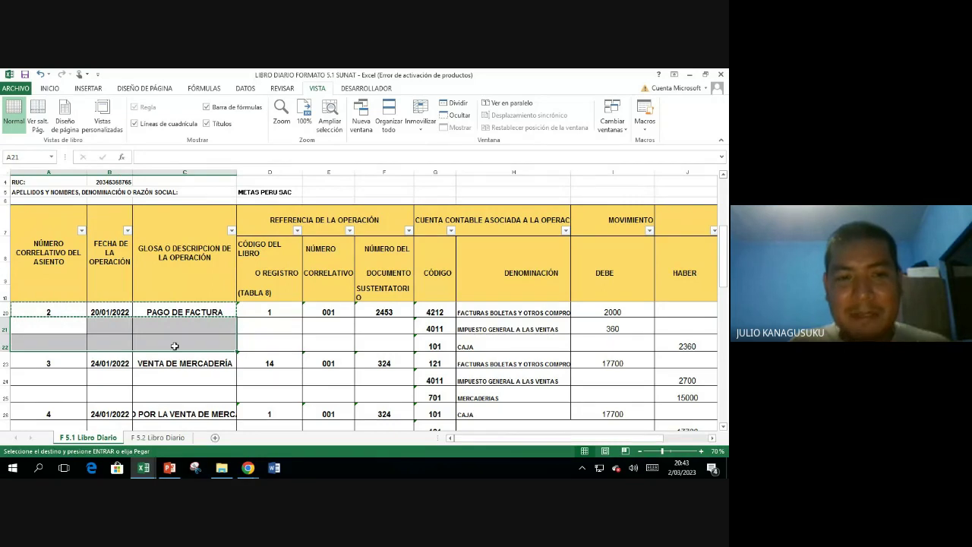
pyautogui.hotkey('ctrl', 'v')
# Copy entry 3's number, date and description onto its two blank rows
pyautogui.scroll(-2, 191, 355)
pyautogui.scroll(1, 167, 380)
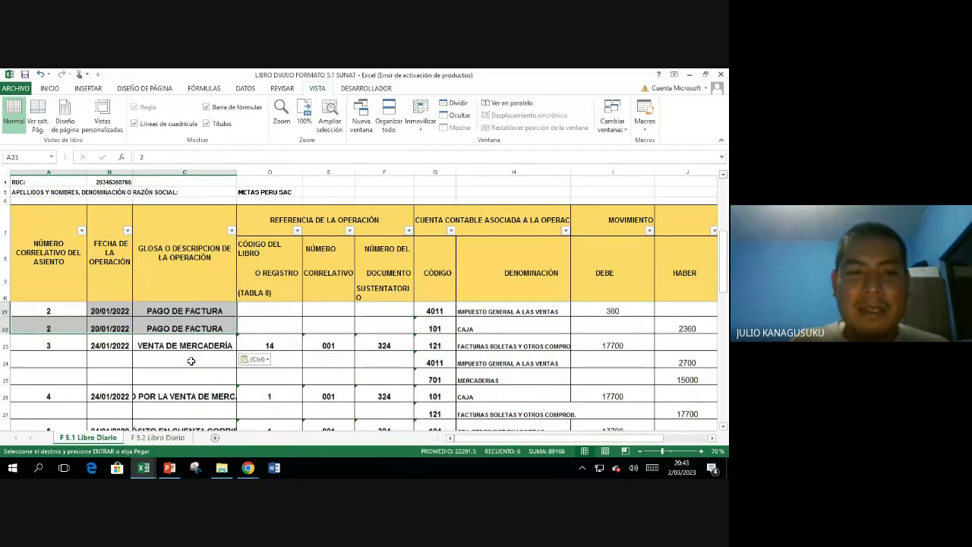
pyautogui.scroll(1, 155, 393)
pyautogui.moveTo(63, 367); pyautogui.dragTo(171, 364)
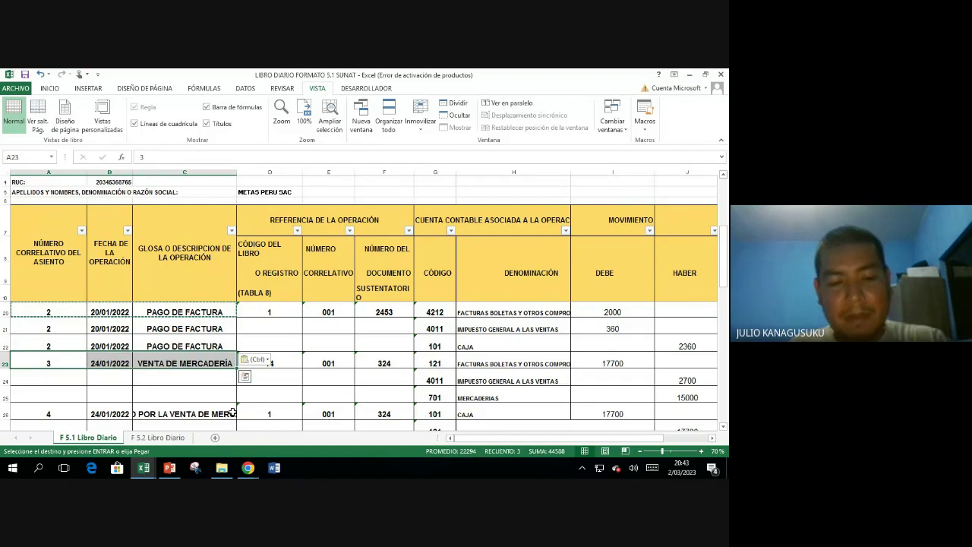
pyautogui.hotkey('ctrl', 'c')
pyautogui.moveTo(45, 379); pyautogui.dragTo(156, 396)
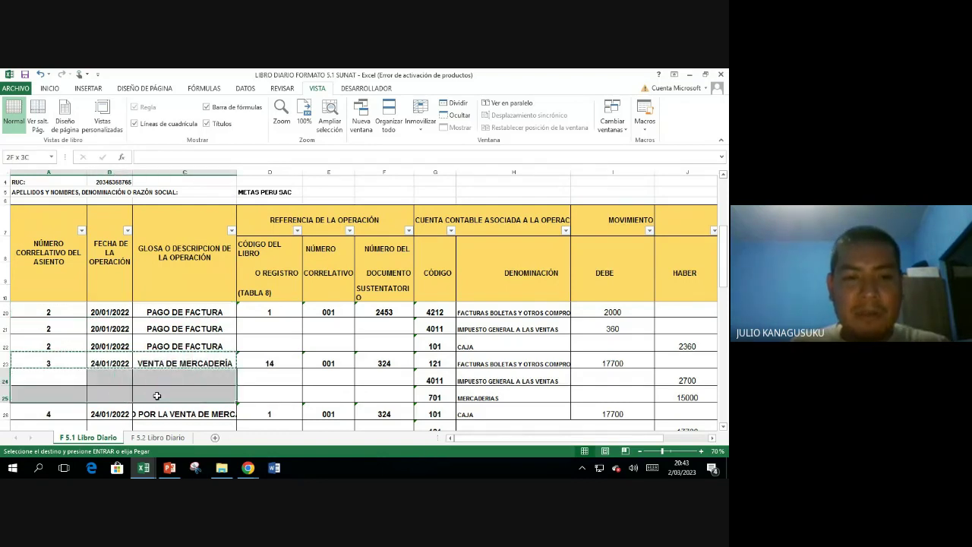
pyautogui.hotkey('ctrl', 'v')
# Fill entry 4's blank row with its details, then copy entry 5's number, date and description
pyautogui.scroll(-1, 157, 396)
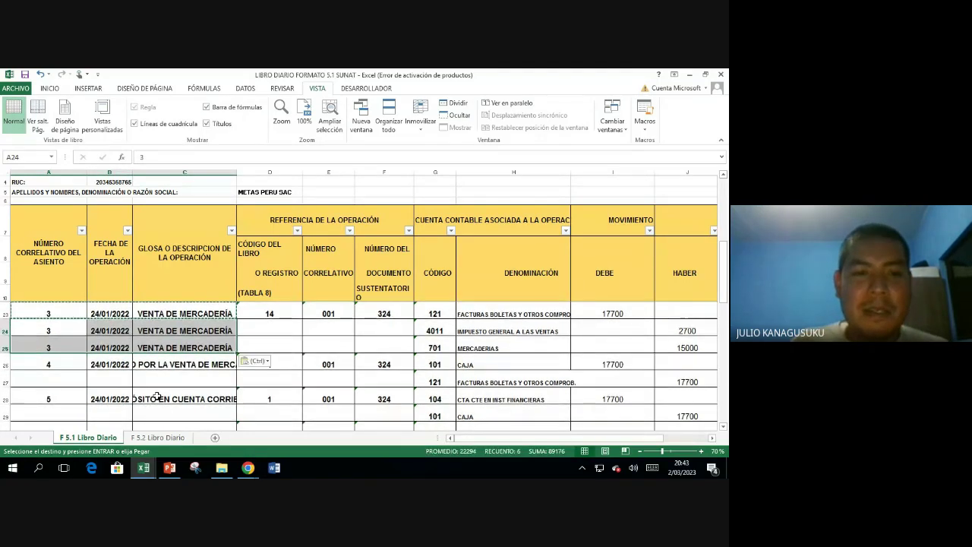
pyautogui.moveTo(59, 364); pyautogui.dragTo(169, 364)
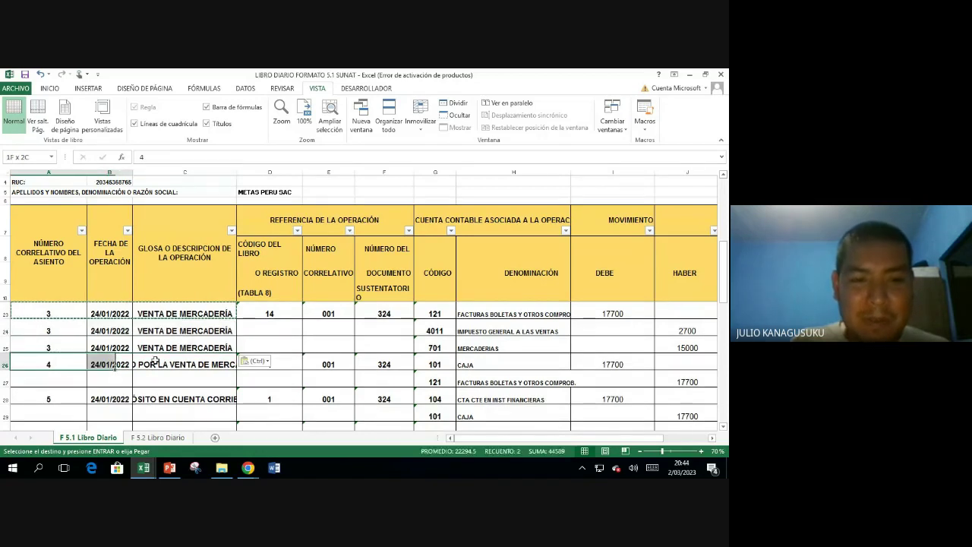
pyautogui.hotkey('ctrl', 'c')
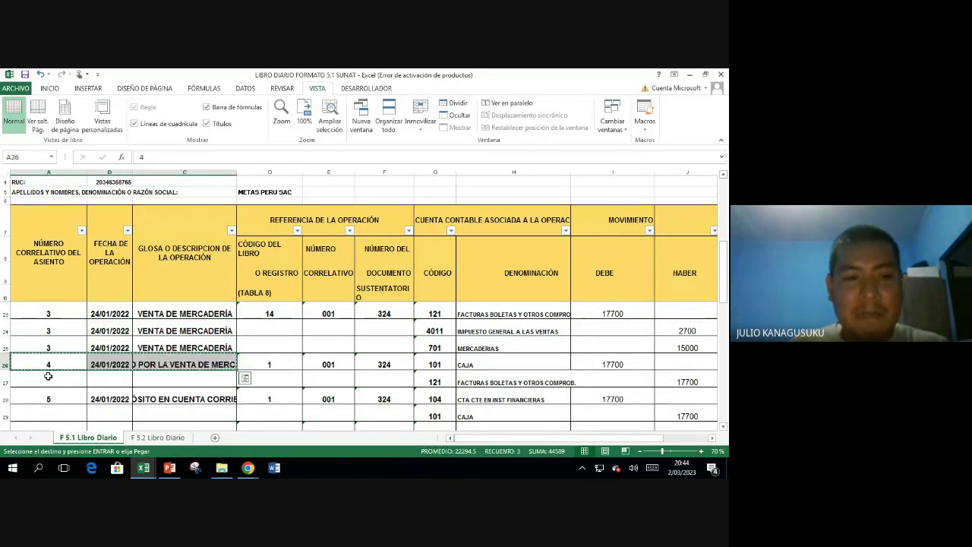
pyautogui.moveTo(45, 379); pyautogui.dragTo(157, 378)
pyautogui.hotkey('ctrl', 'v')
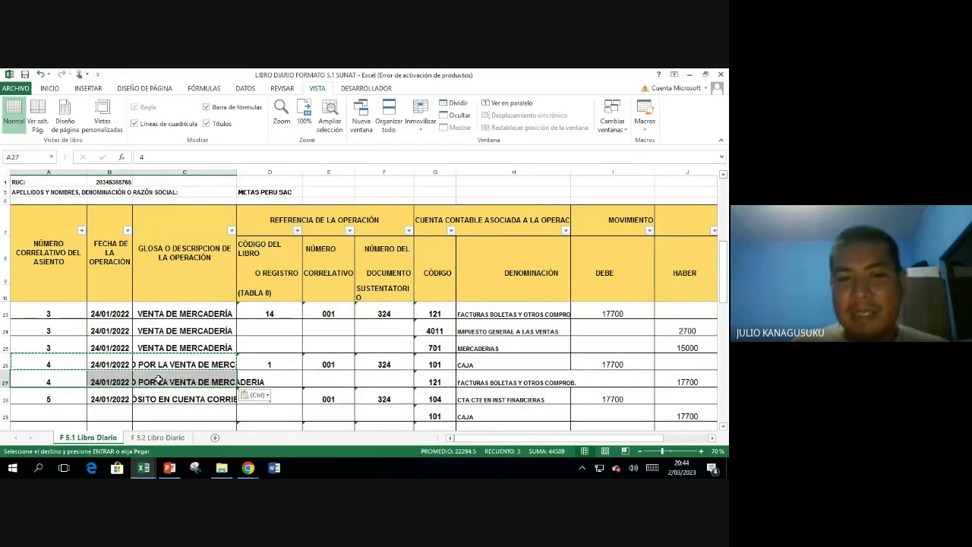
pyautogui.scroll(-1, 157, 379)
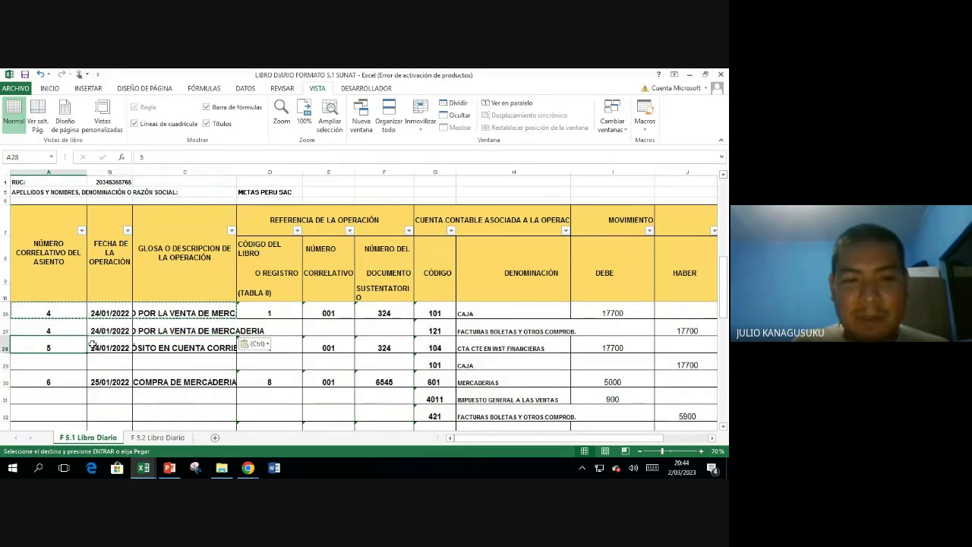
pyautogui.moveTo(57, 346); pyautogui.dragTo(156, 346)
pyautogui.hotkey('ctrl', 'c')
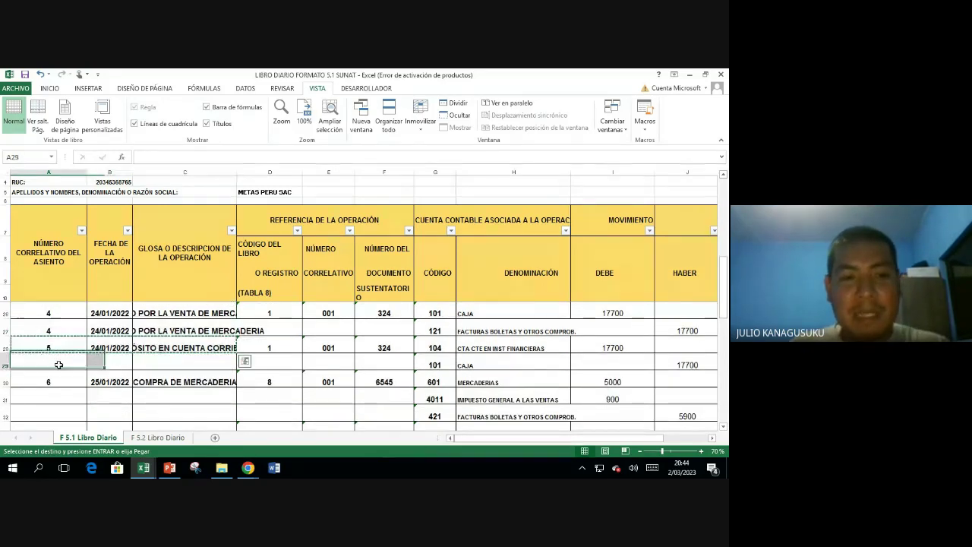
# Repeat the details of entries 5, 6 and 7 on rows 29, 31–32 and 34
pyautogui.moveTo(46, 365); pyautogui.dragTo(154, 366)
pyautogui.hotkey('ctrl', 'v')
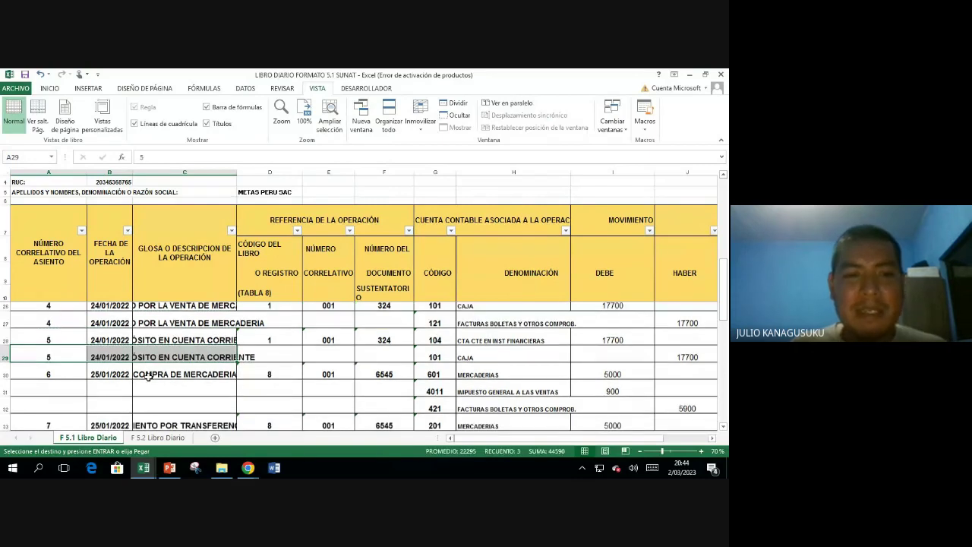
pyautogui.scroll(-1, 155, 366)
pyautogui.moveTo(46, 332)
pyautogui.mouseDown()
pyautogui.moveTo(165, 343)
pyautogui.moveTo(184, 332)
pyautogui.mouseUp()
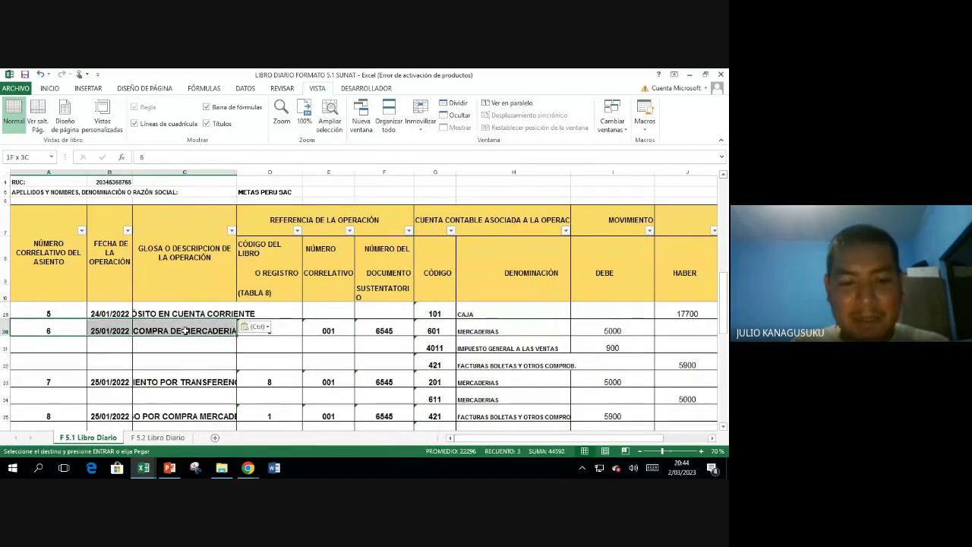
pyautogui.hotkey('ctrl', 'c')
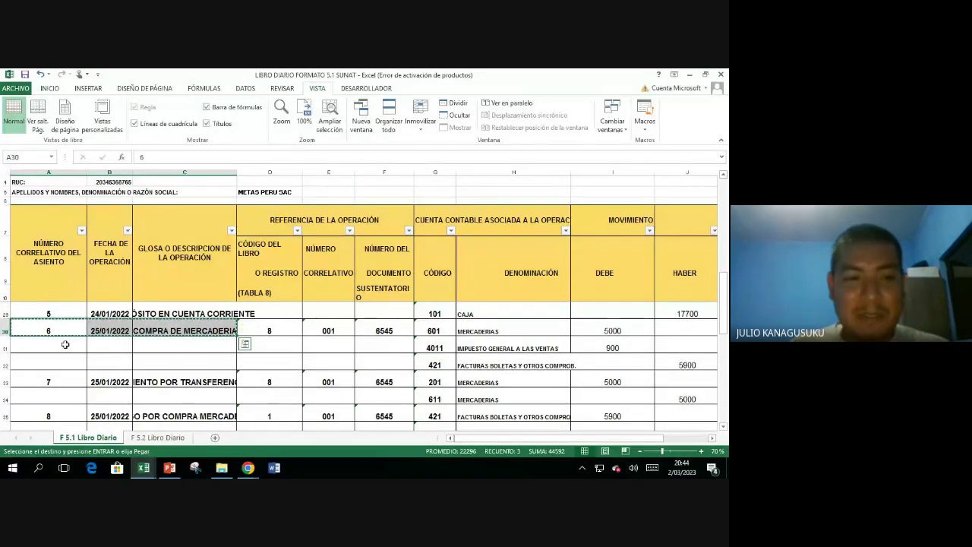
pyautogui.moveTo(66, 344); pyautogui.dragTo(159, 363)
pyautogui.hotkey('ctrl', 'v')
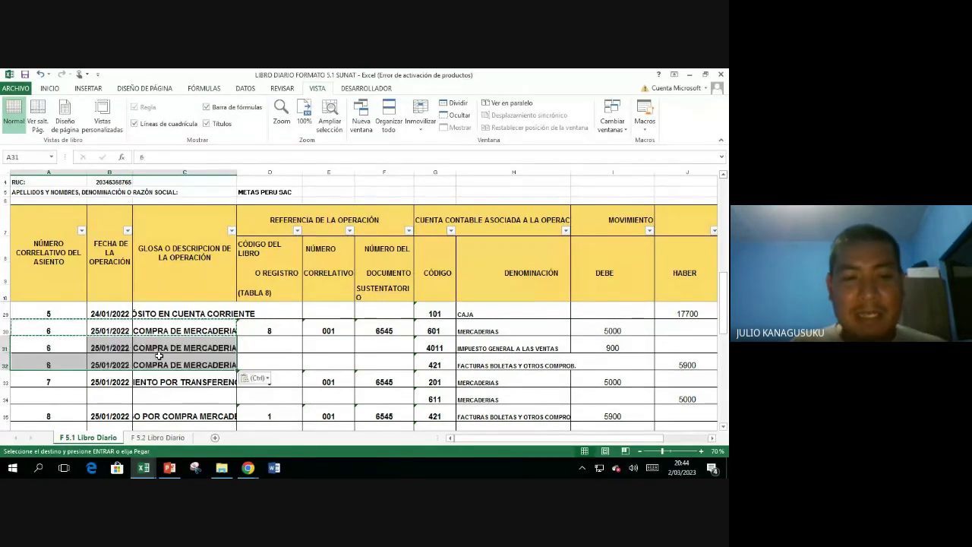
pyautogui.scroll(-1, 159, 355)
pyautogui.moveTo(47, 331); pyautogui.dragTo(205, 331)
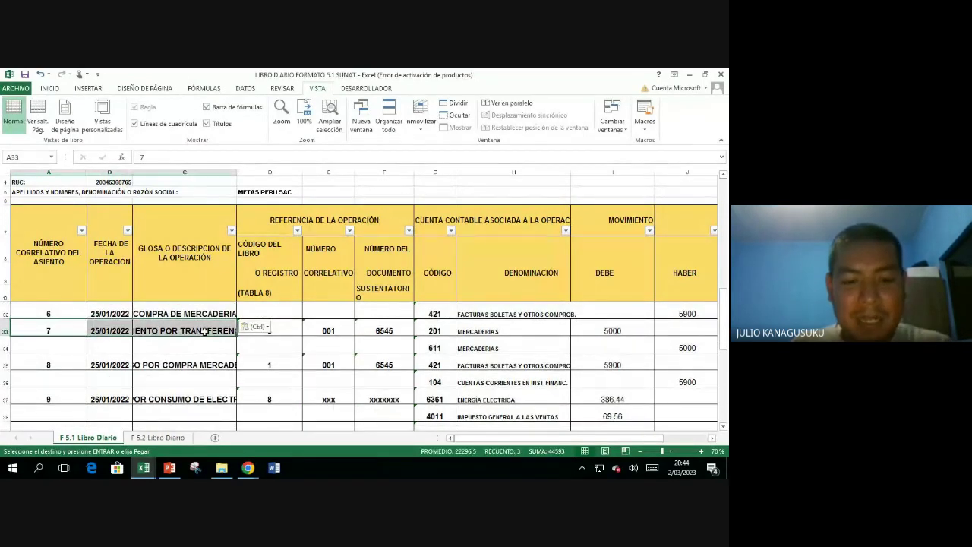
pyautogui.hotkey('ctrl', 'c')
pyautogui.moveTo(46, 347); pyautogui.dragTo(159, 342)
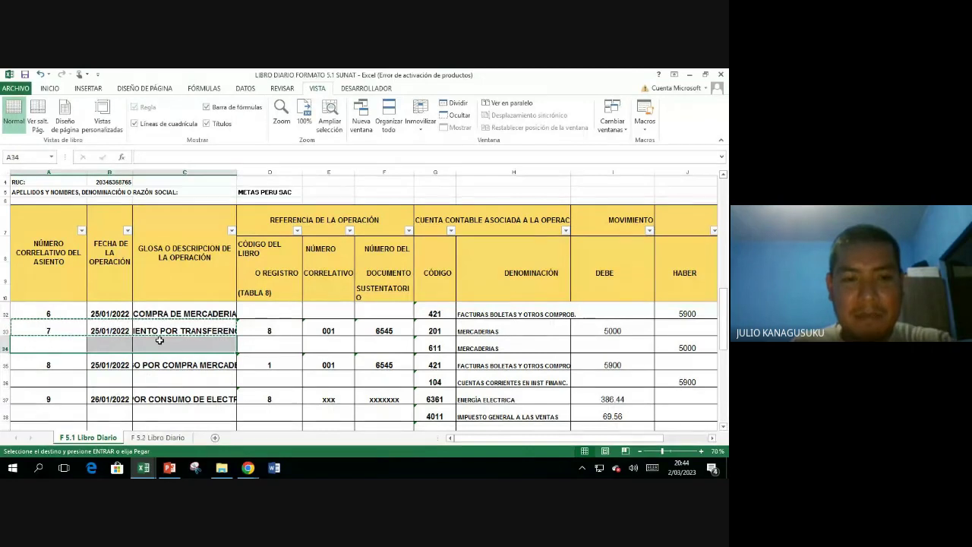
pyautogui.hotkey('ctrl', 'v')
# Fill row 36 with entry 8's details, undoing a misplaced paste, and rows 38–39 with entry 9's
pyautogui.moveTo(47, 365); pyautogui.dragTo(181, 365)
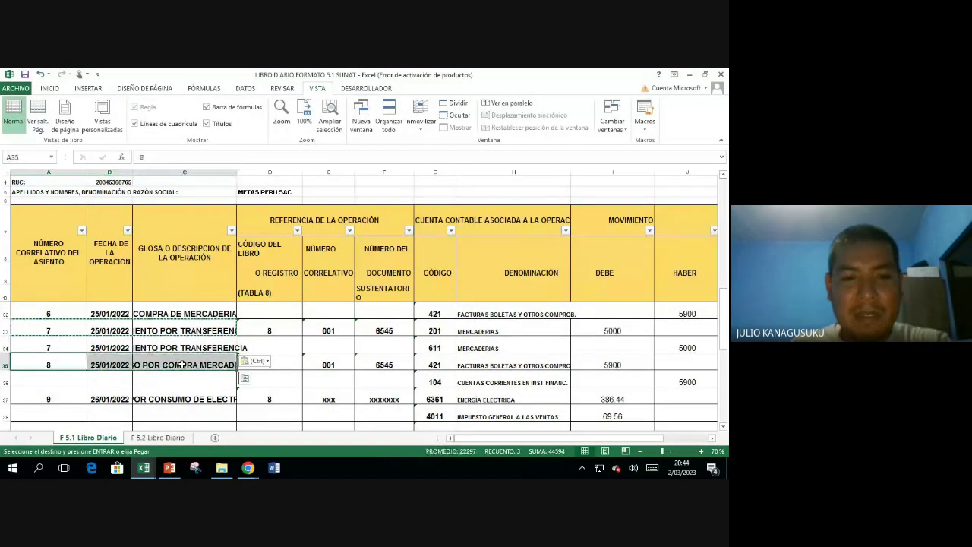
pyautogui.hotkey('ctrl', 'v')
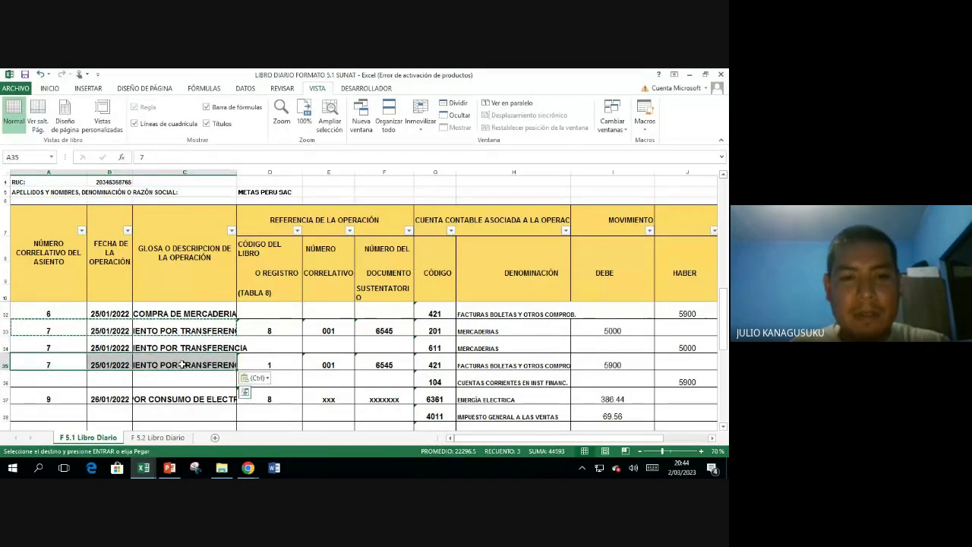
pyautogui.hotkey('ctrl', 'z')
pyautogui.moveTo(45, 380); pyautogui.dragTo(170, 374)
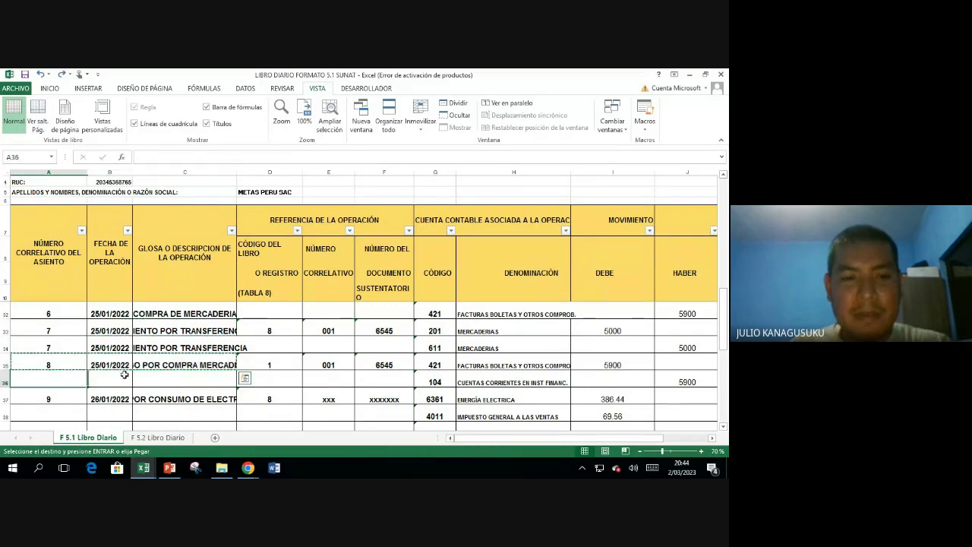
pyautogui.hotkey('ctrl', 'v')
pyautogui.scroll(-1, 171, 365)
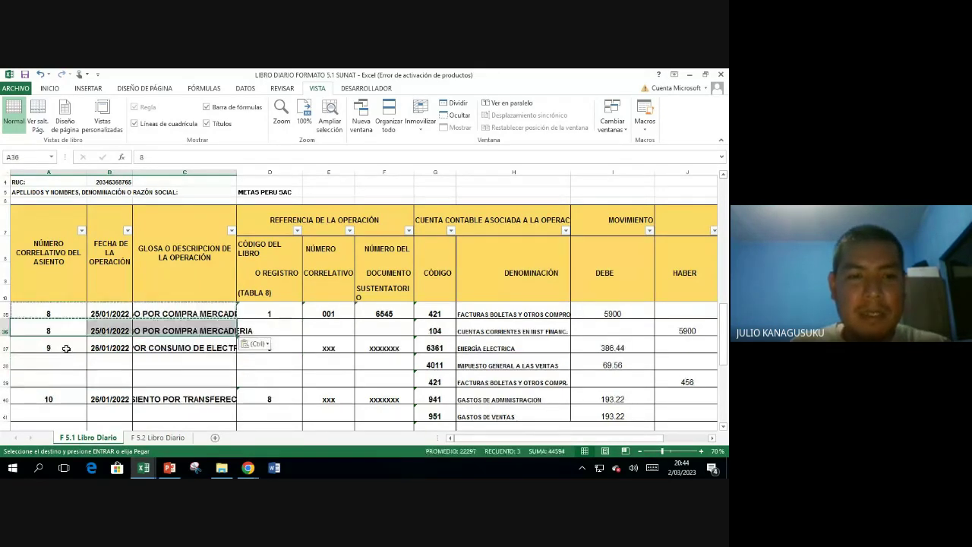
pyautogui.moveTo(53, 348); pyautogui.dragTo(170, 356)
pyautogui.hotkey('ctrl', 'c')
pyautogui.moveTo(46, 365); pyautogui.dragTo(164, 379)
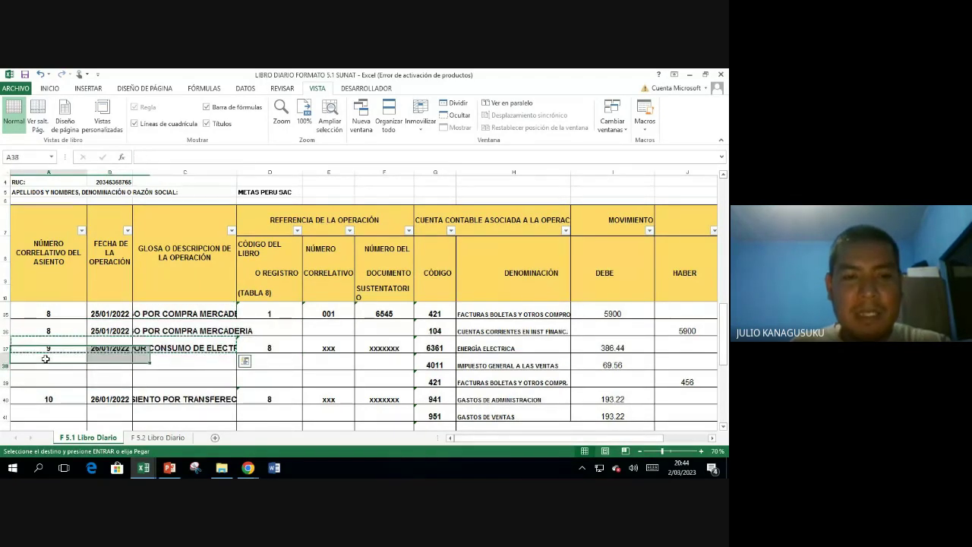
pyautogui.hotkey('ctrl', 'v')
# Copy entry 10's number, date and description onto rows 41–42
pyautogui.scroll(-2, 152, 372)
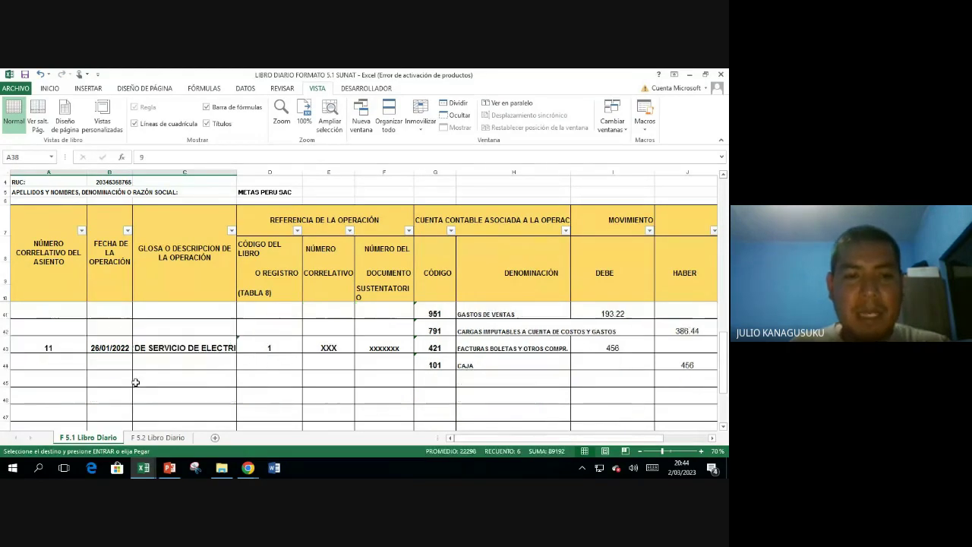
pyautogui.scroll(1, 151, 373)
pyautogui.moveTo(46, 348)
pyautogui.mouseDown()
pyautogui.moveTo(122, 360)
pyautogui.moveTo(184, 347)
pyautogui.mouseUp()
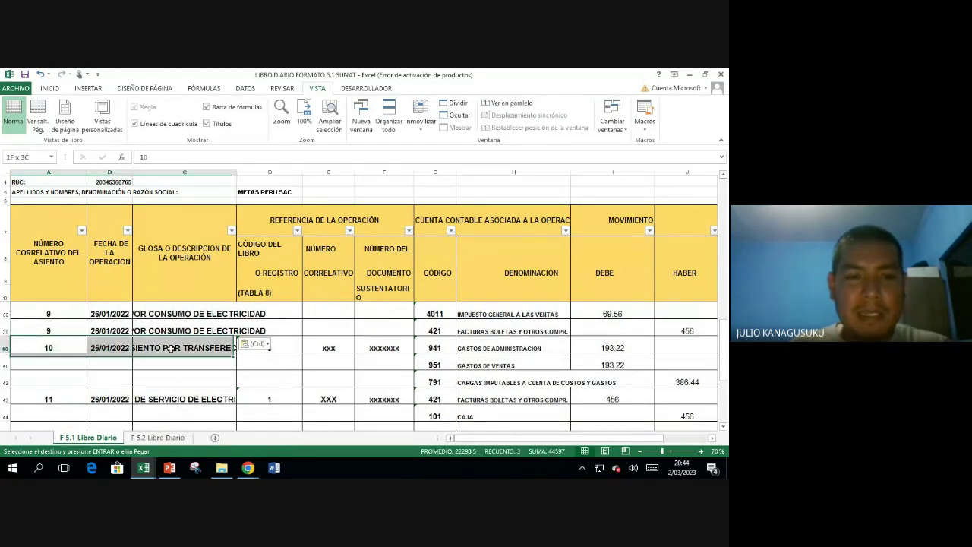
pyautogui.hotkey('ctrl', 'c')
pyautogui.moveTo(49, 365); pyautogui.dragTo(162, 377)
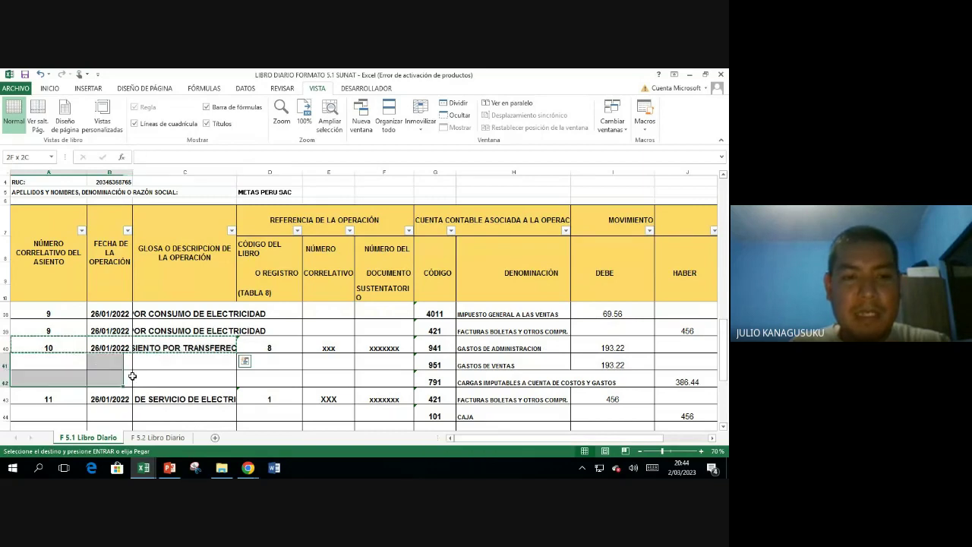
pyautogui.hotkey('ctrl', 'v')
# Paste entry 11's number, date and description into row 44, then scroll back to the top
pyautogui.scroll(-1, 136, 378)
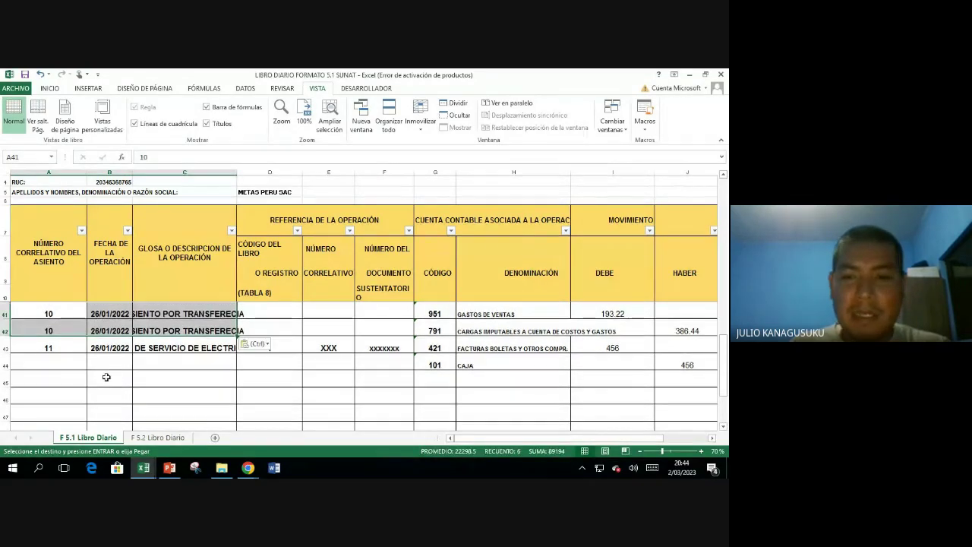
pyautogui.moveTo(63, 350); pyautogui.dragTo(217, 351)
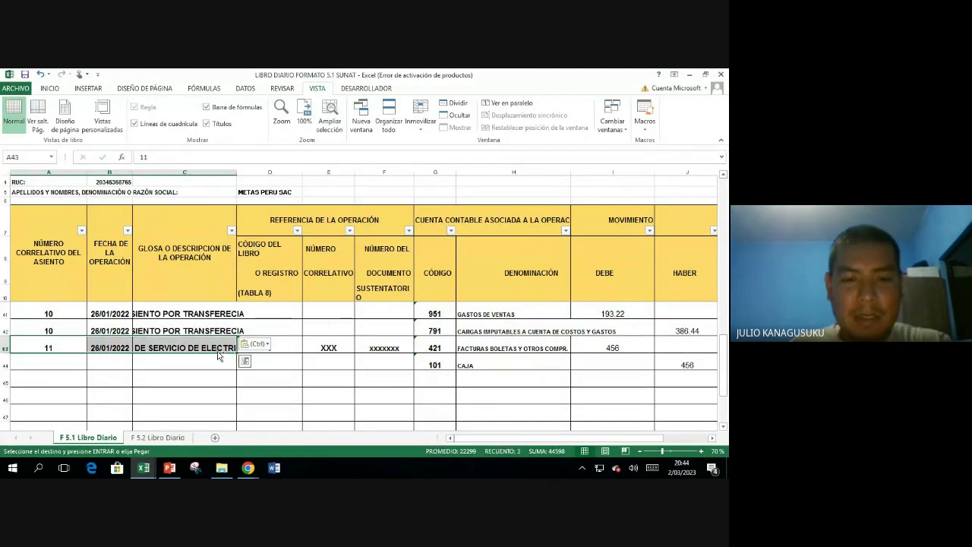
pyautogui.hotkey('ctrl', 'c')
pyautogui.moveTo(47, 362); pyautogui.dragTo(201, 361)
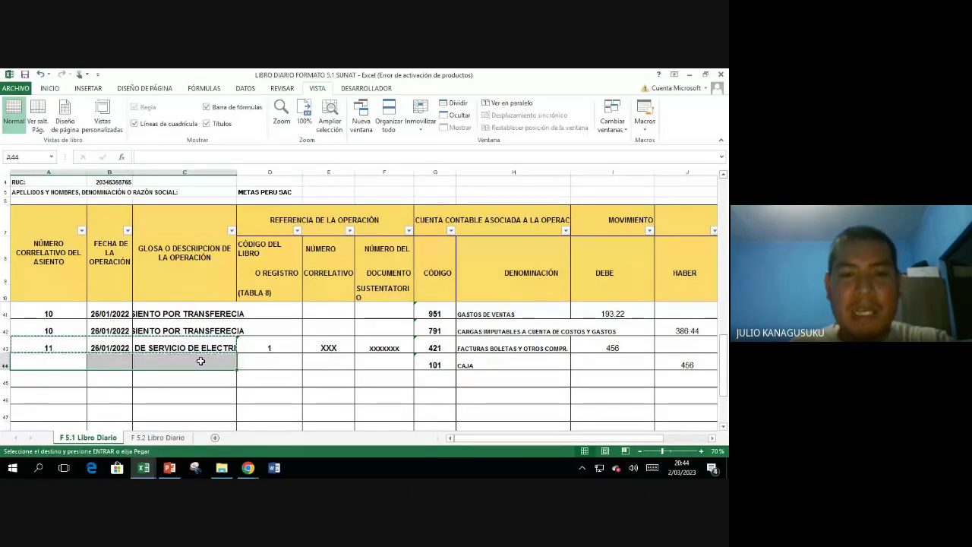
pyautogui.hotkey('ctrl', 'v')
pyautogui.click(318, 380)
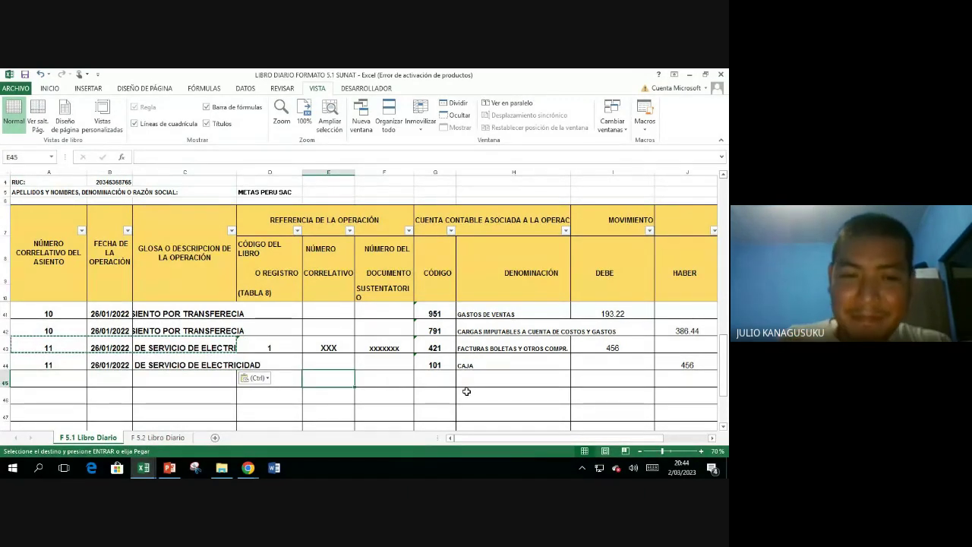
pyautogui.scroll(2, 466, 391)
pyautogui.scroll(2, 465, 392)
pyautogui.scroll(2, 463, 393)
pyautogui.scroll(1, 460, 393)
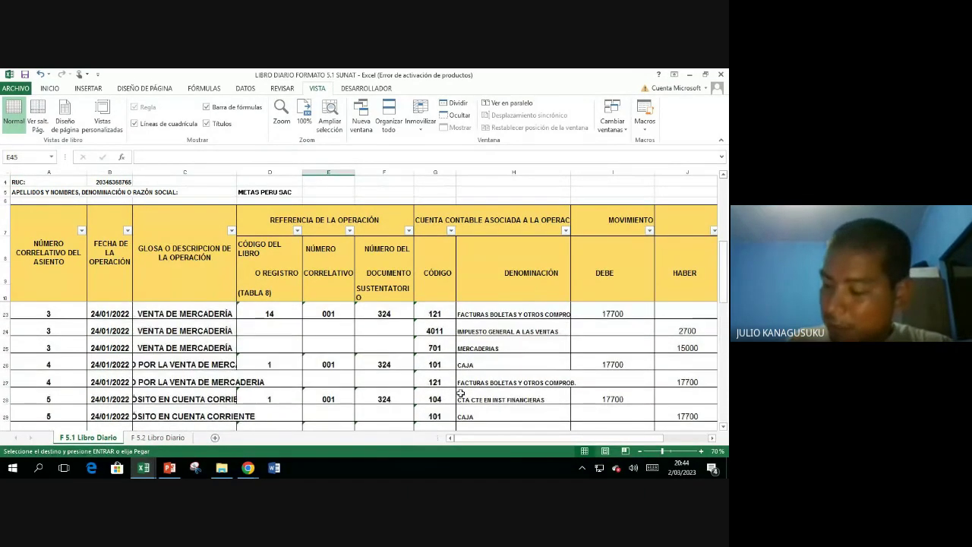
pyautogui.scroll(1, 461, 393)
pyautogui.scroll(3, 460, 394)
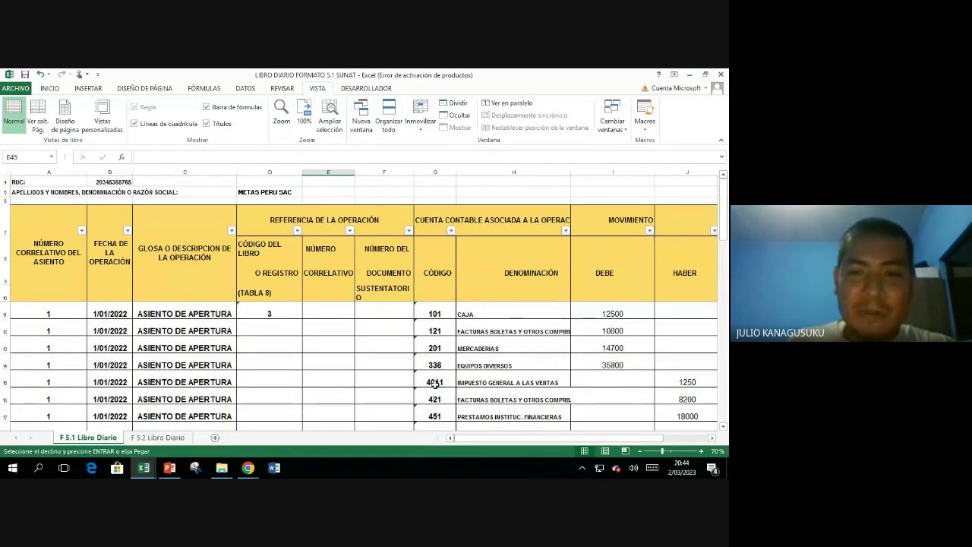
# Filter the CÓDIGO column to show only account 101 rows
pyautogui.click(453, 232)
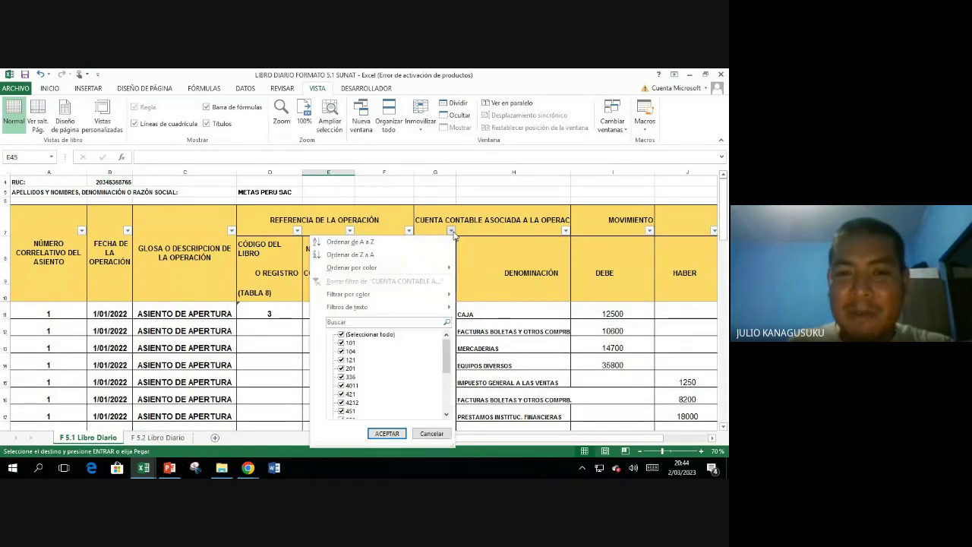
pyautogui.click(381, 336)
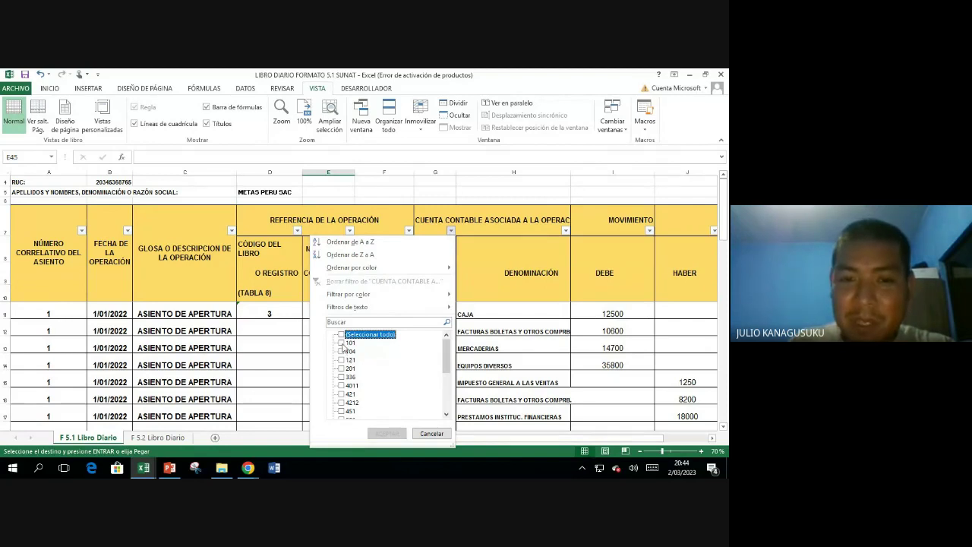
pyautogui.click(342, 344)
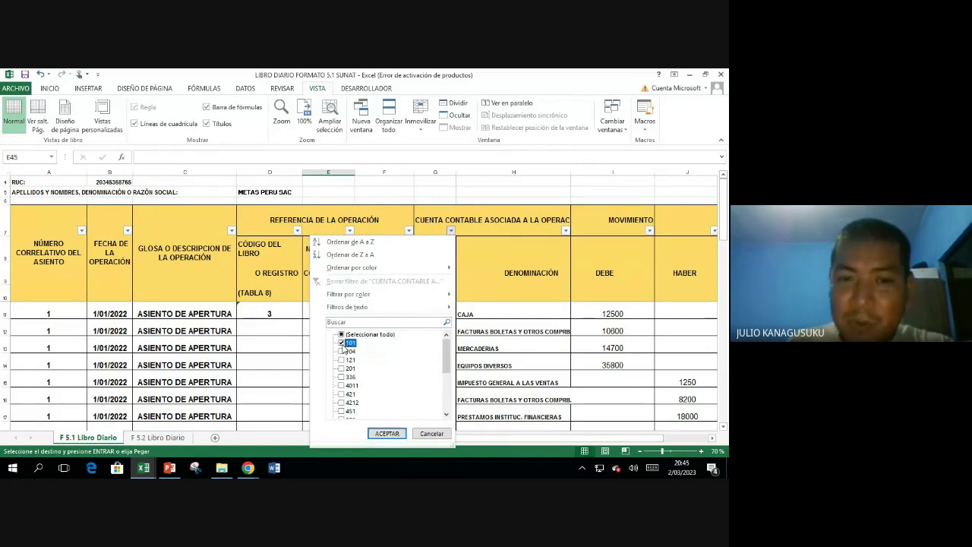
pyautogui.click(382, 434)
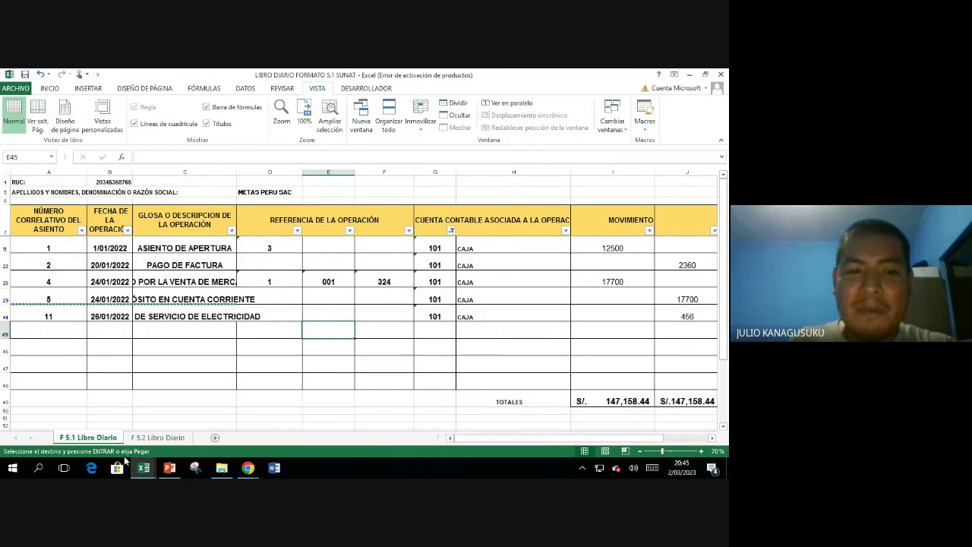
# Preview FORMATO LIBRO MAYOR from the taskbar, then bring LIBRO DIARIO to the front
pyautogui.click(135, 458)
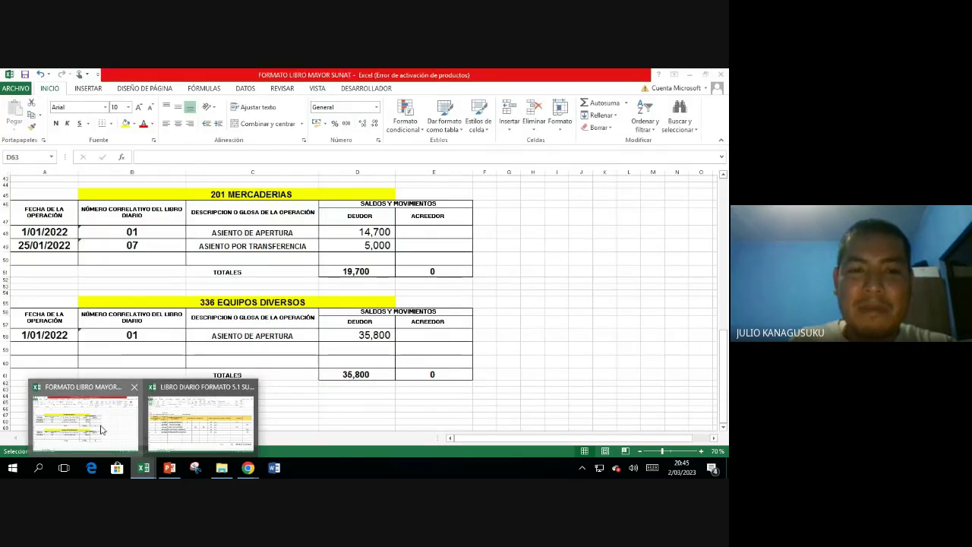
pyautogui.click(101, 430)
pyautogui.click(144, 467)
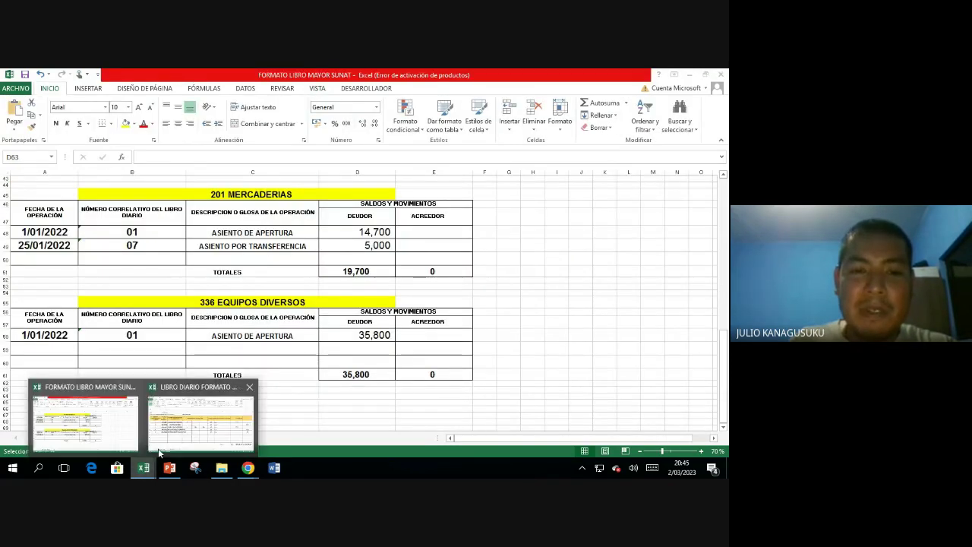
pyautogui.click(184, 432)
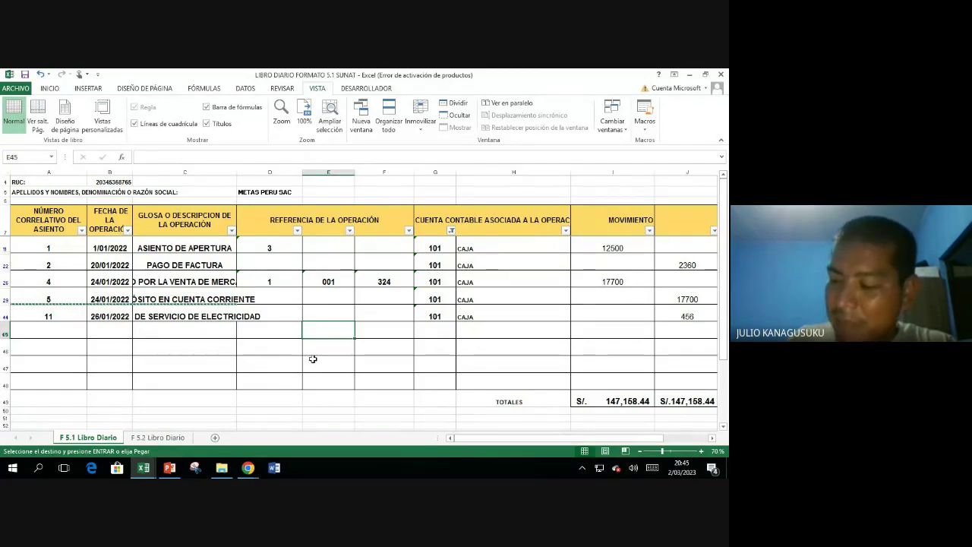
# Switch to FORMATO LIBRO MAYOR and scroll up to the 101 CAJA ledger account
pyautogui.click(144, 467)
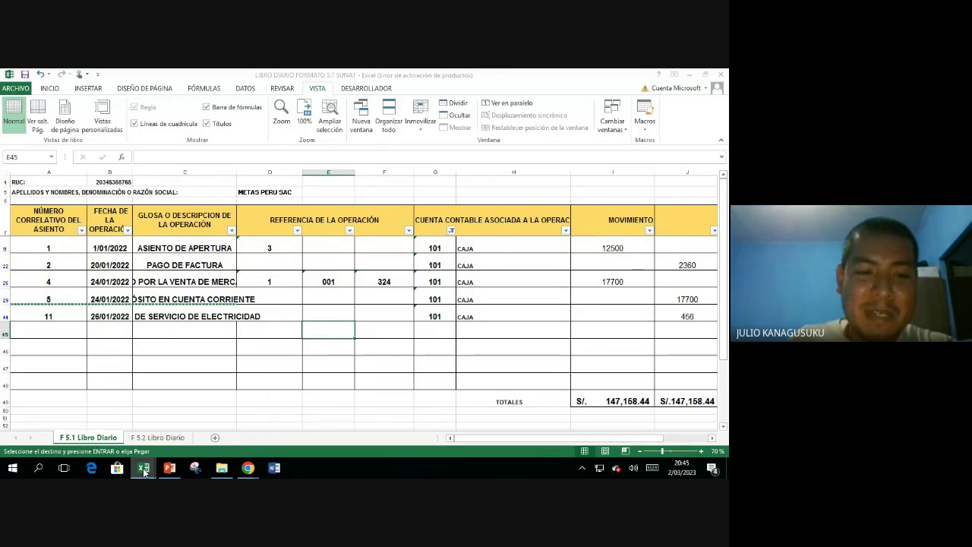
pyautogui.click(108, 443)
pyautogui.scroll(2, 222, 380)
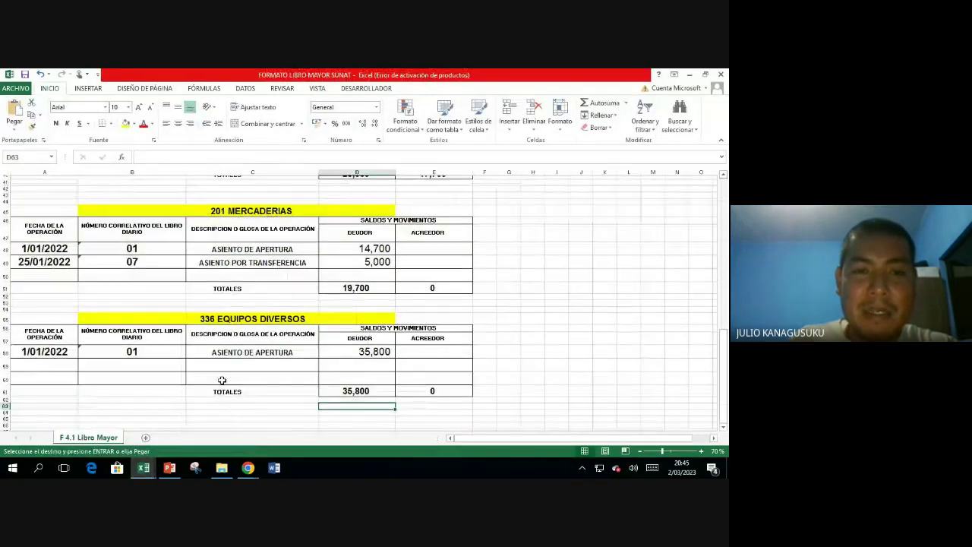
pyautogui.scroll(3, 221, 380)
pyautogui.scroll(3, 222, 379)
pyautogui.scroll(4, 222, 380)
pyautogui.scroll(2, 228, 376)
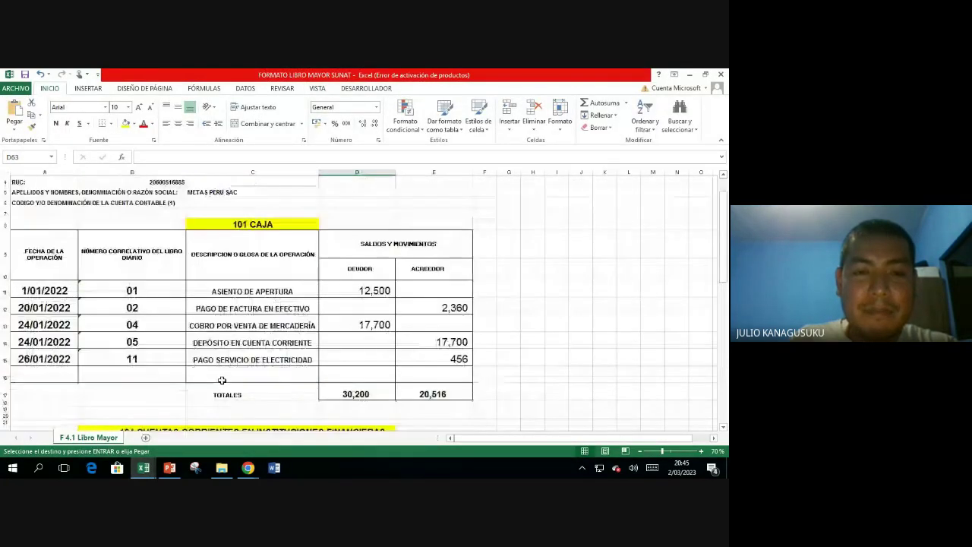
pyautogui.scroll(-1, 258, 368)
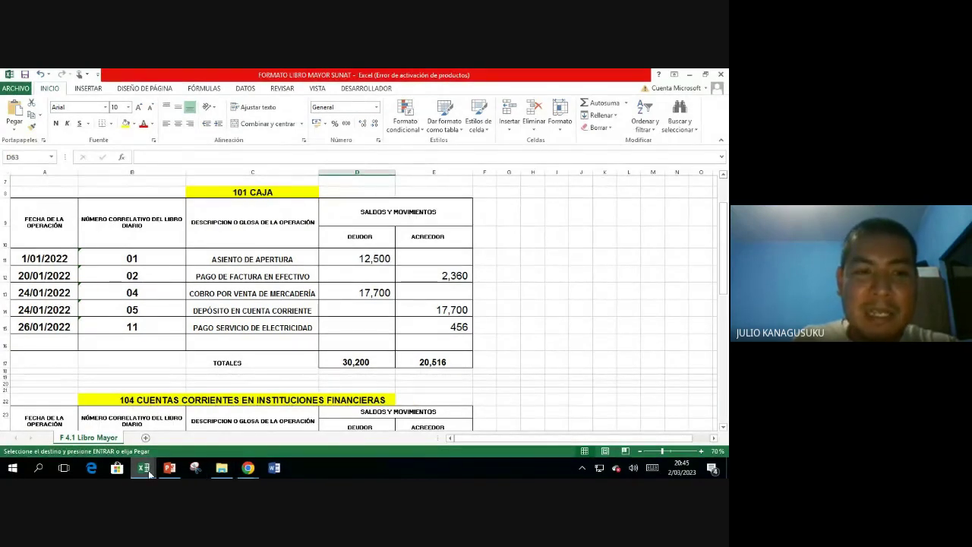
pyautogui.moveTo(149, 473)
pyautogui.click(82, 425)
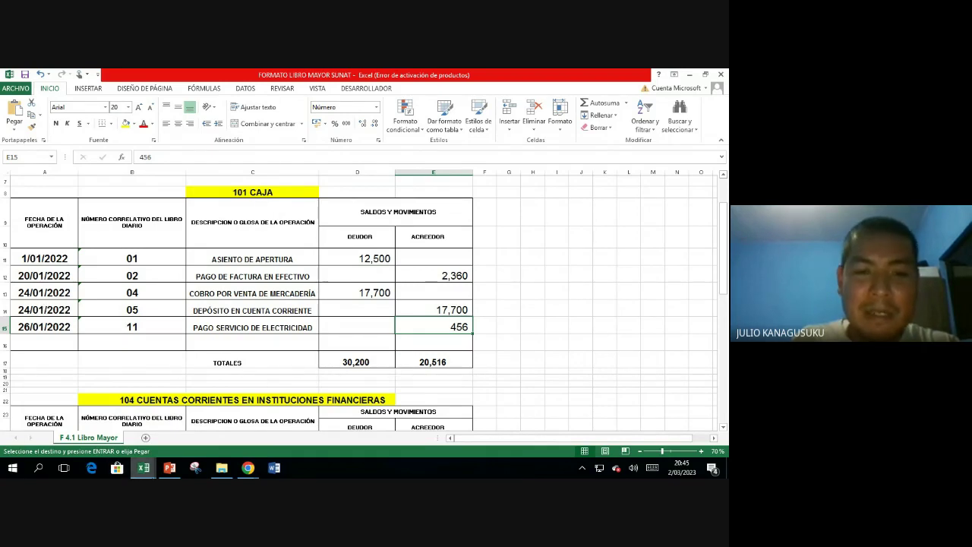
pyautogui.moveTo(143, 467)
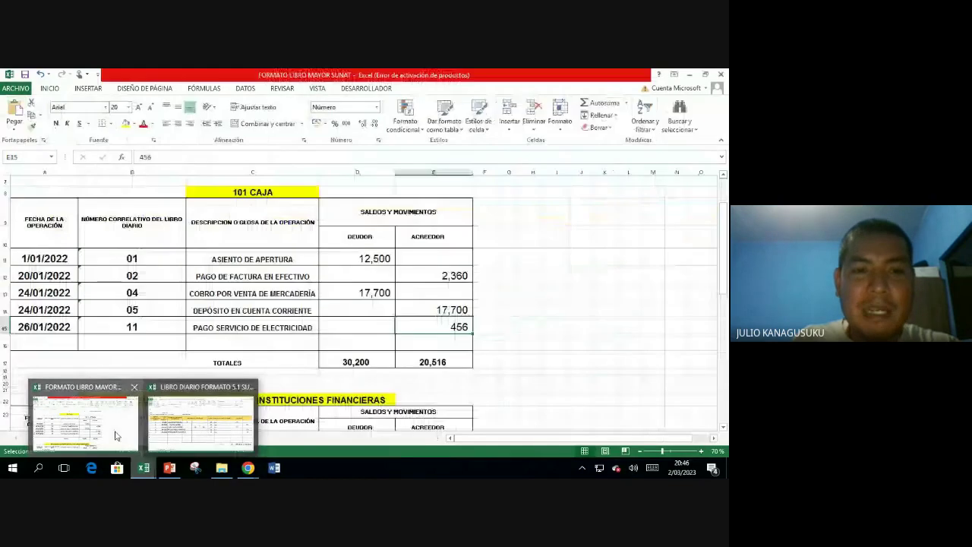
# Clear the existing entries from the 101 CAJA ledger table in FORMATO LIBRO MAYOR
pyautogui.click(84, 422)
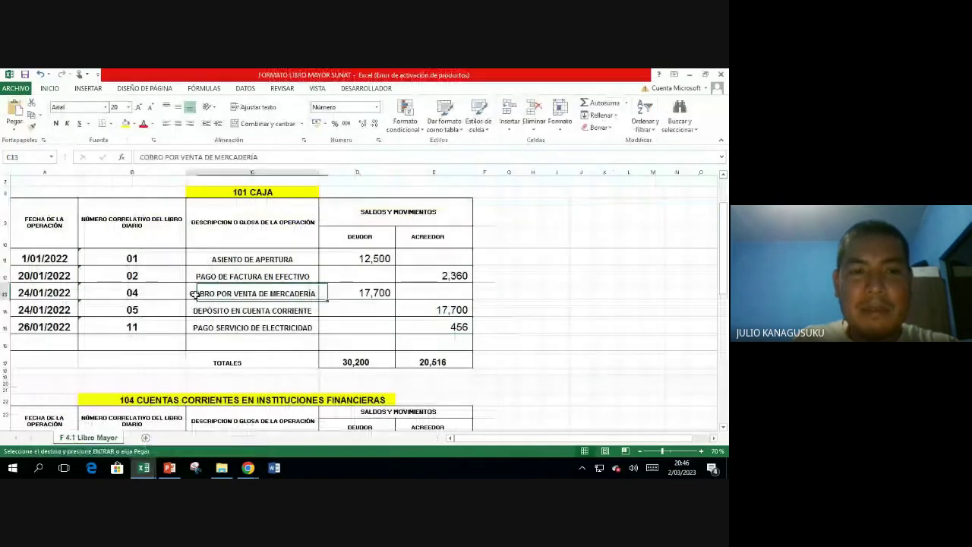
pyautogui.moveTo(44, 258); pyautogui.dragTo(430, 328)
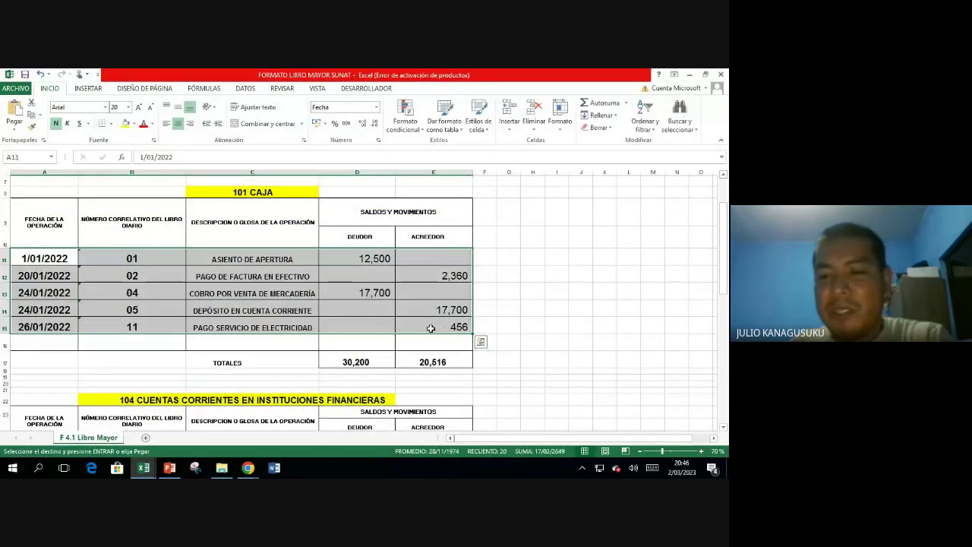
pyautogui.press('Delete')
pyautogui.click(313, 307)
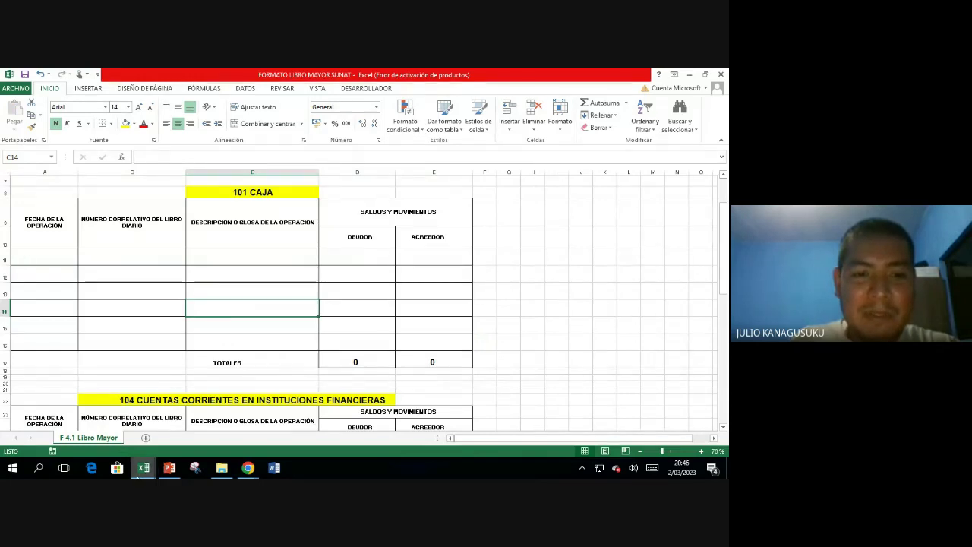
# Copy the filtered CAJA dates from LIBRO DIARIO into ledger cell A11
pyautogui.click(139, 473)
pyautogui.click(192, 446)
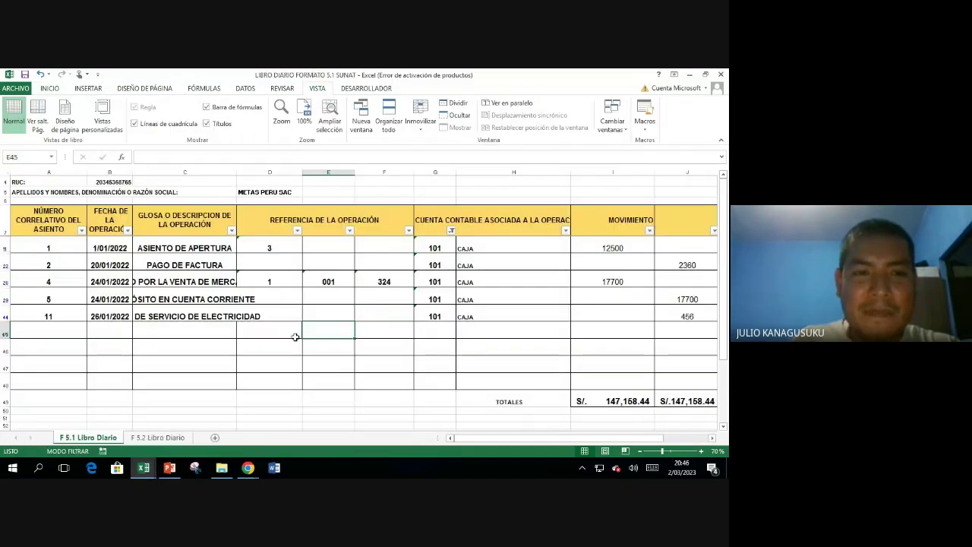
pyautogui.moveTo(110, 248); pyautogui.dragTo(110, 319)
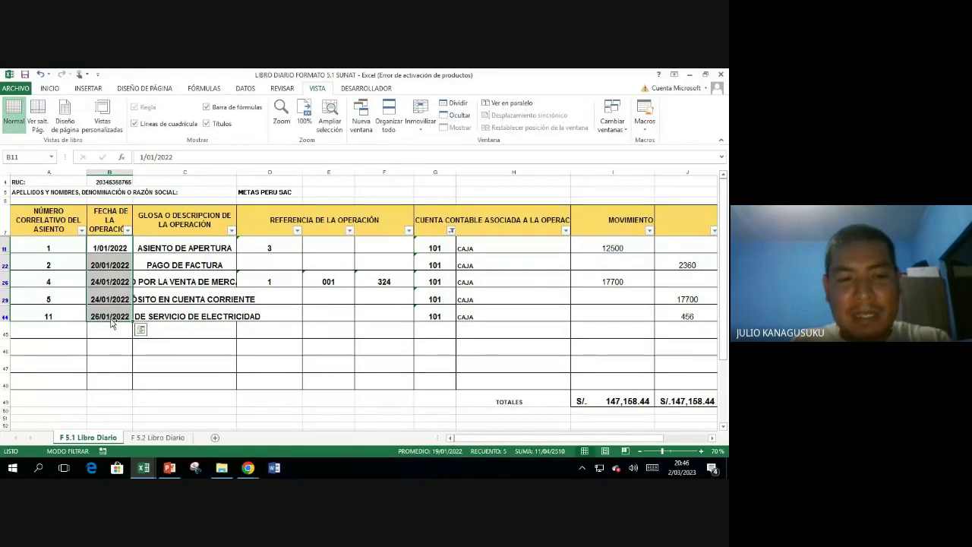
pyautogui.hotkey('ctrl', 'c')
pyautogui.click(143, 467)
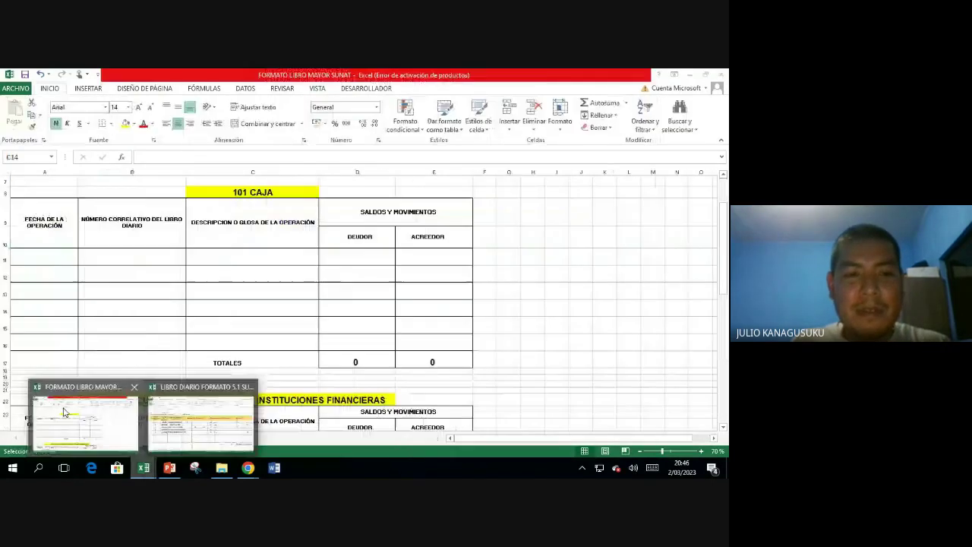
pyautogui.click(65, 412)
pyautogui.click(68, 263)
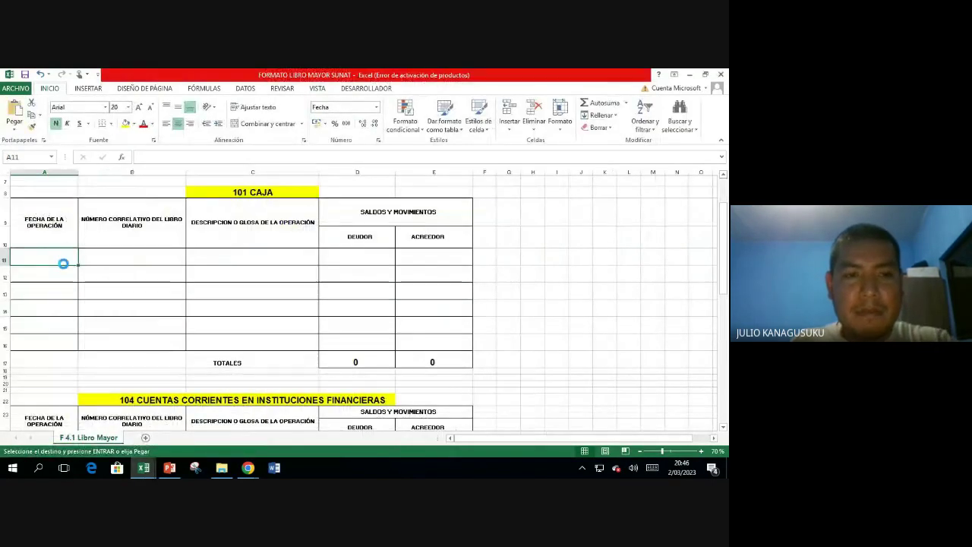
pyautogui.hotkey('ctrl', 'v')
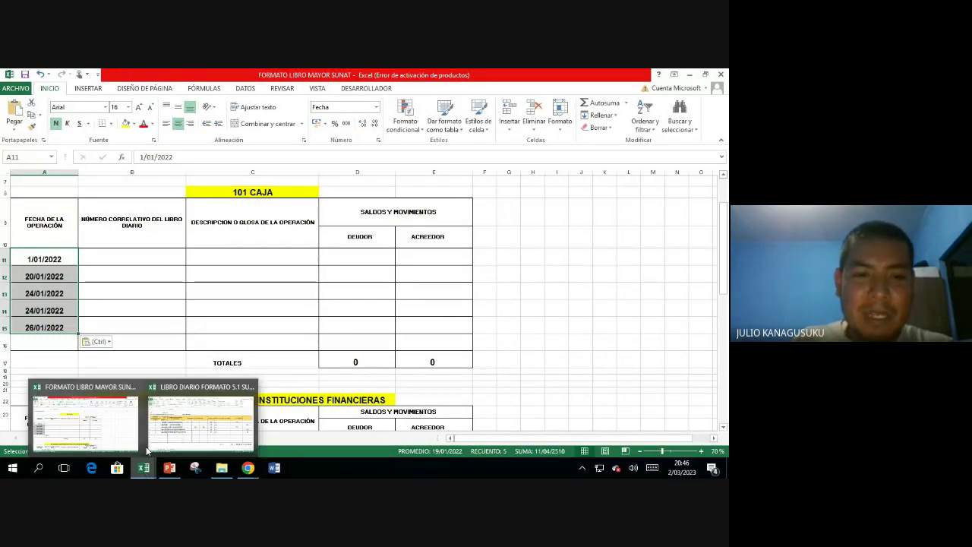
# Copy the CAJA entry numbers from LIBRO DIARIO into ledger column B
pyautogui.click(152, 444)
pyautogui.moveTo(63, 247); pyautogui.dragTo(75, 310)
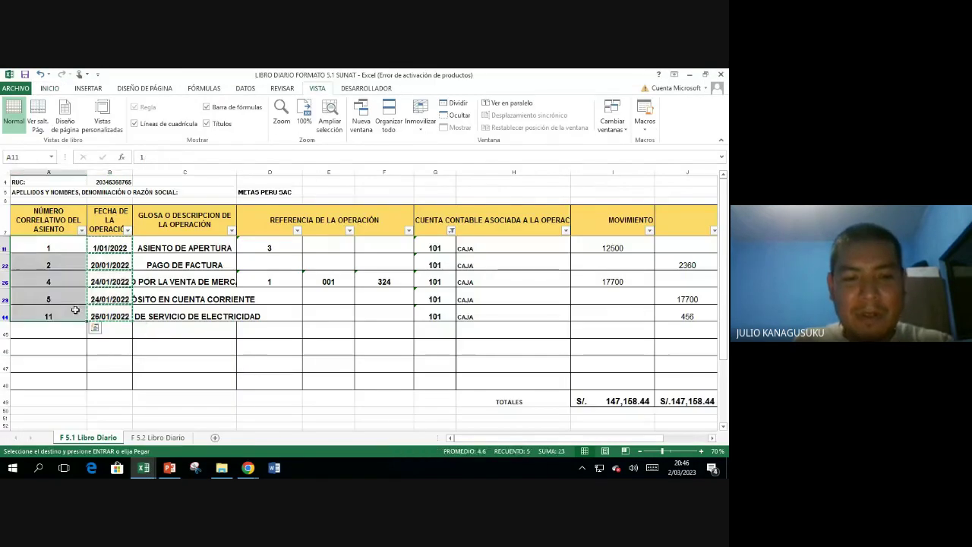
pyautogui.hotkey('ctrl', 'c')
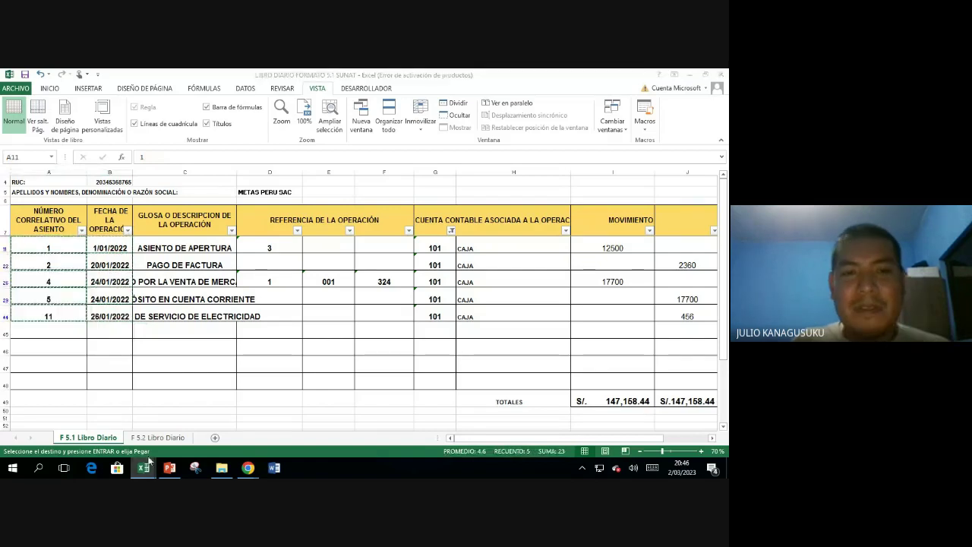
pyautogui.hotkey('alt', 'Tab')
pyautogui.hotkey('ctrl', 'v')
# Copy the CAJA entry descriptions from LIBRO DIARIO into ledger cell C11
pyautogui.click(259, 258)
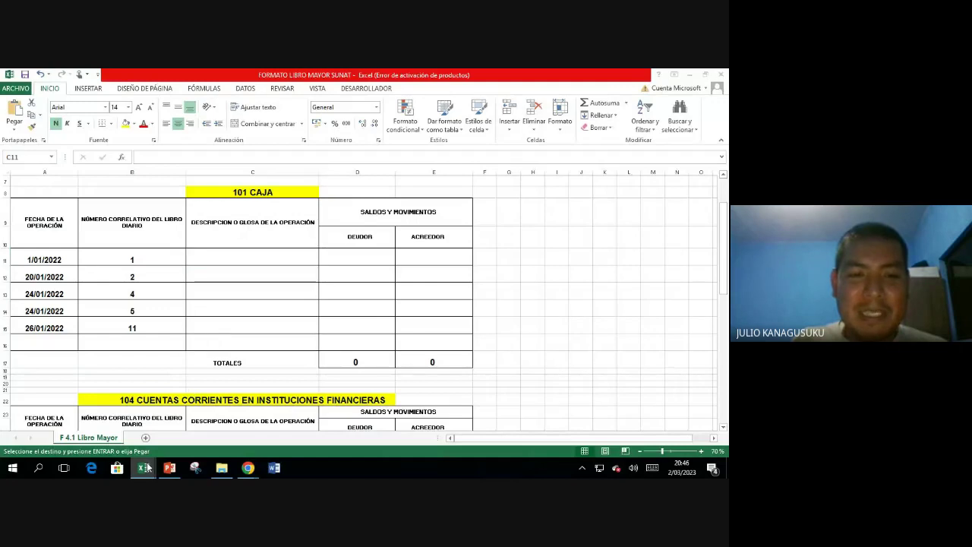
pyautogui.moveTo(144, 467)
pyautogui.click(173, 439)
pyautogui.moveTo(184, 248); pyautogui.dragTo(185, 316)
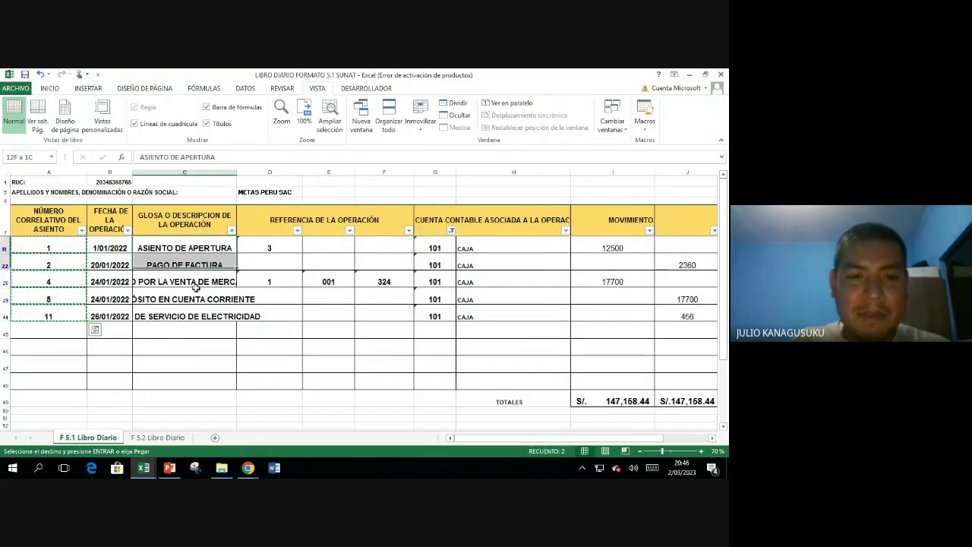
pyautogui.hotkey('ctrl', 'c')
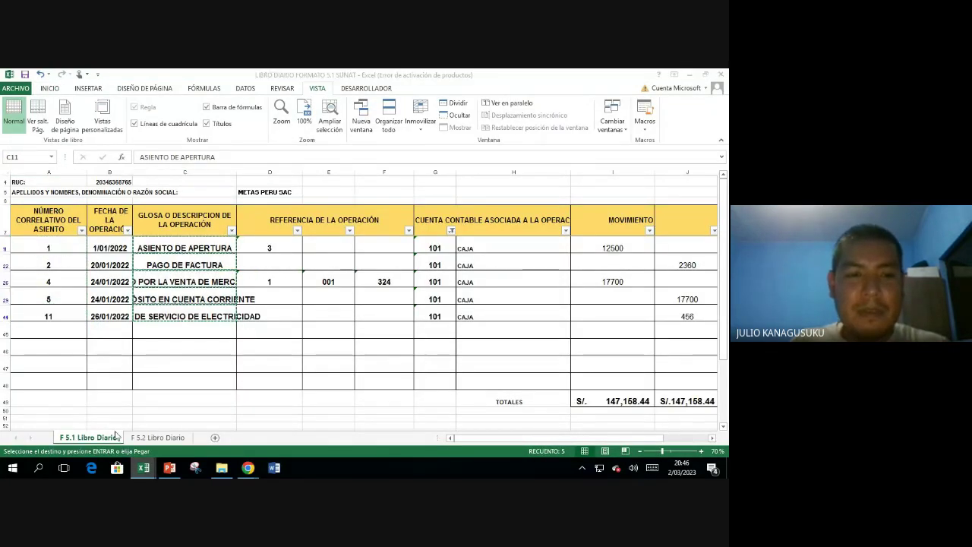
pyautogui.moveTo(144, 467)
pyautogui.click(83, 422)
pyautogui.hotkey('ctrl', 'v')
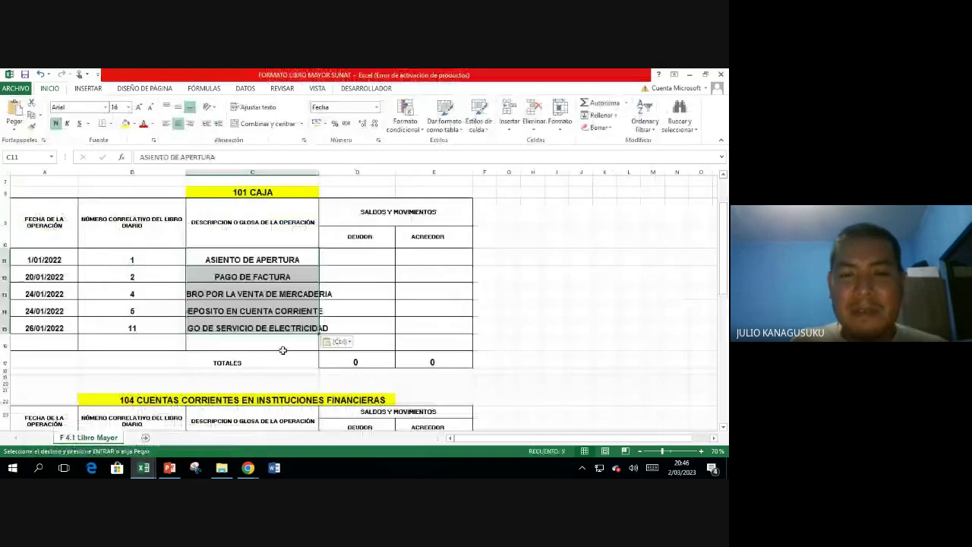
# Copy the CAJA debit and credit amounts (I11:J15) into ledger cell D11
pyautogui.click(370, 259)
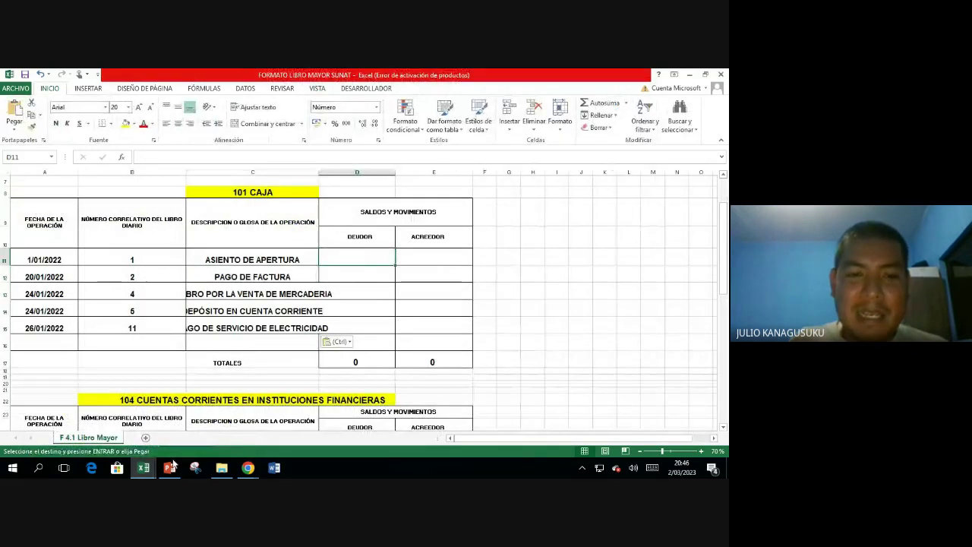
pyautogui.click(143, 467)
pyautogui.click(215, 436)
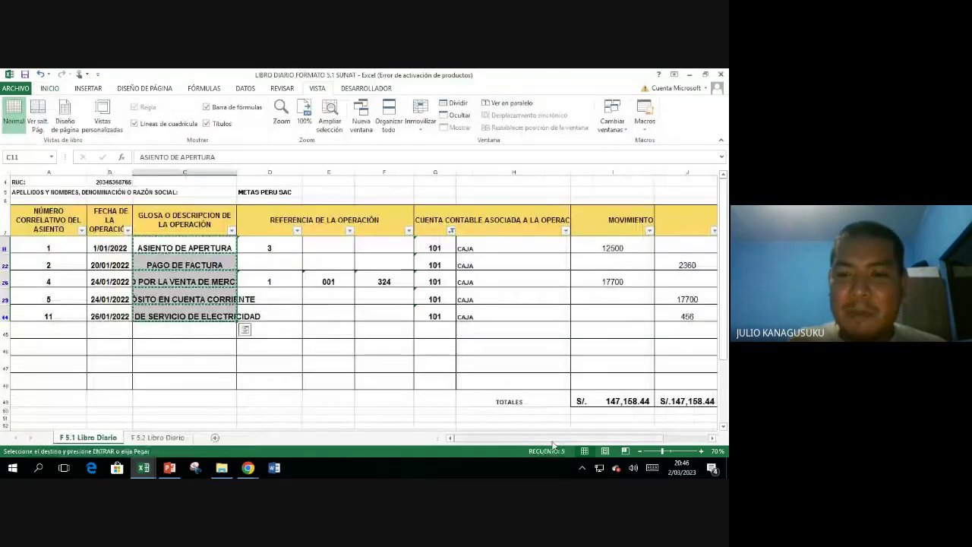
pyautogui.moveTo(553, 439); pyautogui.dragTo(583, 439)
pyautogui.moveTo(491, 248); pyautogui.dragTo(561, 313)
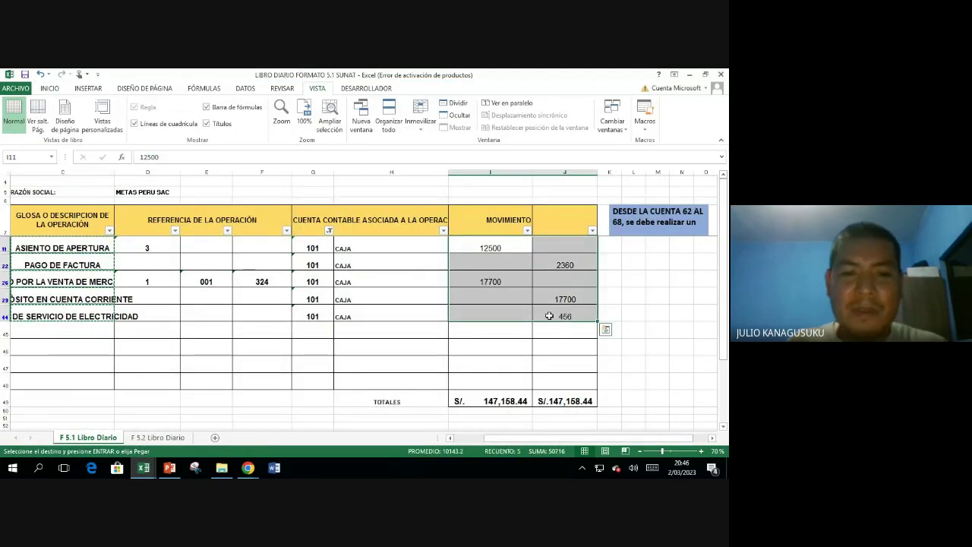
pyautogui.hotkey('ctrl', 'c')
pyautogui.click(151, 474)
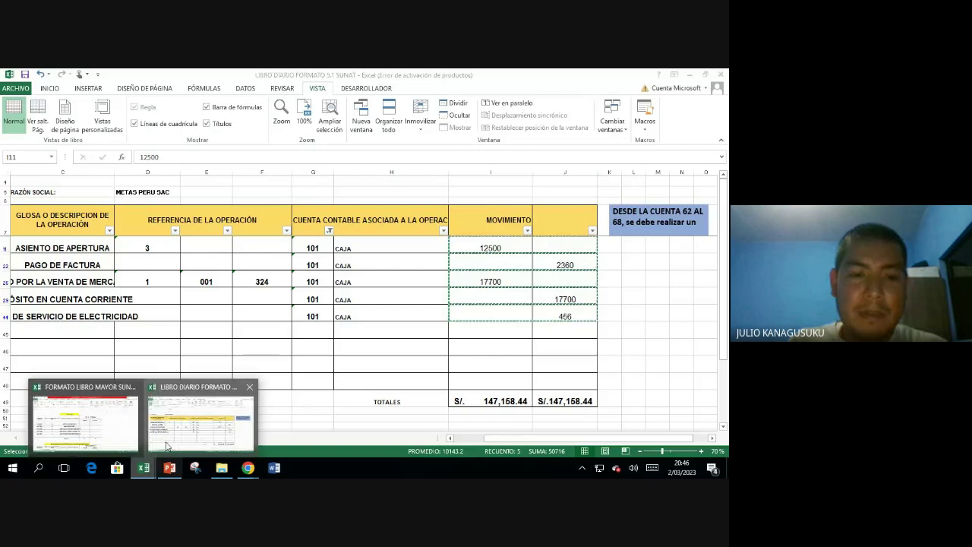
pyautogui.click(166, 446)
pyautogui.click(144, 468)
pyautogui.click(108, 419)
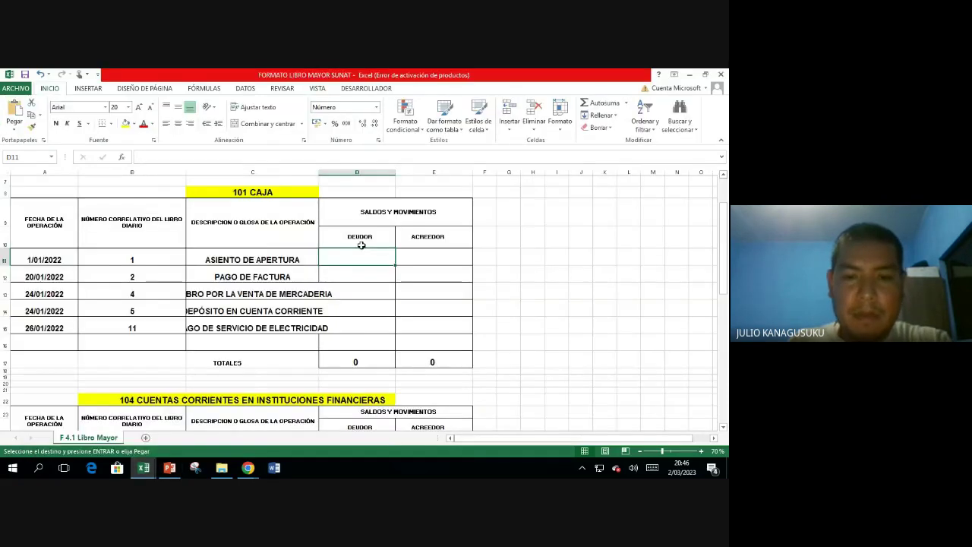
pyautogui.hotkey('ctrl', 'v')
# Scroll through the Libro Mayor tables down past 336 EQUIPOS DIVERSOS, then return to LIBRO DIARIO FORMATO 5.1
pyautogui.click(529, 273)
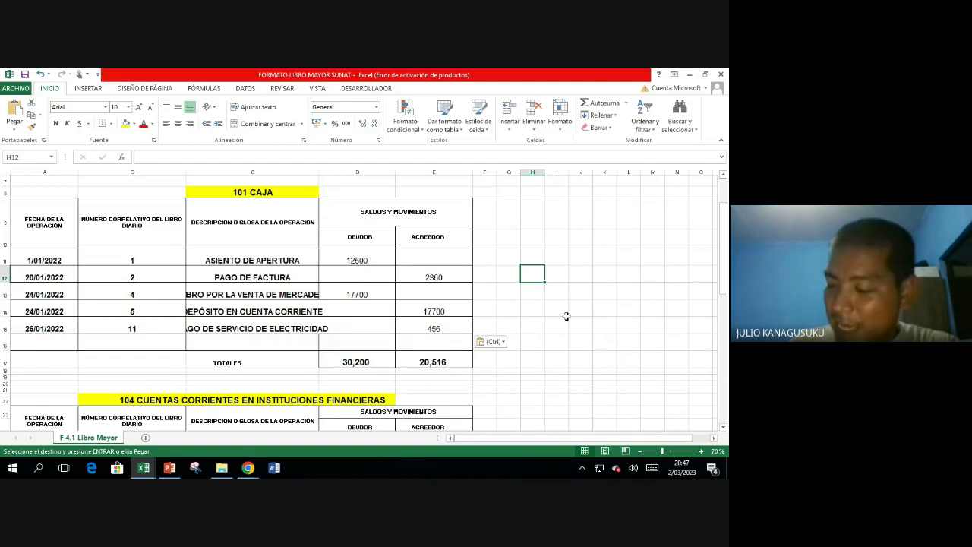
pyautogui.scroll(-1, 539, 361)
pyautogui.scroll(-1, 538, 362)
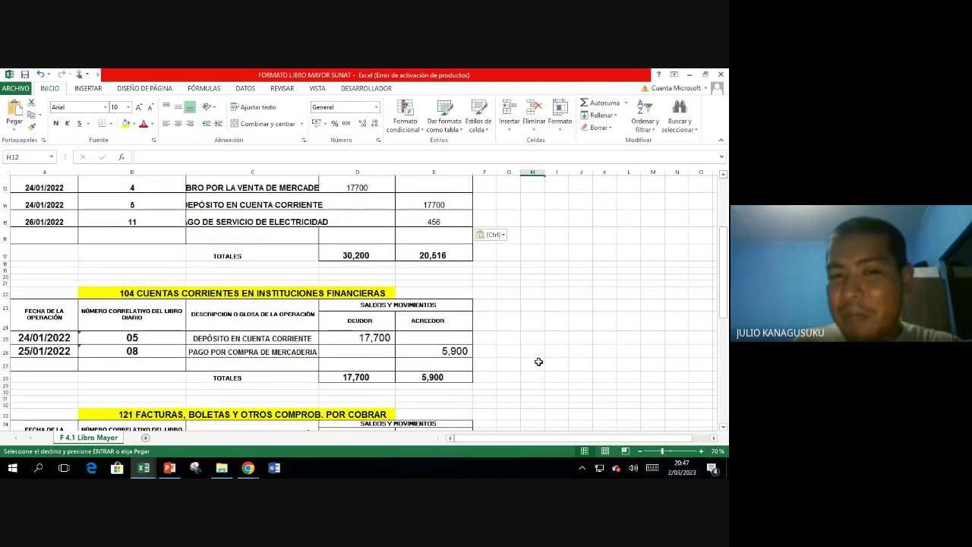
pyautogui.scroll(1, 538, 362)
pyautogui.scroll(1, 539, 362)
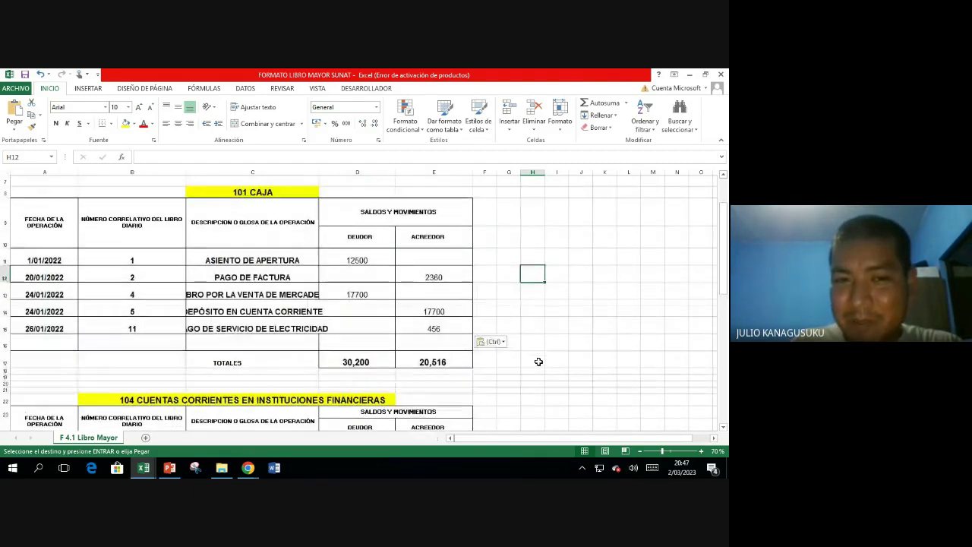
pyautogui.scroll(-1, 538, 361)
pyautogui.scroll(-1, 539, 362)
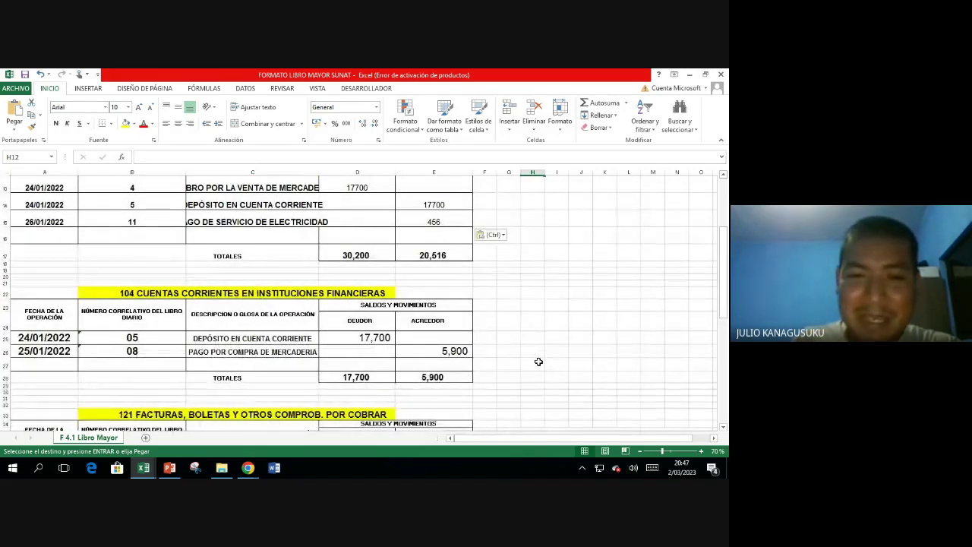
pyautogui.scroll(-1, 539, 362)
pyautogui.scroll(-2, 538, 361)
pyautogui.scroll(-2, 538, 362)
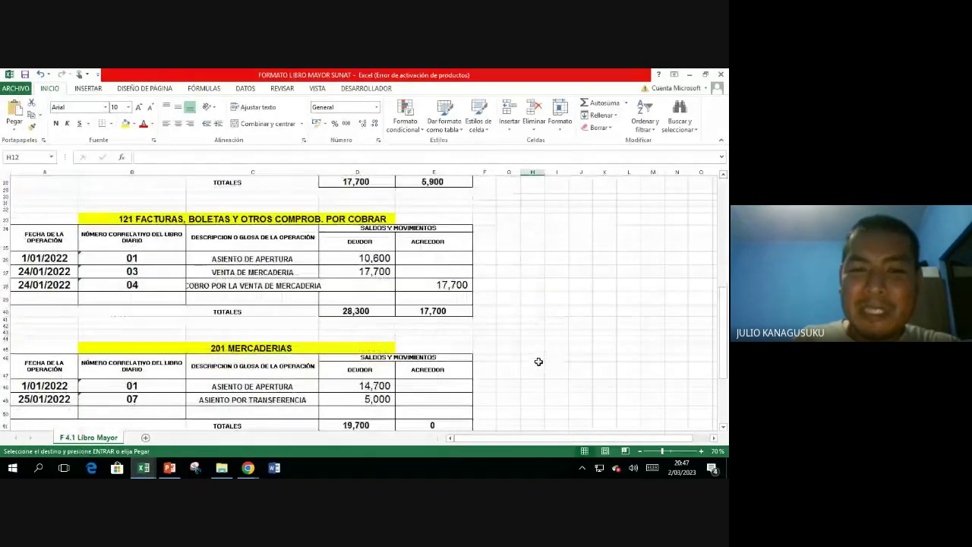
pyautogui.scroll(-2, 539, 362)
pyautogui.scroll(-3, 538, 362)
pyautogui.scroll(-1, 539, 361)
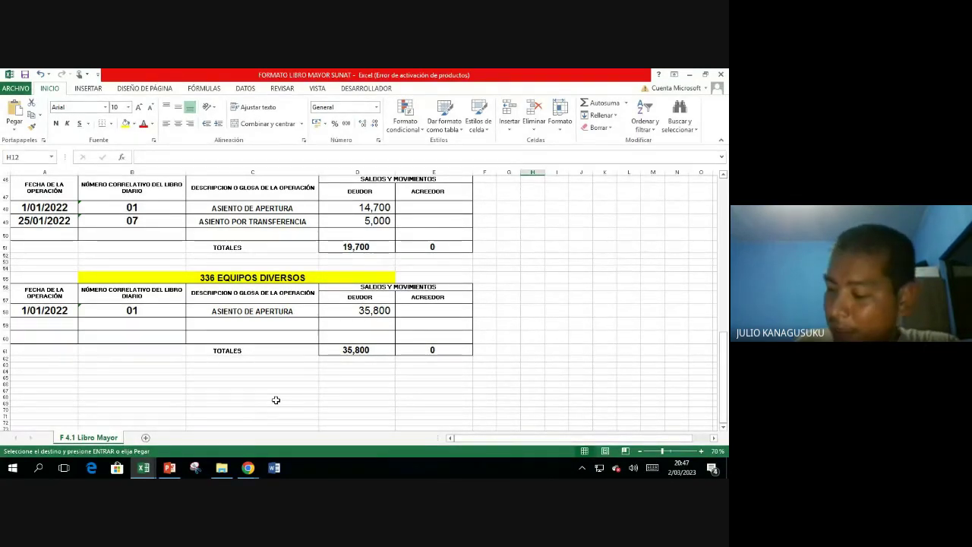
pyautogui.click(276, 399)
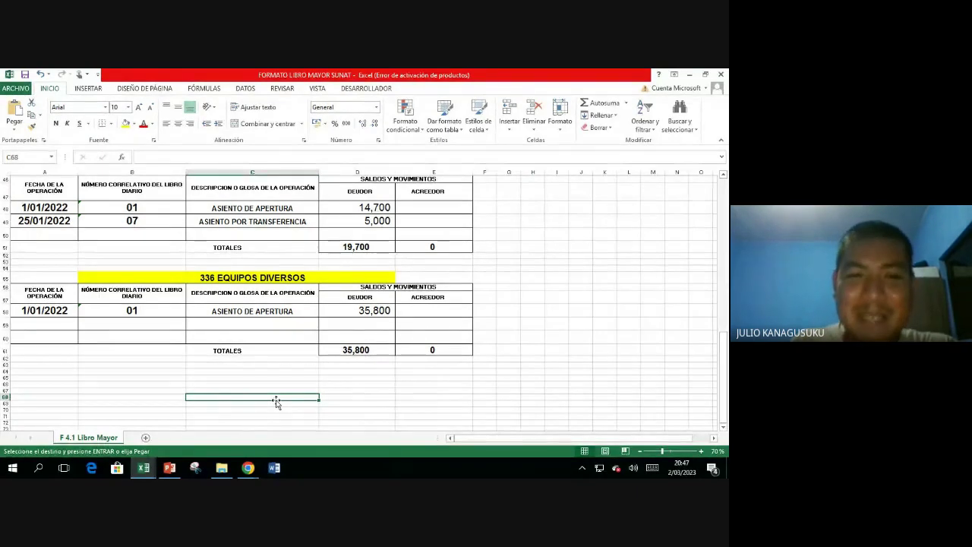
pyautogui.click(249, 365)
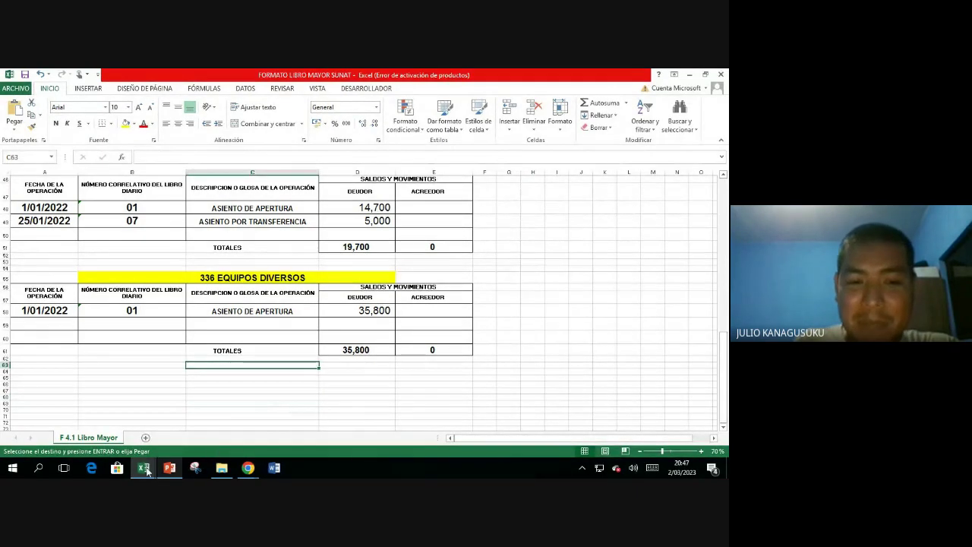
pyautogui.click(144, 468)
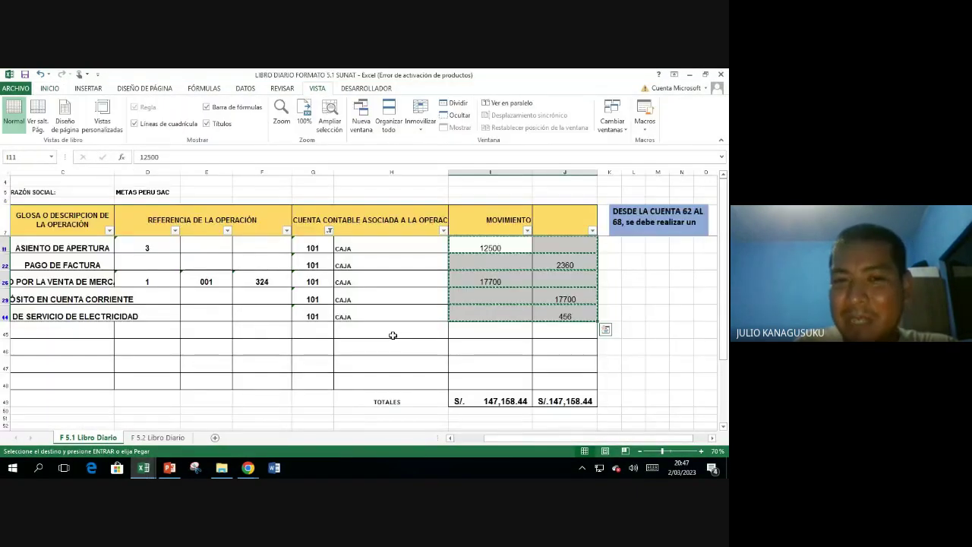
# Change the CUENTA CONTABLE filter from 101 to 4011, showing entries 1, 2, 3, 6 and 9
pyautogui.click(329, 230)
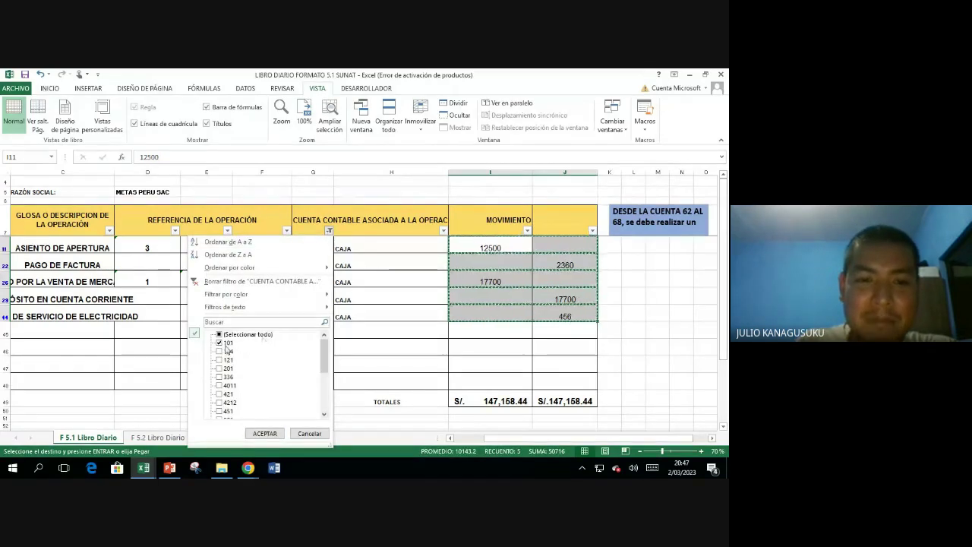
pyautogui.click(264, 342)
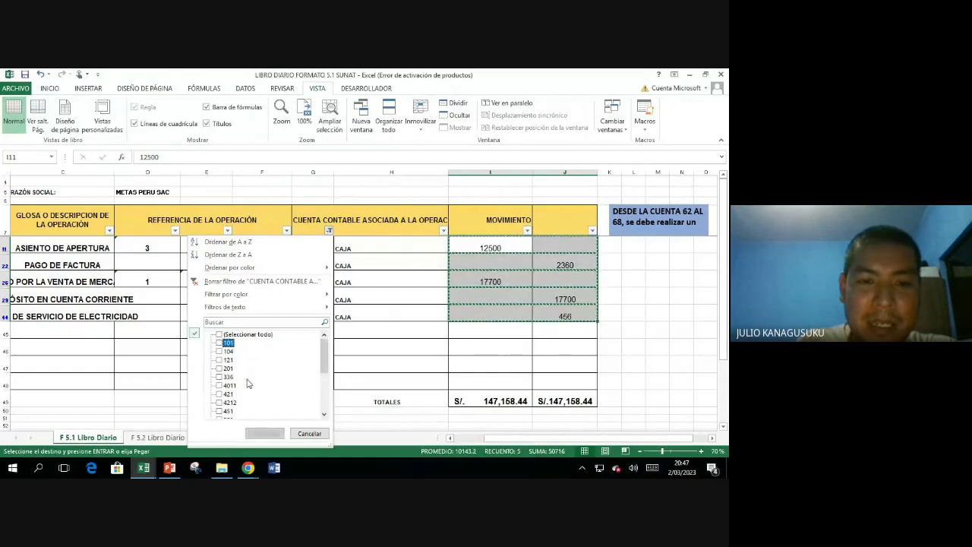
pyautogui.click(229, 386)
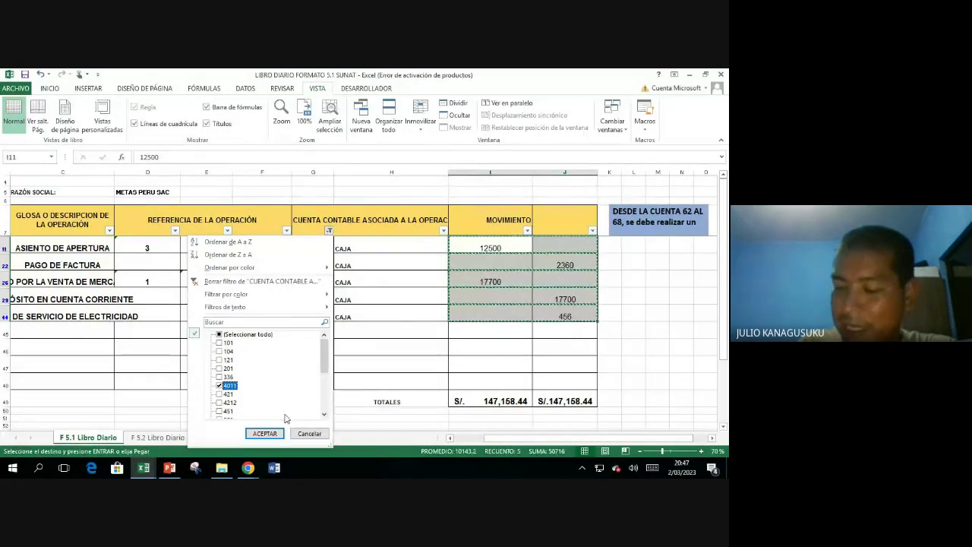
pyautogui.click(266, 434)
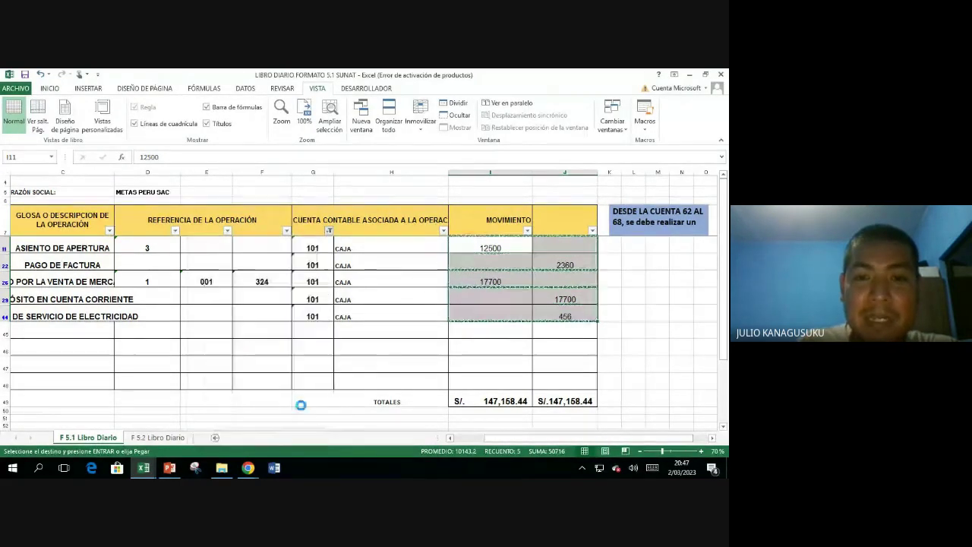
pyautogui.click(469, 351)
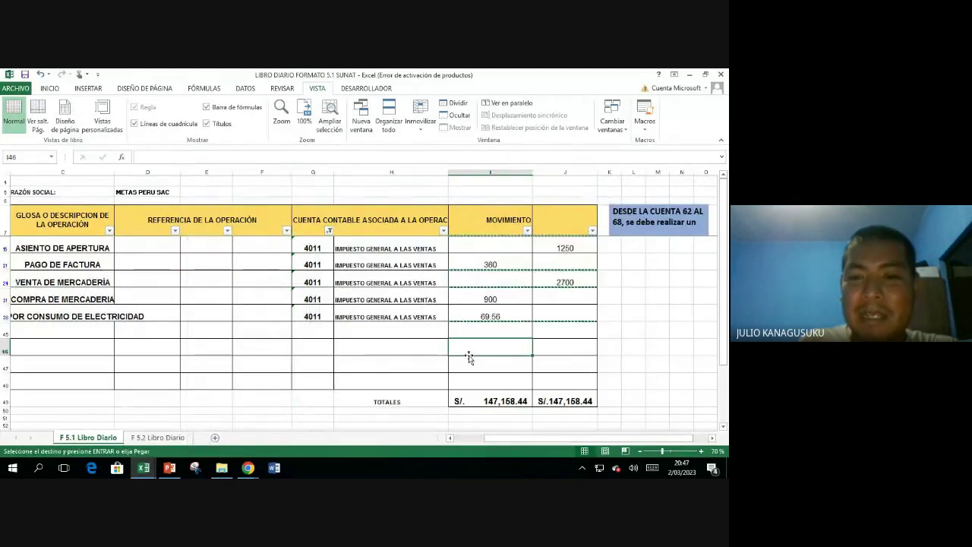
pyautogui.moveTo(520, 439); pyautogui.dragTo(490, 441)
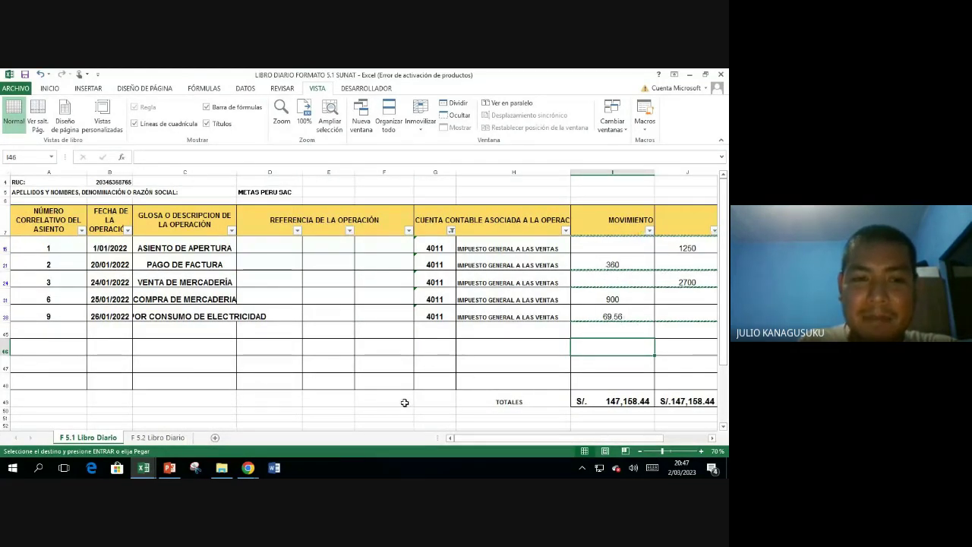
# Copy the 101 CAJA ledger table (A8:E17) and paste it at A65 below 336 EQUIPOS DIVERSOS
pyautogui.click(146, 469)
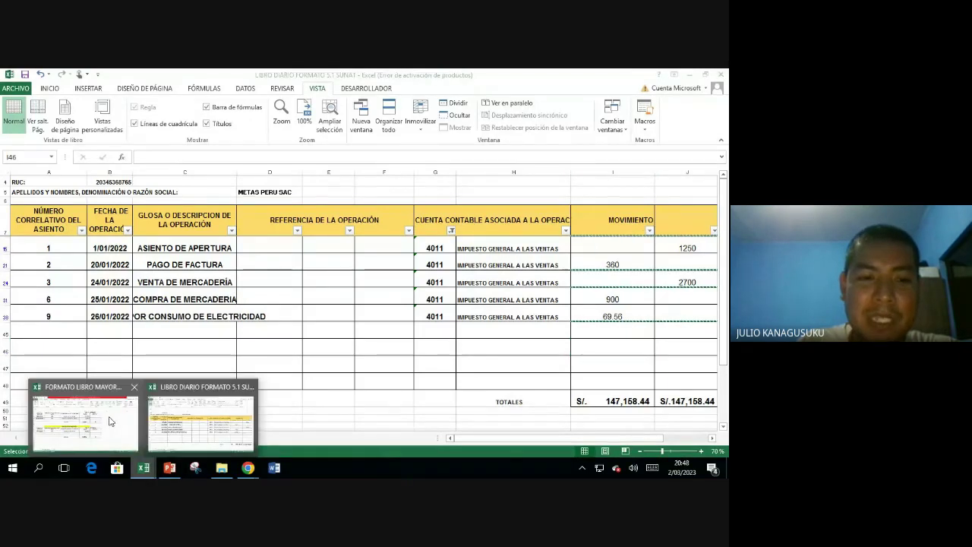
pyautogui.click(110, 422)
pyautogui.scroll(3, 153, 370)
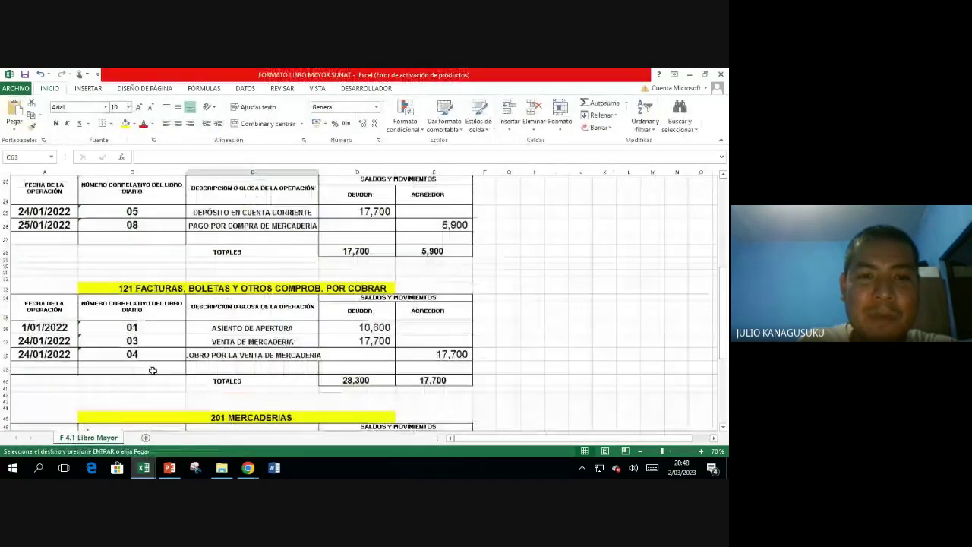
pyautogui.scroll(3, 152, 369)
pyautogui.scroll(3, 153, 369)
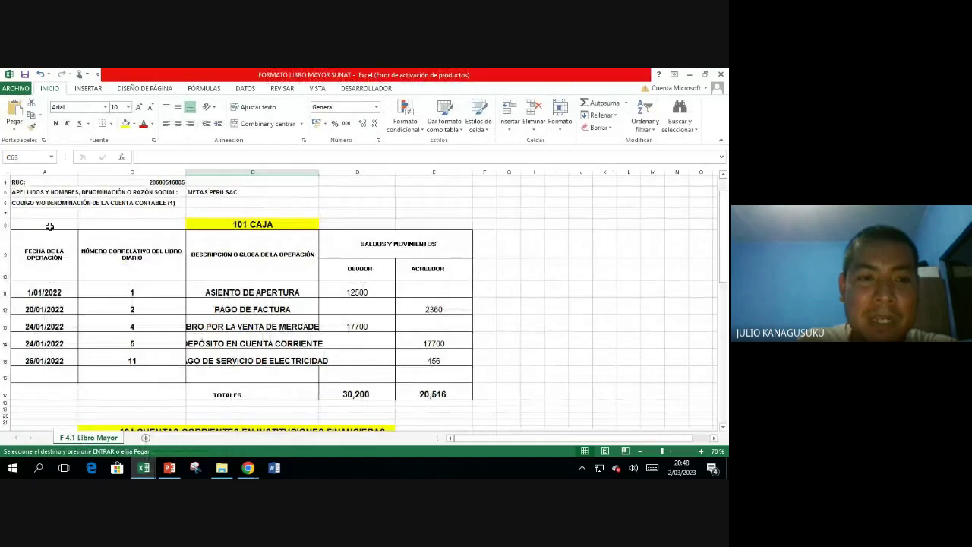
pyautogui.moveTo(50, 226)
pyautogui.mouseDown()
pyautogui.moveTo(235, 243)
pyautogui.moveTo(421, 391)
pyautogui.mouseUp()
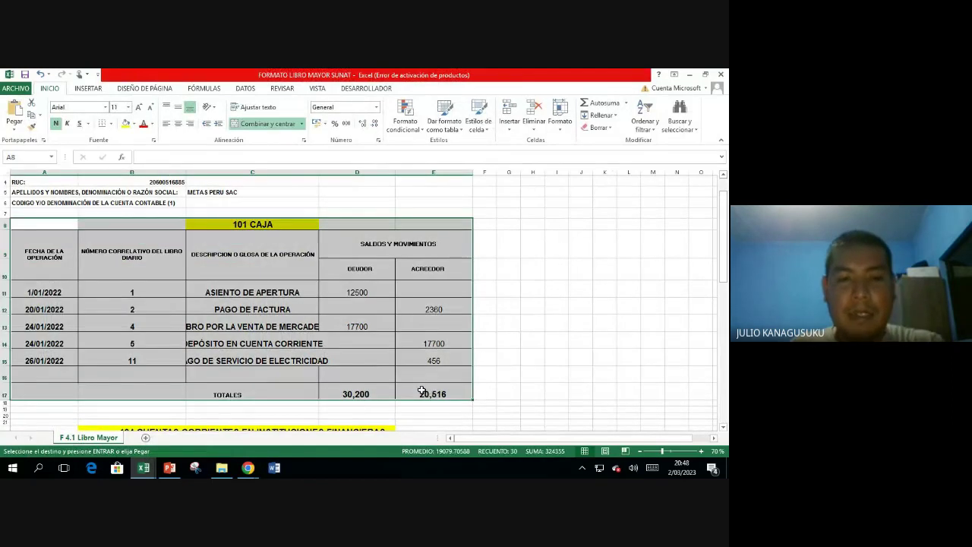
pyautogui.hotkey('ctrl', 'c')
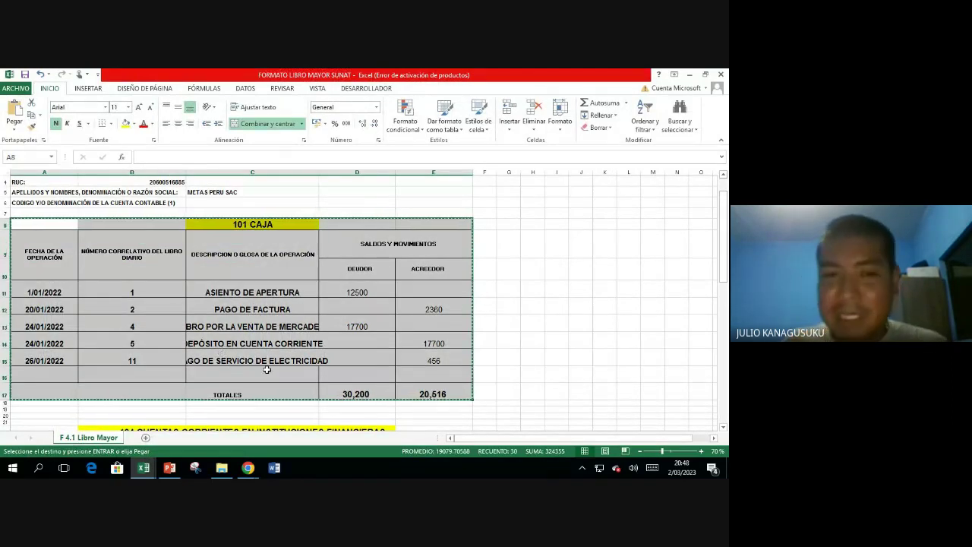
pyautogui.scroll(-2, 222, 352)
pyautogui.scroll(-6, 243, 360)
pyautogui.scroll(-4, 267, 370)
pyautogui.scroll(-2, 265, 369)
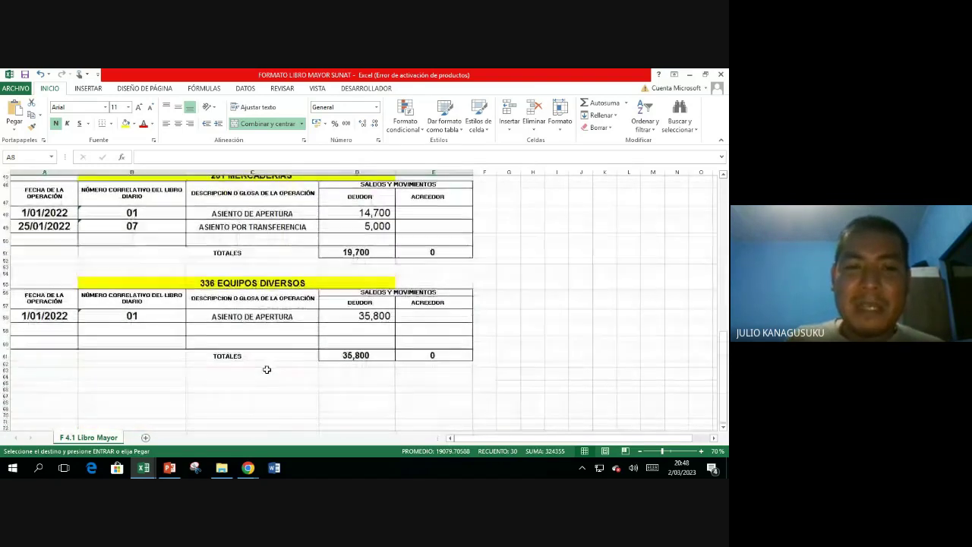
pyautogui.scroll(-1, 159, 377)
pyautogui.click(66, 377)
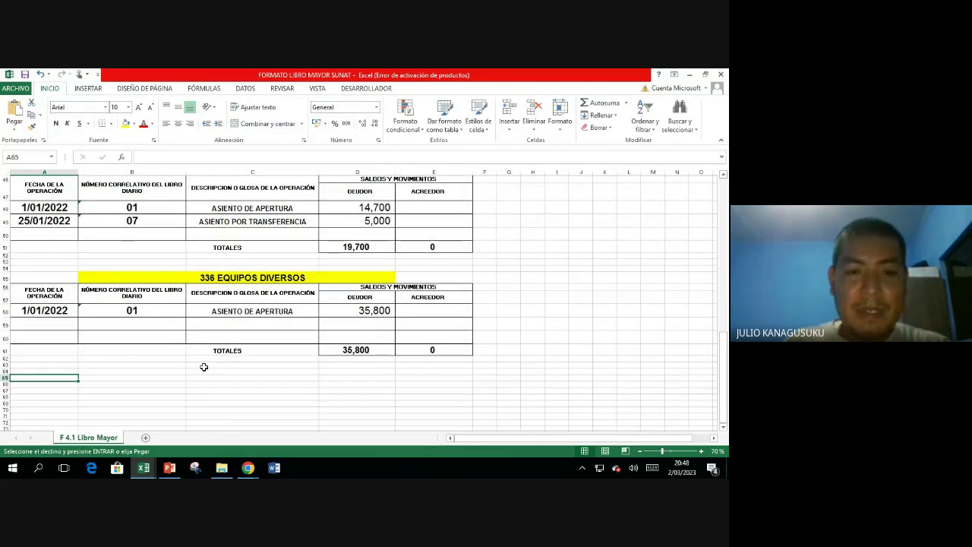
pyautogui.hotkey('ctrl', 'v')
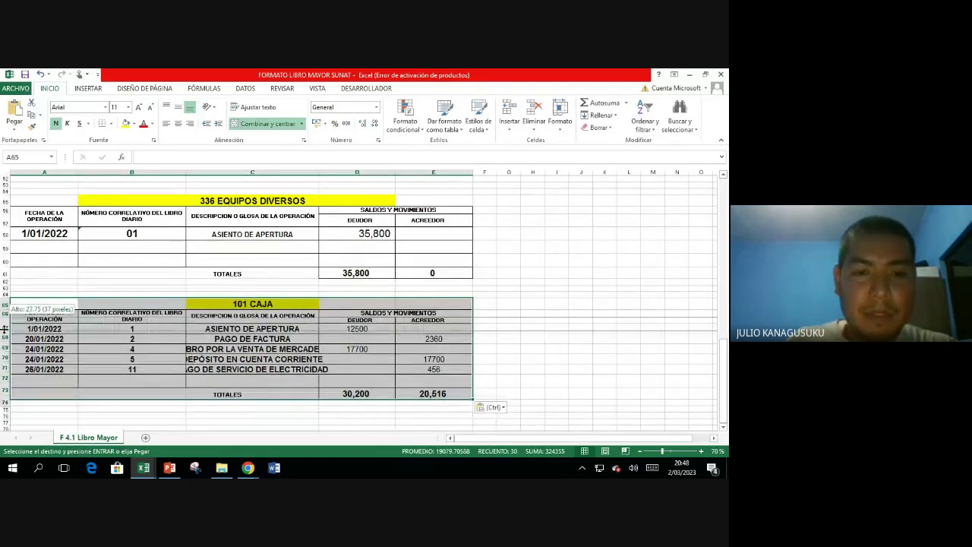
# Heighten the new table's header row and retitle it '4011 IMPUESTO GENERAL A LAS VENTAS'
pyautogui.moveTo(9, 323); pyautogui.dragTo(9, 330)
pyautogui.click(238, 304)
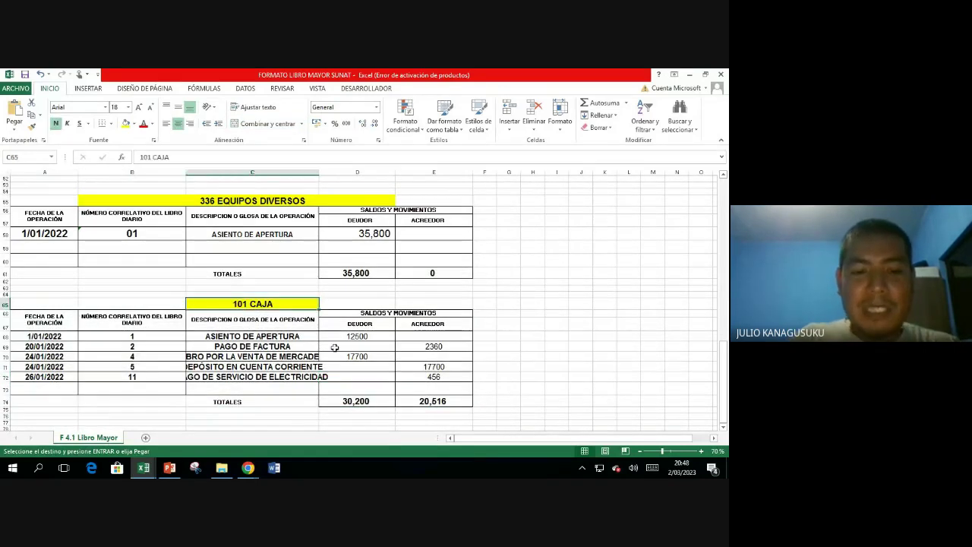
pyautogui.write('4011')
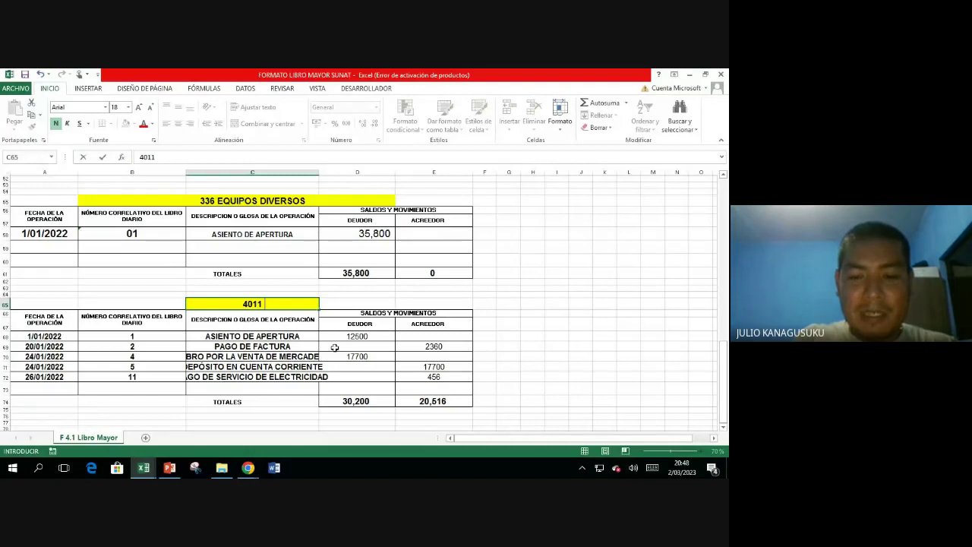
pyautogui.write(' IMPUESTO')
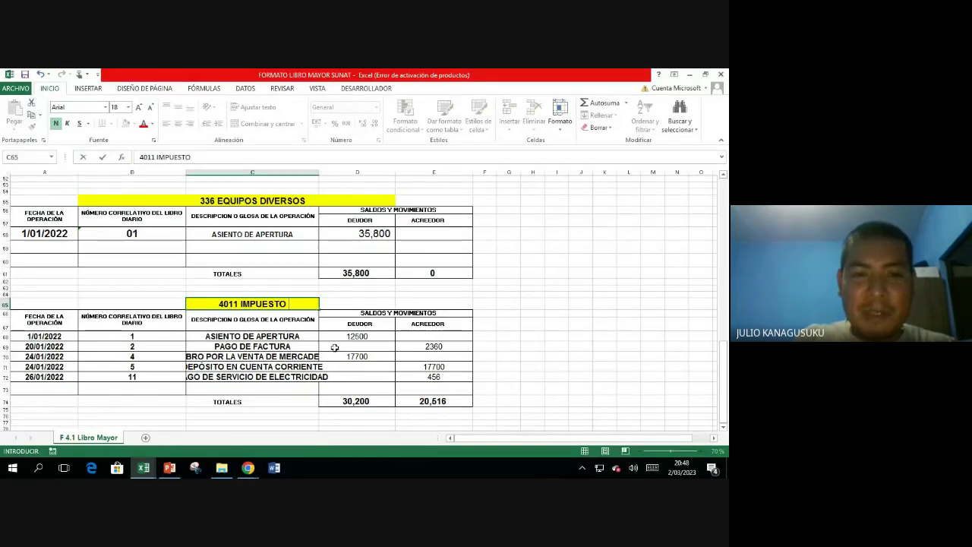
pyautogui.write(' GEN')
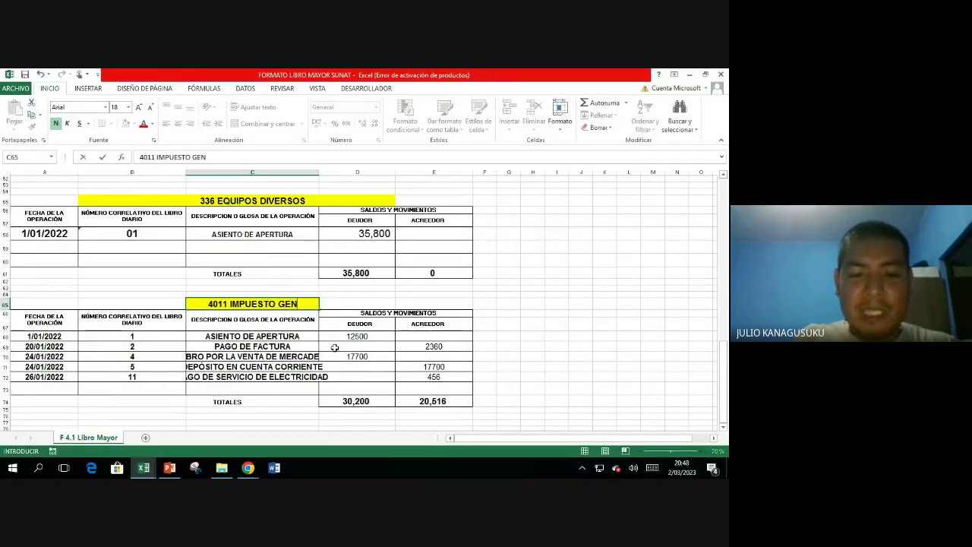
pyautogui.write('ERAL A')
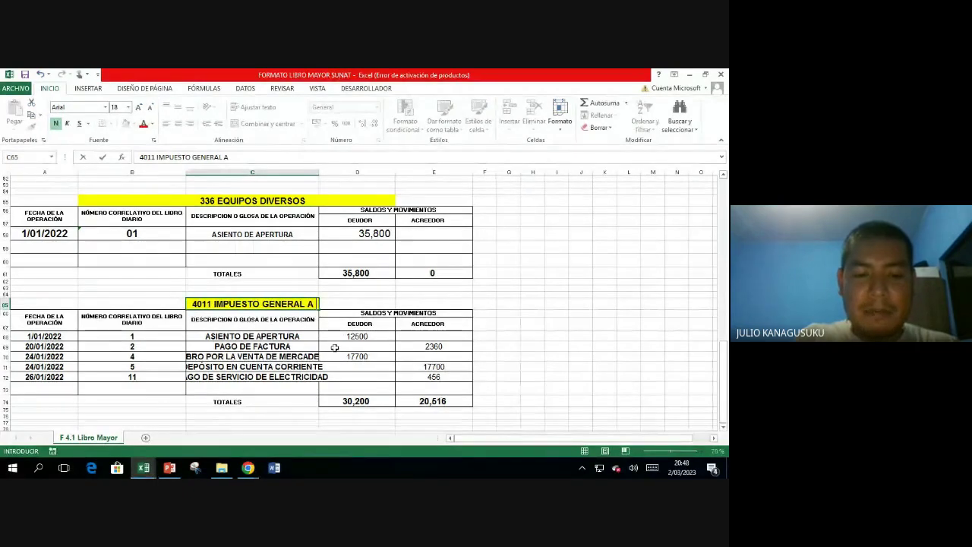
pyautogui.write(' LA')
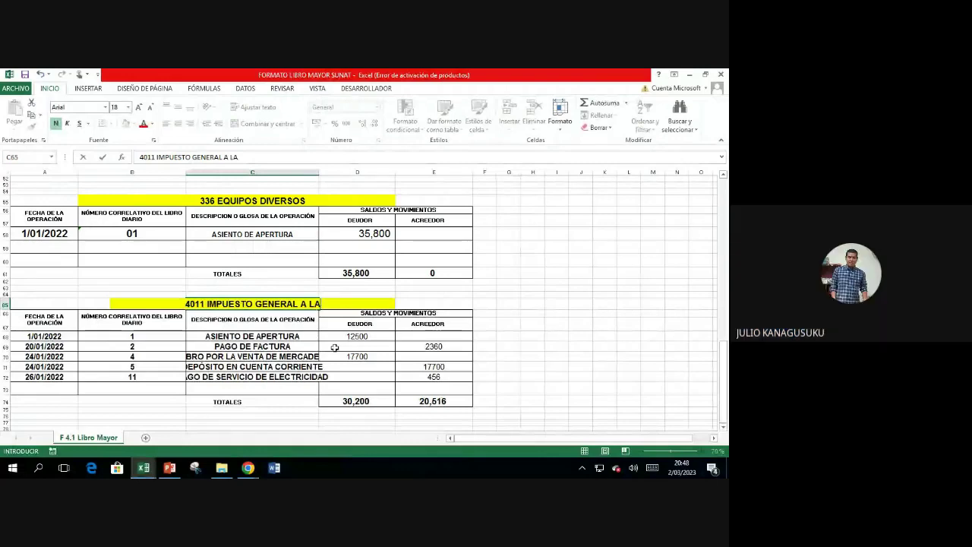
pyautogui.write('S VENTAS')
pyautogui.moveTo(44, 336); pyautogui.dragTo(454, 374)
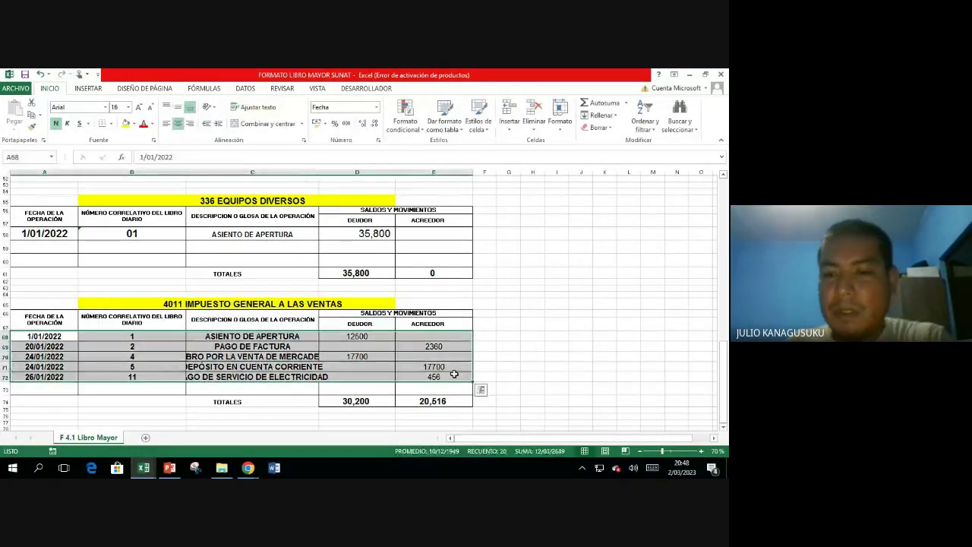
# Clear the copied entries, then paste the 4011 entry dates from LIBRO DIARIO into A68
pyautogui.press('Delete')
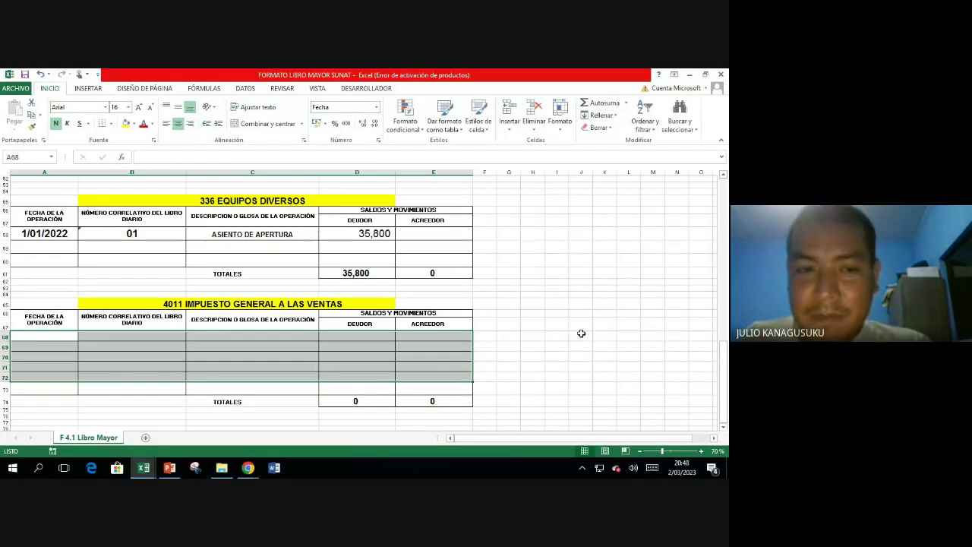
pyautogui.click(582, 334)
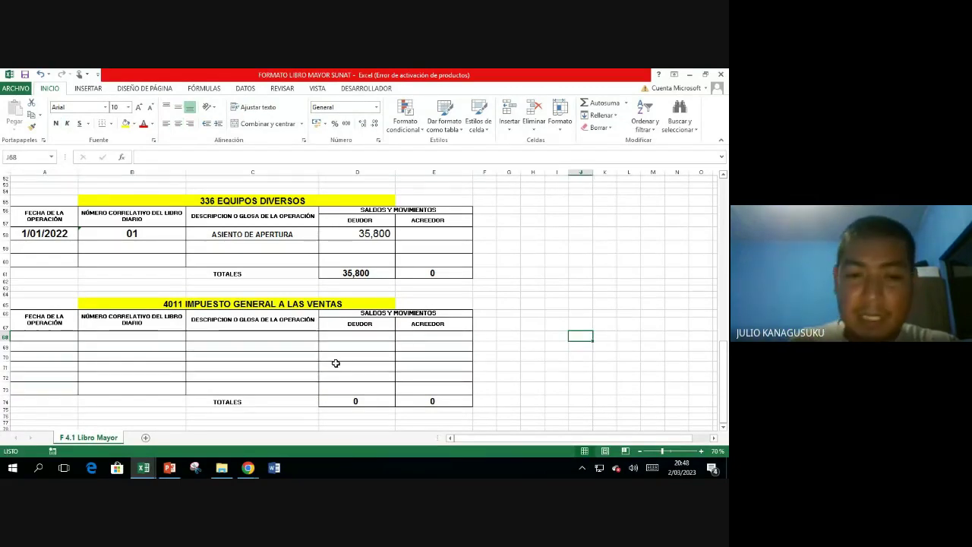
pyautogui.moveTo(144, 467)
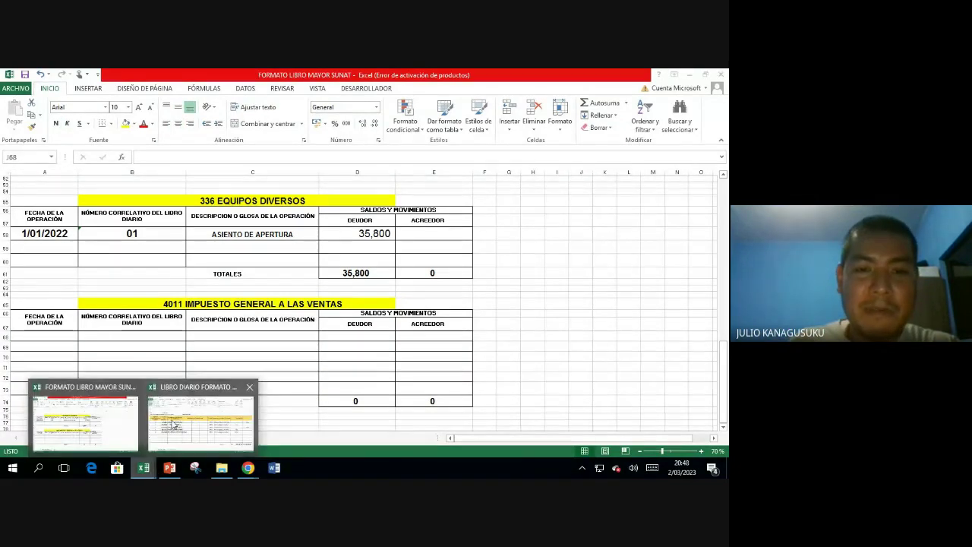
pyautogui.click(173, 424)
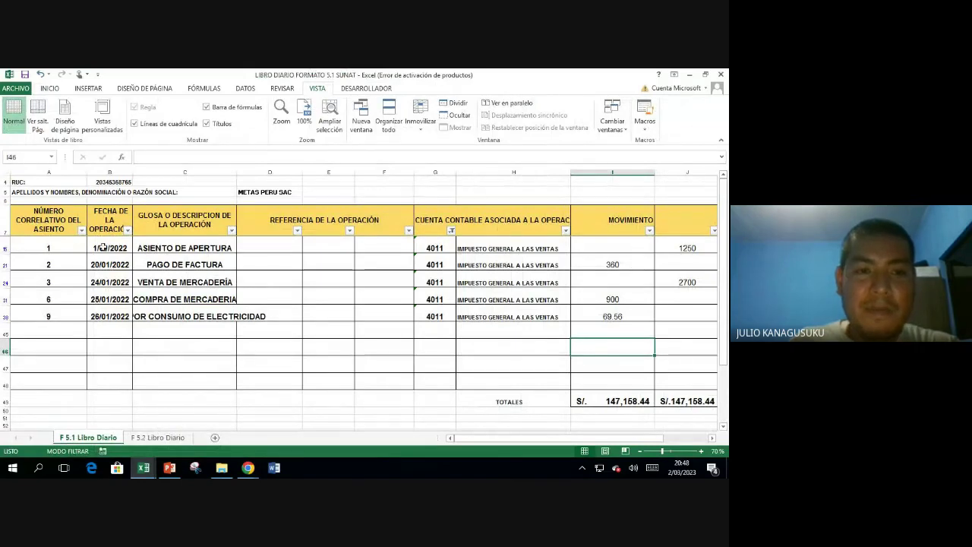
pyautogui.moveTo(99, 248); pyautogui.dragTo(95, 315)
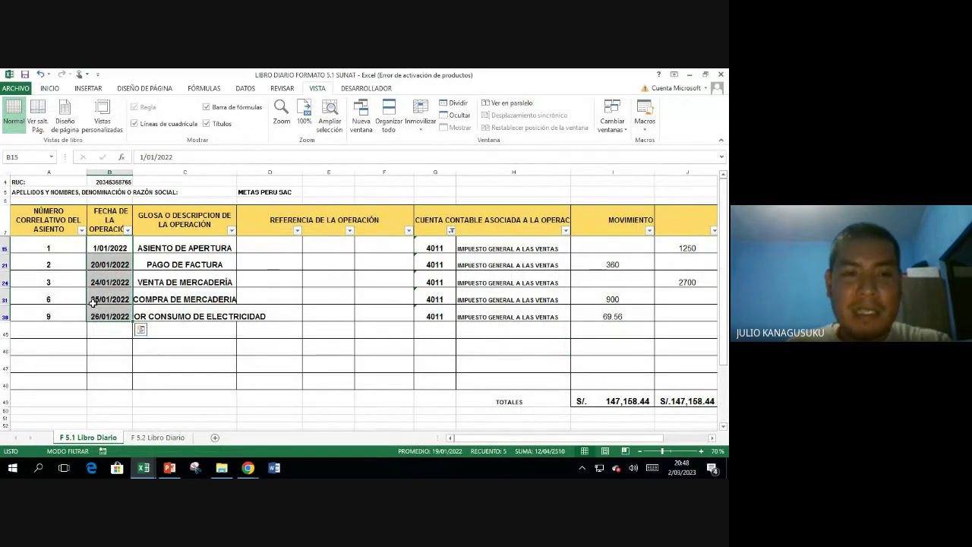
pyautogui.hotkey('ctrl', 'c')
pyautogui.moveTo(144, 469)
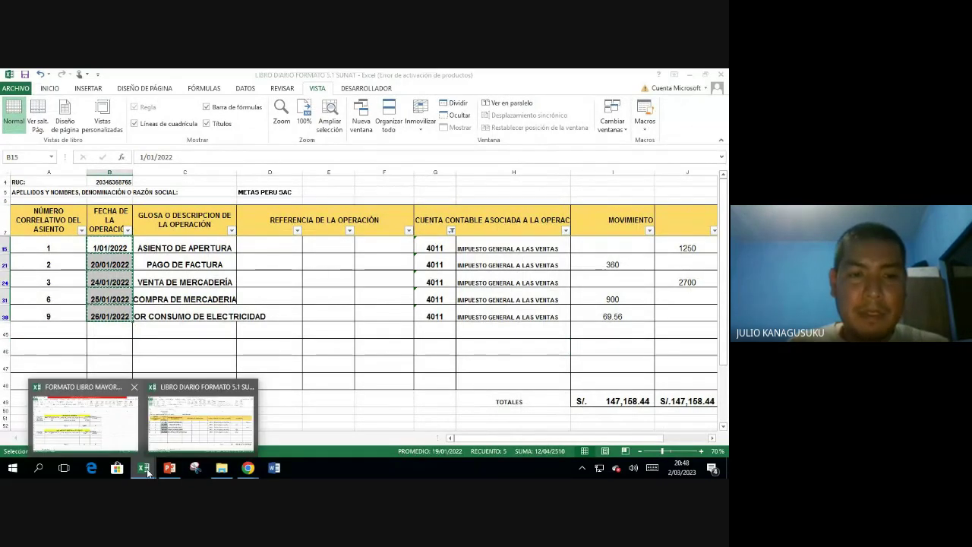
pyautogui.click(84, 420)
pyautogui.click(42, 337)
pyautogui.hotkey('ctrl', 'v')
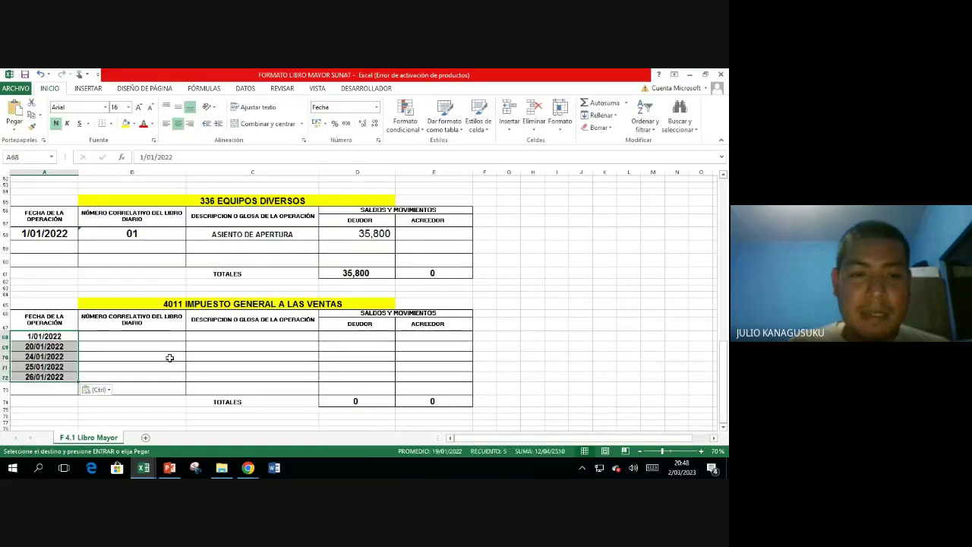
# Paste the 4011 entry numbers from LIBRO DIARIO into cell B68
pyautogui.moveTo(144, 468)
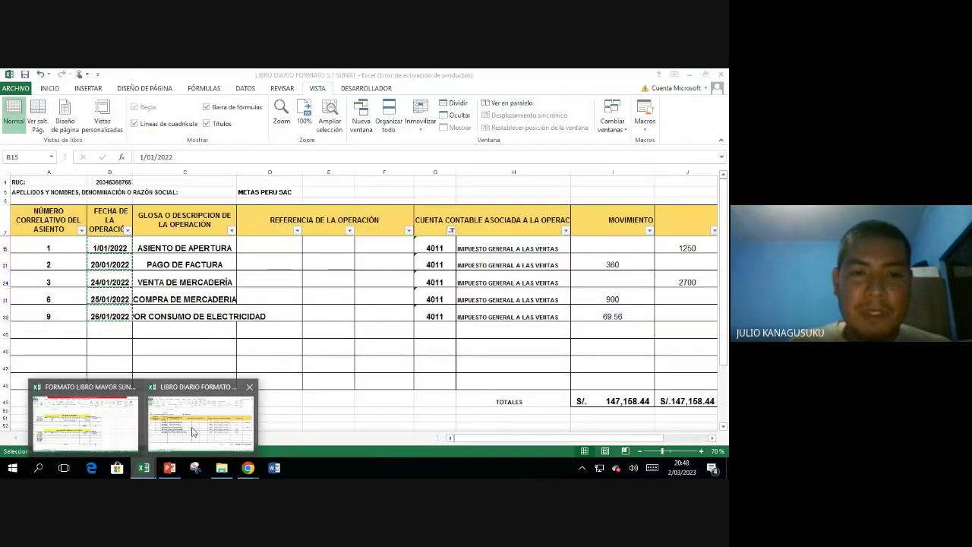
pyautogui.click(192, 432)
pyautogui.moveTo(45, 244); pyautogui.dragTo(48, 313)
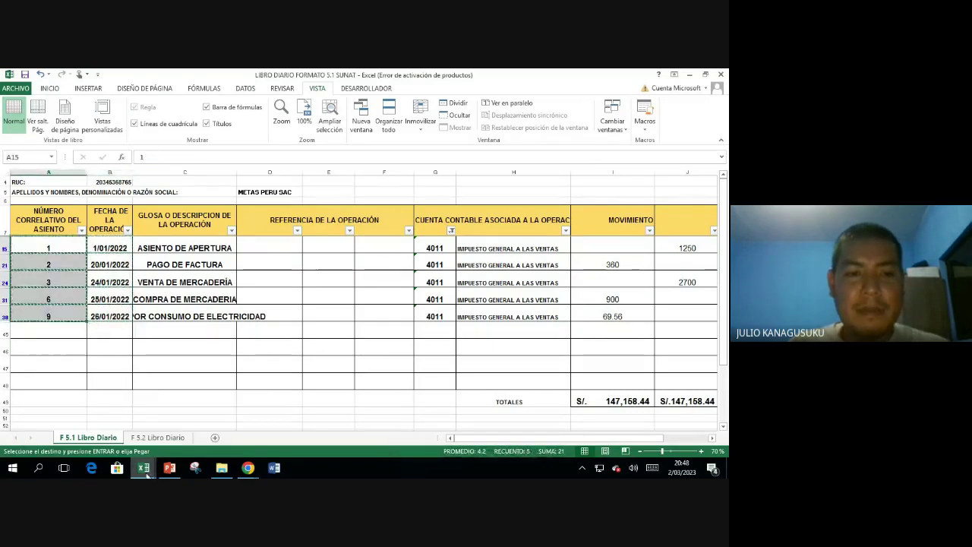
pyautogui.hotkey('ctrl', 'c')
pyautogui.moveTo(143, 468)
pyautogui.click(113, 418)
pyautogui.click(131, 337)
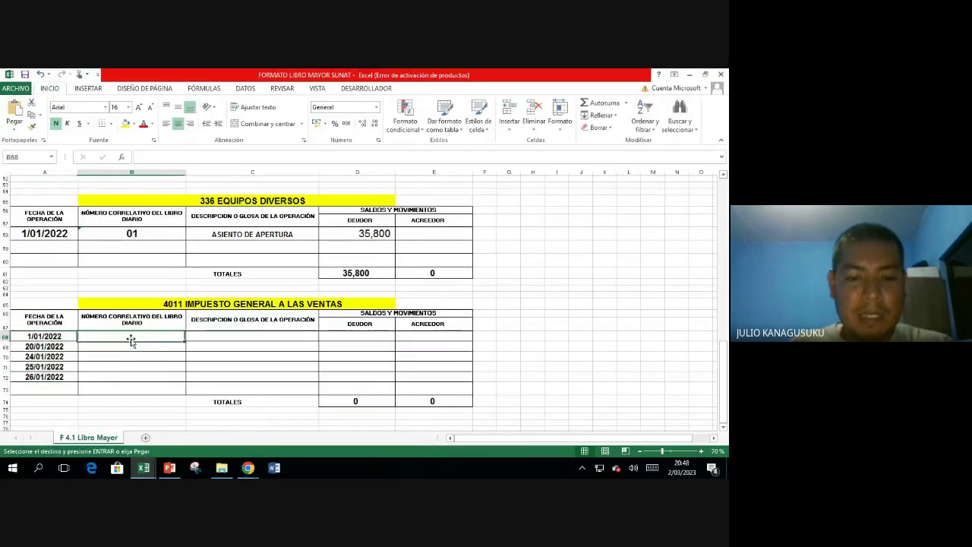
pyautogui.hotkey('ctrl', 'v')
# Paste the 4011 entry descriptions from LIBRO DIARIO into cell C68
pyautogui.click(250, 339)
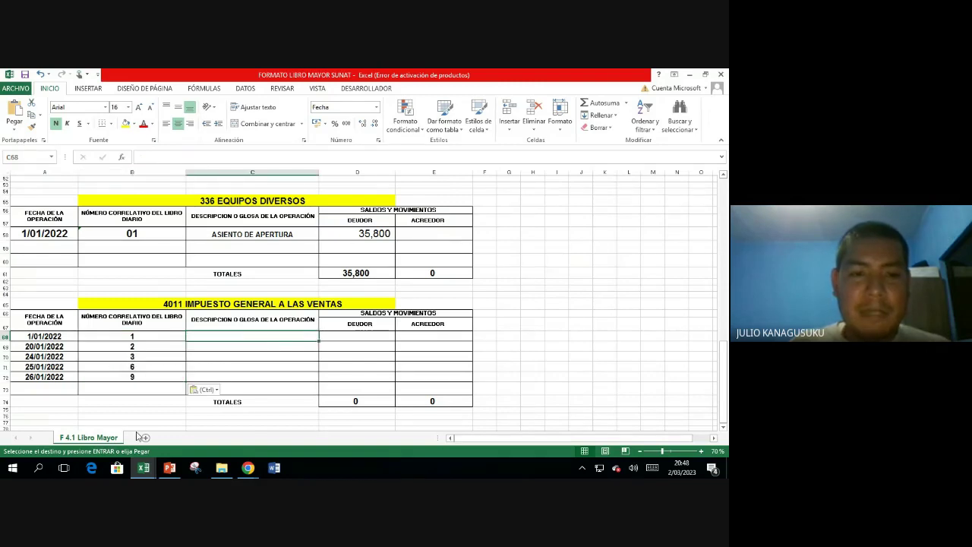
pyautogui.click(143, 468)
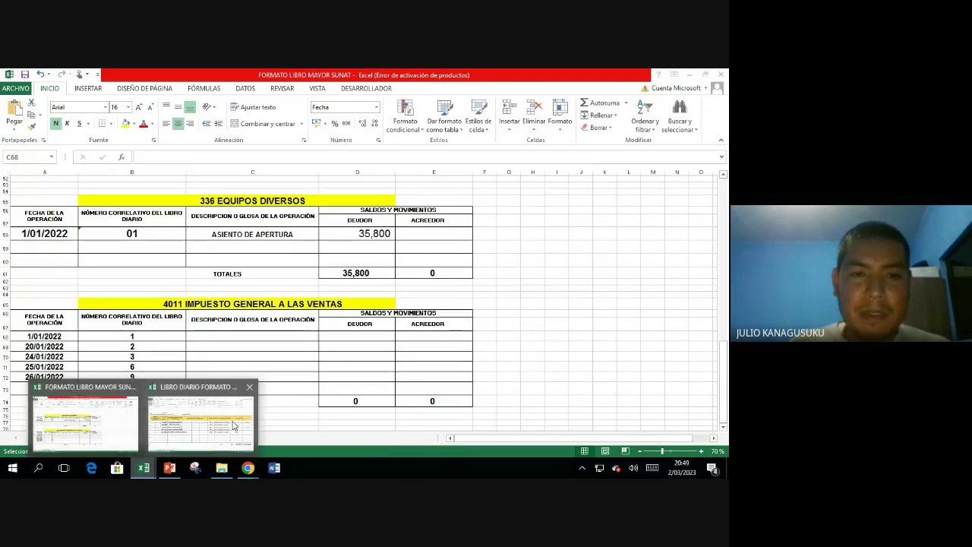
pyautogui.click(233, 427)
pyautogui.moveTo(185, 248); pyautogui.dragTo(185, 316)
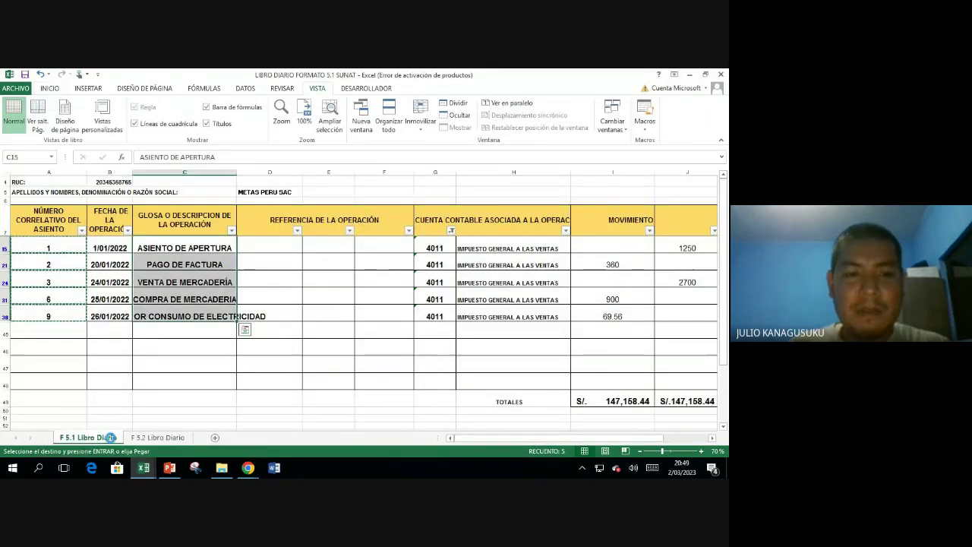
pyautogui.click(143, 468)
pyautogui.click(84, 425)
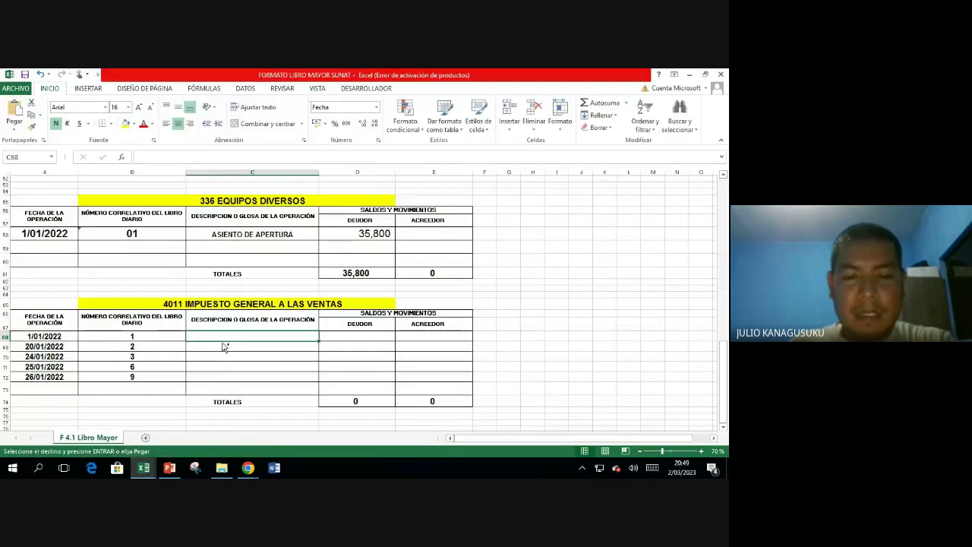
pyautogui.hotkey('ctrl', 'v')
# Paste the 4011 debit and credit amounts into D68, totalling 1,330 and 3,950
pyautogui.click(370, 336)
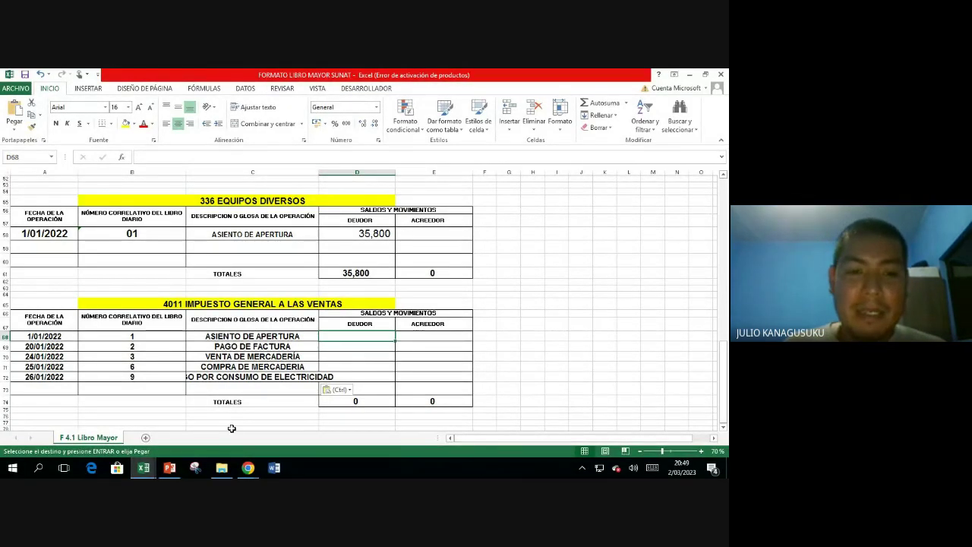
pyautogui.click(144, 468)
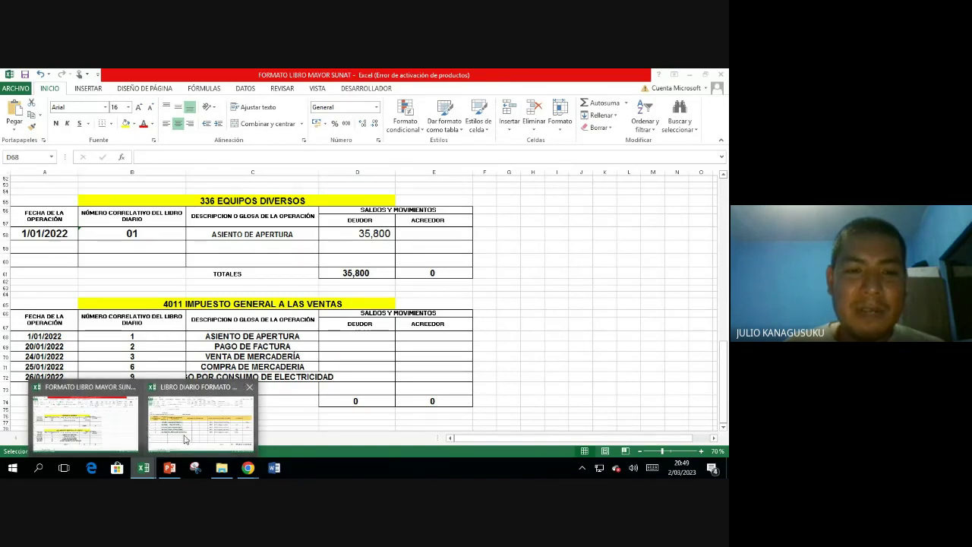
pyautogui.click(185, 439)
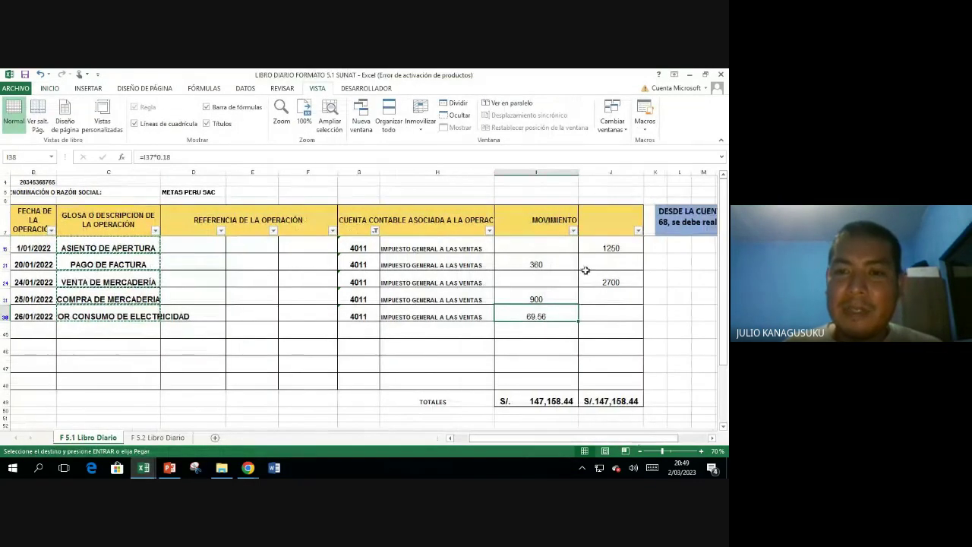
pyautogui.moveTo(562, 245); pyautogui.dragTo(602, 251)
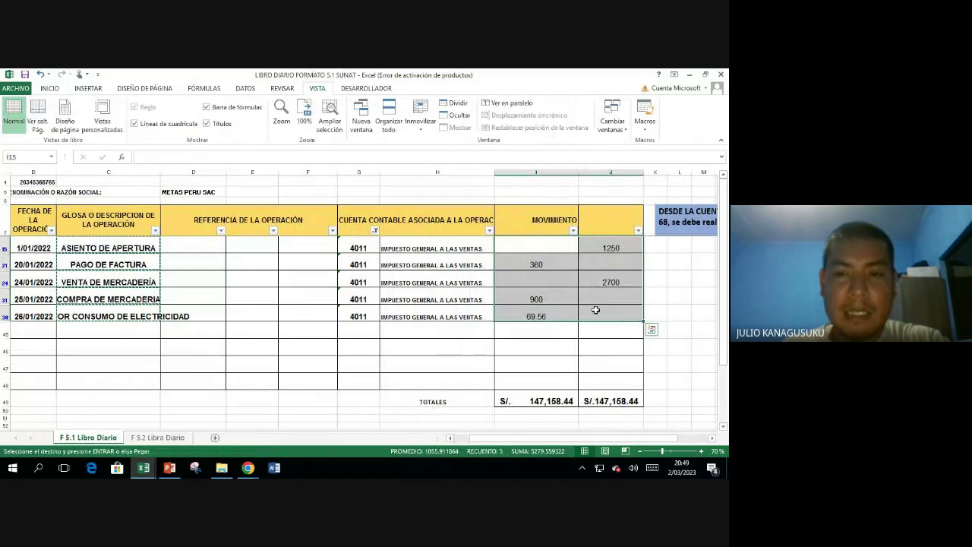
pyautogui.hotkey('ctrl', 'c')
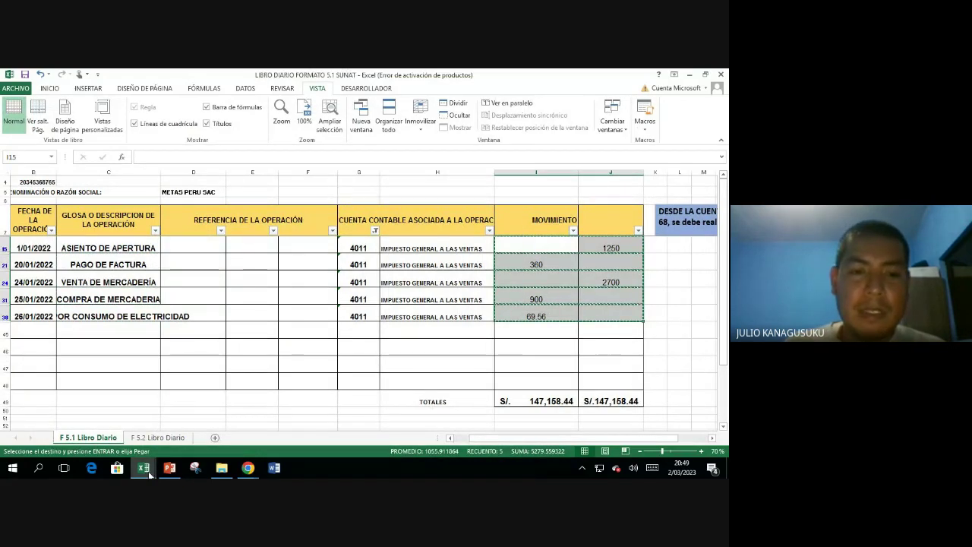
pyautogui.click(147, 470)
pyautogui.click(349, 336)
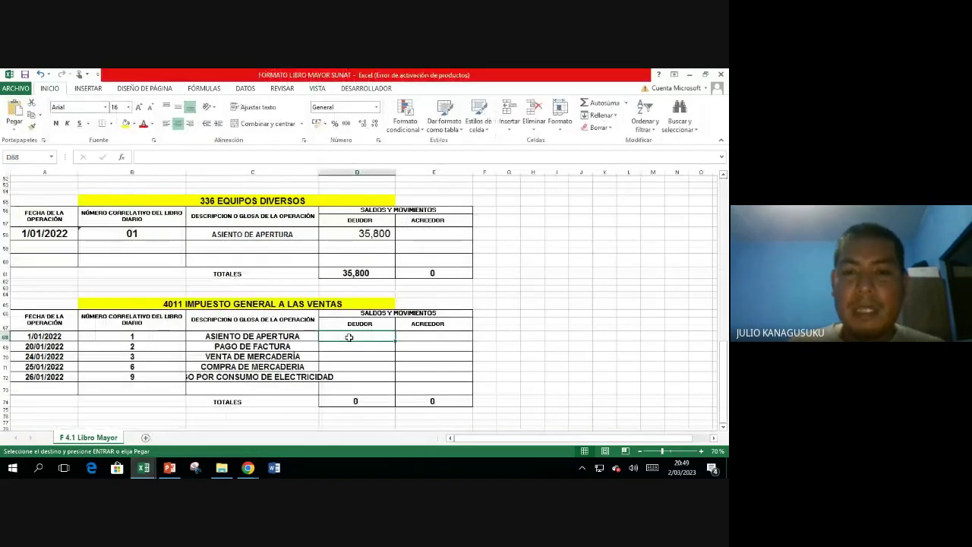
pyautogui.hotkey('ctrl', 'v')
pyautogui.click(530, 350)
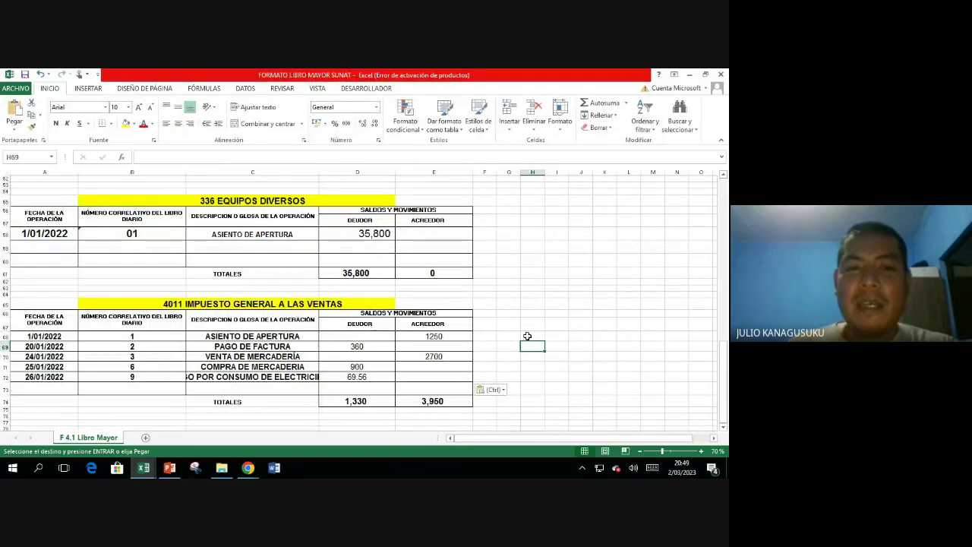
pyautogui.scroll(-1, 390, 330)
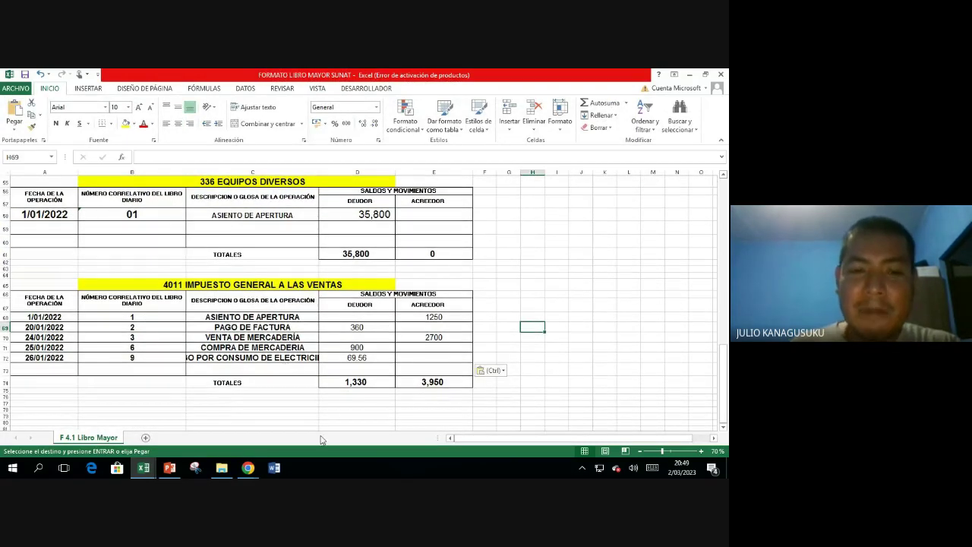
# Filter LIBRO DIARIO column G to accounts 421 and 4212 instead of 4011, then return to Libro Mayor
pyautogui.click(152, 469)
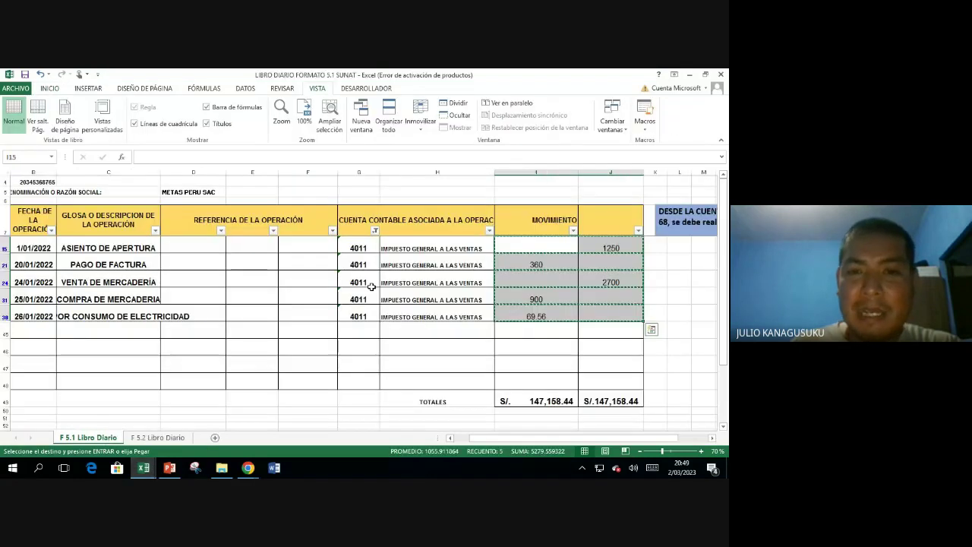
pyautogui.click(375, 231)
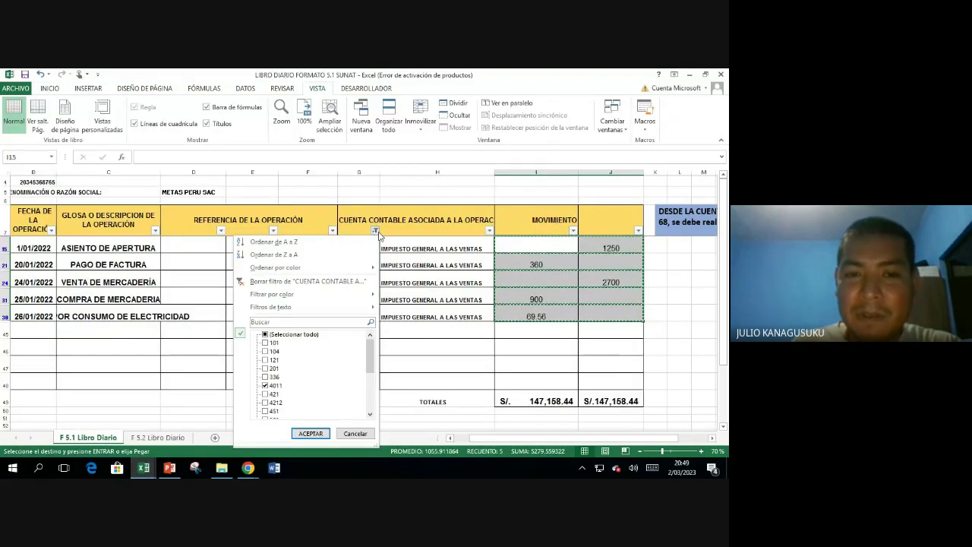
pyautogui.click(275, 386)
pyautogui.scroll(-2, 292, 388)
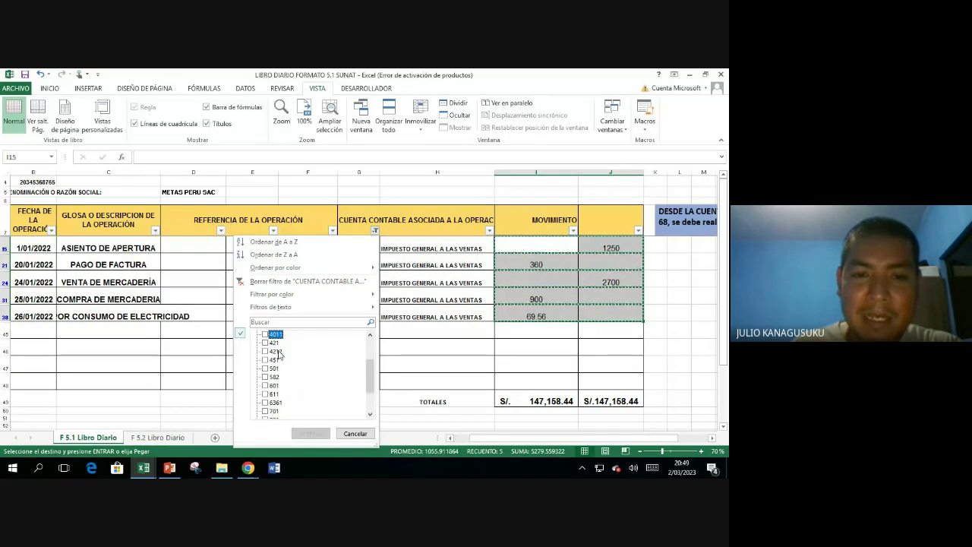
pyautogui.click(274, 343)
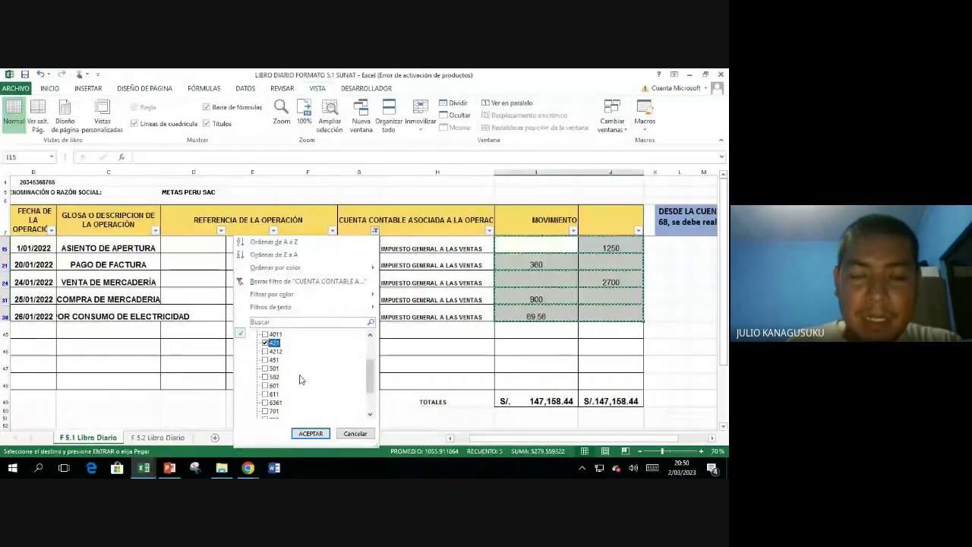
pyautogui.click(267, 353)
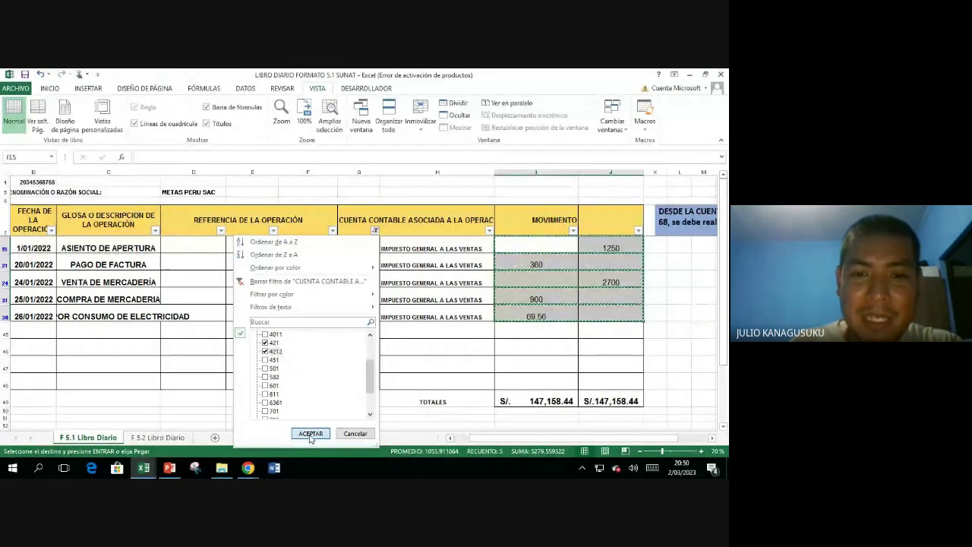
pyautogui.click(310, 434)
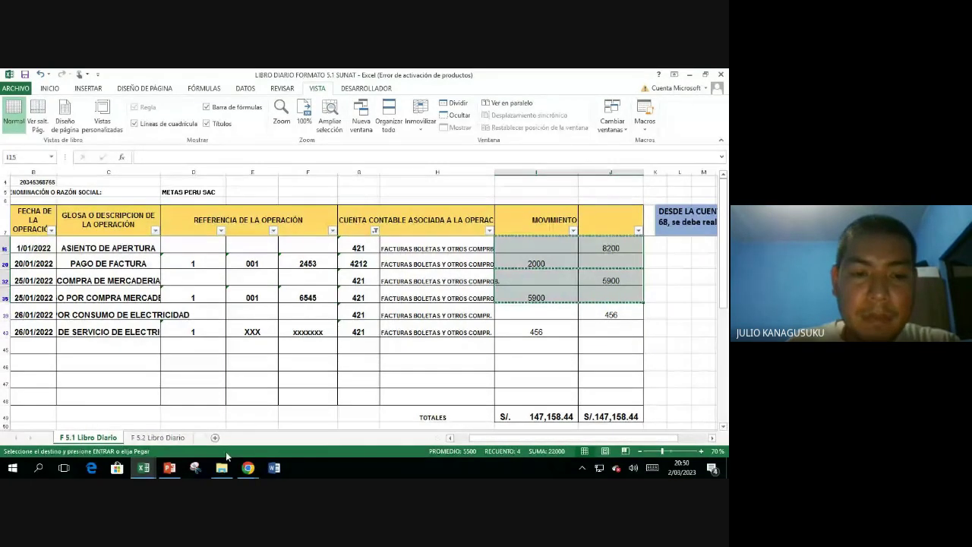
pyautogui.click(143, 467)
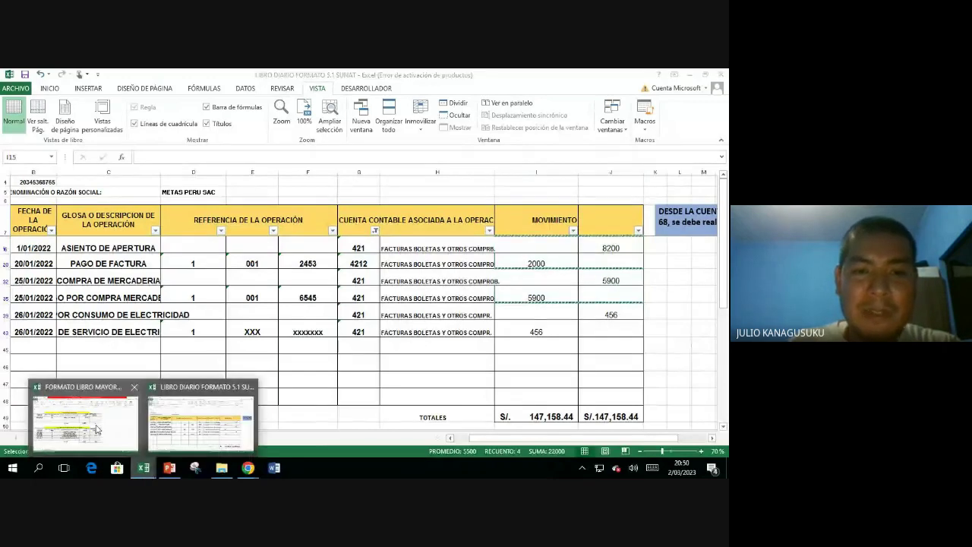
pyautogui.click(96, 429)
# Copy the completed 4011 ledger table and paste a duplicate at A78
pyautogui.moveTo(62, 280)
pyautogui.mouseDown()
pyautogui.moveTo(466, 360)
pyautogui.moveTo(458, 382)
pyautogui.mouseUp()
pyautogui.hotkey('ctrl', 'c')
pyautogui.scroll(-2, 162, 349)
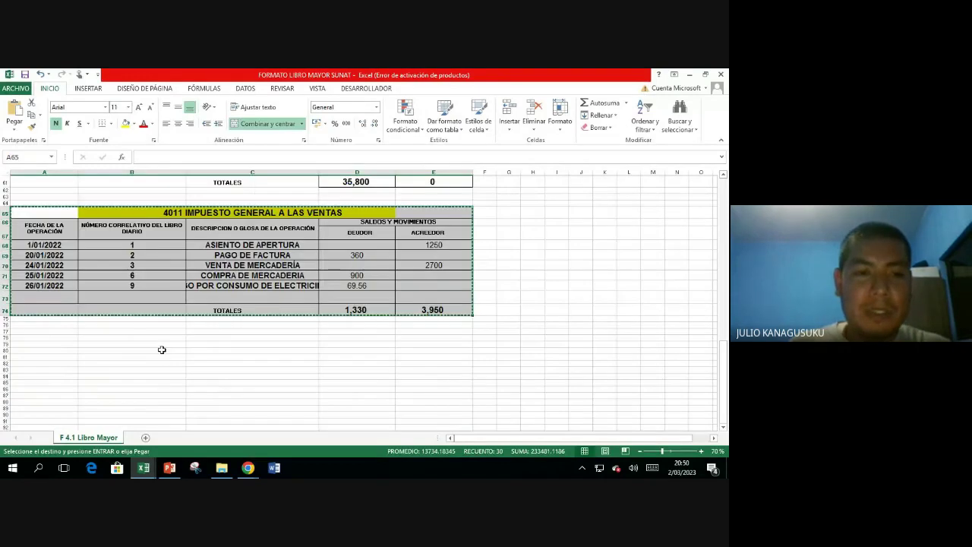
pyautogui.click(72, 338)
pyautogui.hotkey('ctrl', 'v')
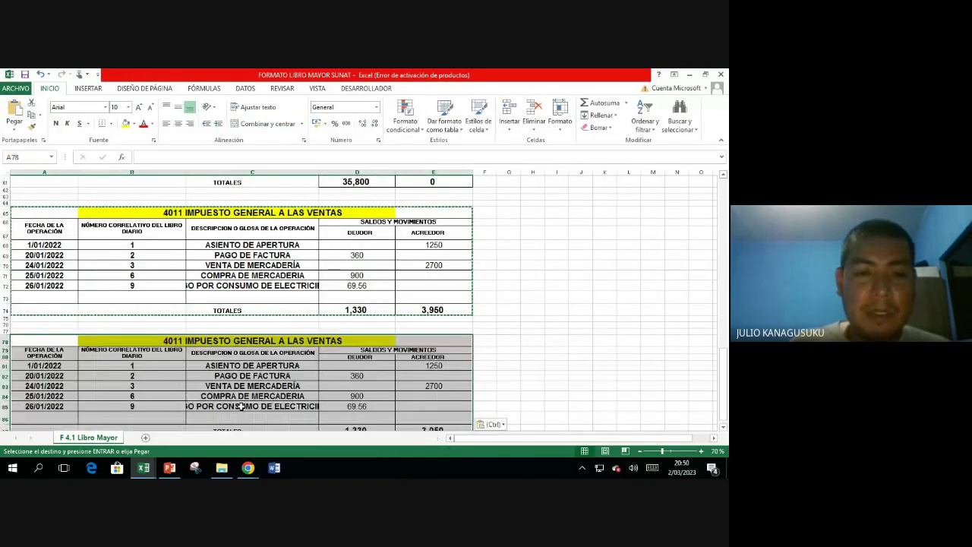
pyautogui.scroll(-2, 130, 368)
pyautogui.click(44, 335)
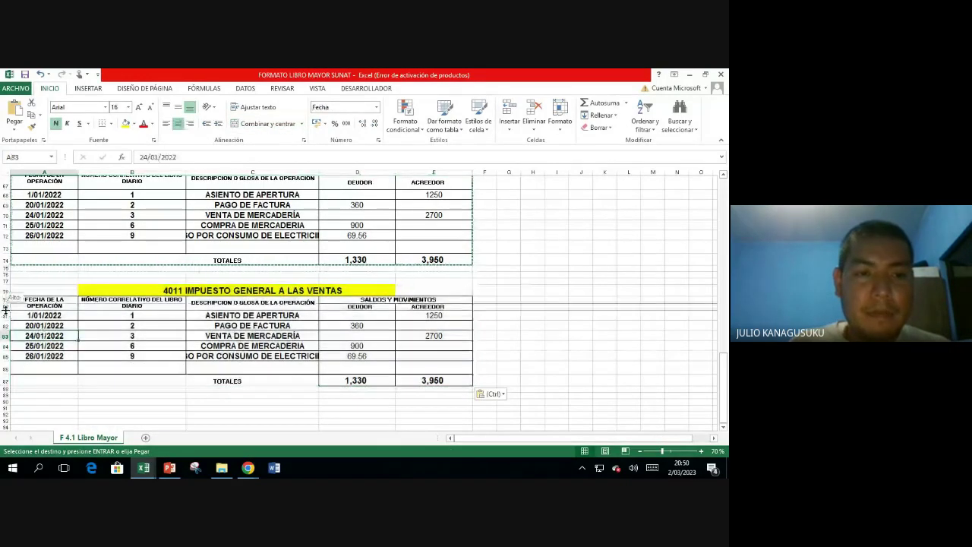
# Heighten the header rows, set B78 to 421 and C78 to '421 FACTURAS BOLETAS Y OTROS COMPROB. POR PAGAR'
pyautogui.moveTo(3, 311); pyautogui.dragTo(3, 322)
pyautogui.click(180, 293)
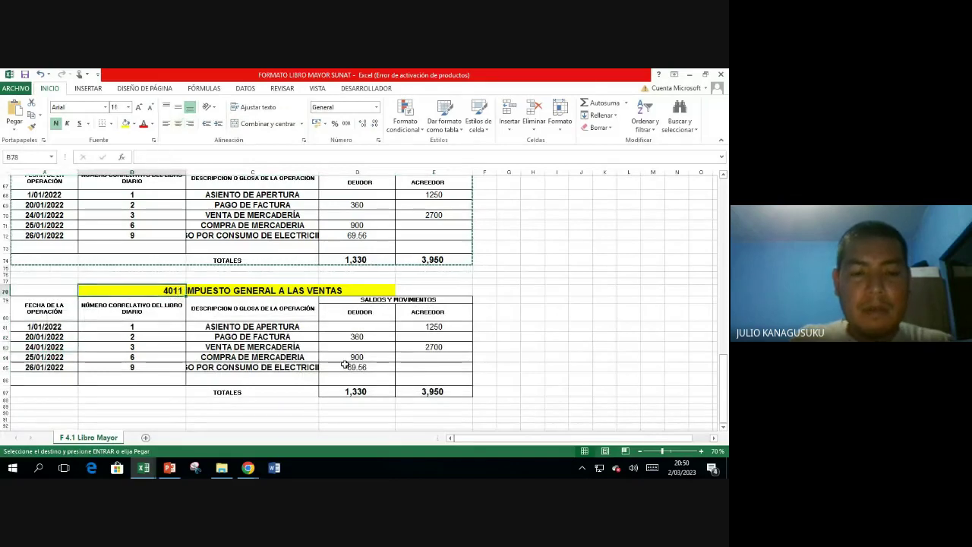
pyautogui.write('421')
pyautogui.hotkey('ctrl', 'Return')
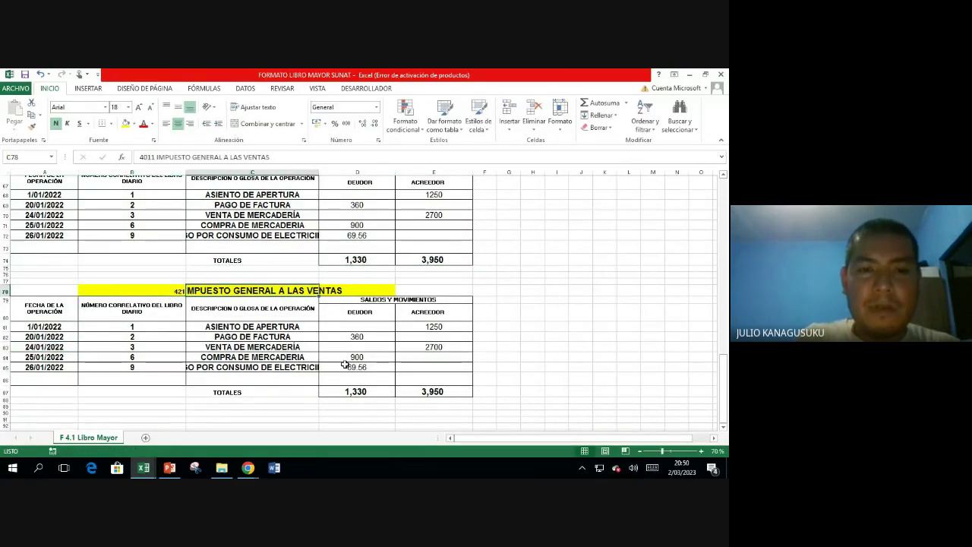
pyautogui.press('Right')
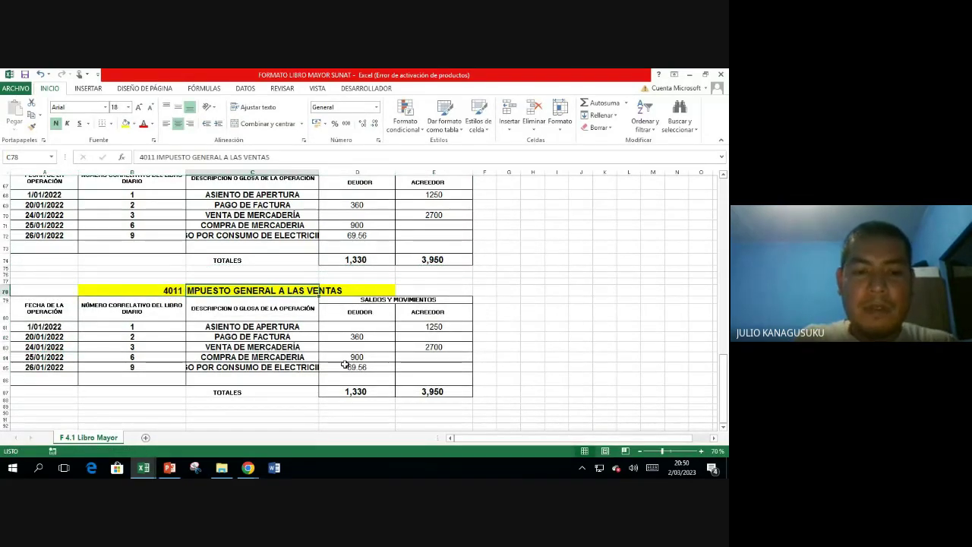
pyautogui.write('421')
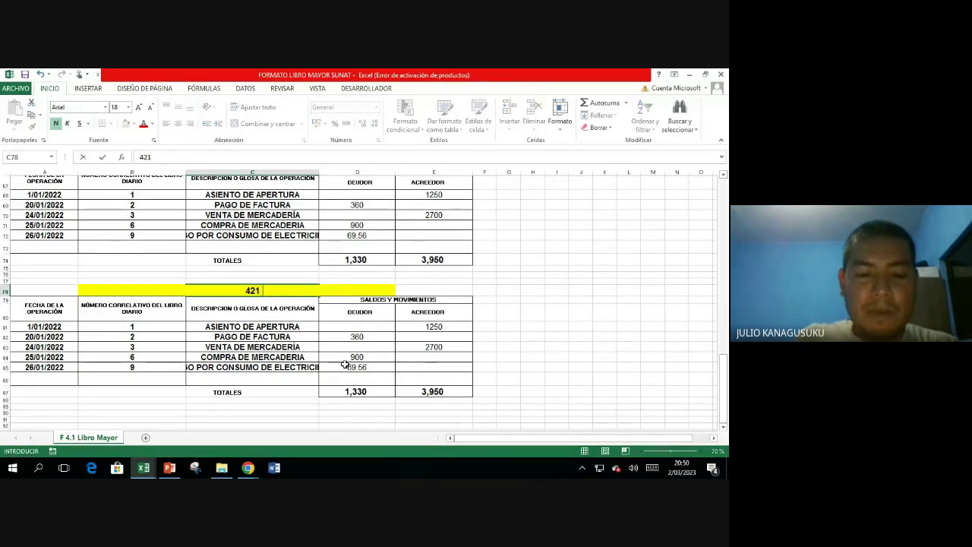
pyautogui.write(' FACTURAS B')
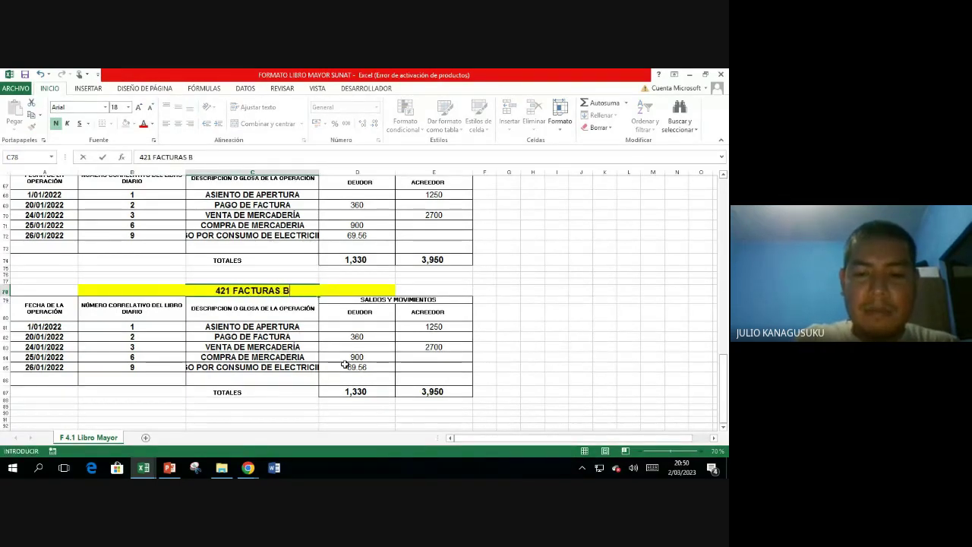
pyautogui.write('OLETAS')
pyautogui.press('BackSpace')
pyautogui.write('TAS')
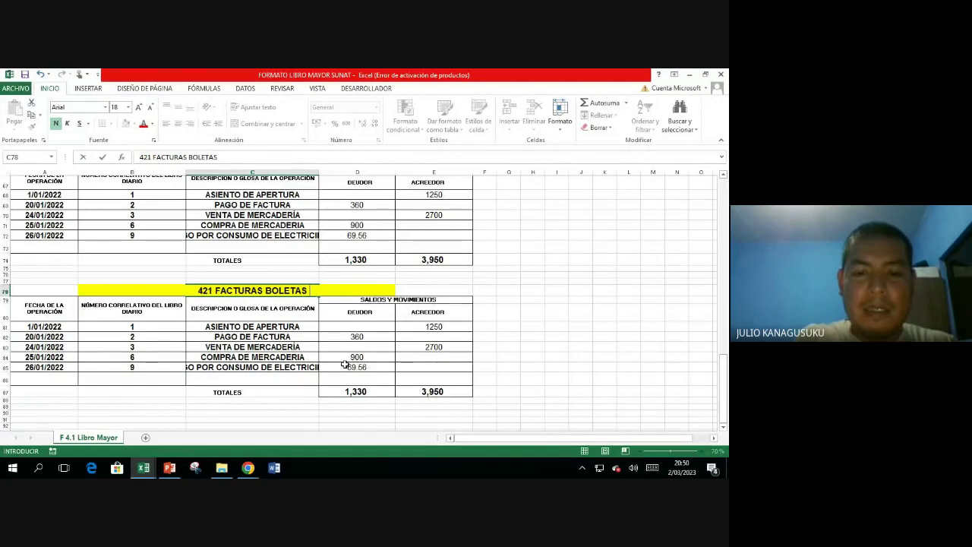
pyautogui.write(' Y OTROS COMPR')
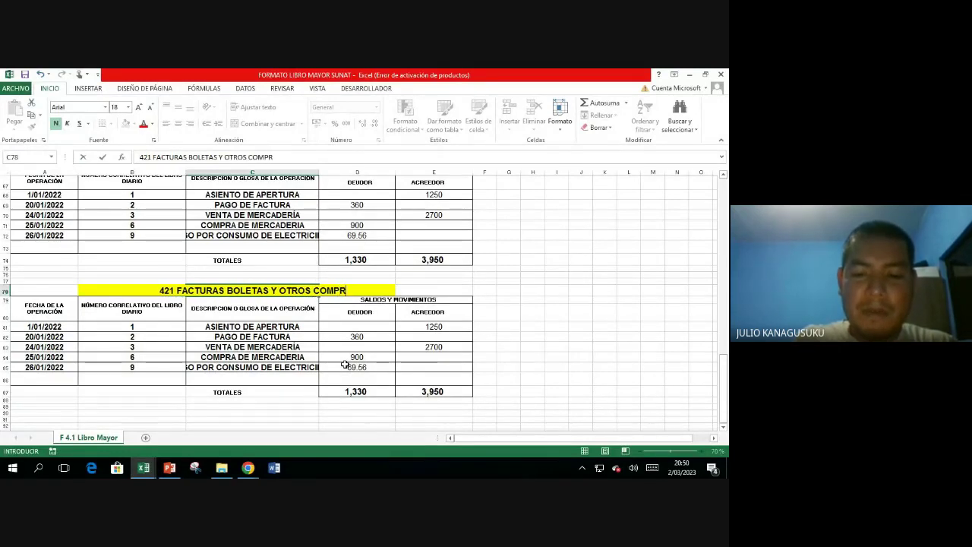
pyautogui.write('. PO')
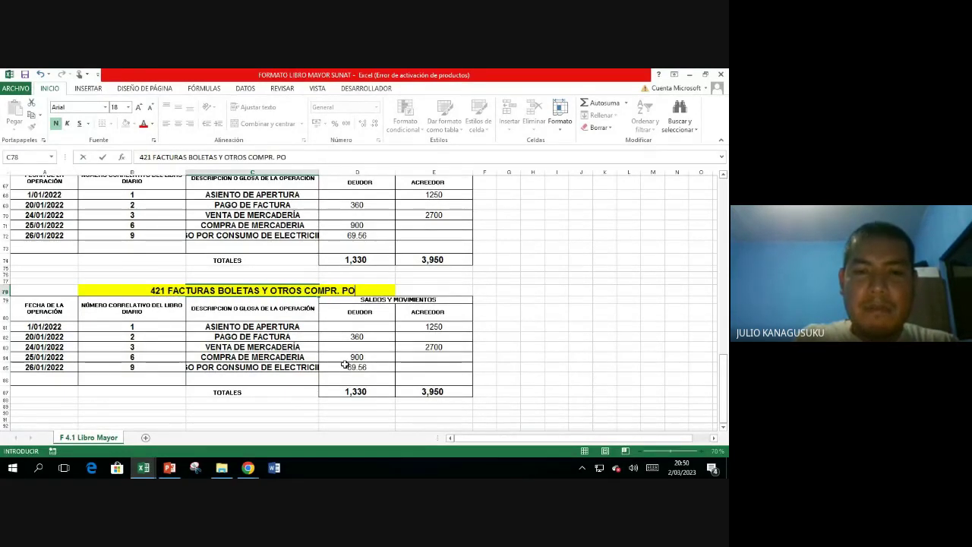
pyautogui.write('R')
pyautogui.press('BackSpace')
pyautogui.press('BackSpace')
pyautogui.press('BackSpace')
pyautogui.press('BackSpace')
pyautogui.press('BackSpace')
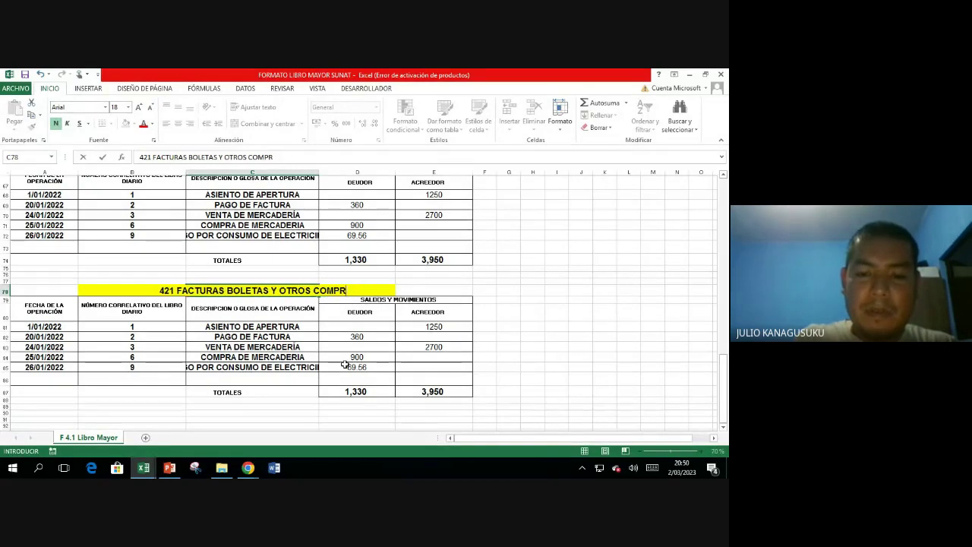
pyautogui.write('OB. POR PA')
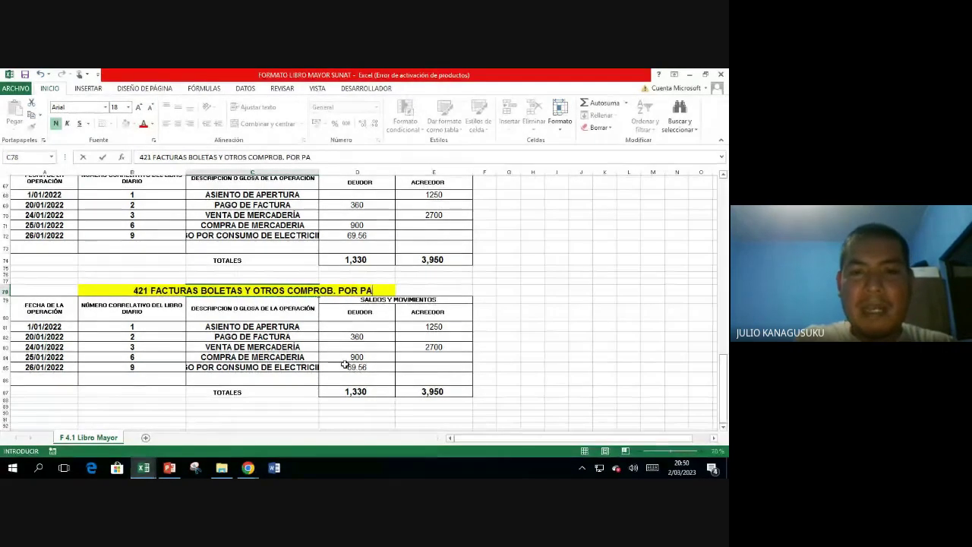
pyautogui.write('GAR')
pyautogui.hotkey('ctrl', 'Return')
pyautogui.press('Return')
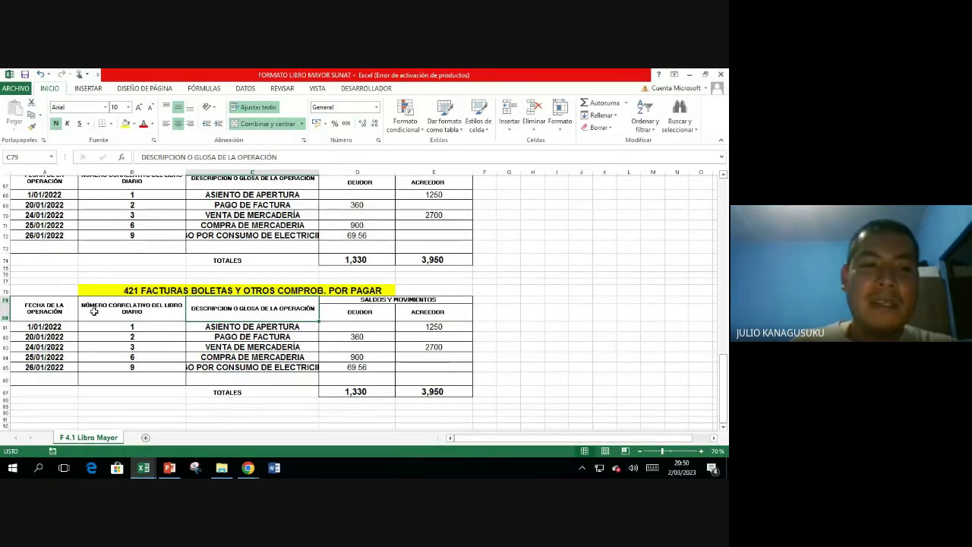
# Clear the leftover 4011 entries in A81:E85 and paste the filtered 421 dates from Libro Diario into A81
pyautogui.moveTo(44, 327); pyautogui.dragTo(426, 371)
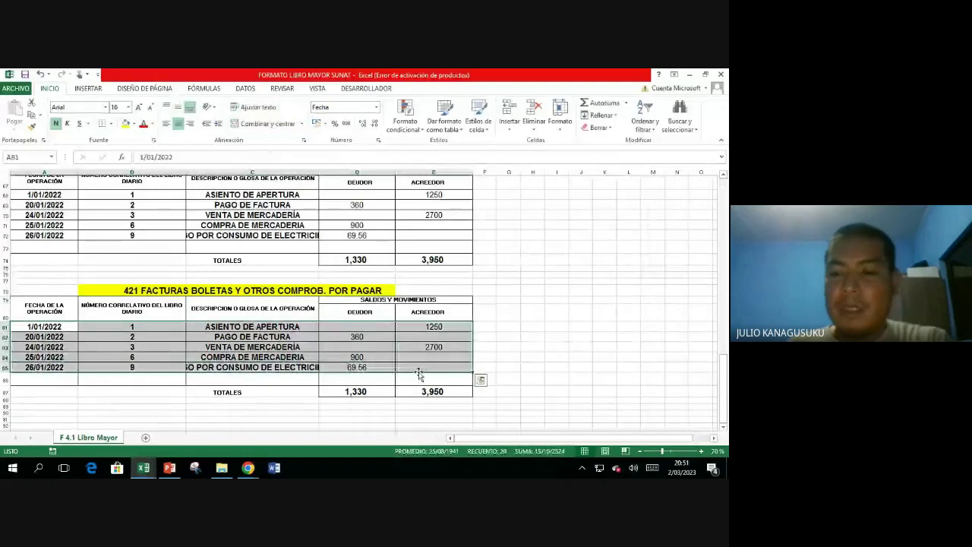
pyautogui.press('Delete')
pyautogui.moveTo(142, 473)
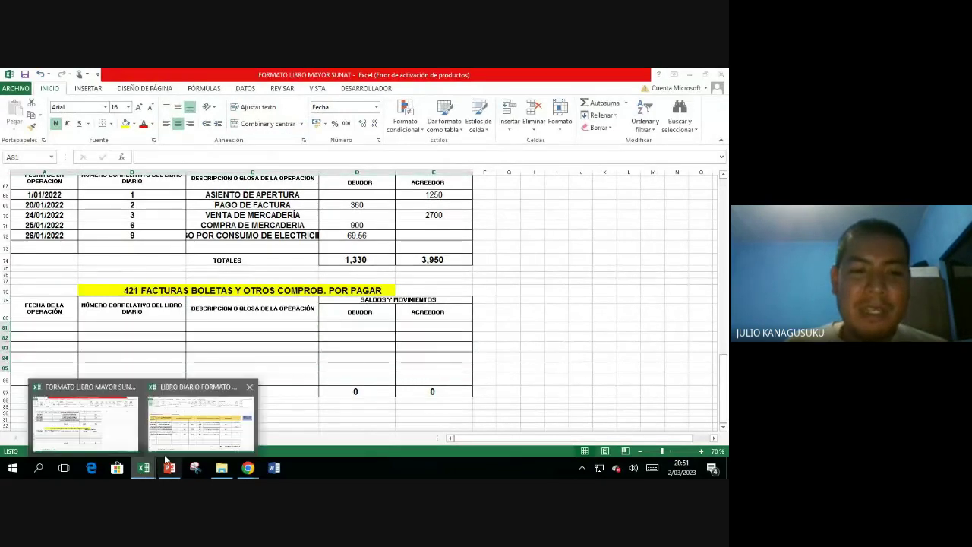
pyautogui.click(193, 426)
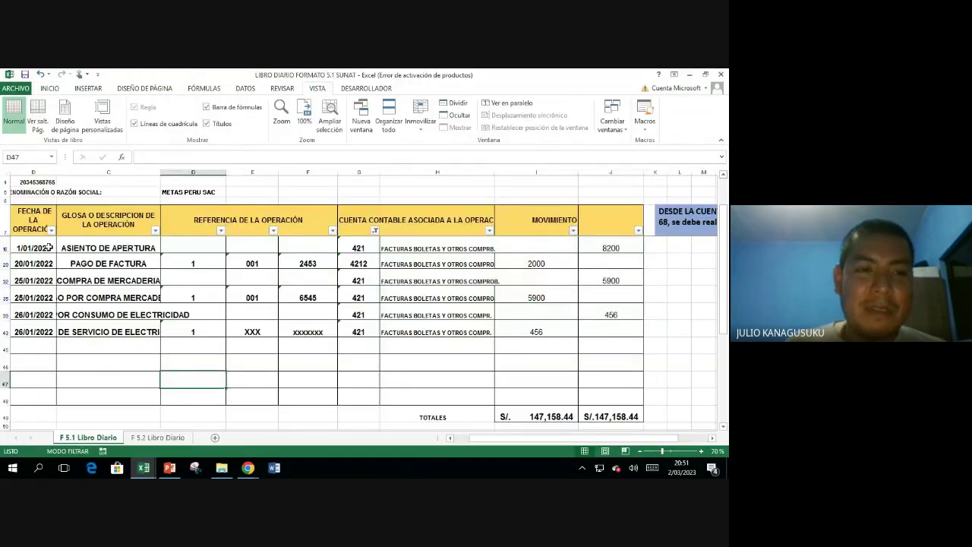
pyautogui.moveTo(48, 247); pyautogui.dragTo(39, 335)
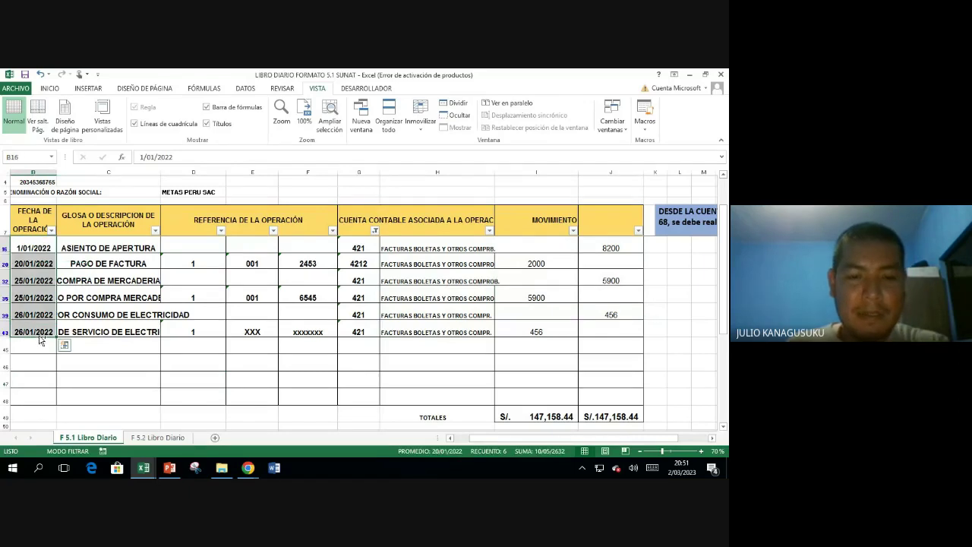
pyautogui.hotkey('ctrl', 'c')
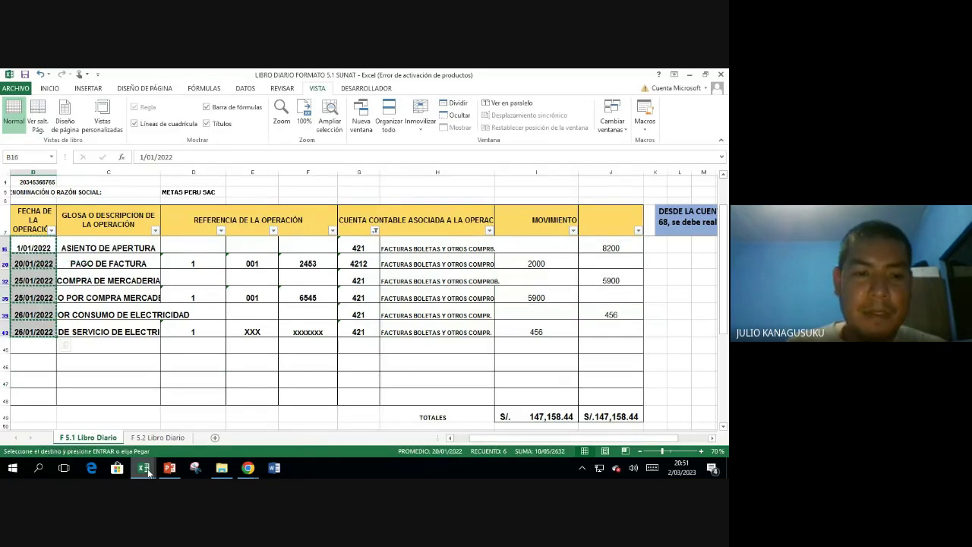
pyautogui.moveTo(144, 467)
pyautogui.click(86, 410)
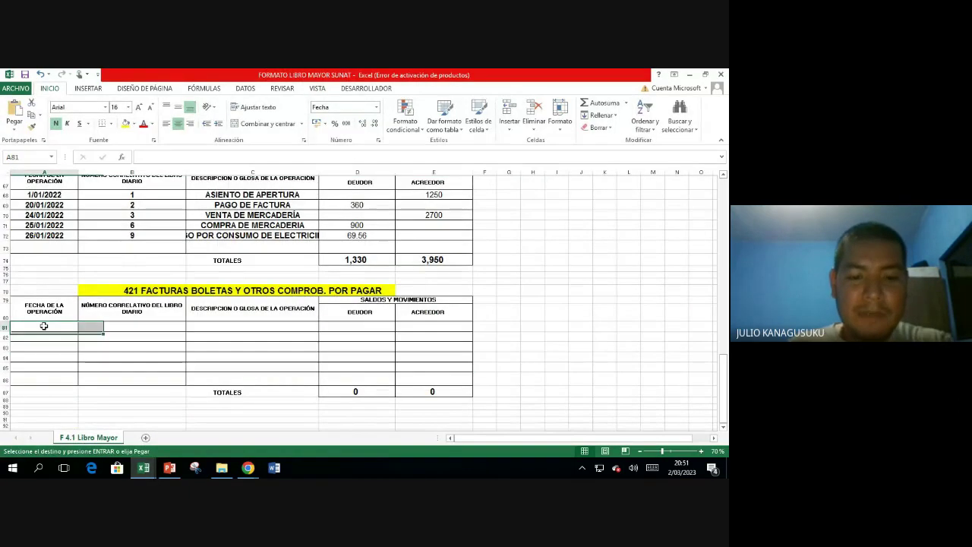
pyautogui.hotkey('ctrl', 'v')
pyautogui.click(159, 367)
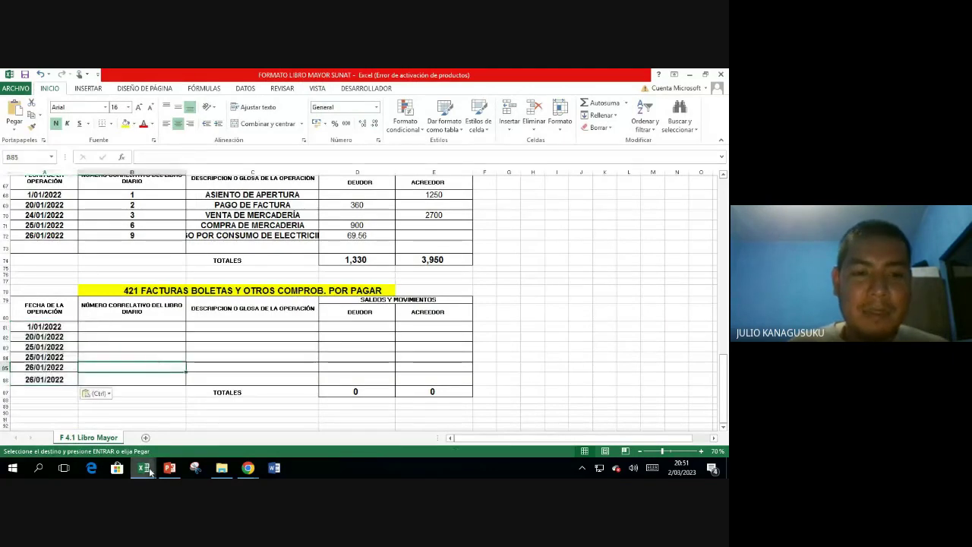
# Copy the 421 entry numbers 1, 2, 6, 8, 9 and 11 from Libro Diario into B81
pyautogui.moveTo(144, 467)
pyautogui.click(171, 433)
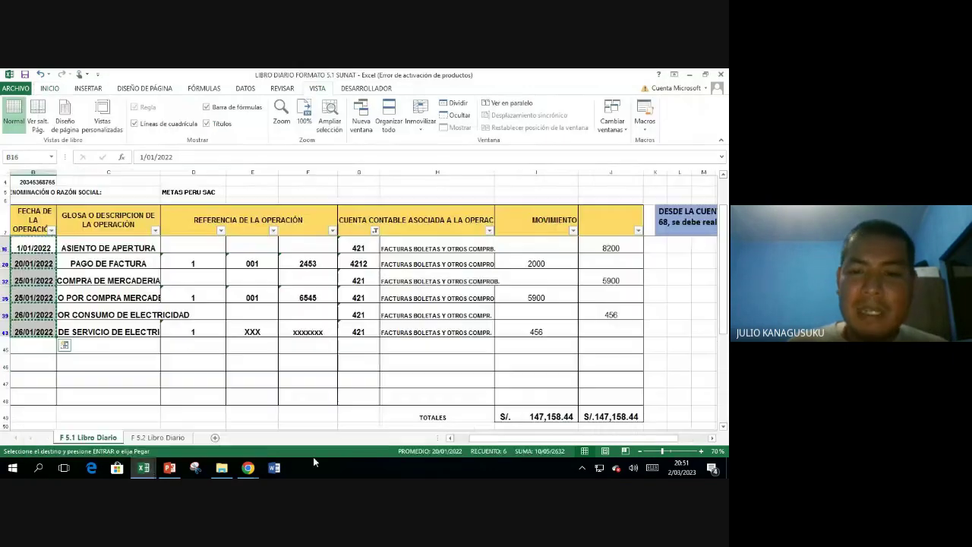
pyautogui.moveTo(476, 438); pyautogui.dragTo(461, 439)
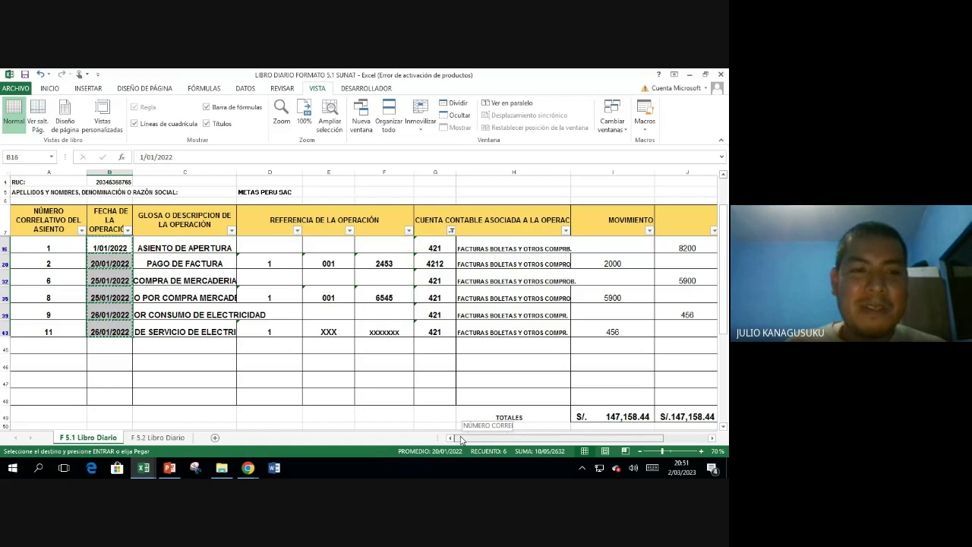
pyautogui.moveTo(48, 248); pyautogui.dragTo(71, 326)
pyautogui.hotkey('ctrl', 'c')
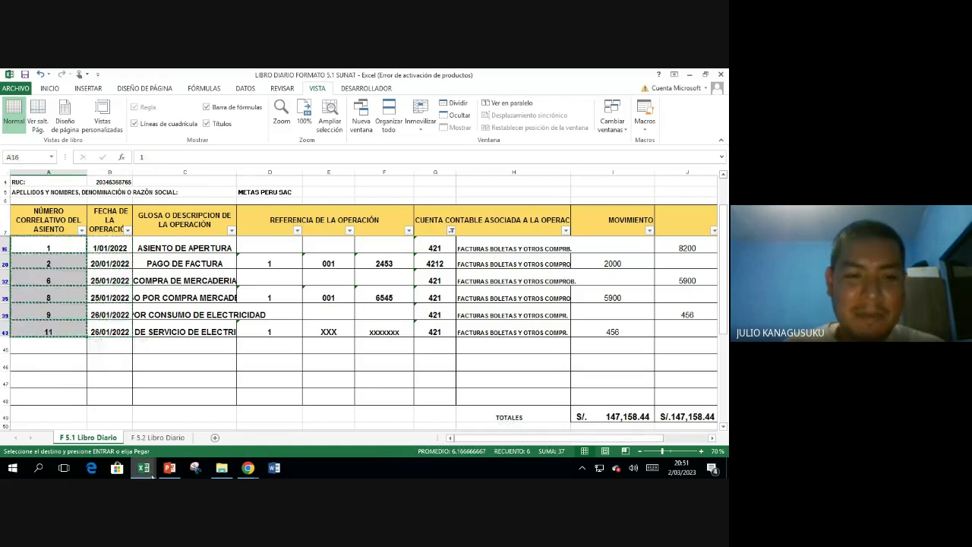
pyautogui.click(152, 476)
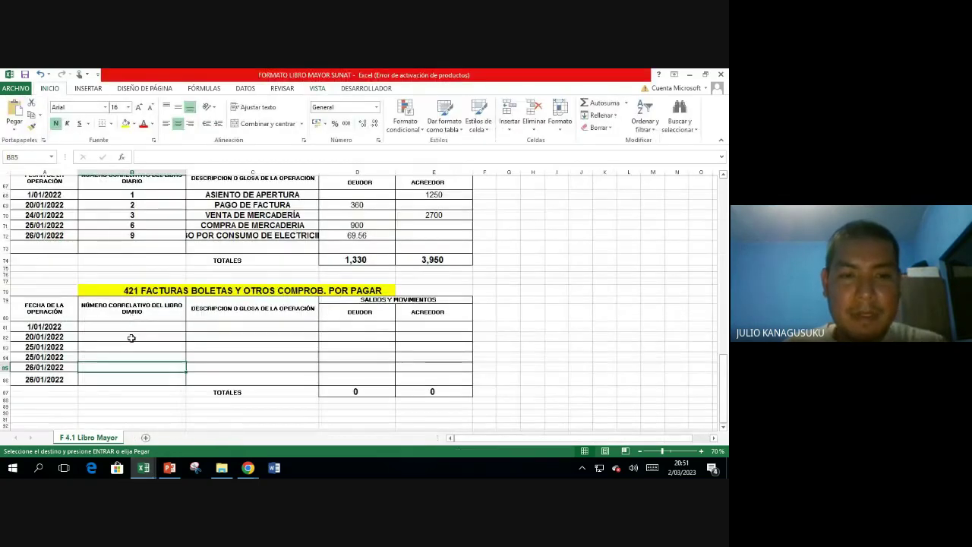
pyautogui.click(131, 327)
pyautogui.hotkey('ctrl', 'v')
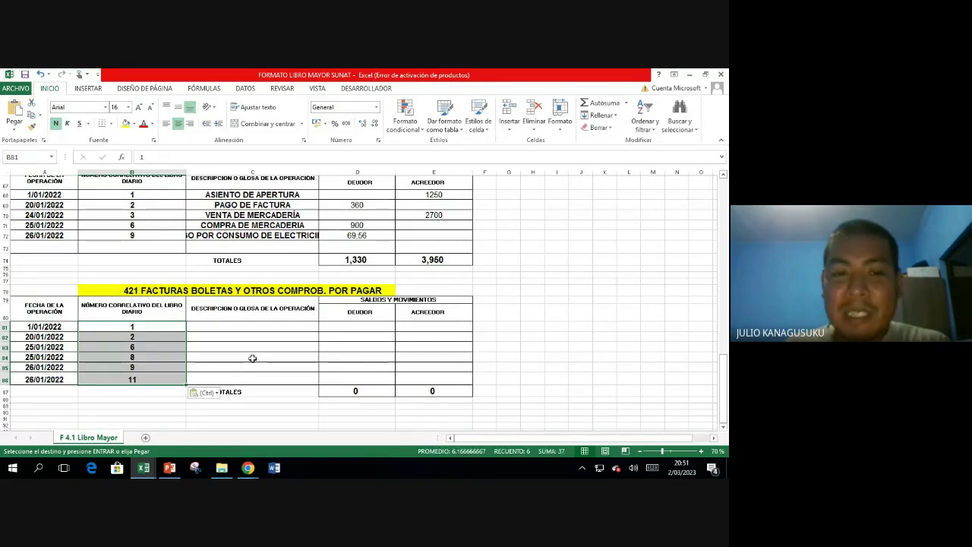
pyautogui.click(258, 323)
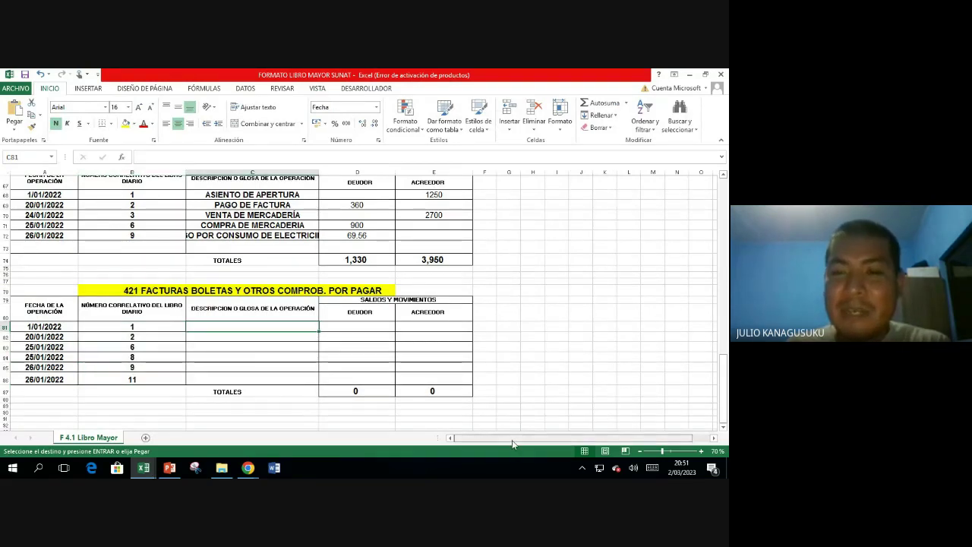
pyautogui.hotkey('ctrl', 'v')
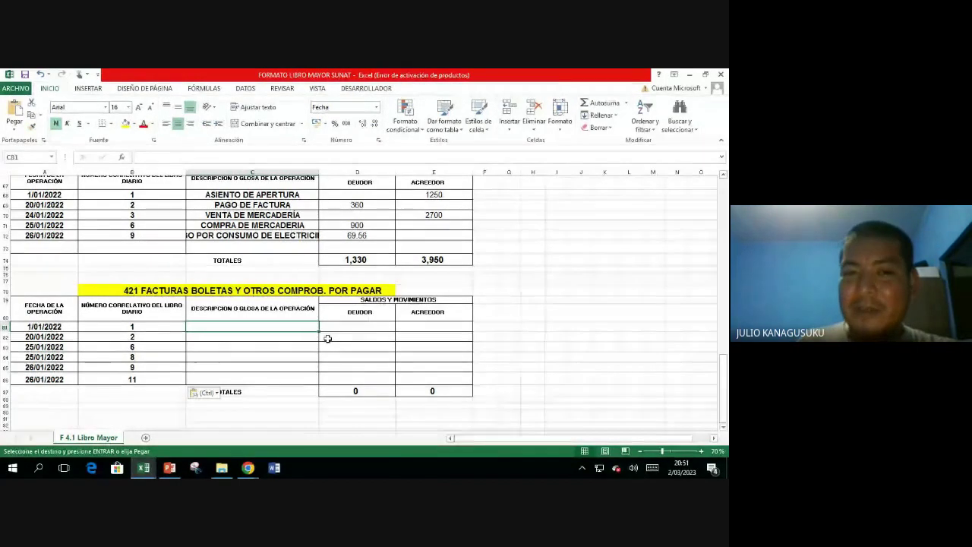
pyautogui.scroll(1, 327, 338)
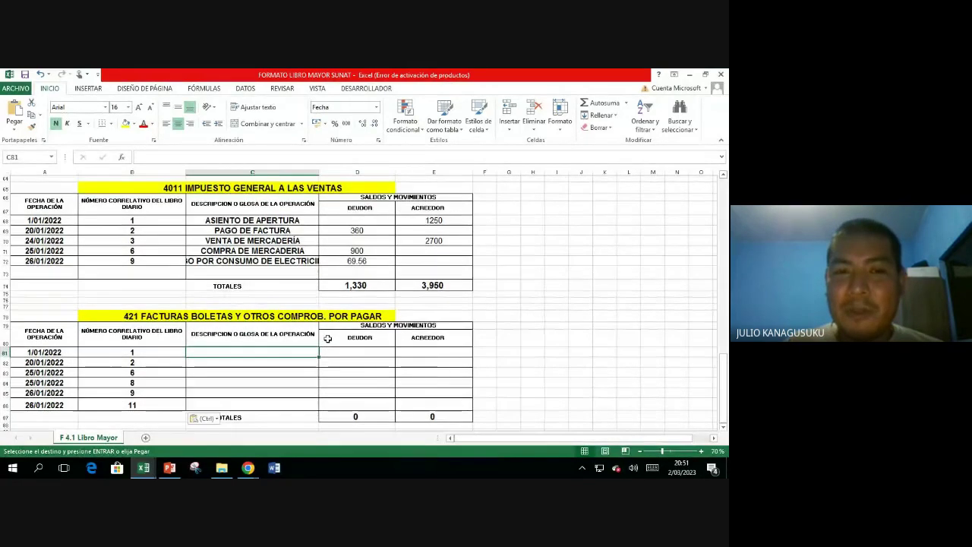
pyautogui.scroll(-1, 327, 338)
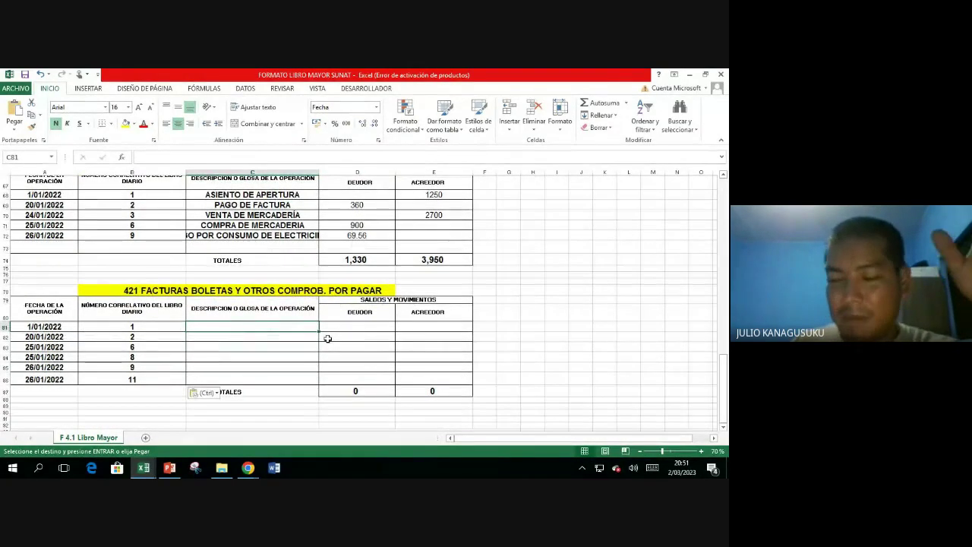
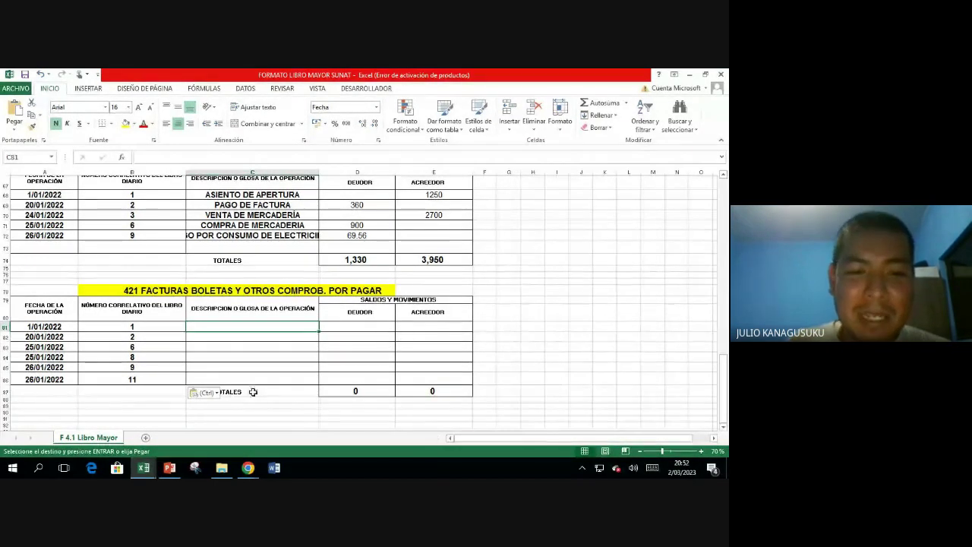
# Copy the filtered 421 entry descriptions from Libro Diario into the Libro Mayor 421 table
pyautogui.click(152, 473)
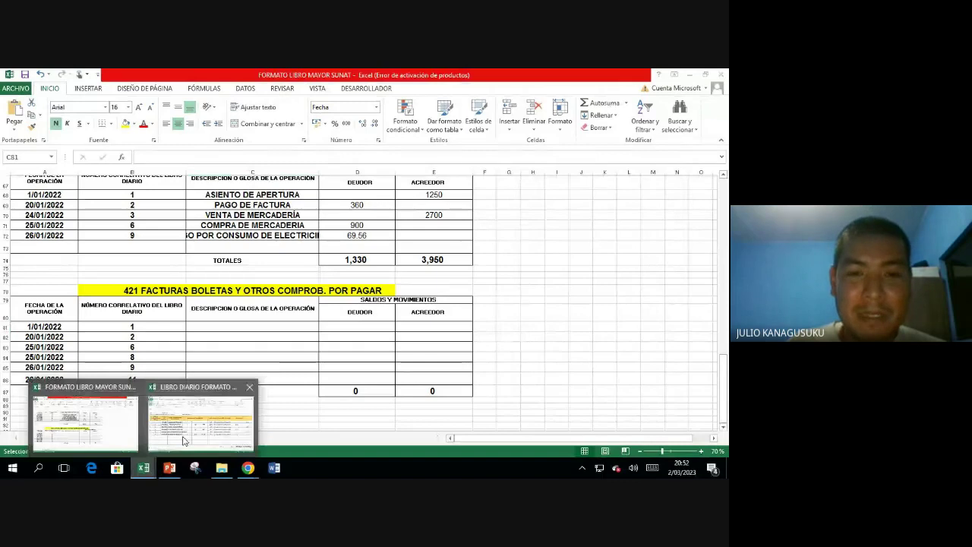
pyautogui.click(183, 440)
pyautogui.moveTo(513, 248); pyautogui.dragTo(524, 332)
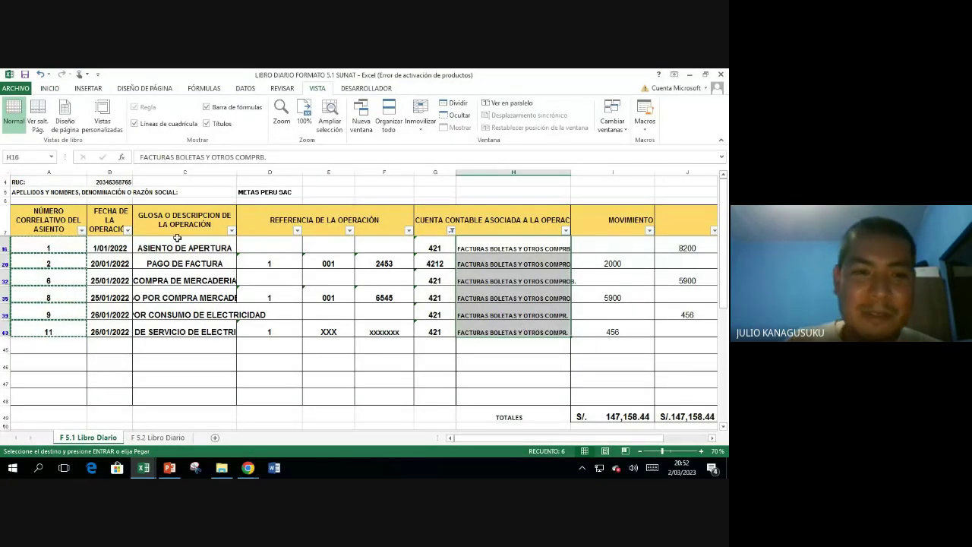
pyautogui.moveTo(182, 247); pyautogui.dragTo(193, 325)
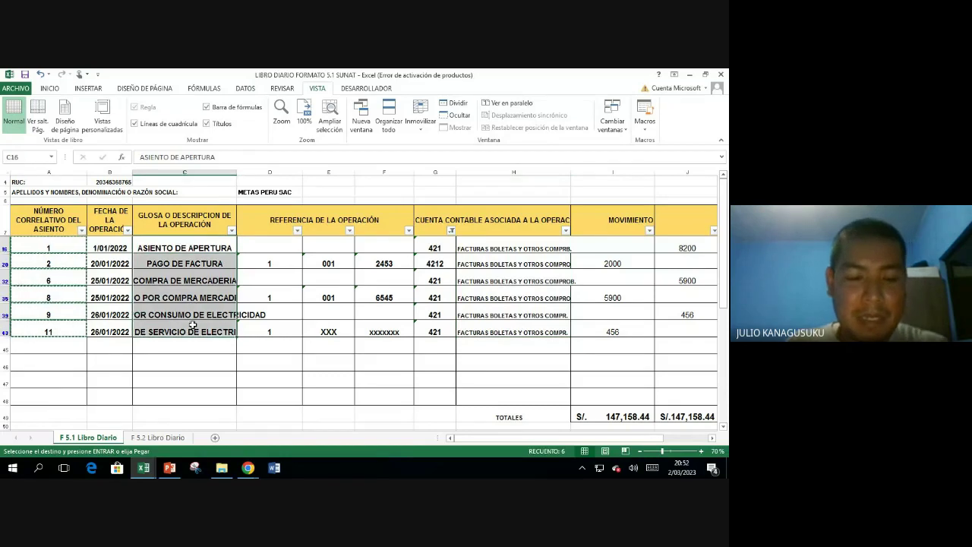
pyautogui.hotkey('ctrl', 'v')
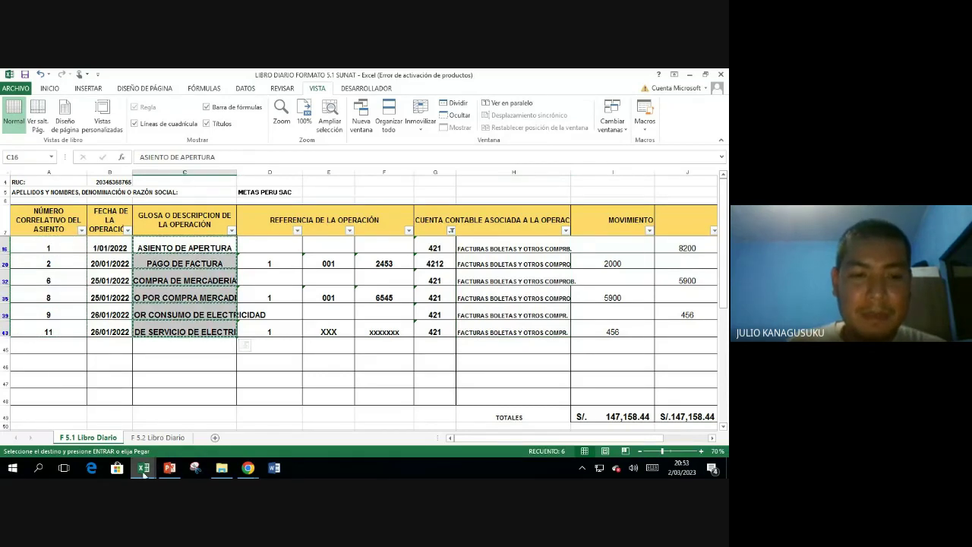
pyautogui.moveTo(143, 467)
pyautogui.click(81, 414)
pyautogui.hotkey('ctrl', 'v')
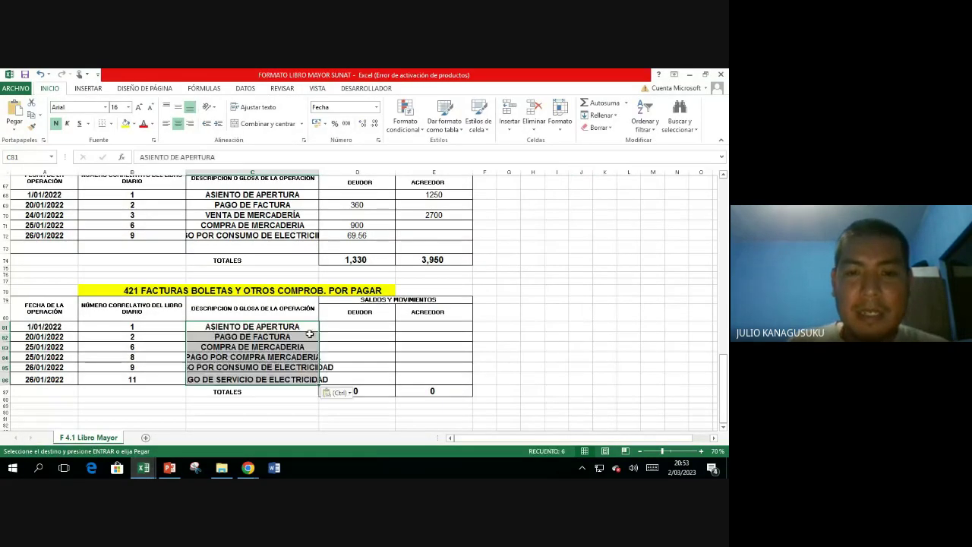
# Copy the filtered debit and credit amounts into the 421 table, totalling 8,356 and 14,556
pyautogui.click(357, 321)
pyautogui.moveTo(143, 467)
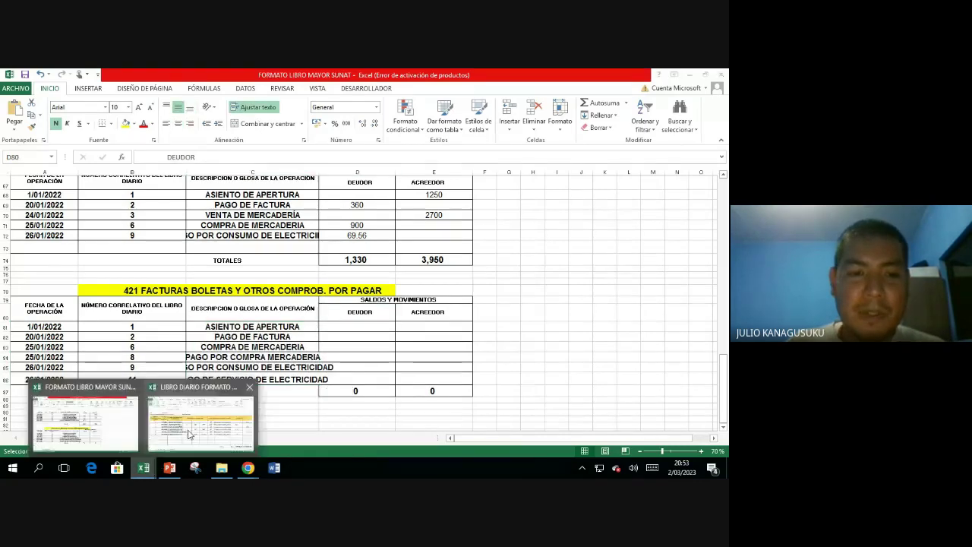
pyautogui.click(190, 433)
pyautogui.hscroll(3, 557, 242)
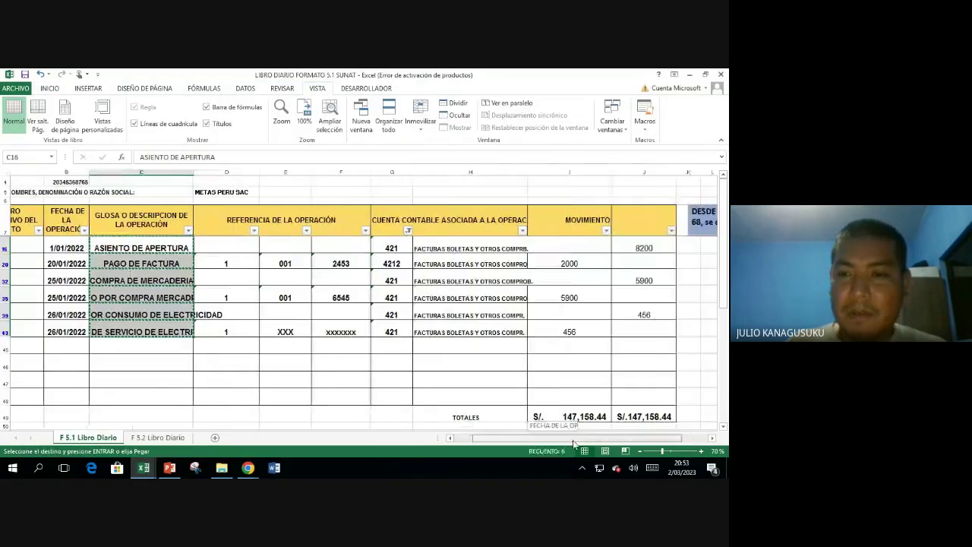
pyautogui.moveTo(556, 241); pyautogui.dragTo(612, 332)
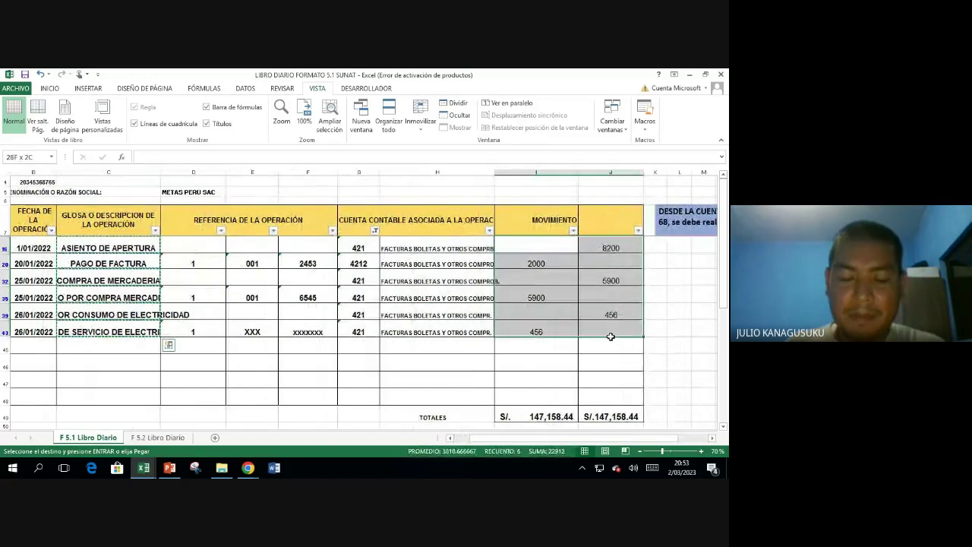
pyautogui.hotkey('ctrl', 'c')
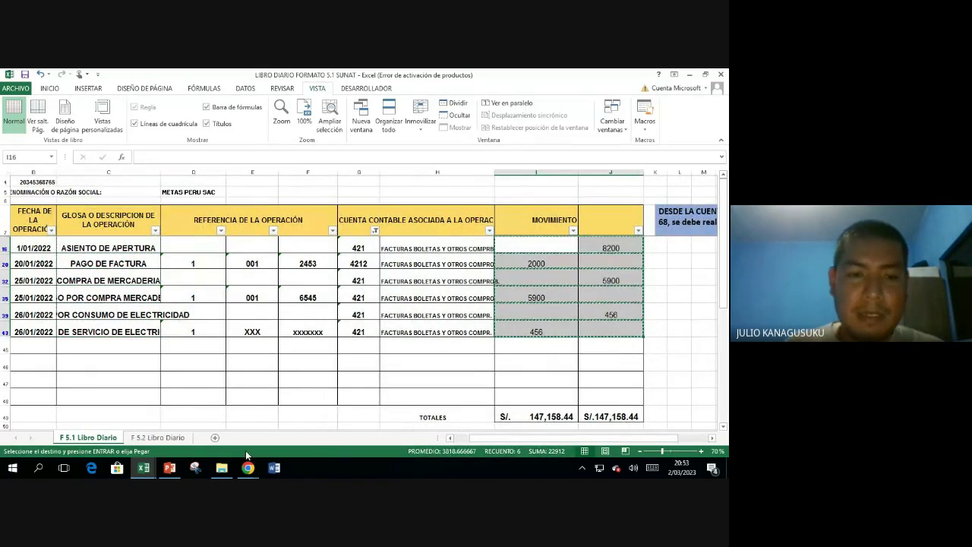
pyautogui.moveTo(143, 466)
pyautogui.click(114, 426)
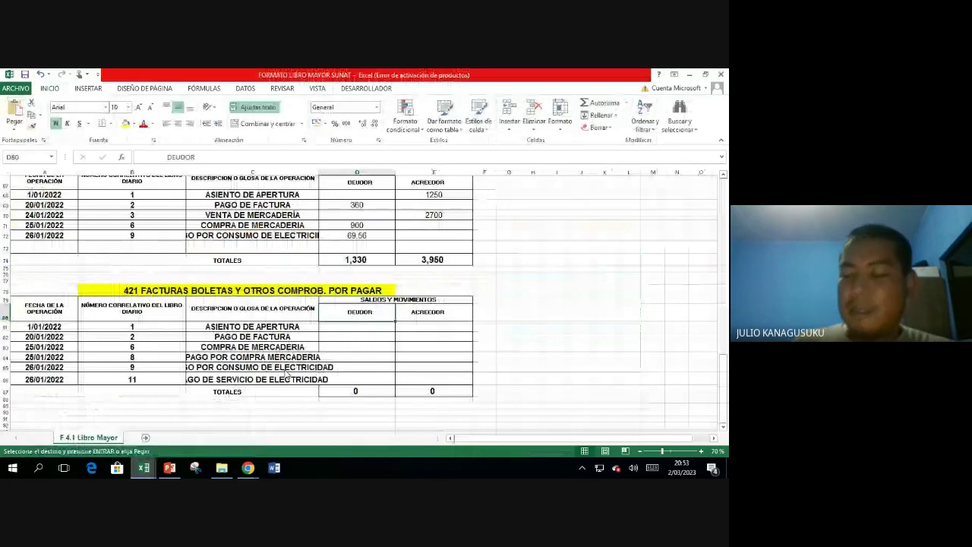
pyautogui.hotkey('ctrl', 'v')
pyautogui.click(534, 337)
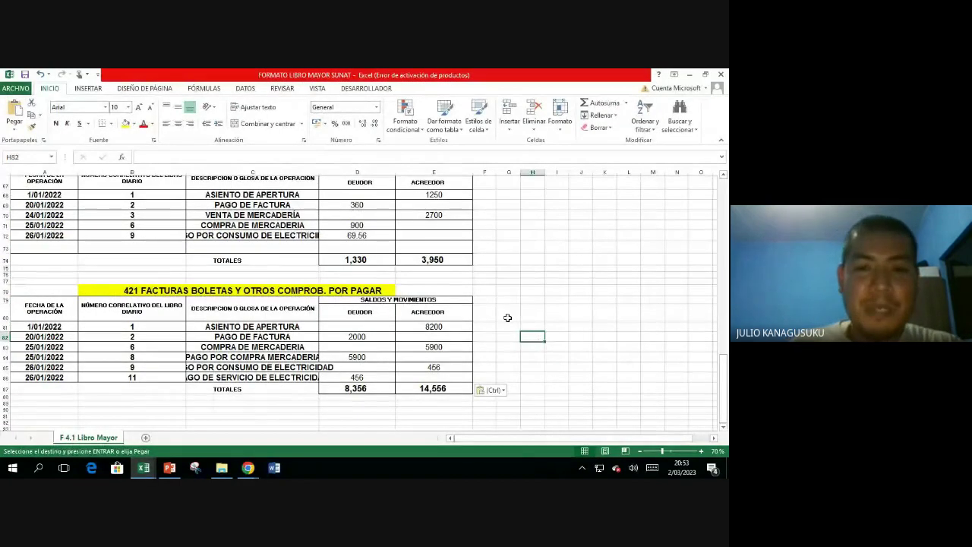
pyautogui.scroll(-1, 508, 317)
pyautogui.scroll(1, 507, 318)
pyautogui.scroll(-1, 508, 318)
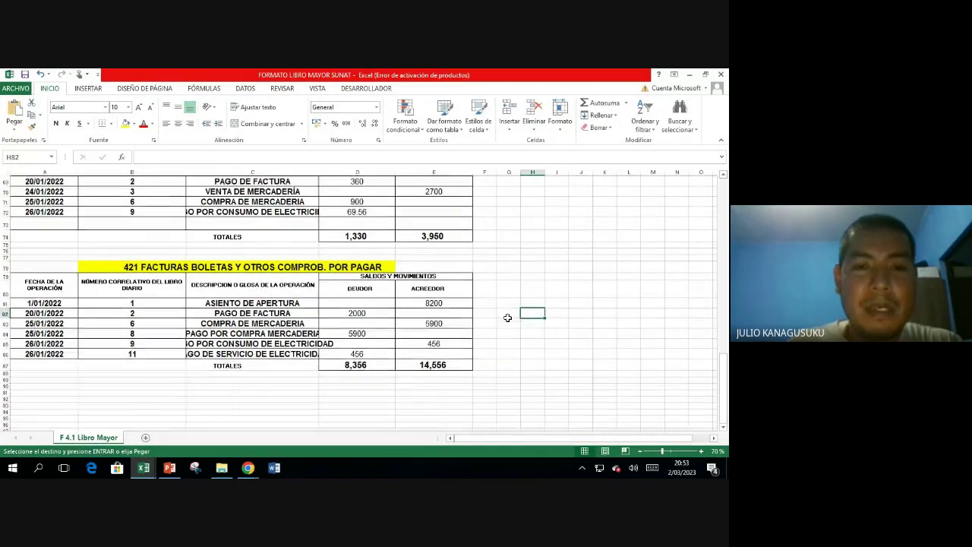
pyautogui.scroll(-1, 507, 317)
# Change the Libro Diario account filter from 421 and 4212 to show only 451
pyautogui.moveTo(143, 467)
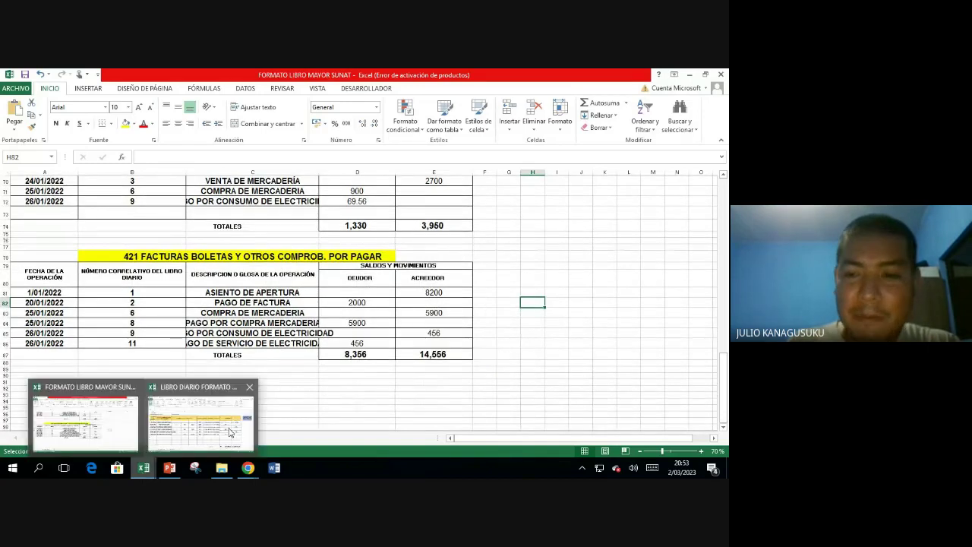
pyautogui.click(230, 431)
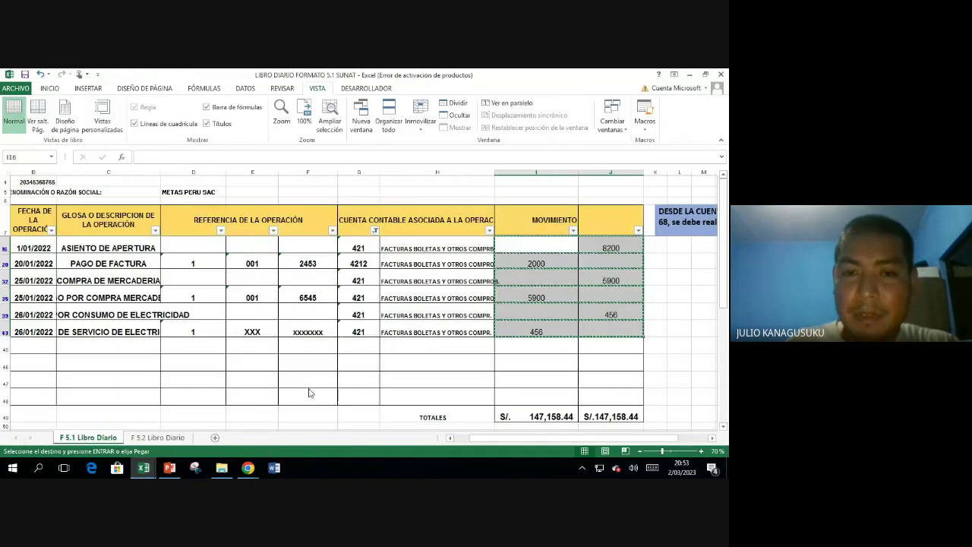
pyautogui.click(375, 232)
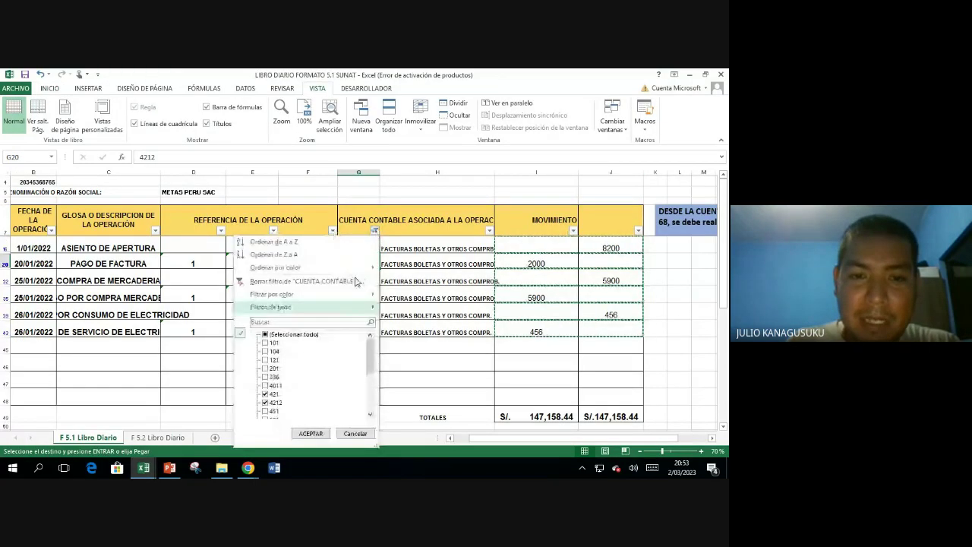
pyautogui.click(274, 394)
pyautogui.click(275, 403)
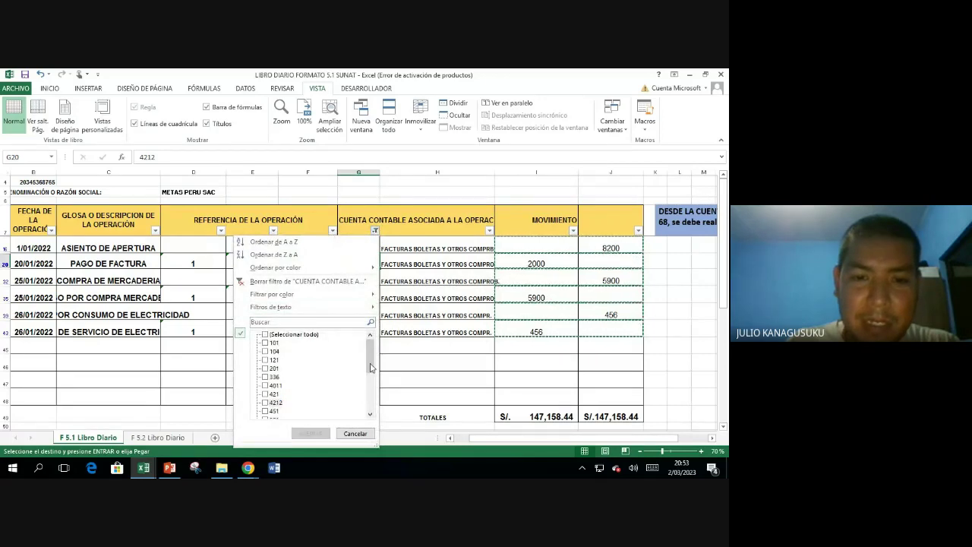
pyautogui.moveTo(371, 363); pyautogui.dragTo(370, 384)
pyautogui.scroll(-1, 370, 383)
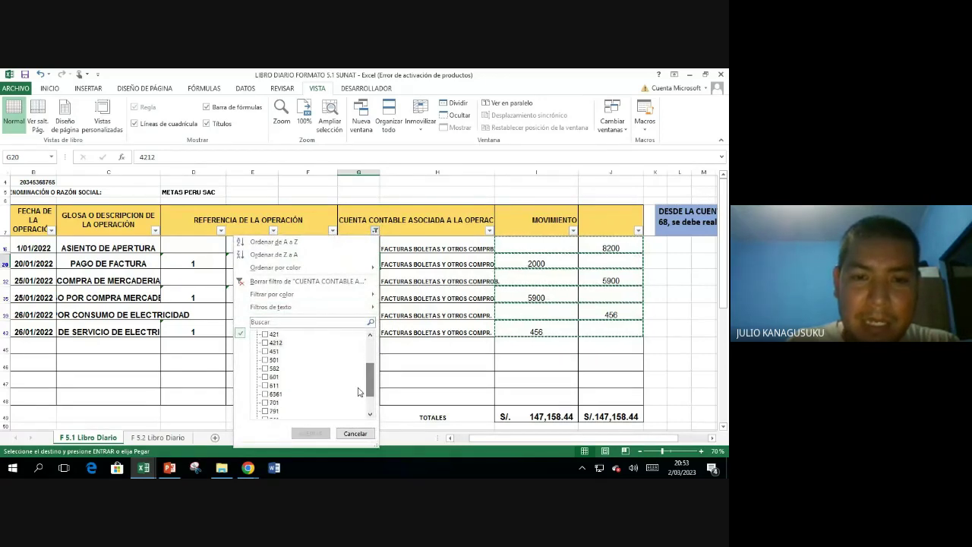
pyautogui.click(274, 351)
pyautogui.click(310, 433)
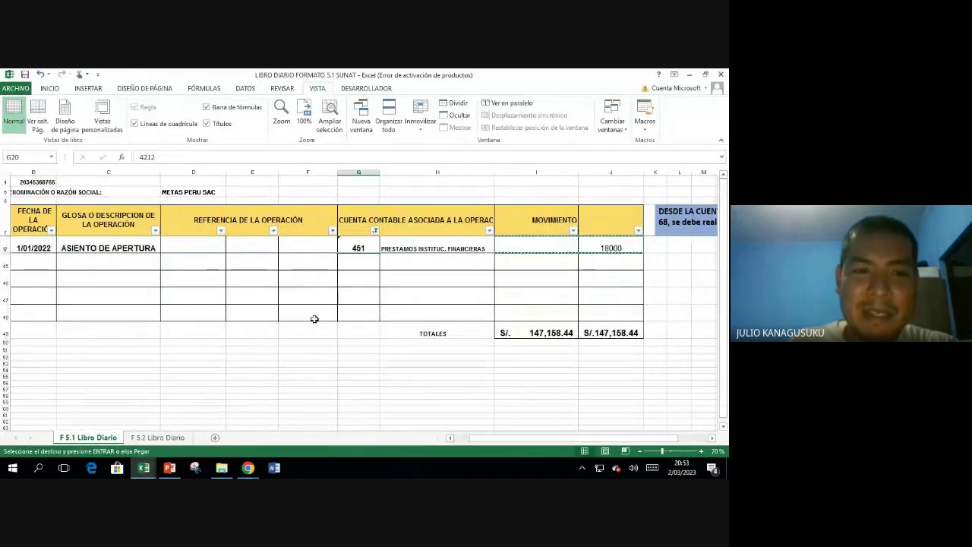
pyautogui.click(450, 439)
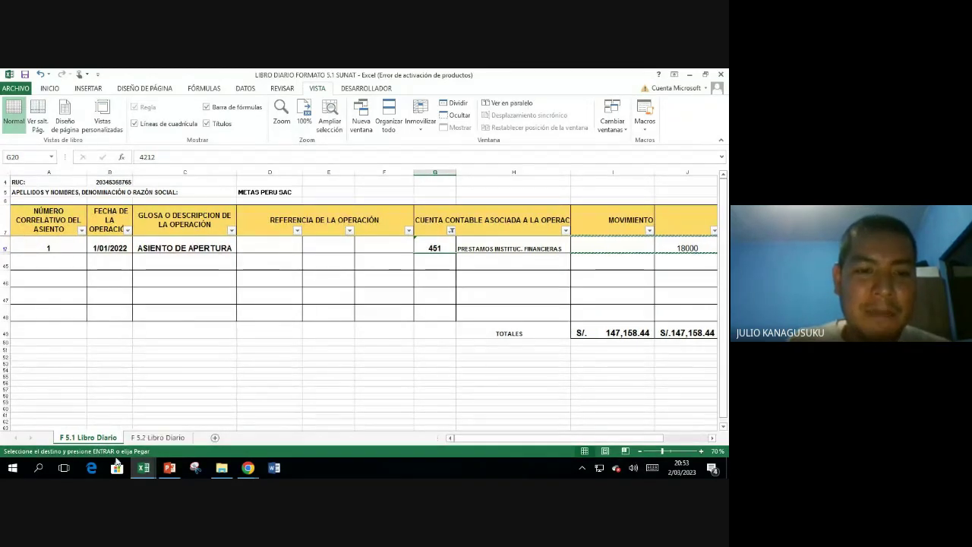
# Paste a copy of the 421 ledger table below the original, at row 92
pyautogui.moveTo(148, 458)
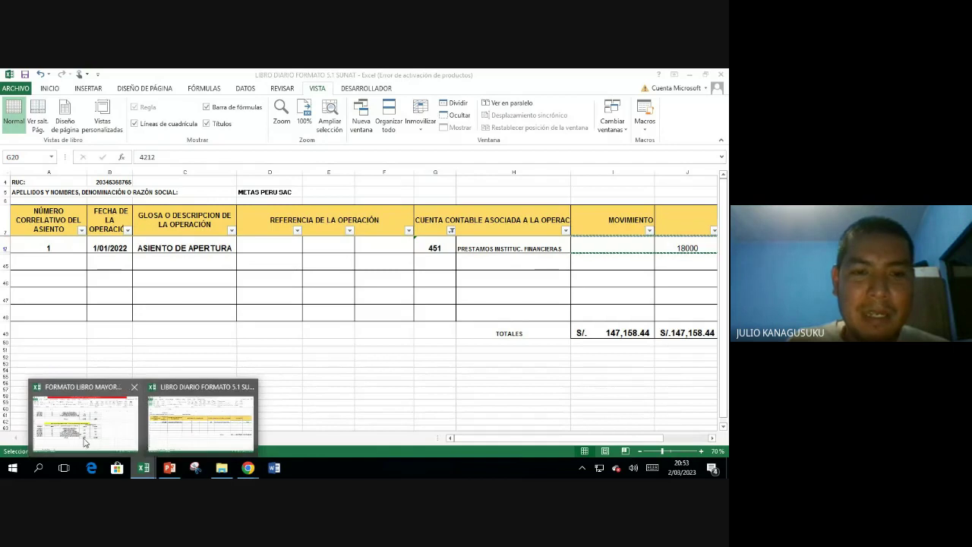
pyautogui.click(86, 443)
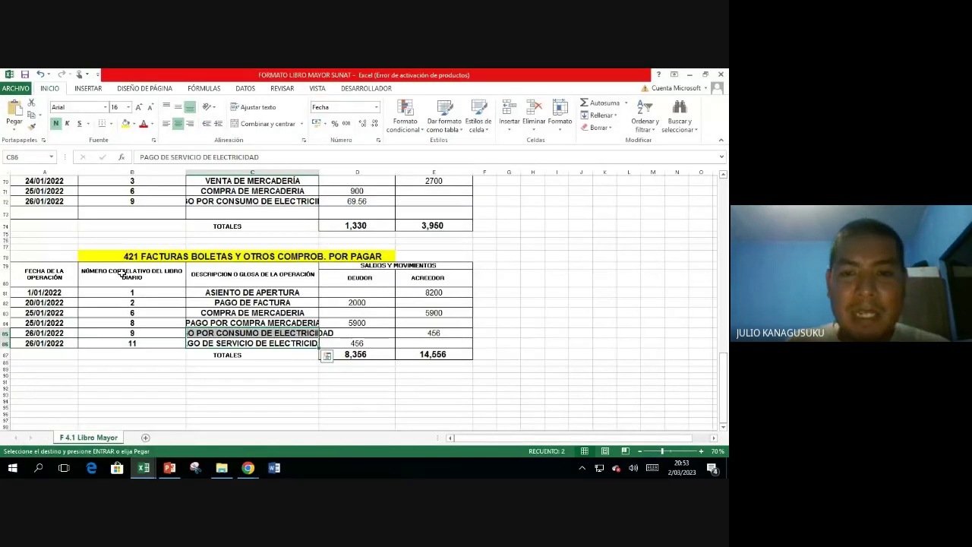
pyautogui.moveTo(121, 275); pyautogui.dragTo(431, 356)
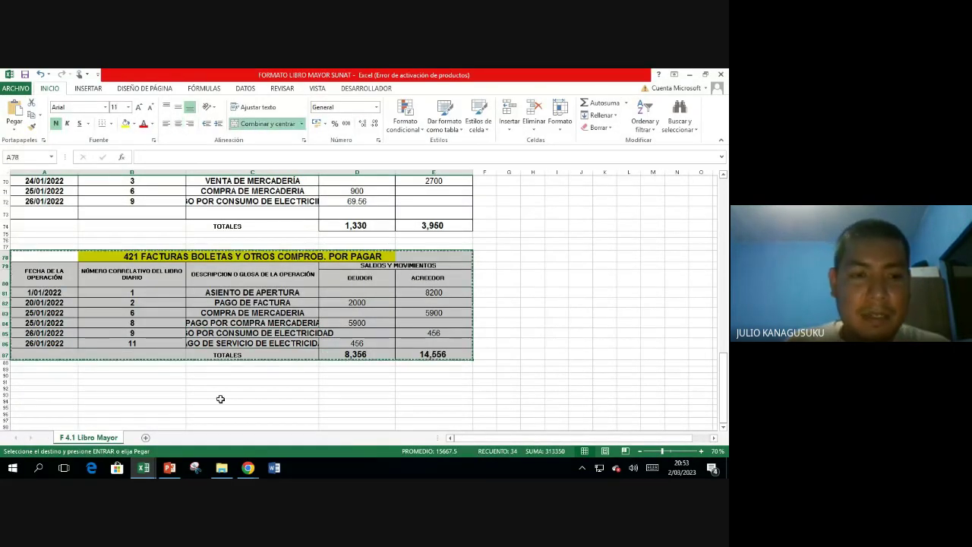
pyautogui.hotkey('ctrl', 'c')
pyautogui.click(65, 388)
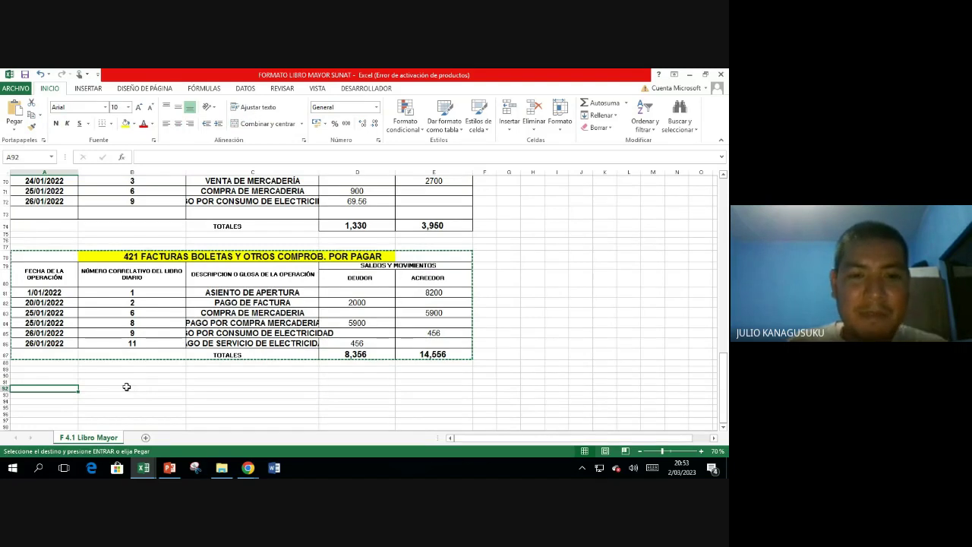
pyautogui.hotkey('ctrl', 'v')
pyautogui.scroll(-2, 126, 364)
pyautogui.click(132, 342)
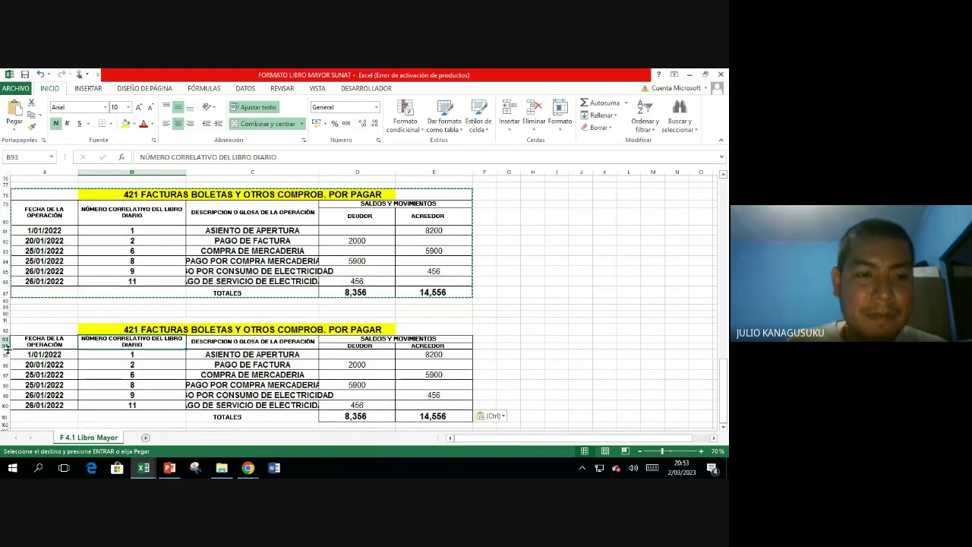
pyautogui.moveTo(7, 348); pyautogui.dragTo(7, 354)
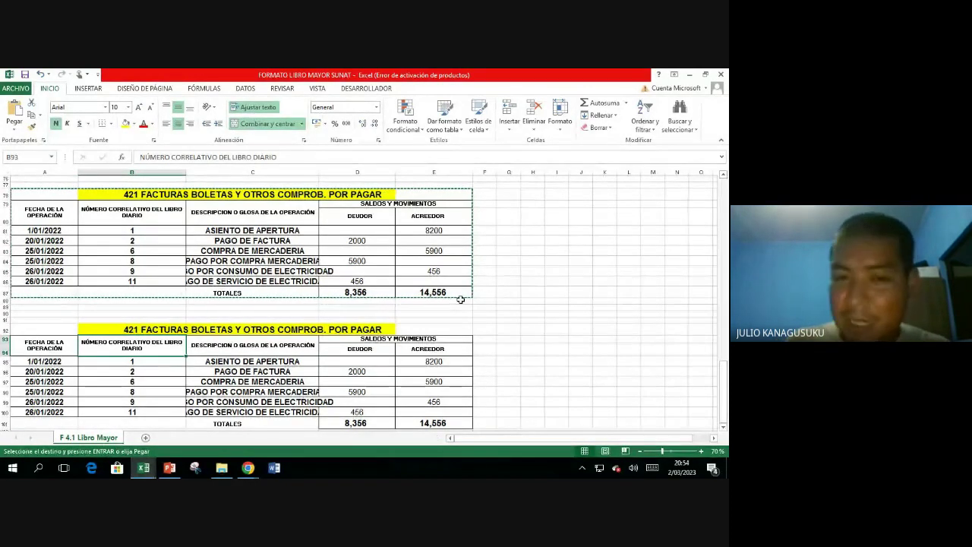
# Clear the copied entries and delete the extra empty rows, leaving totals of 0
pyautogui.moveTo(143, 468)
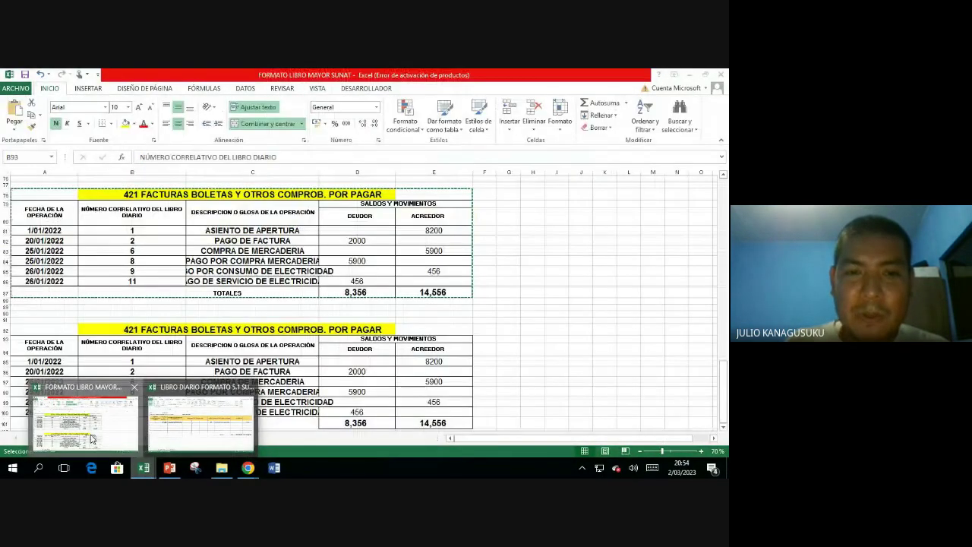
pyautogui.click(91, 439)
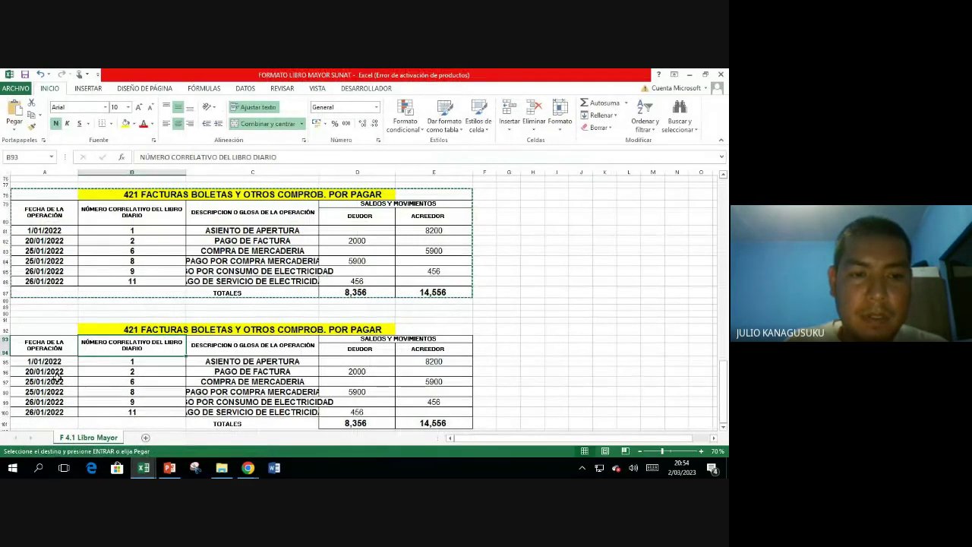
pyautogui.click(64, 360)
pyautogui.moveTo(64, 360); pyautogui.dragTo(442, 411)
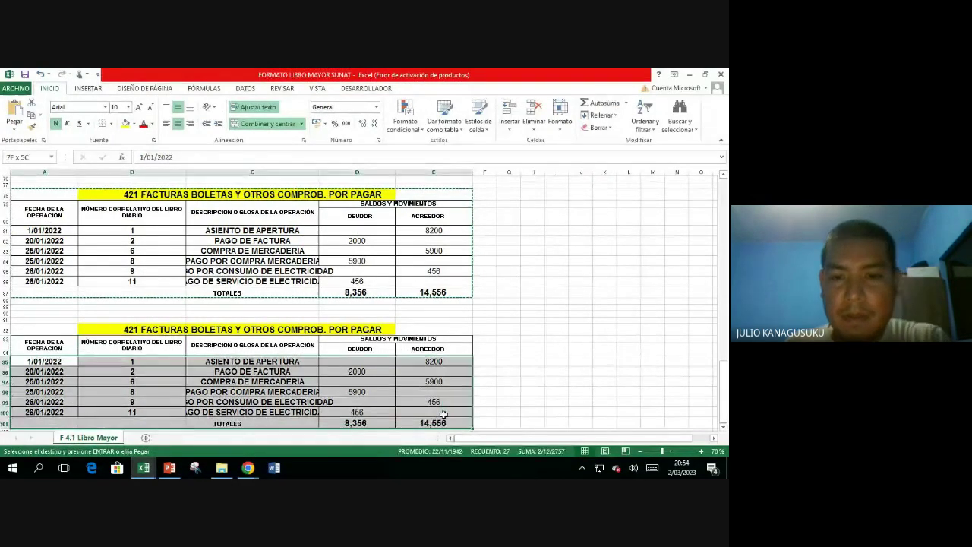
pyautogui.press('Delete')
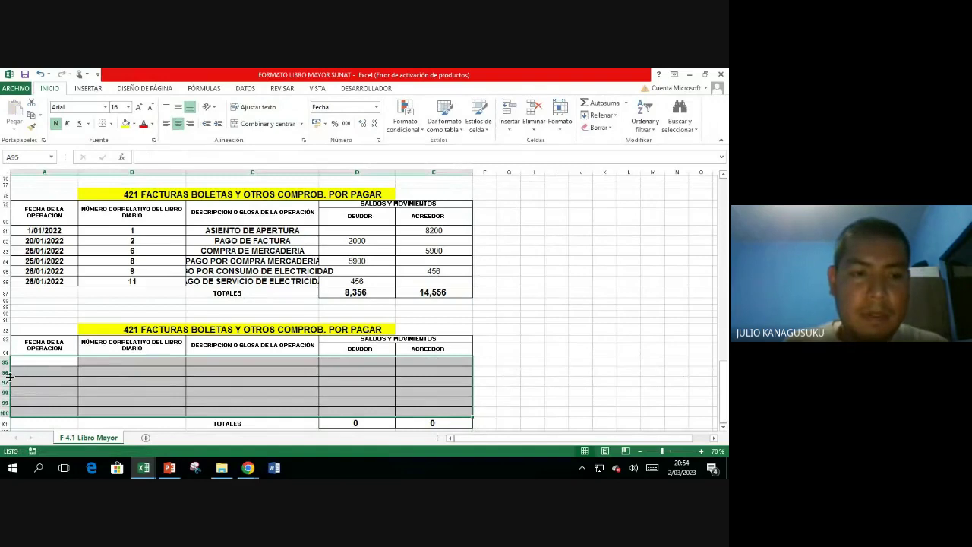
pyautogui.moveTo(5, 382); pyautogui.dragTo(5, 411)
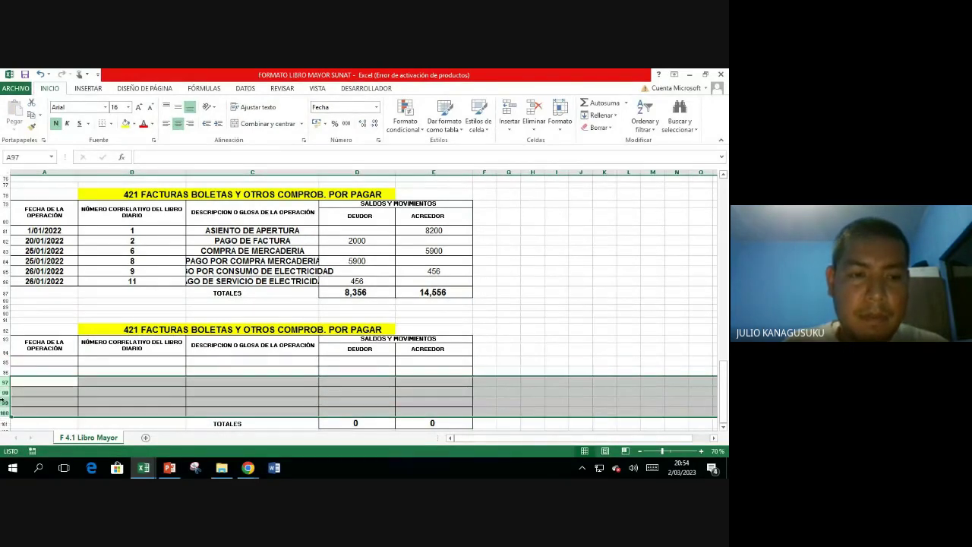
pyautogui.rightClick(5, 392)
pyautogui.click(39, 320)
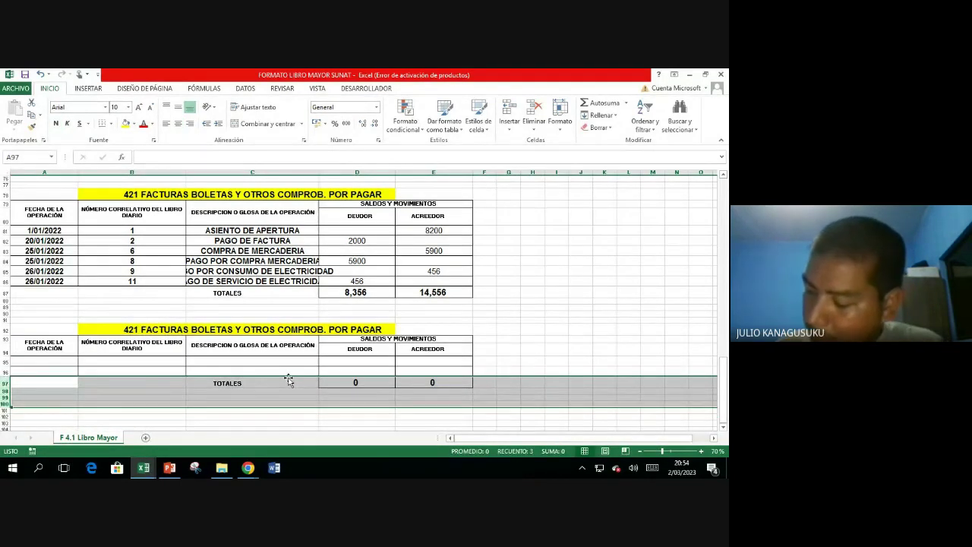
pyautogui.click(252, 346)
pyautogui.click(227, 329)
pyautogui.click(131, 327)
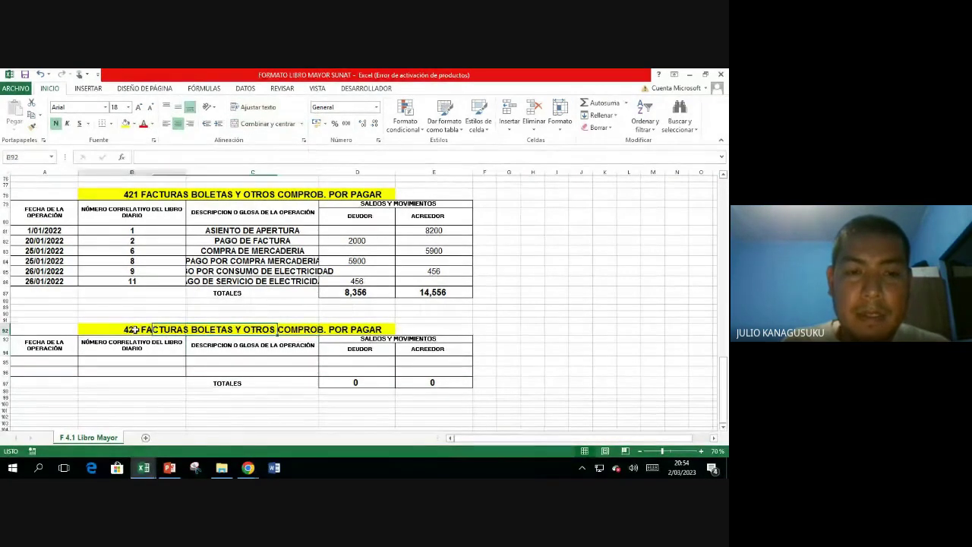
pyautogui.click(268, 329)
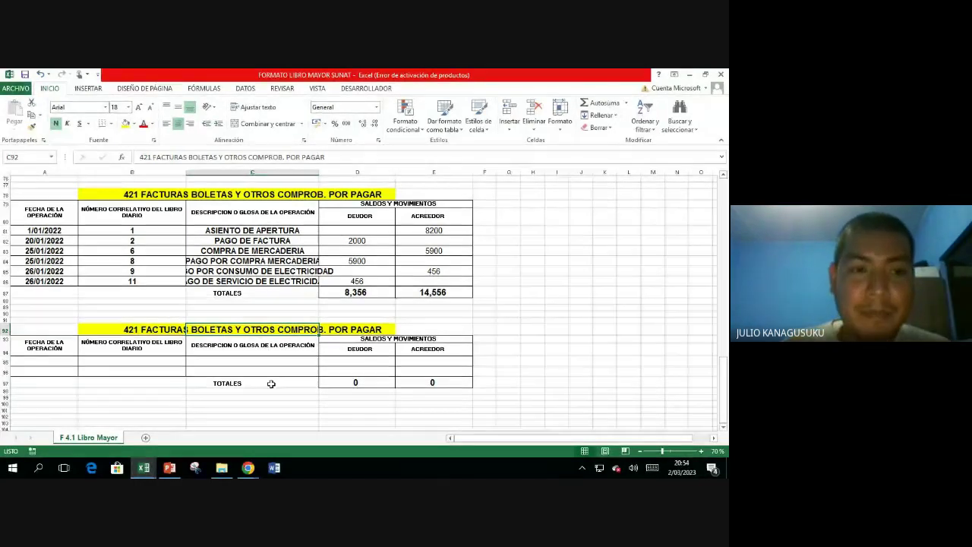
# Enter date 1/01/2022, entry 1 and description ASIENTO DE APERTURA in the new table's first row
pyautogui.click(70, 362)
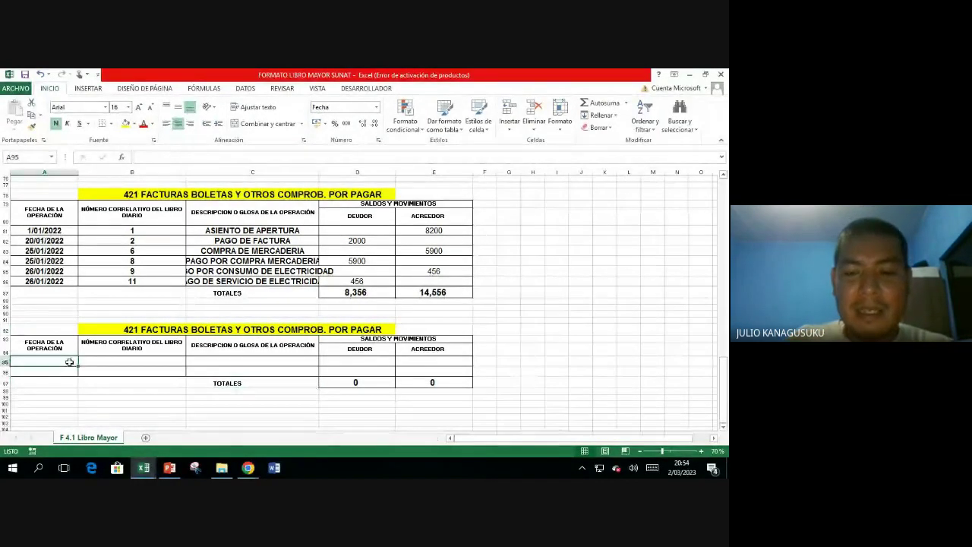
pyautogui.write('1-1')
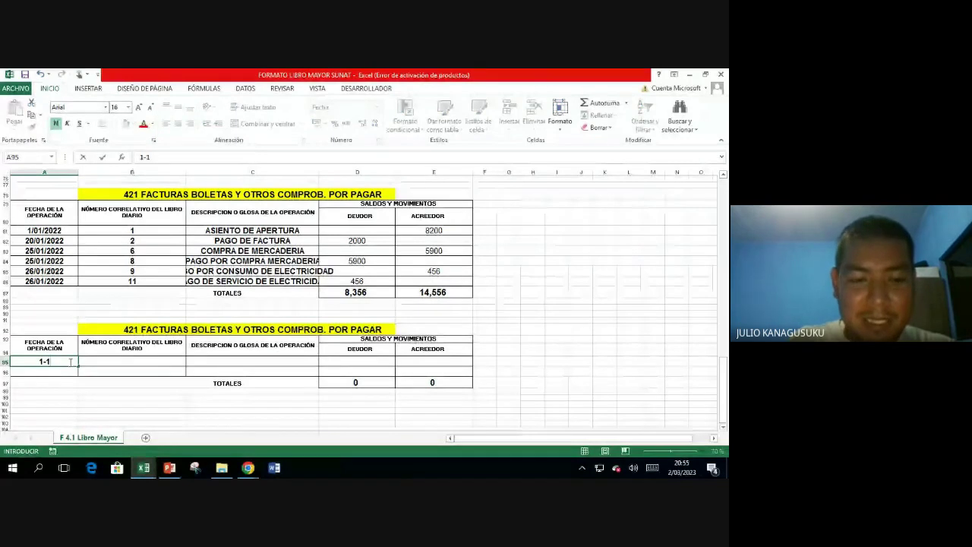
pyautogui.write('-22')
pyautogui.press('Tab')
pyautogui.write('1')
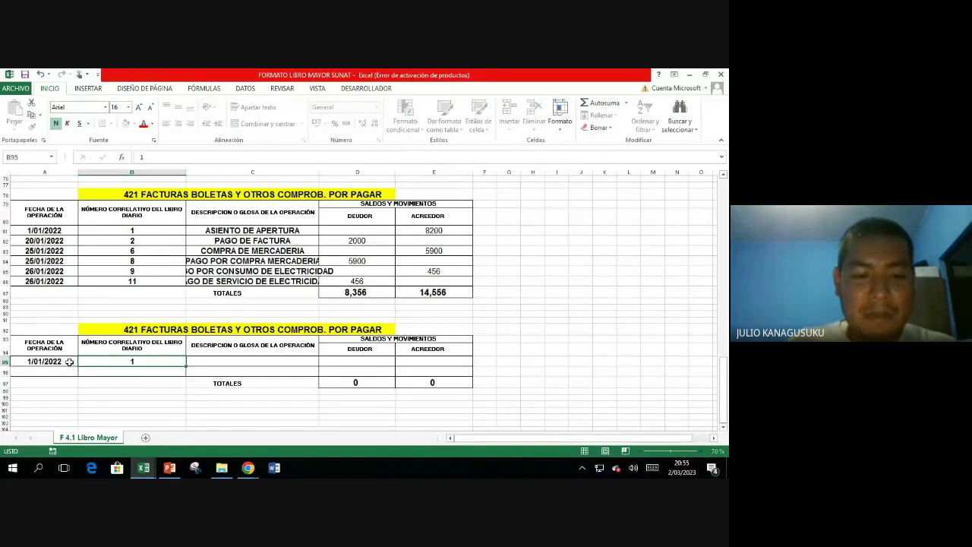
pyautogui.press('Tab')
pyautogui.write('ASIENTO D')
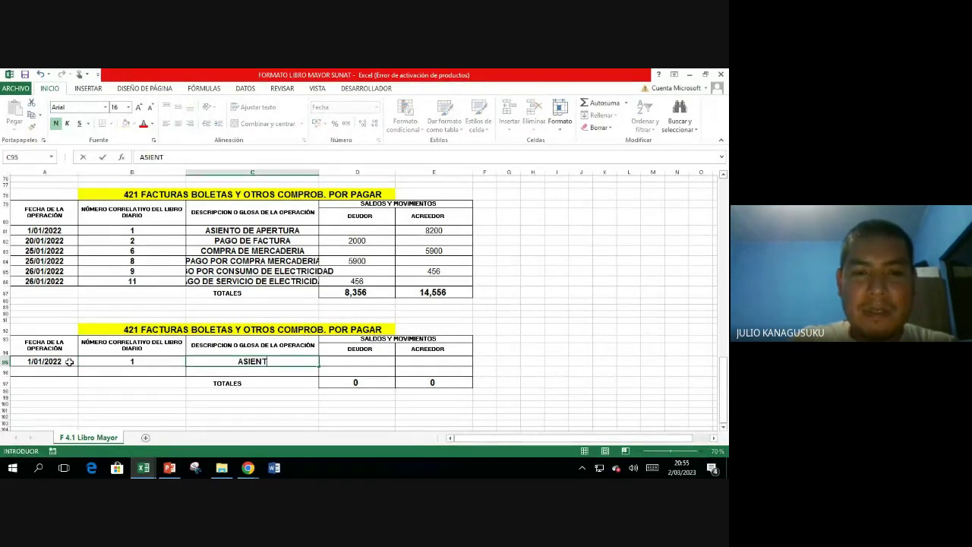
pyautogui.write('E APERTURA')
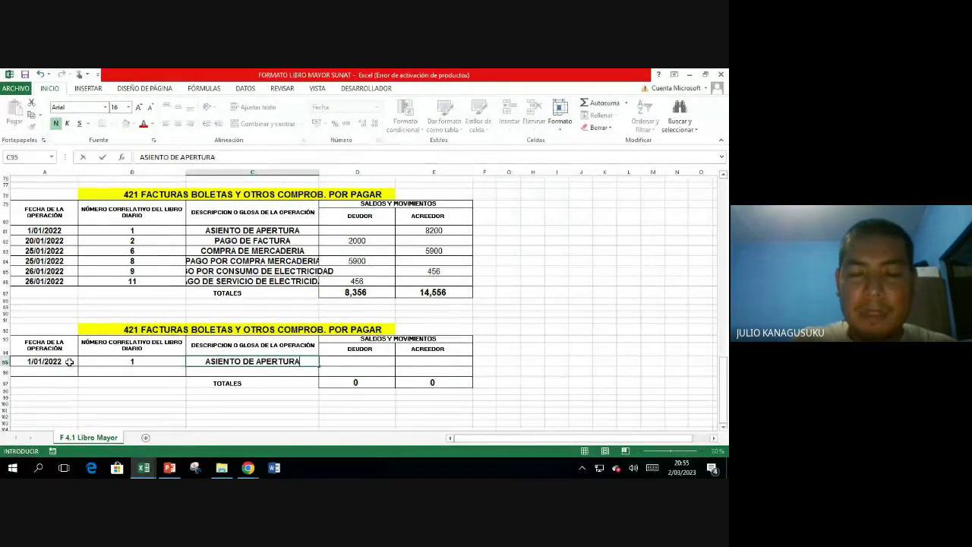
pyautogui.hotkey('ctrl', 'Return')
pyautogui.press('Tab')
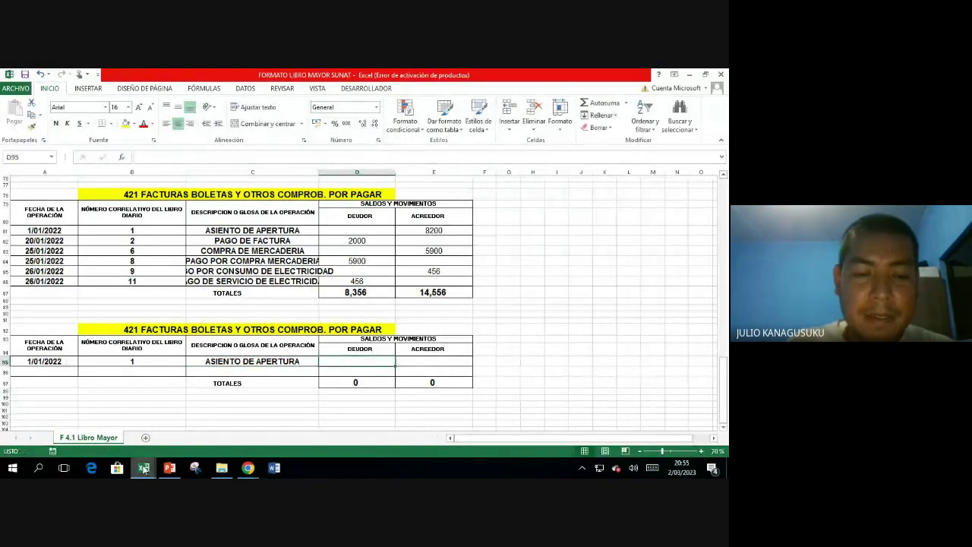
# Check the Libro Diario, then enter the 18000 opening credit in the first row
pyautogui.moveTo(144, 467)
pyautogui.click(178, 419)
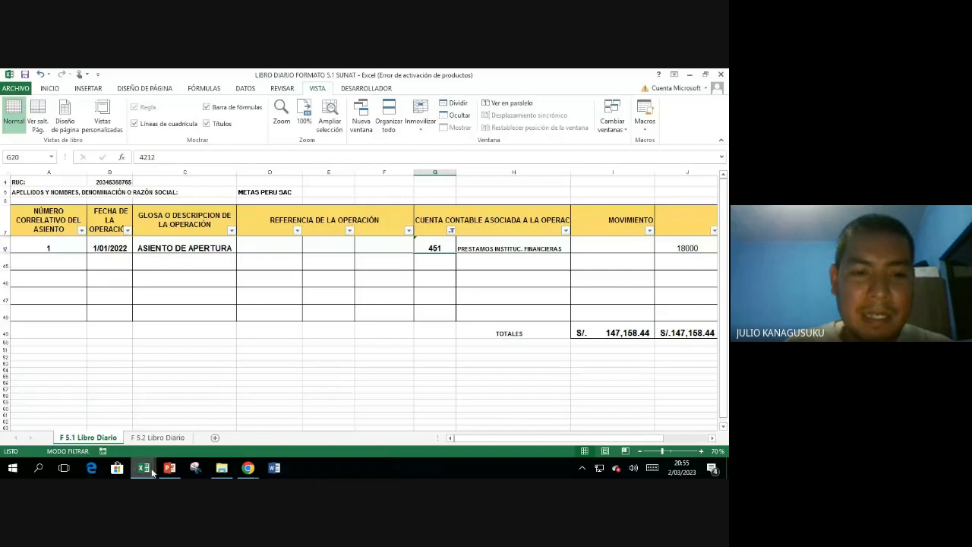
pyautogui.moveTo(144, 467)
pyautogui.click(195, 429)
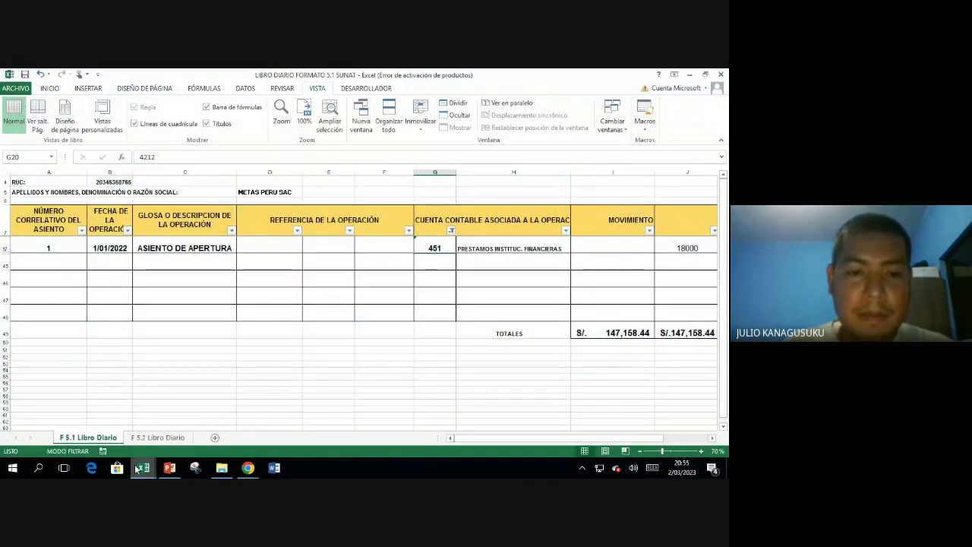
pyautogui.click(134, 468)
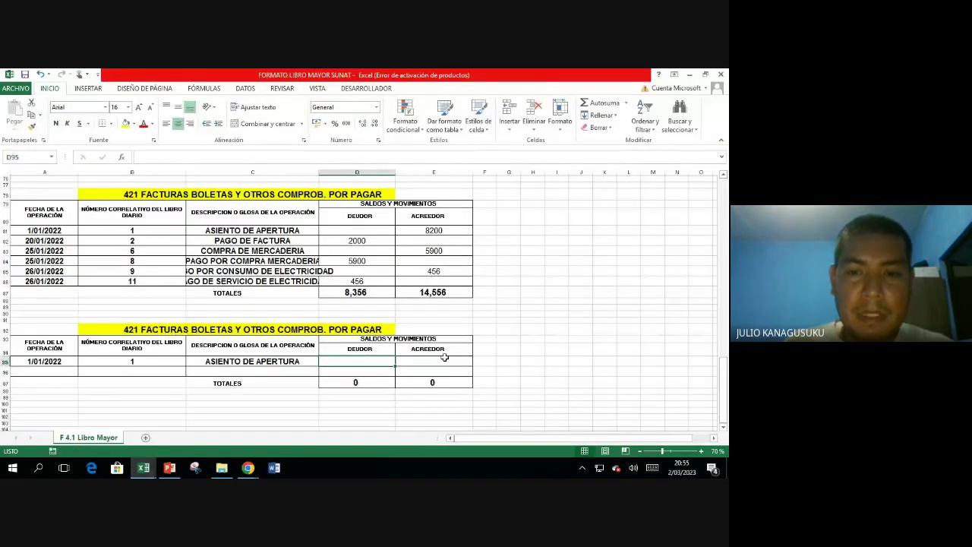
pyautogui.click(444, 360)
pyautogui.write('18000')
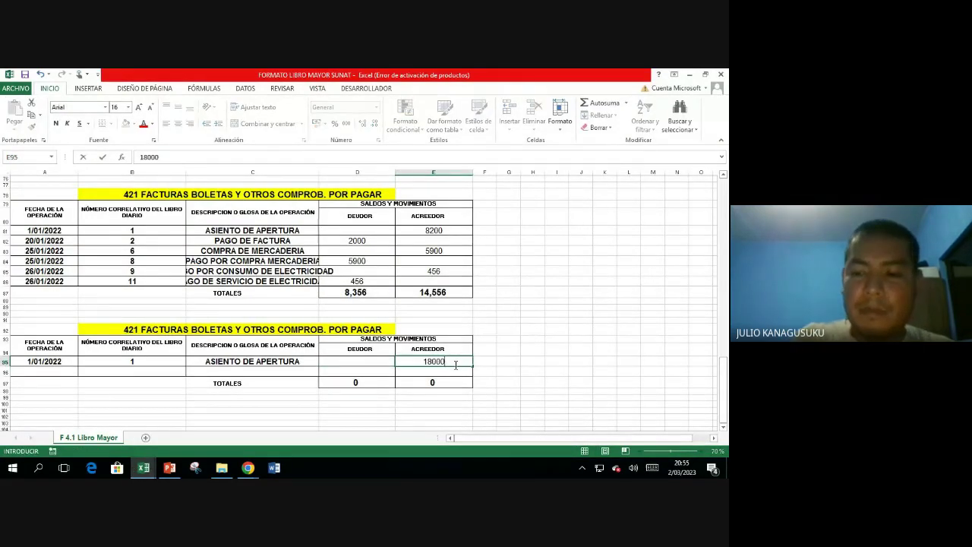
pyautogui.press('Return')
pyautogui.scroll(-1, 417, 334)
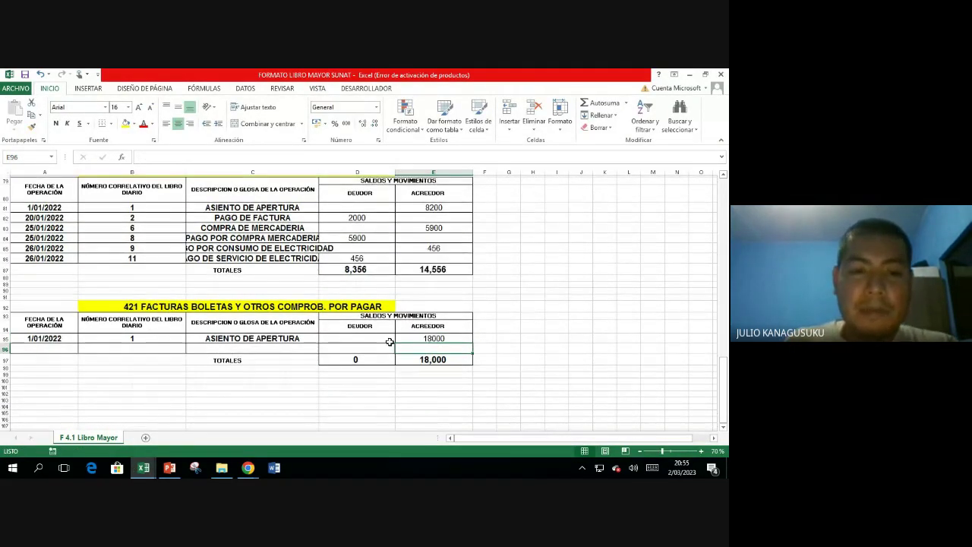
pyautogui.click(252, 380)
pyautogui.click(142, 467)
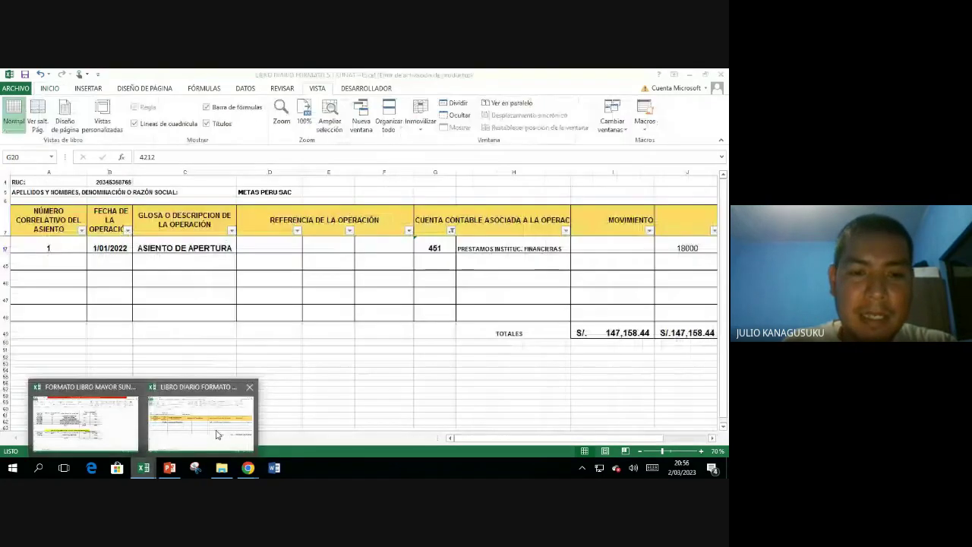
# Change the Libro Diario account filter from 451 to 501 Capital Social
pyautogui.click(217, 435)
pyautogui.click(451, 231)
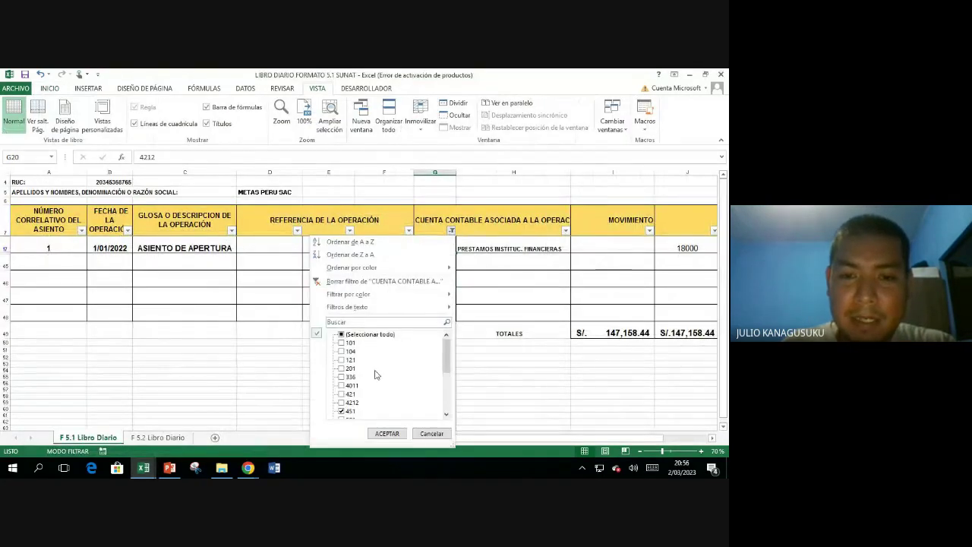
pyautogui.moveTo(447, 357); pyautogui.dragTo(451, 393)
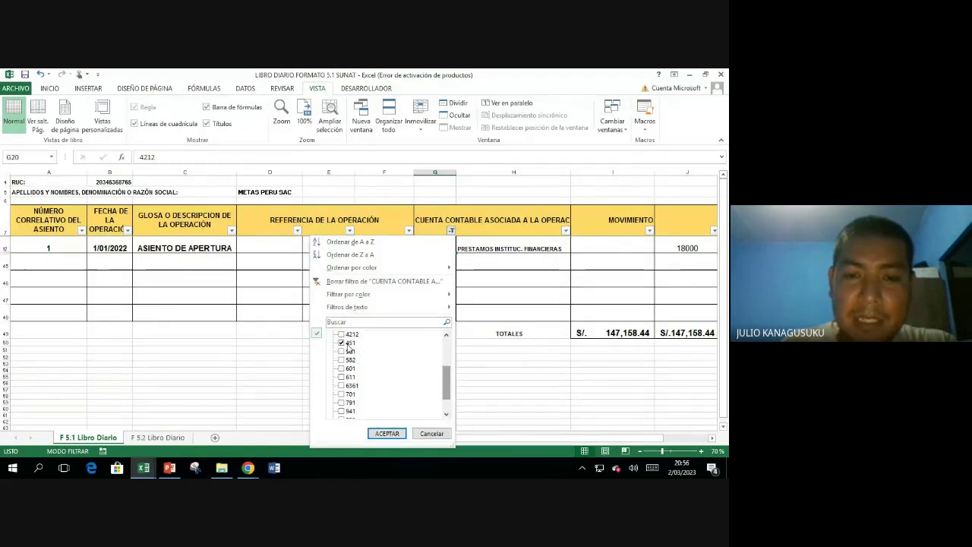
pyautogui.click(350, 343)
pyautogui.click(350, 351)
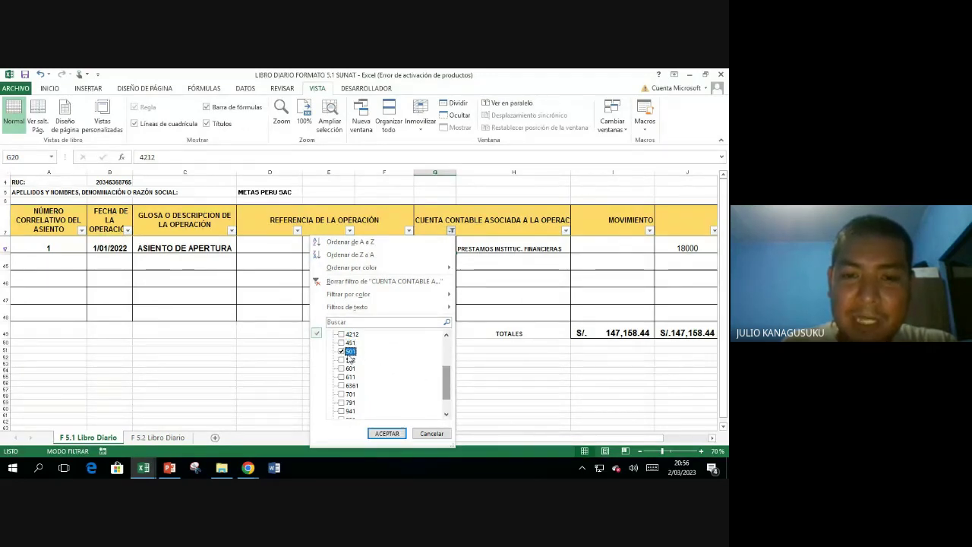
pyautogui.click(382, 434)
pyautogui.click(383, 435)
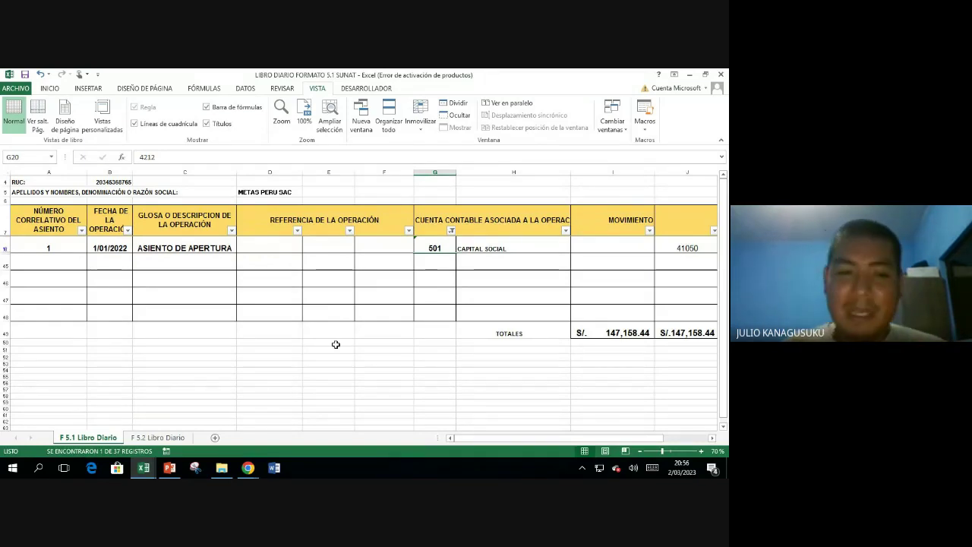
pyautogui.click(144, 468)
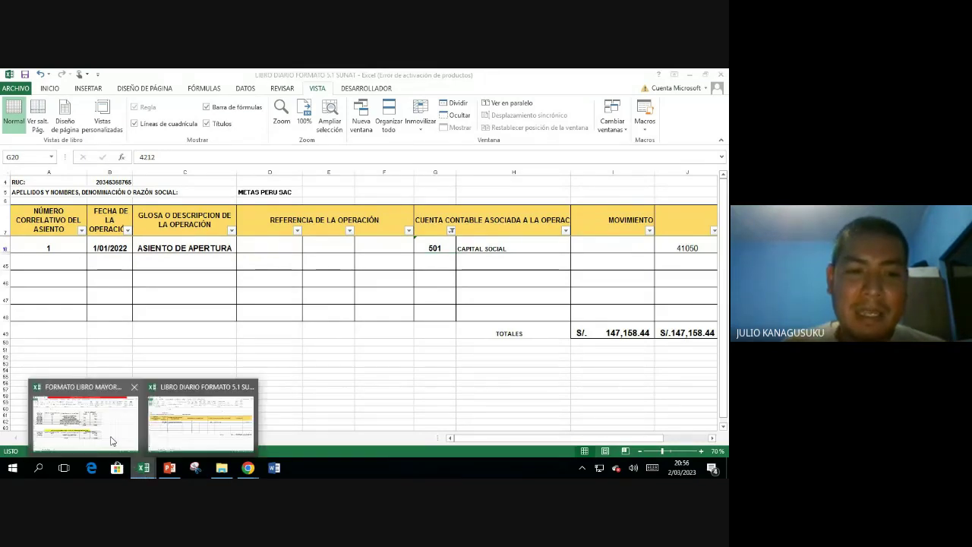
pyautogui.click(111, 440)
pyautogui.click(267, 380)
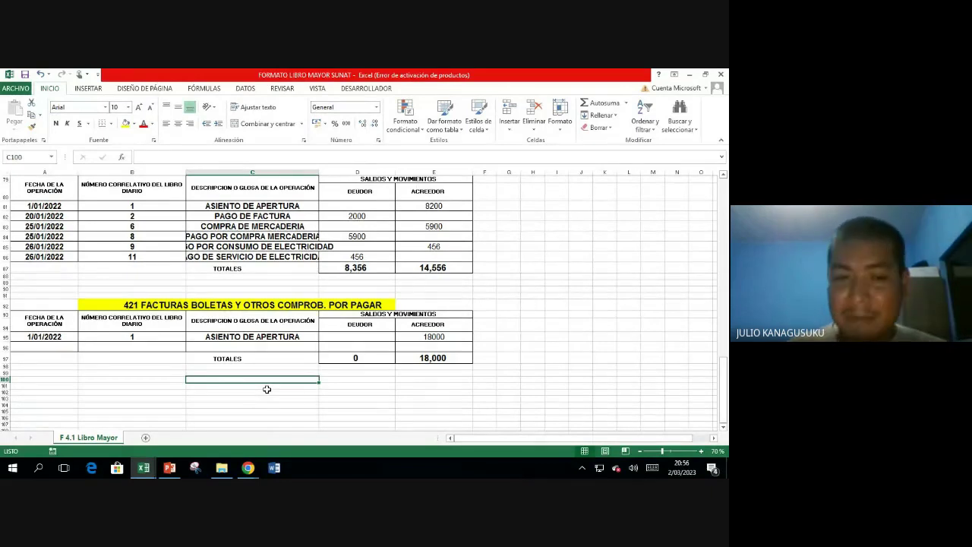
pyautogui.moveTo(150, 468)
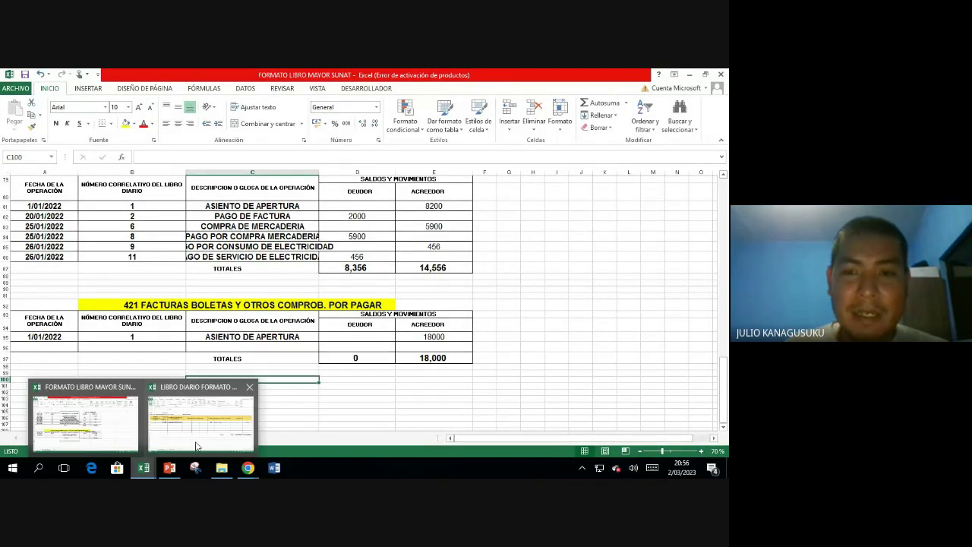
pyautogui.click(196, 417)
pyautogui.click(451, 232)
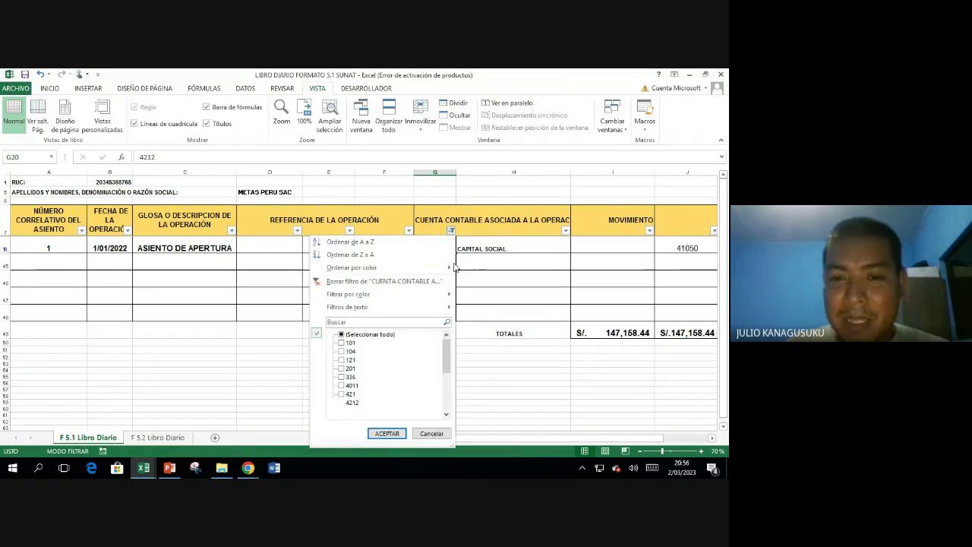
pyautogui.moveTo(447, 355); pyautogui.dragTo(451, 397)
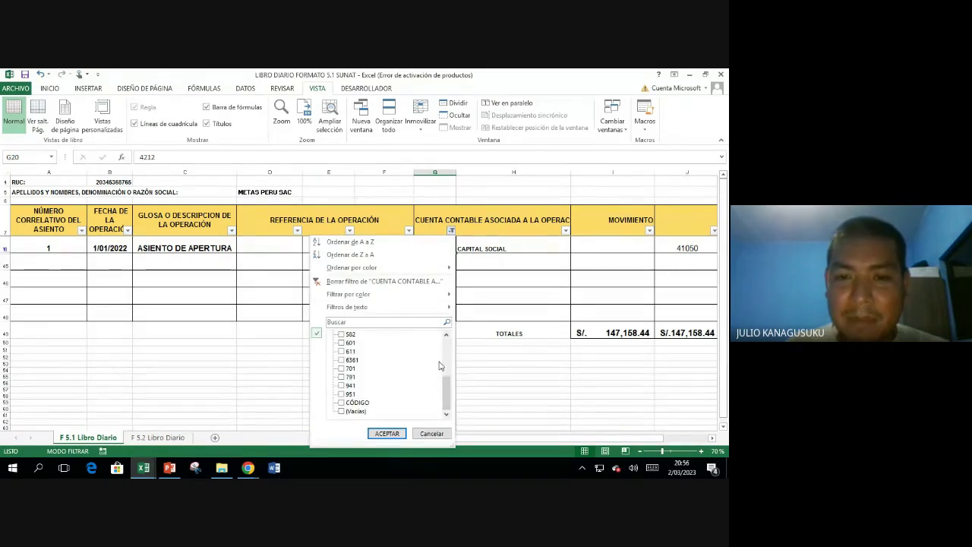
pyautogui.click(447, 335)
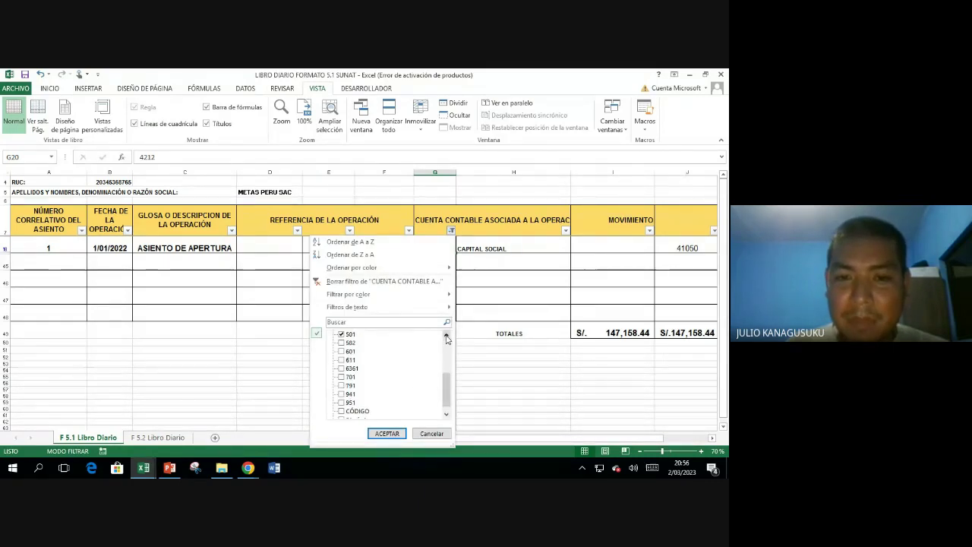
pyautogui.click(354, 344)
pyautogui.click(352, 352)
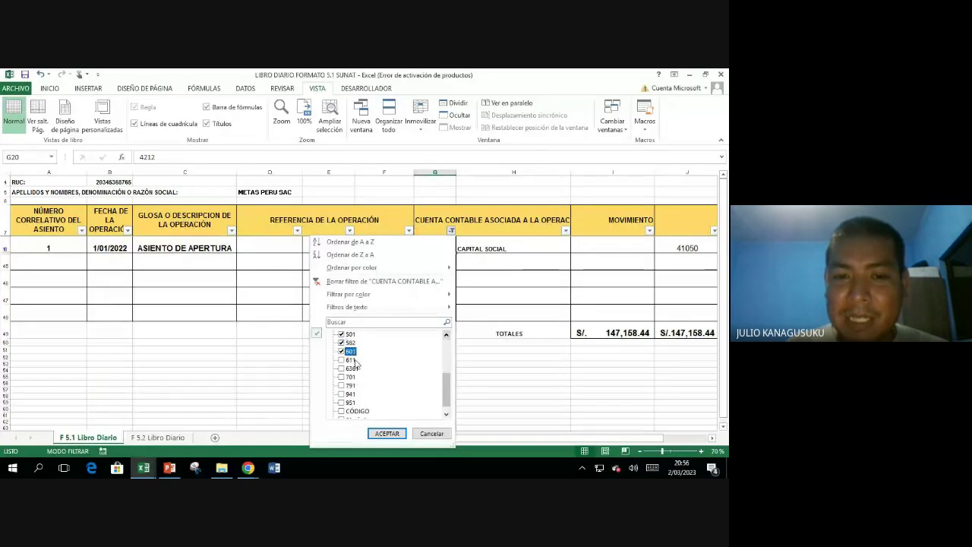
pyautogui.click(352, 360)
pyautogui.click(352, 385)
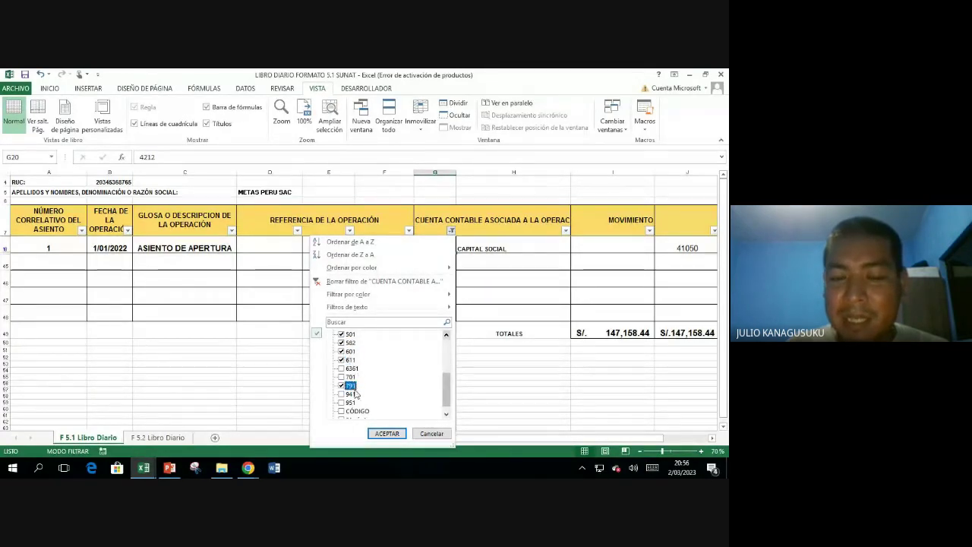
pyautogui.click(351, 402)
pyautogui.click(351, 395)
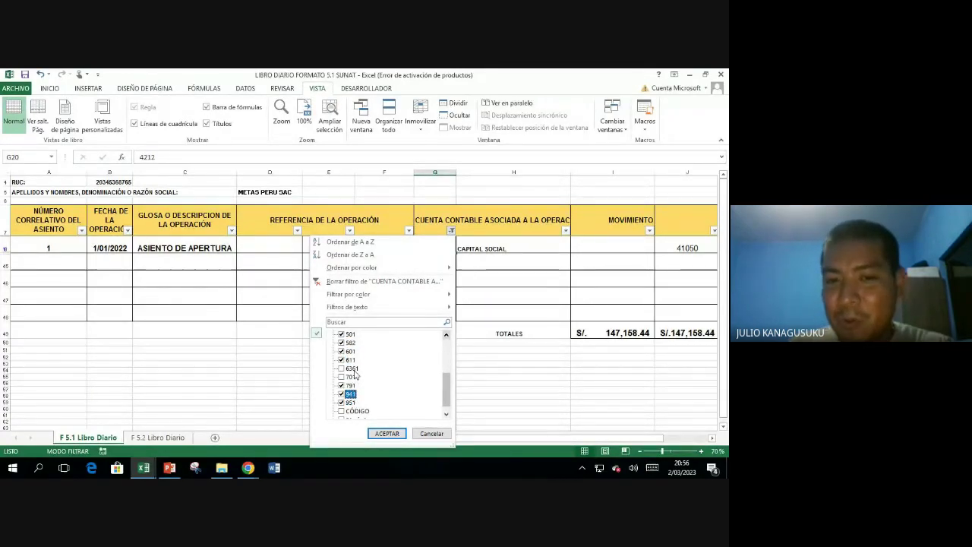
pyautogui.click(345, 343)
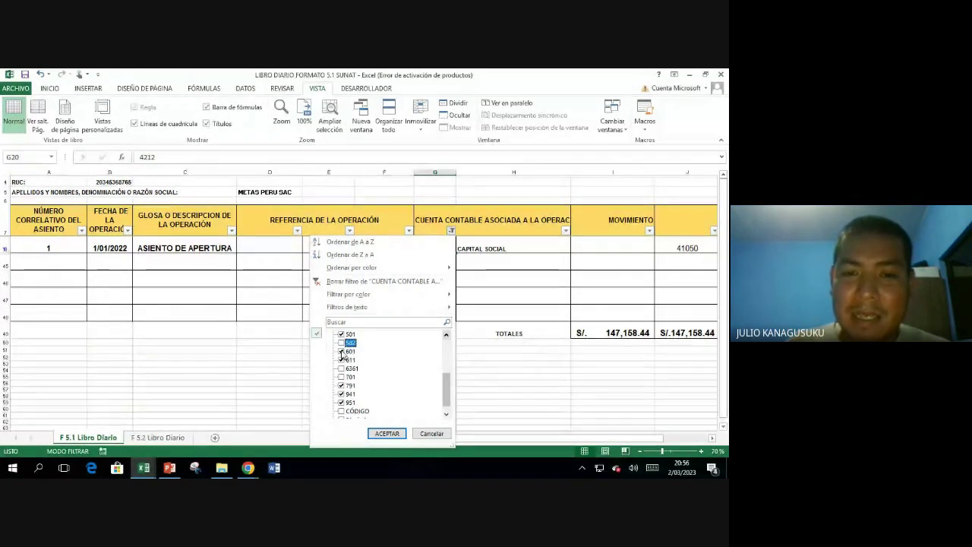
pyautogui.click(341, 361)
pyautogui.click(342, 386)
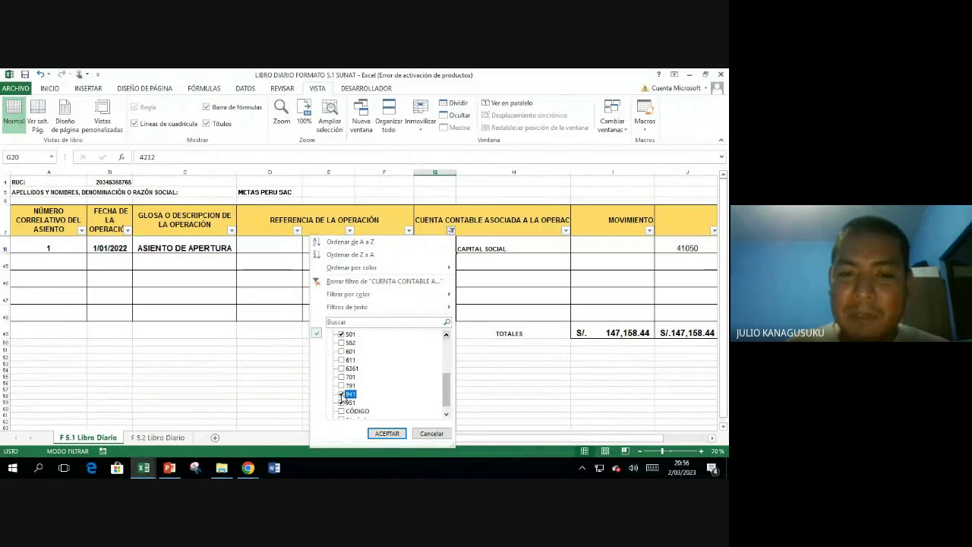
pyautogui.click(341, 394)
pyautogui.press('Return')
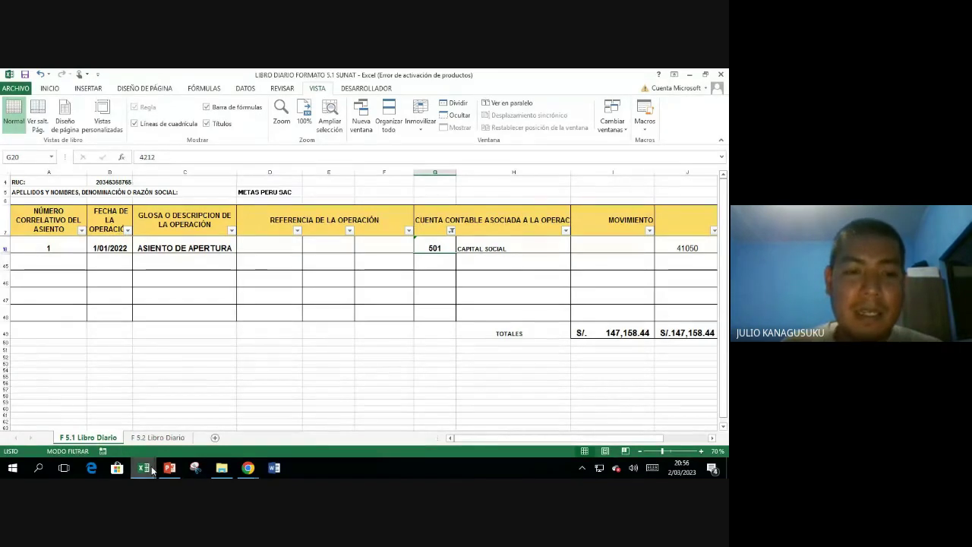
pyautogui.click(137, 459)
# Bring the Libro Mayor workbook back, showing the second 421 table with its 18,000 total
pyautogui.click(85, 418)
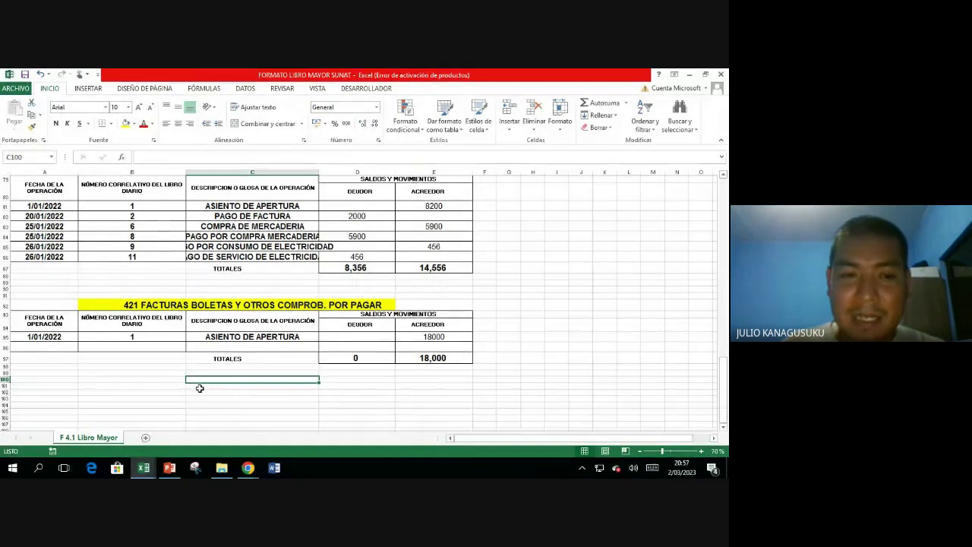
# Copy the second 421 ledger table and paste it below at row 101
pyautogui.click(61, 305)
pyautogui.moveTo(61, 304); pyautogui.dragTo(451, 357)
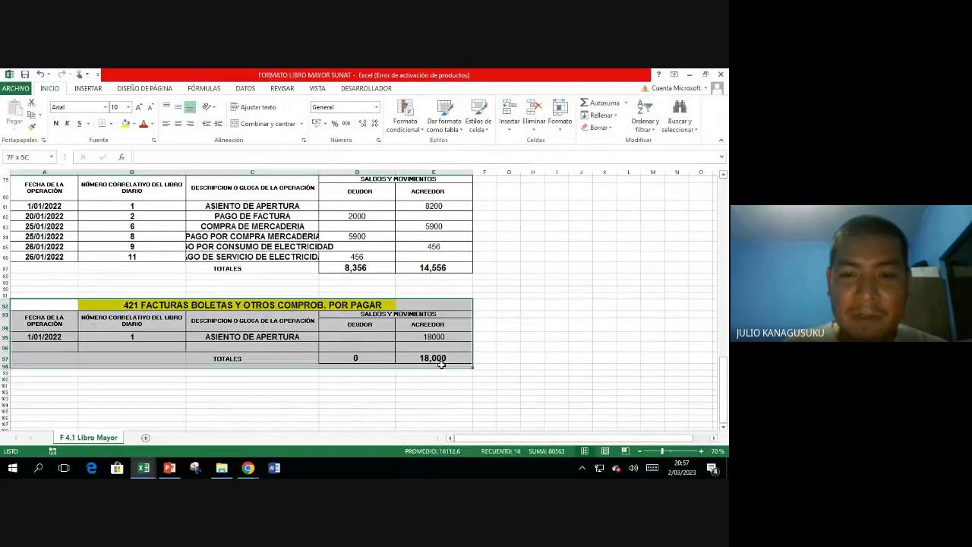
pyautogui.hotkey('ctrl', 'c')
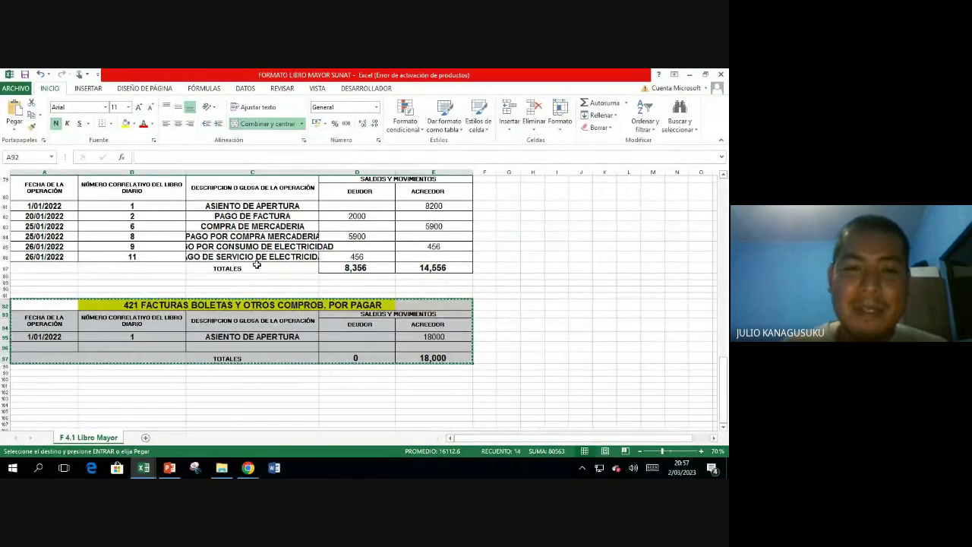
pyautogui.click(67, 385)
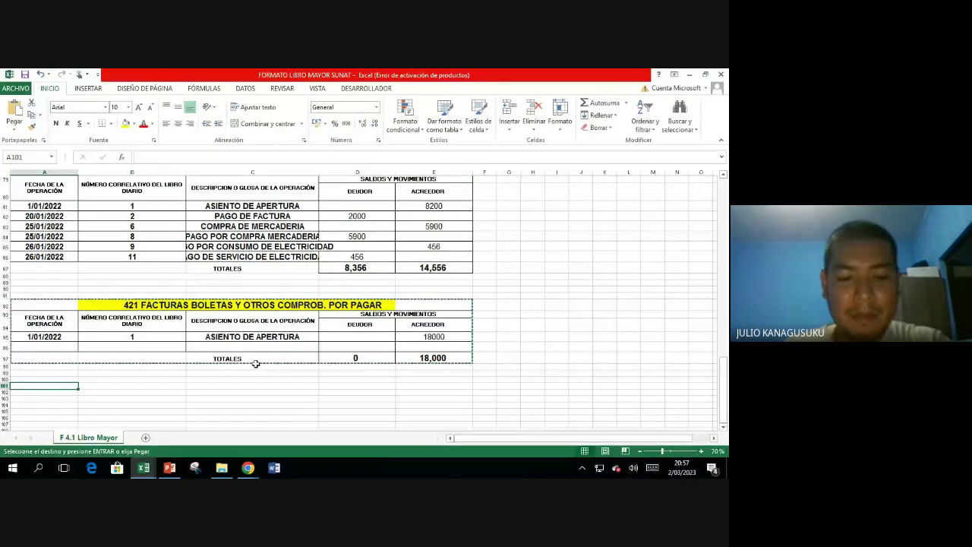
pyautogui.hotkey('ctrl', 'v')
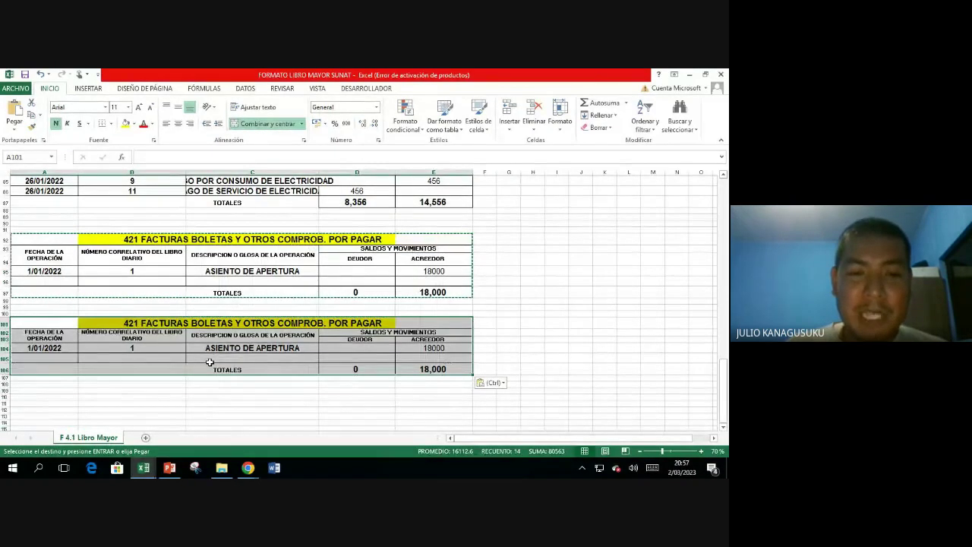
pyautogui.click(212, 358)
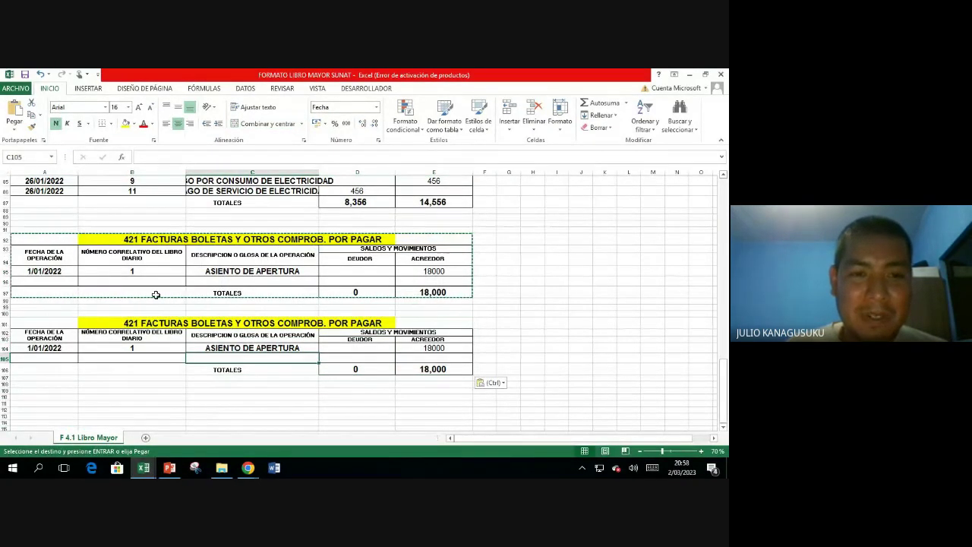
# Retitle the pasted table '501 CAPITAL SOCIAL'
pyautogui.click(157, 328)
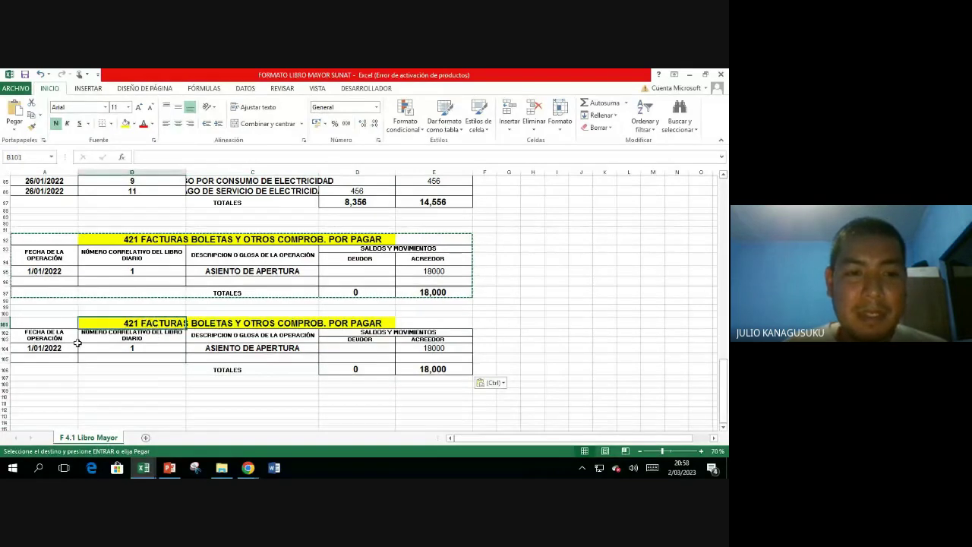
pyautogui.click(309, 333)
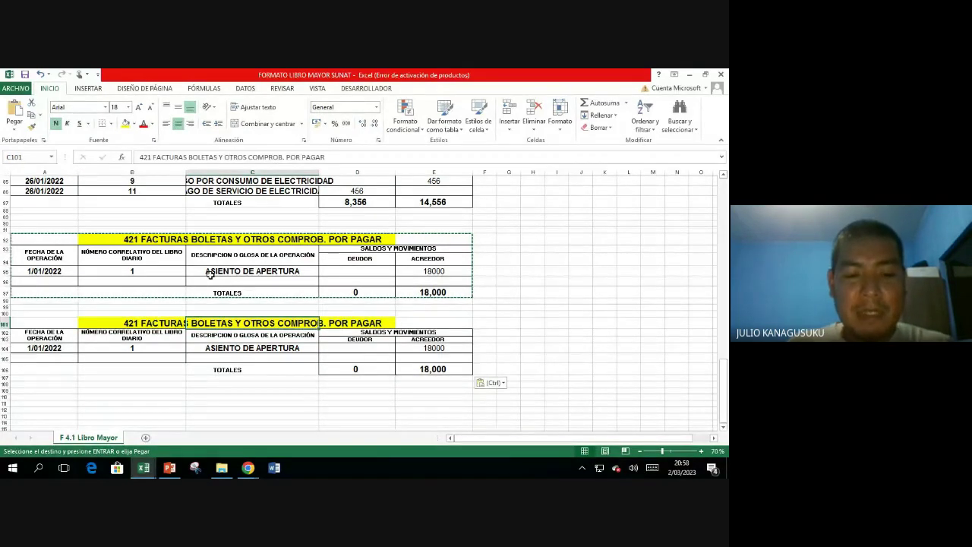
pyautogui.write('501')
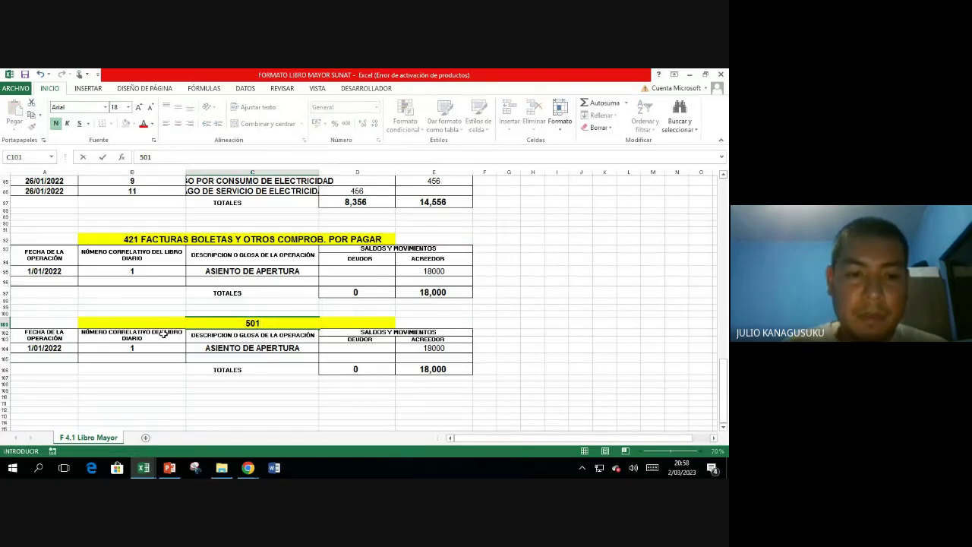
pyautogui.moveTo(143, 467)
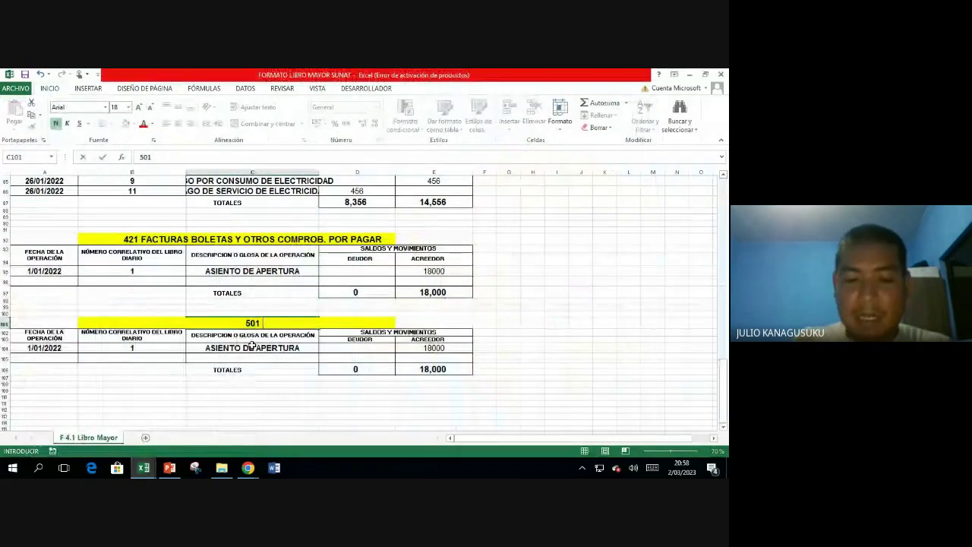
pyautogui.write('CAPIA')
pyautogui.press('BackSpace')
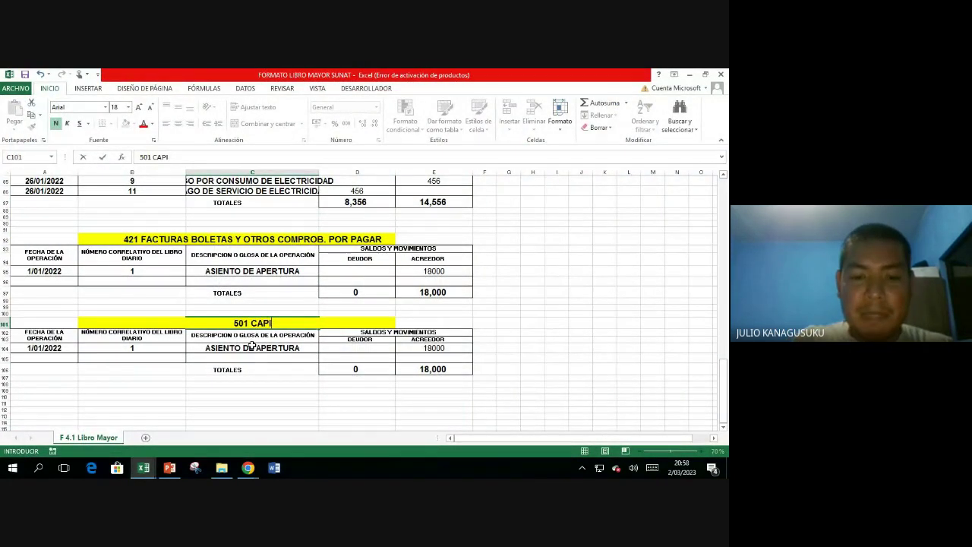
pyautogui.write('TAL SO')
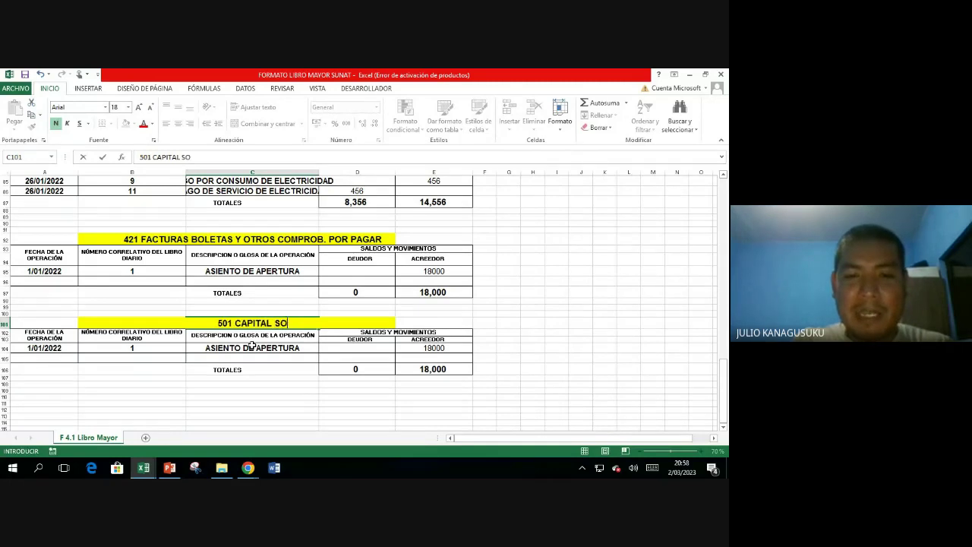
pyautogui.write('CIAL')
pyautogui.hotkey('ctrl', 'Return')
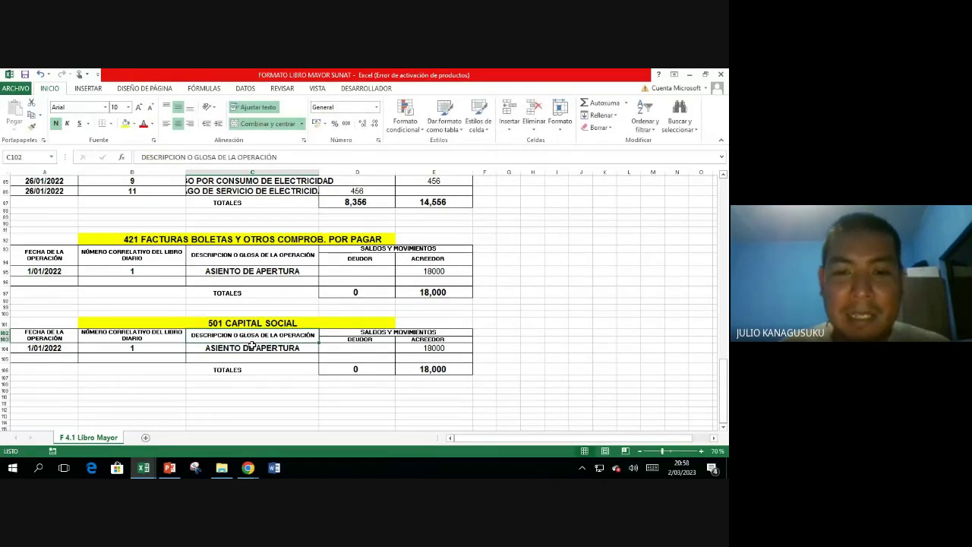
# Check the Libro Diario entry, then set the 501 opening credit to 41050
pyautogui.click(370, 357)
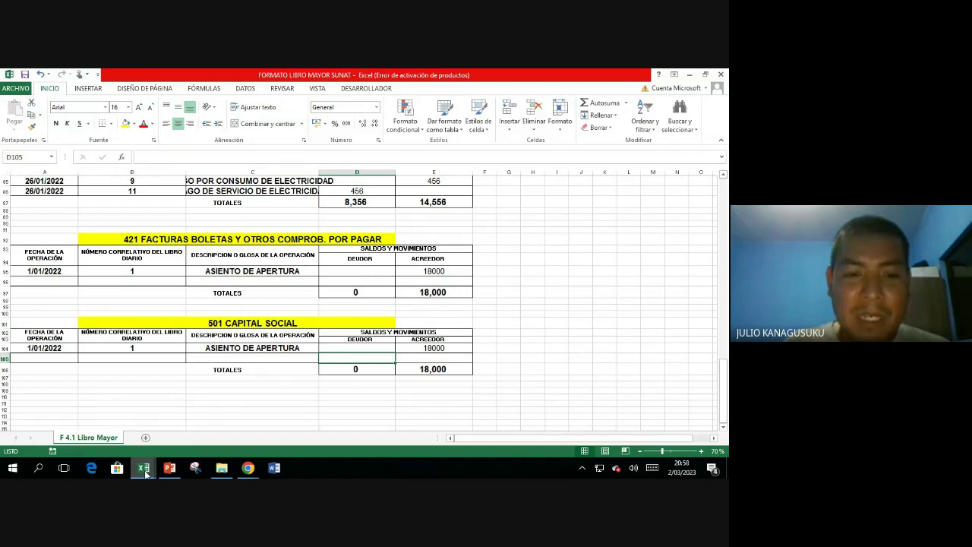
pyautogui.click(145, 470)
pyautogui.click(203, 441)
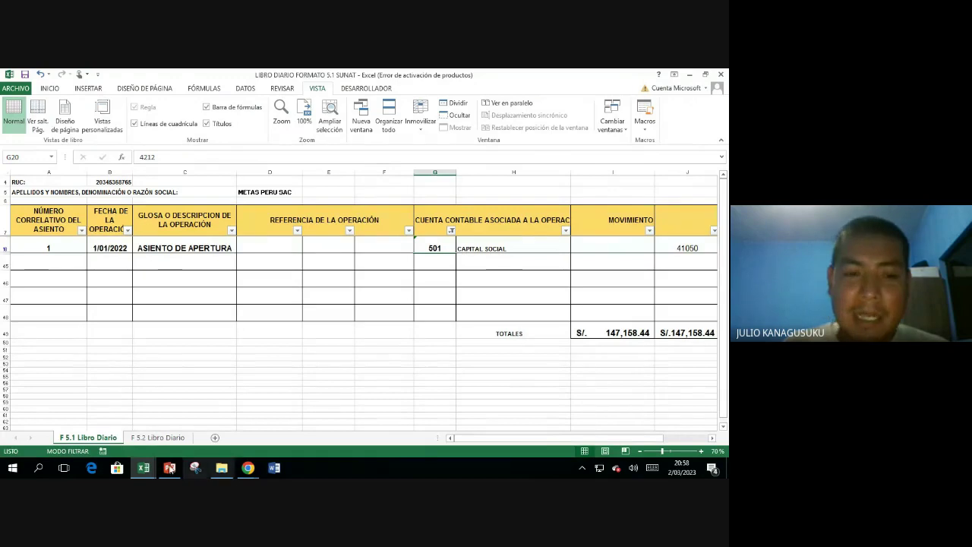
pyautogui.click(144, 468)
pyautogui.click(101, 430)
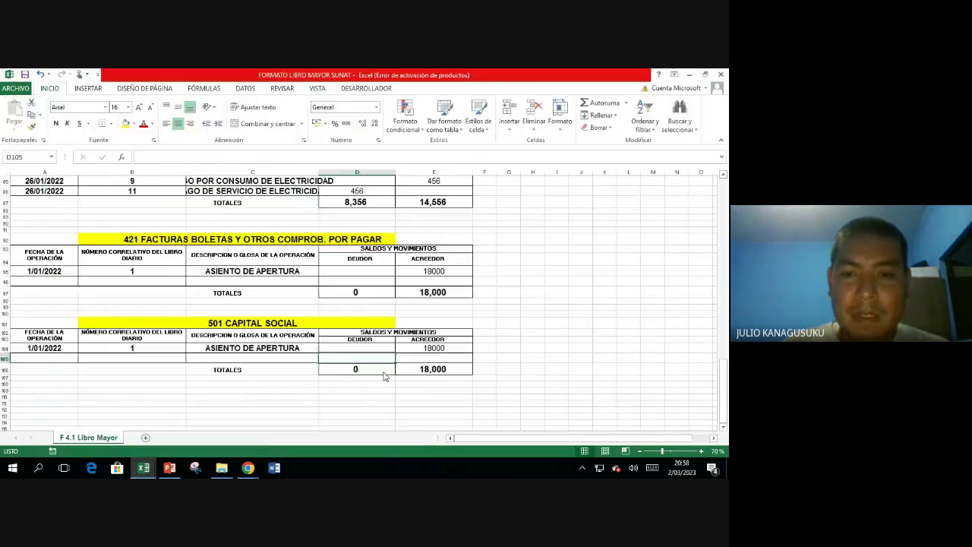
pyautogui.press('Up')
pyautogui.press('Right')
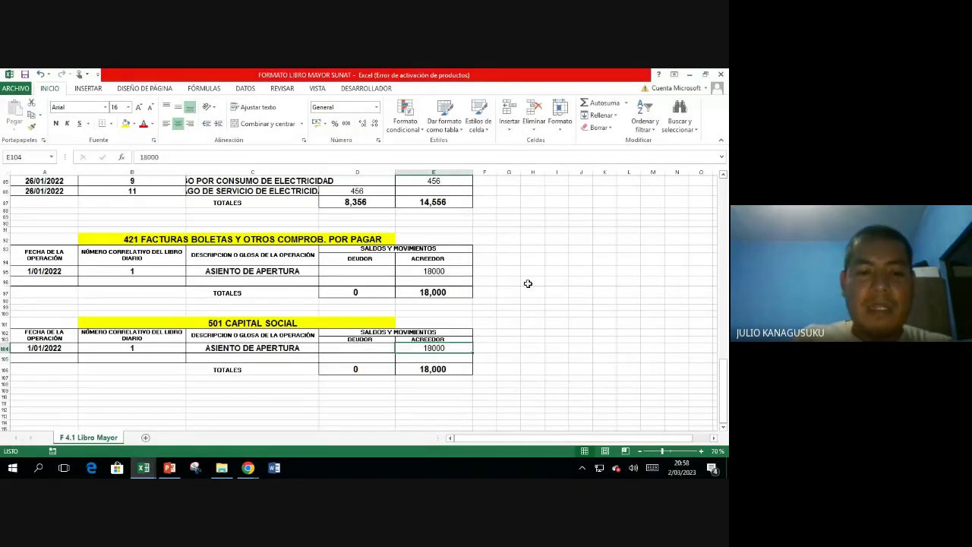
pyautogui.write('4105')
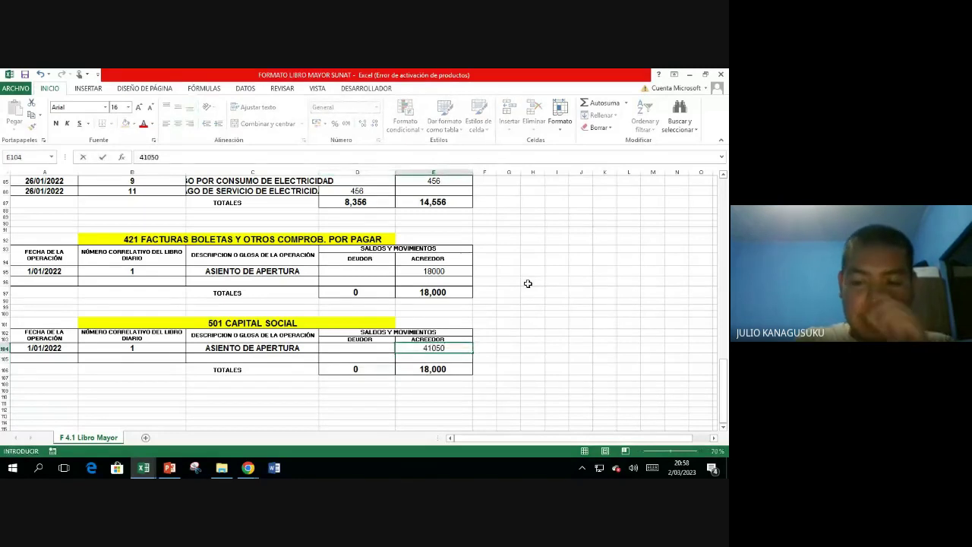
pyautogui.press('Return')
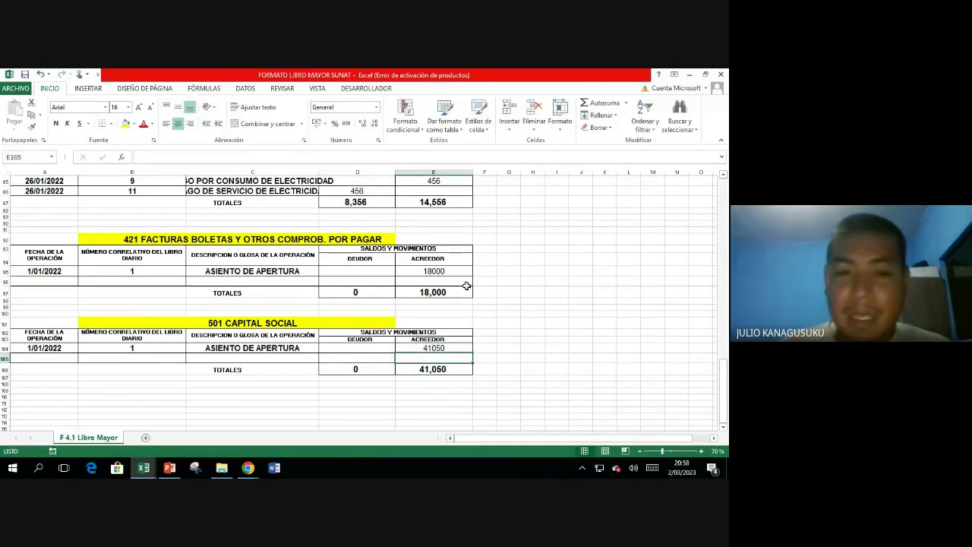
pyautogui.click(276, 381)
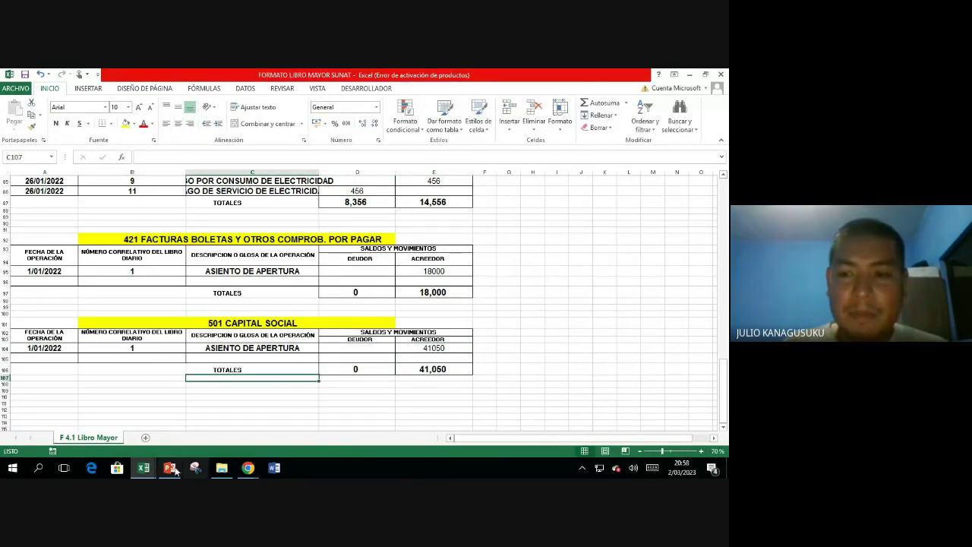
# Reset the Libro Diario account-code filter to (Seleccionar todo) so all accounts show
pyautogui.moveTo(144, 467)
pyautogui.click(193, 443)
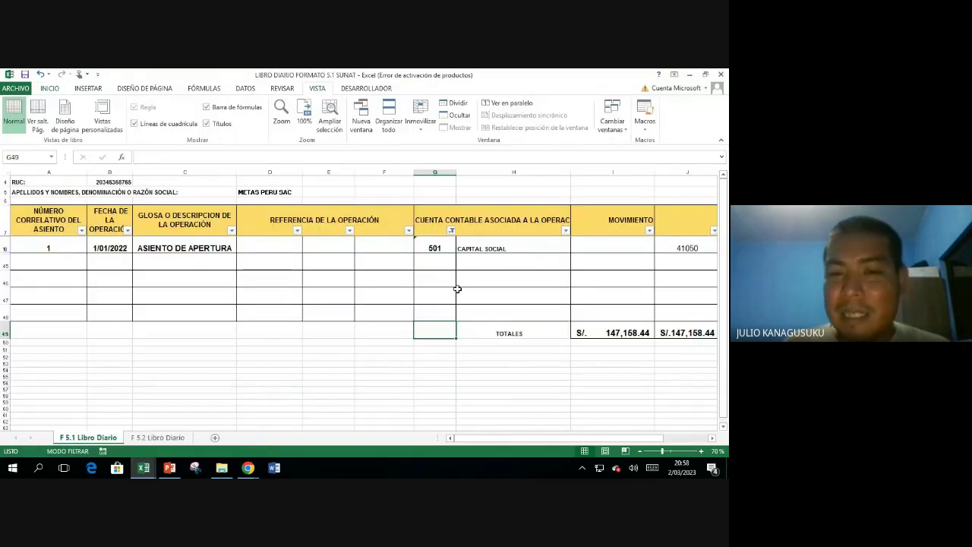
pyautogui.click(451, 231)
pyautogui.moveTo(445, 347); pyautogui.dragTo(446, 394)
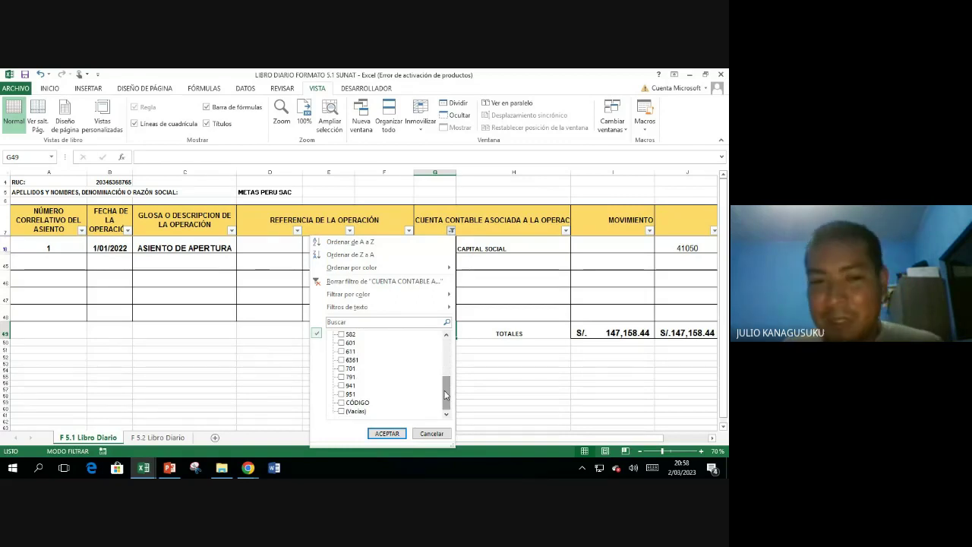
pyautogui.moveTo(446, 394); pyautogui.dragTo(446, 385)
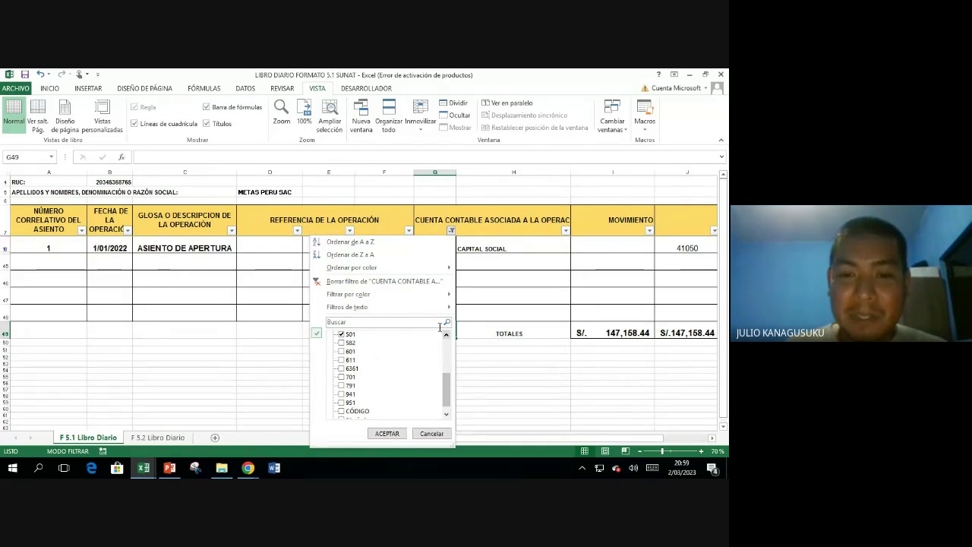
pyautogui.click(431, 433)
pyautogui.click(458, 383)
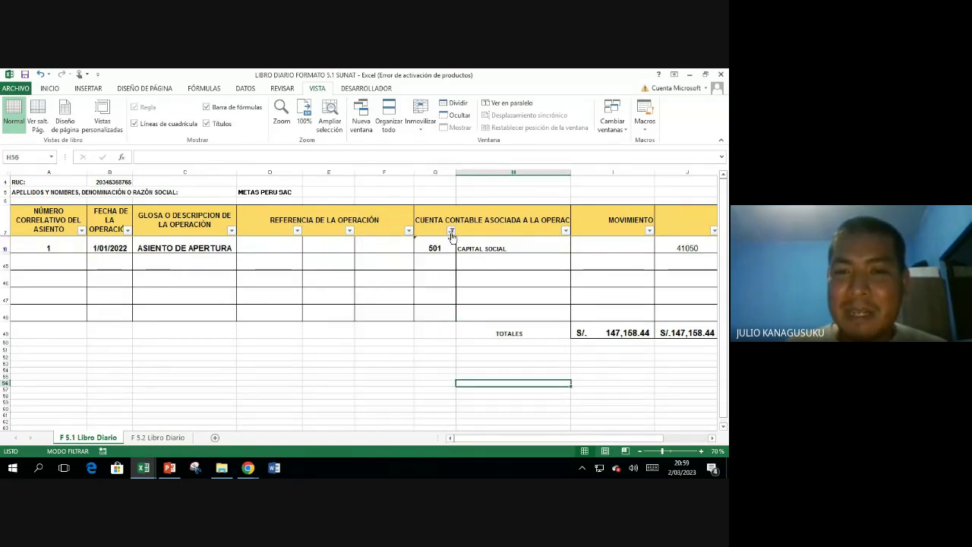
pyautogui.click(452, 230)
pyautogui.click(357, 334)
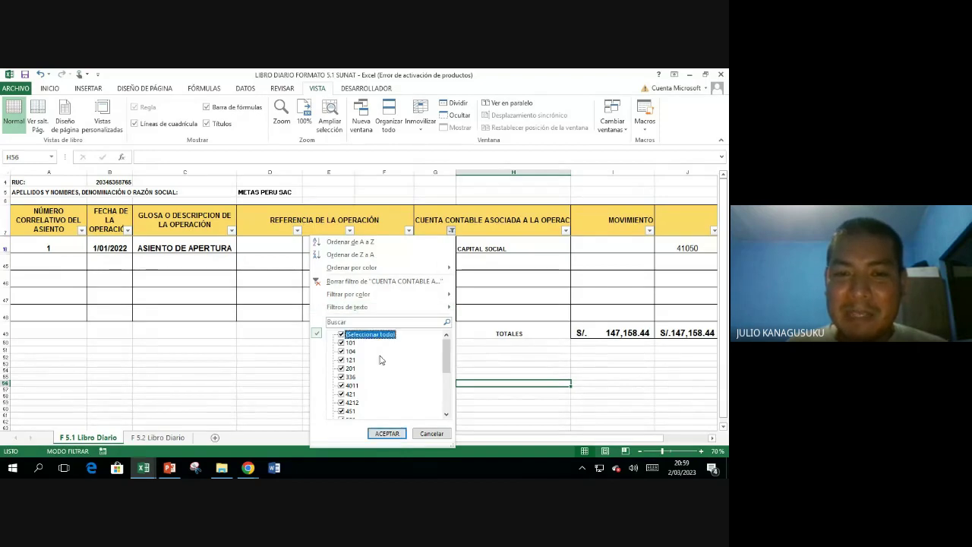
pyautogui.click(386, 433)
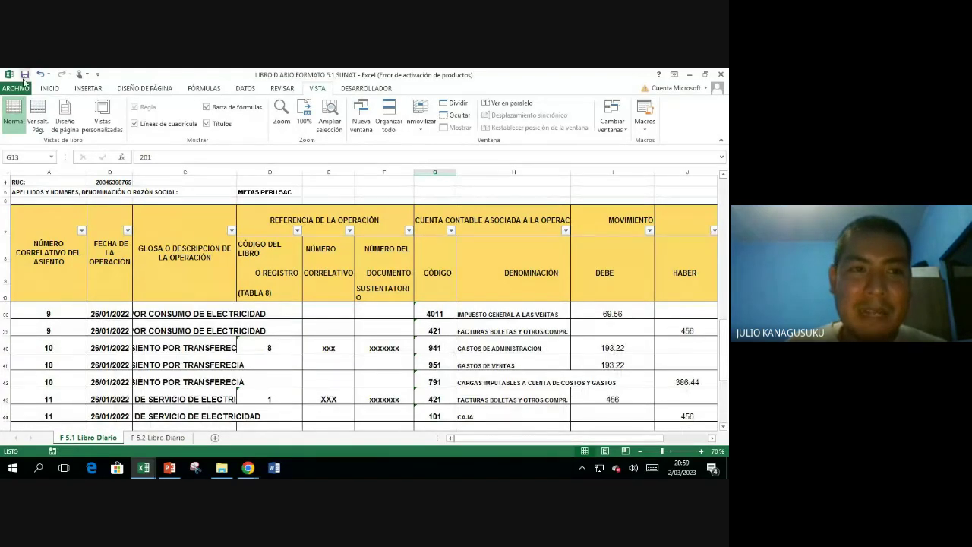
# Bring Libro Mayor to the front, with 501 CAPITAL SOCIAL totals of 0 and 41,050
pyautogui.click(613, 399)
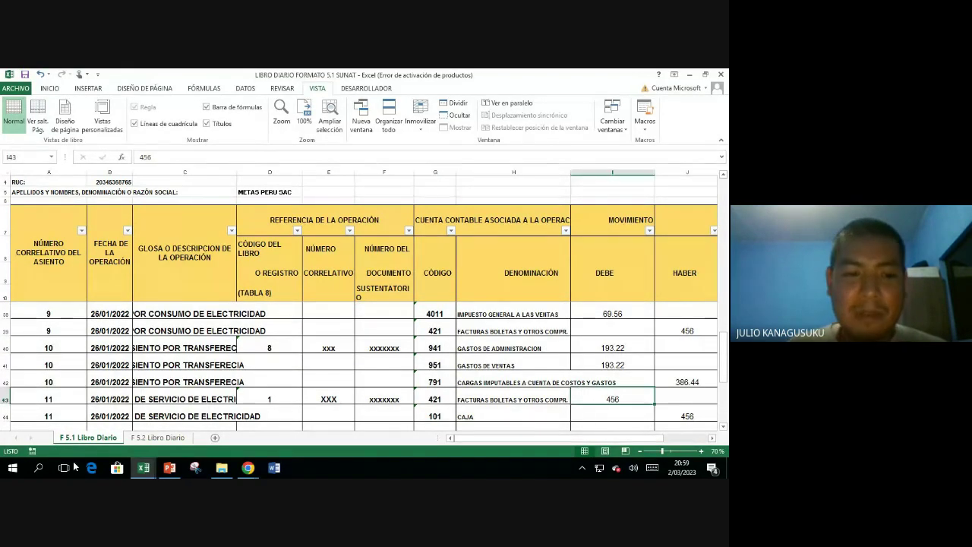
pyautogui.click(137, 468)
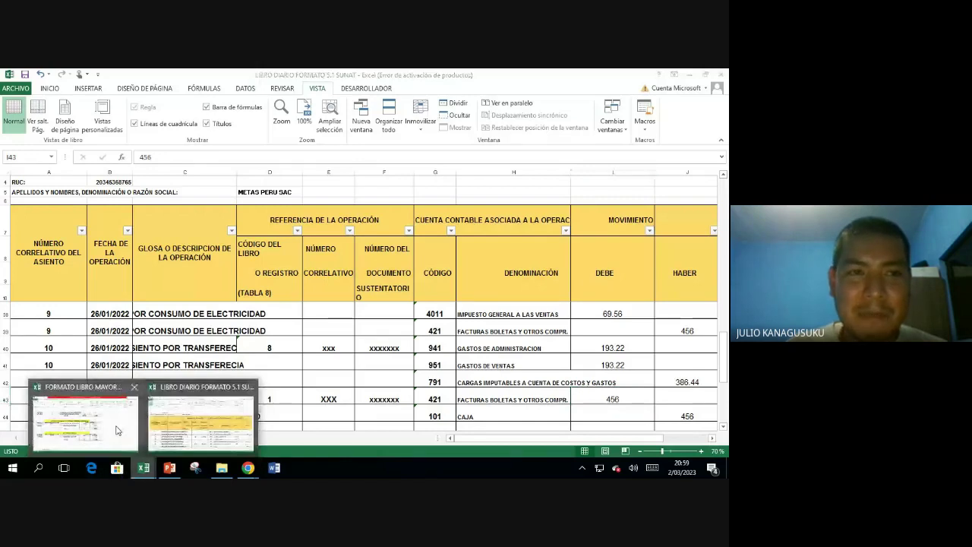
pyautogui.click(118, 431)
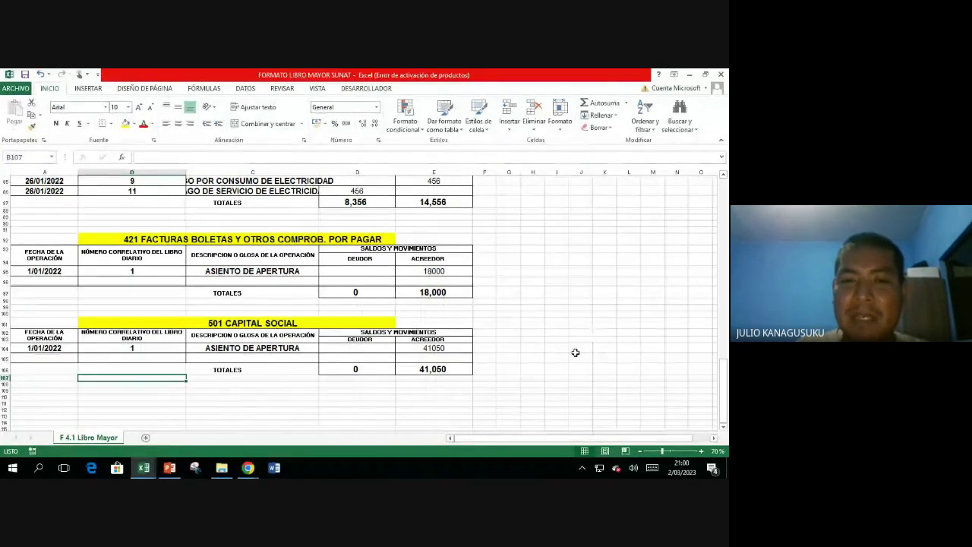
# Stop sharing the screen in the Google Meet call with 'Dejar de presentar', leaving only the camera view
pyautogui.moveTo(251, 469)
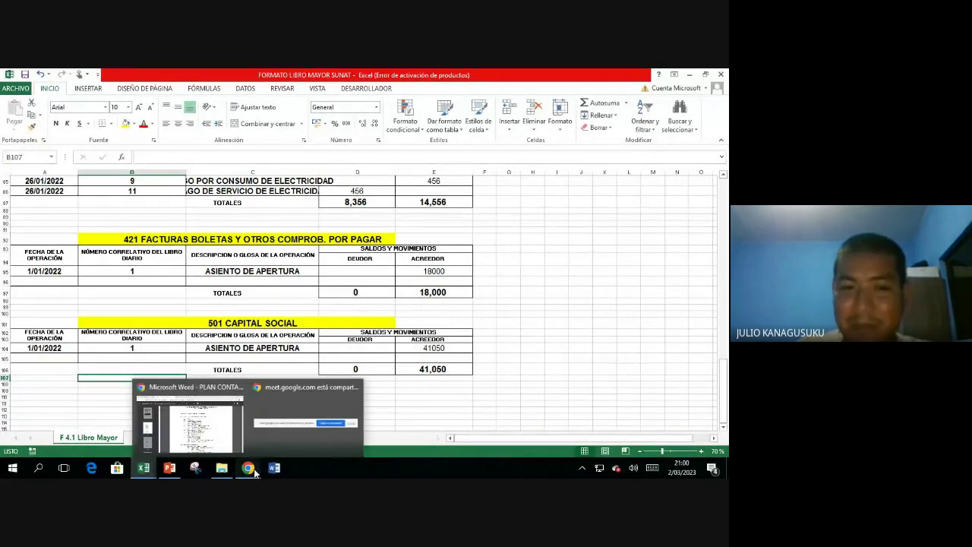
pyautogui.click(207, 430)
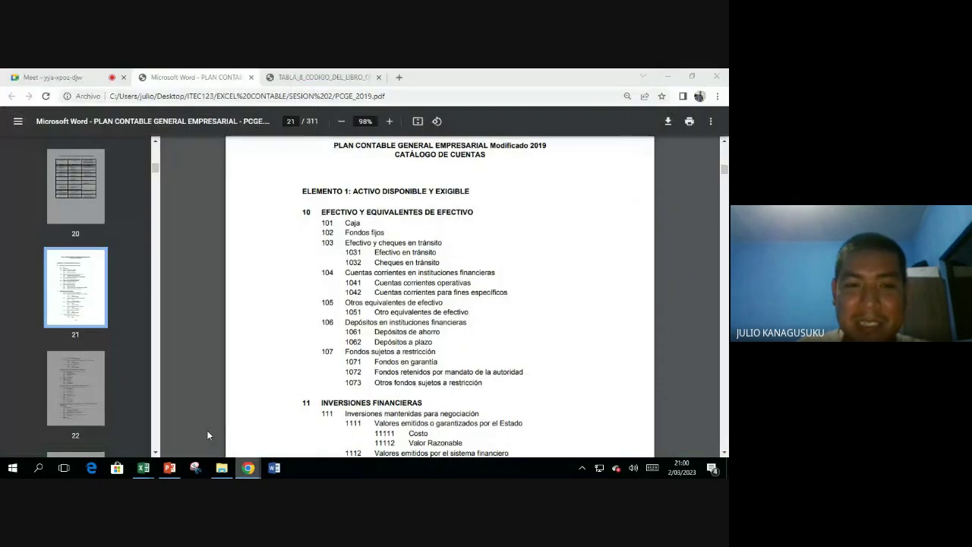
pyautogui.click(27, 76)
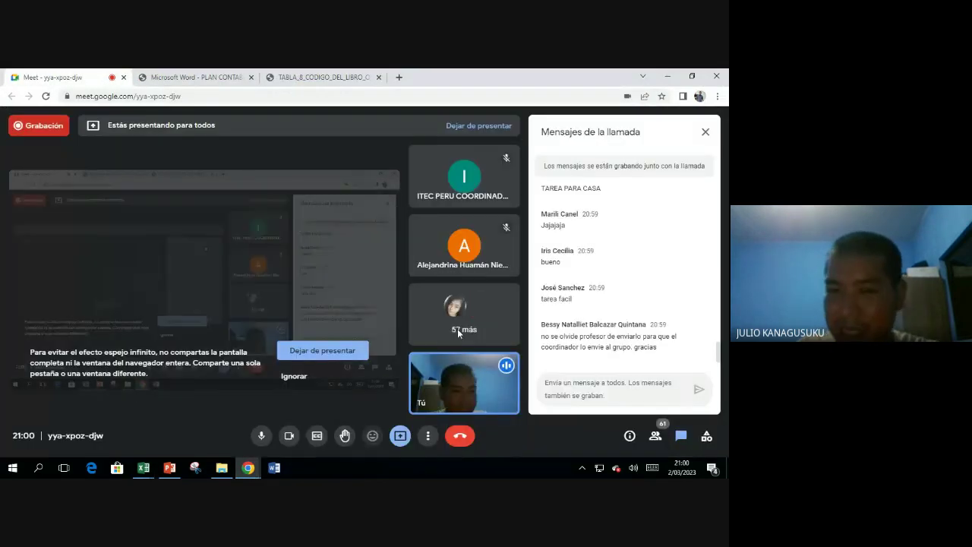
pyautogui.click(332, 354)
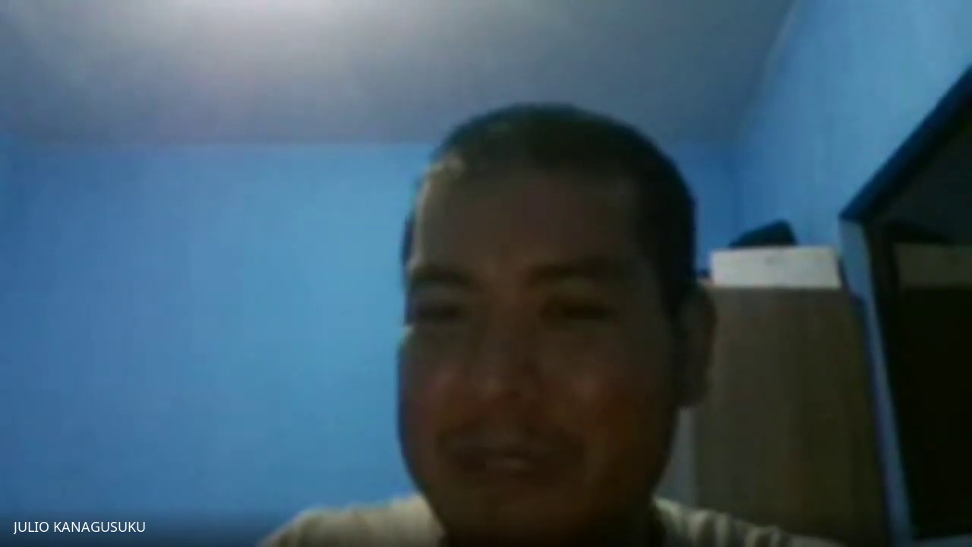